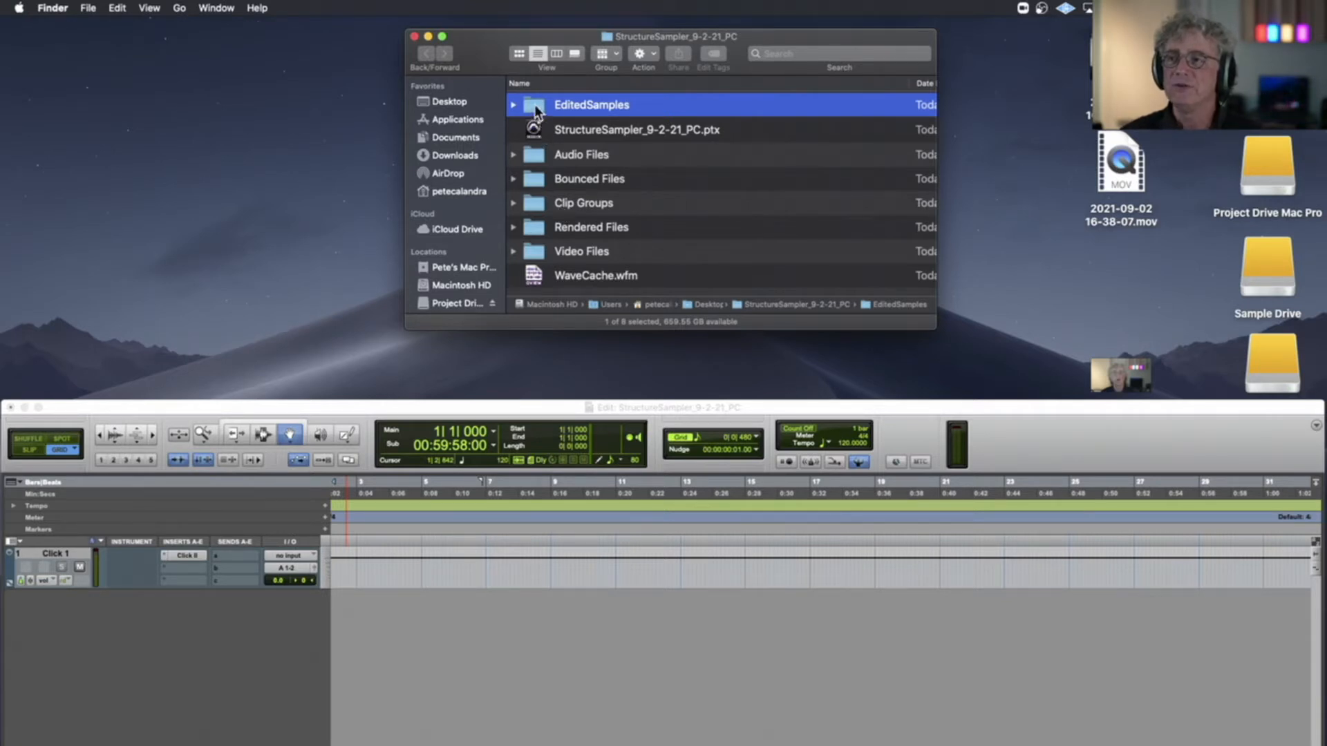
Minimize the StructureSampler_9-2-21_PC Edit window and close the session folder's Finder window
left_click_drag(396, 412, 434, 39)
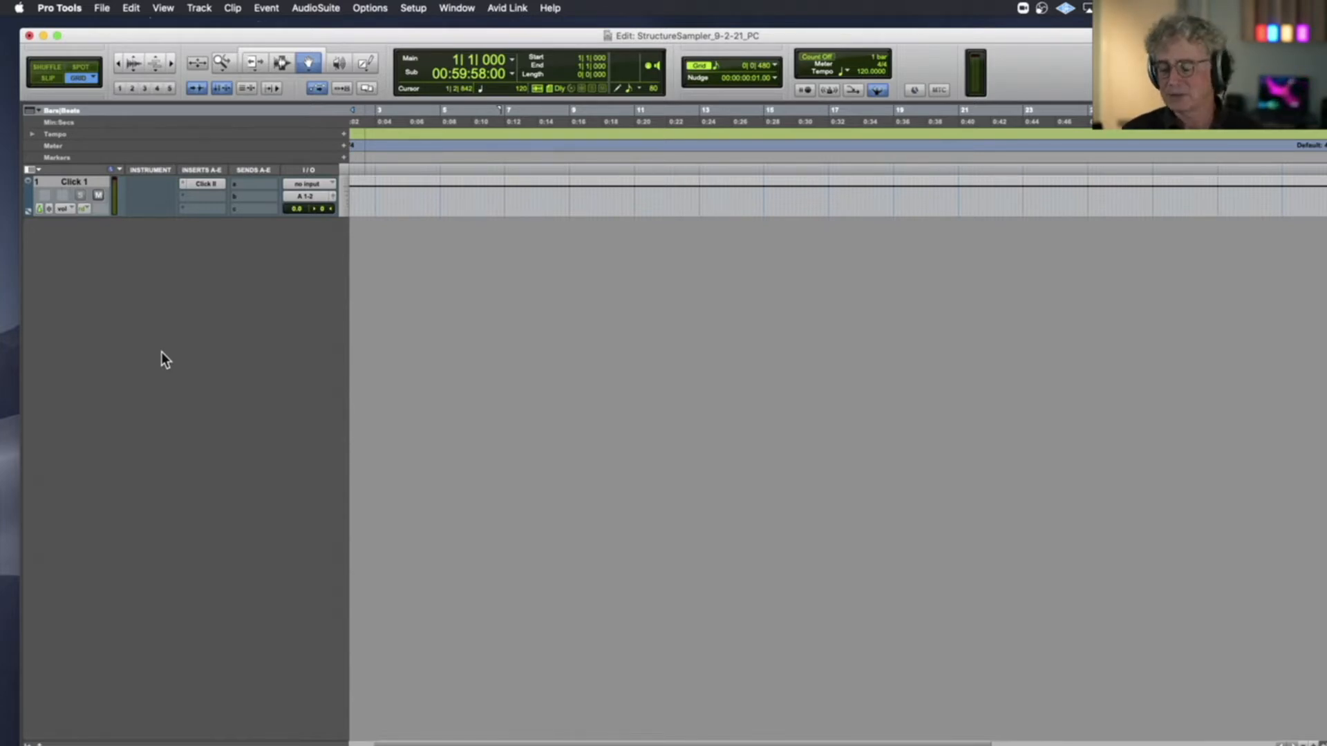
left_click(42, 34)
left_click(260, 91)
left_click(478, 54)
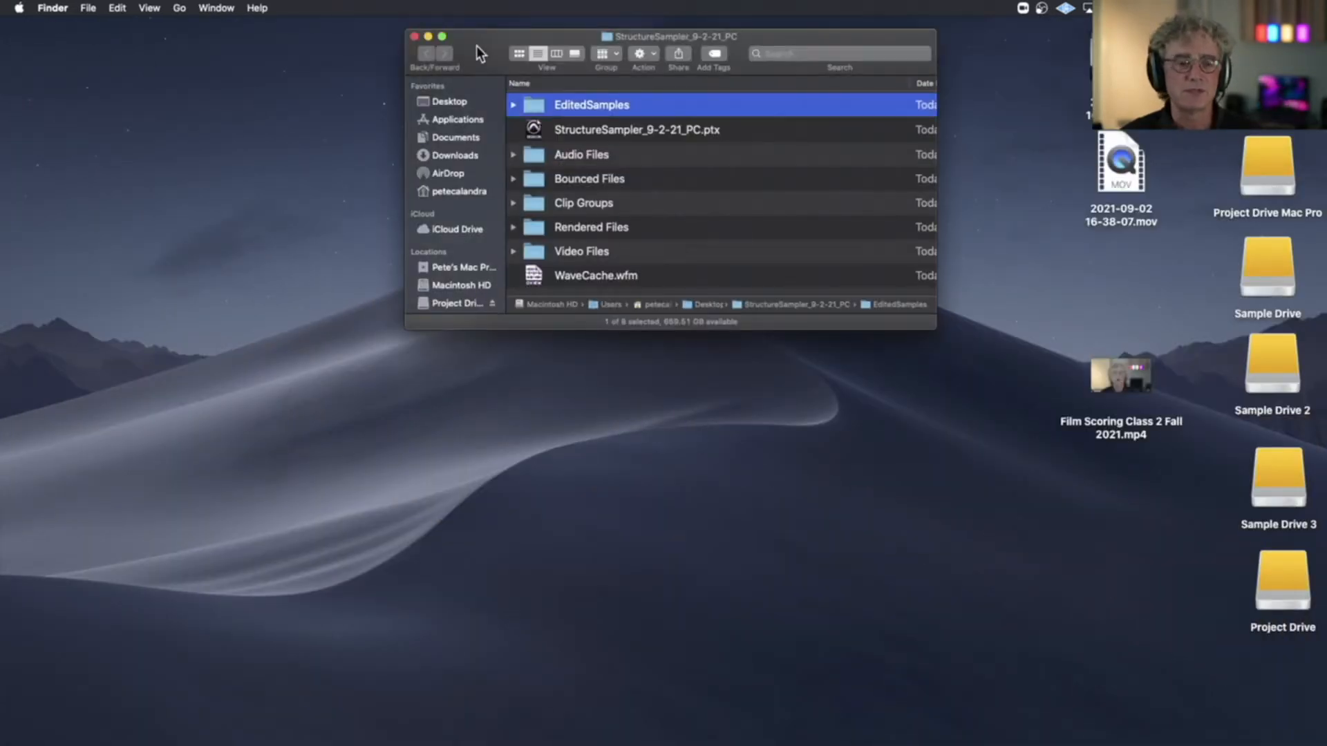
left_click(414, 36)
Move the StructureSampler_9-2-21_PC folder down towards the middle of the desktop and deselect it
left_click(653, 122)
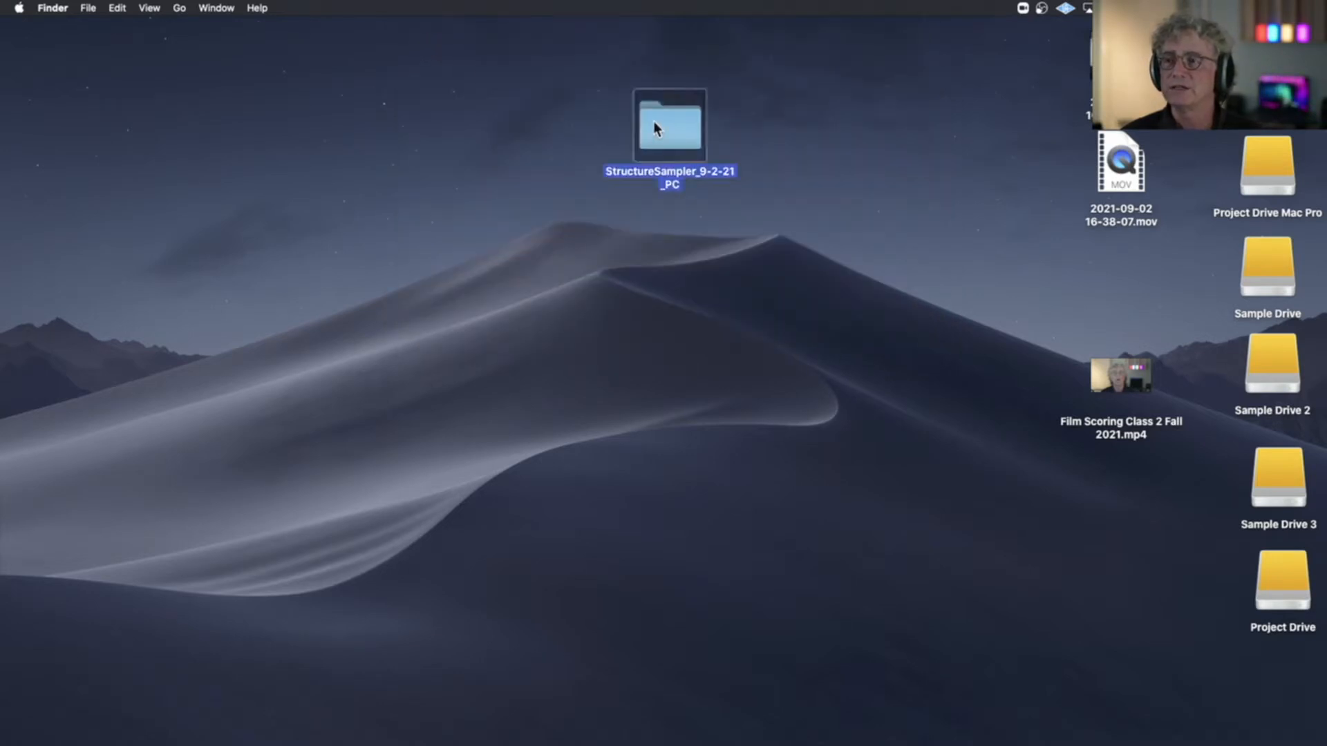
left_click_drag(691, 126, 735, 268)
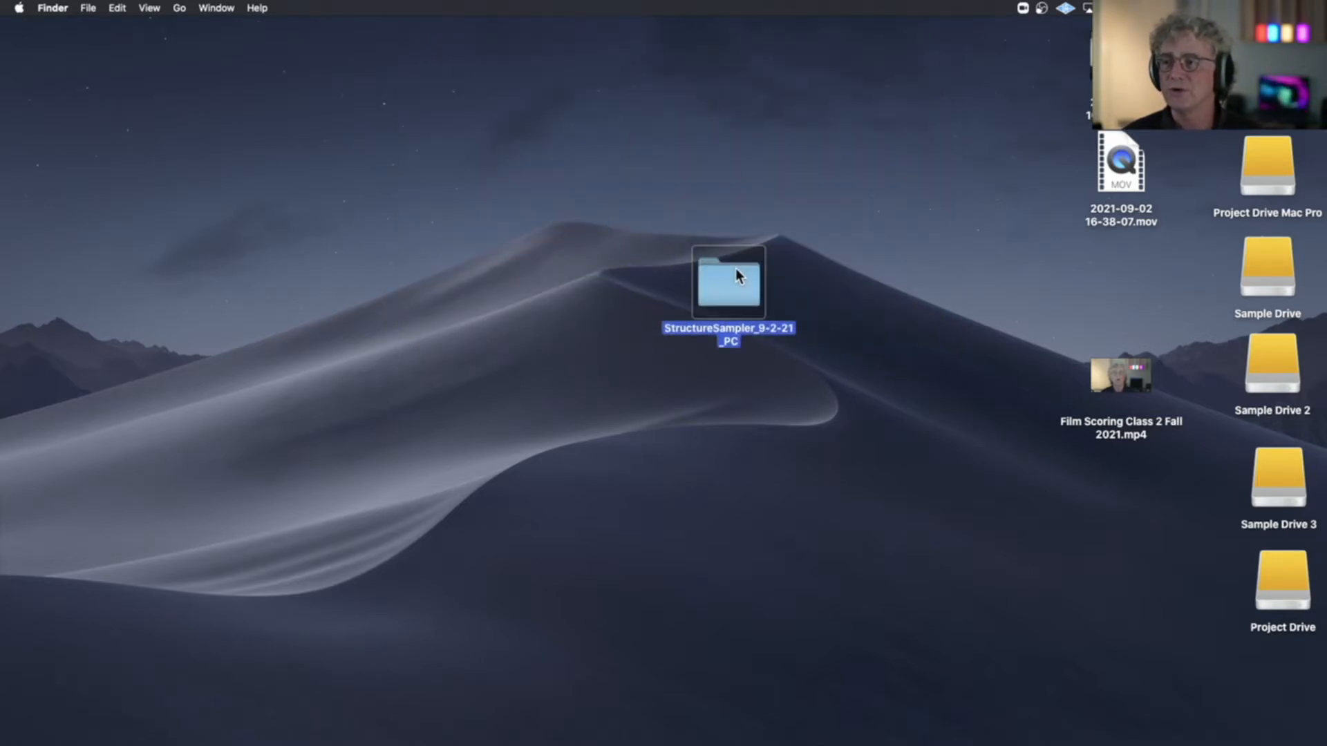
left_click(665, 215)
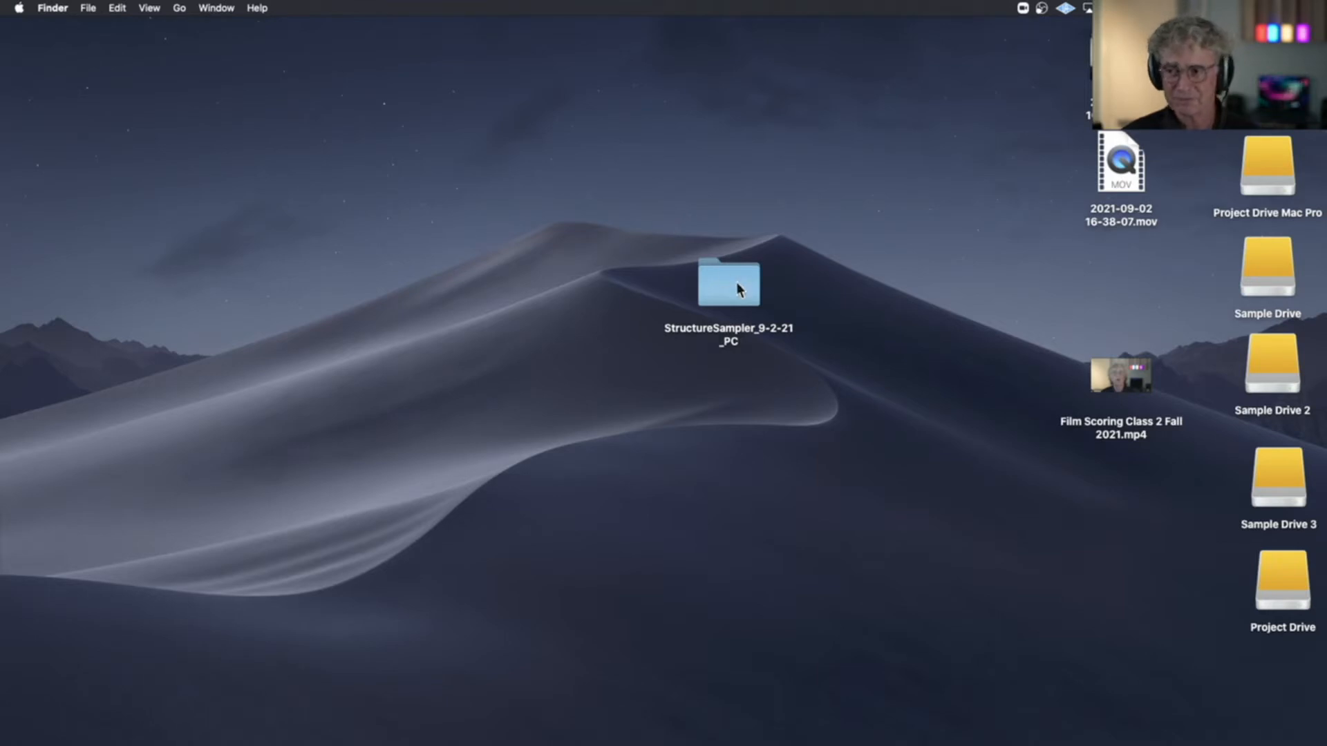
Open the StructureSampler_9-2-21_PC folder, highlight its session file StructureSampler_9-2-21_PC.ptx, and close the folder again
double_click(709, 275)
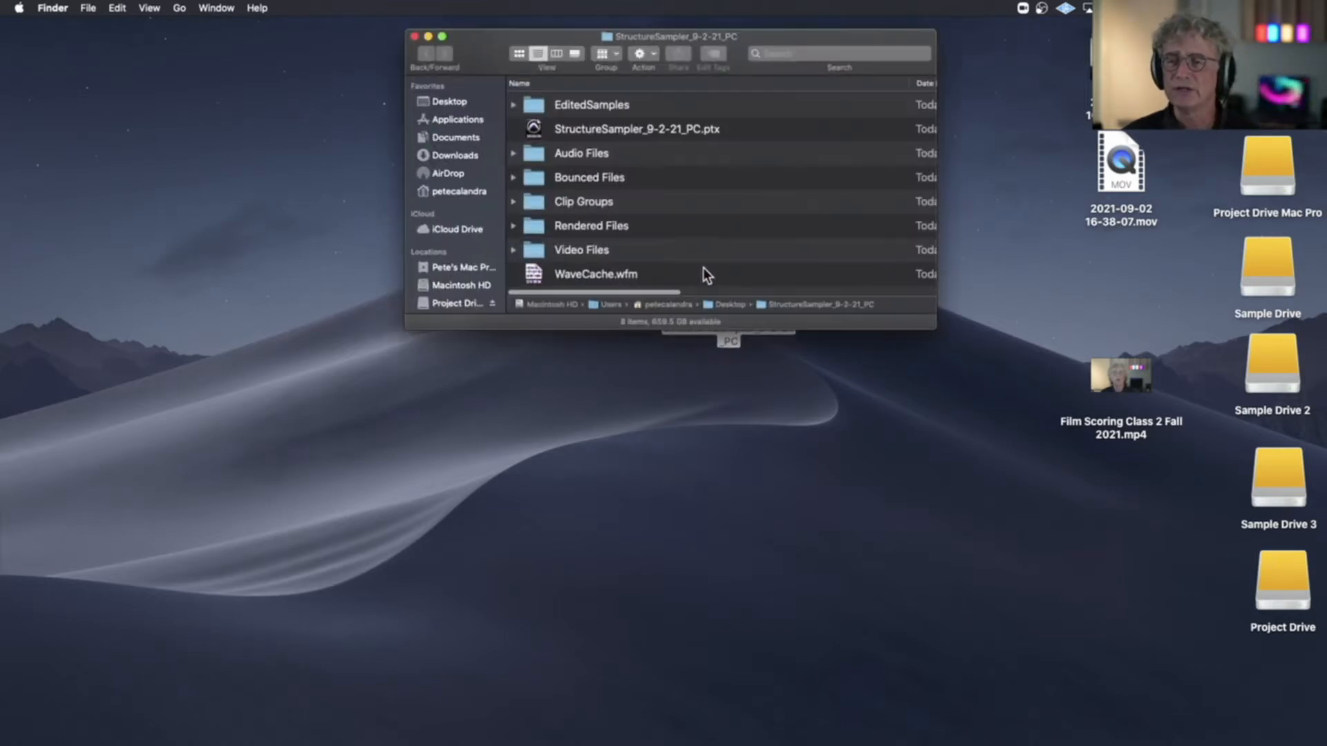
left_click(542, 130)
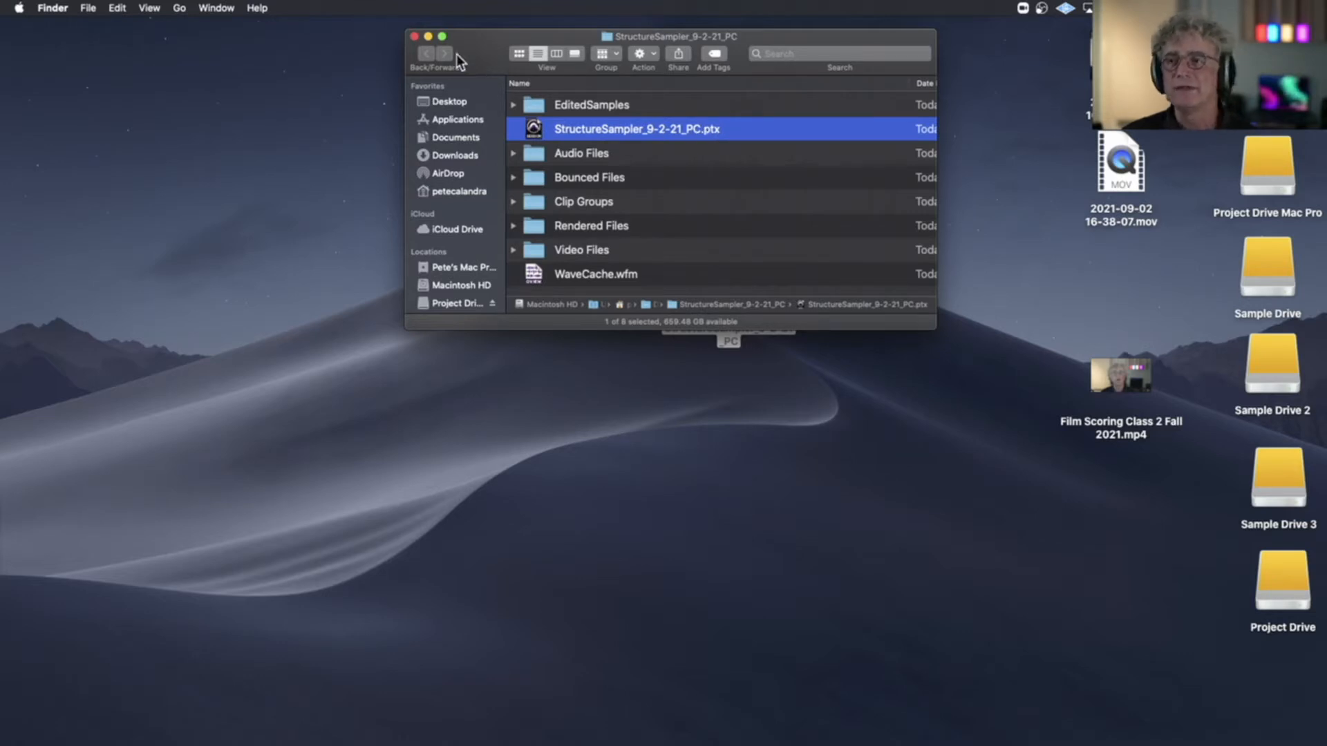
left_click(414, 36)
Move the StructureSampler_9-2-21_PC folder higher on the desktop and open its EditedSamples subfolder
left_click_drag(714, 283, 931, 163)
left_click(726, 136)
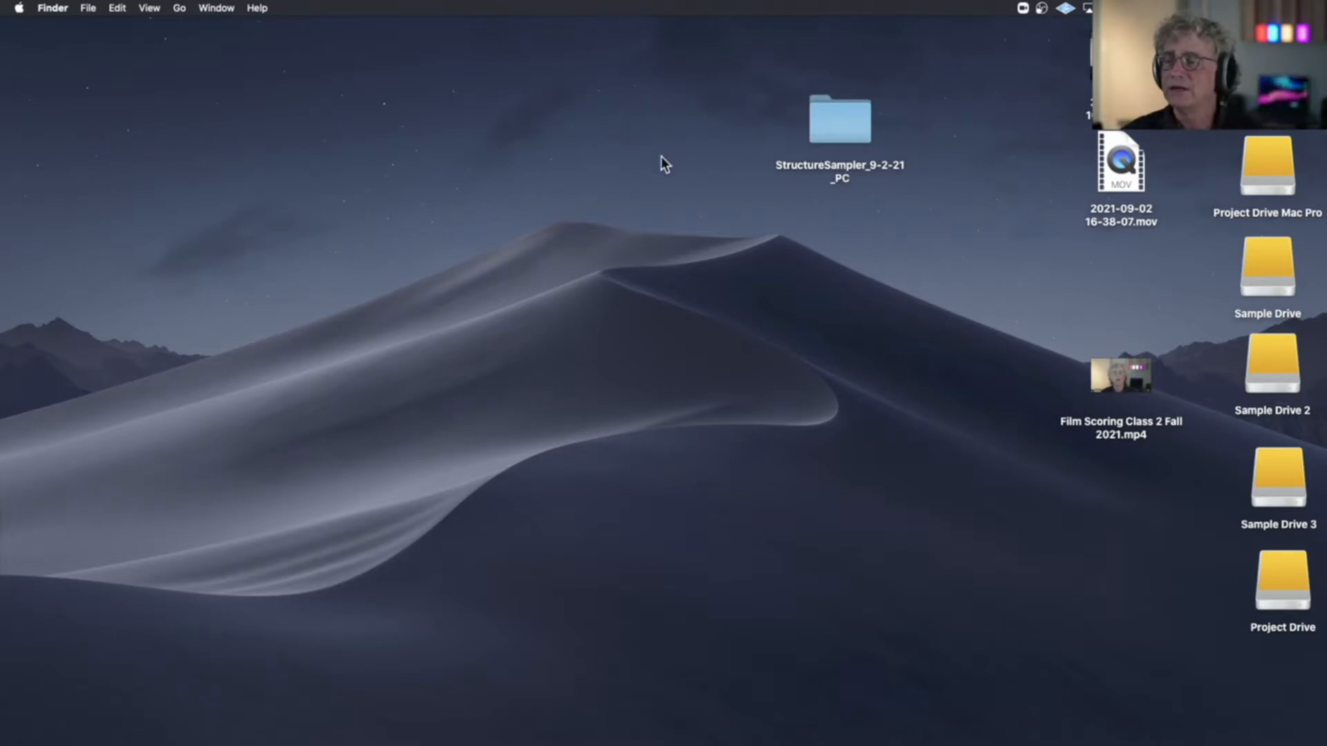
double_click(837, 131)
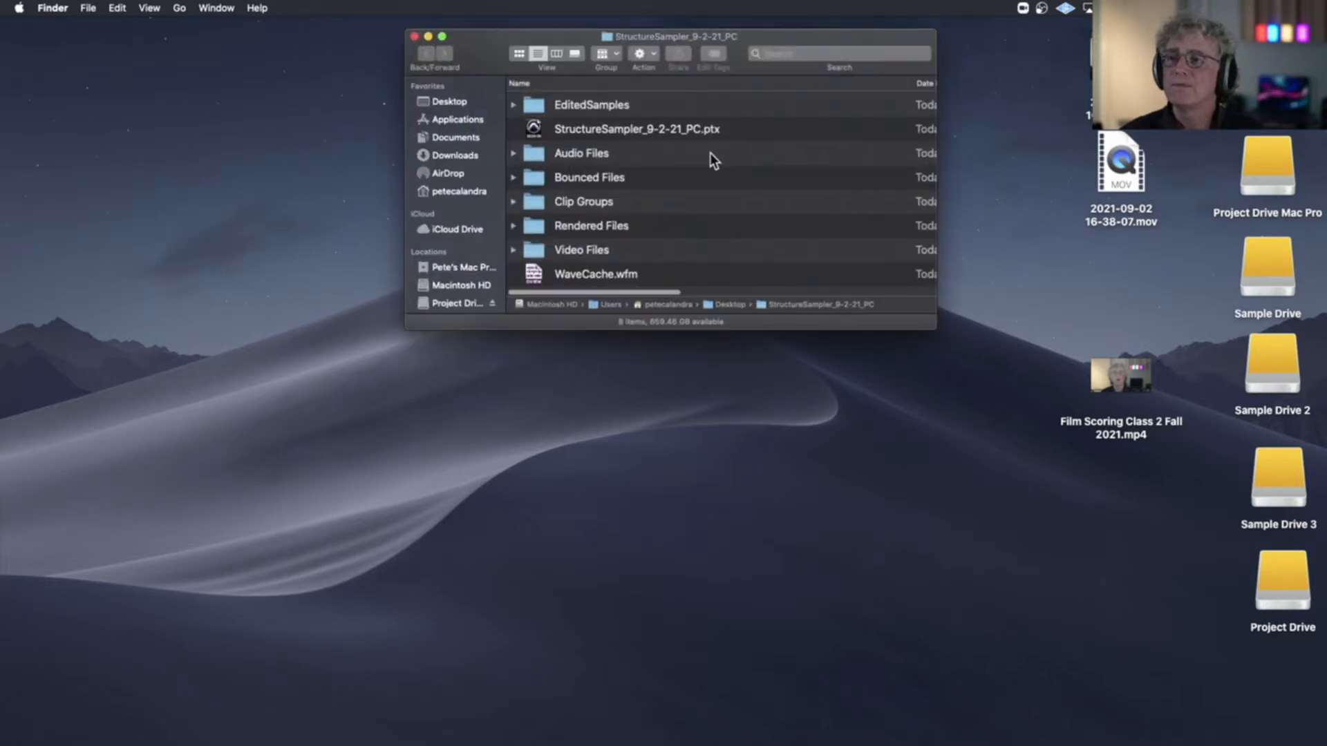
double_click(533, 107)
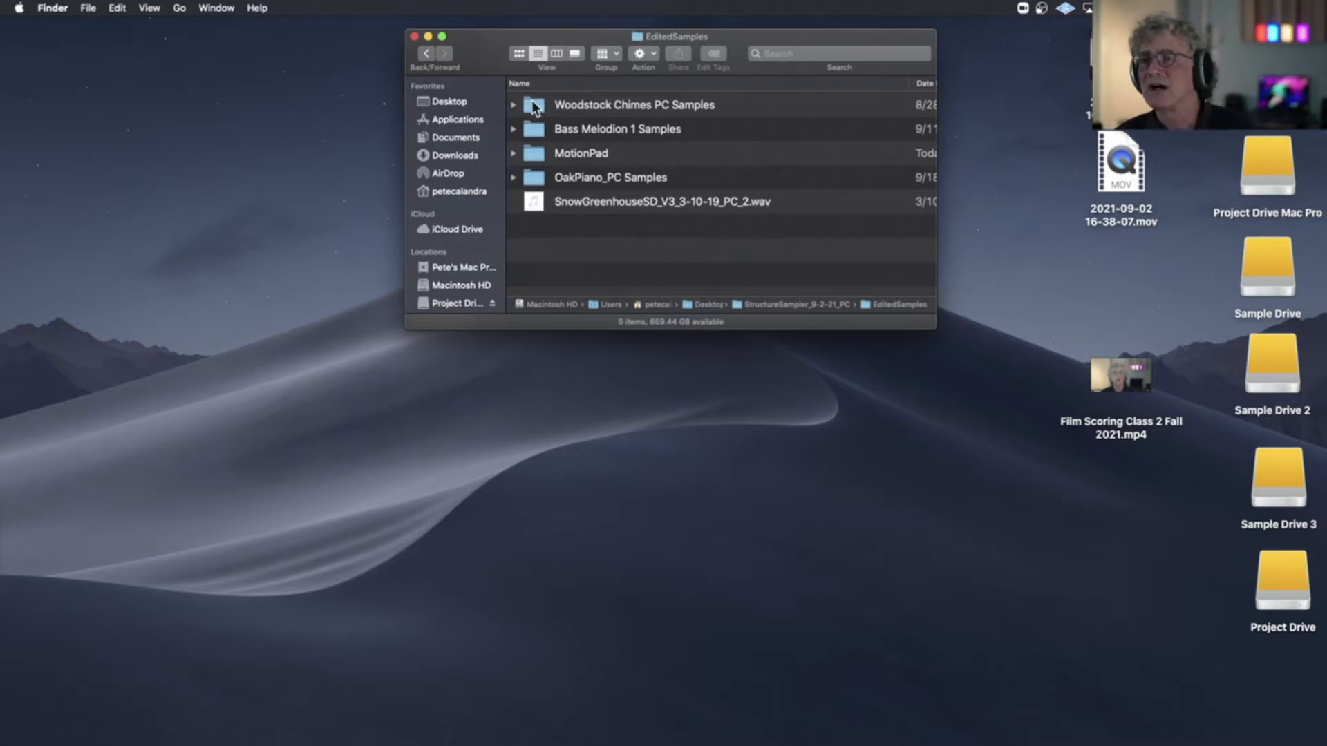
Examine the contents of the Woodstock Chimes, Bass Melodion, MotionPad and OakPiano sample folders one by one, and close the Finder window
left_click(512, 104)
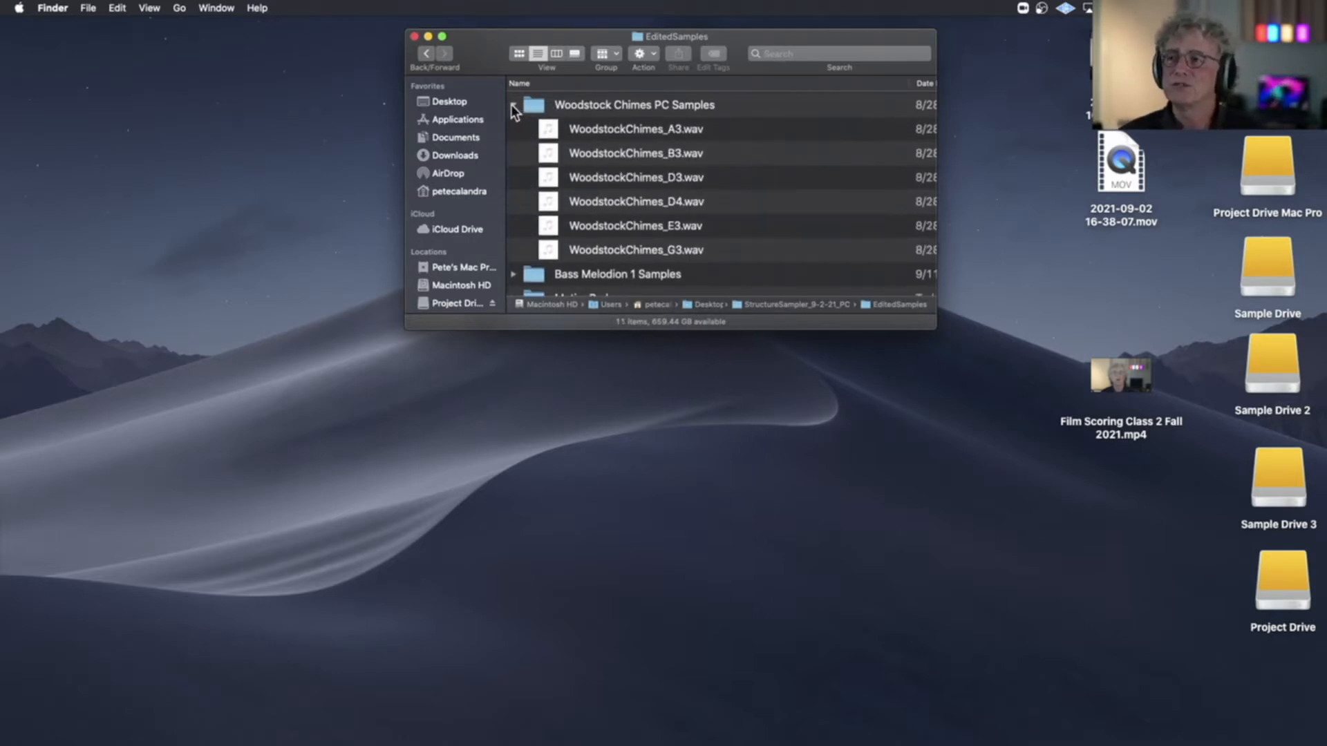
left_click(512, 104)
left_click(513, 129)
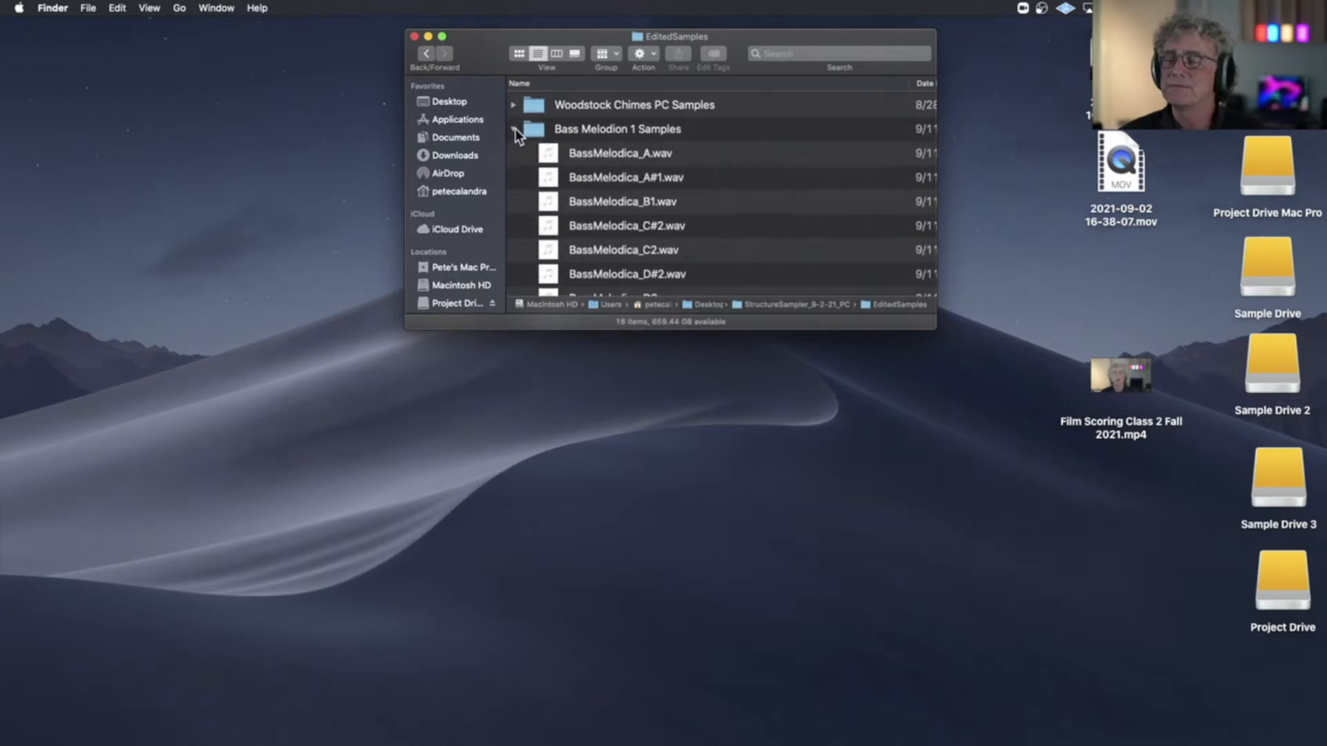
left_click(512, 129)
left_click(513, 153)
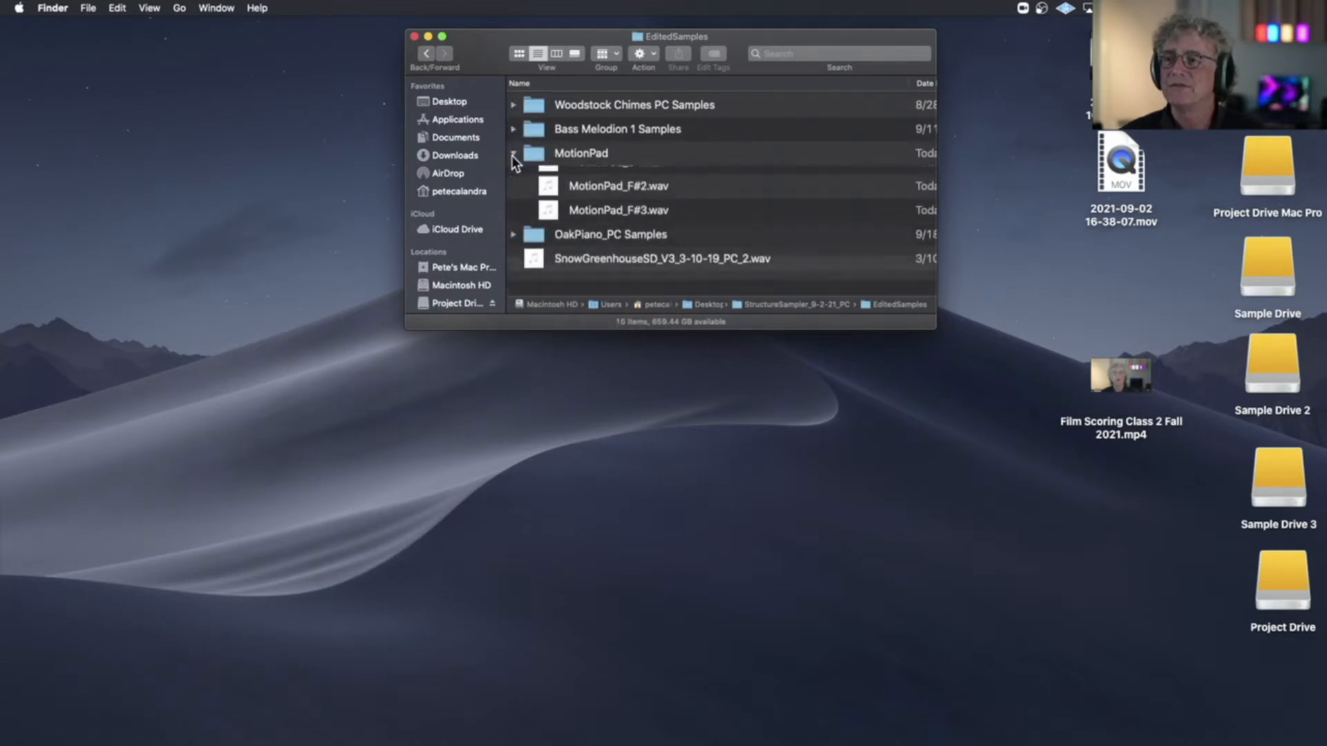
left_click(514, 152)
left_click(513, 177)
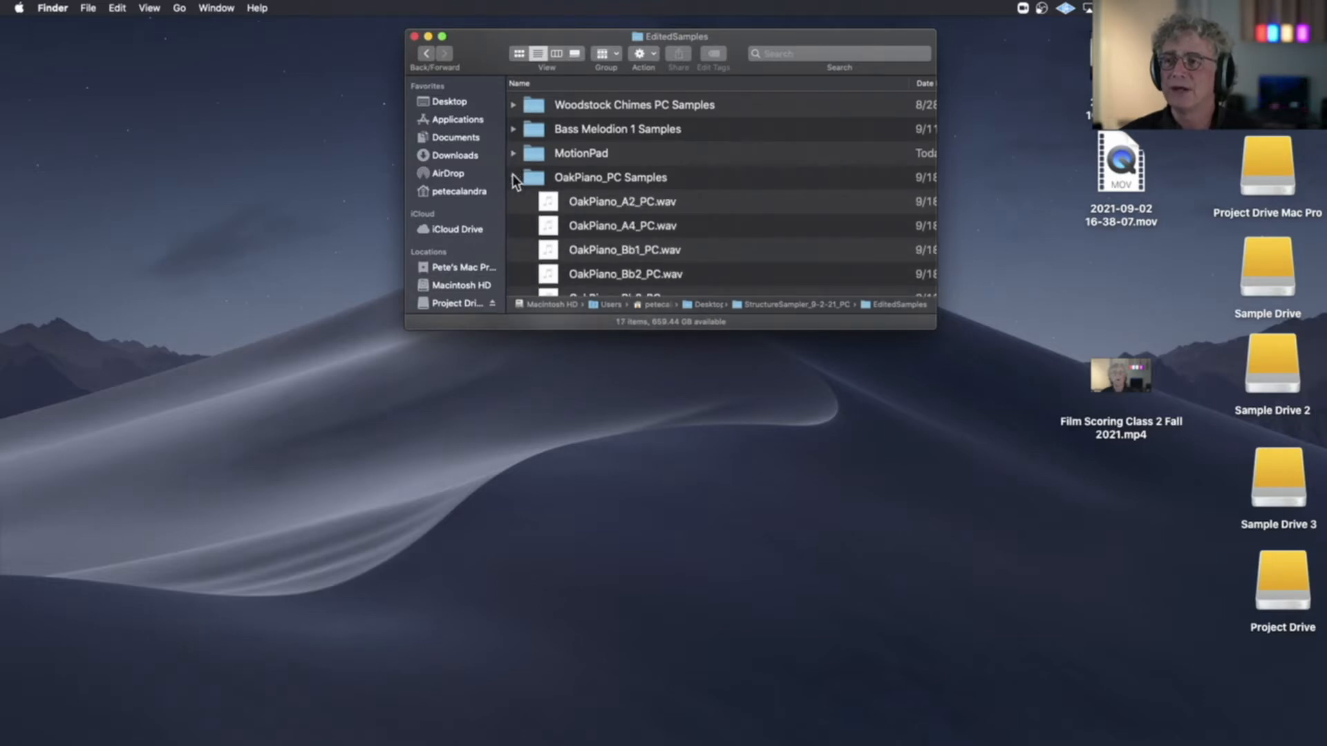
left_click(513, 177)
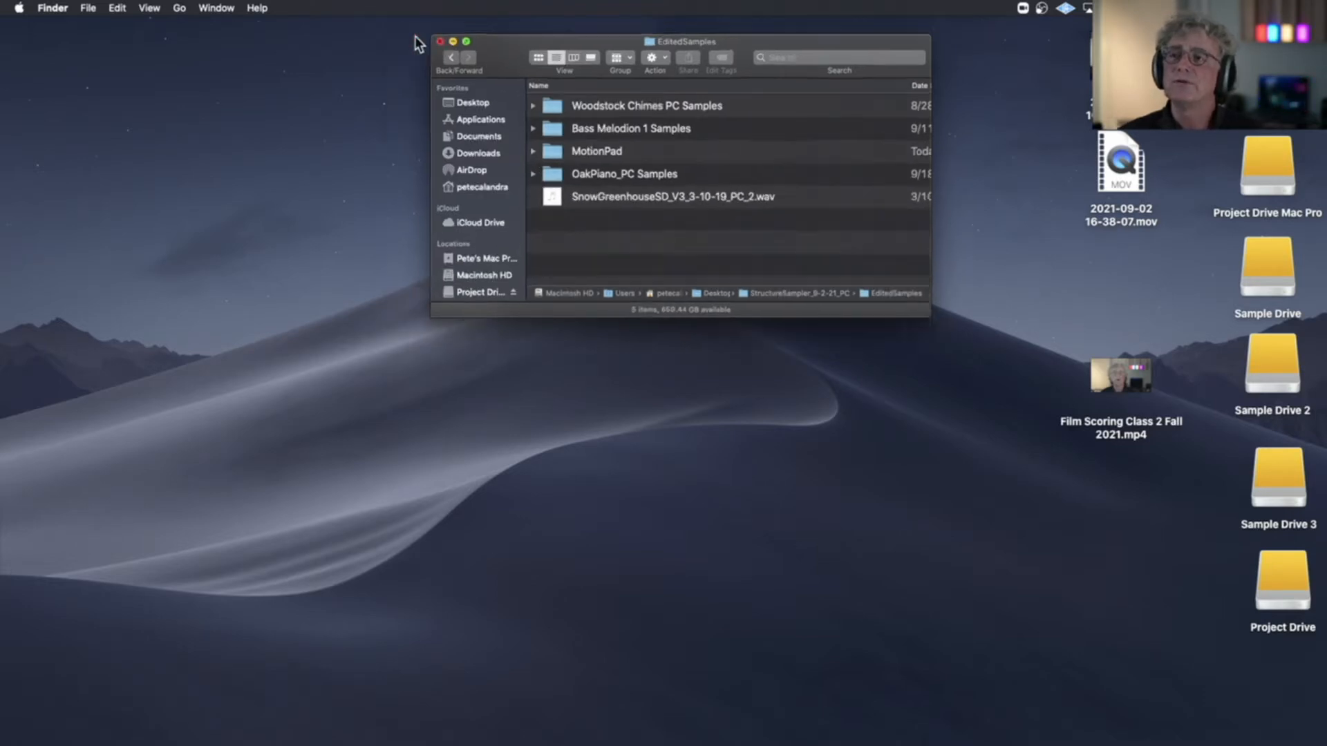
left_click(416, 37)
Switch to Pro Tools and create four new stereo instrument tracks in ticks, leaving them deselected
mouse_move(520, 701)
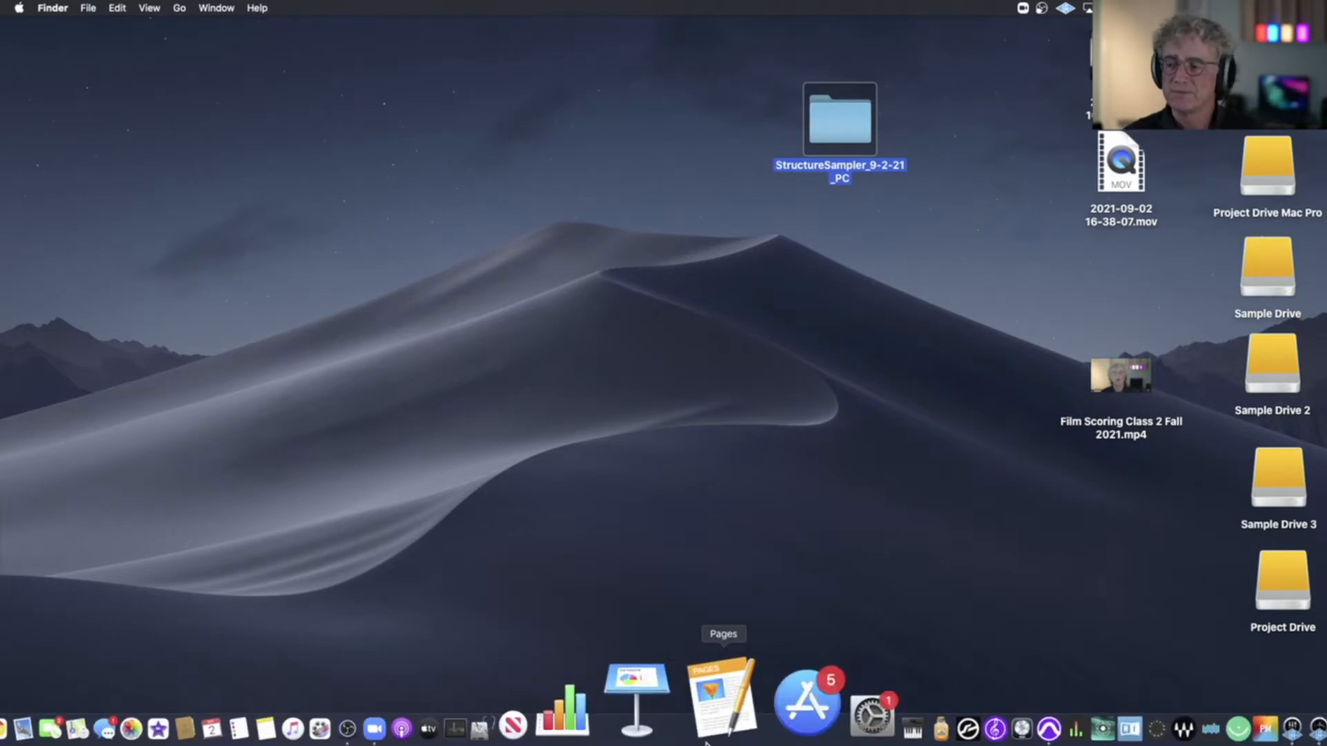
left_click(916, 738)
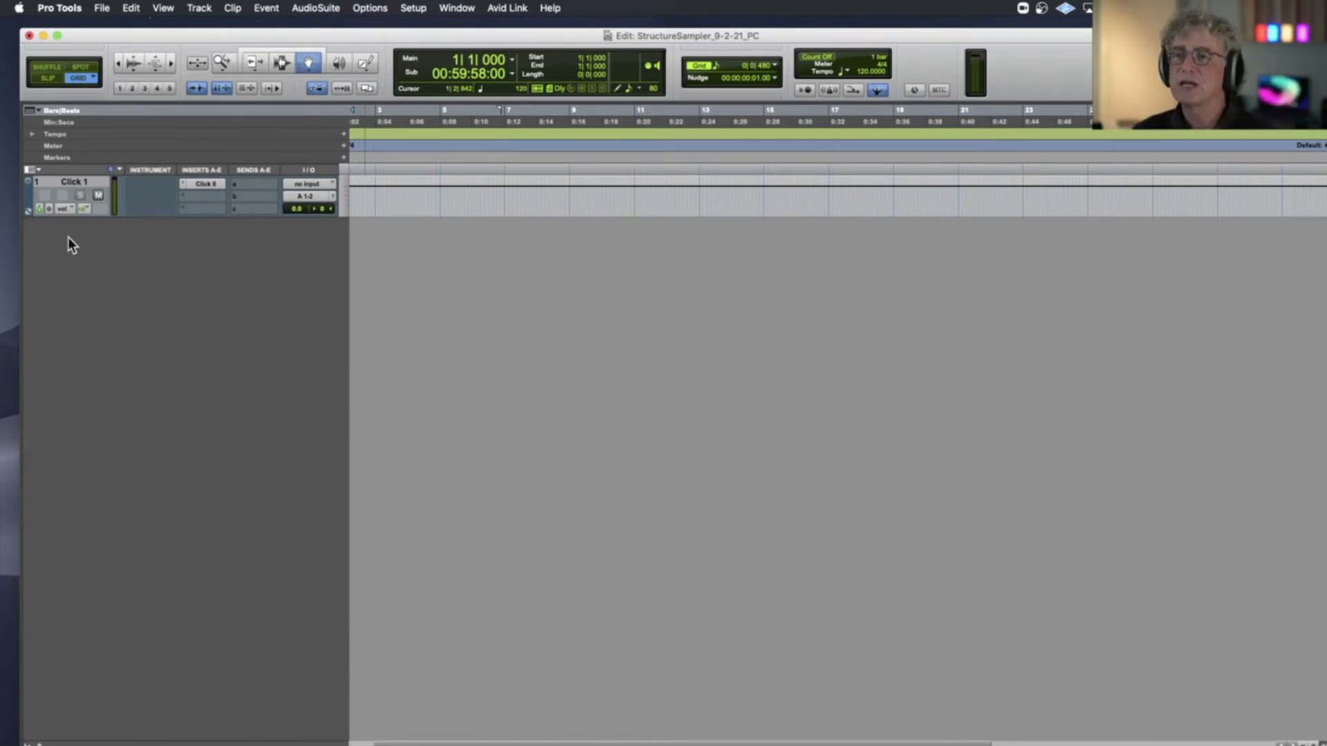
key("super+shift+n")
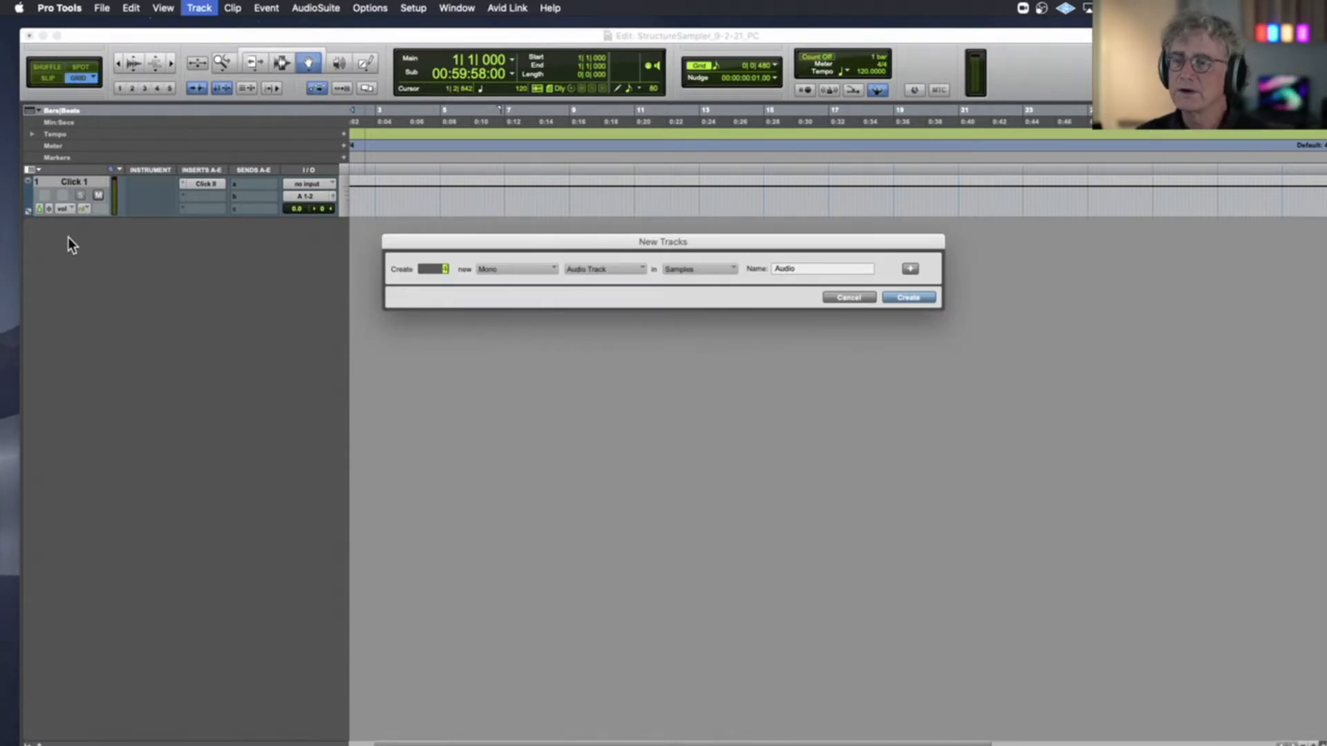
left_click(533, 268)
left_click(528, 288)
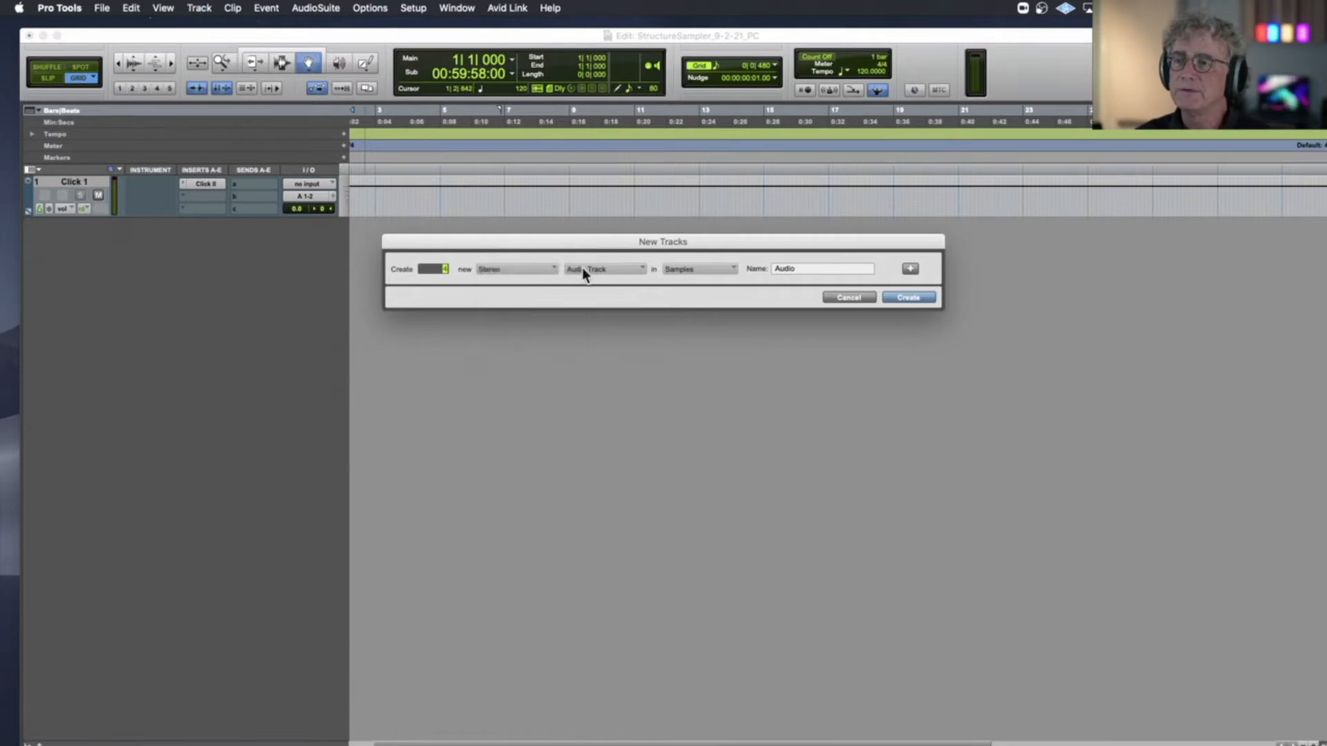
left_click(583, 269)
left_click(616, 328)
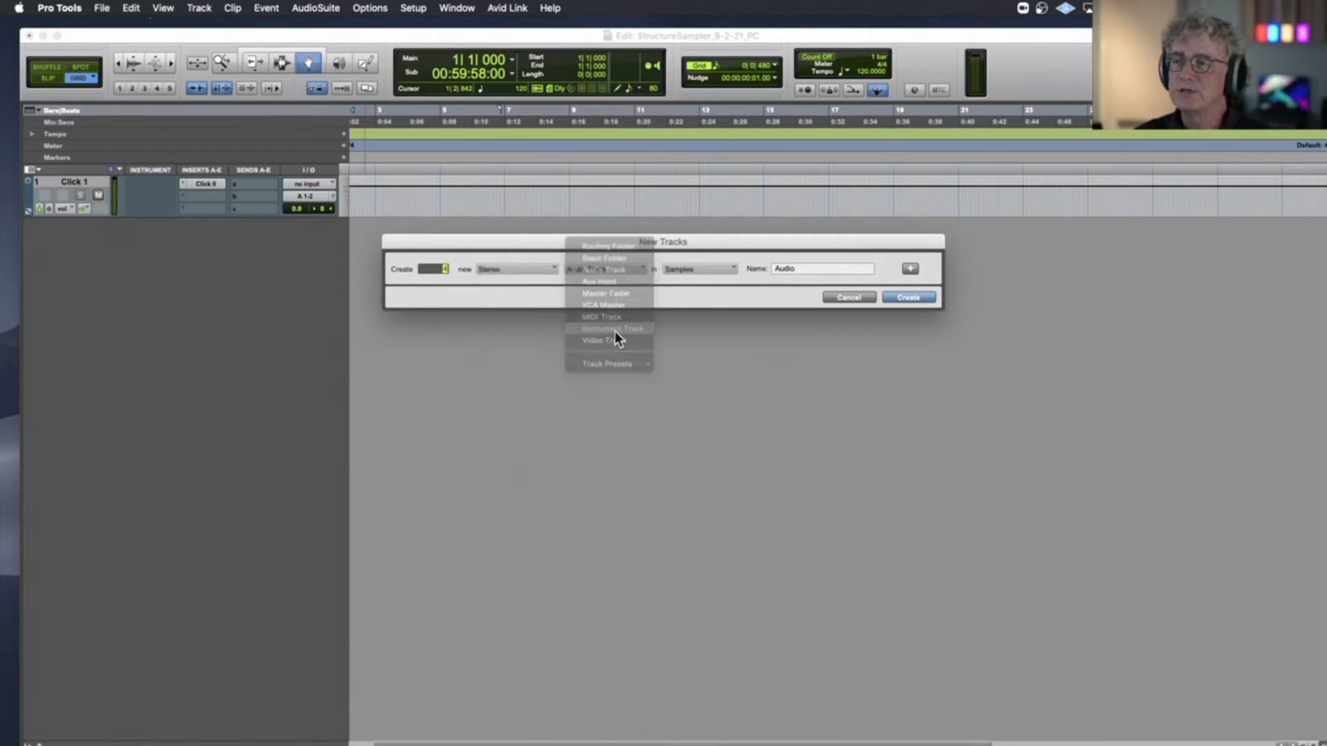
left_click(908, 297)
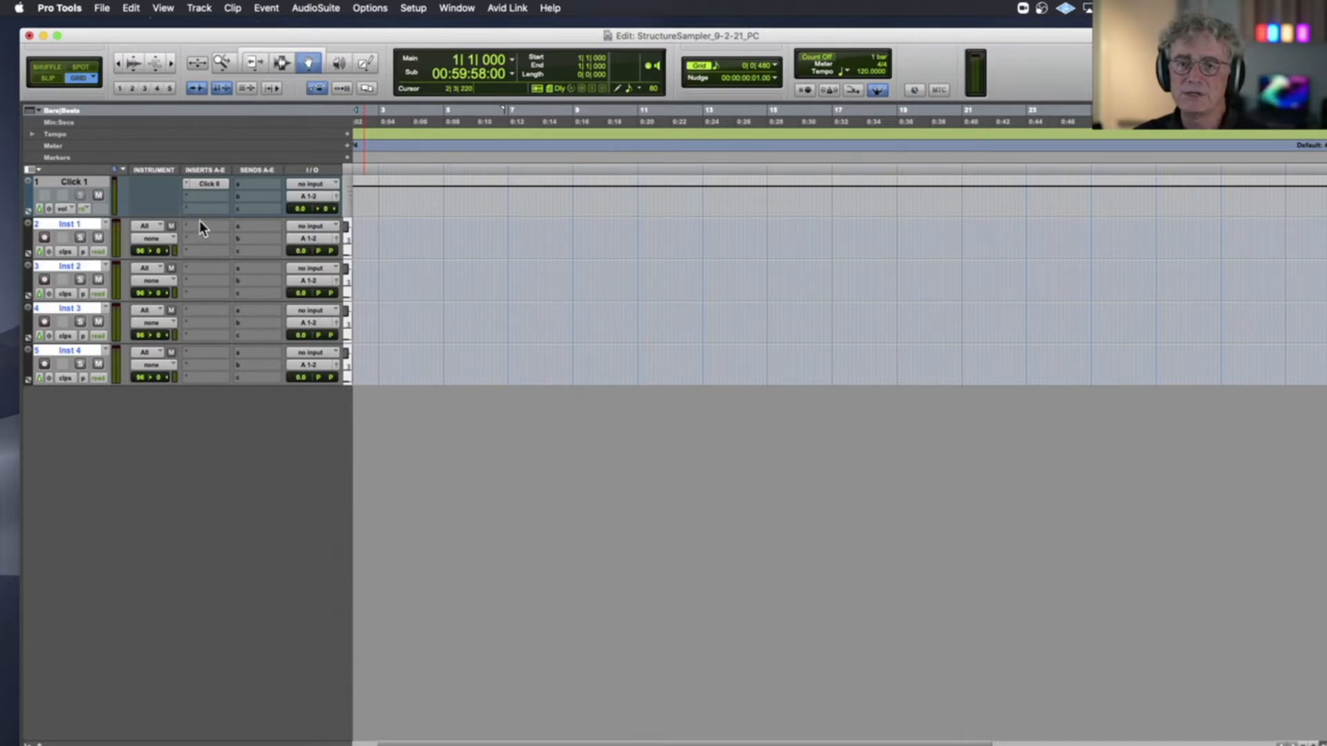
left_click(79, 227, "alt")
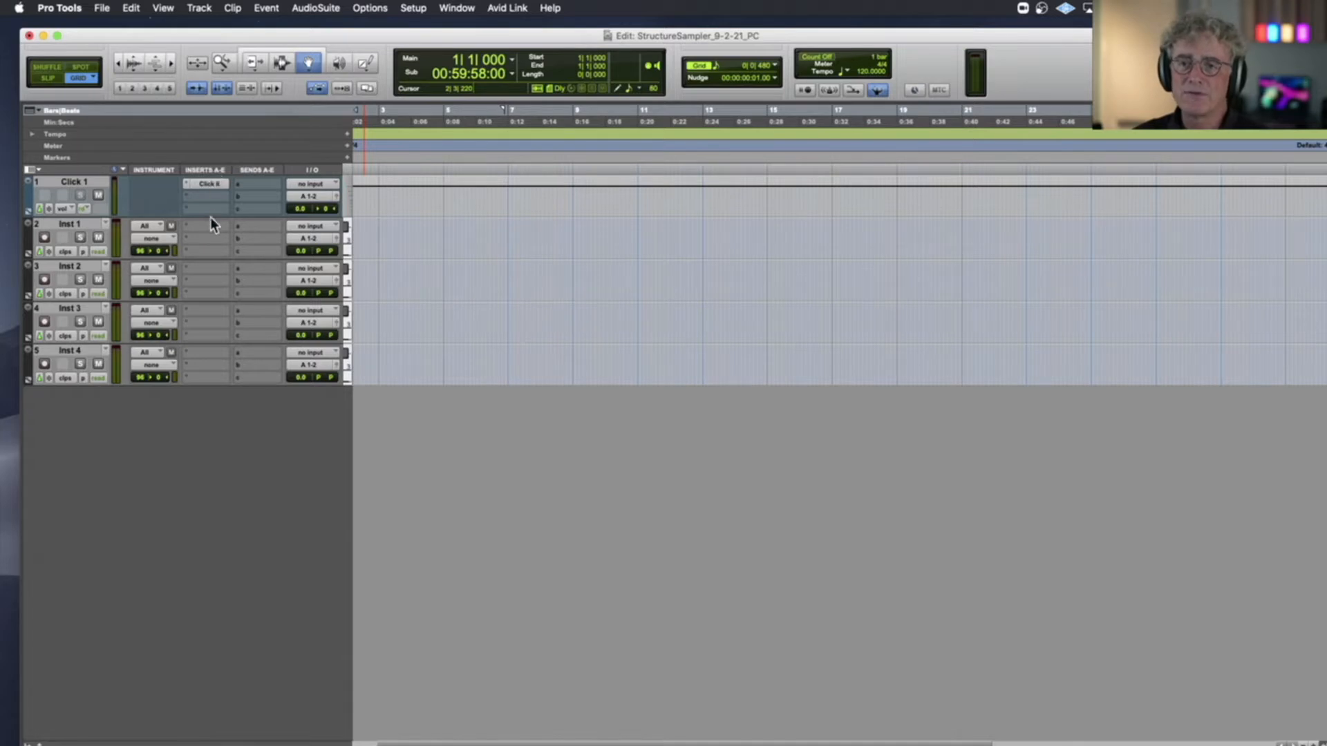
Check which track columns are enabled in the Edit window view options, and move the Edit window clear of the screen edge
left_click(39, 172)
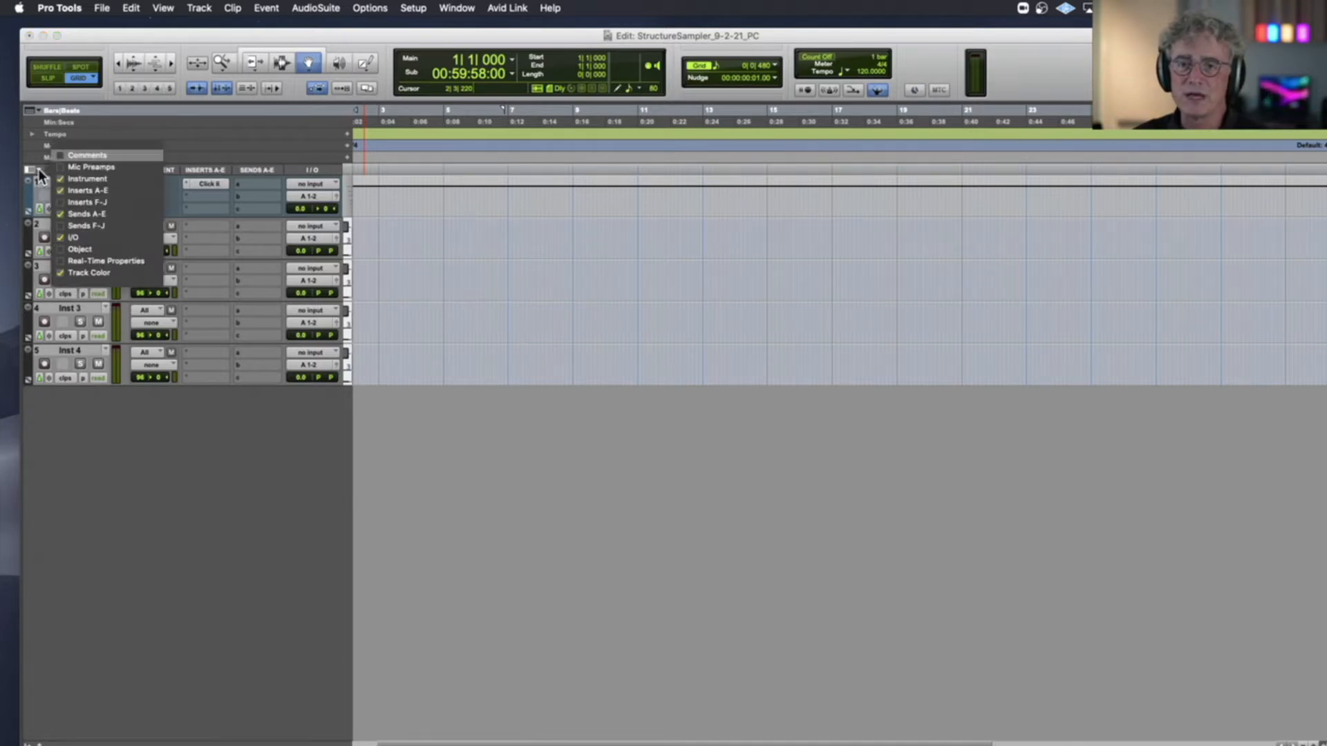
left_click(42, 172)
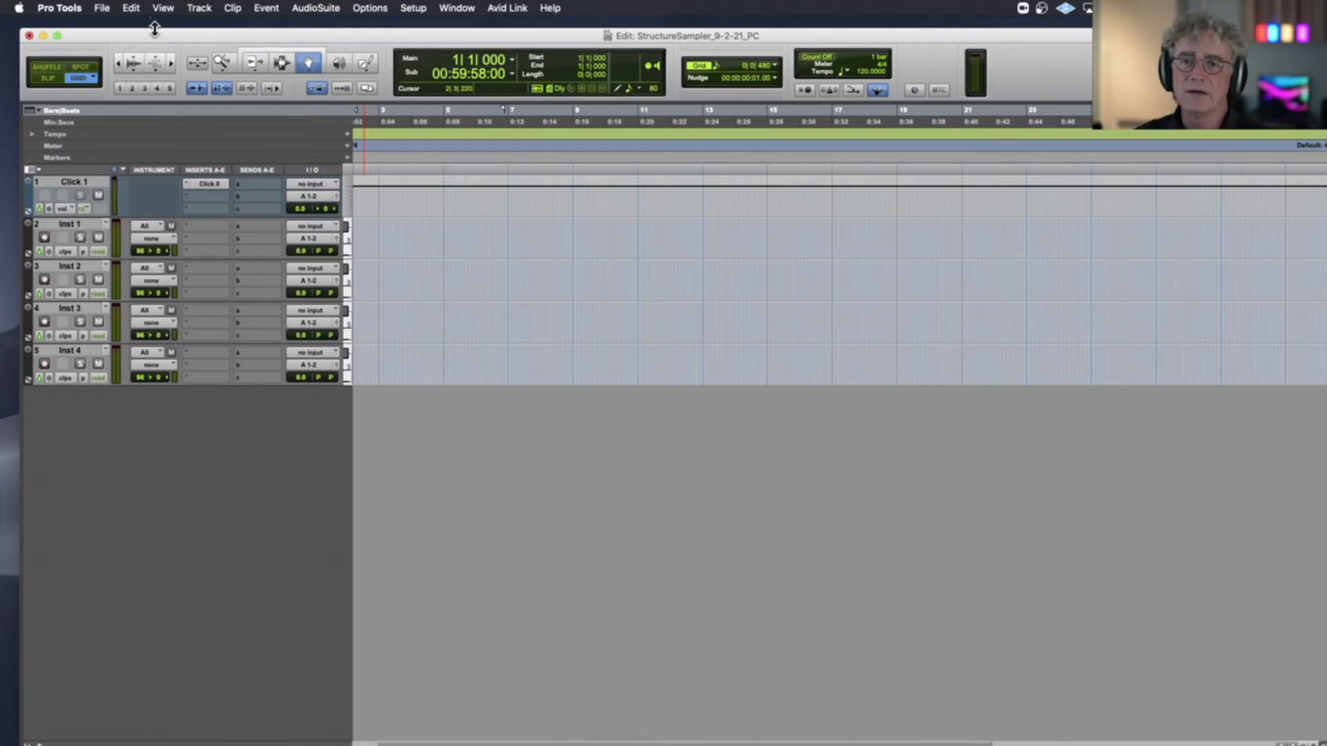
left_click_drag(150, 37, 374, 102)
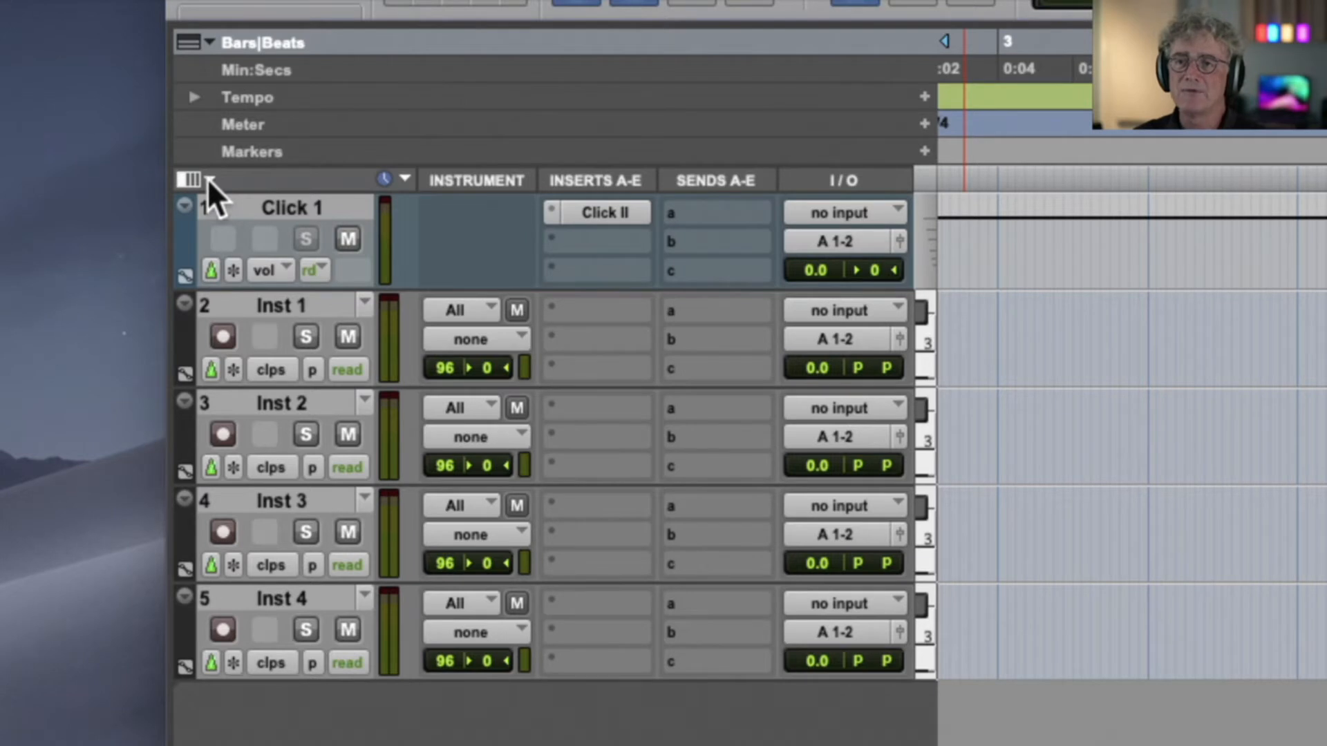
left_click(207, 178)
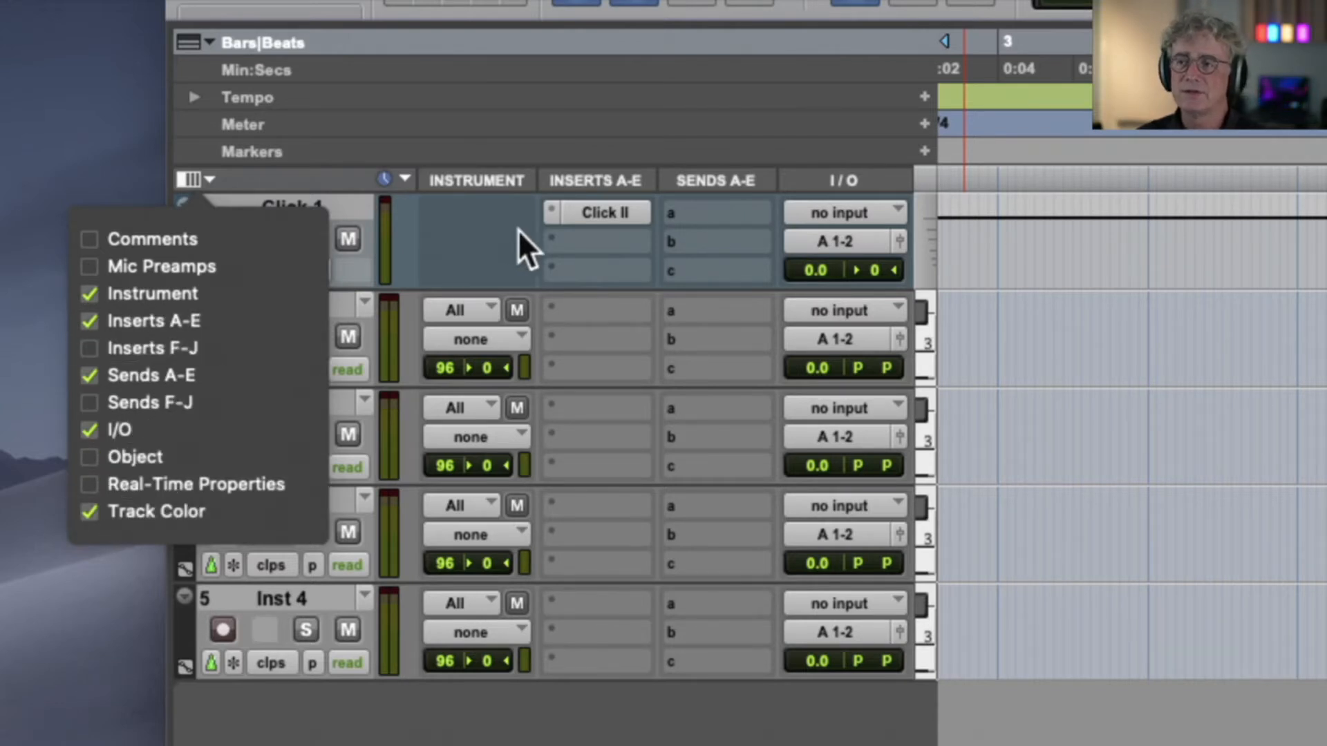
left_click(499, 231)
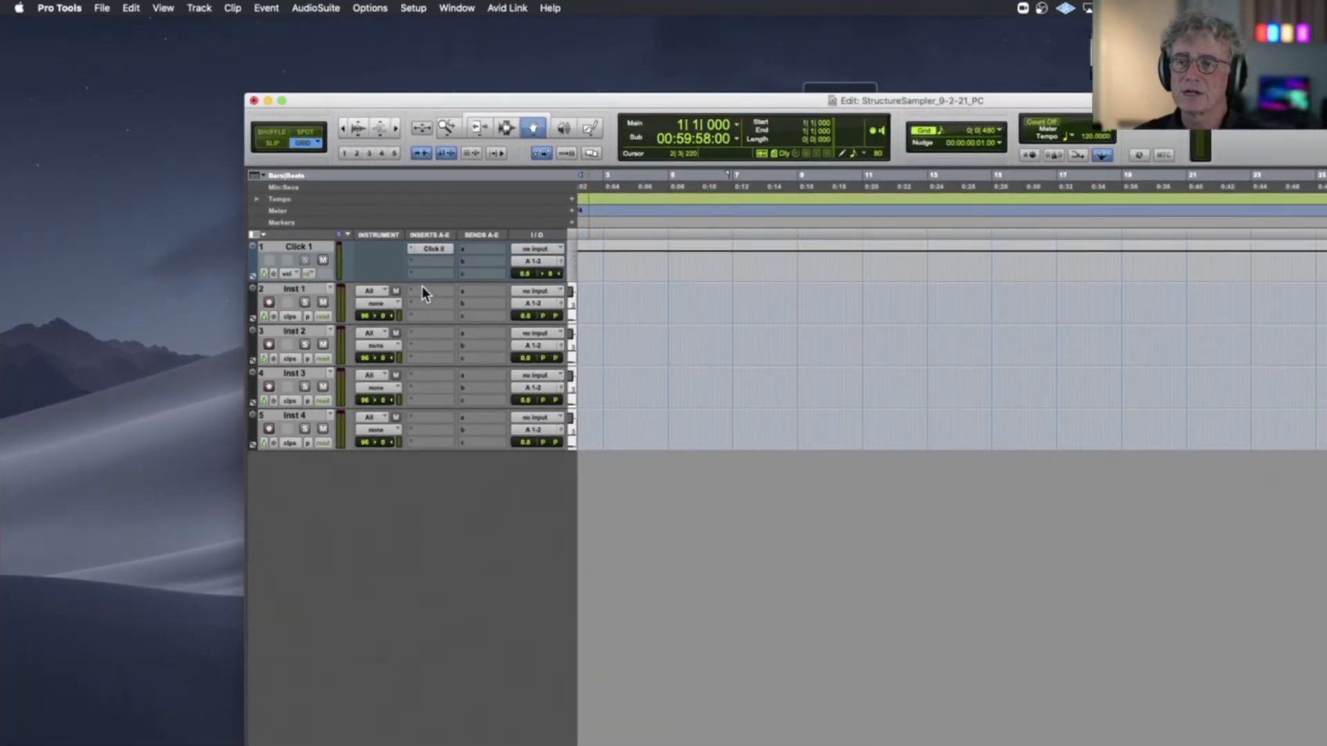
Insert the multichannel AIR Music Technology plug-in Structure Free (stereo) on the Inst 1 track
left_click(422, 289)
mouse_move(499, 285)
mouse_move(582, 264)
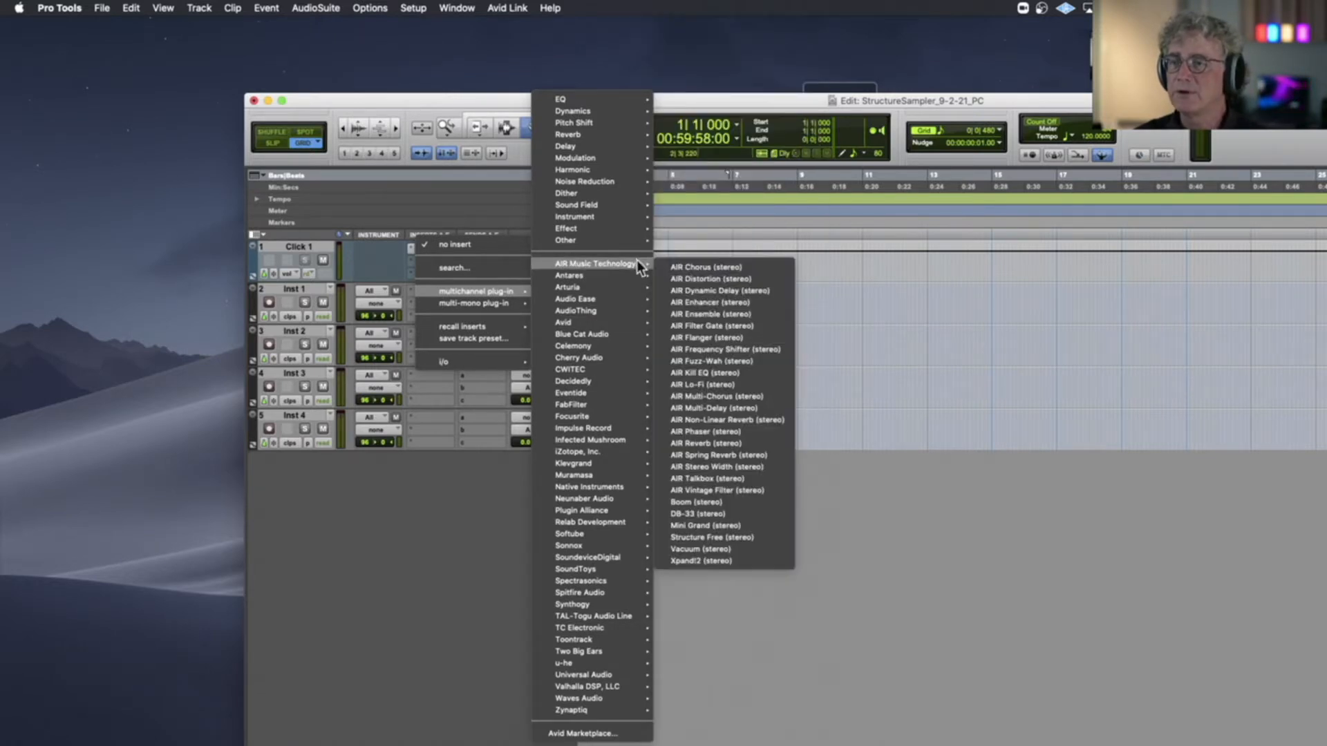
left_click(718, 535)
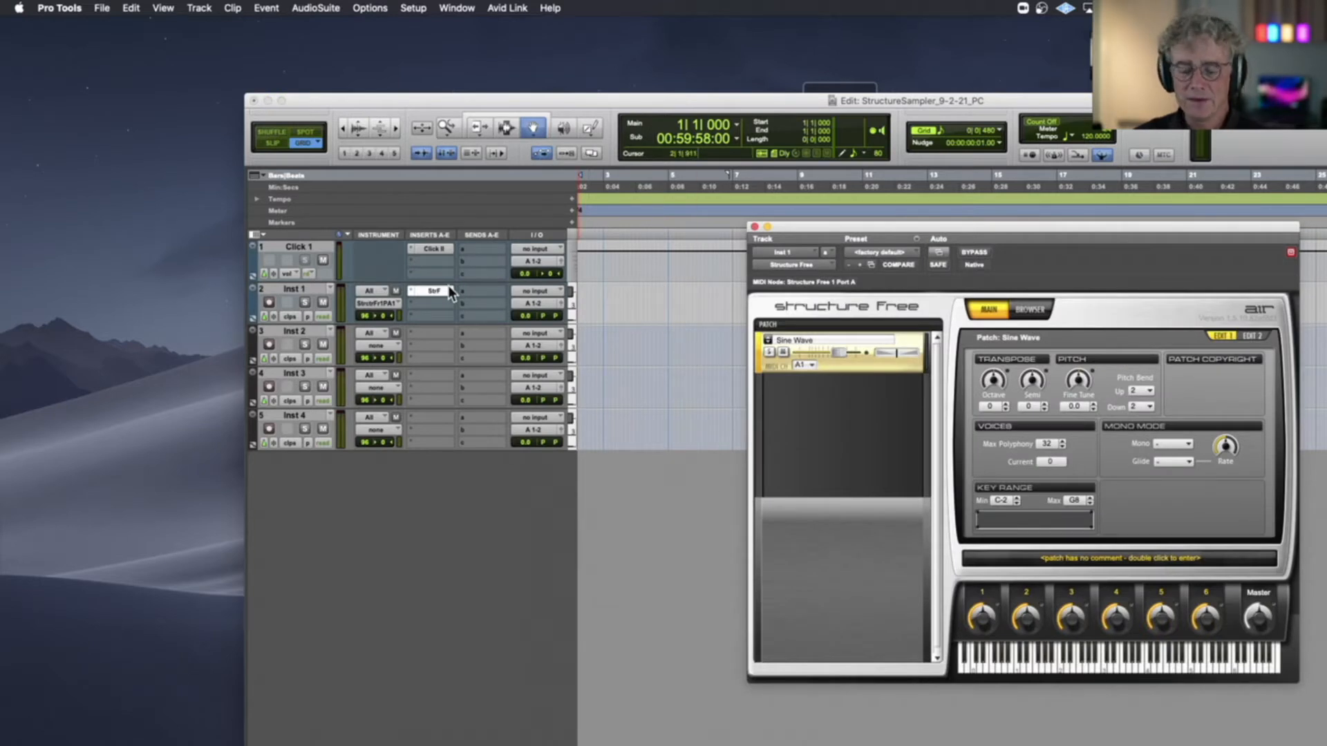
Move the Structure Free window closer to the track list and remove its default Sine Wave patch
left_click_drag(851, 229, 601, 144)
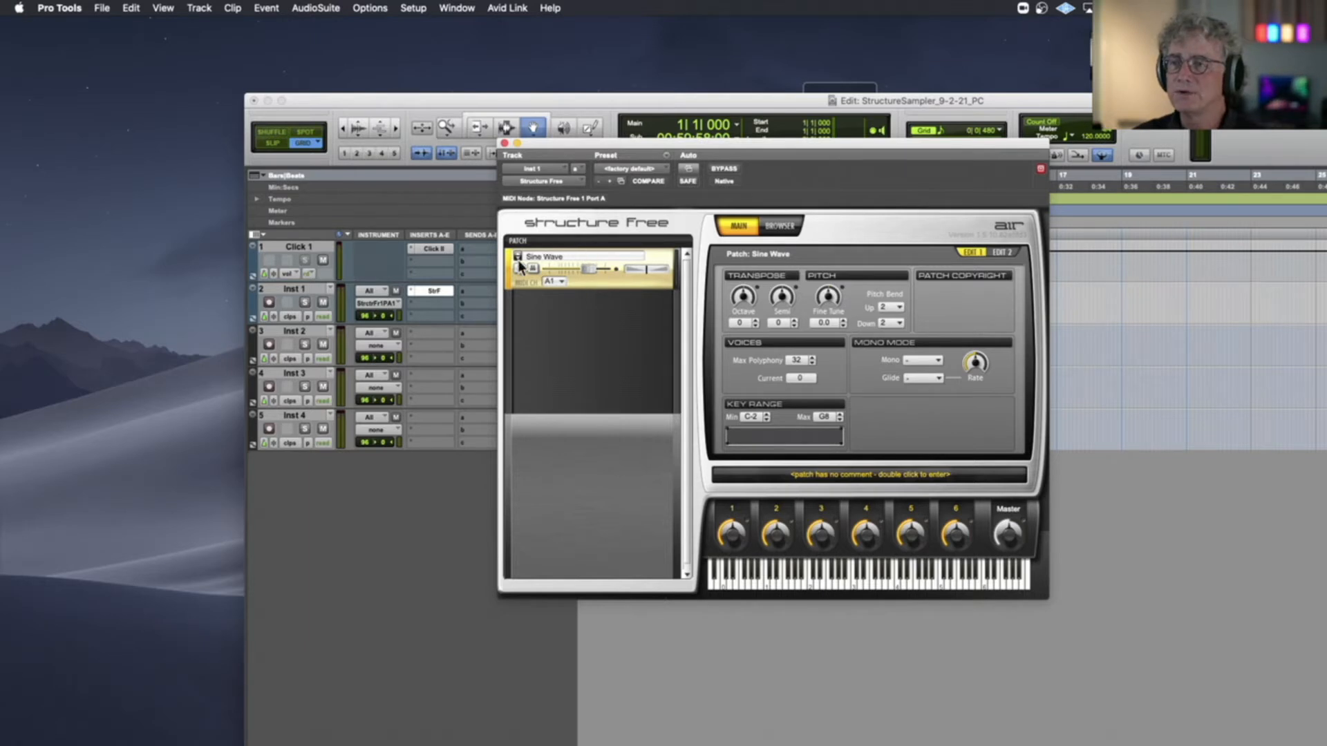
right_click(591, 280)
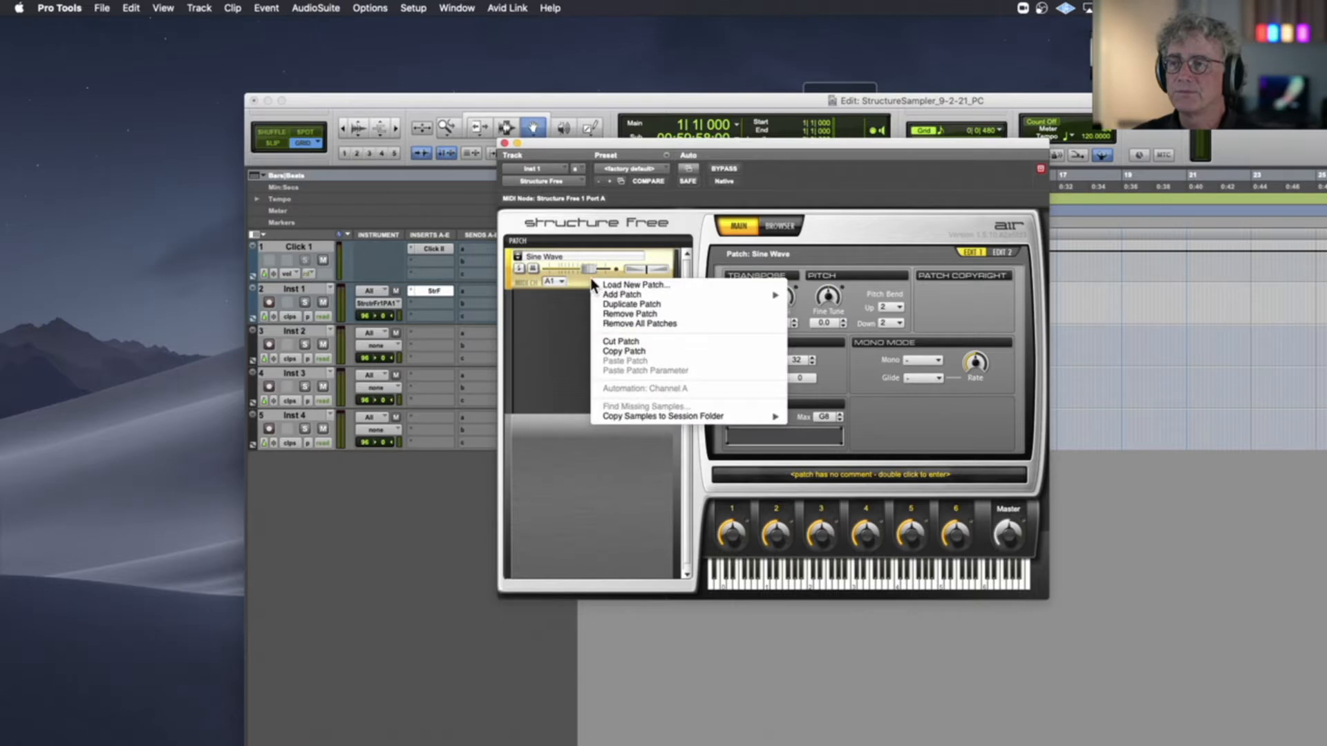
left_click(654, 314)
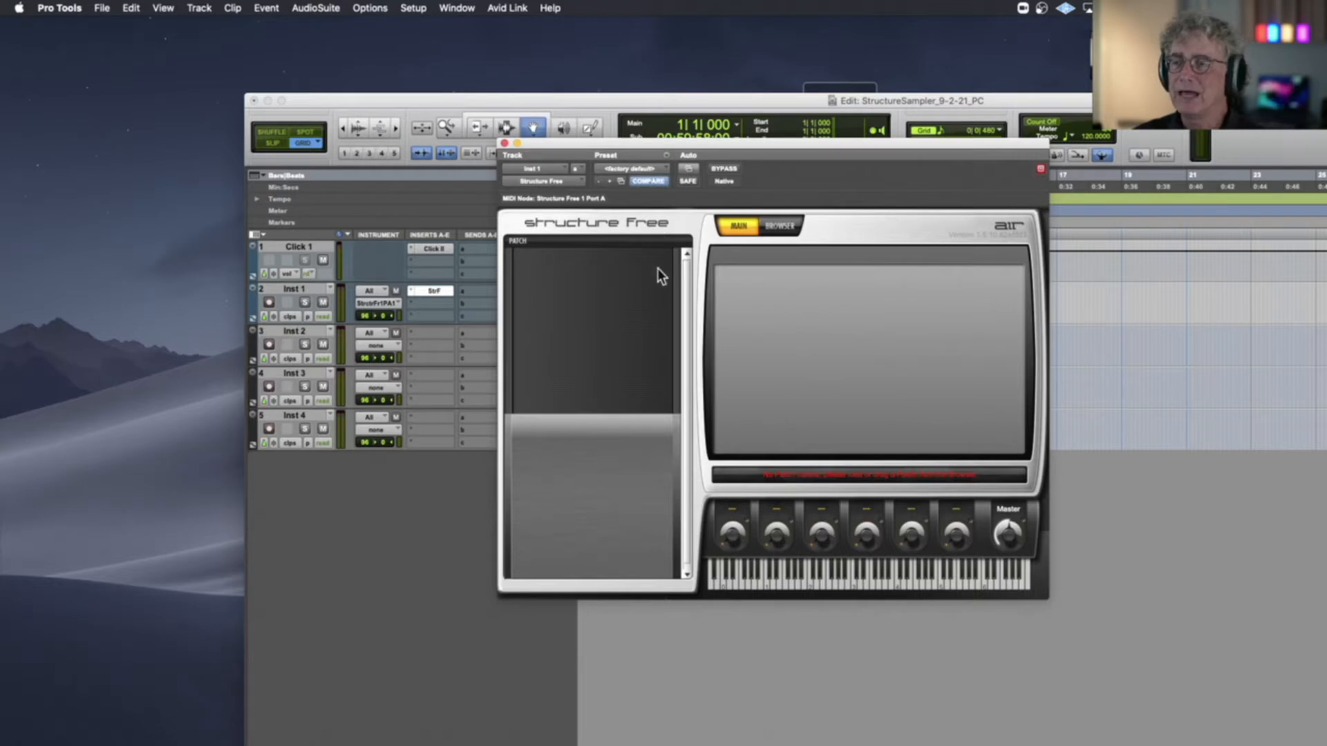
Copy the Structure Free insert from Inst 1 to Inst 2, Inst 3 and Inst 4, and check the plug-in on each track
left_click(435, 293)
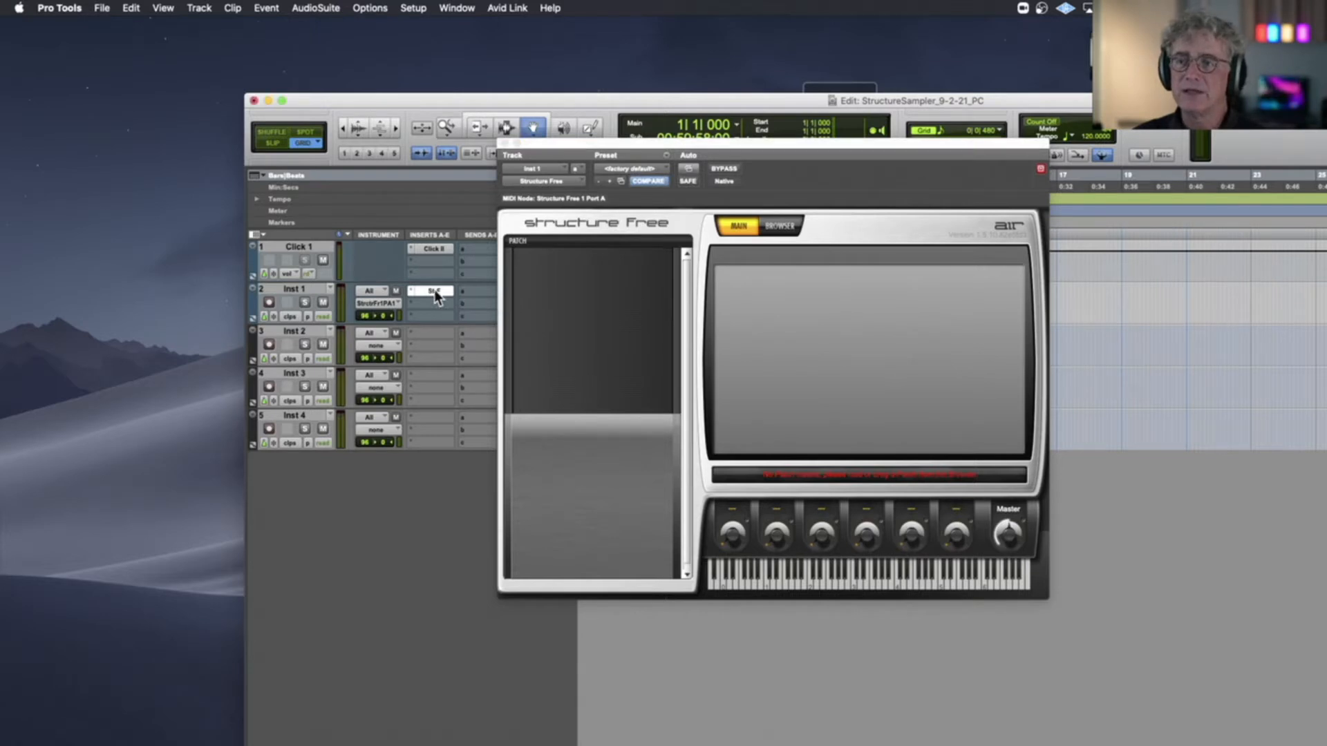
left_click_drag(435, 325, 433, 412)
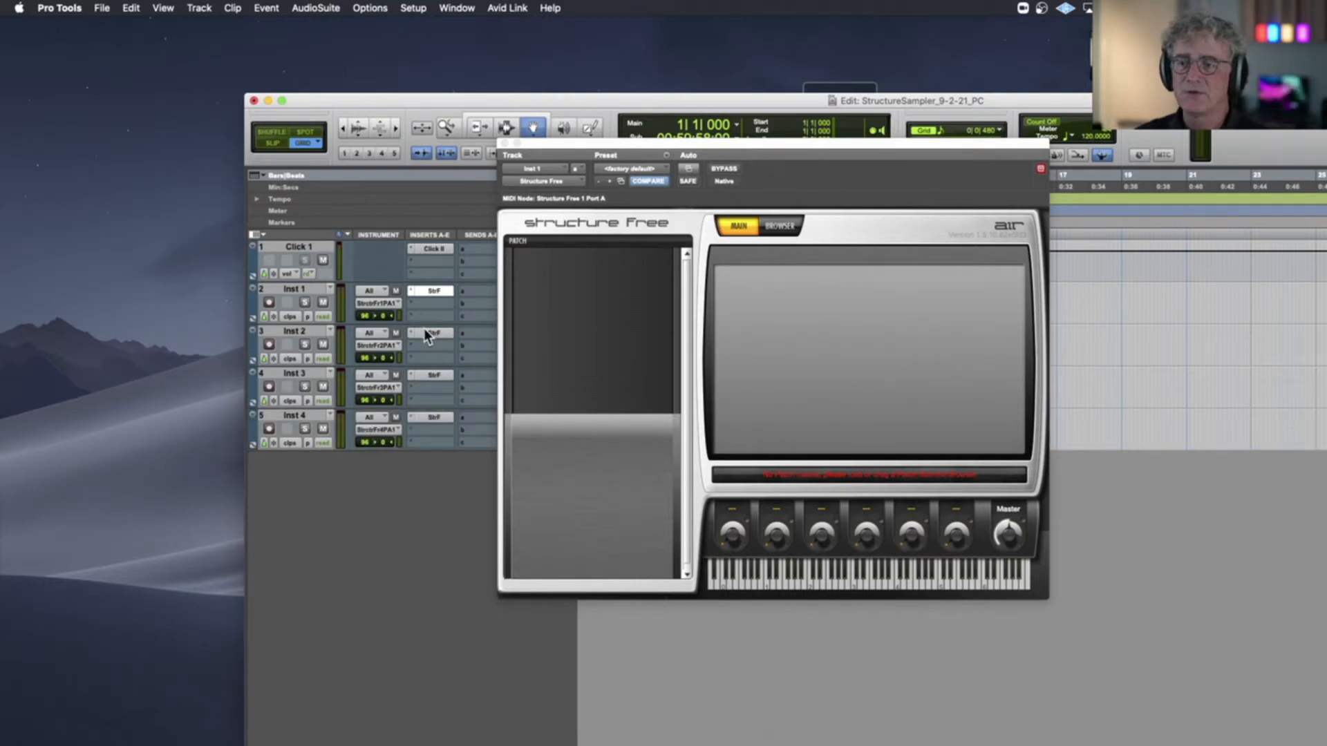
left_click(424, 334)
left_click(435, 375)
left_click(434, 417)
left_click(434, 291)
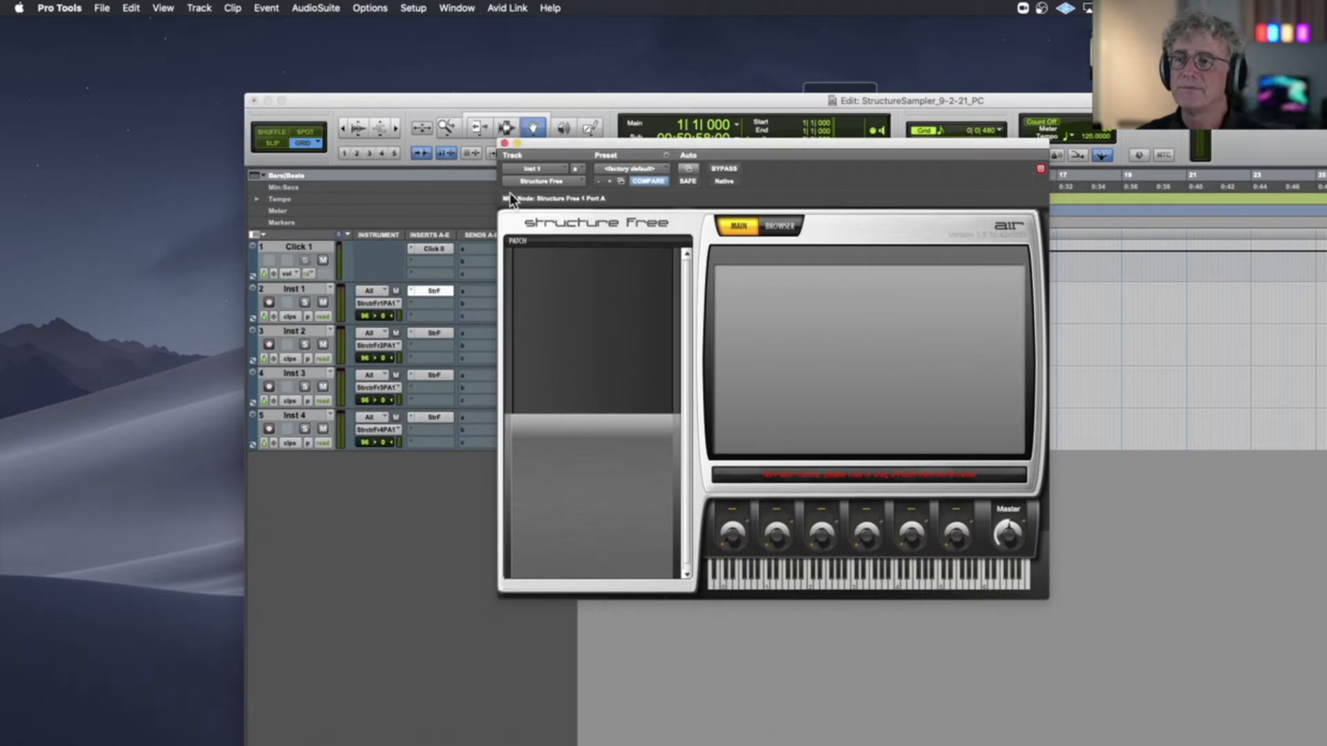
Shift the Structure Free window and the Edit window, and minimize the Edit window to expose the desktop
left_click_drag(545, 141, 332, 150)
left_click_drag(374, 101, 207, 61)
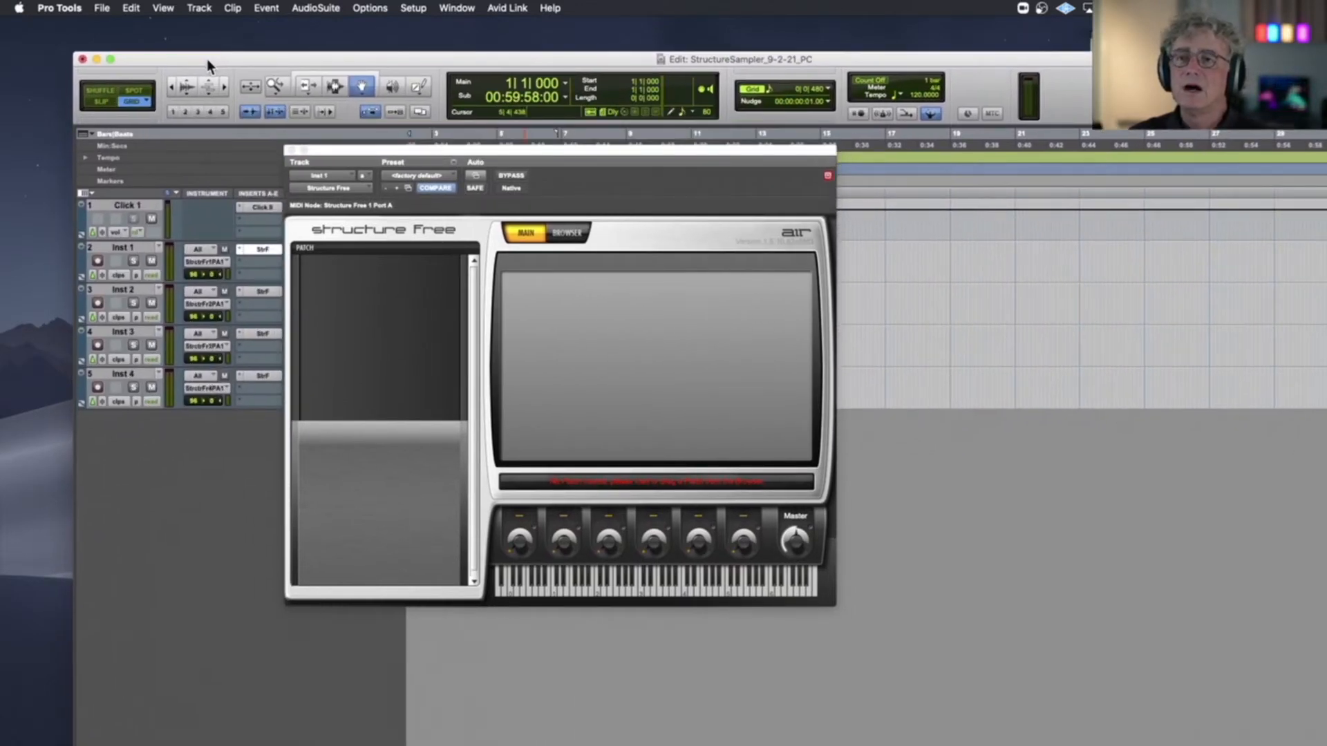
left_click(95, 60)
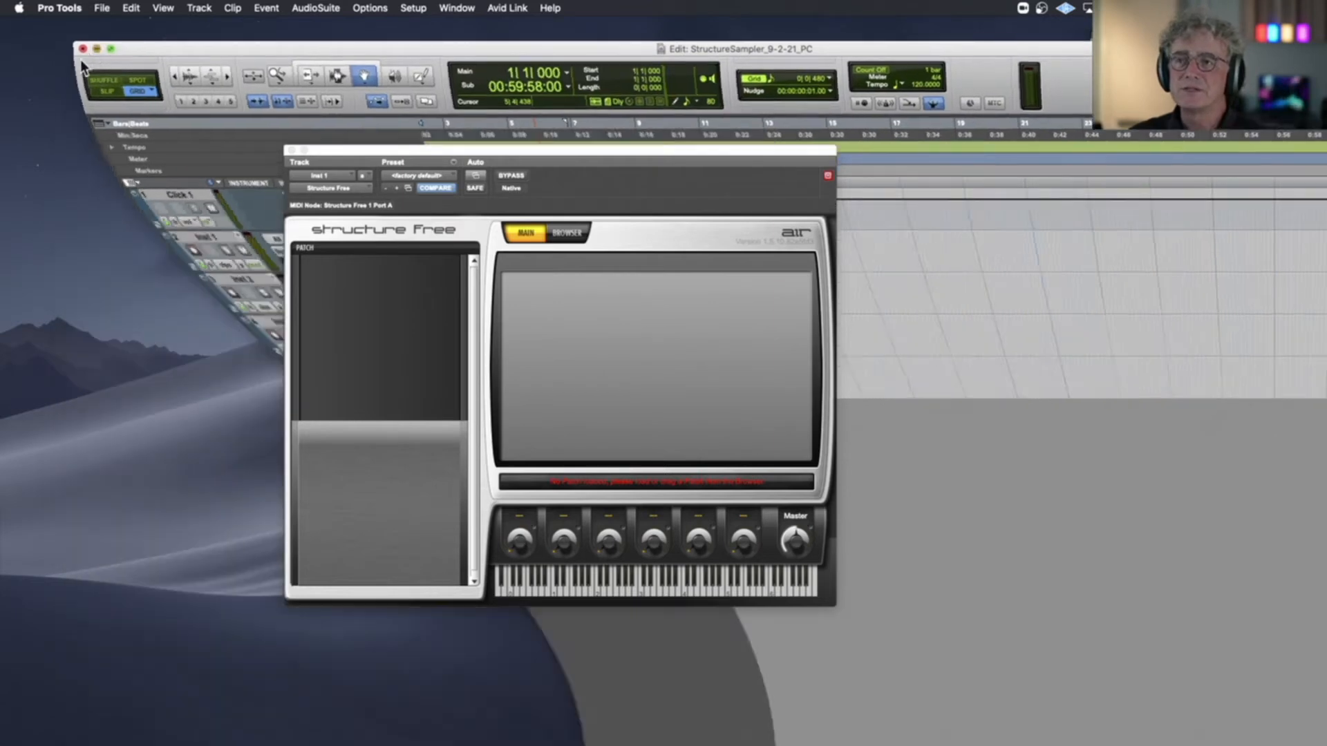
Open the StructureSampler_9-2-21_PC folder from the desktop in Finder and arrange its window beside the Structure Free window
left_click_drag(840, 111, 961, 217)
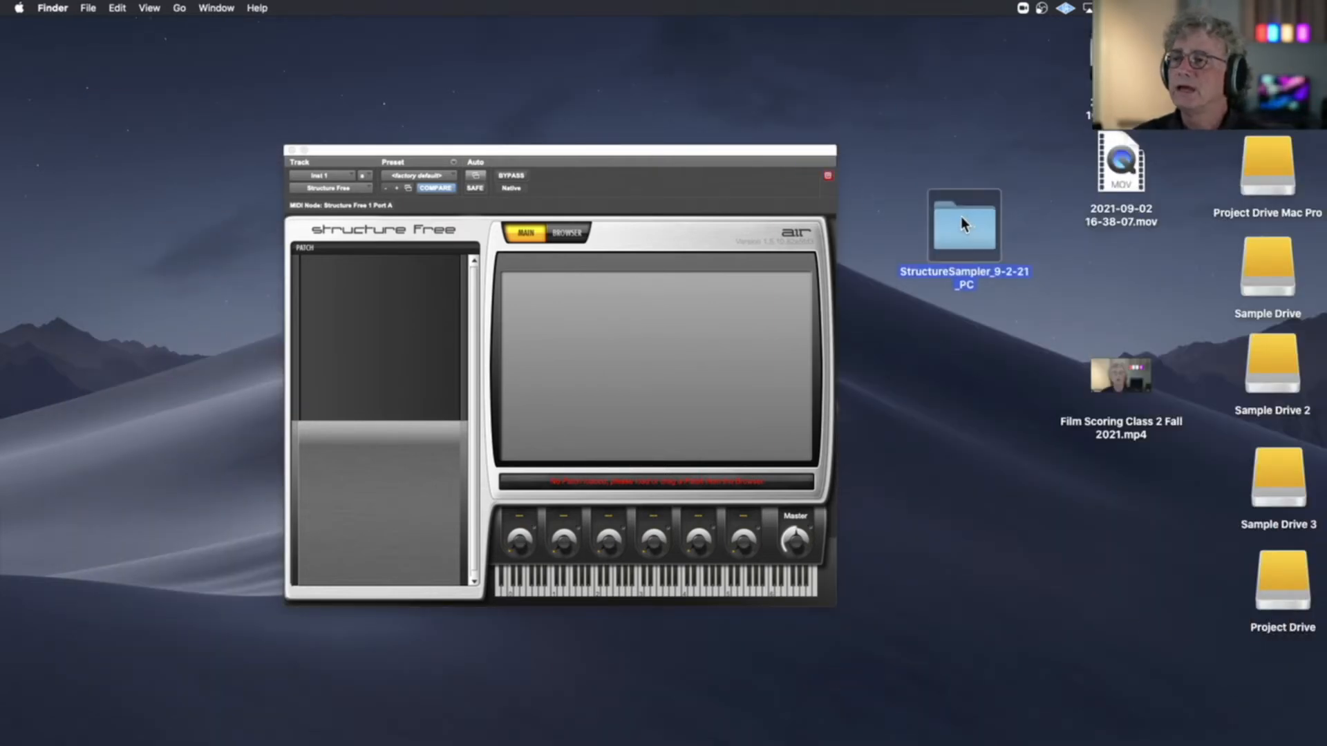
double_click(964, 217)
left_click_drag(468, 57, 810, 162)
left_click_drag(715, 151, 541, 101)
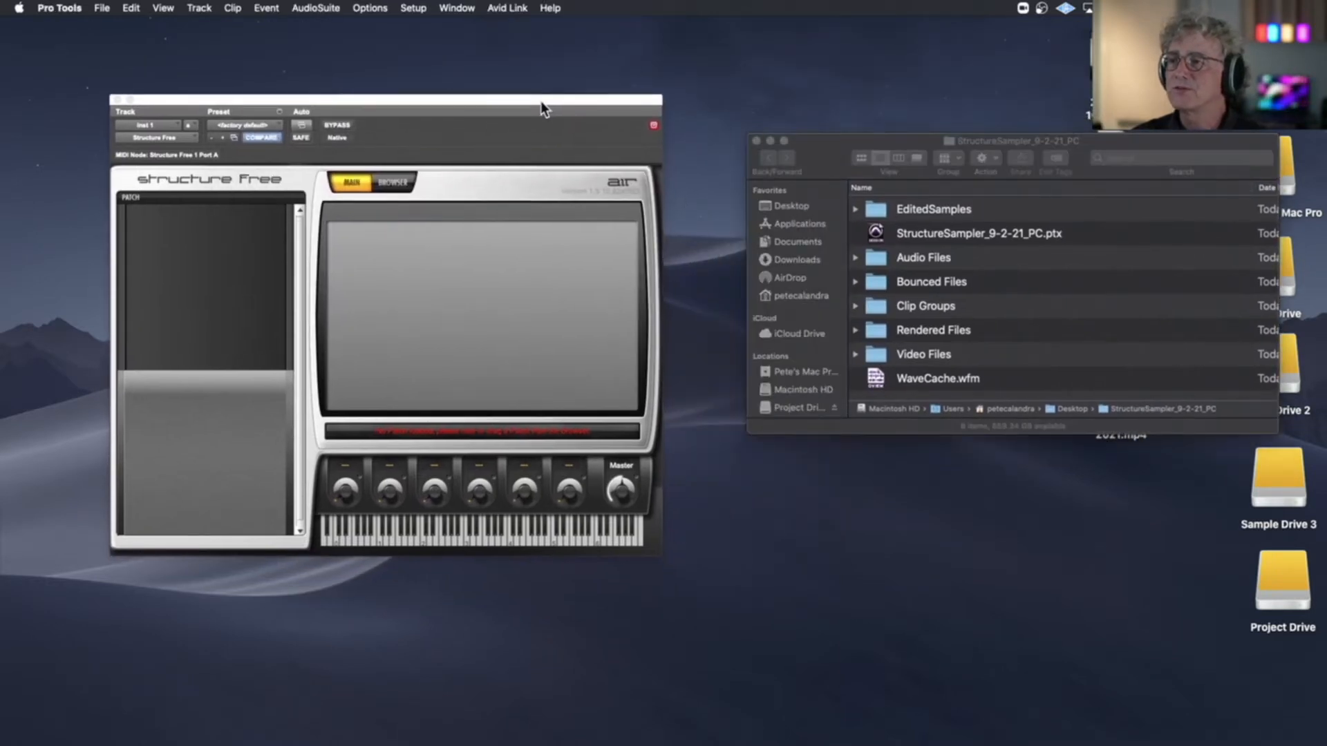
Drop all six WAV files from EditedSamples > Woodstock Chimes PC Samples into the Structure Free patch list on Inst 1
double_click(880, 207)
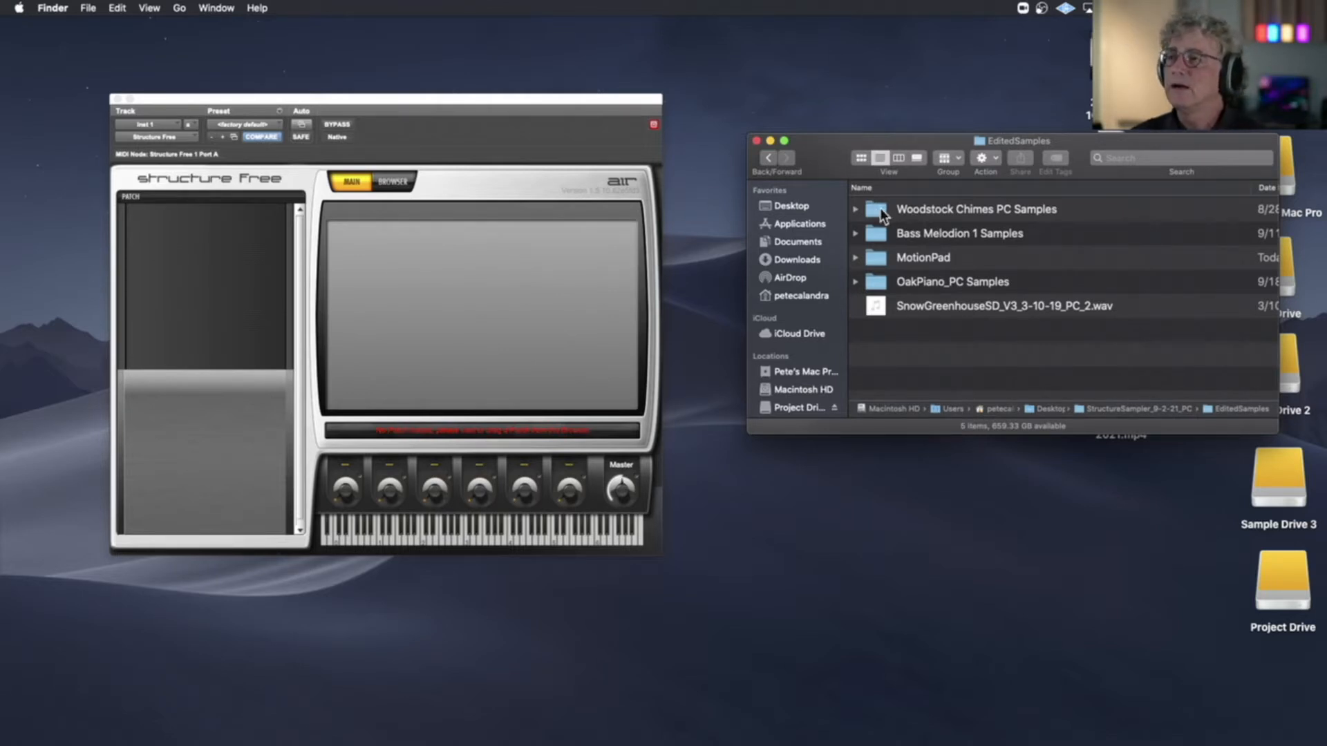
double_click(881, 209)
left_click(881, 208)
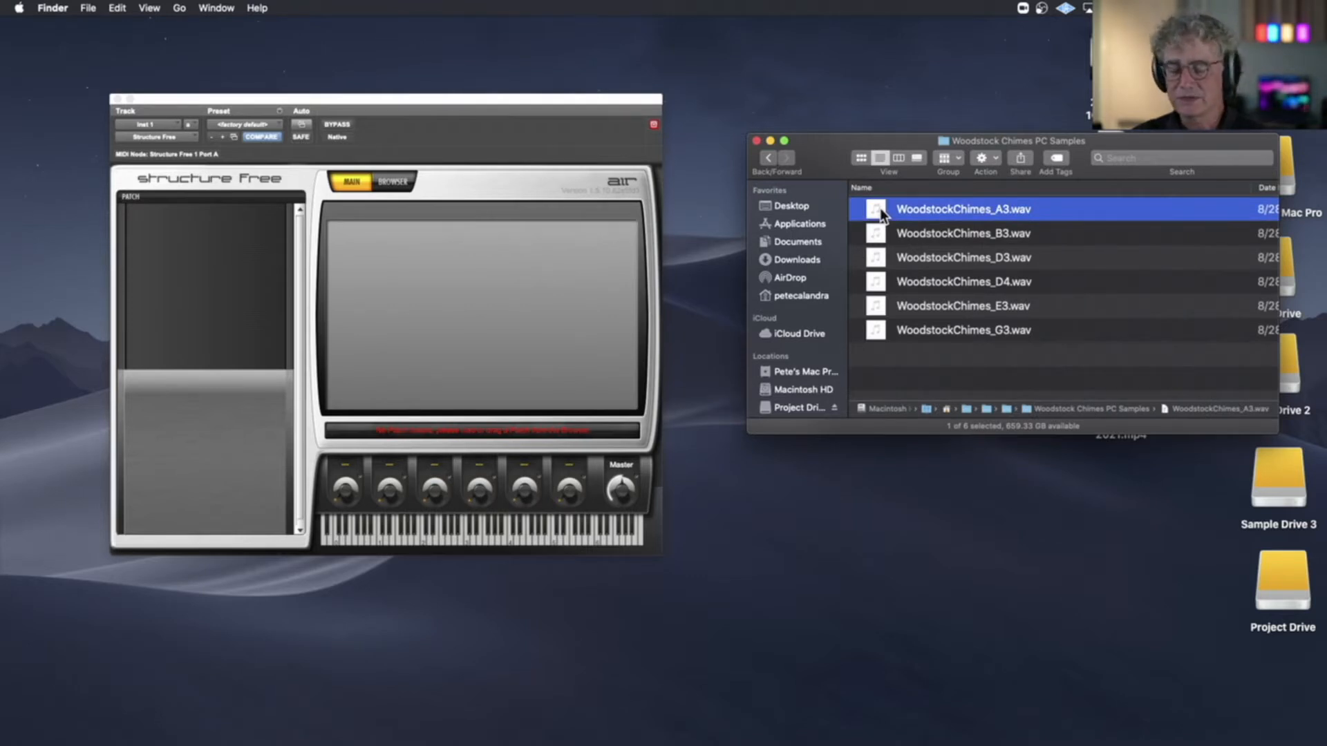
key("super+a")
left_click(883, 209)
key("super+a")
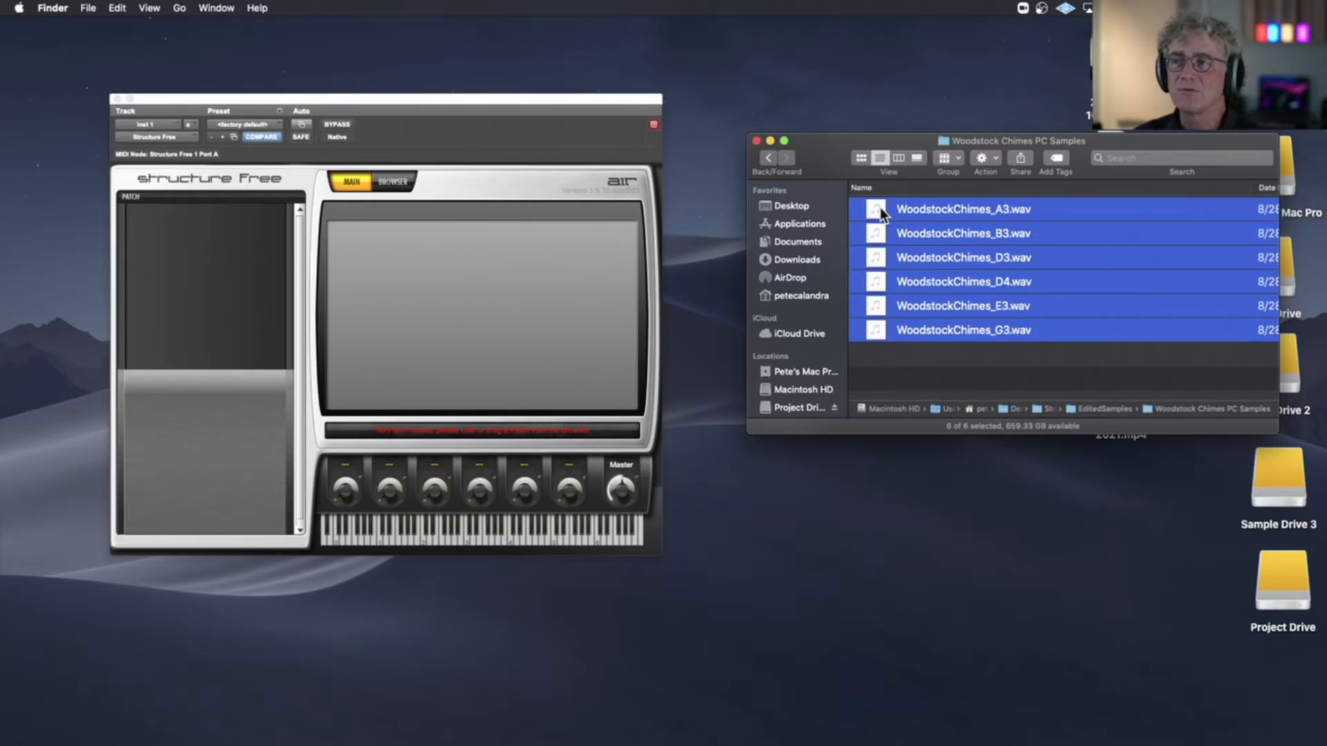
left_click(881, 209)
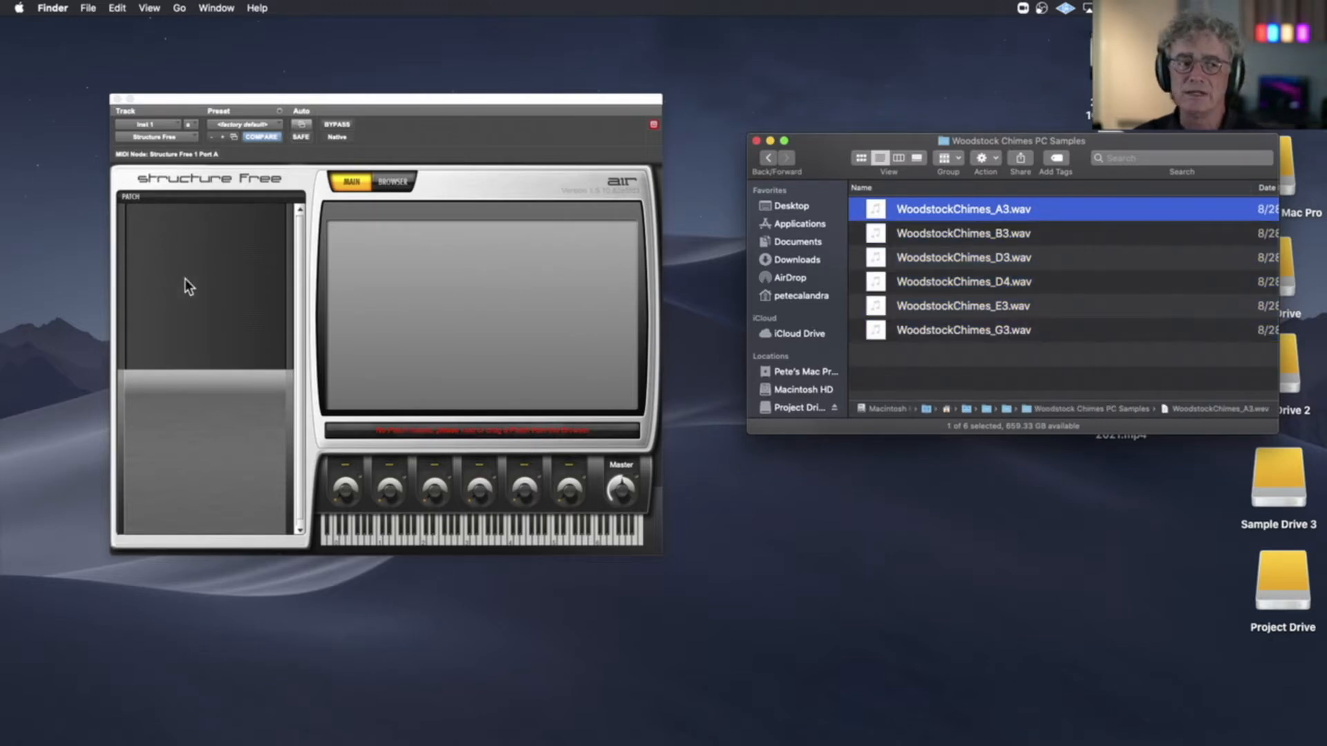
key("super+a")
left_click_drag(877, 204, 197, 221)
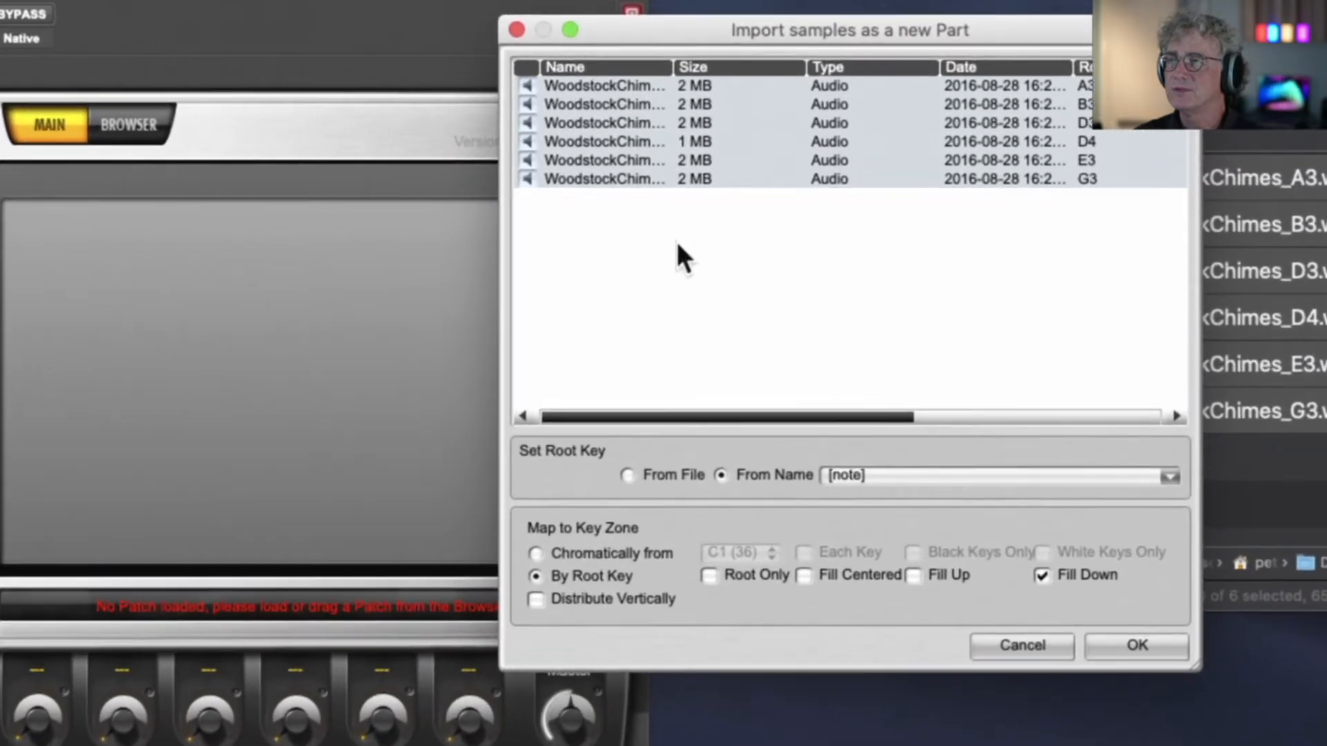
Set the imported samples' root keys to be read from their names using the prefix[note] pattern, after trying From File and Chromatically from
left_click_drag(691, 29, 629, 76)
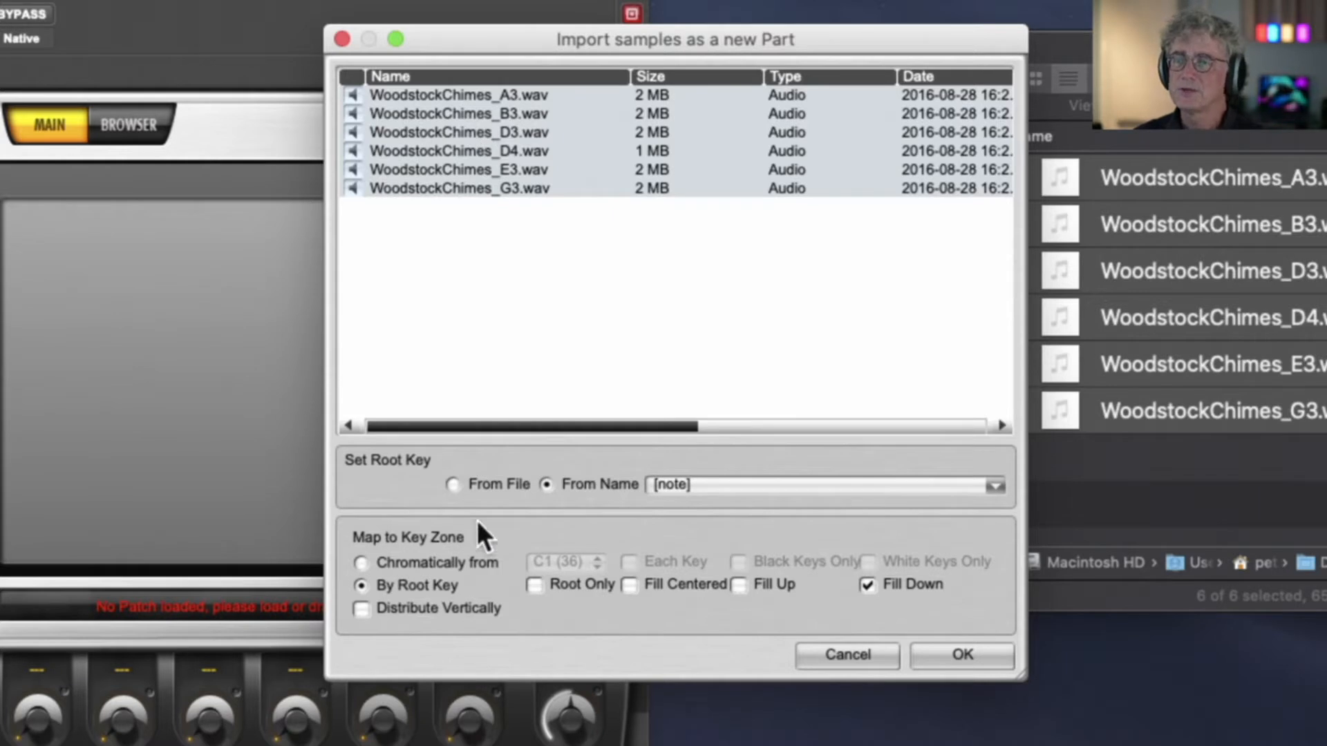
left_click(453, 484)
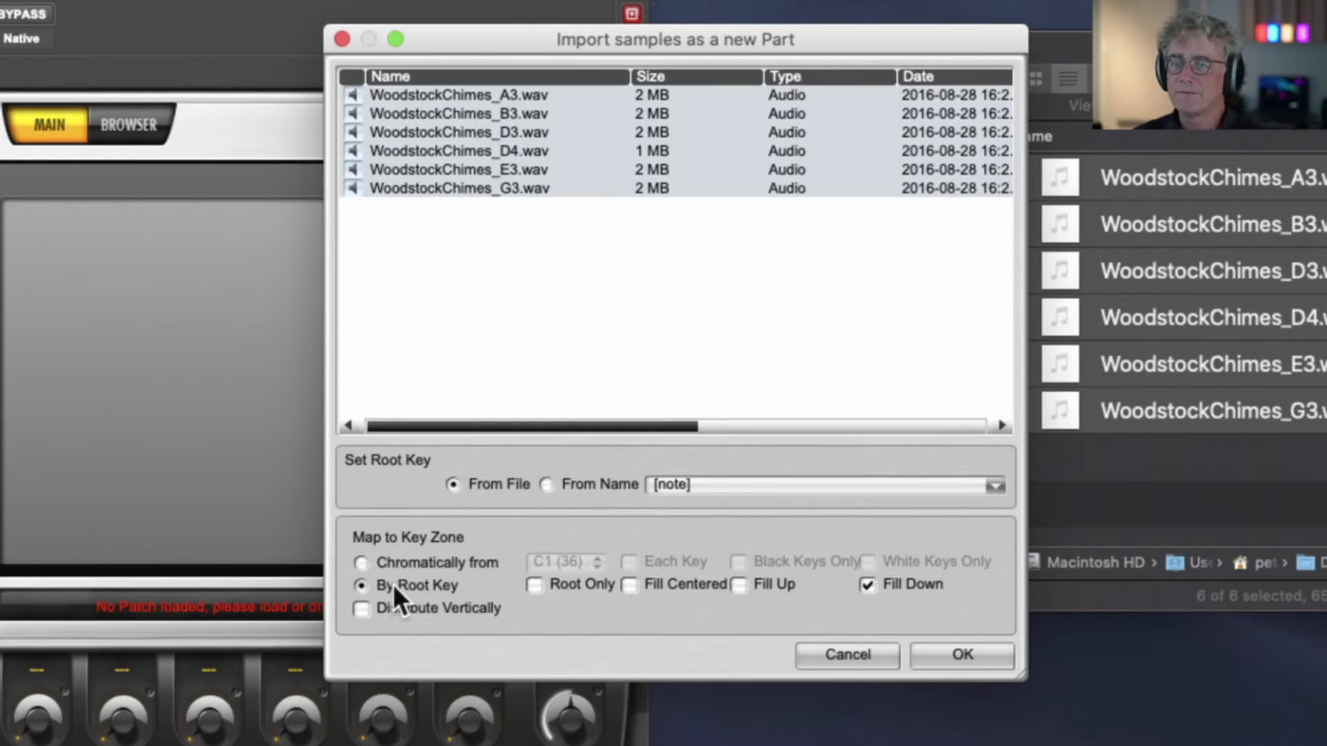
left_click(361, 564)
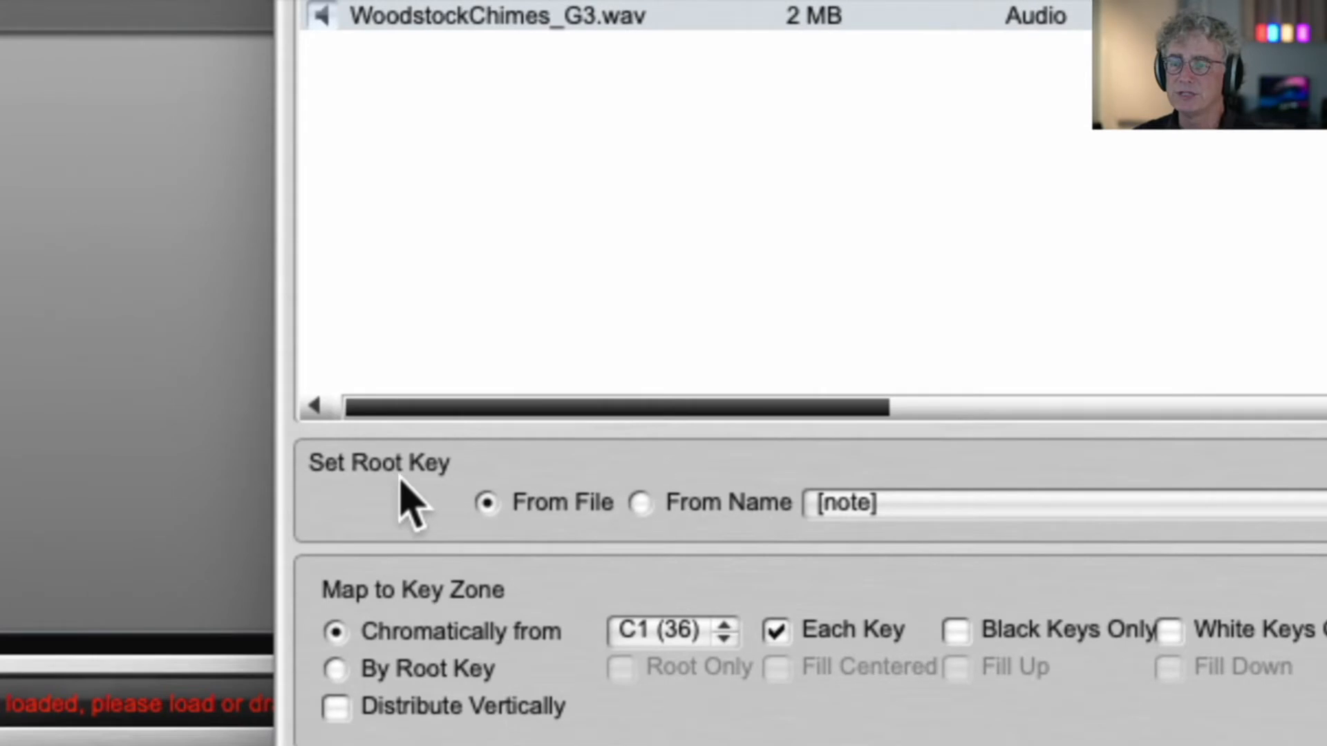
left_click(638, 503)
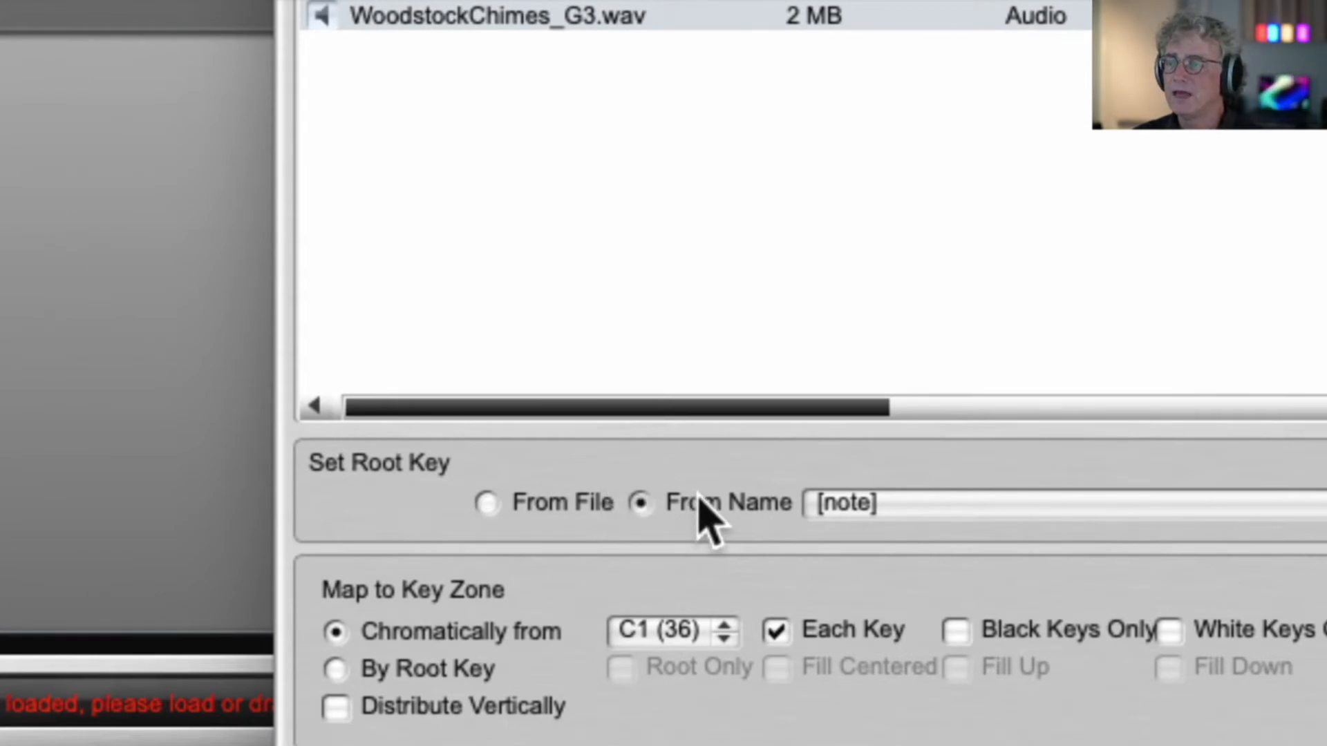
left_click(848, 506)
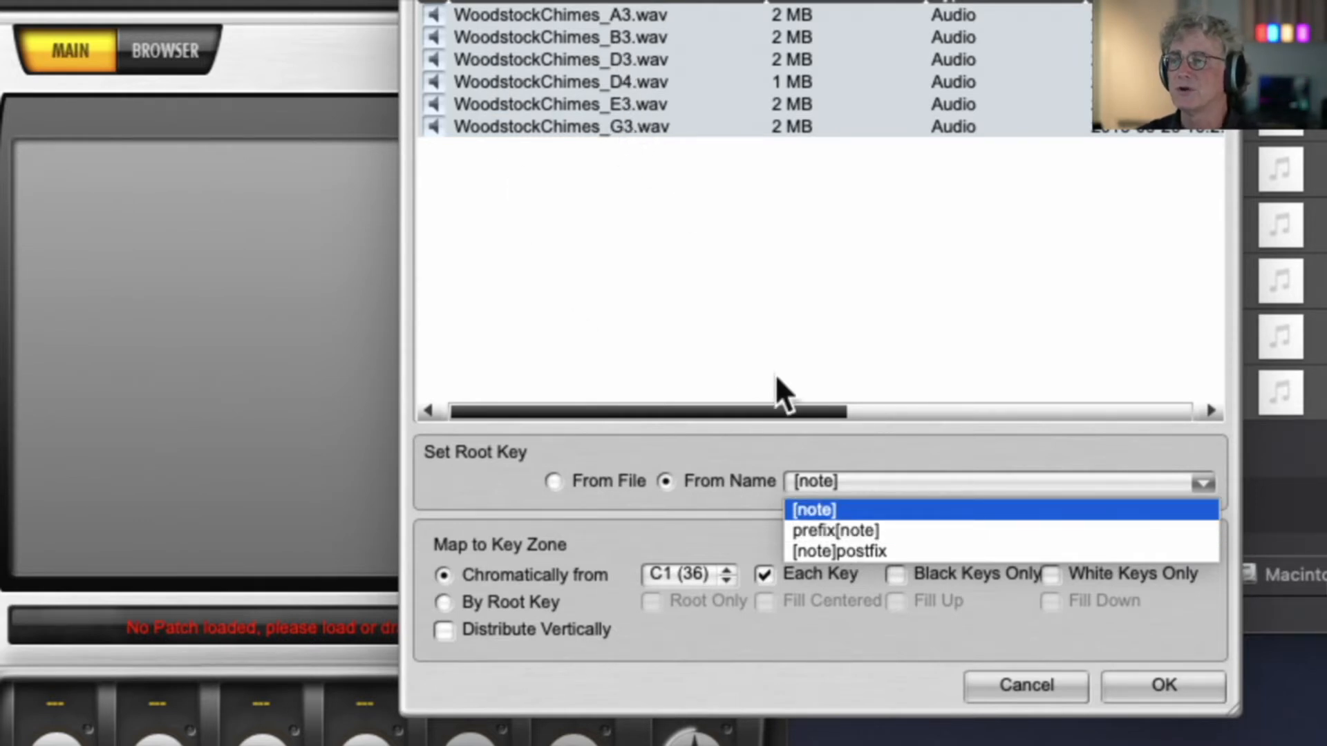
left_click(831, 531)
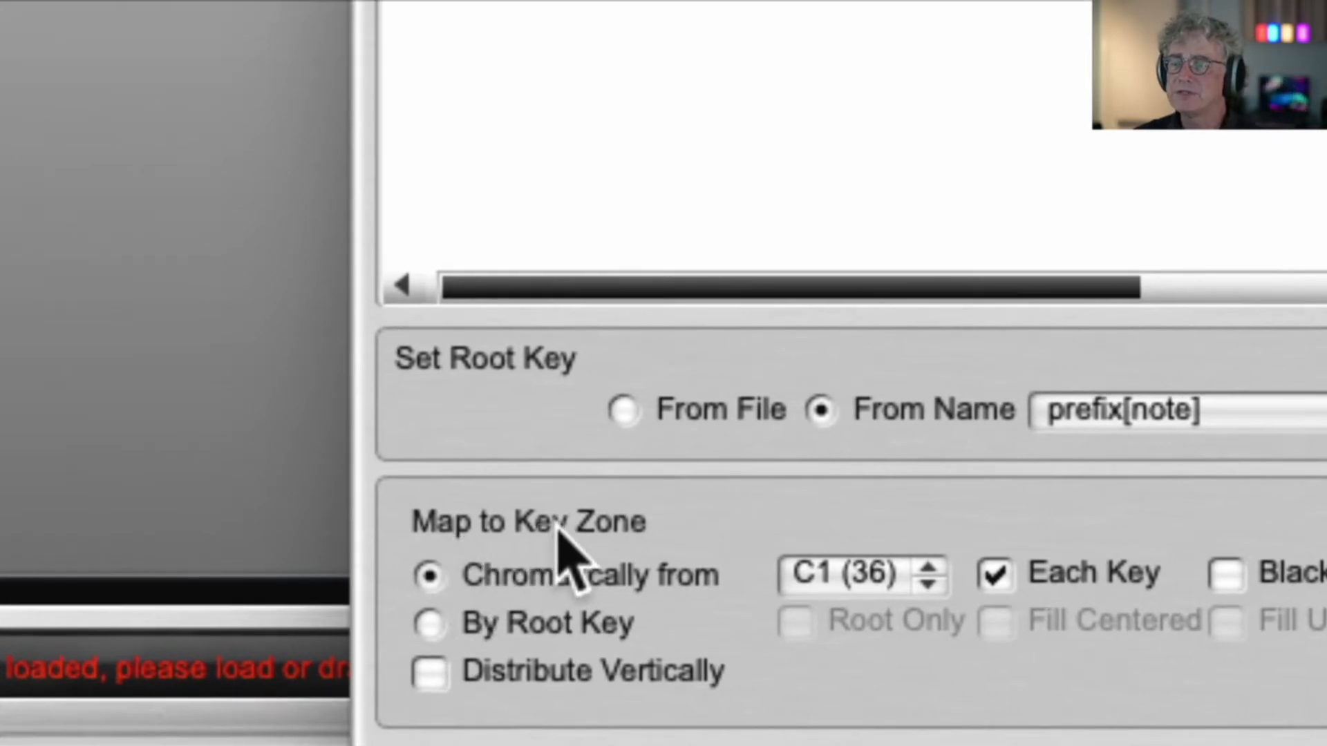
Map the chime samples to key zones By Root Key with Fill Down, and import them as a new part
left_click(431, 625)
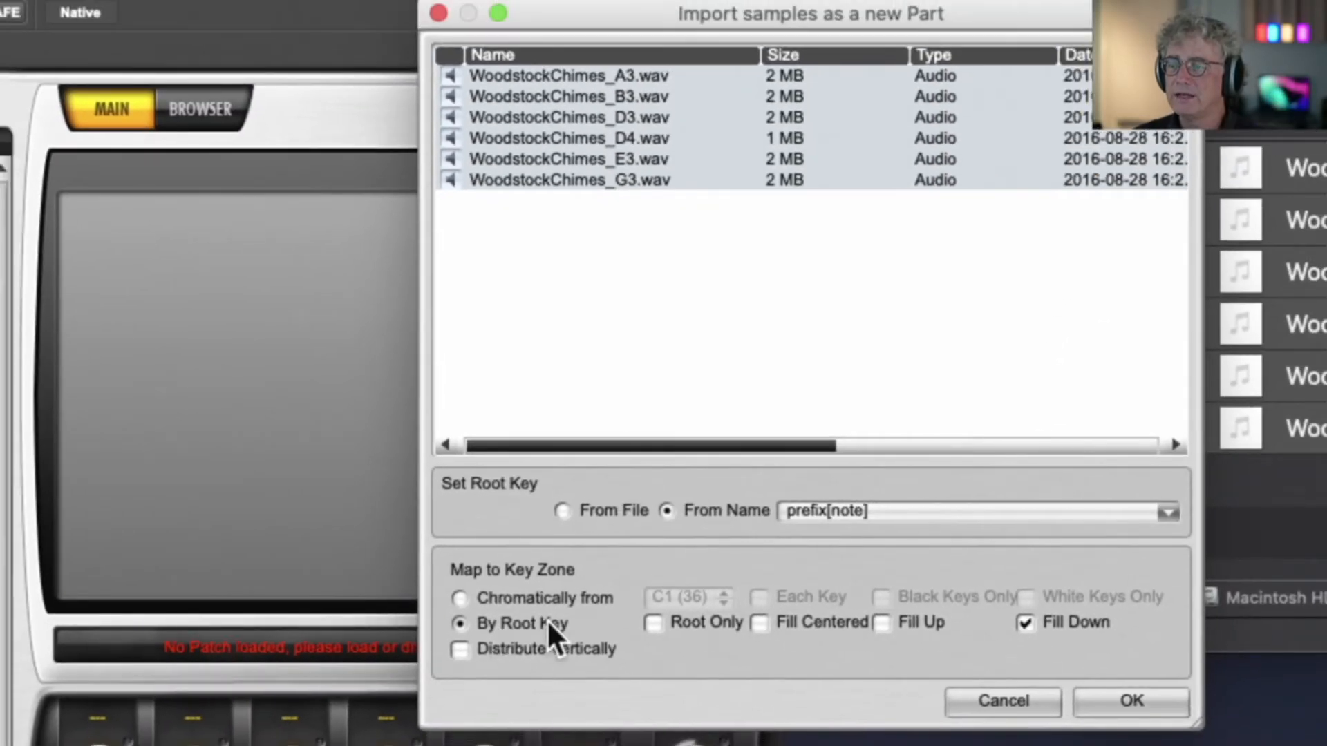
left_click(653, 624)
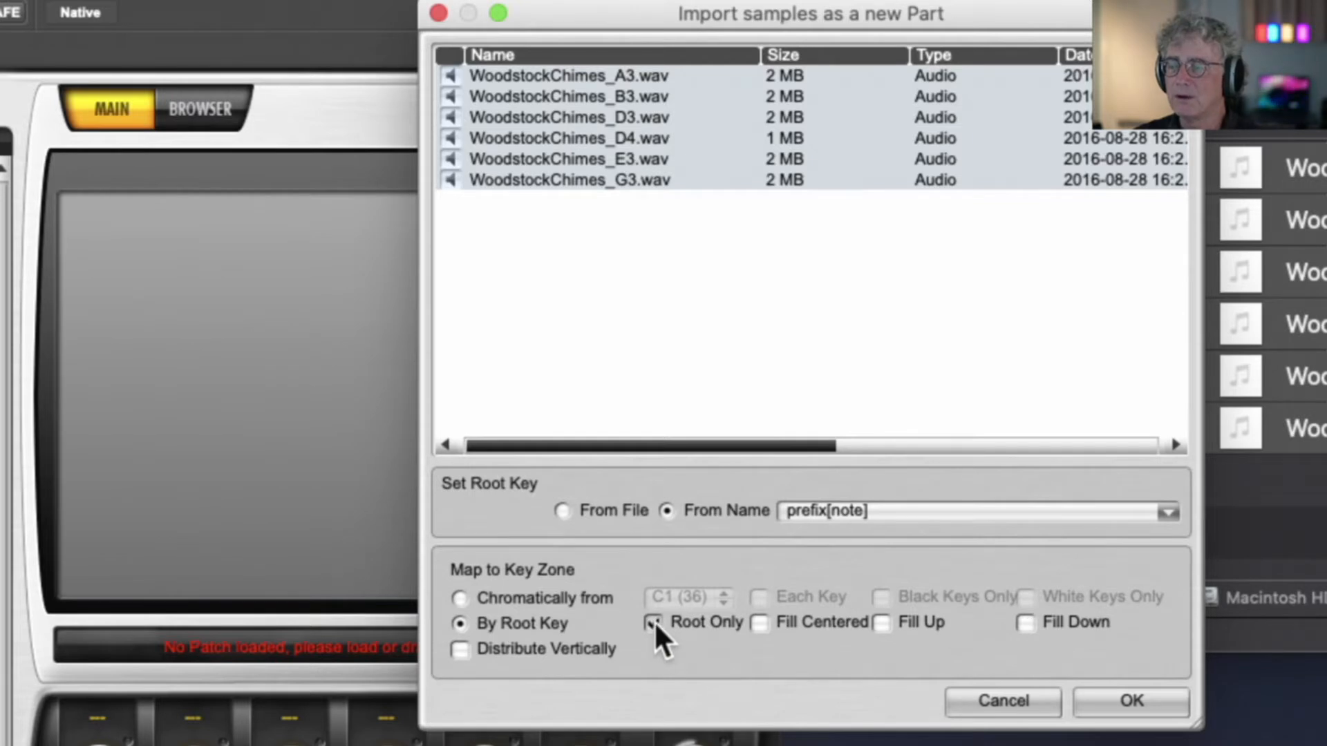
left_click(1026, 623)
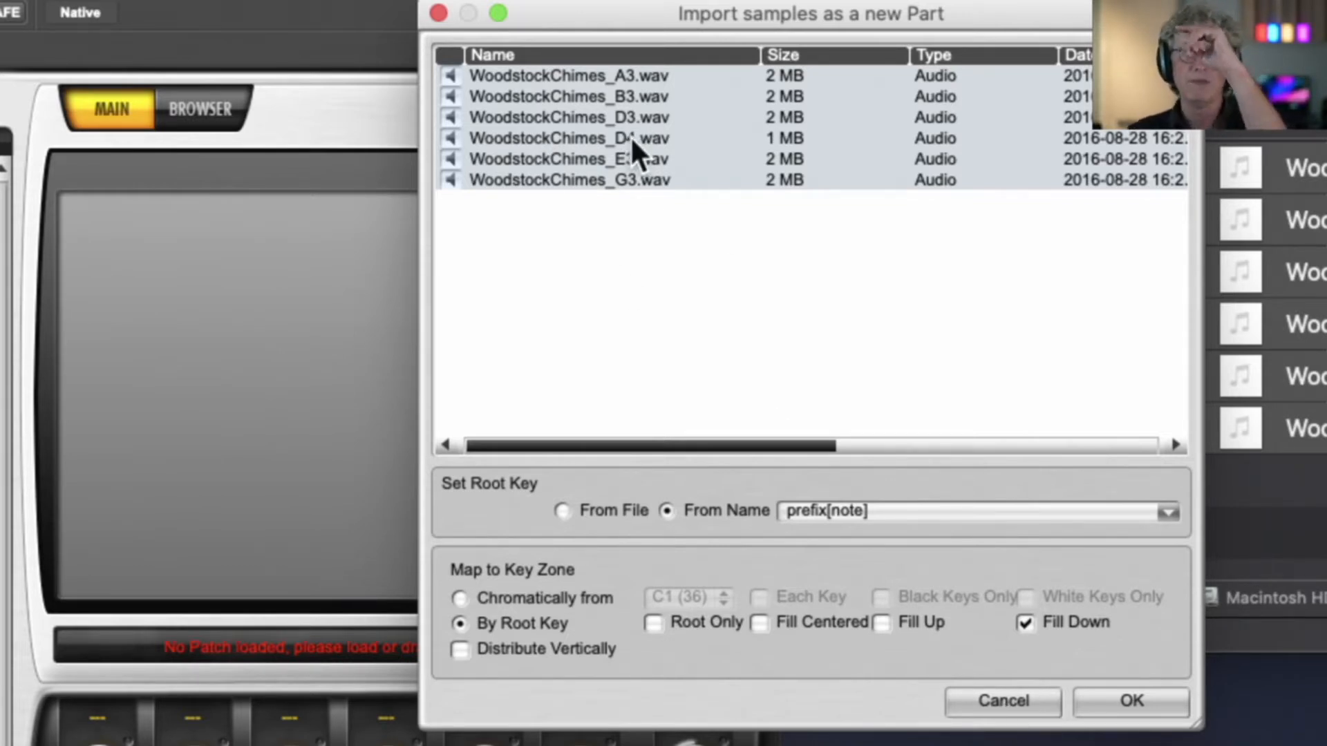
scroll(629, 135, "right", 5)
scroll(629, 135, "left", 5)
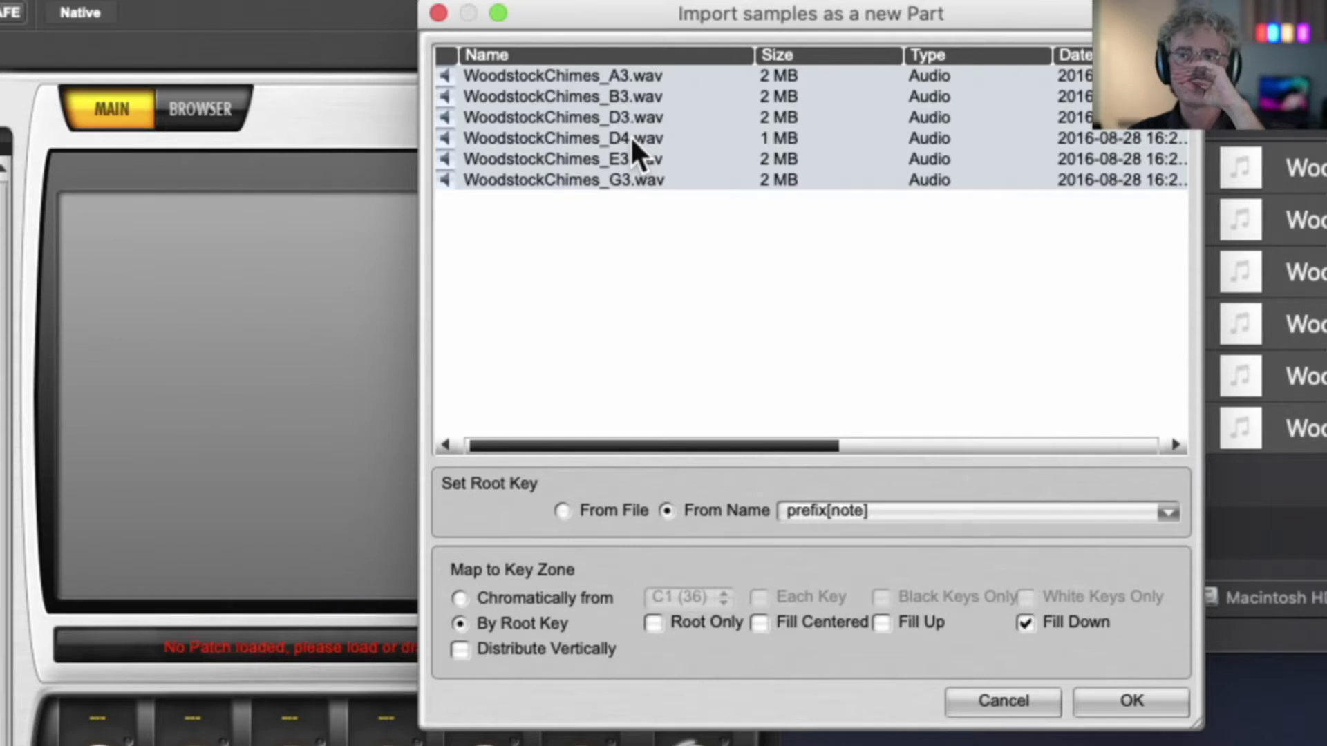
scroll(629, 136, "left", 1)
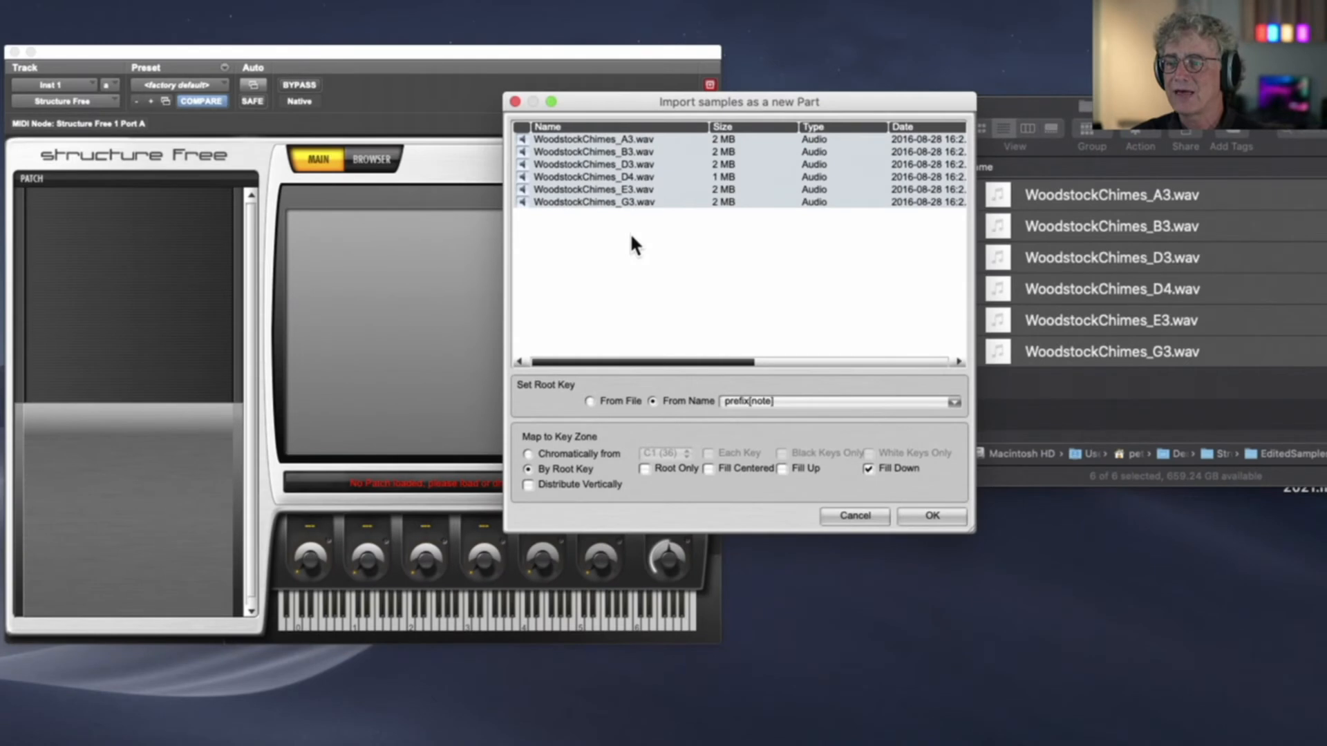
left_click(924, 515)
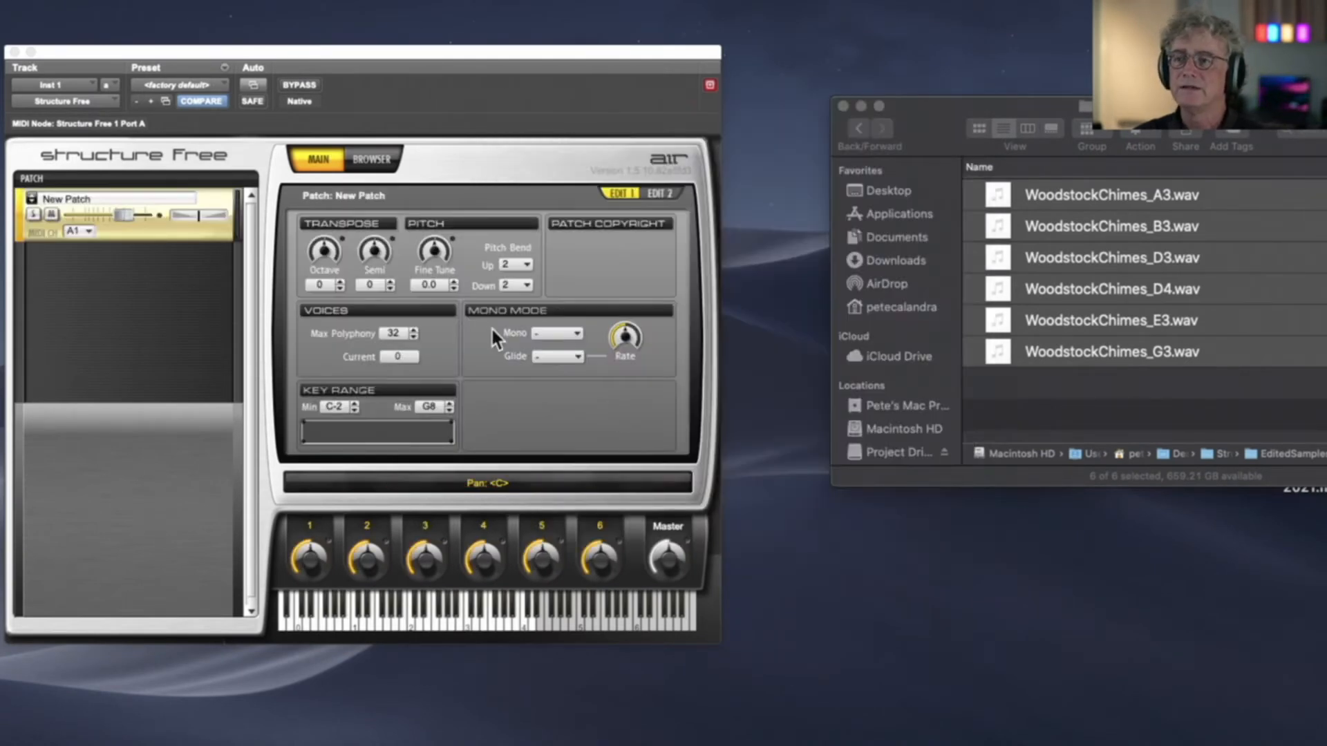
Reposition the Structure Free window and audition the new chimes patch on keys across the middle octaves of its keyboard
left_click_drag(495, 65, 676, 72)
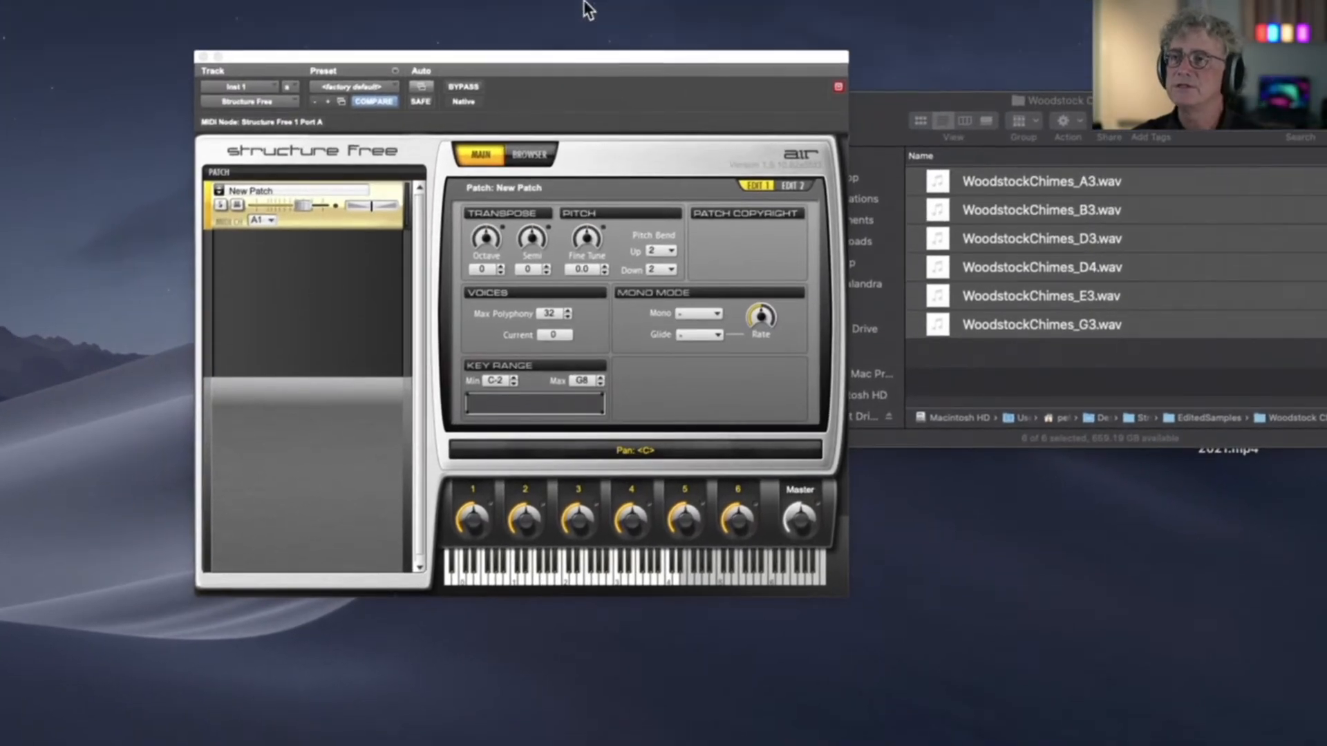
left_click_drag(583, 56, 680, 101)
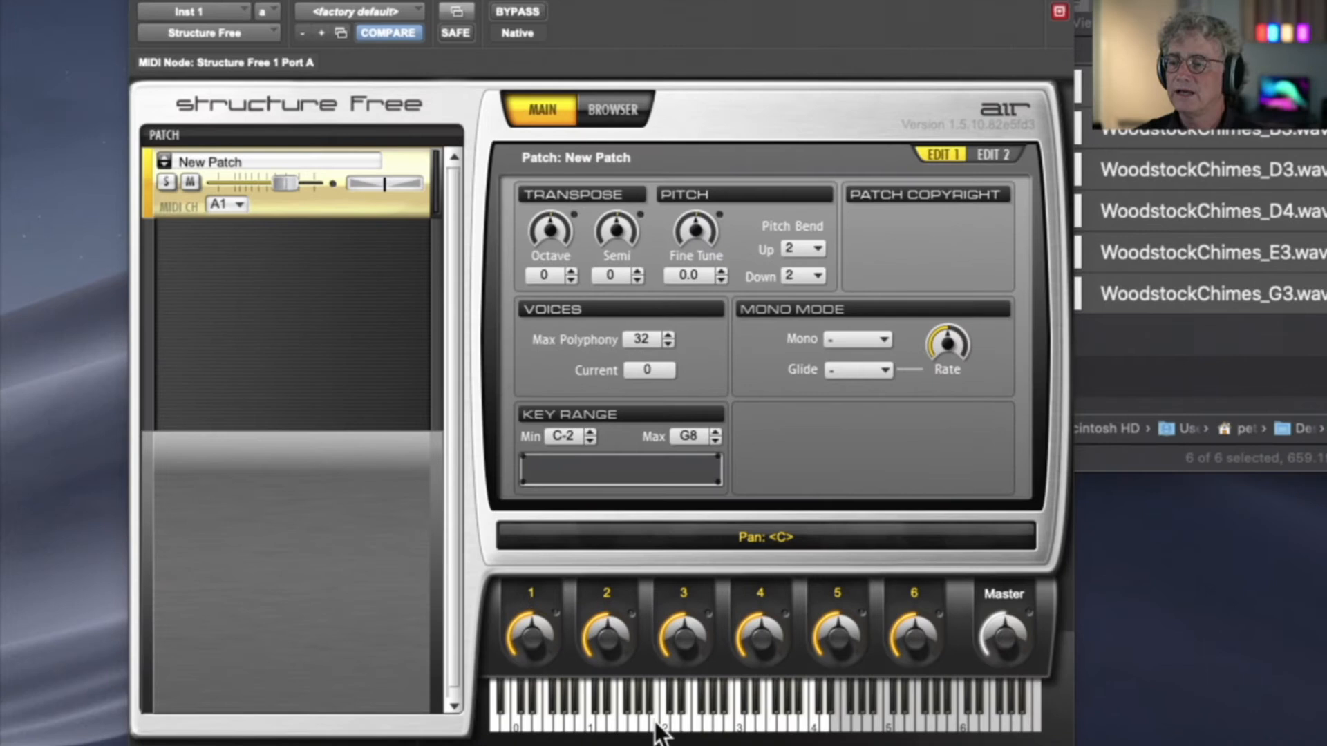
left_click(656, 722)
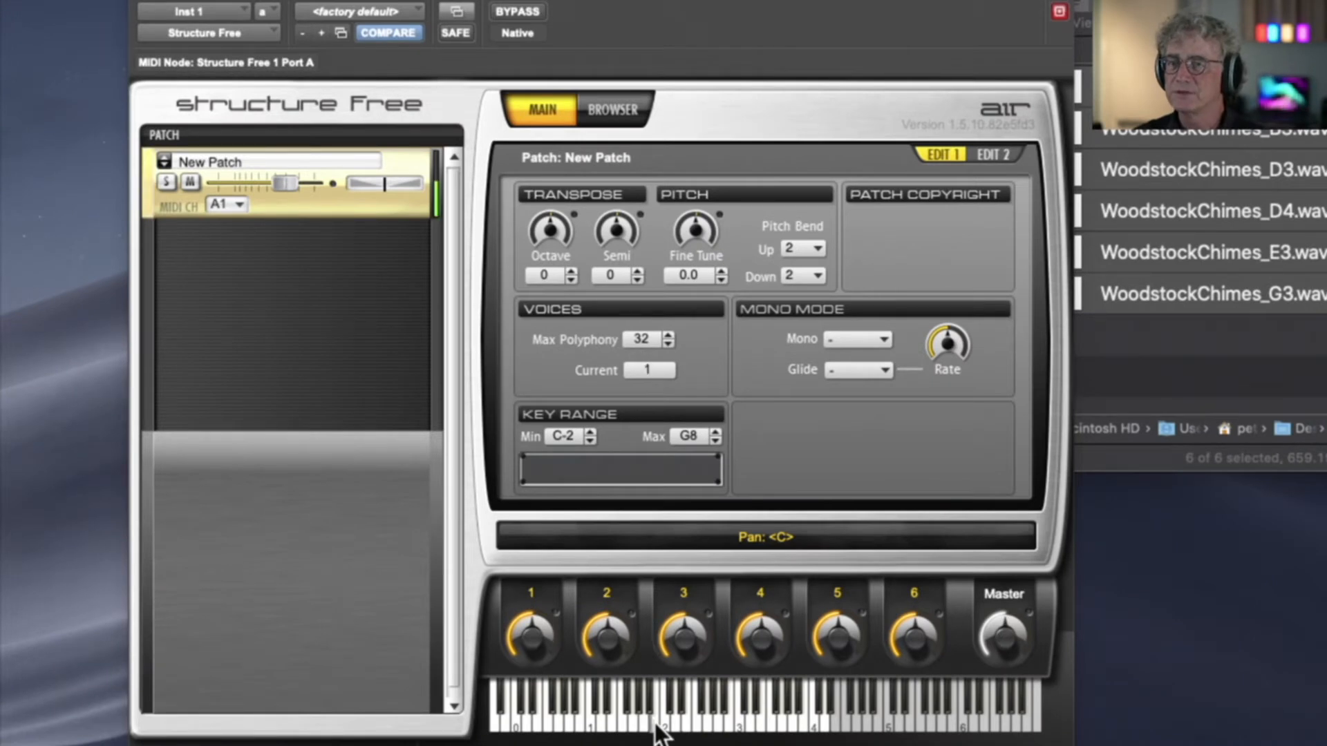
left_click(656, 723)
left_click(676, 725)
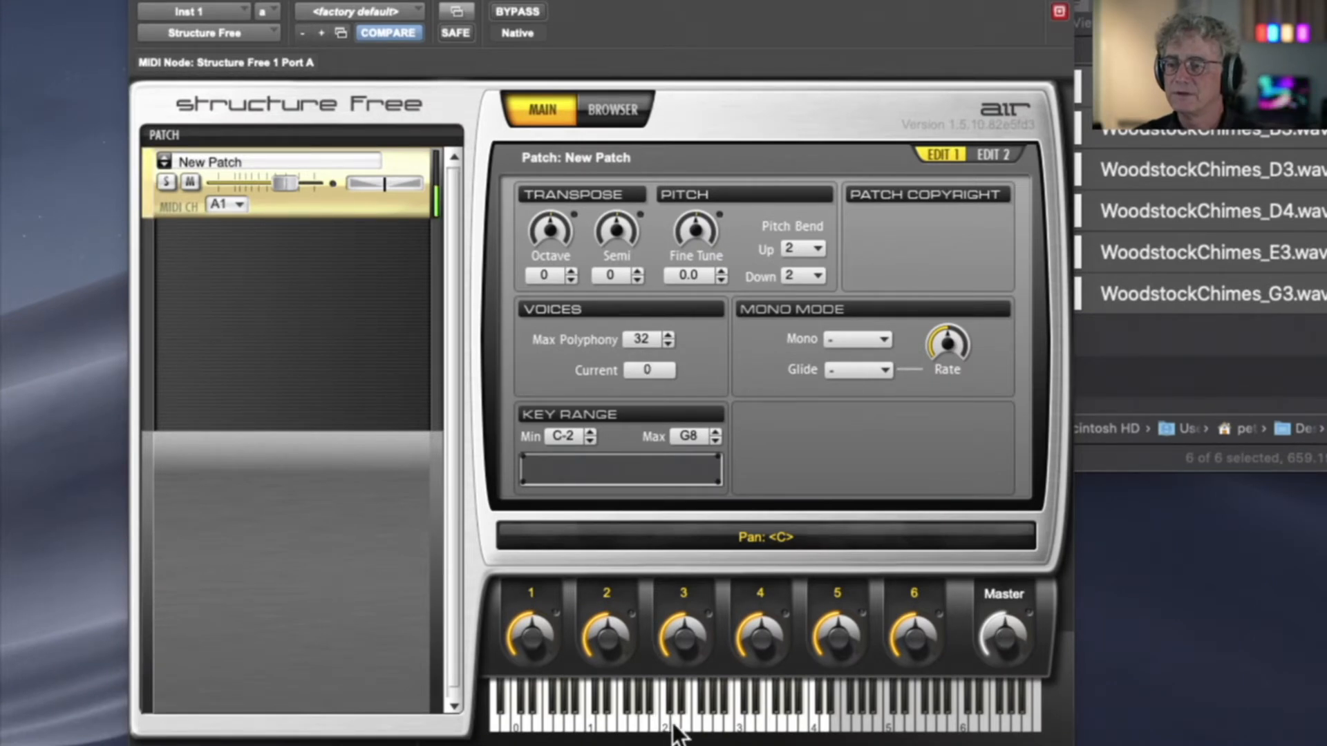
left_click(653, 723)
left_click(632, 722)
left_click(619, 722)
left_click(606, 722)
left_click(587, 724)
left_click(602, 721)
left_click(613, 722)
left_click(641, 721)
left_click(668, 722)
left_click(708, 719)
left_click(714, 718)
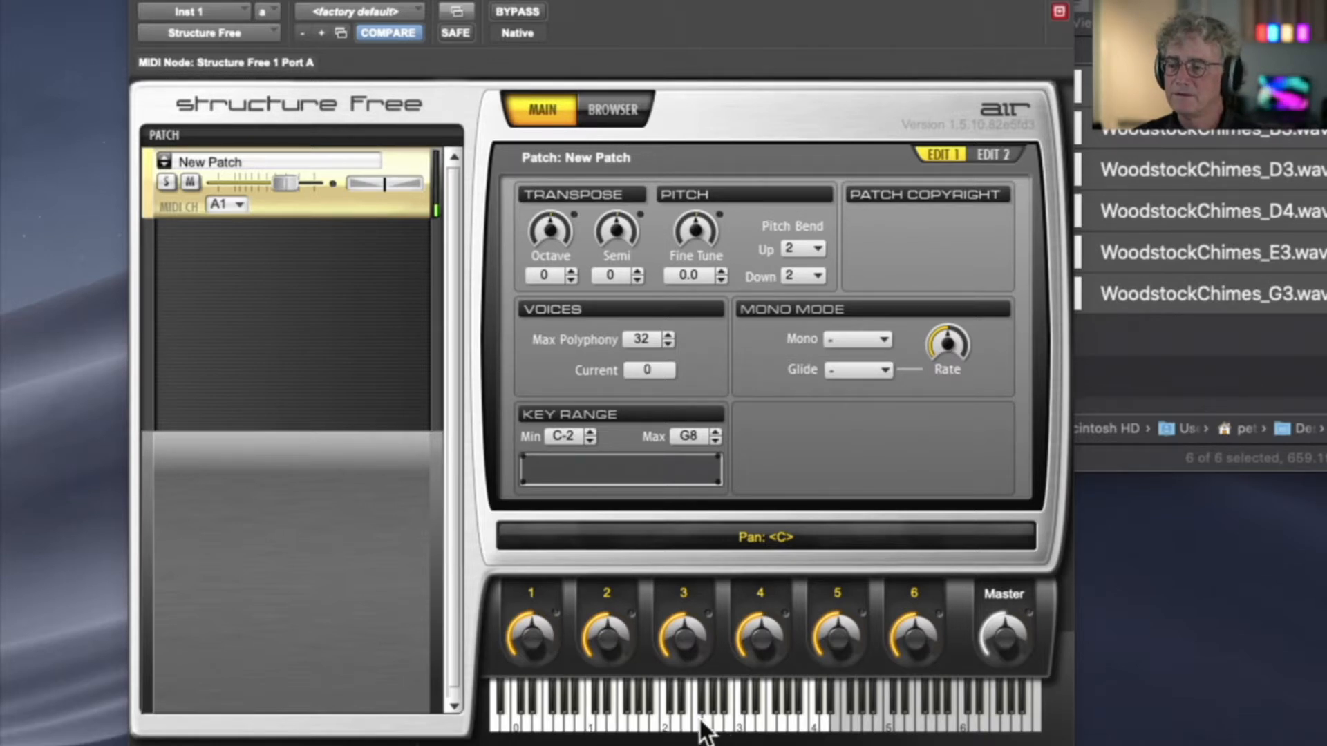
left_click(825, 731)
left_click(822, 732)
left_click(809, 733)
left_click(791, 726)
left_click(781, 725)
left_click(772, 725)
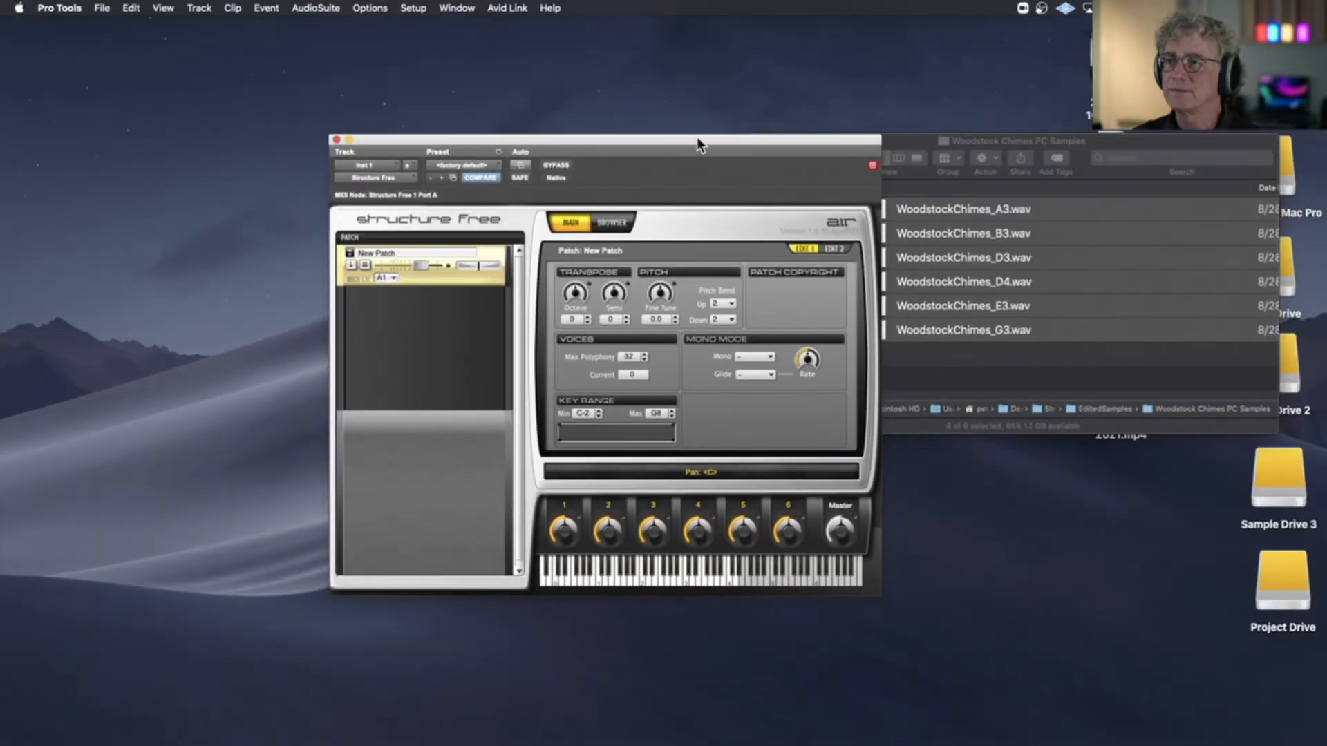
Audition the chimes patch key by key downward from about D4, finishing with a sweep to the lowest keys of the Structure Free keyboard
left_click_drag(696, 144, 678, 24)
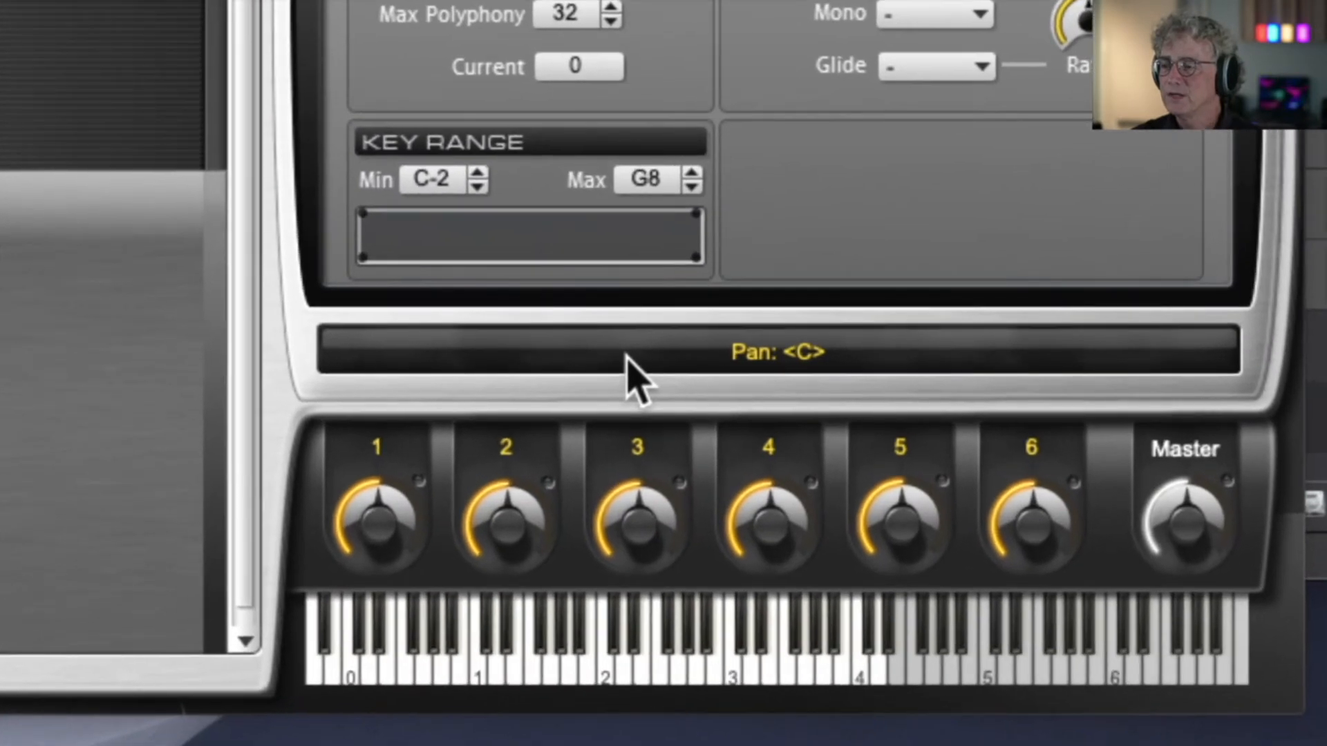
left_click(870, 643)
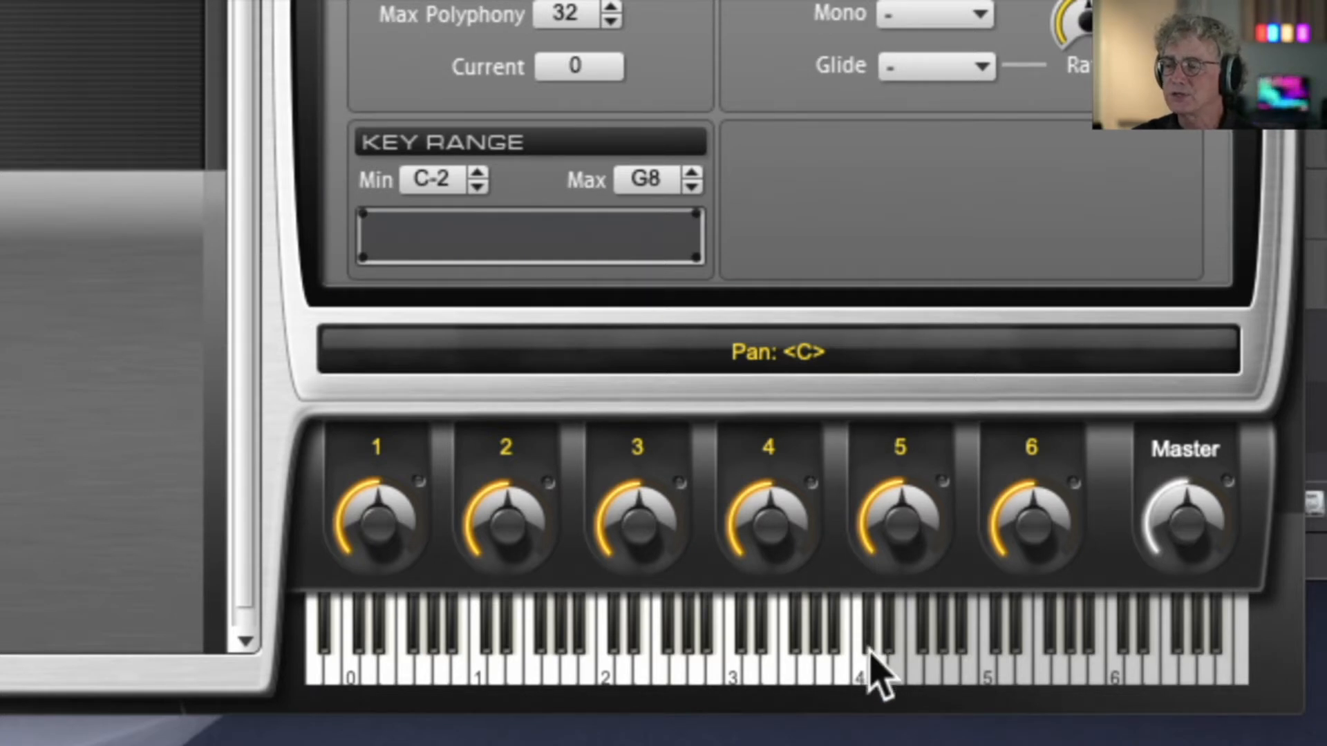
left_click(860, 675)
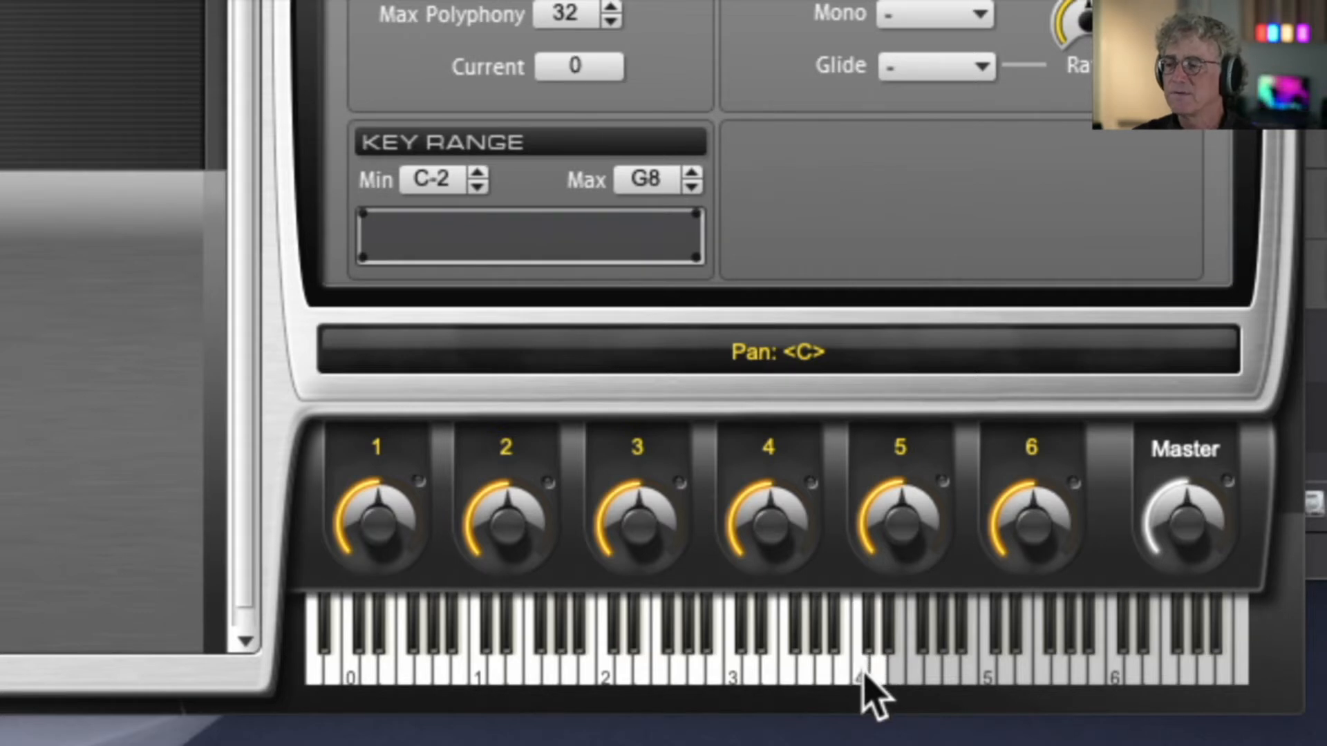
left_click(843, 681)
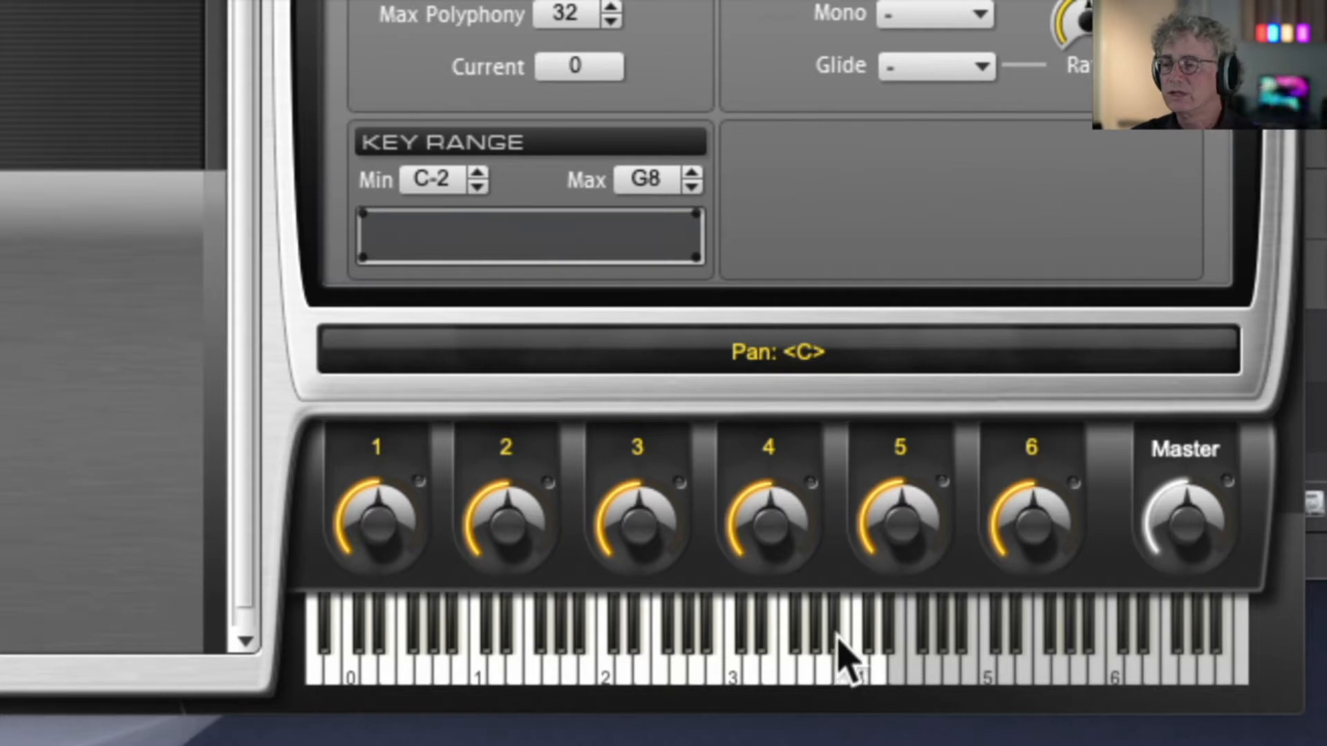
left_click(836, 647)
left_click(837, 639)
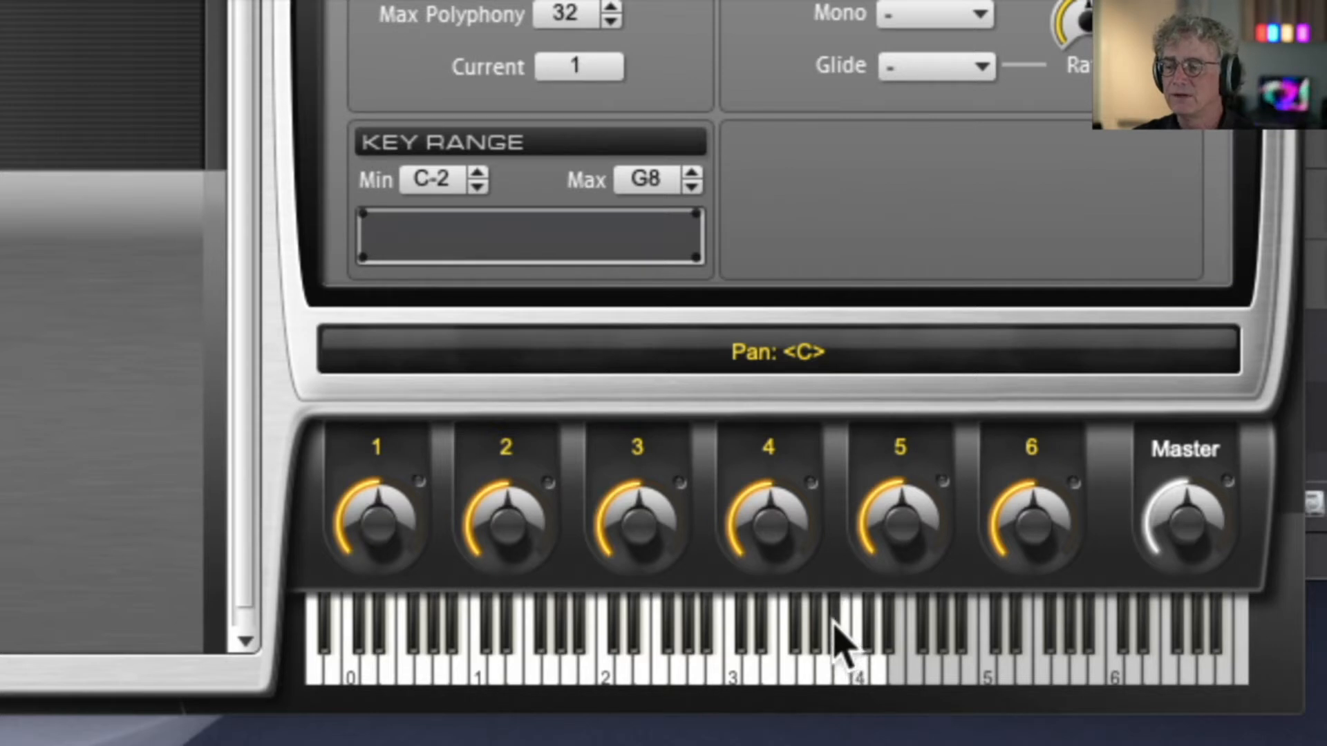
left_click(828, 675)
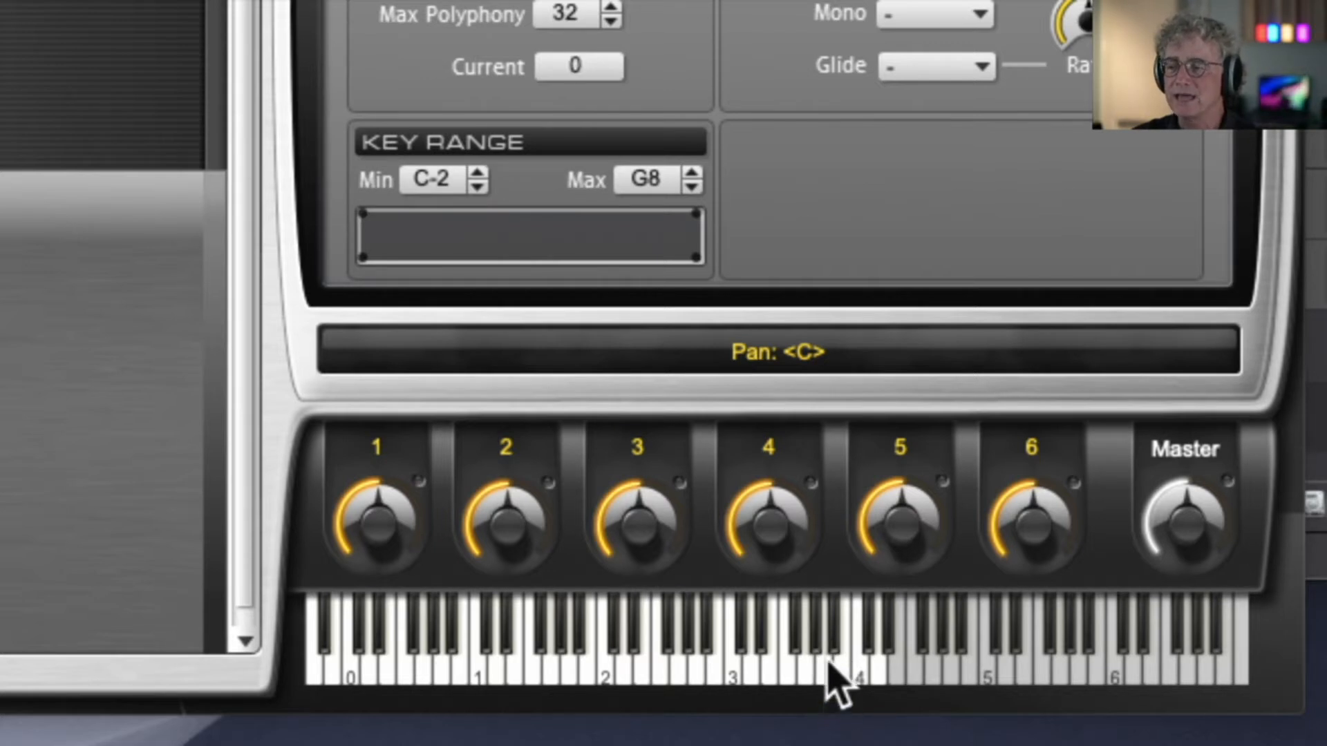
left_click(821, 669)
left_click(812, 681)
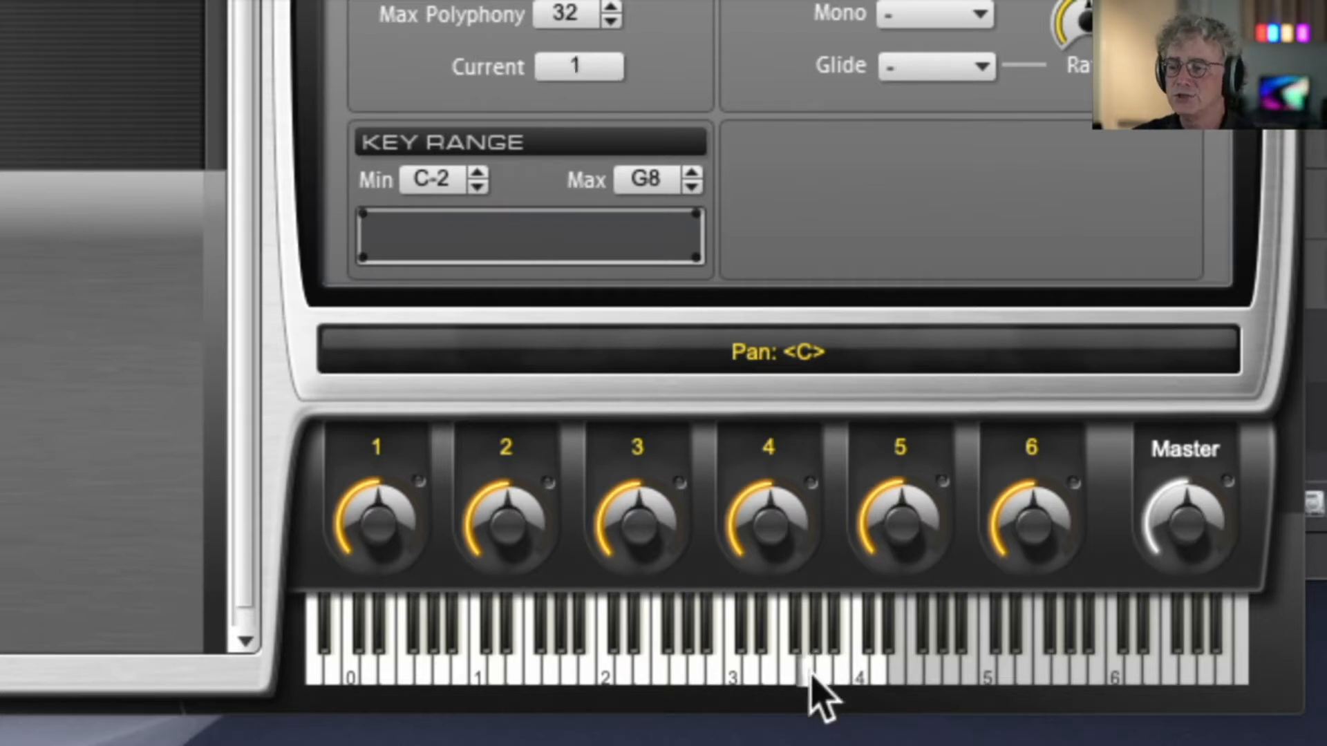
left_click(802, 649)
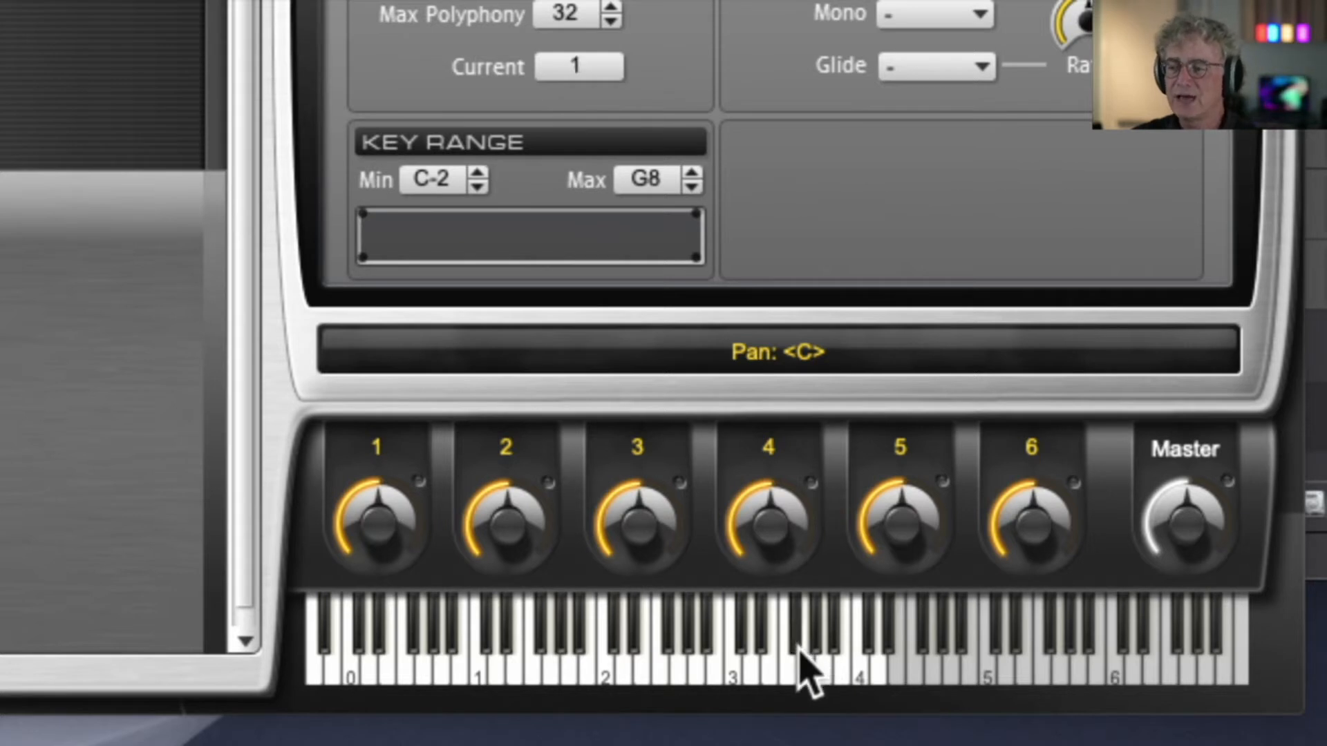
left_click(789, 680)
left_click(772, 677)
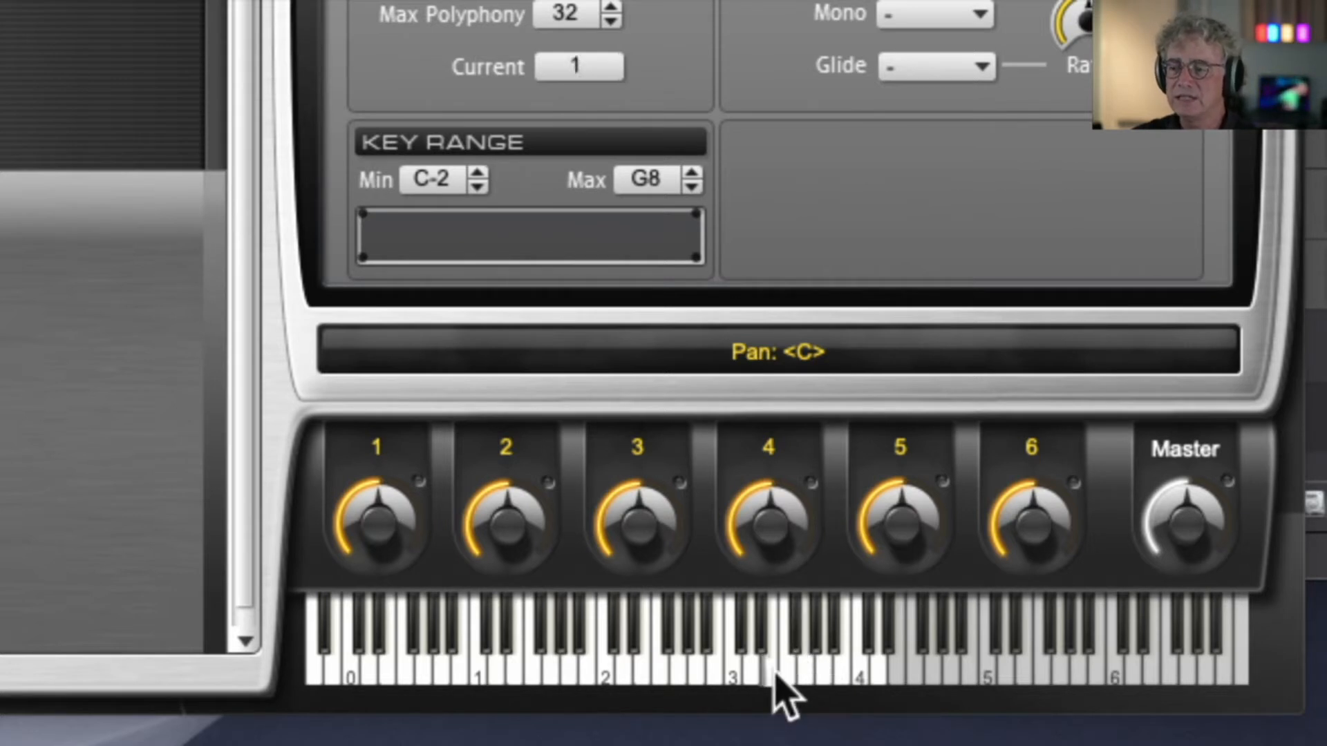
left_click(765, 647)
left_click(765, 633)
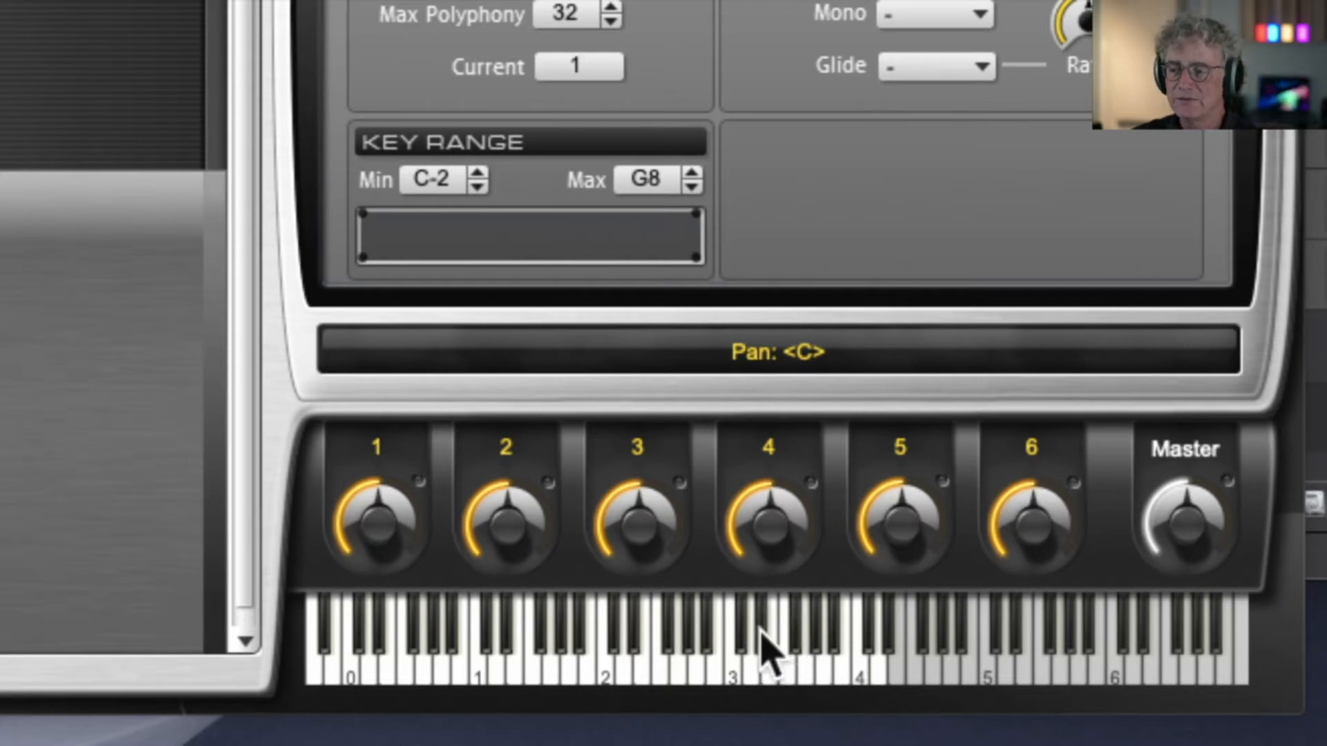
left_click(750, 669)
left_click(726, 674)
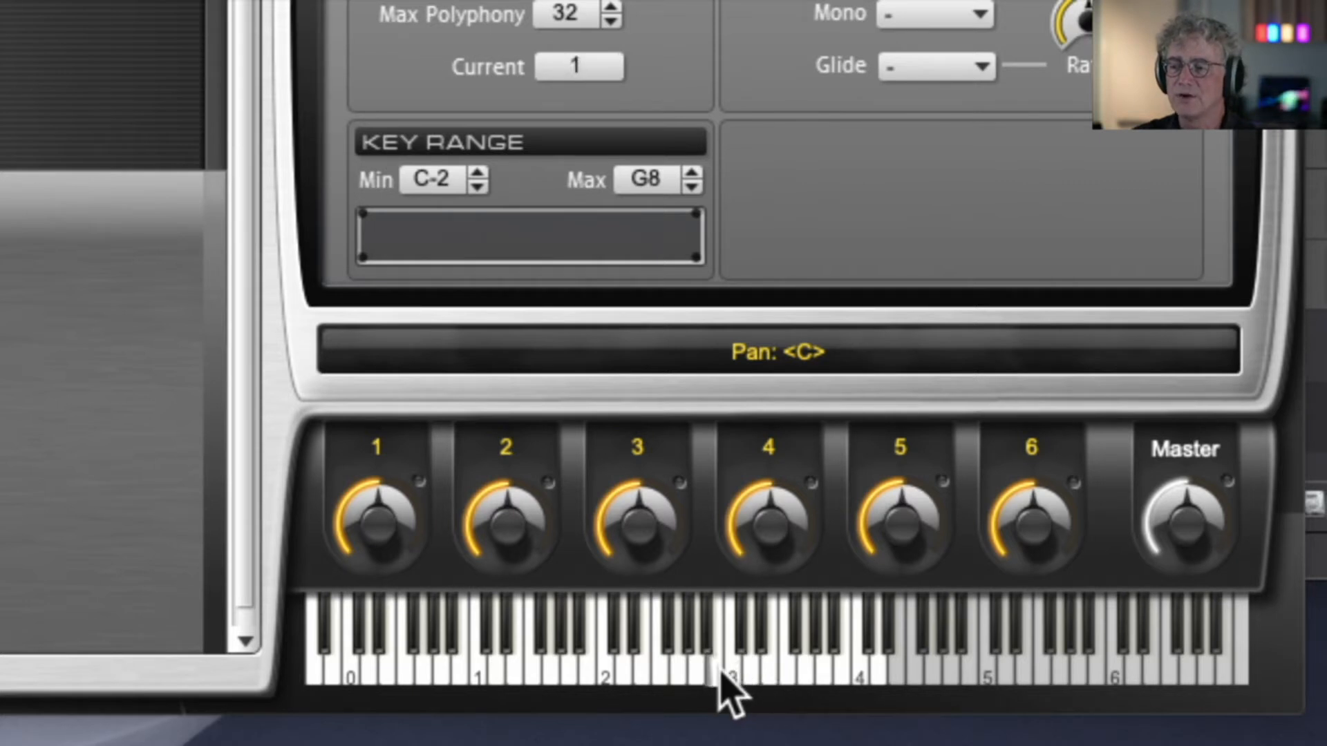
left_click(575, 665)
mouse_move(573, 664)
left_mouse_down()
mouse_move(355, 676)
mouse_move(314, 661)
left_mouse_up()
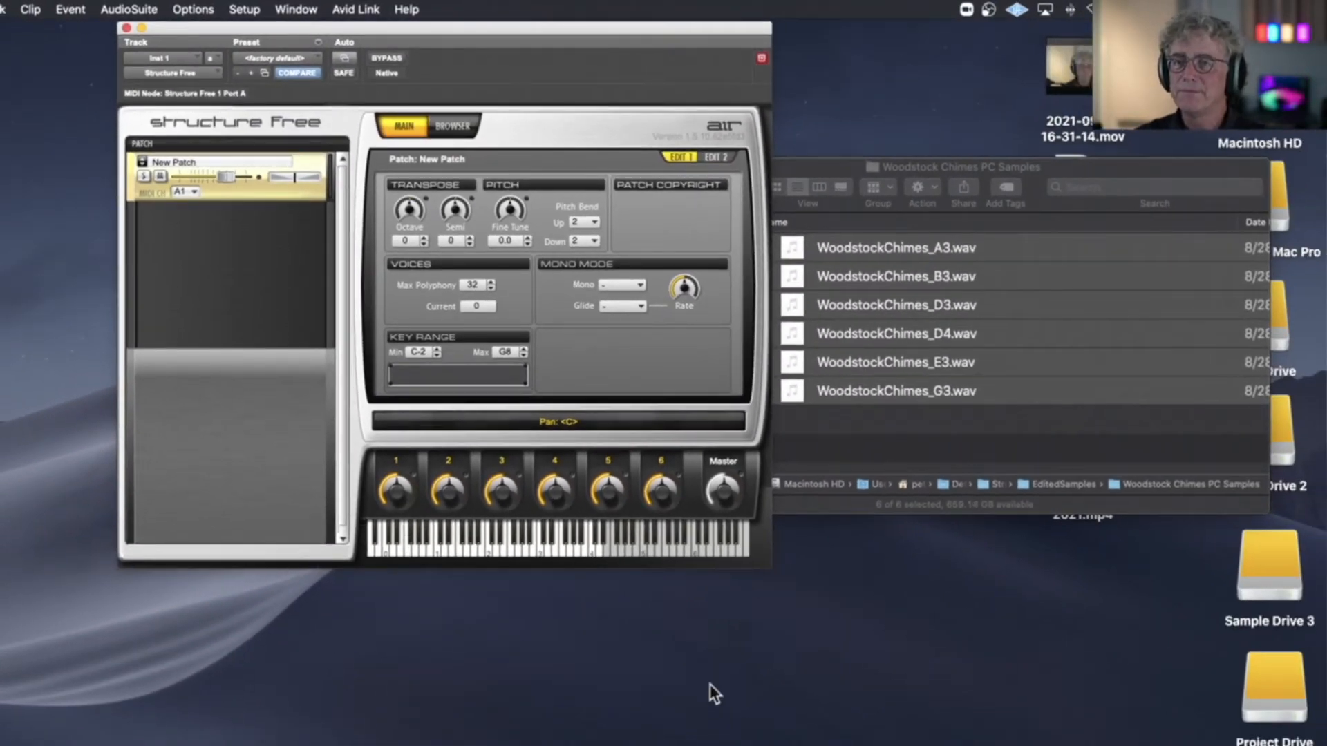
Reposition the Structure Free window and rename its patch from New Patch to WDST Chimes
left_click_drag(263, 28, 394, 42)
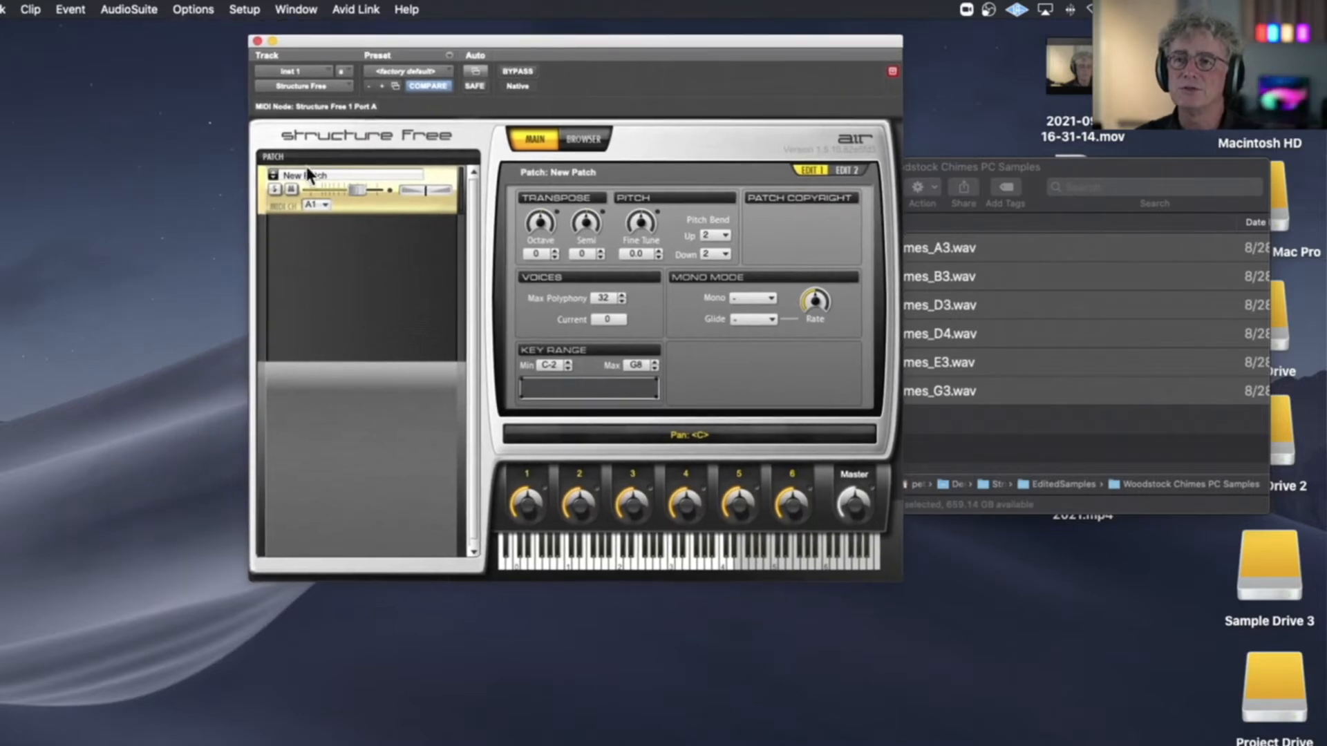
left_click_drag(439, 46, 535, 147)
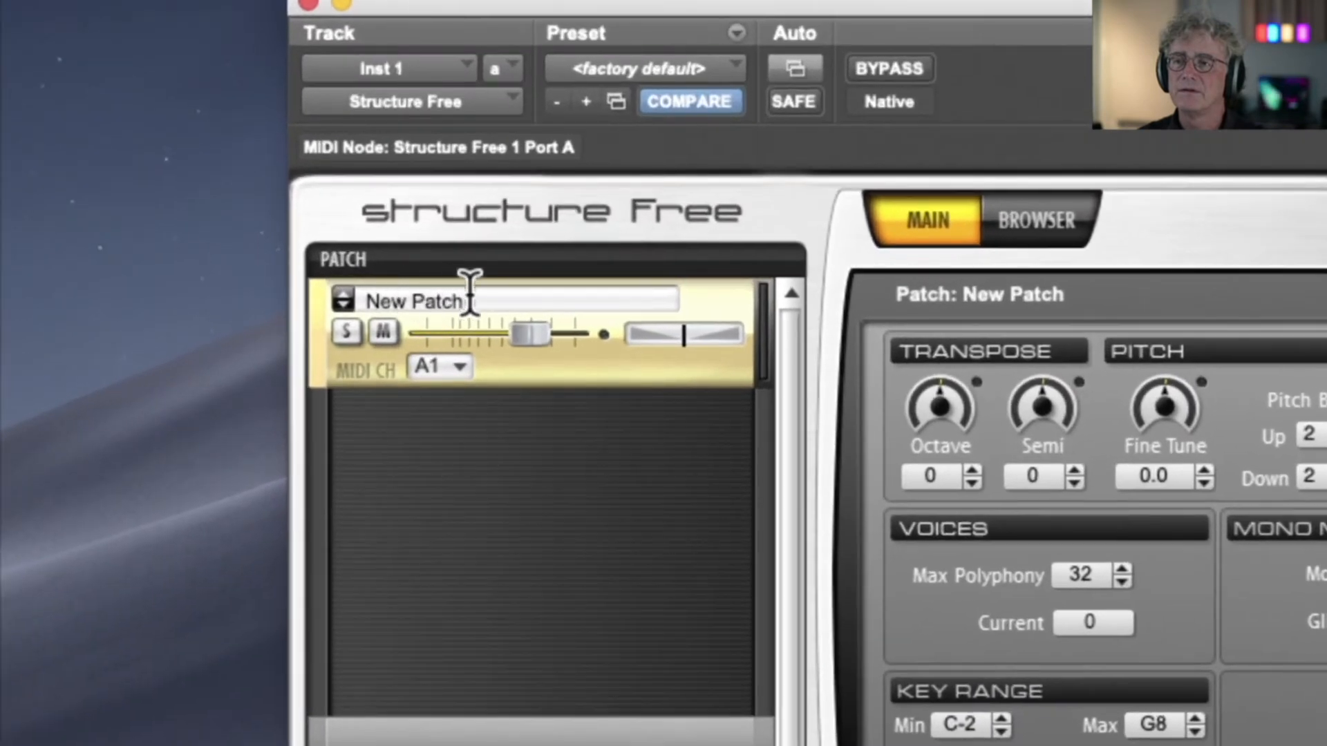
left_click_drag(453, 291, 365, 282)
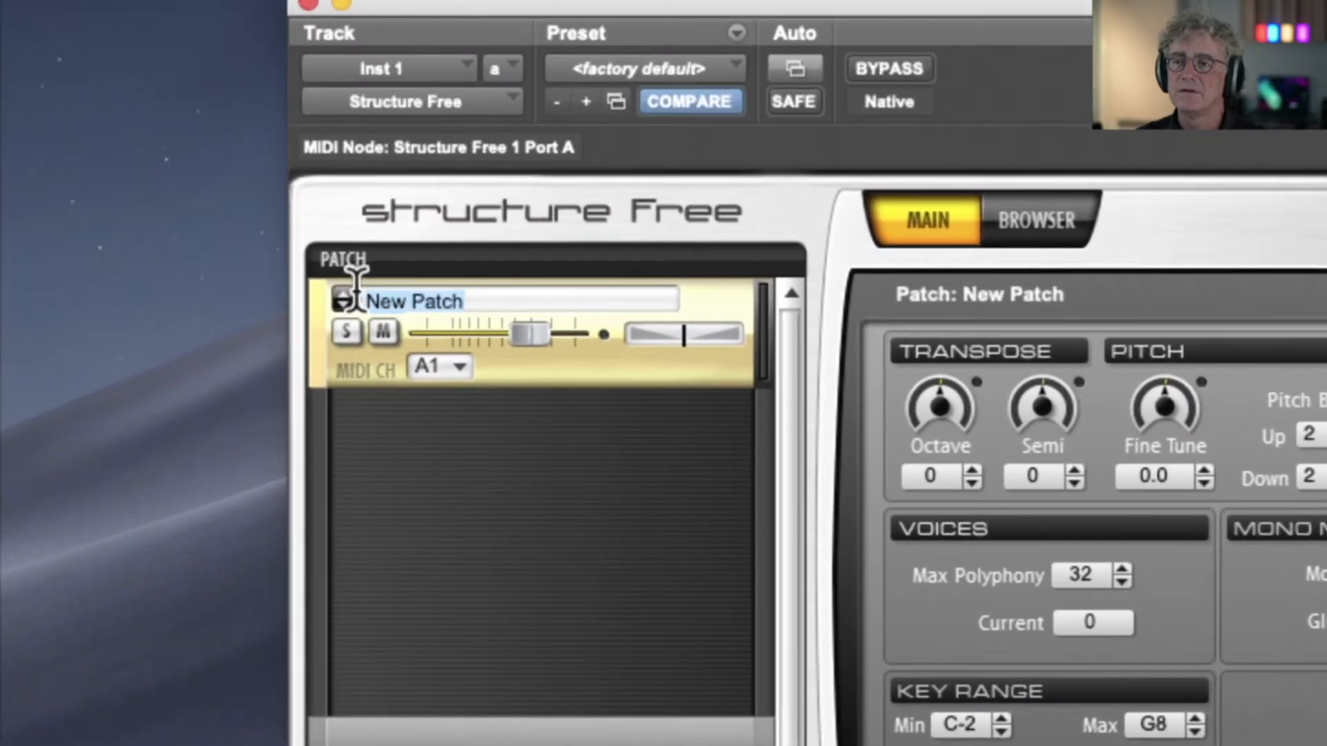
left_click(553, 297)
left_click_drag(501, 297, 373, 287)
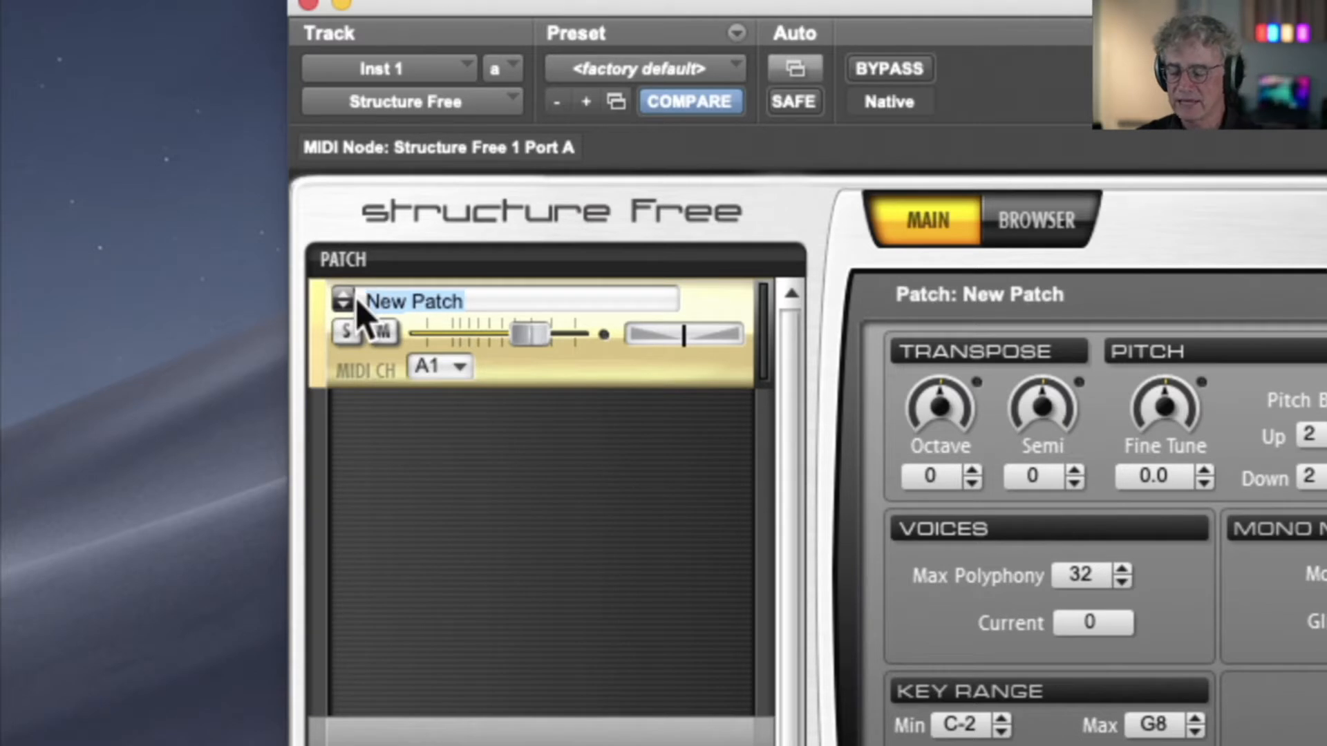
key("BackSpace")
type("WDST Chimes")
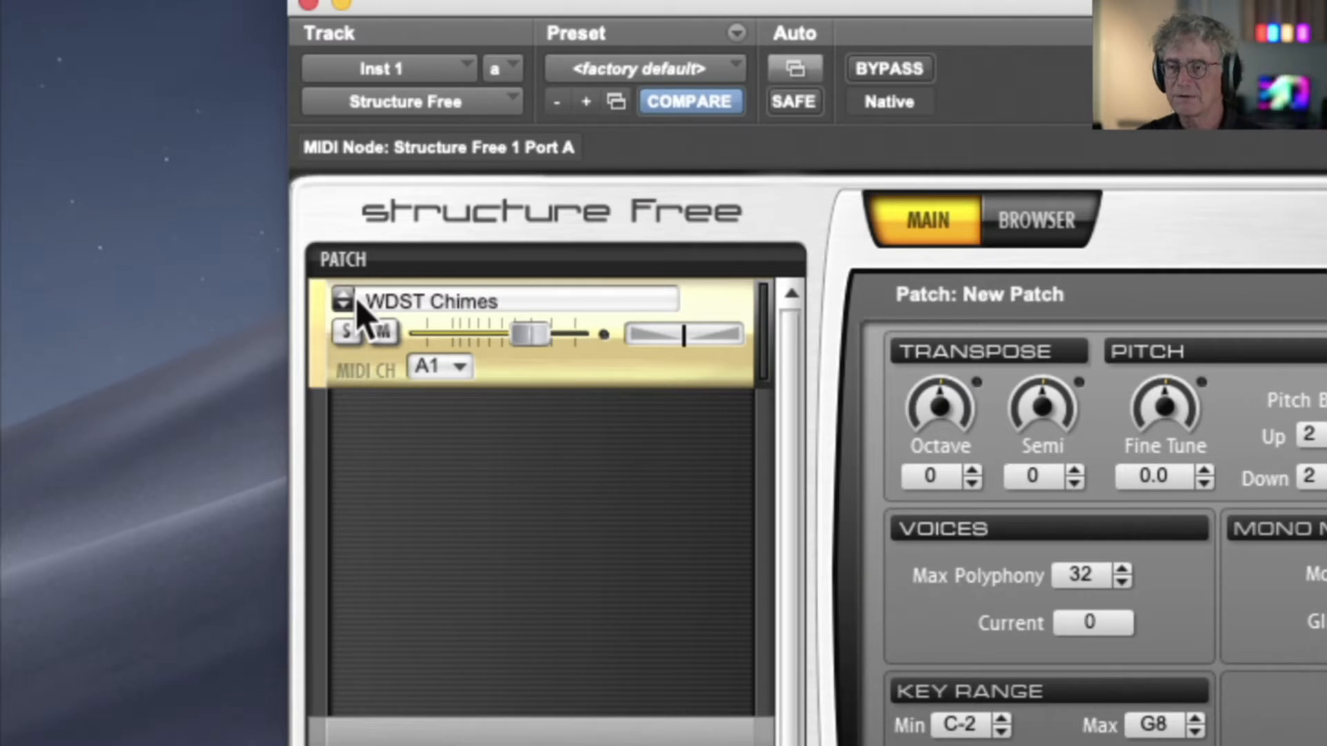
key("Return")
left_click(417, 298)
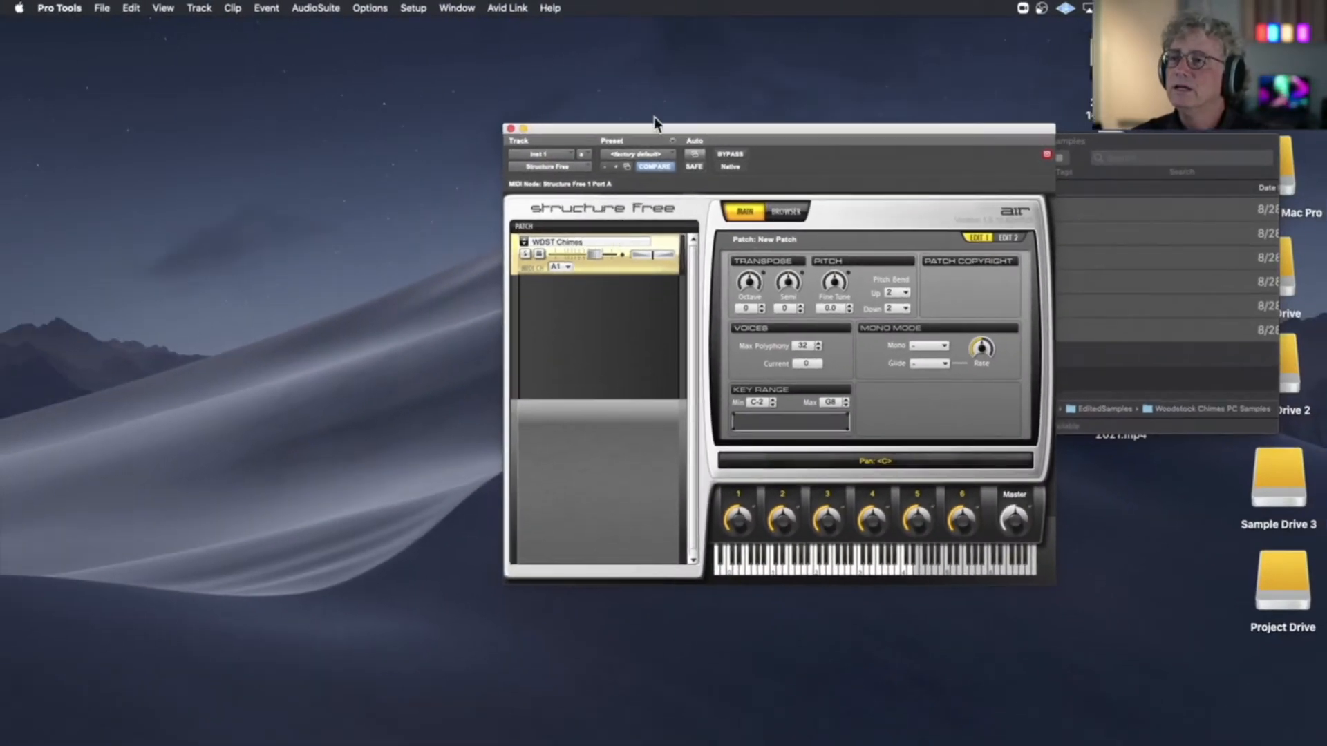
Move the Structure Free window clear of the Woodstock Chimes PC Samples folder window, close that folder window, and return to the plug-in
left_click_drag(651, 131, 425, 99)
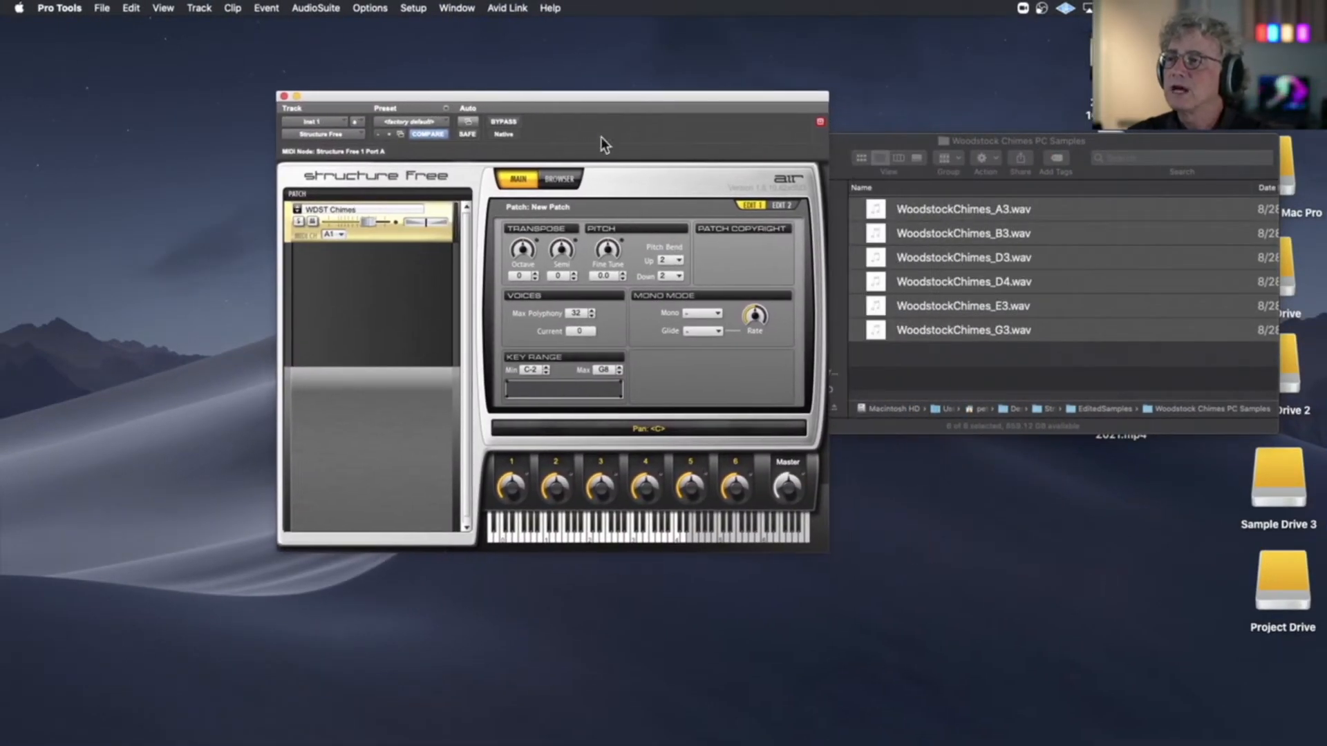
left_click(836, 142)
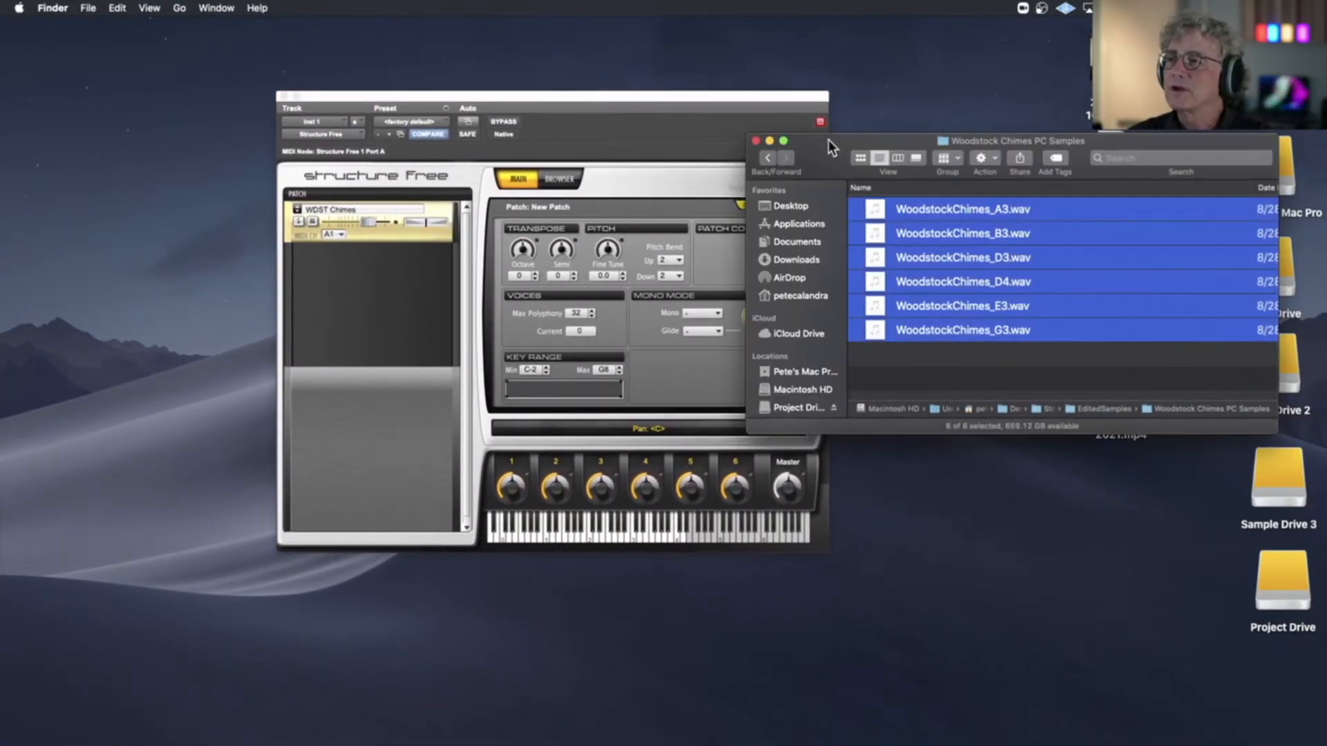
left_click(757, 142)
left_click(654, 100)
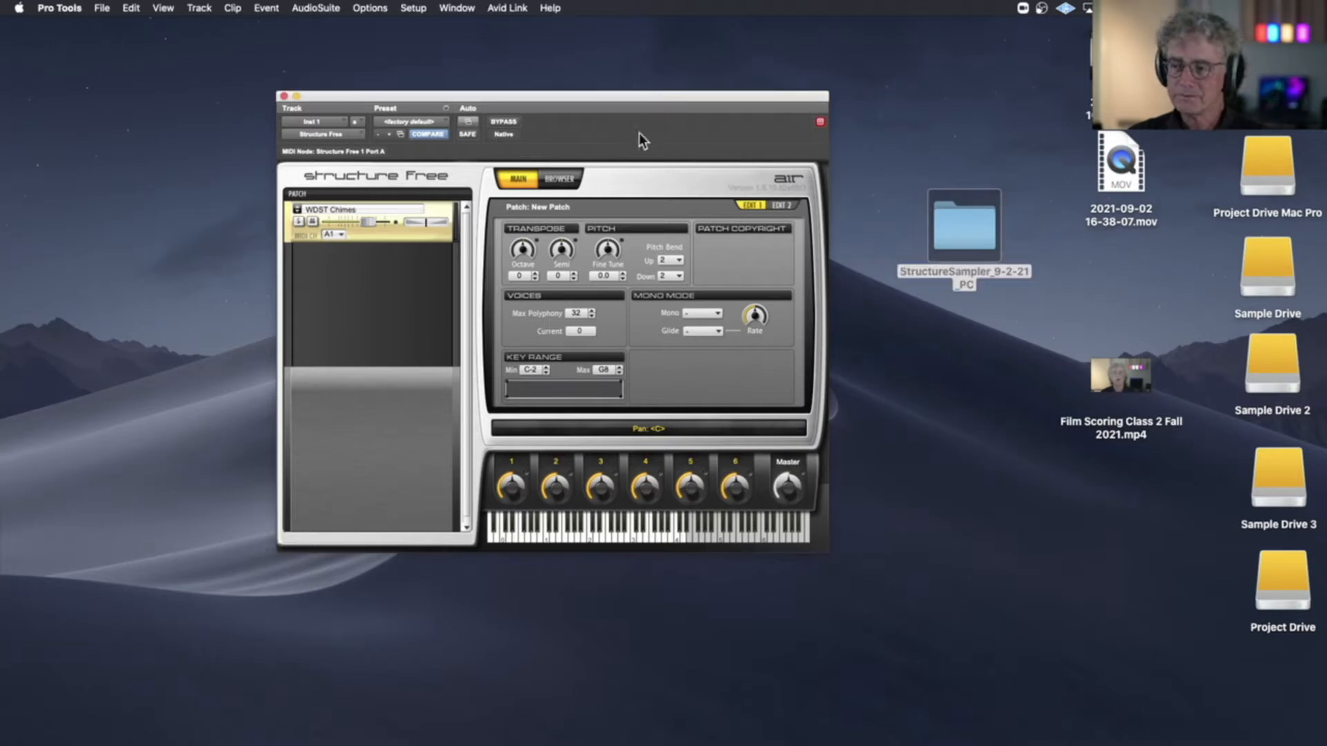
Restore the minimized StructureSampler_9-2-21_PC Edit window and rename the Inst 1 track as WDST Chimes
mouse_move(1120, 729)
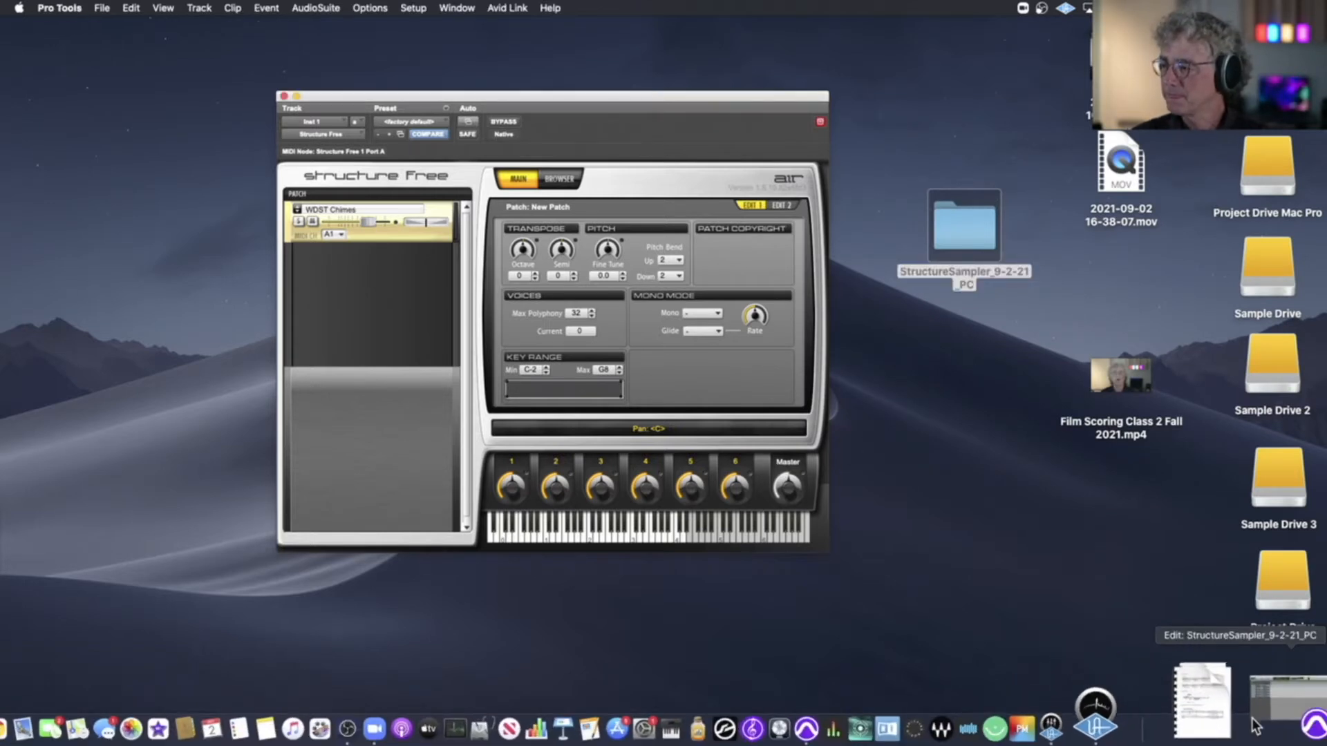
left_click(1257, 712)
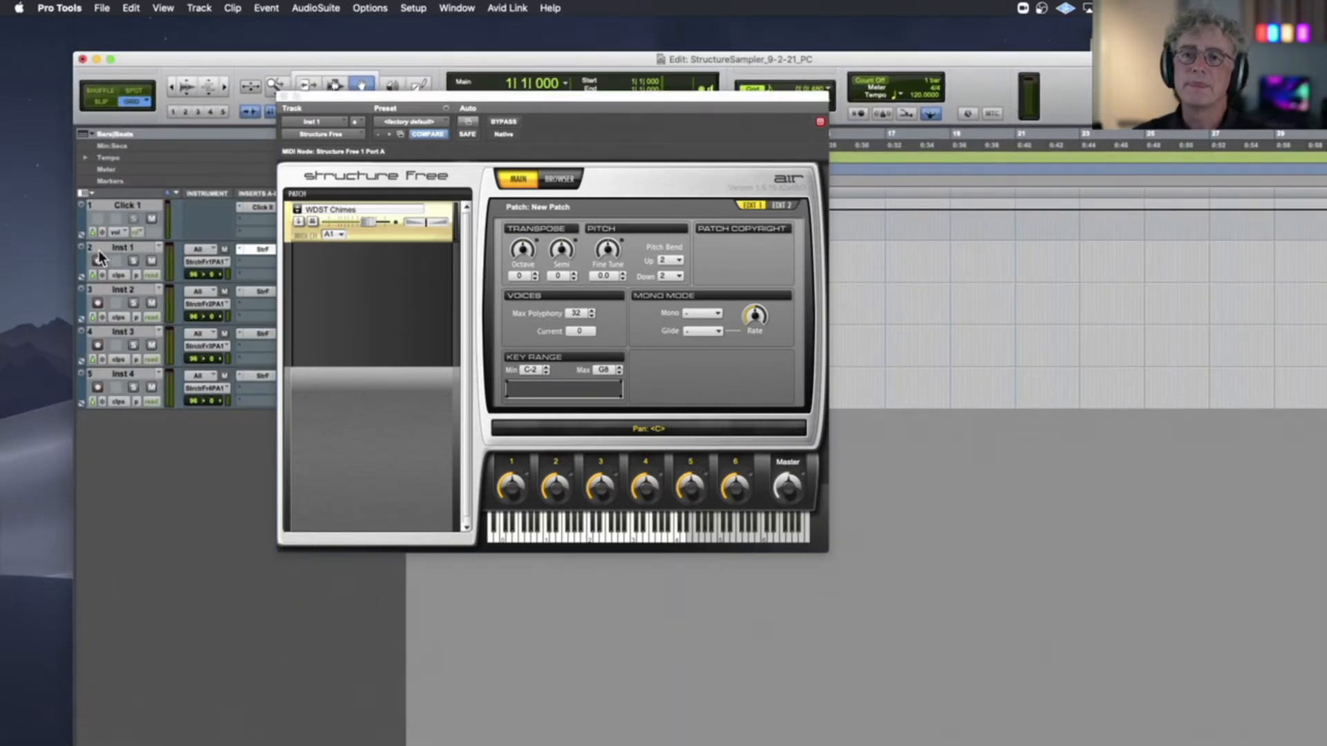
double_click(112, 247)
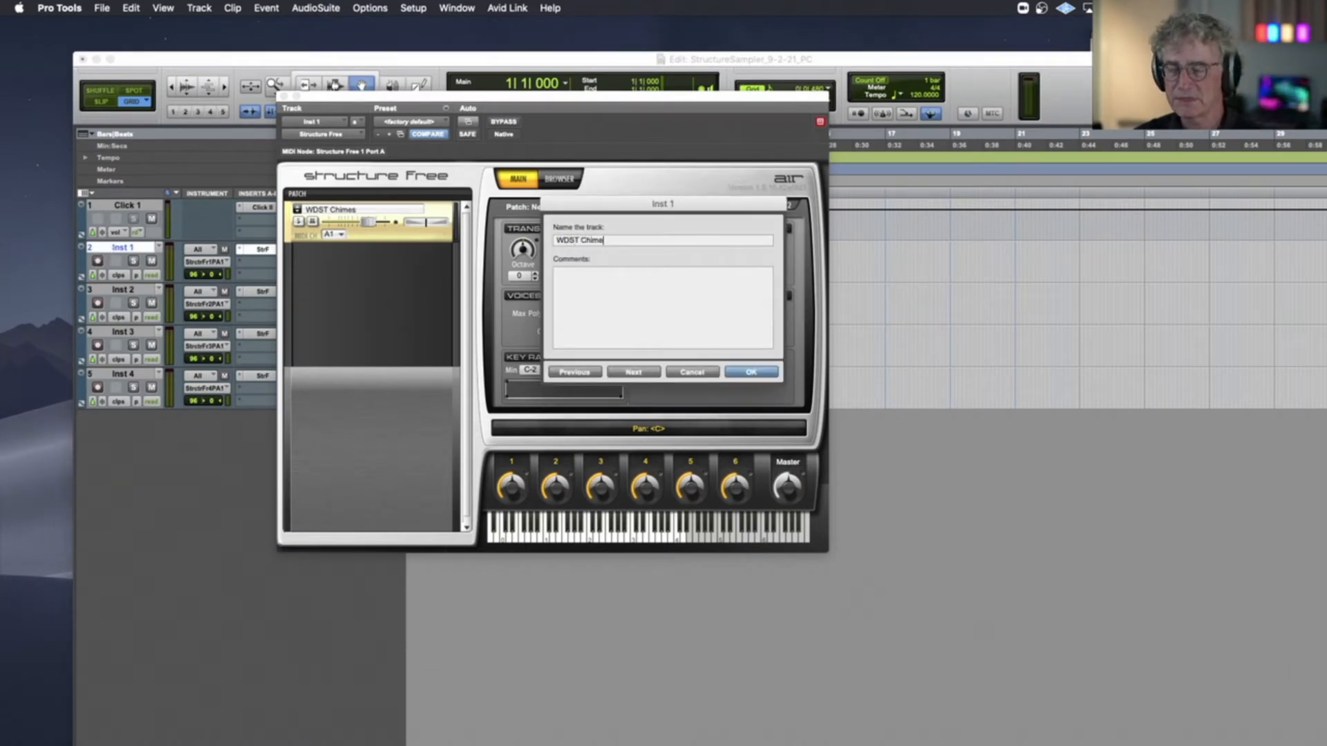
key("Return")
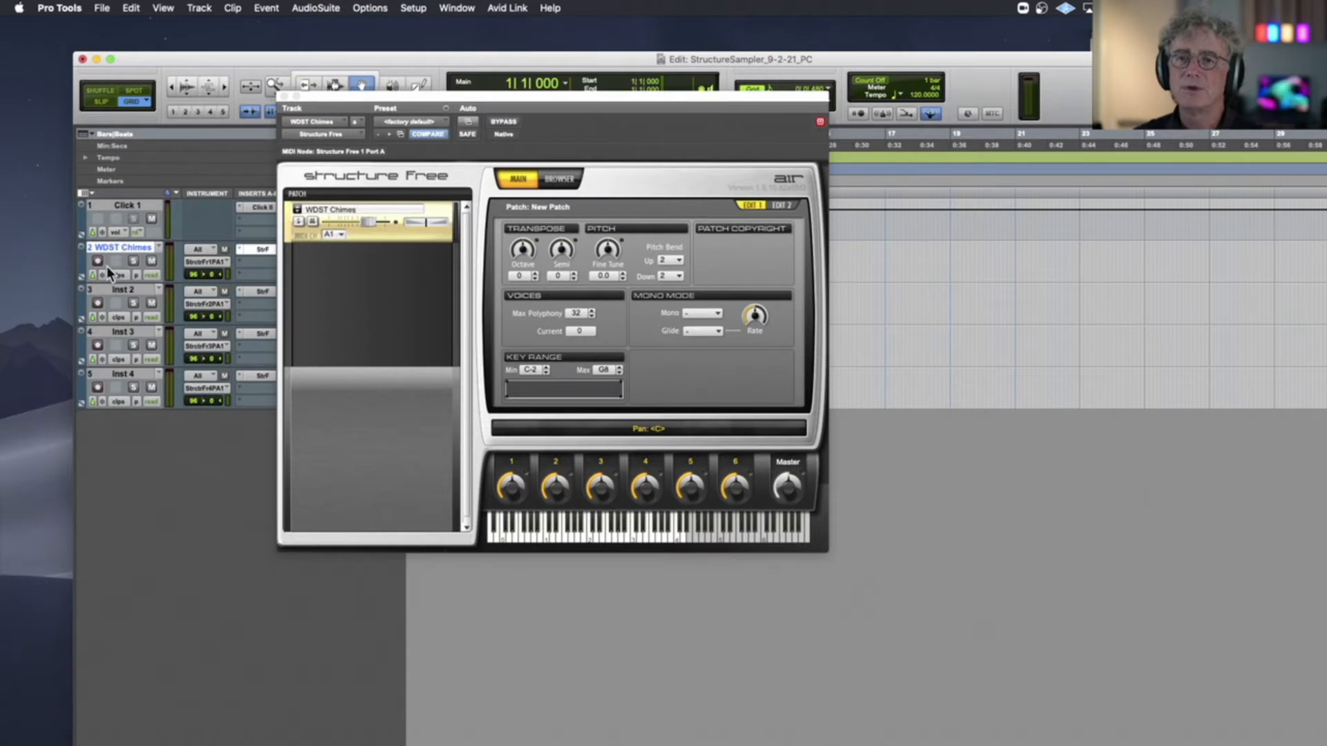
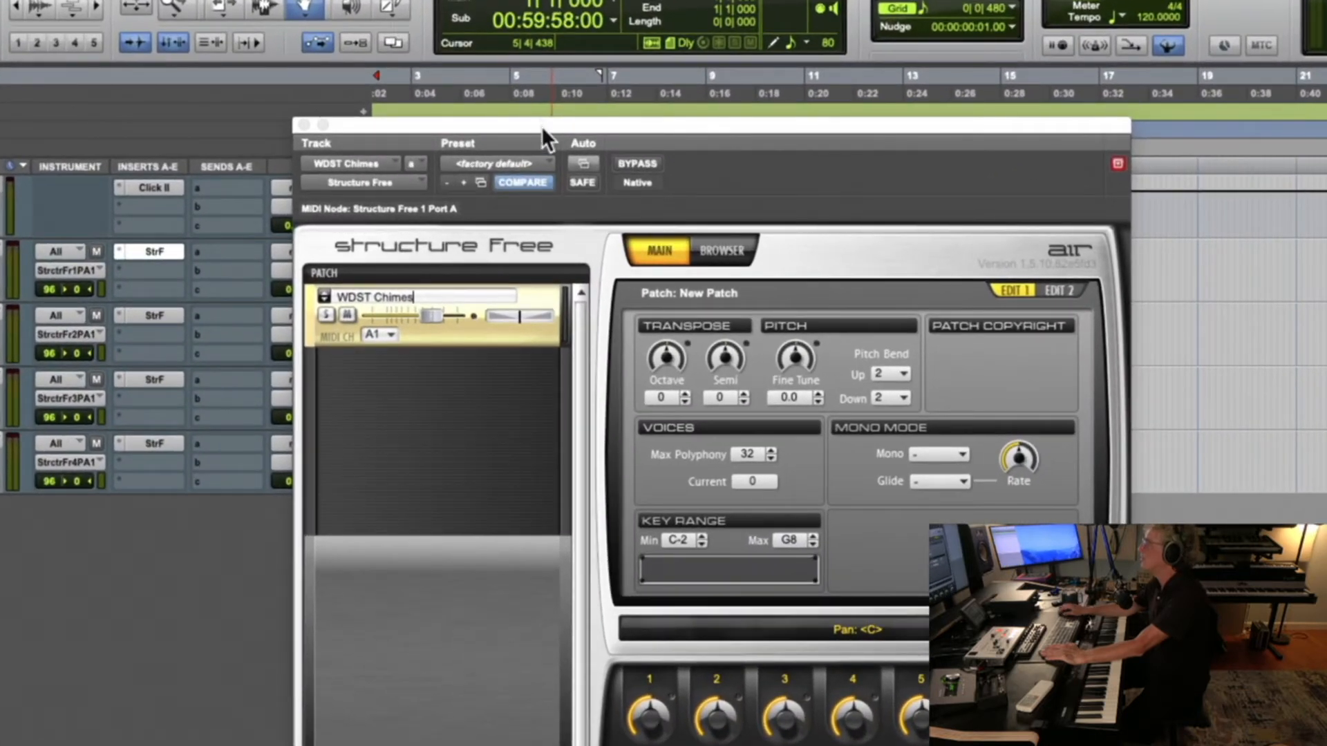
Reposition the Structure Free window so that its patch parameters are easier to see
left_click_drag(519, 168, 515, 160)
left_click_drag(537, 115, 488, 37)
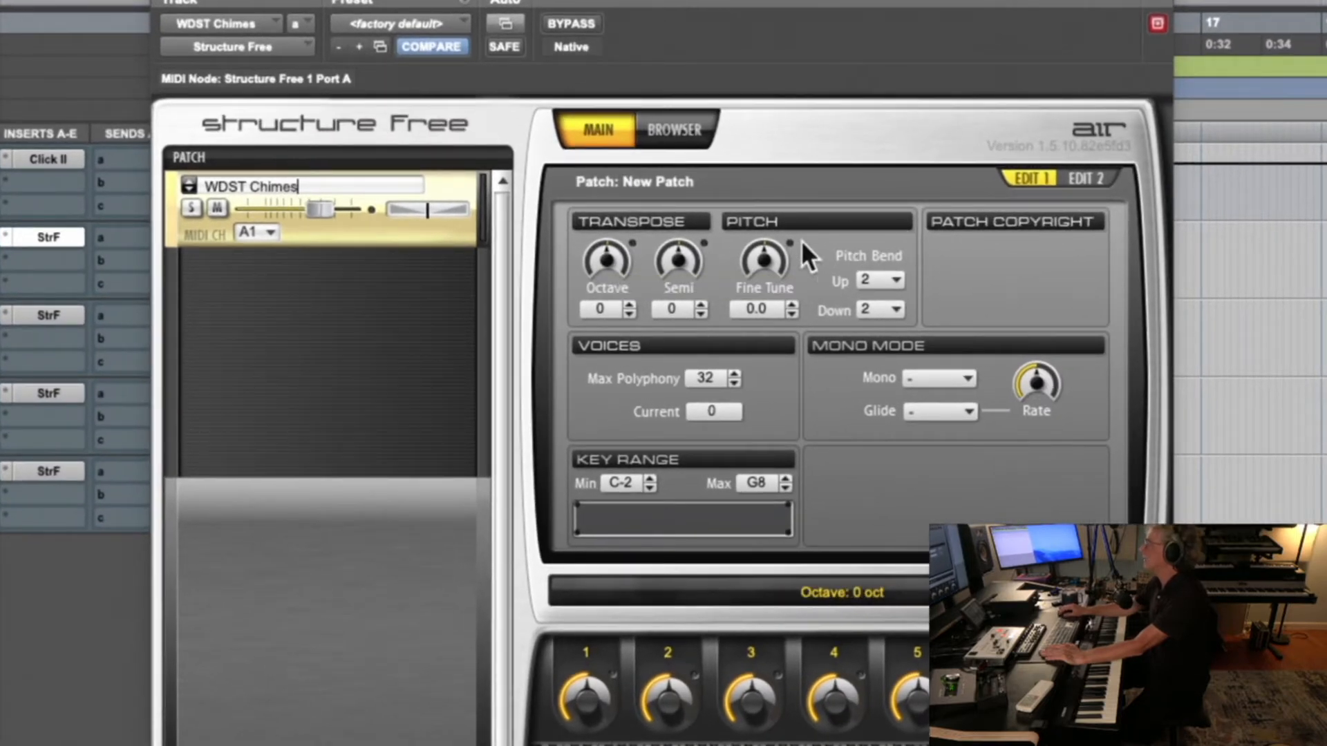
Try the patch's Octave, Semi and Fine Tune controls, lowering Fine Tune to -2.5 cents
scroll(783, 266, "down", 2)
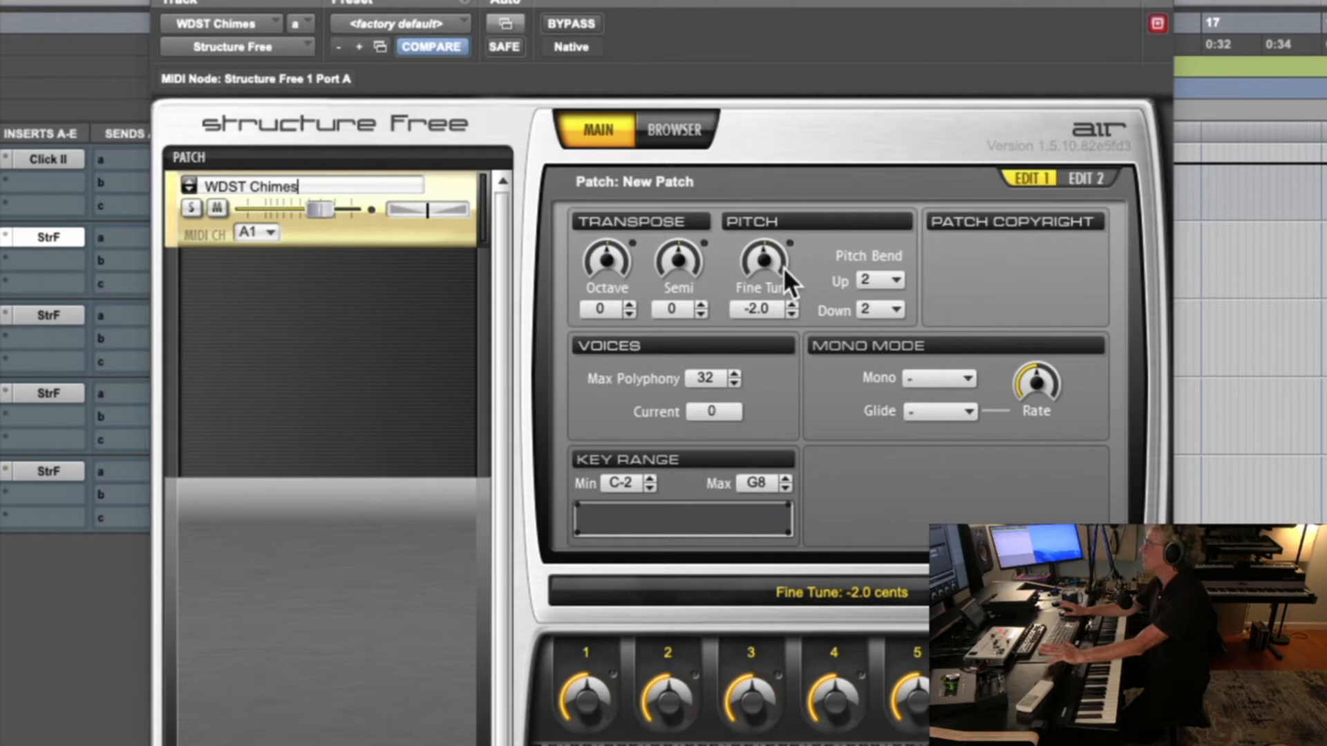
left_click(619, 260)
left_click(676, 259)
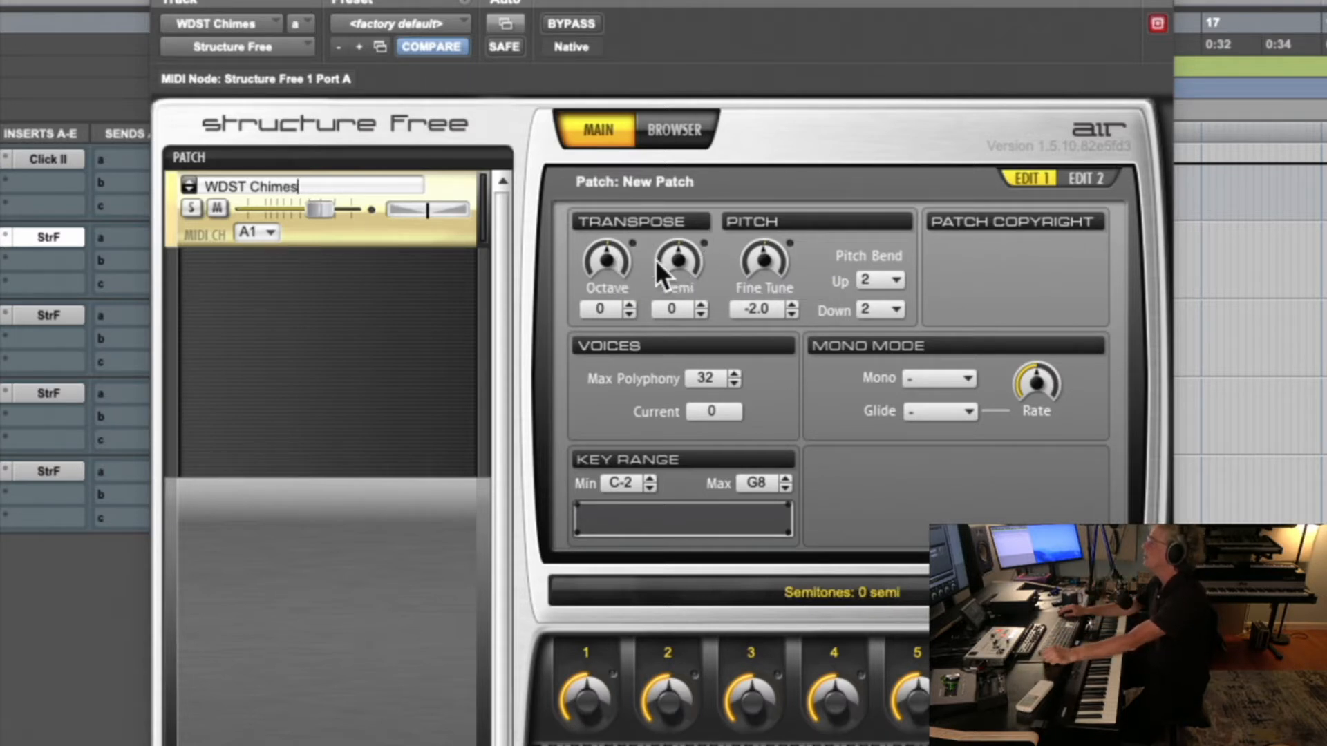
left_click(616, 264)
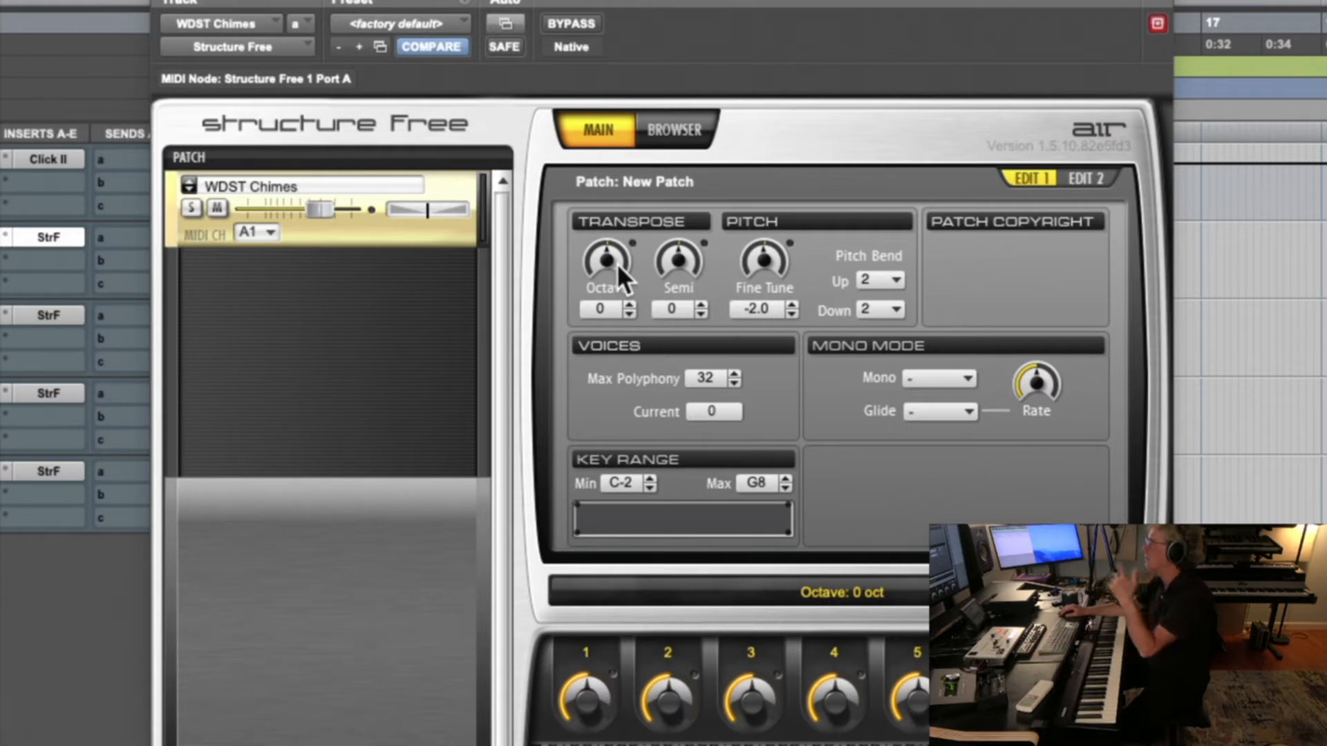
left_click(680, 253)
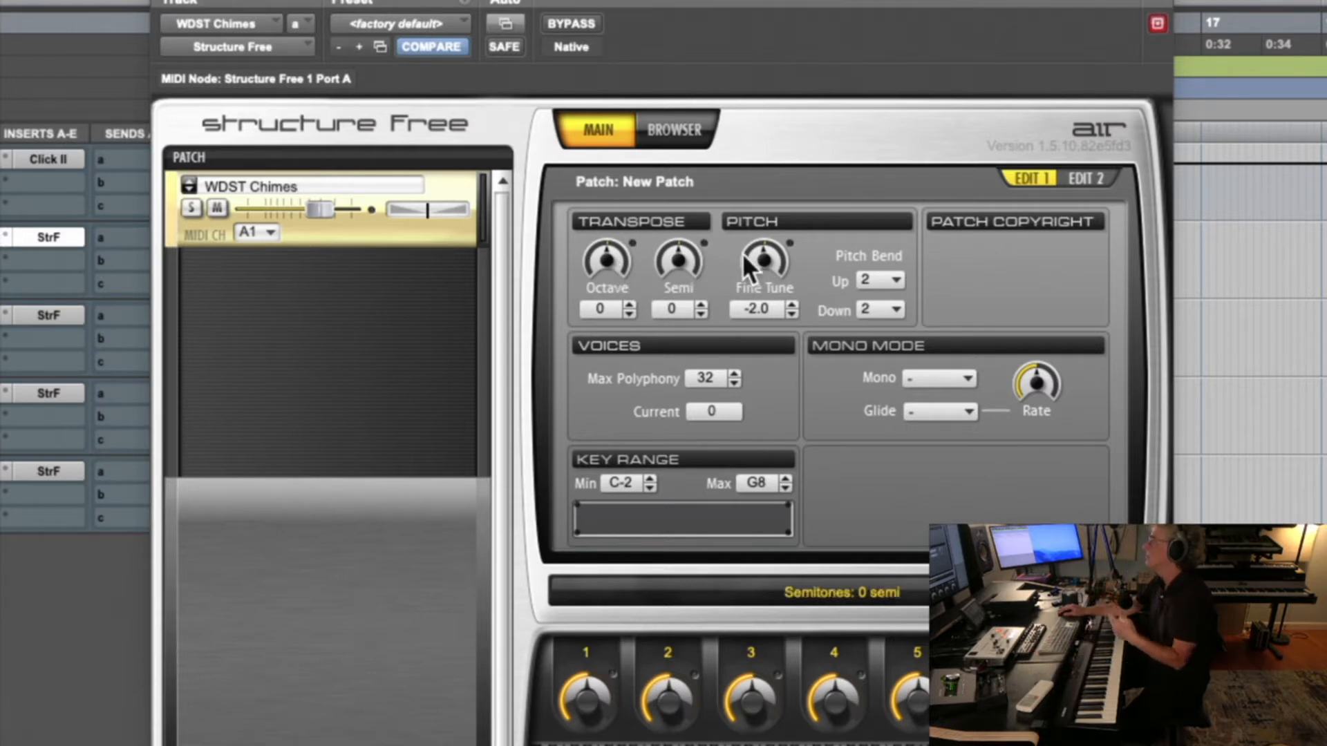
left_click_drag(756, 256, 754, 257)
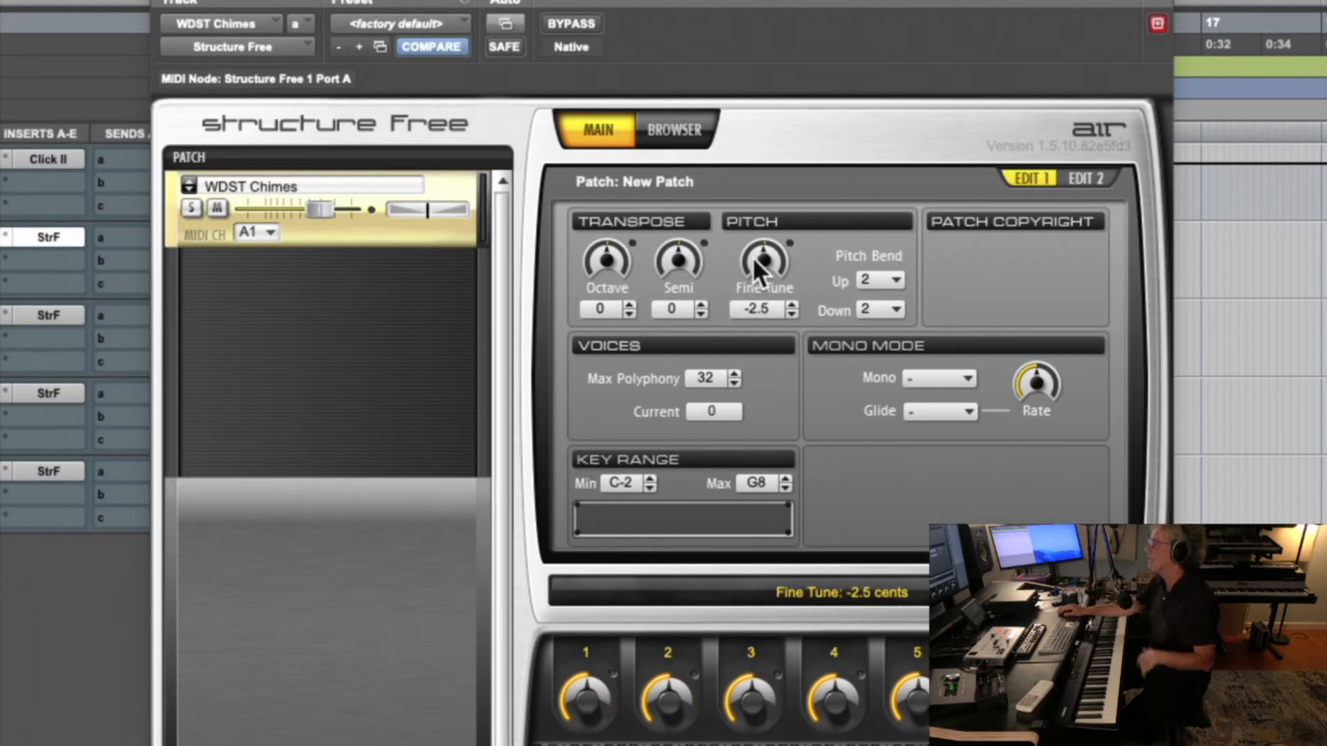
Reset the patch's Fine Tune to 0 cents
double_click(761, 308)
left_click_drag(774, 310, 736, 307)
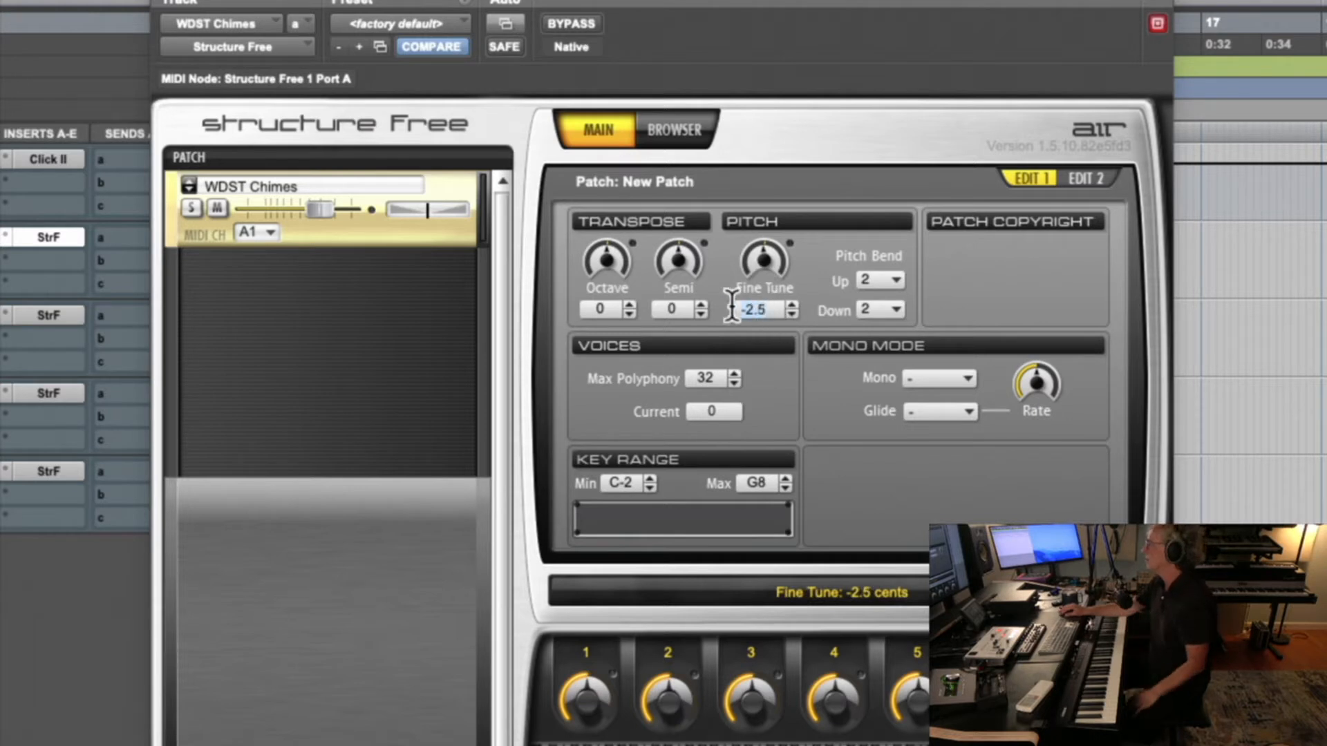
type("0")
key("Return")
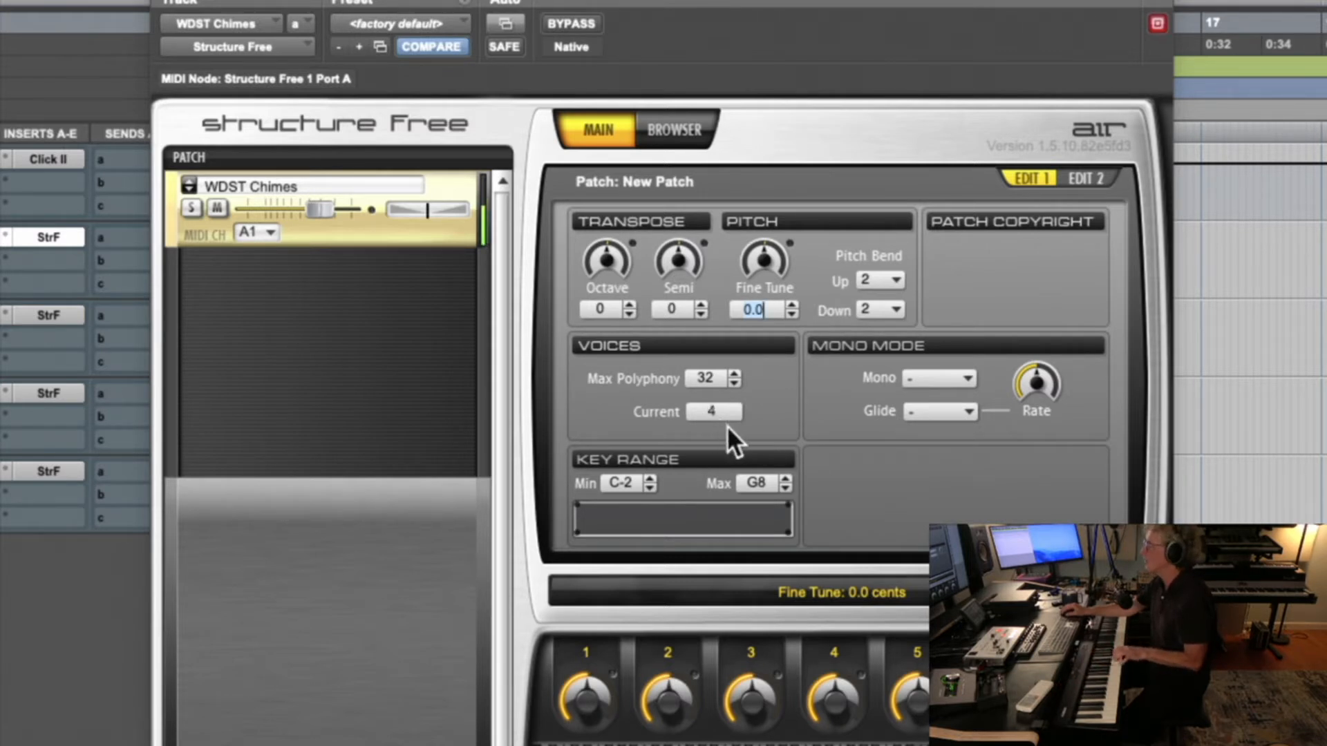
Check the patch's minimum key range setting and the available Mono mode options without changing them
left_click(614, 487)
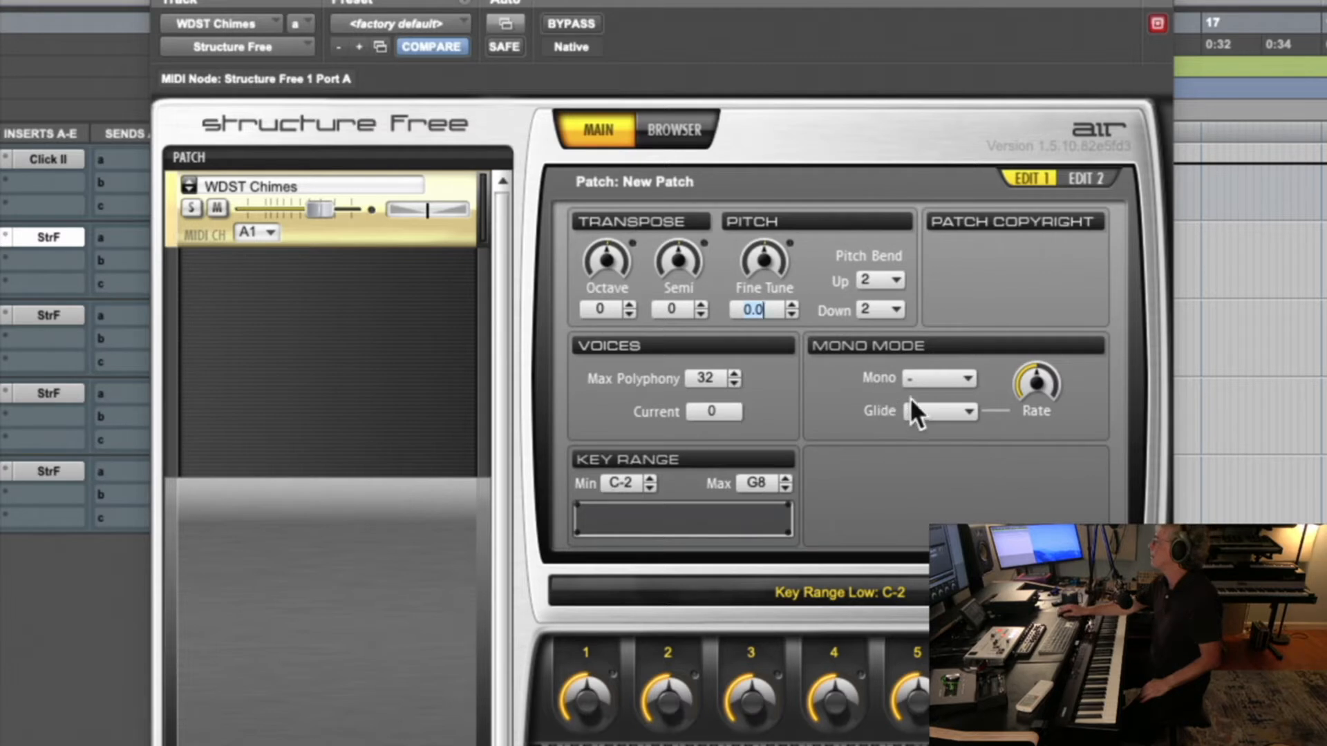
left_click(948, 377)
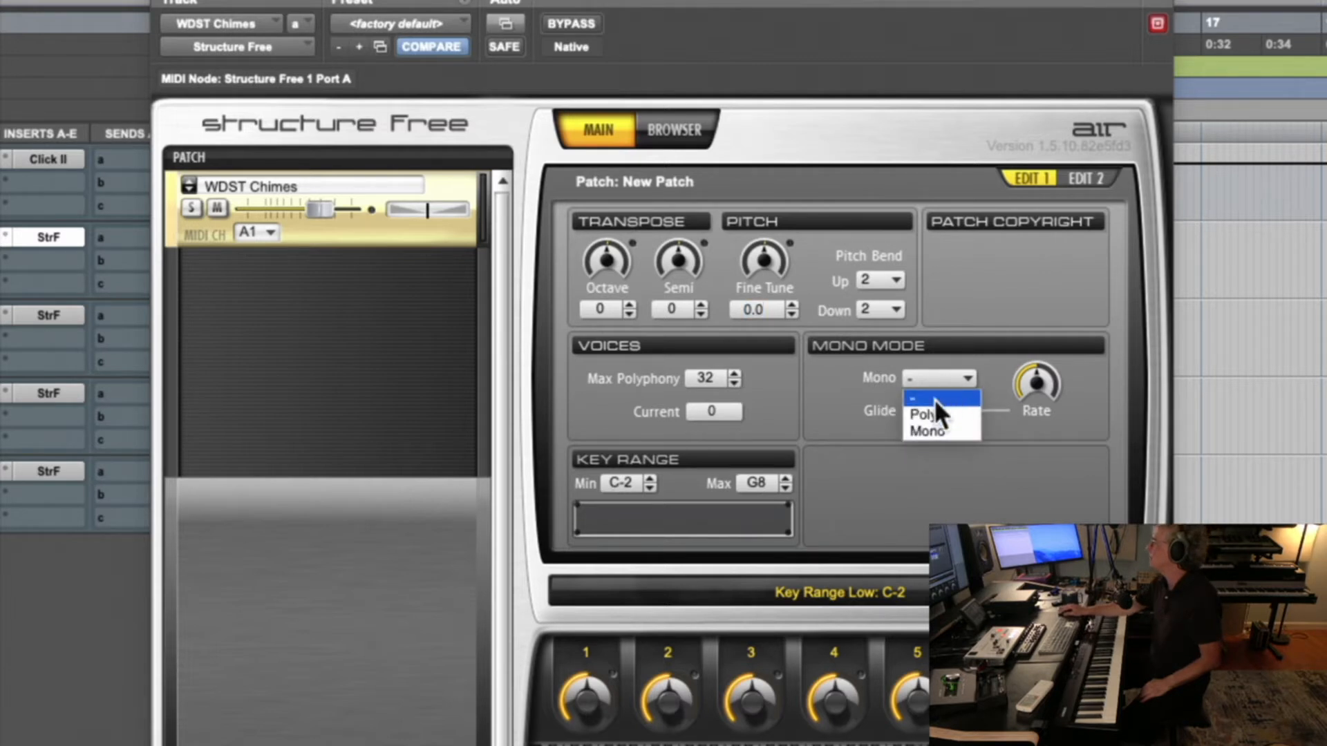
left_click(928, 374)
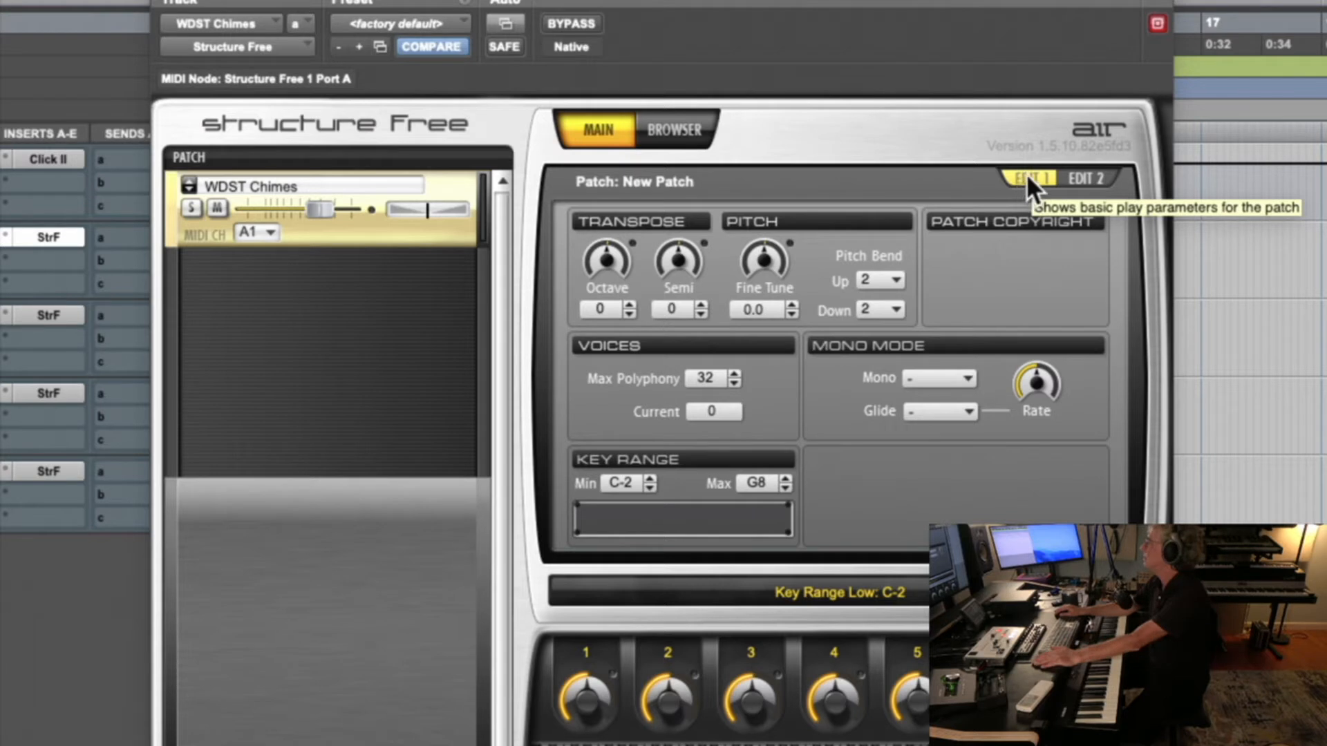
Show the second set of patch parameters and try the amp envelope Attack at +43 % and -100 %, resetting it to 0 %
left_click(1072, 179)
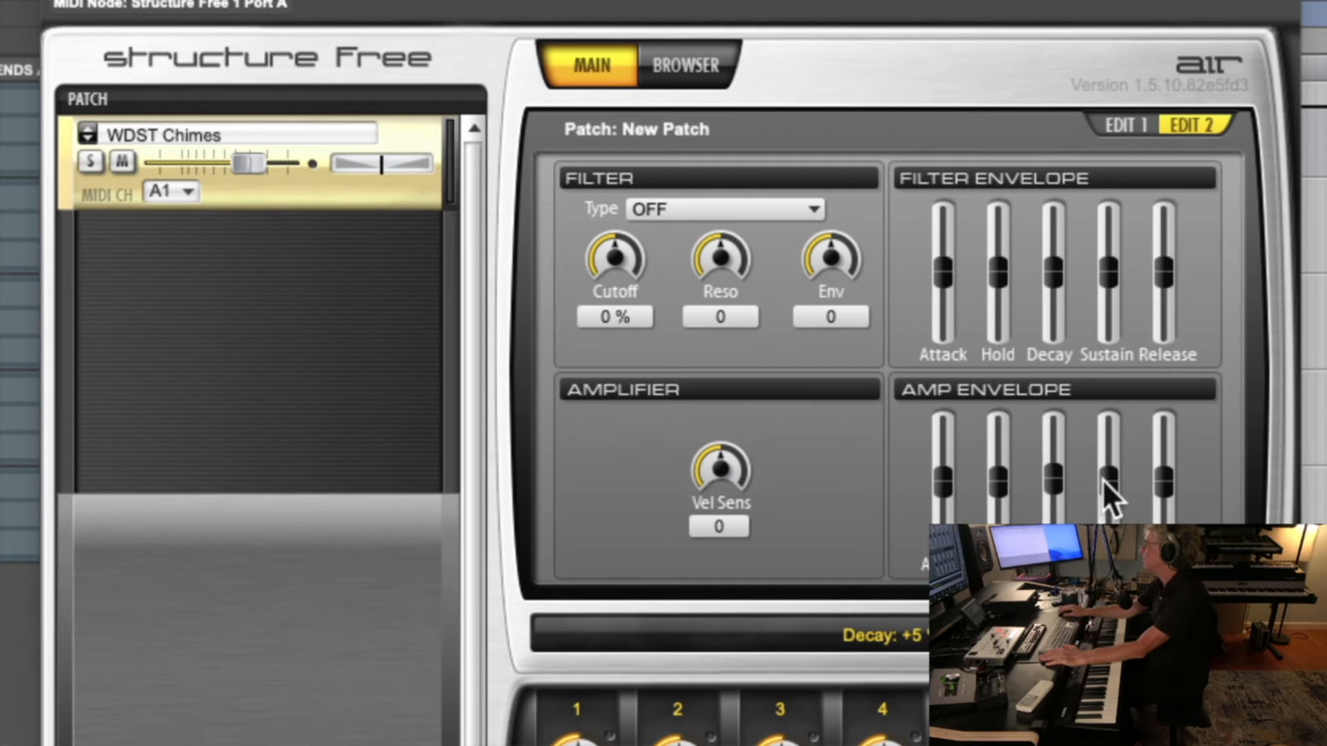
left_click(942, 485)
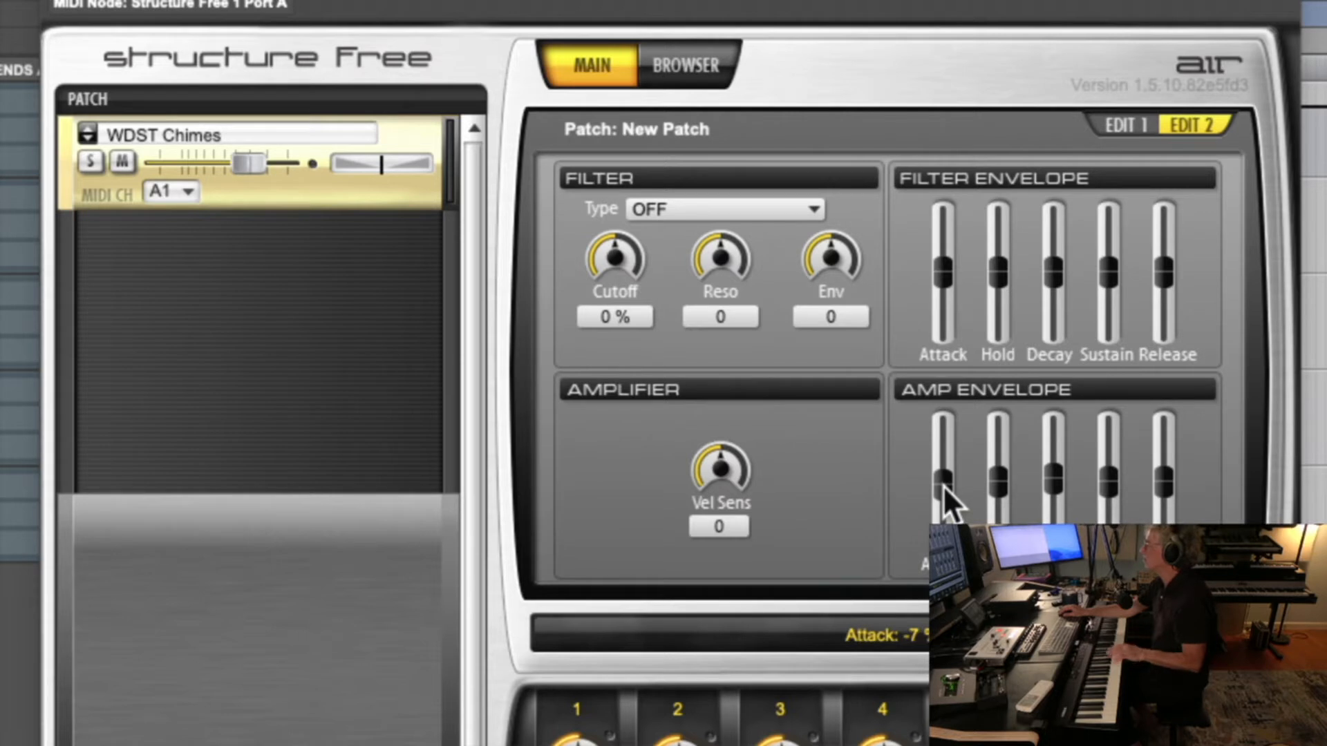
left_click_drag(943, 485, 942, 458)
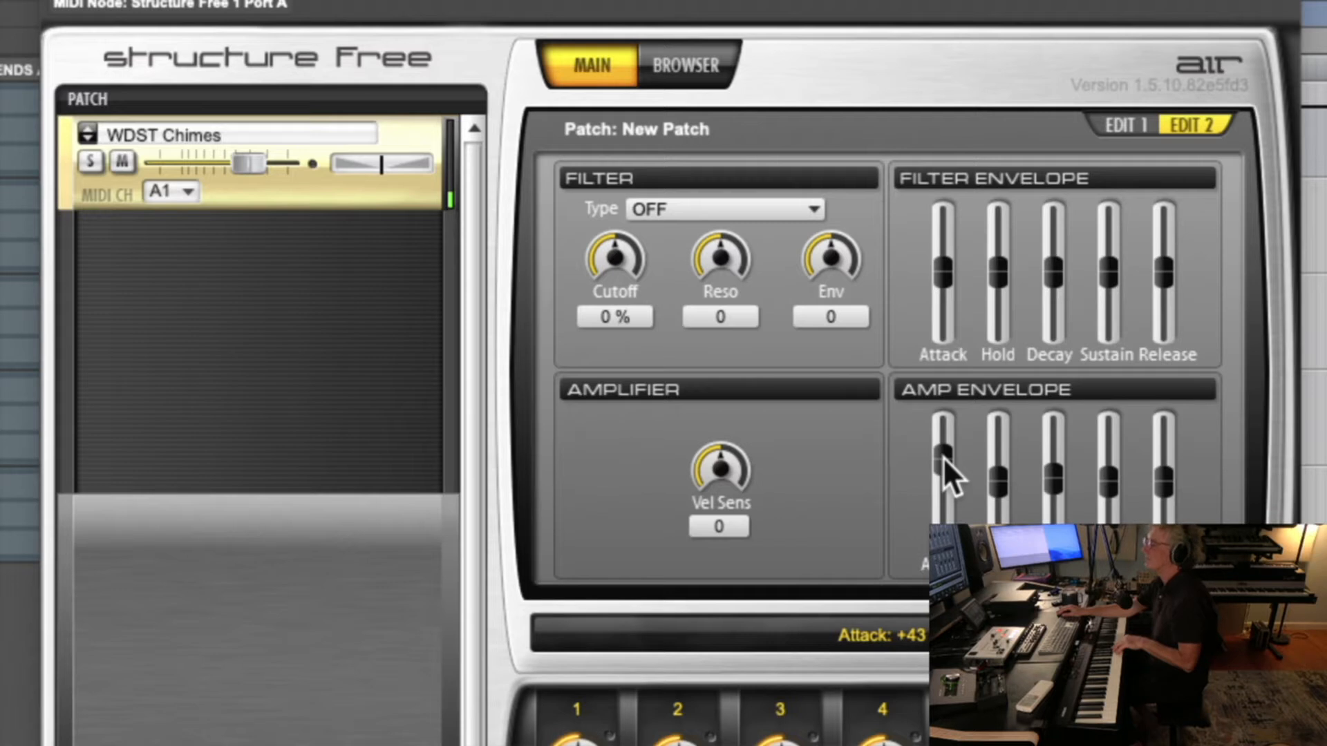
mouse_move(942, 457)
left_mouse_down()
mouse_move(942, 441)
mouse_move(943, 546)
mouse_move(942, 484)
left_mouse_up()
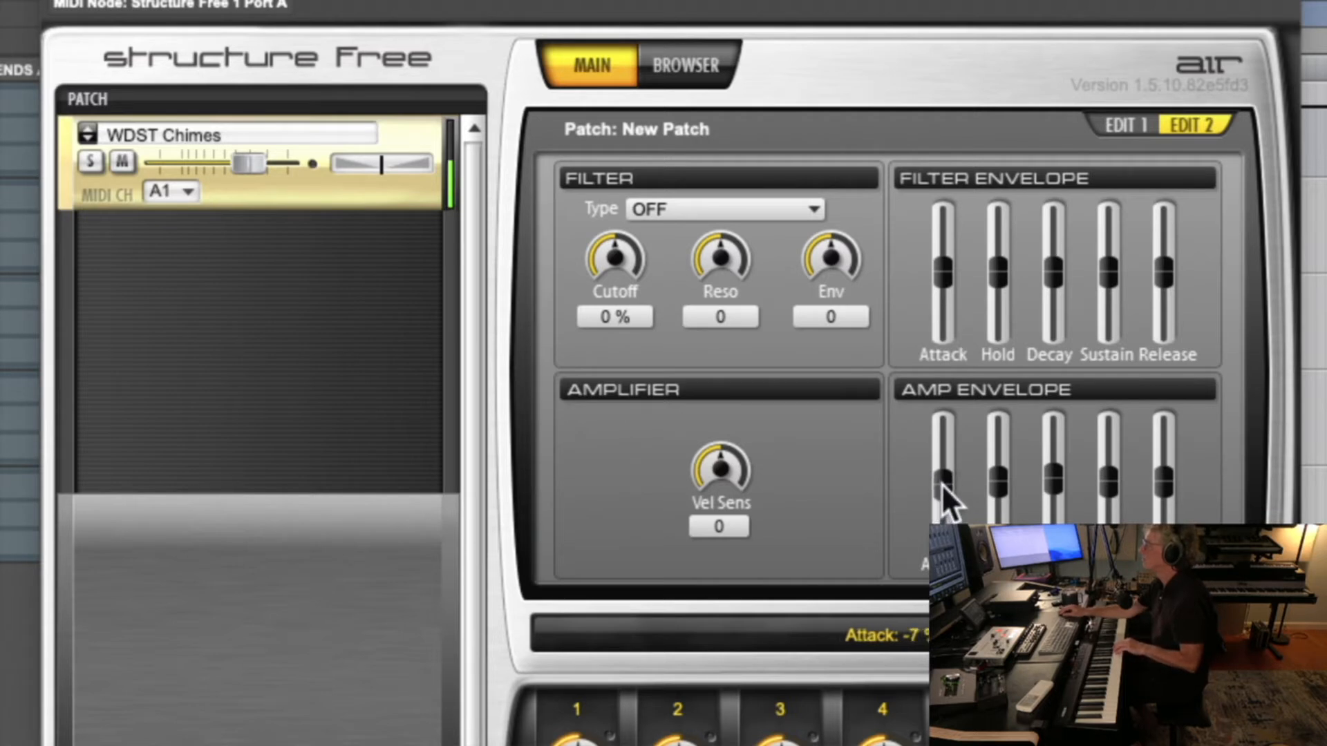
left_click(942, 484, "alt")
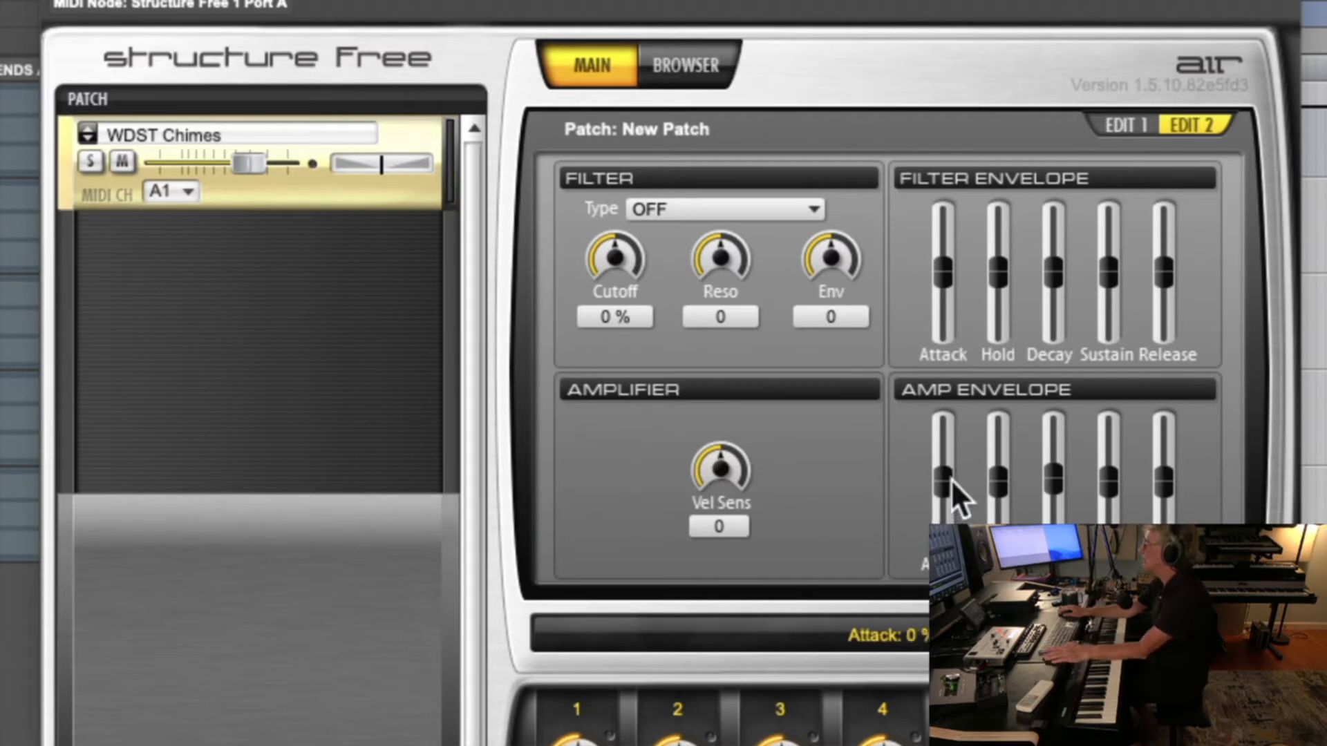
left_click_drag(944, 489, 943, 547)
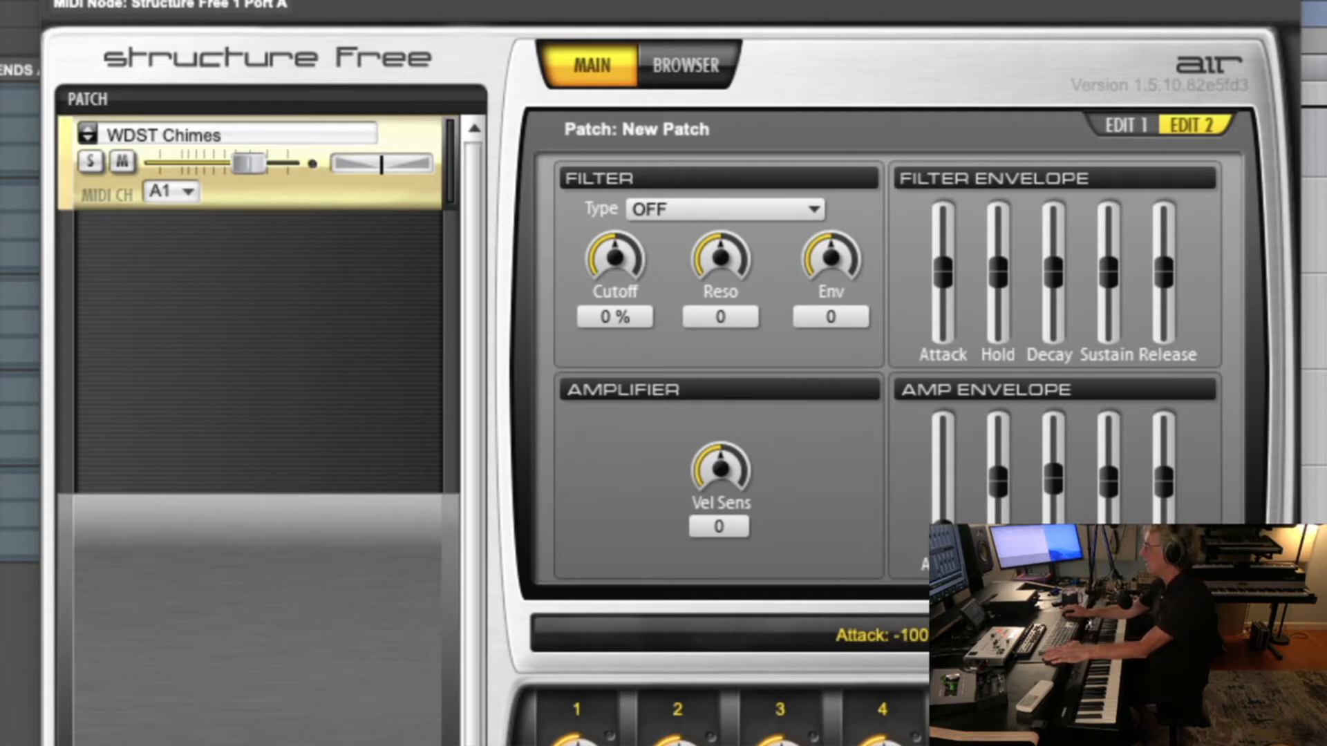
left_click(943, 541, "alt")
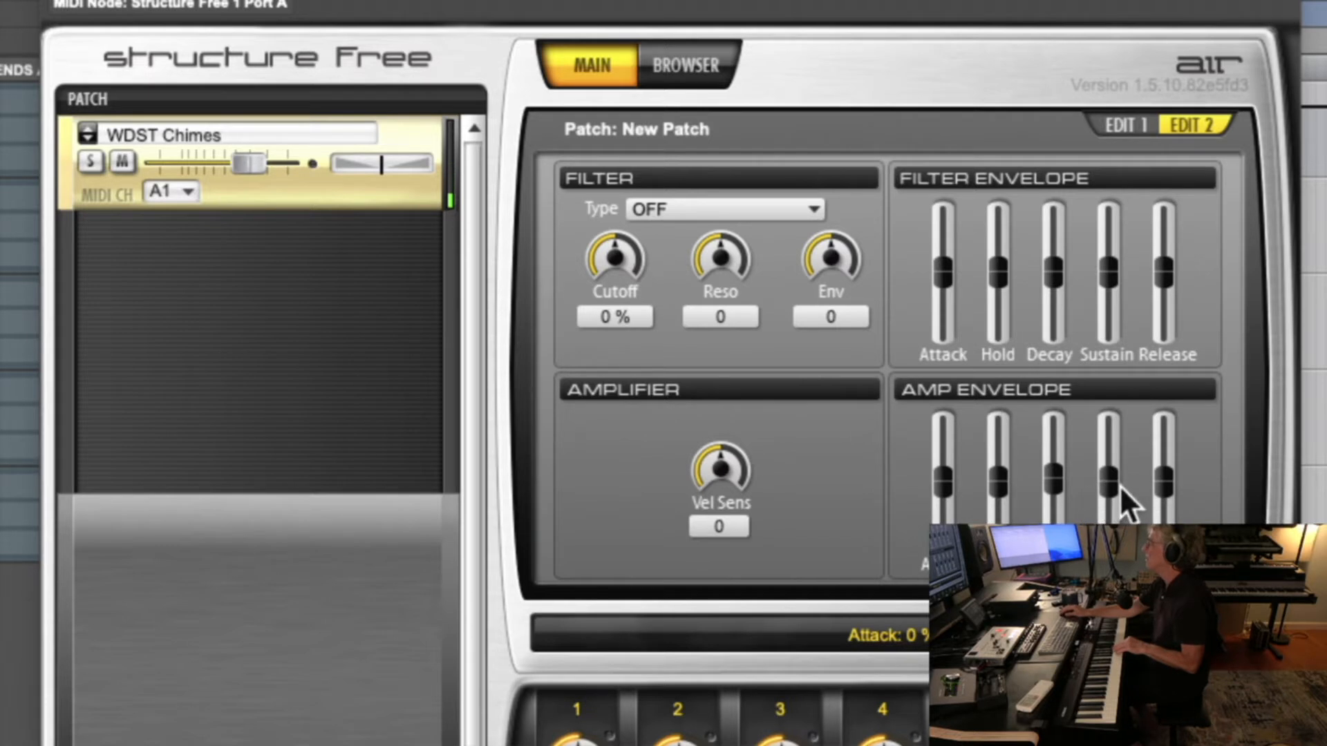
Raise the amp envelope Release to about +70 % and ease it back slightly
left_click(1161, 487)
left_click_drag(1161, 486, 1162, 442)
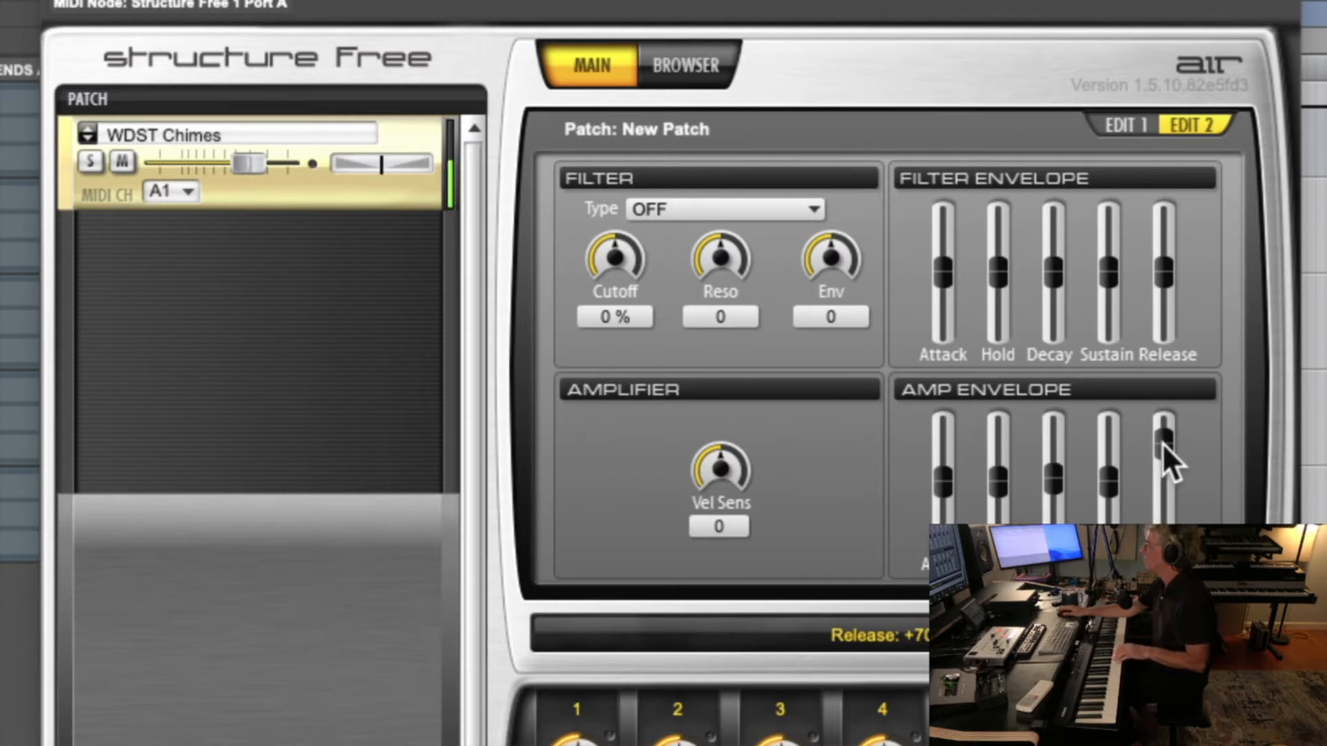
left_click_drag(1161, 443, 1161, 446)
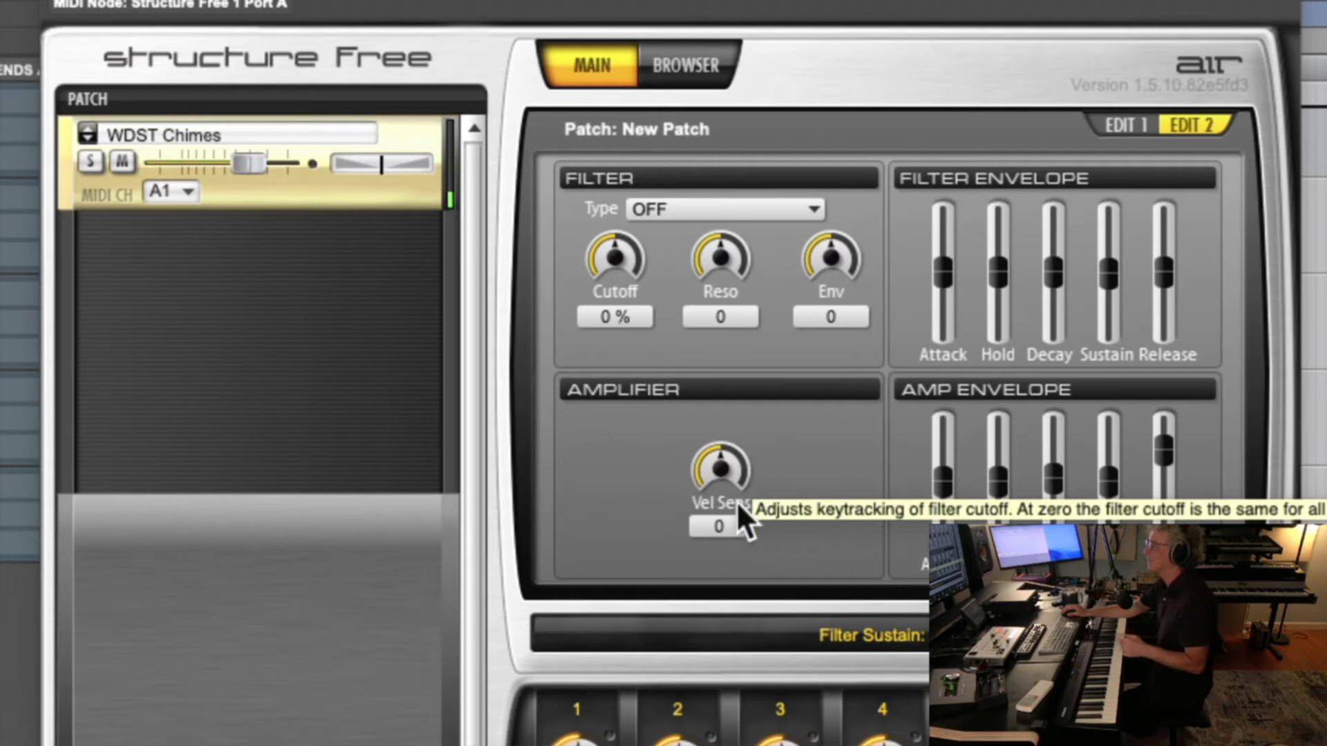
Try the amplifier's velocity sensitivity at +20 and -100, and settle on +30
left_click_drag(708, 473, 711, 445)
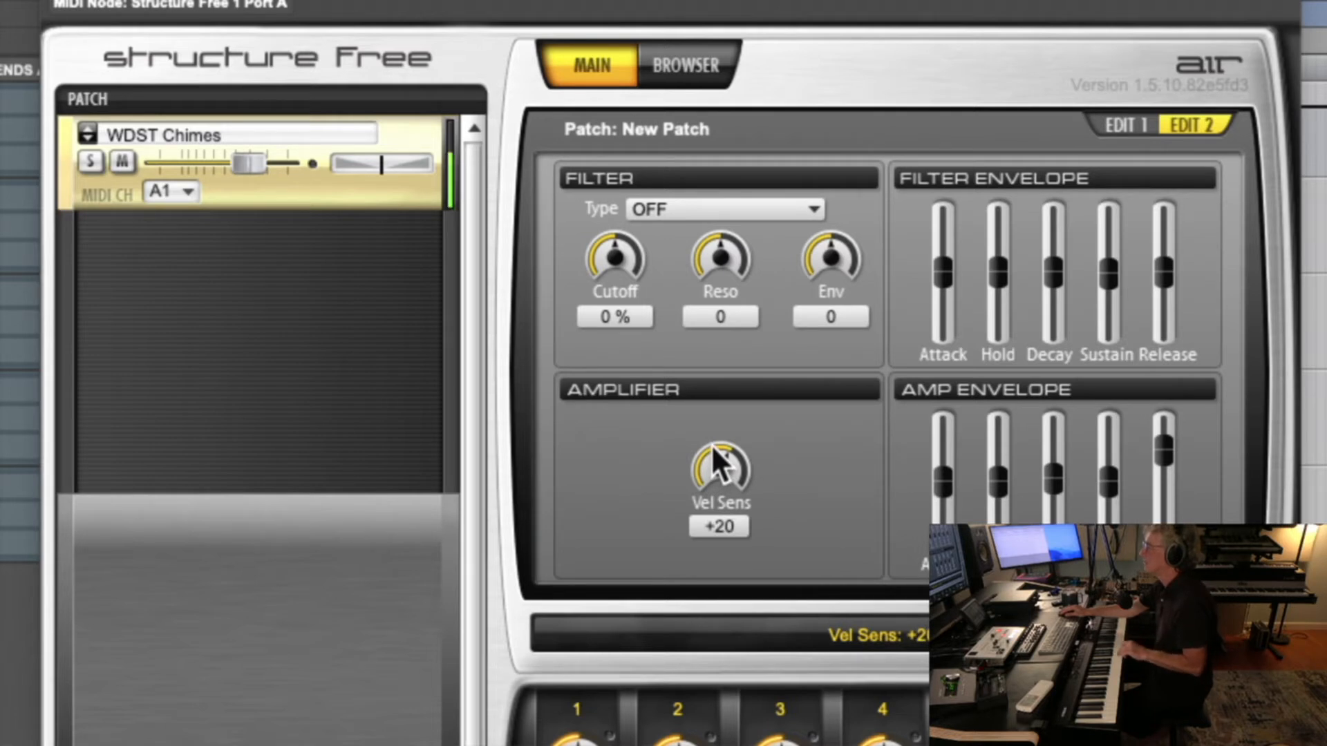
left_click_drag(711, 445, 709, 651)
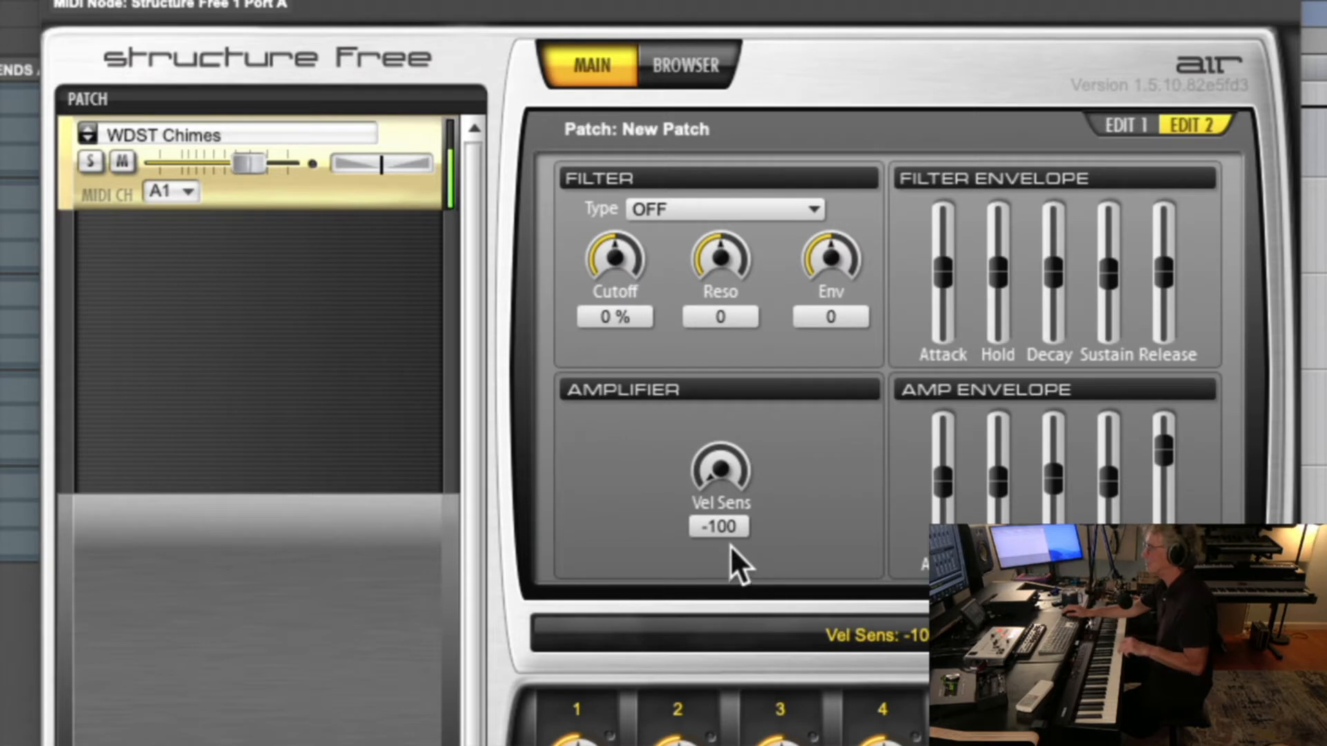
left_click_drag(705, 480, 809, 283)
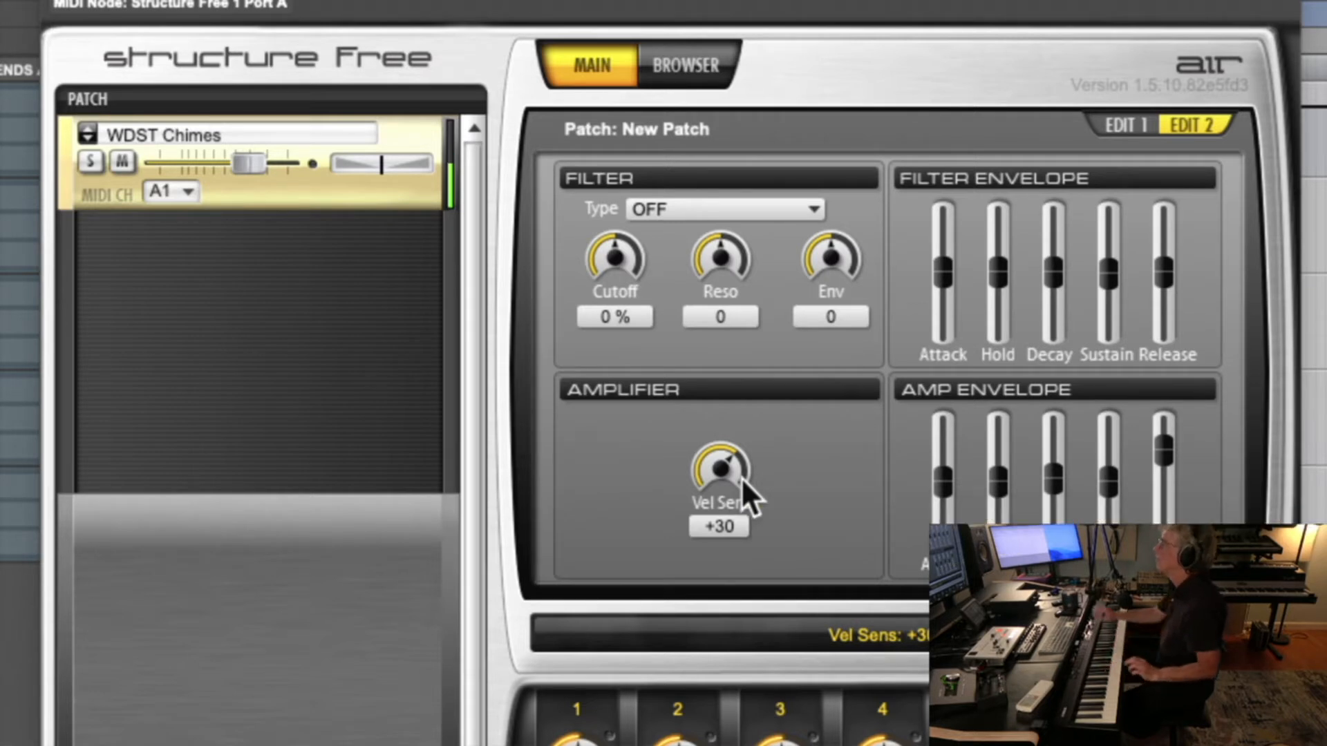
Return to the basic play parameters and transpose the patch, trying +1 octave and settling on -1 octave
left_click(1118, 126)
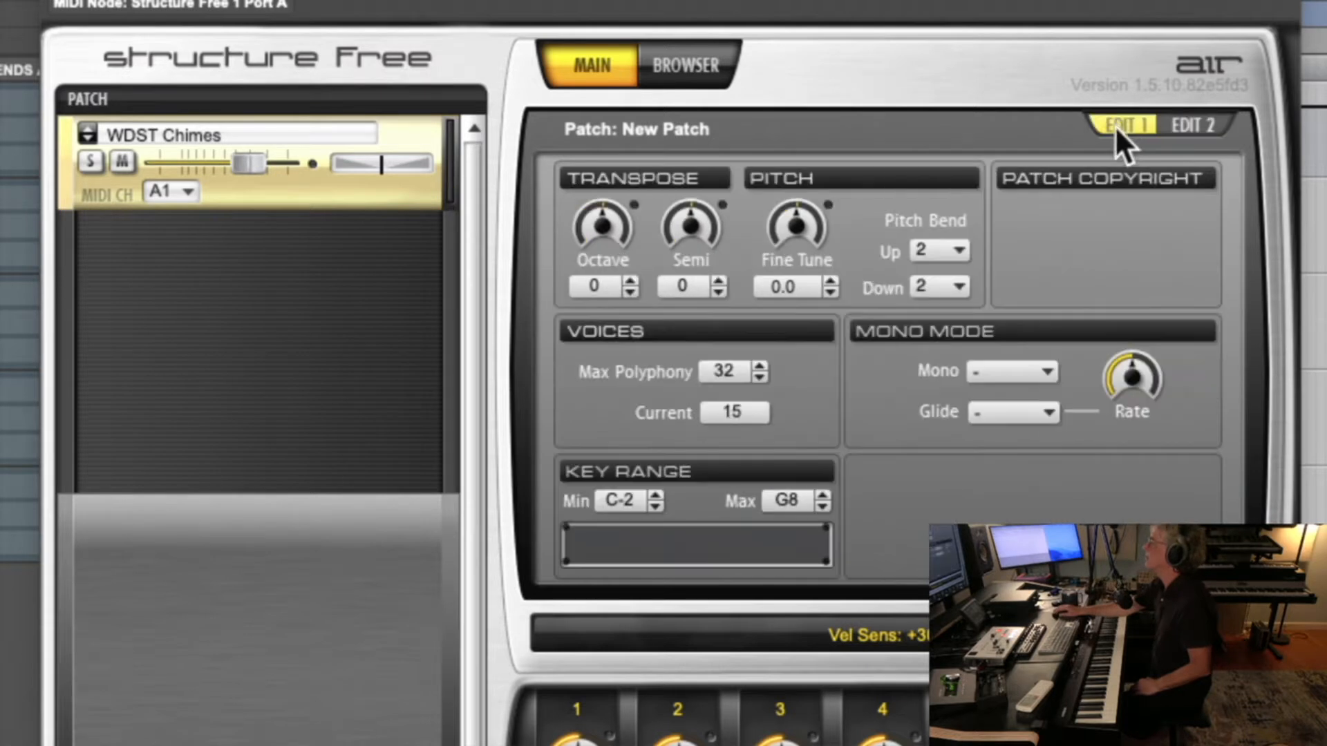
left_click(630, 281)
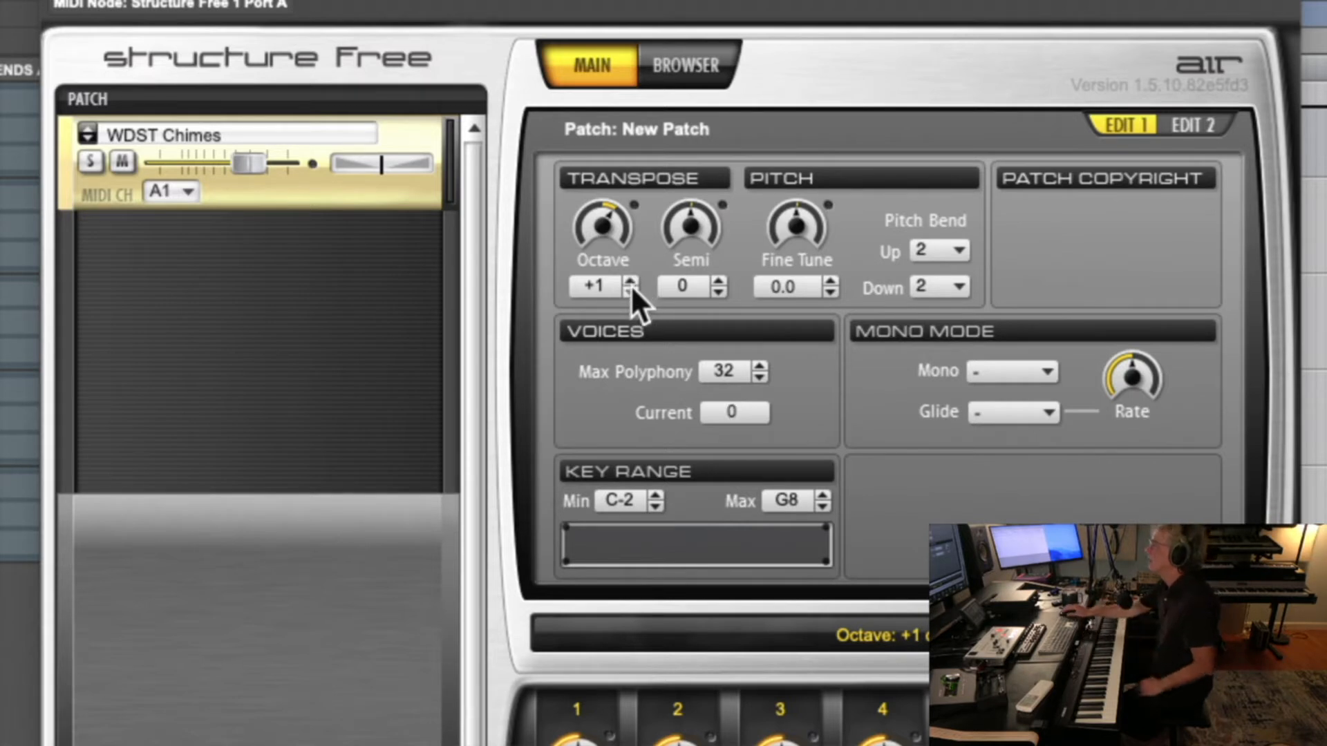
left_click(630, 291)
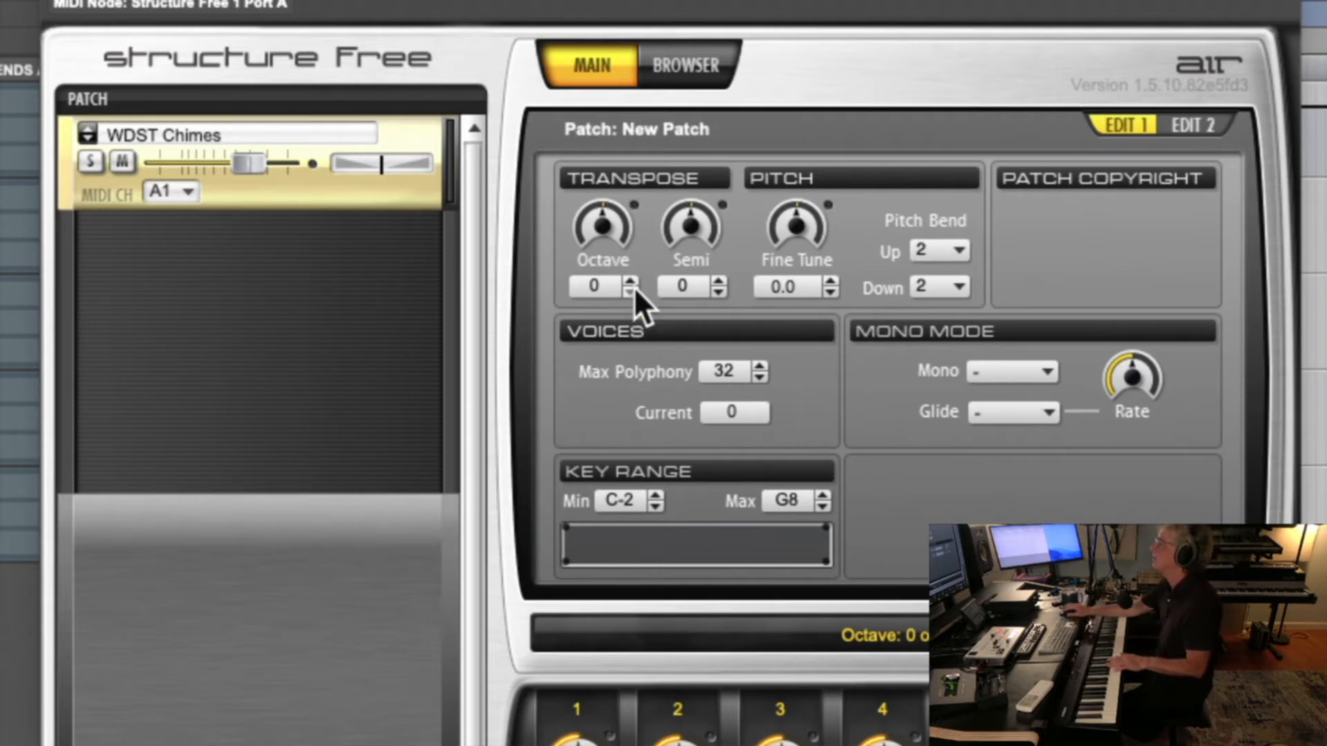
left_click(632, 293)
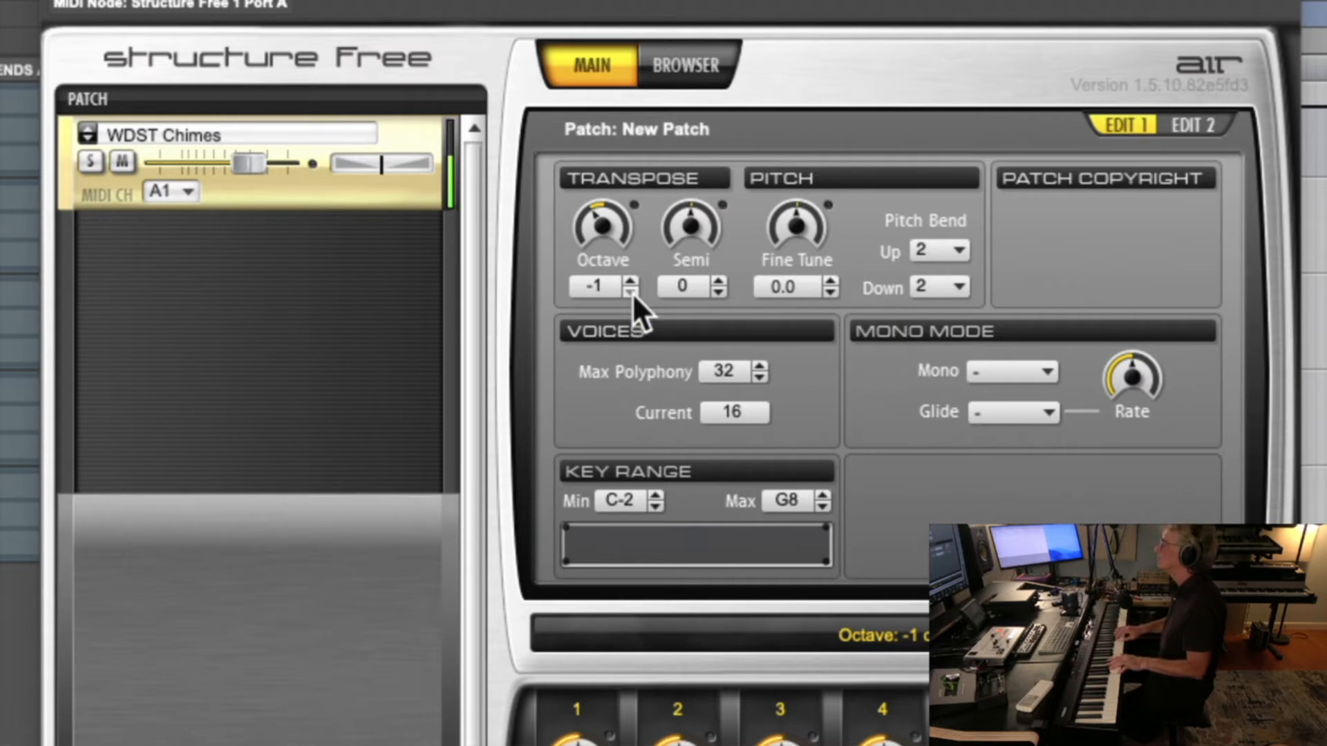
Try a Pitch Bend Up range of 13 and return it to 2
scroll(933, 250, "up", 11)
left_click(935, 249)
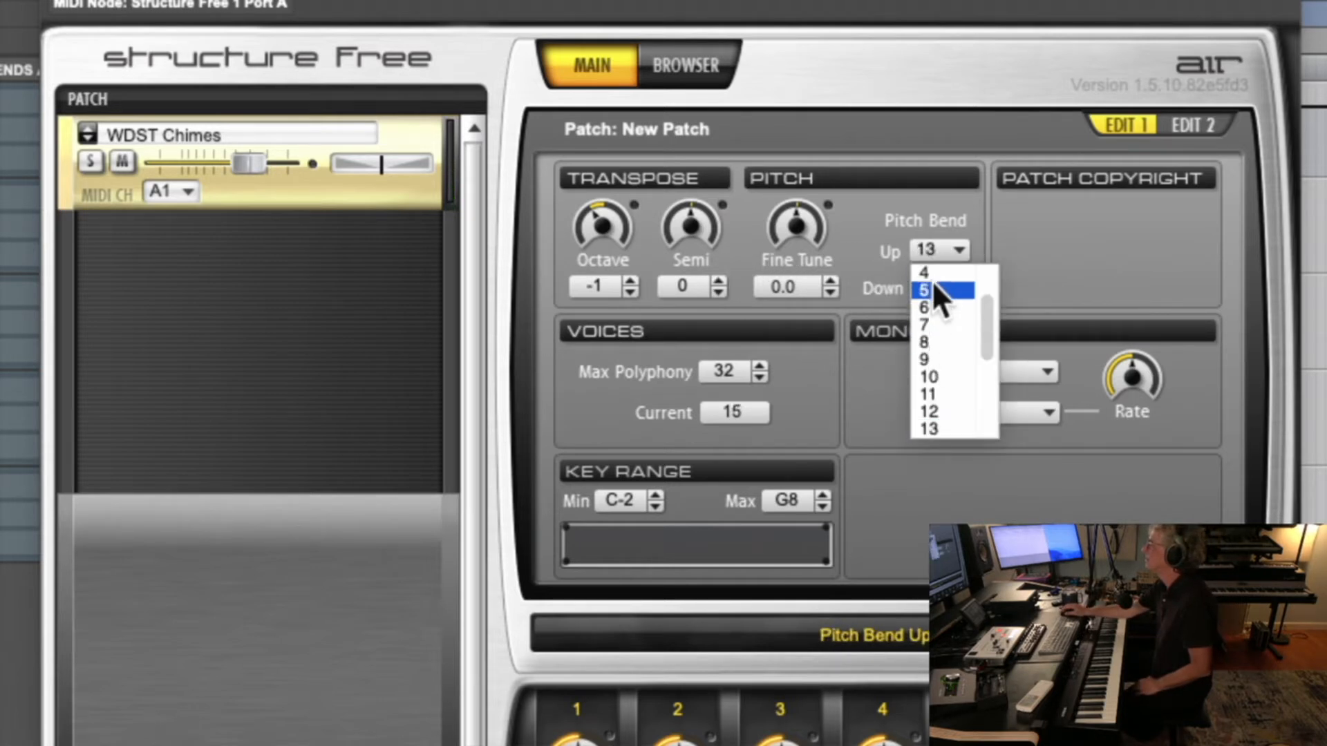
scroll(933, 281, "up", 4)
left_click(930, 300)
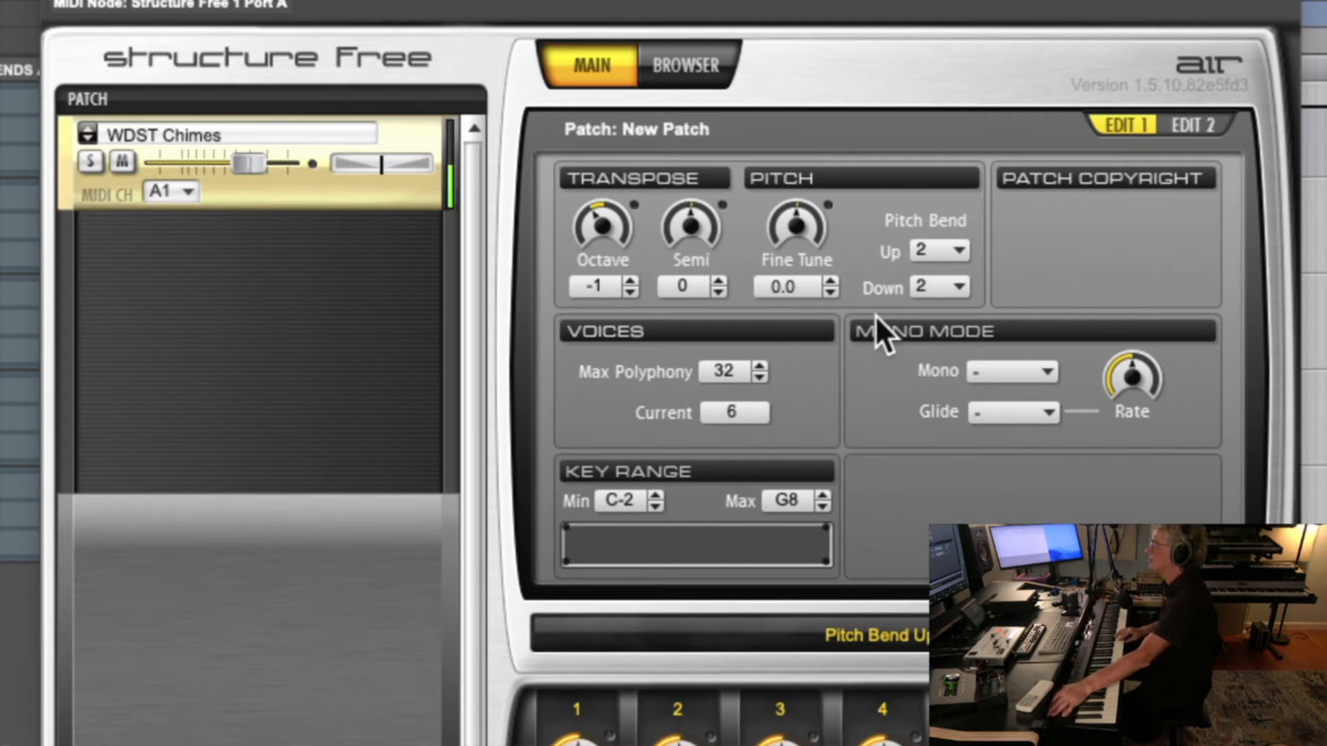
Set the patch's pitch bend range to 3 up and 12 down
left_click(941, 243)
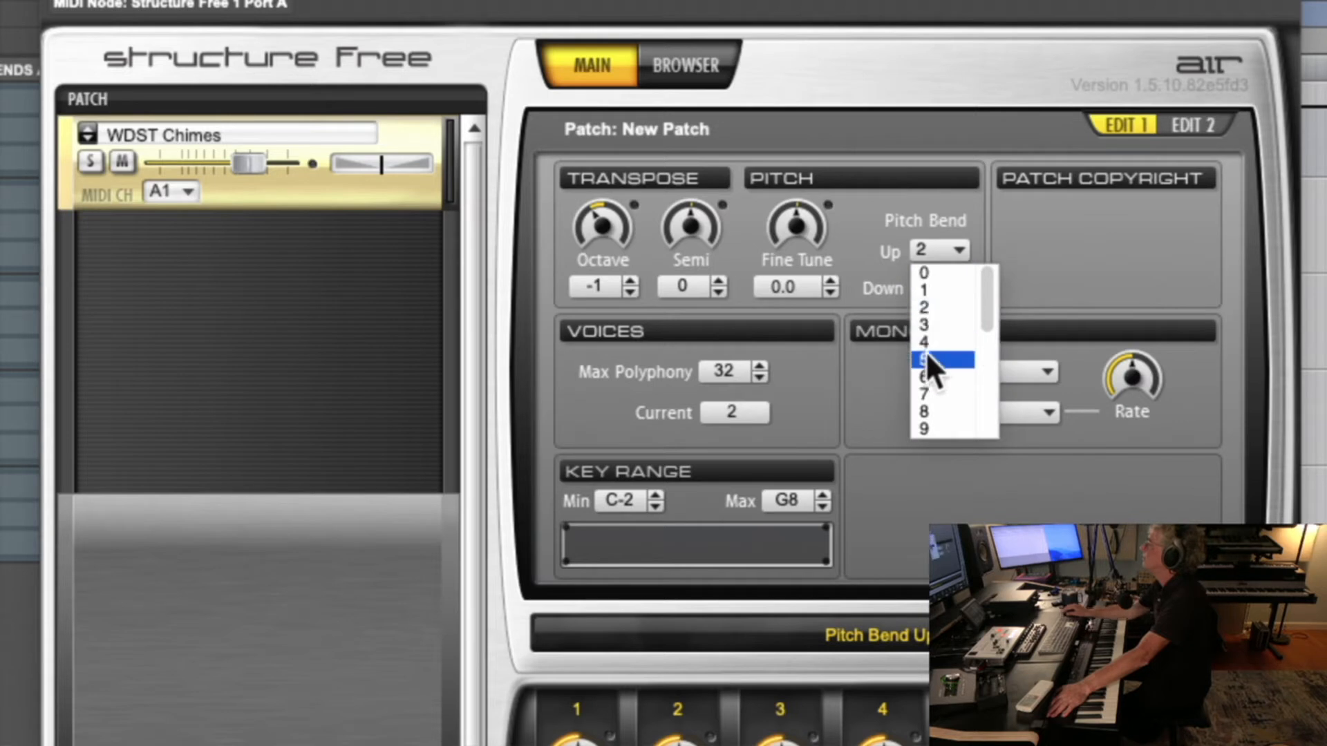
mouse_move(988, 305)
left_mouse_down()
mouse_move(983, 343)
mouse_move(985, 320)
left_mouse_up()
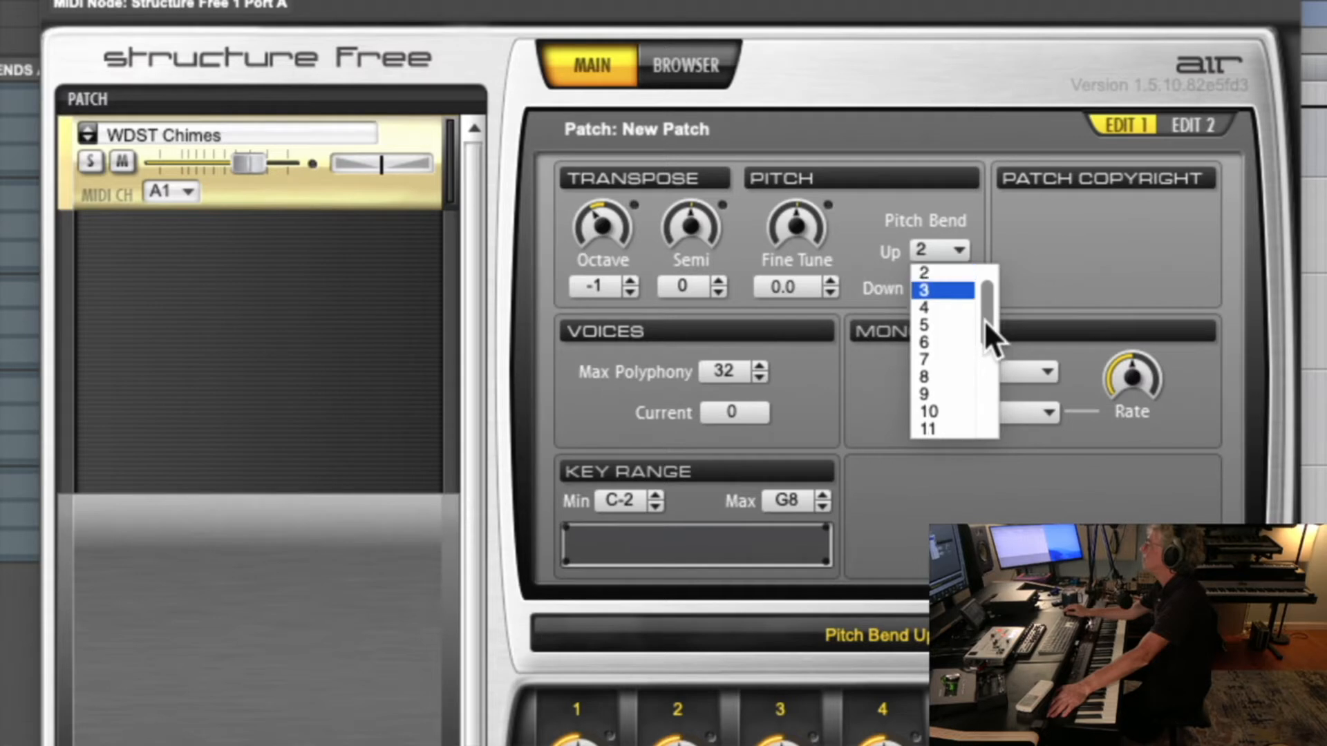
left_click(942, 292)
left_click(937, 287)
scroll(931, 442, "down", 1)
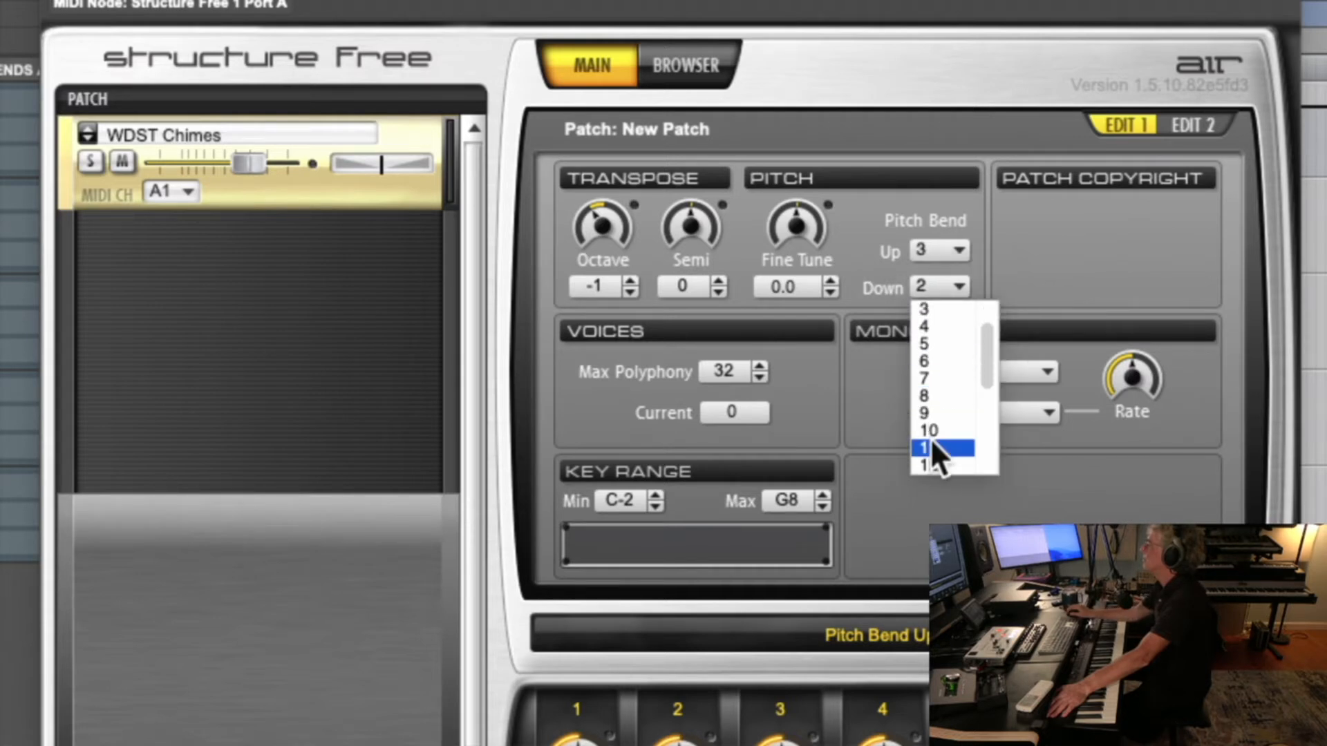
left_click(936, 463)
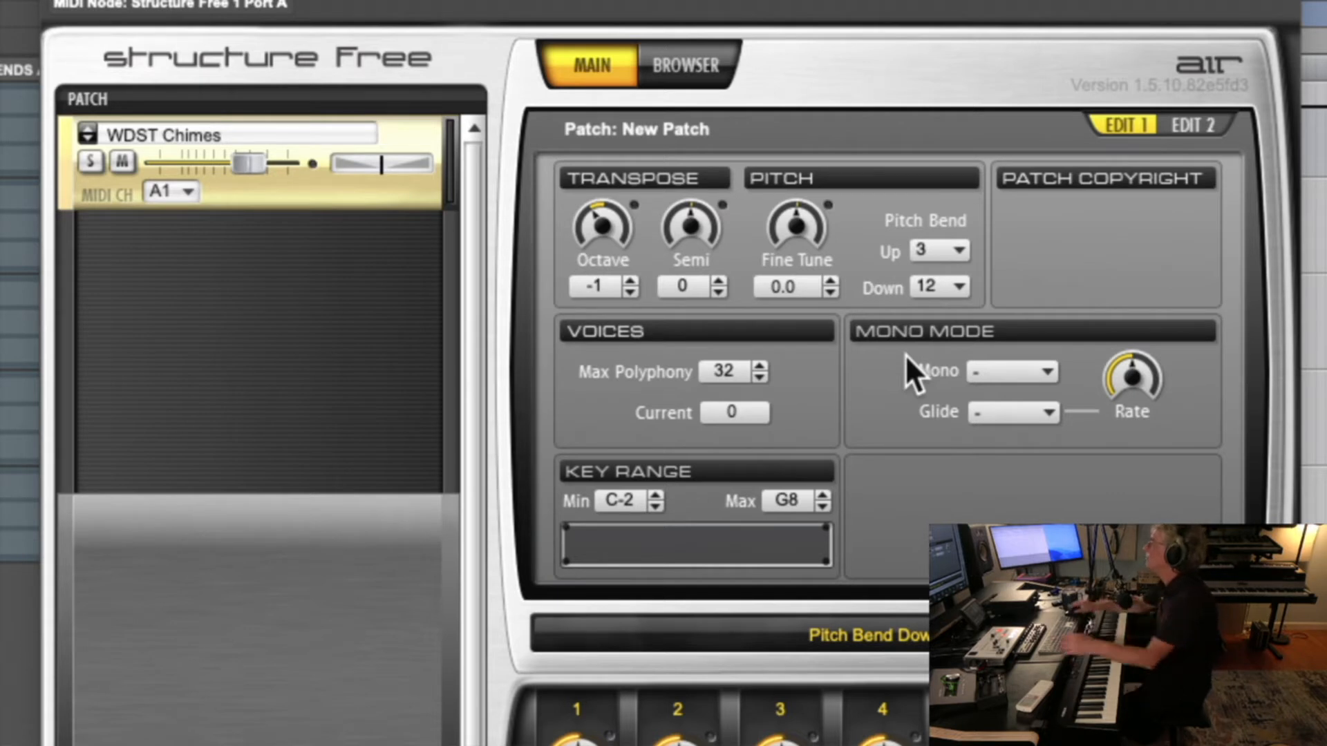
Set the Pitch Bend Down range back to 2
left_click(955, 286)
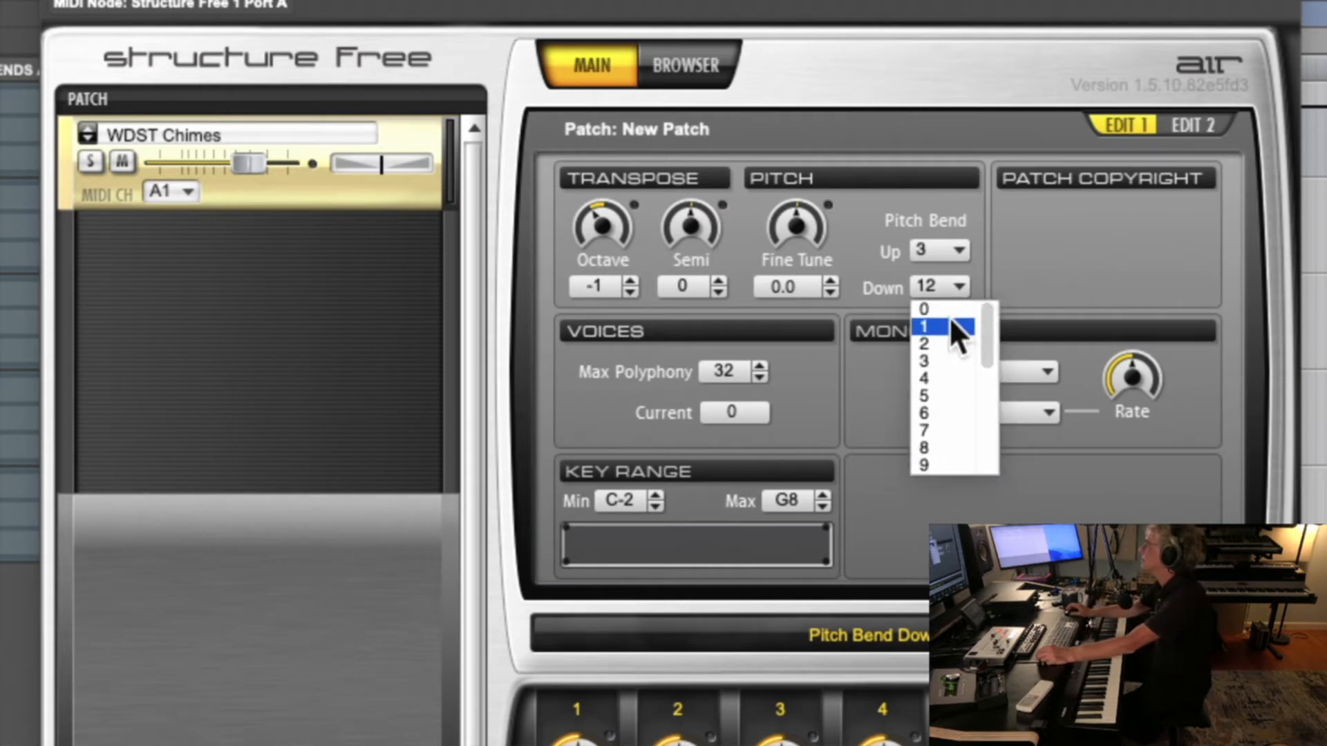
left_click(944, 341)
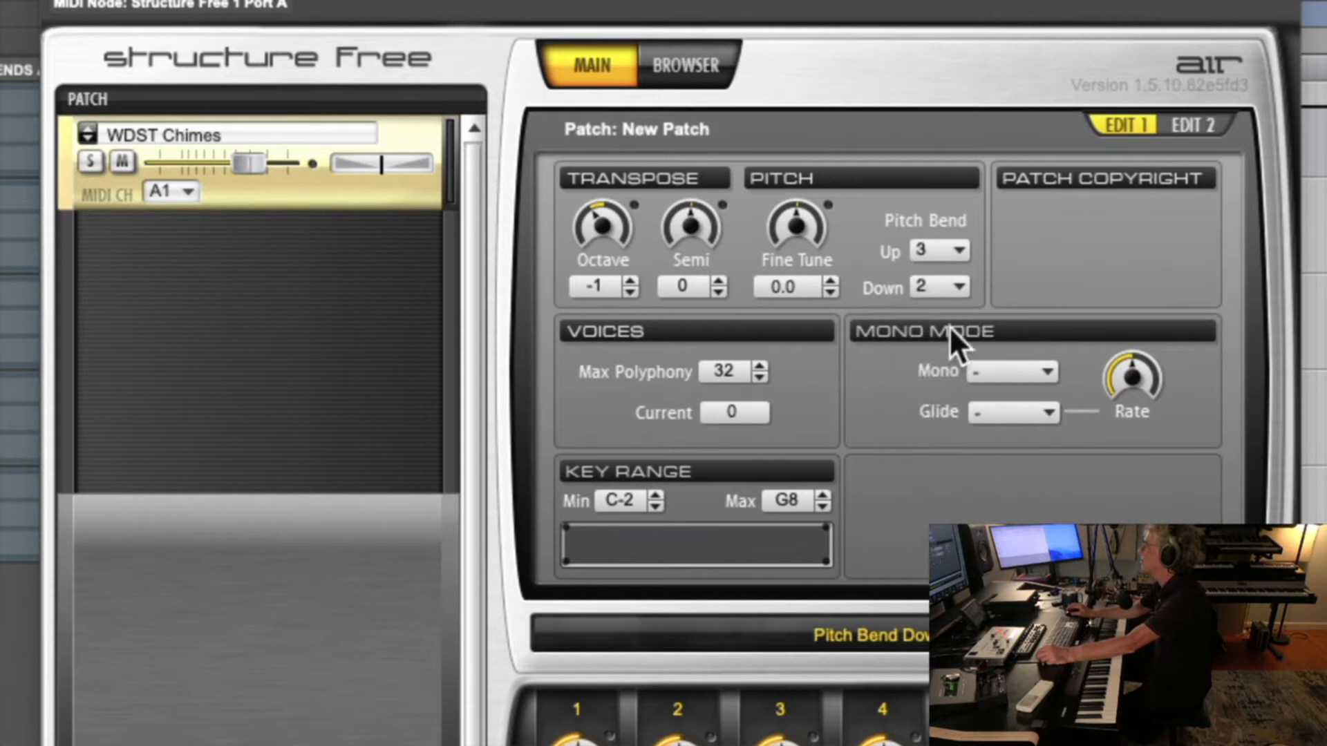
Set the patch's Pitch Bend Up range to 2 and show its filter and amplifier parameters
left_click(957, 253)
left_click(947, 273)
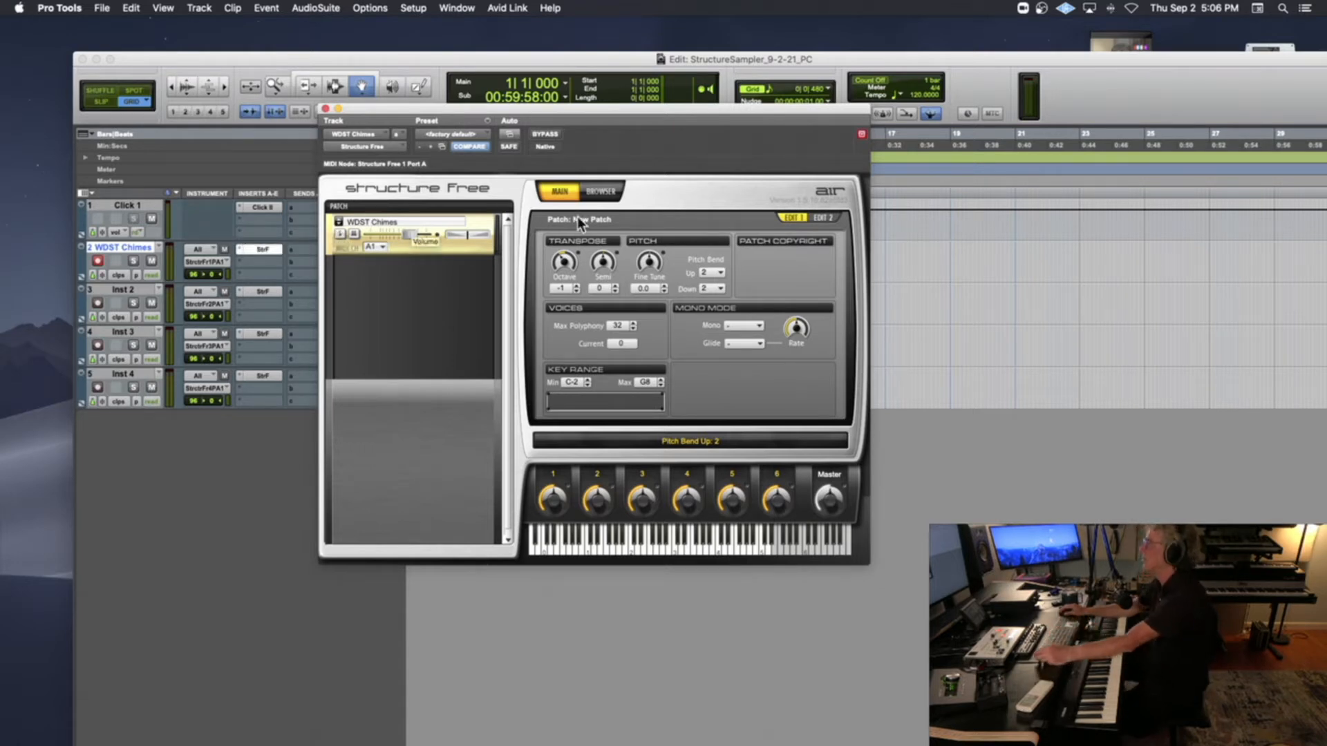
left_click(824, 218)
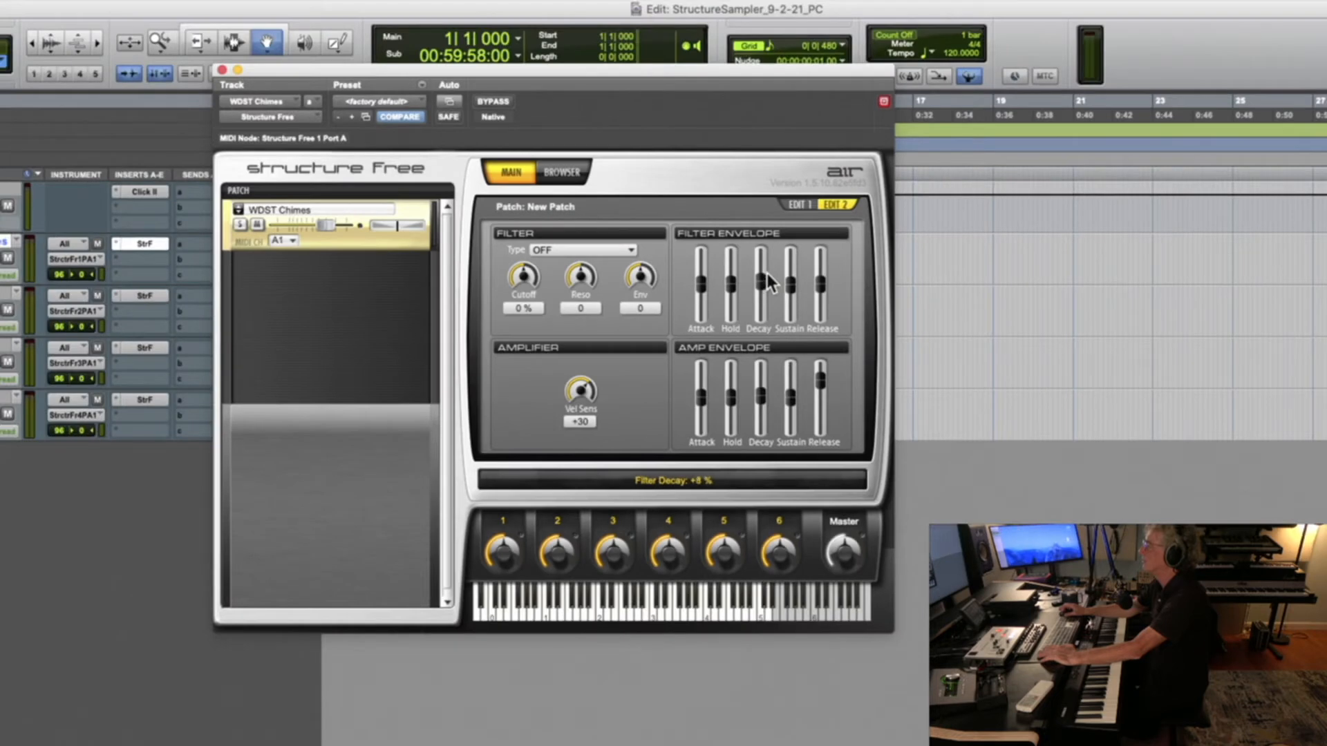
Insert a stereo EQ3 1-Band plug-in on the WDST Chimes track below Structure Free, keeping the track inserts uncovered
left_click_drag(379, 89, 621, 92)
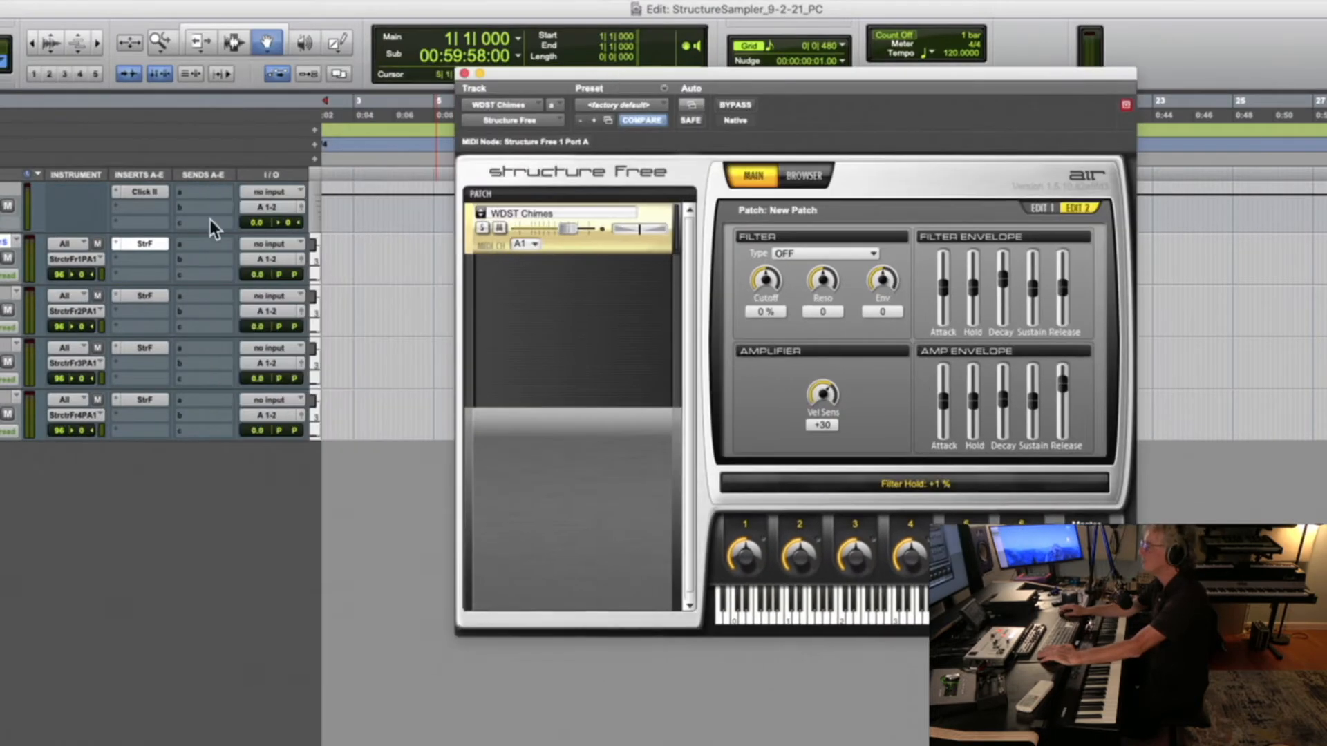
left_click(130, 258)
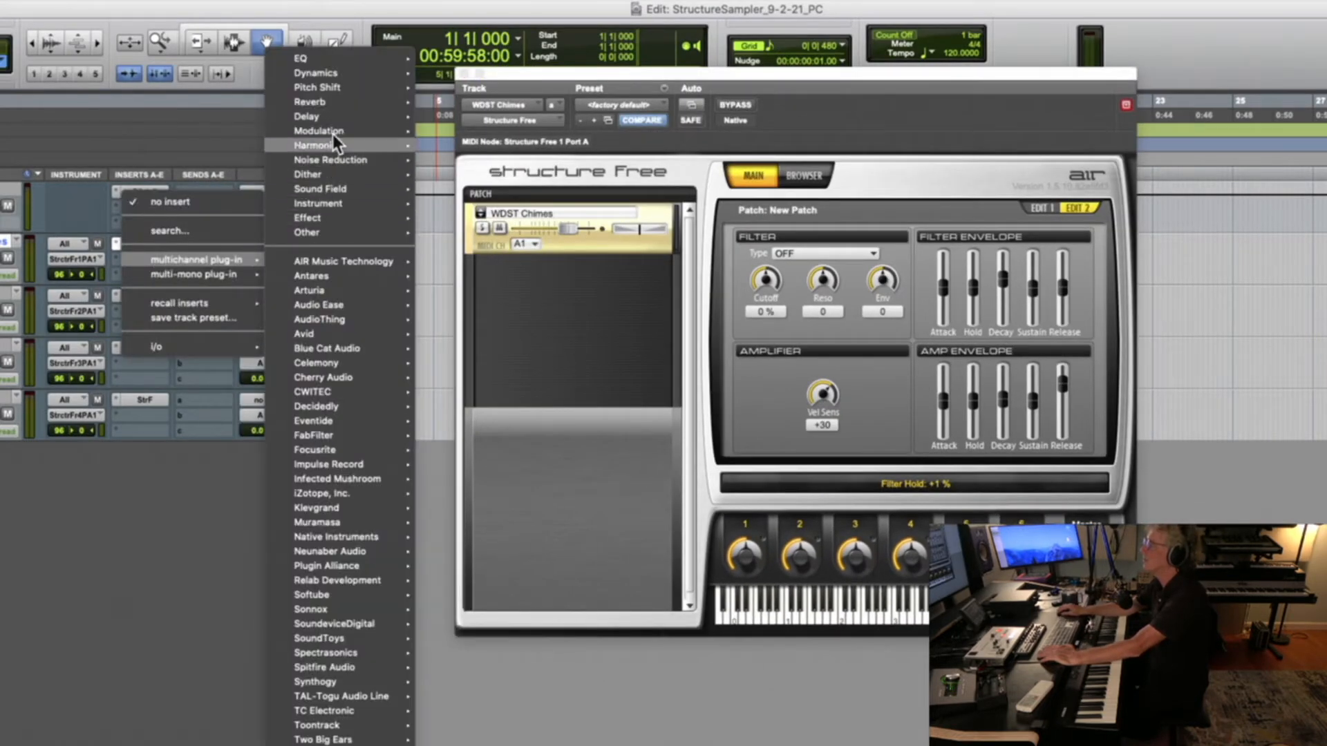
mouse_move(332, 62)
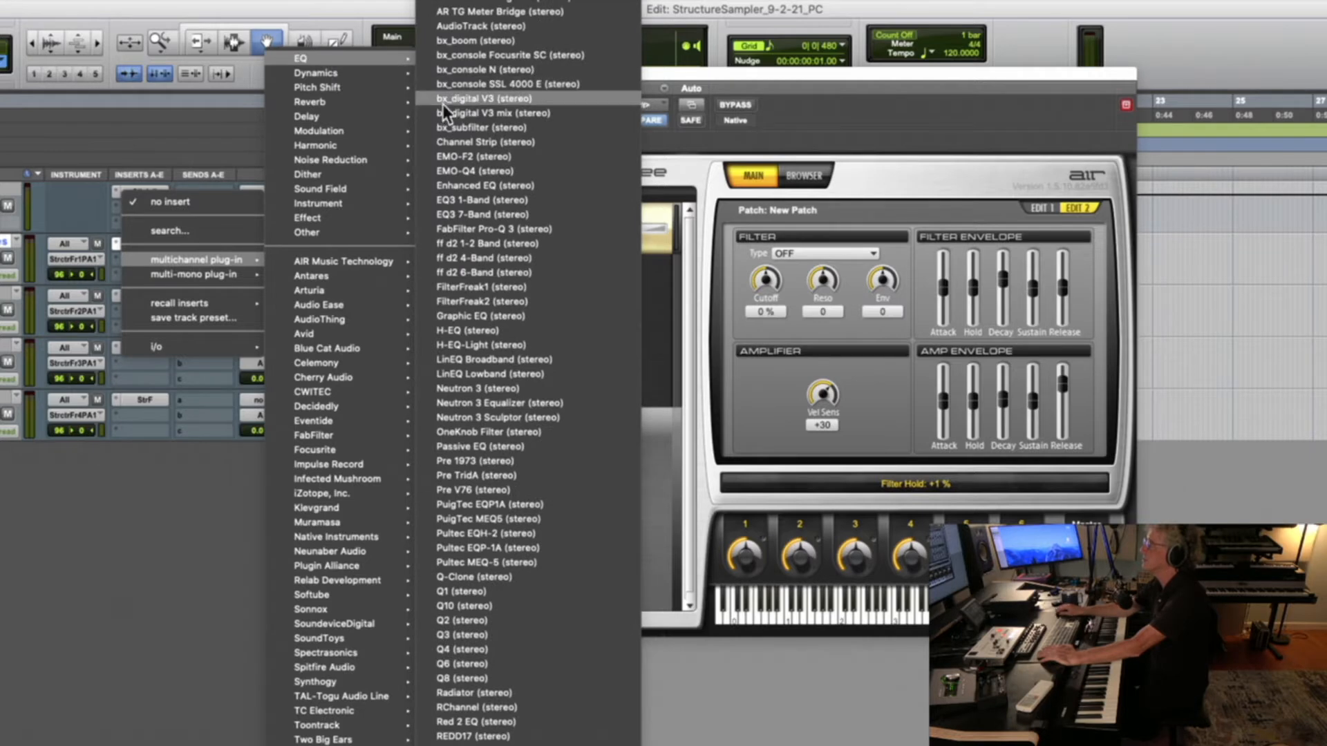
left_click(499, 204)
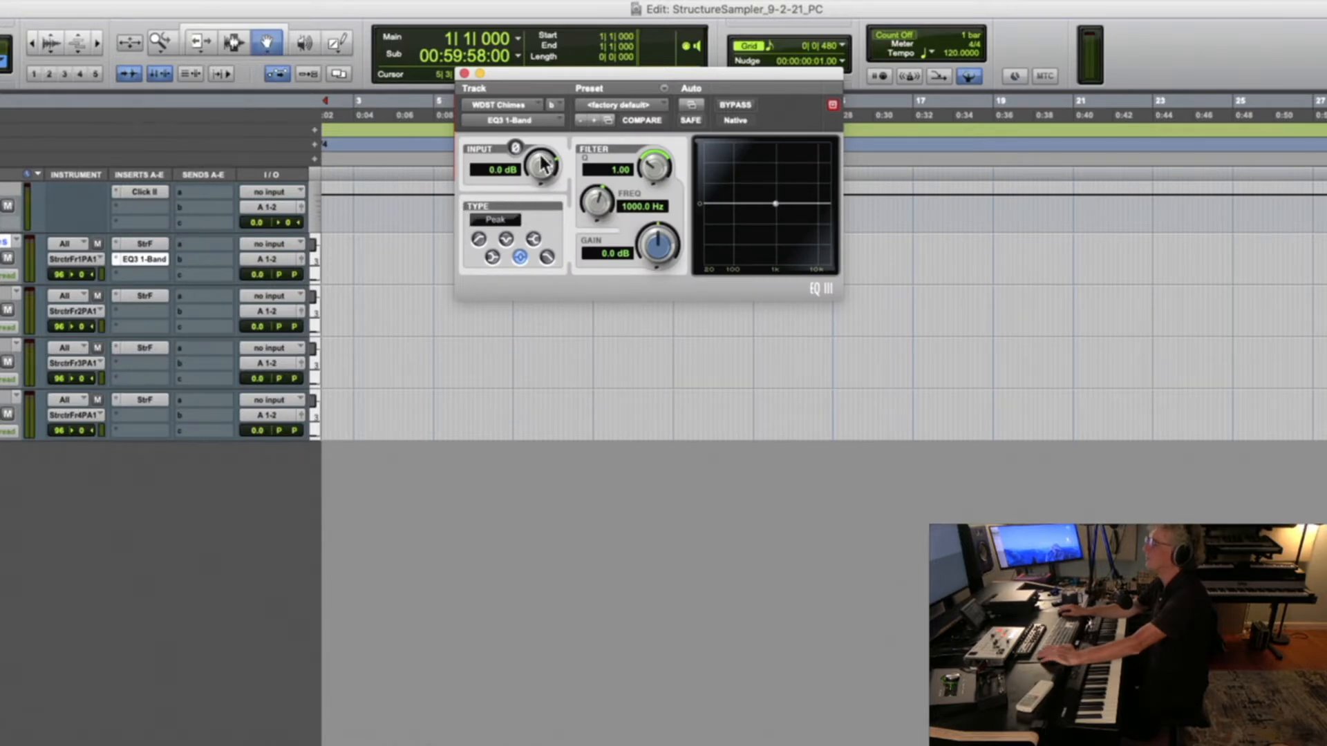
Set the one-band EQ to a high-pass filter with its frequency lowered to about 121.6 Hz
left_click_drag(563, 70, 589, 204)
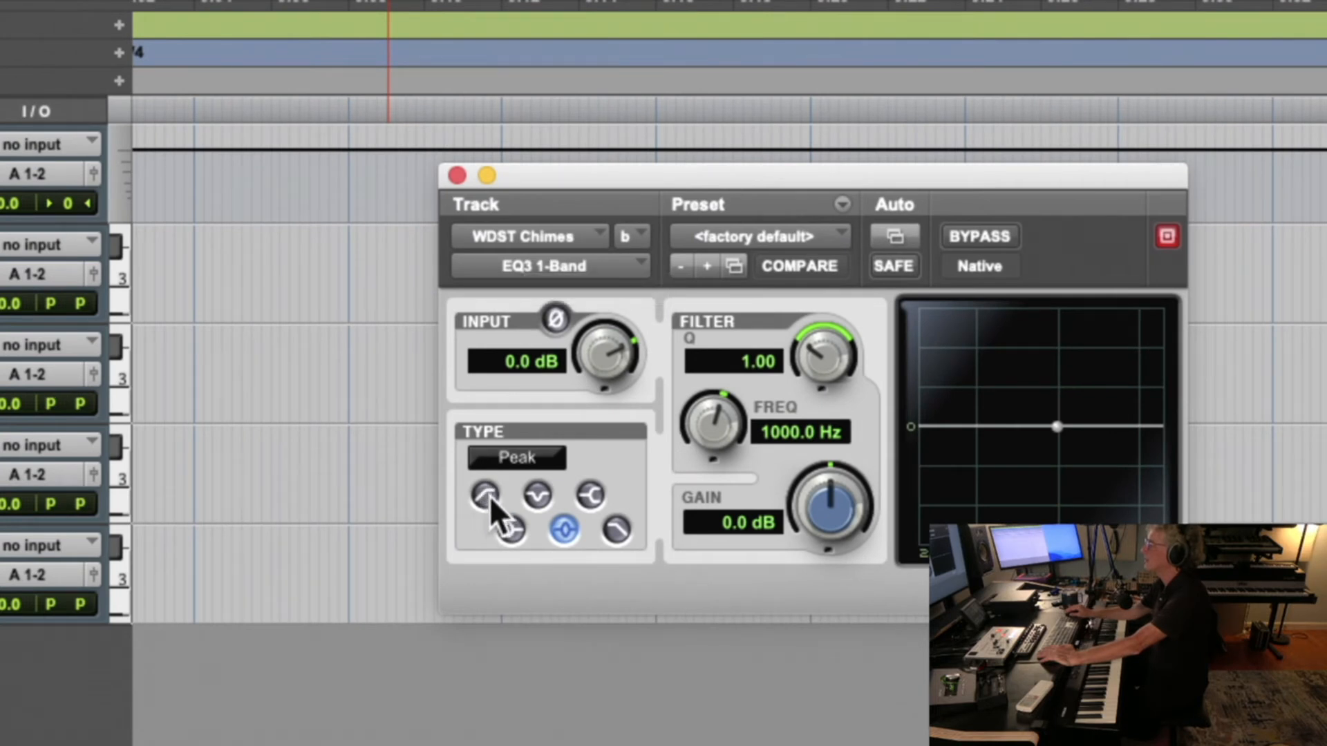
left_click(490, 496)
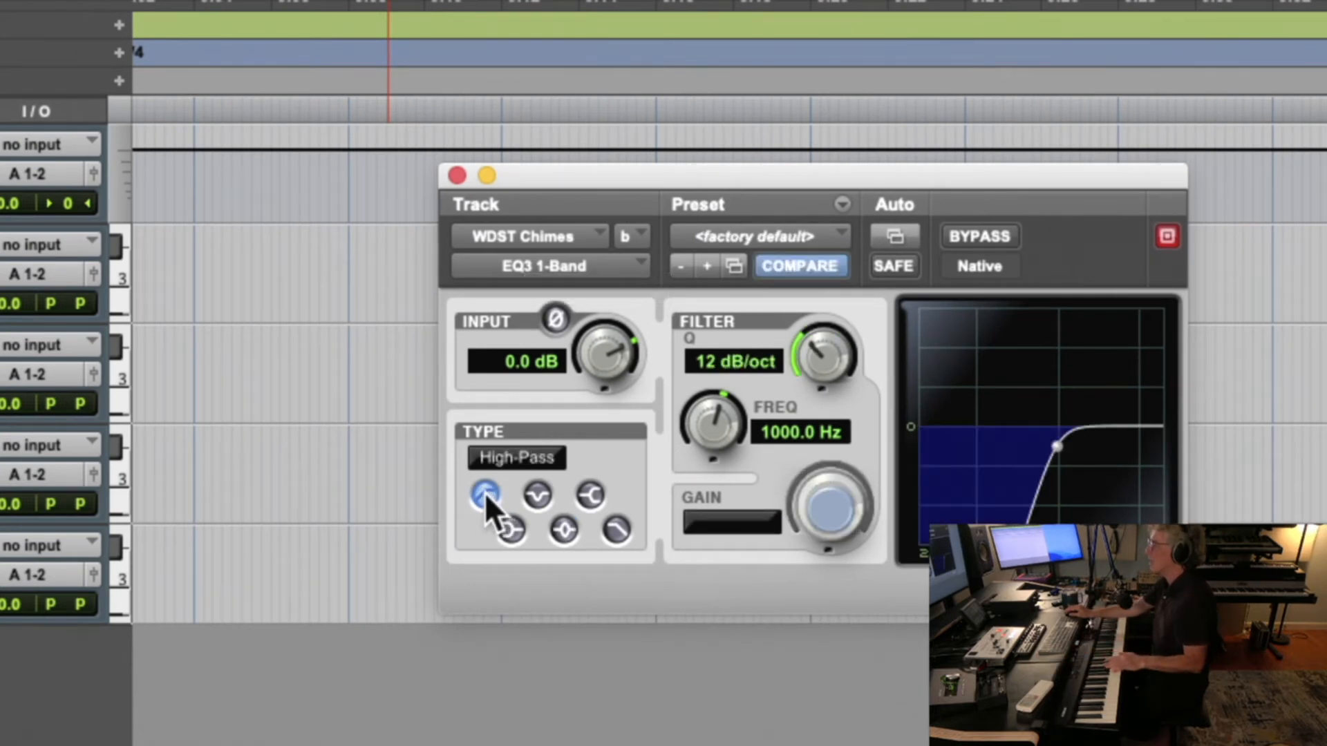
left_click_drag(703, 412, 705, 447)
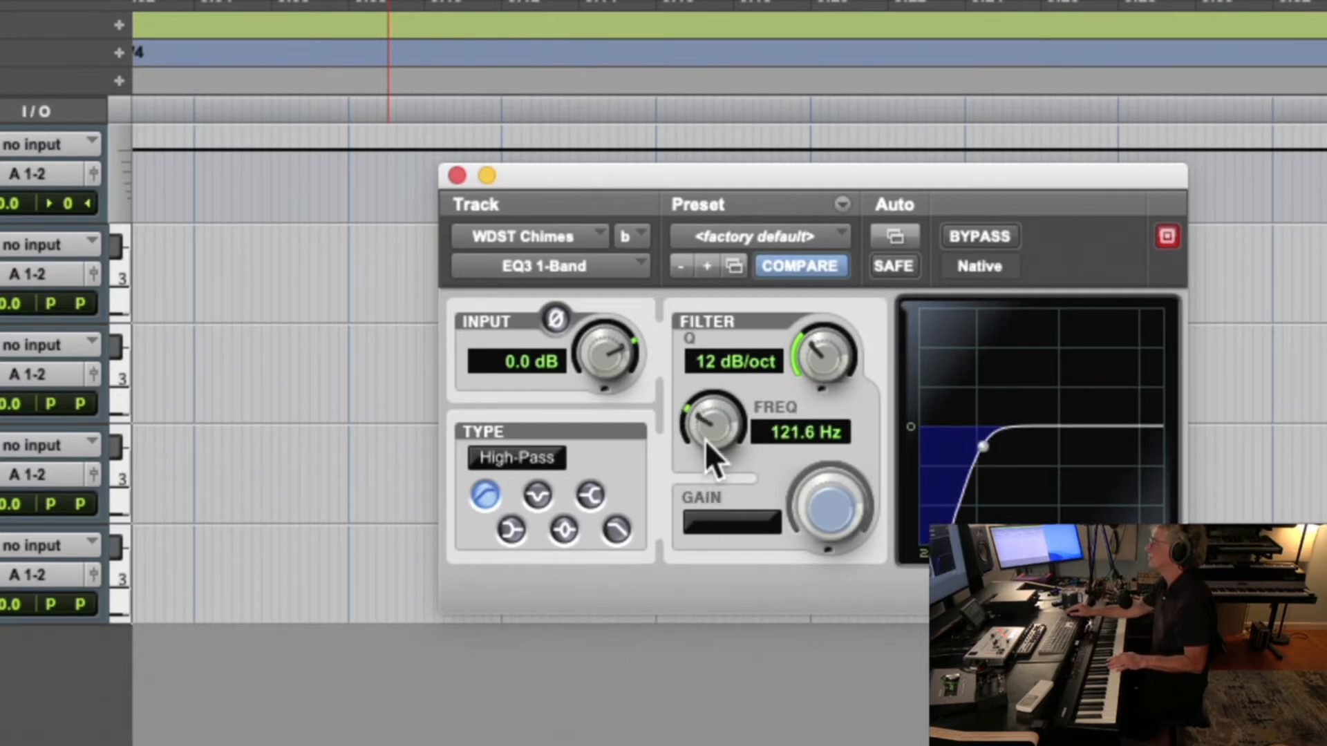
Change the EQ to a low-pass filter at about 1.51 kHz, trying a 6 dB/oct slope and ending on 24 dB/oct
left_click(612, 528)
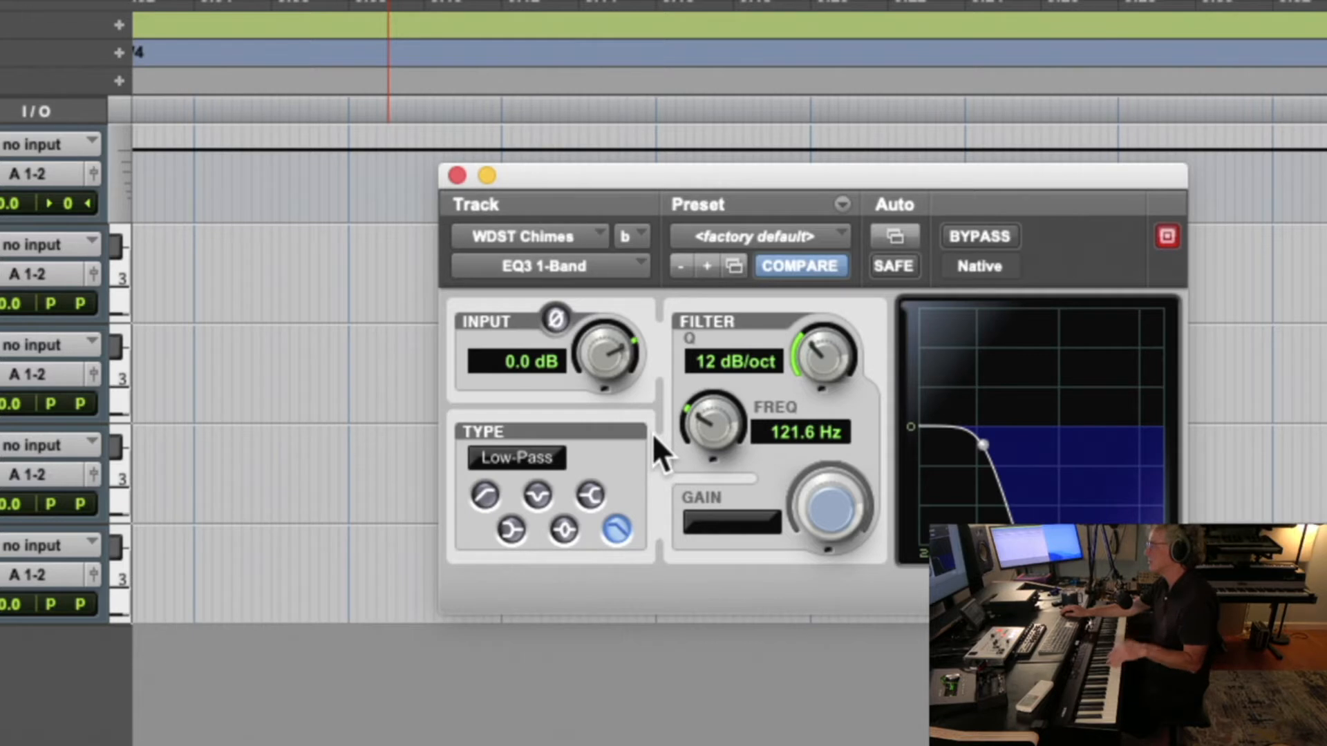
left_click_drag(697, 419, 736, 265)
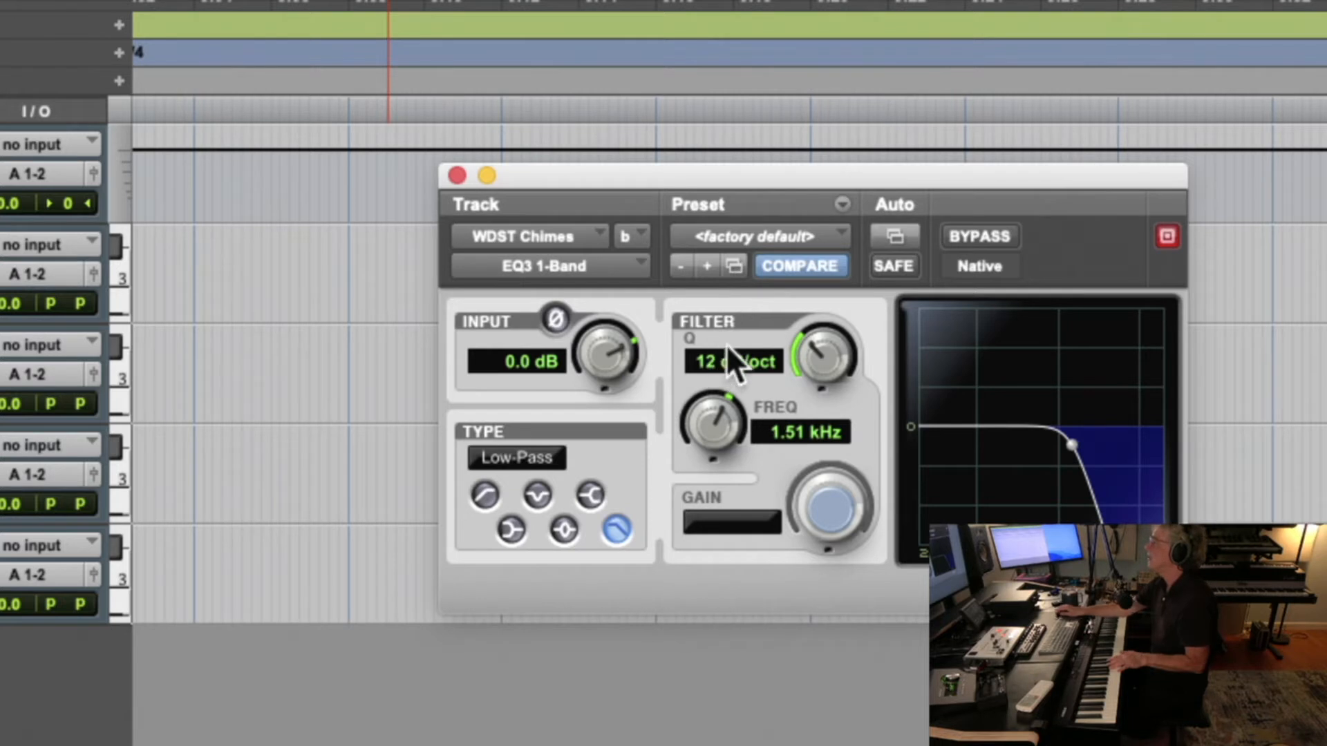
left_click_drag(807, 346, 784, 467)
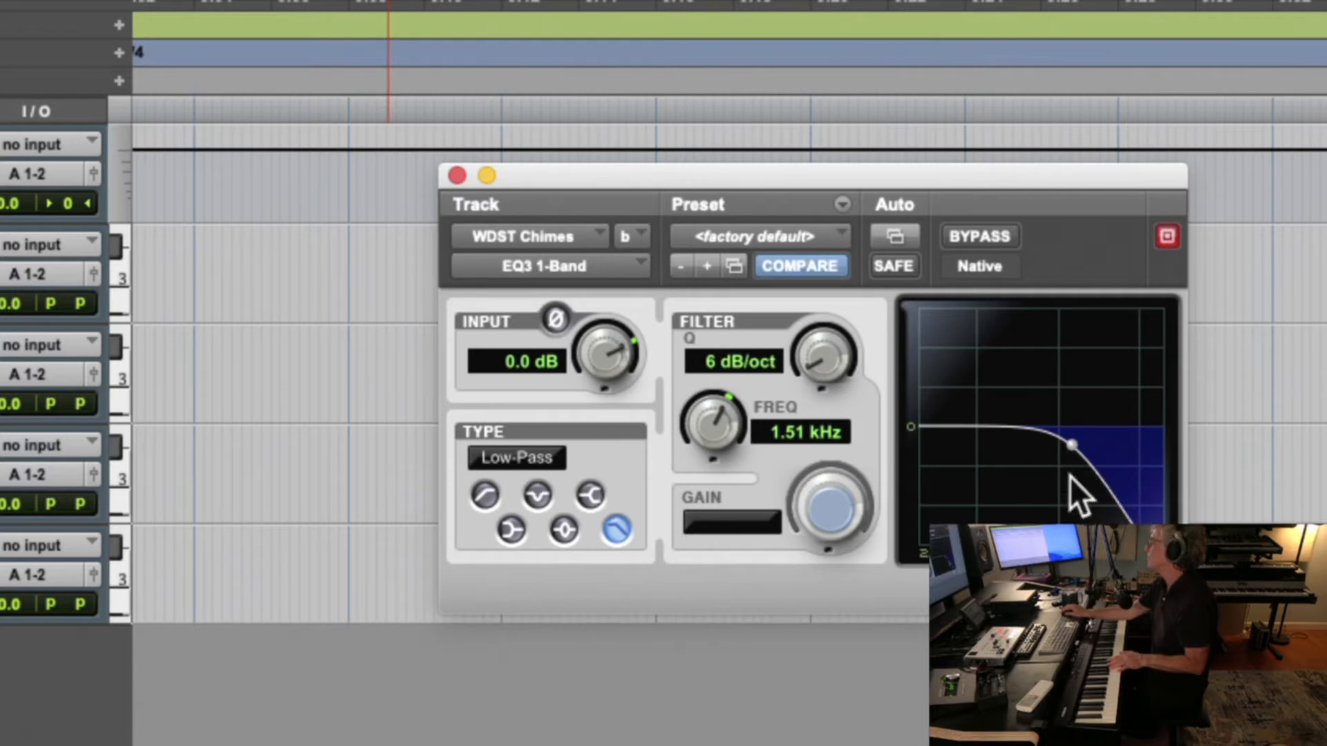
left_click_drag(823, 349, 910, 172)
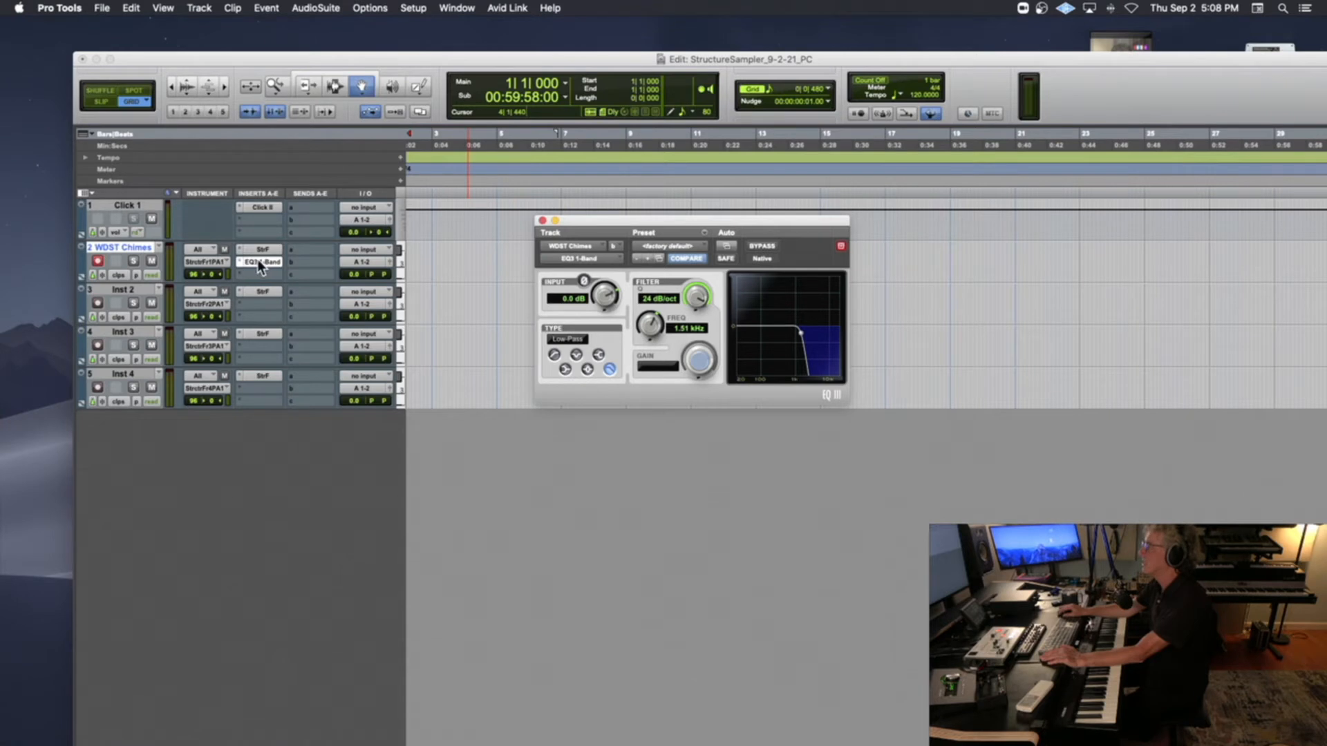
Remove the EQ3 1-Band from the WDST Chimes track and reopen its Structure Free instrument
left_click(239, 261)
left_click(276, 215)
left_click(263, 250)
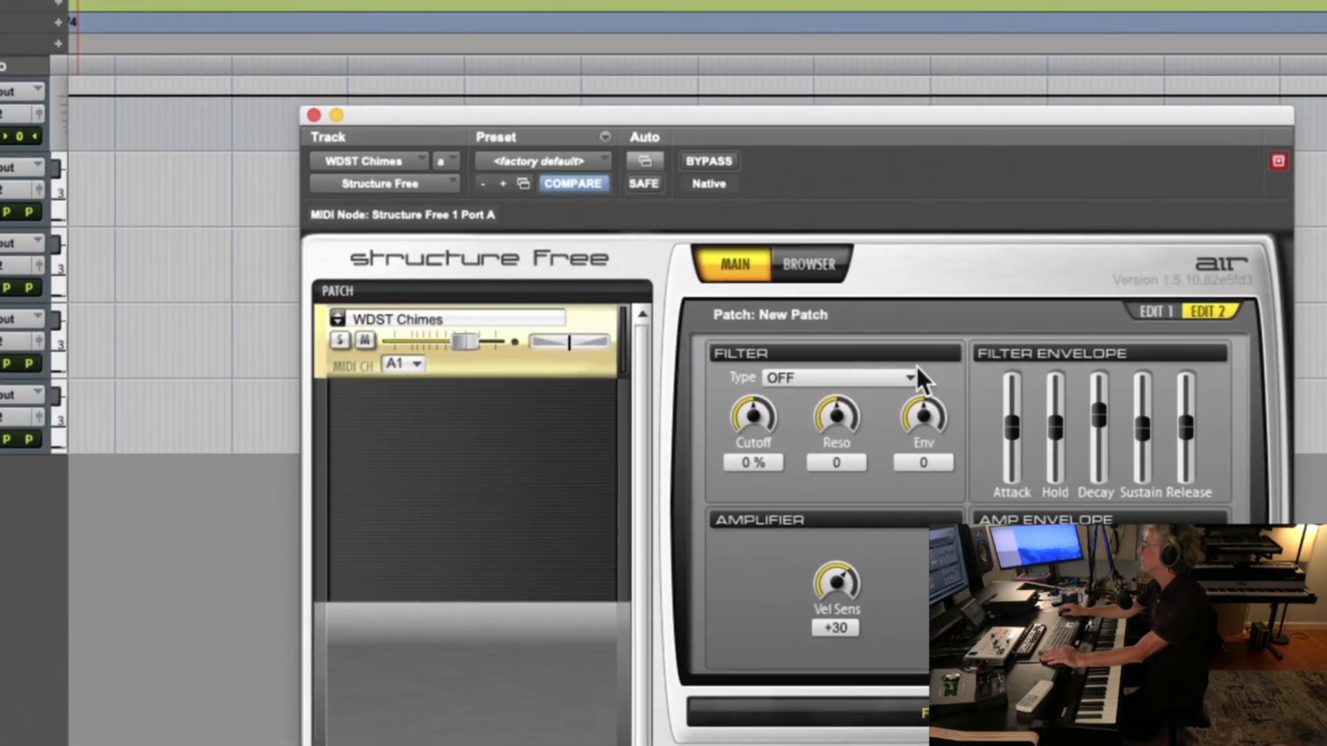
Look through the available filter types for the patch and choose LP12
left_click(820, 377)
mouse_move(911, 421)
left_mouse_down()
mouse_move(903, 534)
mouse_move(906, 414)
left_mouse_up()
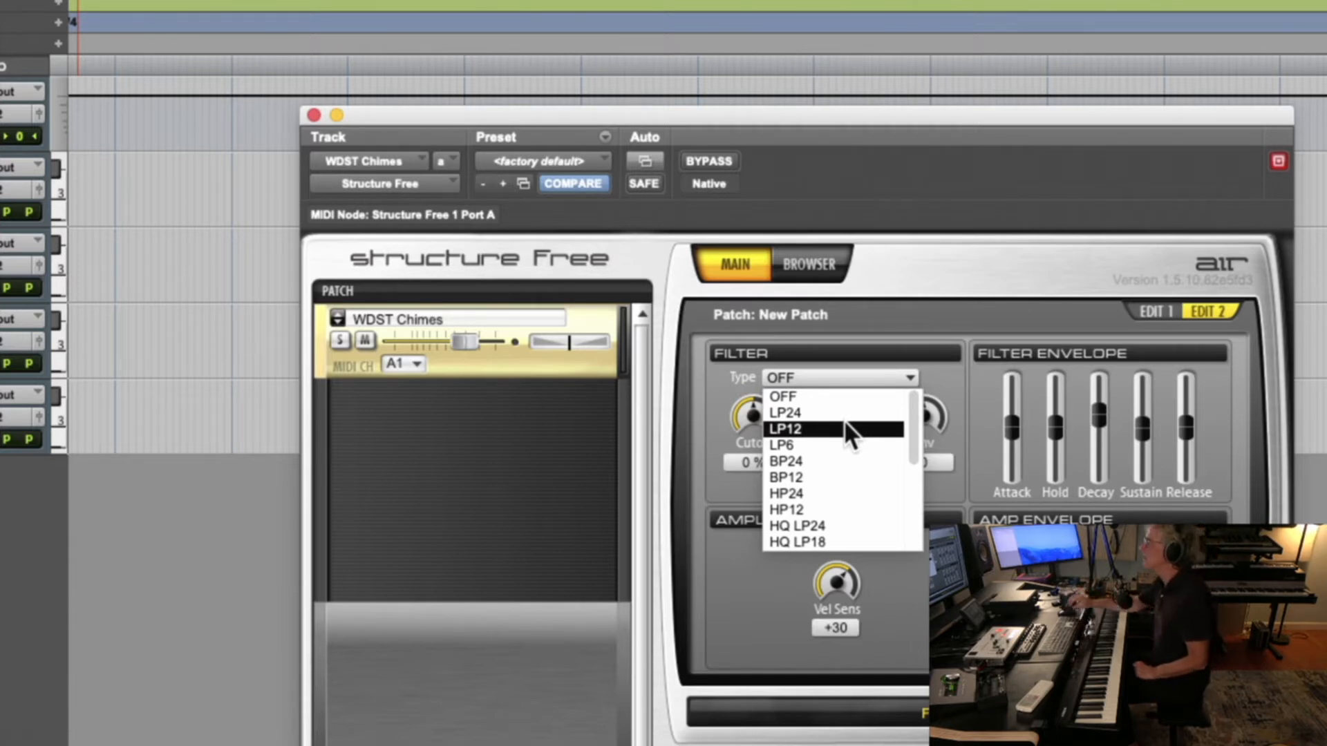
scroll(845, 423, "down", 2)
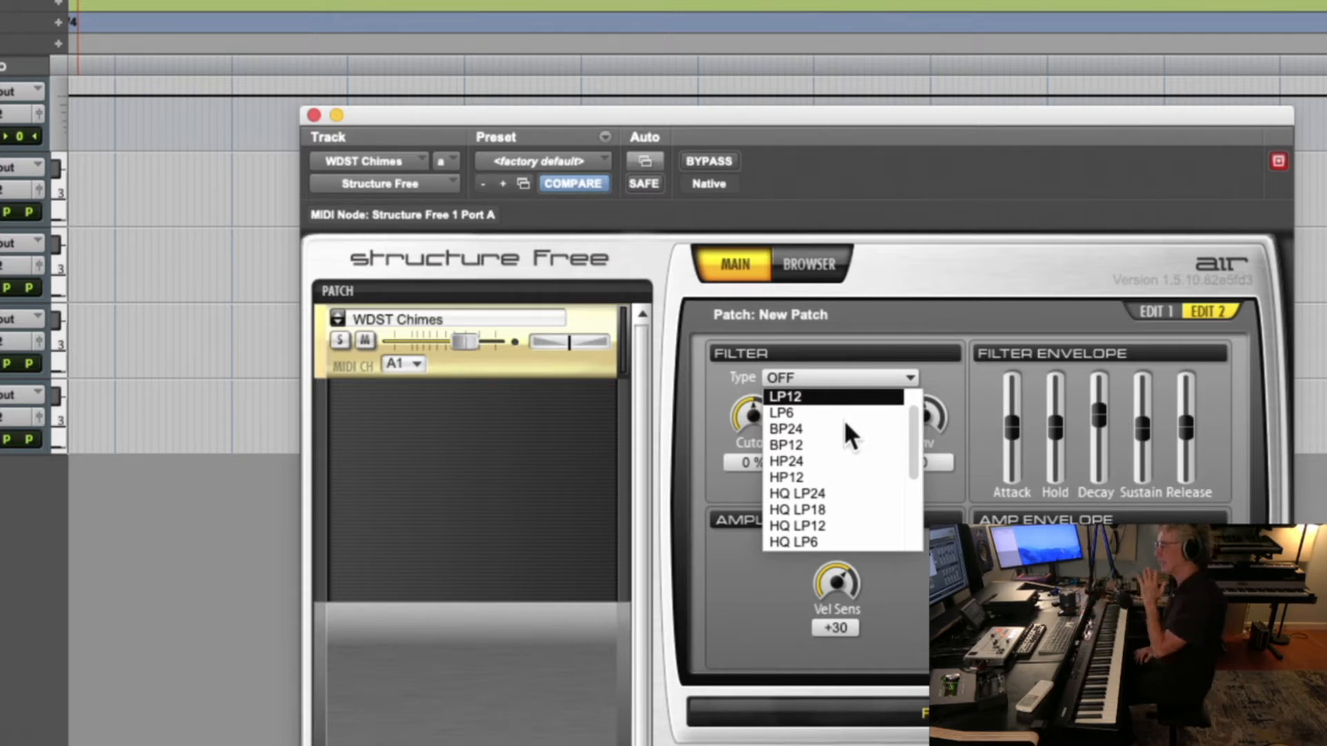
scroll(844, 421, "down", 1)
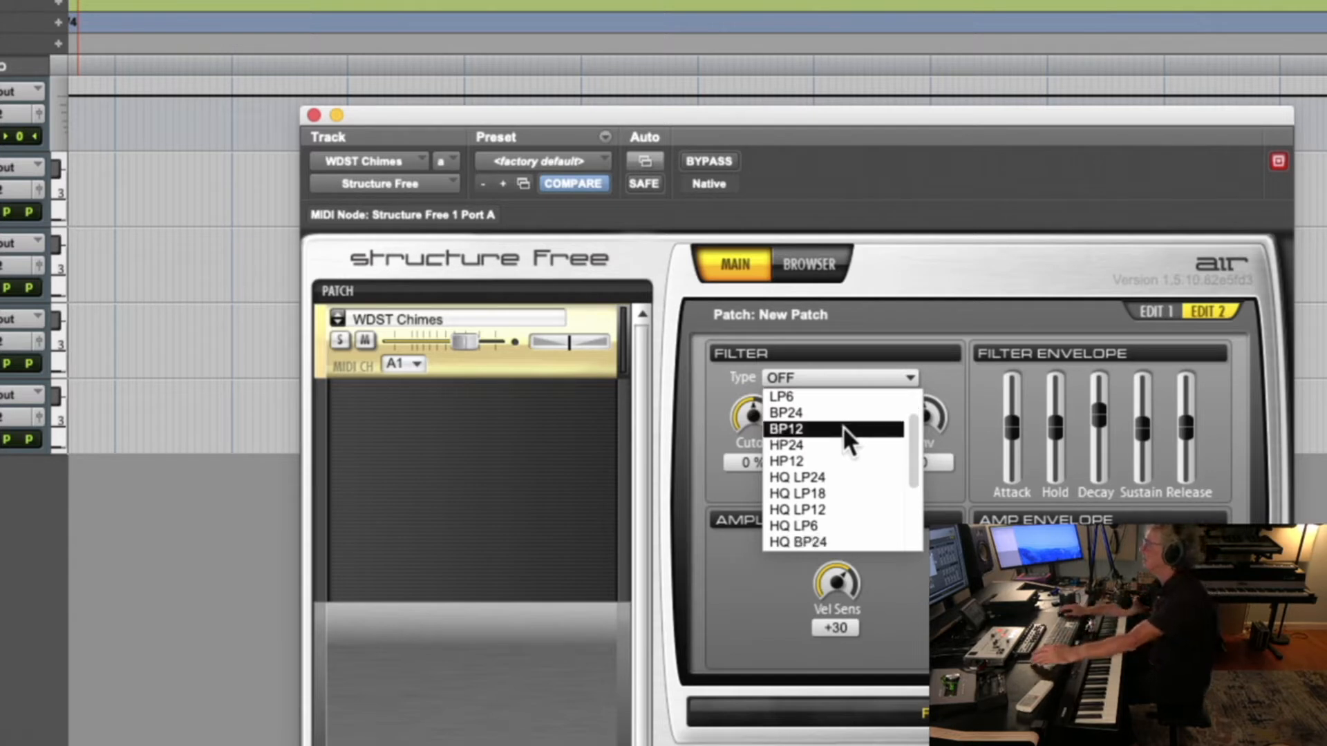
scroll(810, 517, "down", 5)
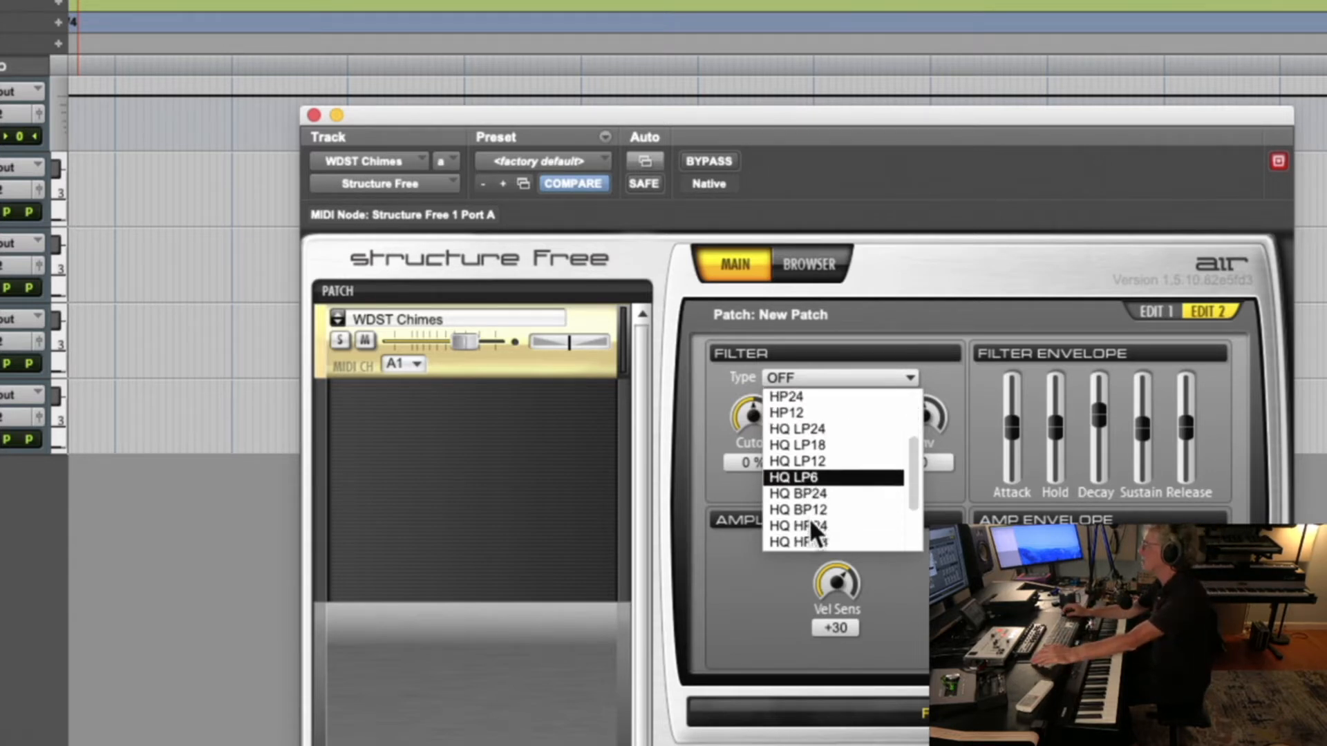
scroll(801, 514, "down", 3)
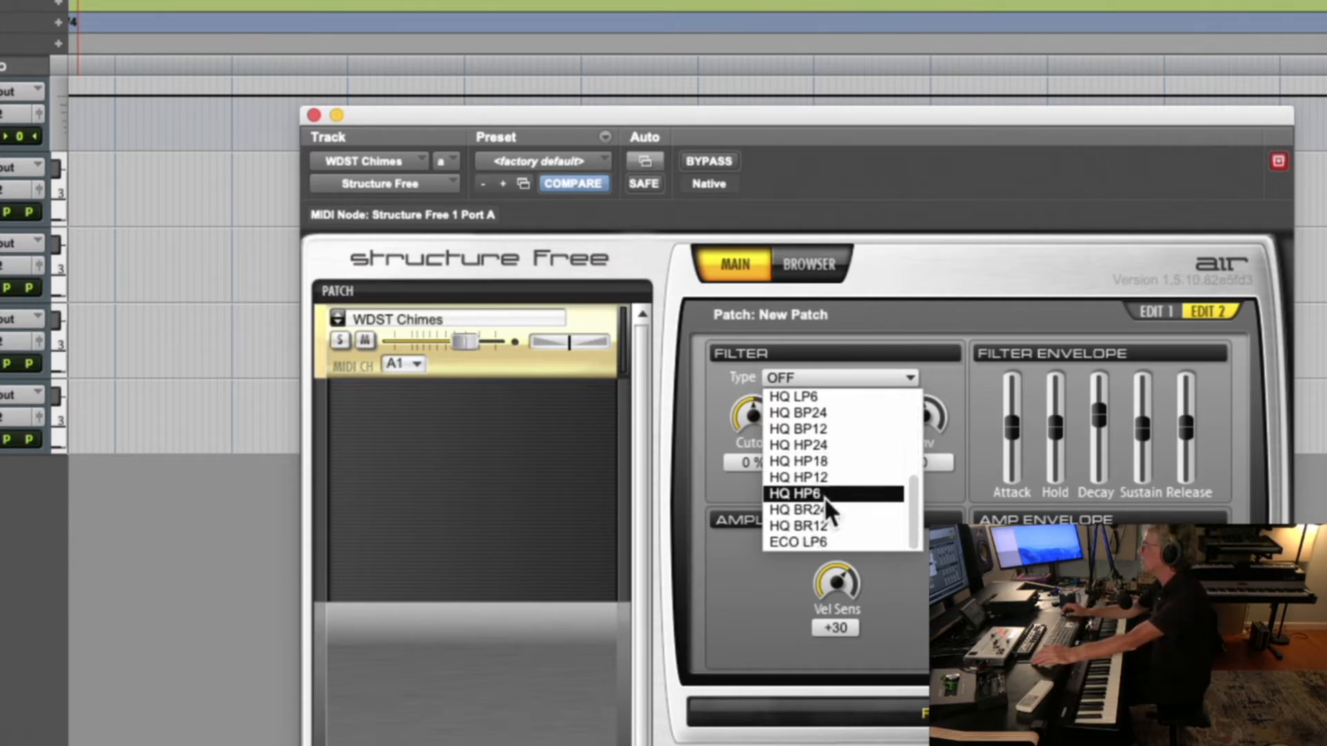
scroll(834, 474, "up", 10)
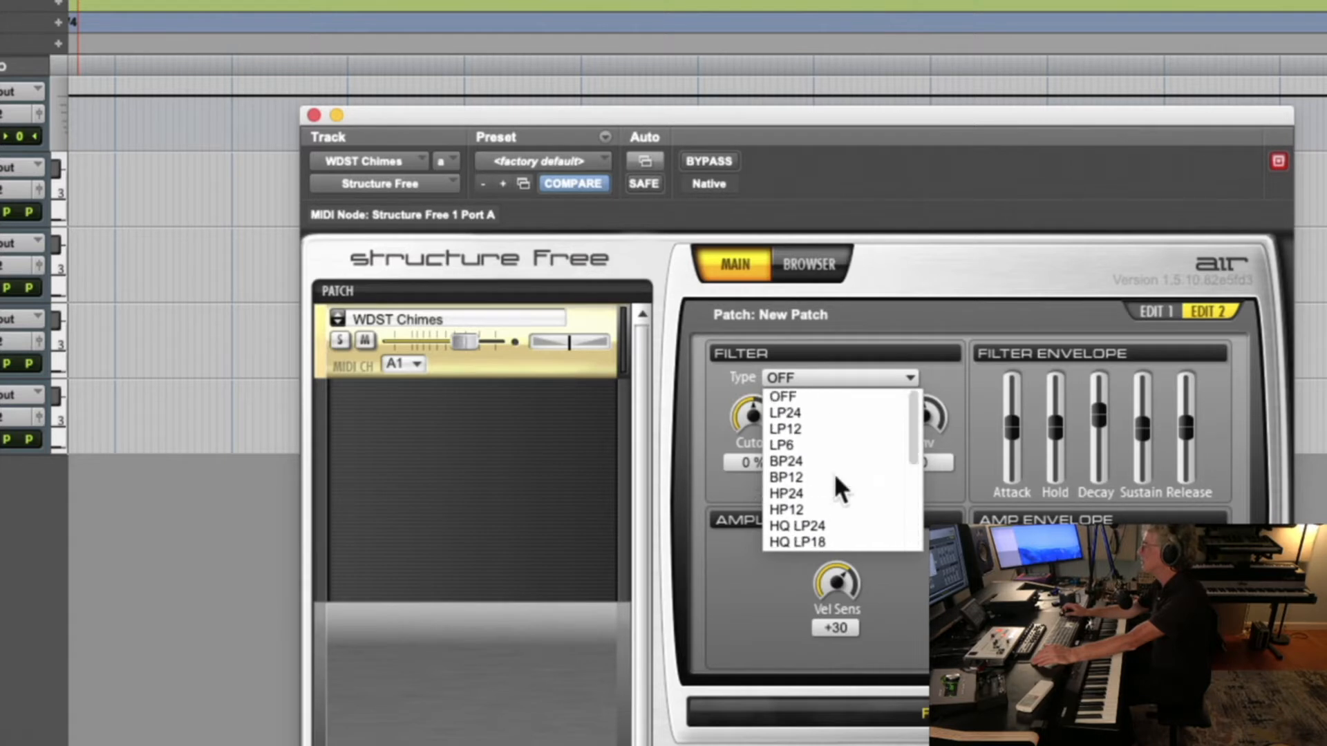
left_click(815, 429)
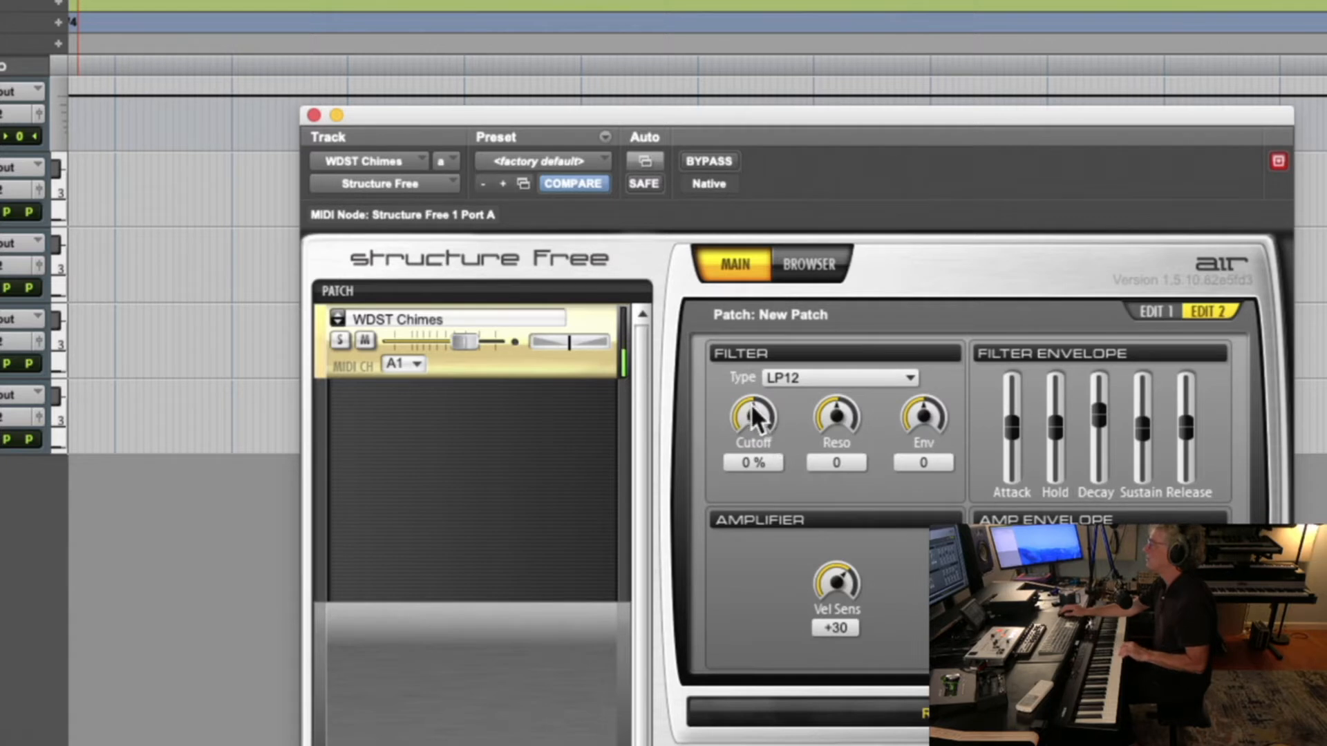
Set the filter cutoff to -43 %, trying -62 % first, and raise the resonance to +90
left_click_drag(751, 410, 724, 457)
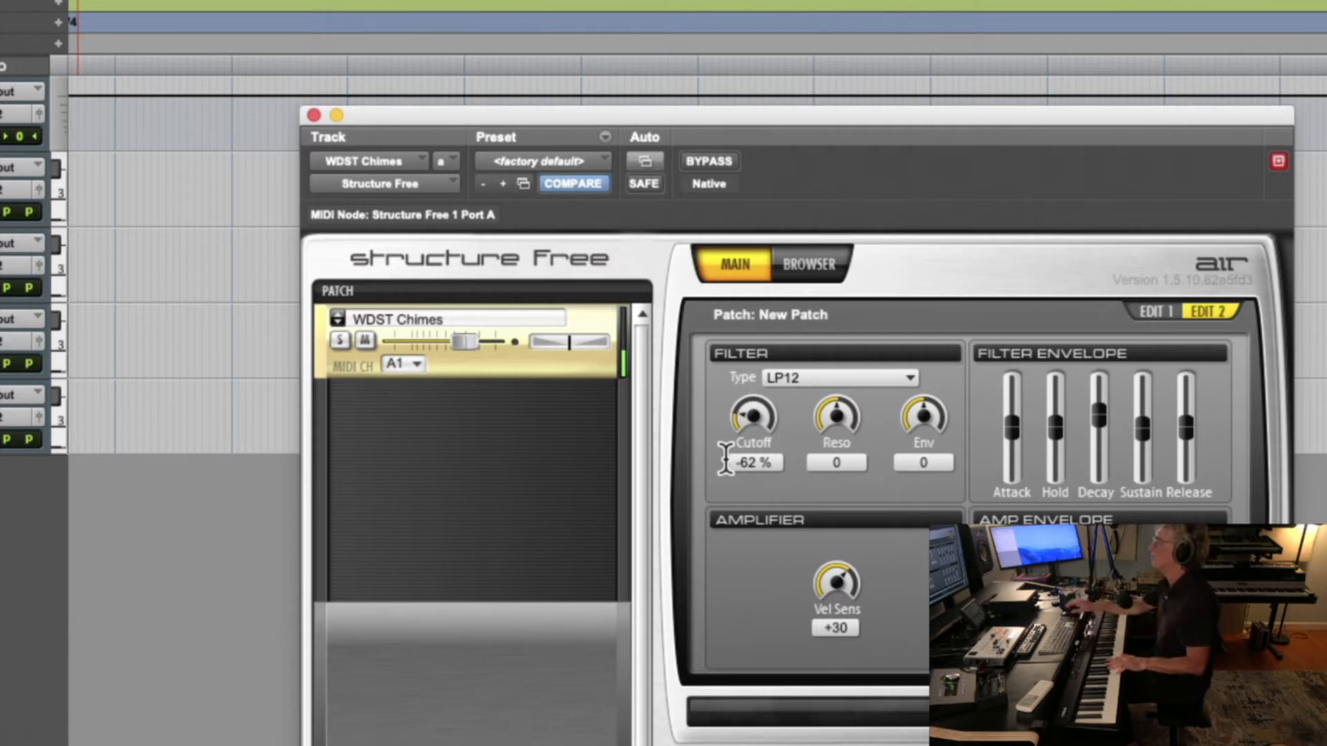
left_click_drag(744, 415, 748, 396)
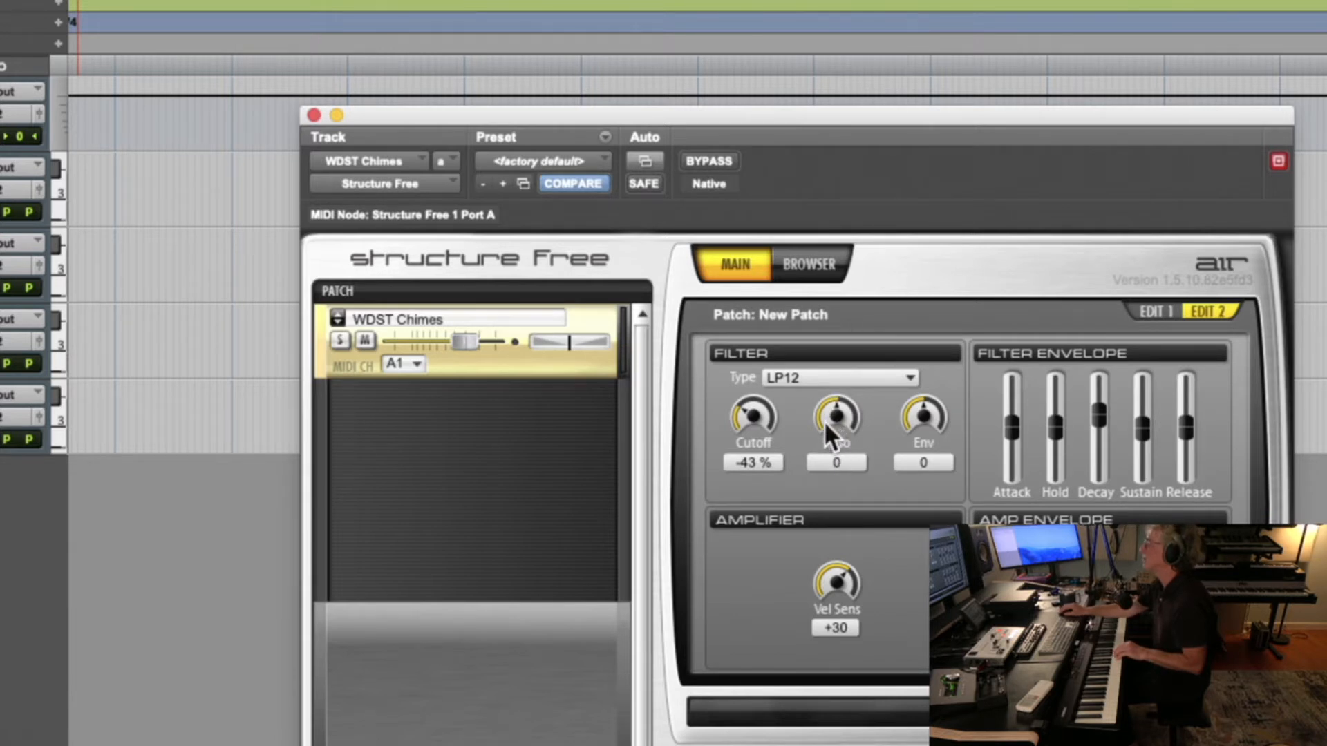
scroll(825, 421, "up", 4)
left_click_drag(827, 421, 839, 317)
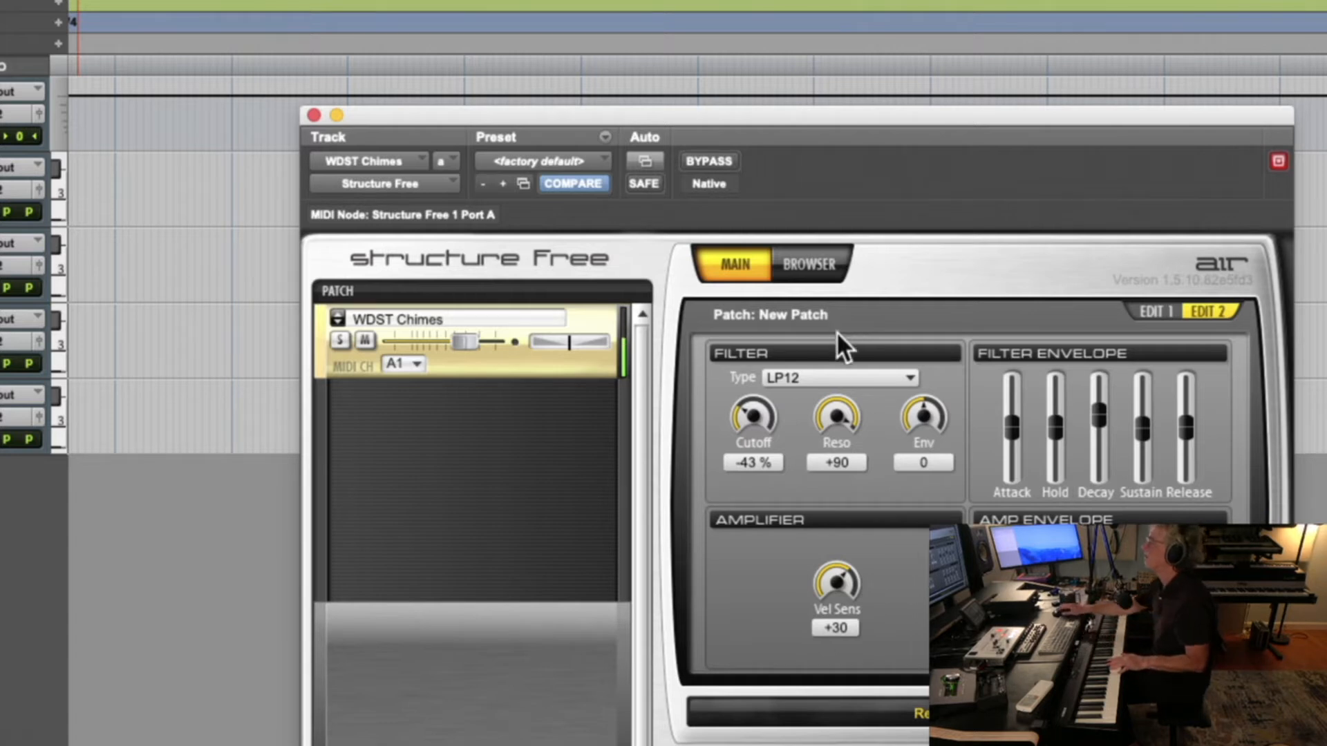
Lower the filter cutoff to -56 % and change the filter type to LP24
left_click_drag(737, 411, 735, 426)
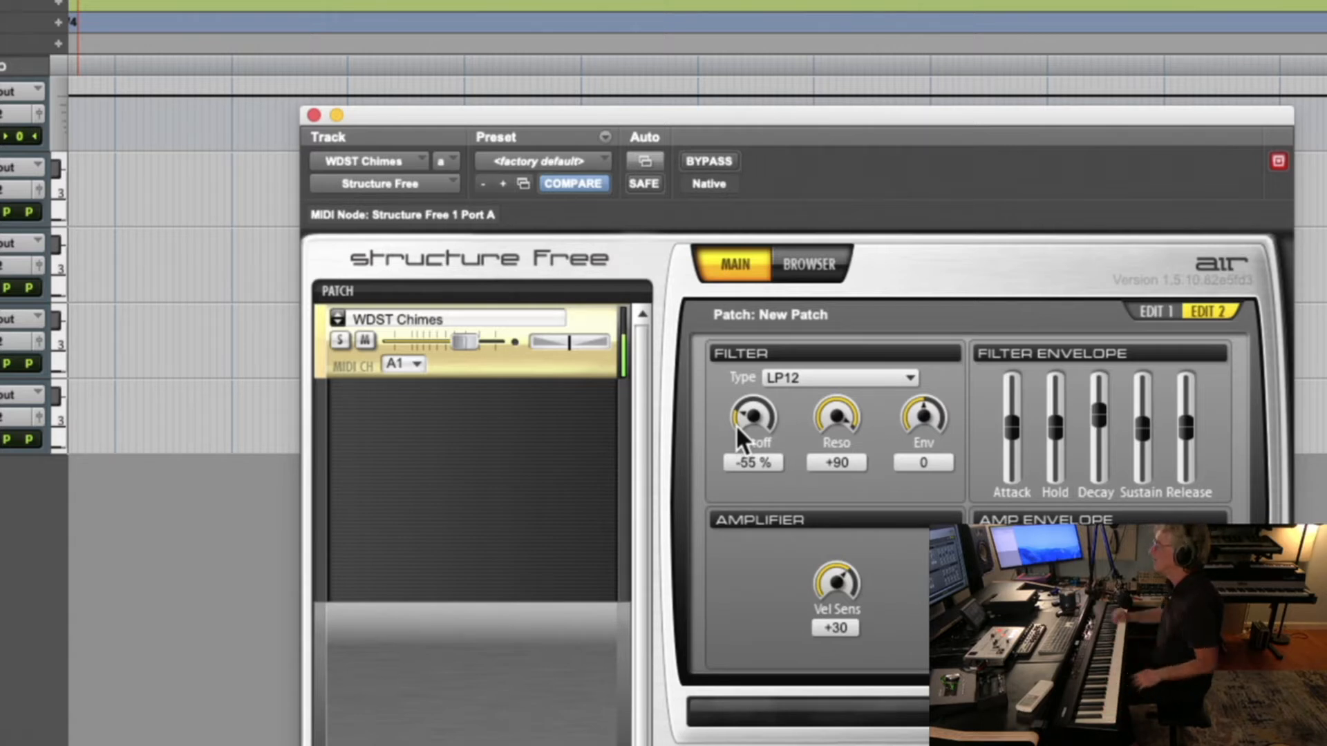
left_click(837, 372)
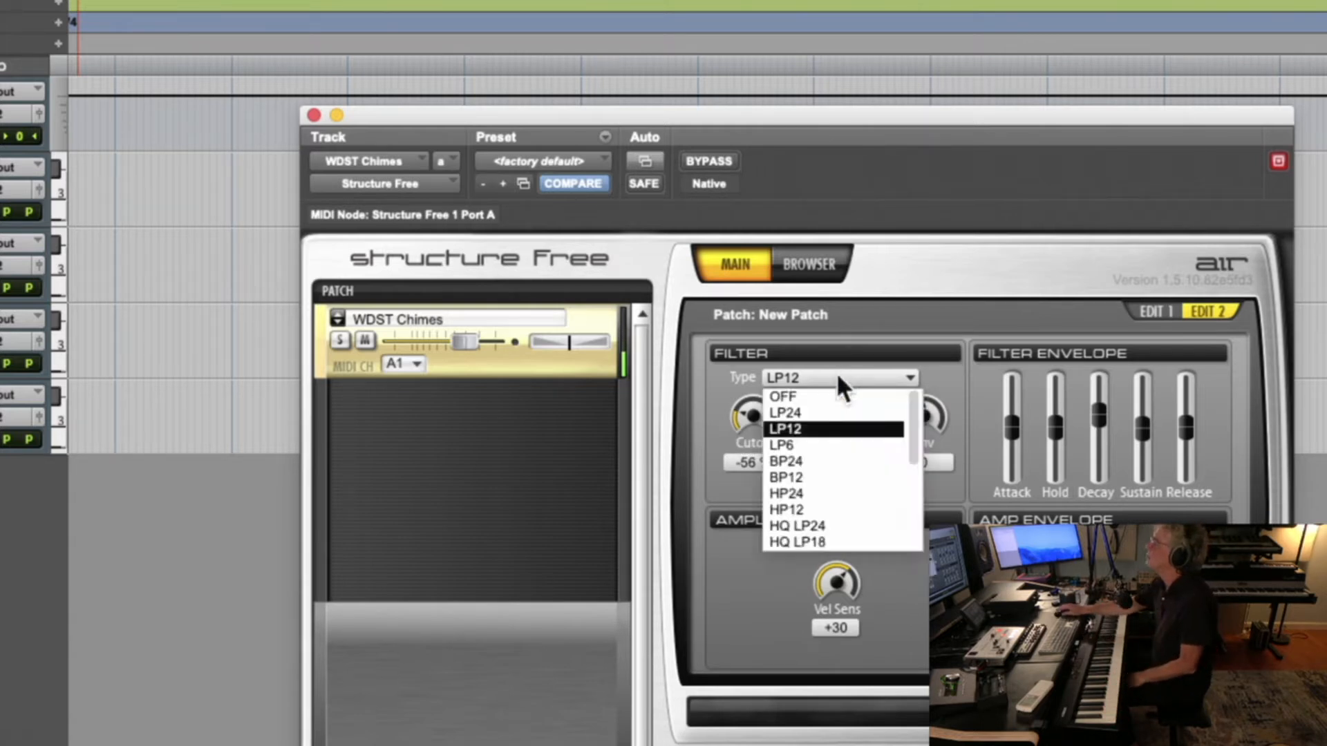
left_click(824, 413)
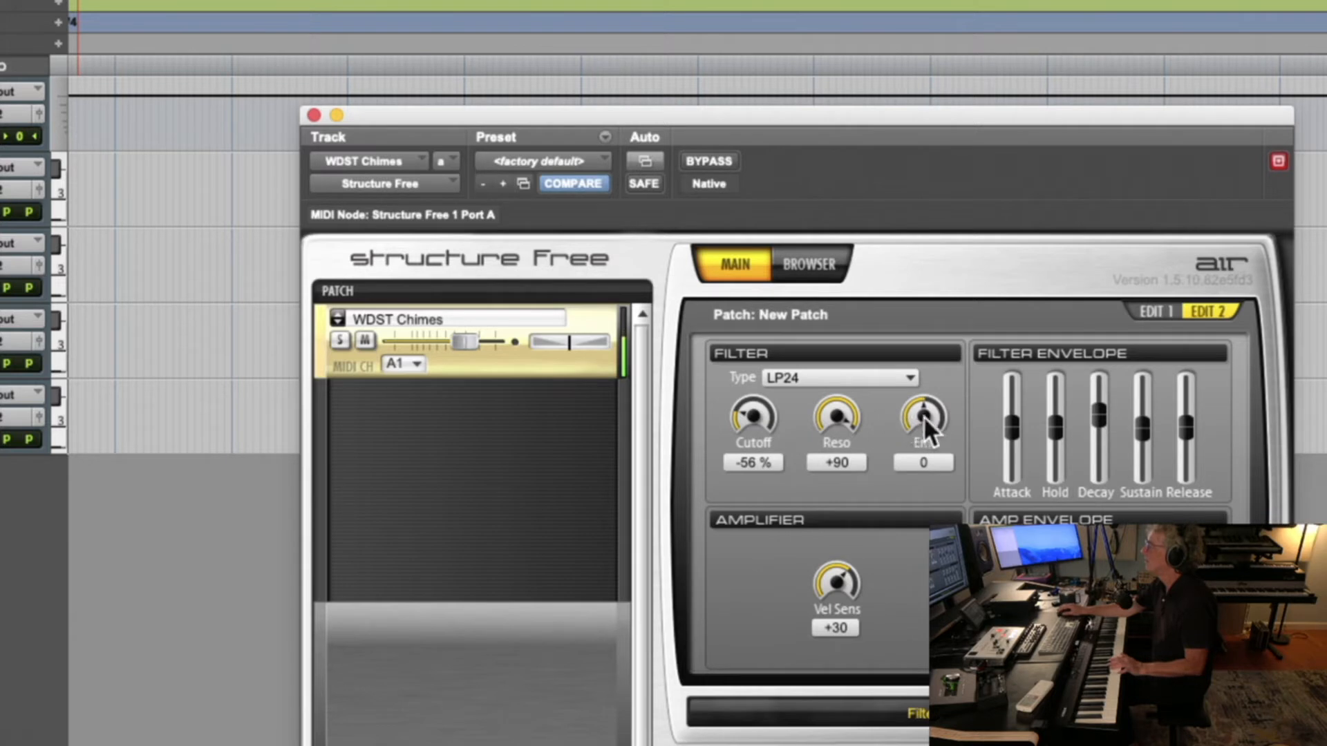
Sweep the filter envelope's attack, ending at its maximum, and set the filter's envelope amount to +51
left_click_drag(1006, 426, 1007, 419)
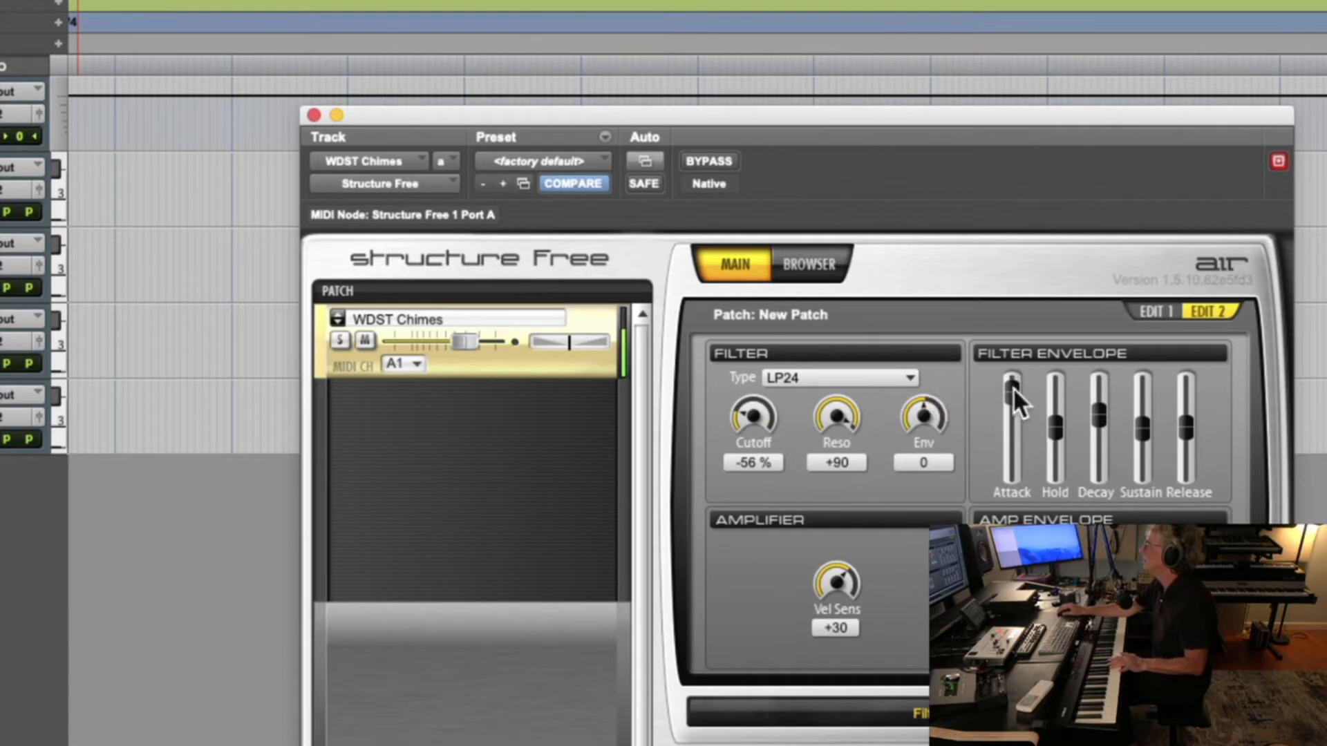
left_click_drag(1012, 371, 1013, 498)
left_click_drag(1013, 450, 1014, 374)
left_click_drag(922, 421, 937, 351)
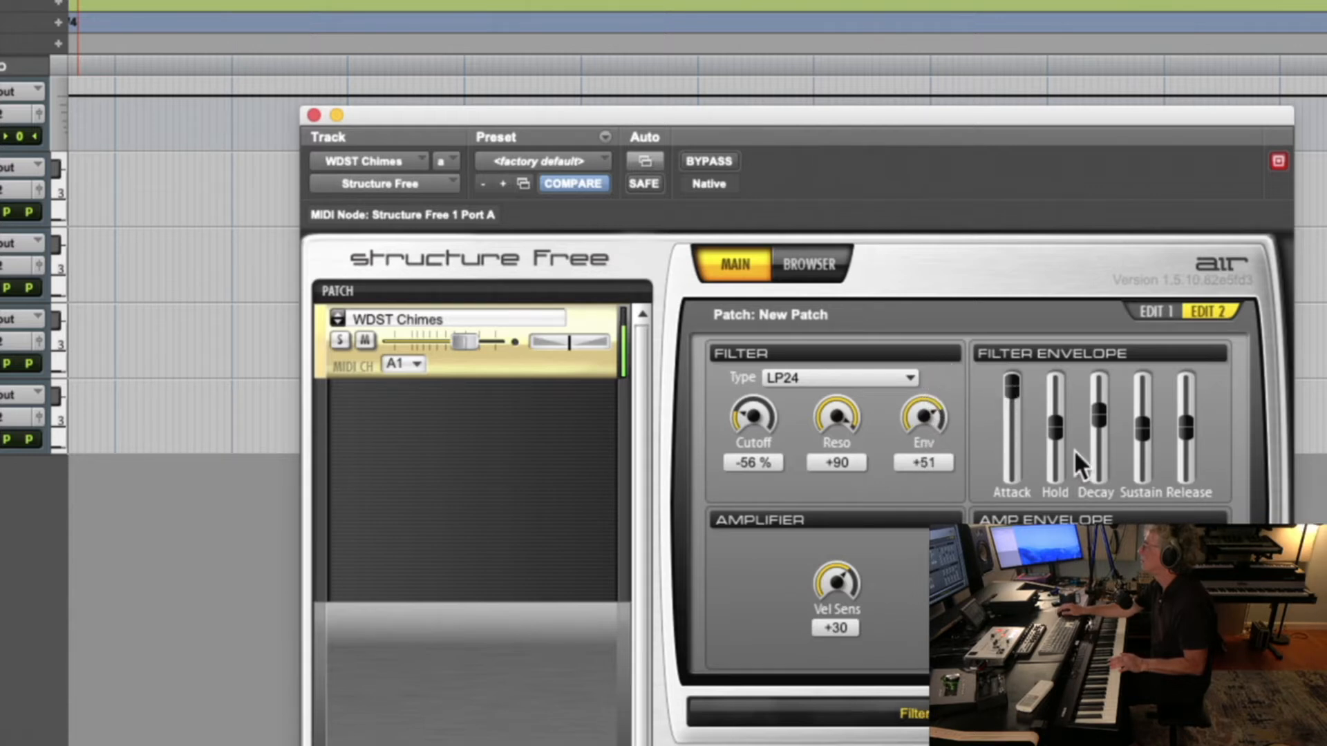
Reduce the filter resonance to +36 and set the filter envelope's hold slightly above middle and its release near maximum
left_click_drag(1059, 437, 1059, 392)
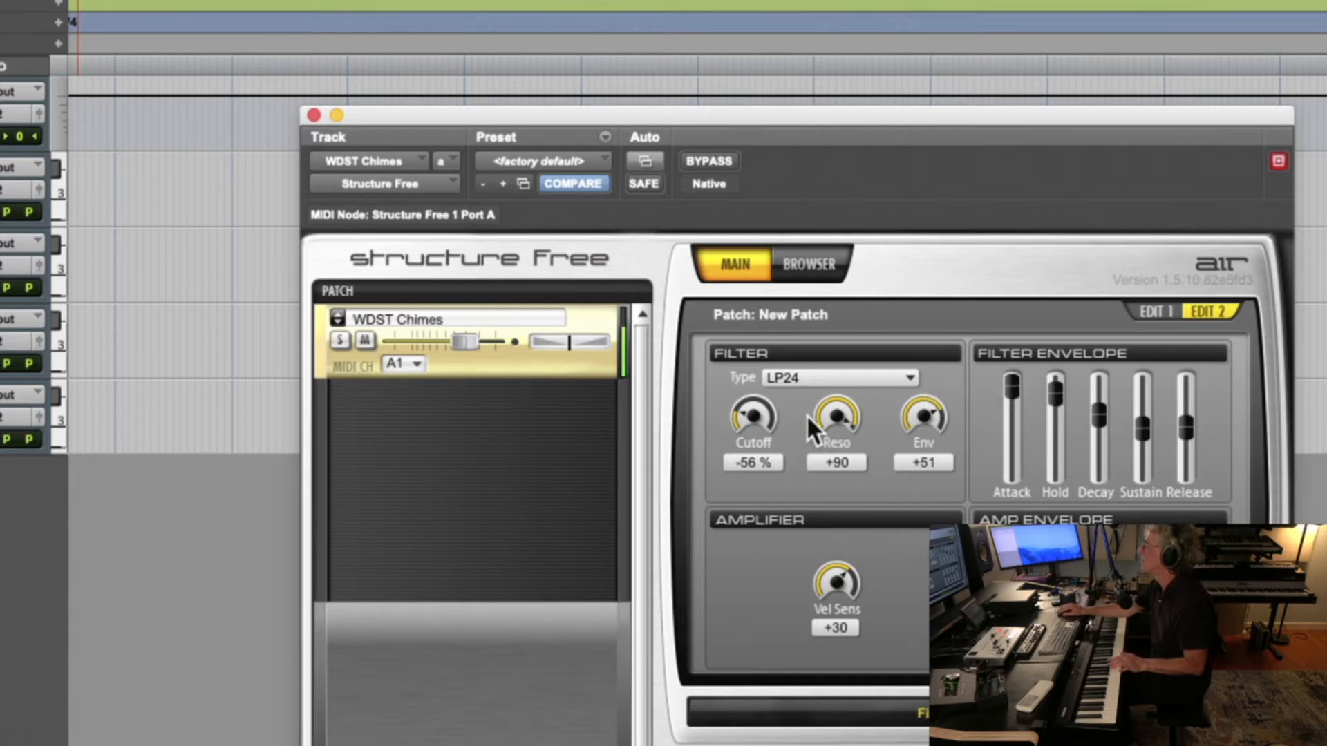
left_click_drag(837, 415, 820, 450)
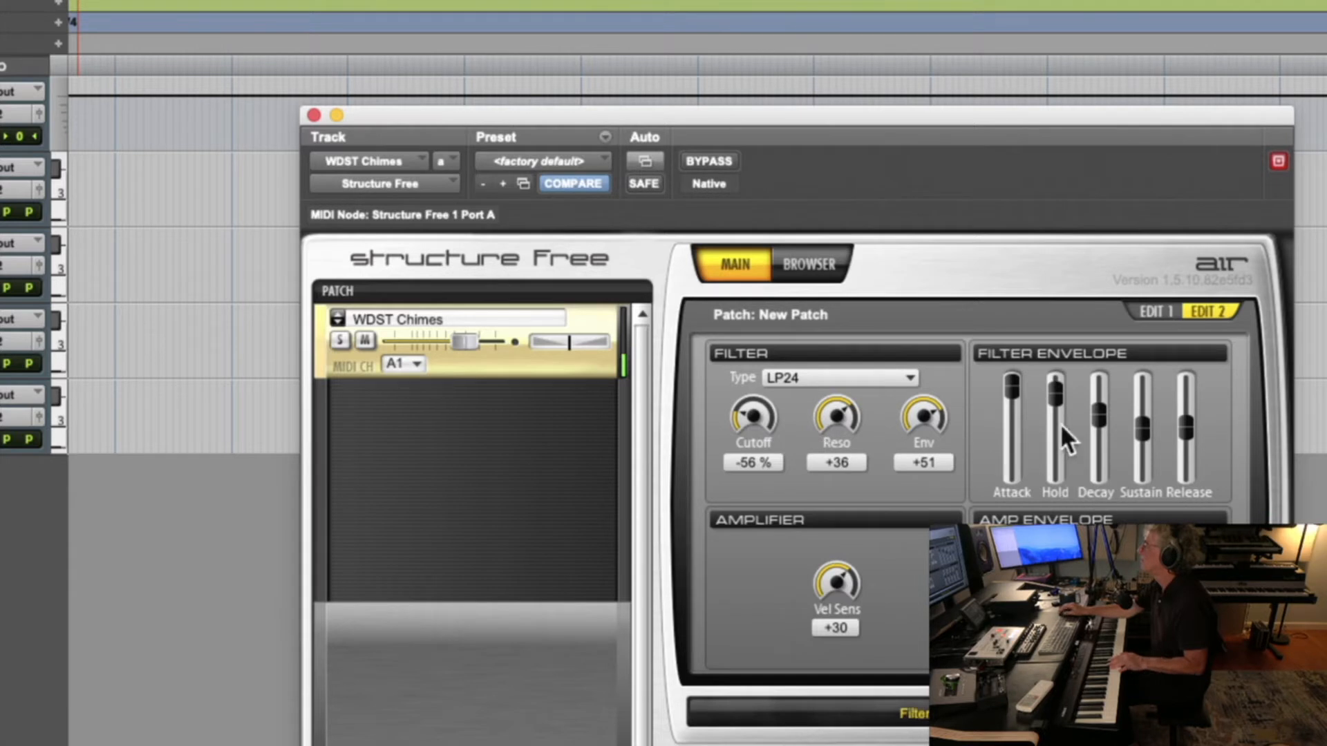
left_click_drag(1048, 392, 1055, 412)
left_click_drag(1184, 426, 1188, 390)
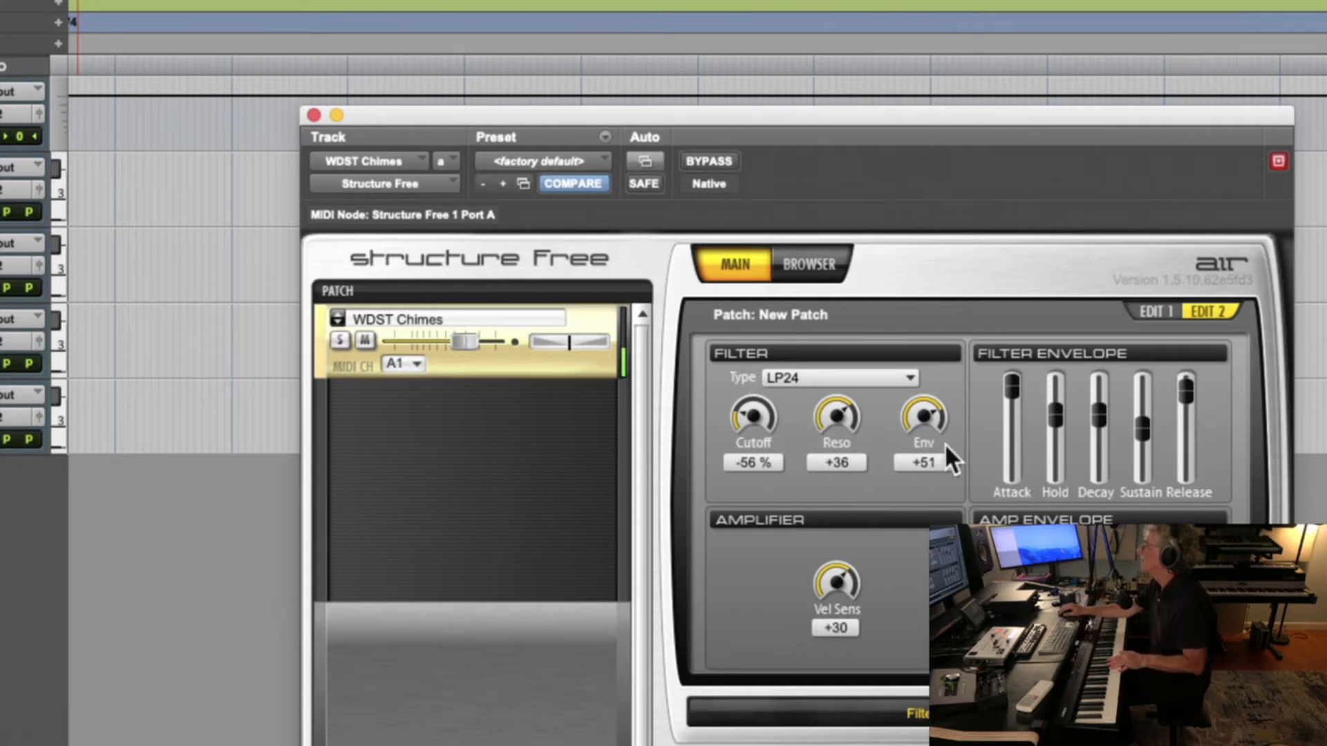
Raise the filter's envelope amount to +100 and set the filter envelope's attack slightly above middle after trying a low setting
left_click_drag(926, 437, 930, 285)
left_click_drag(1008, 381, 1005, 489)
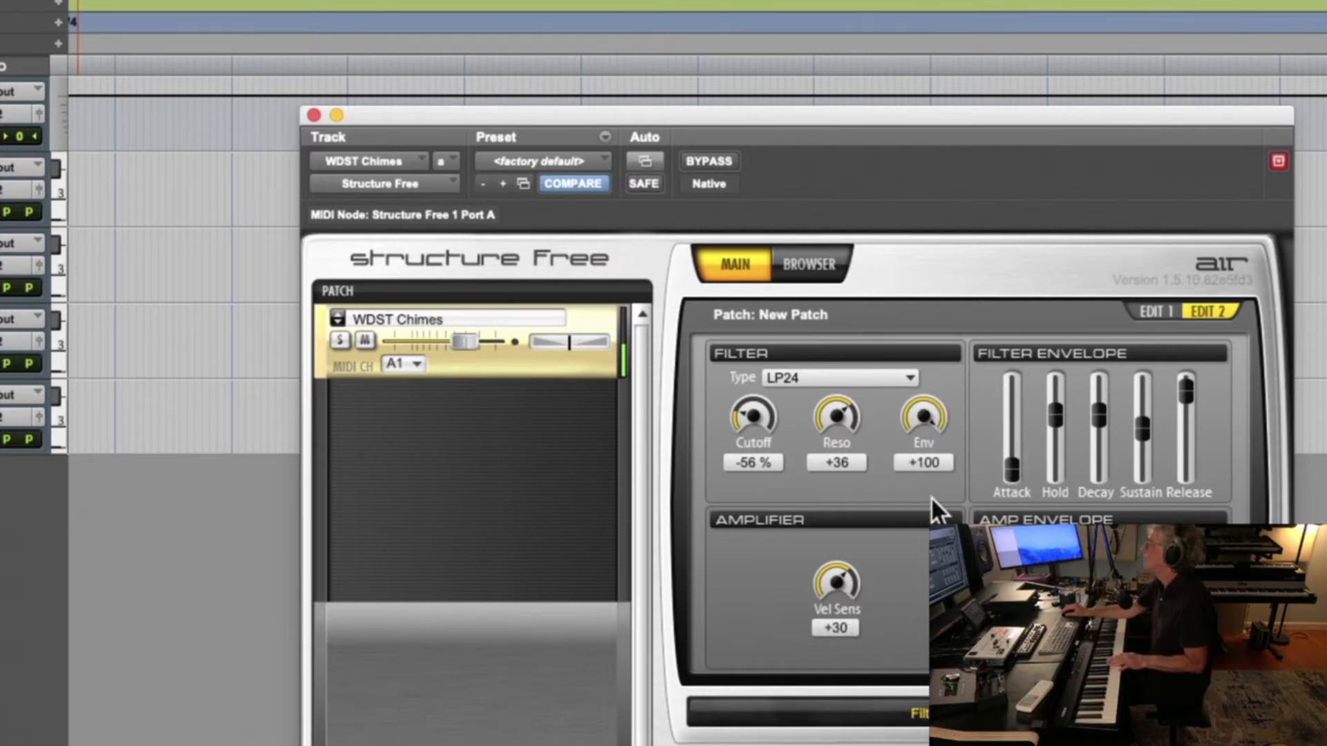
left_click_drag(1013, 470, 1015, 416)
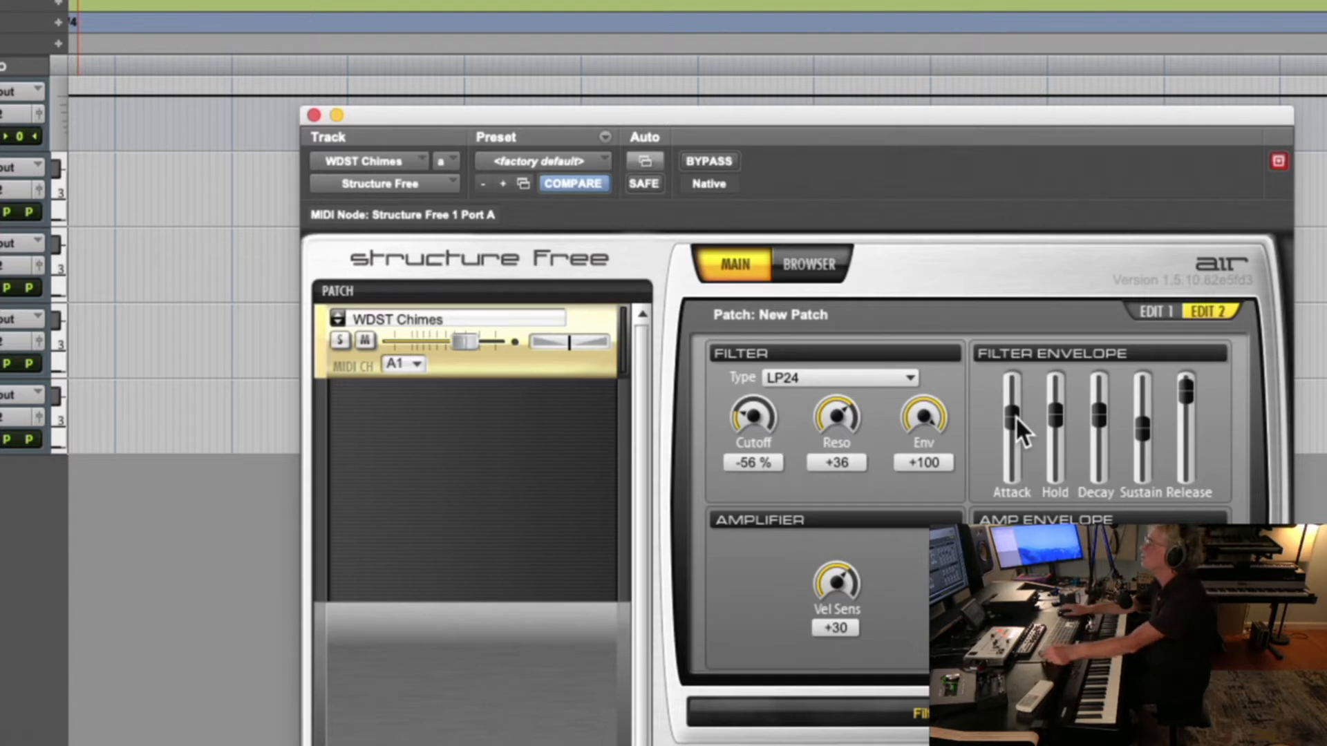
Set the patch's filter type to OFF
left_click(819, 373)
left_click(795, 396)
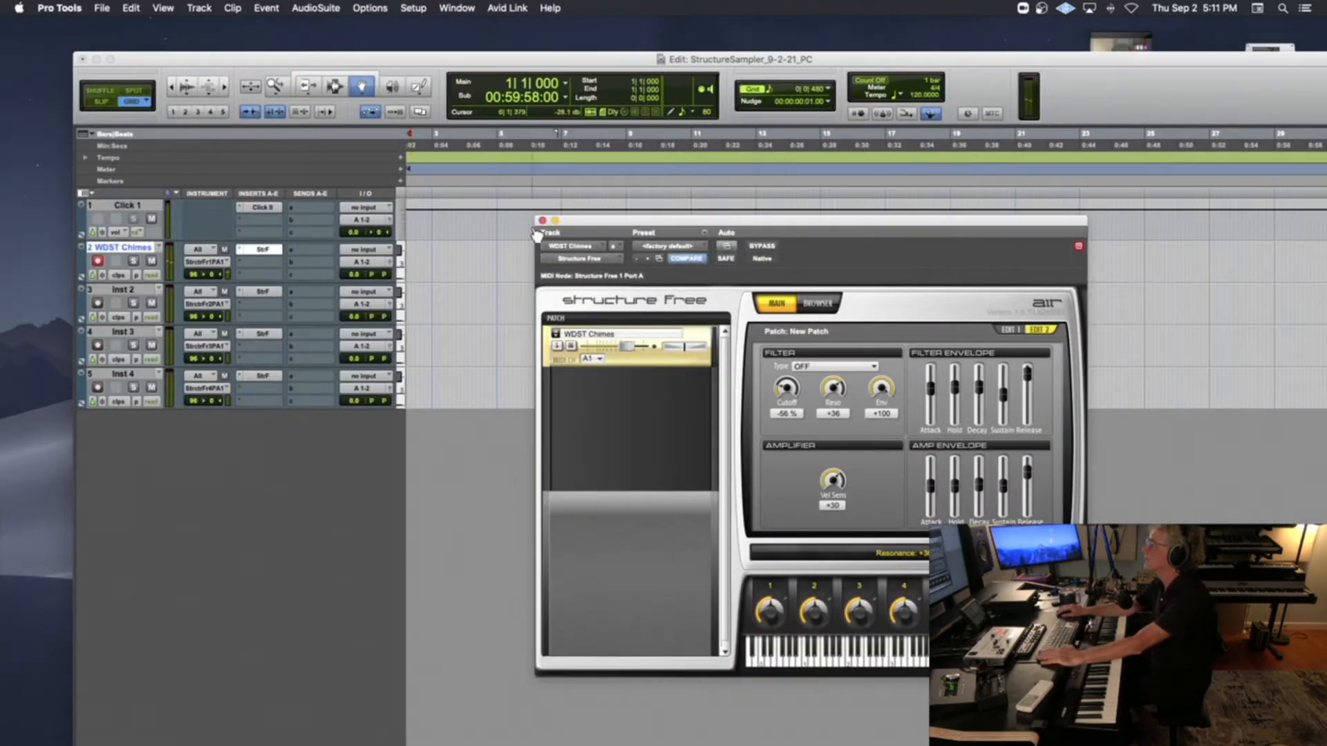
Close the WDST Chimes sampler window, open Structure Free on the Inst 2 track, and lower the Edit window to uncover the desktop
left_click(543, 221)
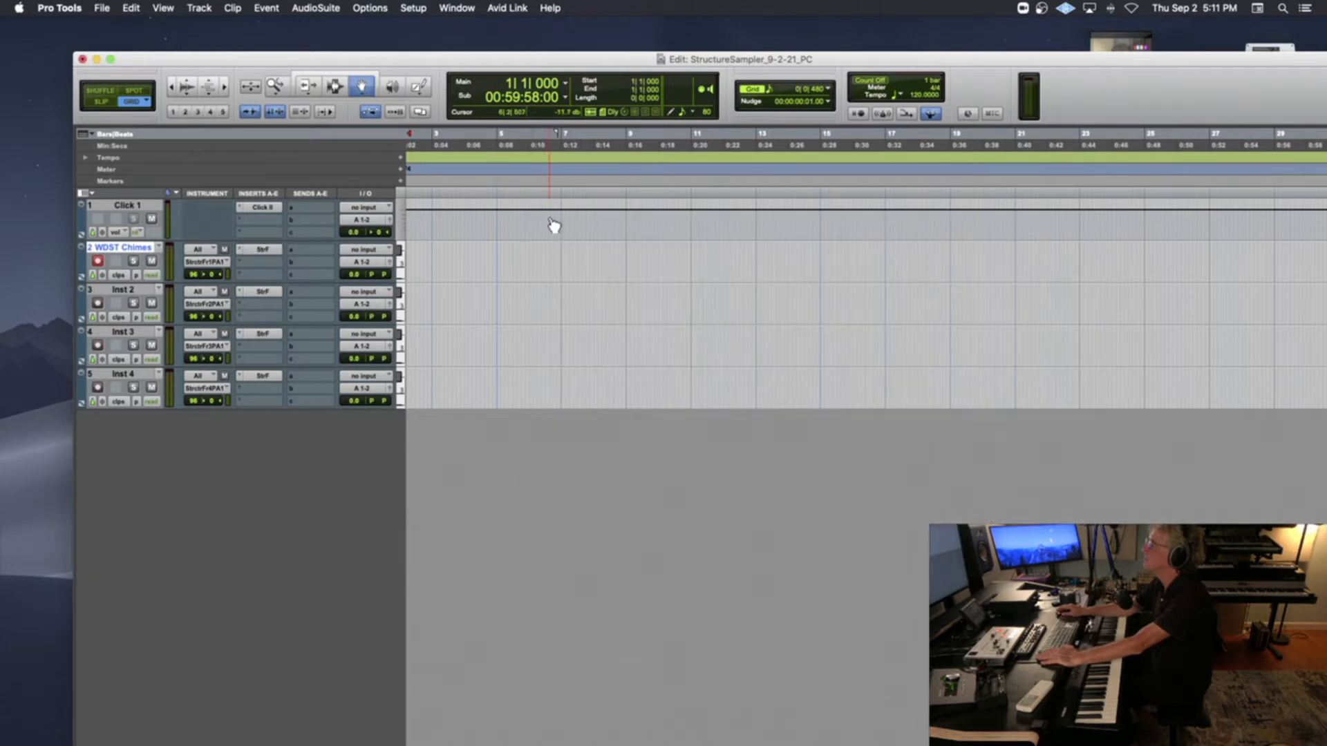
left_click(268, 291)
left_click_drag(531, 57, 496, 280)
Switch to Finder and open the OakPiano_PC Samples folder inside EditedSamples in the StructureSampler_9-2-21_PC session folder
left_click(948, 205)
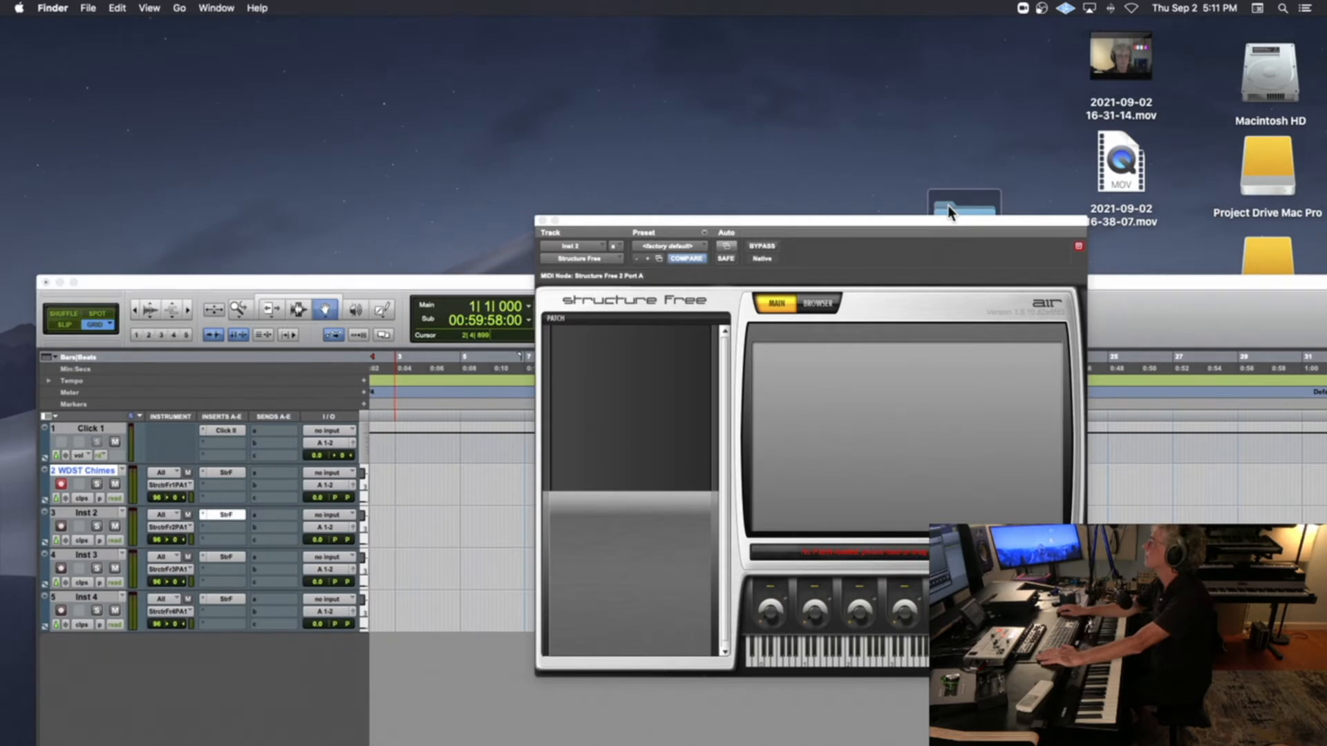
double_click(948, 206)
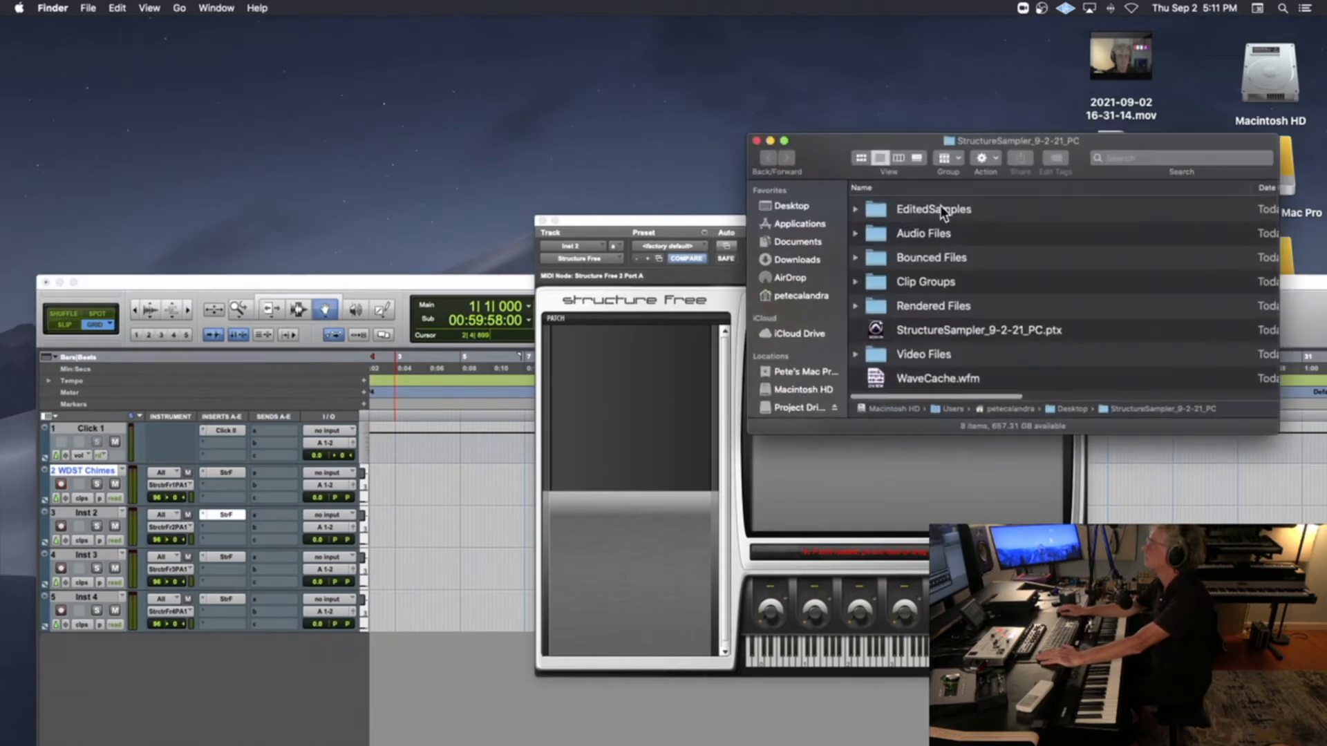
double_click(880, 211)
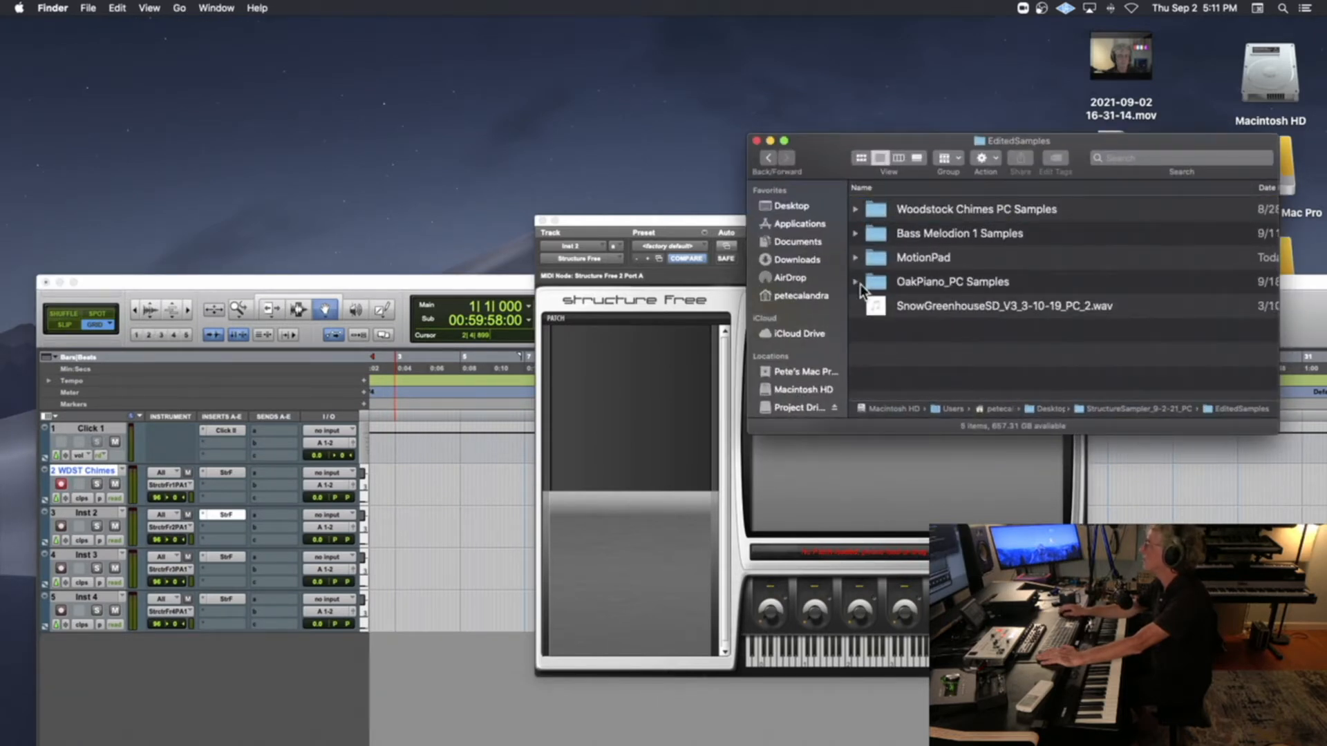
double_click(872, 281)
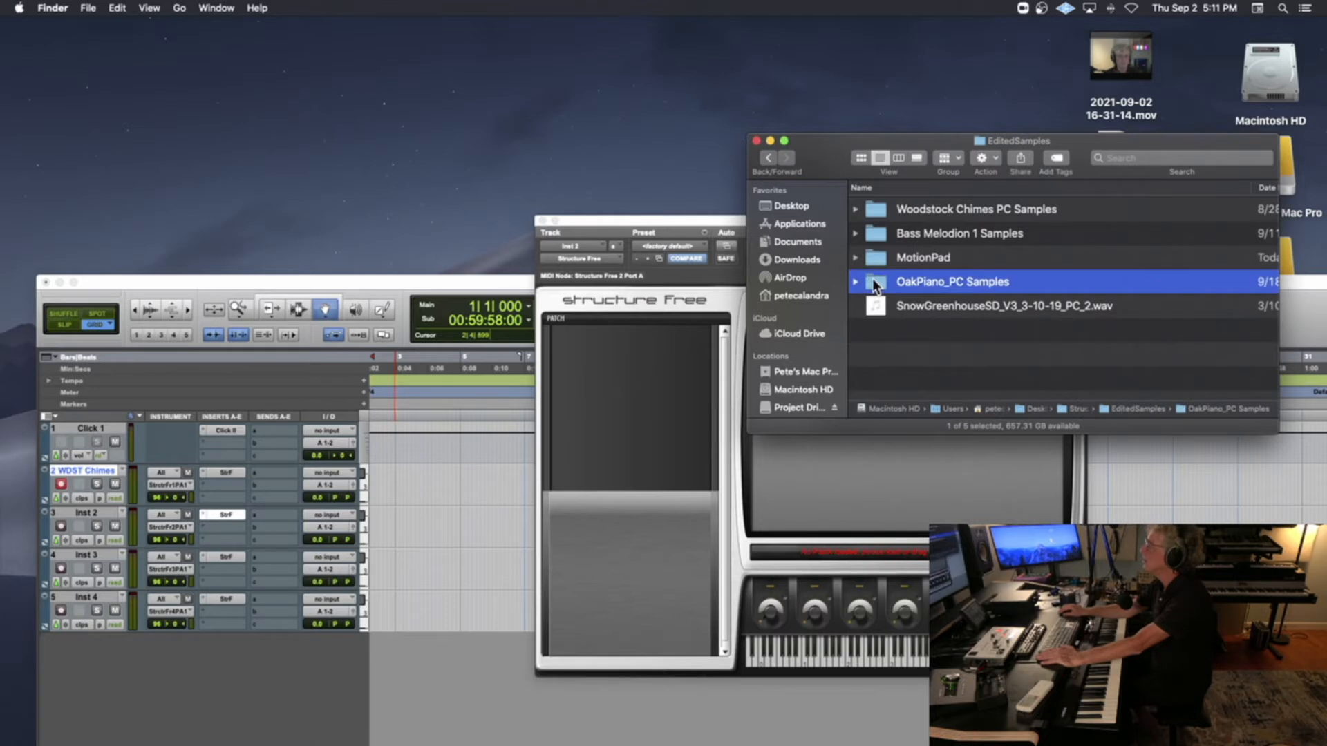
left_click(767, 158)
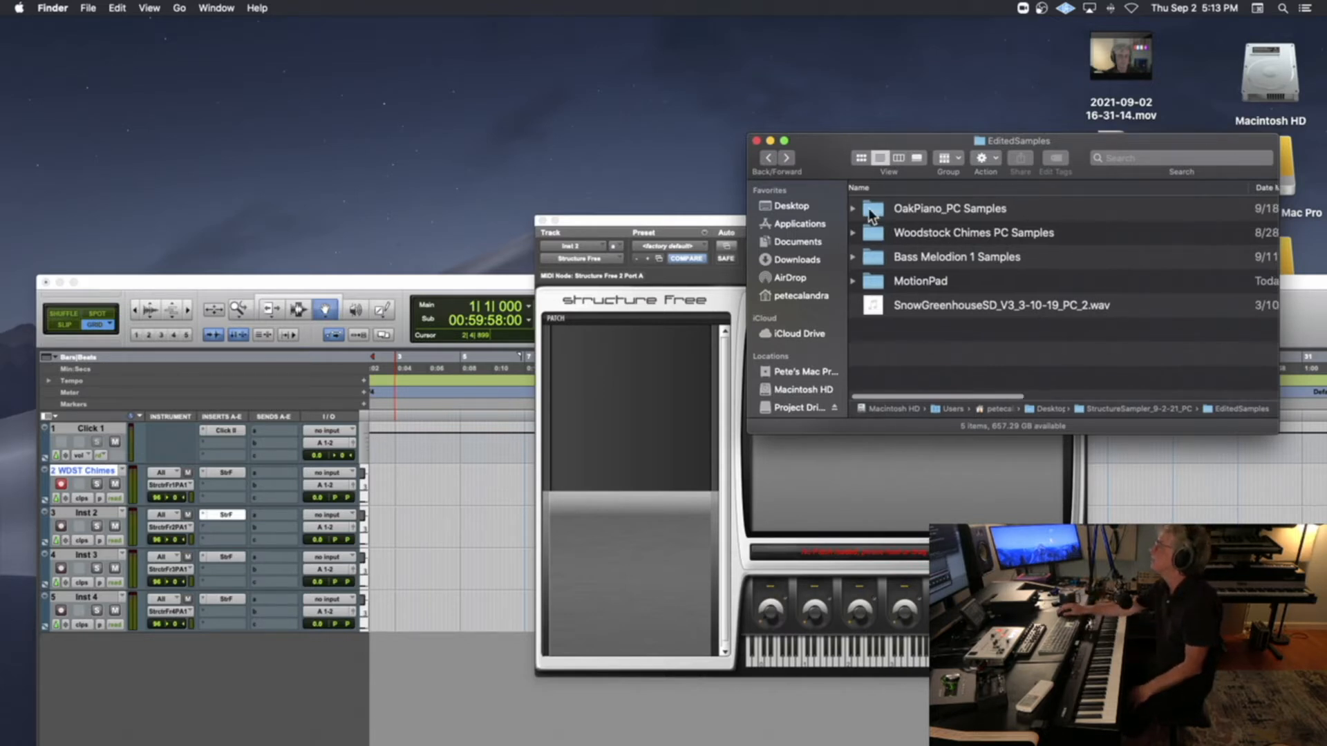
left_click(869, 210)
double_click(869, 210)
Drop all the OakPiano samples into the patch list of Inst 2's Structure Free and minimize the Finder window
left_click(962, 209)
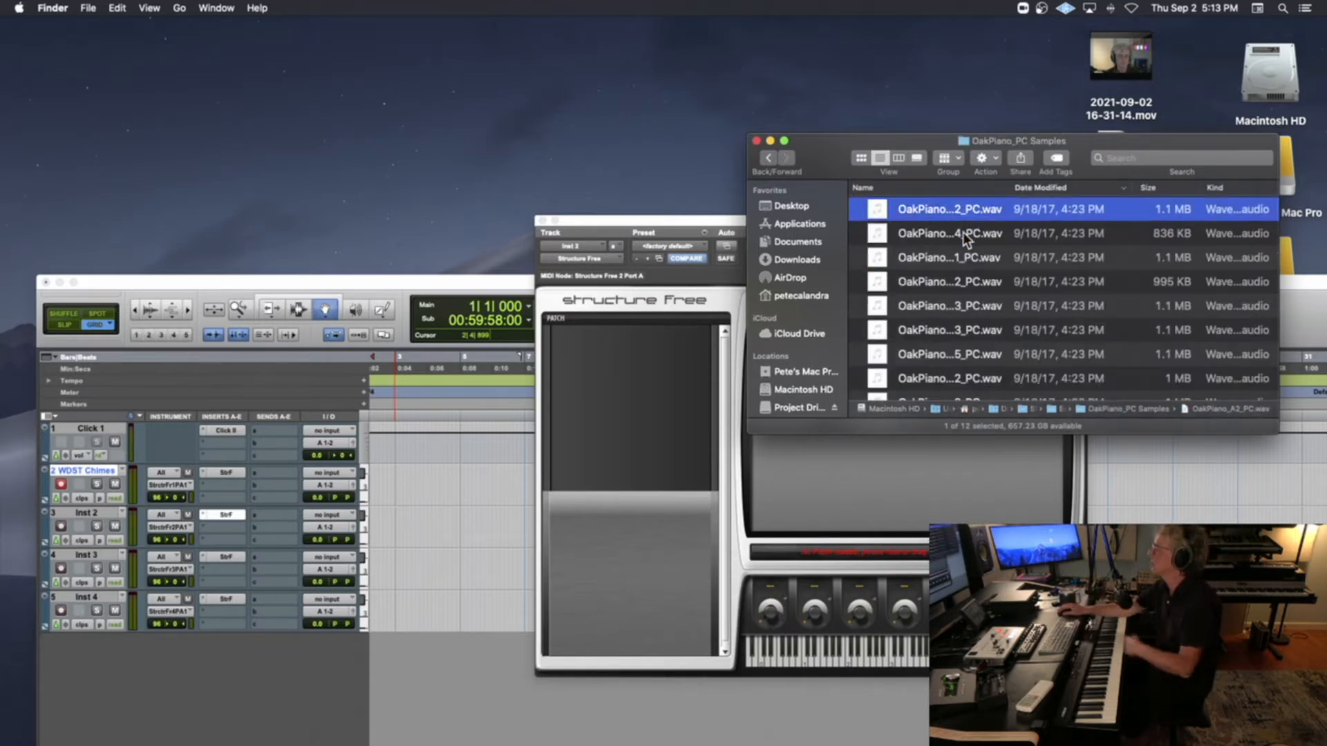
key("super+a")
left_click_drag(881, 206, 640, 350)
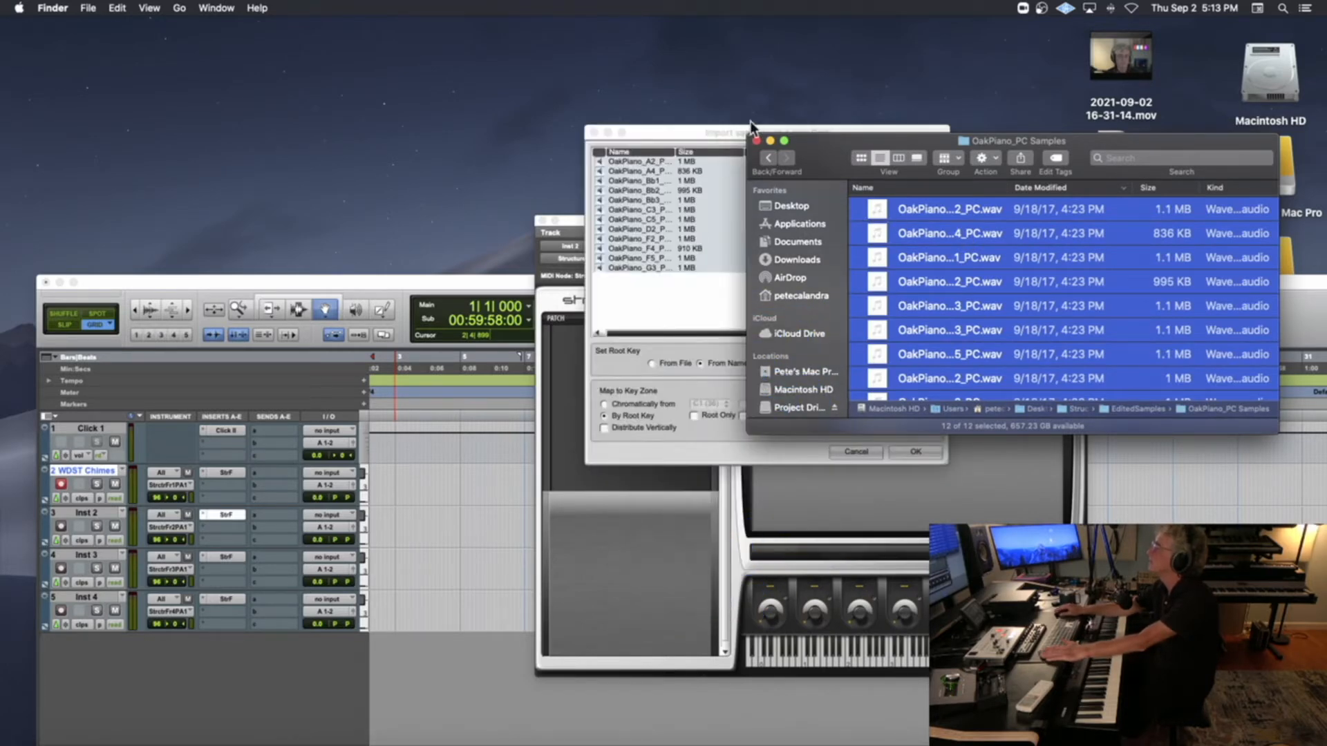
left_click(770, 141)
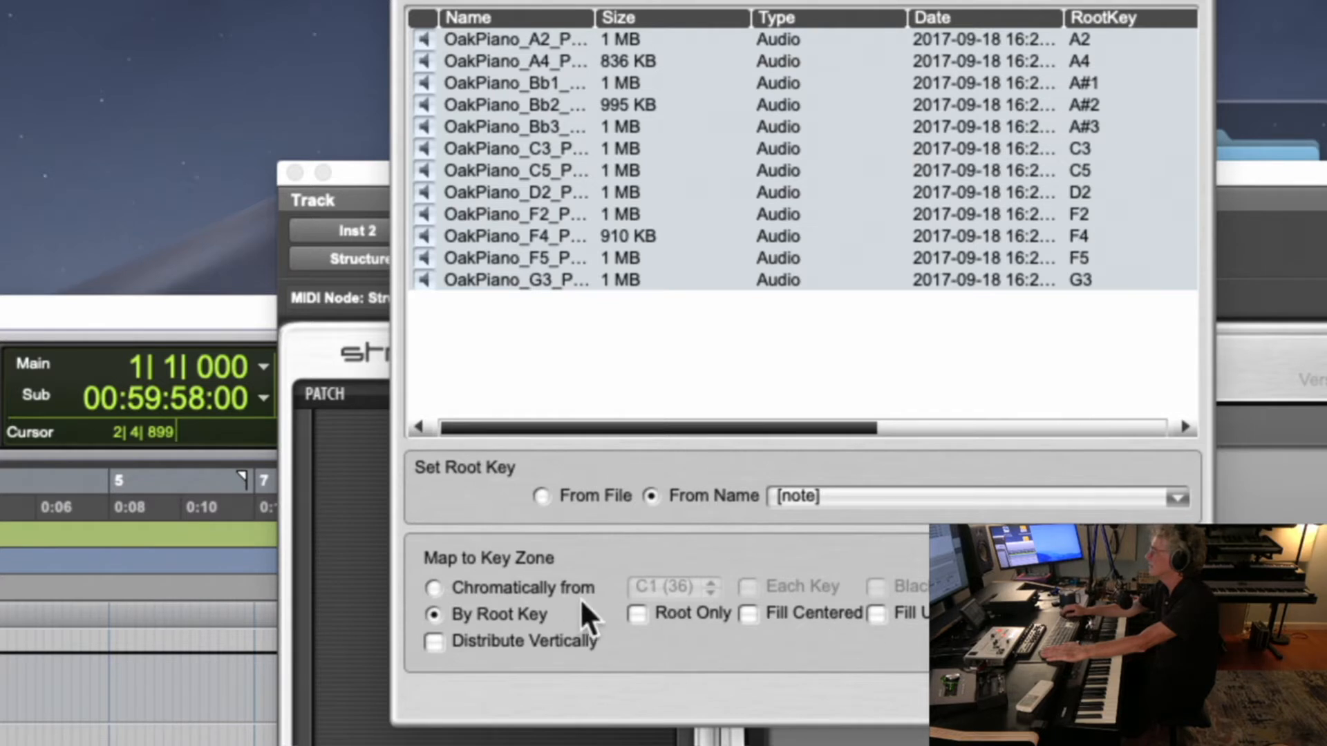
Set the root key naming pattern to prefix[note], widen the Name column to show full file names, and confirm the sample import
left_click(806, 494)
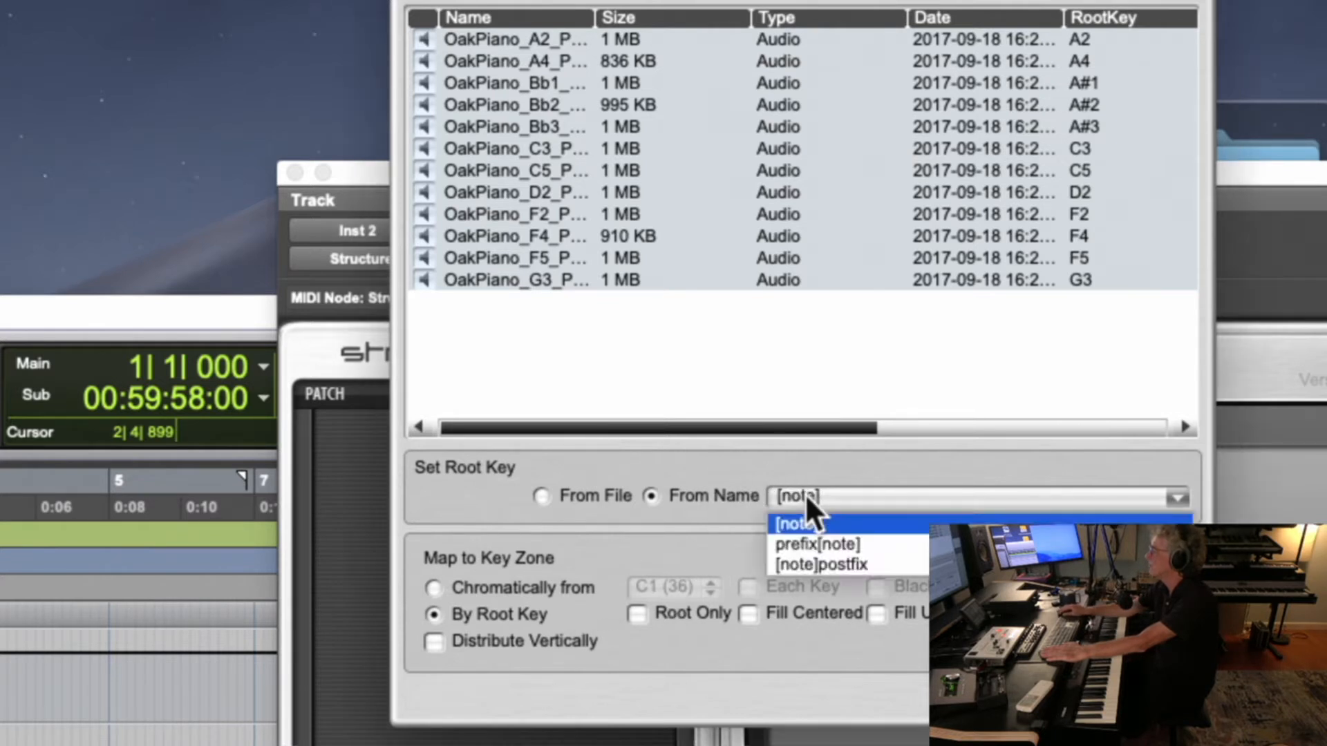
left_click(833, 539)
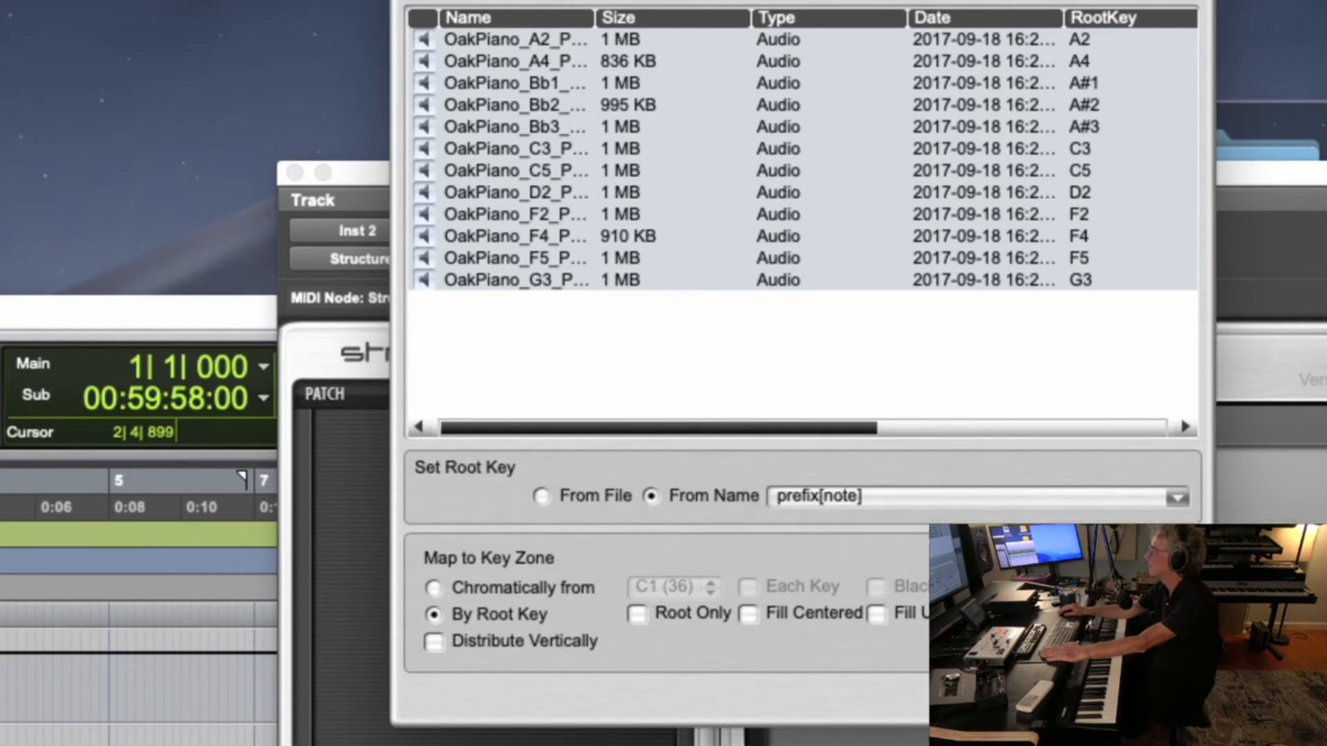
left_click_drag(595, 17, 704, 31)
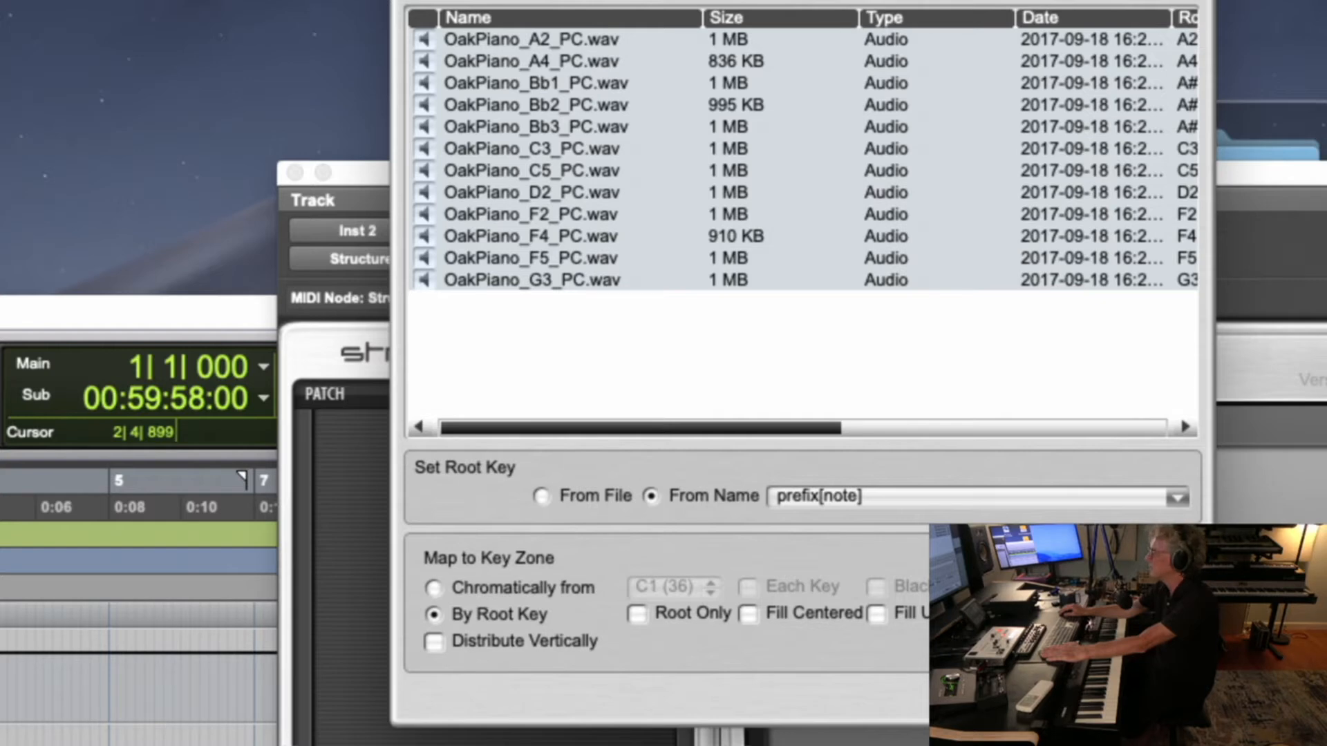
left_click(1148, 698)
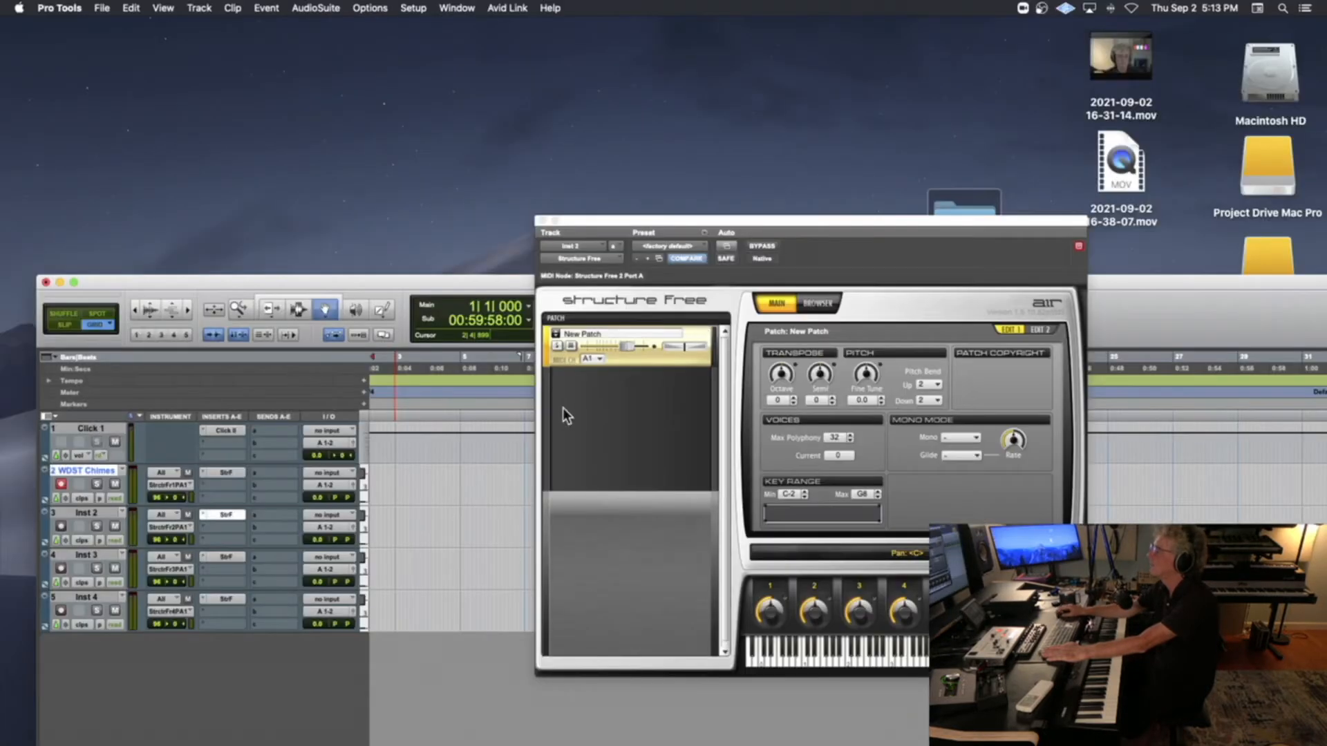
Audition the imported piano patch on the on-screen keyboard and record-enable the Inst 2 track
left_click(899, 649)
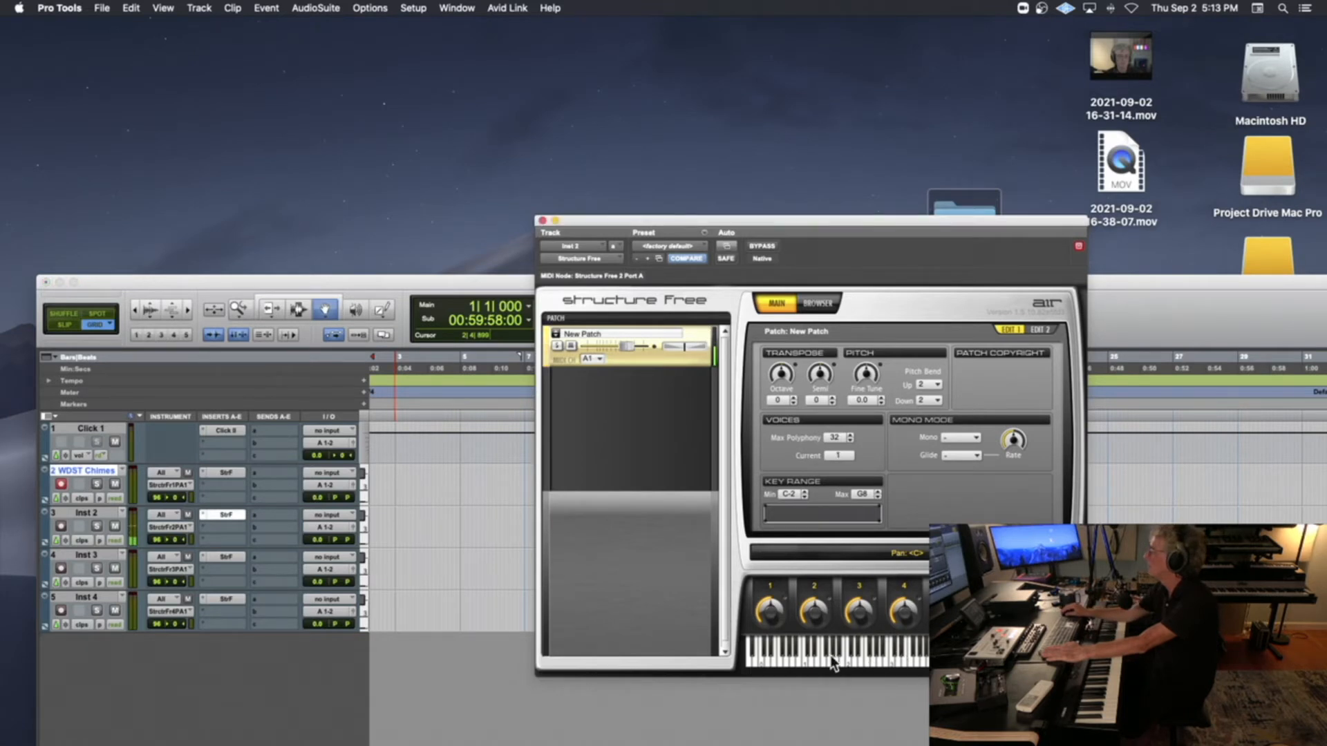
left_click(60, 525)
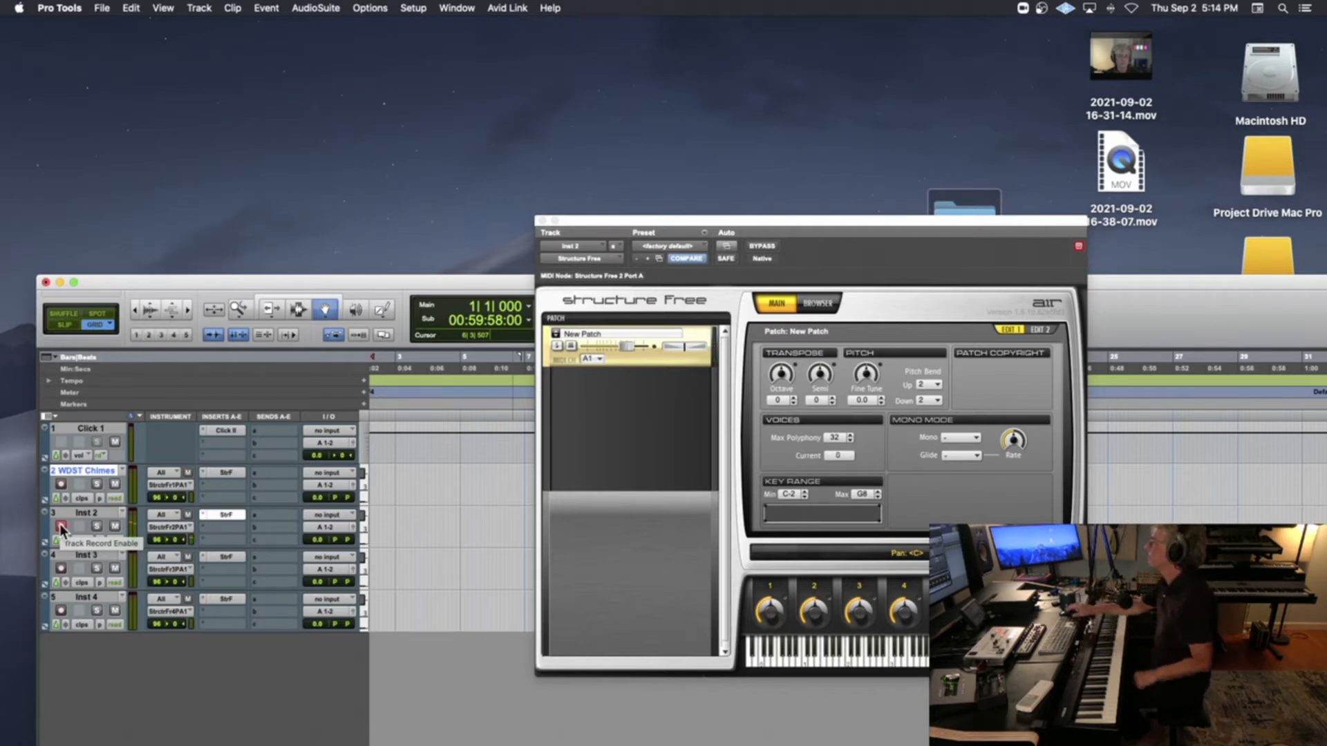
Nudge the filter envelope's release slightly below middle and set the amp envelope's release to +37 %
left_click(1044, 329)
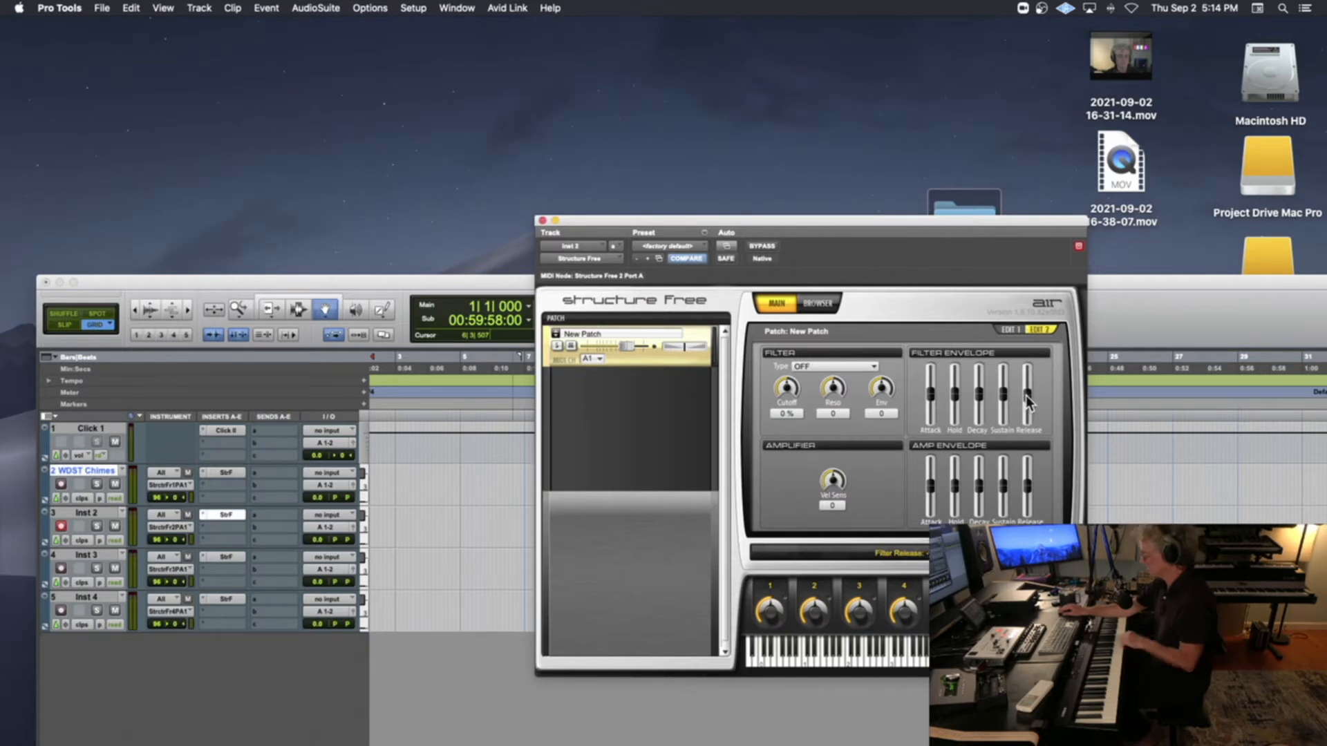
left_click_drag(1026, 394, 1025, 398)
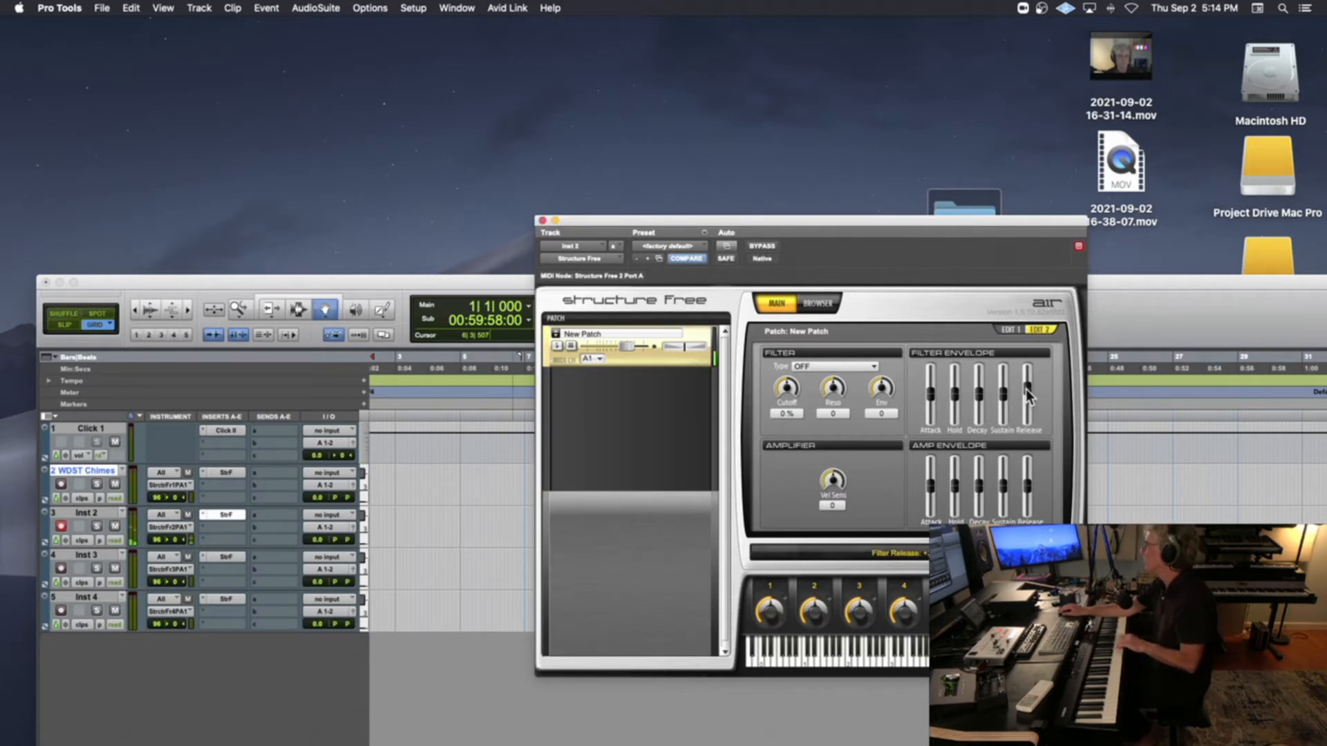
left_click(1027, 488)
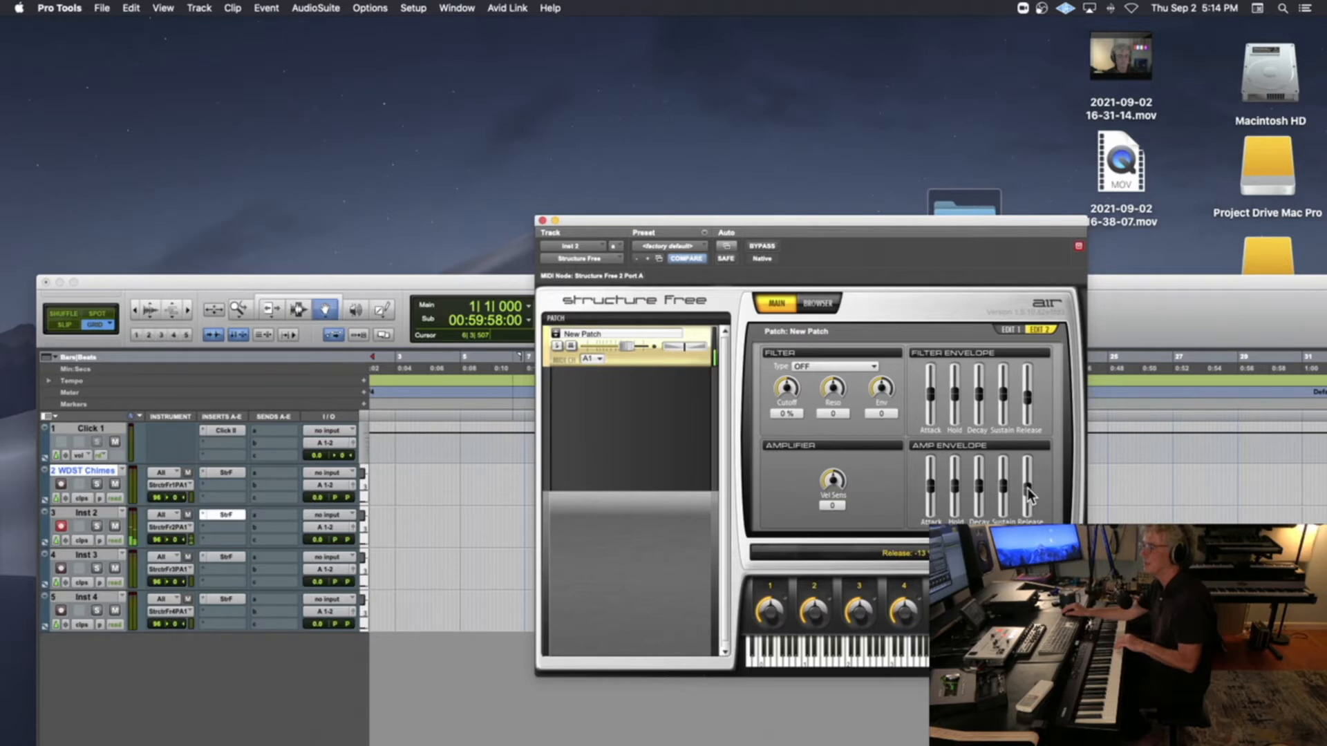
left_click_drag(944, 217, 579, 84)
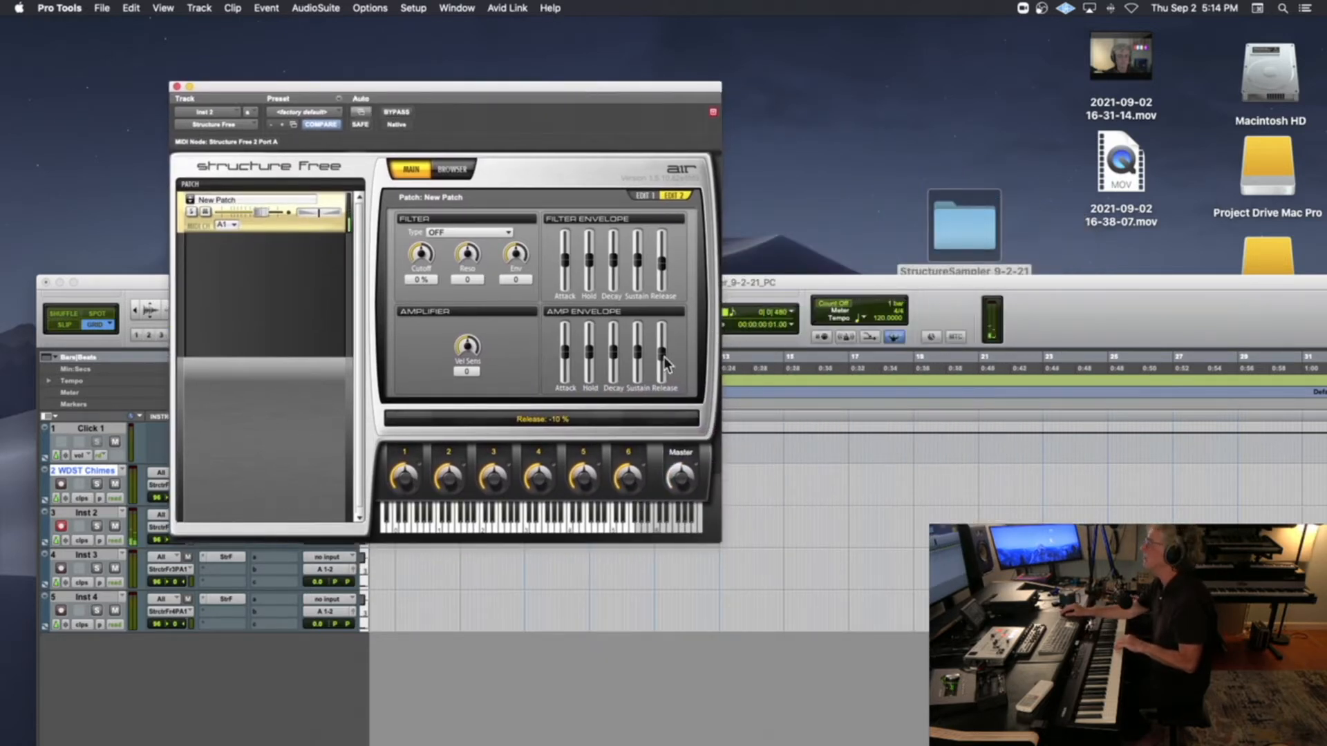
left_click_drag(661, 359, 661, 341)
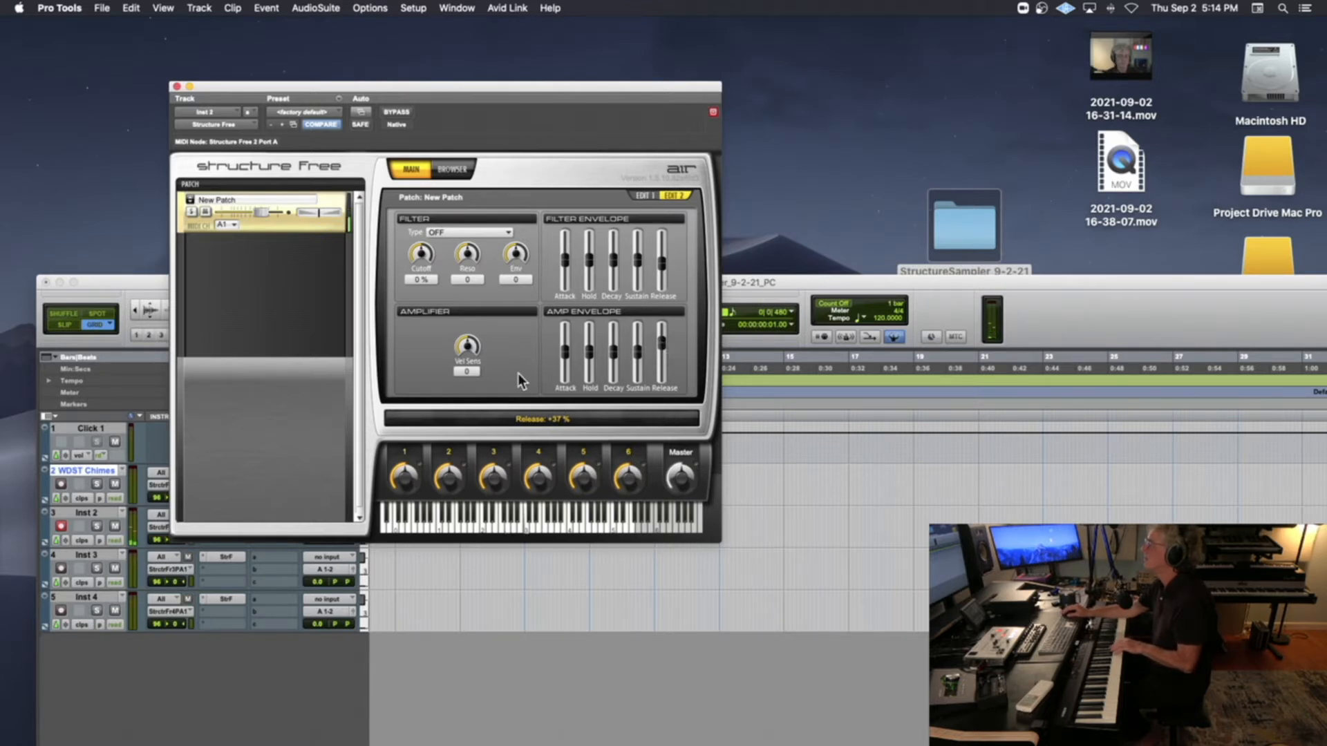
Raise the master volume to +5.0 dB and set the amplifier's velocity sensitivity to +63 %
left_click(677, 483)
left_click_drag(678, 482, 680, 459)
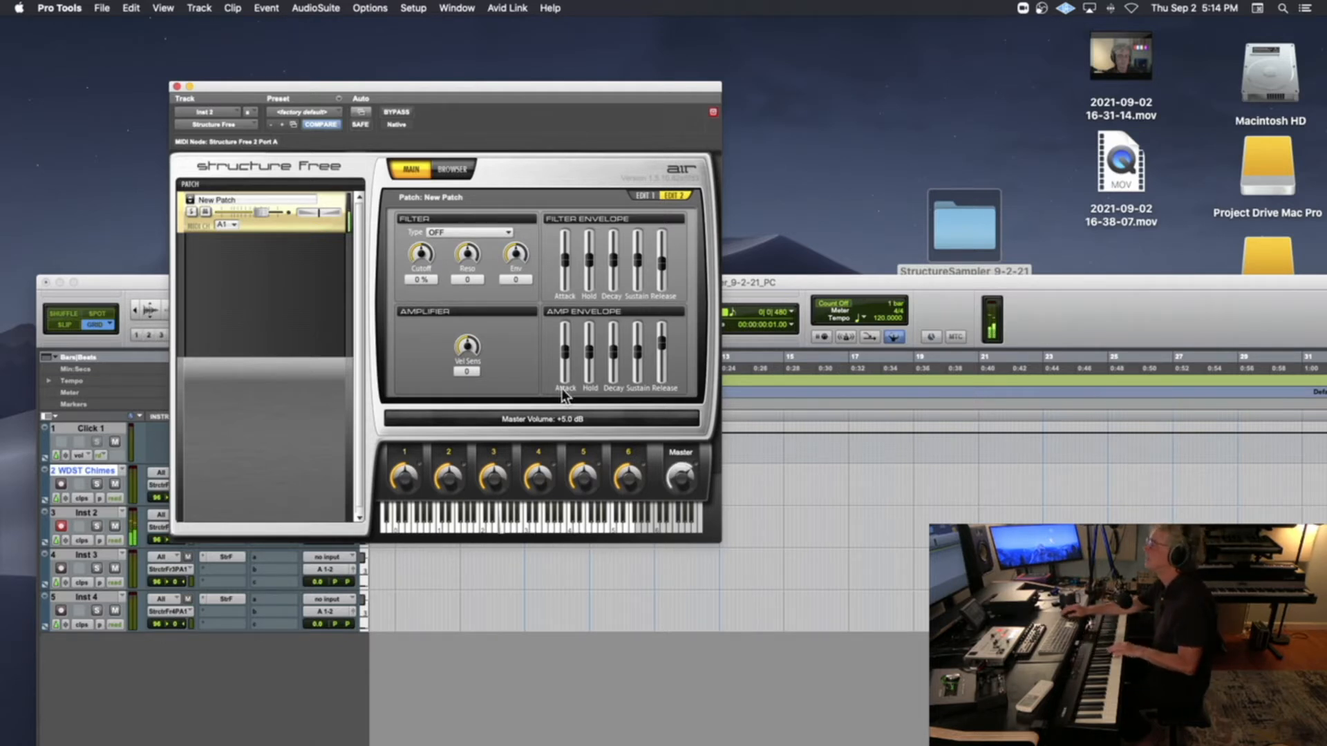
left_click_drag(468, 347, 471, 310)
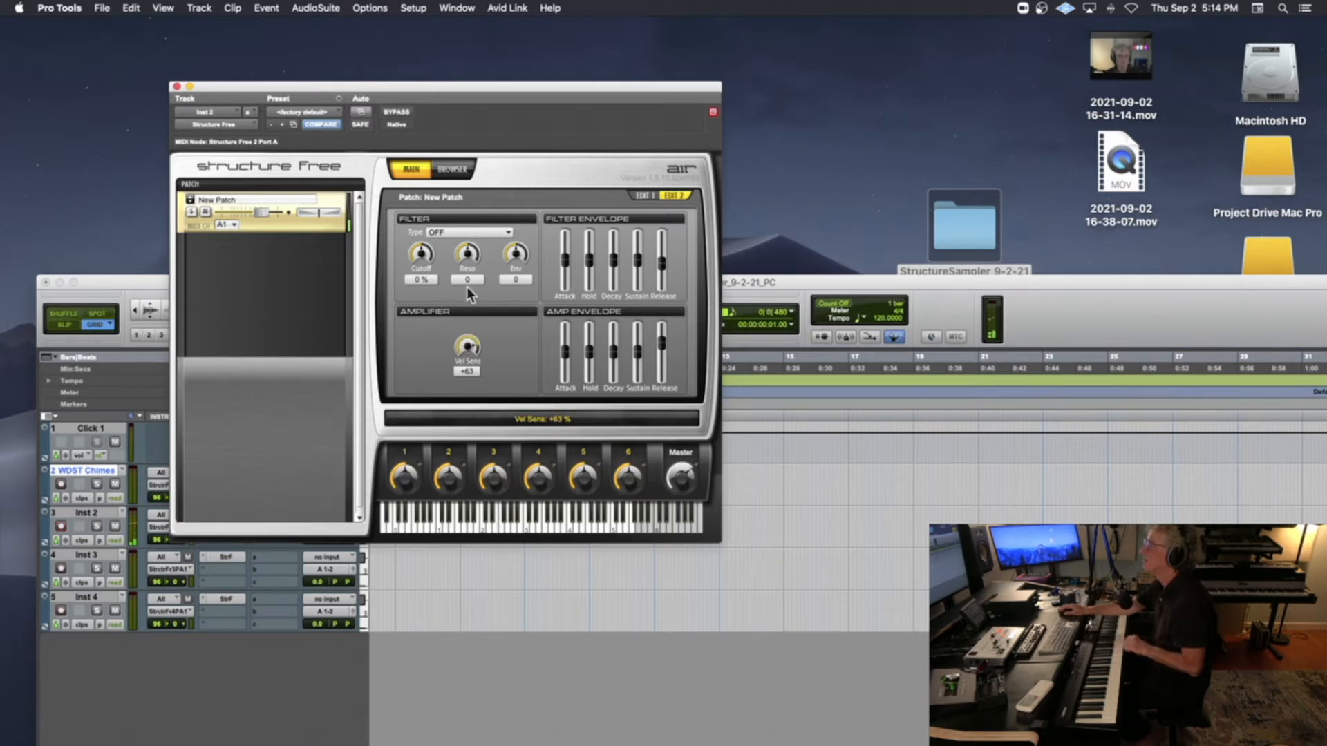
Transpose the piano patch up by one octave and rename the patch as Oak Piano
left_click(651, 196)
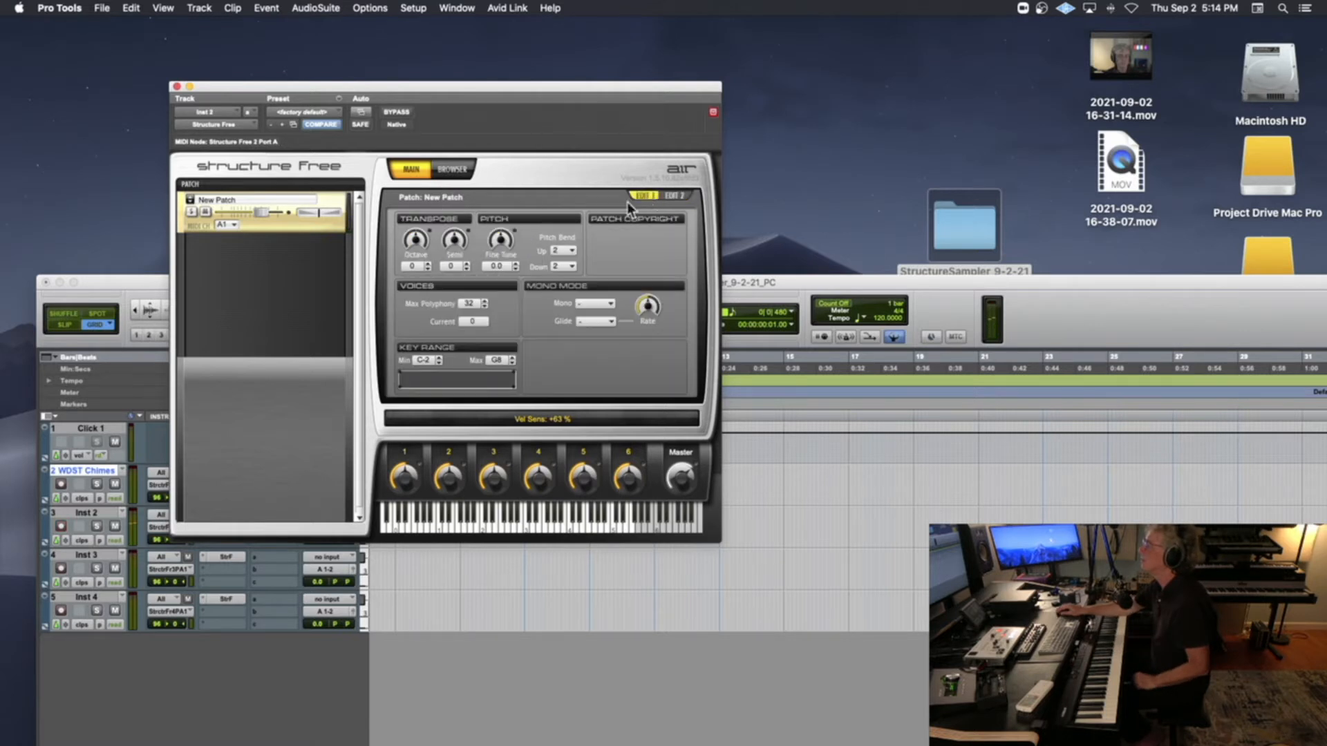
left_click(427, 265)
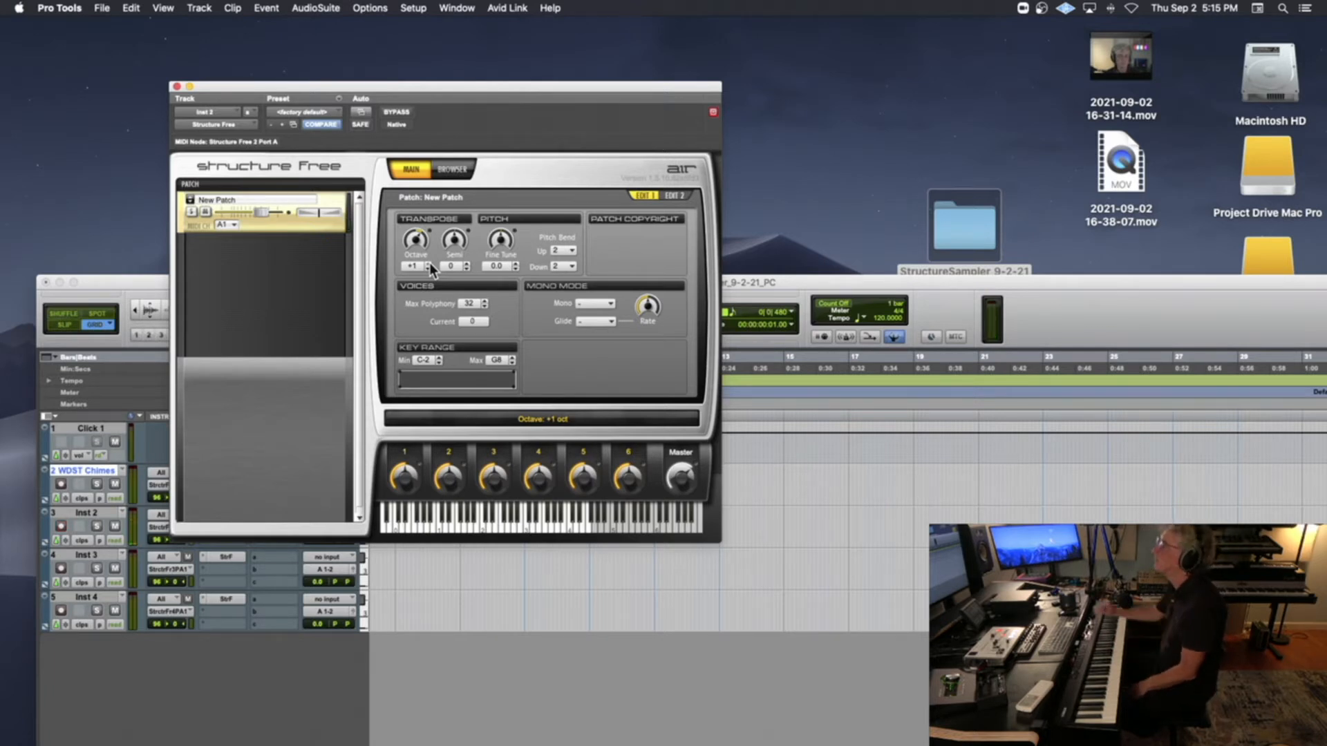
double_click(241, 200)
left_click(241, 200)
type("Ch")
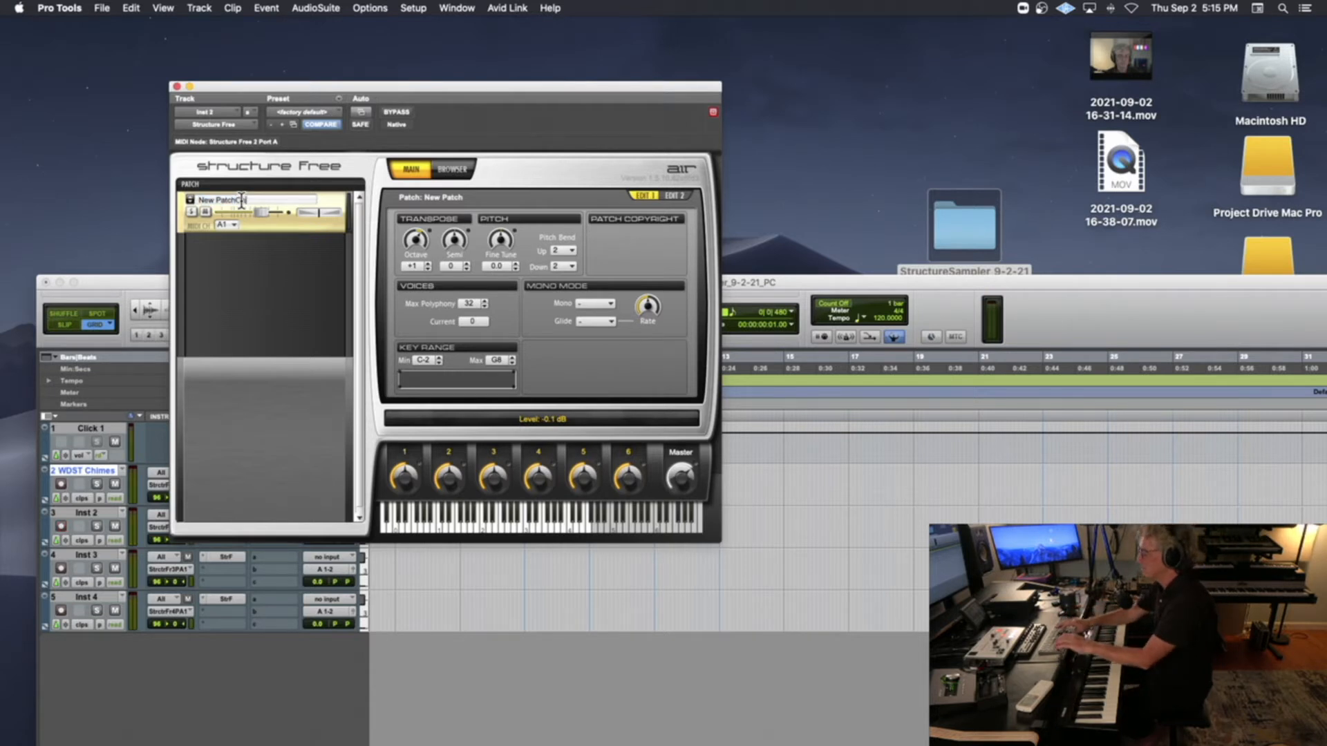
key("BackSpace")
type("Oak Pian")
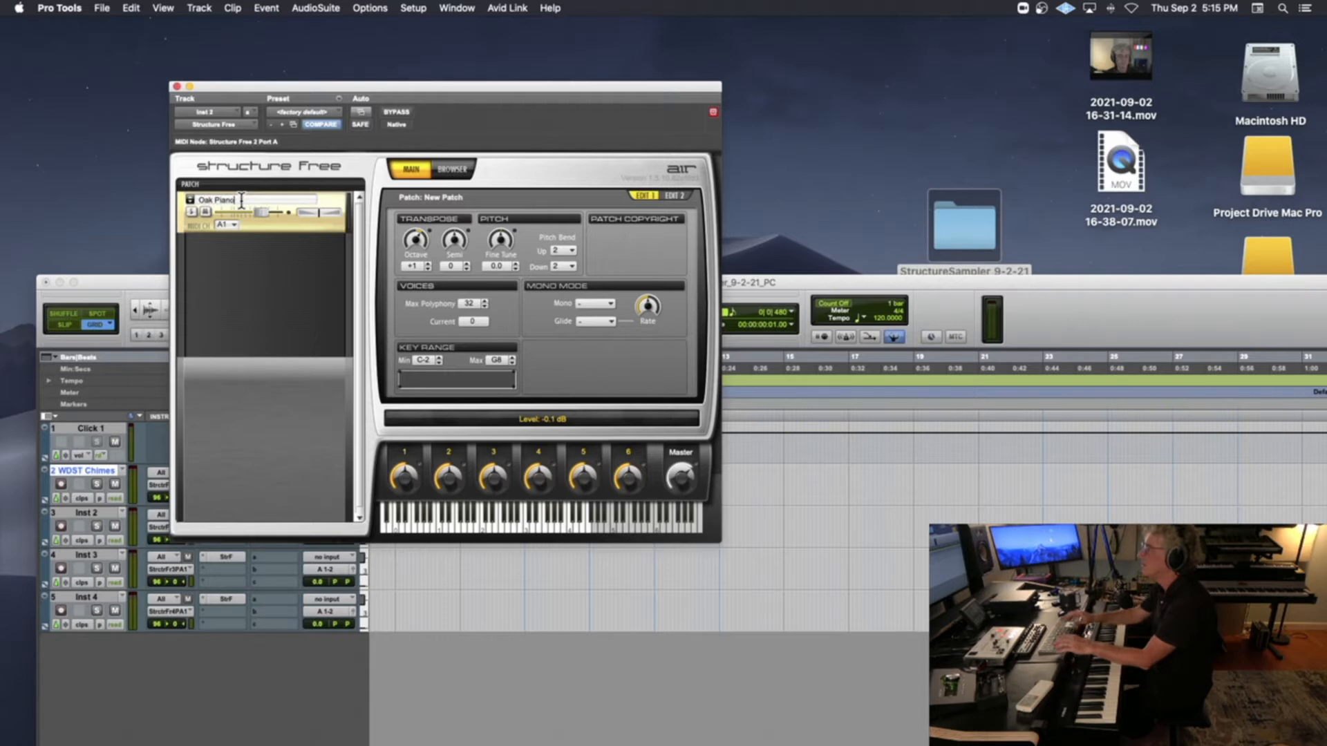
type("o")
key("Return")
Move the Edit window back up the screen and close Inst 2's Structure Free window
left_click_drag(226, 84, 530, 80)
left_click(334, 275)
left_click_drag(334, 274, 337, 68)
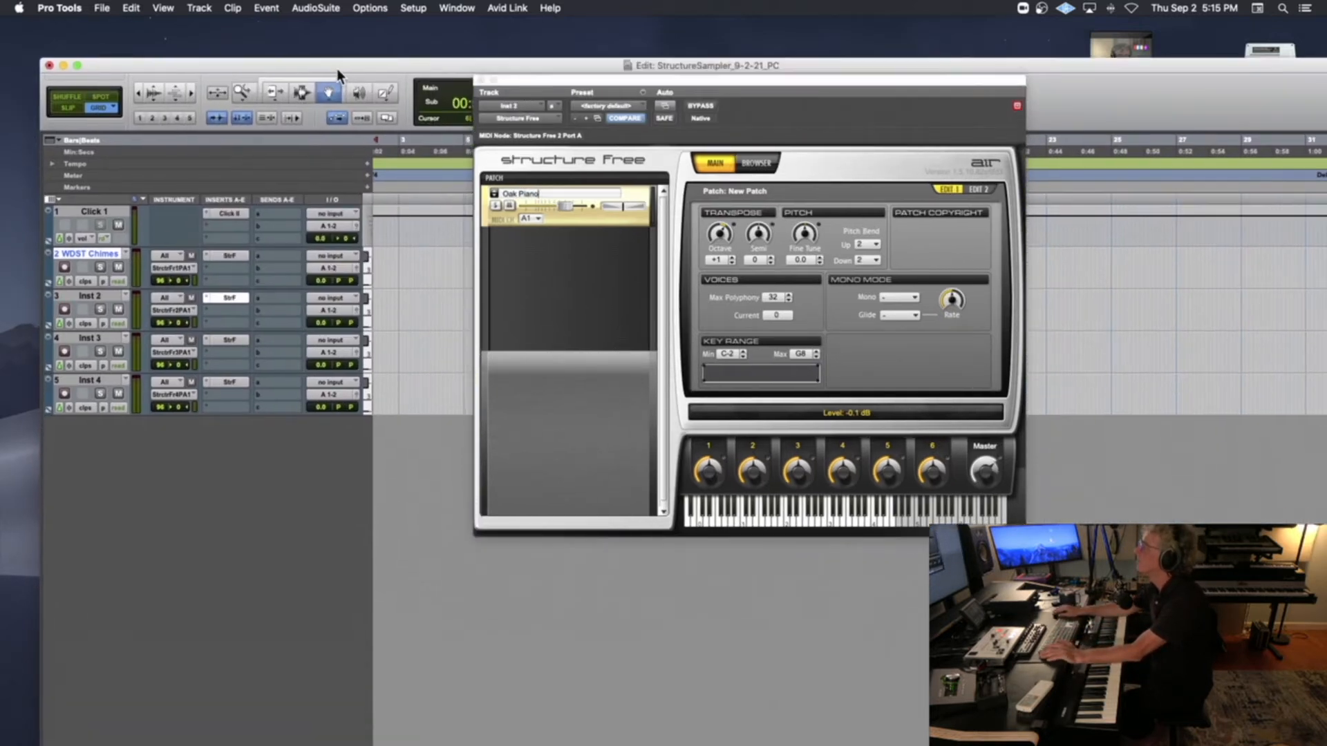
left_click(482, 82)
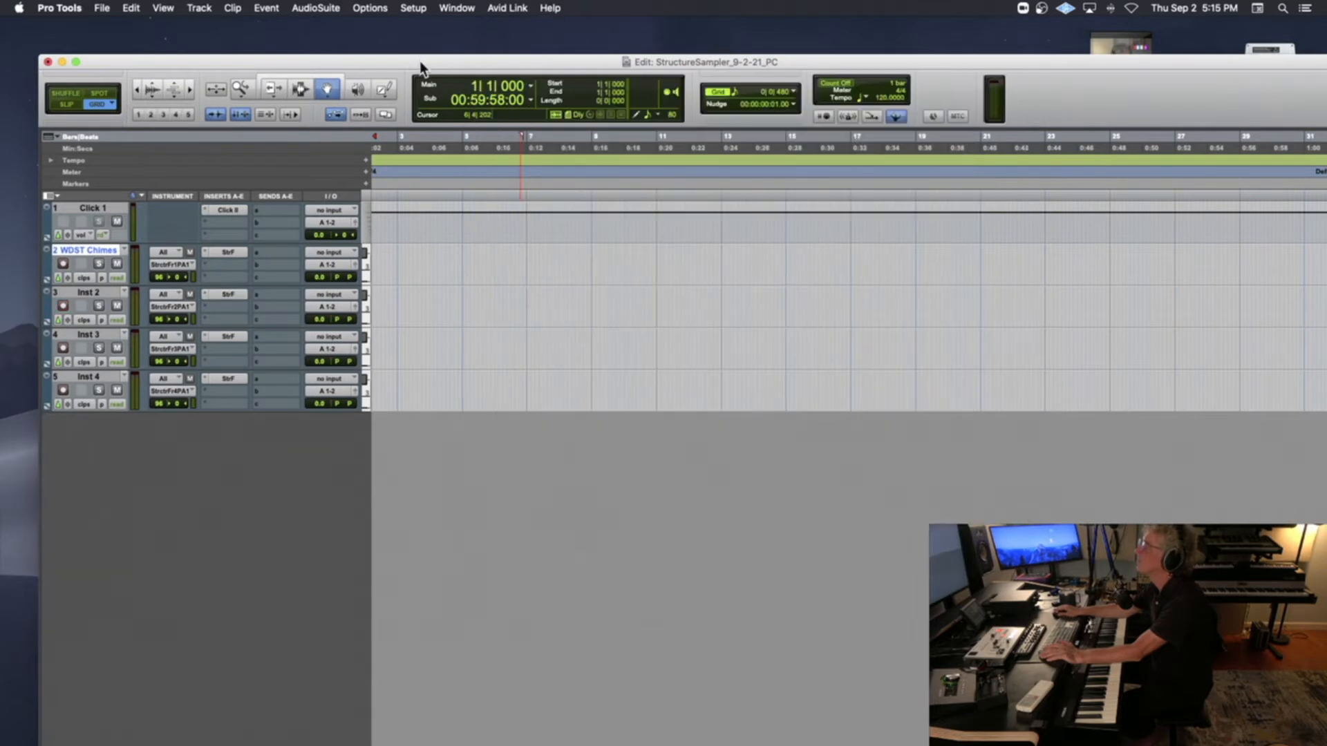
left_click_drag(421, 62, 419, 31)
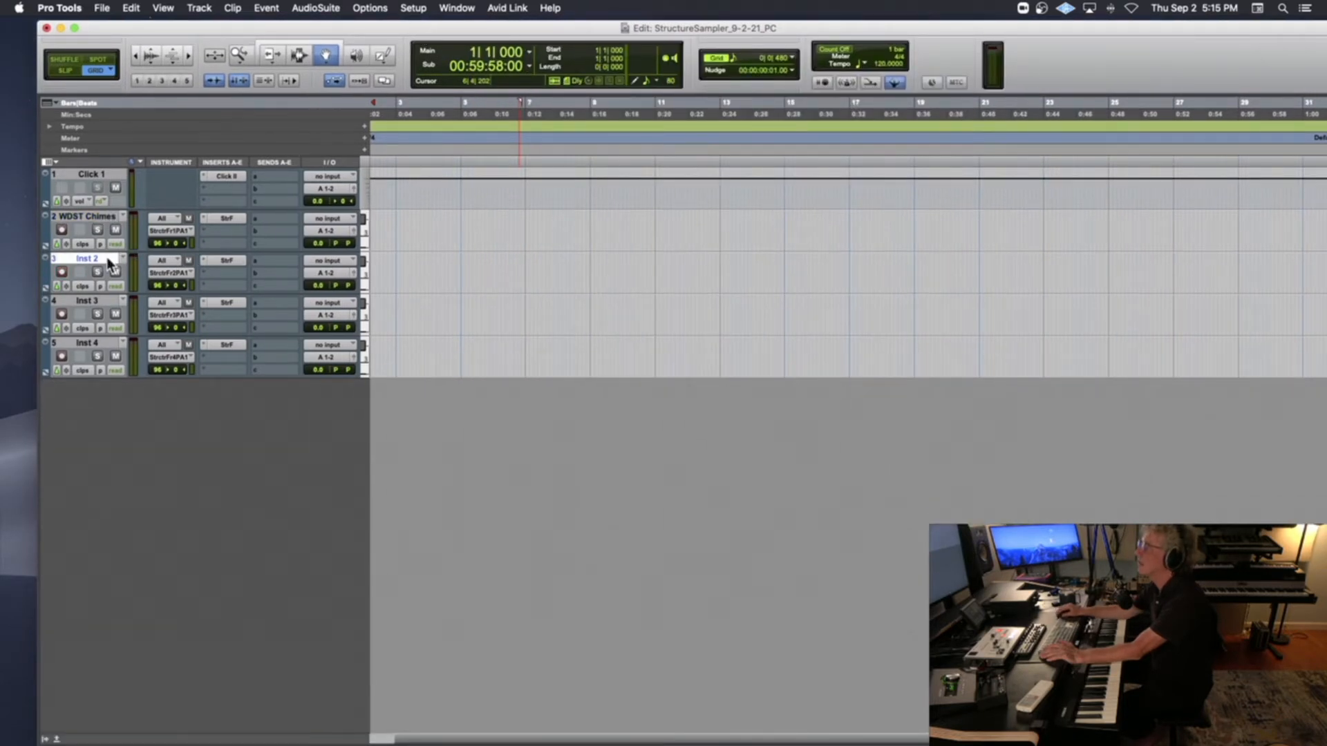
Rename the Inst 2 track as Oak Piano
double_click(109, 260)
type("Oak Piano")
key("Return")
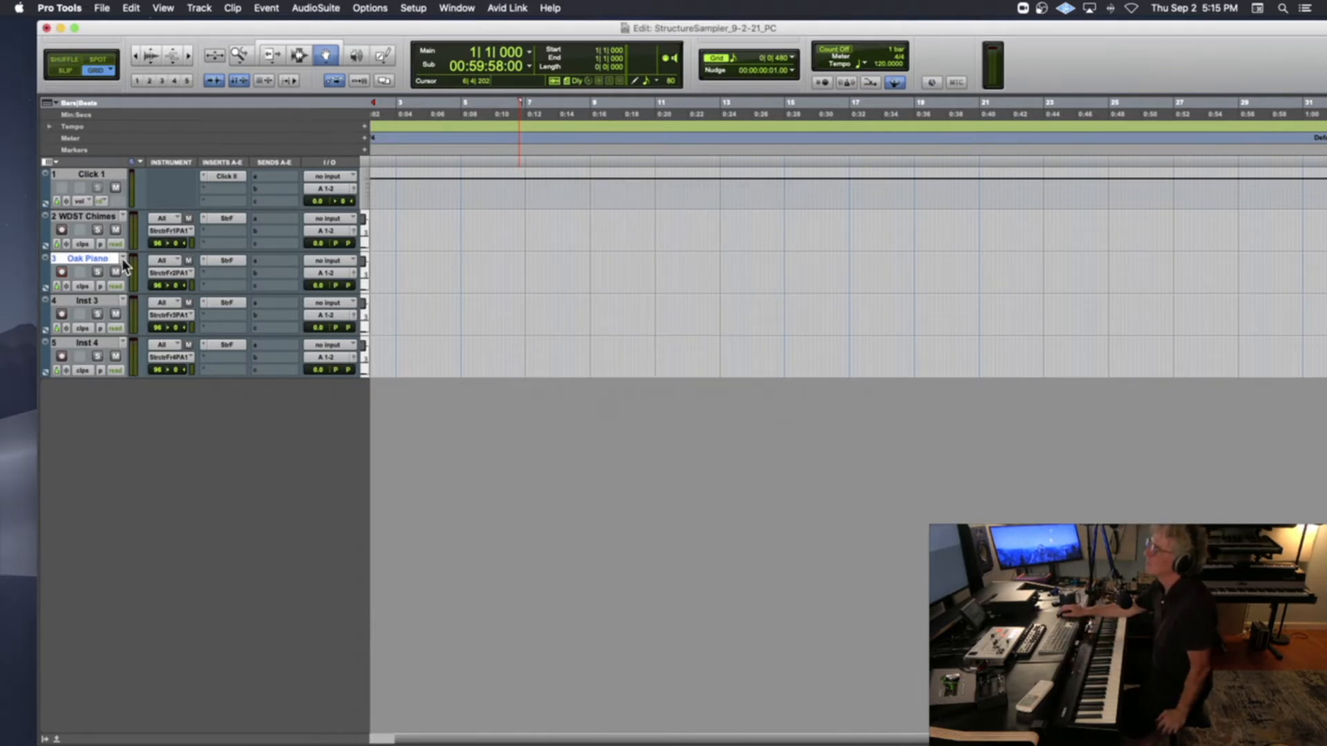
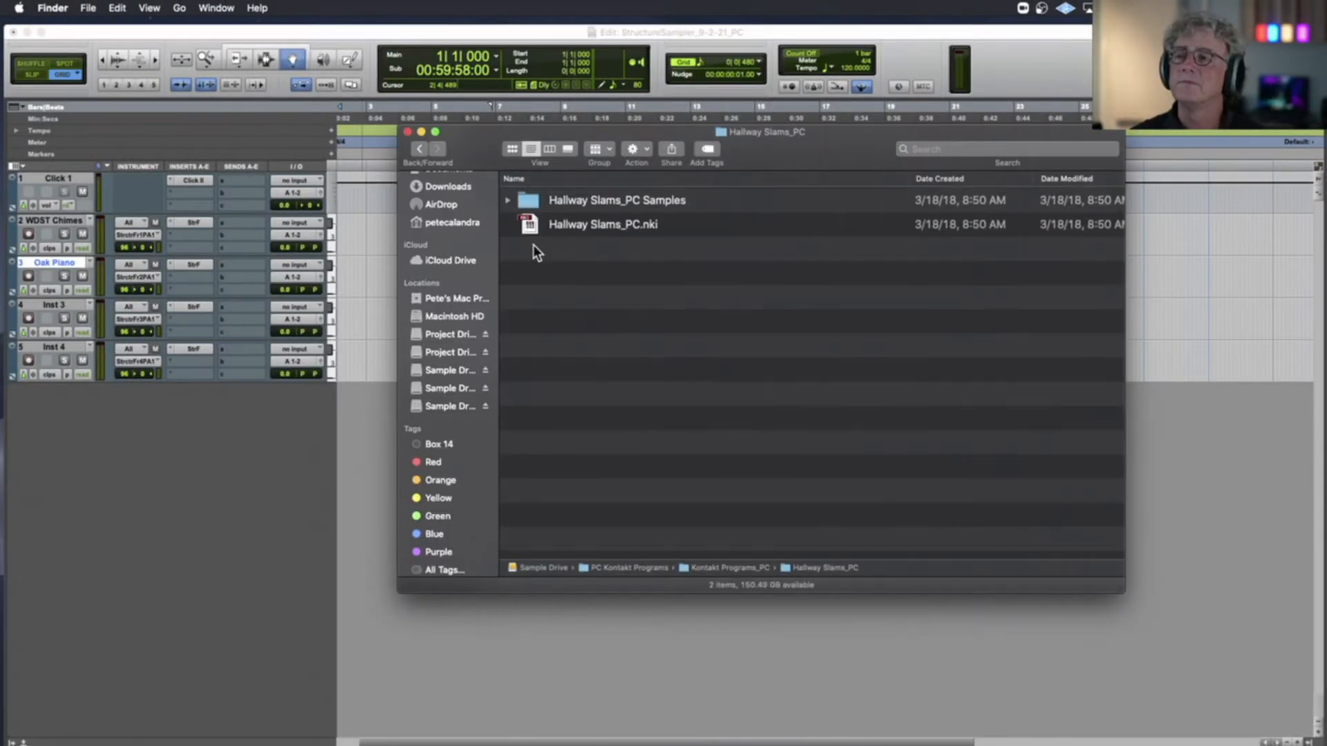
Open the Hallway Slams_PC Samples folder and audition its four WAV files, Hallway_Slam_1a to Hallway_Slam_4a
left_click(528, 200)
double_click(528, 201)
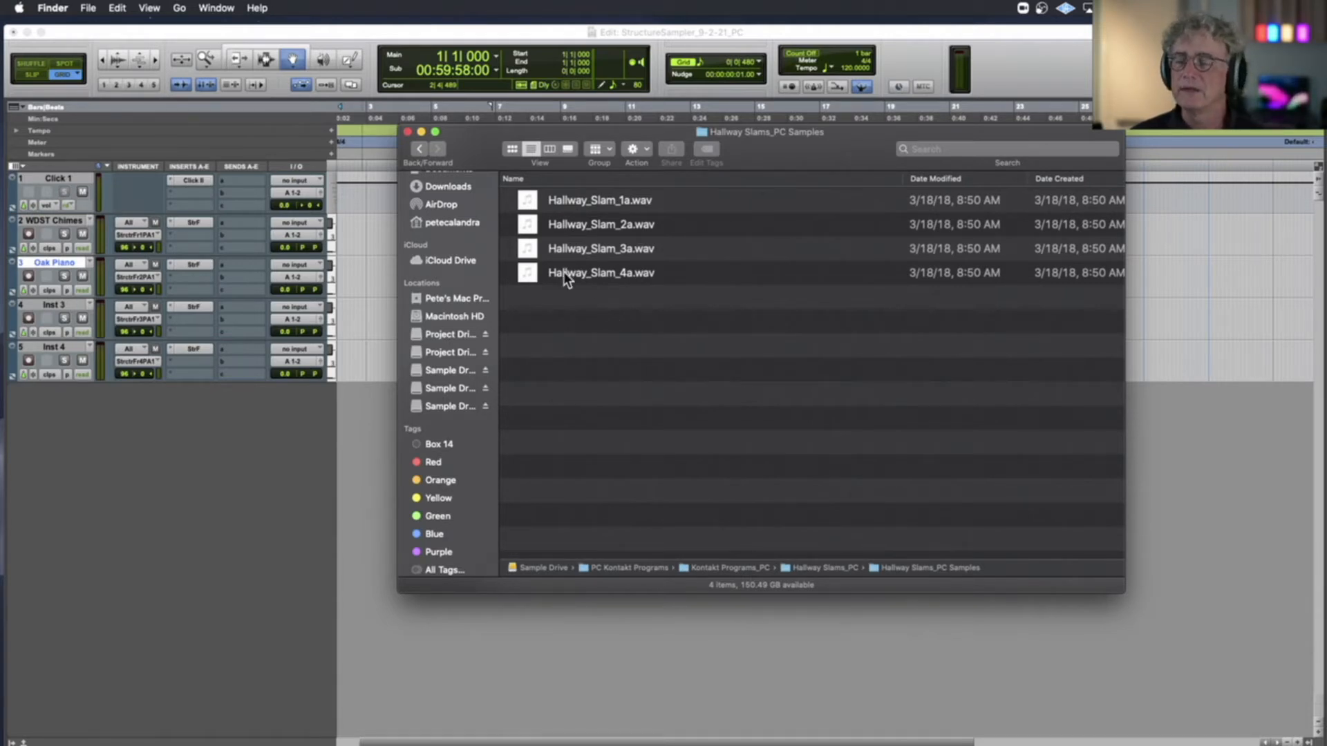
left_click(540, 202)
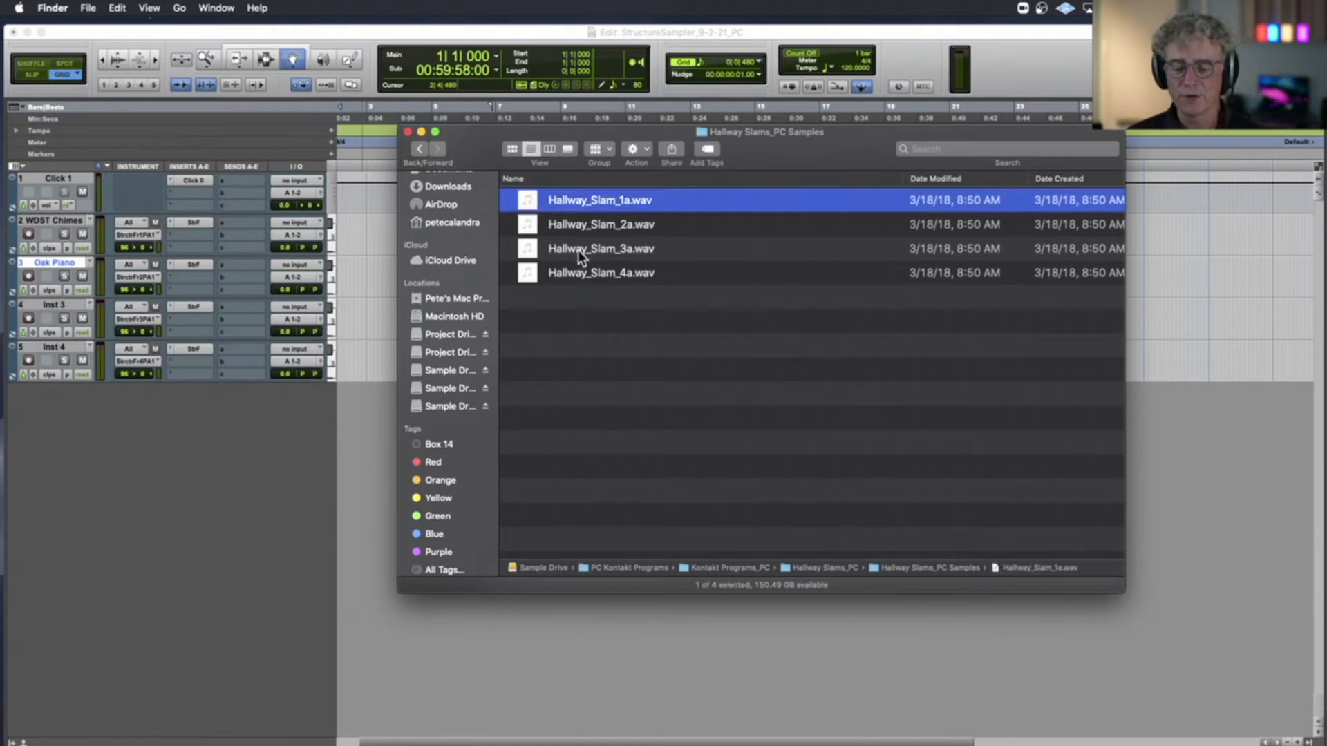
key("space")
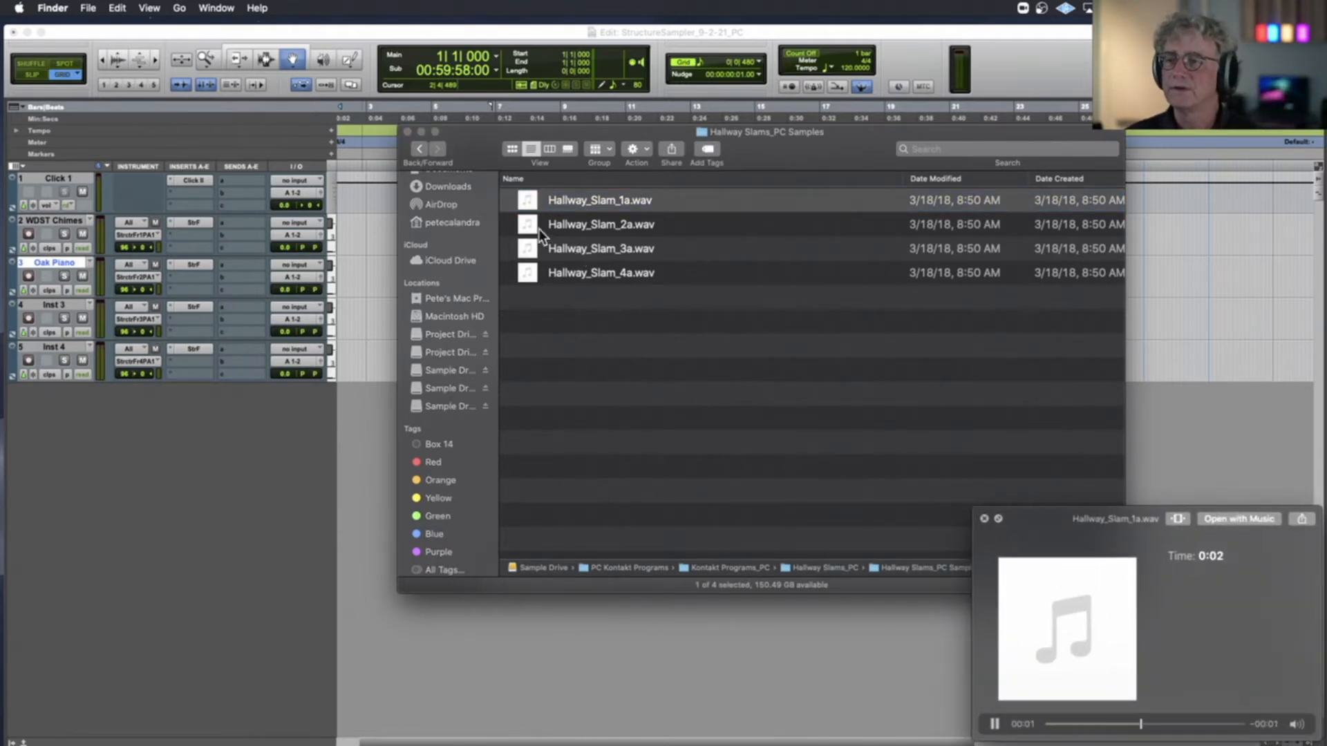
left_click(530, 225)
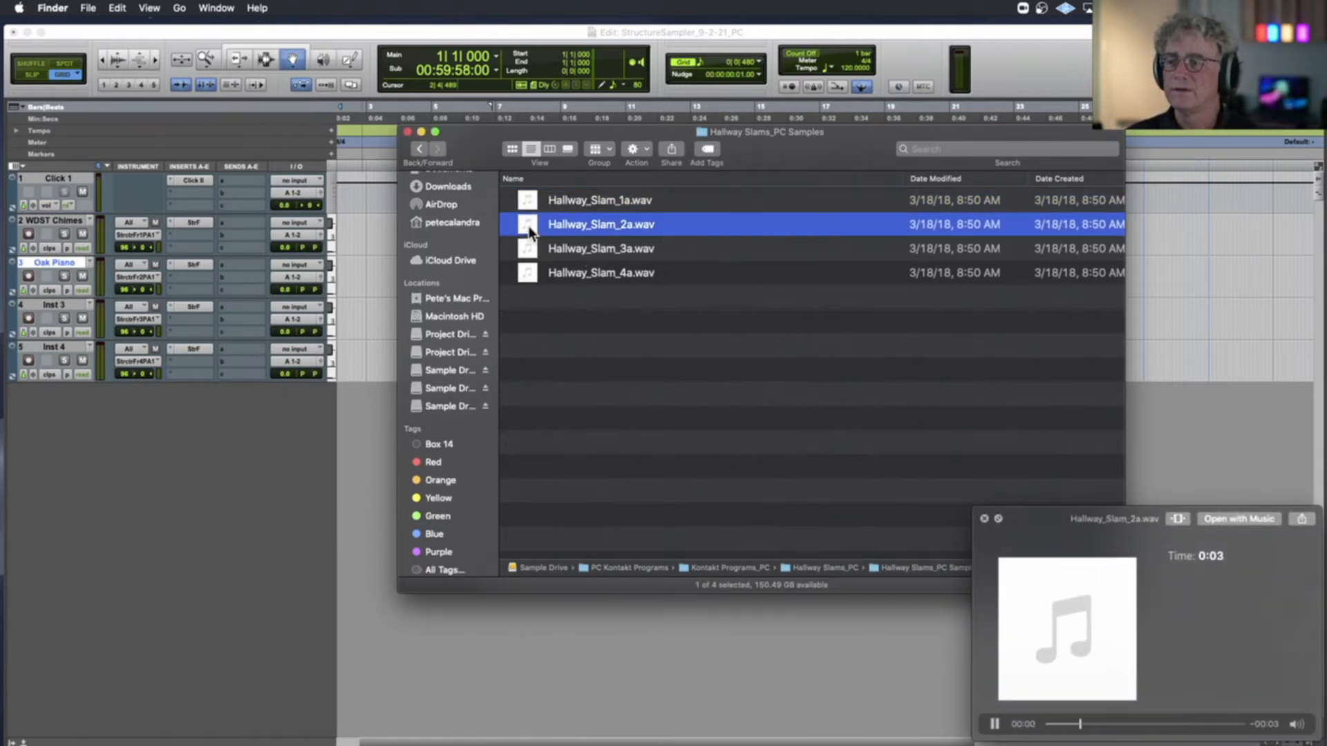
left_click(532, 250)
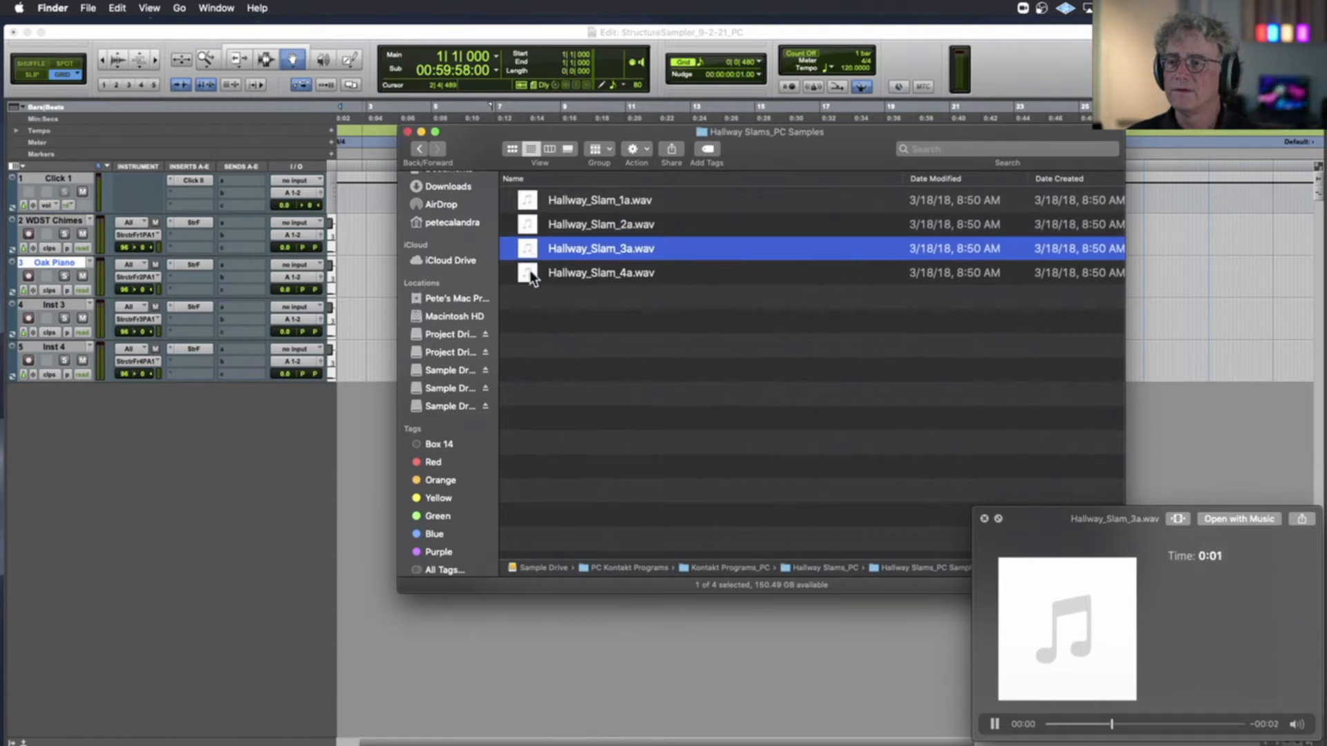
left_click(530, 271)
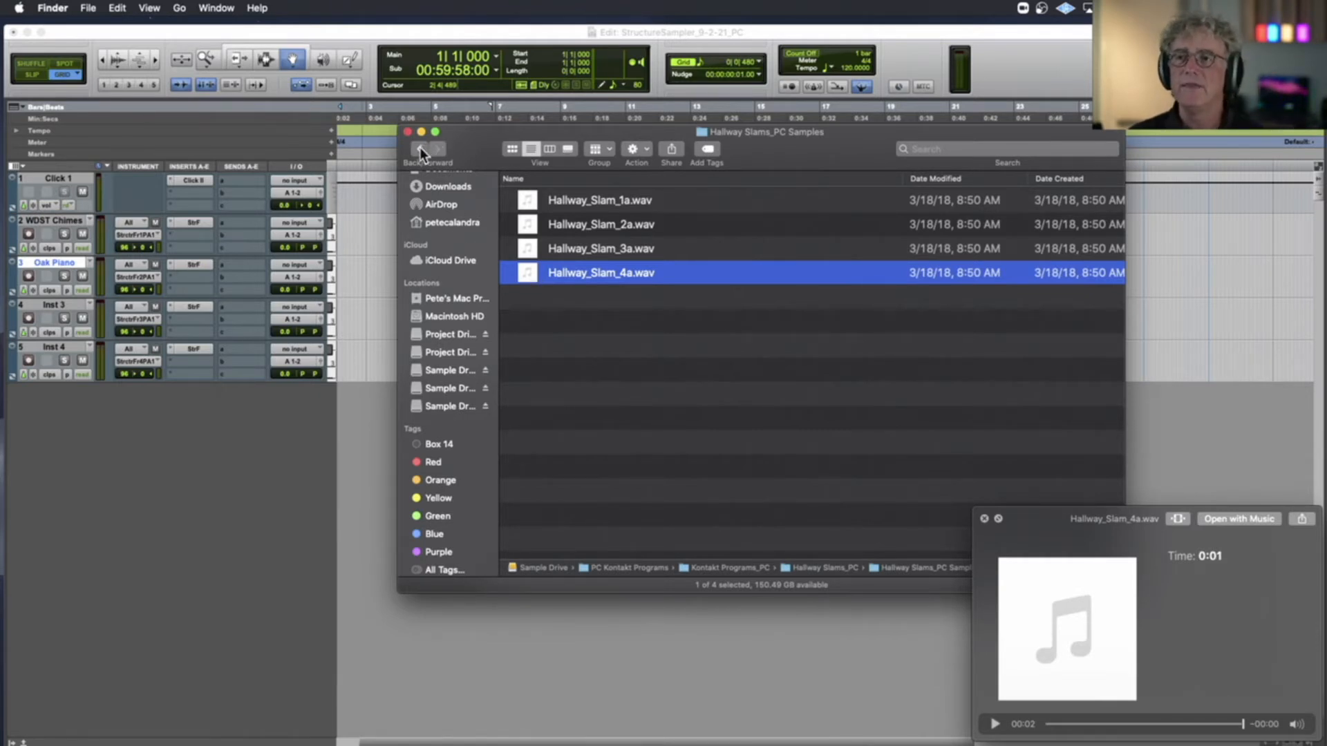
Listen to Hallway_Slam_1a.wav again several times in the file preview
left_click(533, 208)
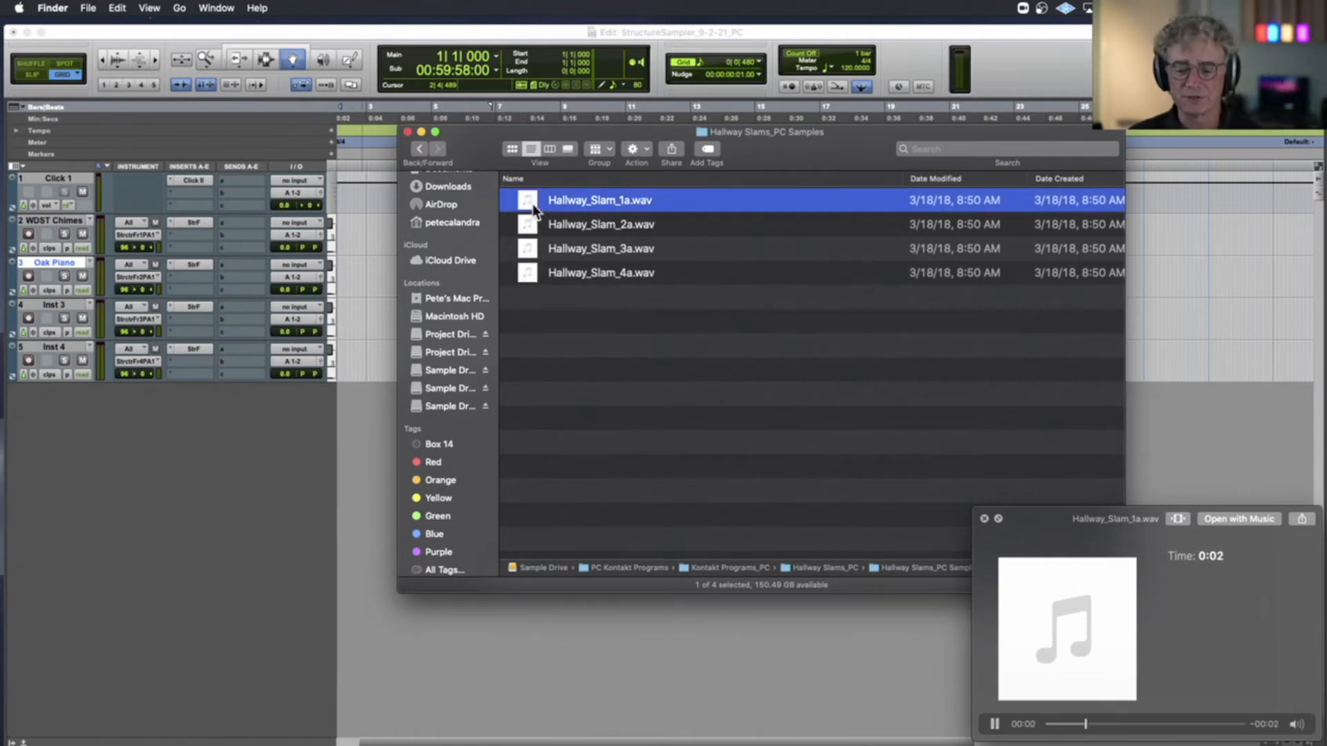
key("space")
key("space")
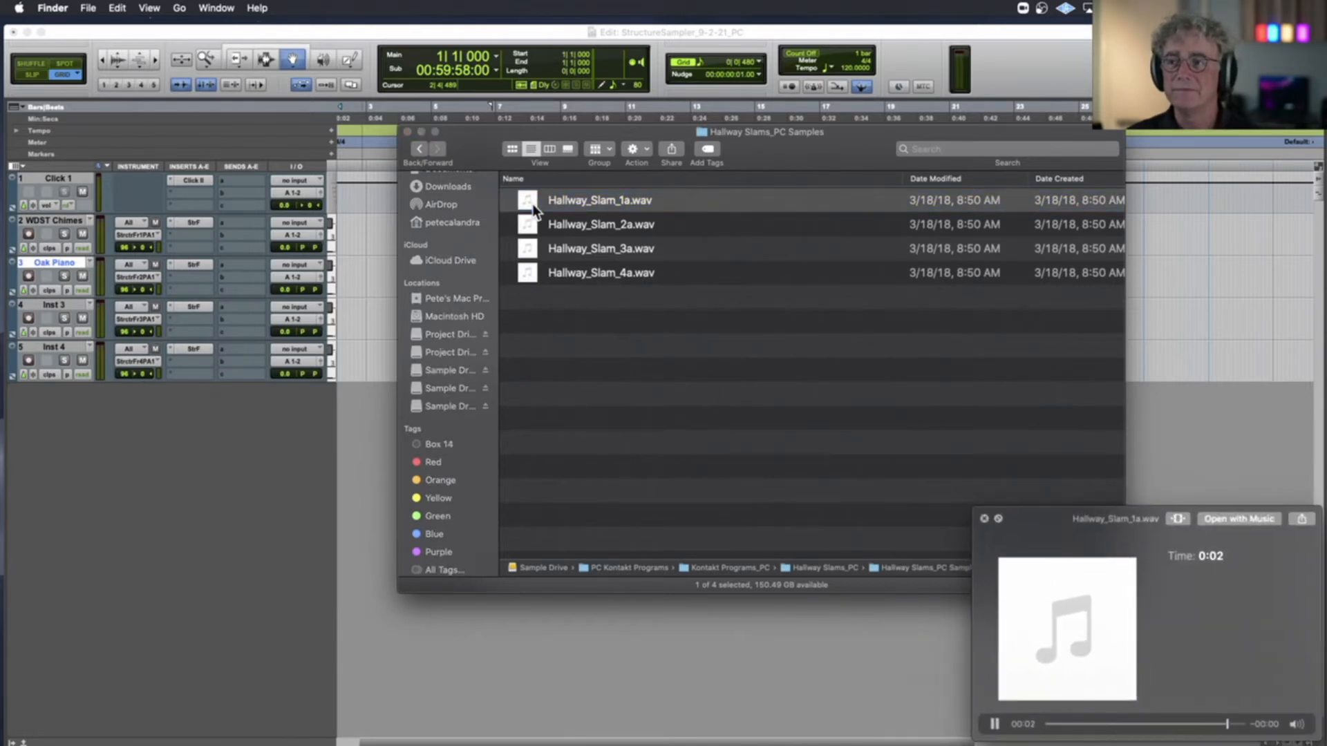
key("space")
key("space")
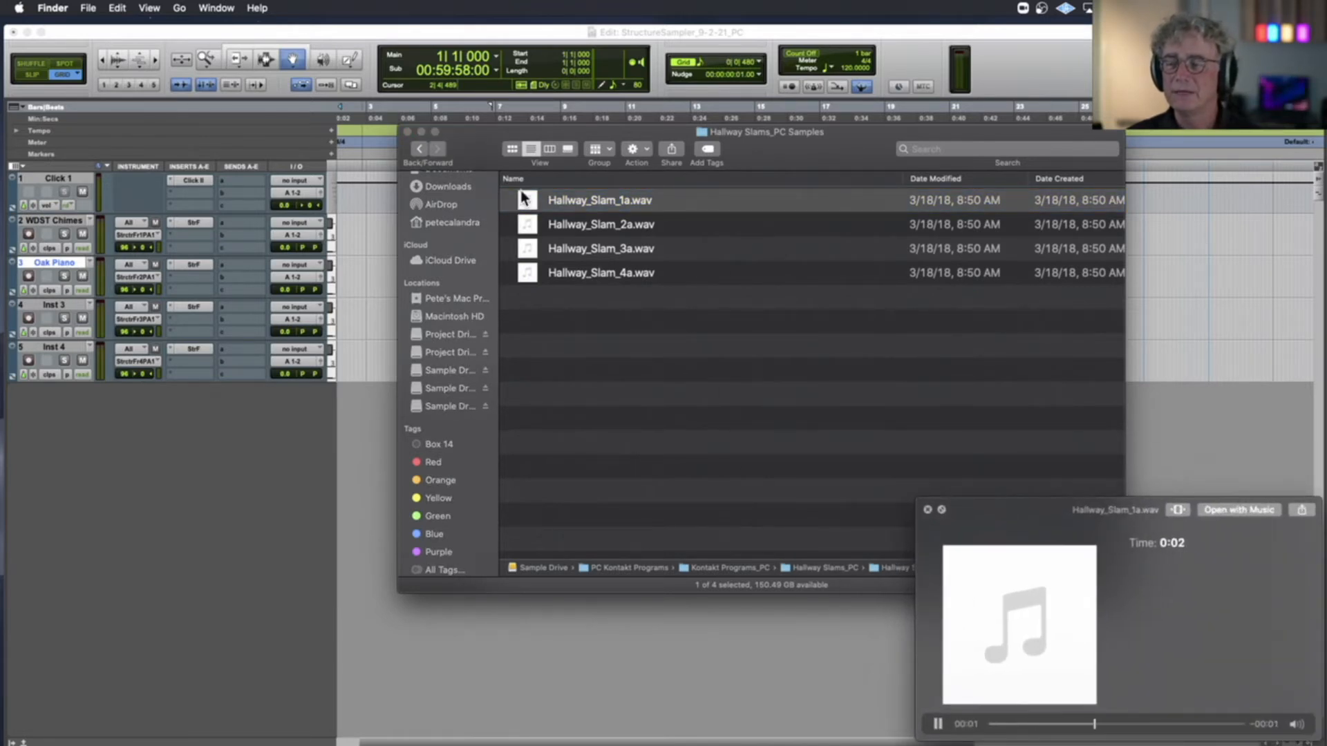
Return to Kontakt Programs_PC, open the Hallway Fire Extinguisher samples folder and audition FE_Bell2_D4.wav
left_click(424, 152)
left_click(420, 152)
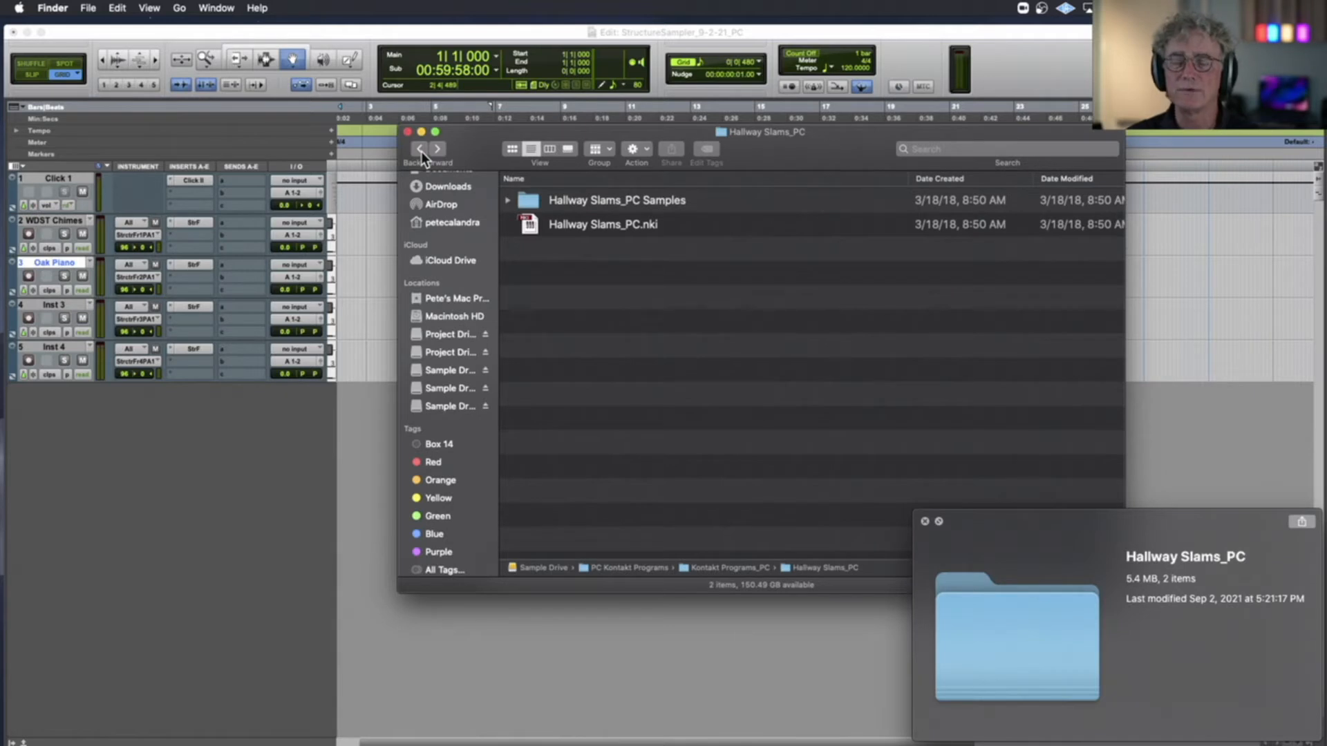
left_click(421, 152)
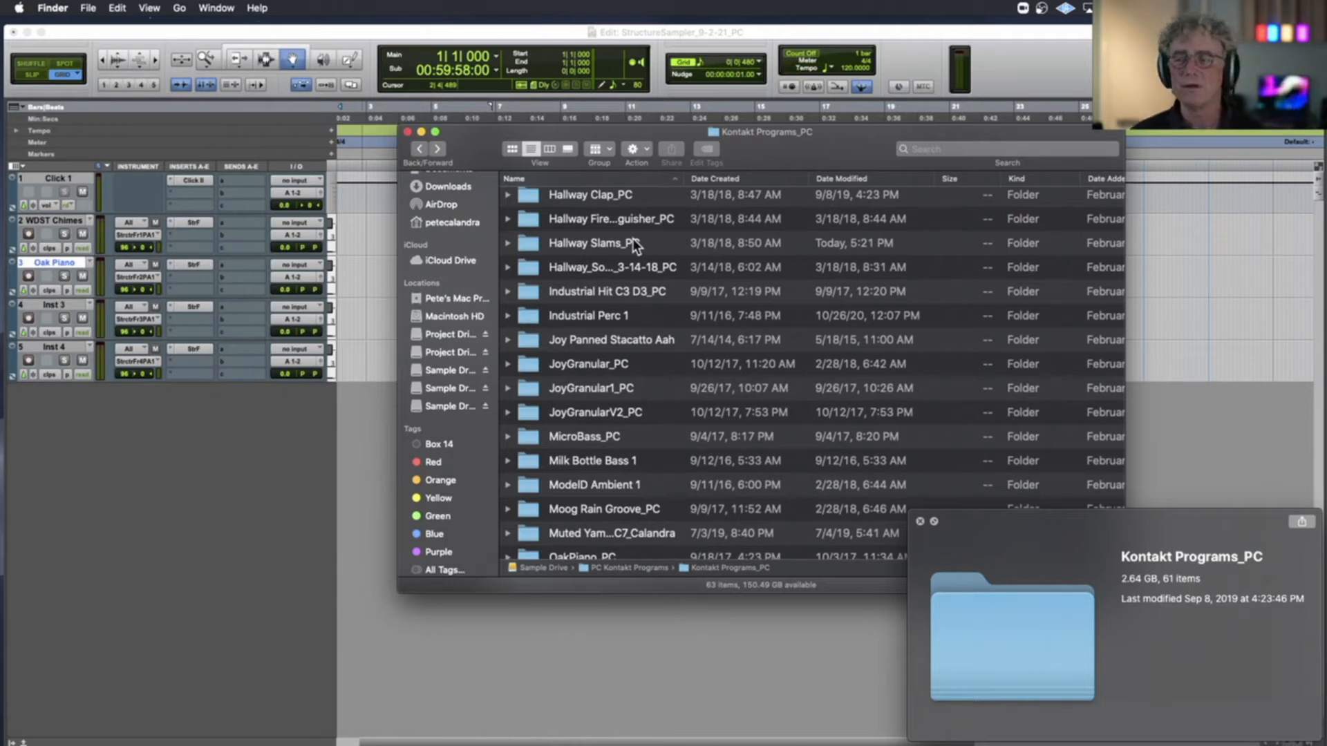
scroll(633, 239, "down", 3)
scroll(573, 236, "up", 4)
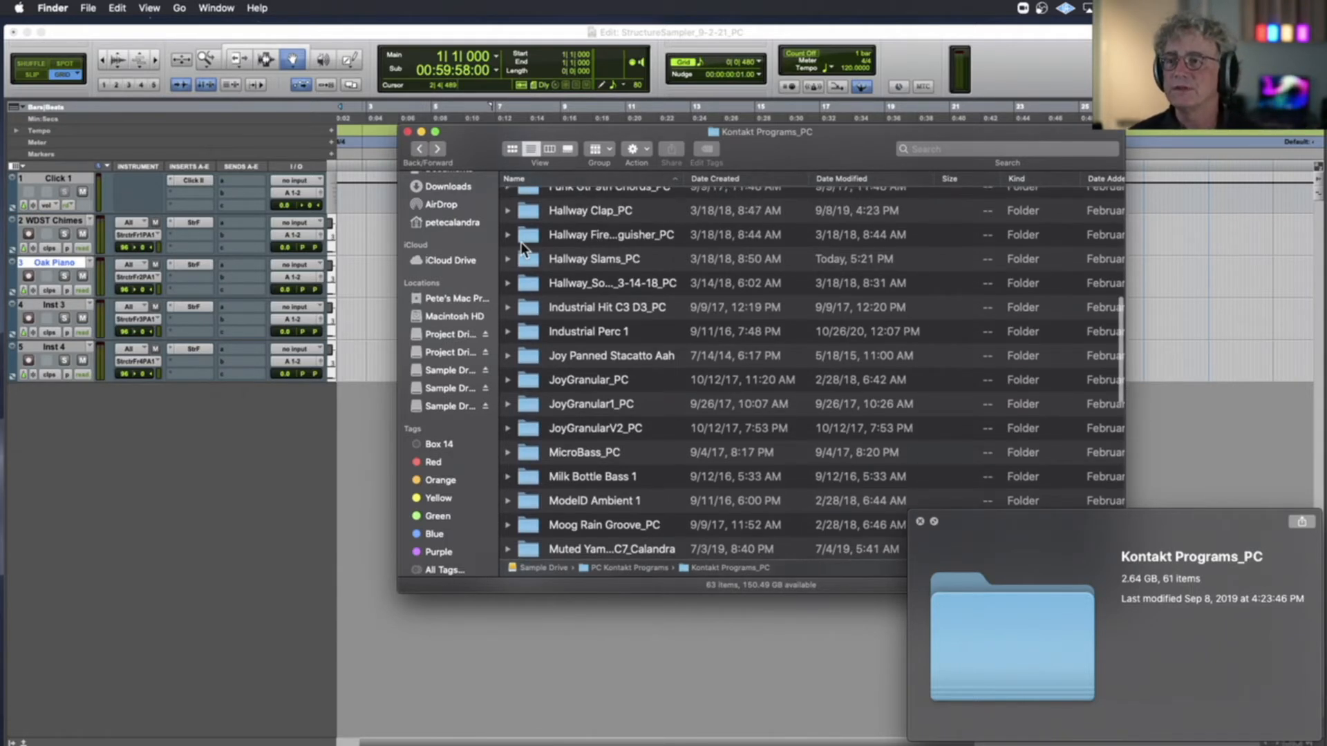
double_click(521, 239)
double_click(540, 201)
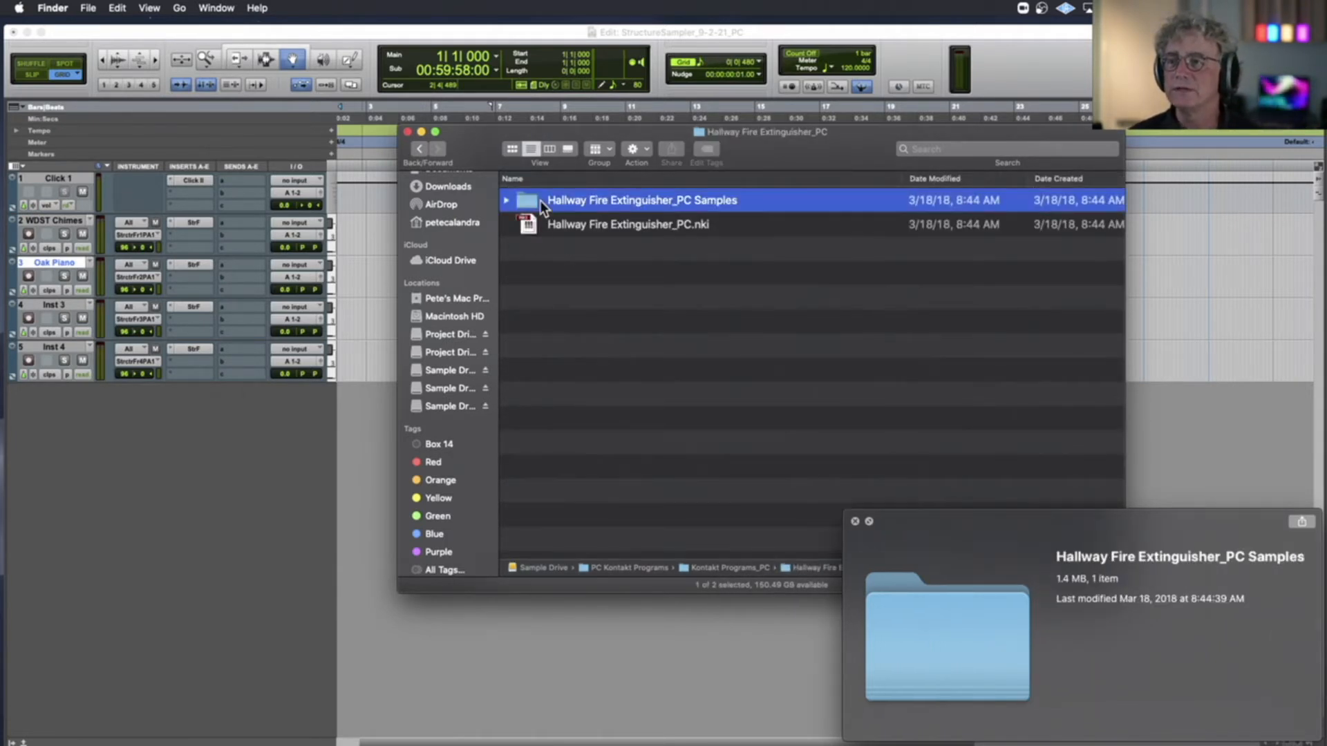
left_click(547, 203)
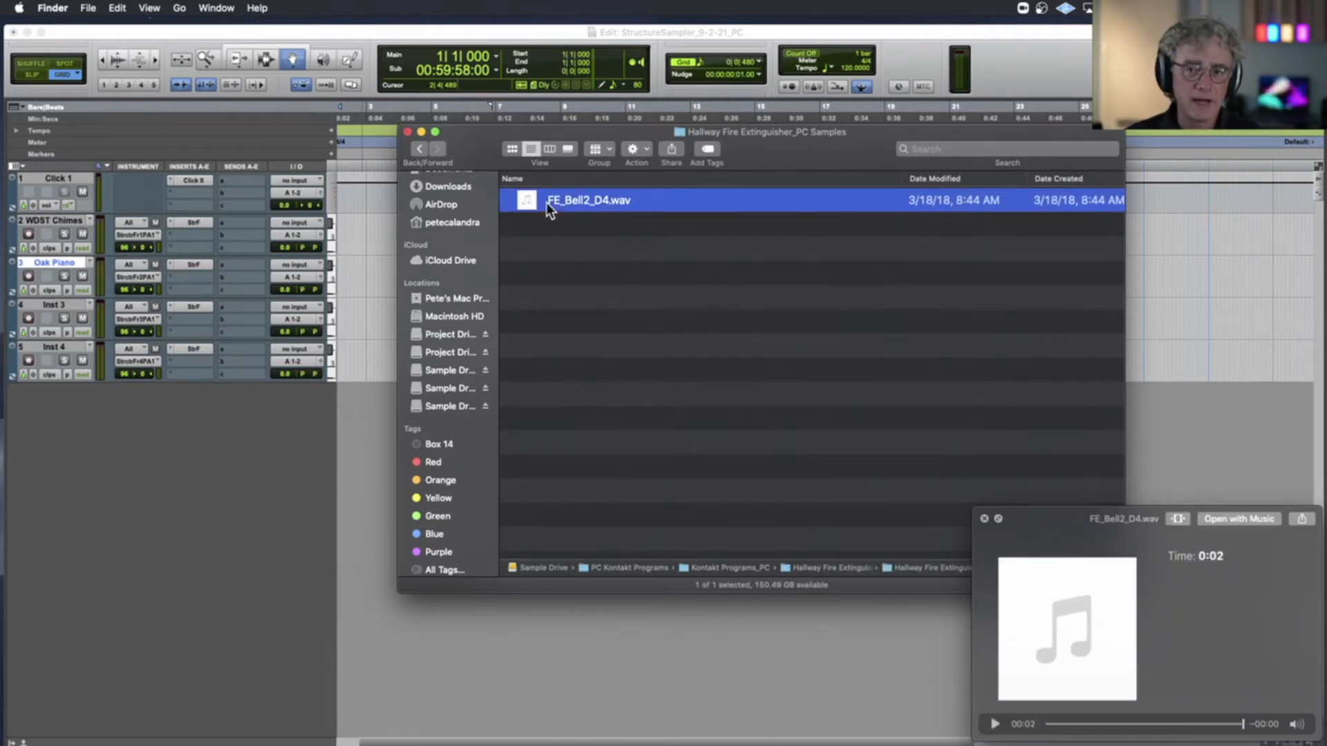
Open Inst 3's Structure Free window and move the Edit and sample folder windows so the sampler stays accessible
scroll(547, 203, "right", 1)
scroll(392, 246, "left", 1)
scroll(543, 202, "left", 1)
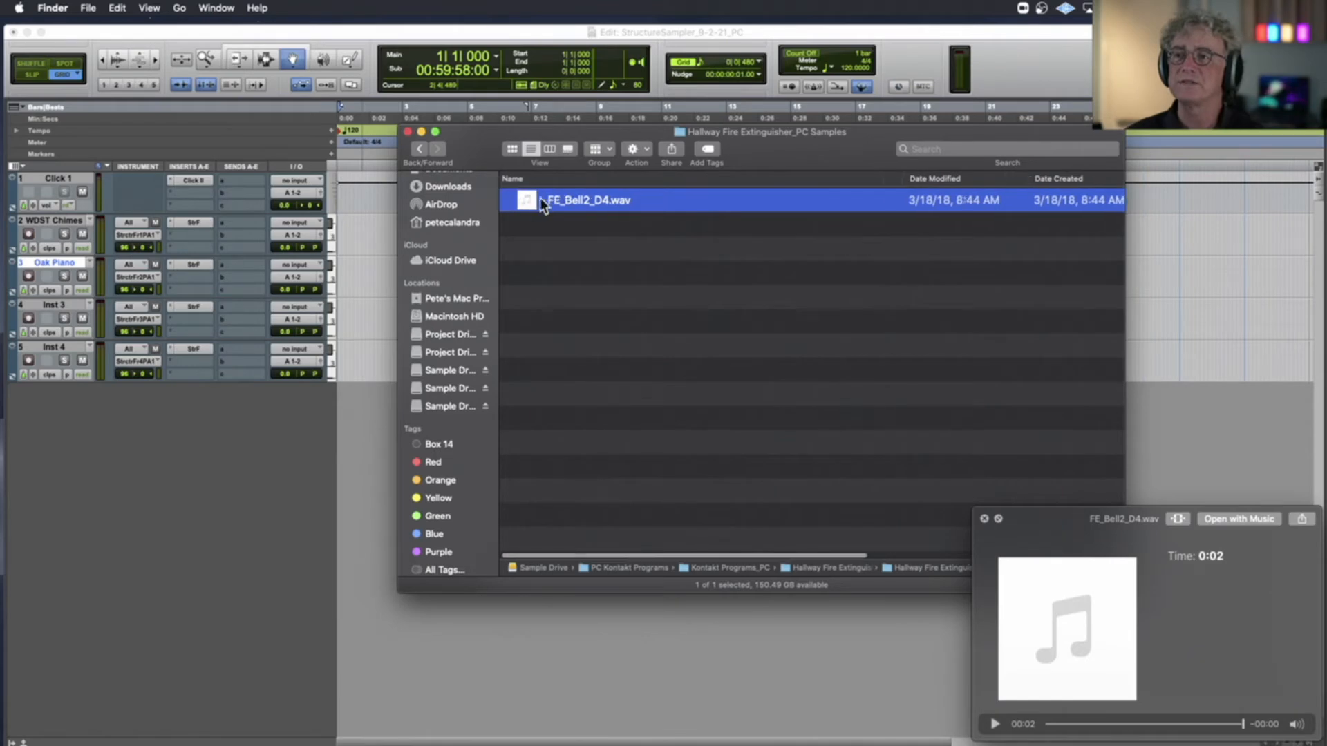
left_click(184, 304)
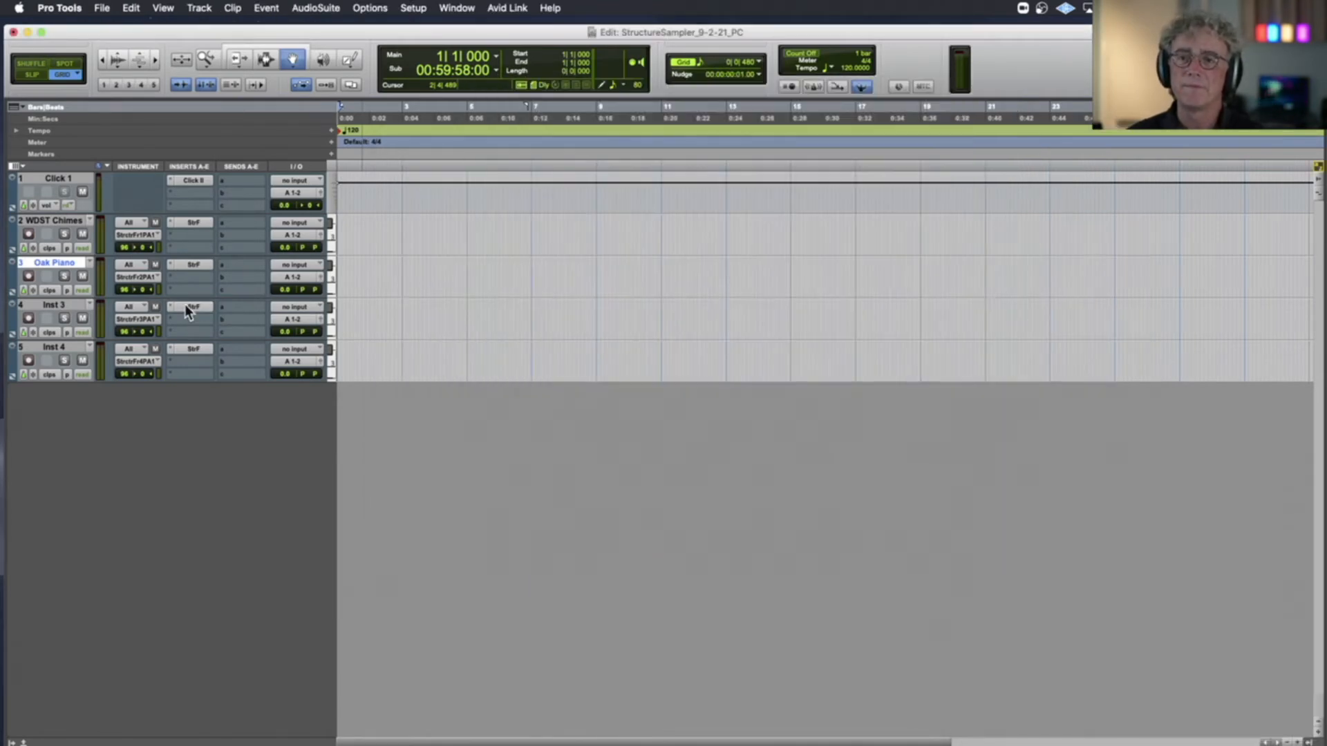
left_click(185, 303)
left_click_drag(364, 30, 388, 340)
left_click(450, 147)
left_click_drag(449, 147, 796, 327)
Load FE_Bell2_D4.wav into Inst 3's Structure Free, audition it on the keyboard and set its amp envelope release to +85 %
left_click_drag(872, 380, 546, 240)
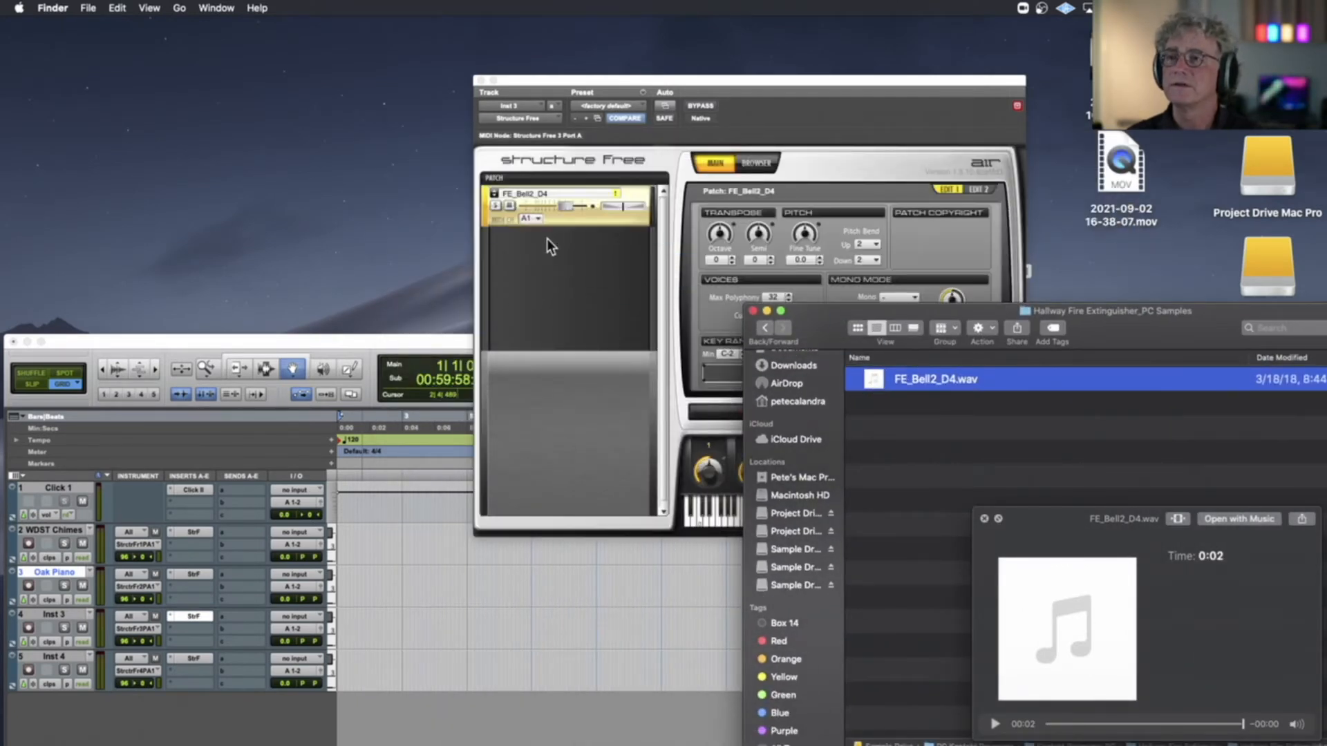
left_click(579, 193)
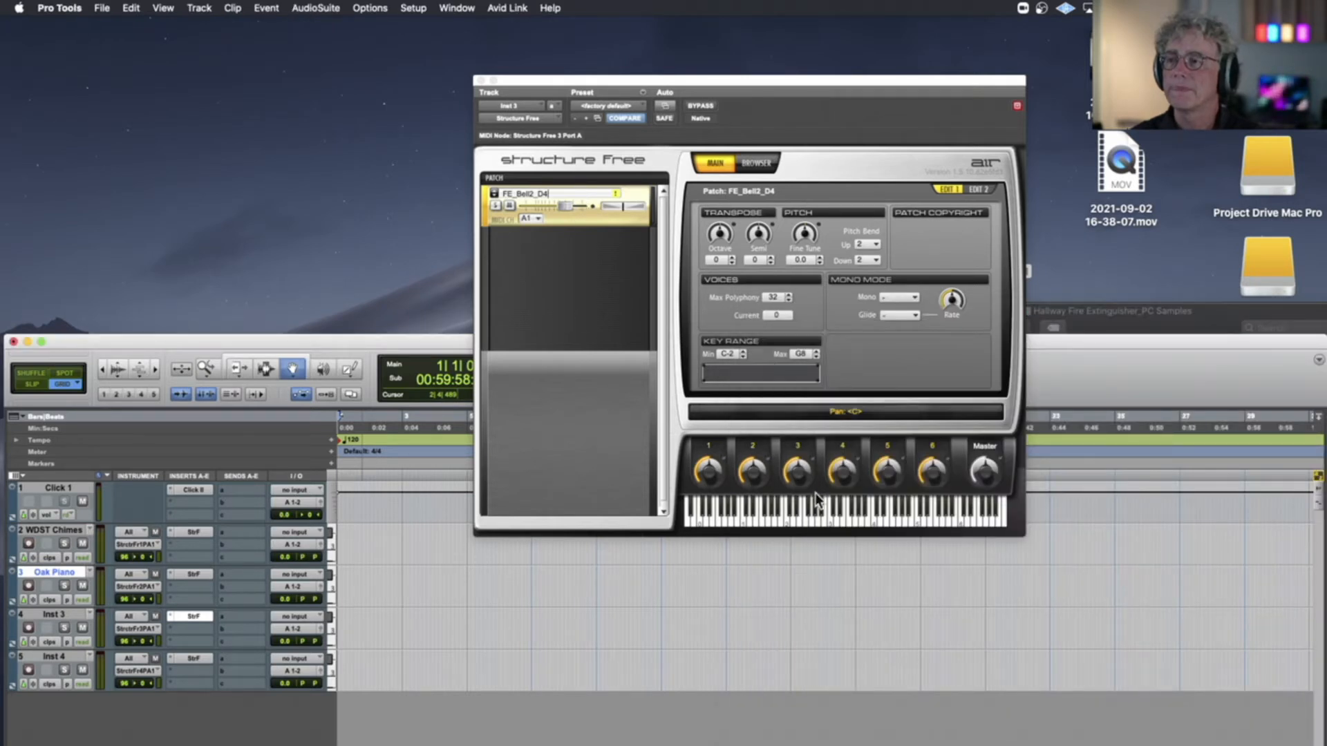
left_click(832, 530)
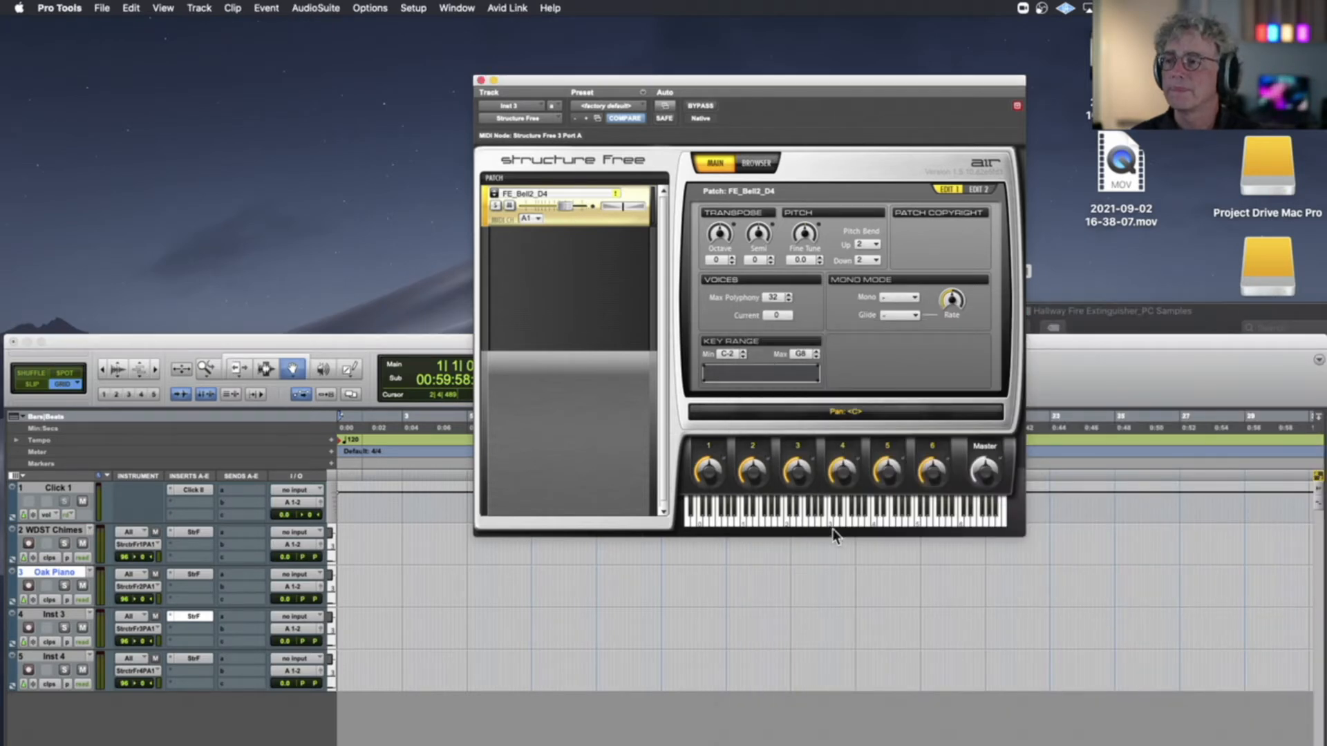
left_click(783, 520)
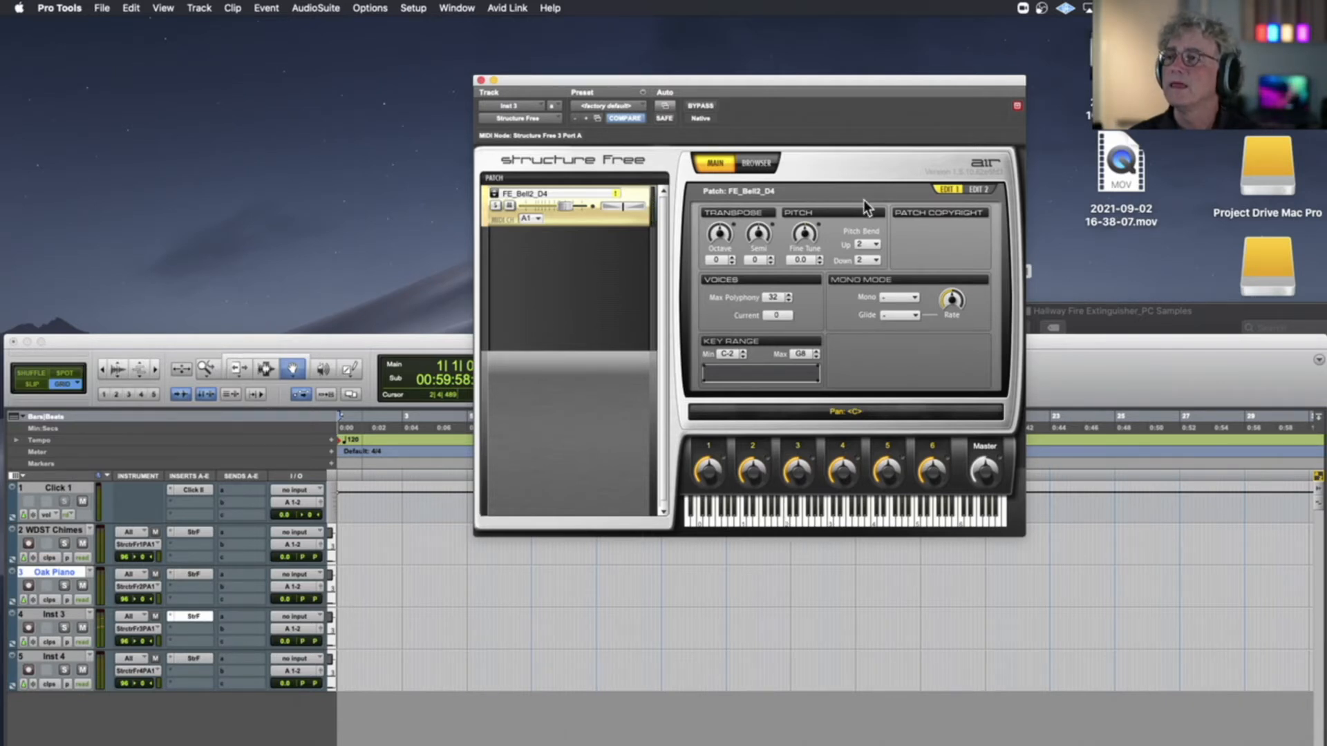
left_click(976, 189)
left_click_drag(964, 341, 966, 330)
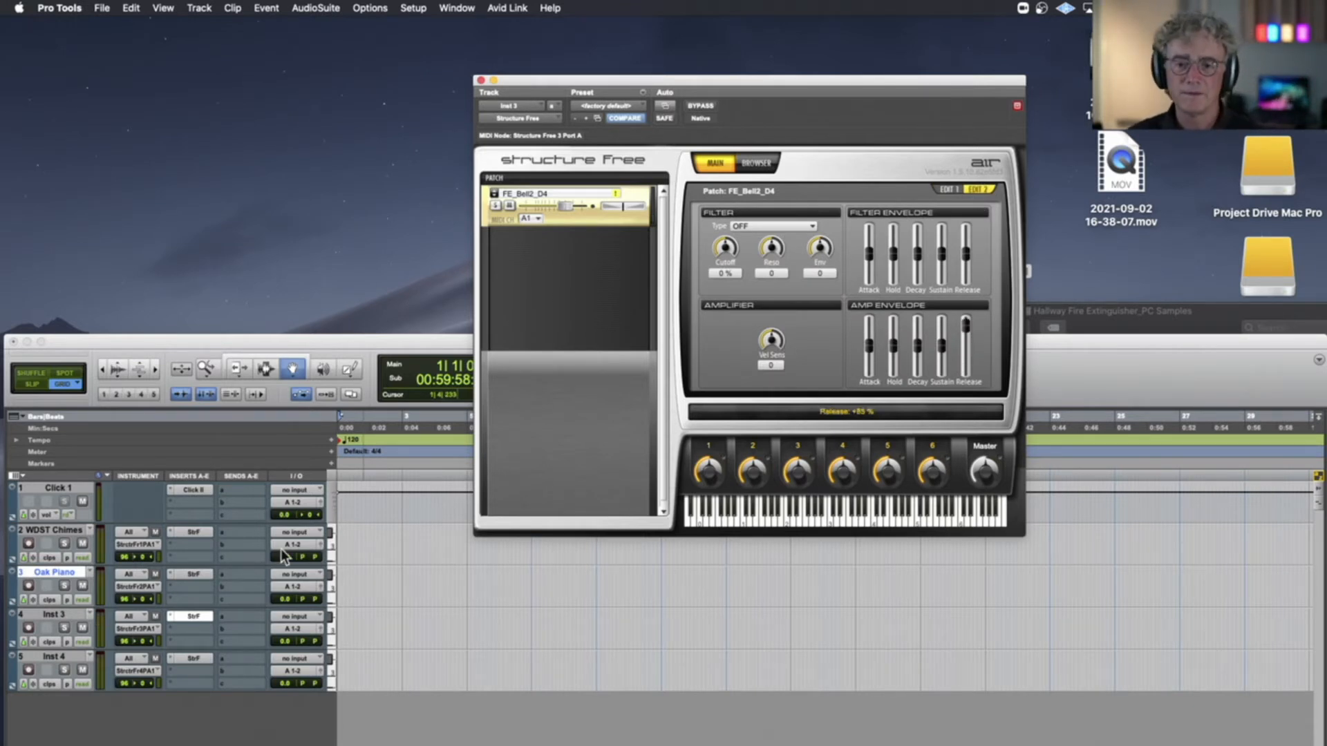
Record-enable the Inst 3 track and remove the FE_Bell2_D4 patch from its Structure Free
left_click(29, 629)
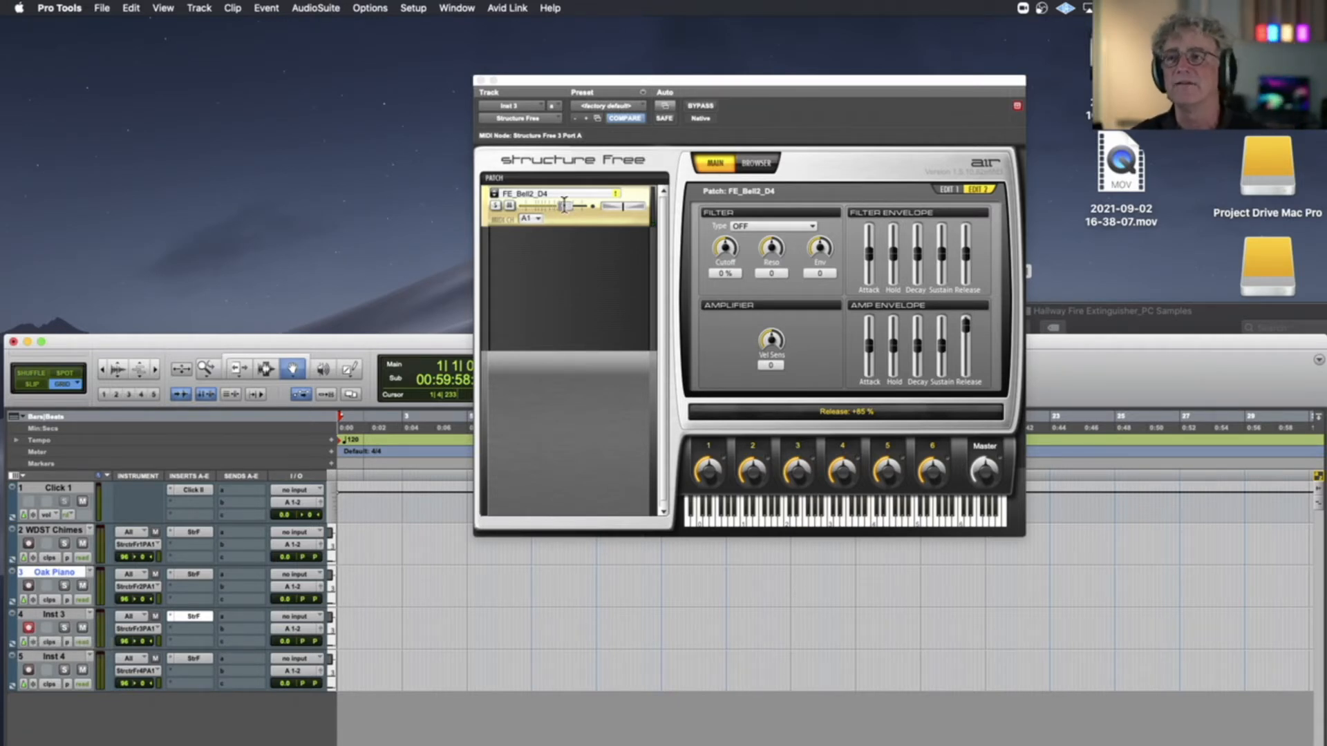
right_click(565, 222)
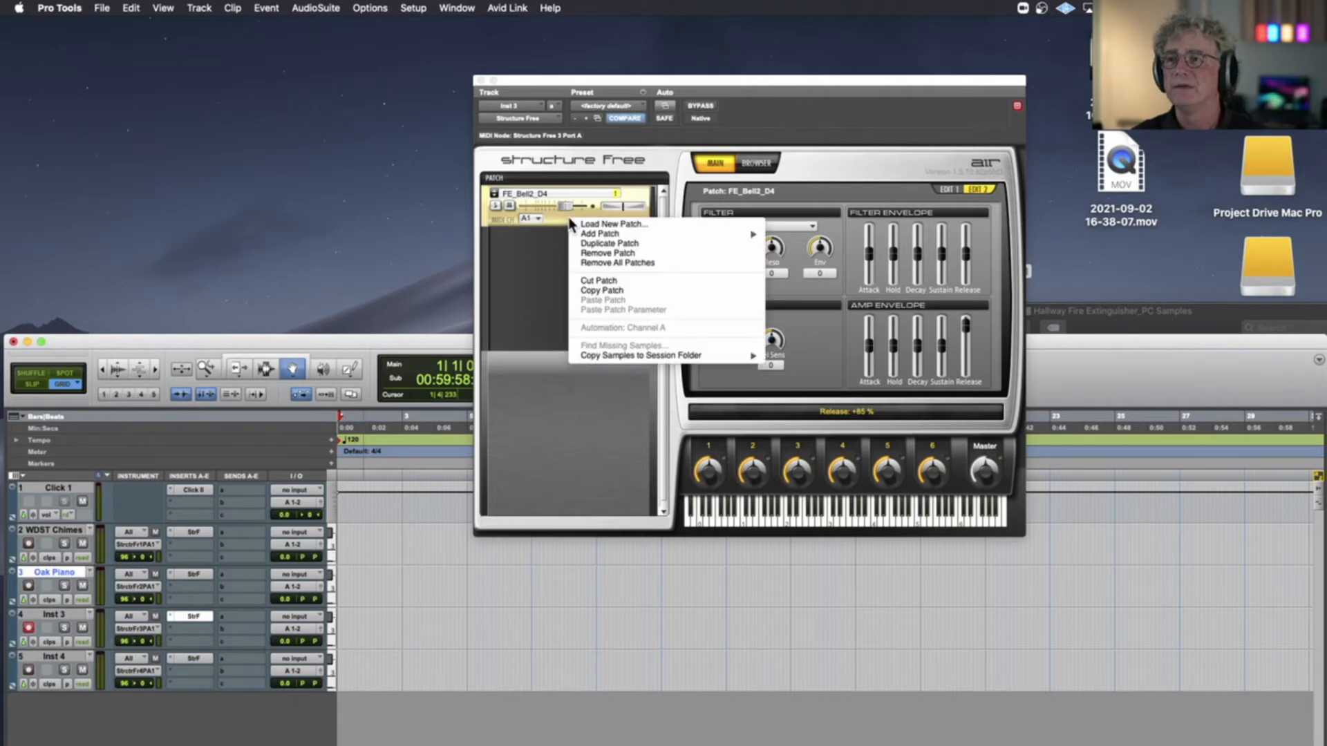
left_click(598, 252)
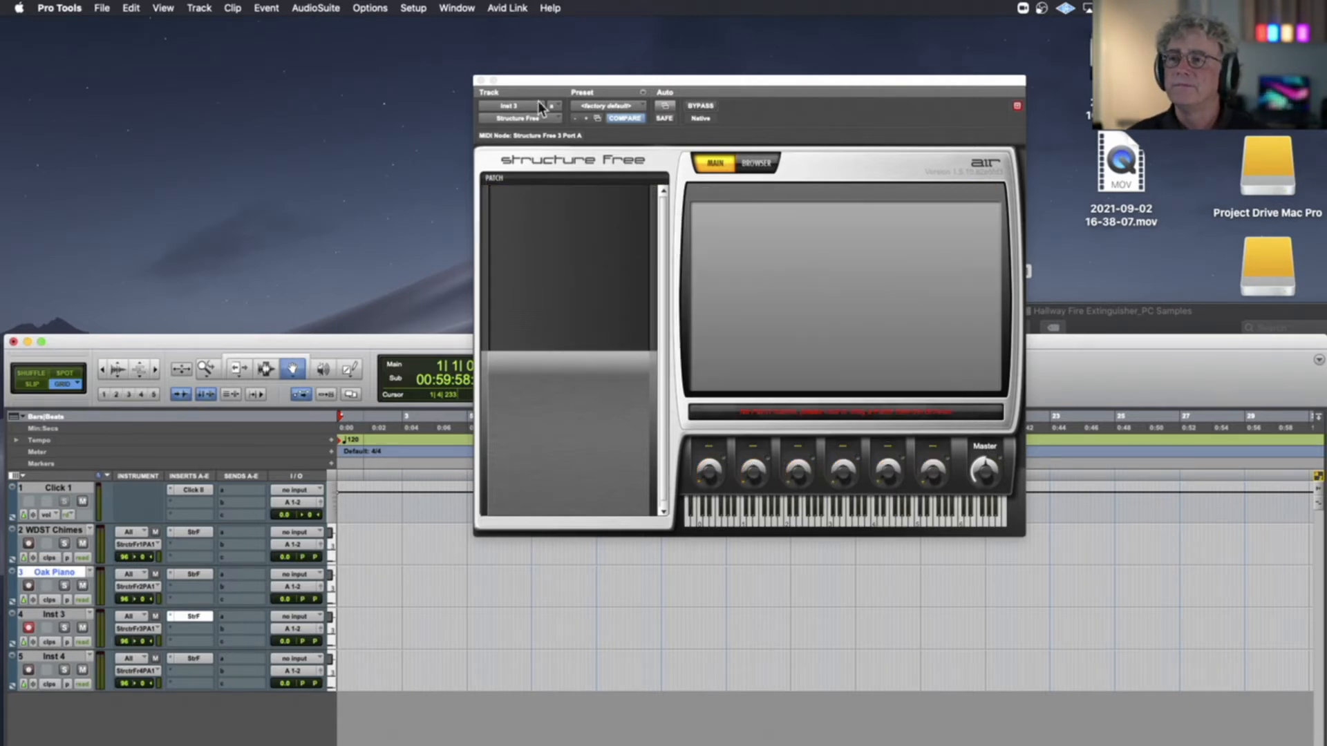
Locate the Hallway Clap_PC samples folder and load Hallway_Clap_1a.wav into Inst 3's Structure Free
left_click_drag(545, 82, 264, 48)
left_click(785, 307)
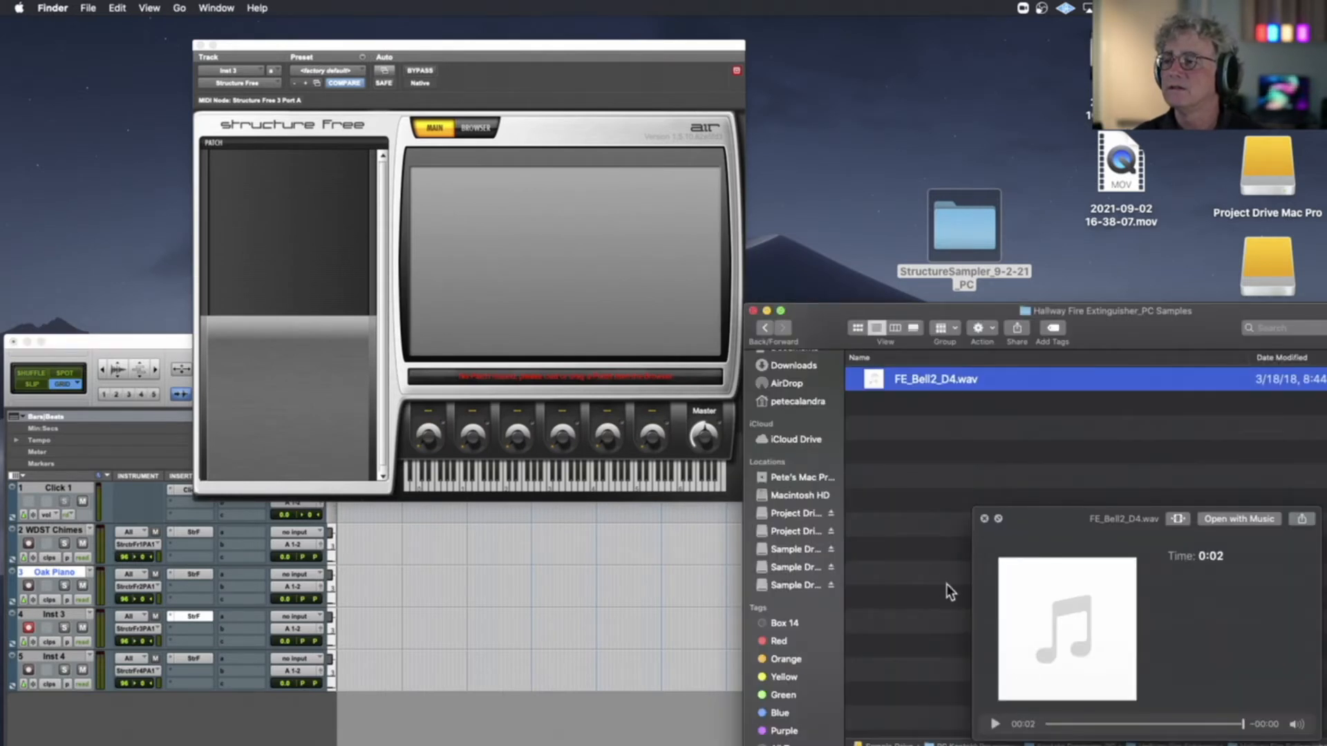
left_click(984, 518)
left_click(765, 328)
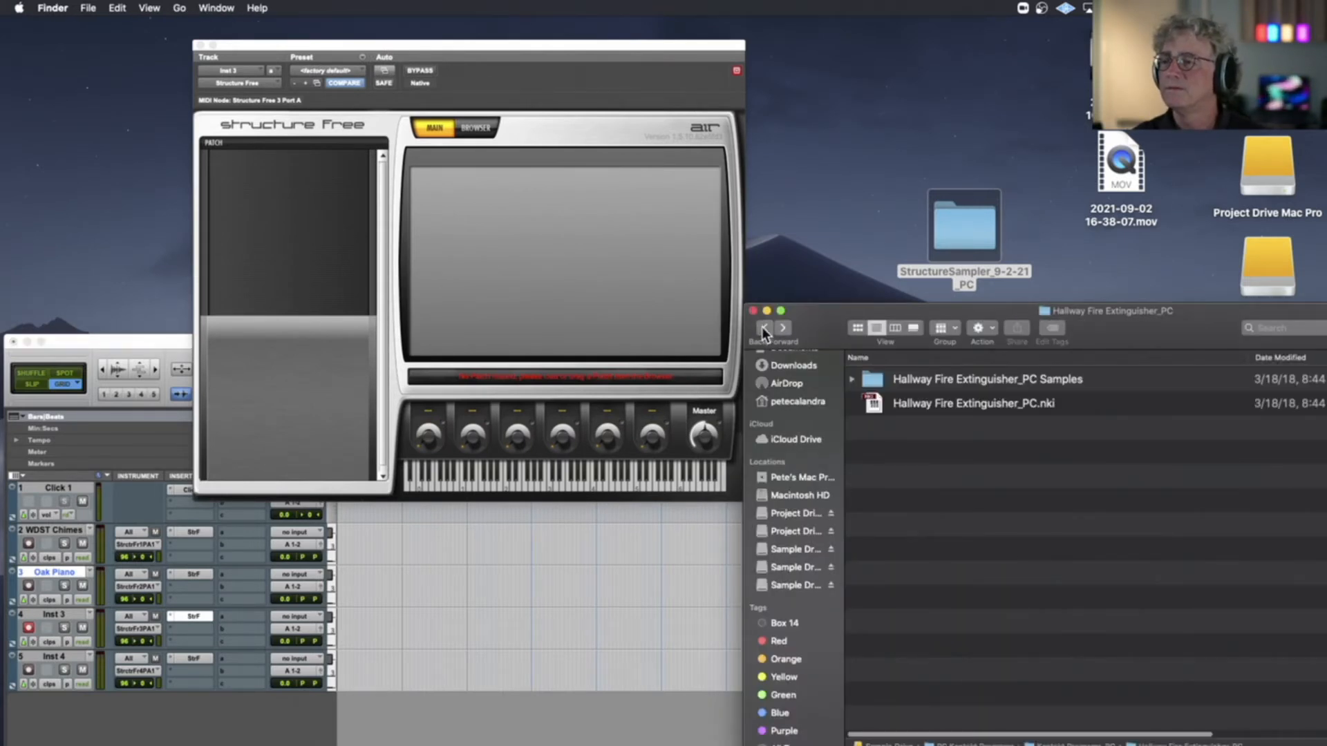
left_click(765, 329)
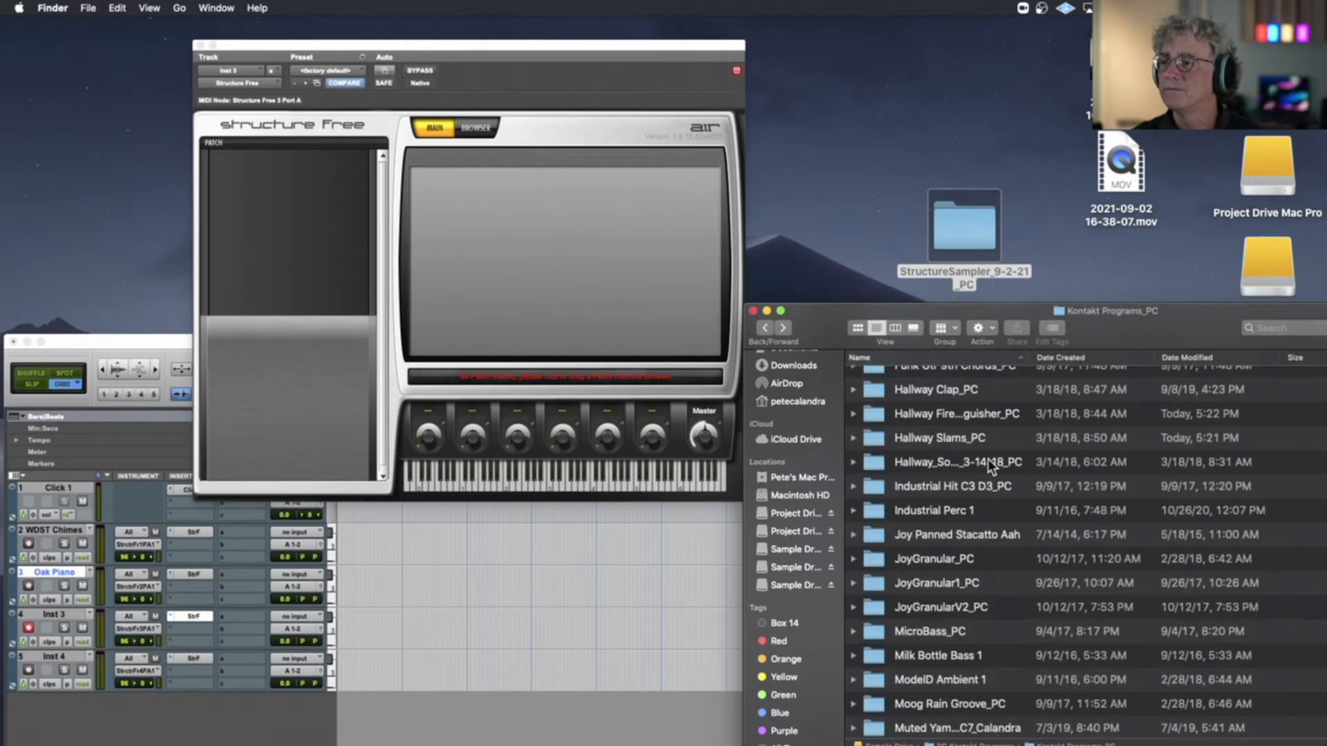
double_click(954, 389)
double_click(927, 378)
left_click_drag(875, 377, 265, 222)
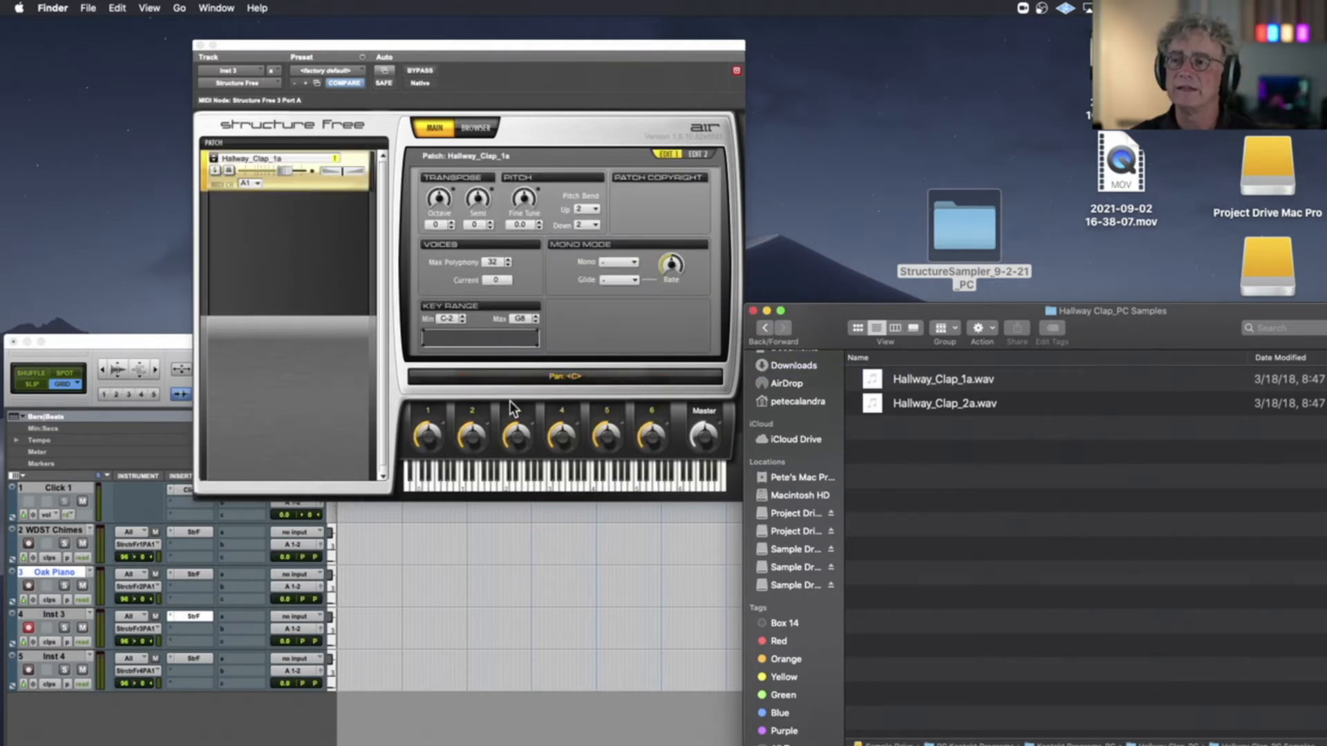
Set the Hallway_Clap_1a patch's amp envelope release to +91 %
left_click(705, 156)
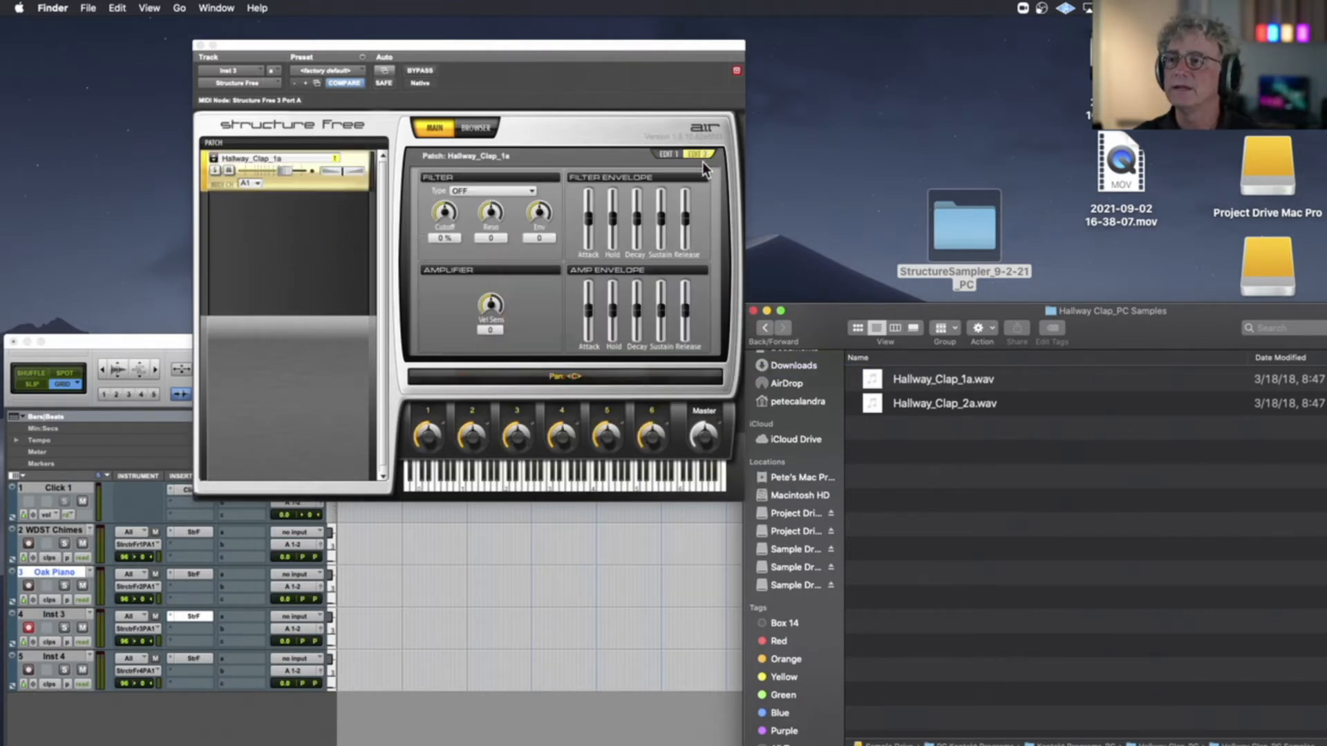
left_click_drag(684, 309, 685, 283)
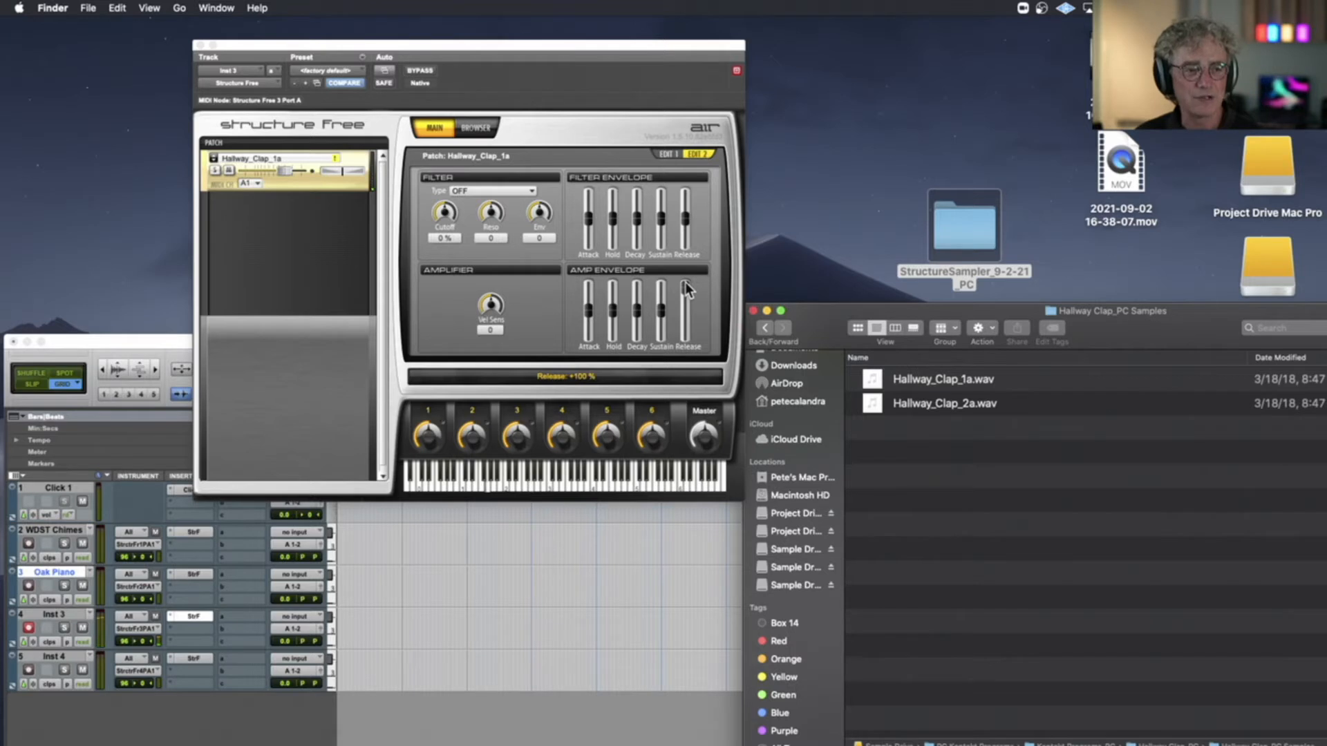
left_click_drag(685, 282, 686, 281)
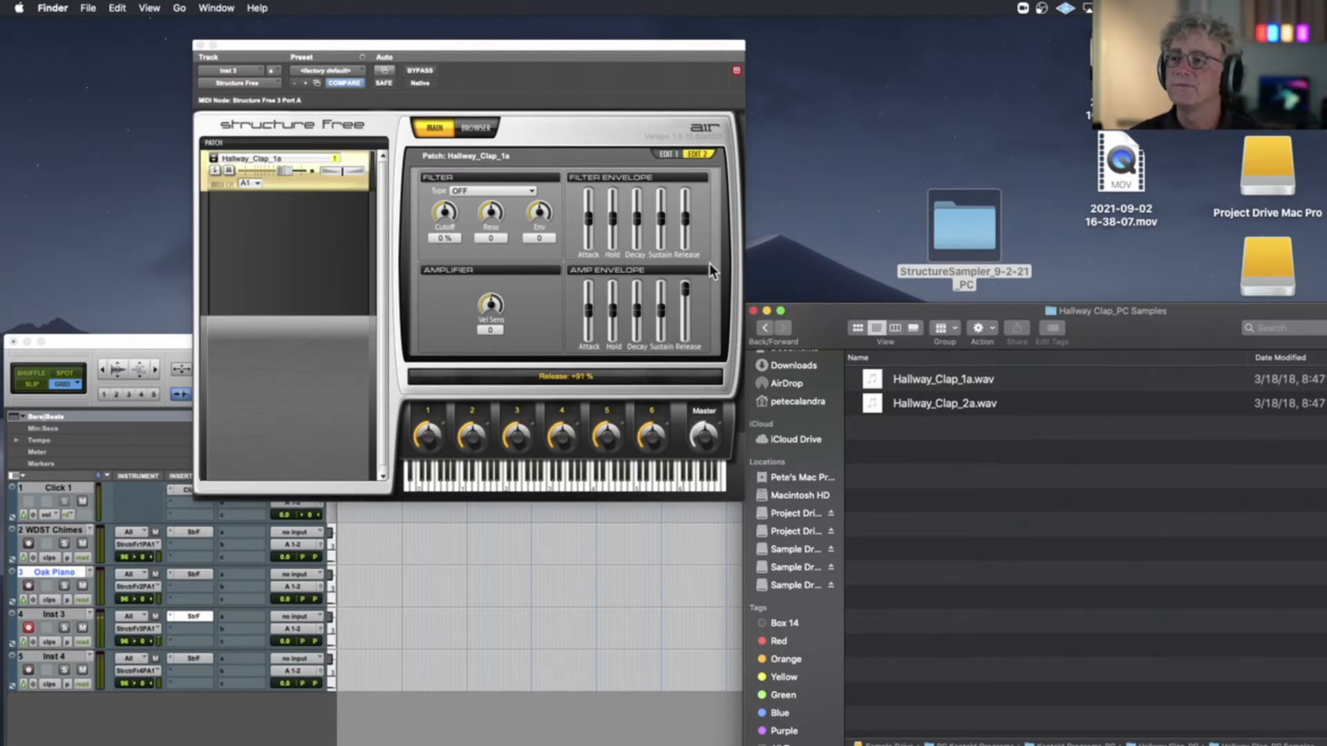
Remove the Hallway_Clap_1a patch from Inst 3's Structure Free
left_click(336, 180)
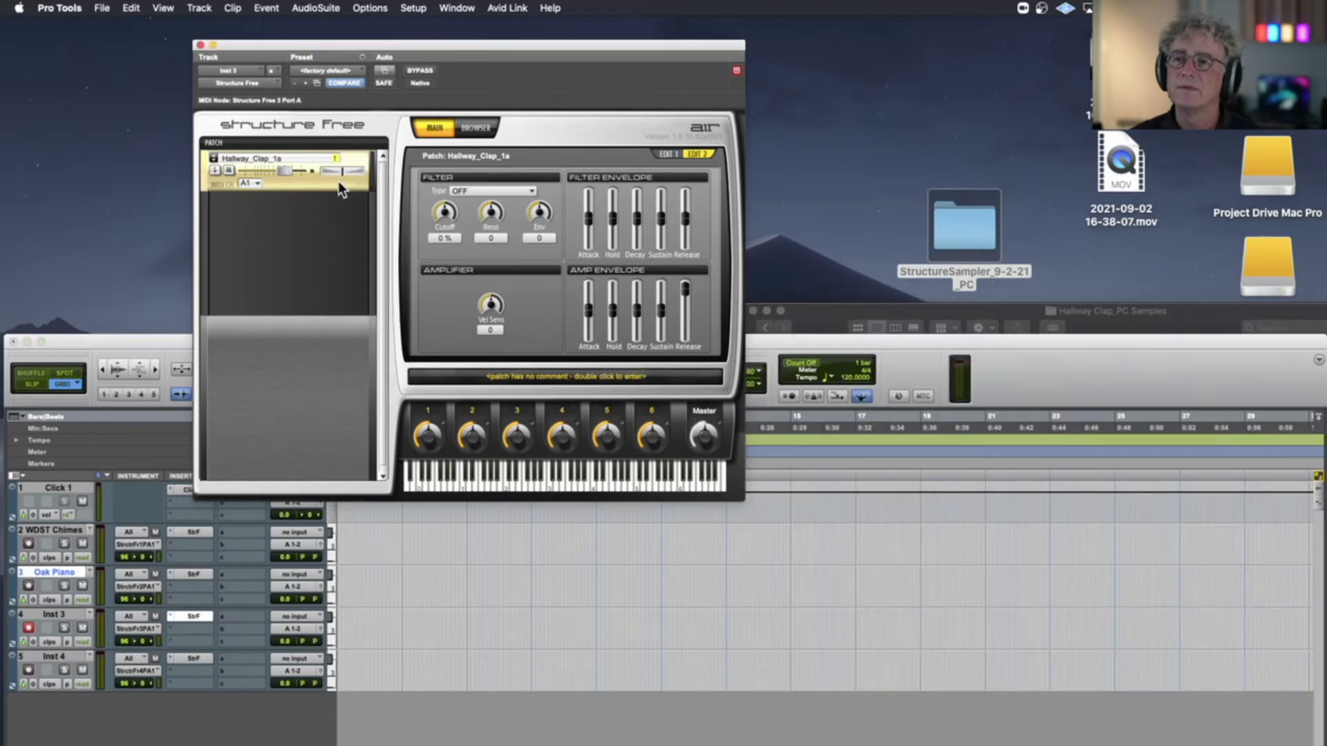
right_click(339, 181)
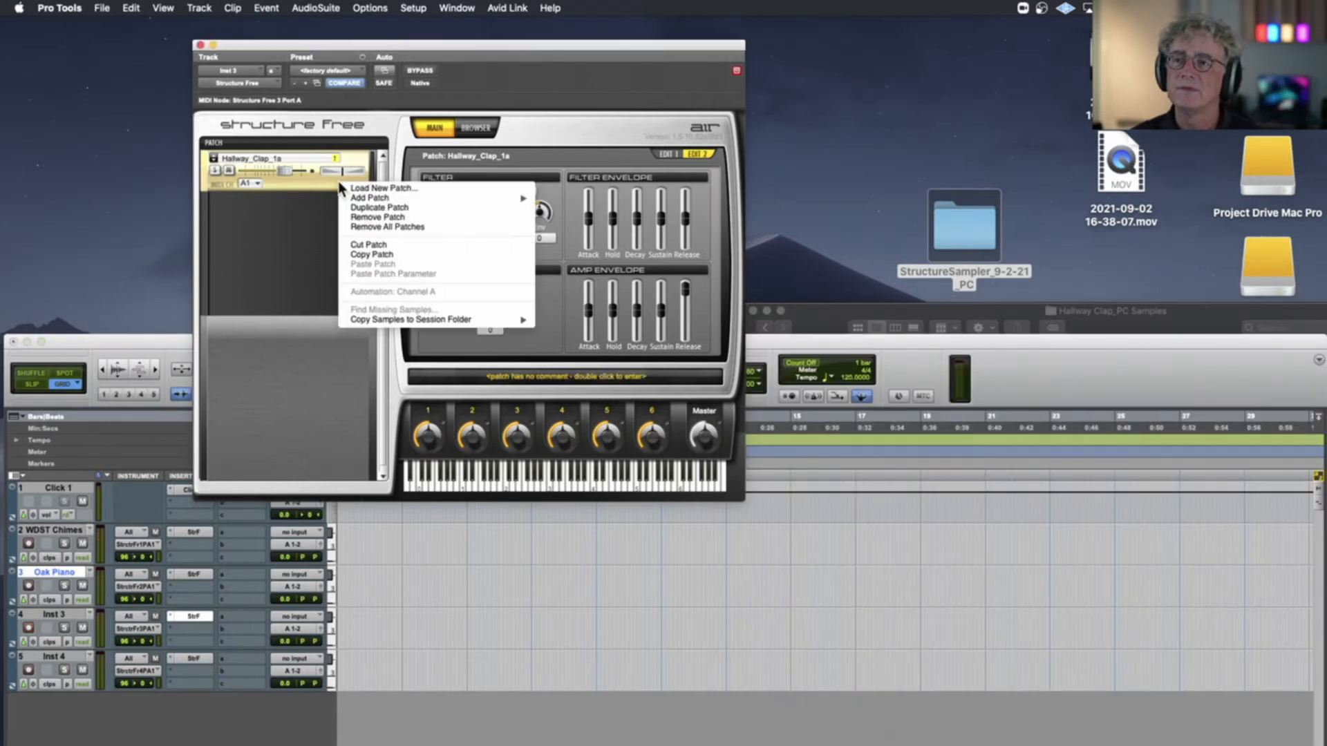
left_click(420, 217)
Move the Finder window further up beside the sampler and return to the Kontakt Programs_PC folder
left_click(843, 313)
left_click_drag(843, 314, 767, 185)
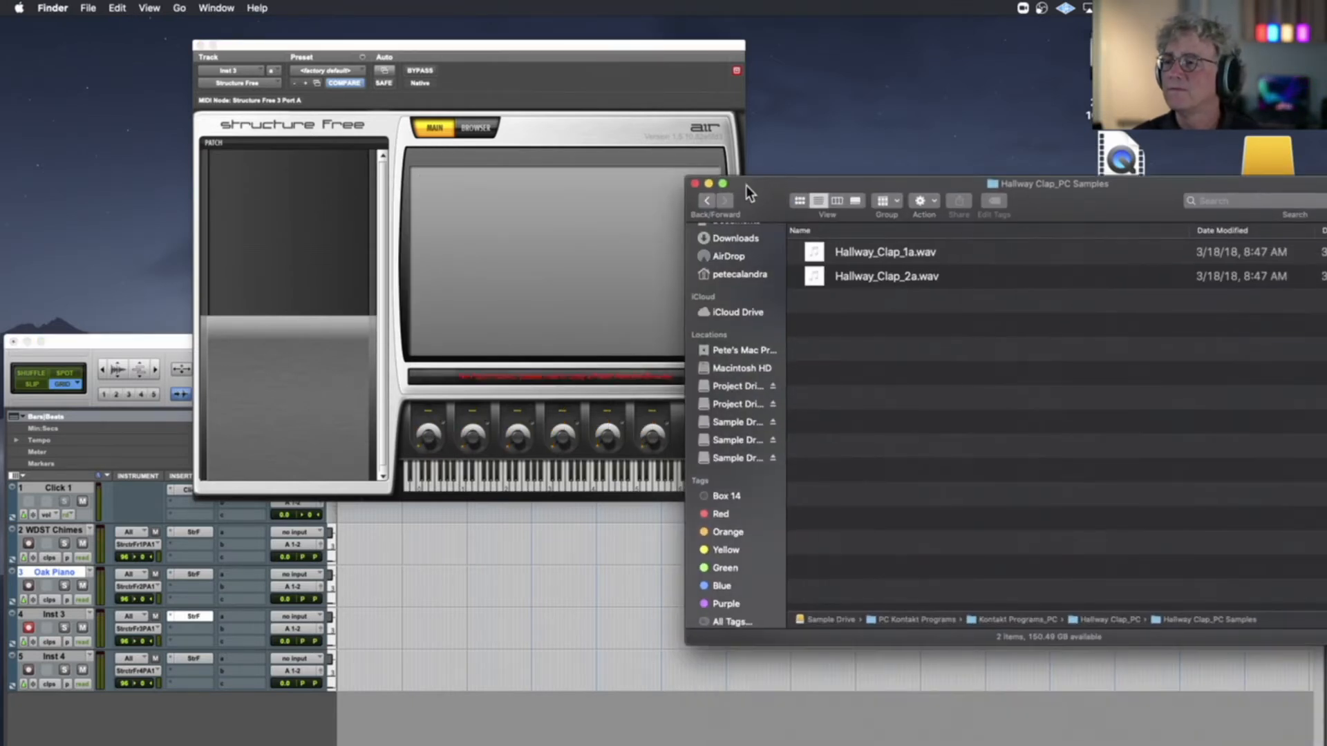
left_click(708, 199)
left_click(708, 199)
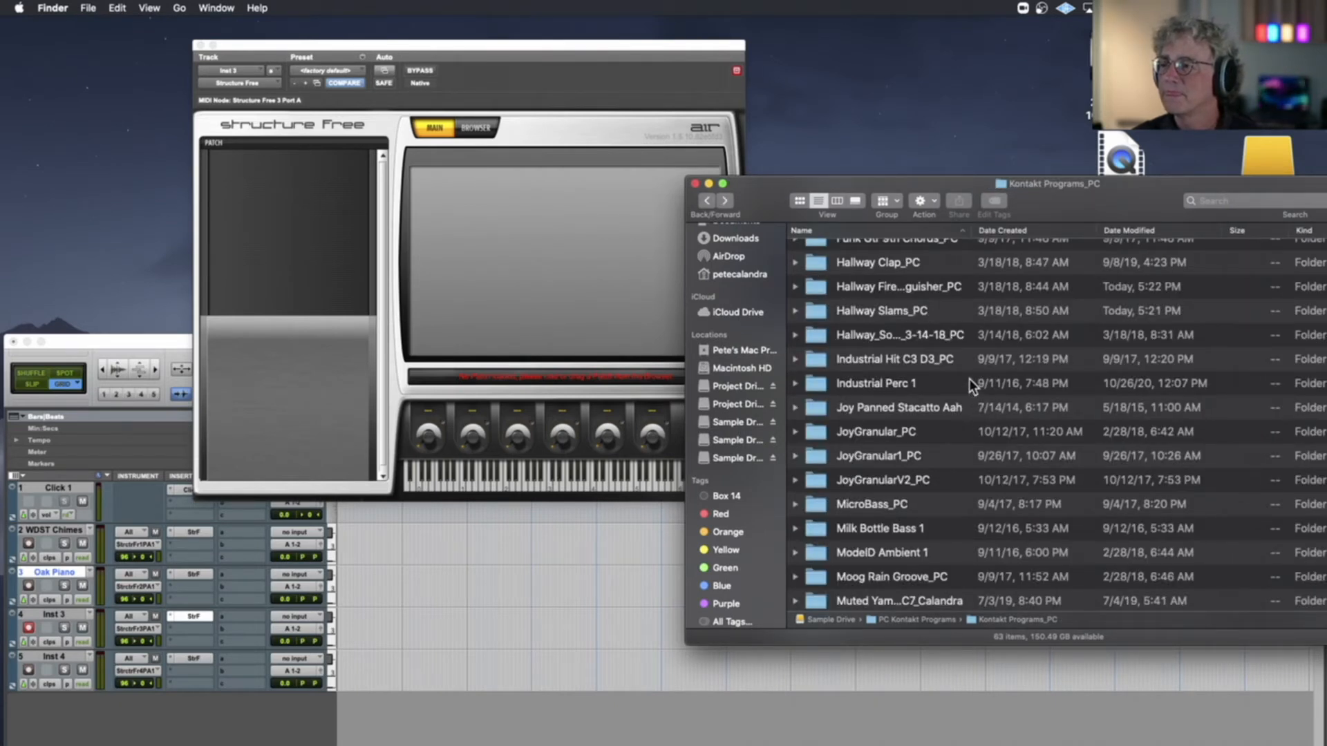
Load IndustrialHit1_C3.wav from the Industrial Perc 1 Samples folder into Inst 3's Structure Free and close the Finder window
double_click(893, 382)
double_click(905, 254)
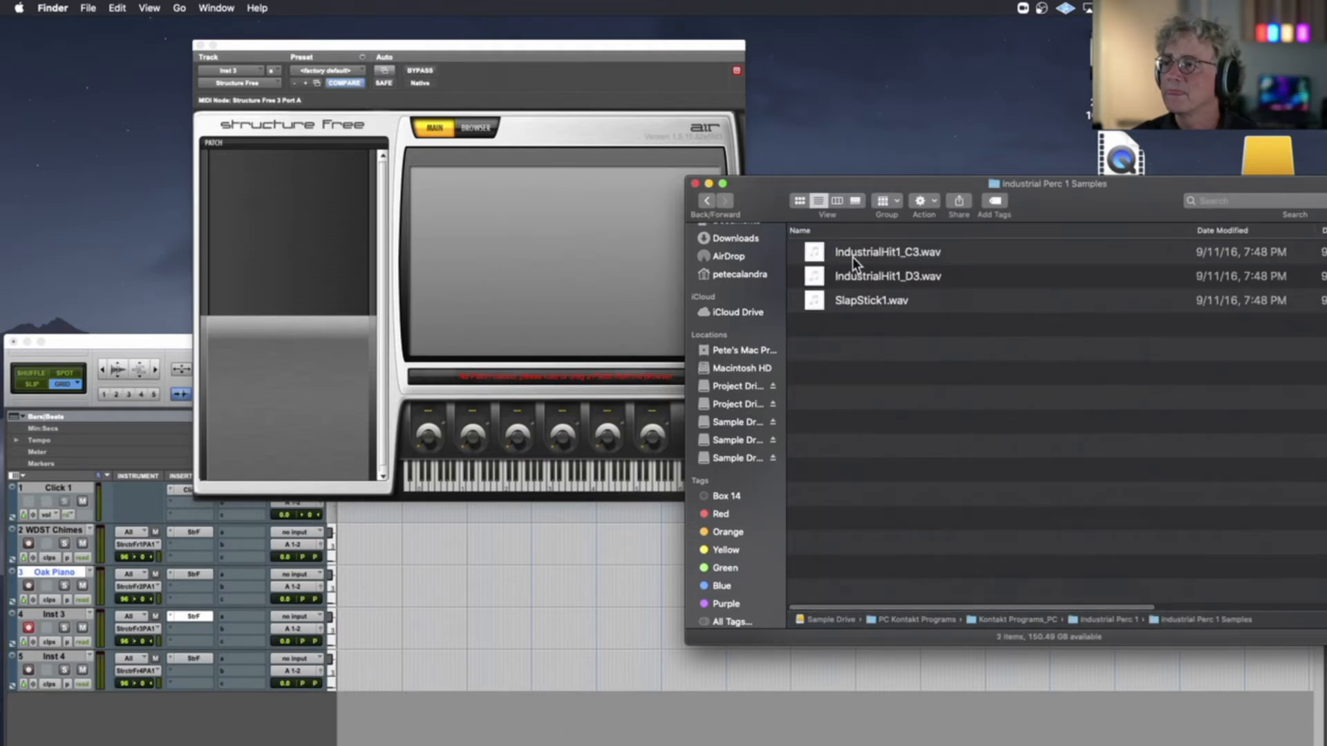
left_click(823, 252)
left_click_drag(822, 251, 255, 220)
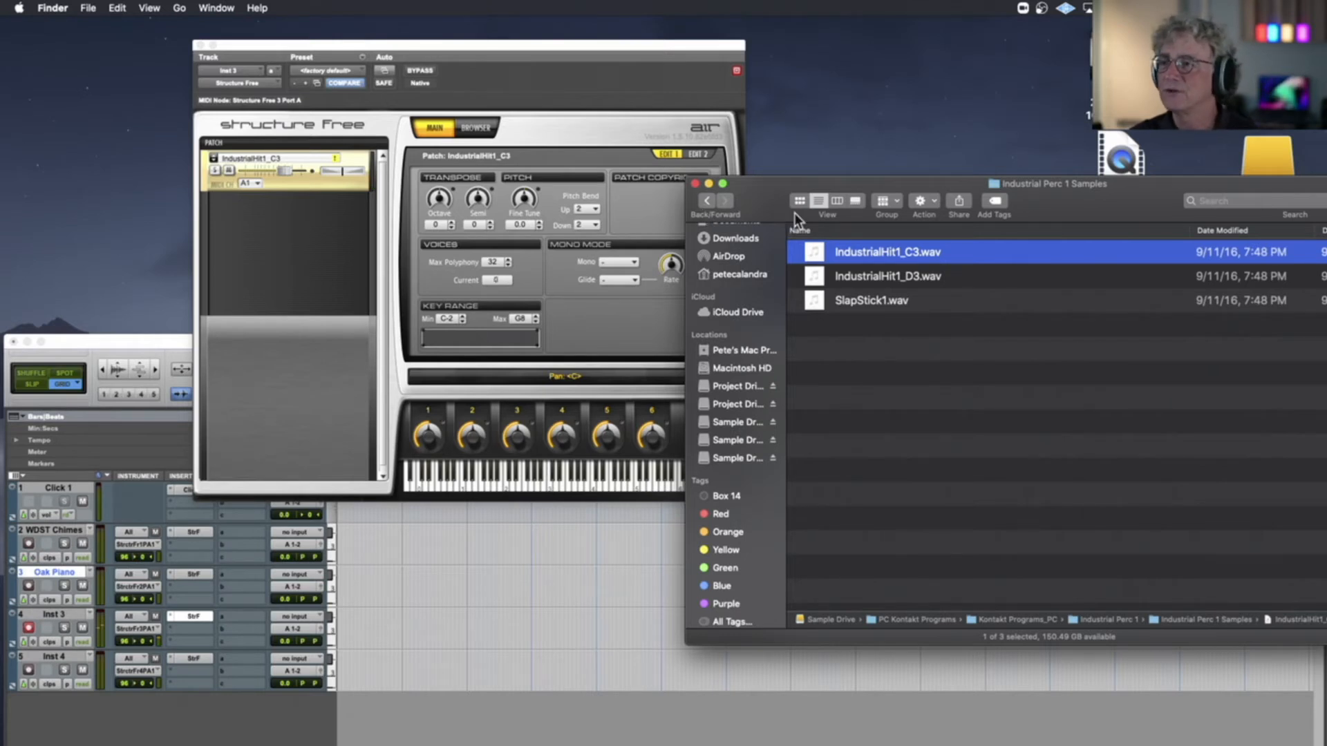
left_click(715, 200)
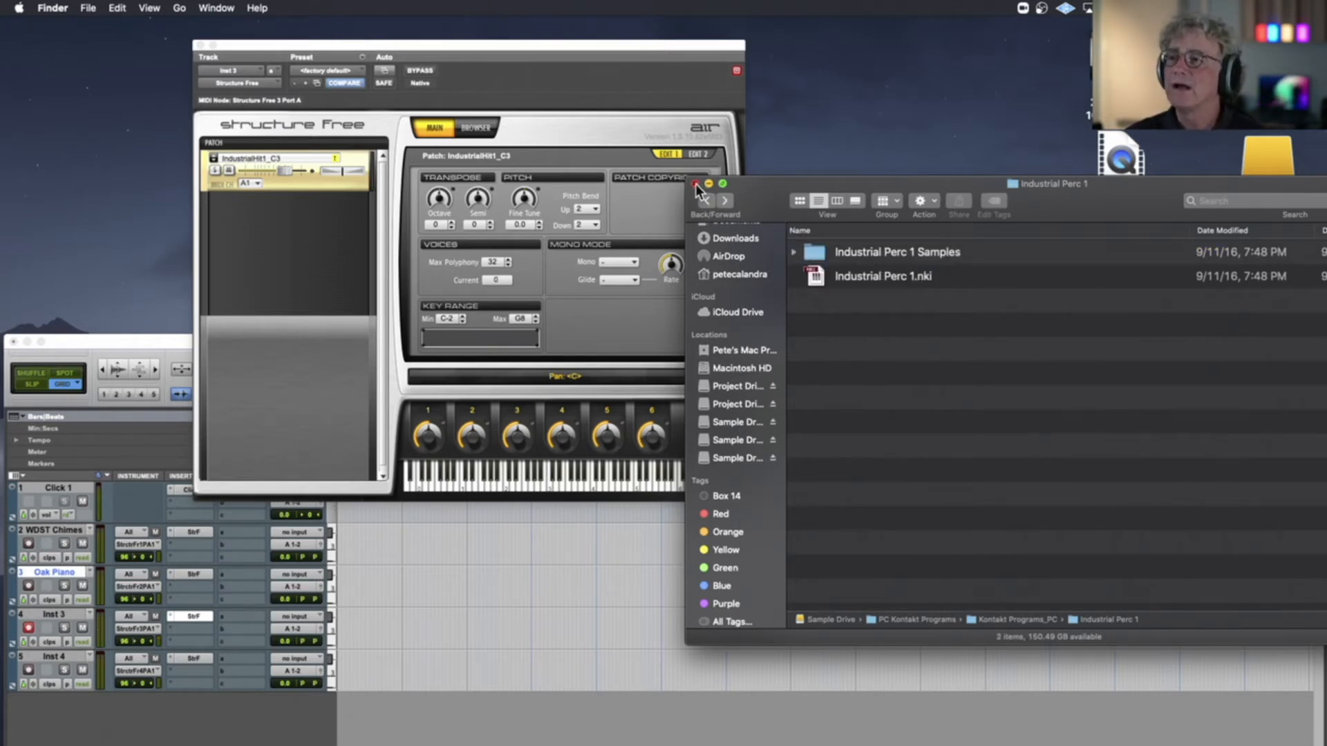
left_click(696, 183)
Remove the IndustrialHit1_C3 patch from Inst 3's Structure Free
left_click(309, 178)
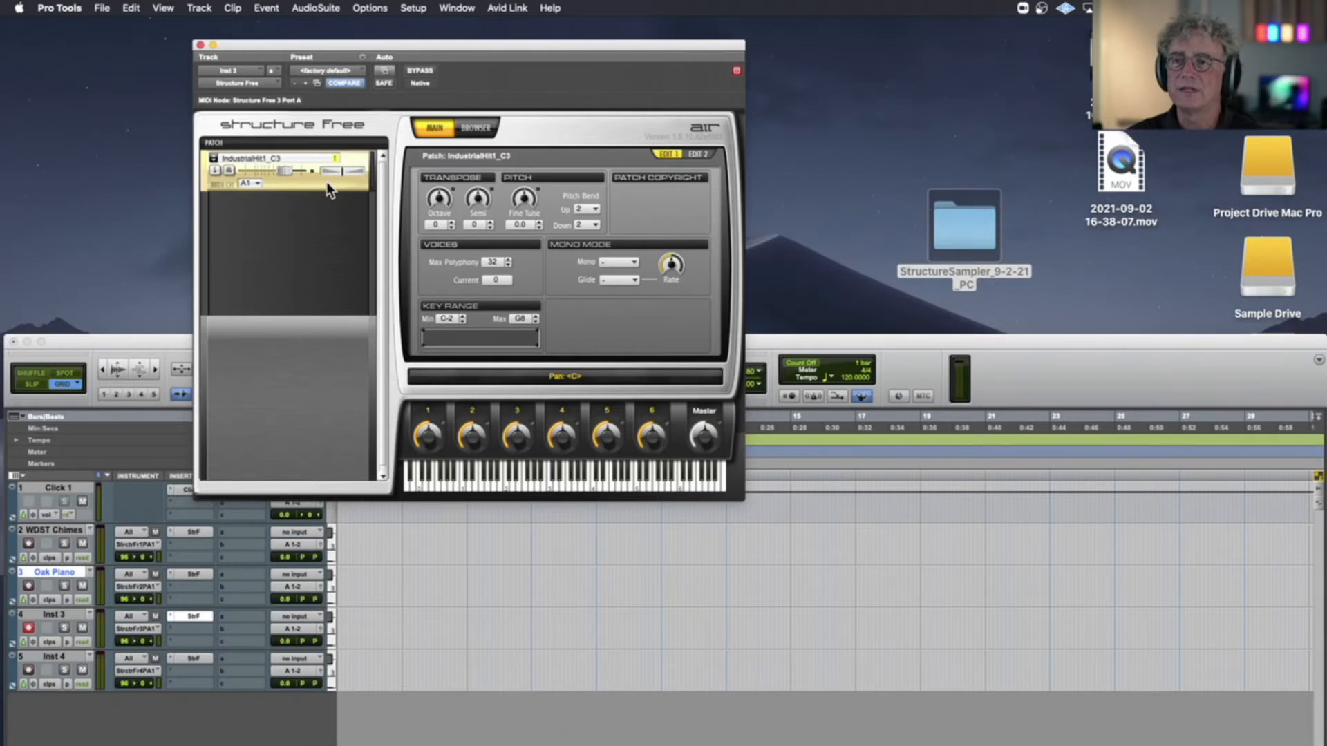
right_click(329, 183)
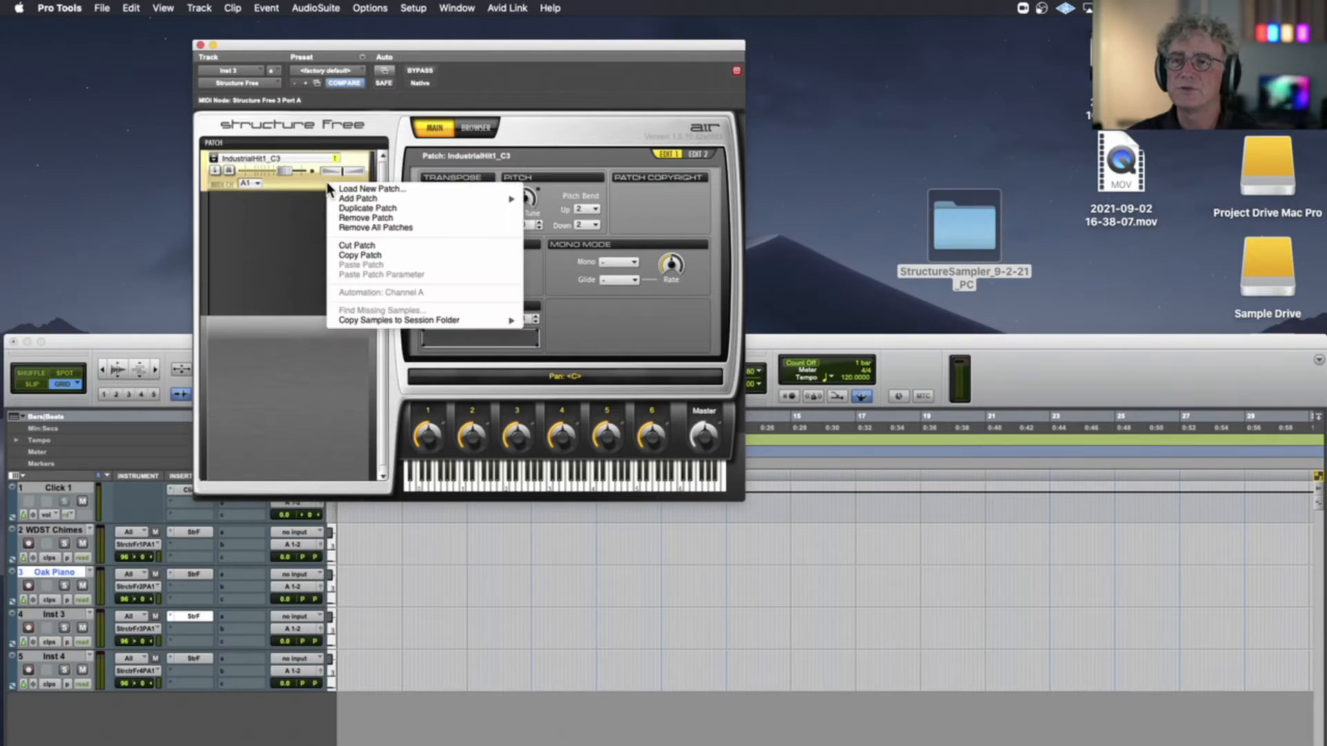
left_click(394, 217)
Move the Edit window back up just below the menu bar and close Inst 3's Structure Free window
left_click_drag(153, 341, 200, 28)
left_click(200, 45)
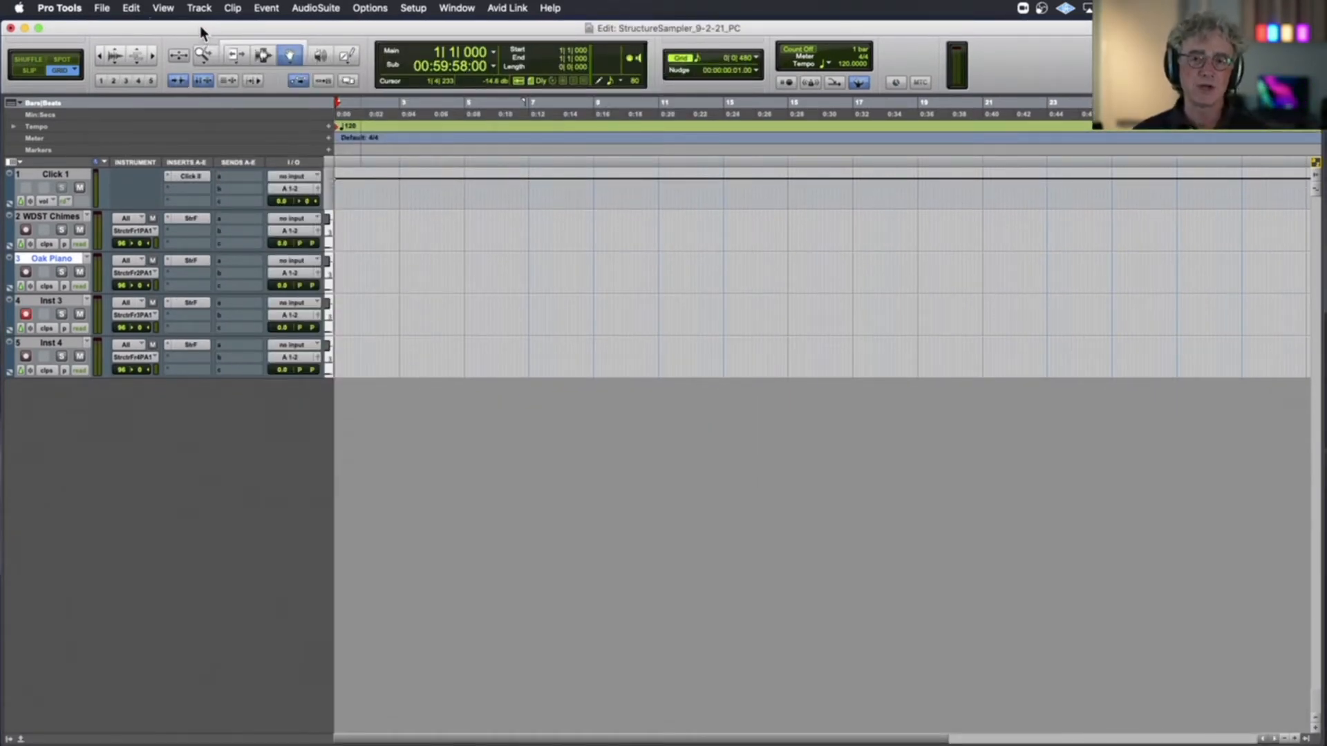
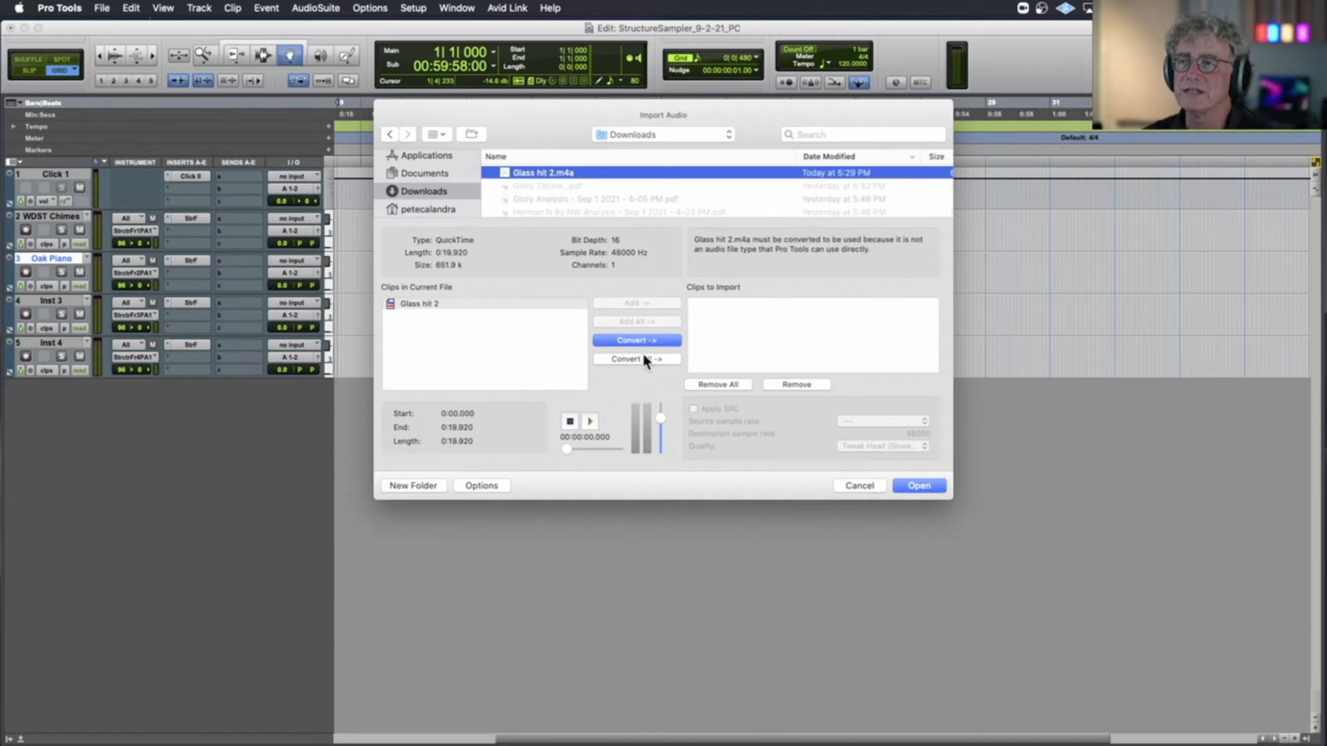
Convert and import Glass hit 2.m4a into the Audio Files folder, placing it on a new track at the session start
left_click(639, 342)
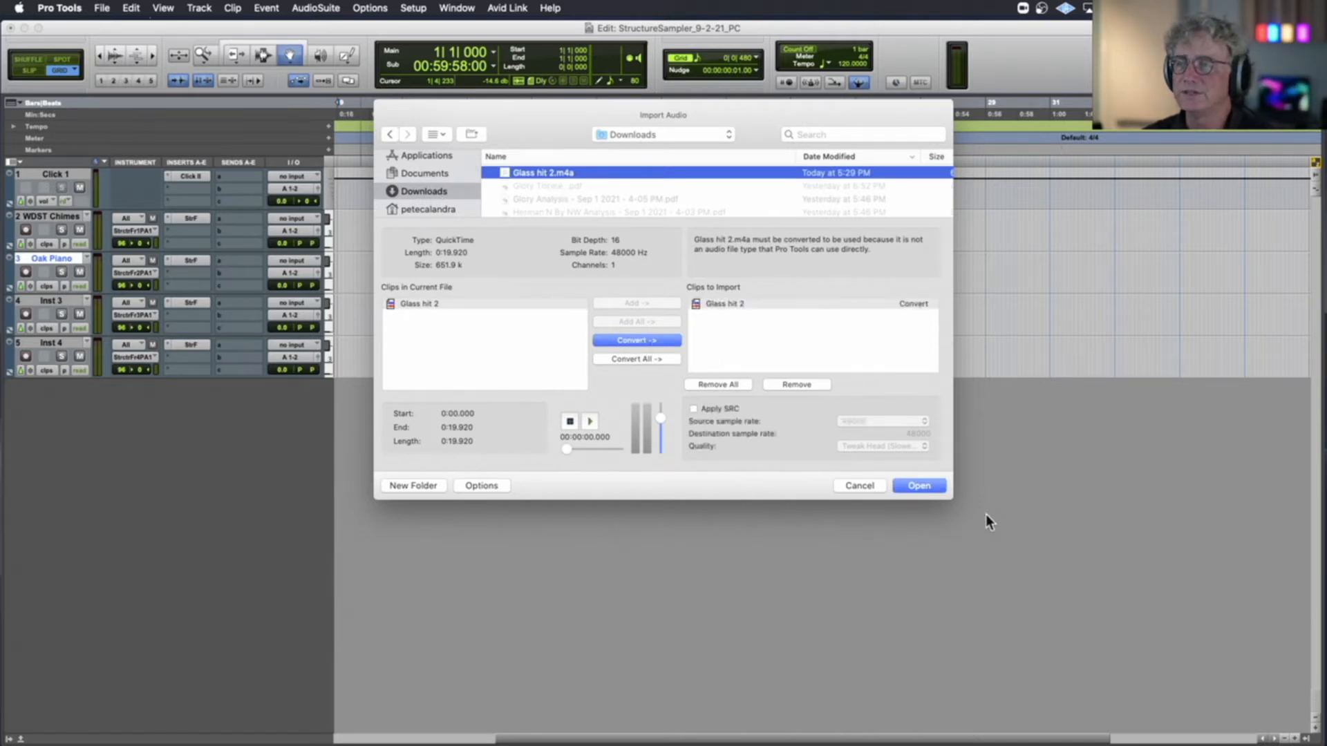
left_click(915, 487)
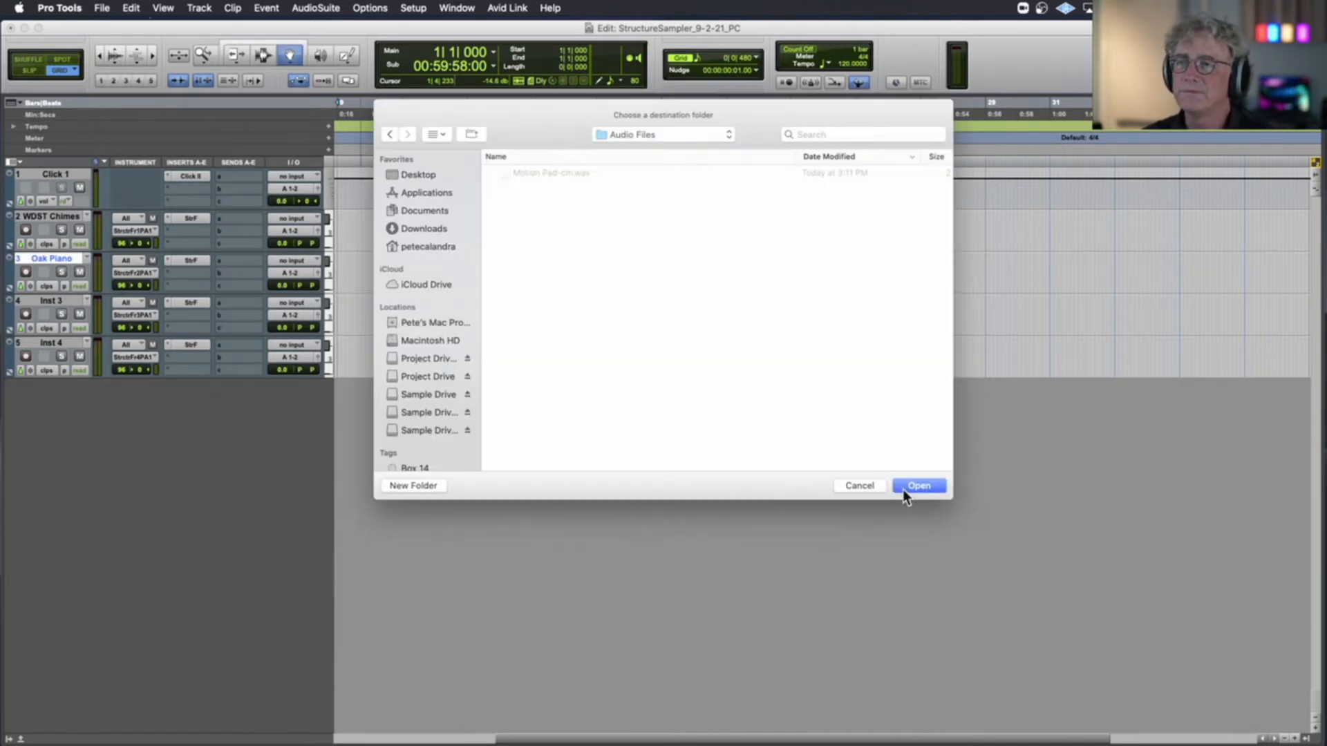
left_click(908, 486)
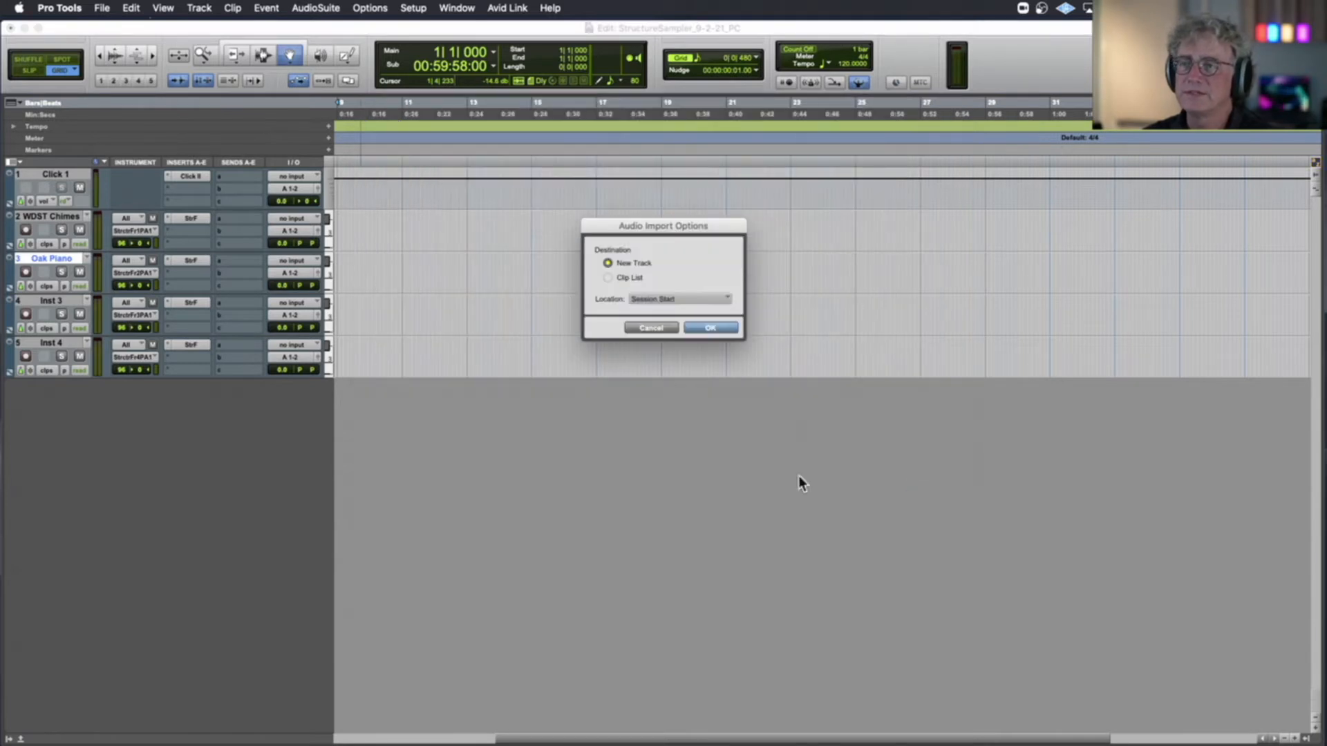
left_click(708, 326)
scroll(436, 360, "up", 3)
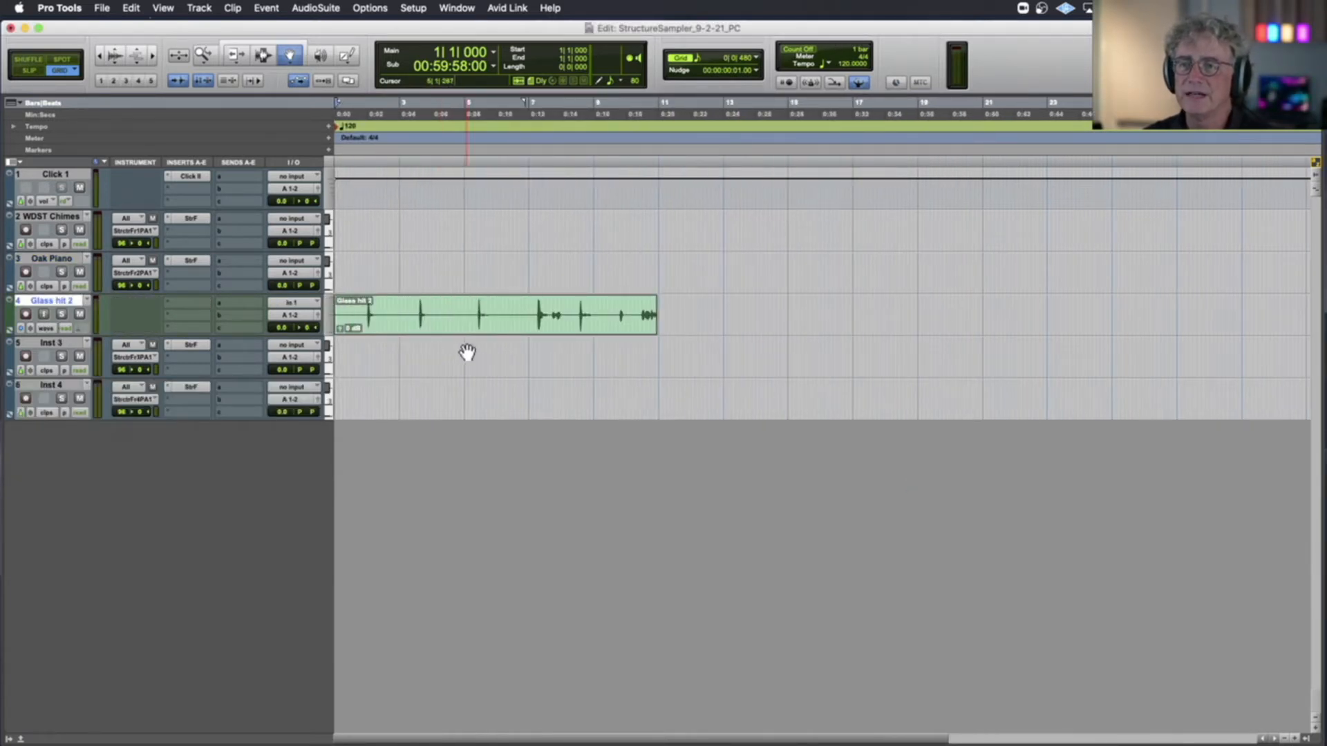
Play back the imported Glass hit 2 recording from near the session start to hear its hits
left_click(354, 151)
key("space")
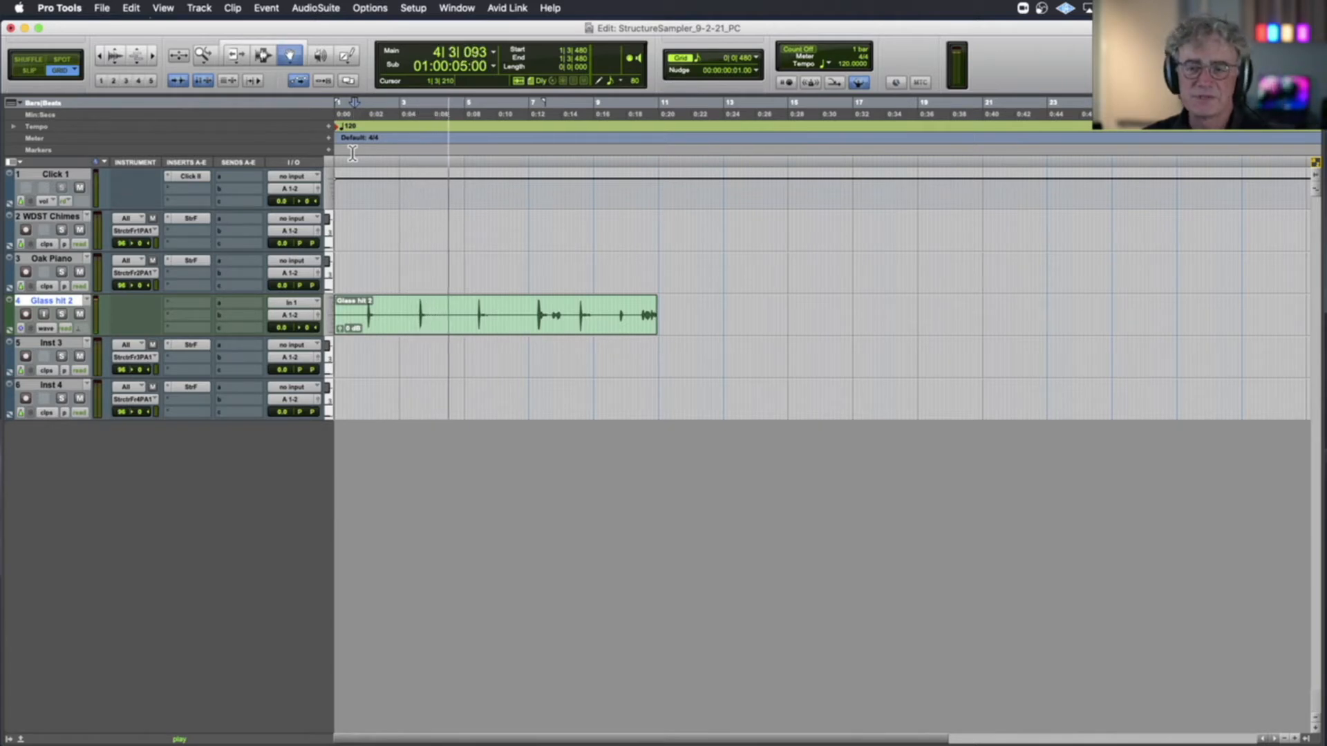
key("space")
Record-enable the Oak Piano track and replay the first glass hits with the Selector tool active to compare pitch
key("t")
key("t")
key("t")
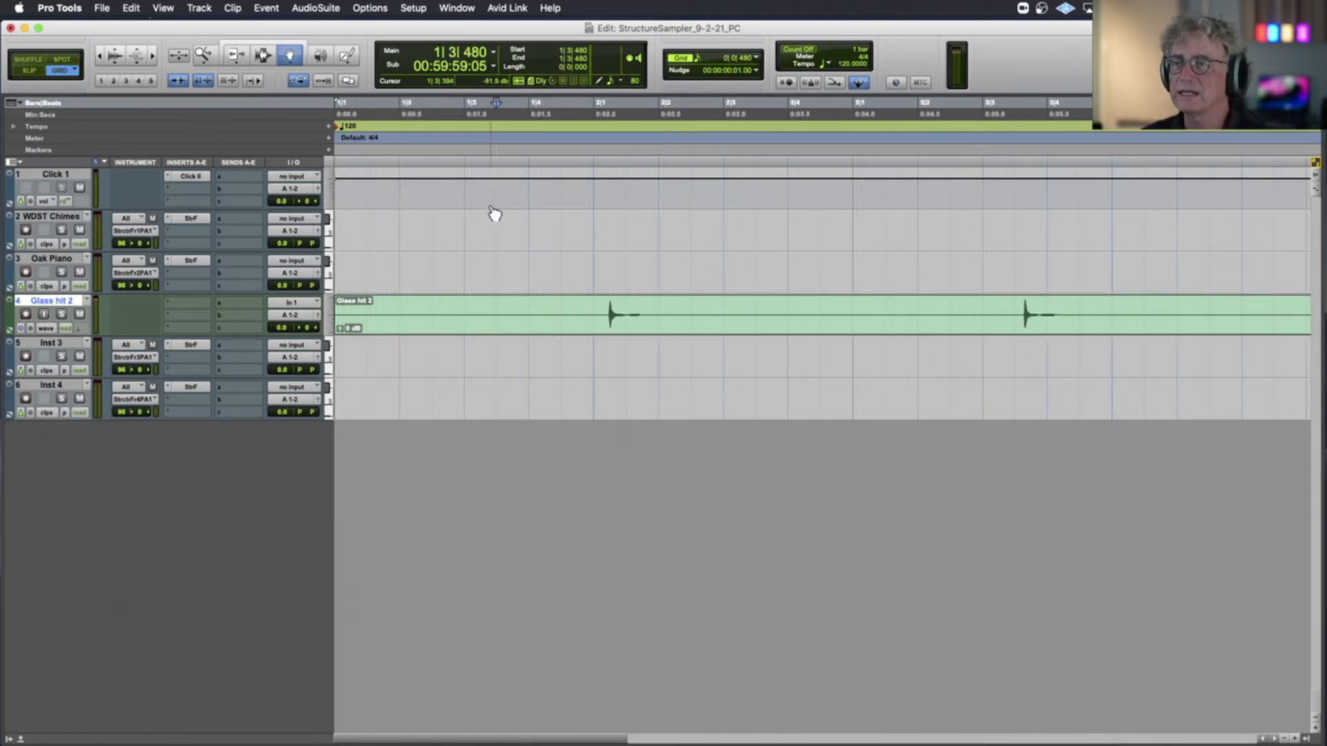
left_click(261, 56)
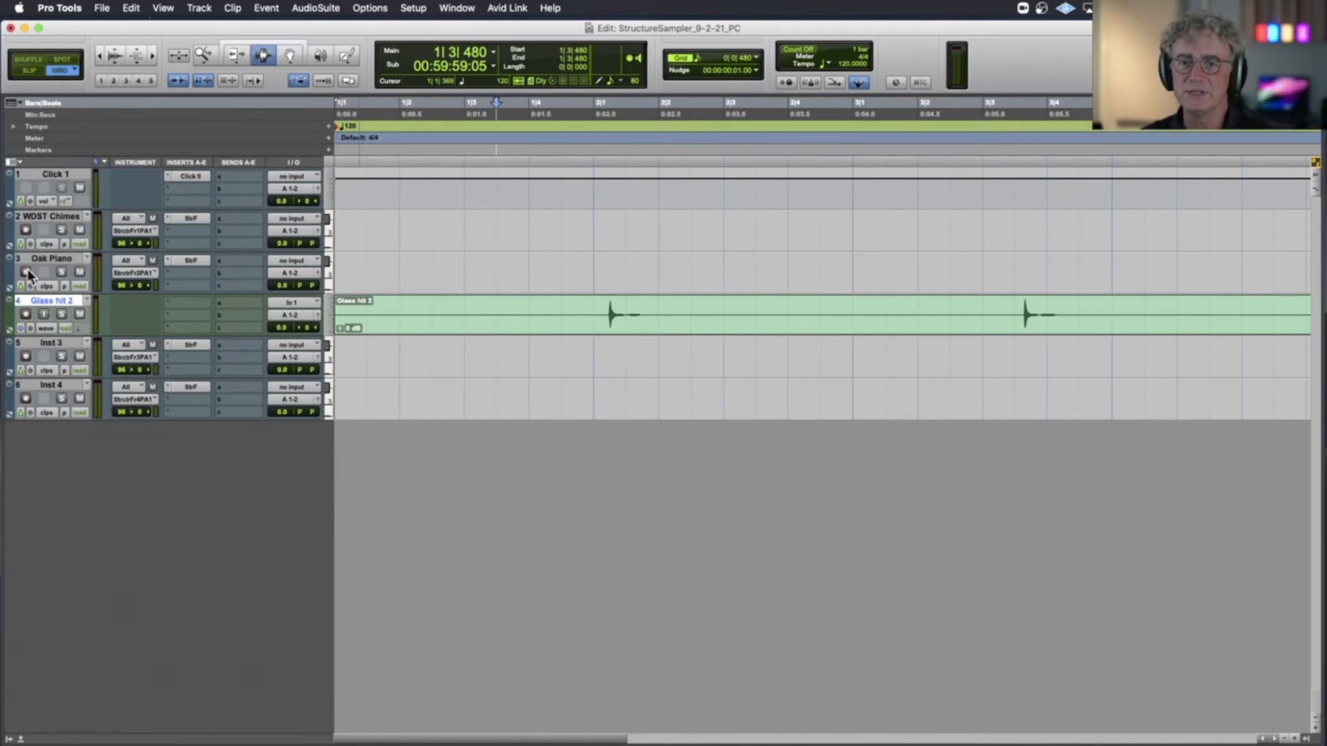
key("space")
key("space")
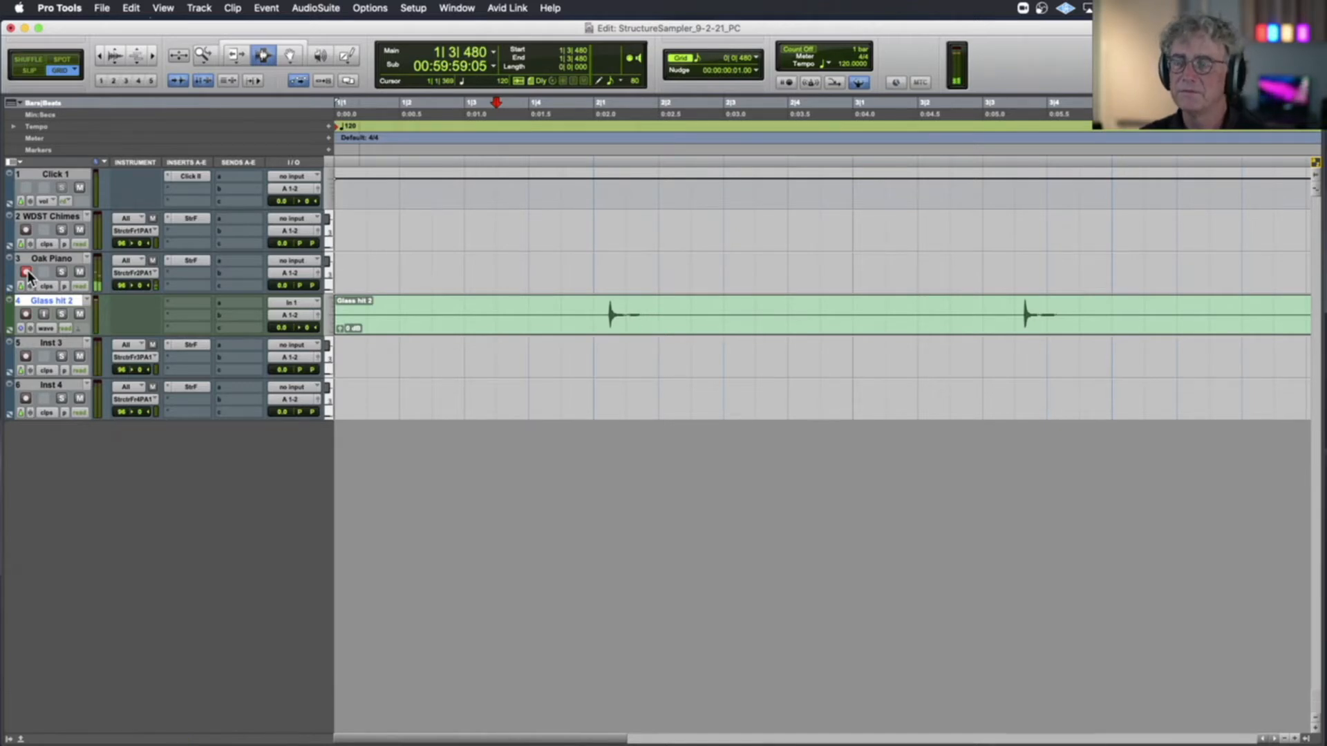
key("space")
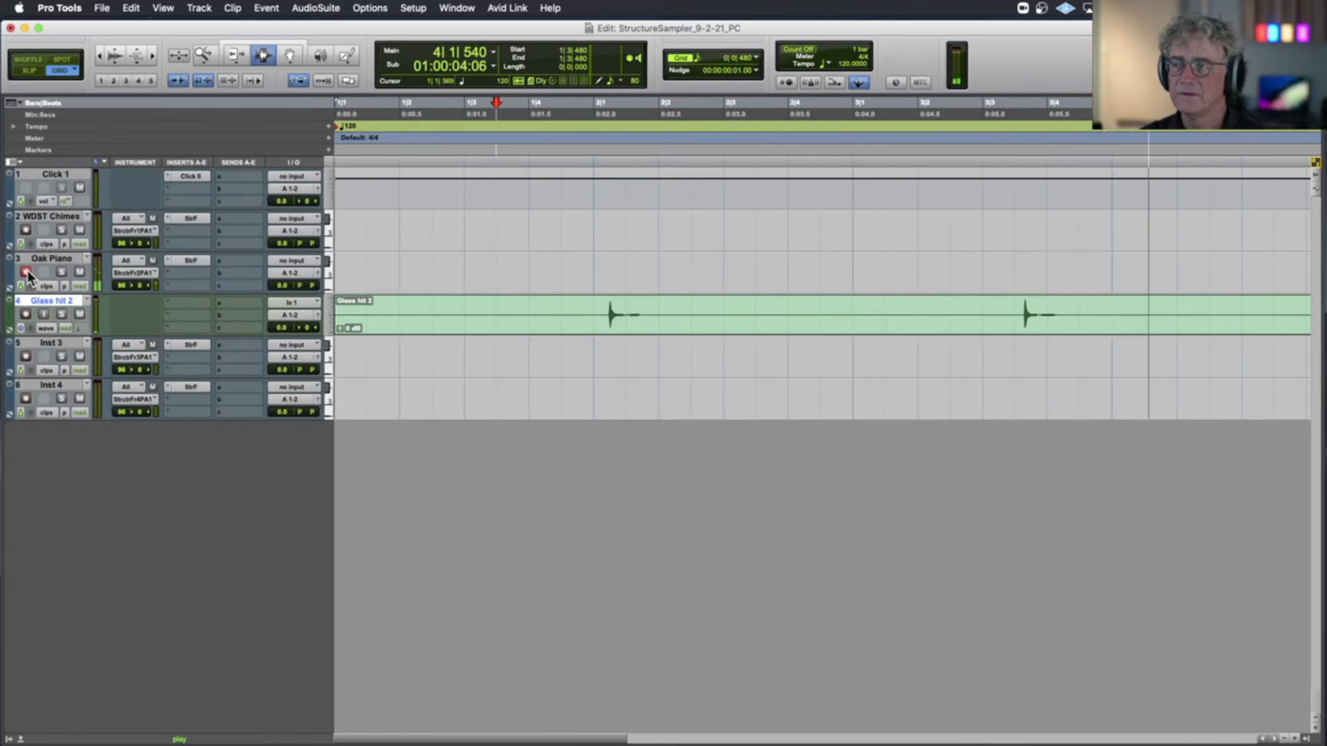
key("space")
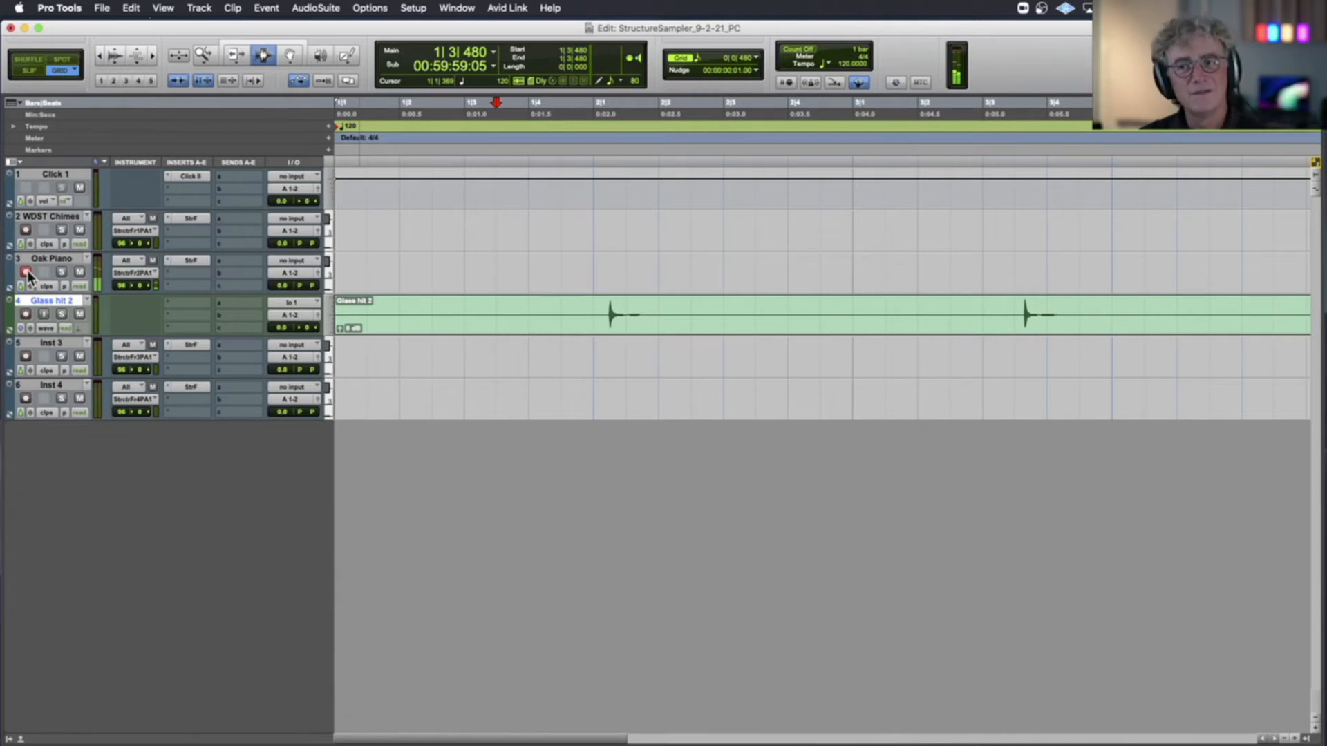
left_click(26, 273)
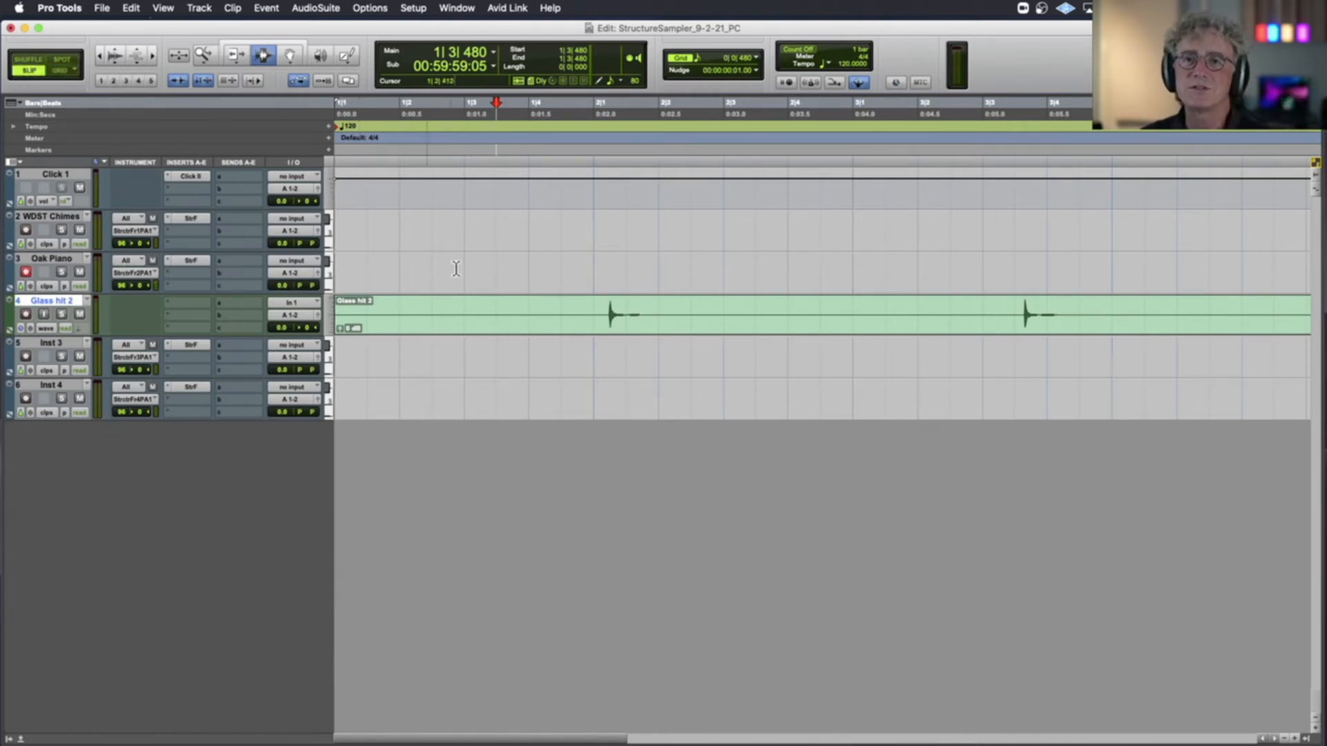
Delete the audio before the first glass hit in Slip mode and play the start of the trimmed clip
left_click_drag(608, 316, 329, 318)
key("Delete")
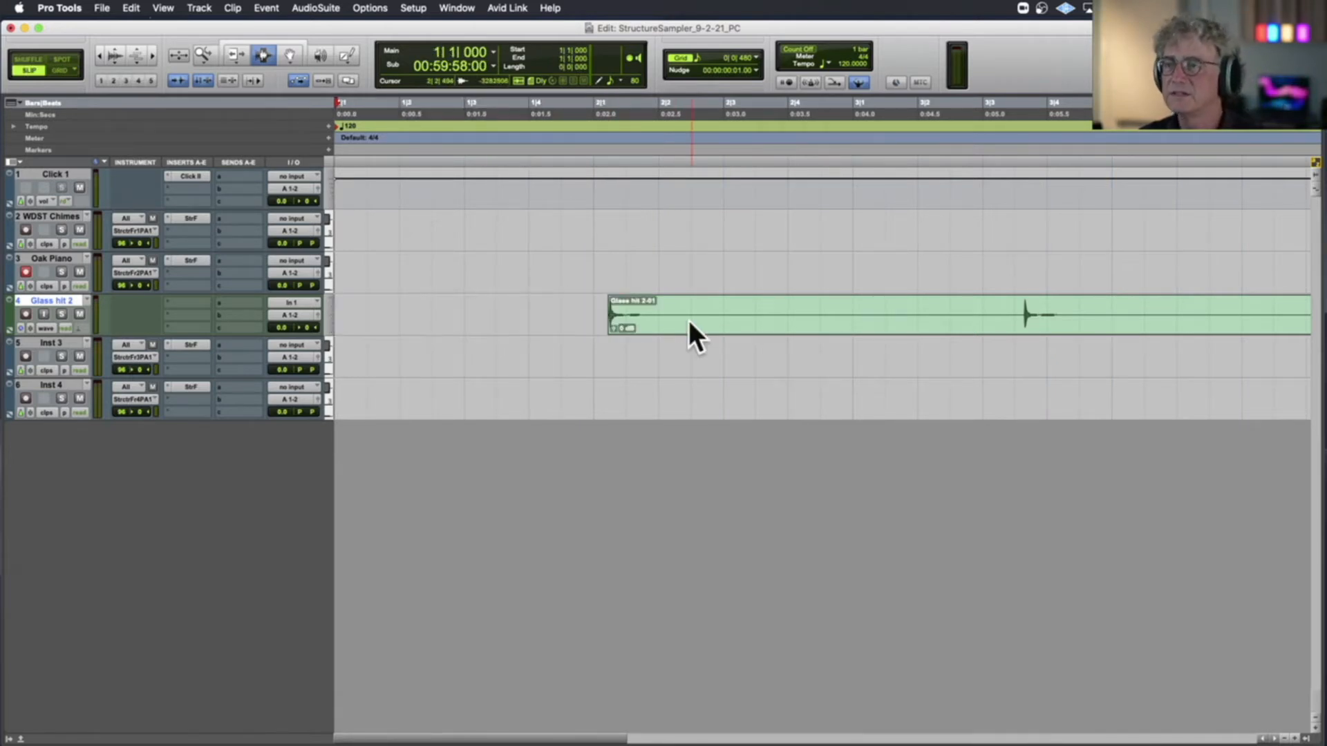
left_click(614, 325)
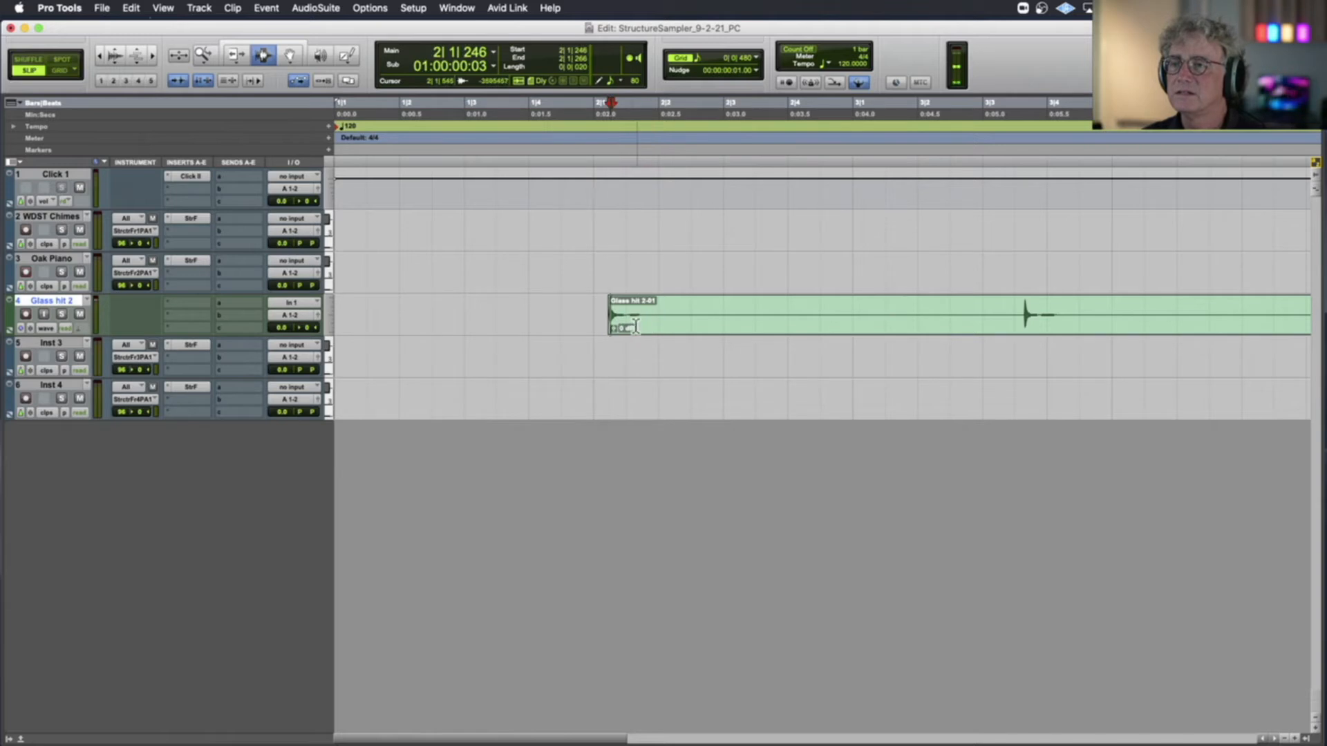
left_click(642, 325)
key("space")
key("space")
Split the glass clip at about 2|3|486, after the first hit's decay, and delete everything following the split
left_click(755, 316)
key("super+e")
left_click(826, 316)
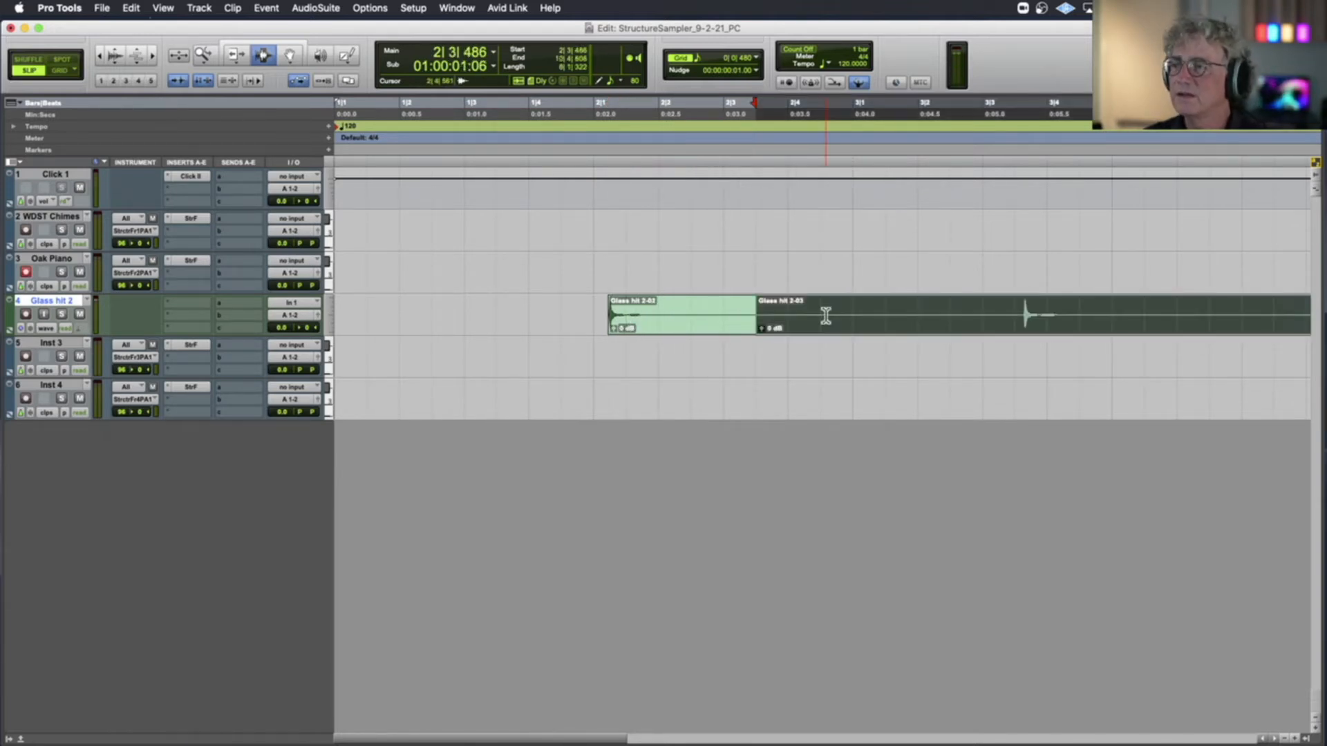
key("Delete")
Fade out the glass clip from about 2|1|911 to its end and play the faded hit
left_click_drag(657, 320, 771, 322)
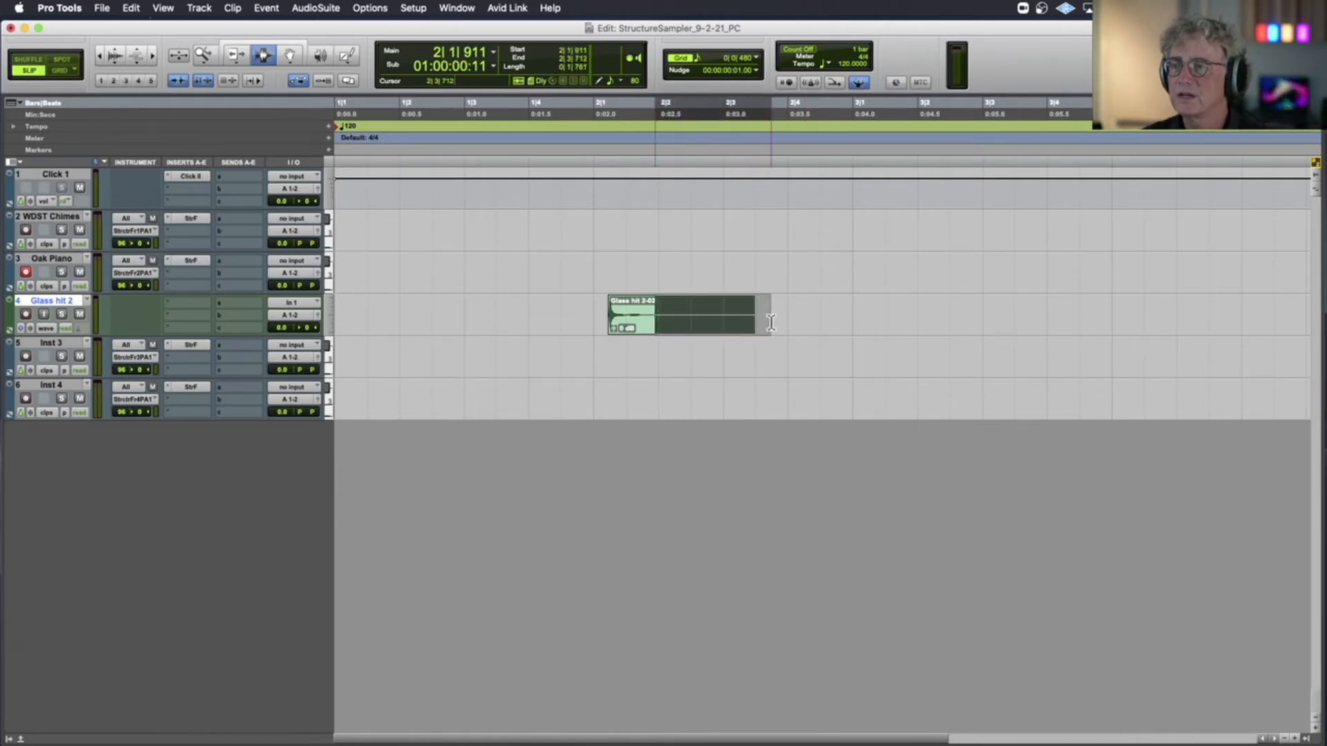
key("f")
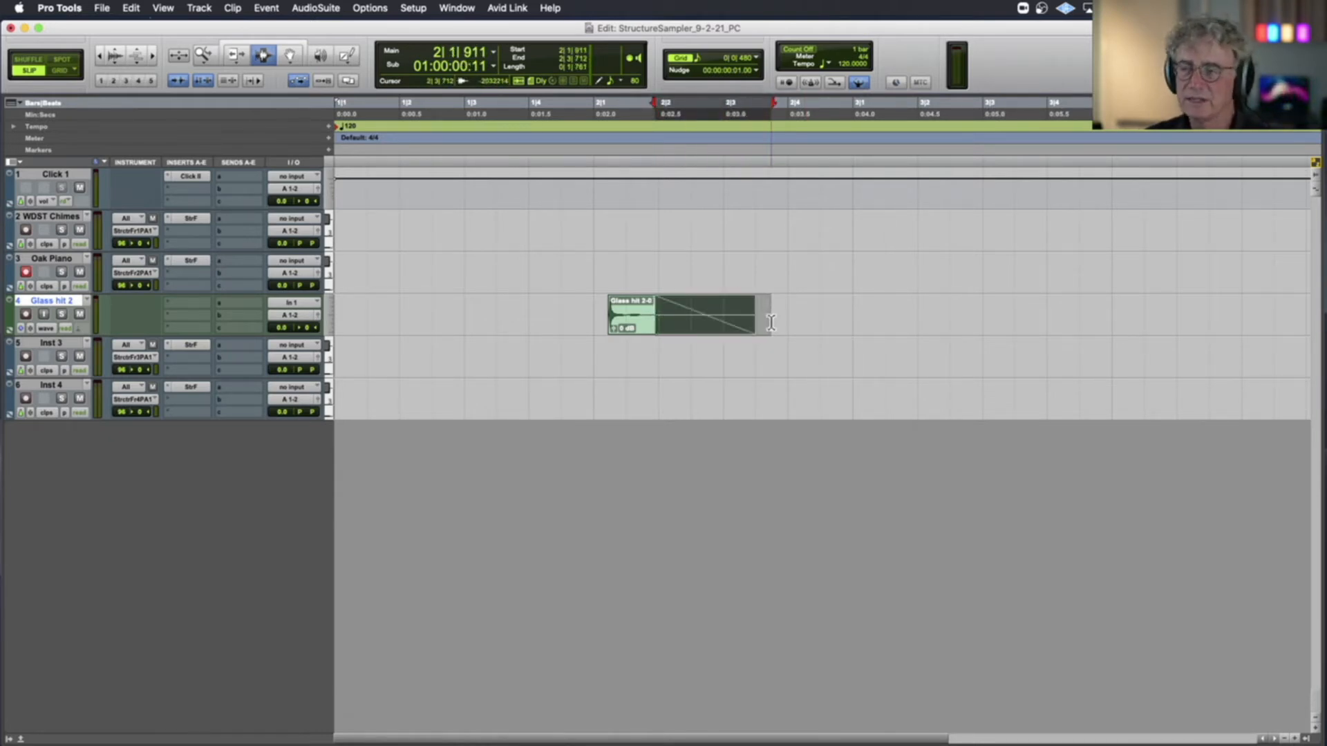
left_click(606, 316)
key("space")
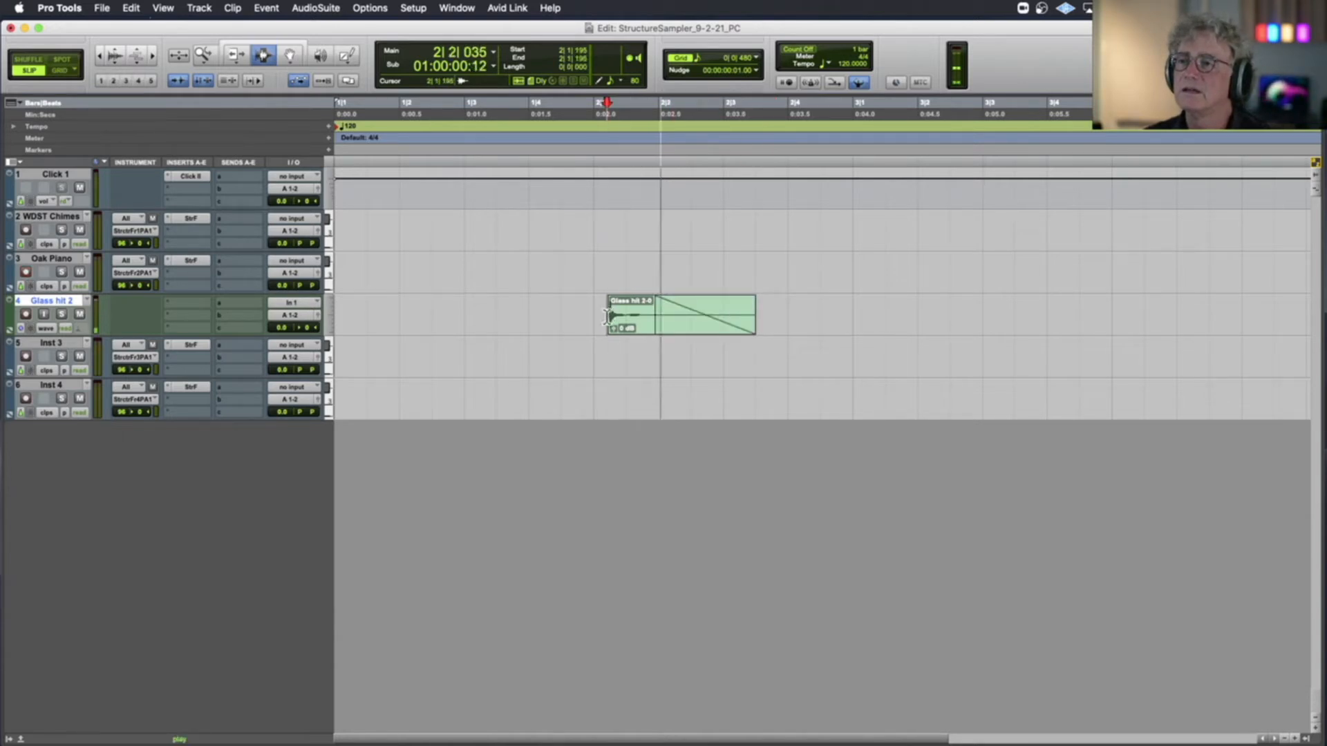
key("space")
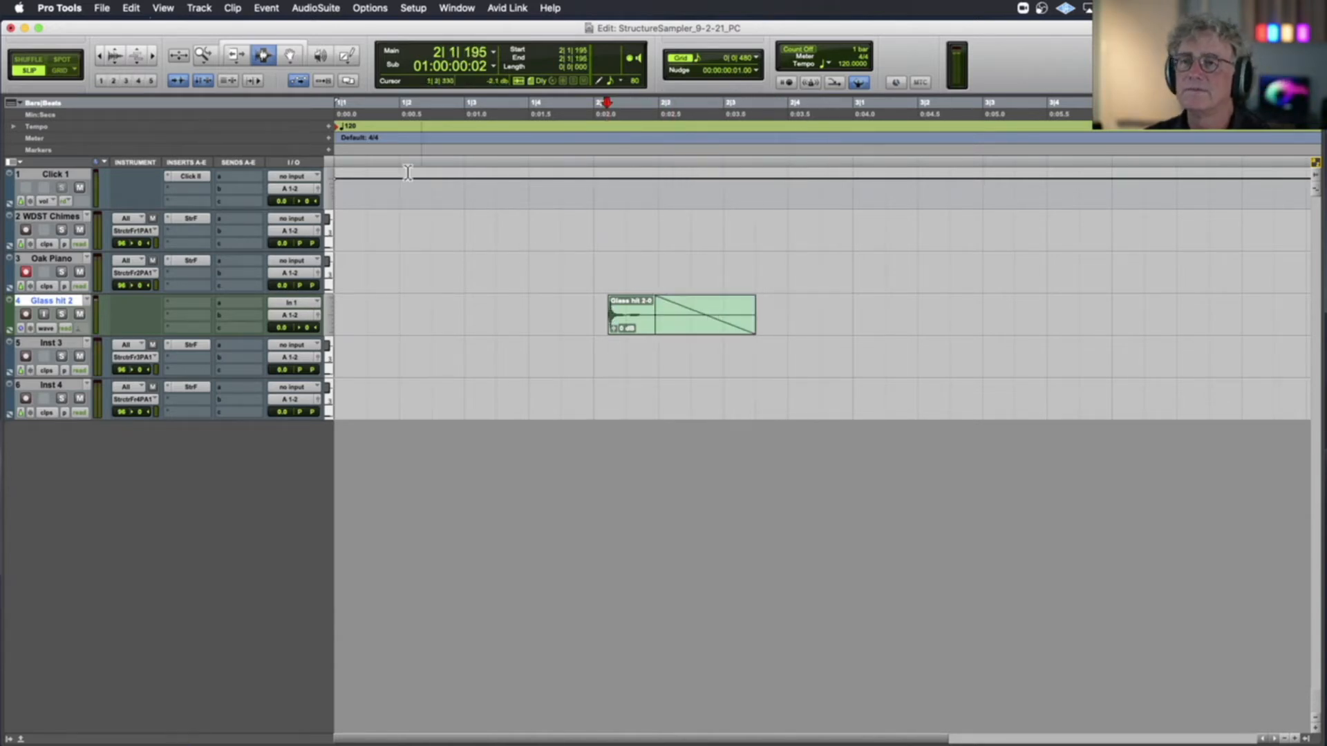
Open the export options for the trimmed glass clip, create a Glass Hit folder inside EditedSamples, and cancel the export
left_click(291, 55)
left_click(645, 304)
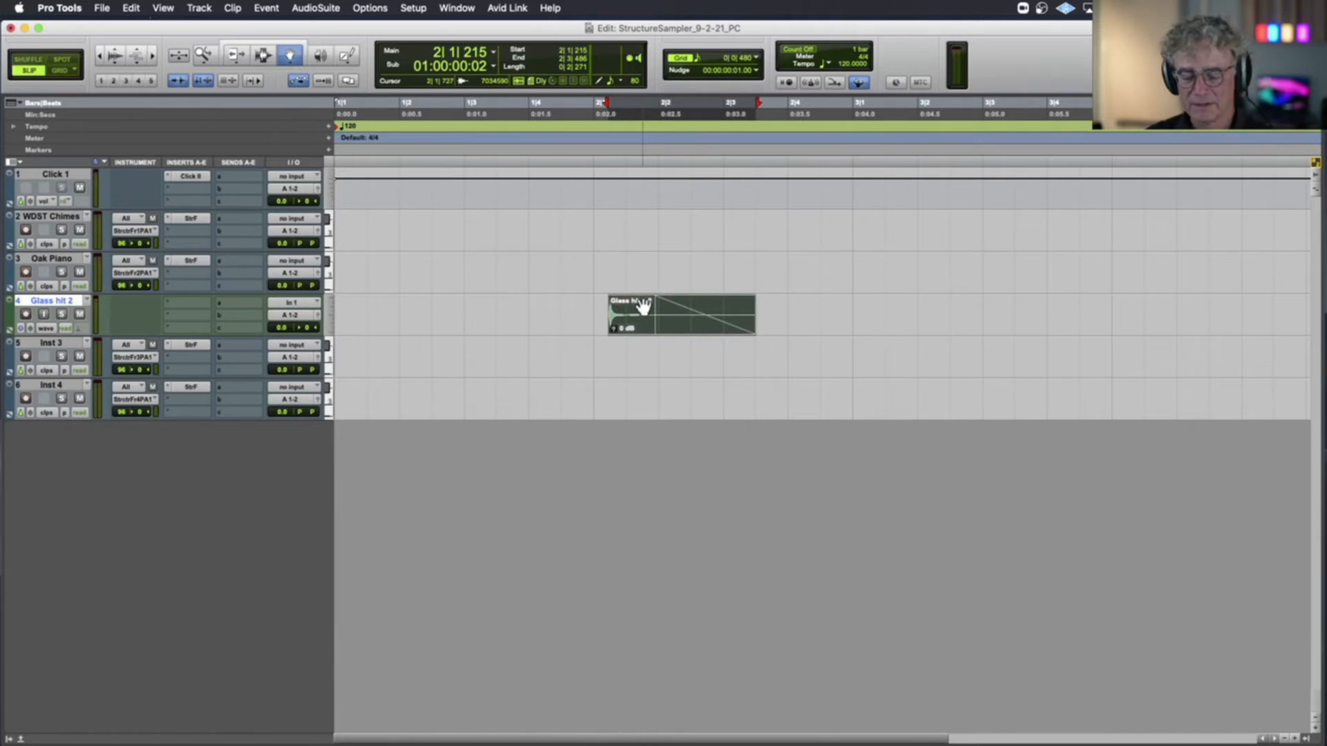
key("super+shift+k")
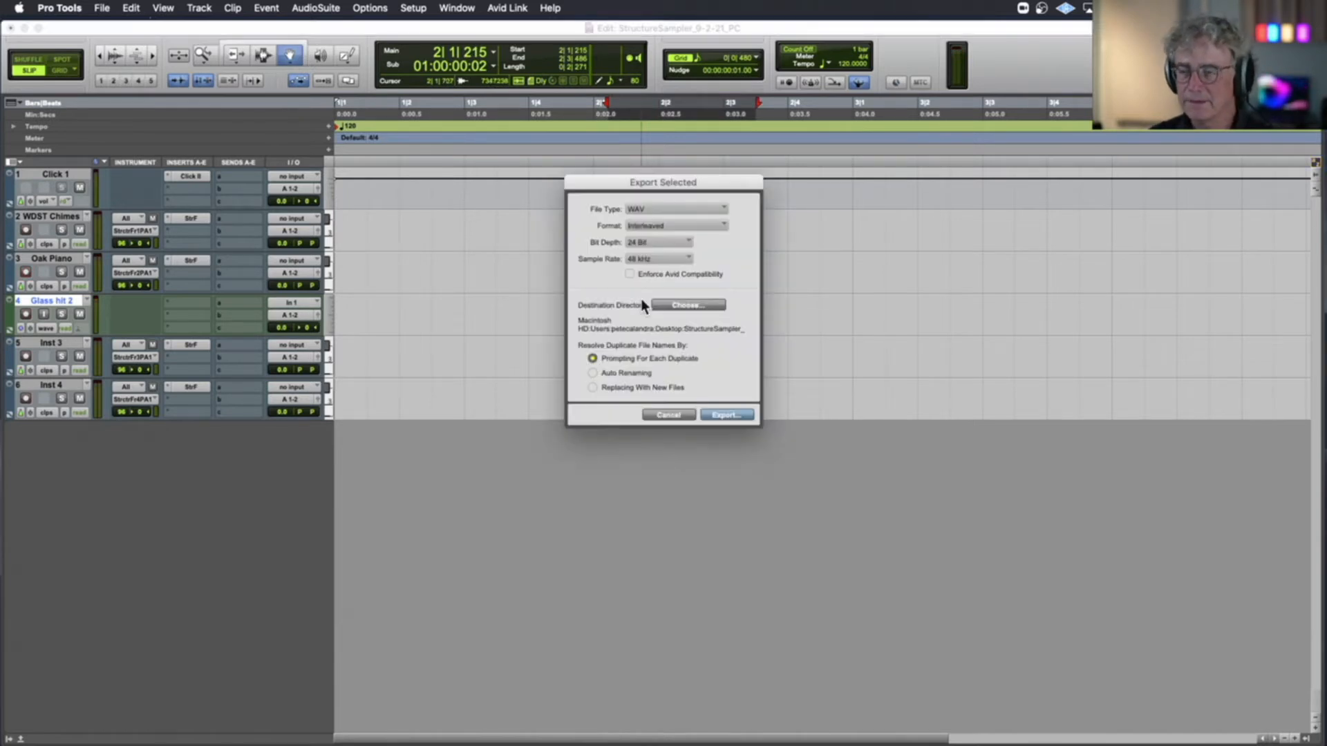
left_click(677, 305)
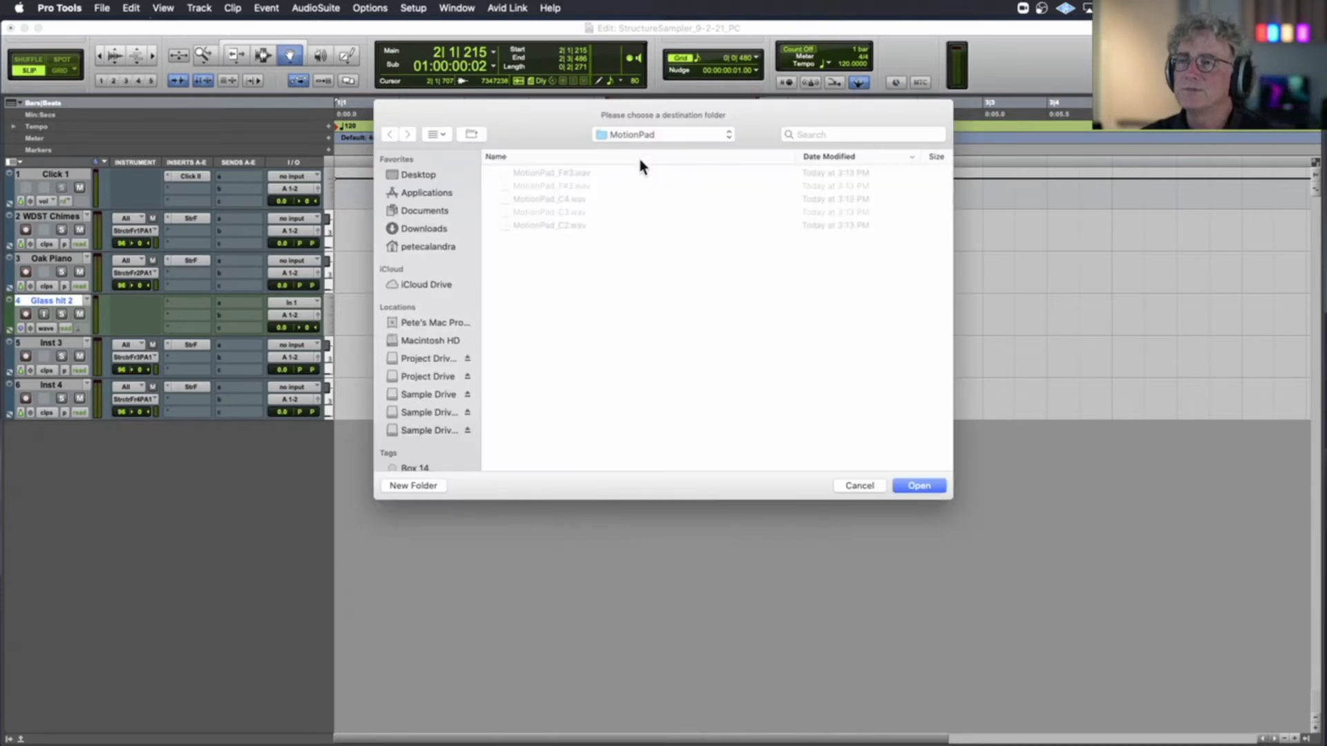
left_click(643, 136)
left_click(642, 148)
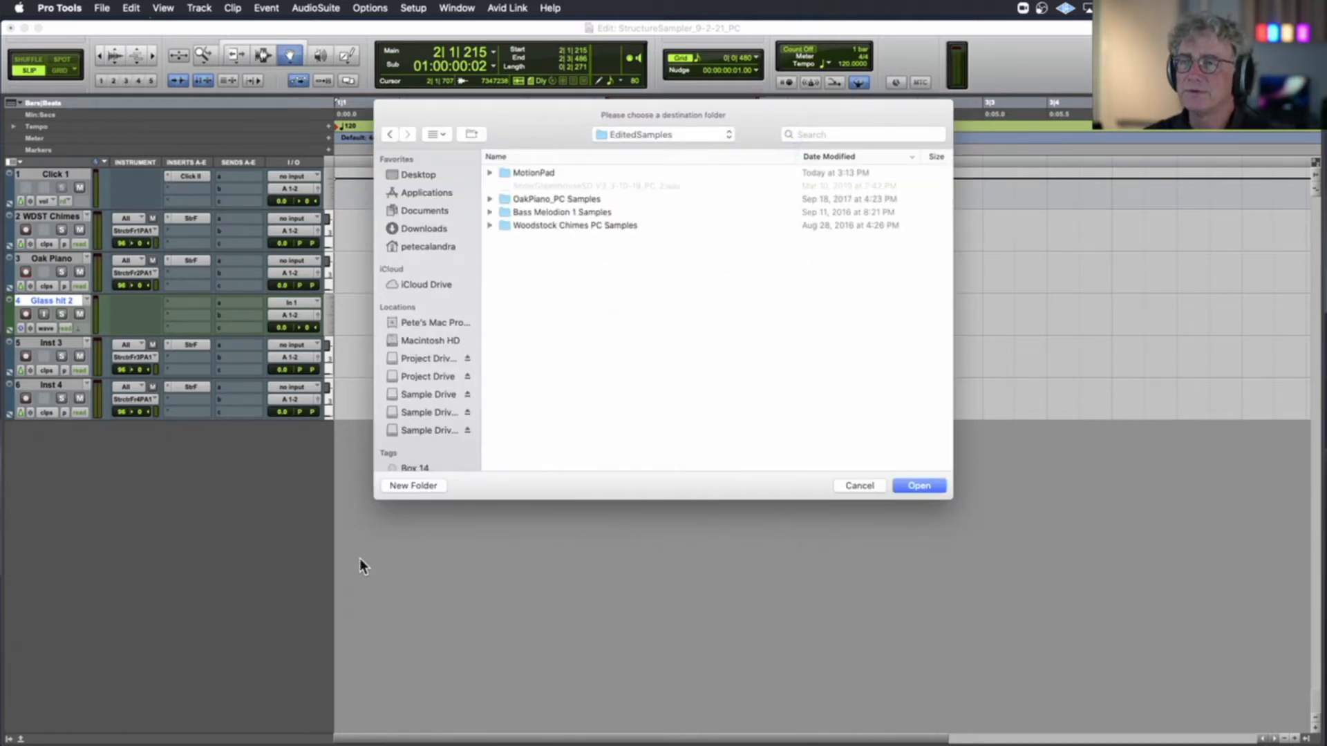
left_click(421, 485)
type("Glass Hit")
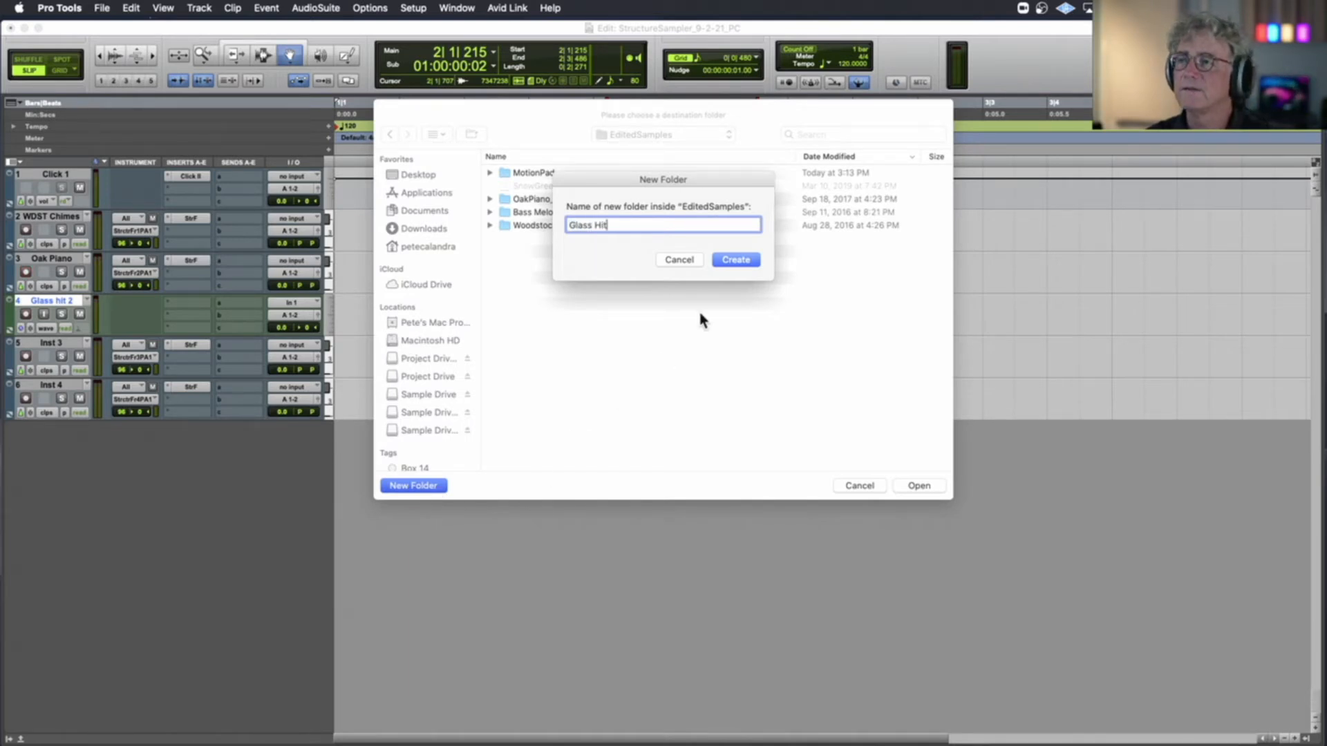
left_click(733, 260)
left_click(855, 486)
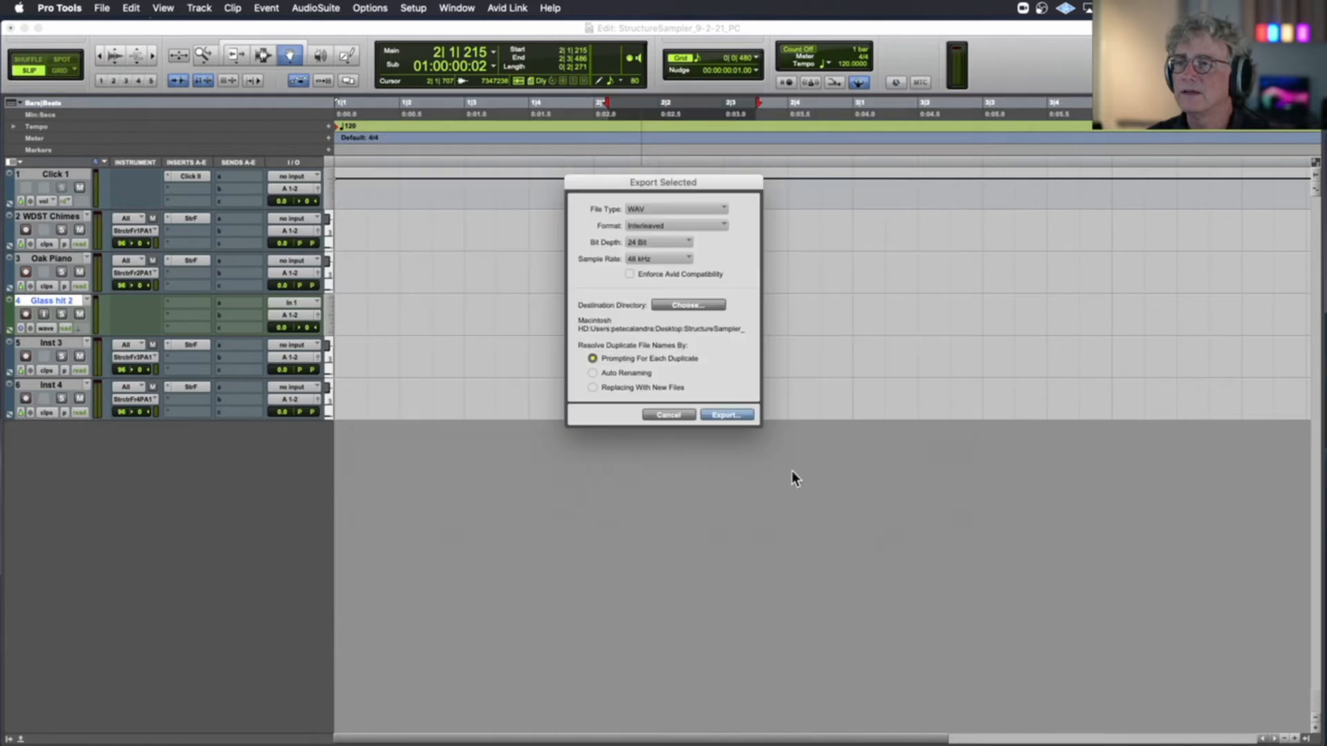
left_click(661, 415)
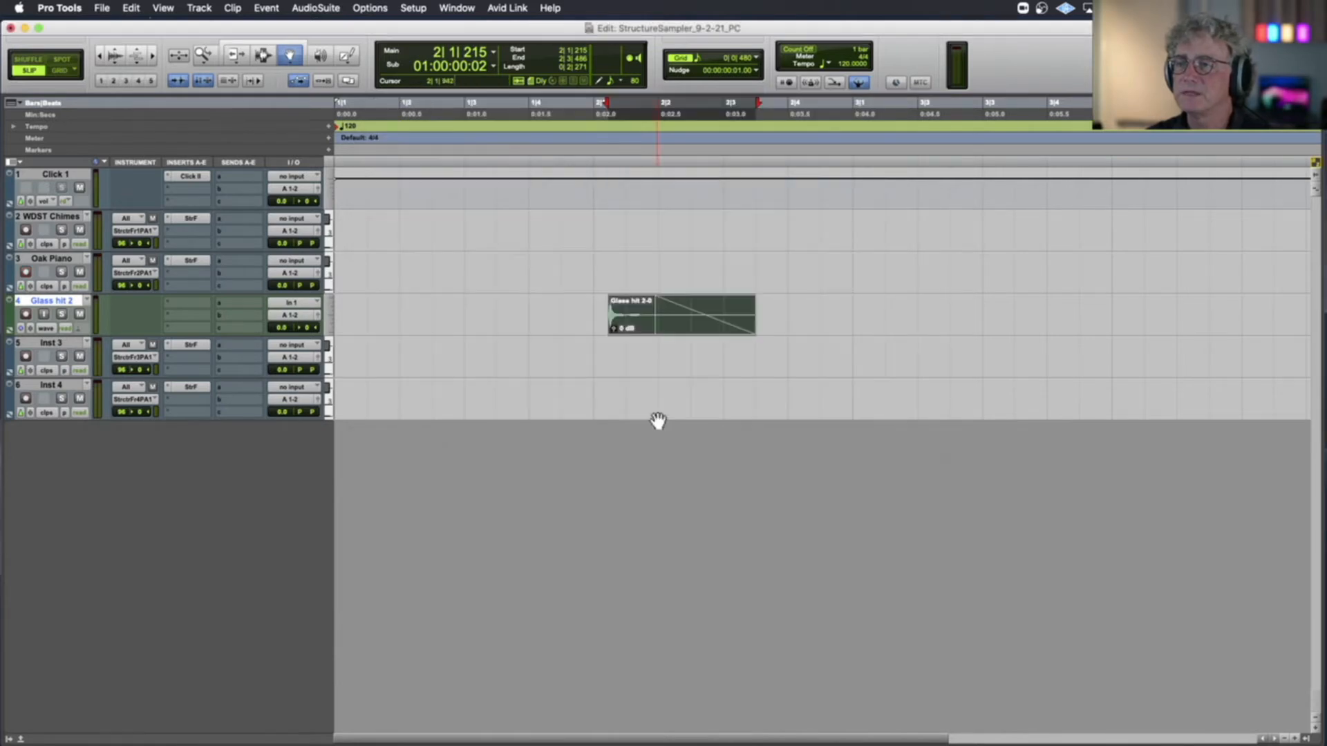
Rename the glass clip as GlassHit_C3 and export it as an interleaved WAV at 24 bit and 48 kHz
double_click(620, 318)
left_click(624, 271)
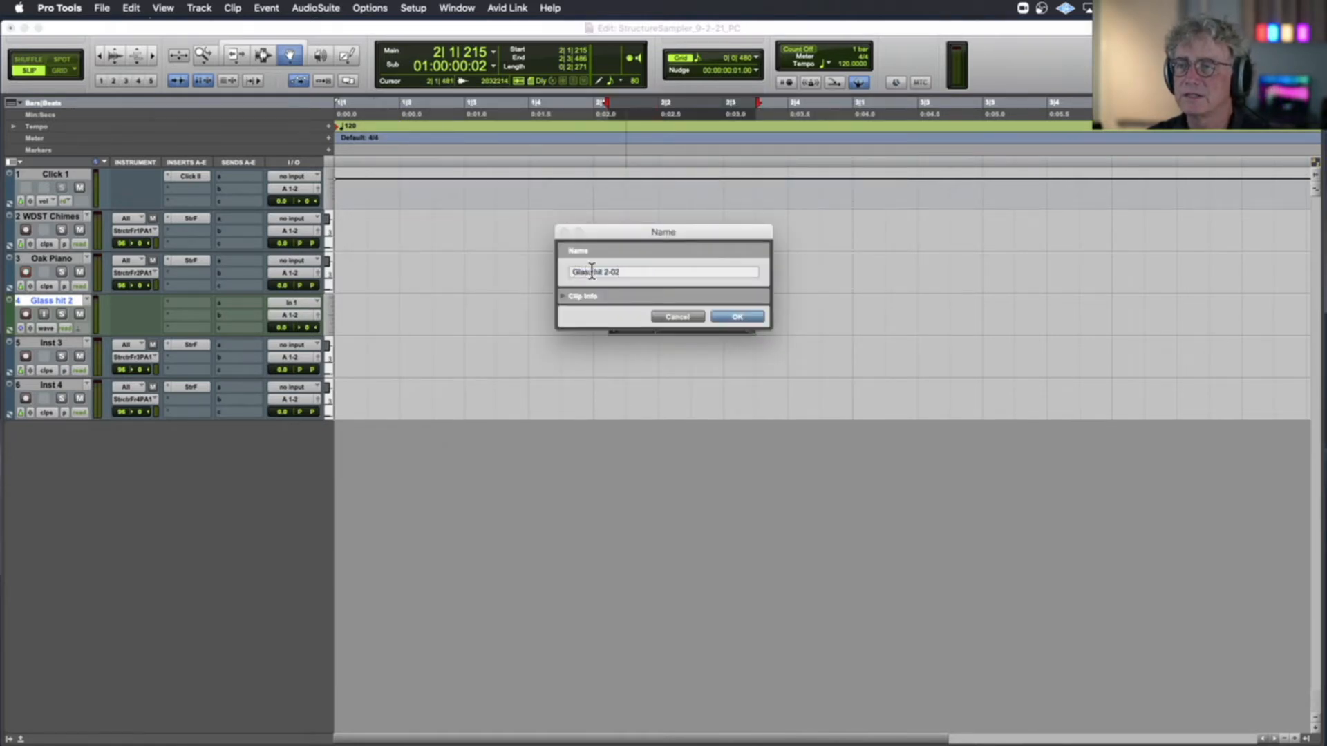
left_click_drag(592, 272, 643, 274)
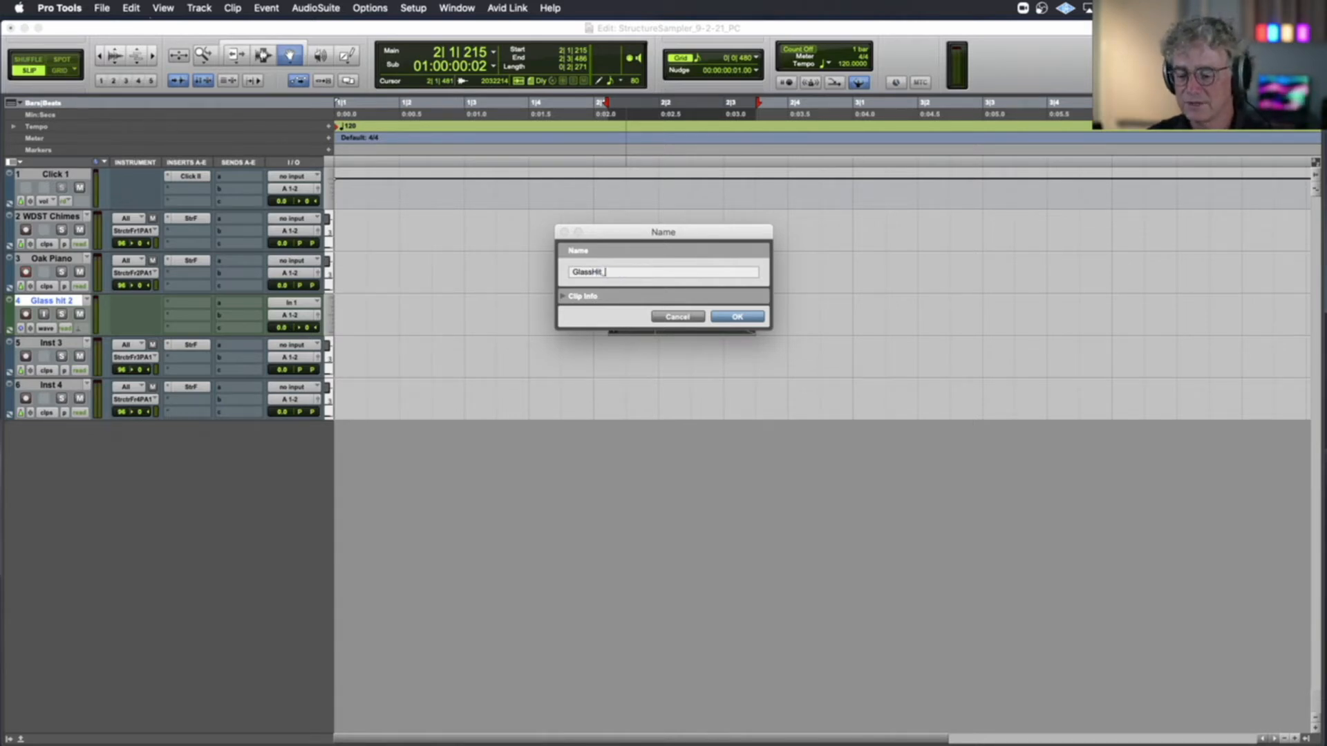
key("Return")
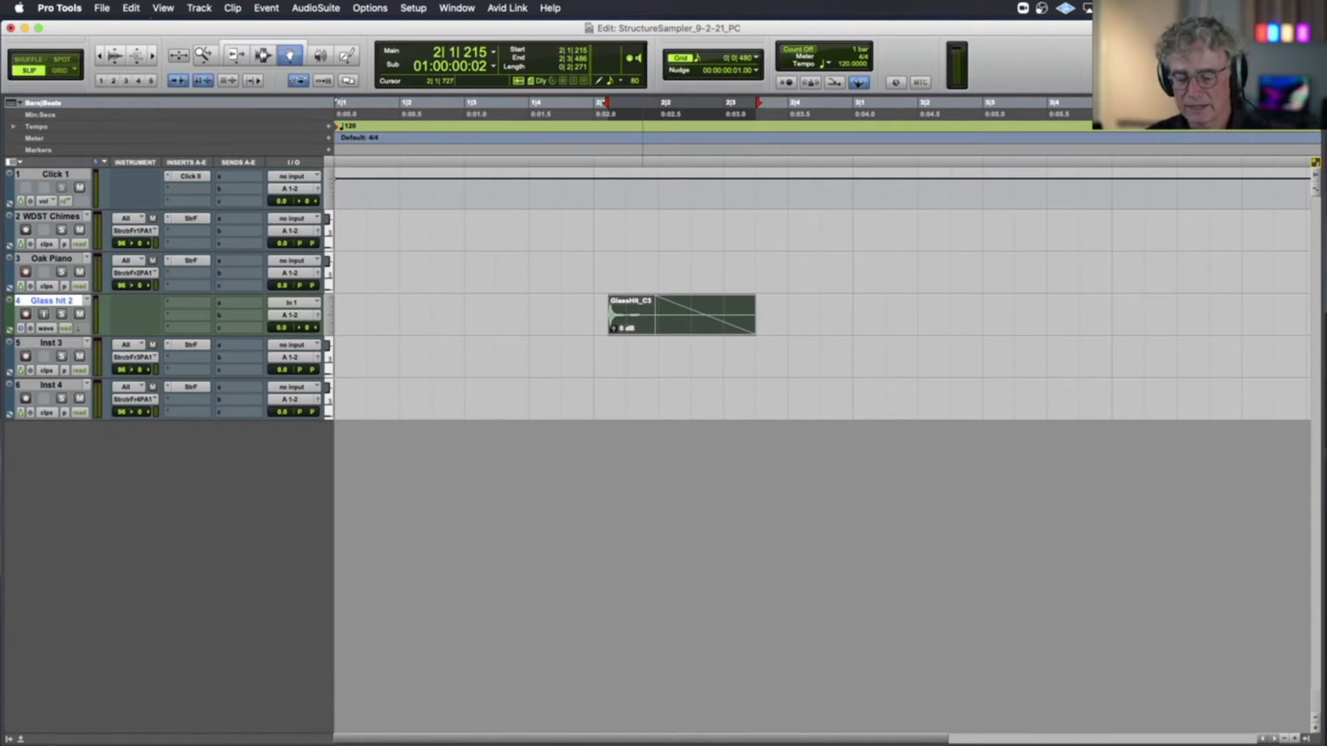
key("super+shift+k")
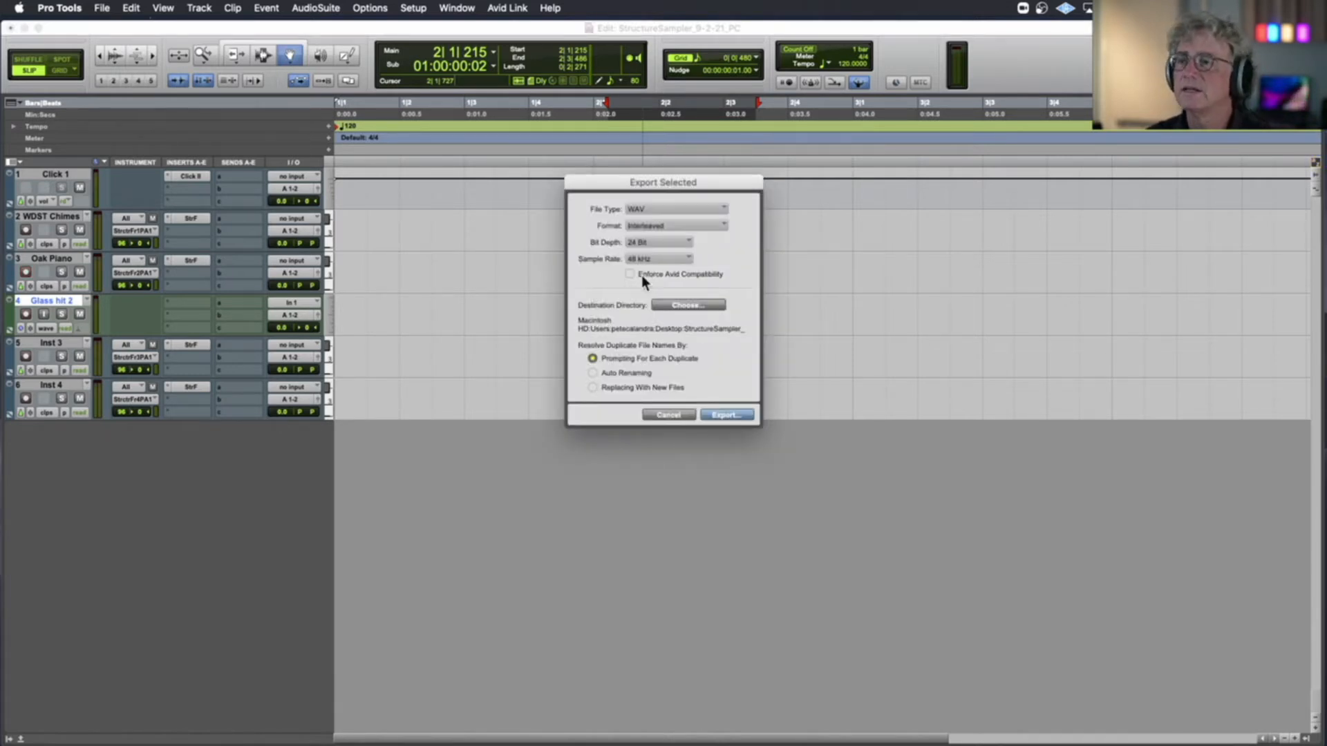
left_click(737, 416)
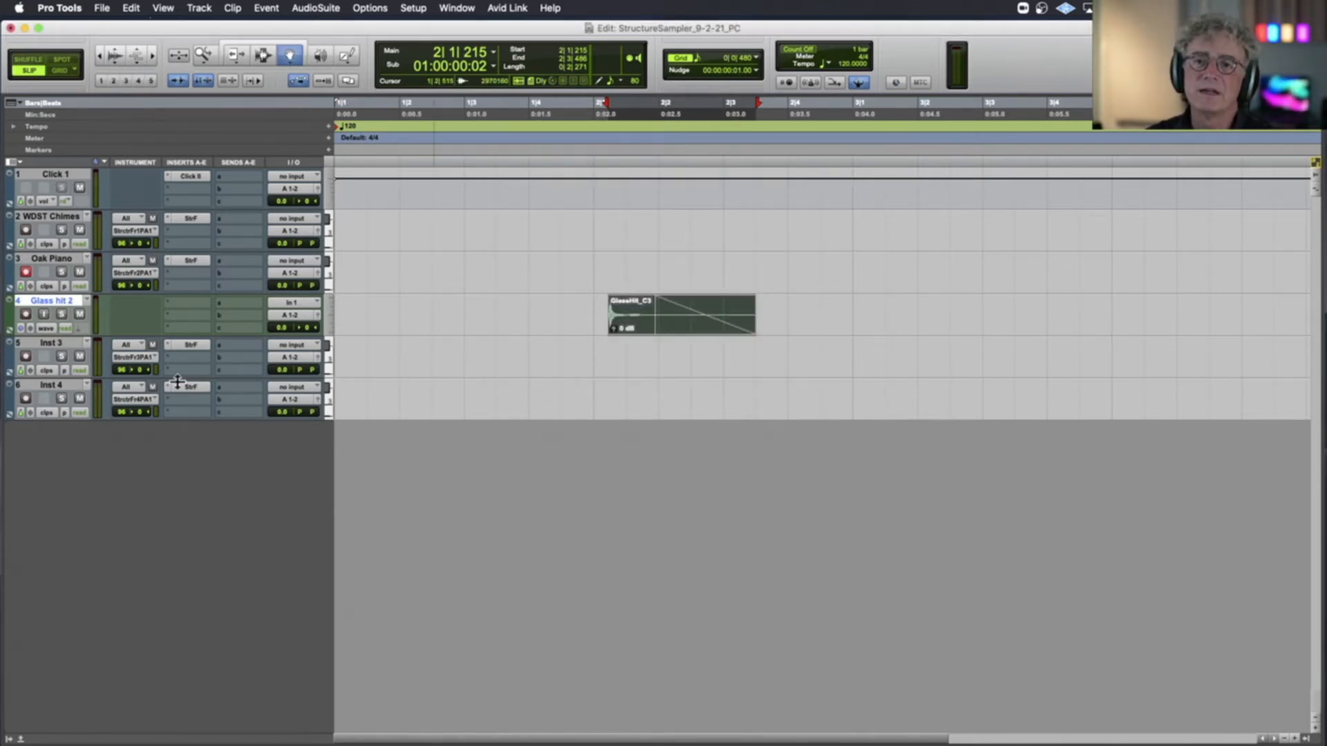
Open Inst 3's Structure Free and switch to Finder to open the session's Glass Hit folder inside EditedSamples
left_click(187, 345)
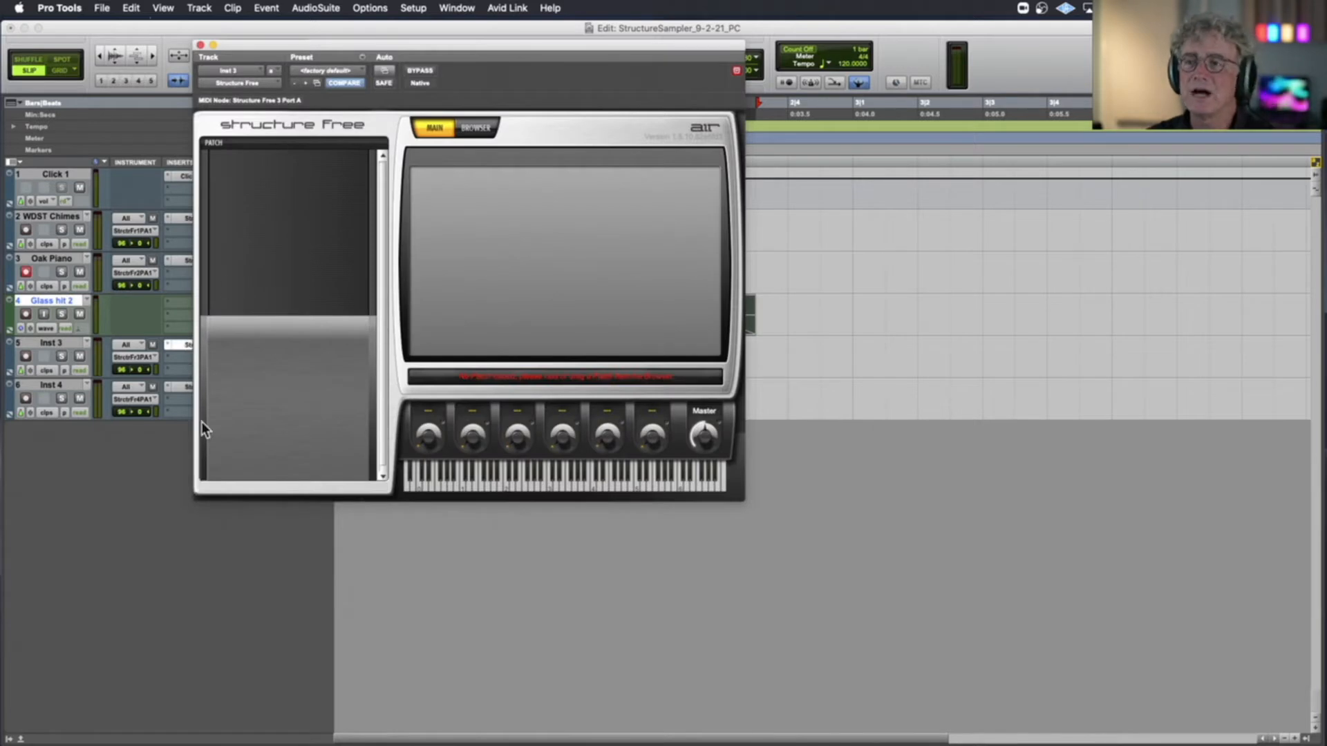
left_click(60, 705)
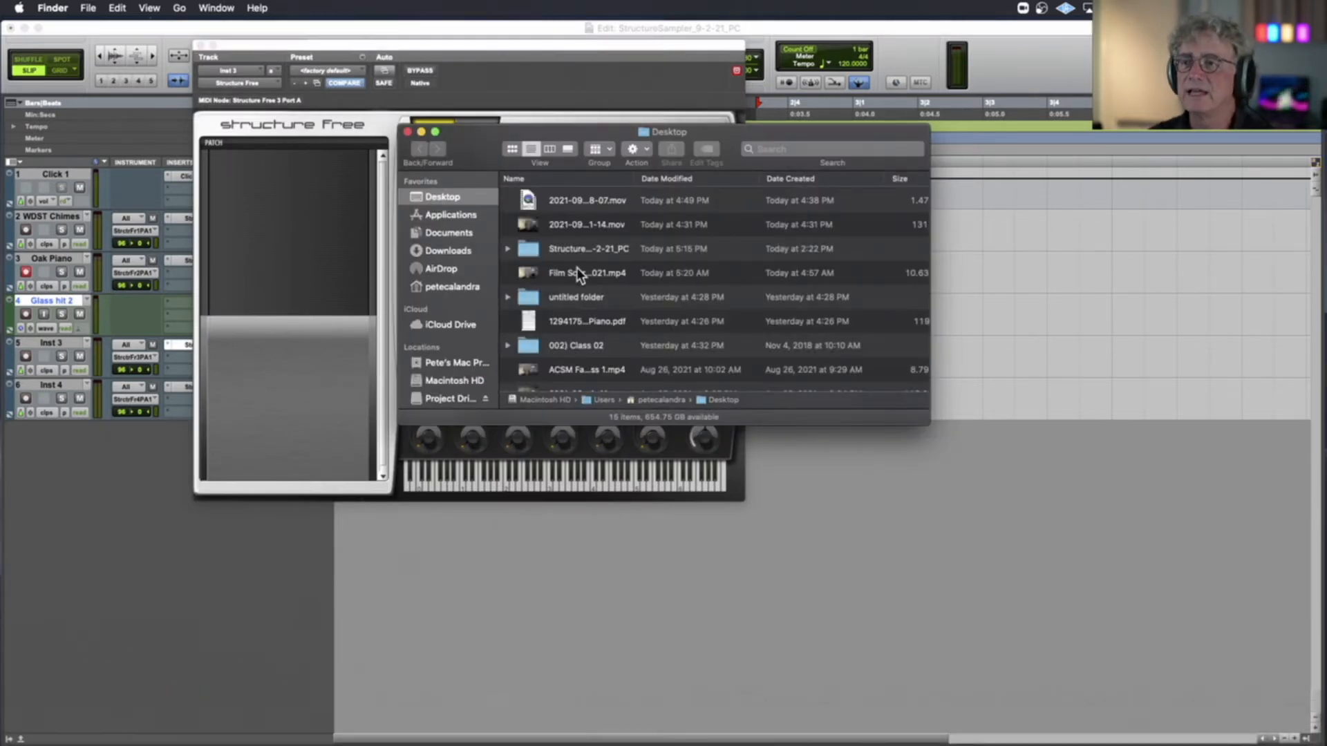
double_click(566, 247)
double_click(569, 197)
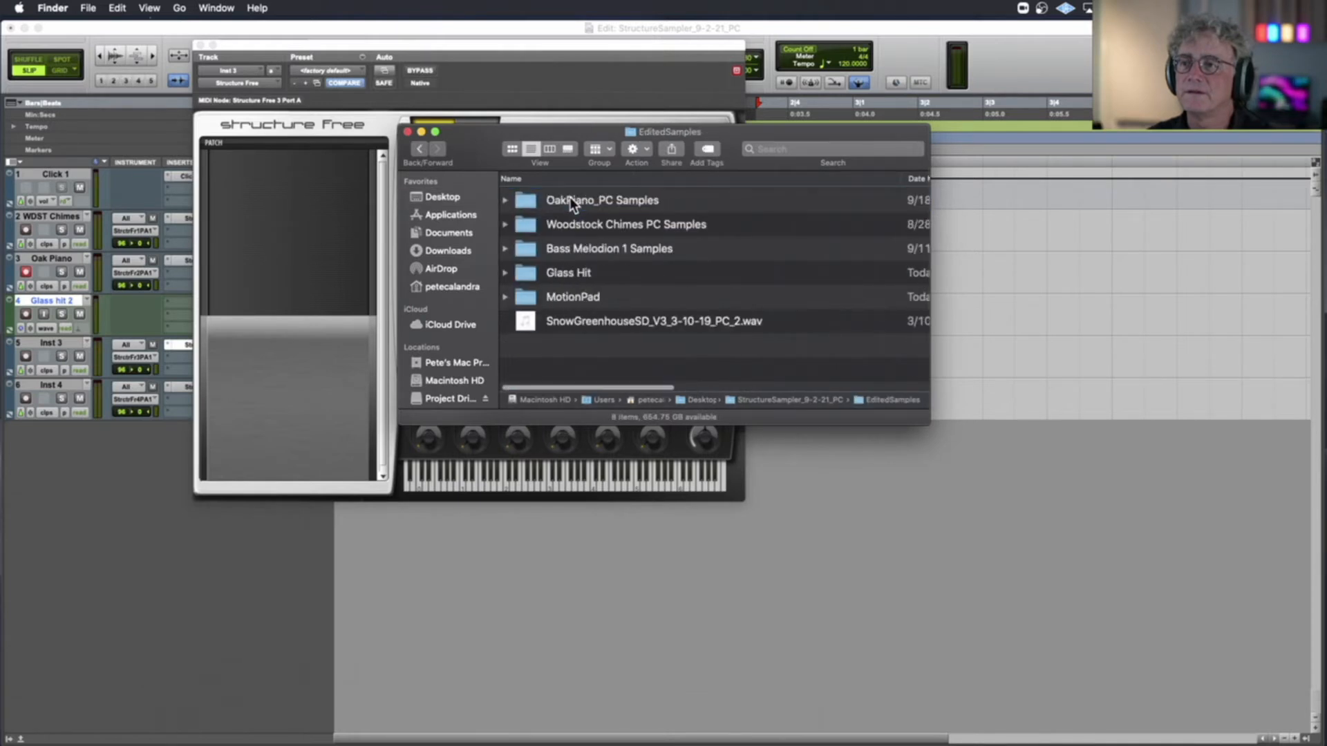
double_click(571, 274)
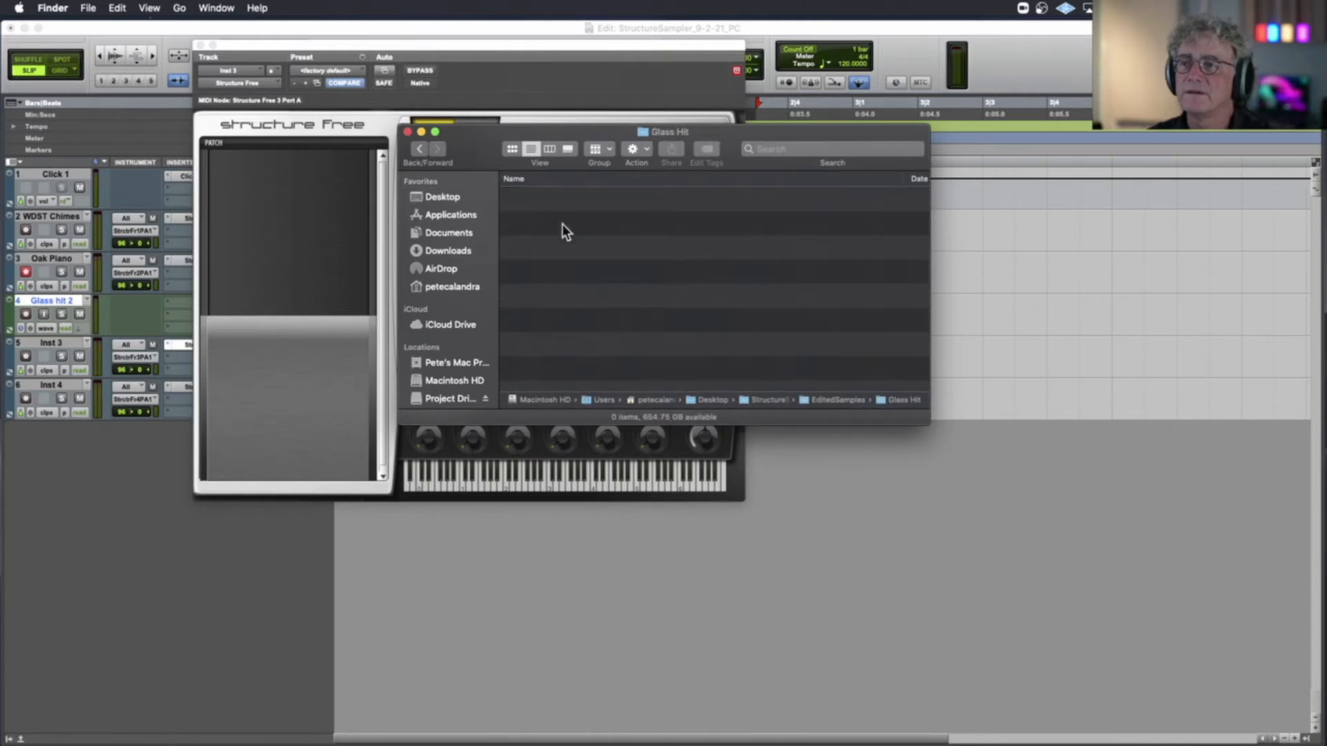
scroll(569, 227, "right", 1)
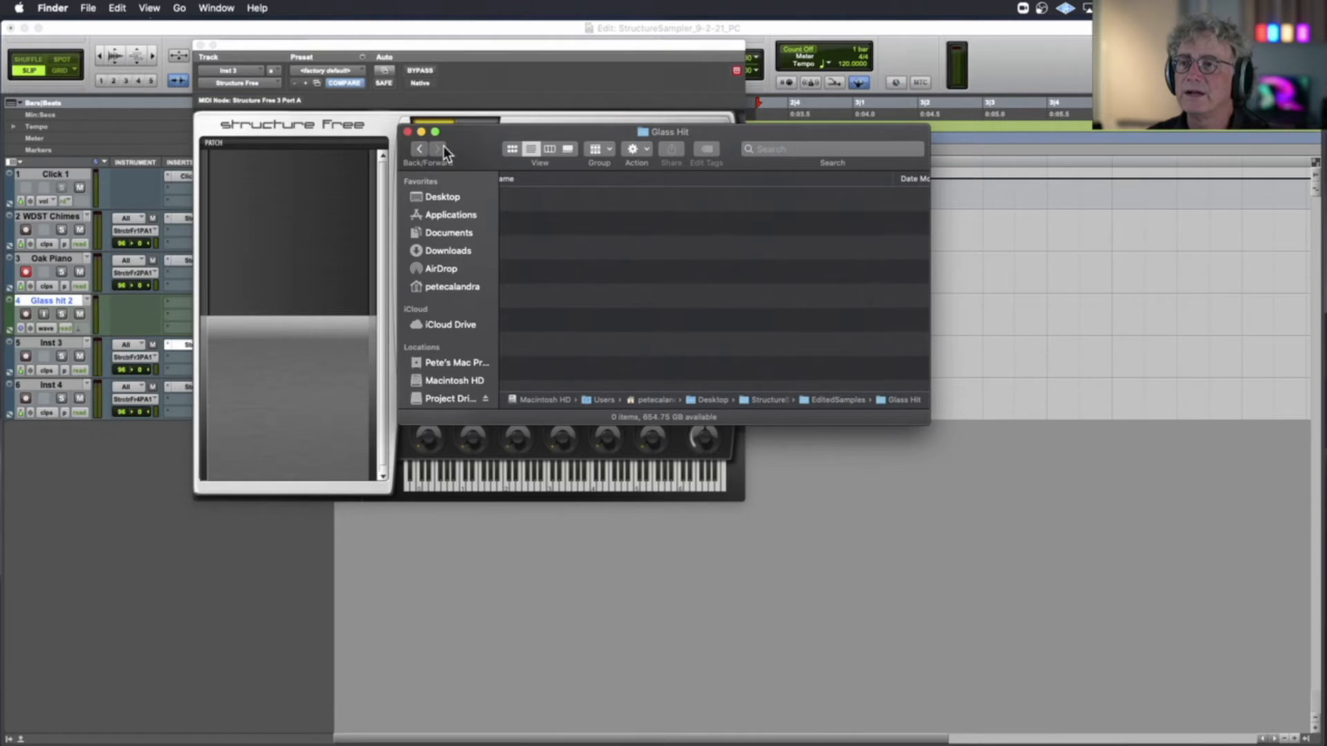
Go back to the EditedSamples folder in Finder, return to Pro Tools and close the Structure Free window
left_click(418, 150)
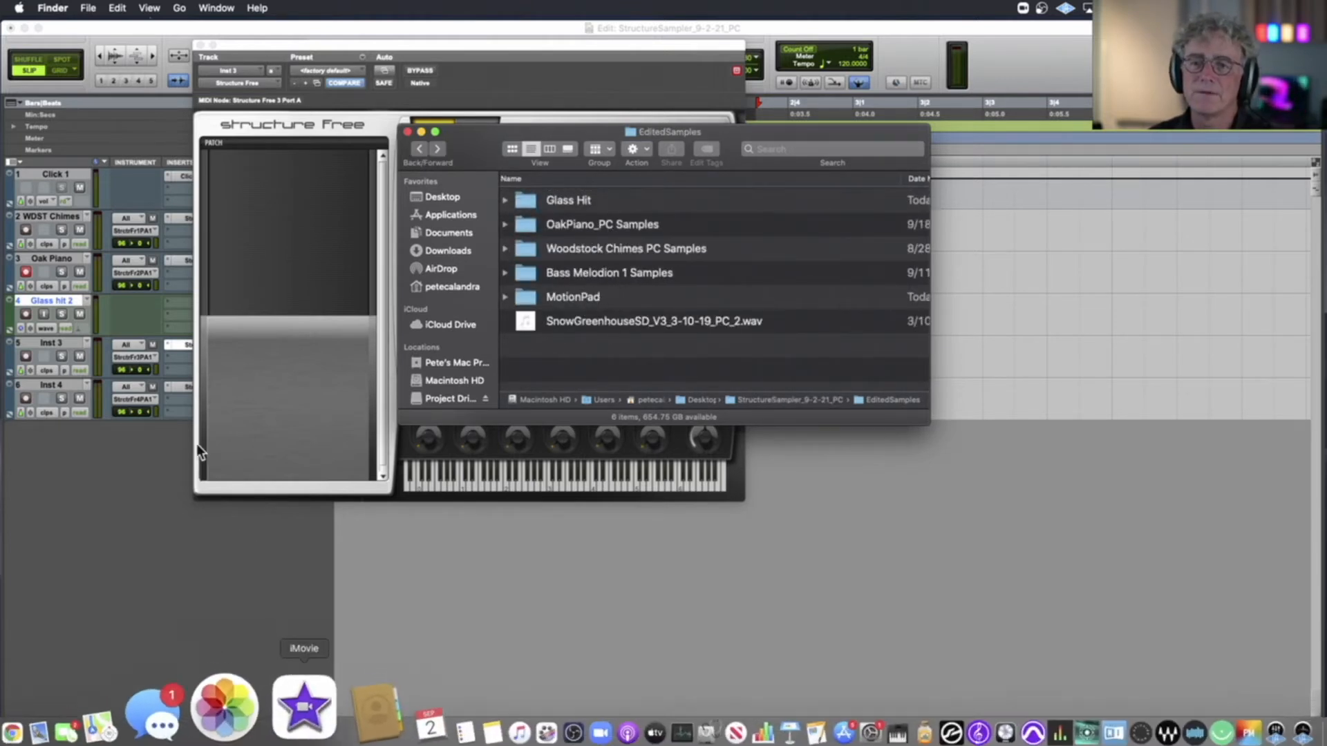
left_click(285, 195)
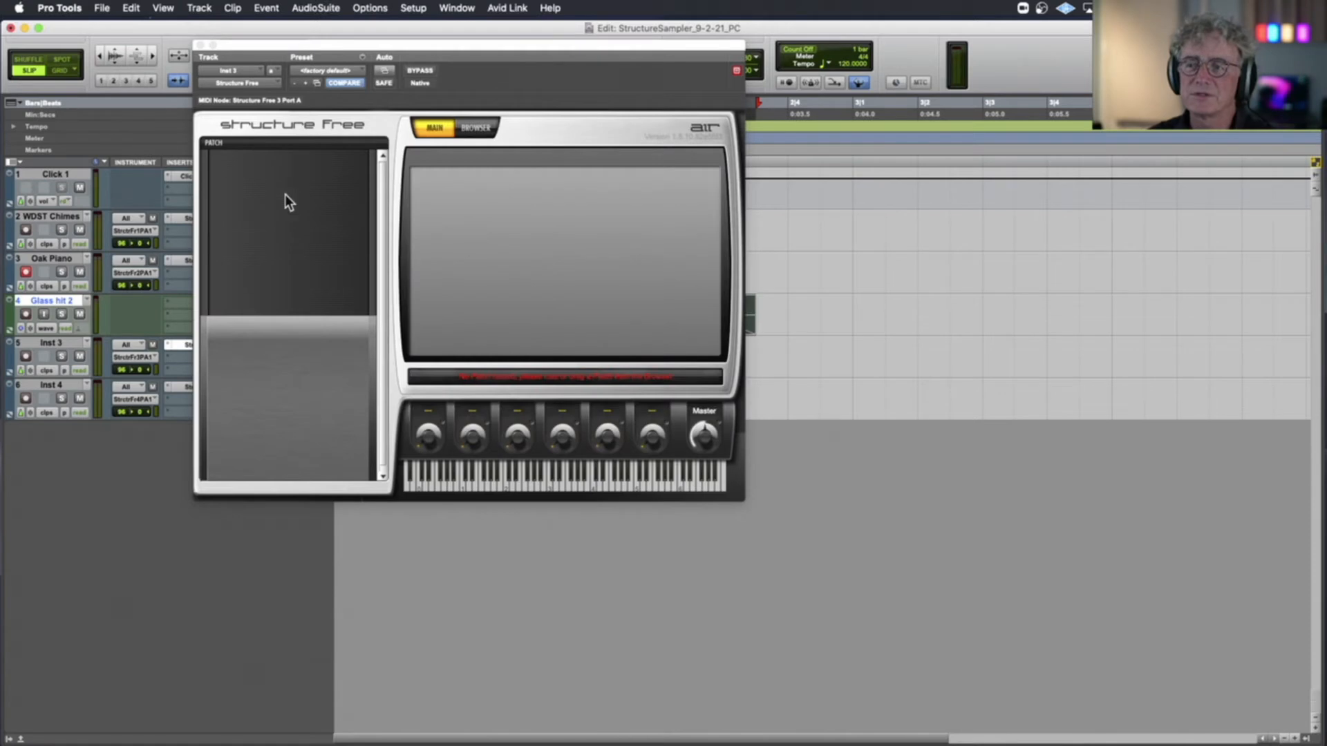
left_click(200, 45)
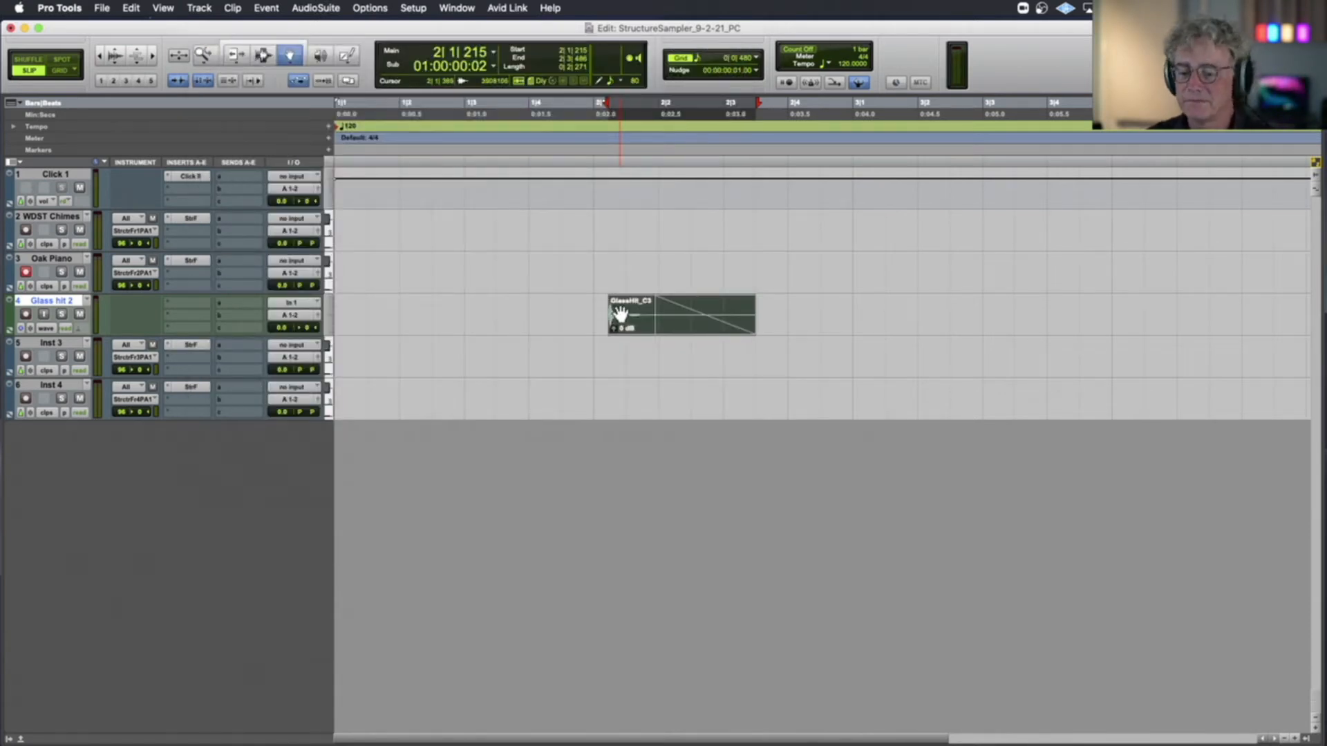
Export the GlassHit_C3 clip as an interleaved 24-bit, 48 kHz WAV into the Glass Hit folder inside EditedSamples
key("super+shift+k")
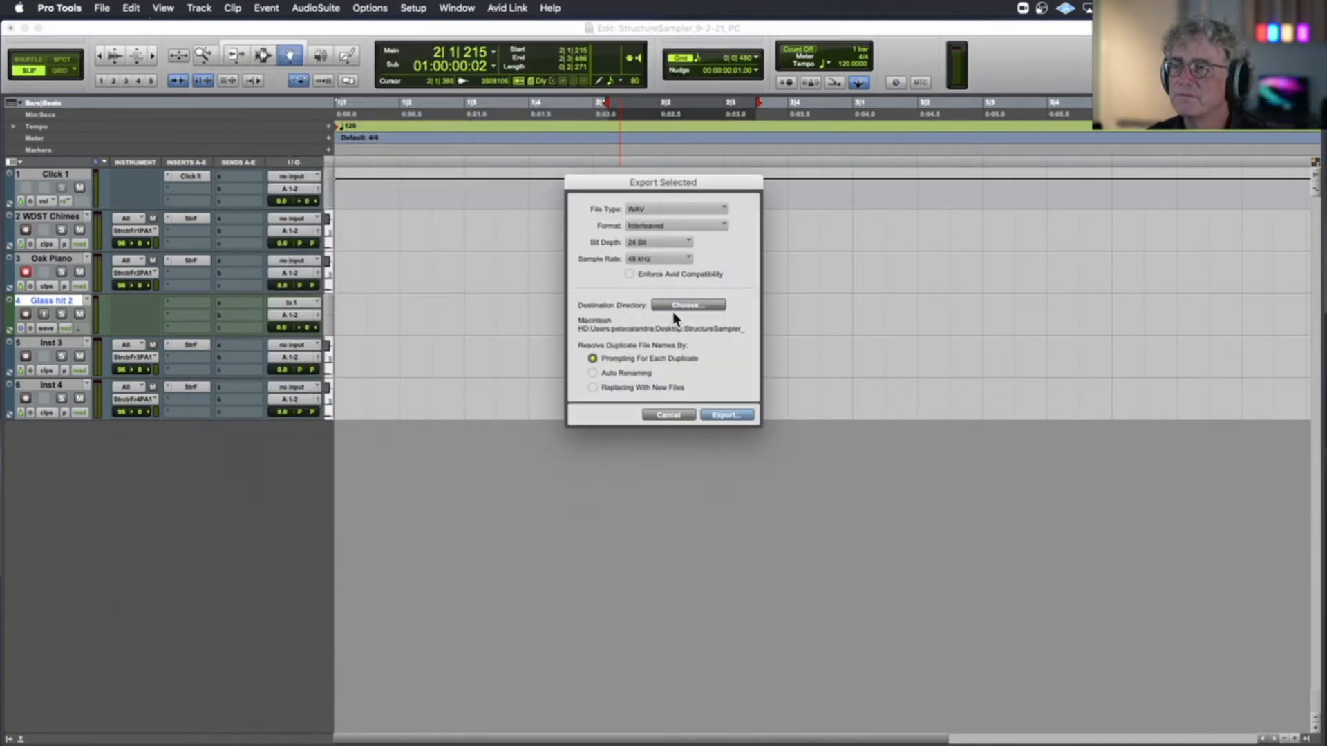
left_click(688, 305)
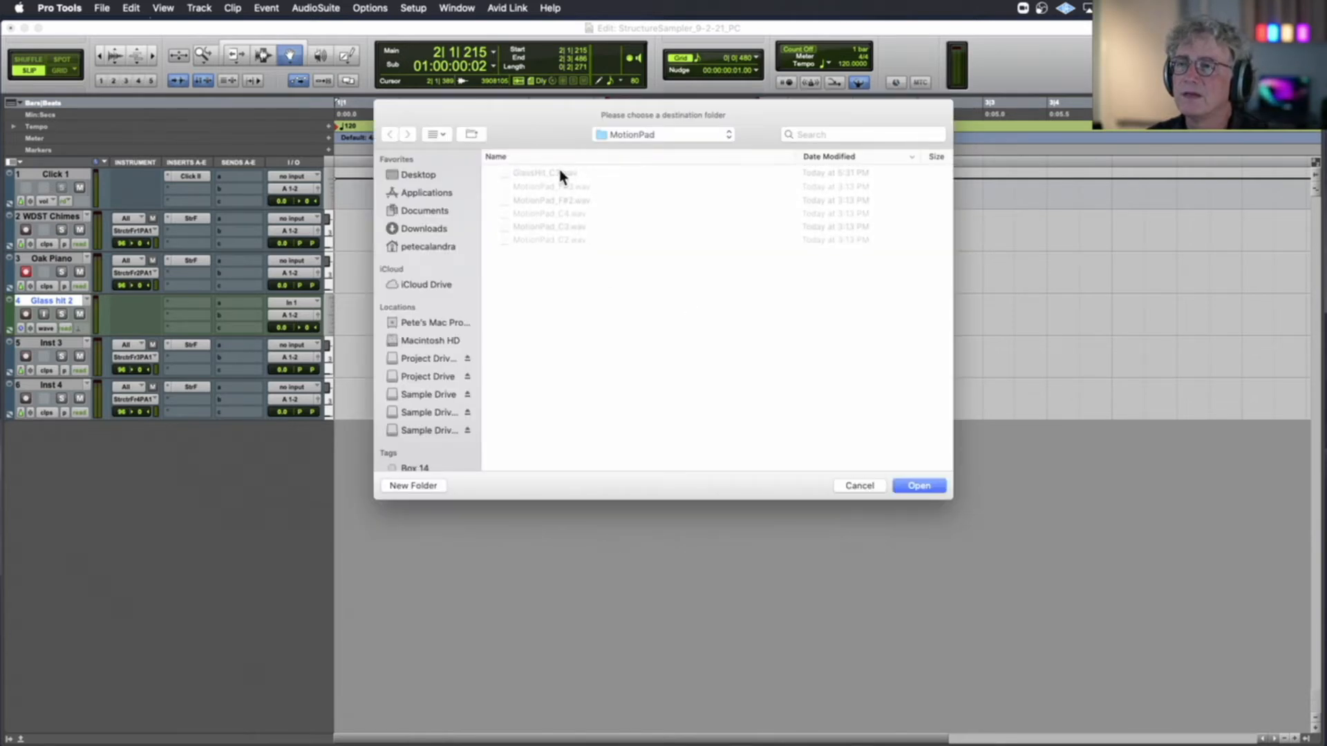
left_click(630, 134)
left_click(634, 151)
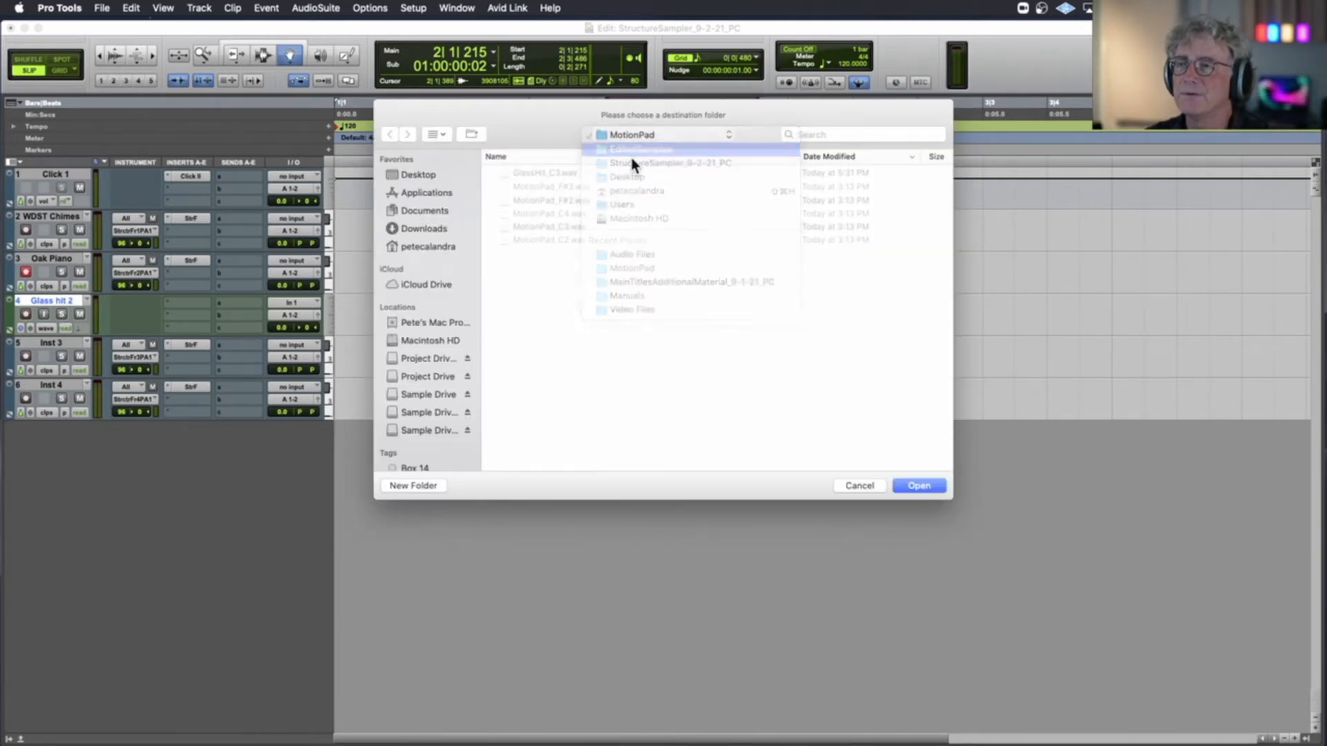
double_click(549, 185)
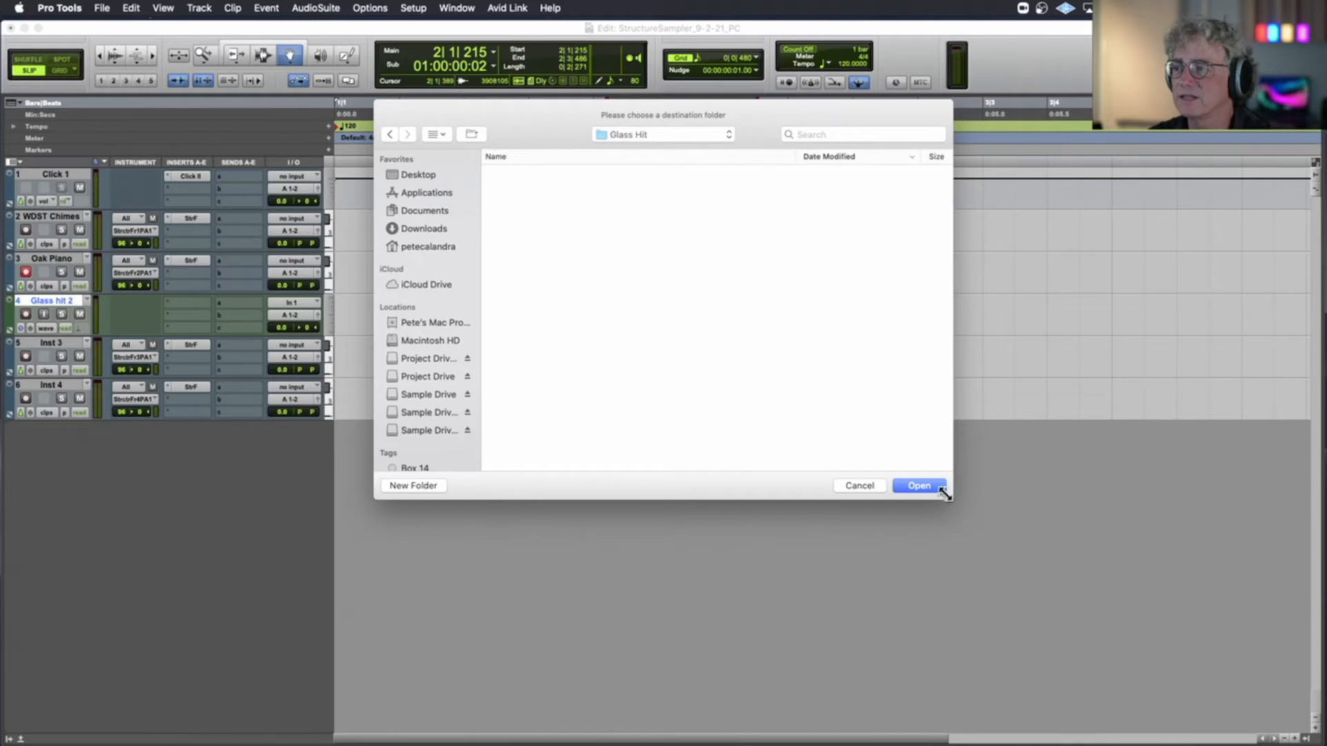
left_click(919, 486)
left_click(740, 415)
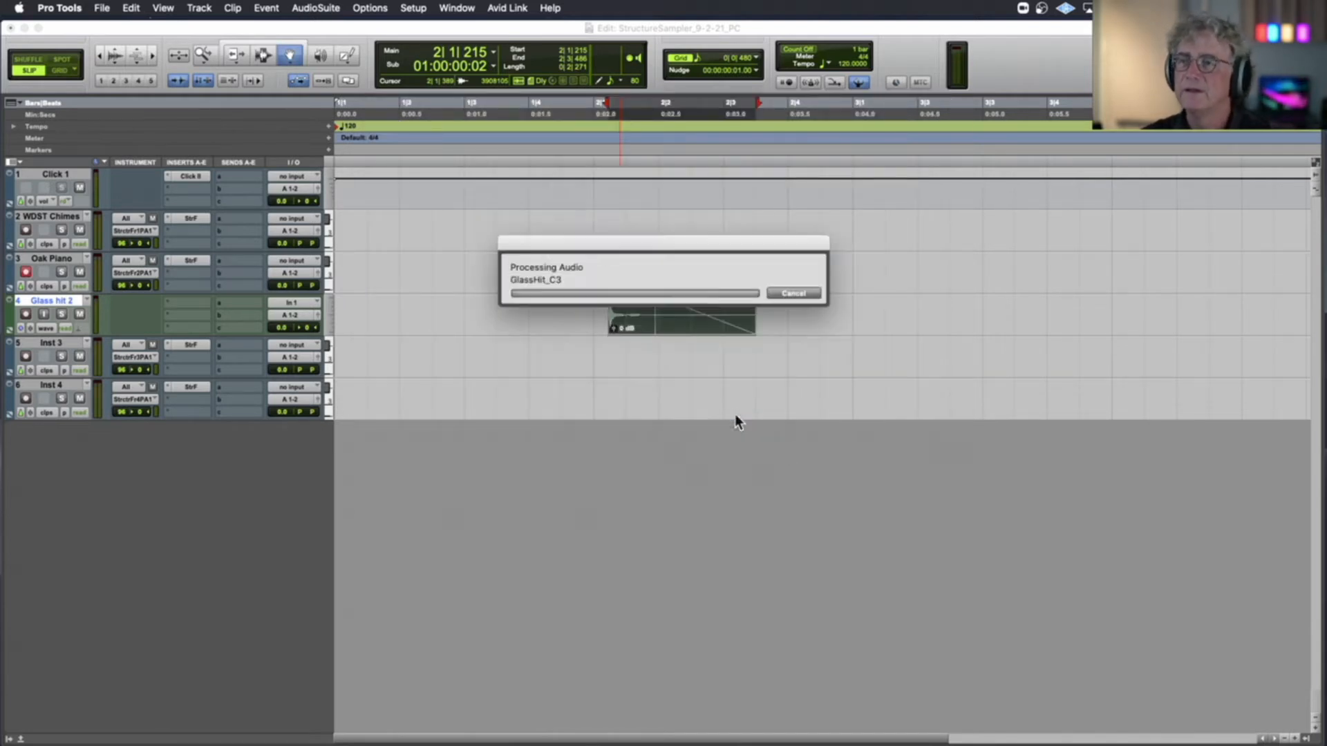
Open Inst 3's Structure Free and load the exported GlassHit_C3 sample from the Glass Hit folder in Finder into its patch list
left_click(181, 344)
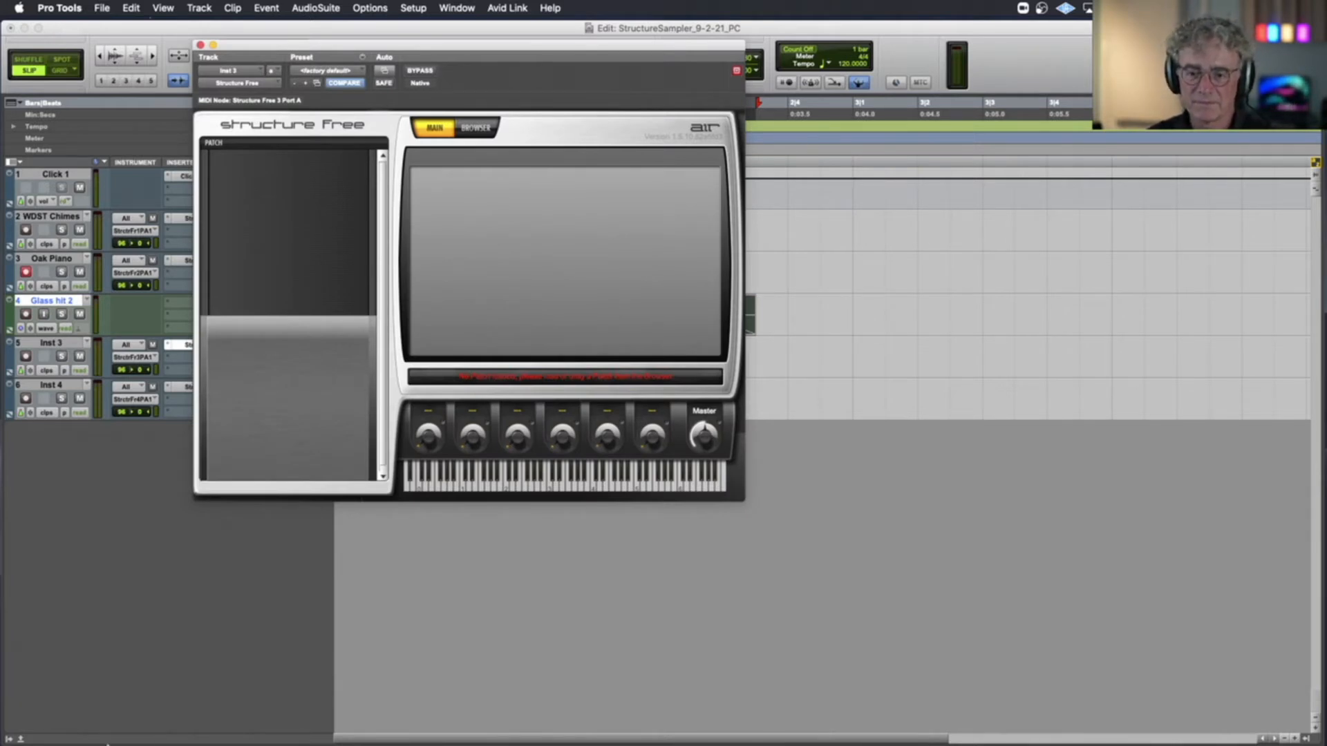
left_click(35, 701)
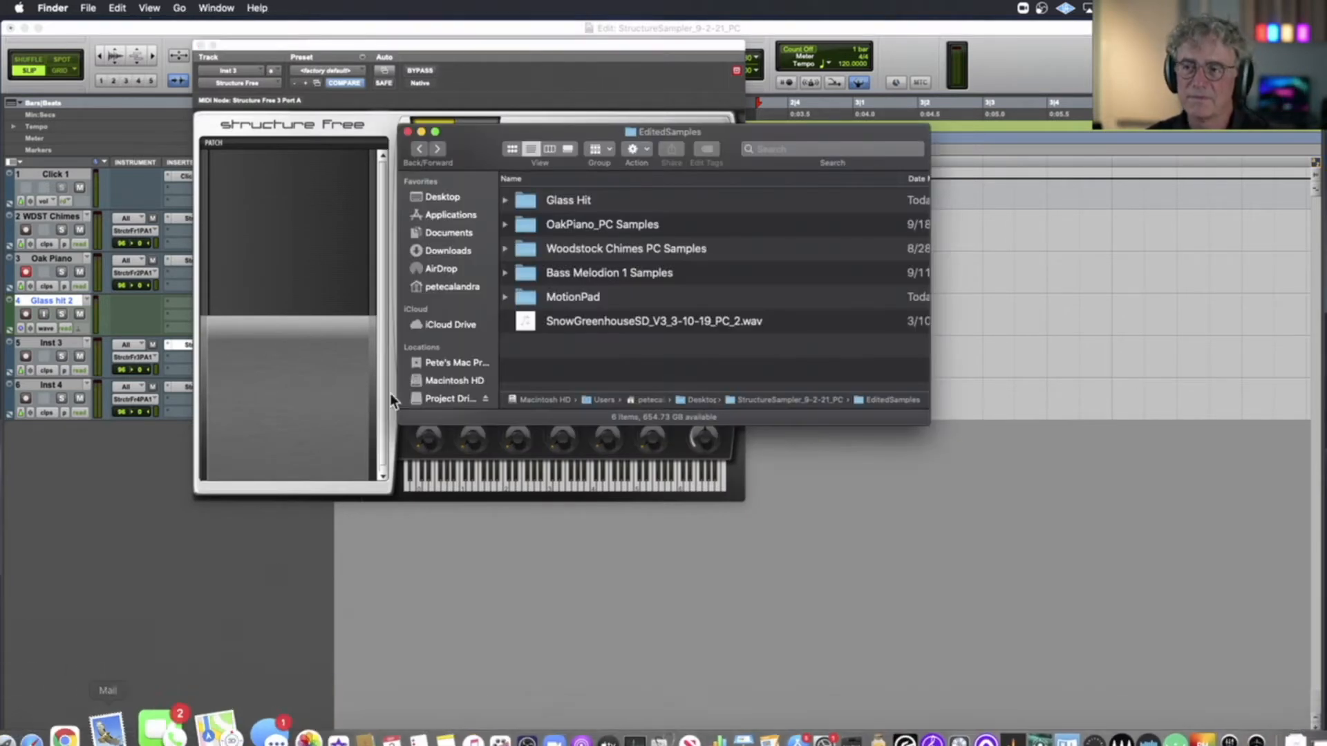
double_click(525, 204)
left_click_drag(524, 204, 317, 212)
left_click(429, 94)
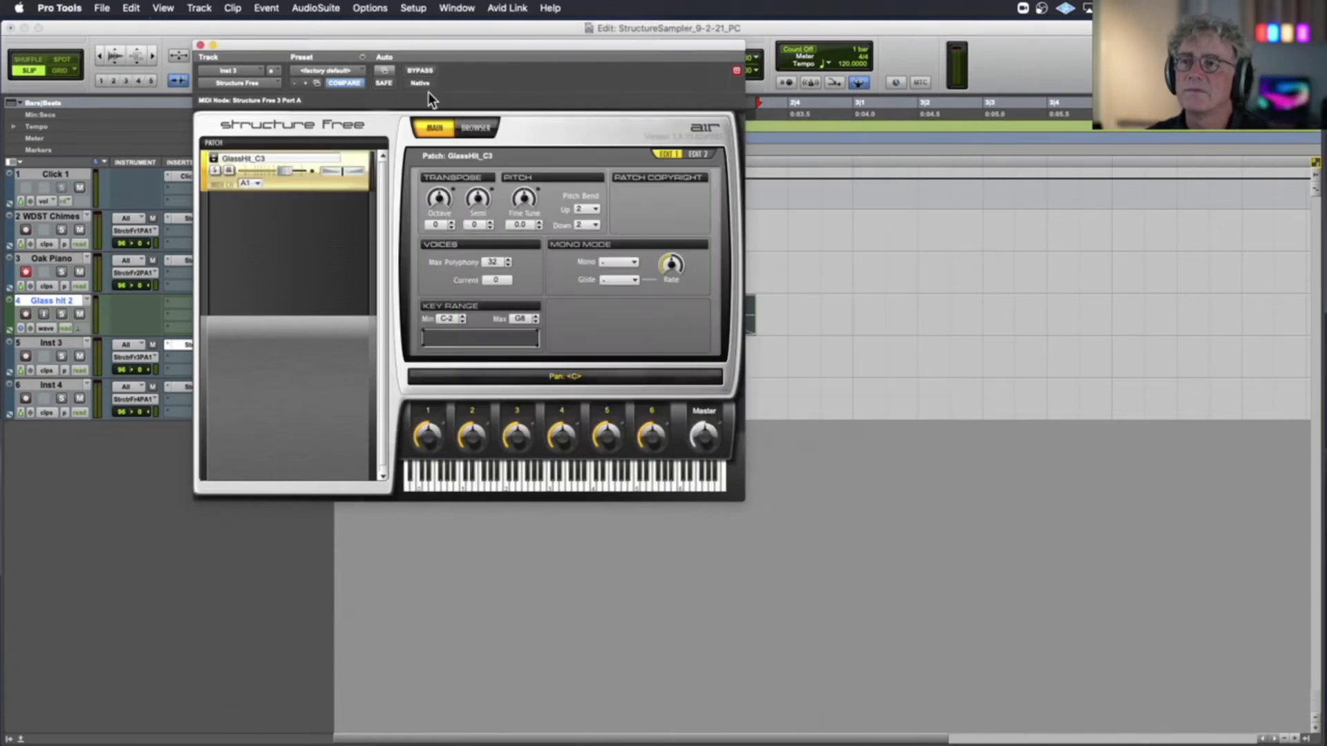
Record-enable Inst 3 to play the glass patch and adjust a setting on the patch's Edit 2 page
left_click(25, 357)
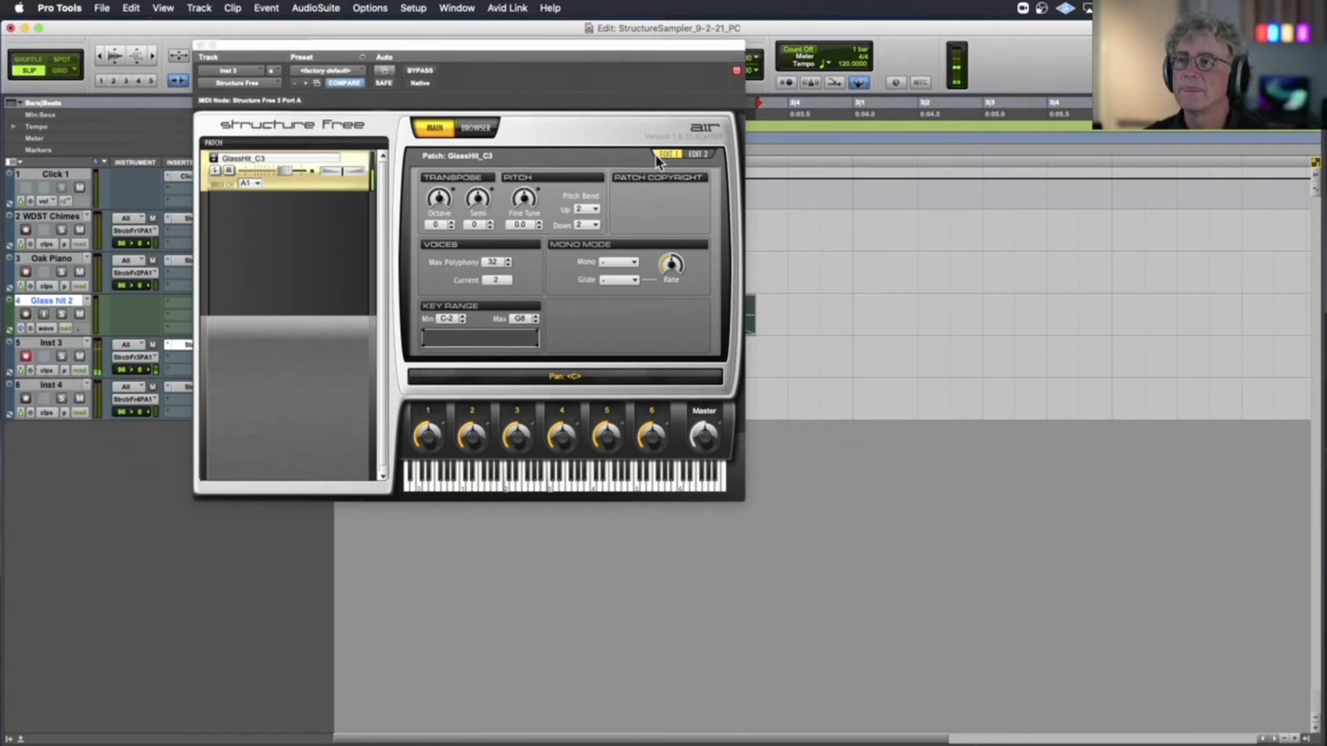
left_click(696, 154)
left_click_drag(685, 306, 689, 292)
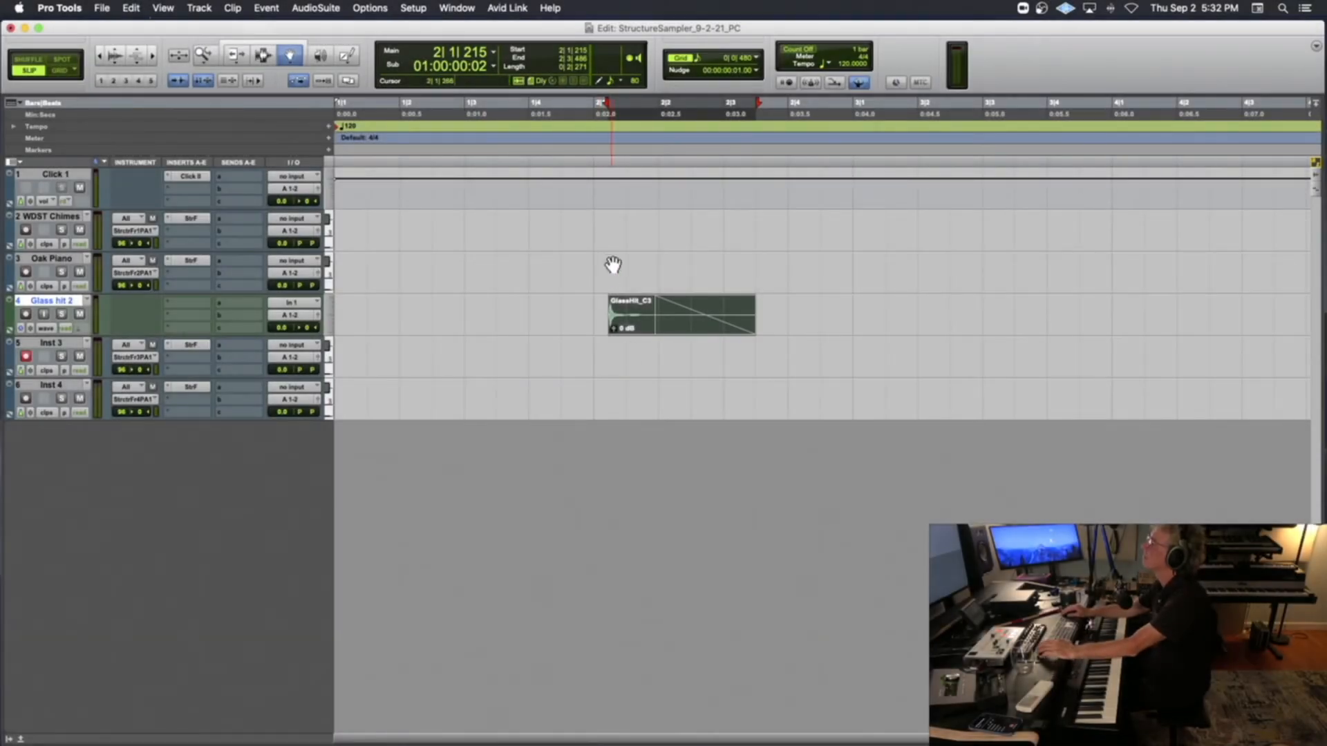
Trim the start of the GlassHit_C3 clip on the Glass hit 2 track to about 2|1|238
left_click(604, 153)
key("t")
key("t")
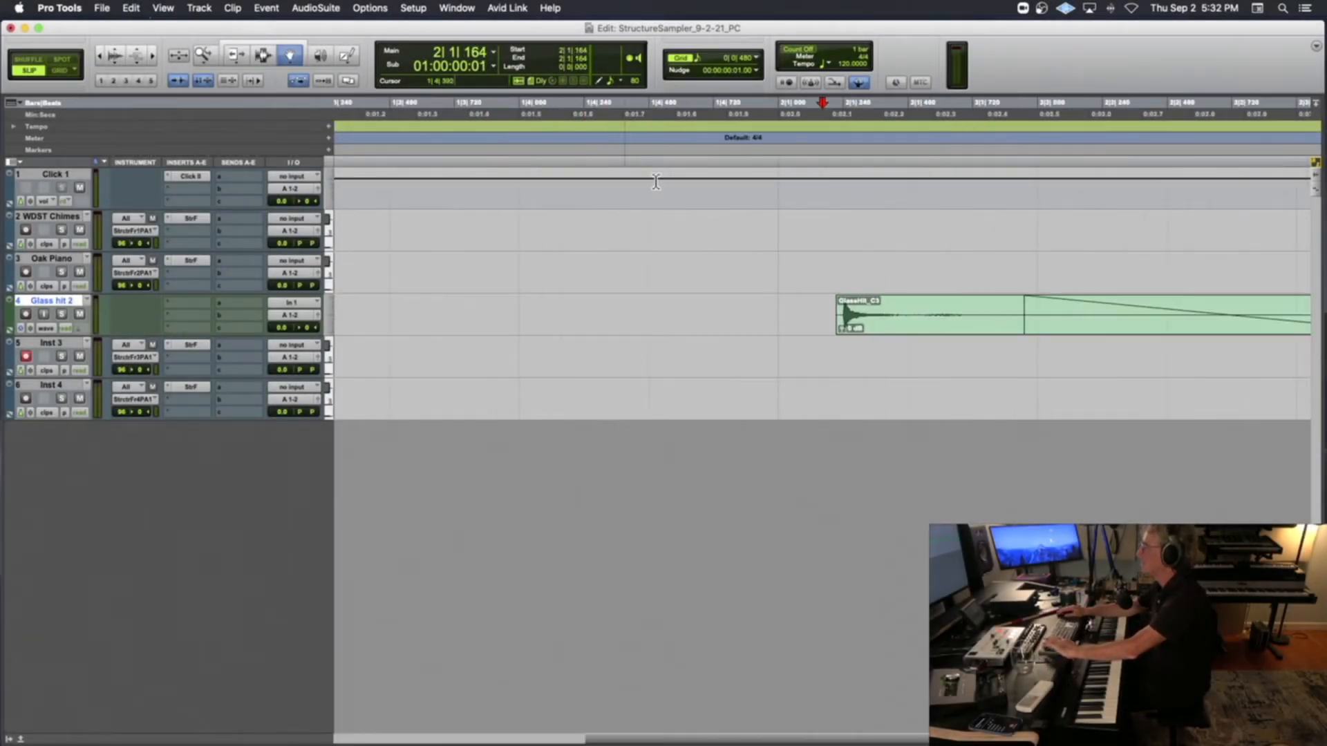
left_click(880, 321)
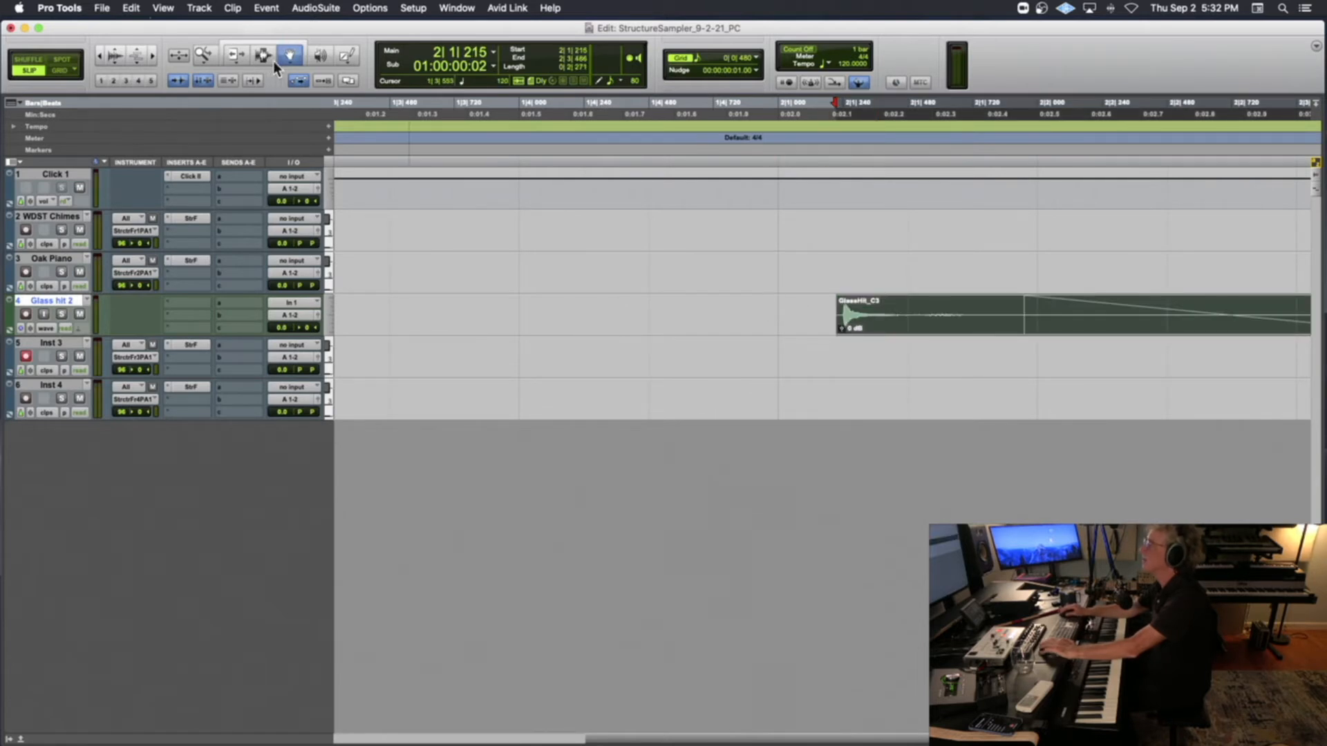
left_click(238, 56)
left_click_drag(841, 326, 847, 325)
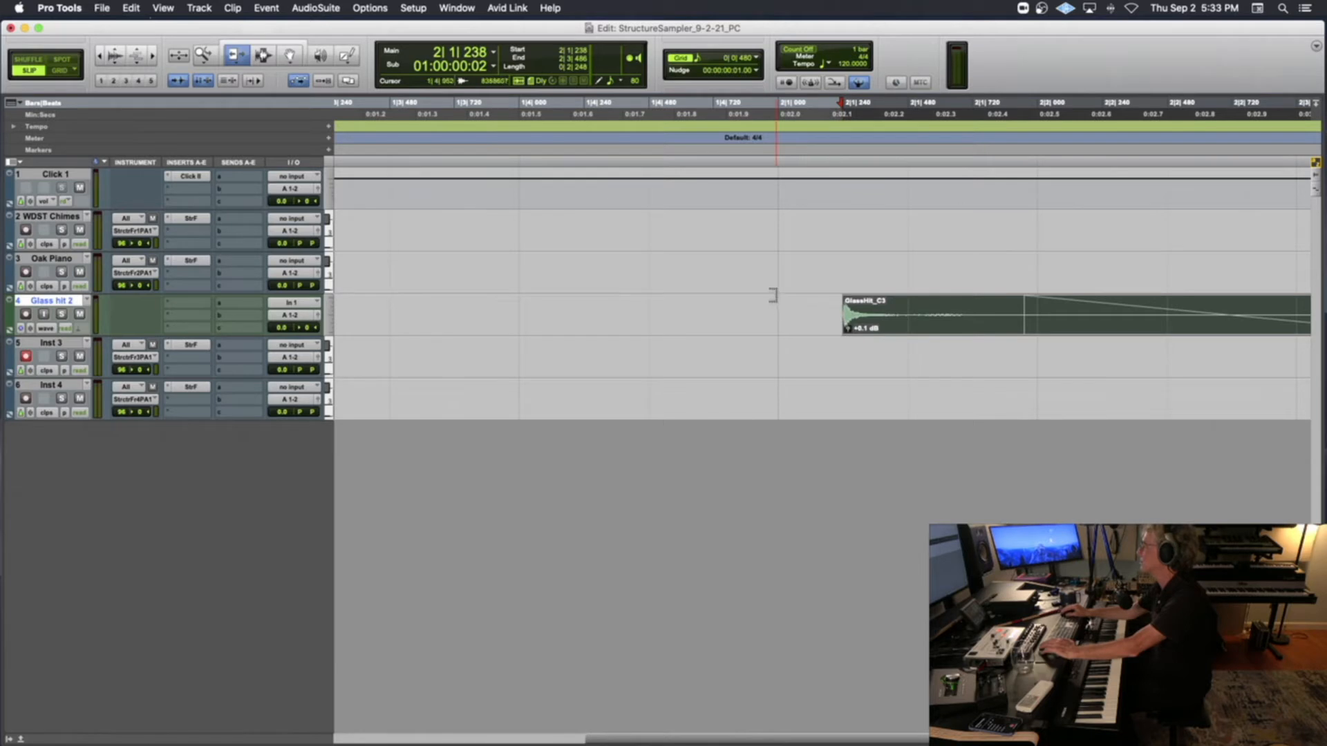
Trim the glass clip's start even closer to its attack, to about 2|1|244
key("t")
key("t")
key("t")
key("t")
left_click_drag(848, 316, 850, 316)
key("r")
key("r")
key("r")
key("r")
key("r")
key("r")
key("r")
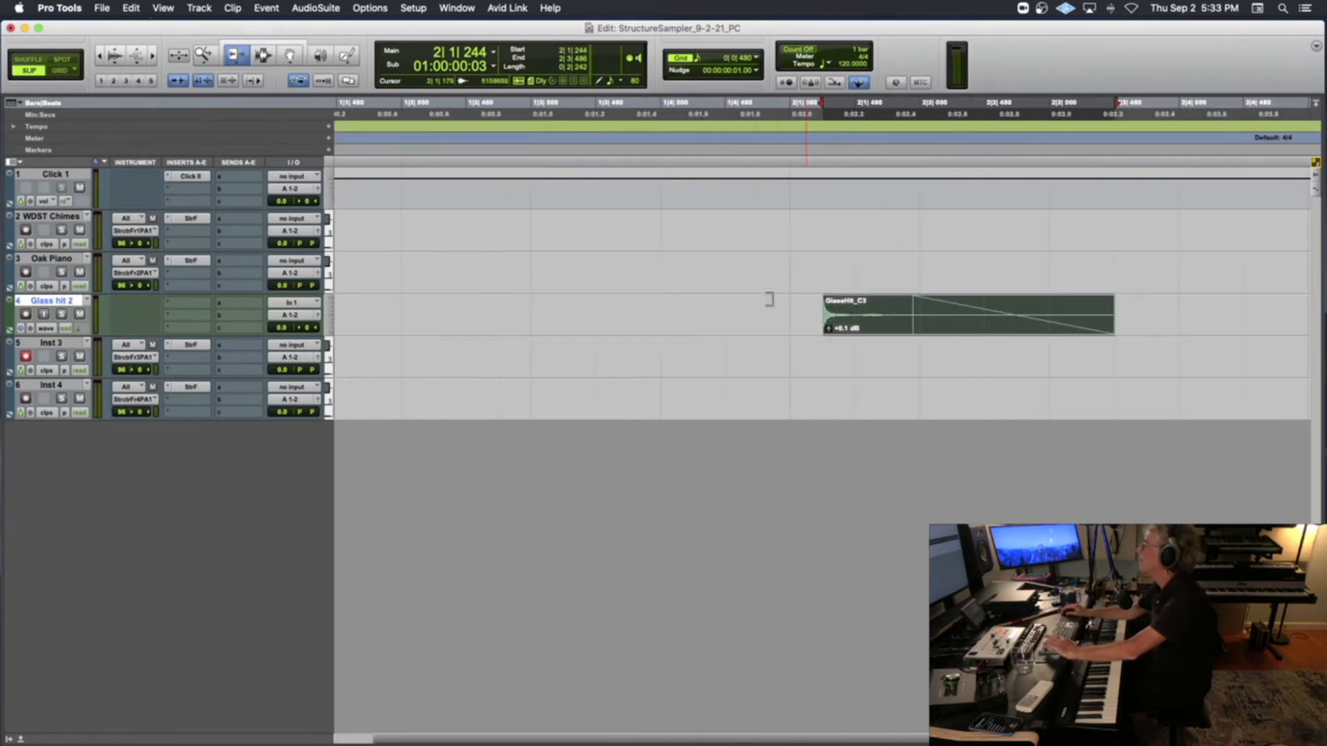
Try pasting a copy of the glass clip at 3|4|315 on the same track and undo it
left_click(262, 55)
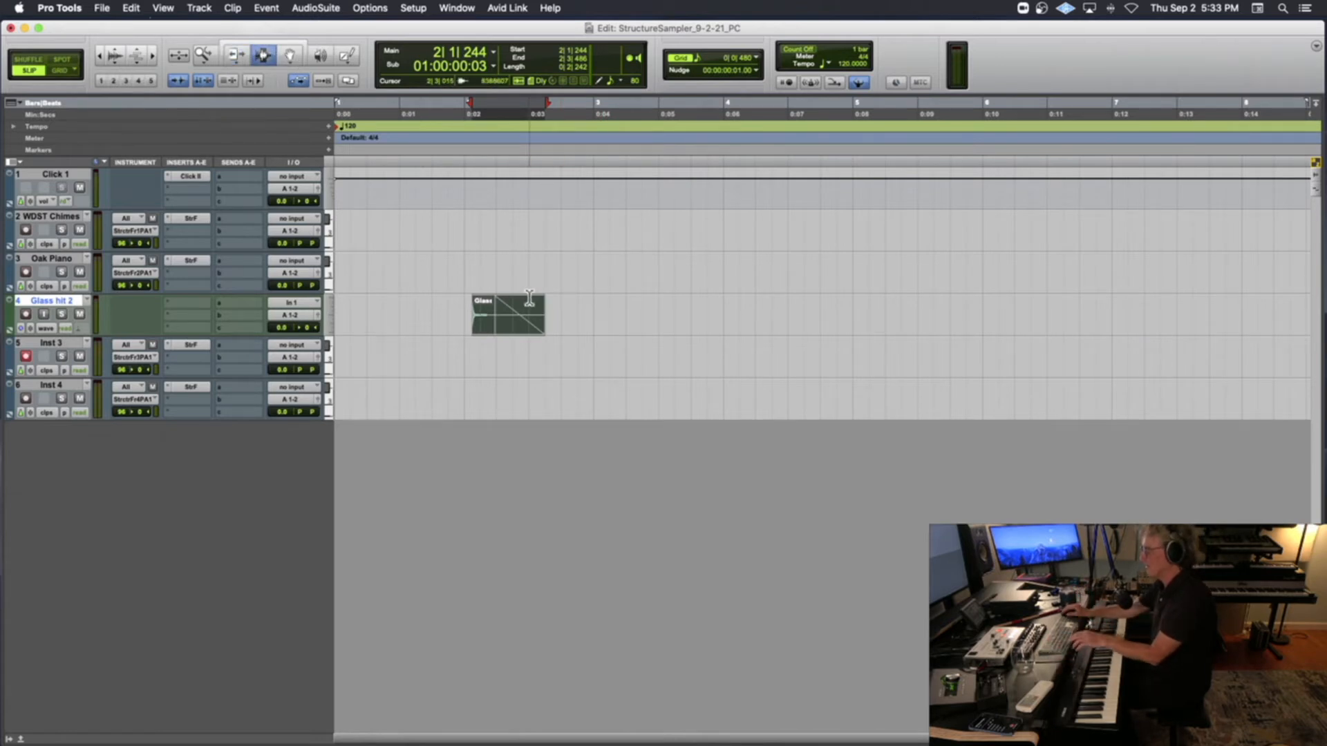
left_click(700, 316)
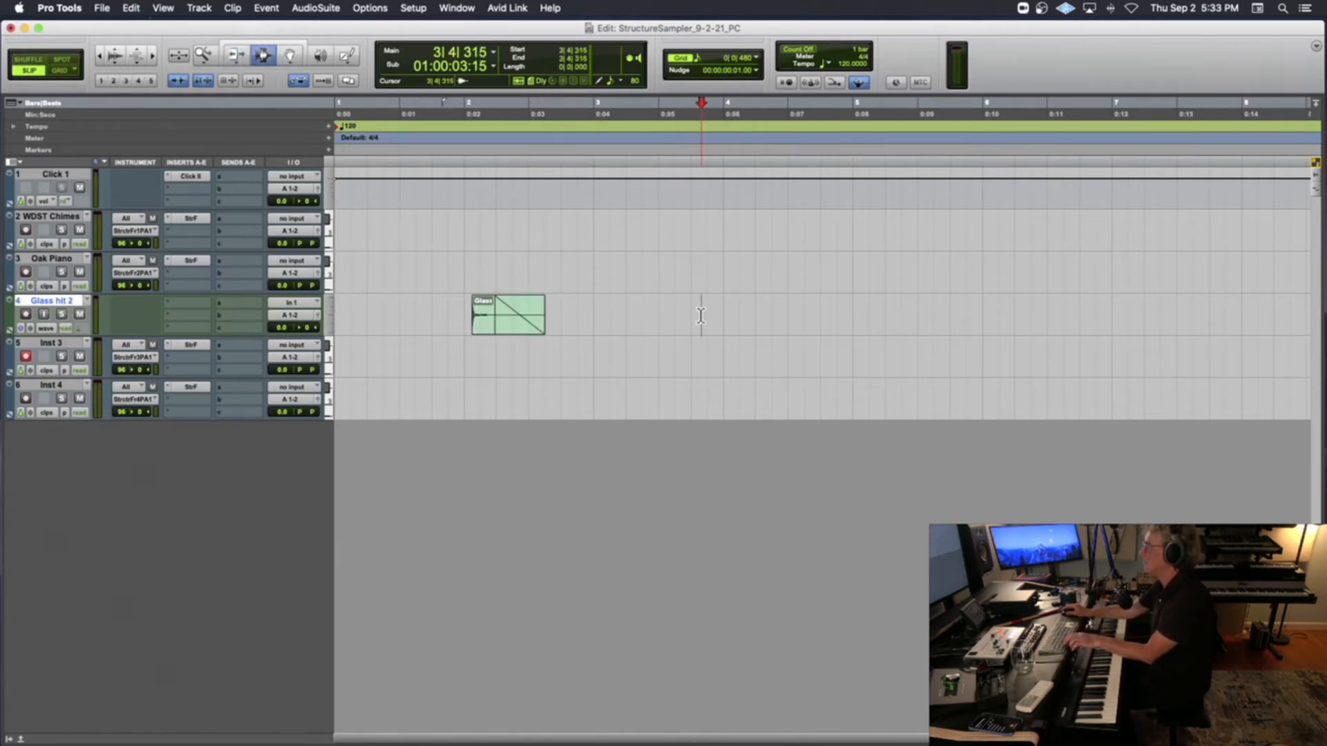
key("super+v")
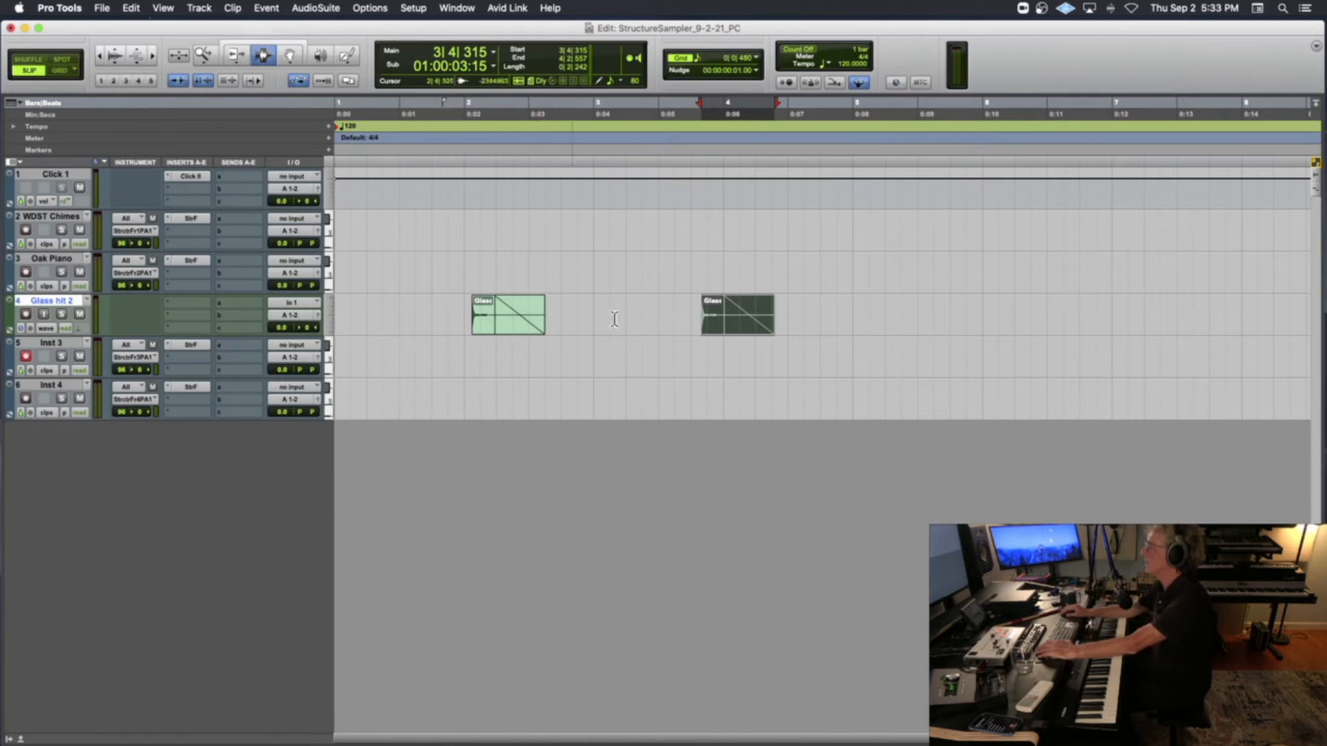
key("super+z")
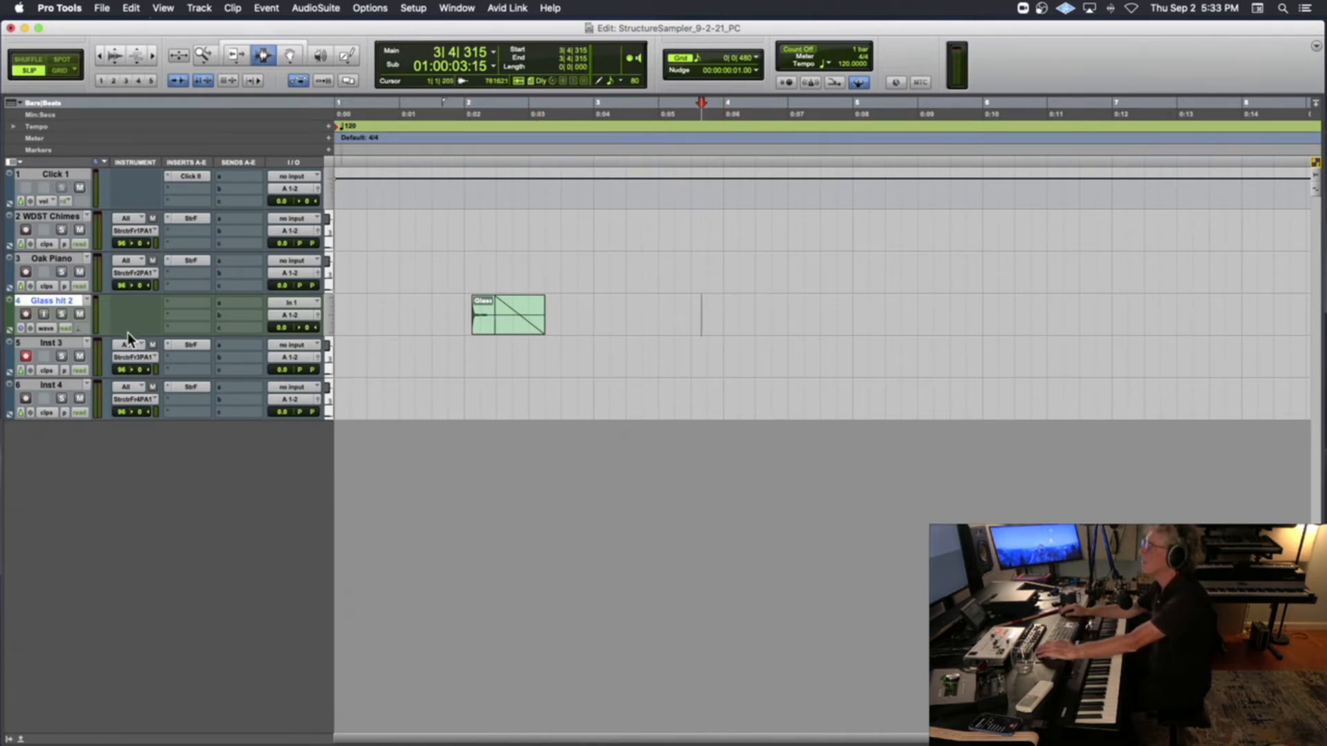
Increase the height of the Glass hit 2 track and play the trimmed clip from 2|1|113
left_click_drag(122, 333, 127, 454)
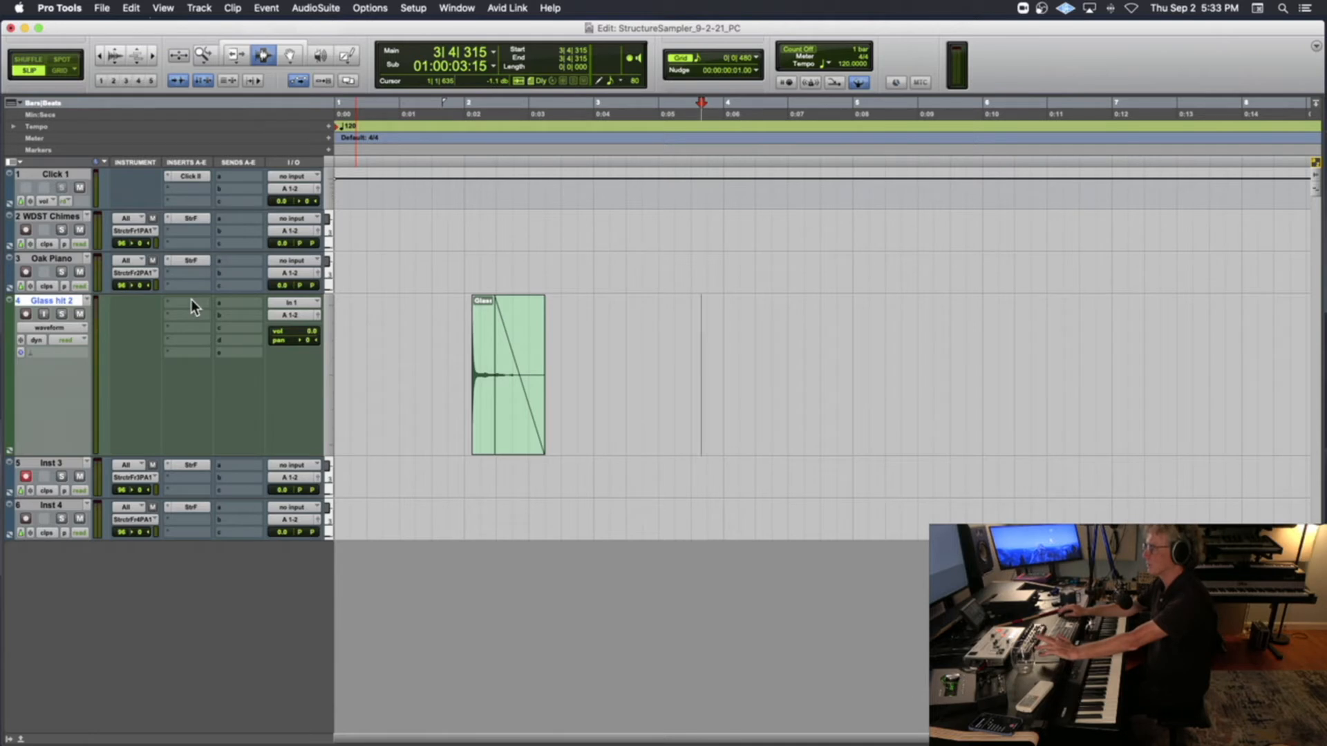
left_click(466, 352)
key("space")
key("space")
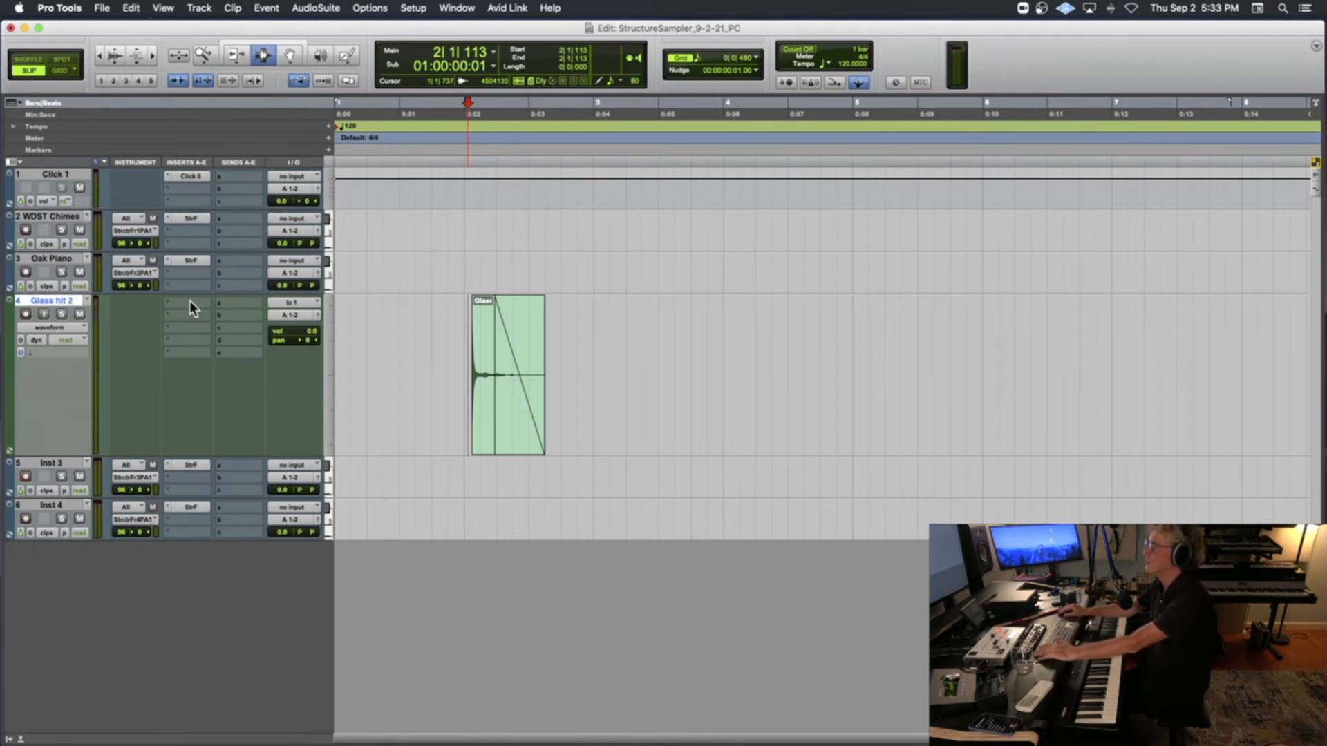
Insert the mono AIR Distortion plug-in on the Glass hit 2 track and move its window beside the glass clip
left_click(189, 300)
mouse_move(216, 304)
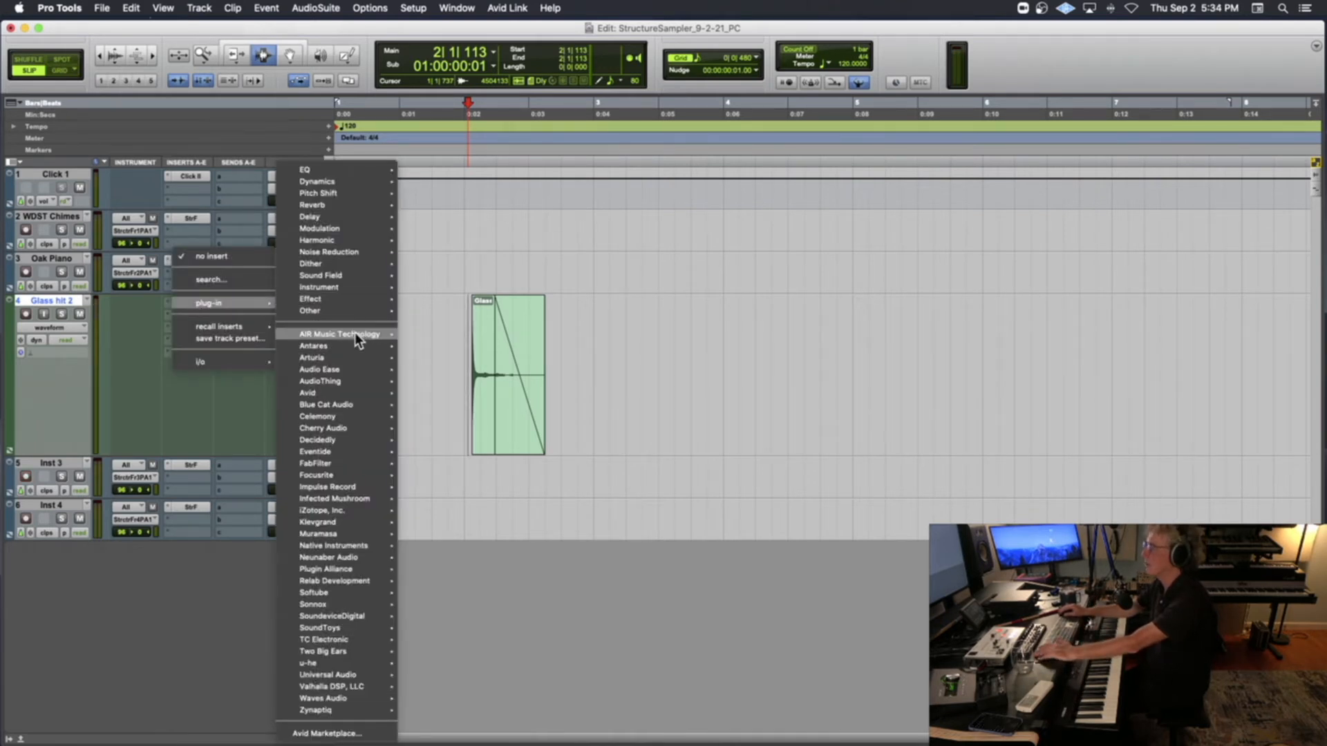
mouse_move(354, 332)
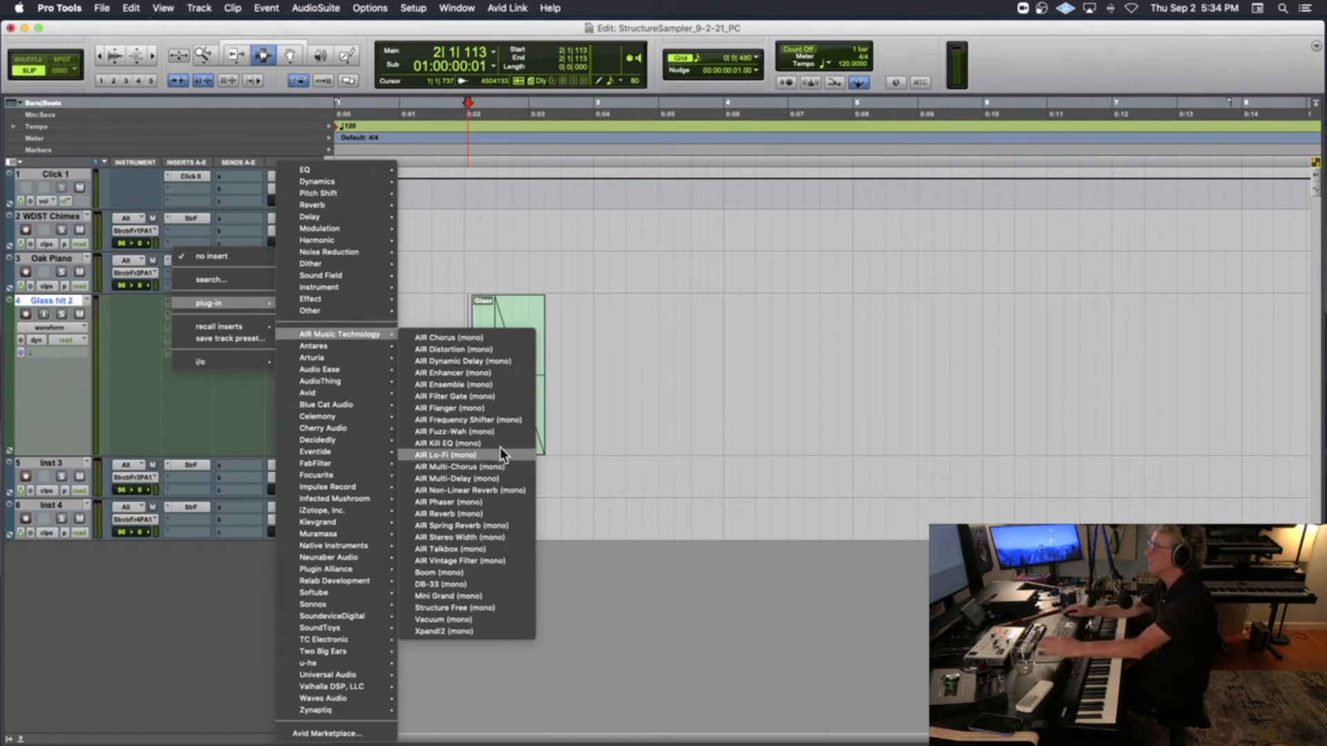
left_click(505, 349)
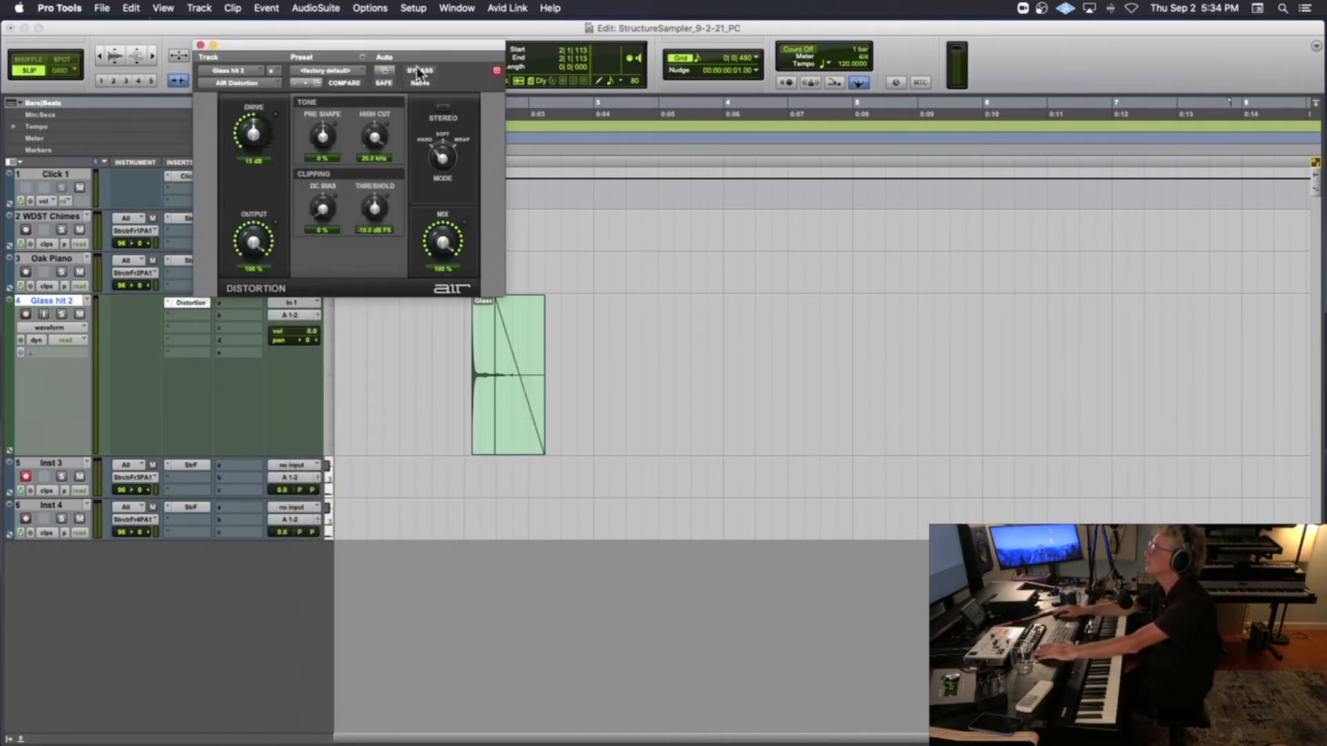
left_click_drag(425, 47, 792, 246)
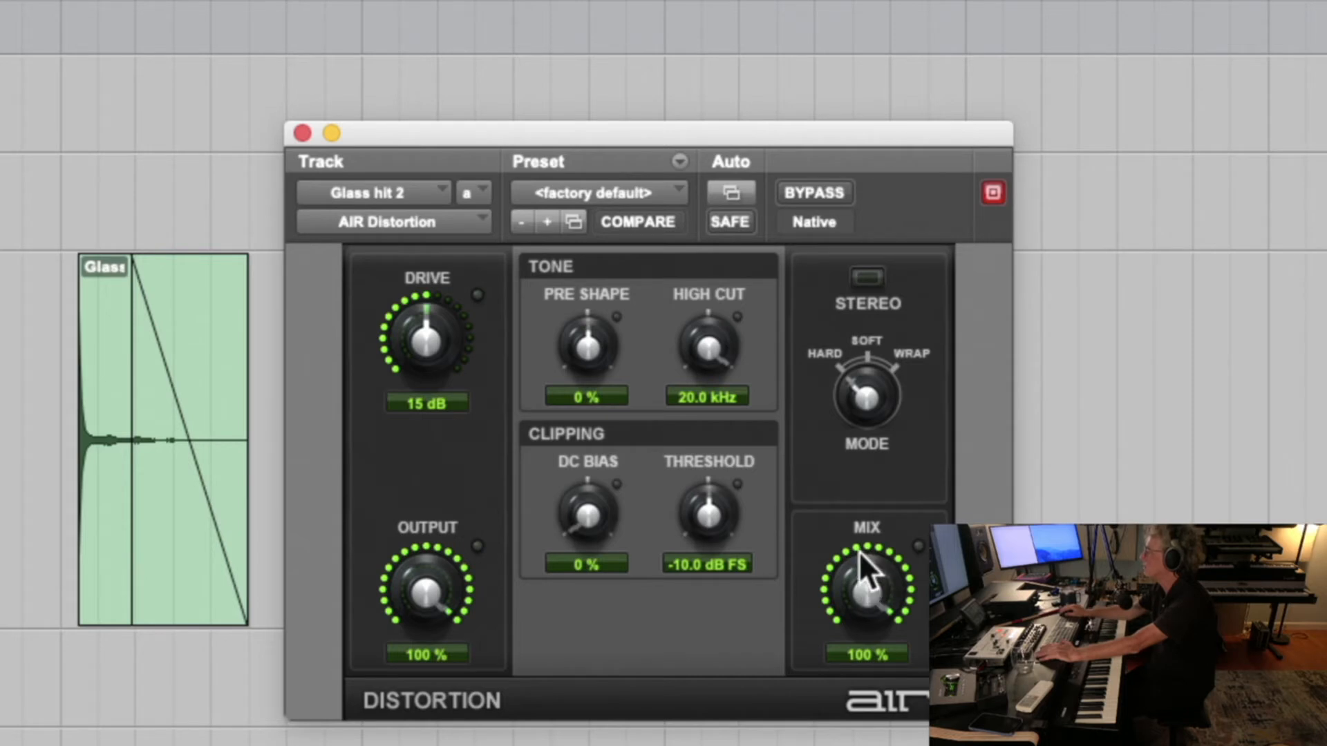
Try the Distortion's Mix control, leave it at 100 %, and select the whole glass clip
left_click_drag(867, 561, 826, 600)
left_click_drag(828, 525, 841, 470)
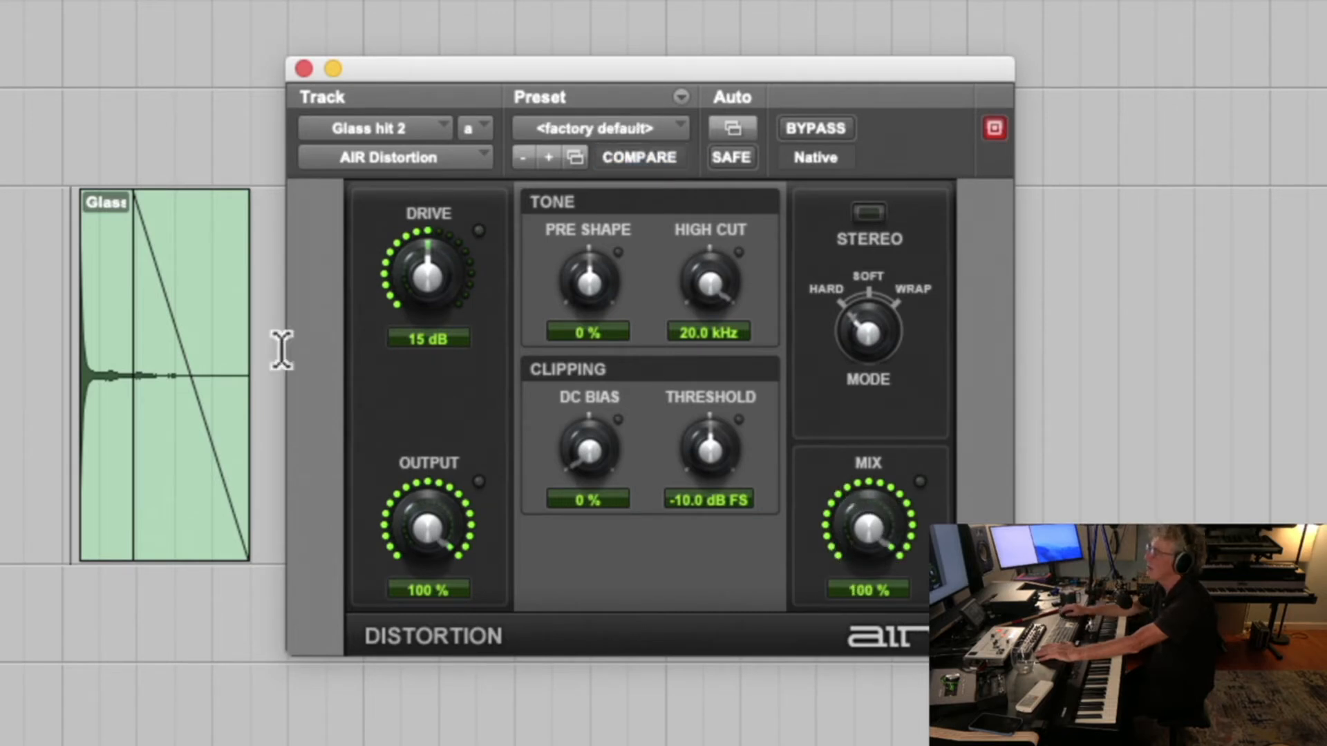
left_click(118, 304)
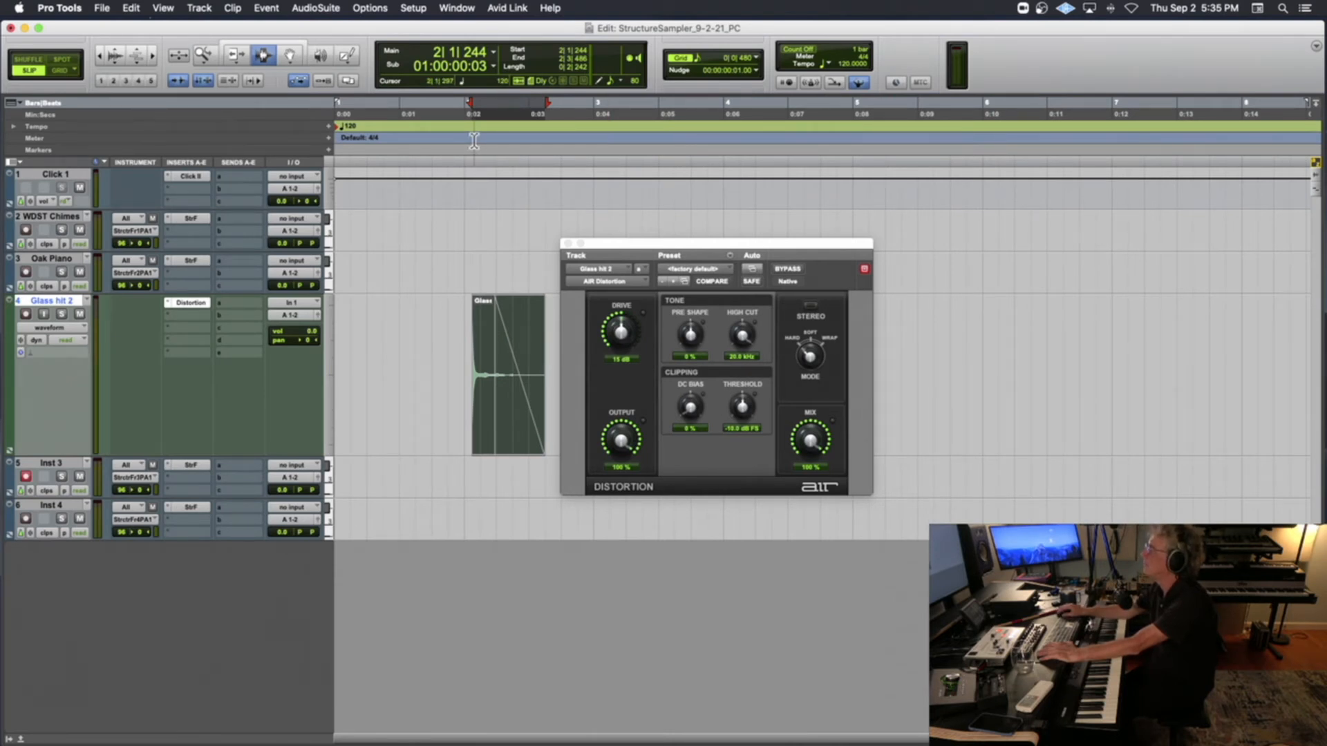
Show the Transport controls in the Edit window and play the selected glass clip through the Distortion
left_click(369, 8)
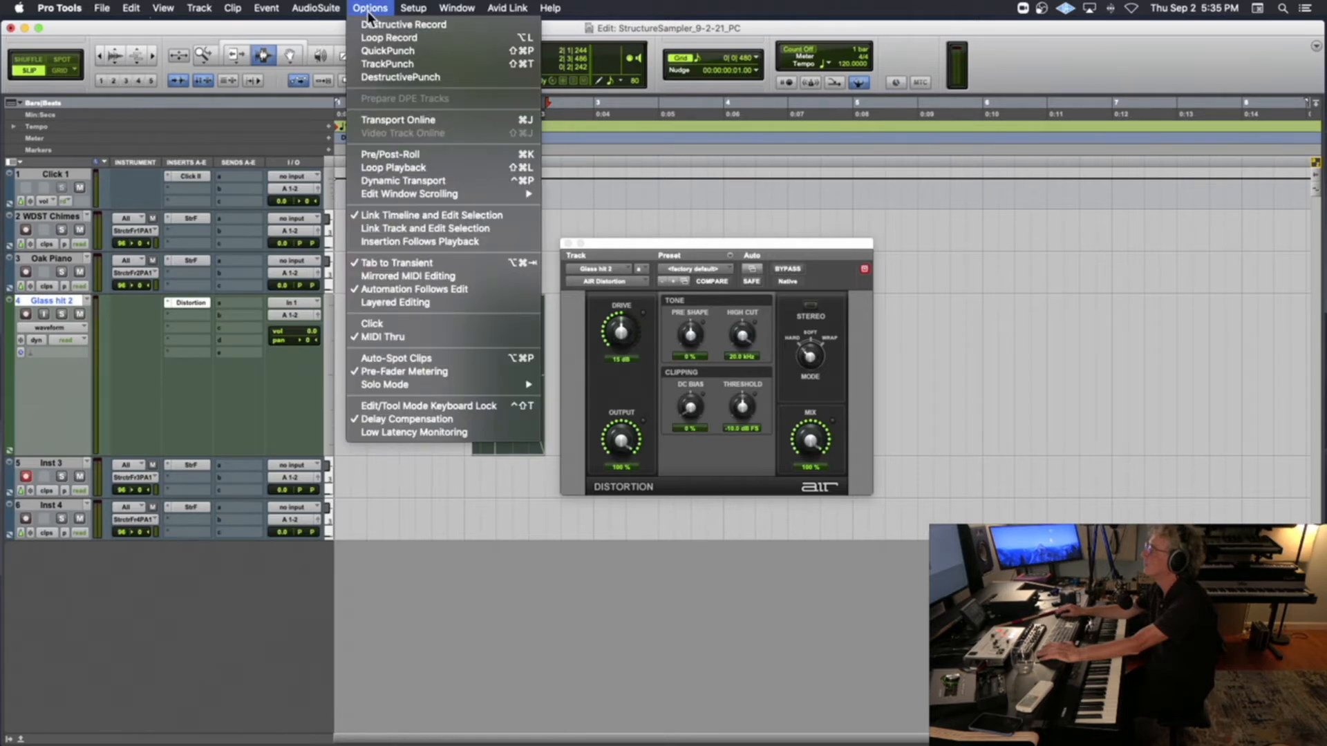
left_click(703, 197)
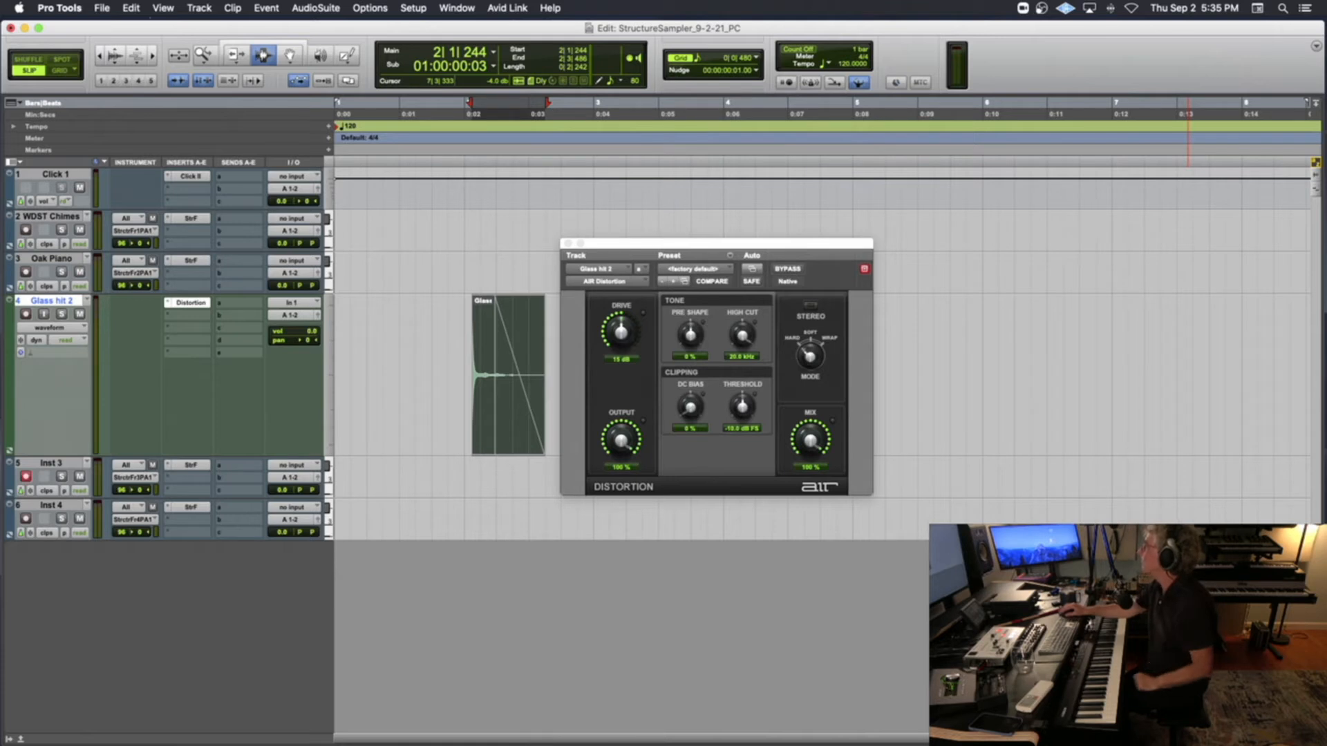
left_click(1315, 47)
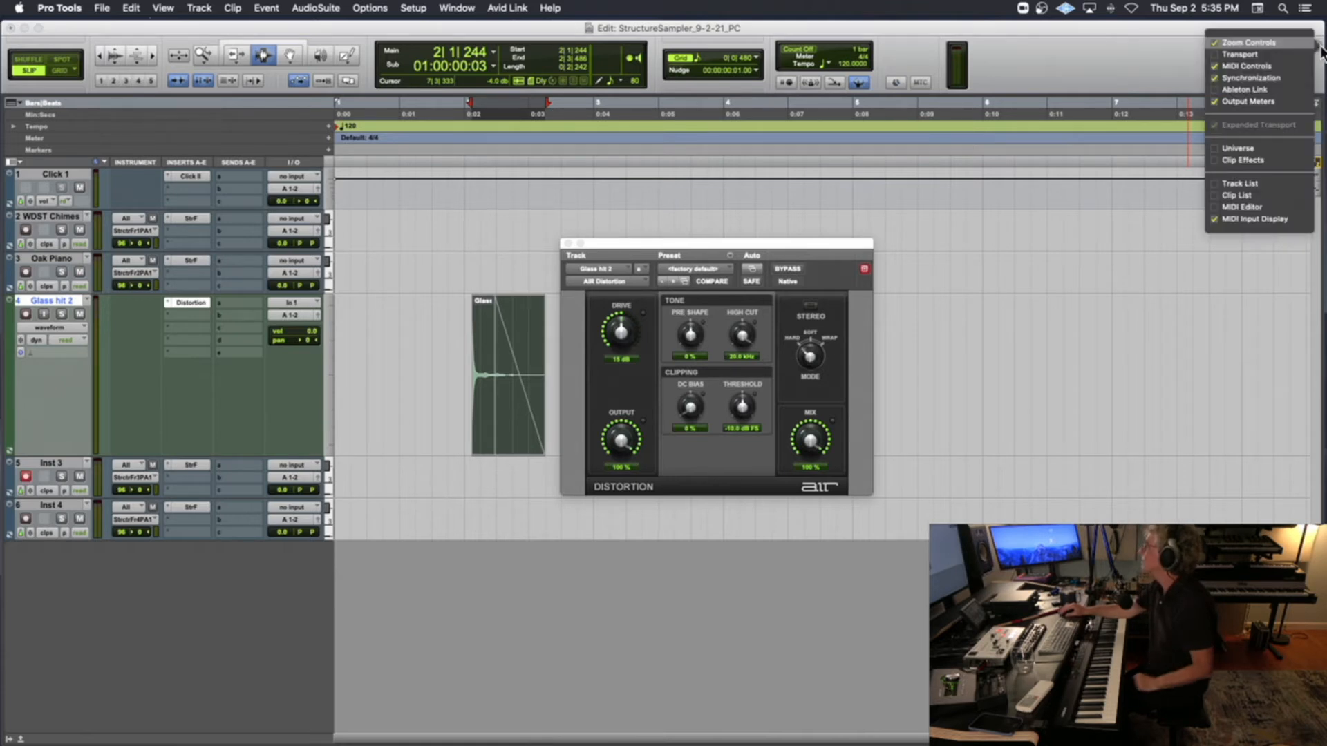
left_click(1261, 55)
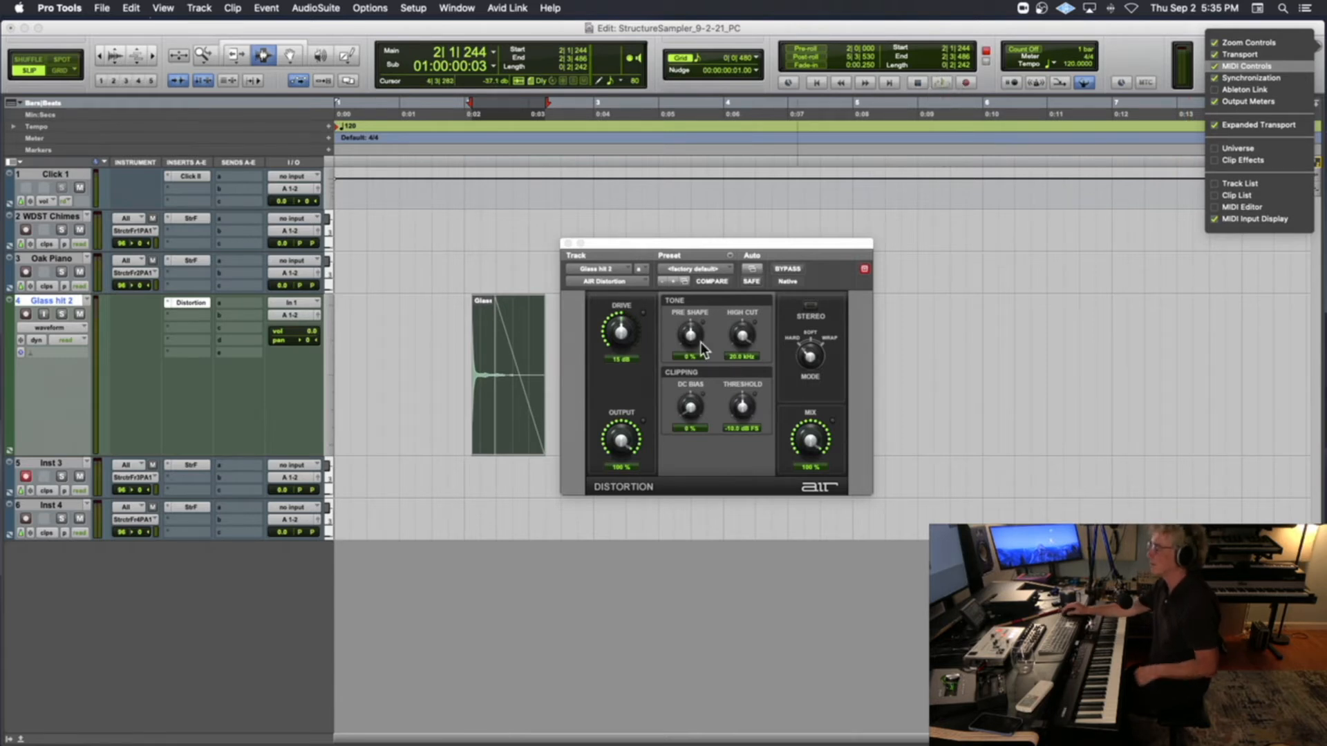
key("space")
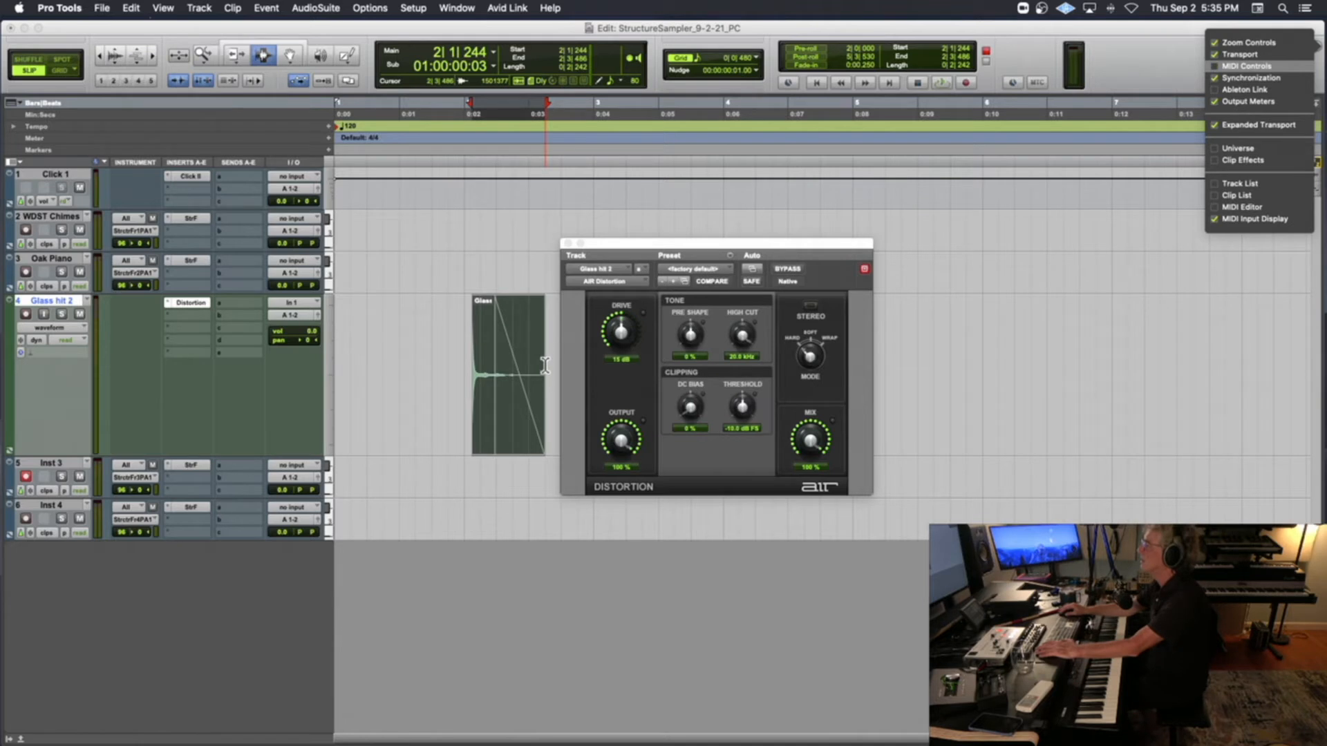
key("space")
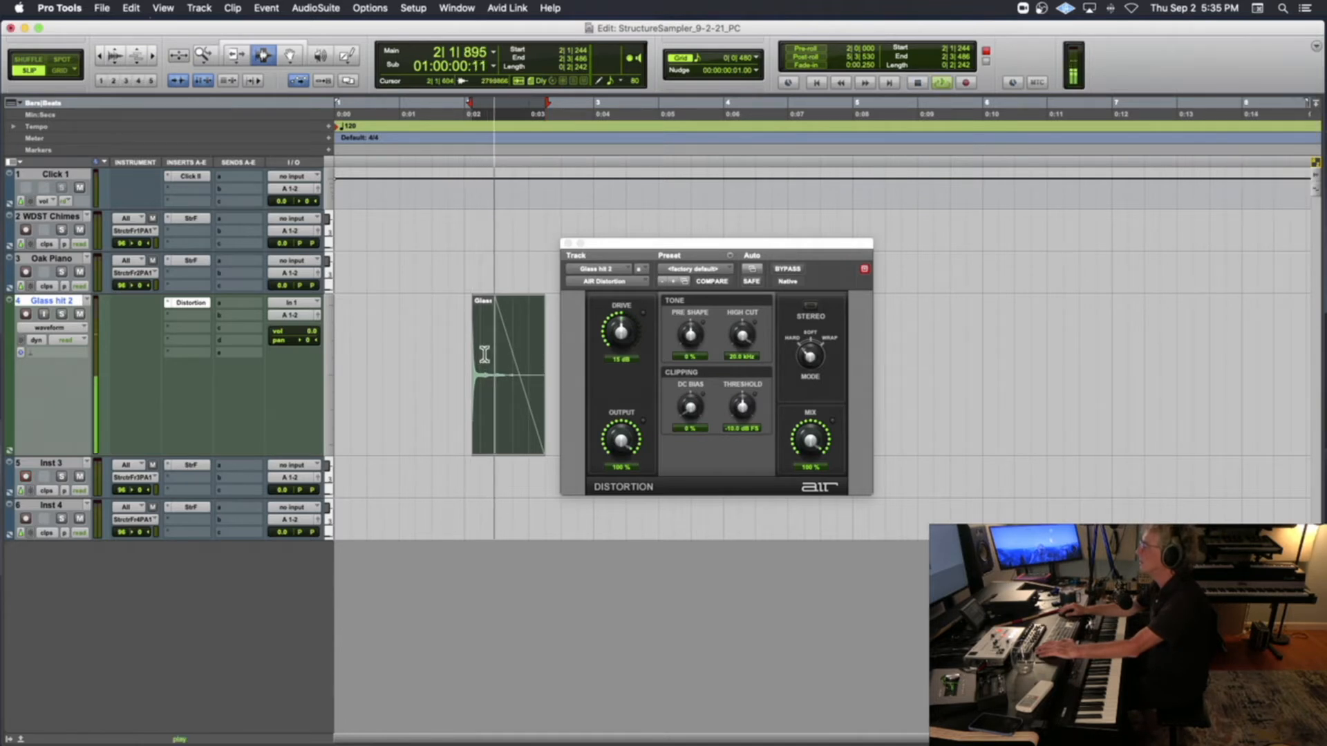
Set the Distortion's Drive to 30 dB, Output to 74 % and High Cut to 2.42 kHz while auditioning the glass clip
left_click_drag(622, 332, 614, 334)
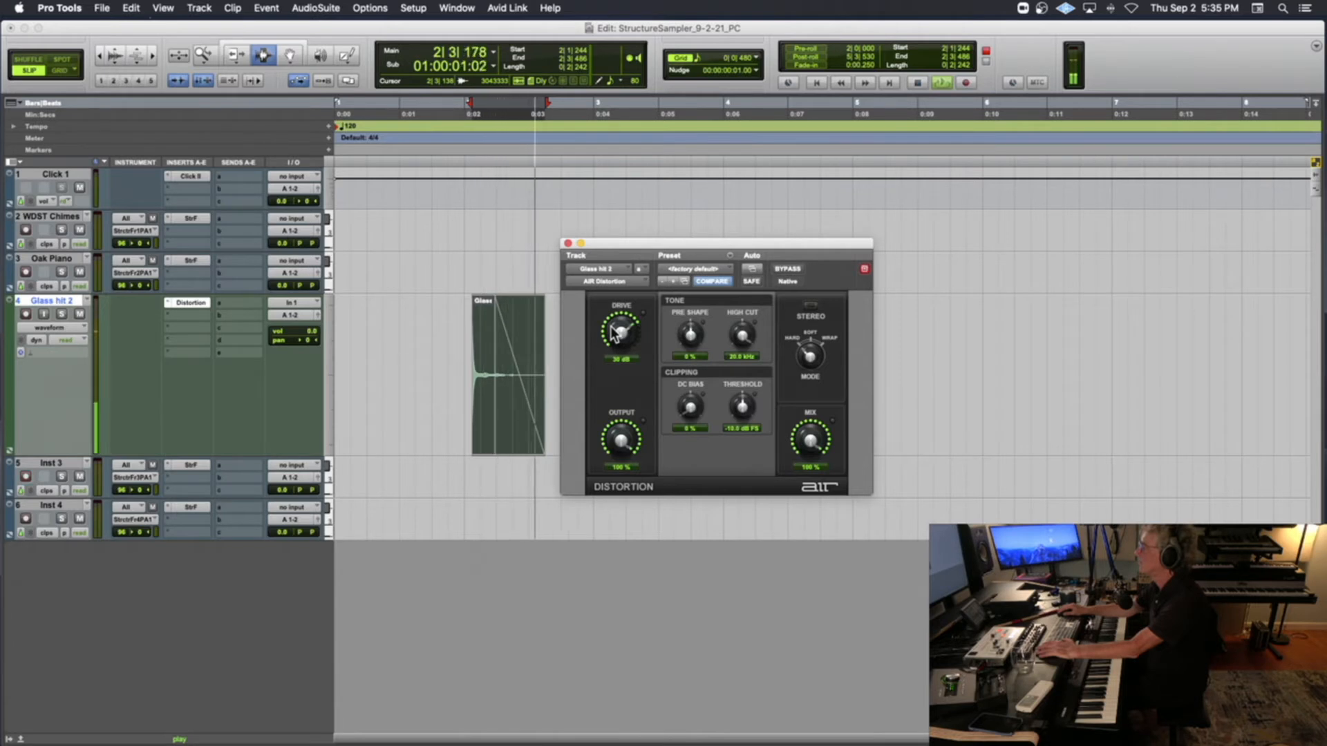
left_click_drag(613, 435, 604, 461)
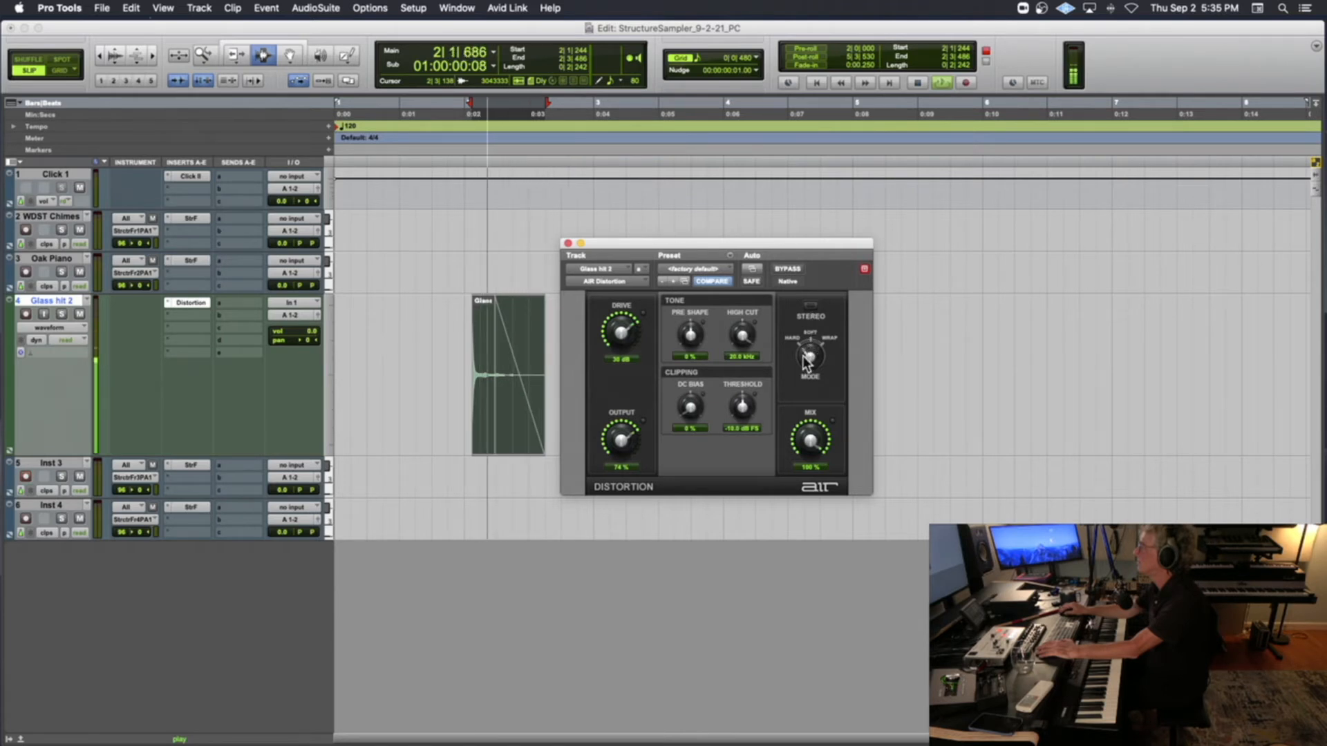
left_click_drag(742, 336, 720, 400)
key("space")
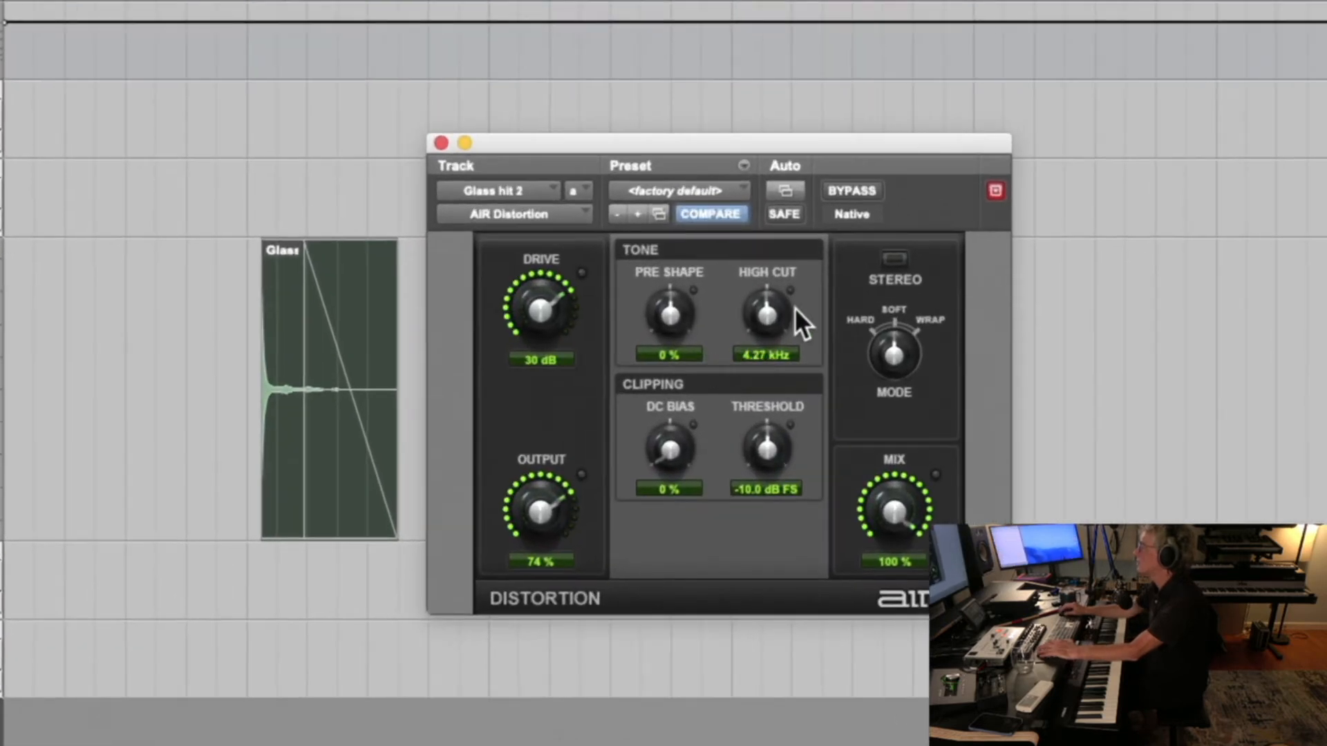
left_click_drag(766, 313, 794, 218)
left_click_drag(811, 164, 711, 462)
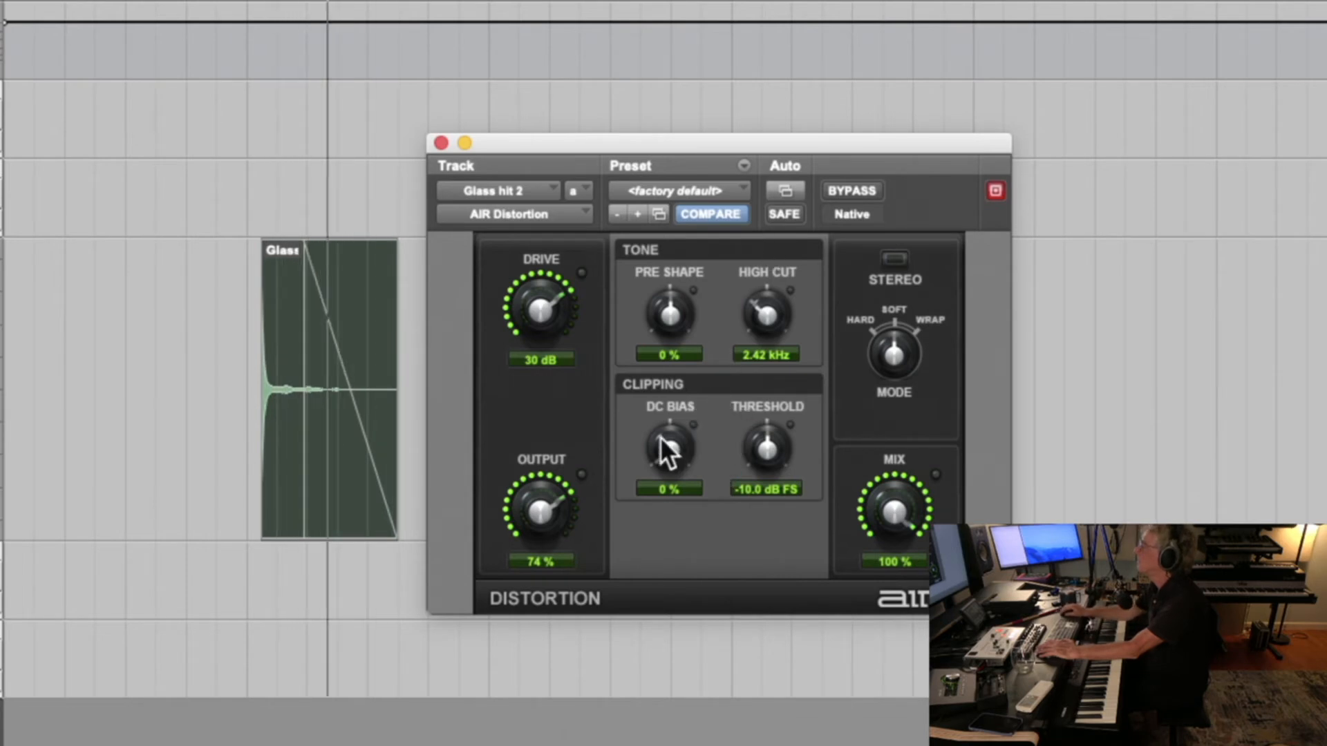
Set the Distortion's DC Bias to 81 % and adjust the clipping Mode, trying Stereo and leaving it off
left_click_drag(658, 430, 705, 243)
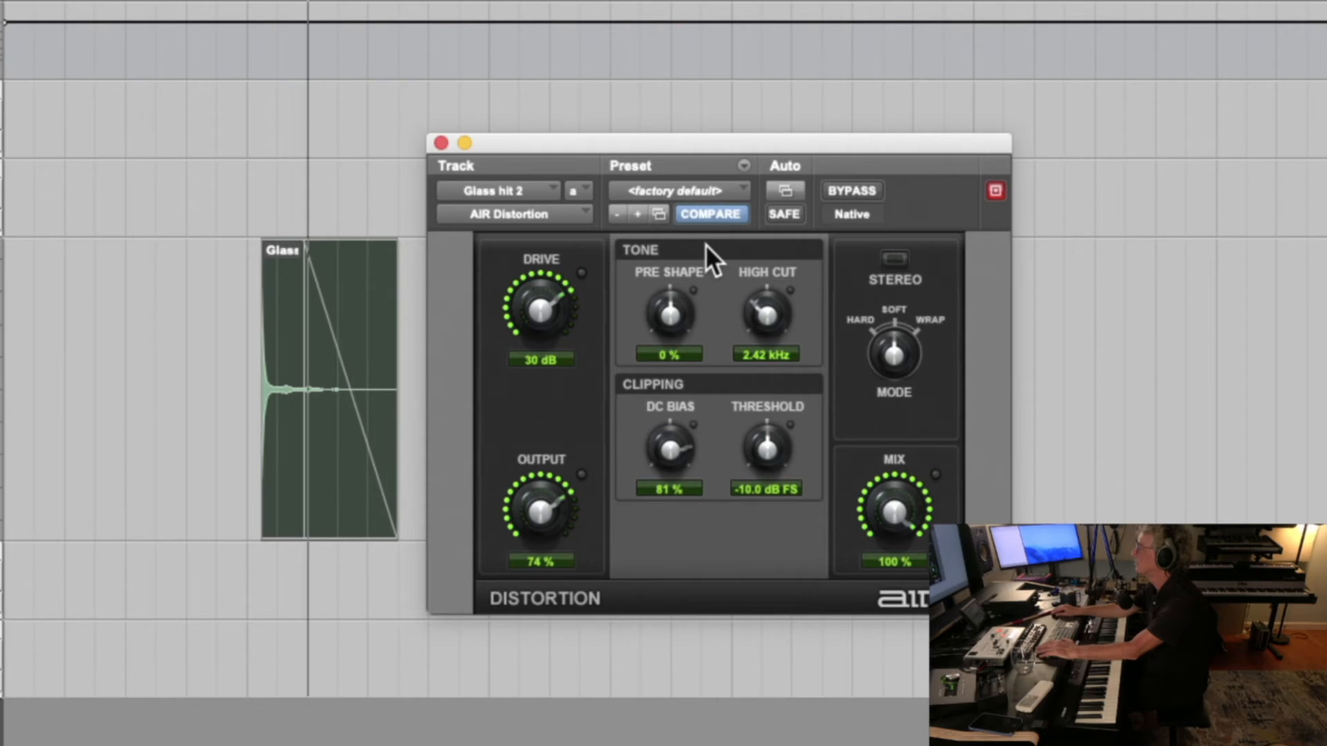
mouse_move(749, 434)
left_mouse_down()
mouse_move(762, 375)
mouse_move(731, 445)
left_mouse_up()
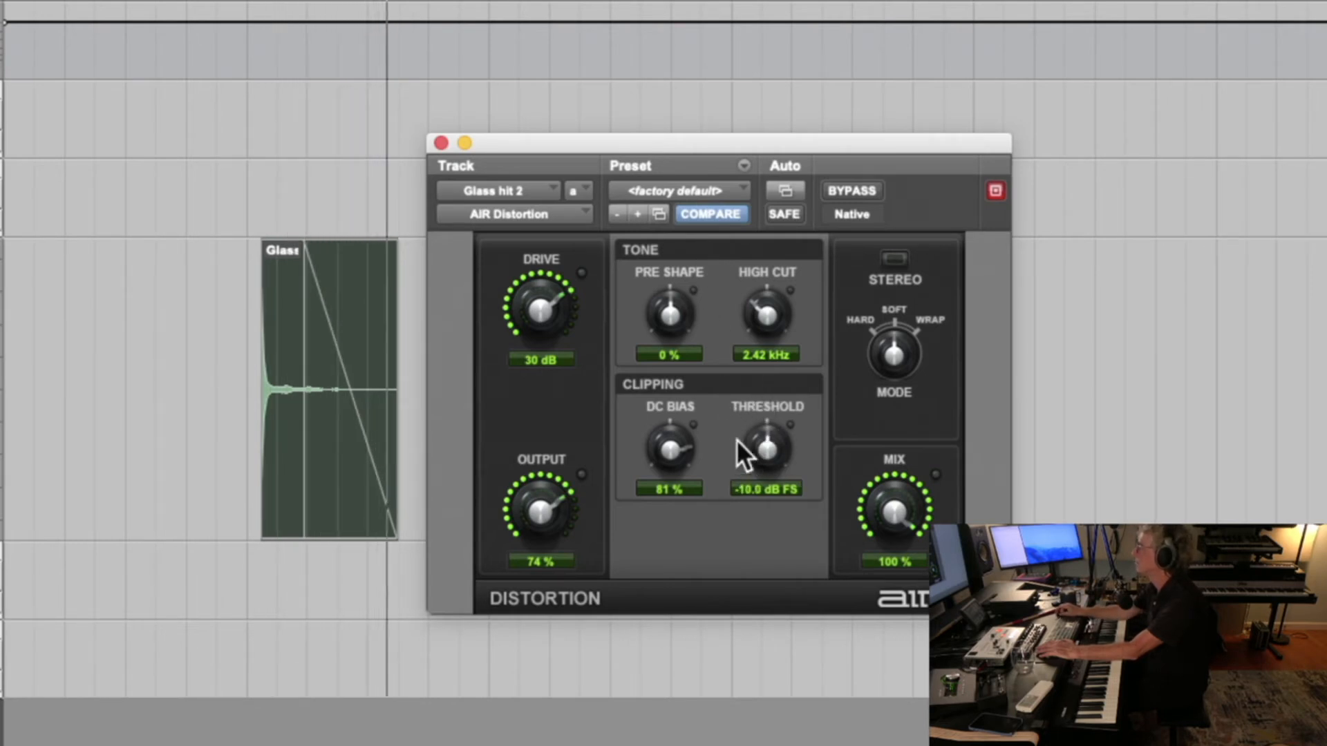
mouse_move(883, 338)
left_mouse_down()
mouse_move(887, 351)
mouse_move(892, 313)
left_mouse_up()
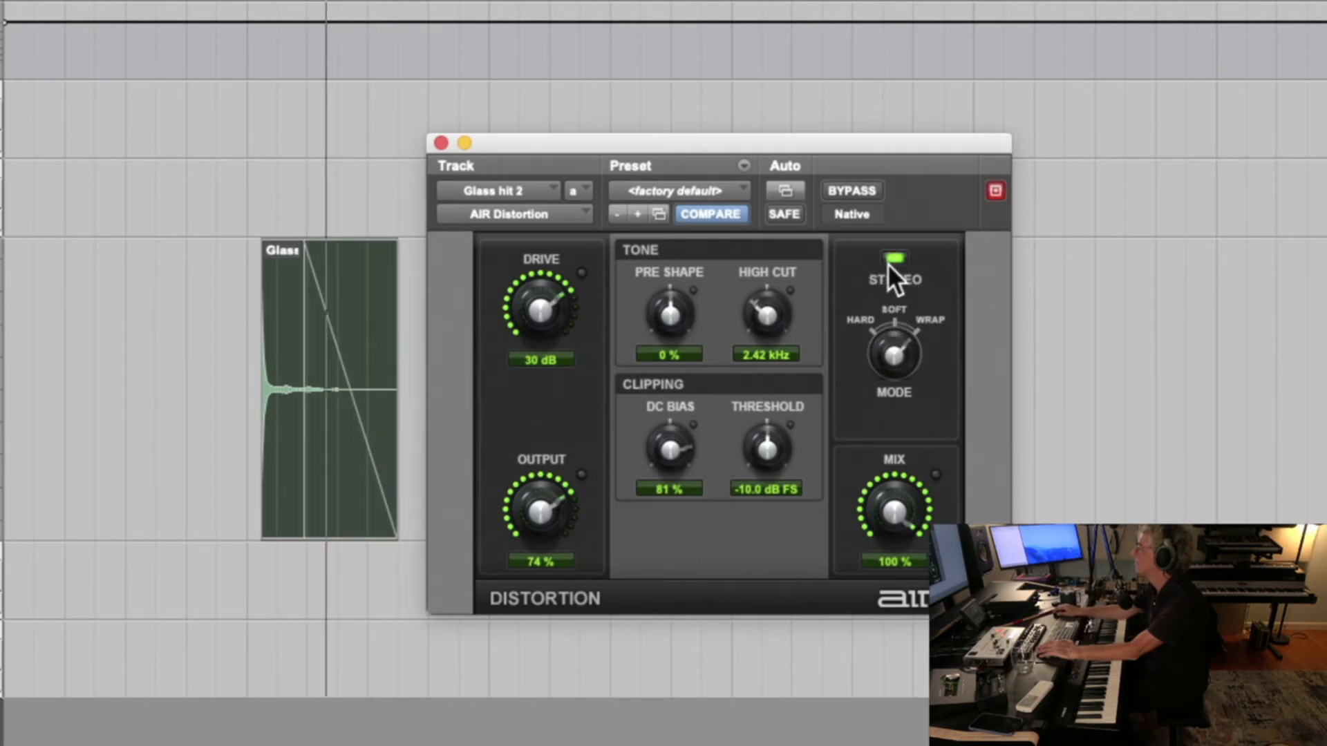
left_click_drag(885, 282, 884, 346)
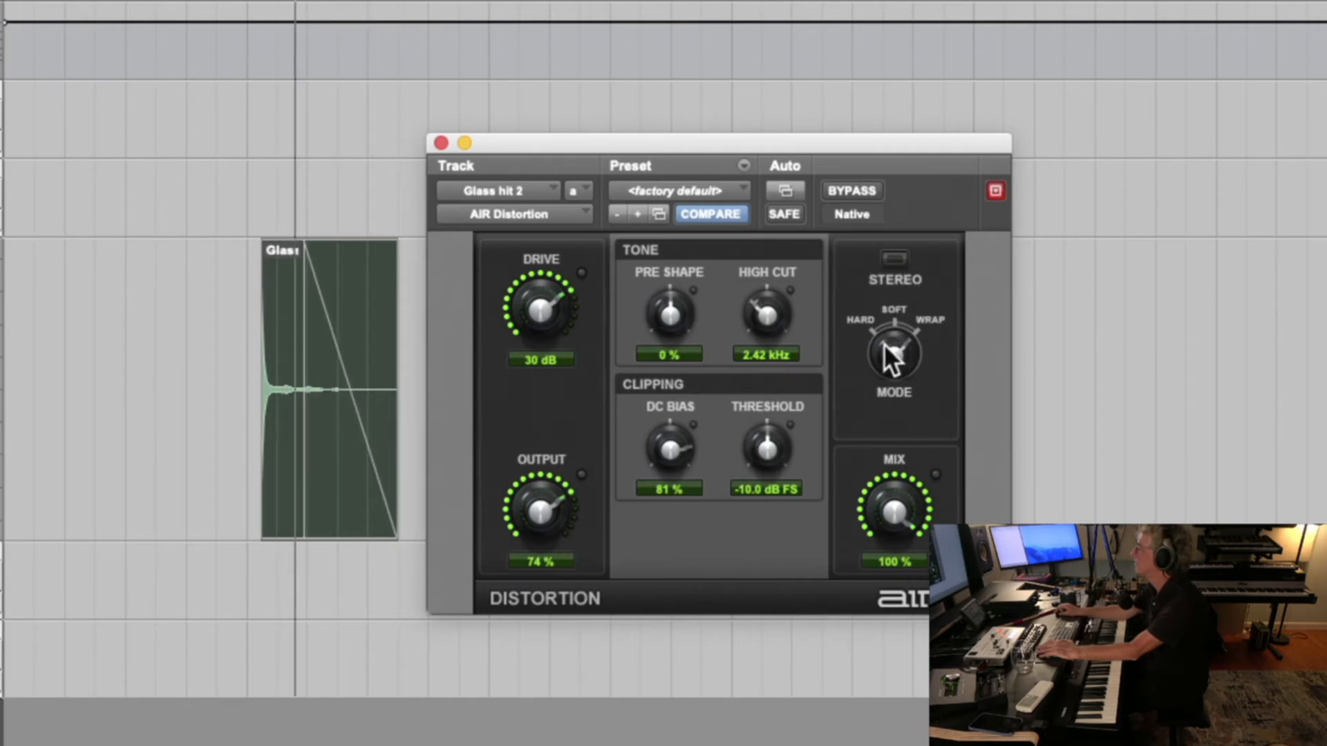
left_click_drag(881, 354, 892, 313)
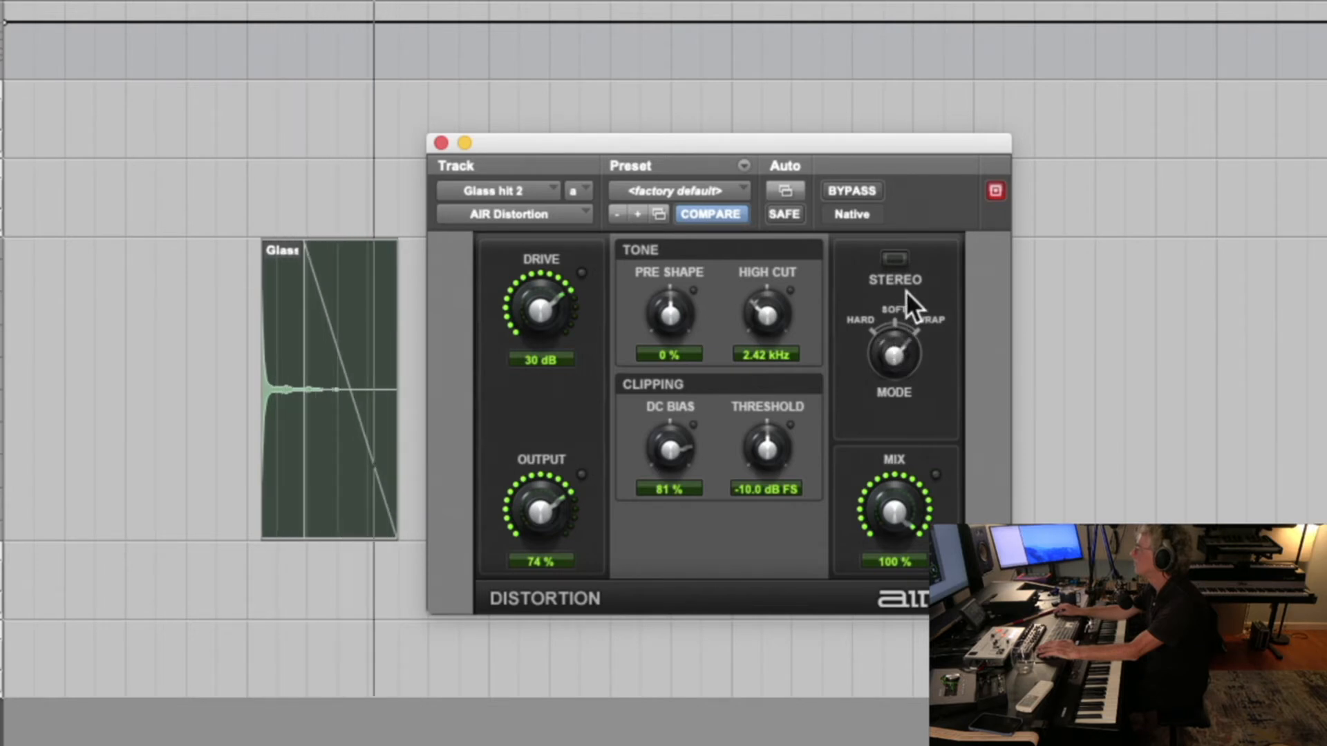
Set the Distortion's Mix to 76 %, play the glass clip through it, and close the plug-in window
left_click_drag(881, 497, 864, 555)
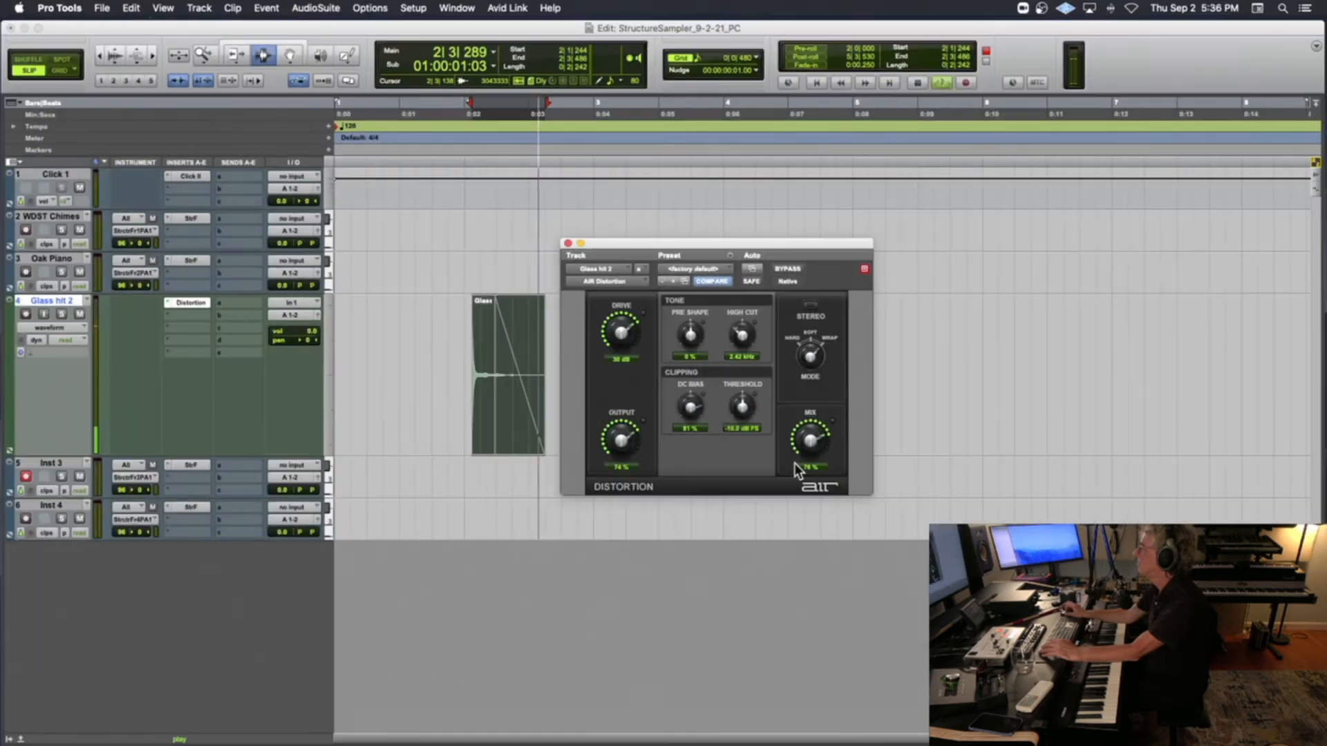
key("space")
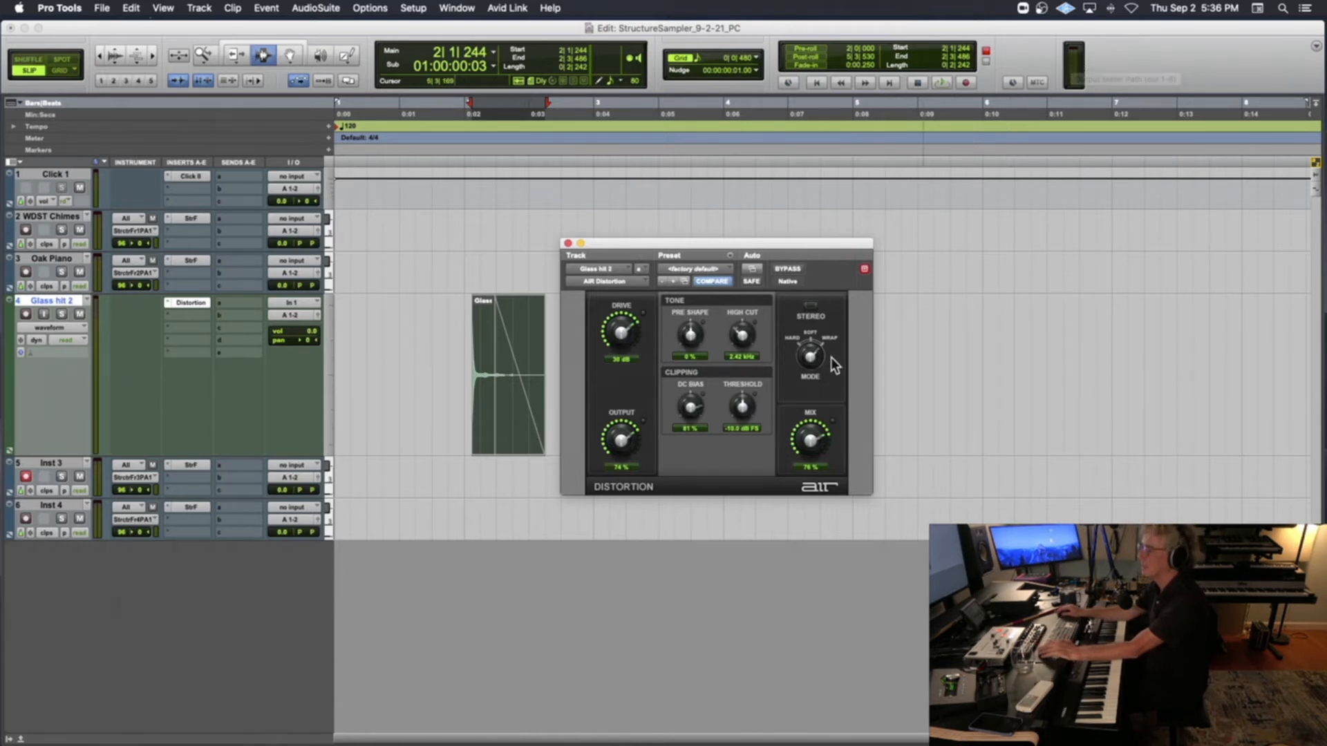
key("space")
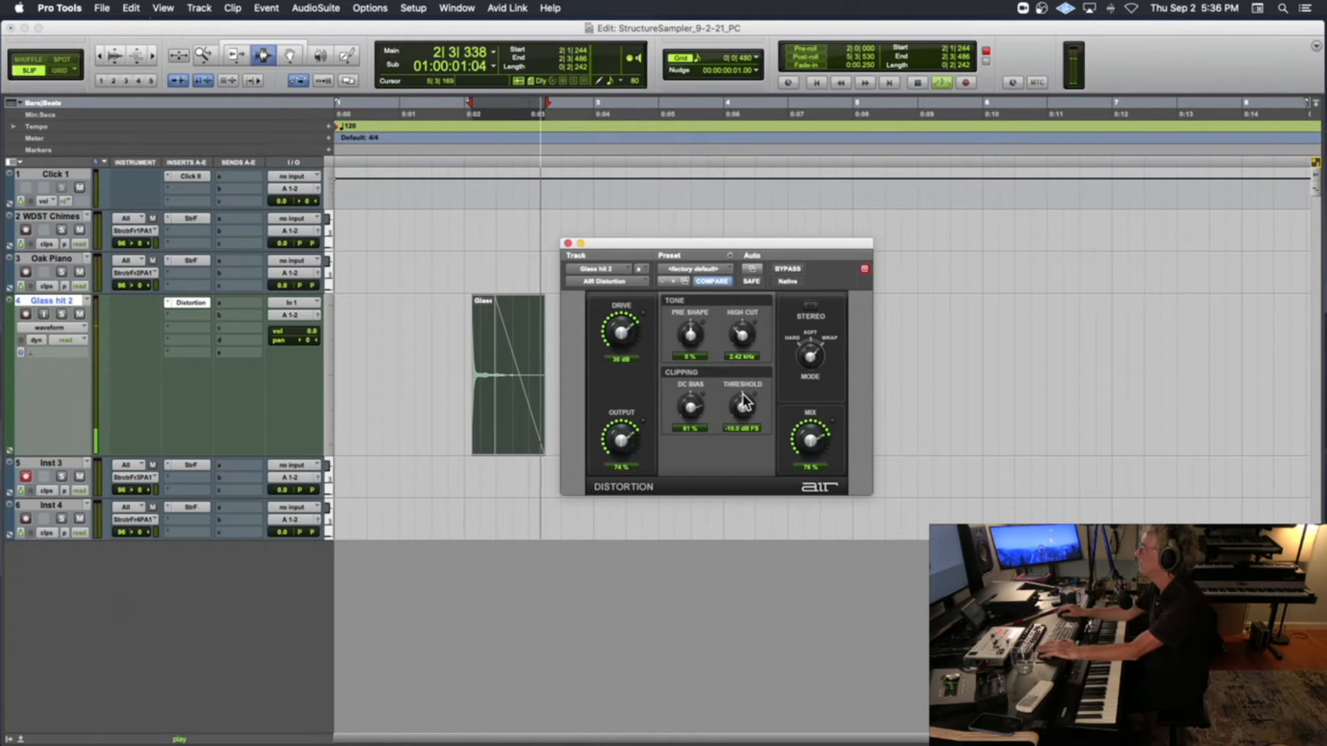
key("space")
left_click(568, 244)
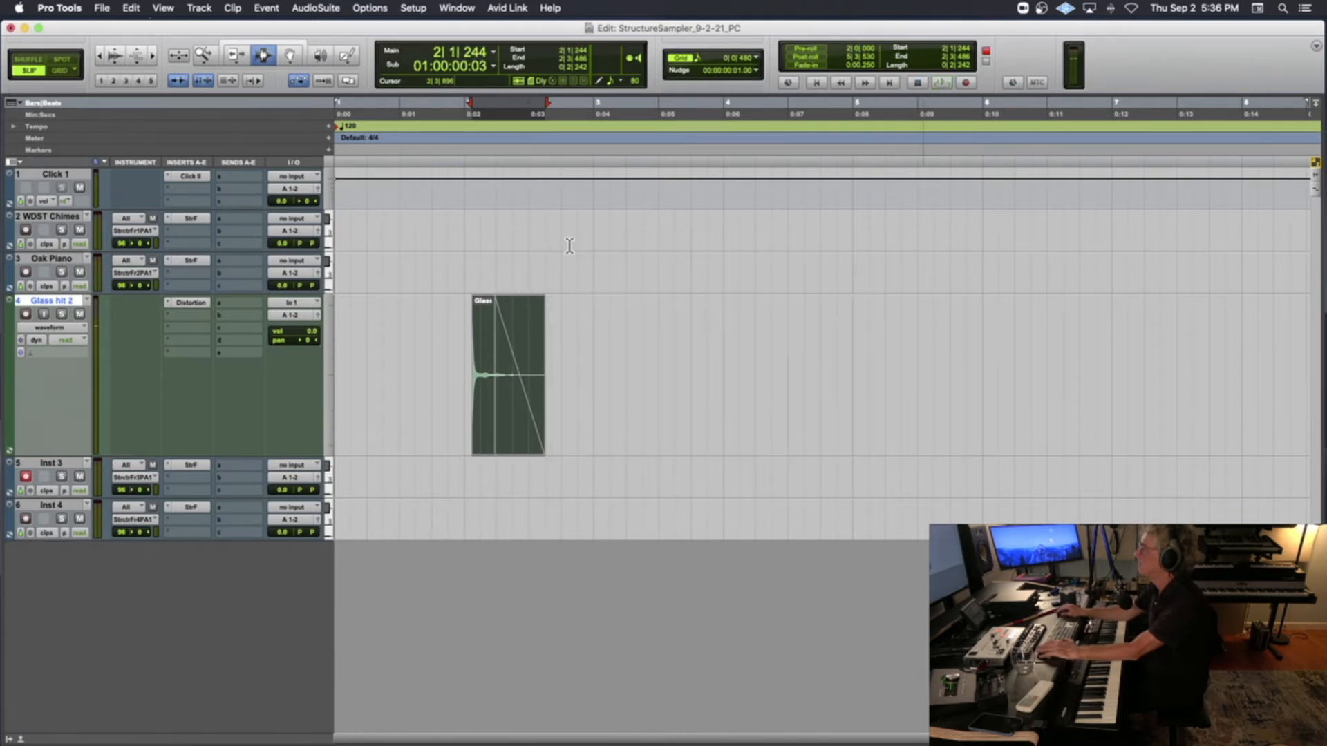
Trim the end of the glass clip back to 2|1|912 and play it from 2|1|174
left_click(236, 55)
left_click_drag(526, 334, 492, 337)
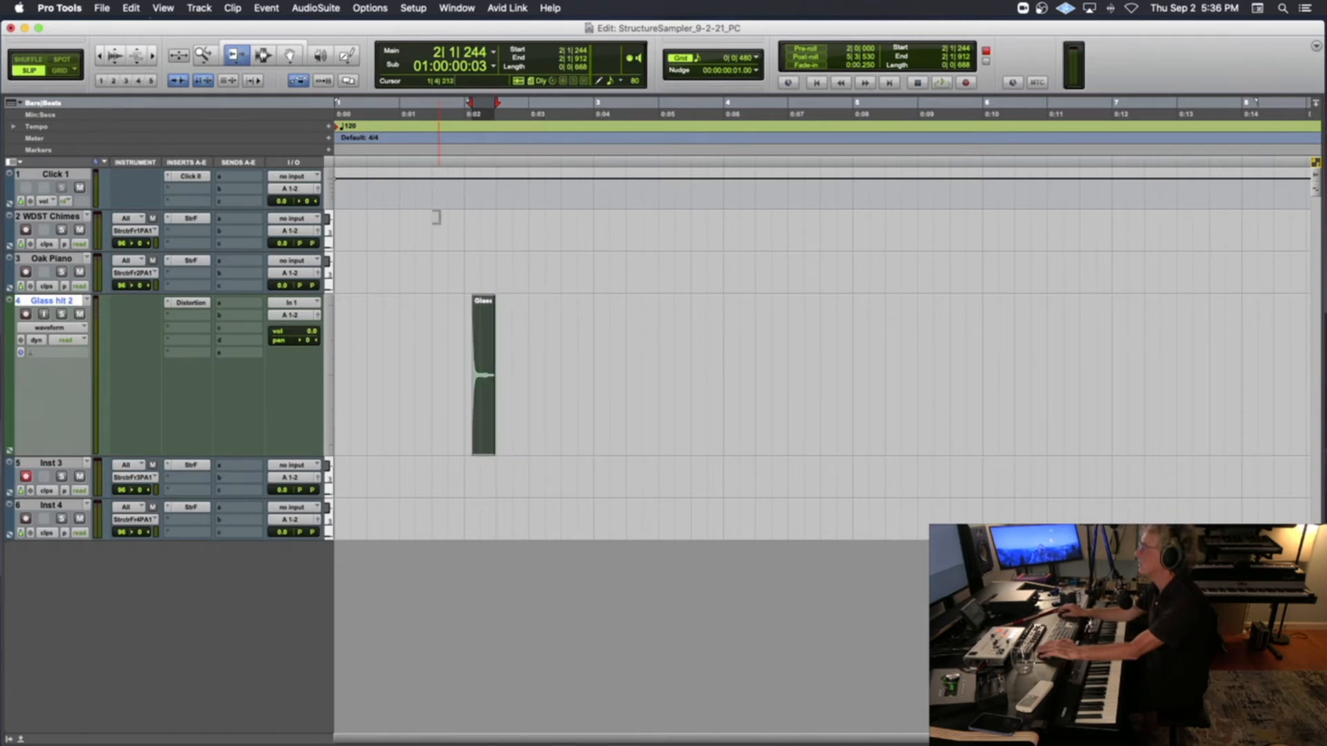
left_click(475, 157)
key("space")
key("space")
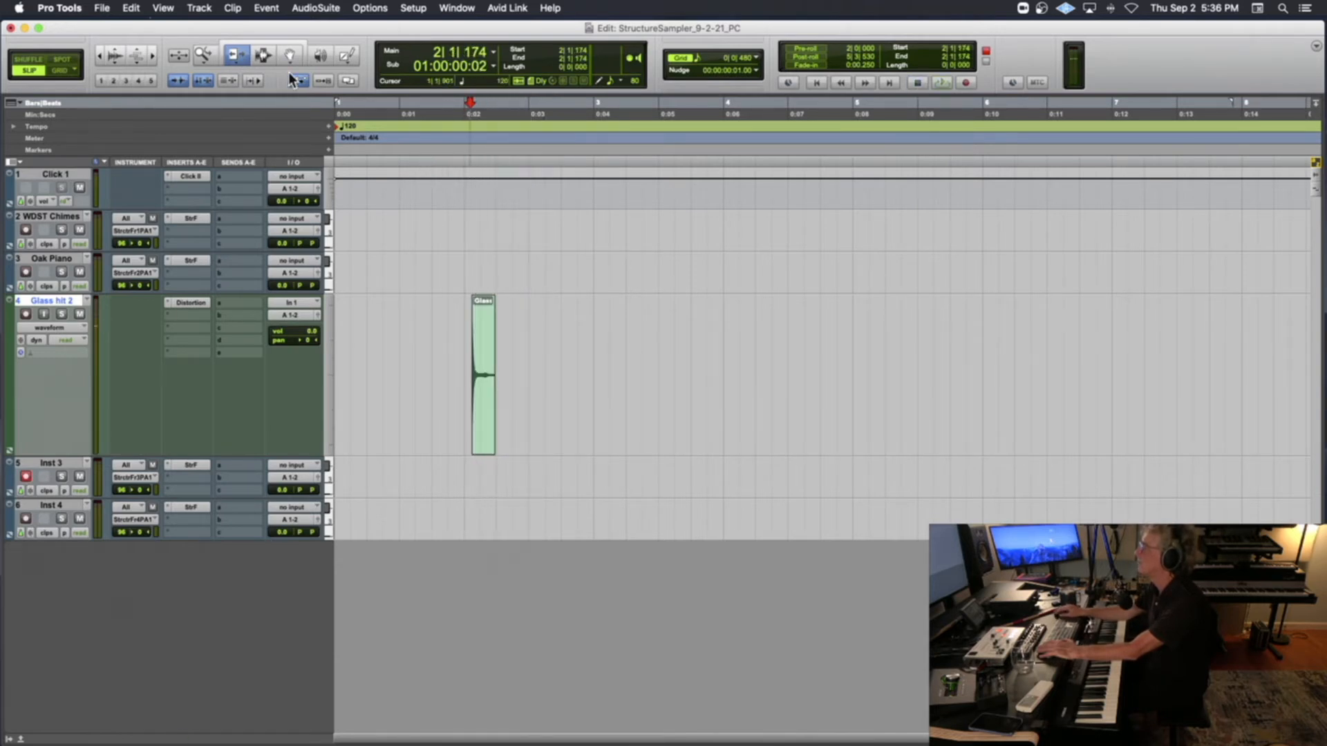
Apply a fade-out to the glass clip from 2|1|410 to its end
key("super+bracketright")
key("super+bracketright")
left_click_drag(855, 376, 930, 375)
key("d")
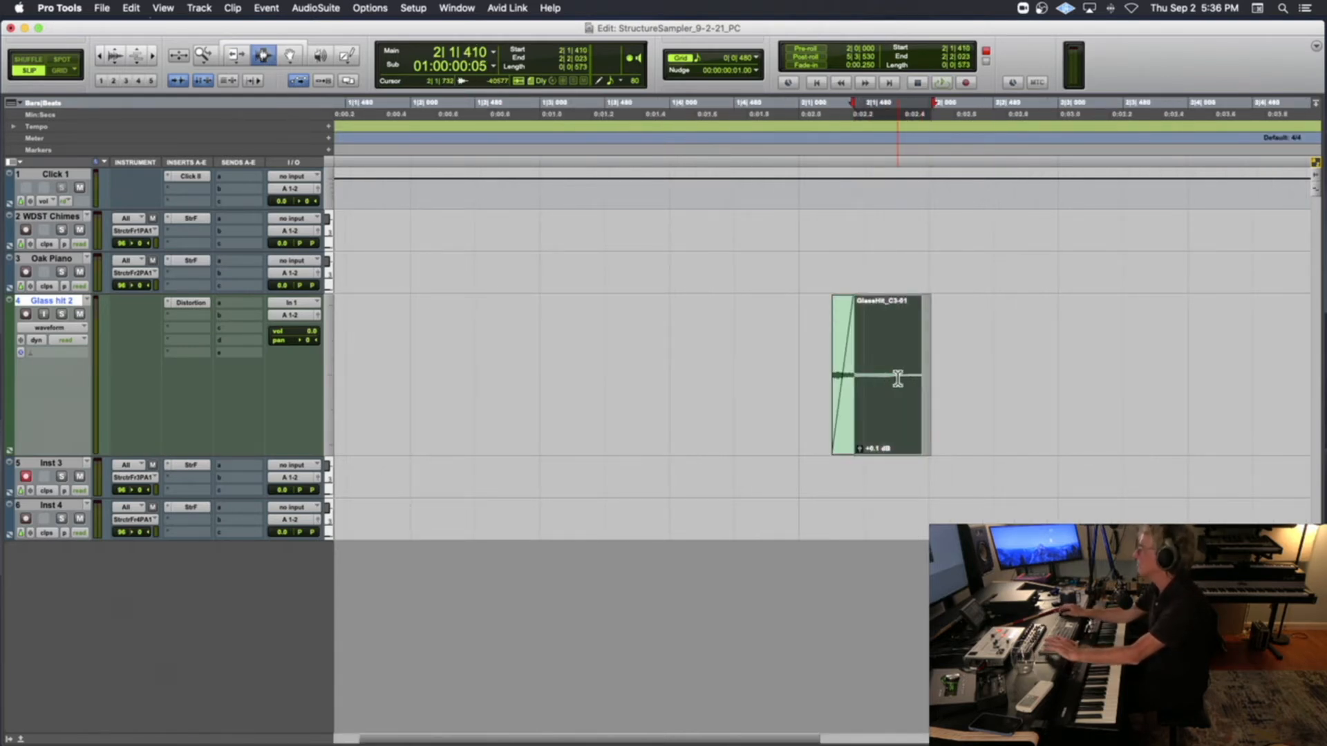
key("g")
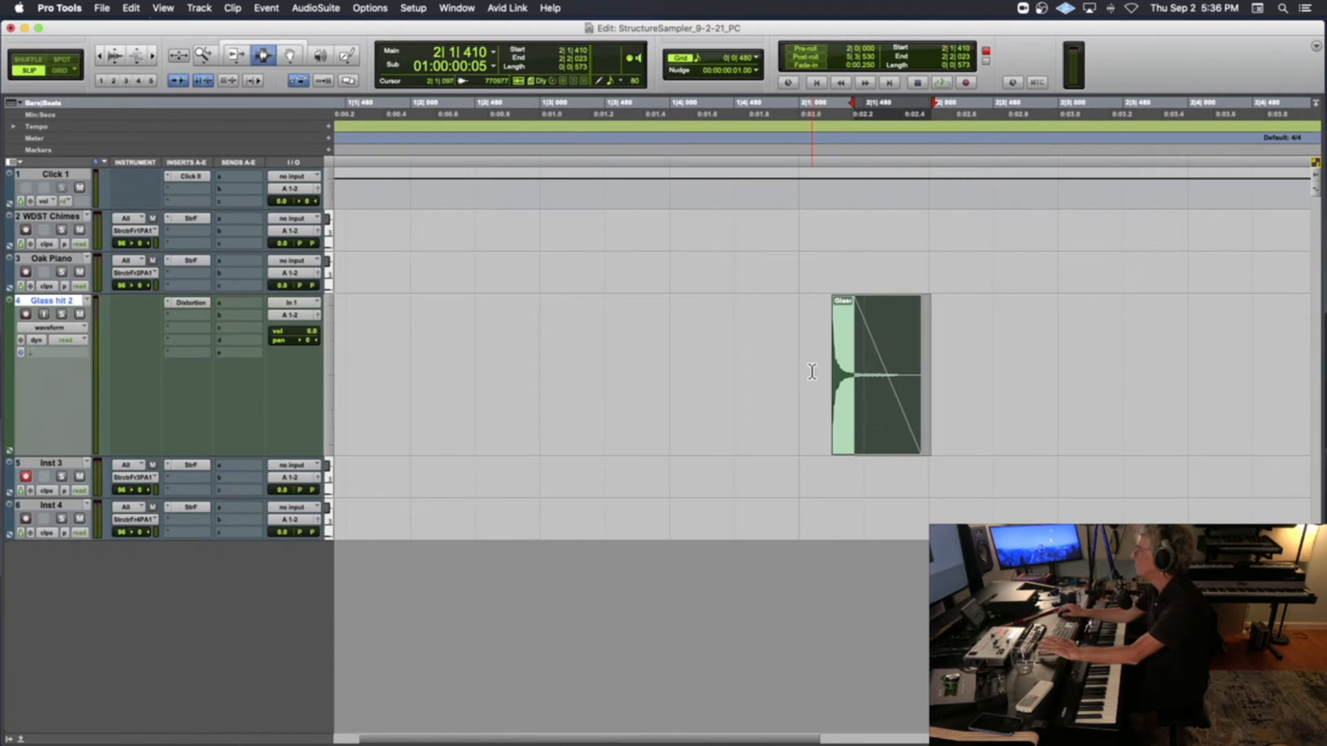
Play the faded glass clip from 2|1|102 and switch to the Grabber tool
left_click(813, 370)
key("space")
key("space")
key("space")
key("space")
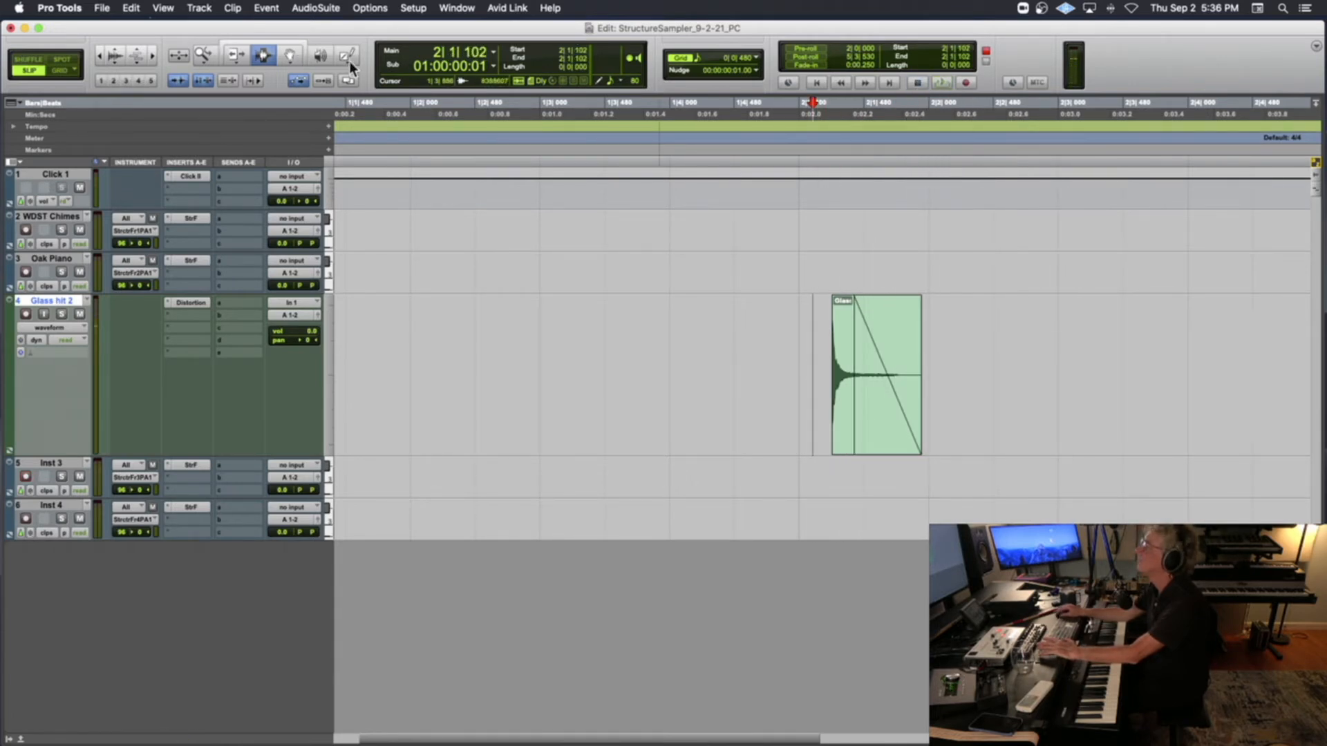
left_click(291, 58)
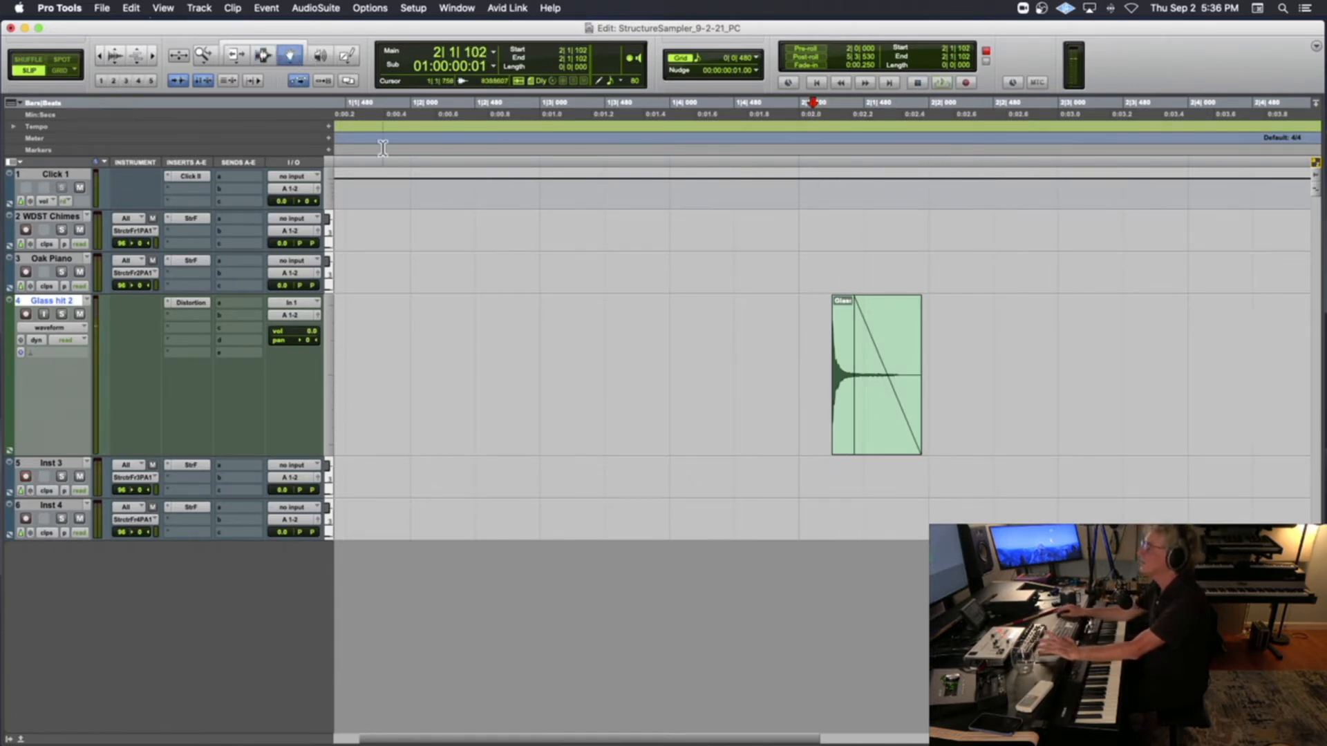
left_click(167, 315)
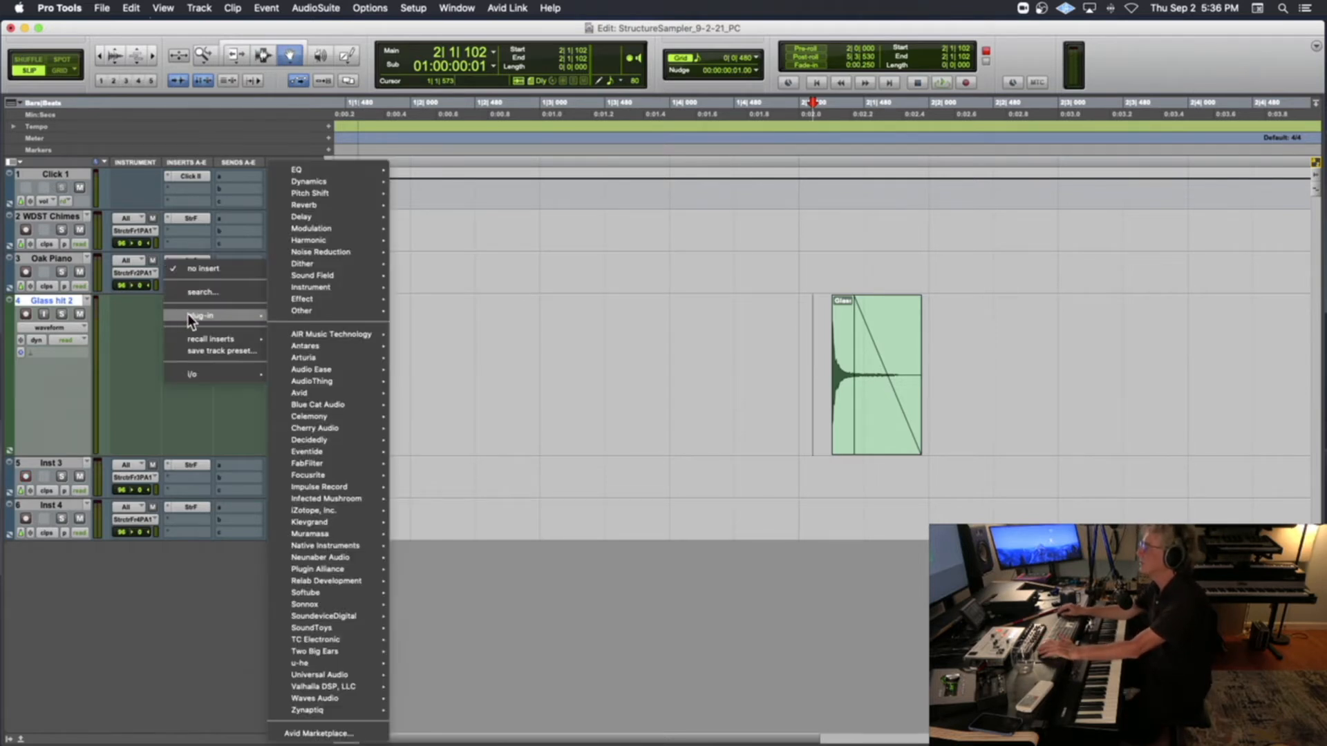
mouse_move(309, 333)
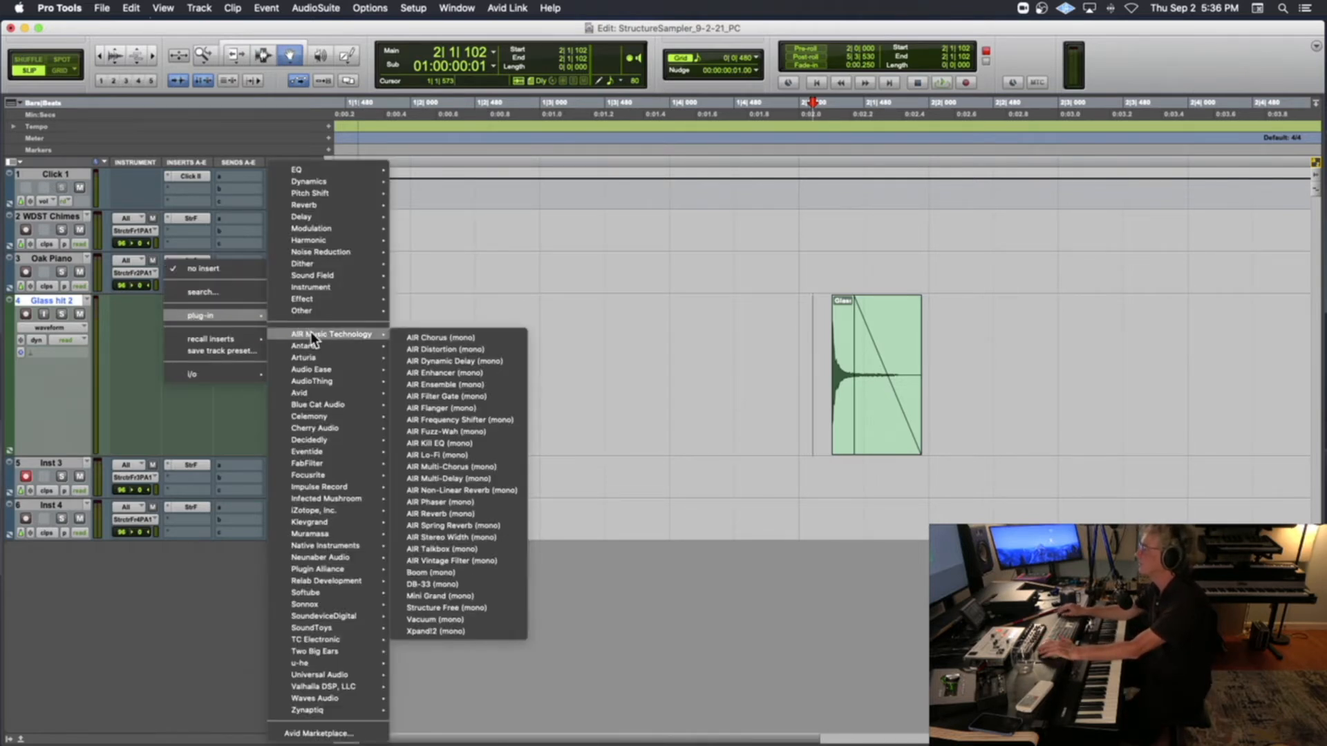
left_click(474, 319)
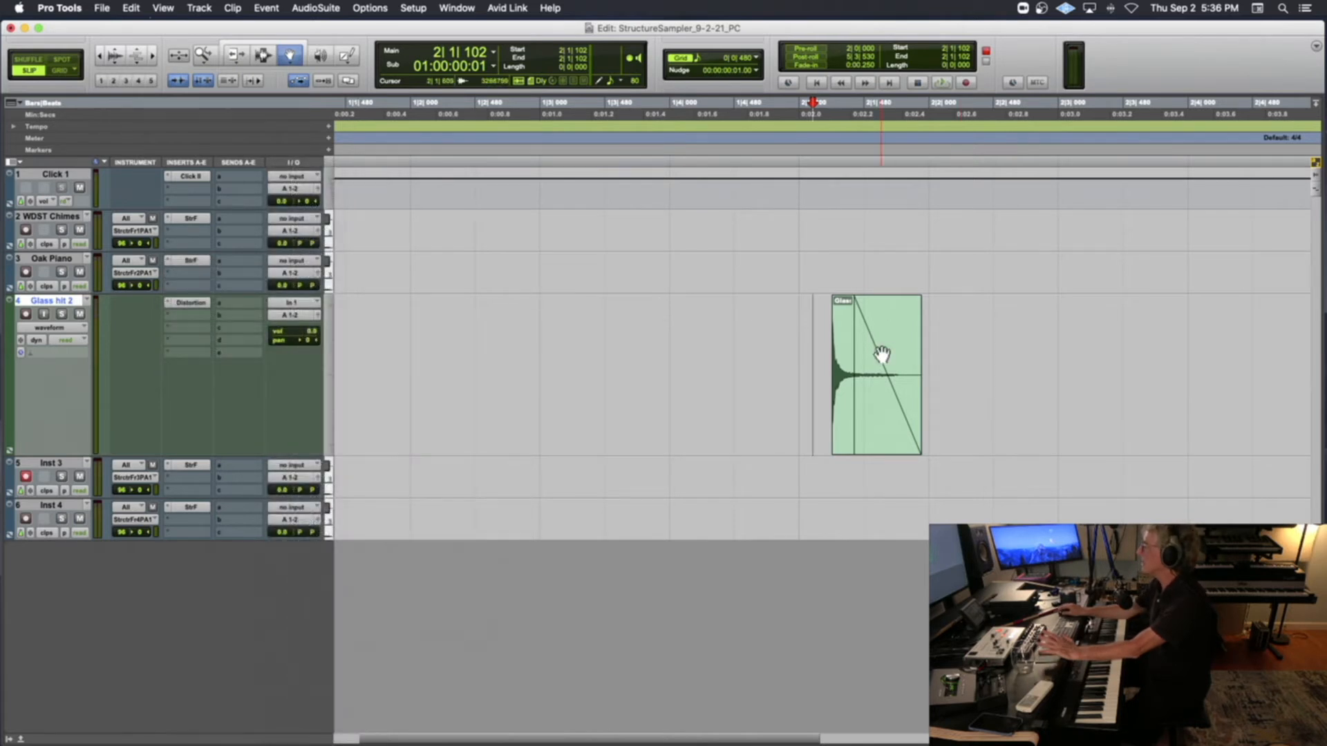
Rename the glass clip on the Glass hit 2 track as GlassHitDist_C3
left_click(845, 354)
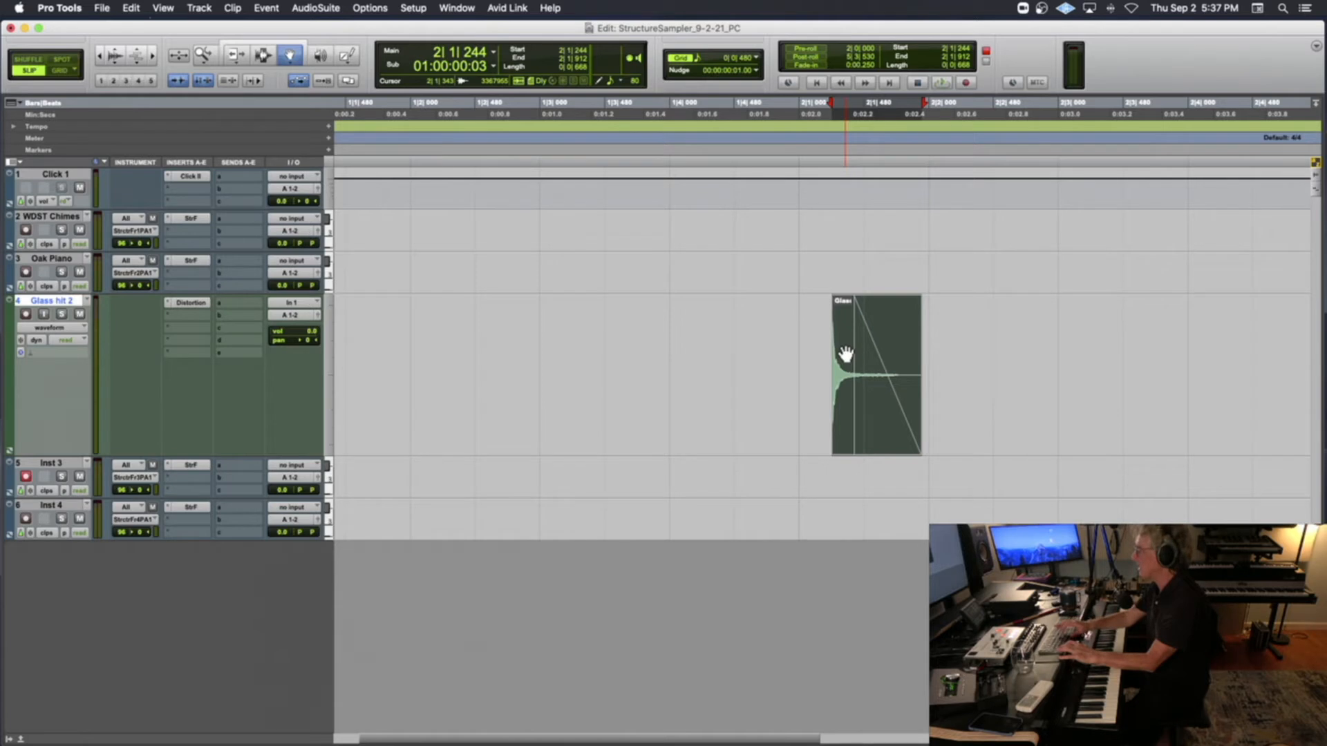
double_click(845, 354)
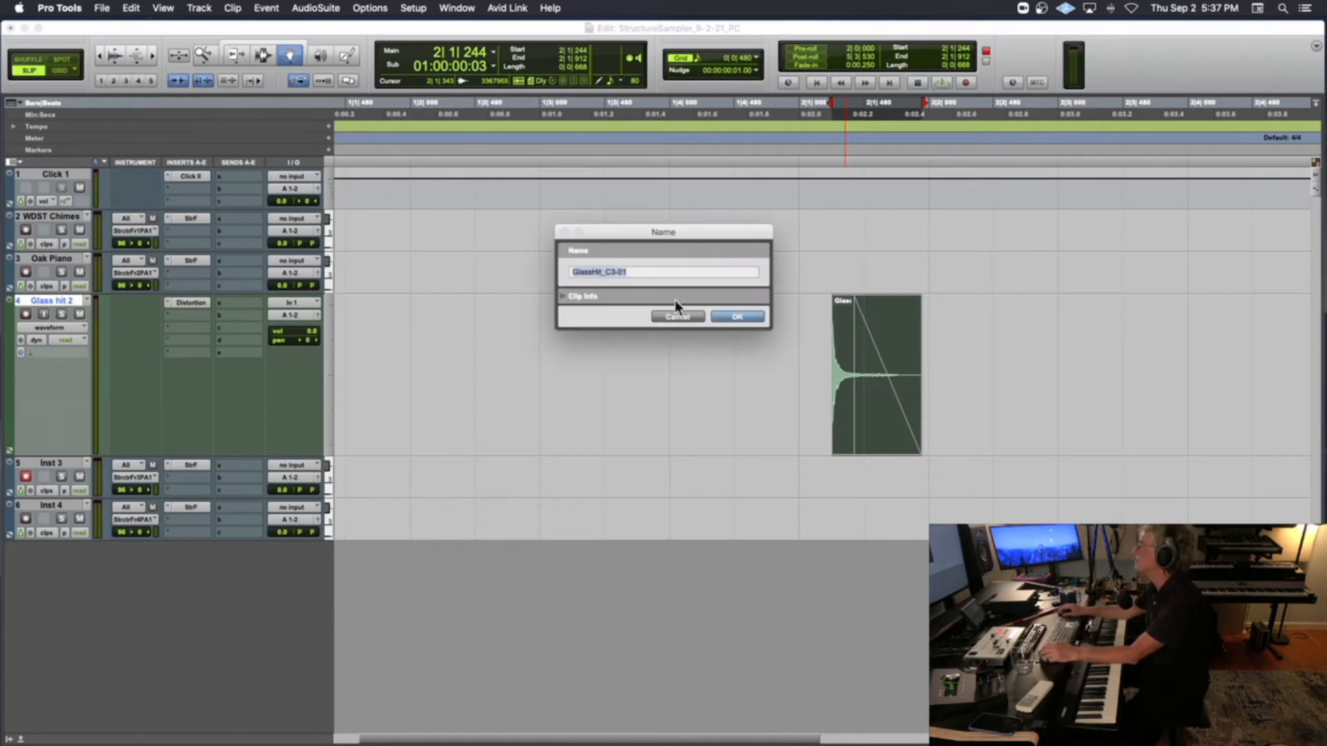
left_click(599, 272)
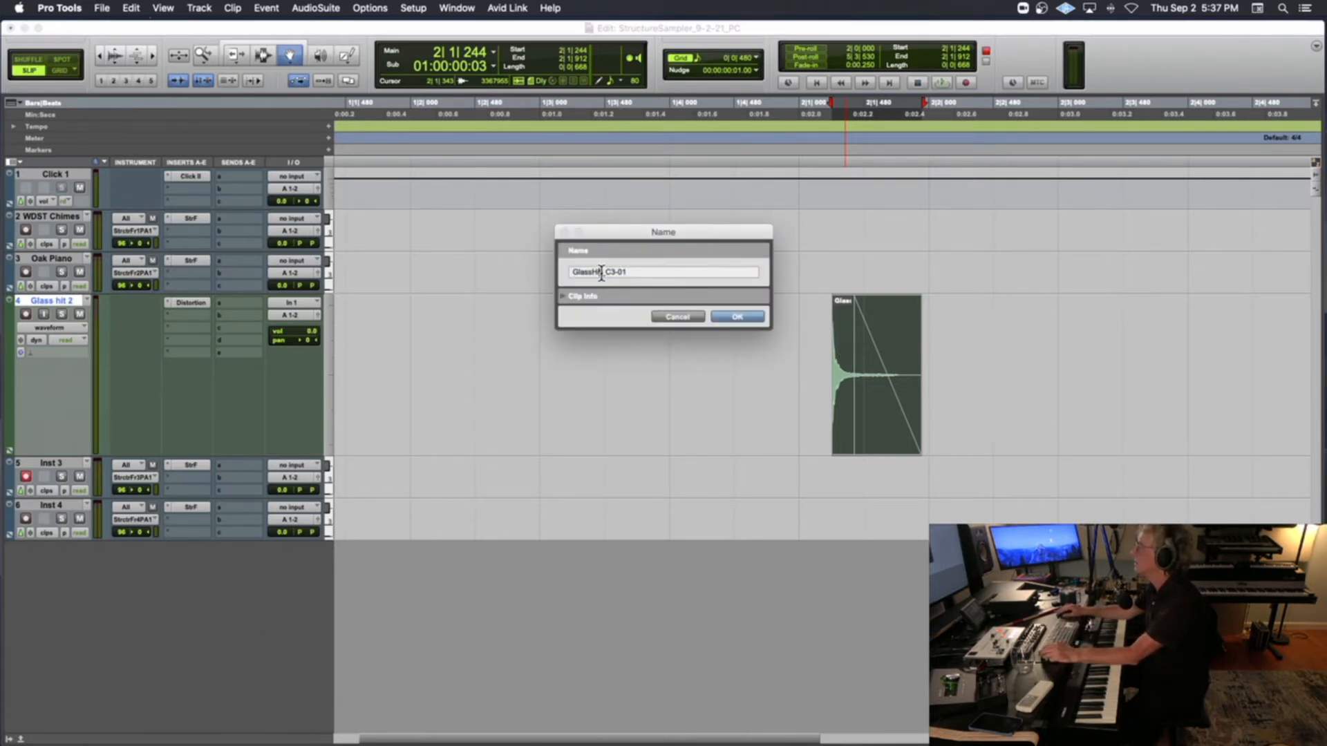
type("Dist")
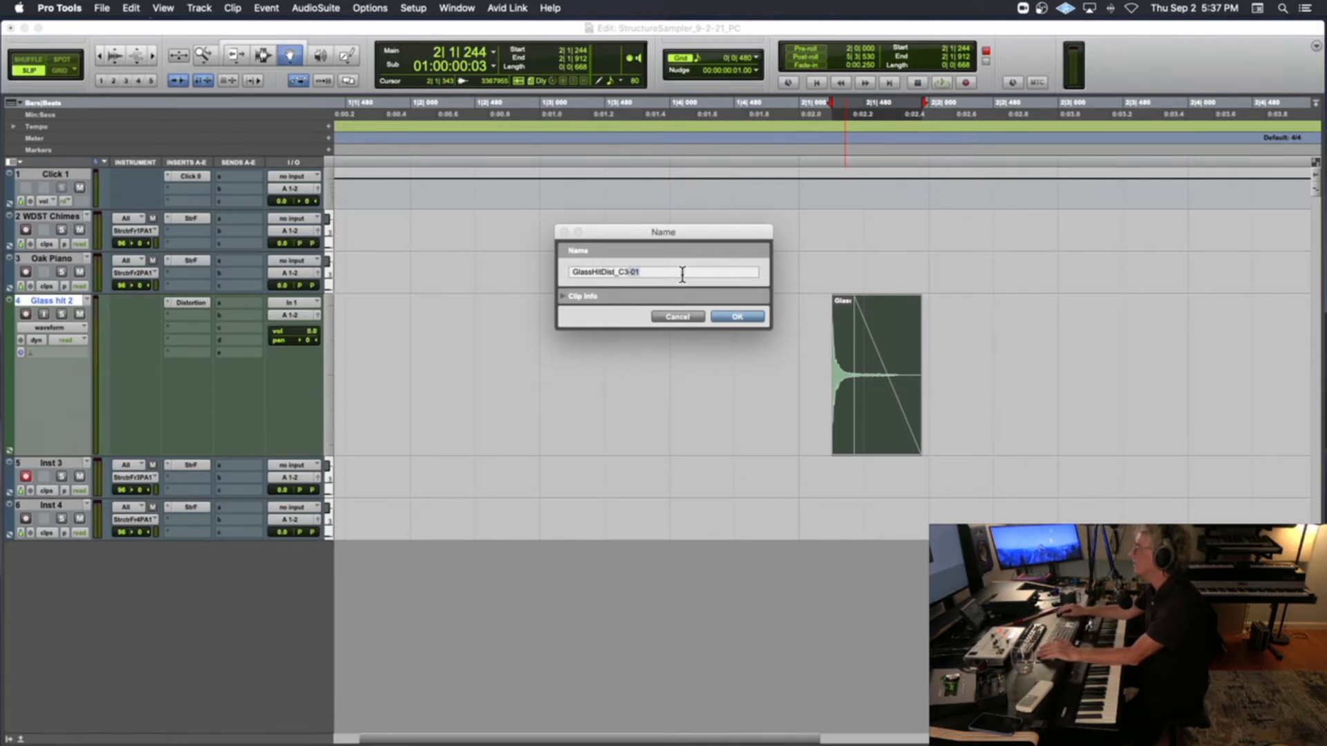
key("BackSpace")
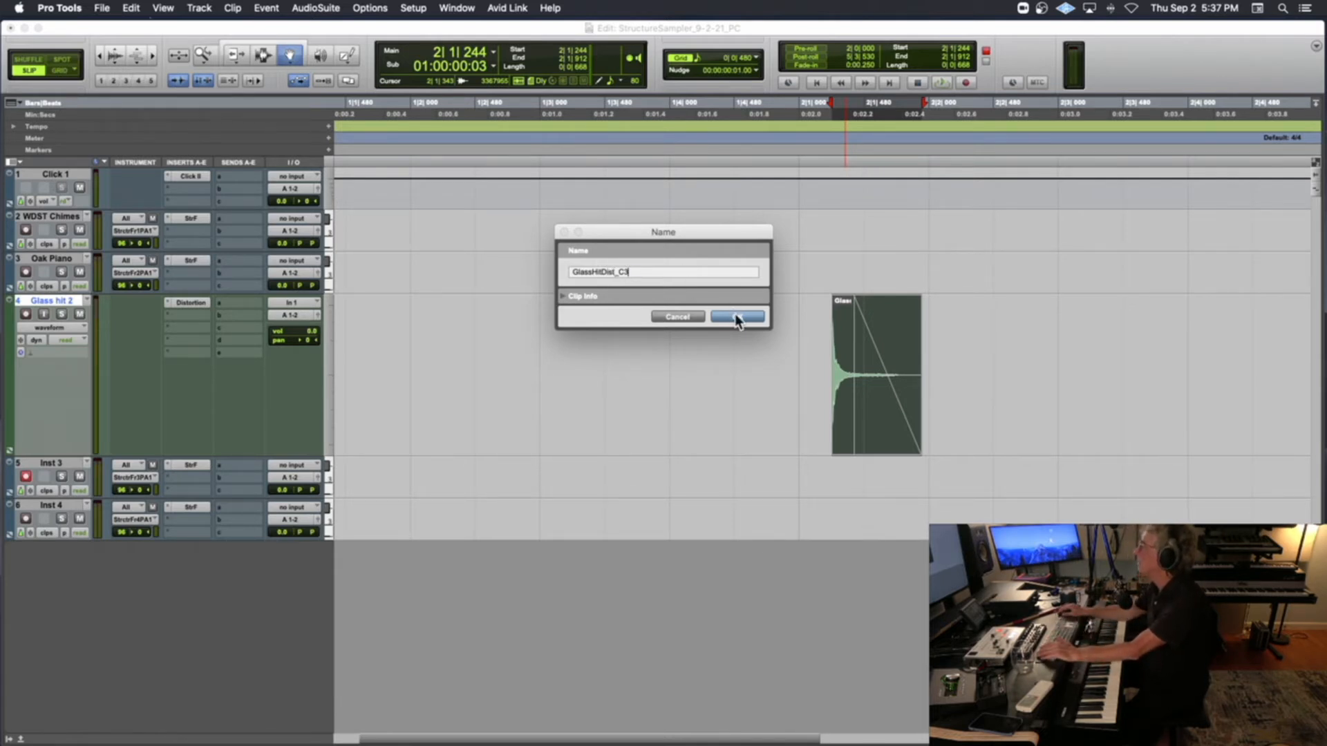
left_click(736, 317)
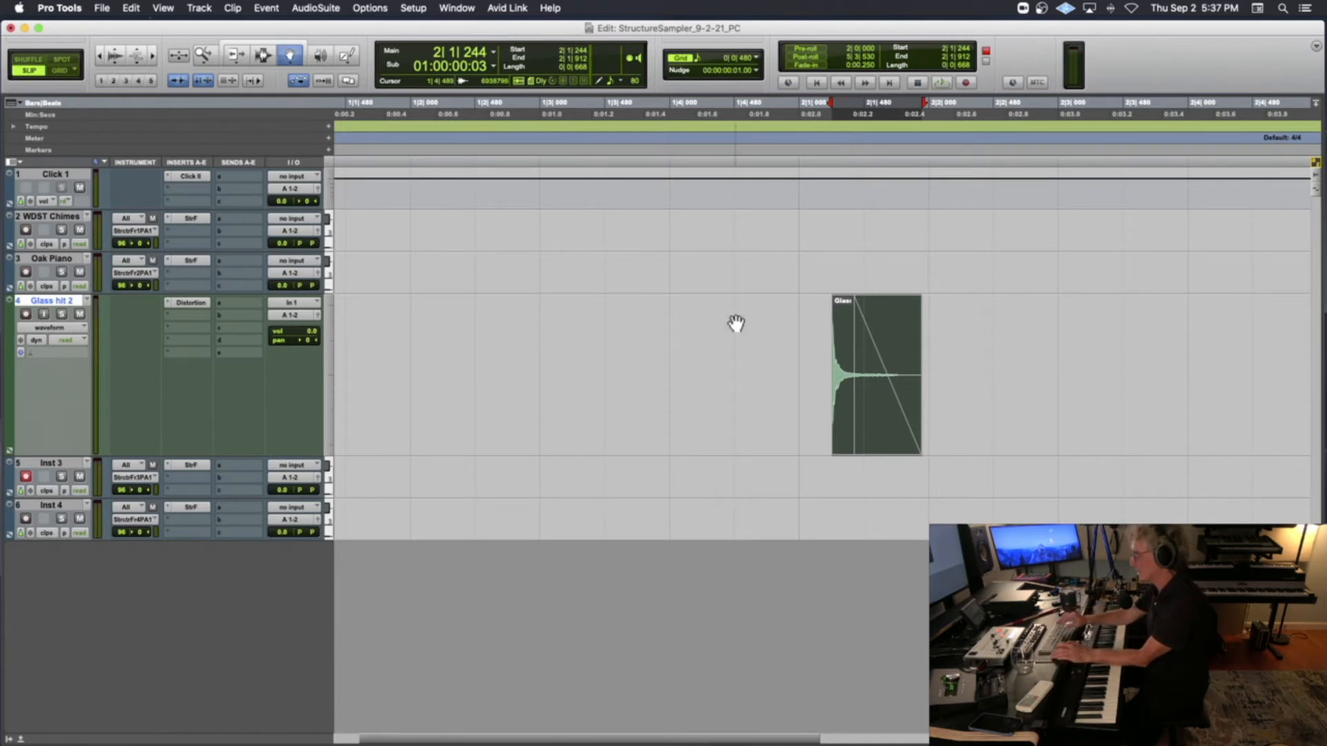
Export the selected clip as an interleaved 24-bit, 48 kHz WAV file into the Glass Hit folder
key("super+shift+k")
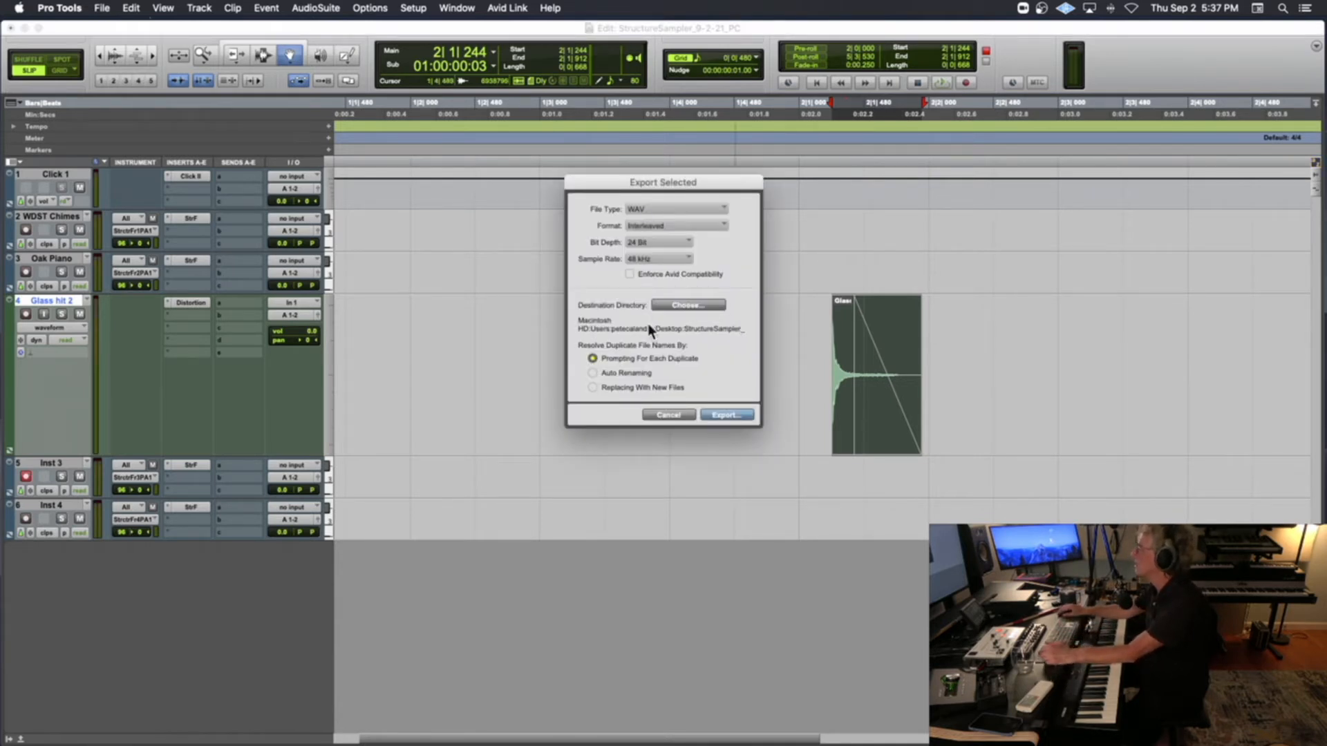
left_click(712, 305)
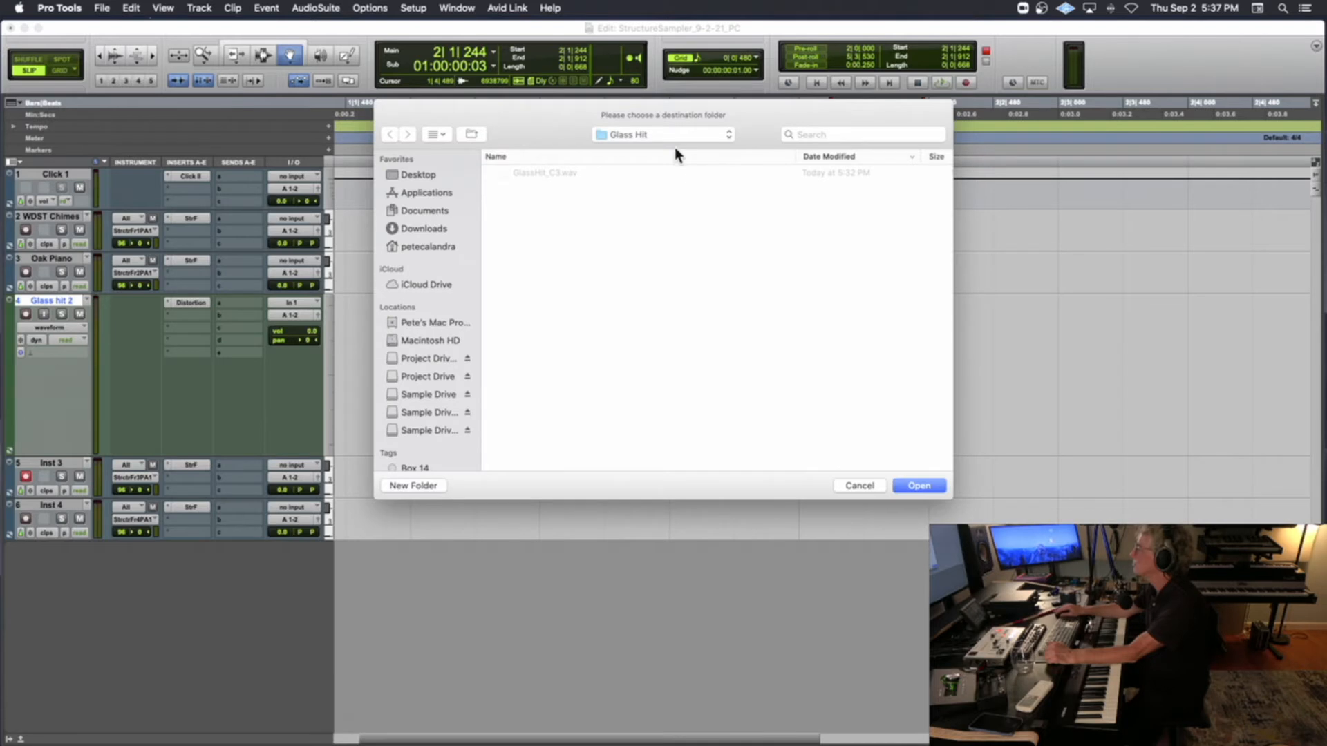
left_click(920, 483)
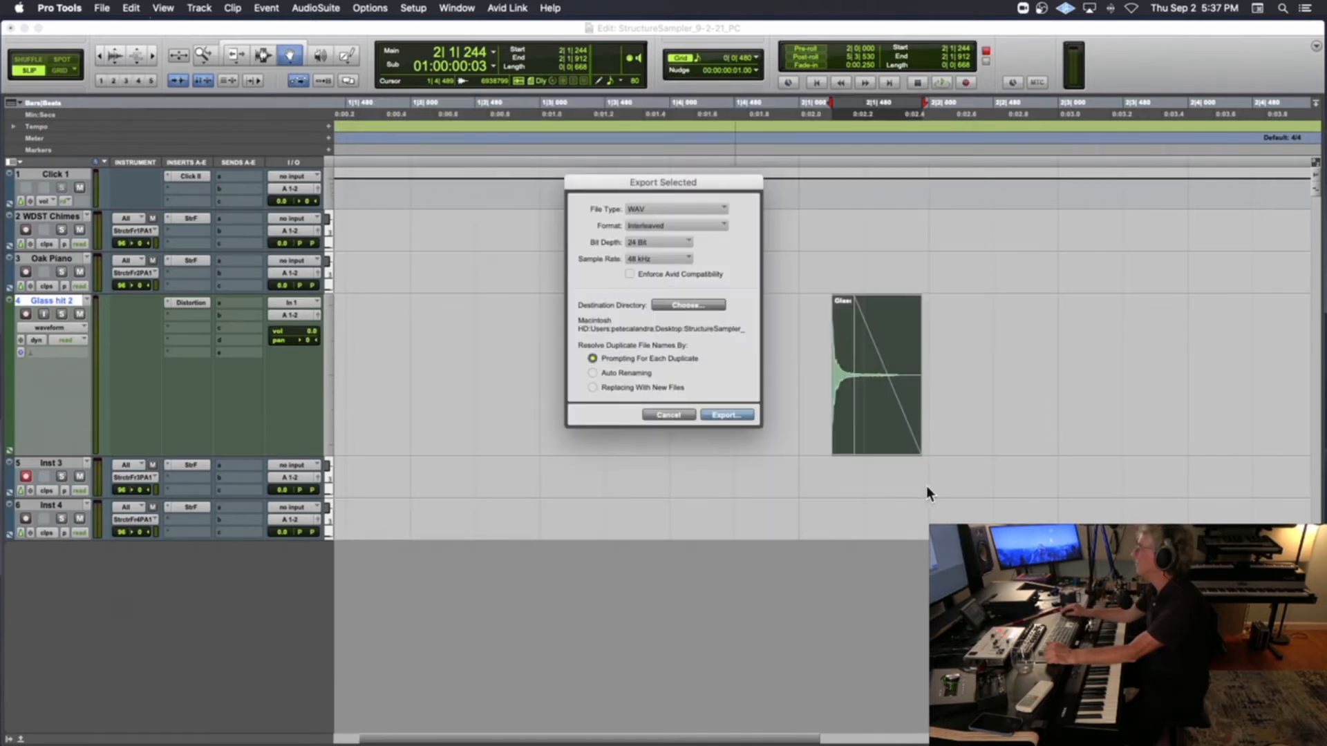
left_click(729, 415)
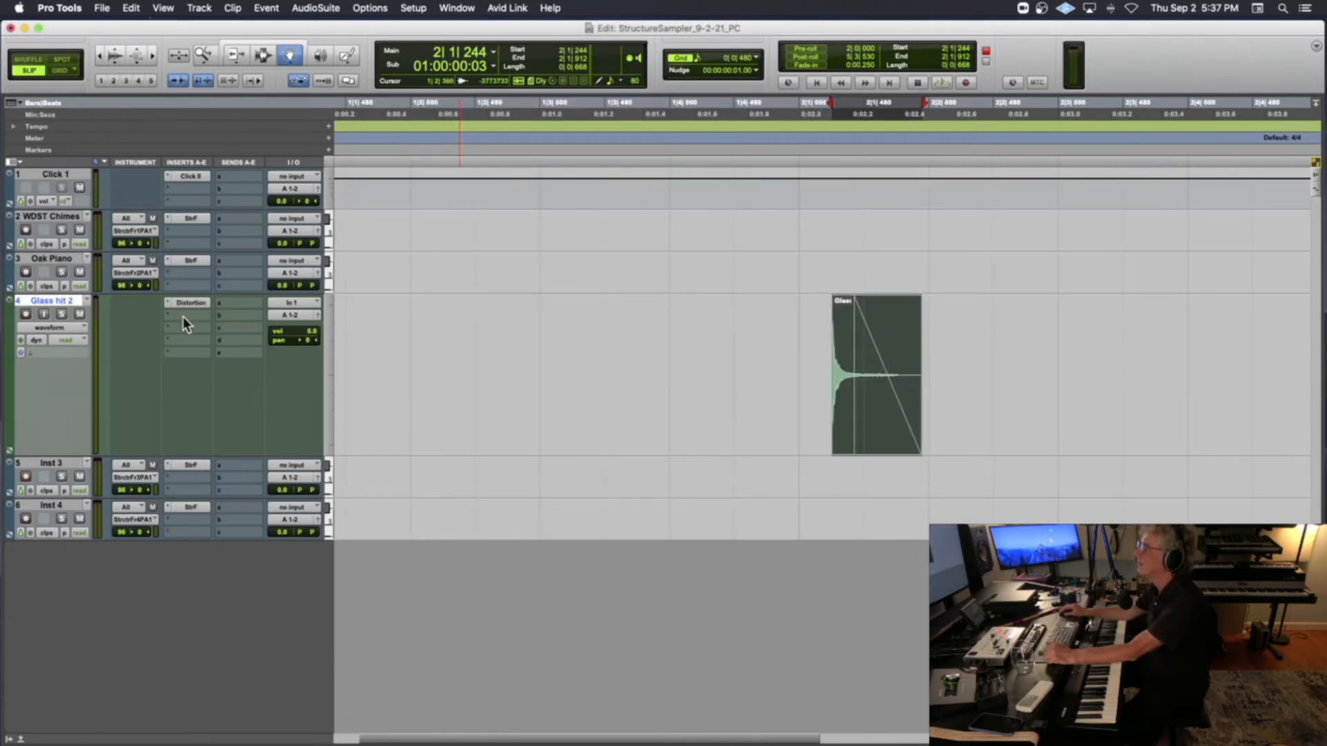
Open Structure Free on the Inst 3 track and remove the GlassHit_C3 patch
left_click(191, 464)
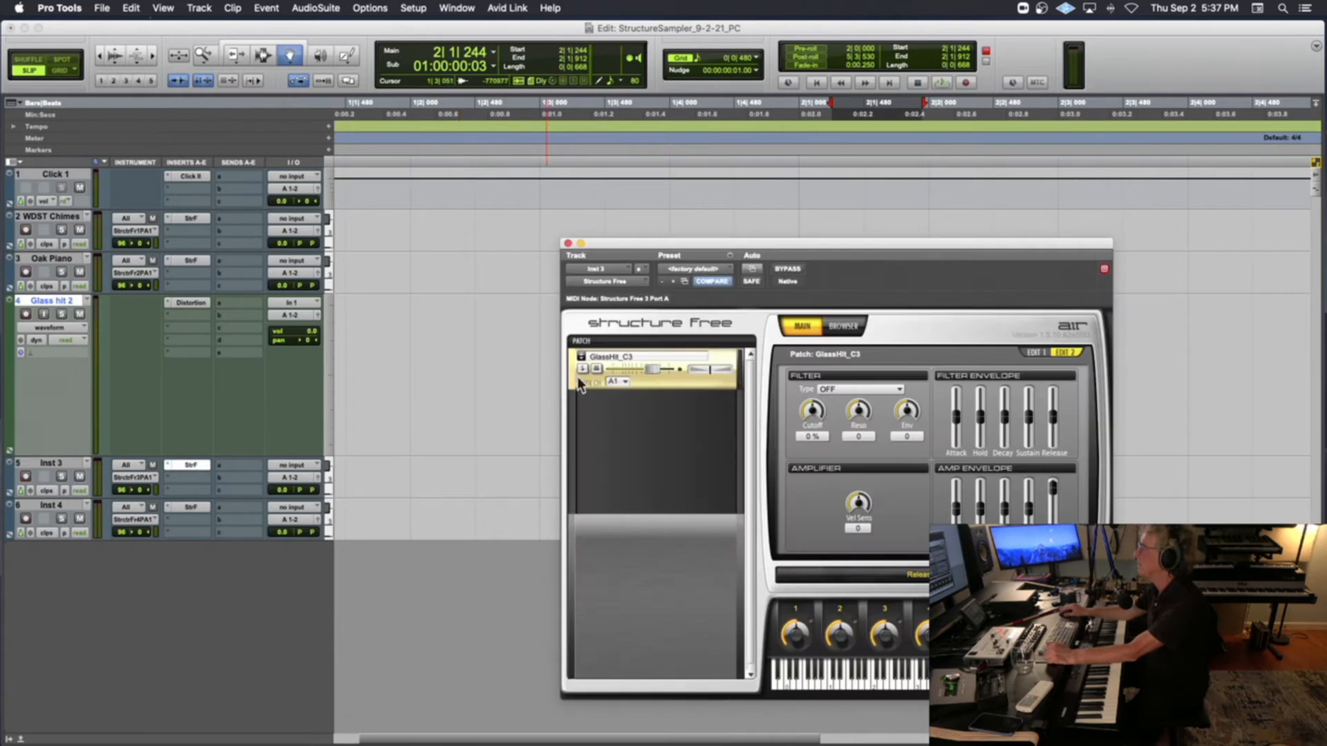
right_click(663, 380)
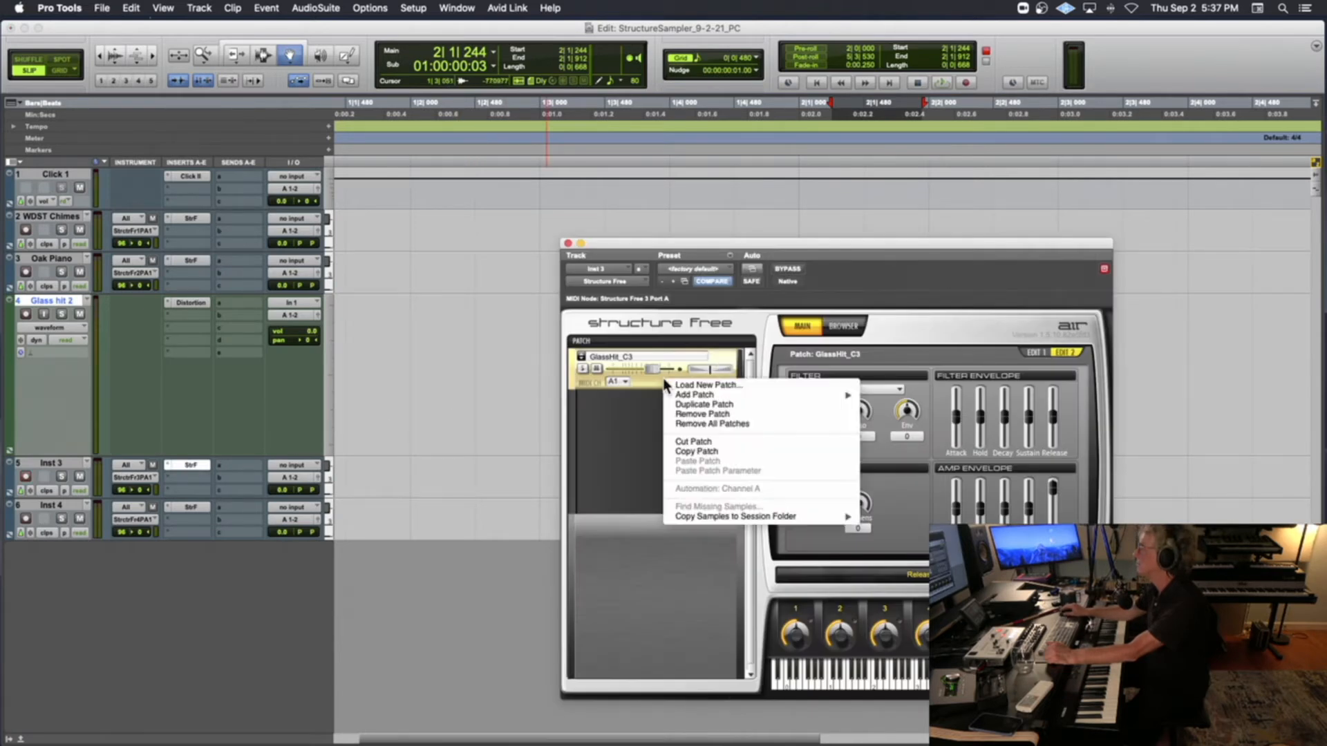
left_click(700, 414)
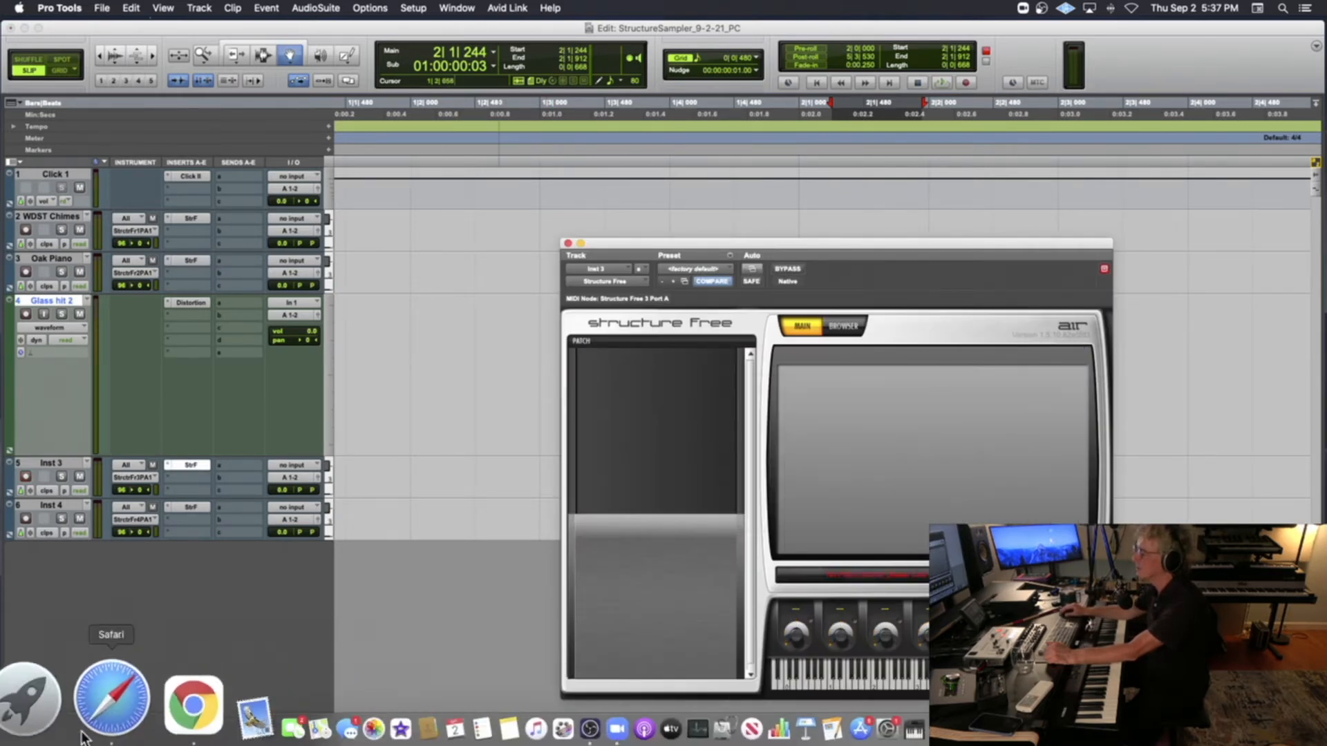
Load GlassHitDist_C3.wav from the Glass Hit folder into Structure Free on Inst 3, and close the plug-in and folder windows
left_click(31, 702)
left_click_drag(528, 223, 657, 480)
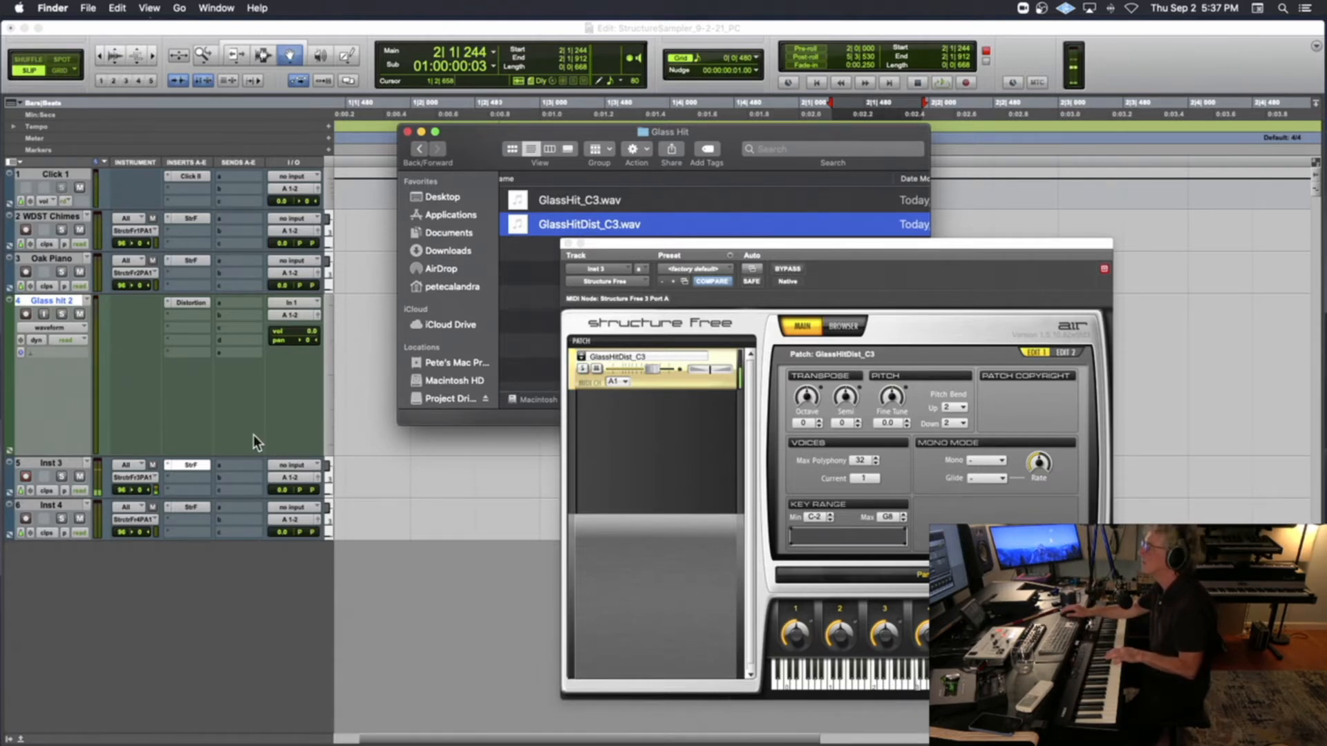
left_click(566, 243)
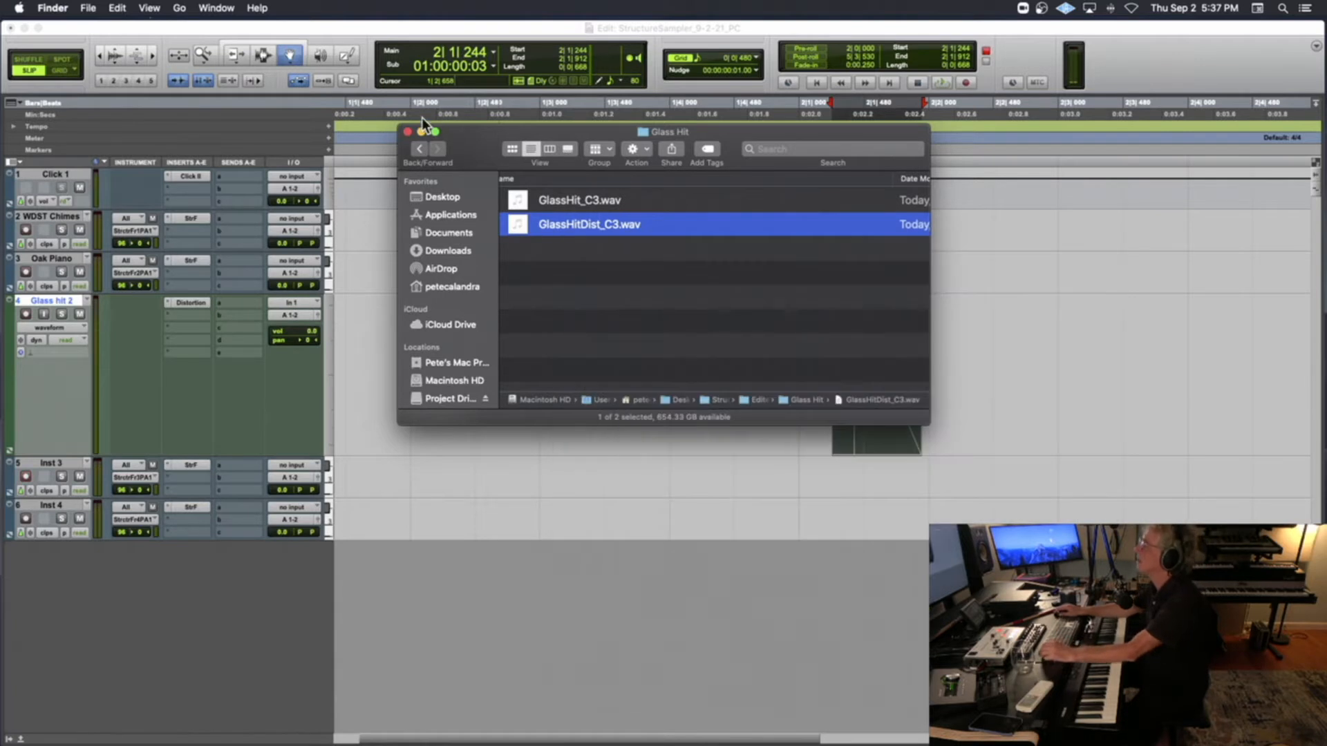
left_click(407, 132)
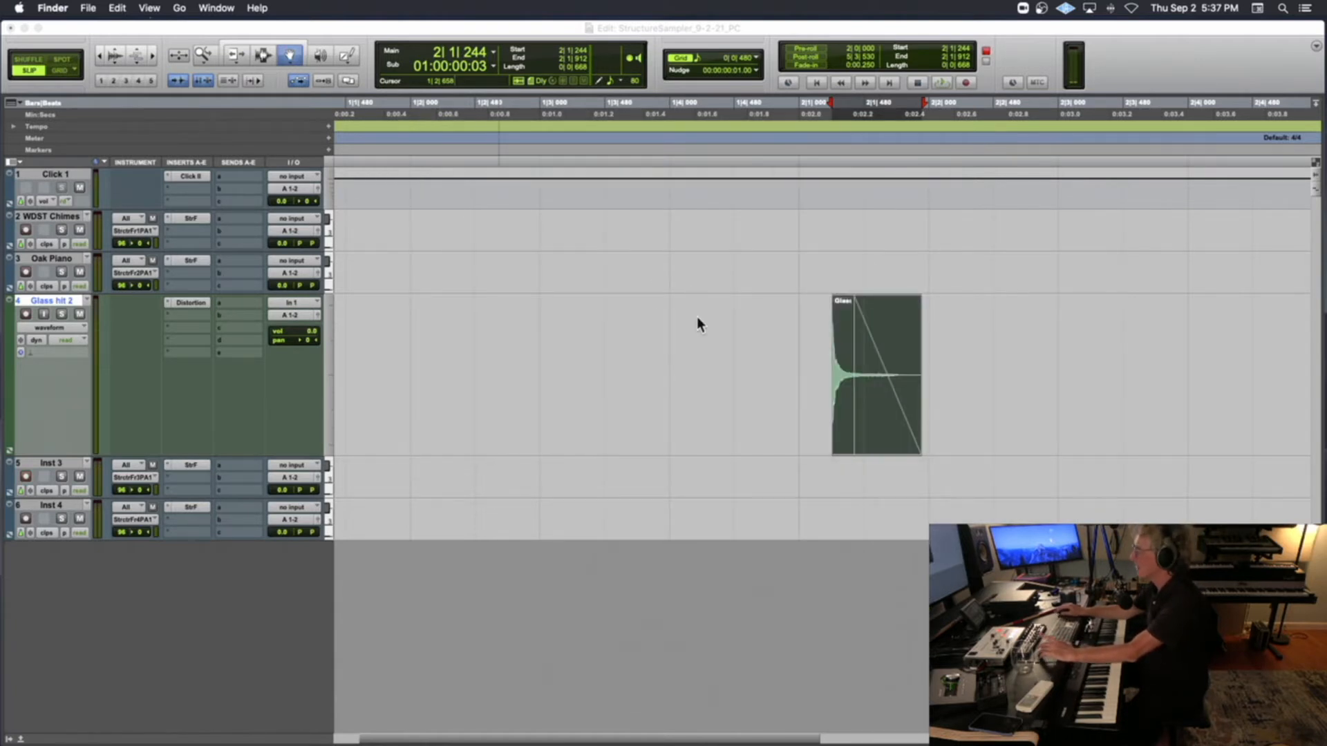
left_click(812, 324)
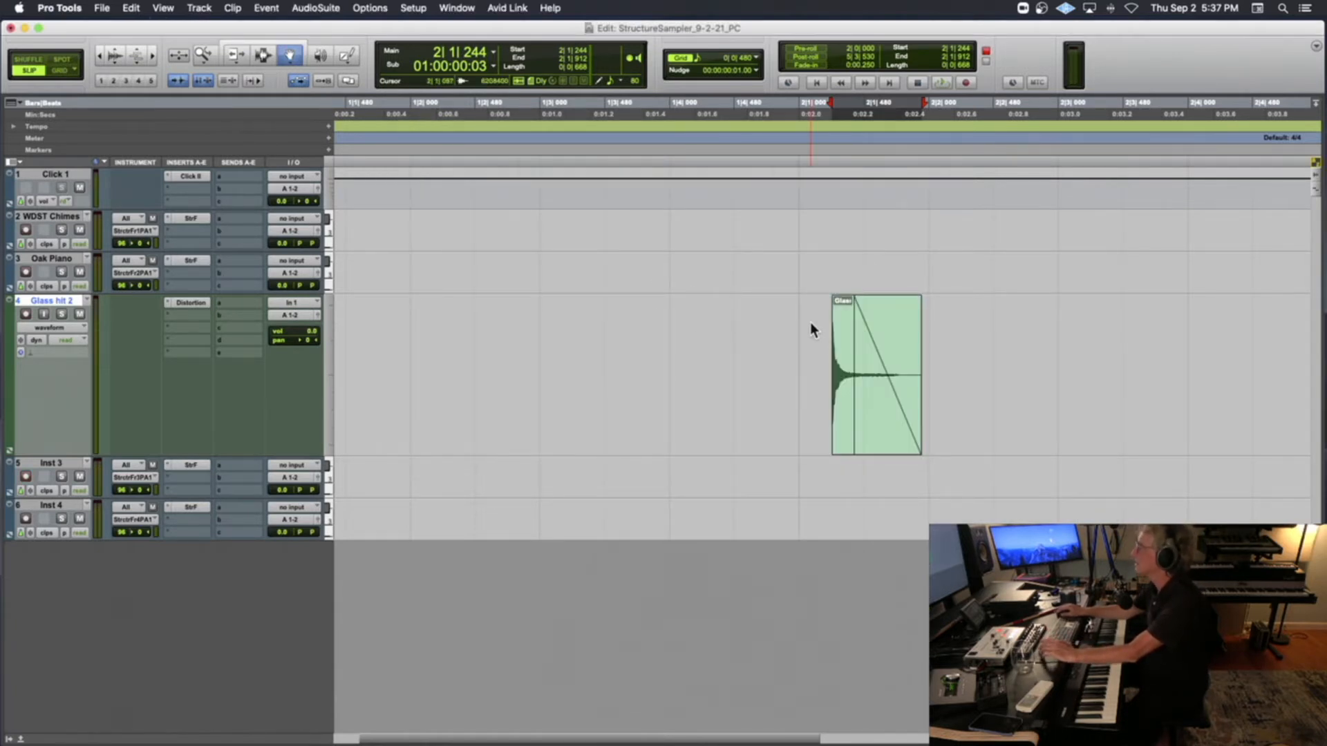
Commit the edit selection of the glass clip offline, copying sends and group assignments, inserting after the last selected track and leaving the source track alone
right_click(846, 325)
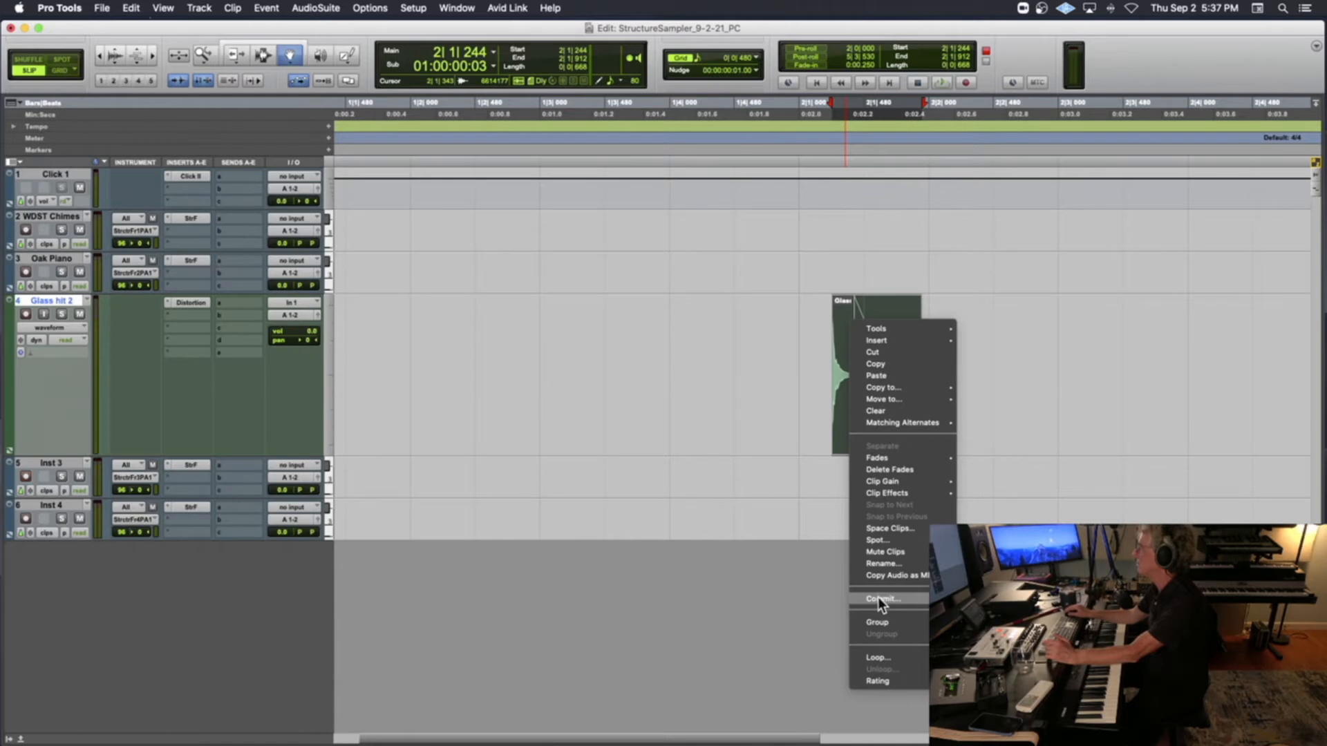
left_click(726, 442)
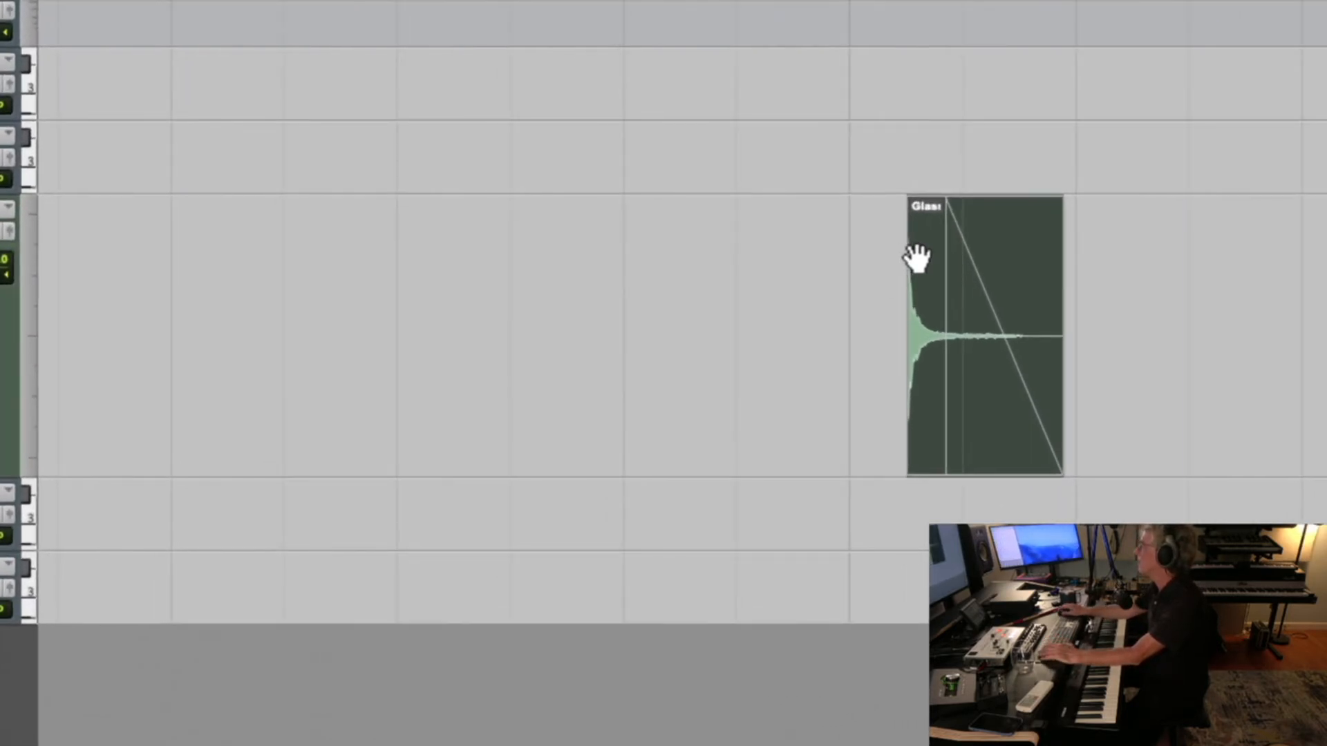
right_click(916, 258)
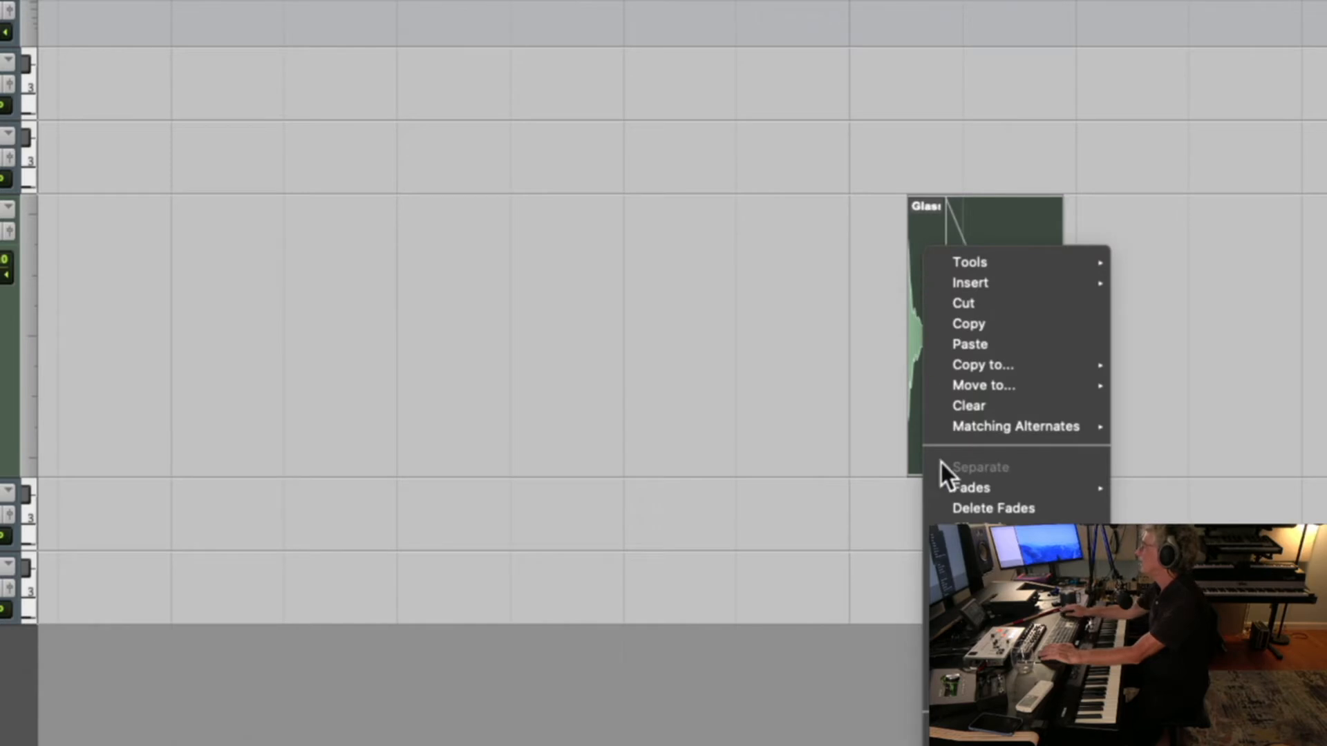
left_click(981, 664)
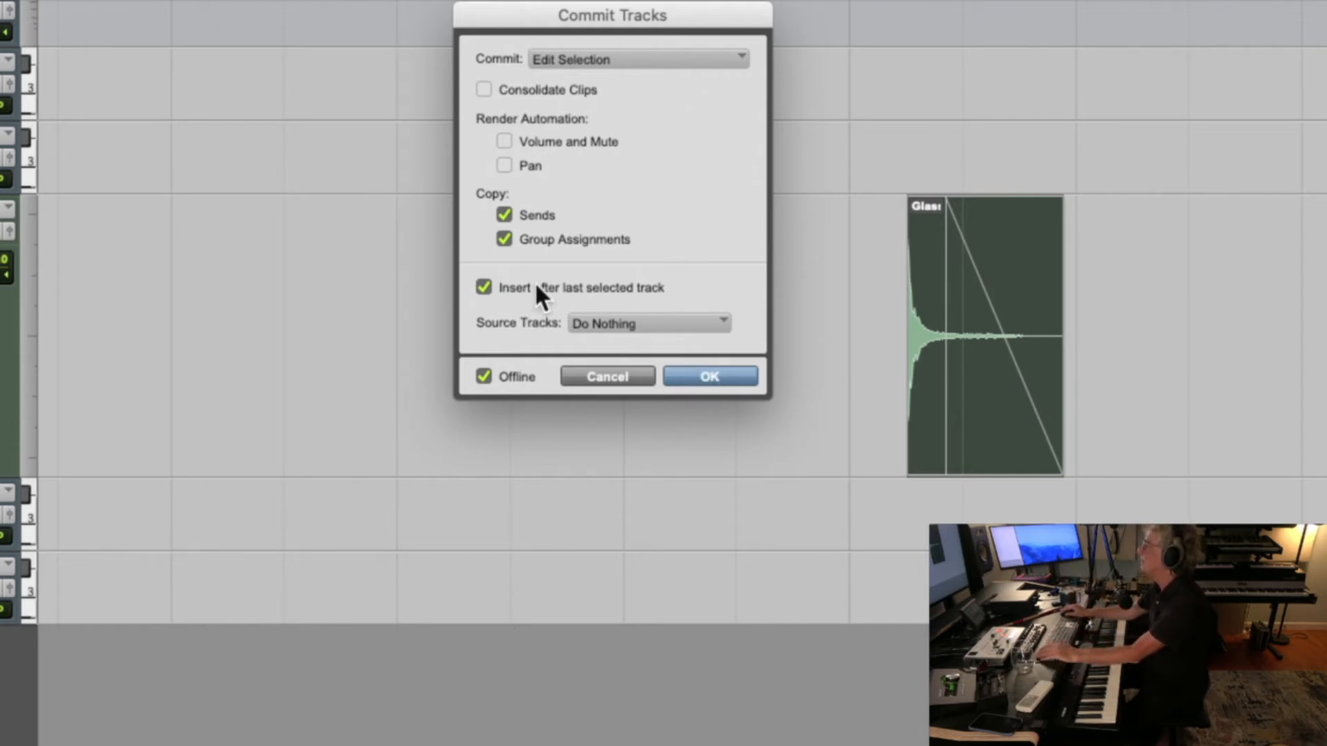
left_click(706, 379)
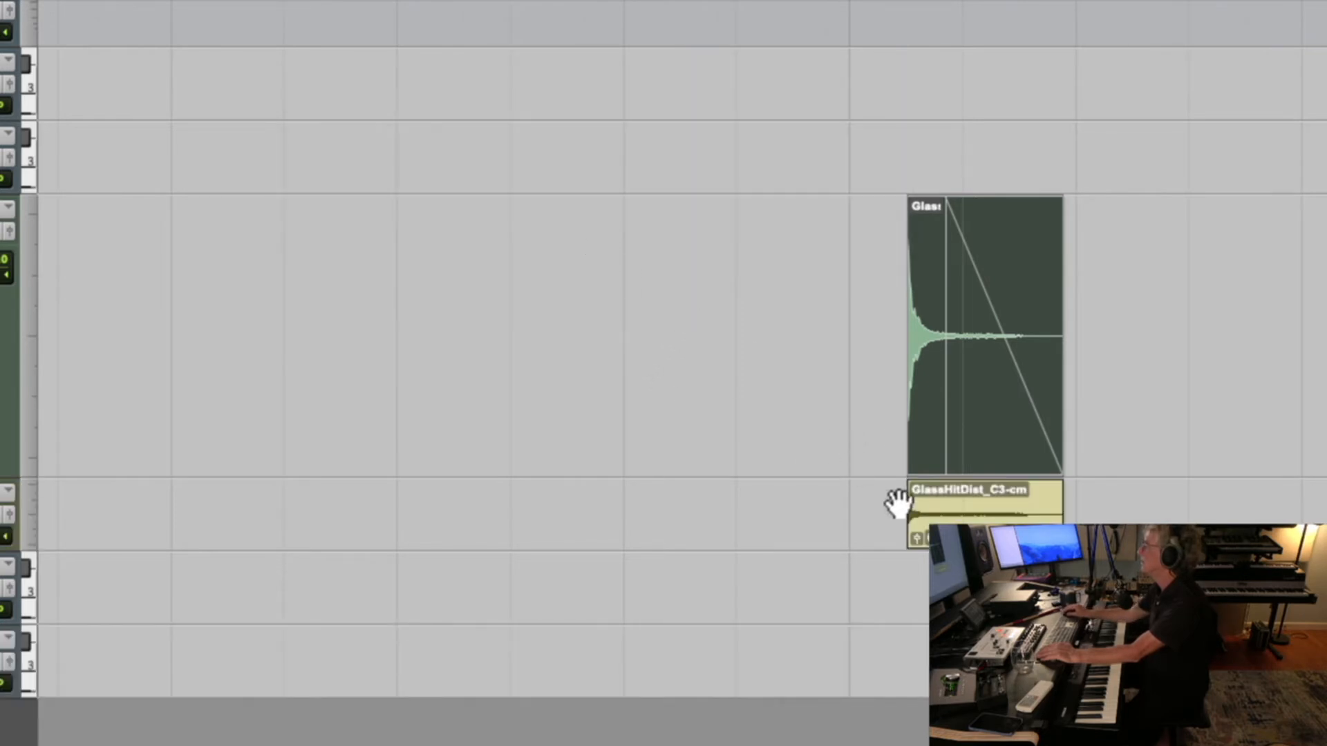
Rename the committed clip and its disk file as GlassHitDist_C3.wav
left_click(918, 522)
double_click(938, 495)
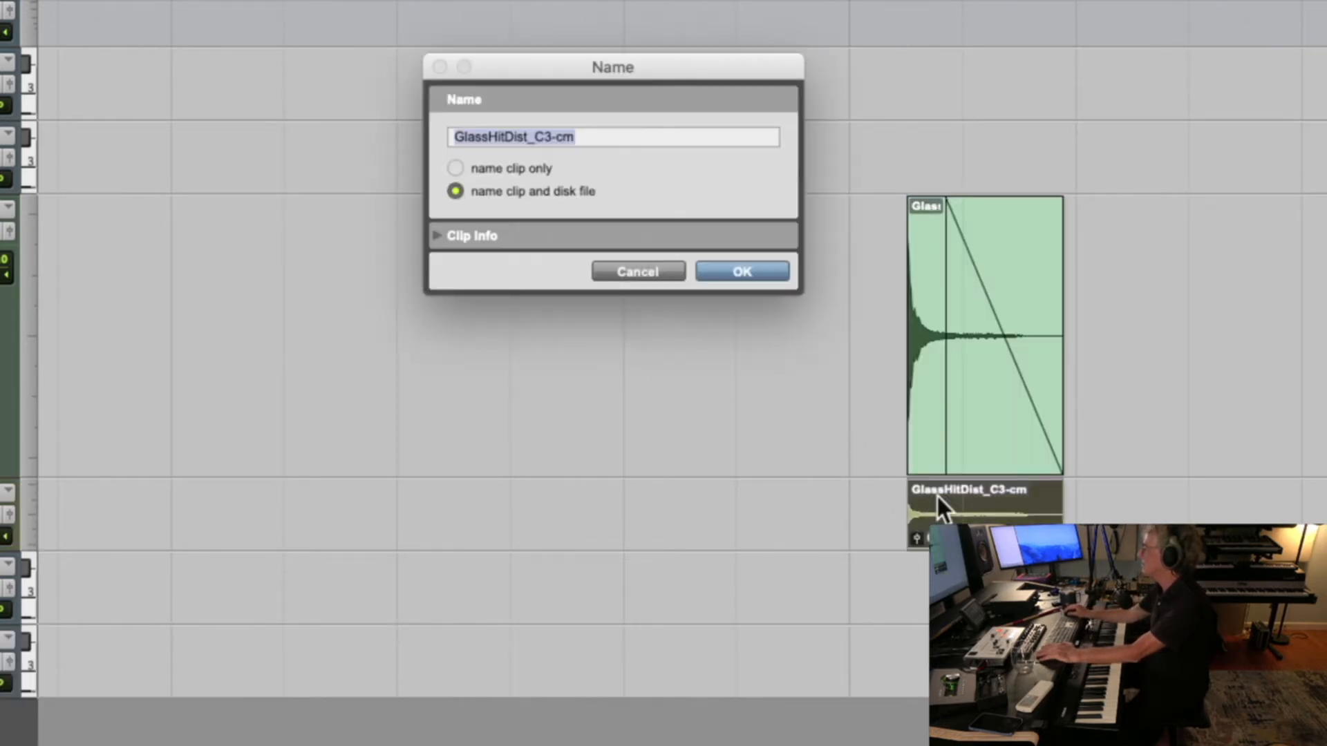
left_click(636, 136)
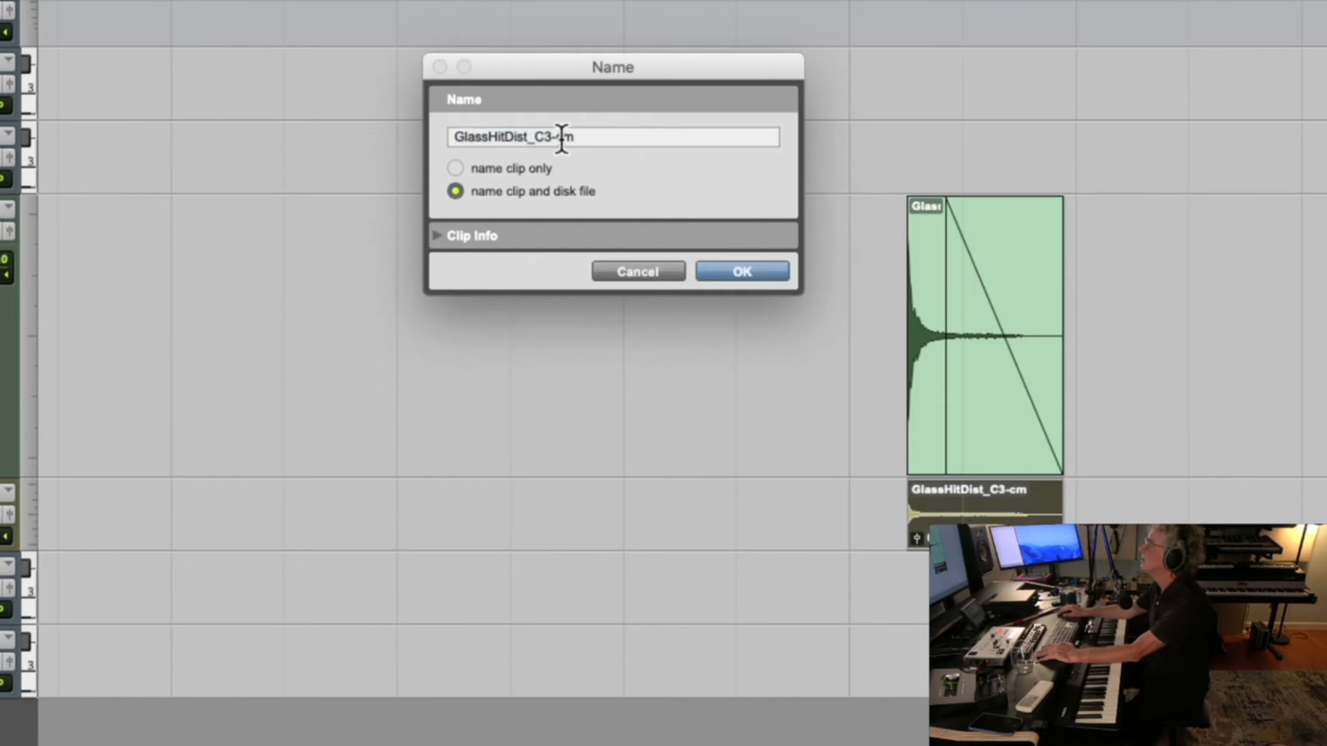
left_click_drag(549, 138, 613, 139)
key("BackSpace")
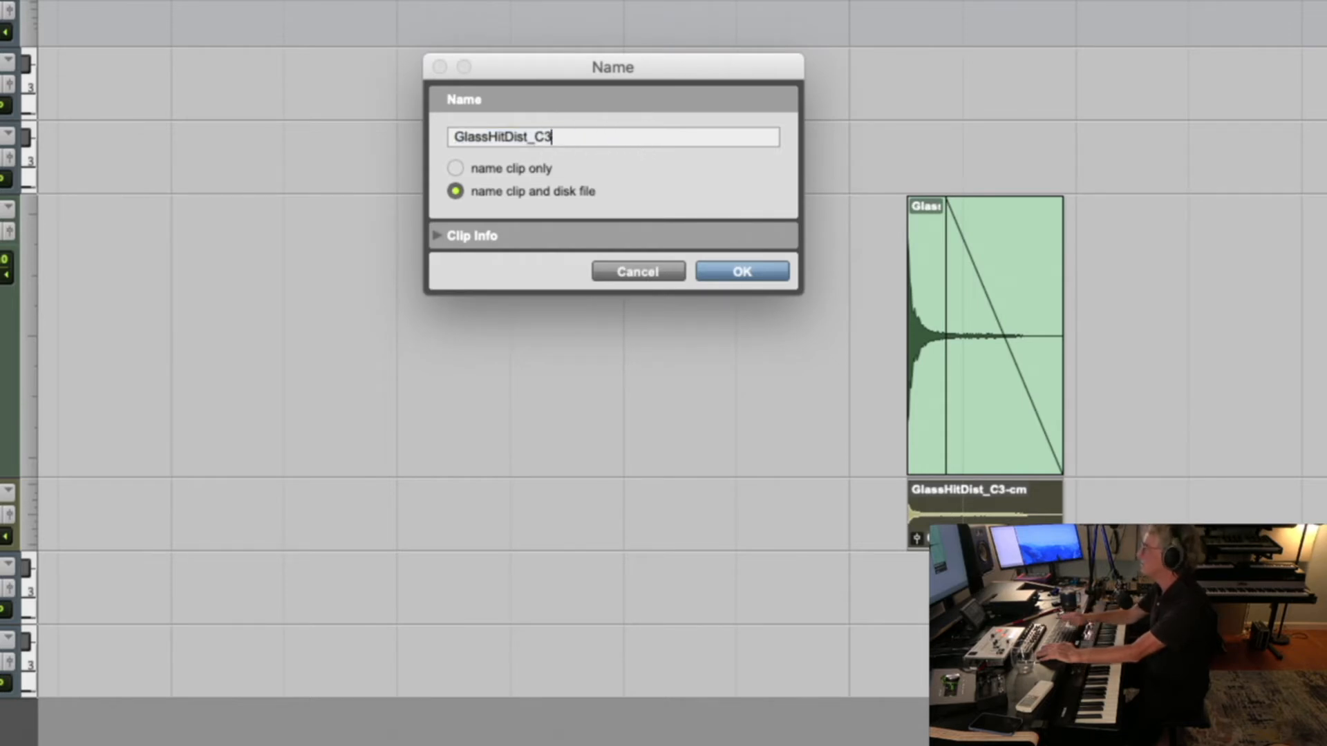
type(">WA")
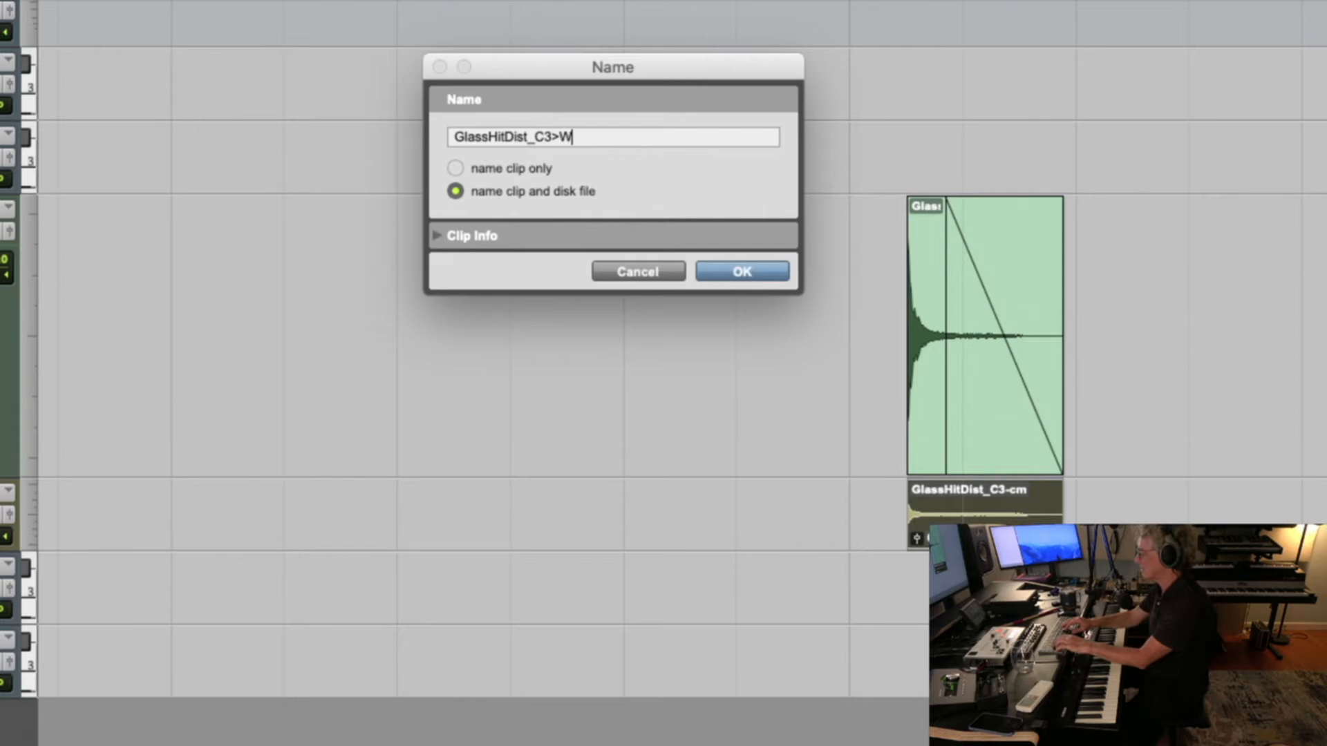
key("BackSpace")
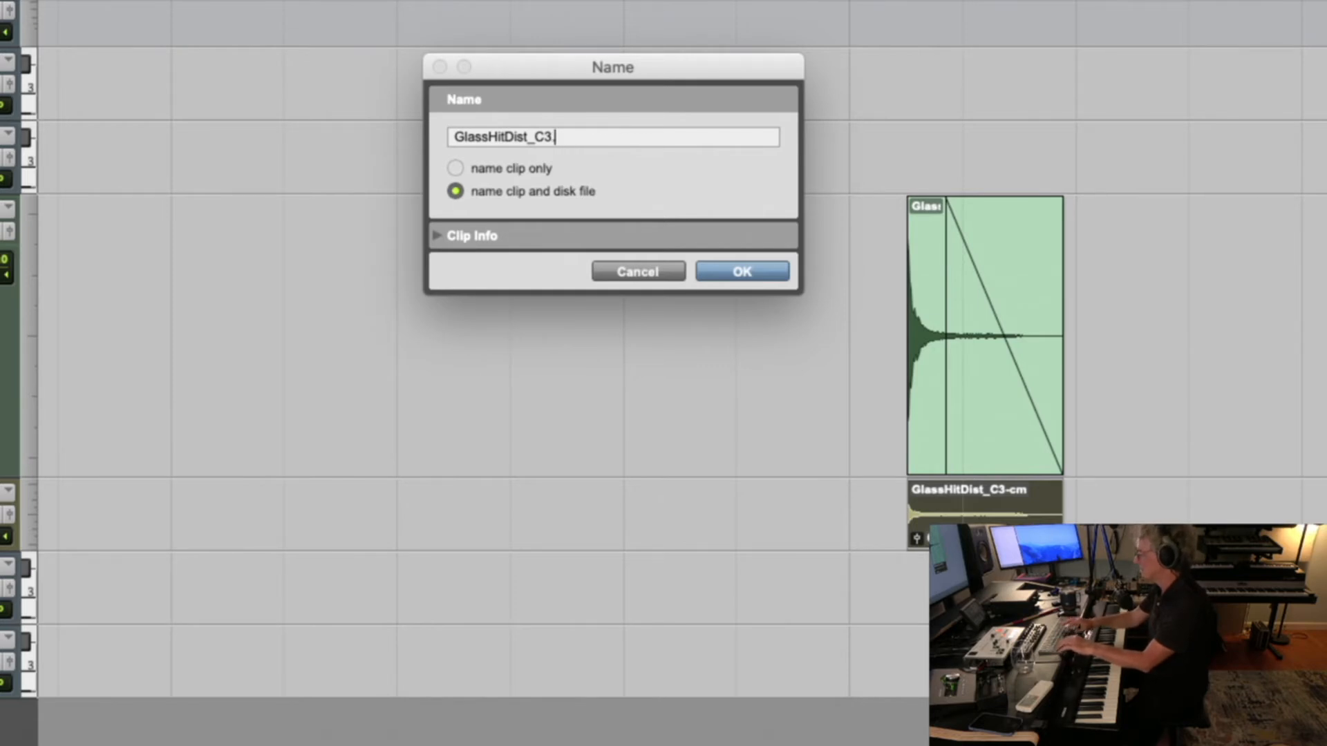
type(".wav")
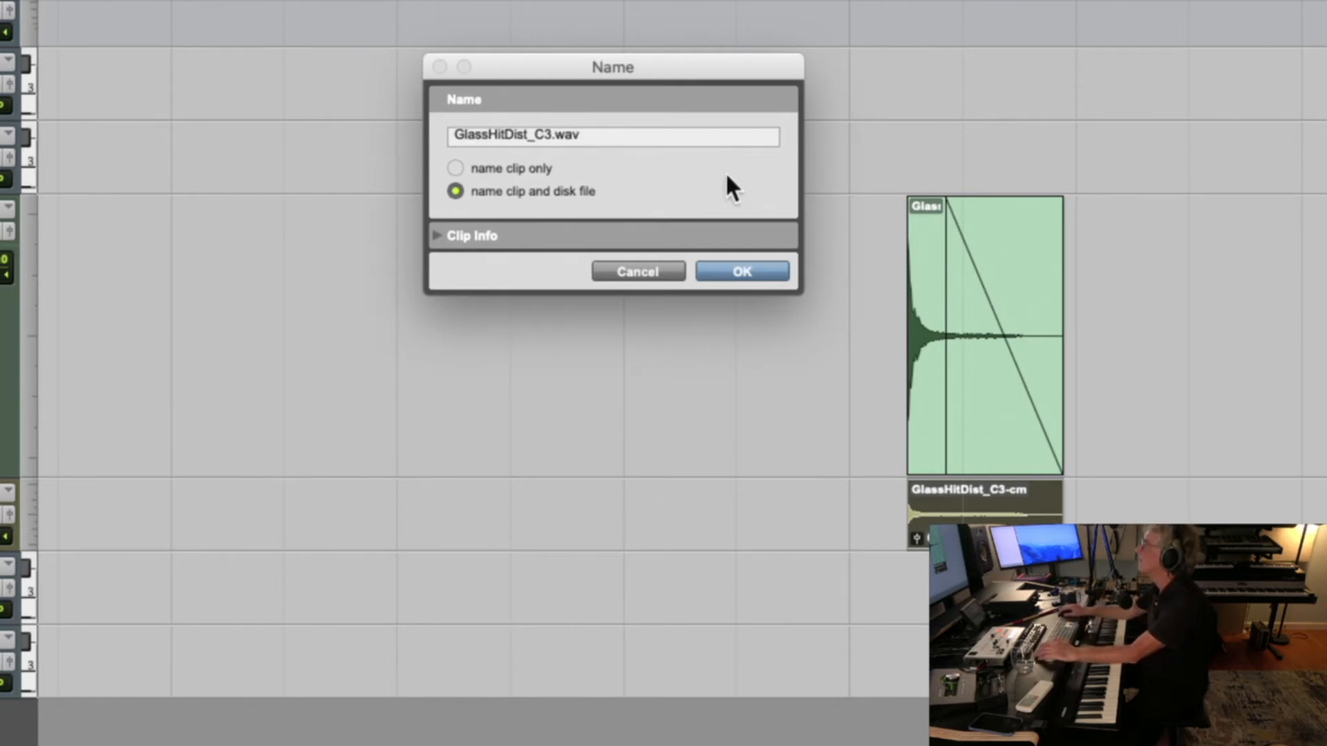
left_click(753, 268)
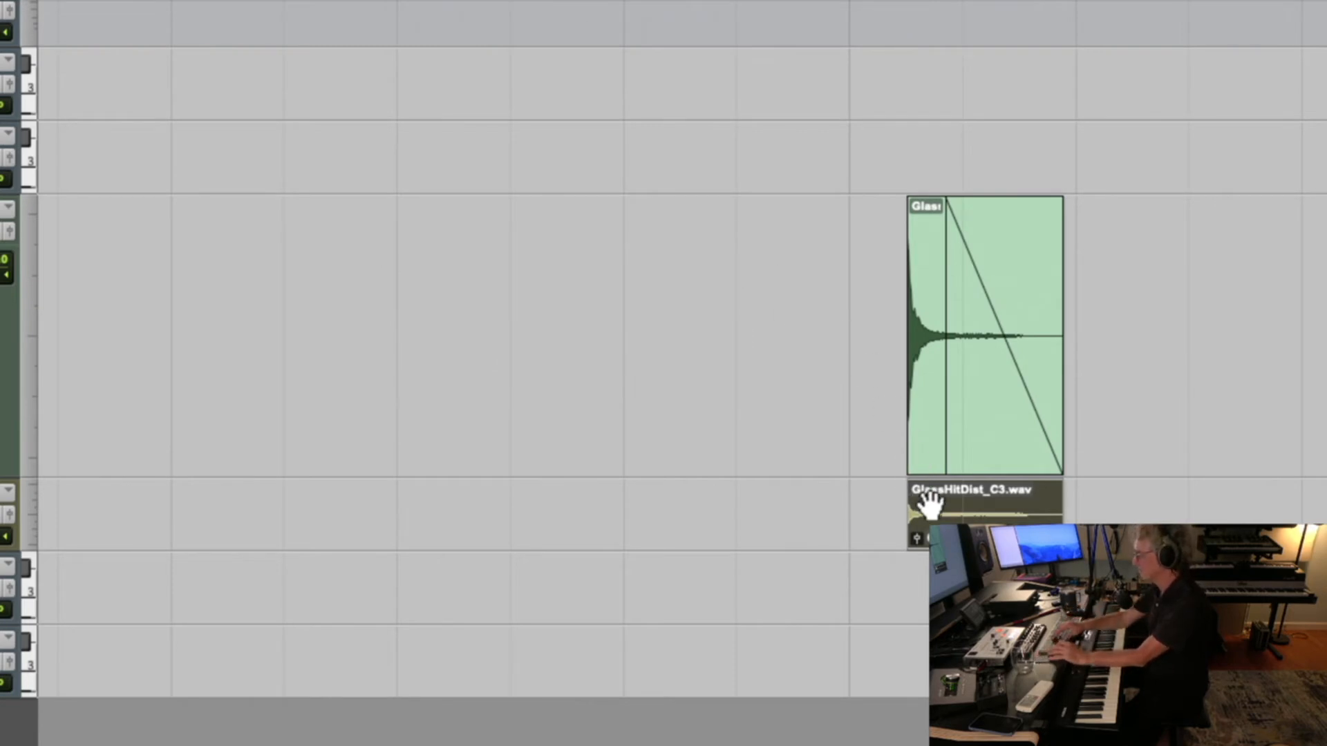
Export the committed clip as an interleaved 24-bit, 48 kHz WAV file into the Glass Hit folder
key("super+shift+k")
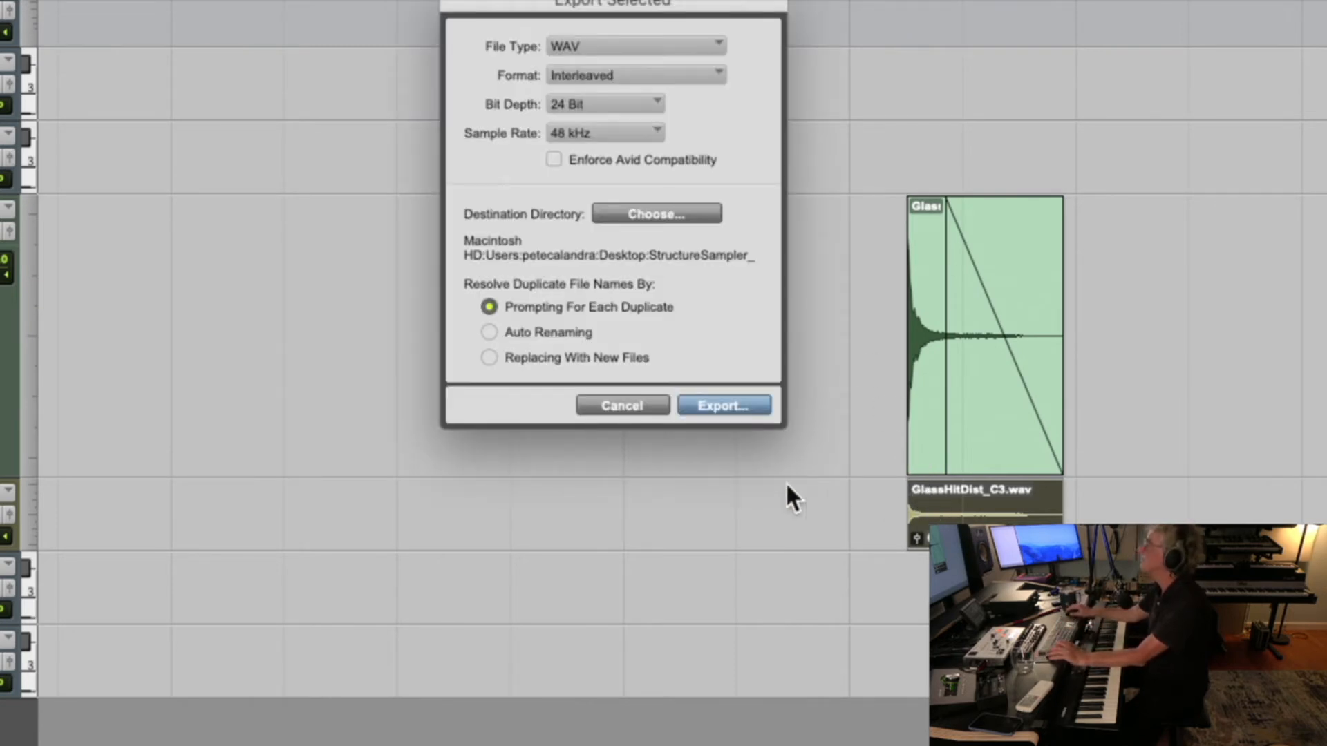
left_click(723, 406)
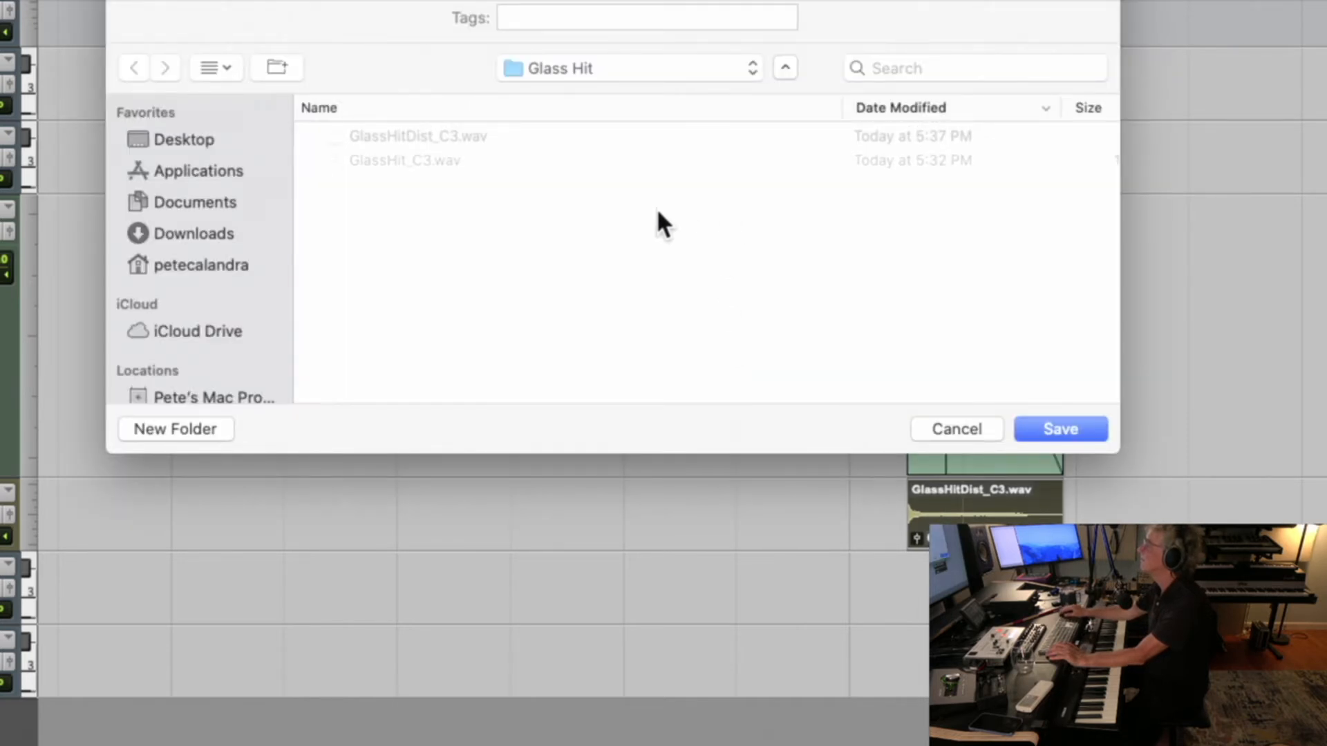
left_click(1053, 428)
left_click(767, 48)
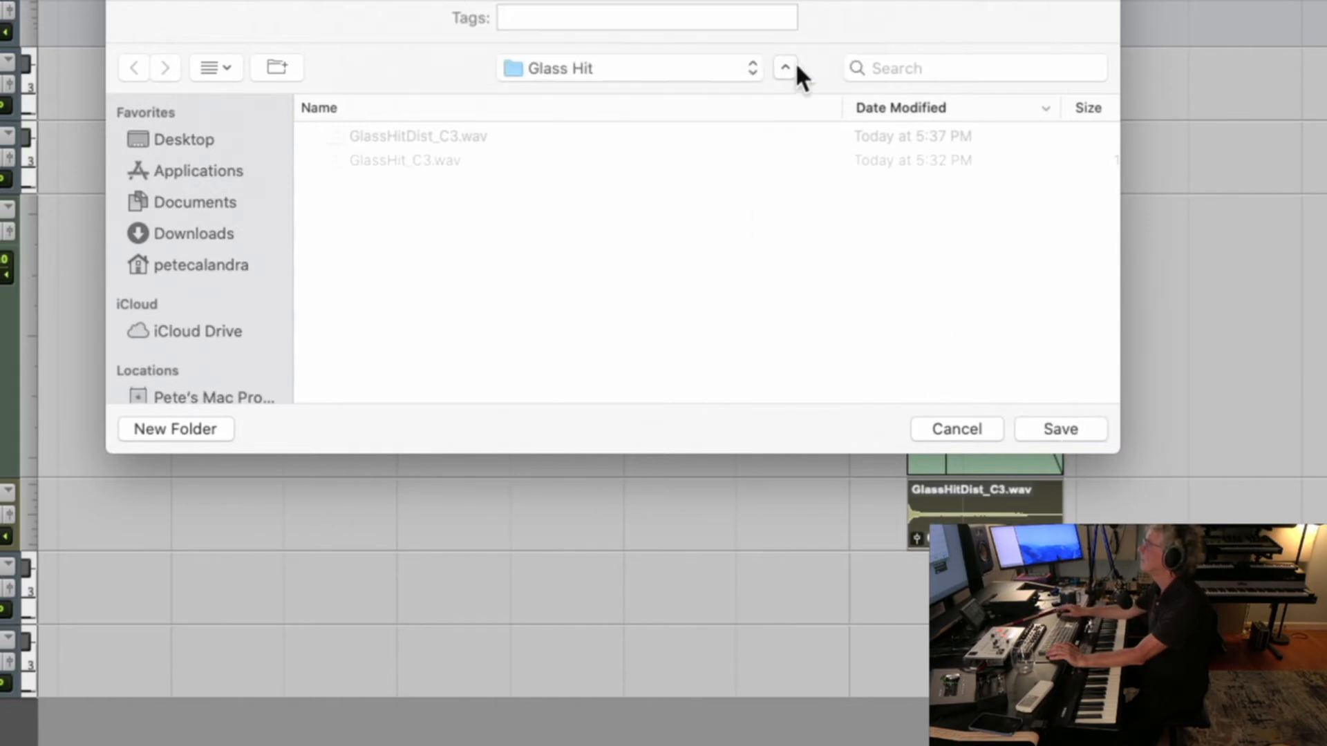
left_click(811, 233)
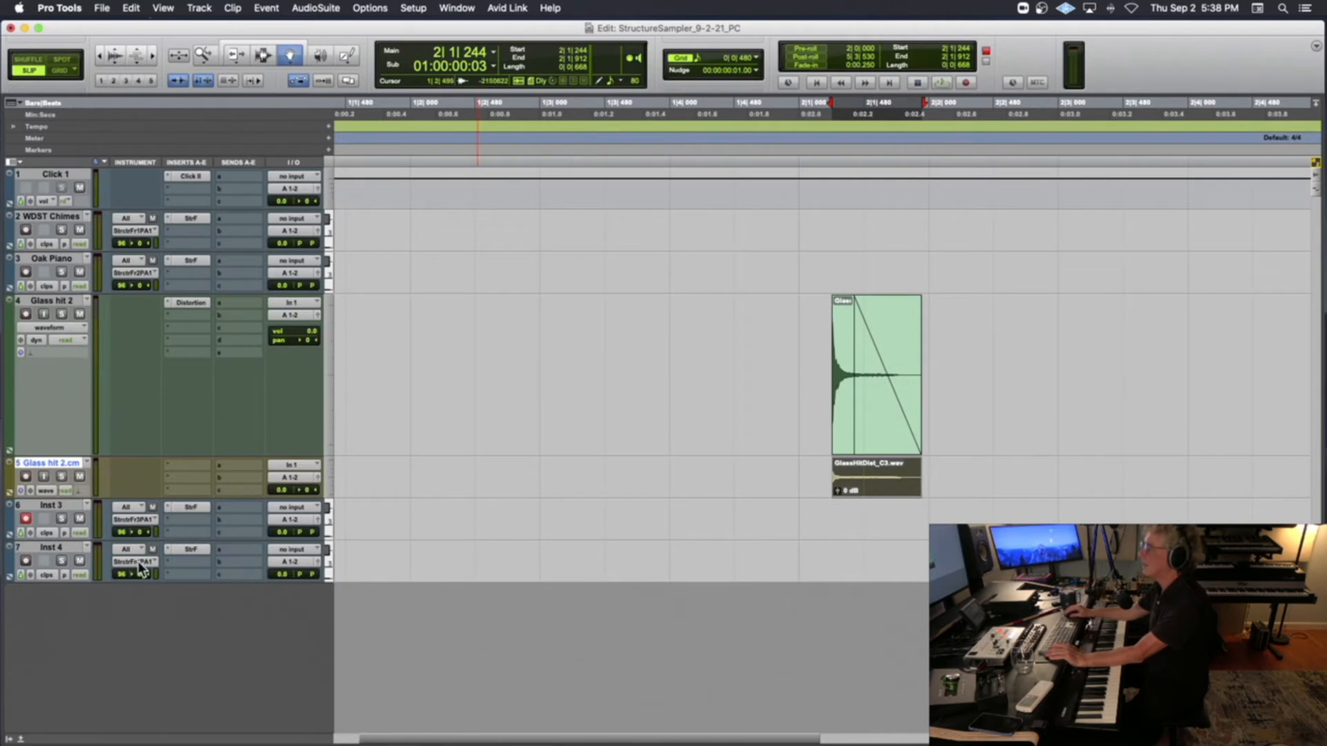
Open Structure Free on the Inst 3 track and remove the GlassHitDist_C3 patch
left_click(191, 508)
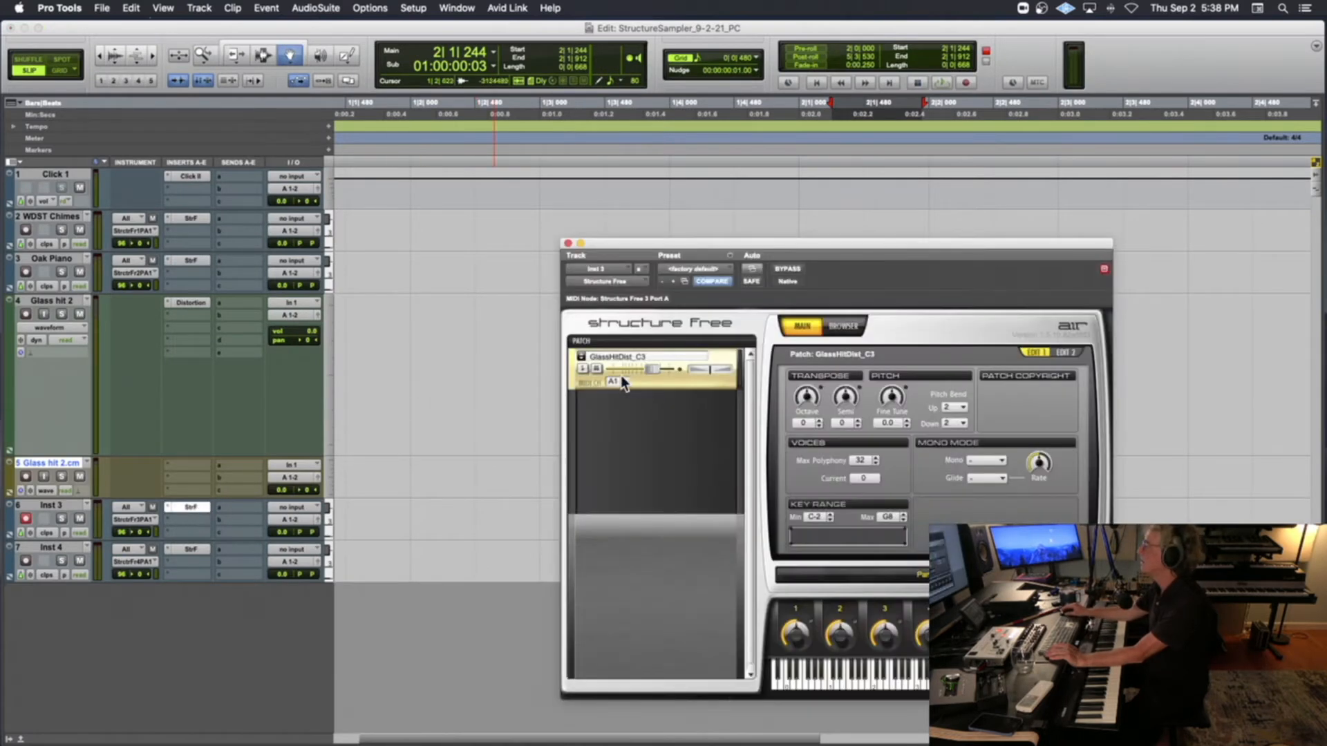
right_click(641, 380)
left_click(682, 423)
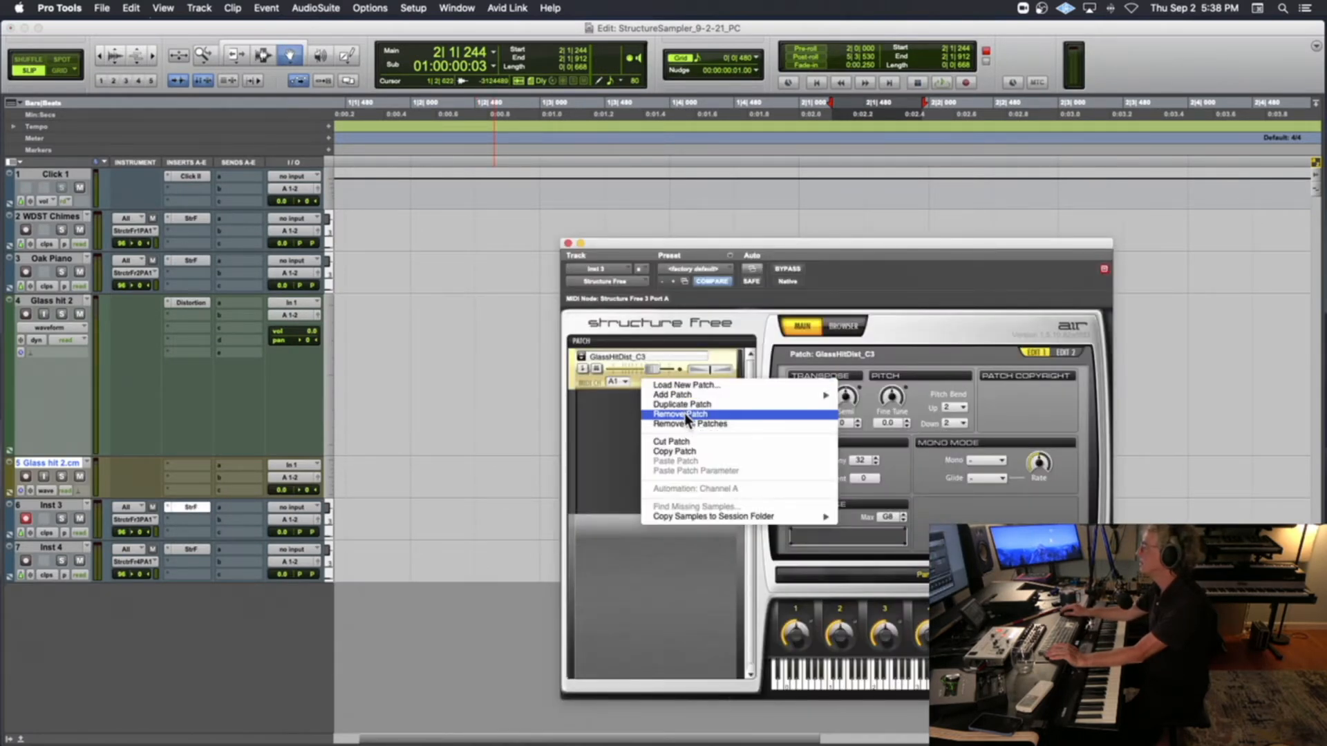
Preview the newly exported GlassHitDist_C3.wav in Finder, load it into Structure Free on Inst 3, and reposition the plug-in window
left_click(54, 704)
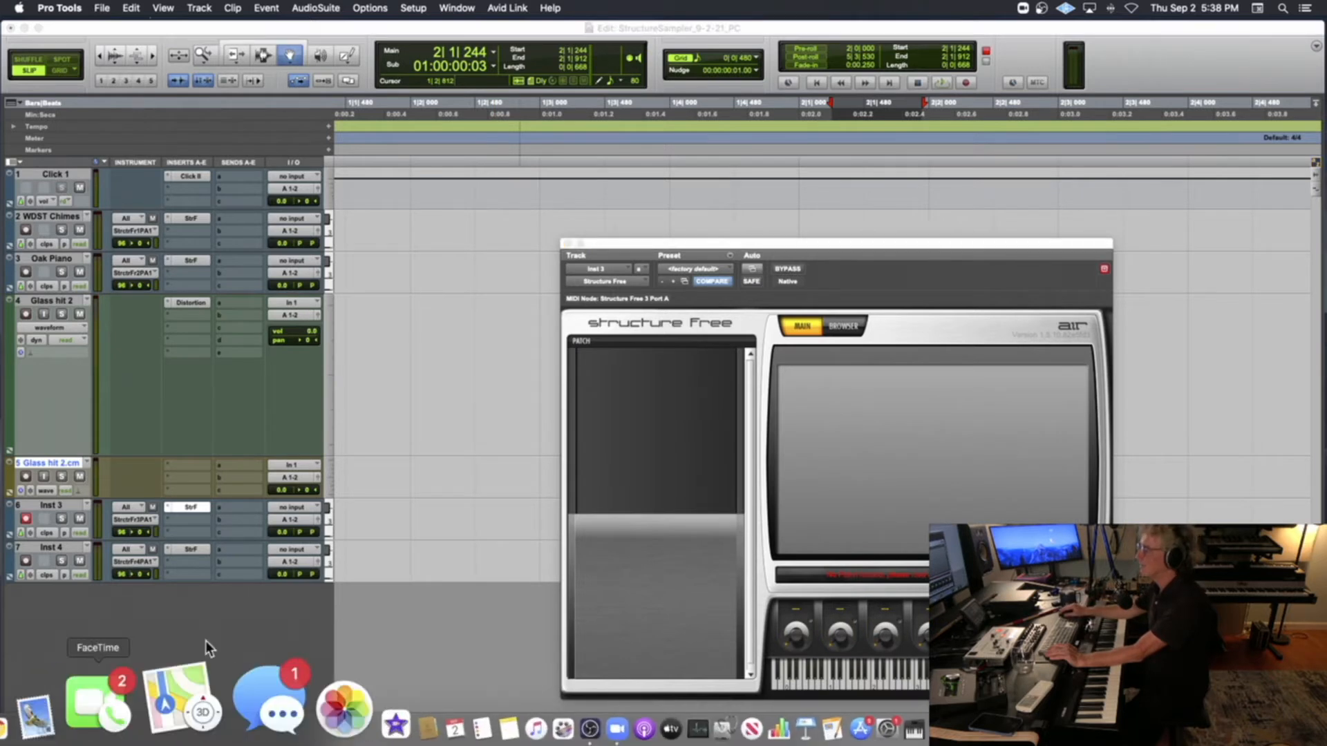
double_click(557, 248)
double_click(562, 199)
double_click(562, 200)
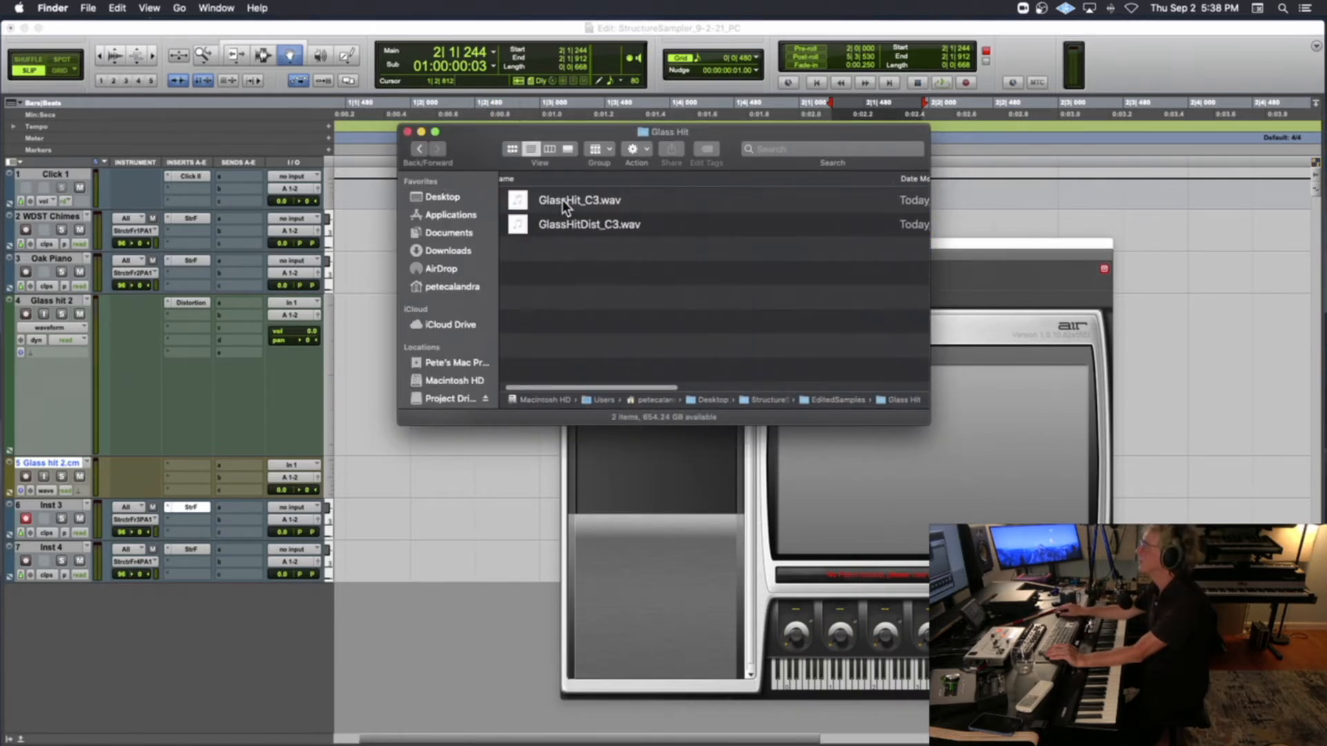
left_click(522, 226)
key("space")
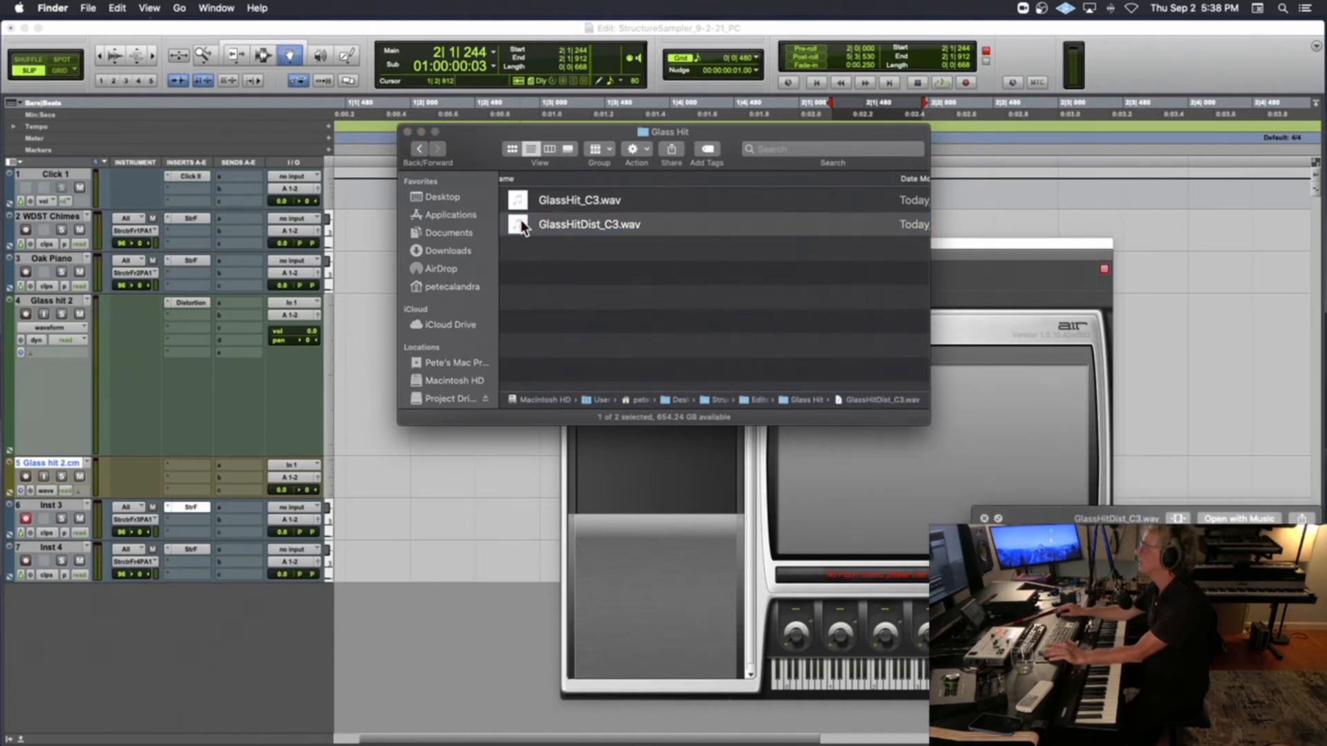
left_click_drag(520, 220, 625, 463)
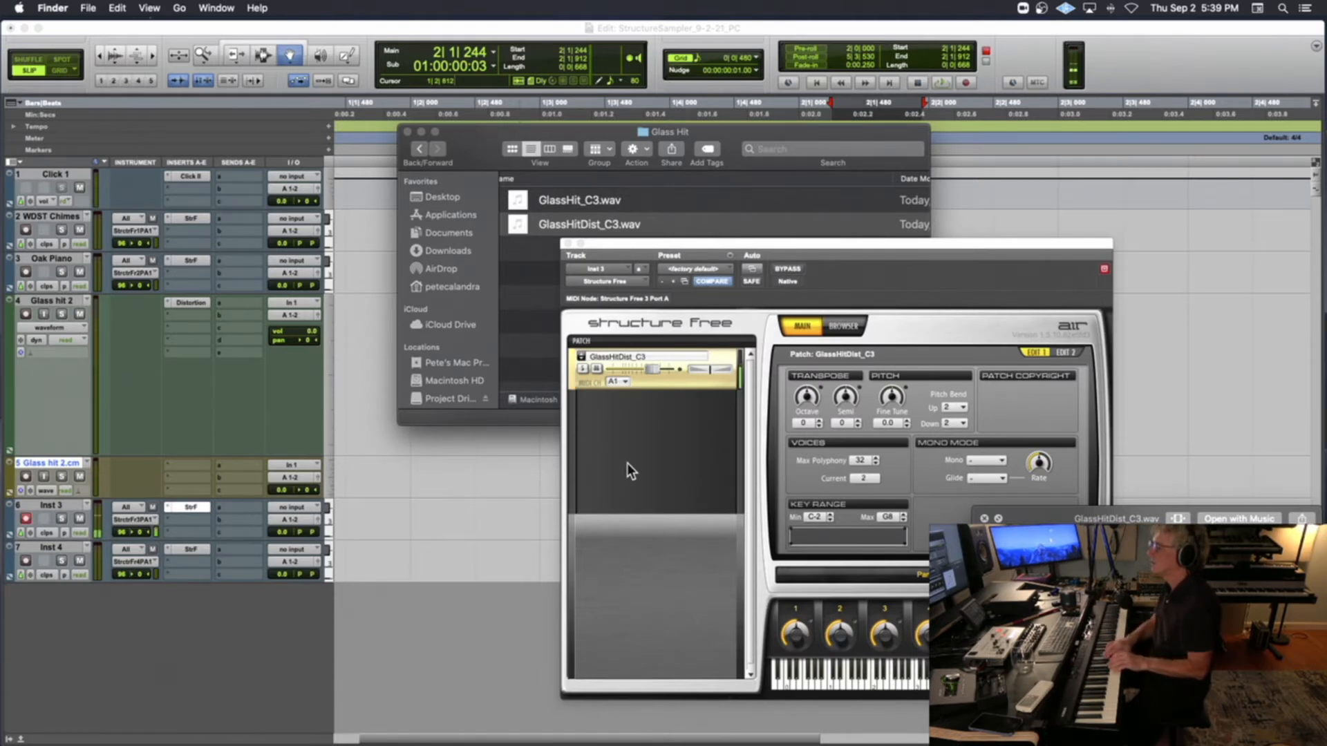
left_click_drag(753, 245, 634, 143)
mouse_move(946, 515)
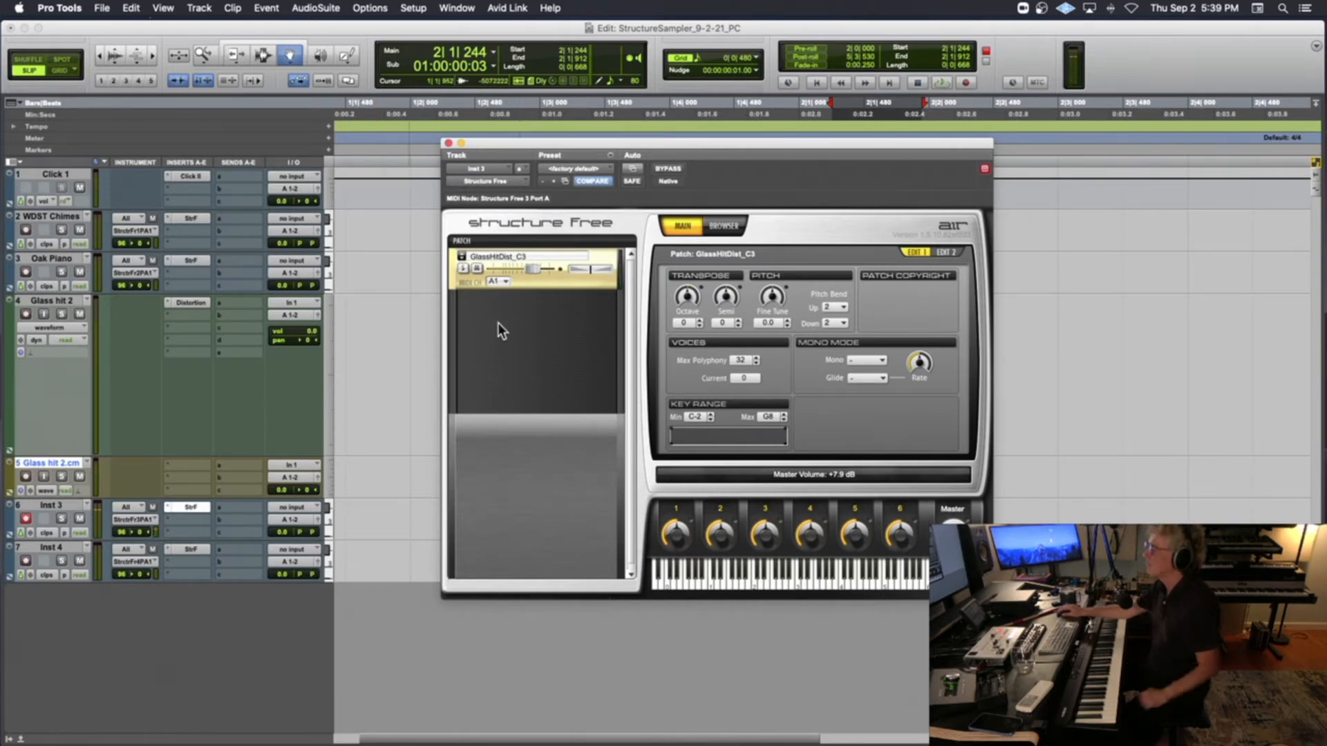
Remove the newly loaded distorted glass patch from Structure Free and close the plug-in window
right_click(526, 280)
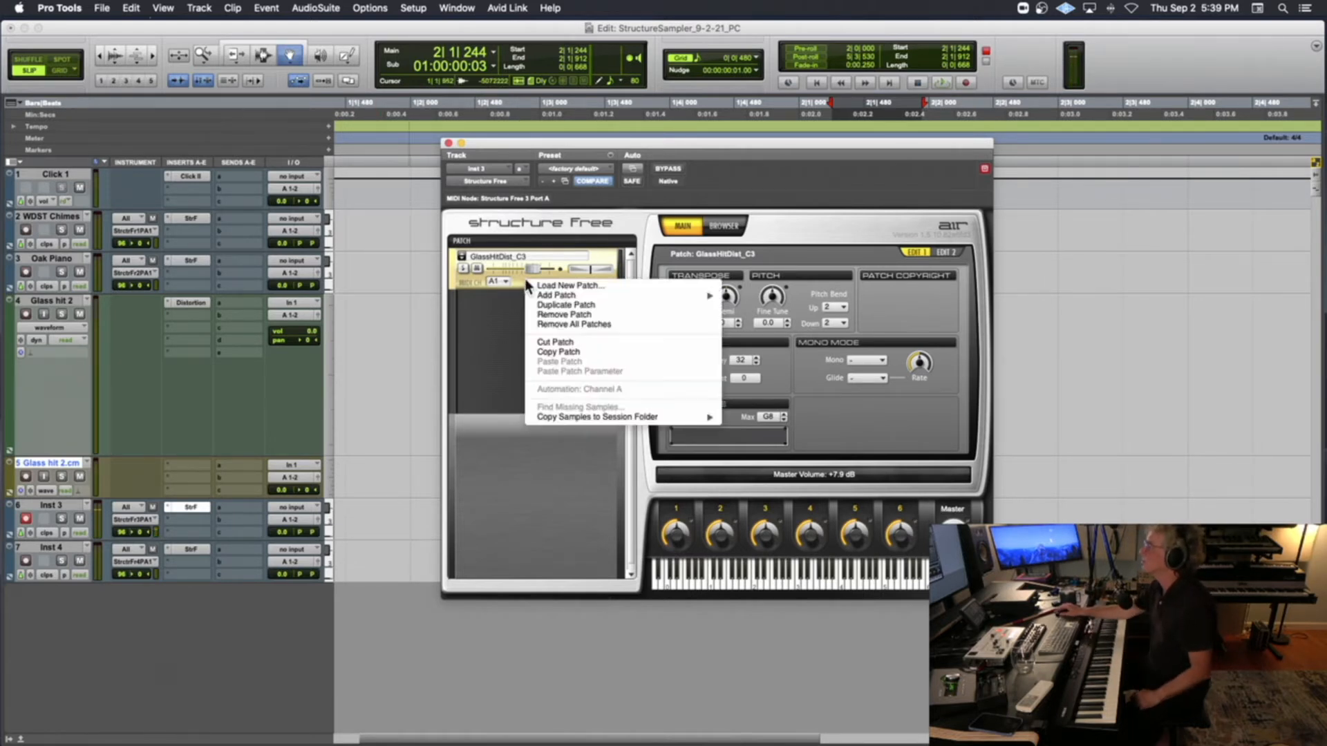
left_click(558, 315)
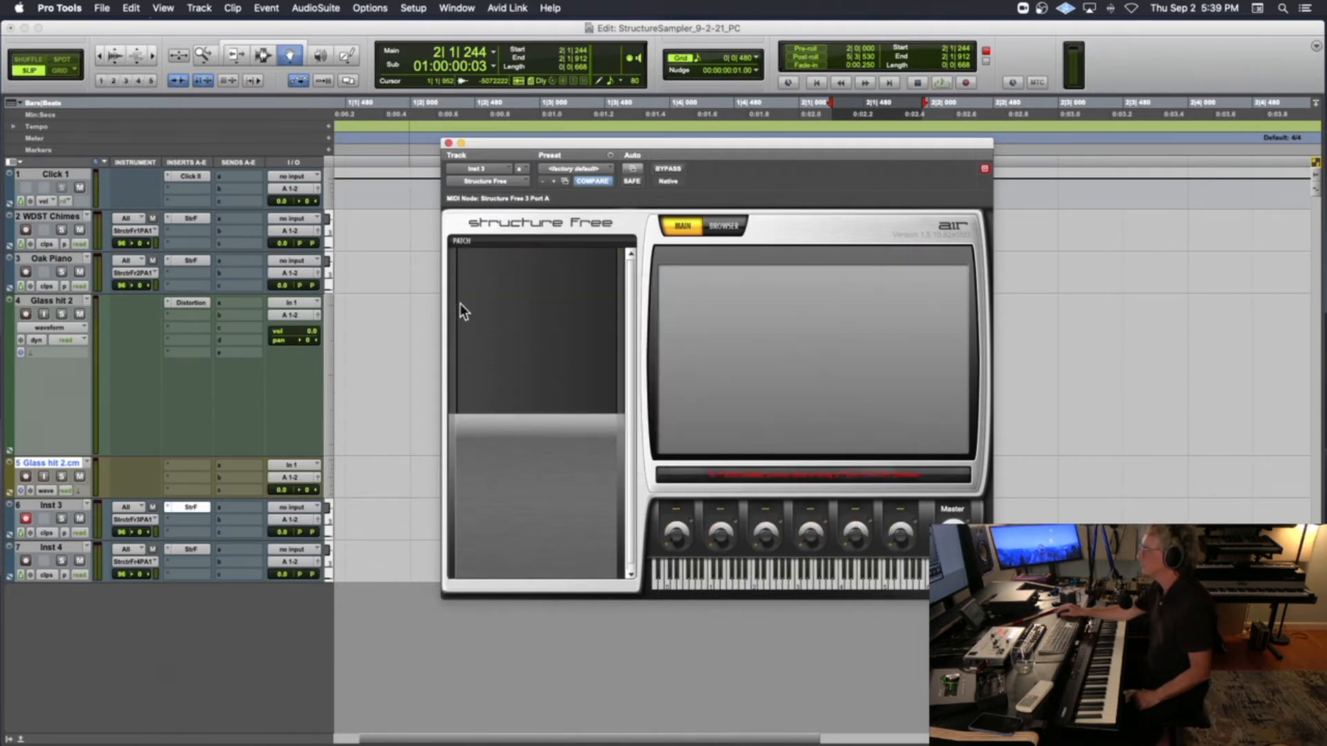
left_click(448, 143)
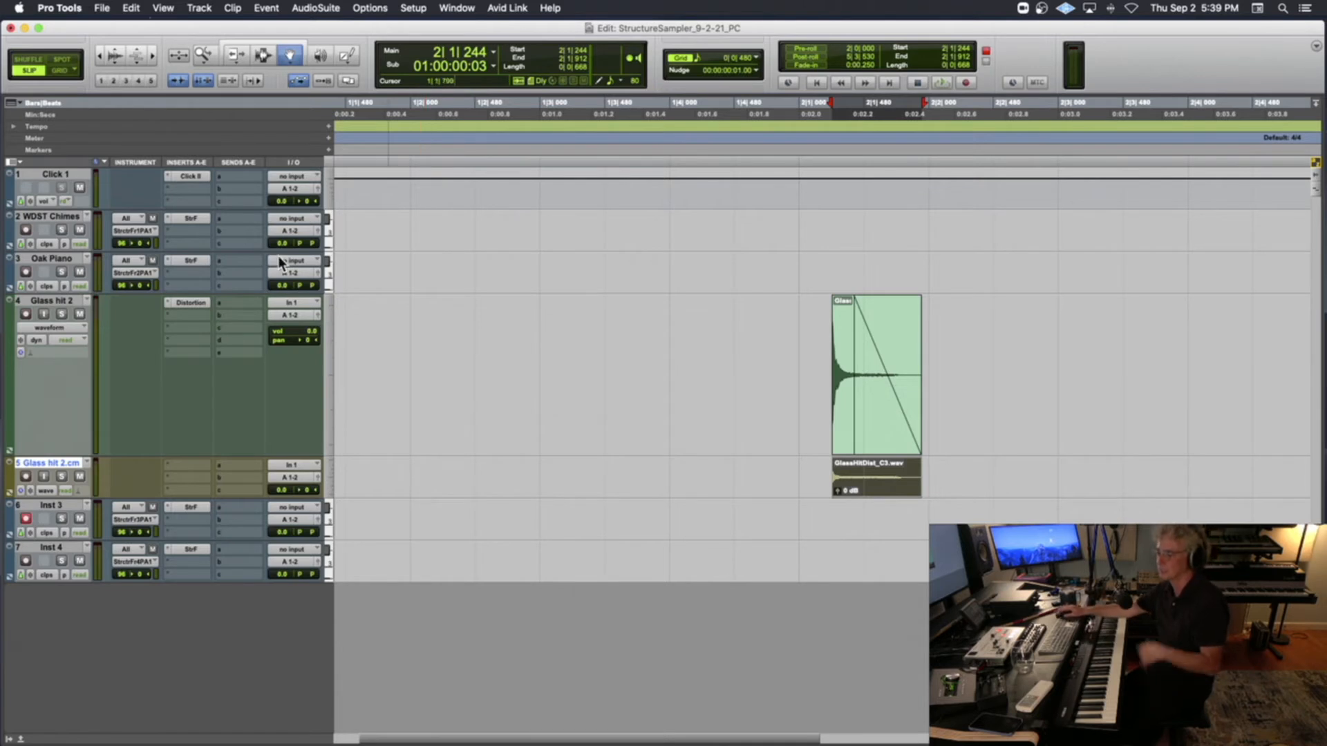
scroll(290, 270, "right", 3)
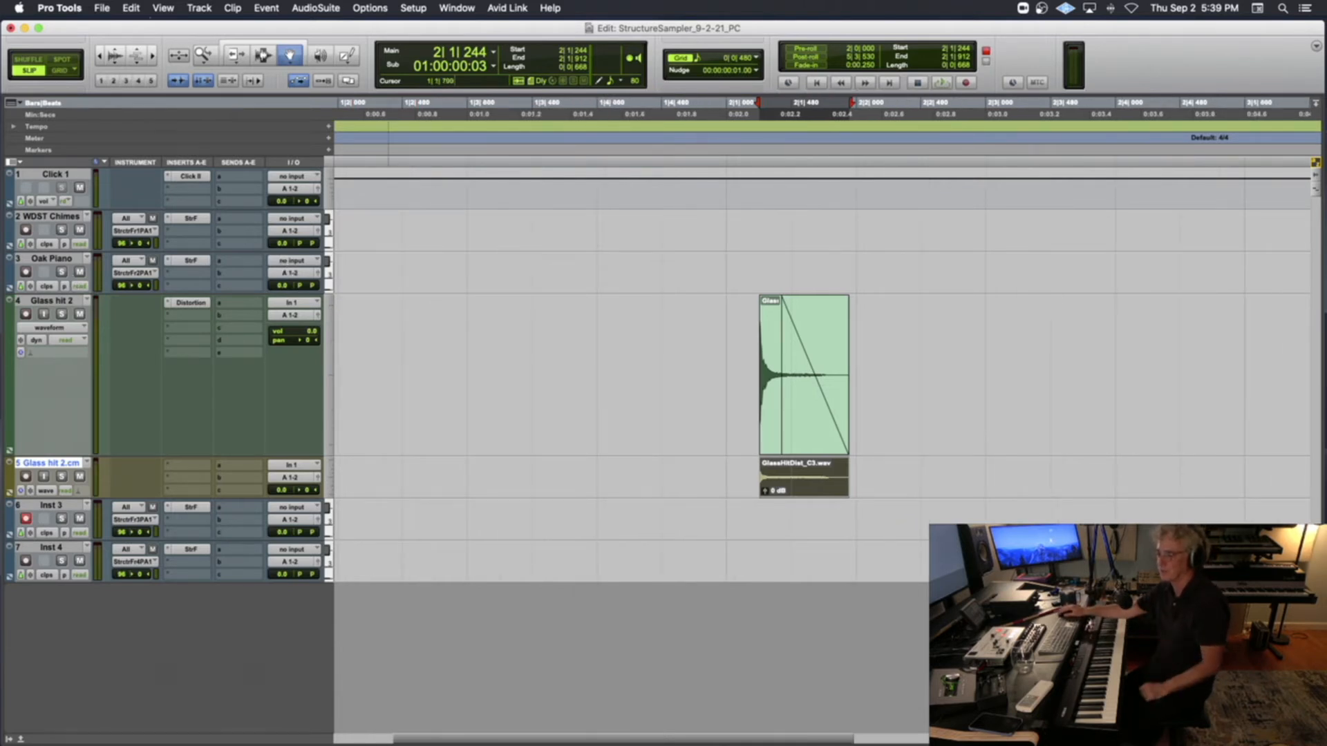
key("super+Tab")
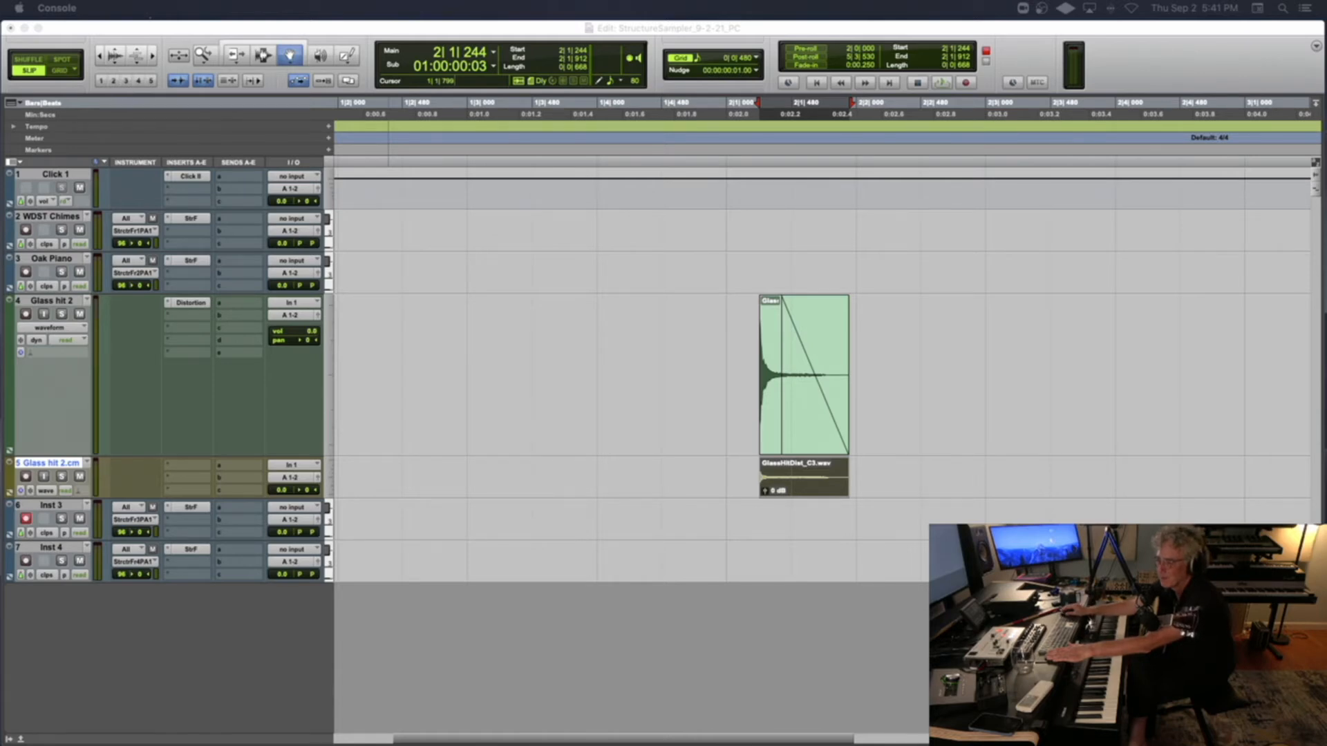
key("ctrl+Up")
left_click(468, 463)
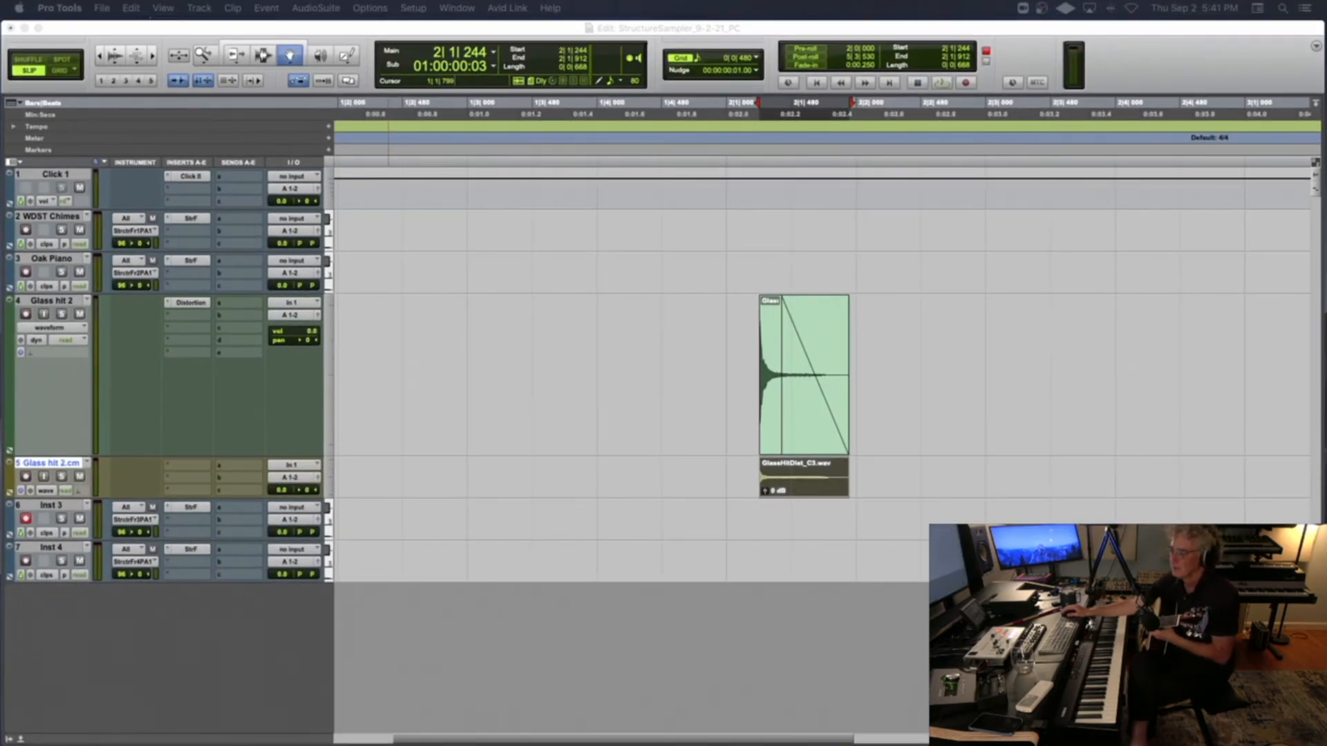
key("super+Tab")
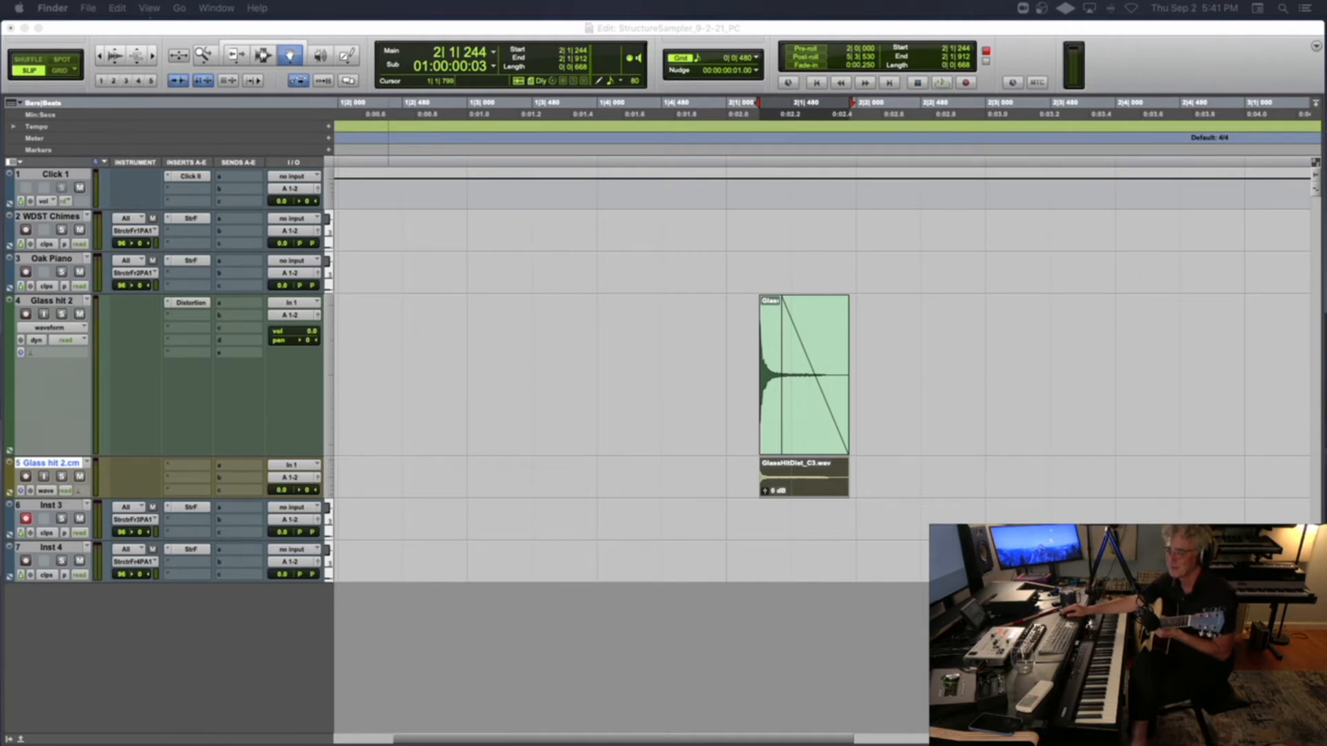
left_click(233, 653)
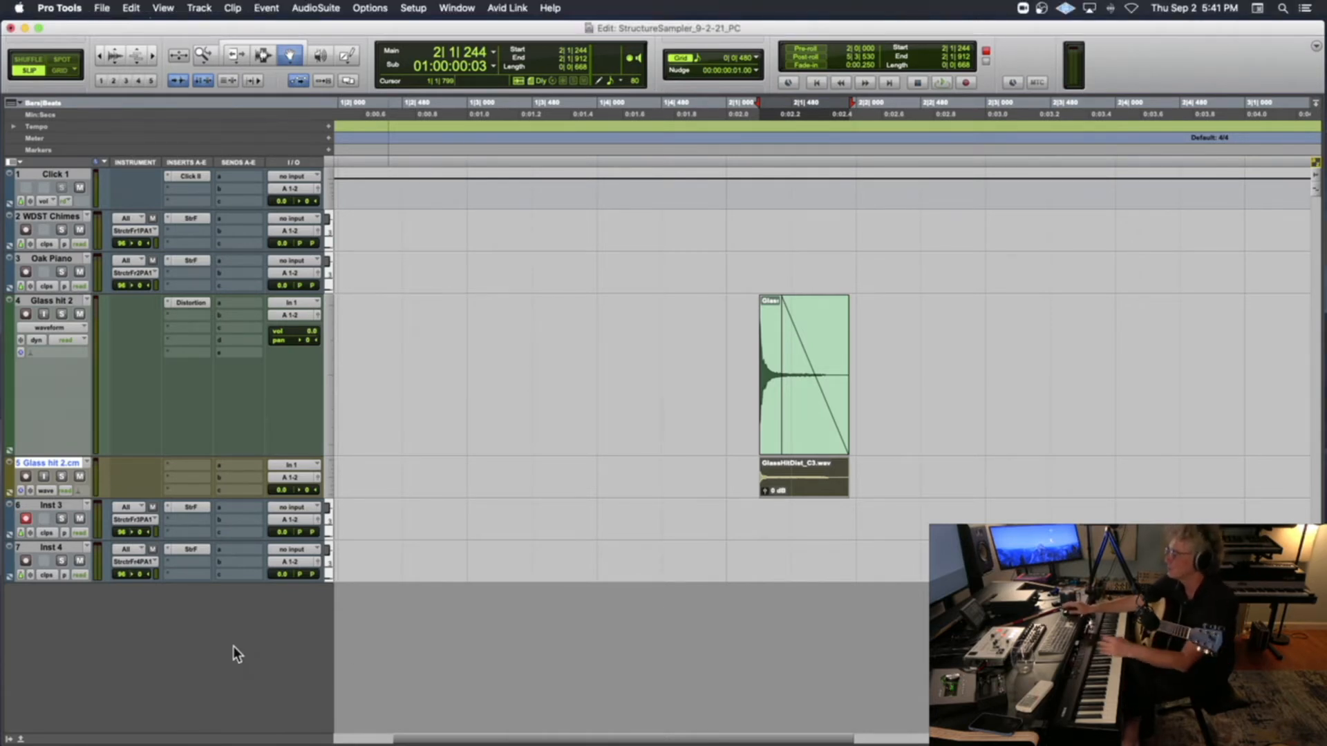
Create one mono audio track and move it to the end of the track list, below Inst 4
key("super+shift+n")
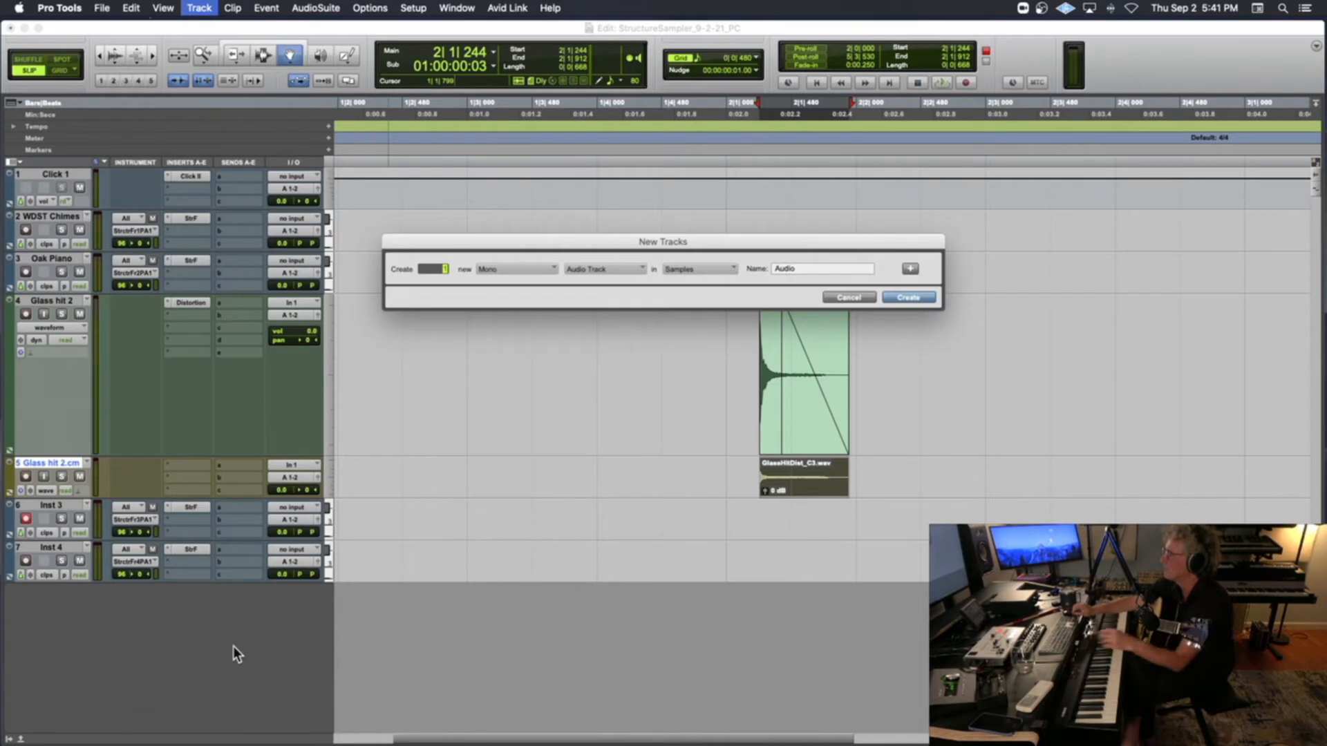
key("Return")
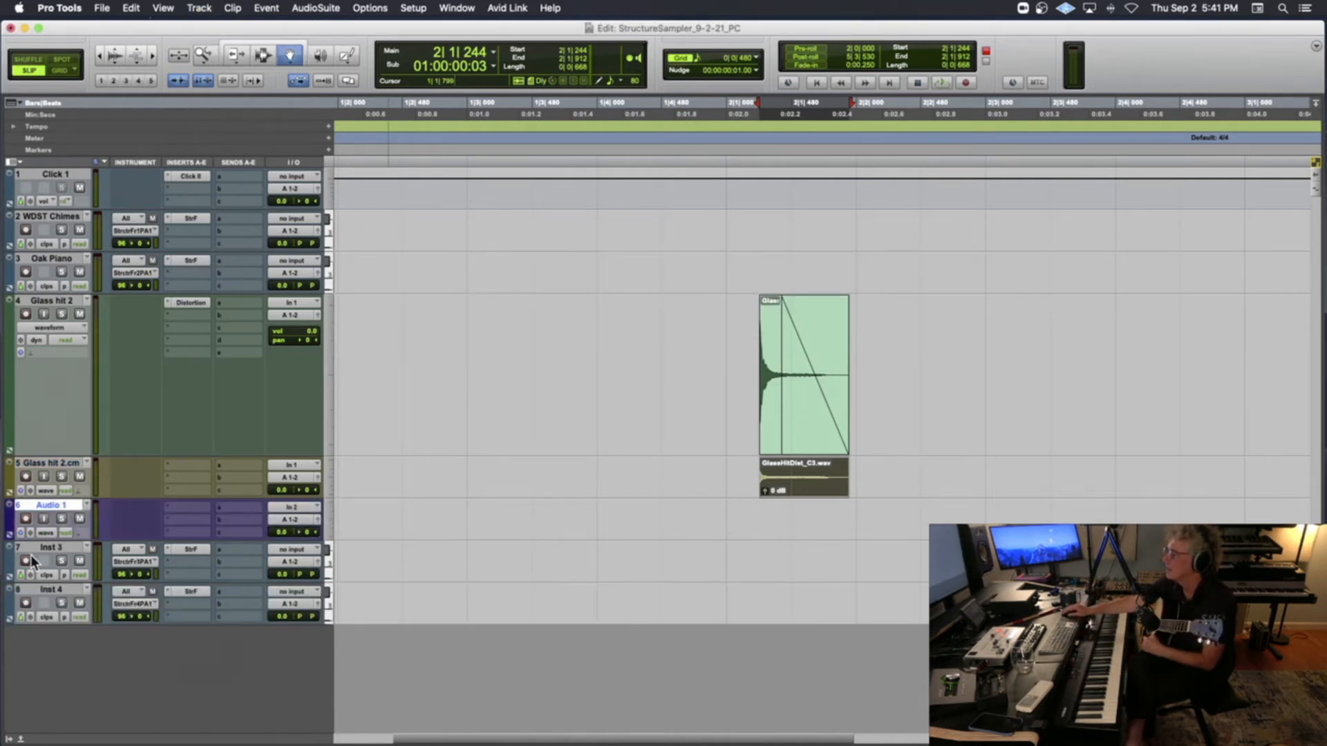
left_click_drag(51, 538, 63, 617)
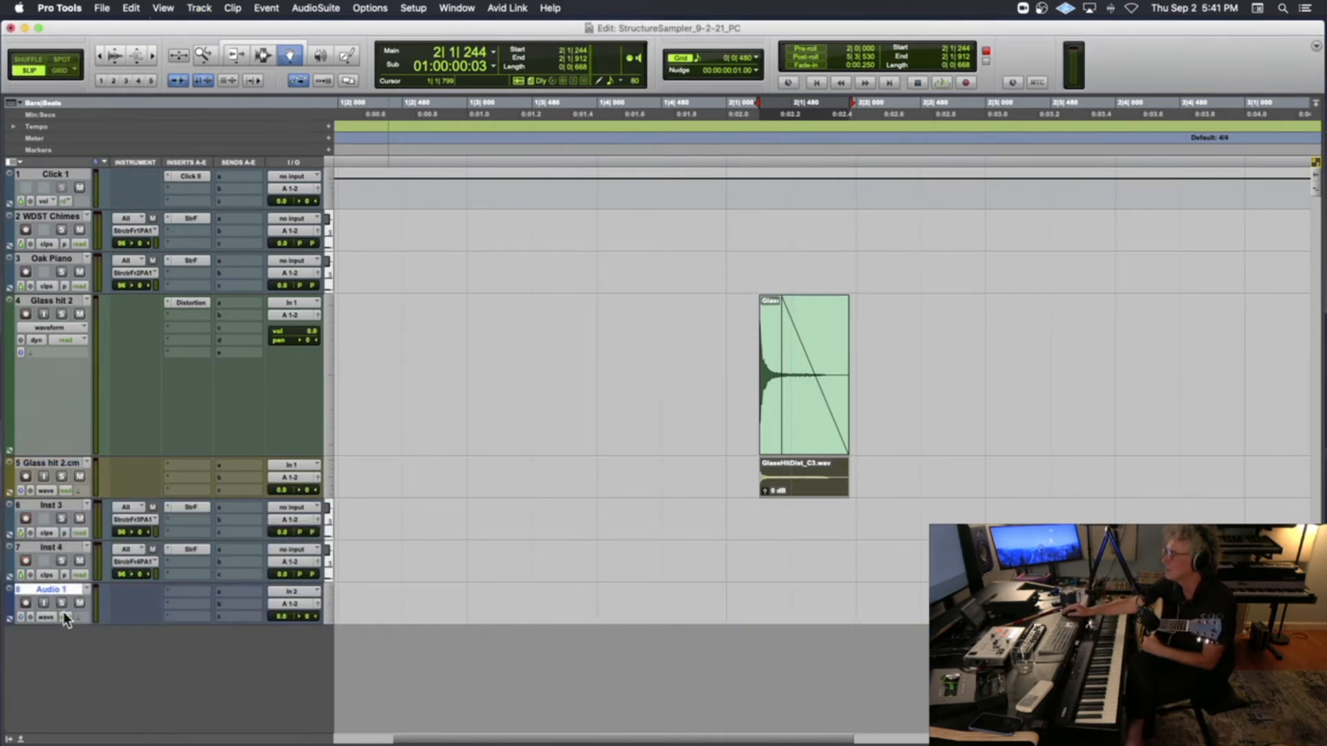
Rename the new audio track to GTR
double_click(65, 589)
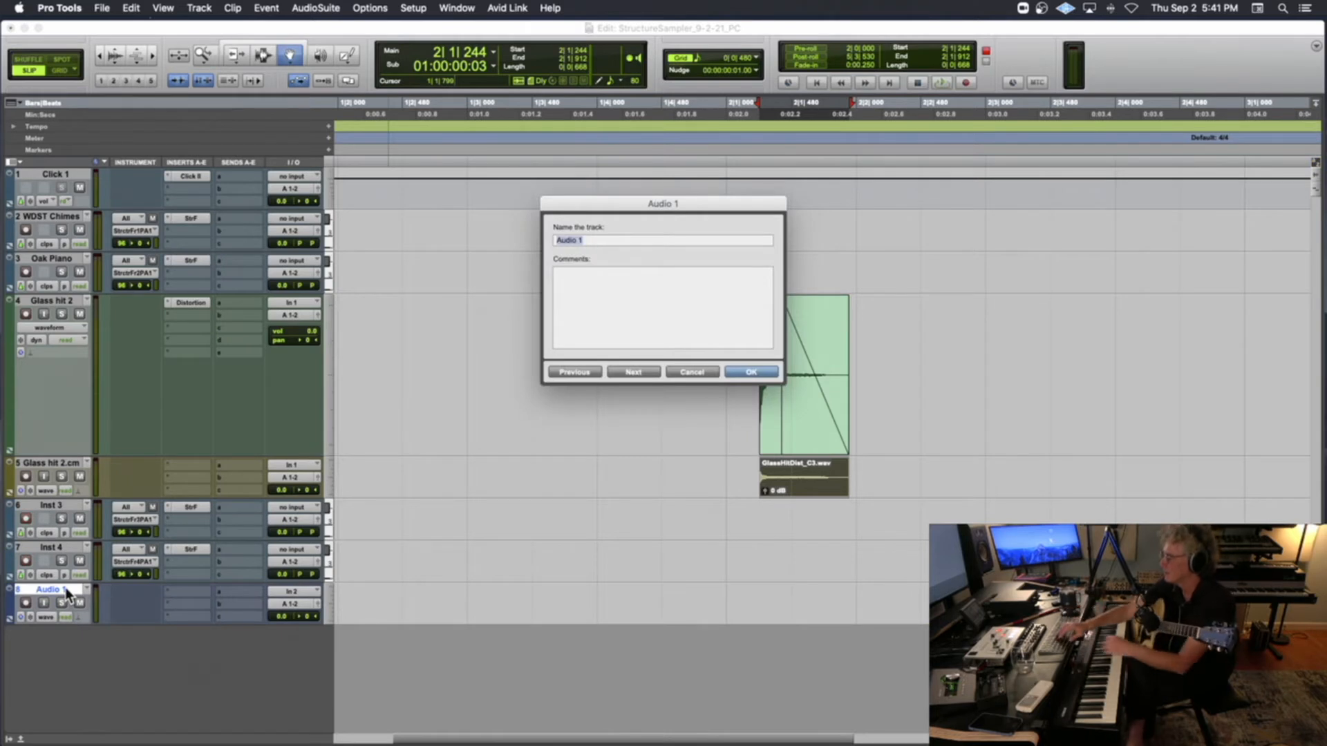
type("GRR")
key("BackSpace")
key("BackSpace")
type("TR")
key("Return")
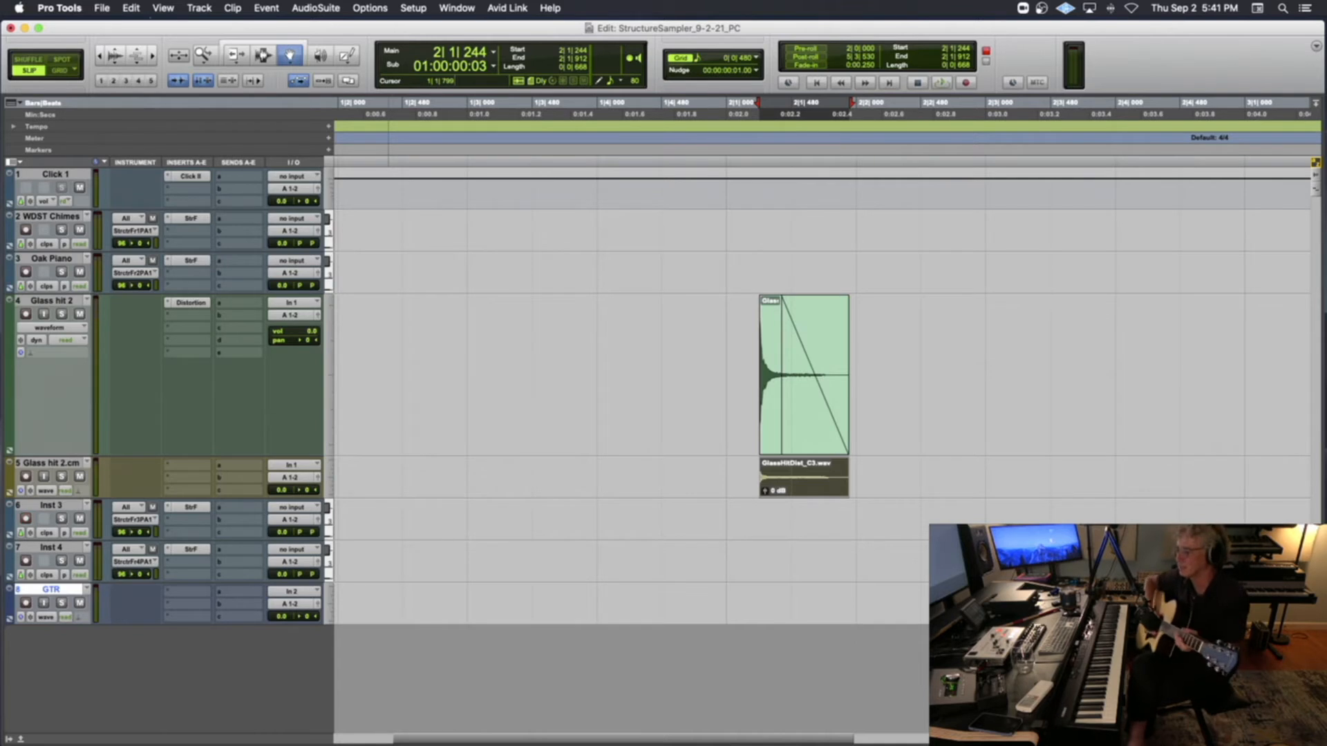
Set the GTR track's input to In 1 (Mono) and record-enable the track
left_click(294, 591)
mouse_move(304, 592)
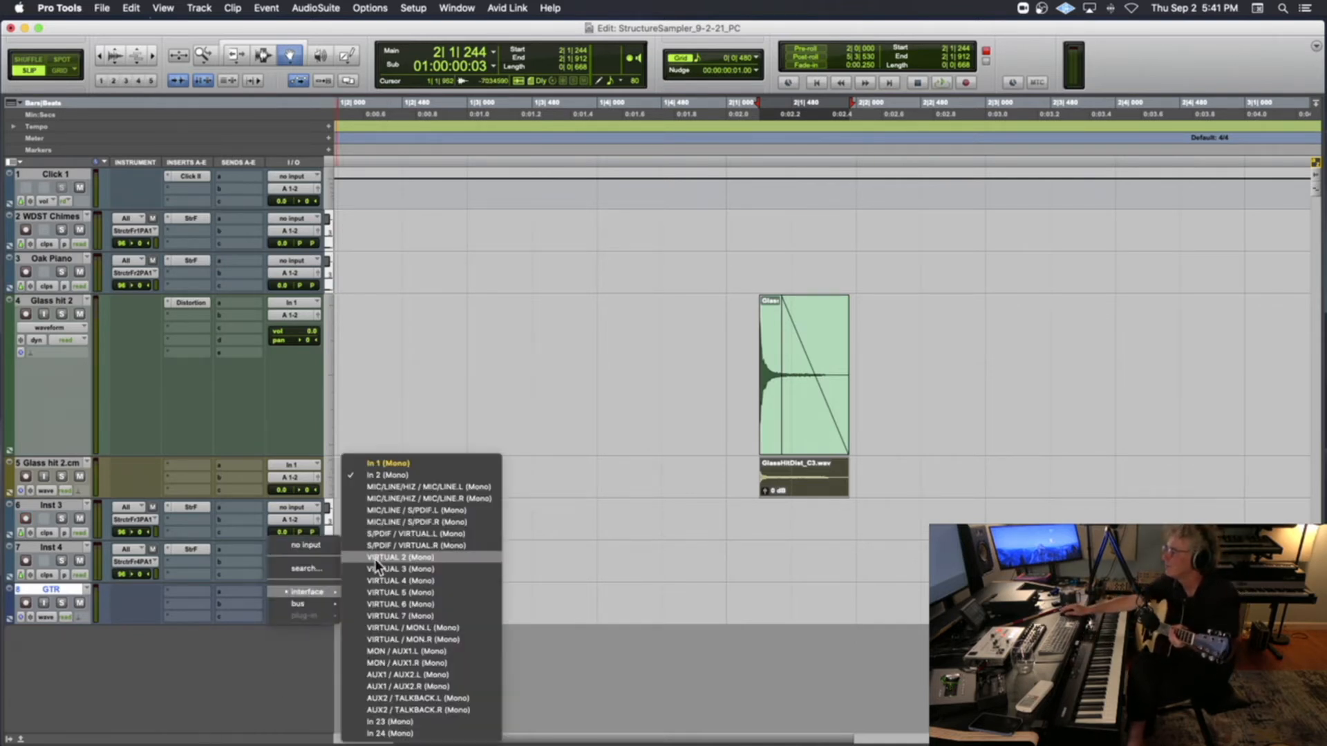
left_click(408, 463)
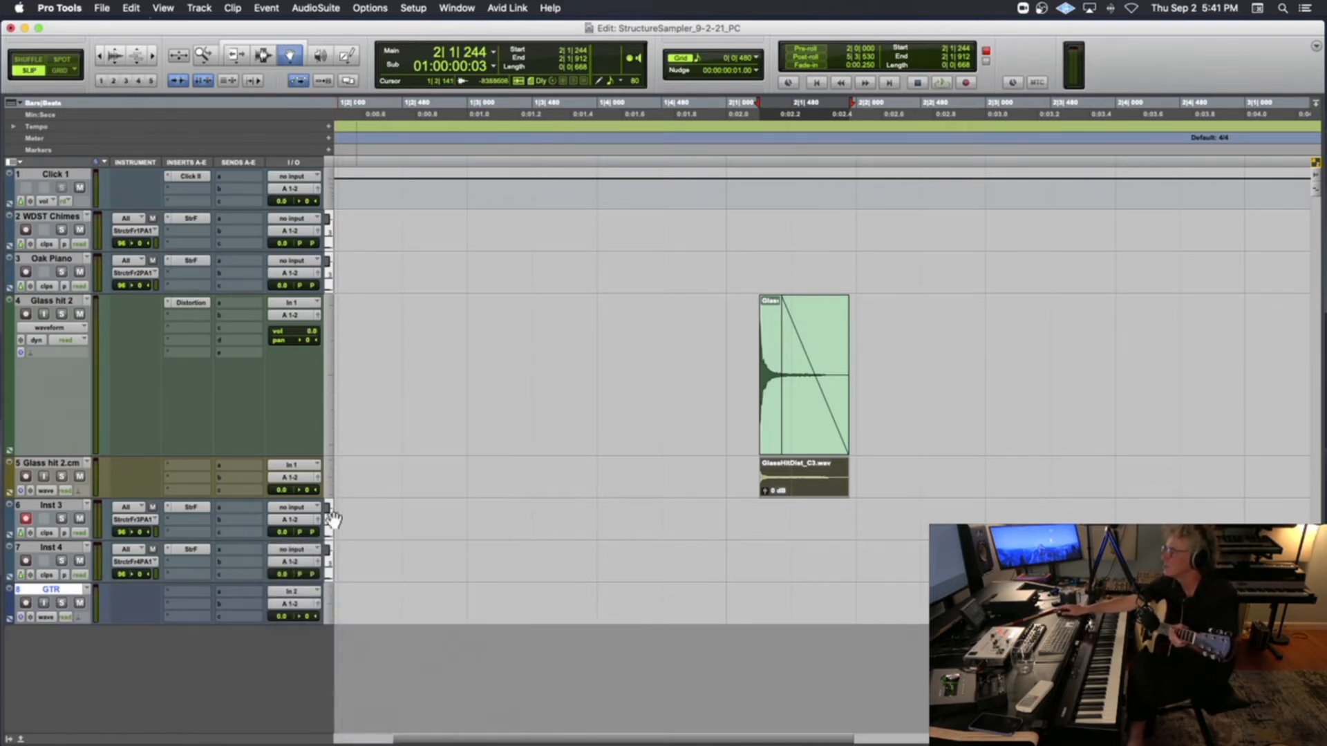
left_click(26, 604)
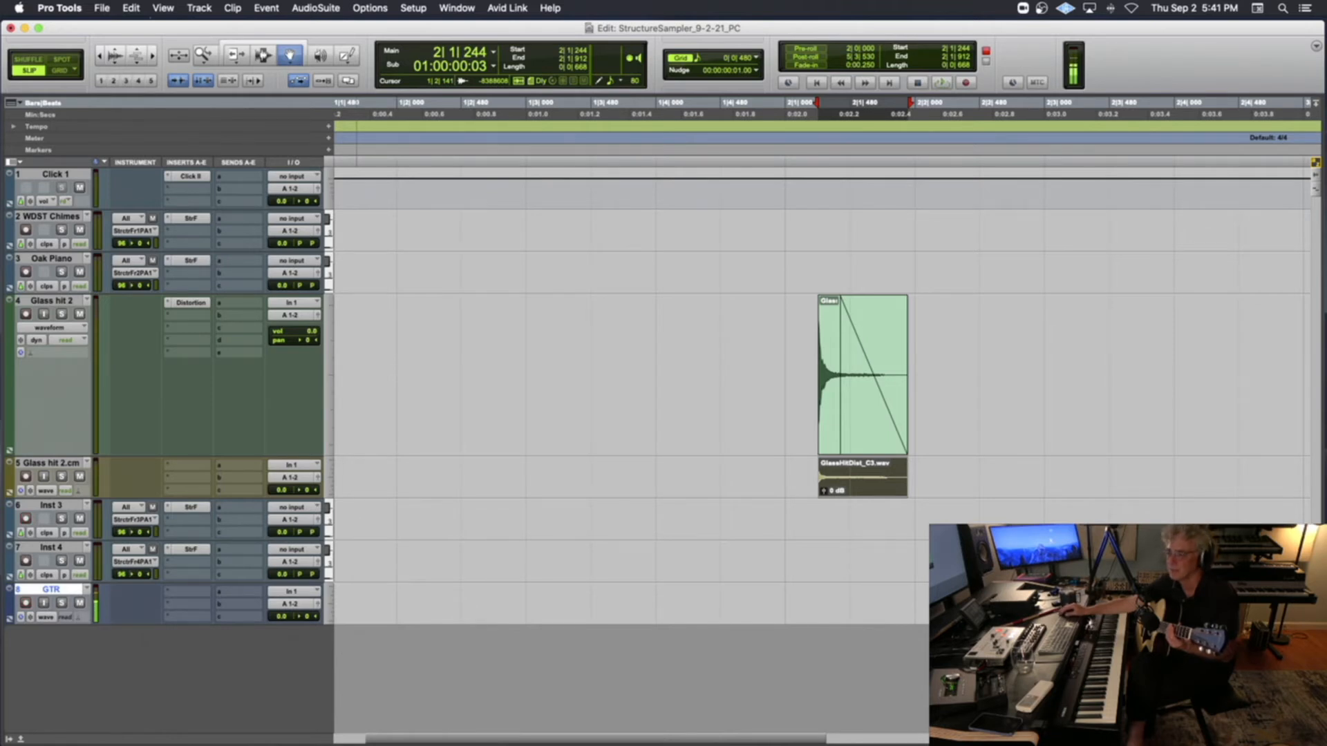
Check the Console app, return to Pro Tools, and enlarge the GTR track's height
key("super+Tab")
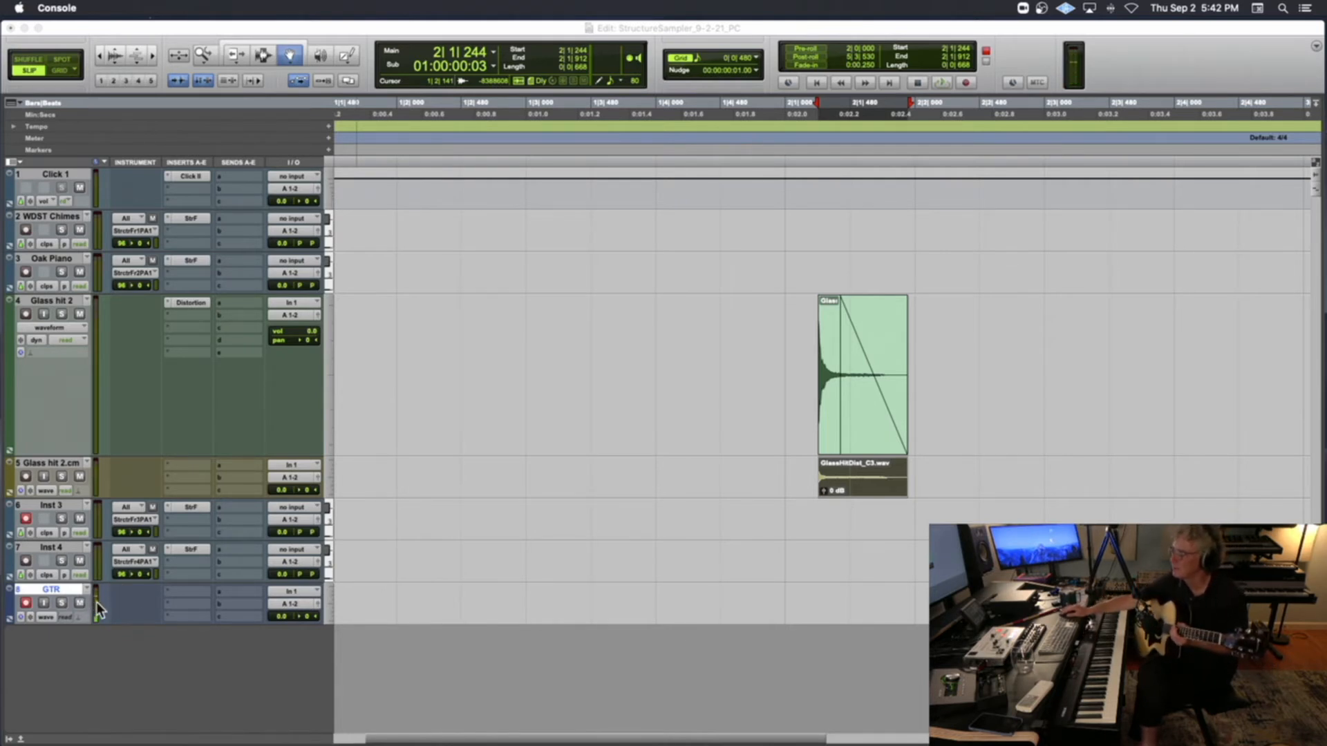
left_click(60, 621)
left_click(51, 623)
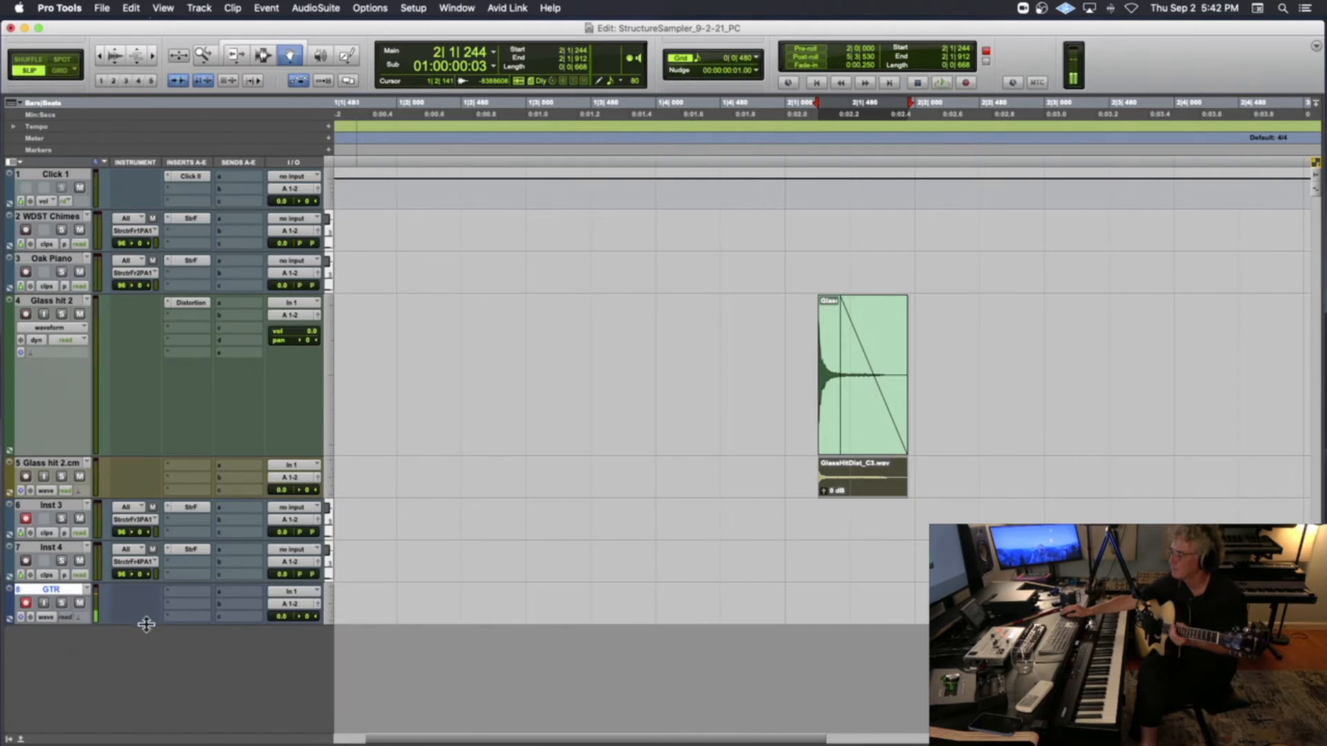
left_click_drag(139, 626, 157, 707)
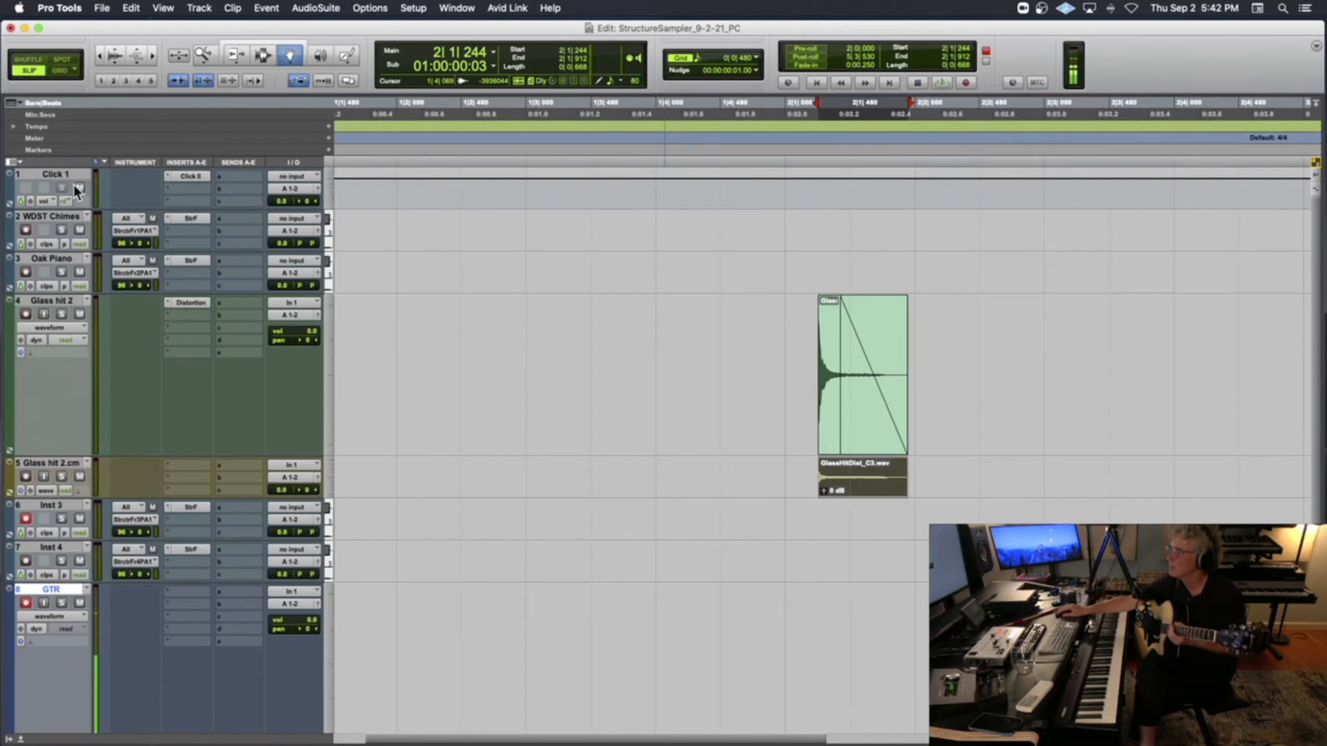
Place the playback cursor at about 2|4|428 on a wider timeline view and record a short test take on GTR
left_click(101, 61)
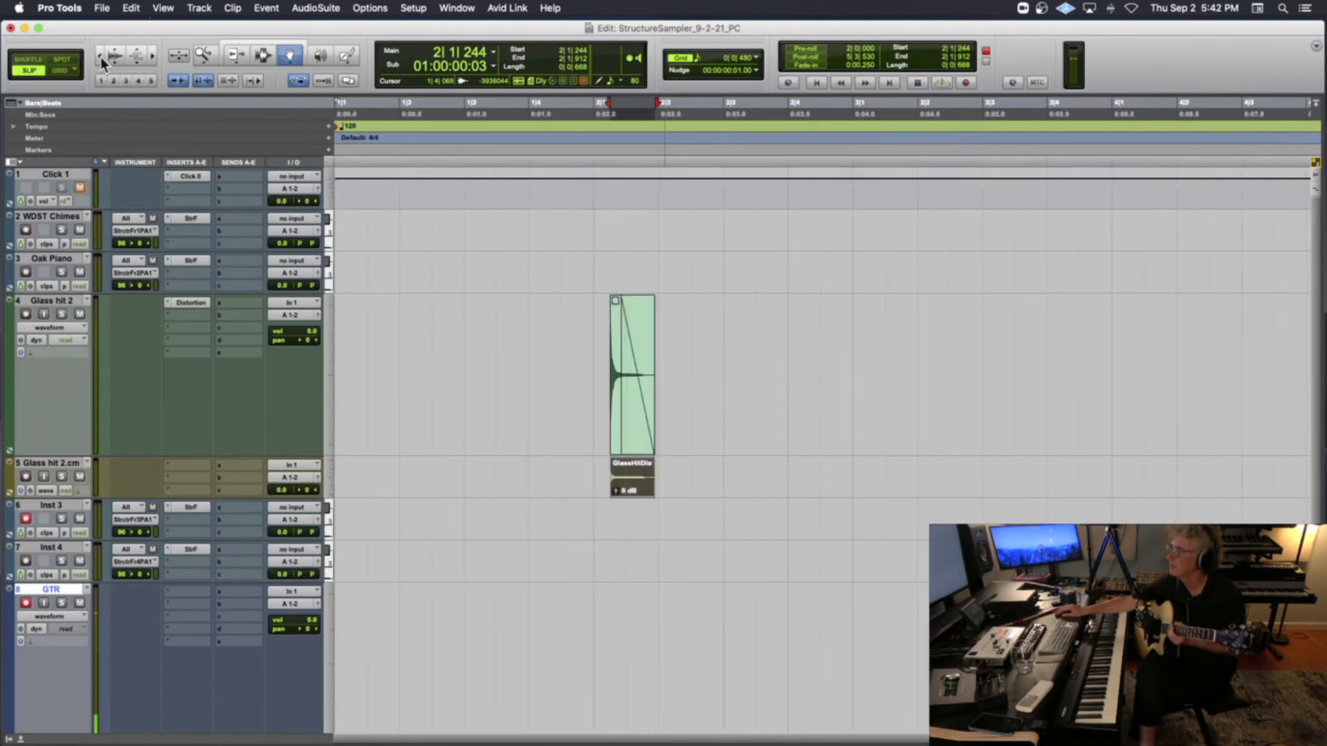
left_click(100, 61)
left_click(576, 144)
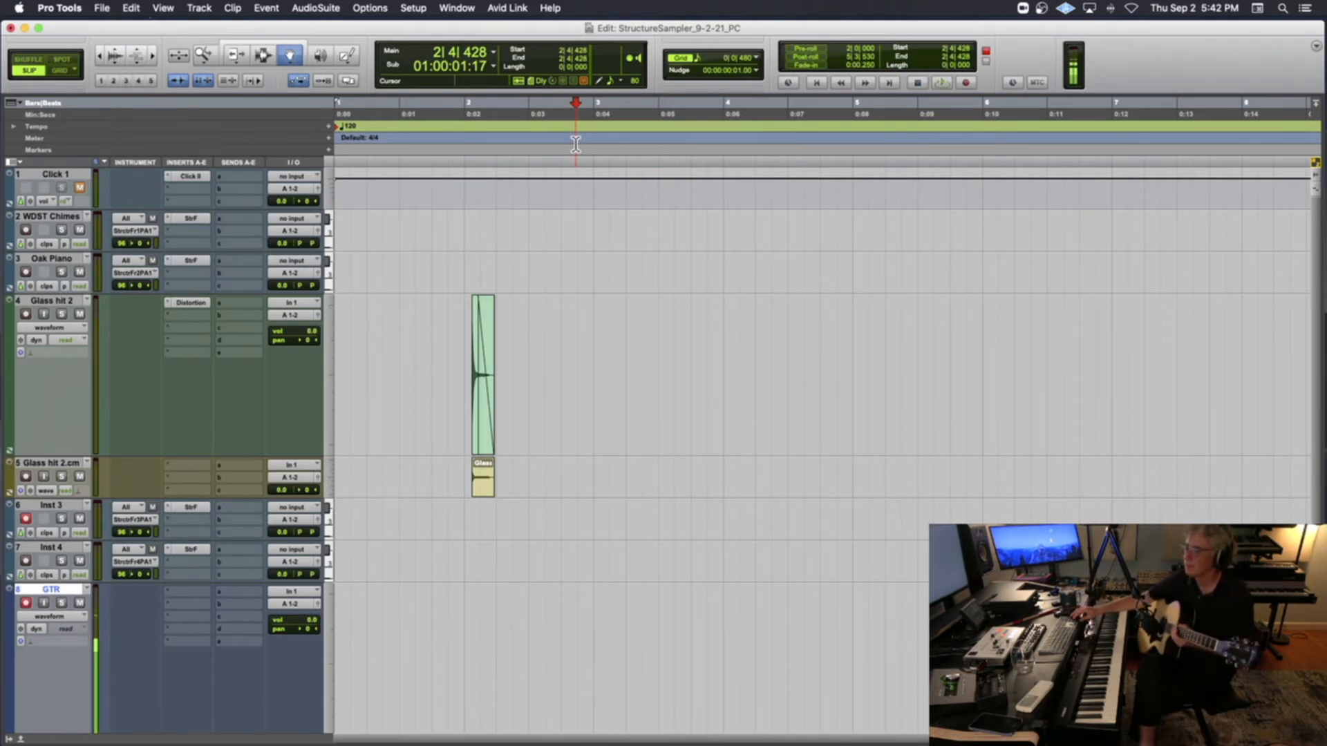
key("super+space")
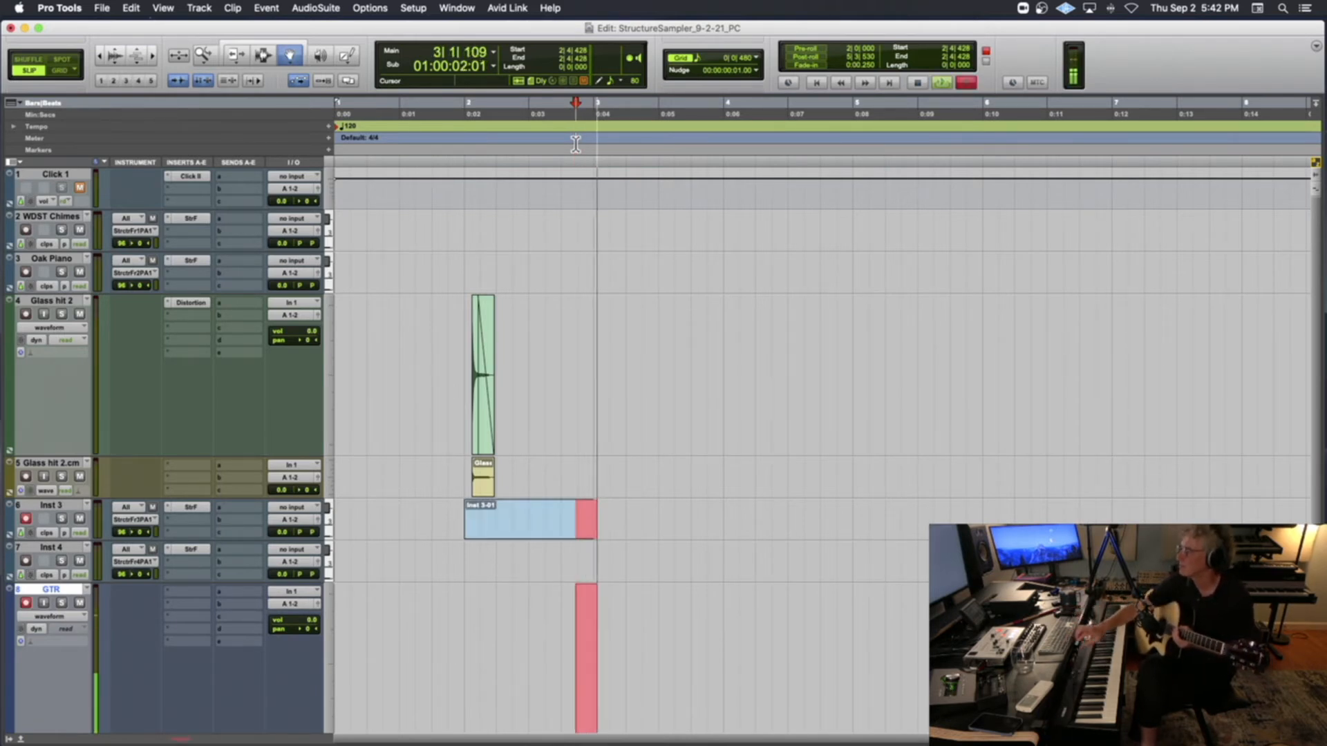
key("space")
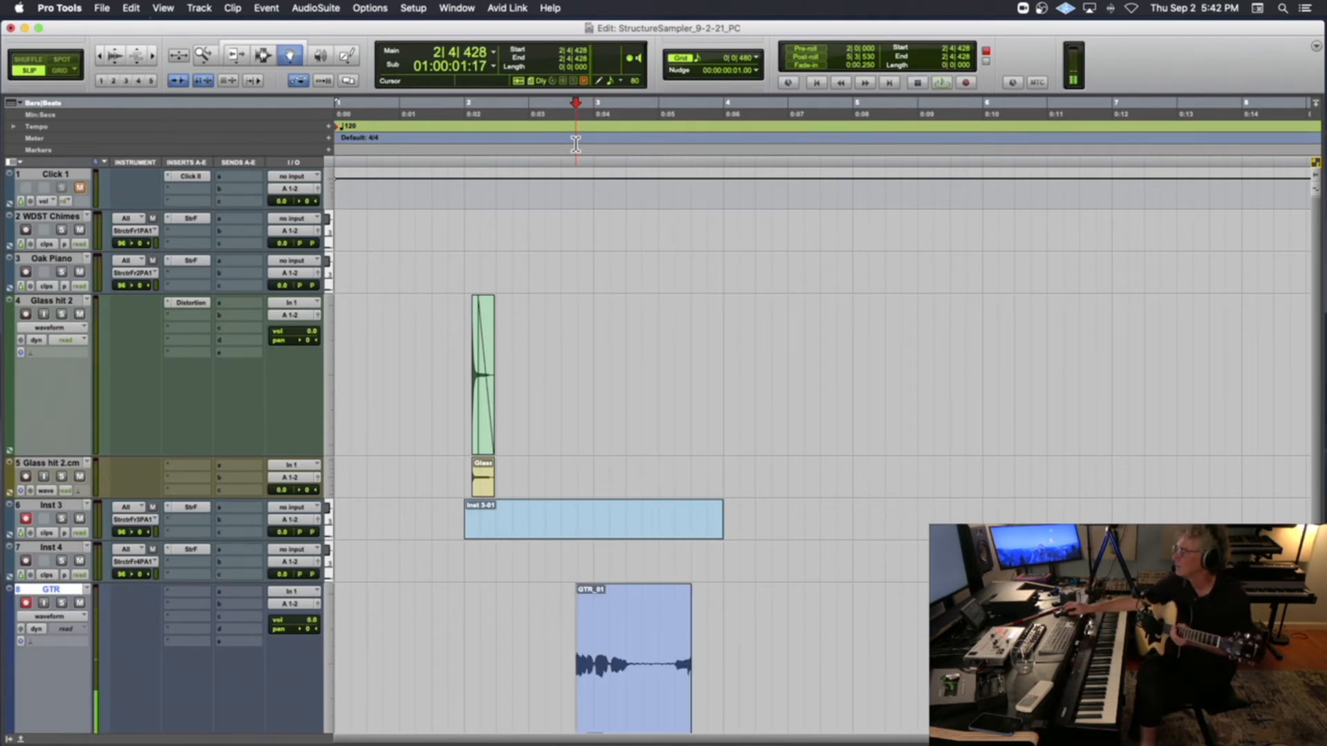
Turn off record-enable on Inst 3 and undo the guitar test take
left_click(26, 518)
key("super+z")
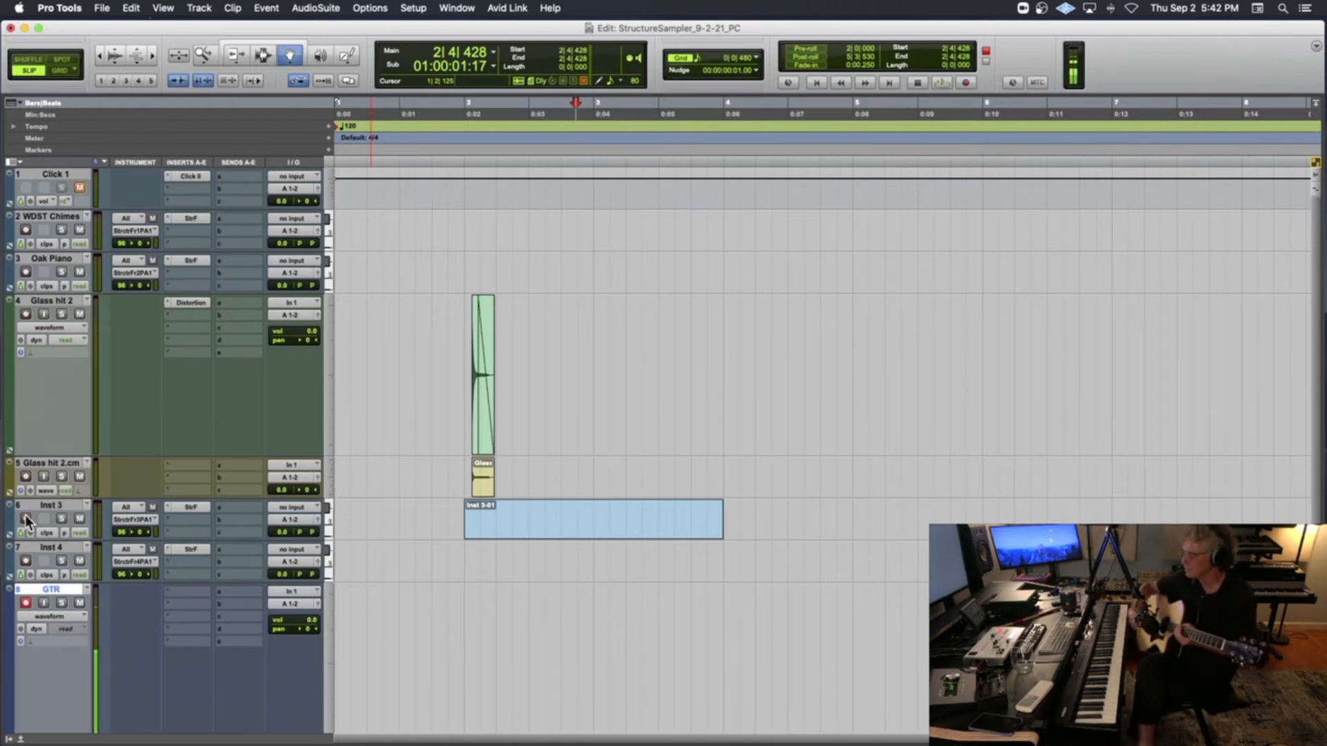
Record a long take of single guitar notes on the GTR track starting at 2|4|428
key("super+space")
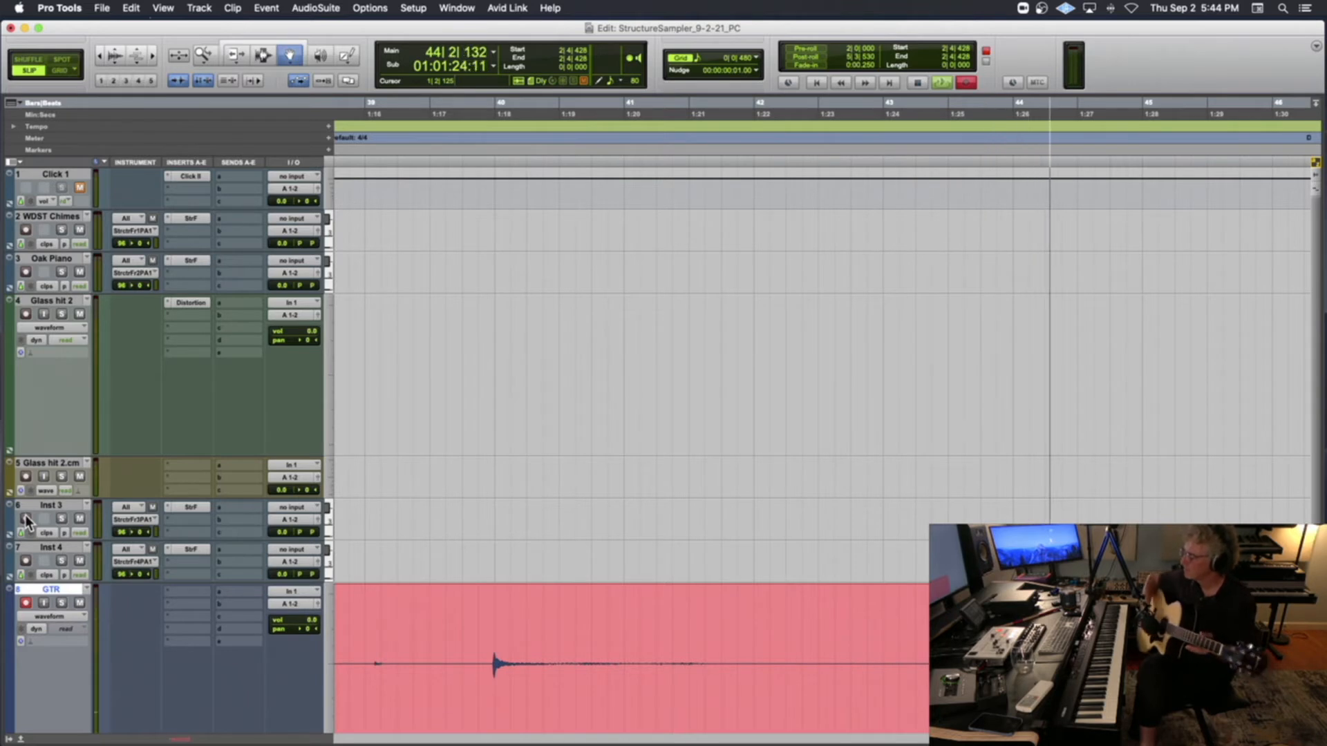
key("space")
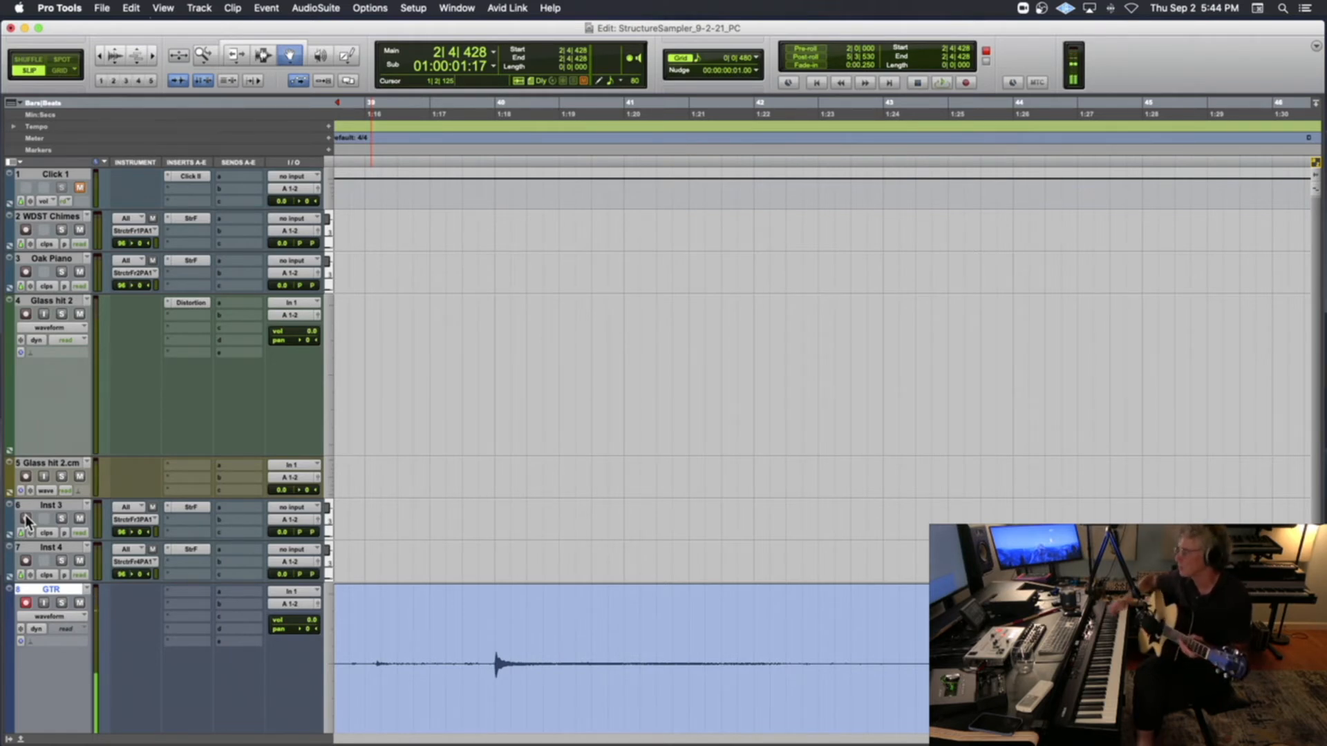
Set the playback cursor after the first guitar take at about 46|4|940 and record a second take on GTR
key("r")
key("r")
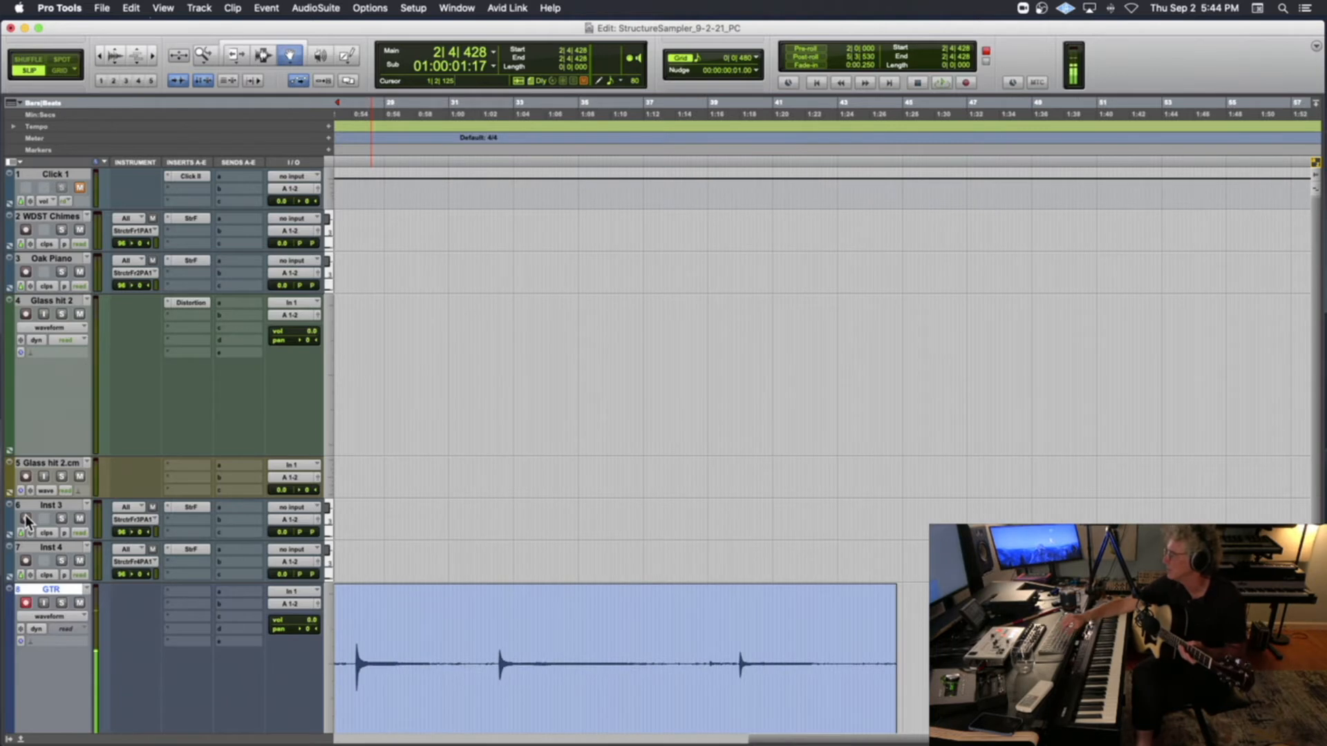
scroll(421, 430, "right", 3)
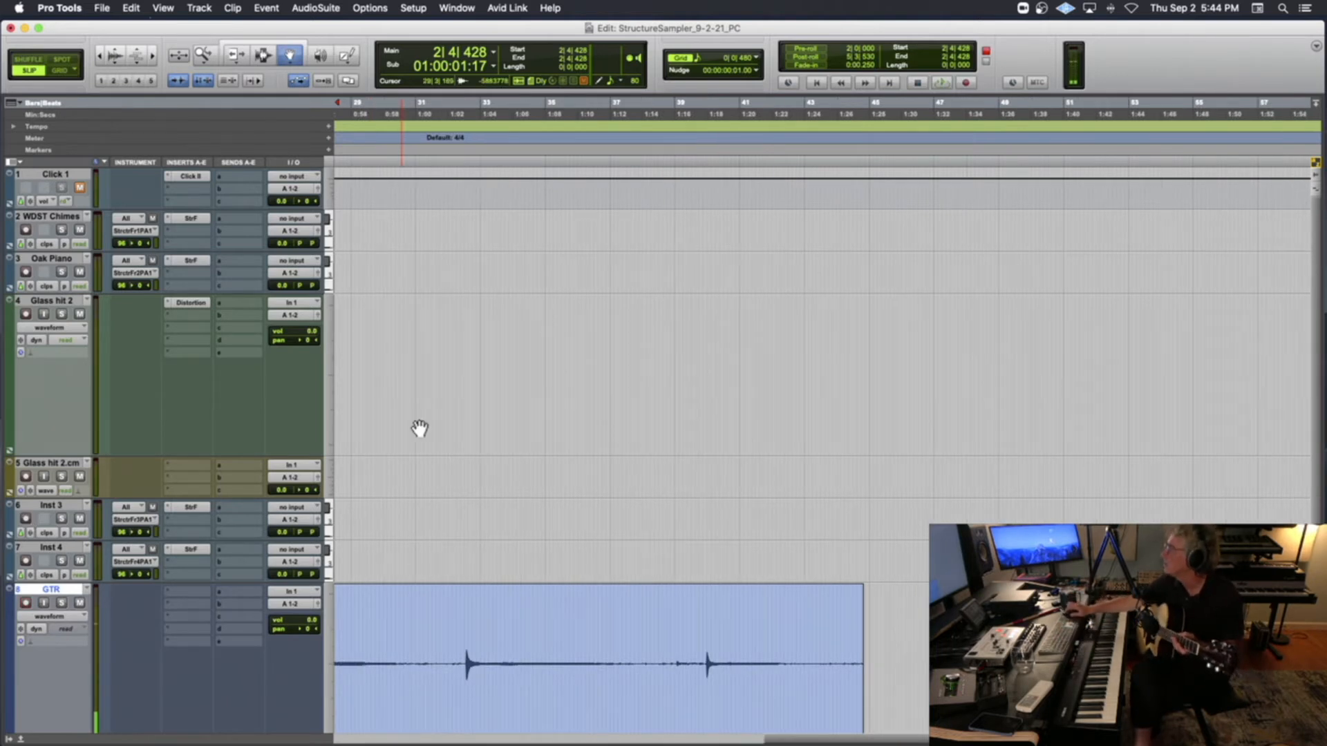
left_click(894, 160)
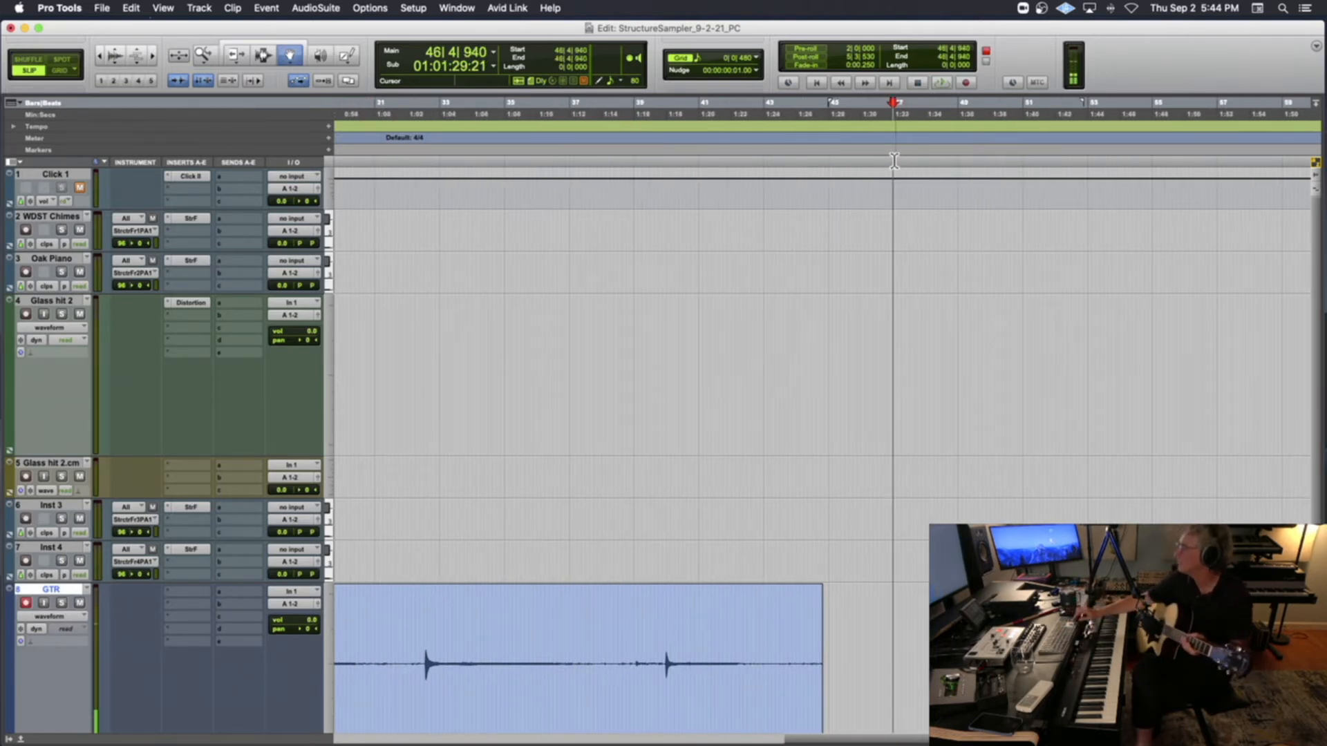
key("space")
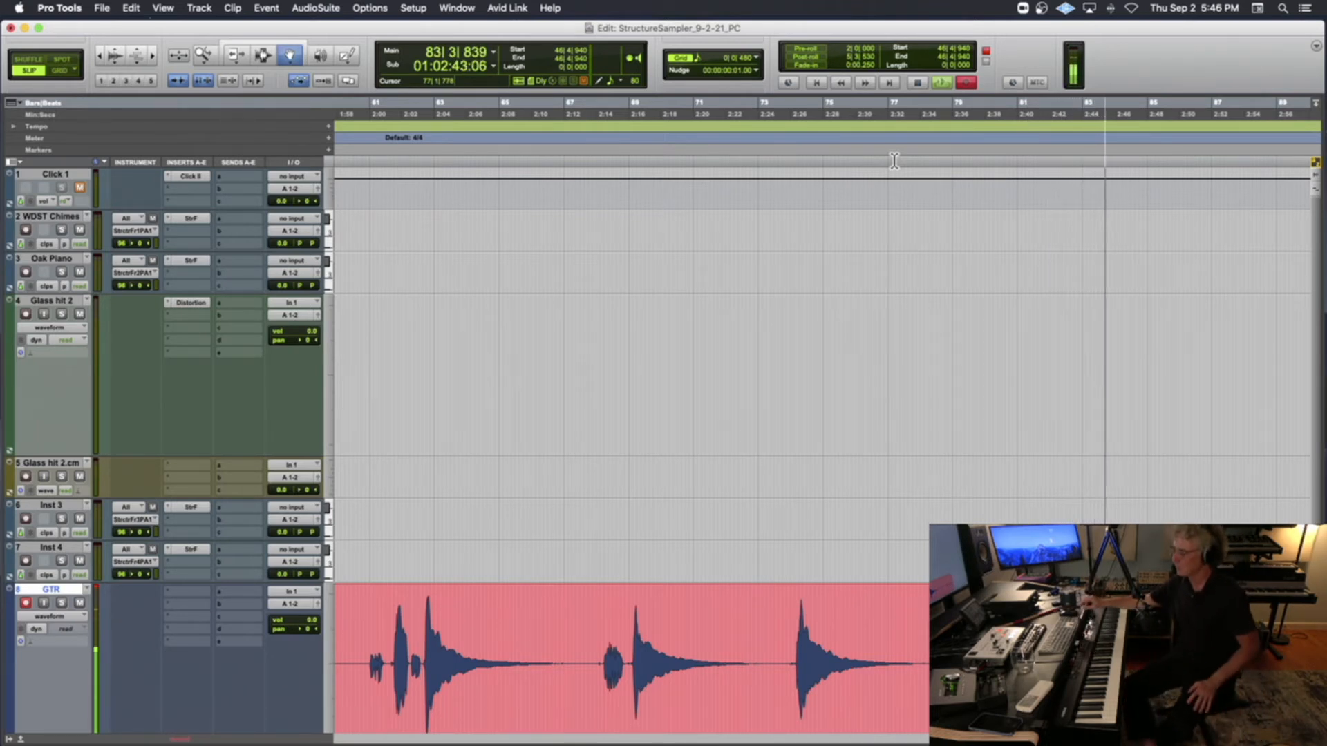
key("super+period")
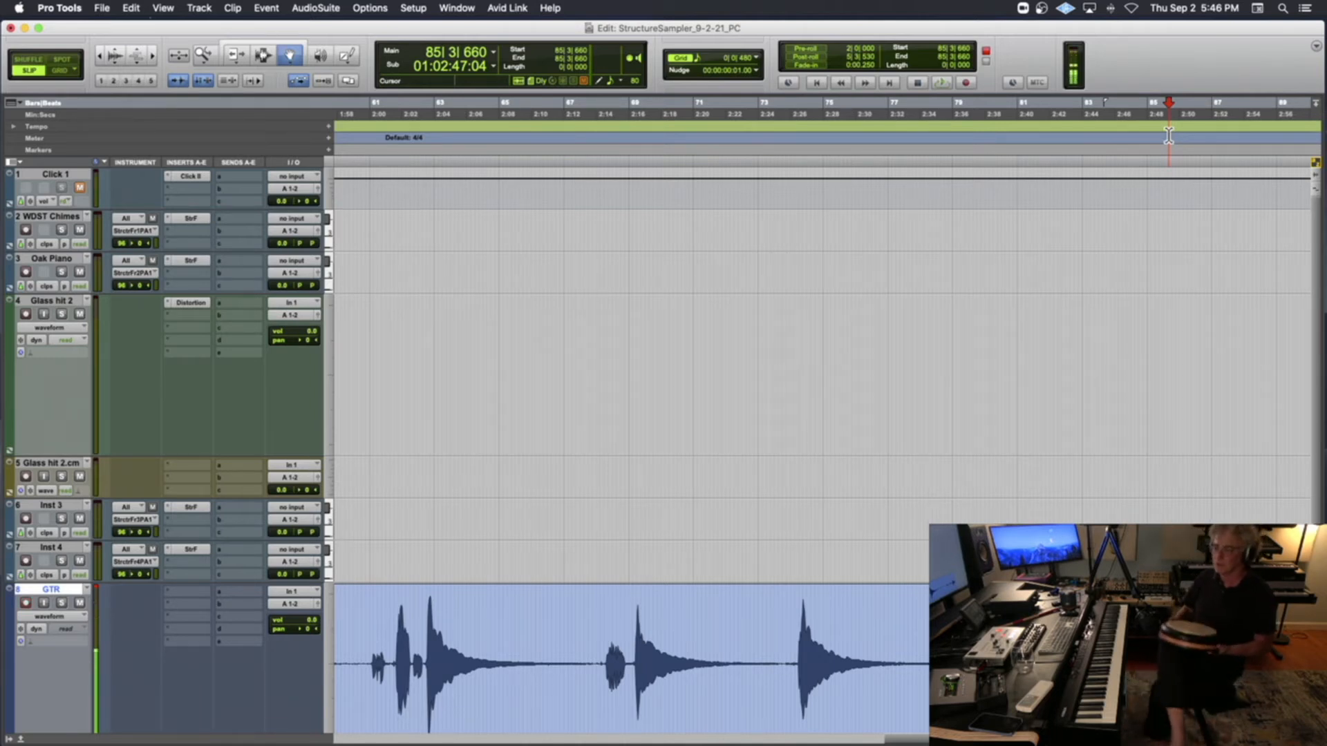
Record a hand drum take on the GTR track from about 175|1|307, well after the second guitar take
scroll(1168, 135, "right", 2)
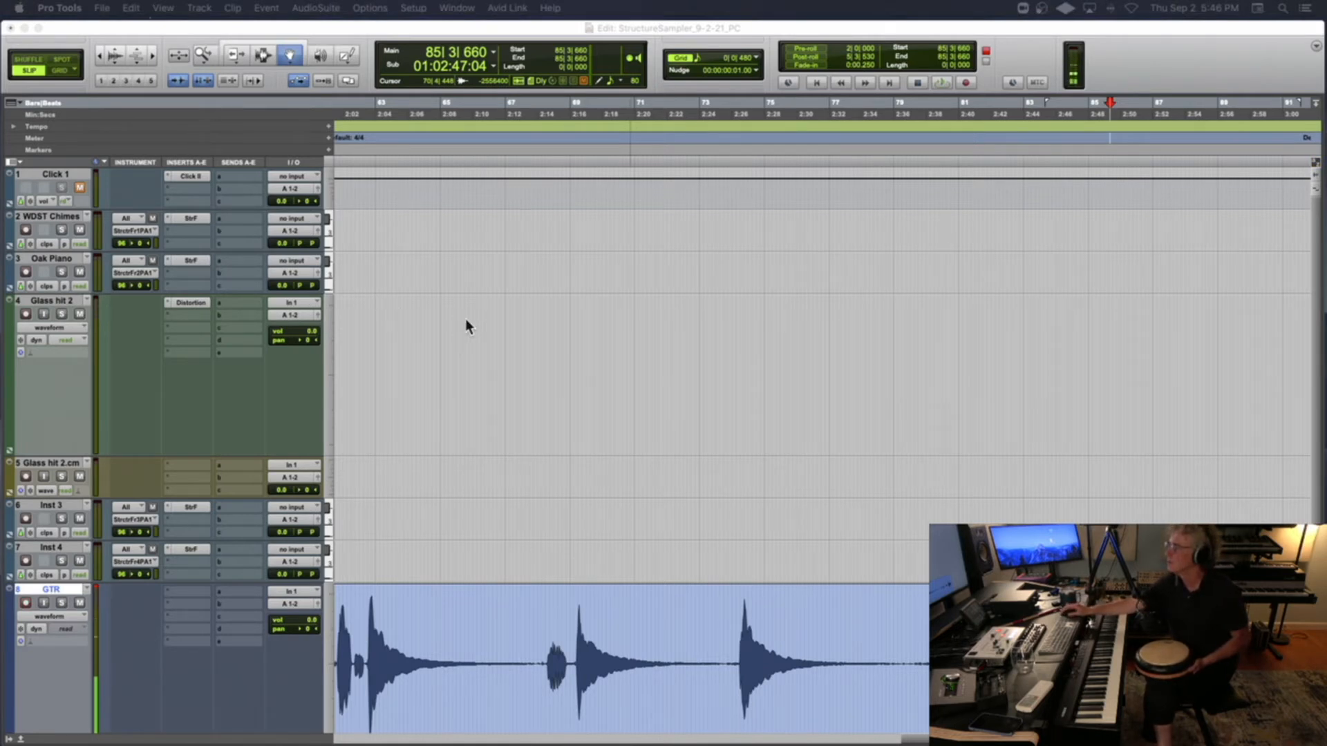
scroll(465, 326, "right", 4)
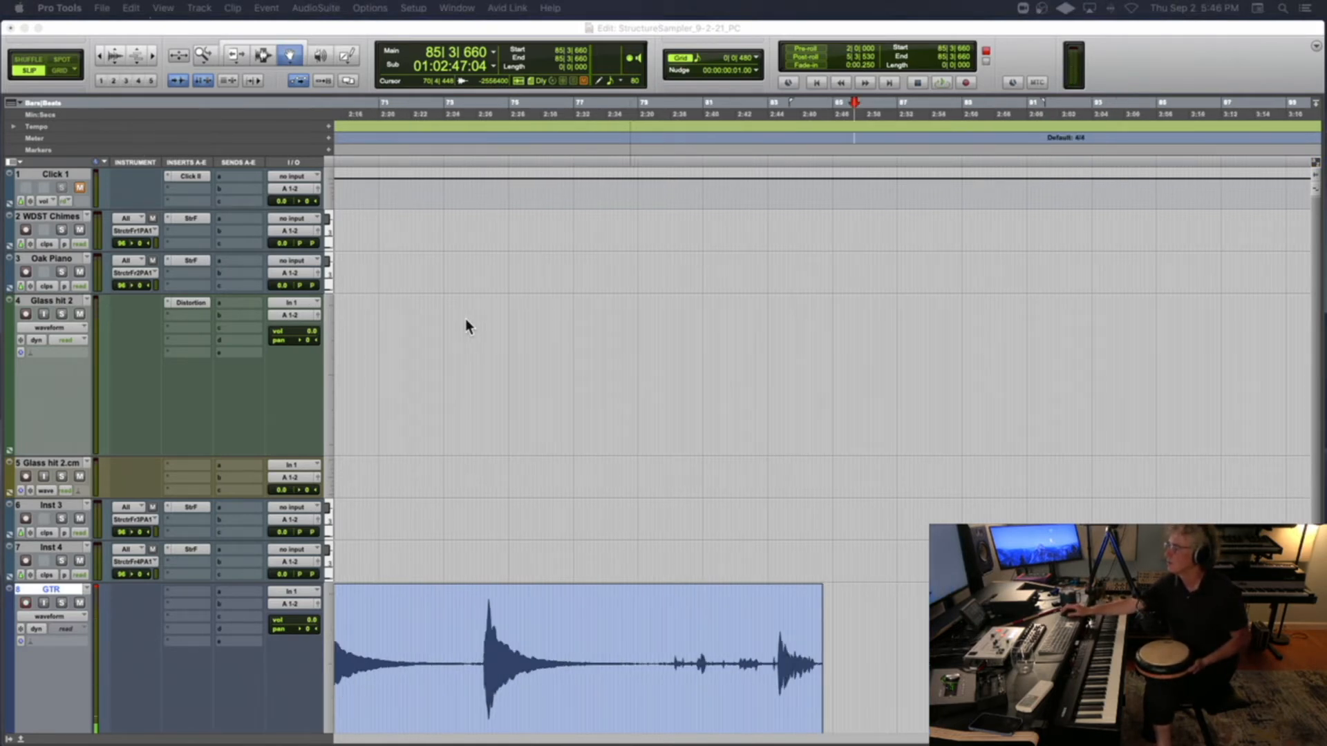
scroll(467, 323, "down", 3)
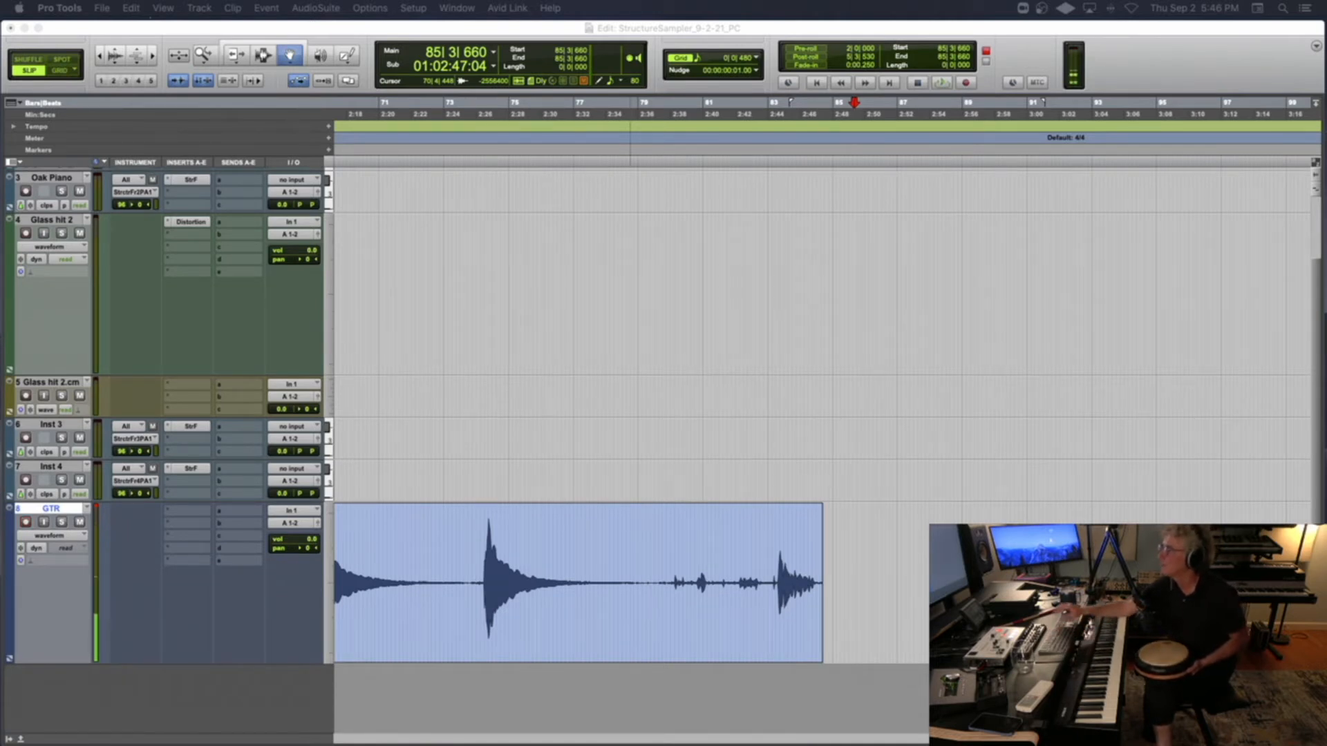
scroll(714, 378, "up", 3)
left_click(736, 342)
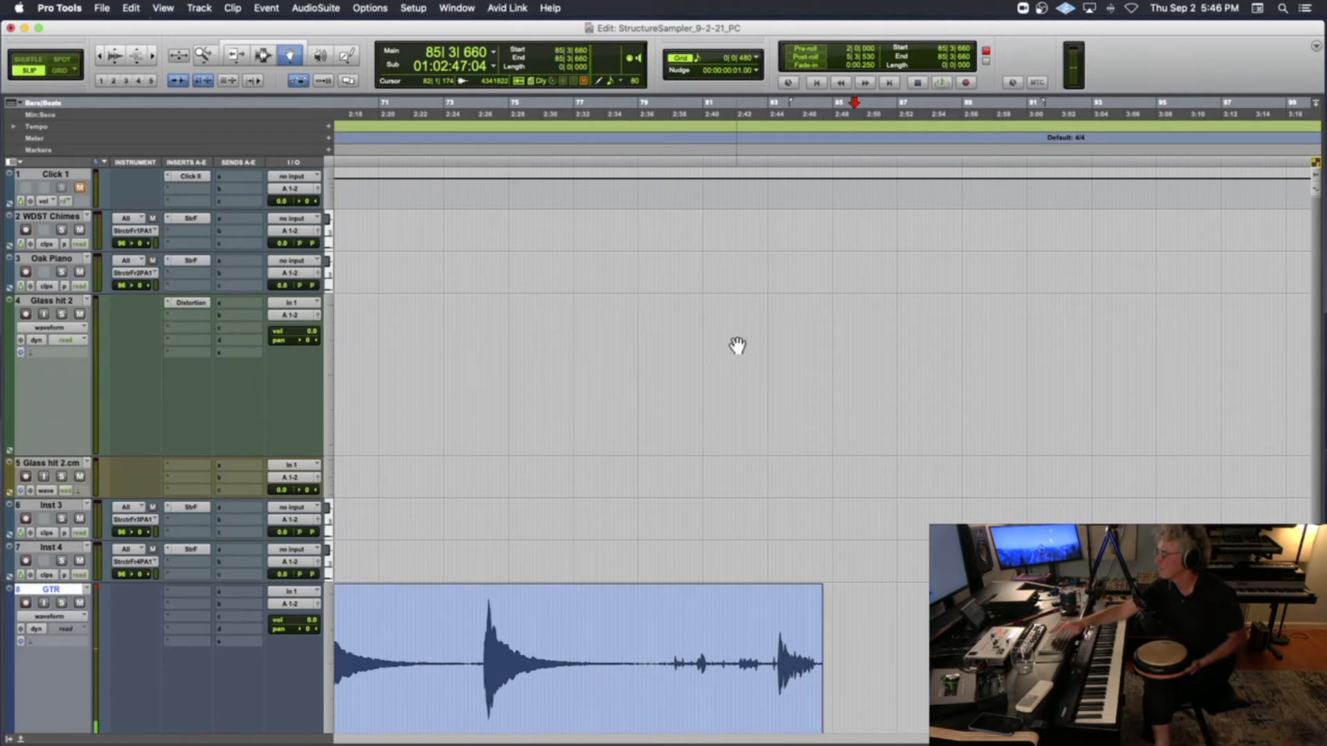
key("r")
key("r")
key("r")
key("r")
key("r")
scroll(738, 345, "down", 3)
scroll(666, 344, "right", 3)
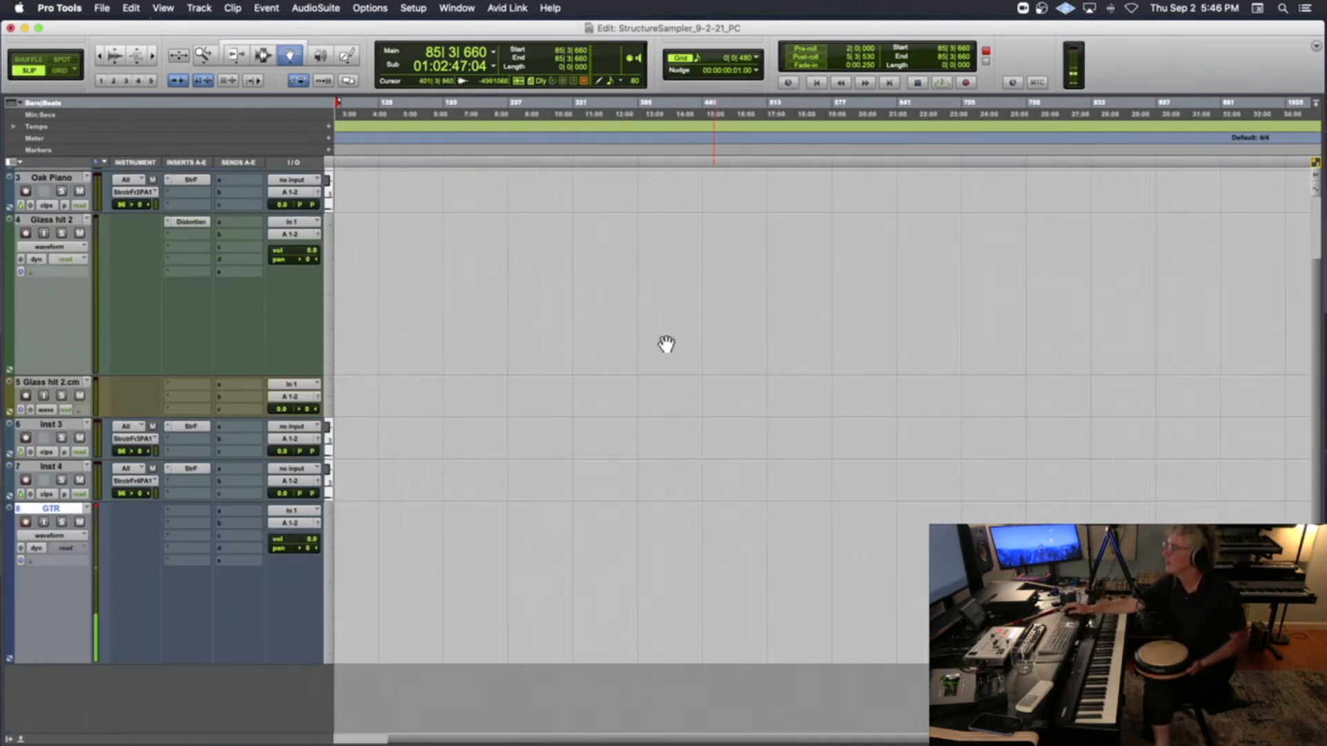
scroll(425, 154, "left", 3)
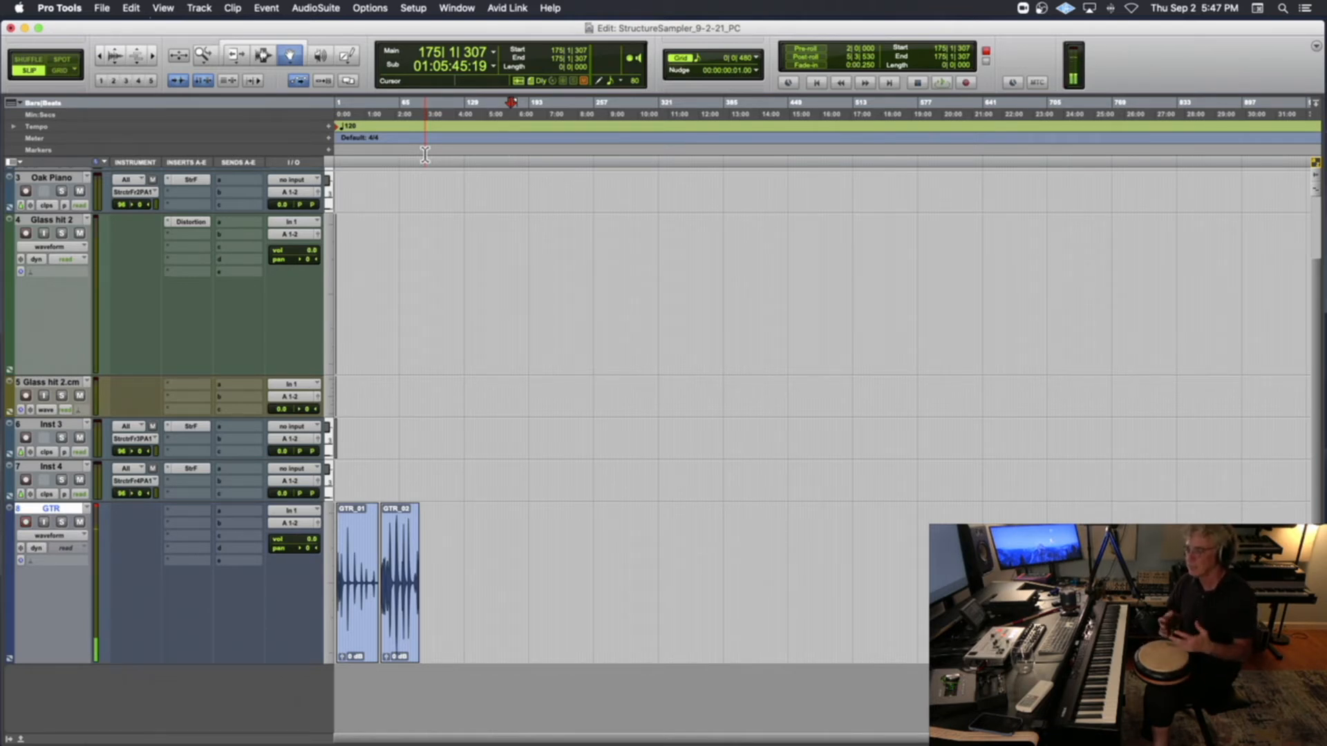
key("super+space")
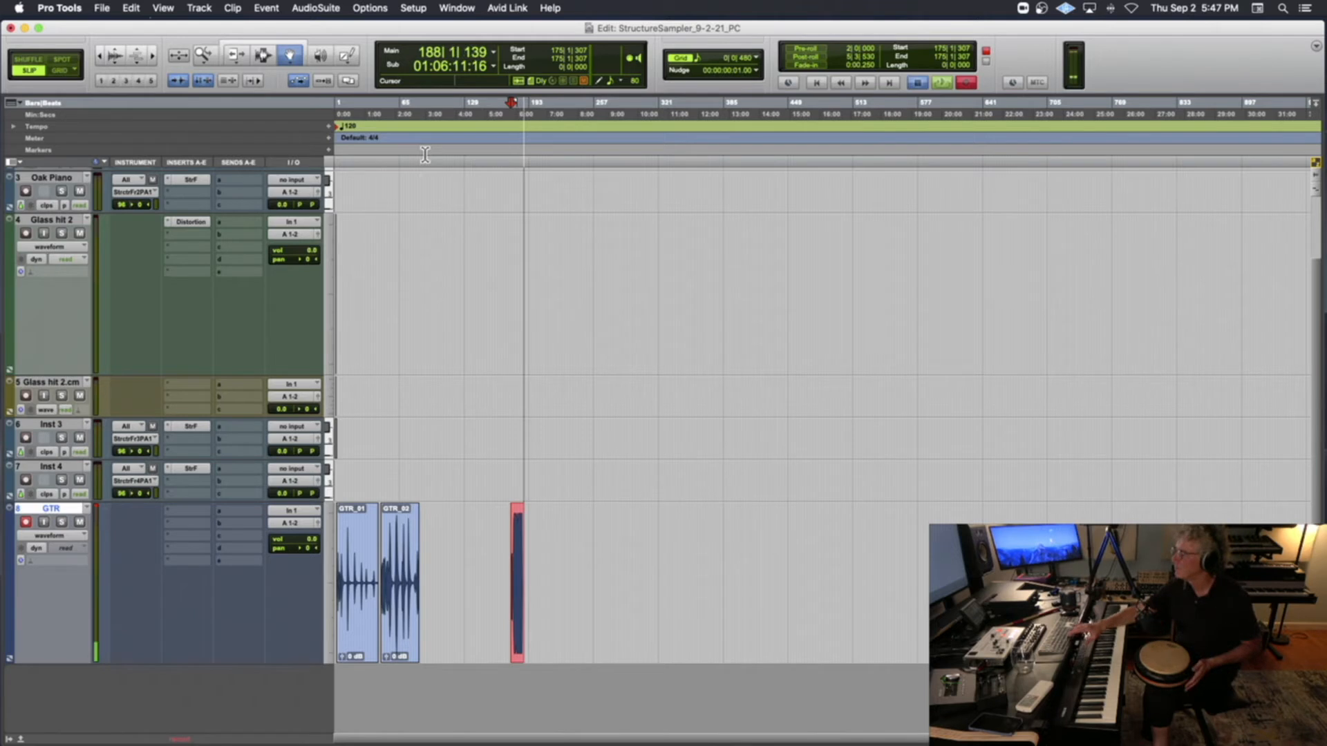
key("space")
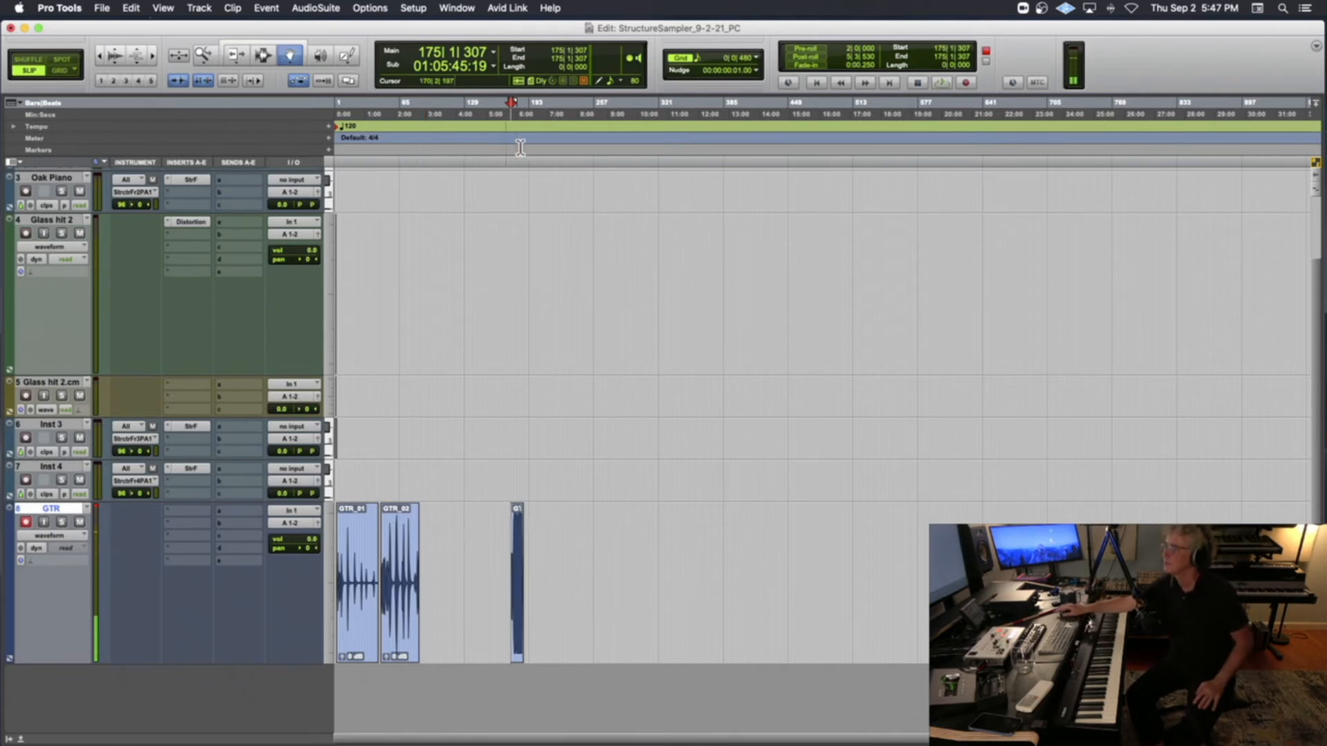
Turn off record-enable on the GTR track and switch briefly to the Console app and back
scroll(104, 518, "up", 2)
left_click(24, 562)
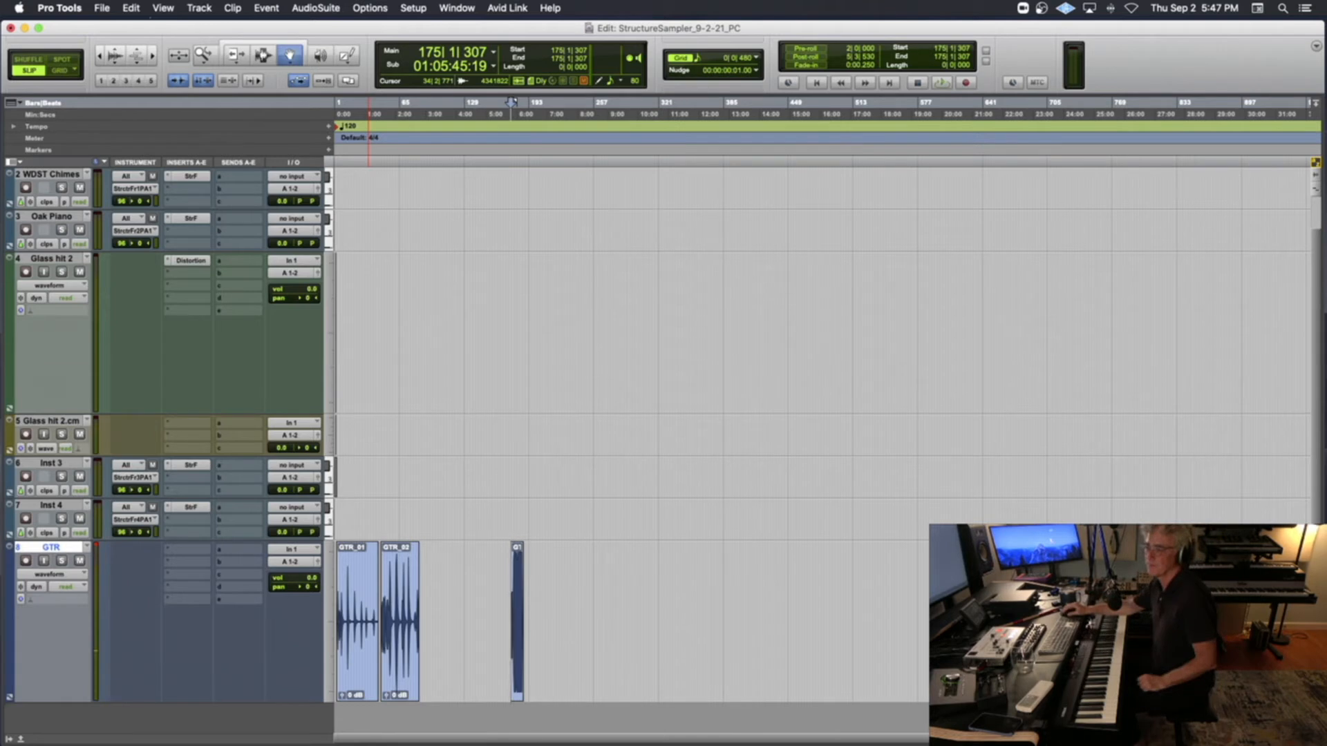
key("super+Tab")
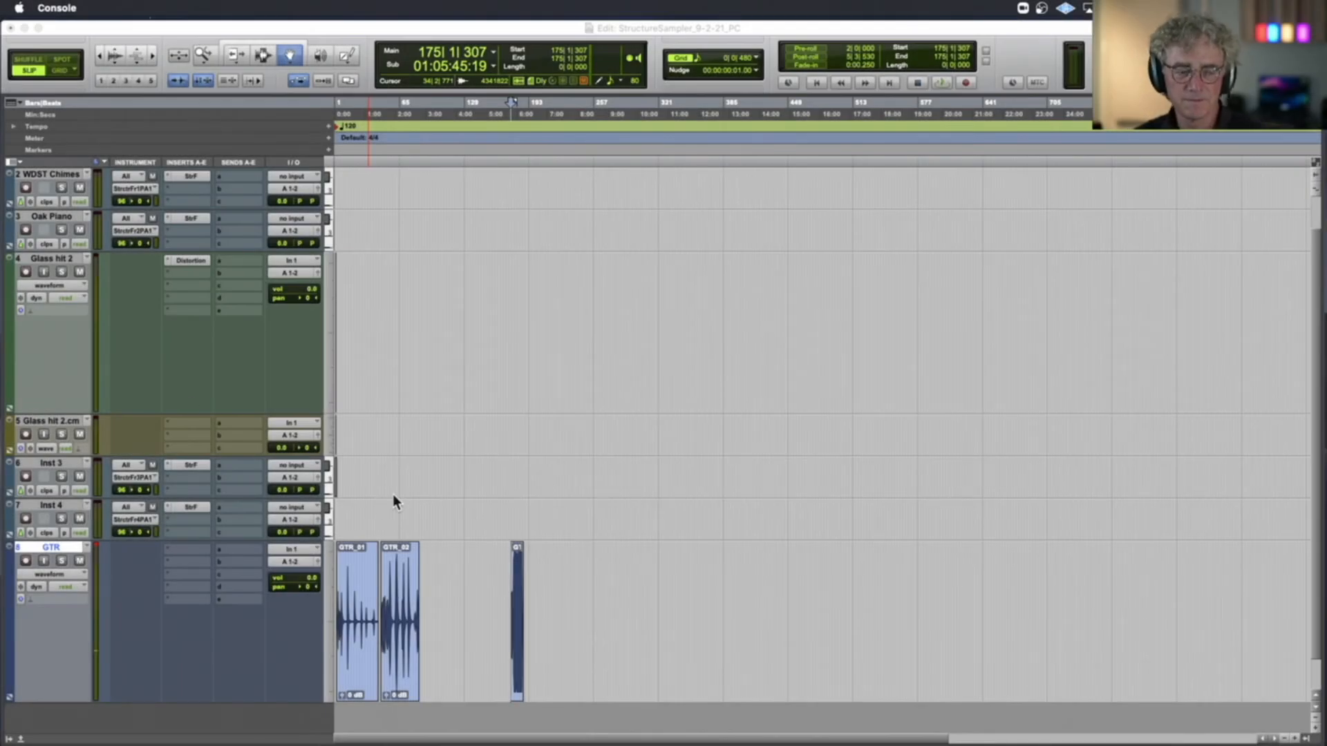
left_click(473, 544)
Place the edit cursor with the Selector tool at about 7|2|248 in the first guitar clip, just before a note's attack
key("t")
key("t")
key("t")
key("Home")
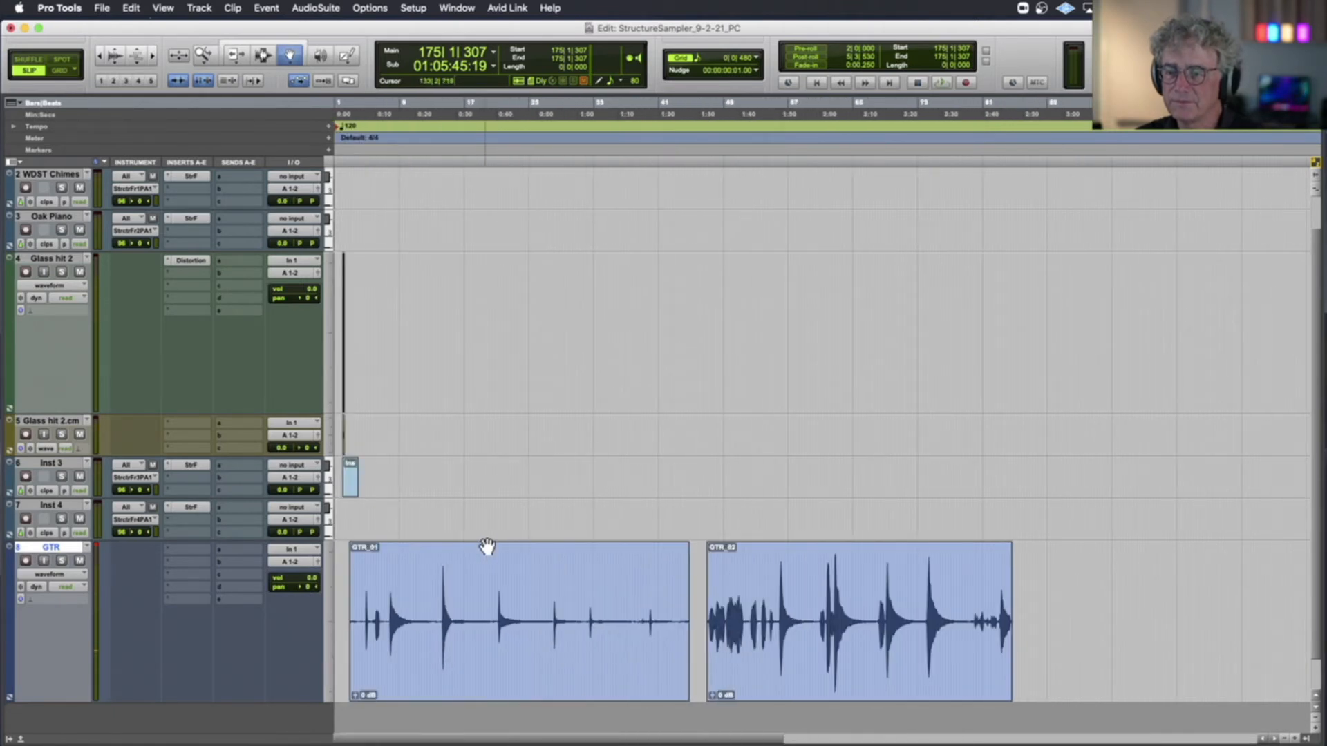
left_click(262, 57)
left_click(385, 629)
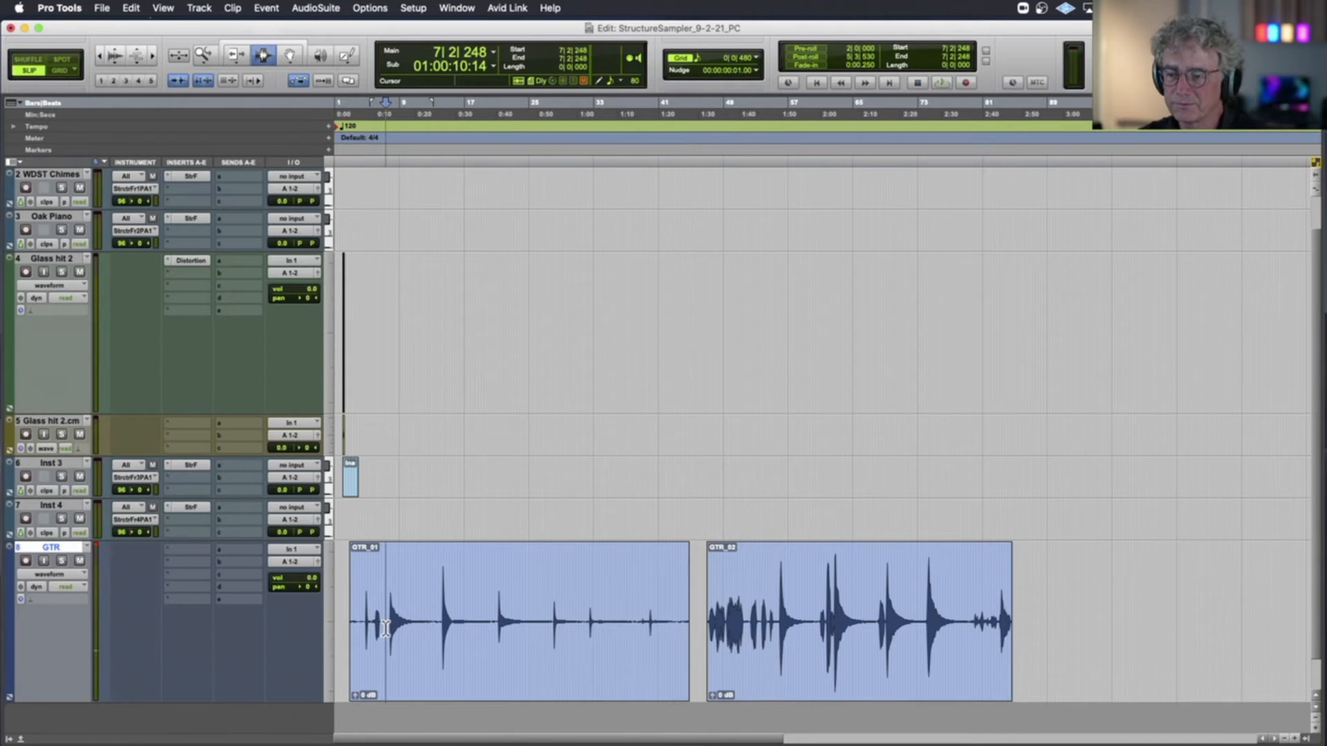
Audition the first two sustained notes of the first guitar take from about 7|2|248 and 14|2|566, inspecting the second note's attack
key("t")
key("t")
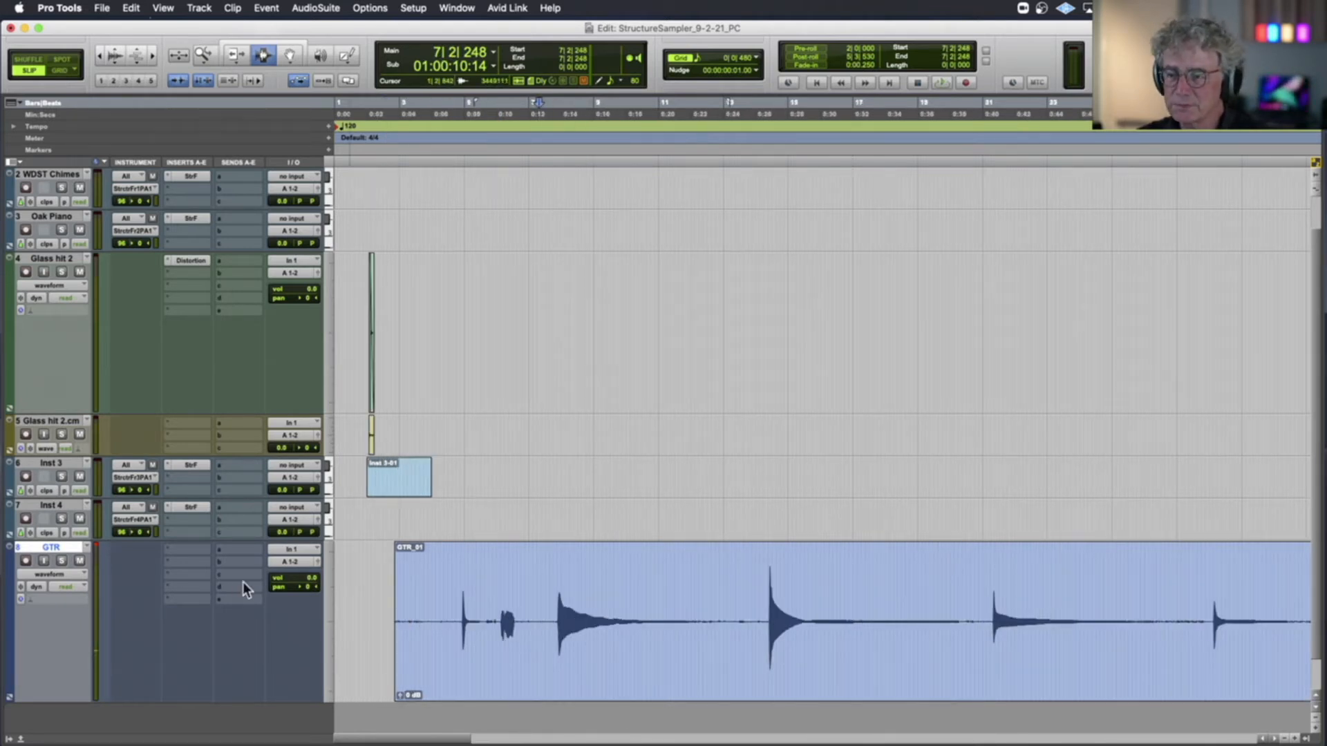
key("space")
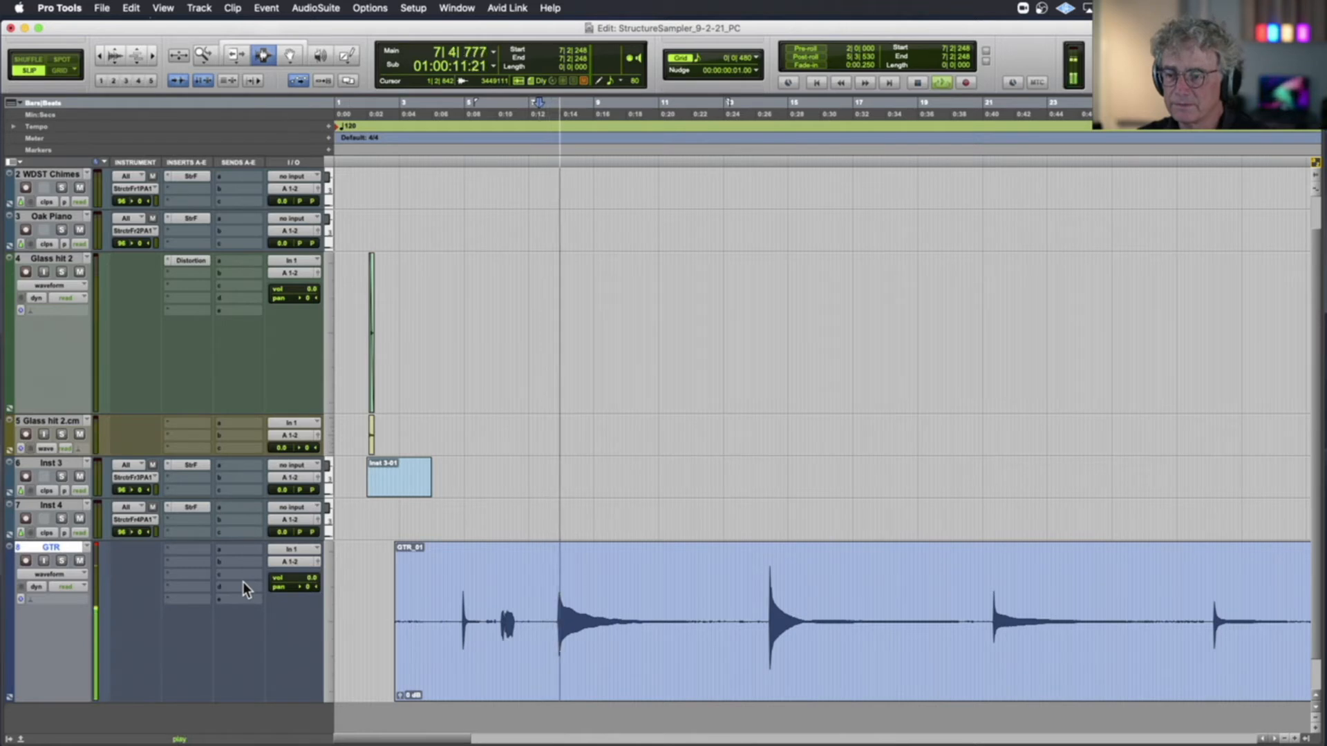
left_click(769, 622)
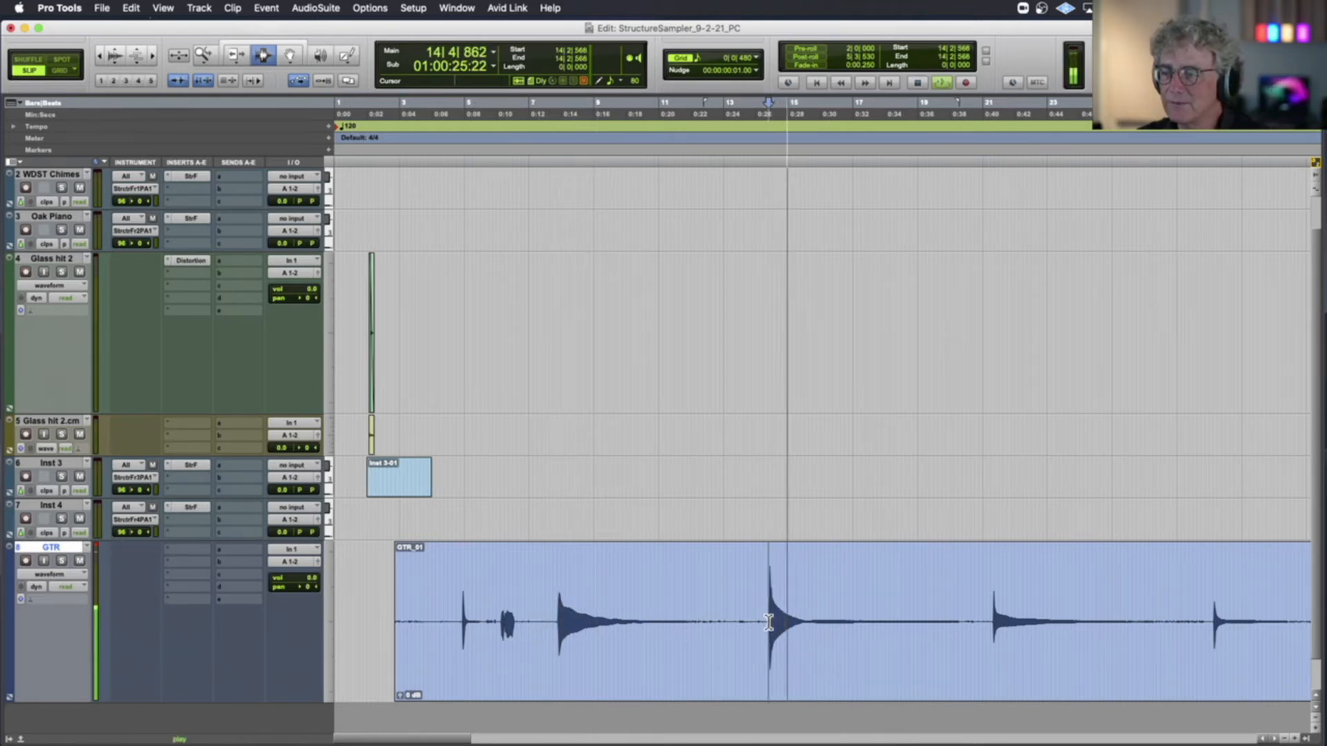
key("space")
key("t")
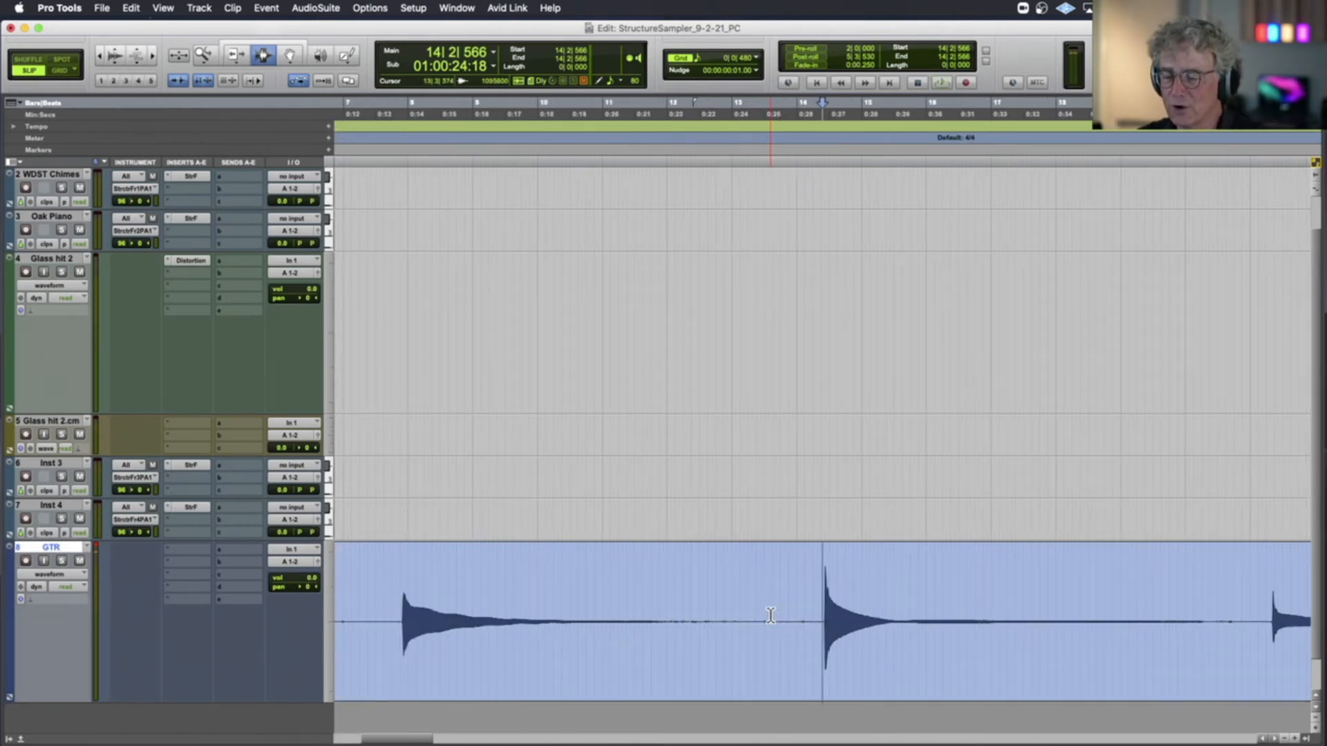
key("t")
left_click(829, 605)
key("r")
key("r")
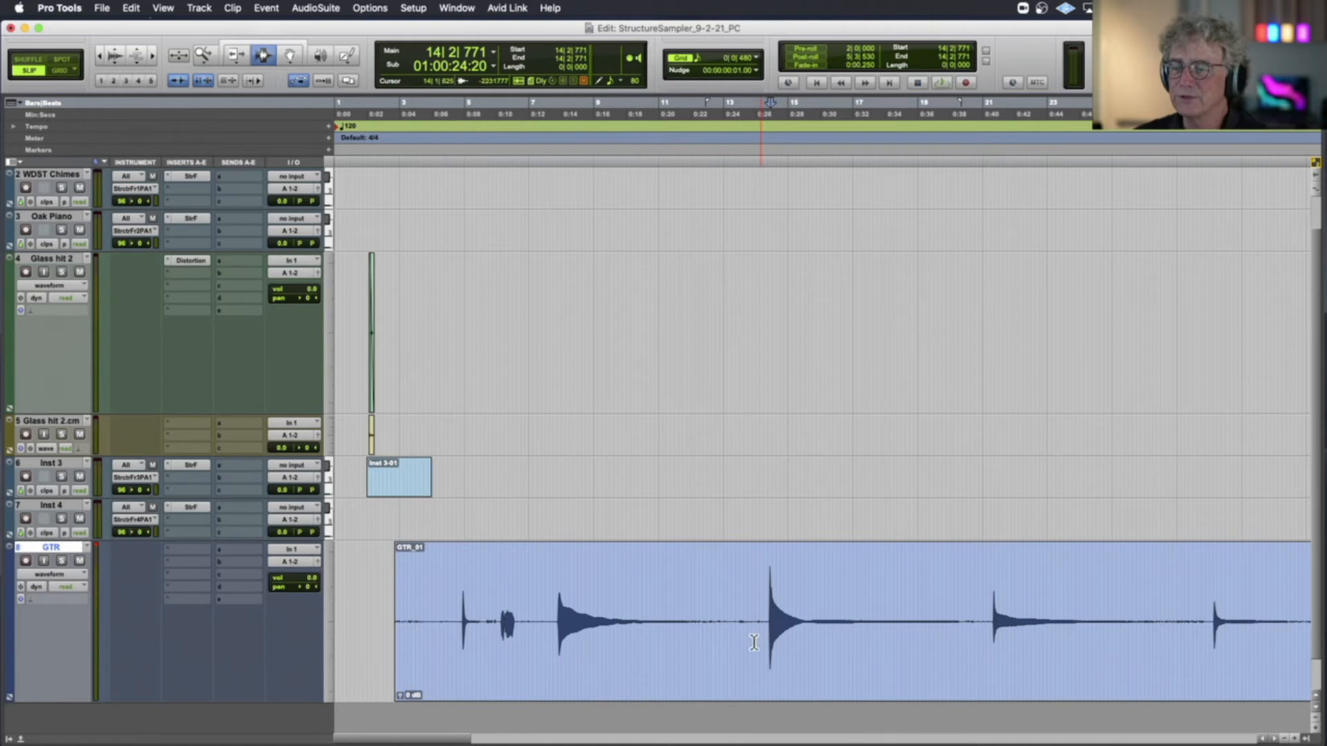
Separate the first guitar clip at the attacks of its first two sustained notes, at 7|4|691 and 14|2|728
left_click(549, 629)
key("space")
key("super+e")
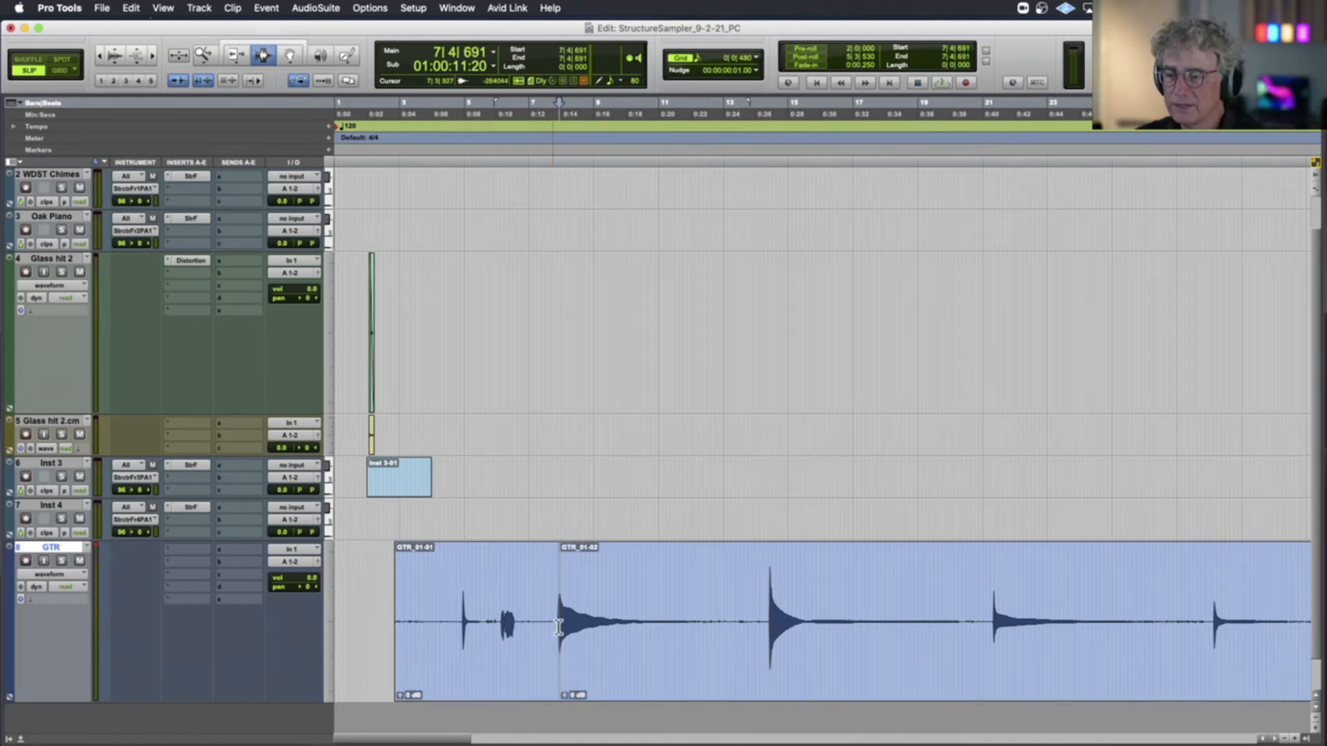
left_click(751, 624)
key("Tab")
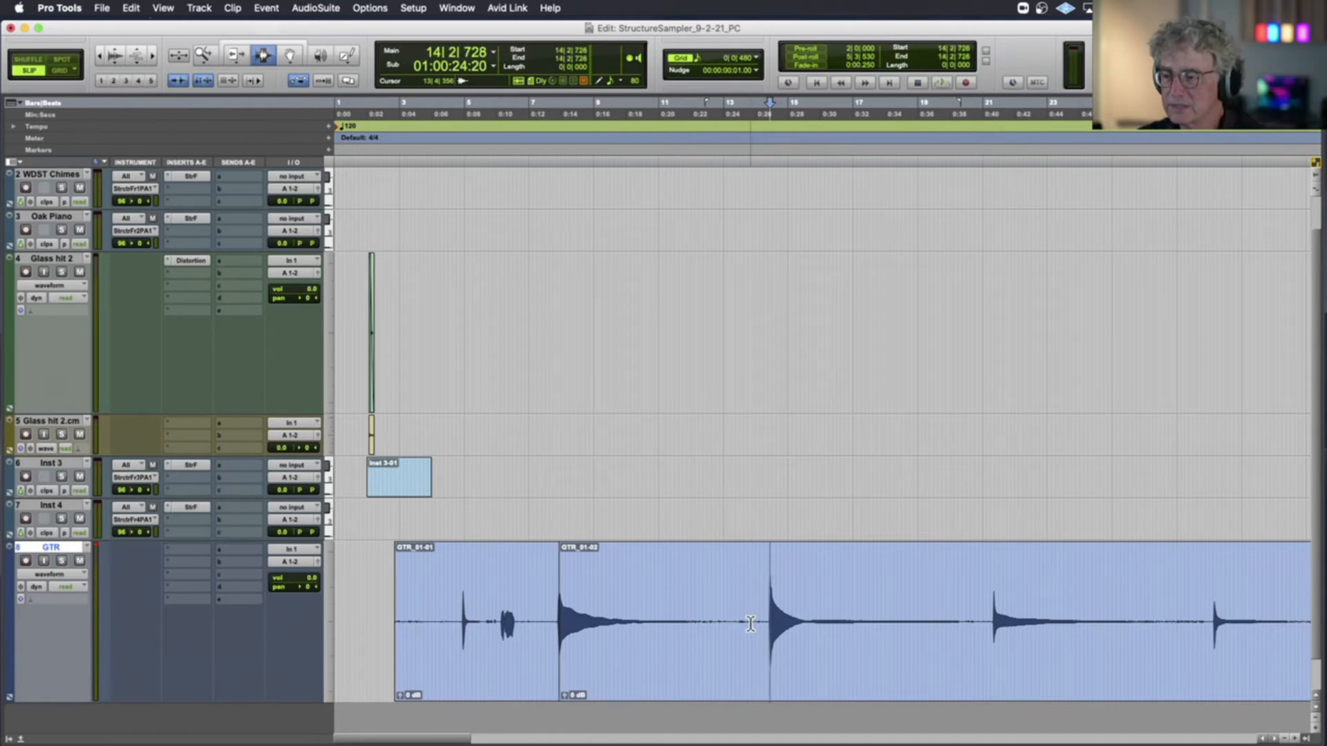
key("super+e")
Separate the first guitar take at the next two note attacks, at about 21|2|474 and 28|1|634, using Tab to Transient
left_click(989, 636)
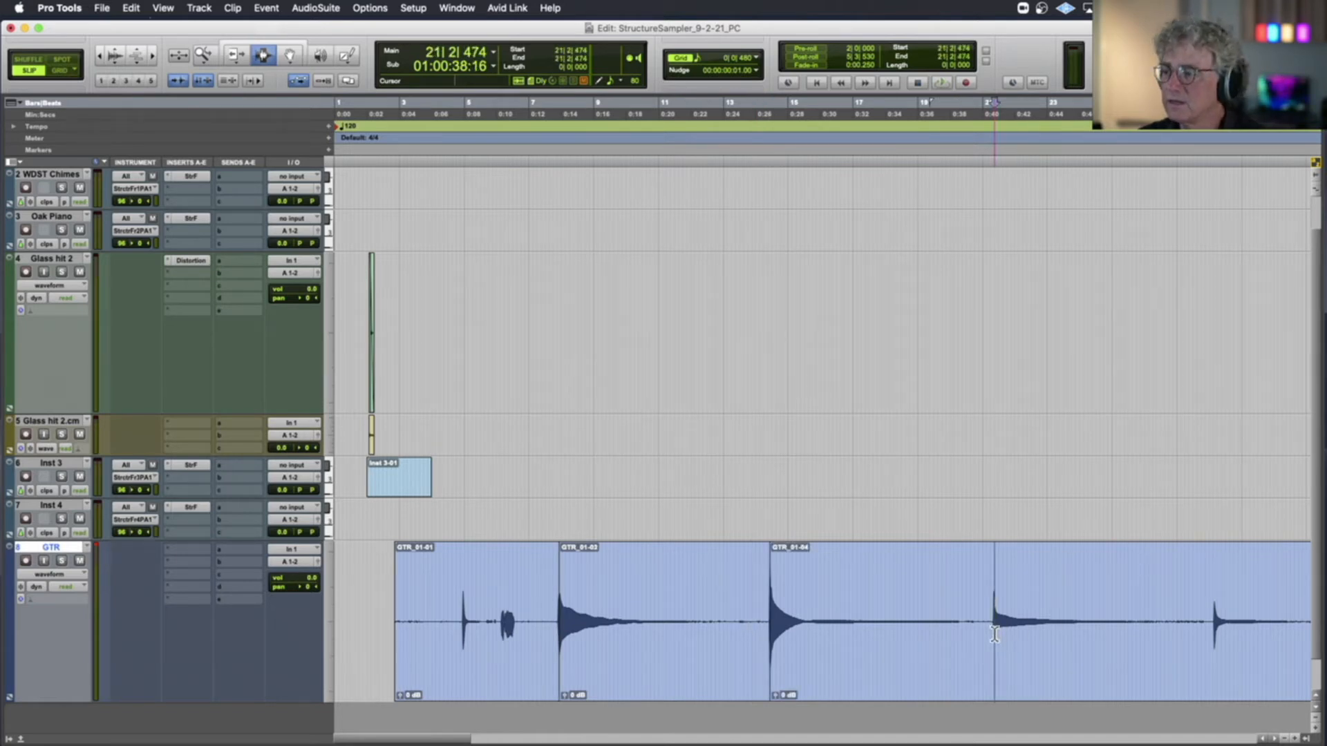
key("Tab")
key("super+e")
left_click(1207, 622)
key("Tab")
key("super+e")
Separate the first guitar take at the attacks of its last two notes, the final one at 40|1|035
scroll(1168, 622, "right", 10)
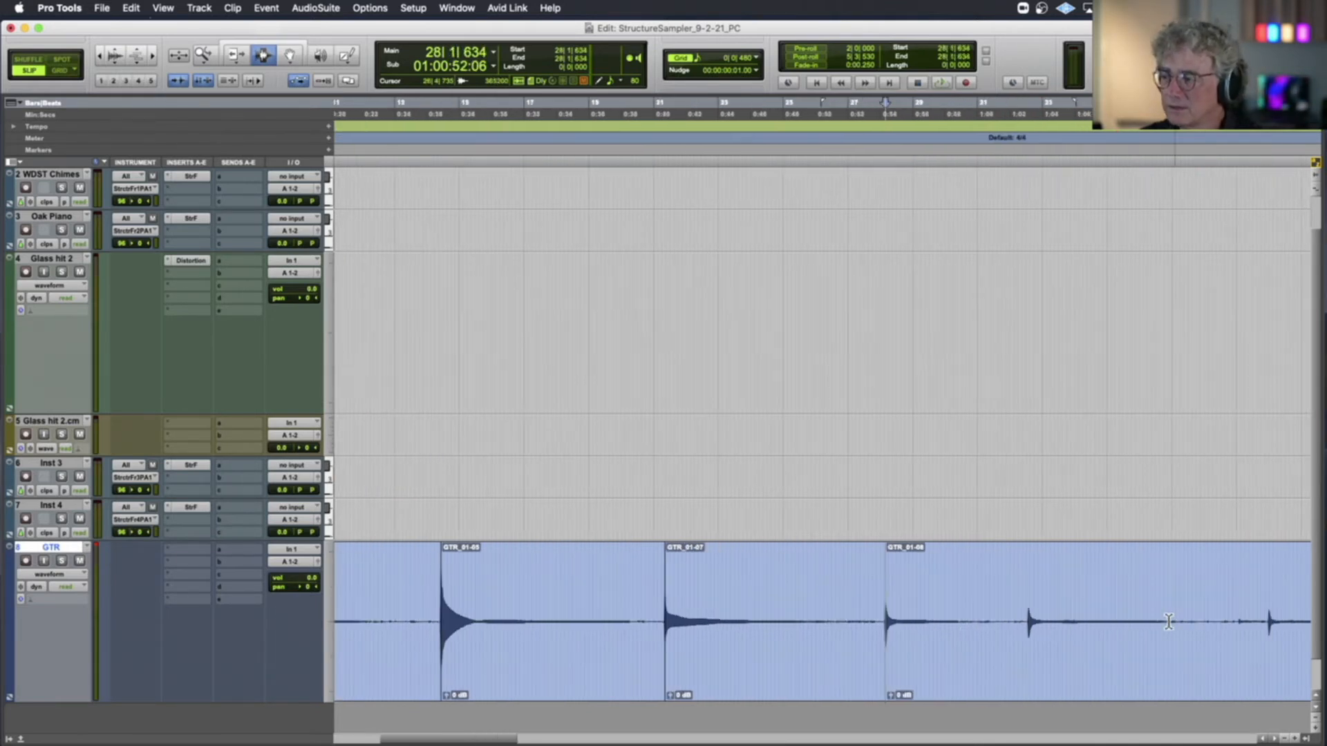
left_click(905, 624)
key("Tab")
key("super+e")
left_click(1132, 627)
key("Tab")
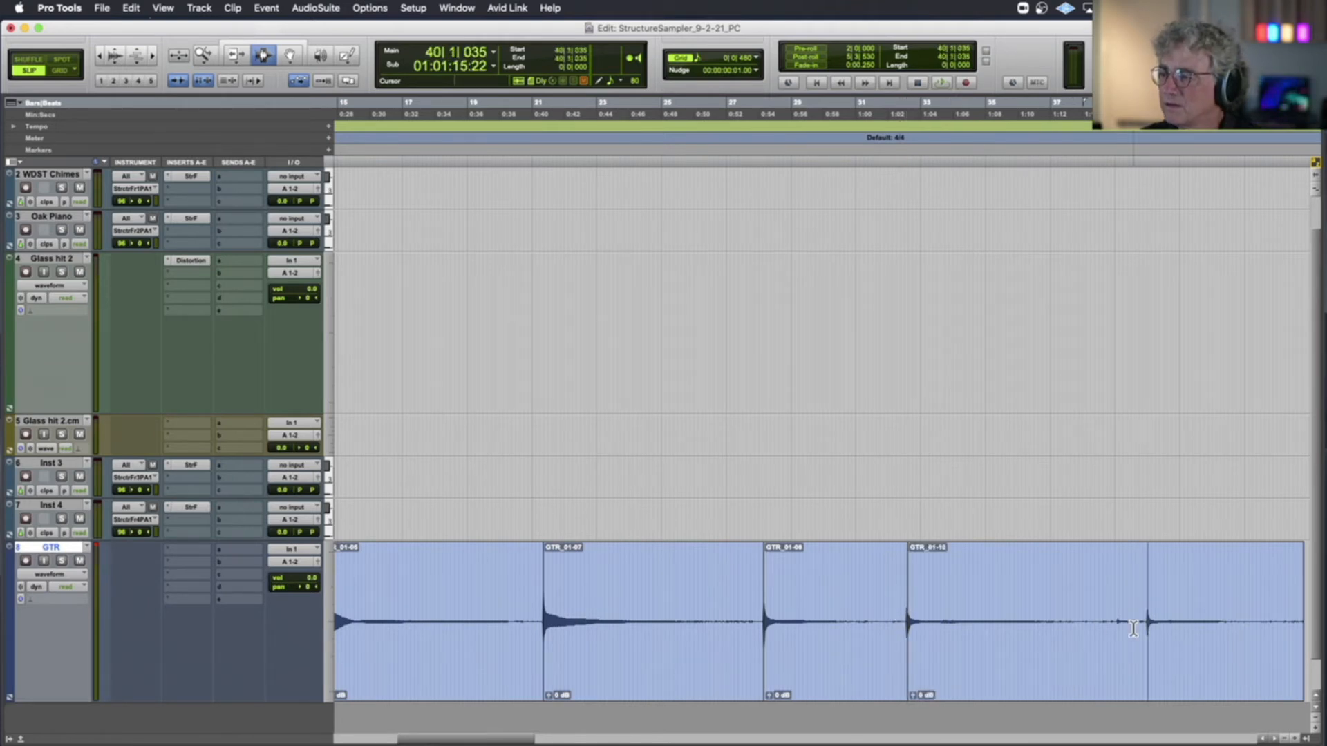
Delete the leading GTR_01-01 piece with the stray noises before the first sustained guitar note
scroll(918, 624, "left", 10)
scroll(917, 624, "down", 1)
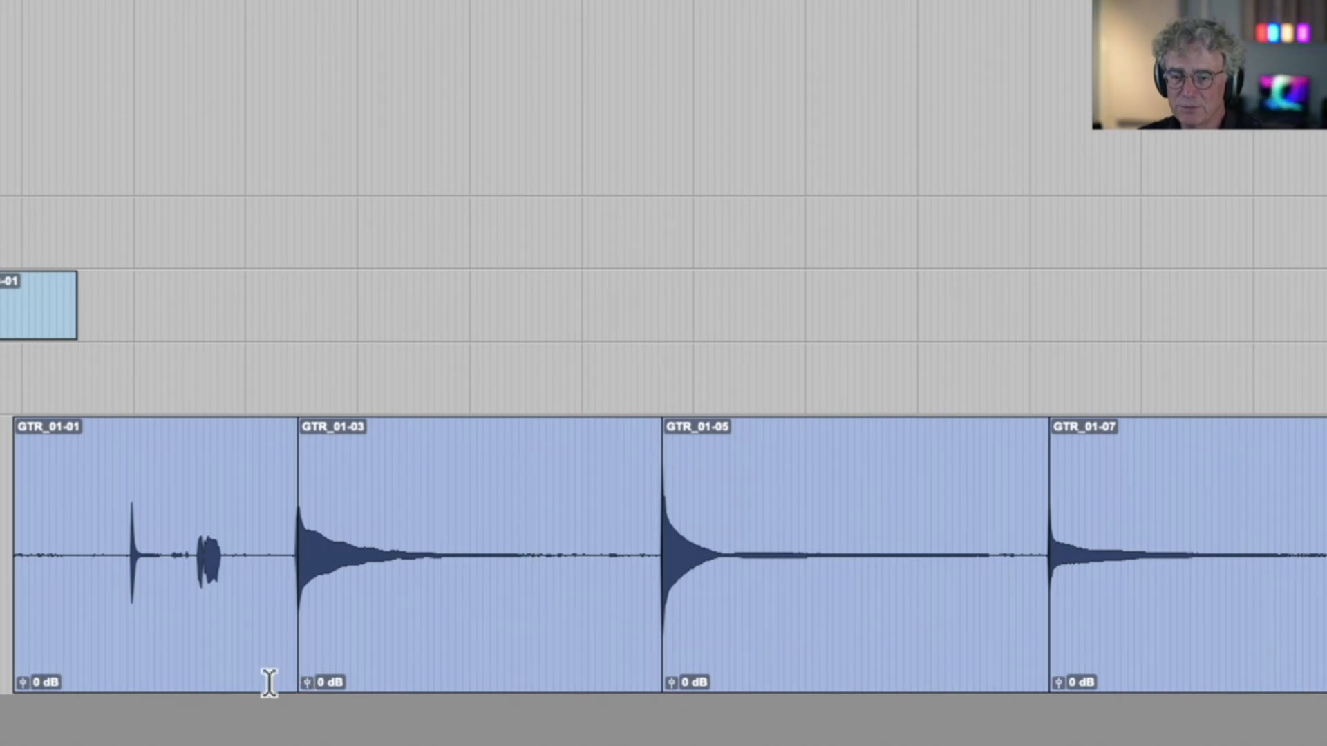
double_click(234, 646)
key("Delete")
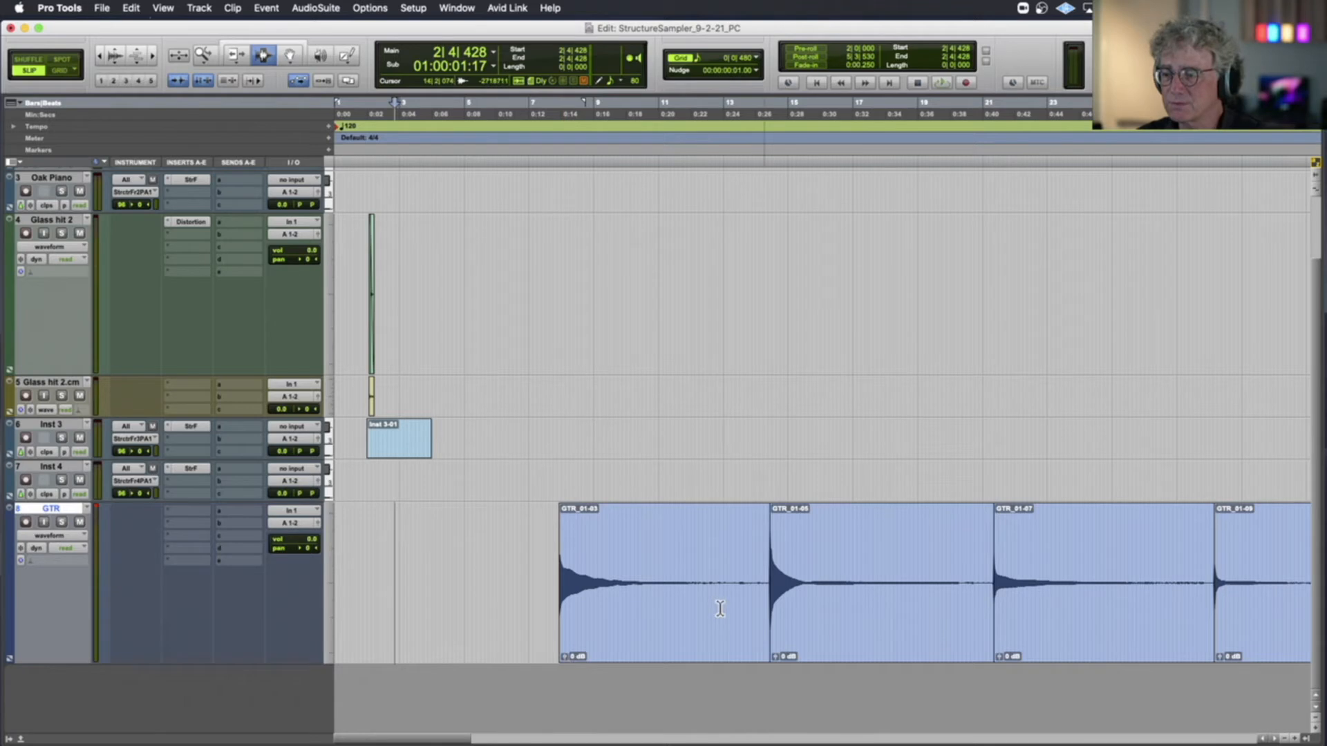
Compare the levels of the first two guitar notes and lower the clip gain of GTR_01-05 to -3.8 dB
left_click(537, 586)
key("space")
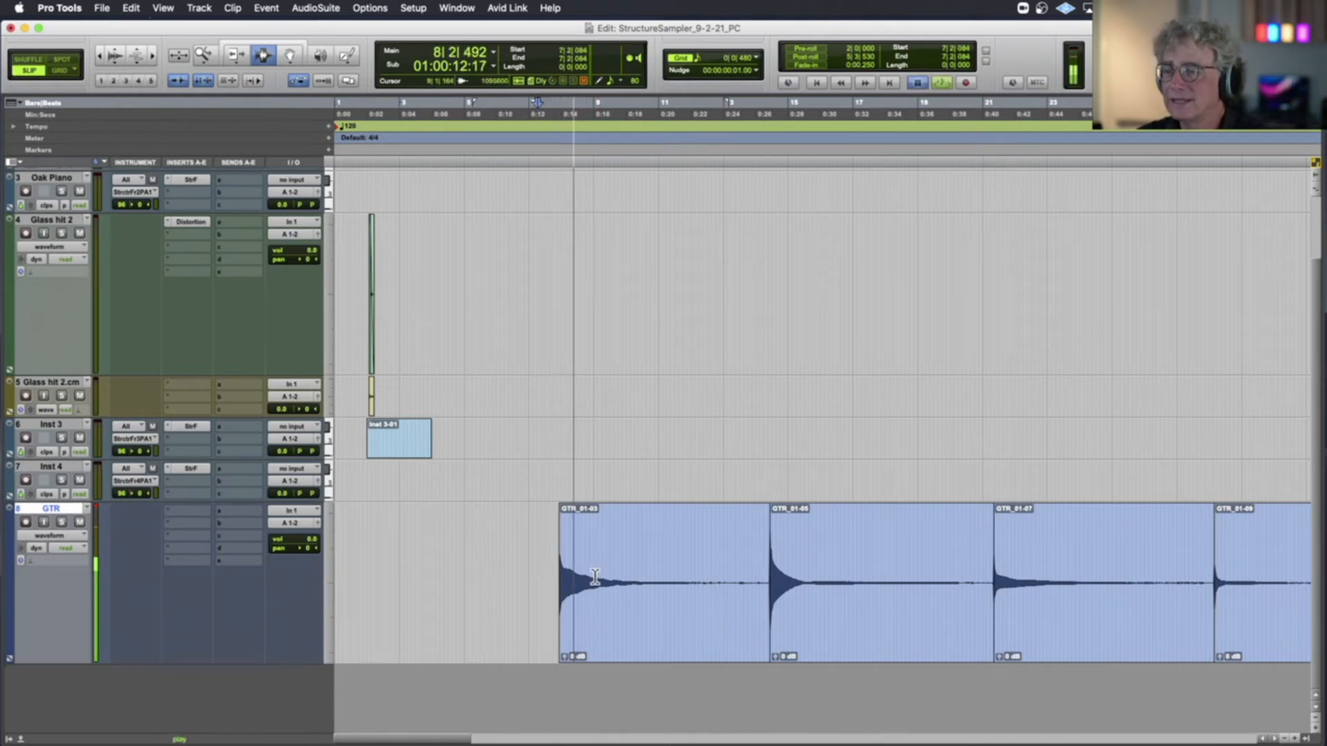
left_click(763, 570)
key("space")
left_click(612, 599)
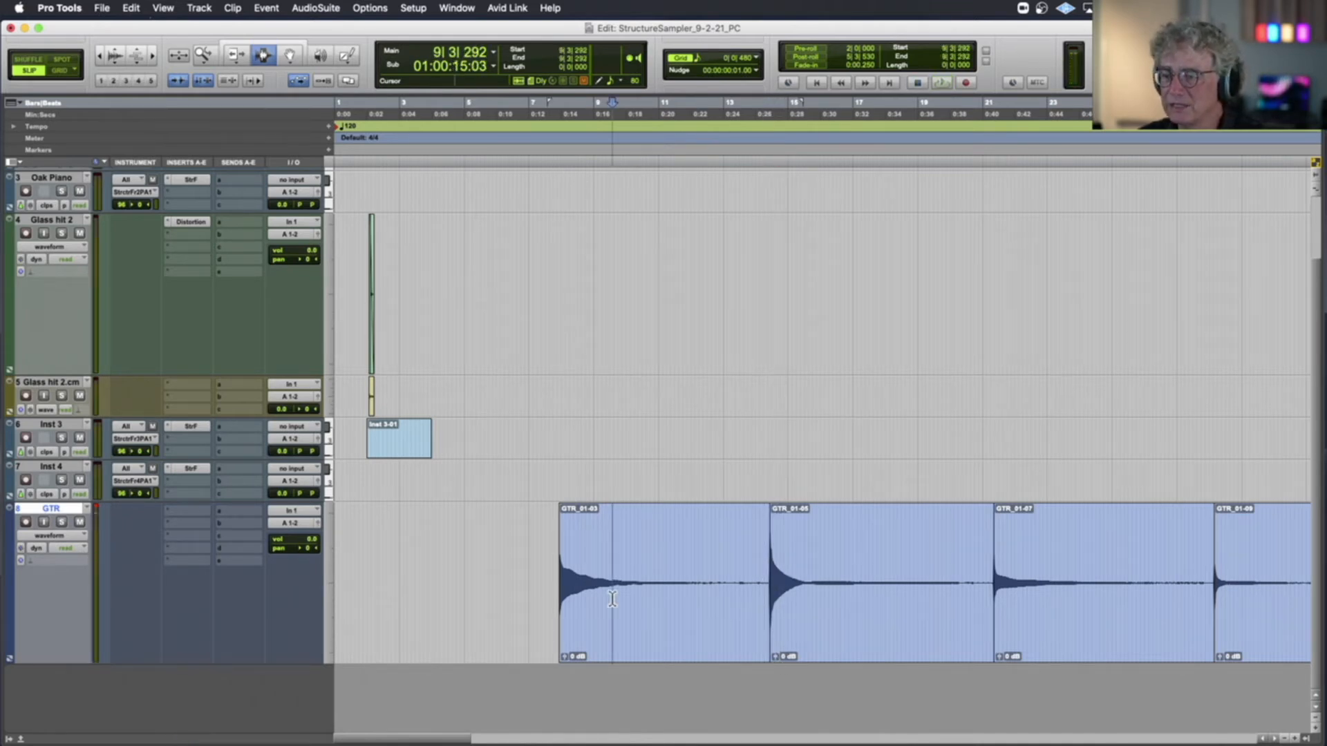
double_click(613, 599)
double_click(803, 641)
left_click_drag(775, 658, 776, 661)
left_click(740, 633)
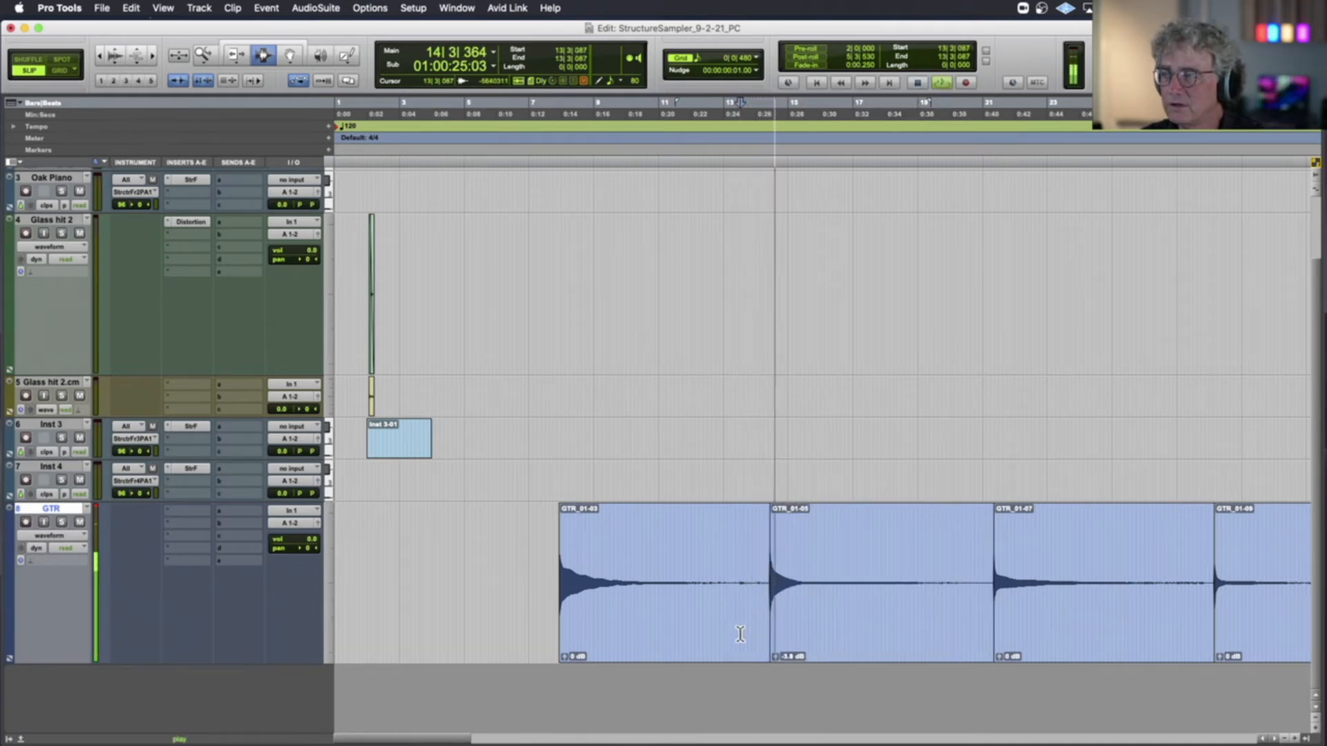
Audition the third and fourth guitar notes and raise their clip gains to +1.7 dB and about +2.8 dB
left_click(991, 591)
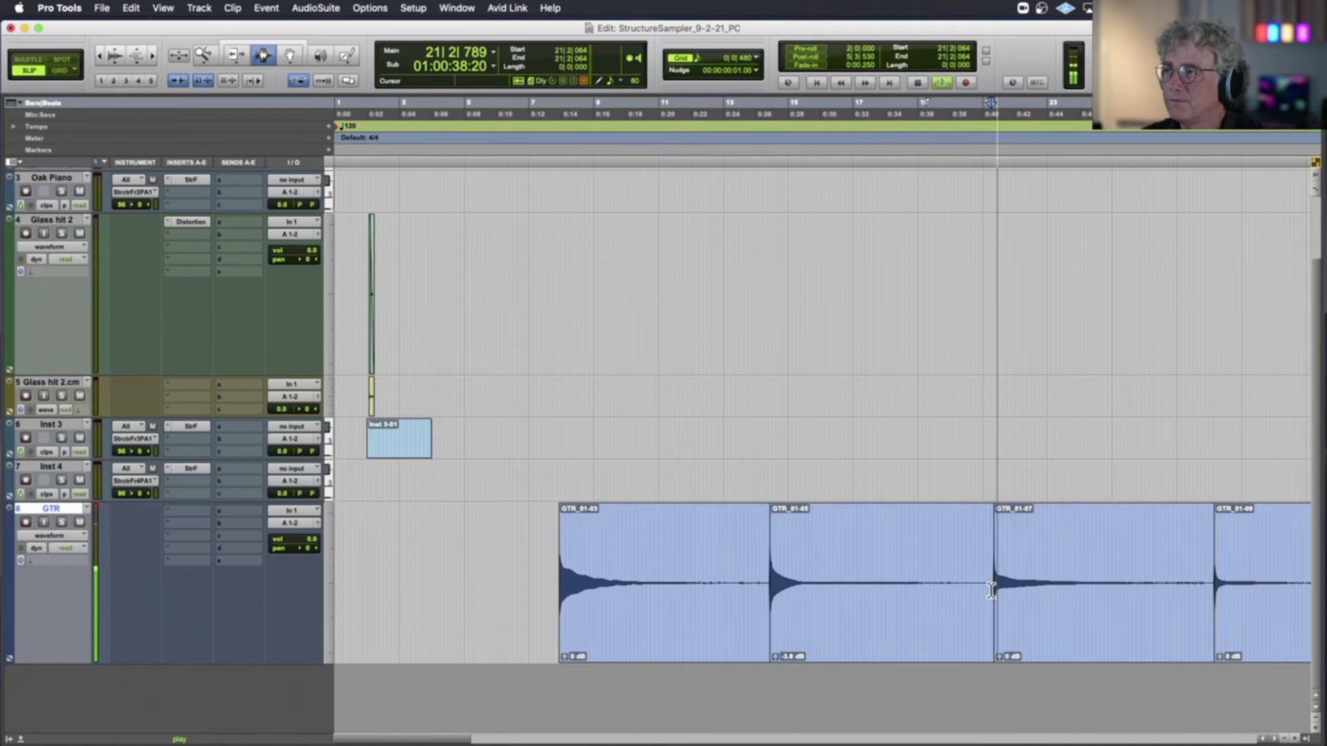
key("space")
left_click_drag(999, 658, 1002, 654)
left_click(1205, 587)
key("space")
Compare the third, fourth and fifth guitar notes and raise the clip gain of GTR_01-11 to about +2.8 dB
key("space")
left_click_drag(470, 655, 470, 653)
scroll(398, 631, "left", 5)
left_click(497, 612)
key("space")
left_click(709, 588)
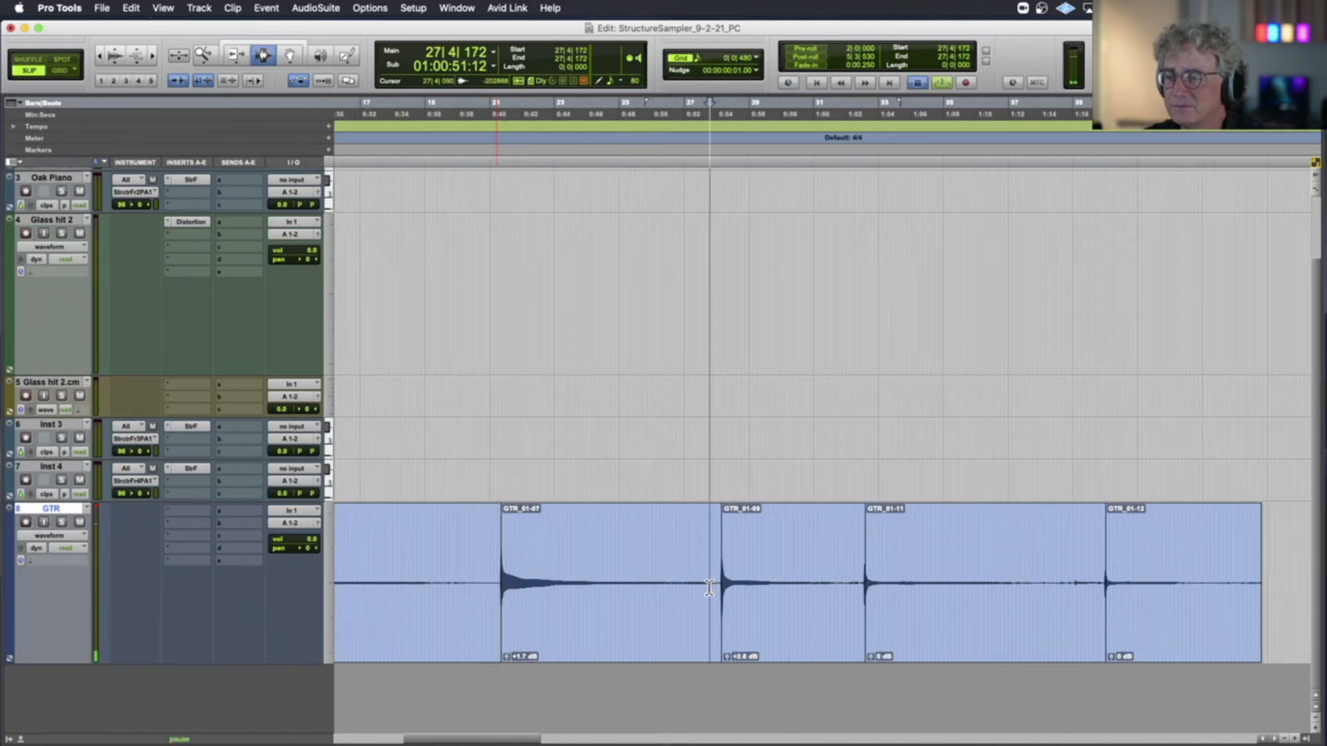
left_click(864, 590)
left_click_drag(871, 657, 871, 654)
left_click(858, 638)
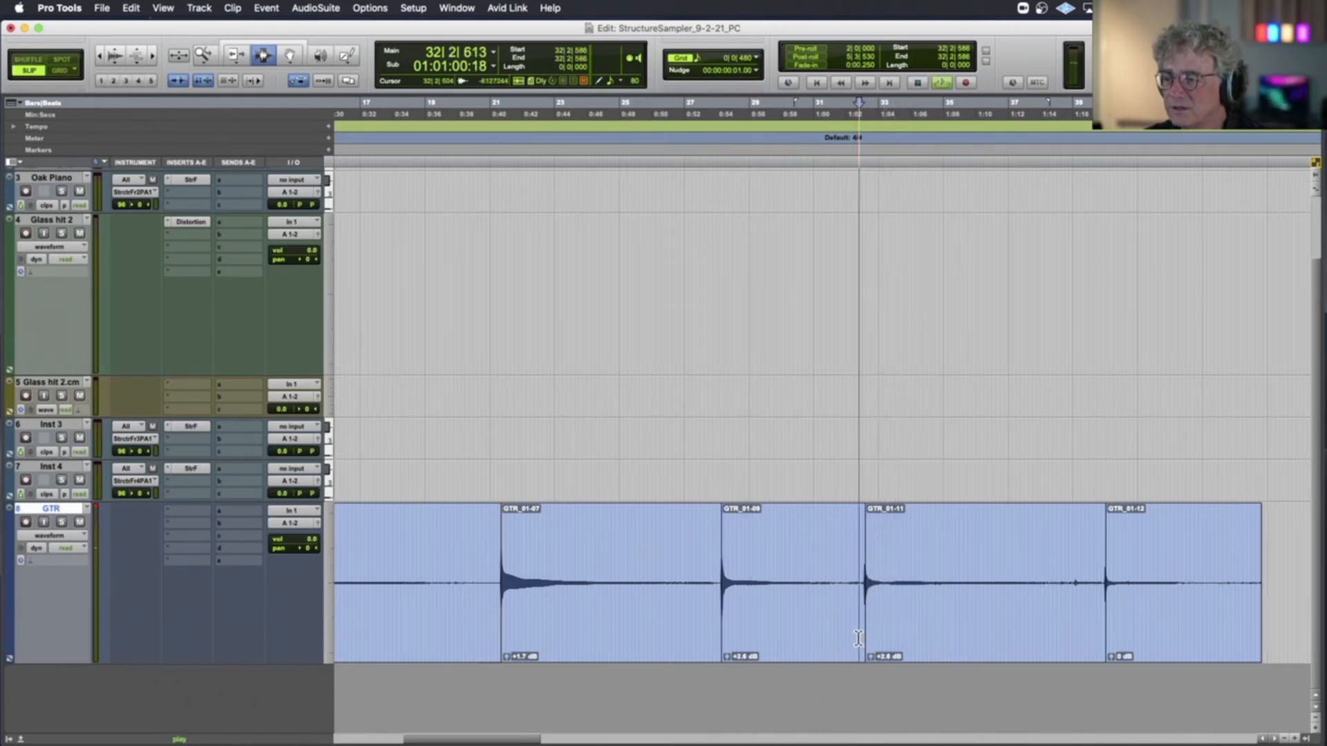
Audition the last guitar piece, GTR_01-12, with its clip gain raised, and delete the clip
left_click(1109, 647)
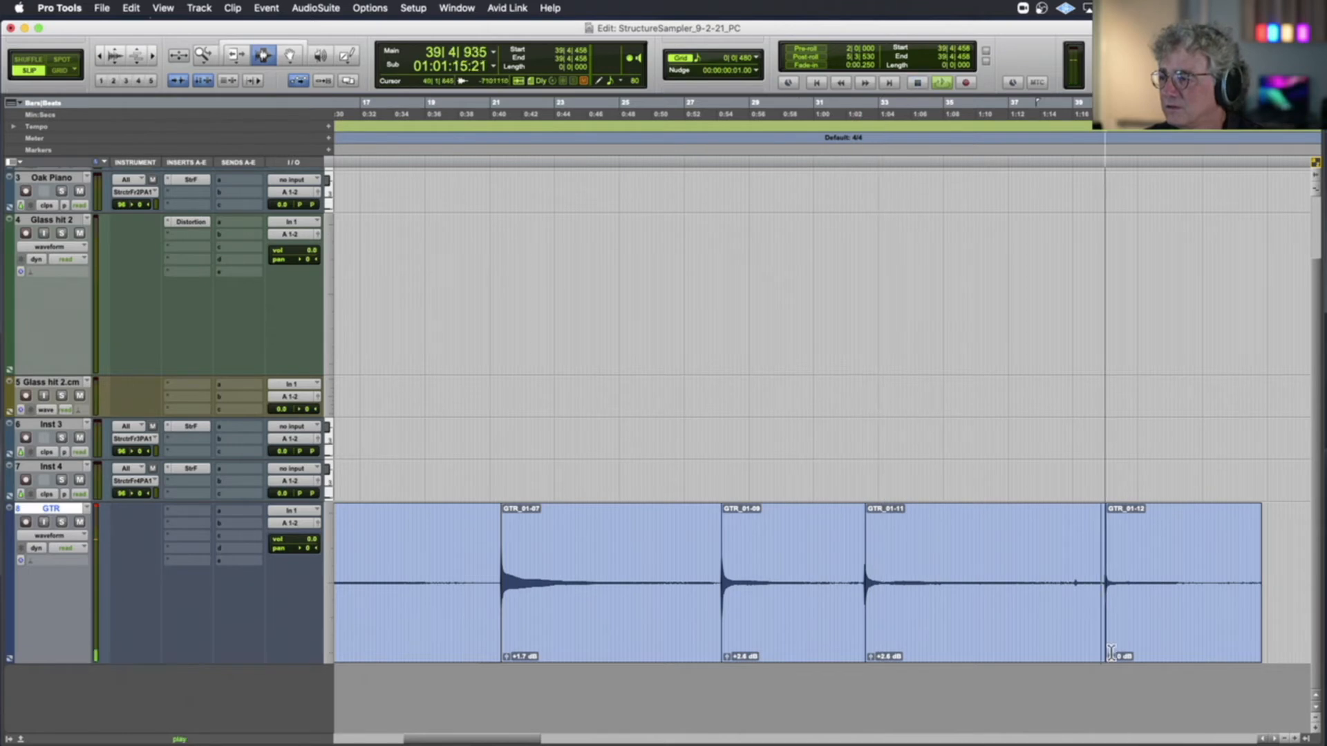
left_click_drag(1111, 658, 1112, 654)
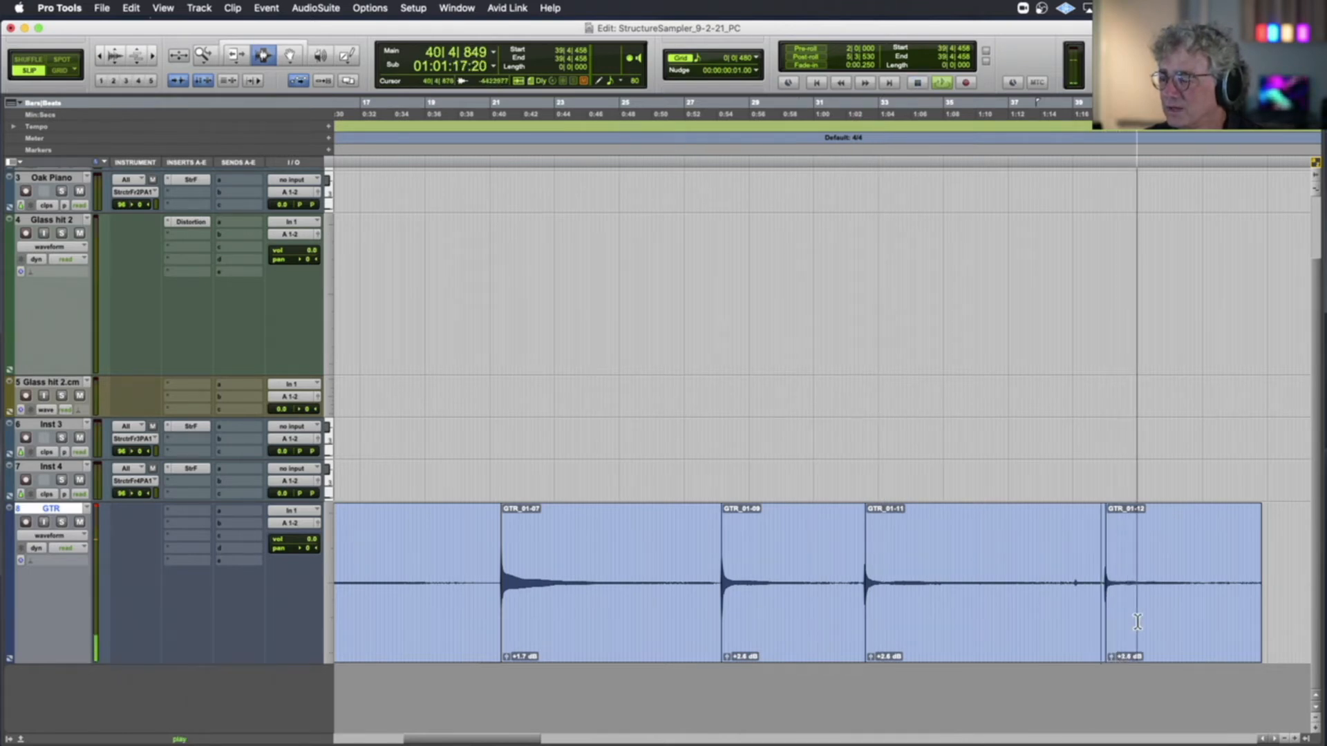
double_click(1138, 622)
key("Delete")
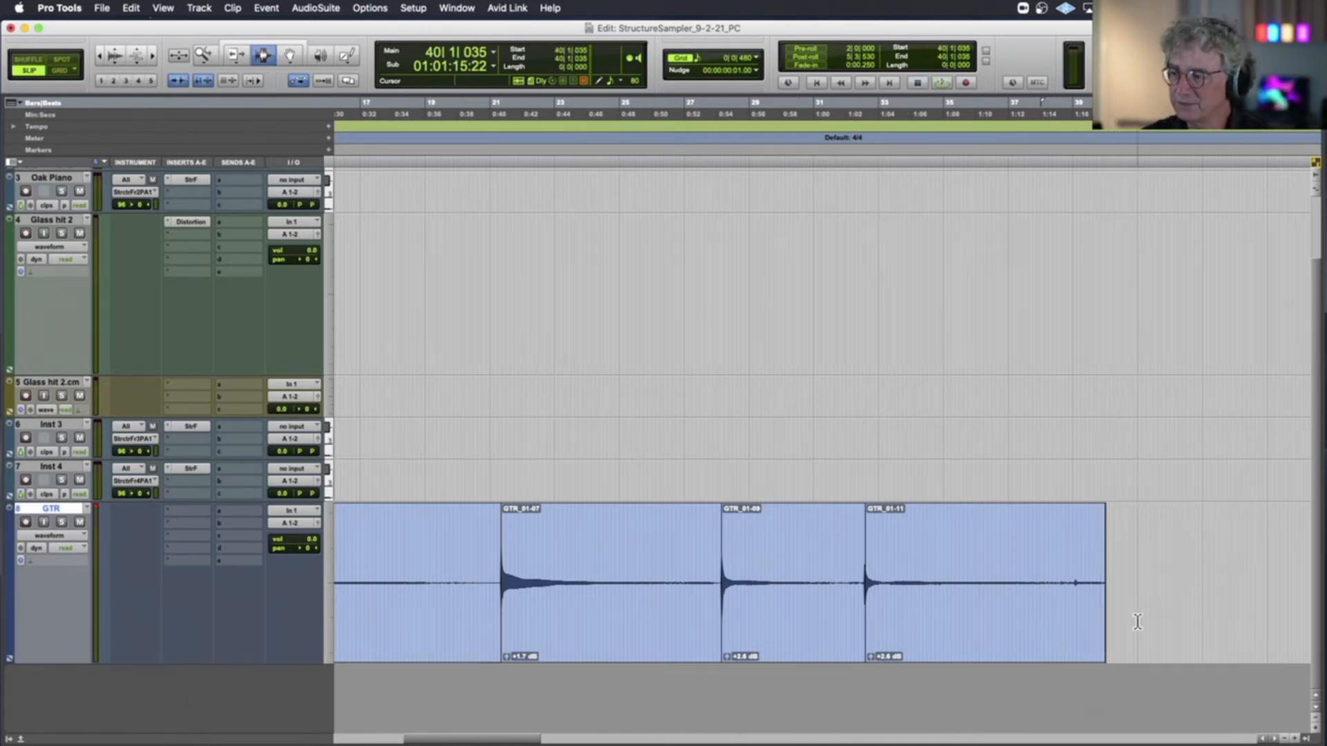
Space the five guitar note clips apart on the GTR track with the Grabber, placing the last at 33|2|241
scroll(1137, 622, "up", 2)
scroll(1137, 622, "left", 8)
scroll(1137, 622, "down", 1)
scroll(1137, 622, "down", 1)
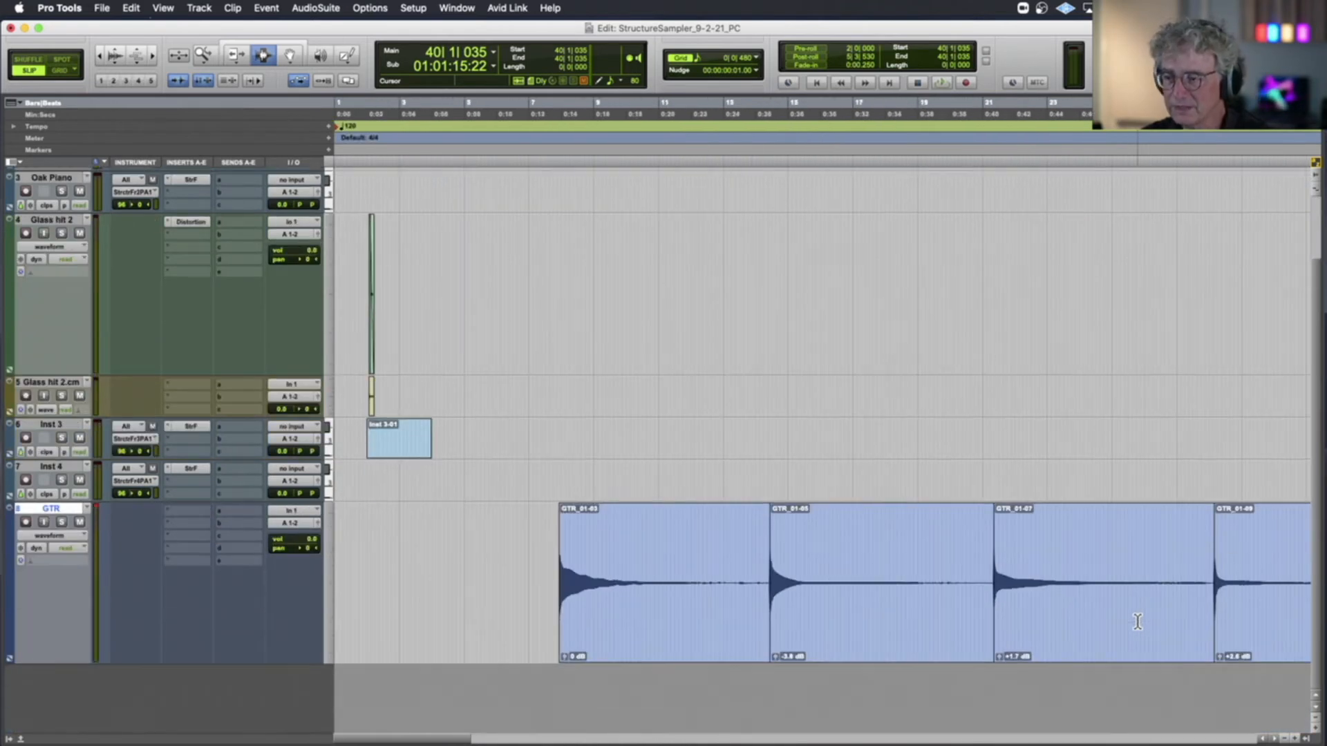
left_click(289, 55)
left_click_drag(636, 551, 569, 551)
left_click_drag(898, 575, 854, 574)
left_click_drag(1033, 580, 1026, 581)
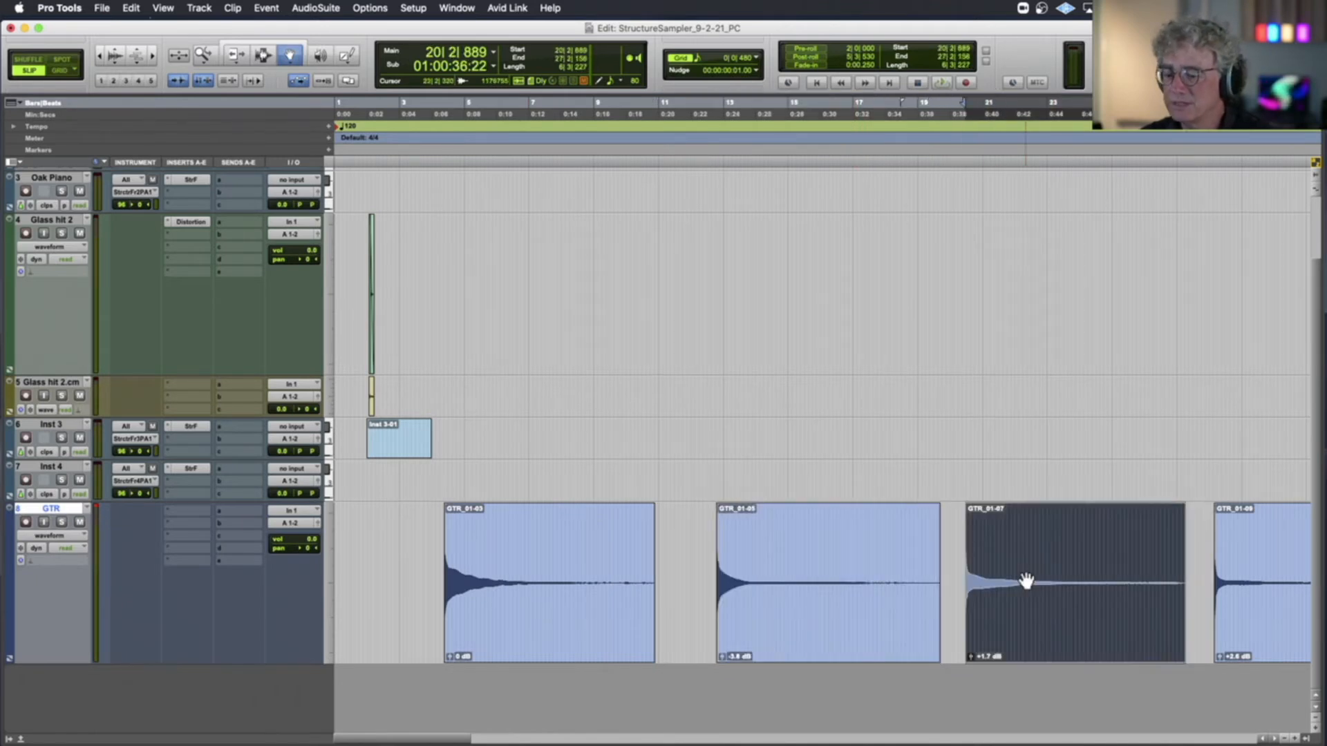
key("super+bracketleft")
left_click_drag(828, 581, 819, 584)
left_click_drag(904, 579, 916, 575)
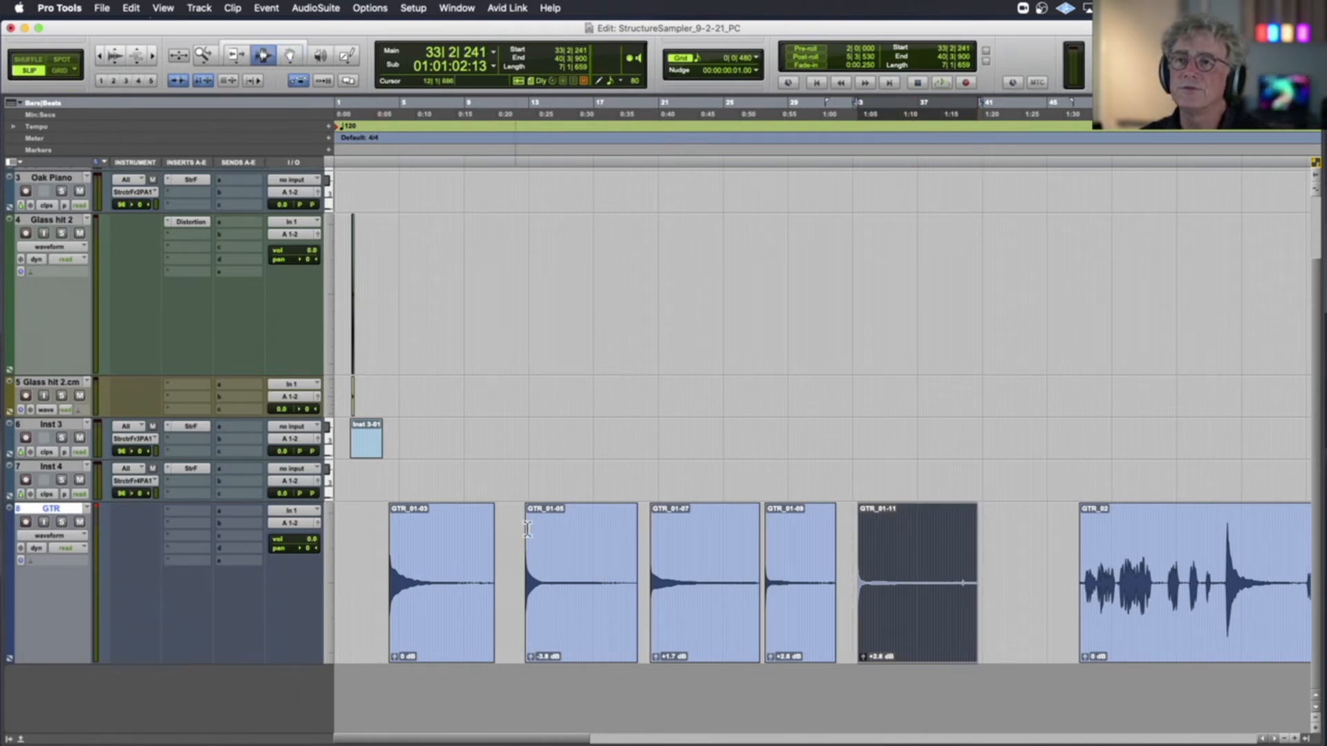
Create a fade-out over the tail of each of the five separated guitar note clips
left_click_drag(460, 588, 468, 588)
key("ctrl+f")
left_click_drag(609, 588, 640, 592)
key("ctrl+f")
left_click_drag(725, 592, 843, 600)
key("f")
double_click(824, 595)
key("ctrl+f")
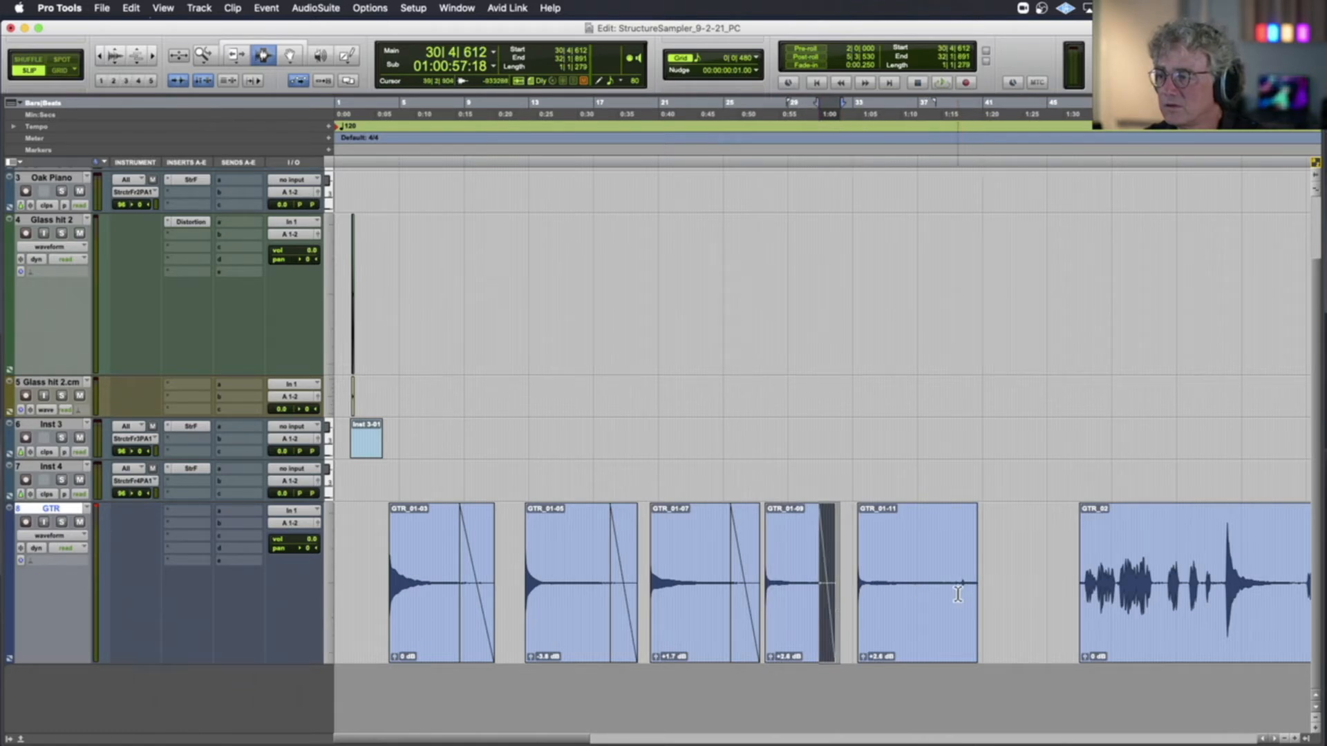
left_click_drag(958, 593, 981, 595)
key("ctrl+f")
Shift the second guitar take and the hand drum take together 60 bars later on the GTR track
key("super+bracketleft")
key("super+bracketleft")
key("super+bracketleft")
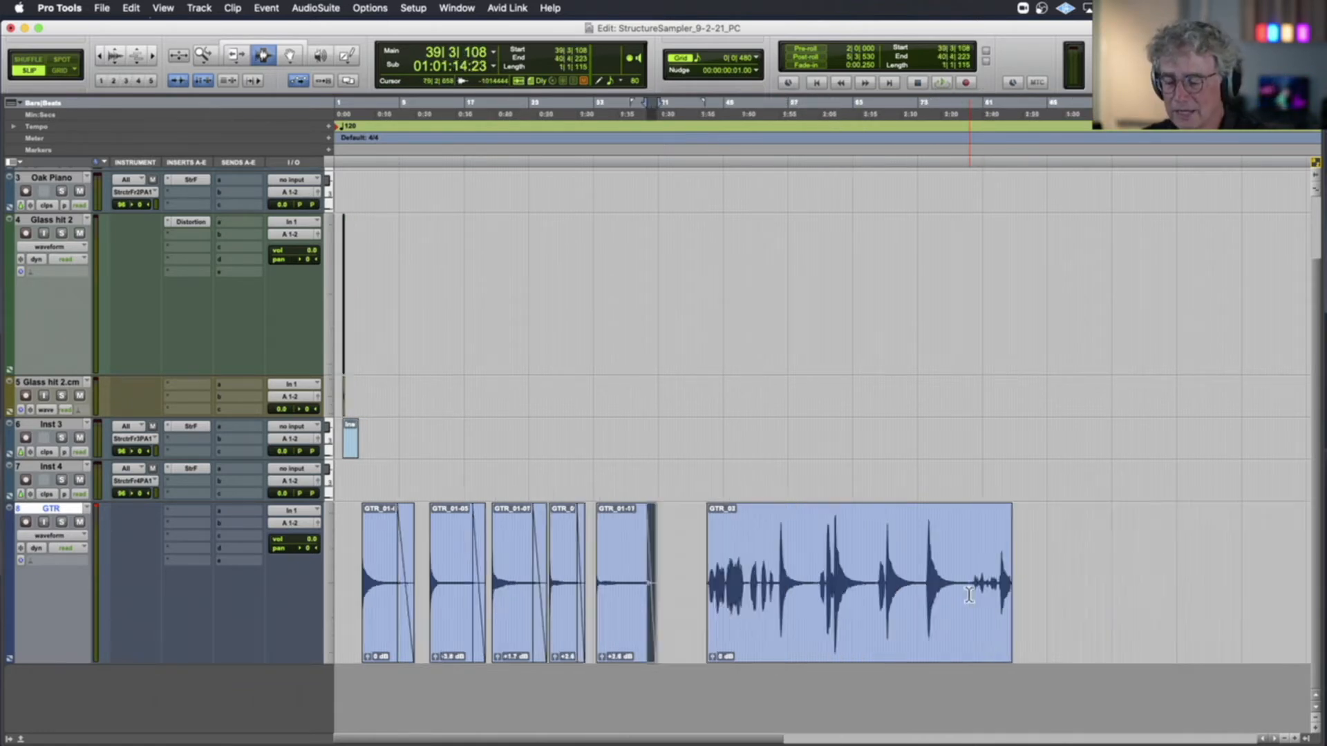
left_click(478, 577)
double_click(477, 578)
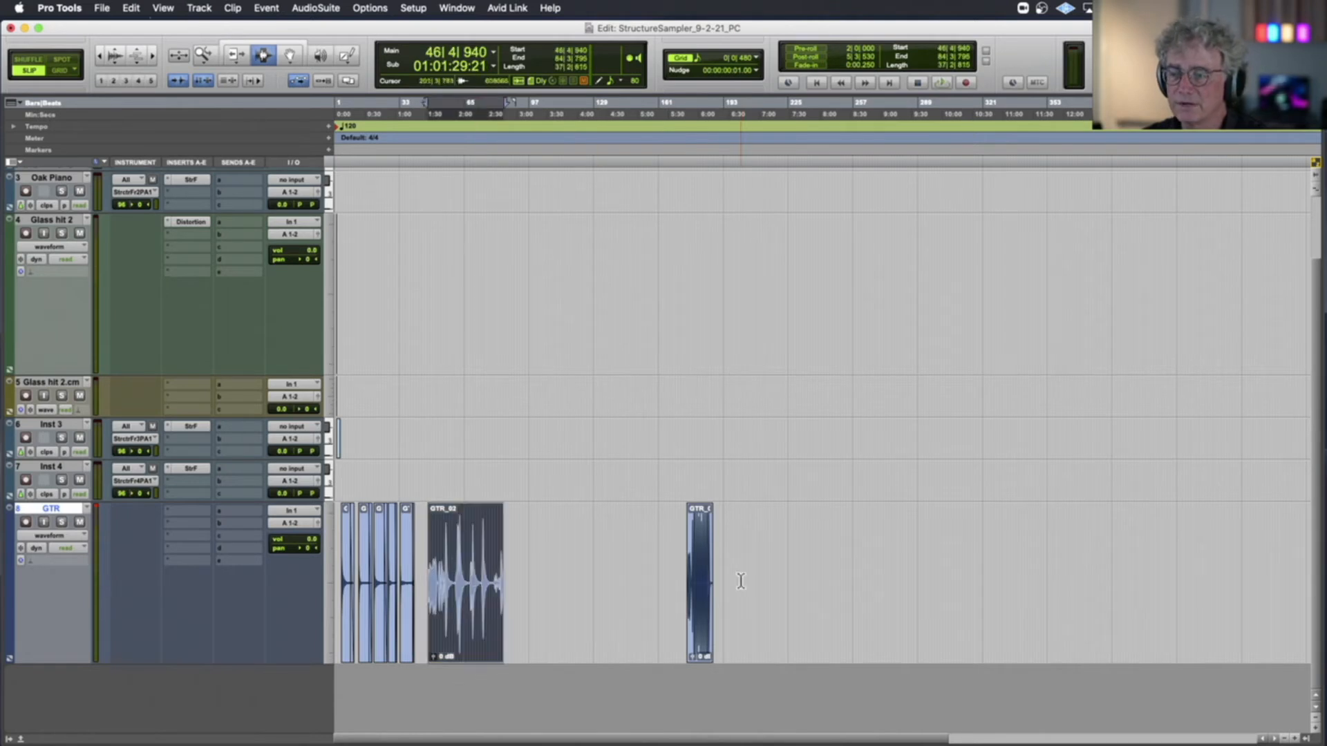
left_click(751, 584, "shift")
key("alt+h")
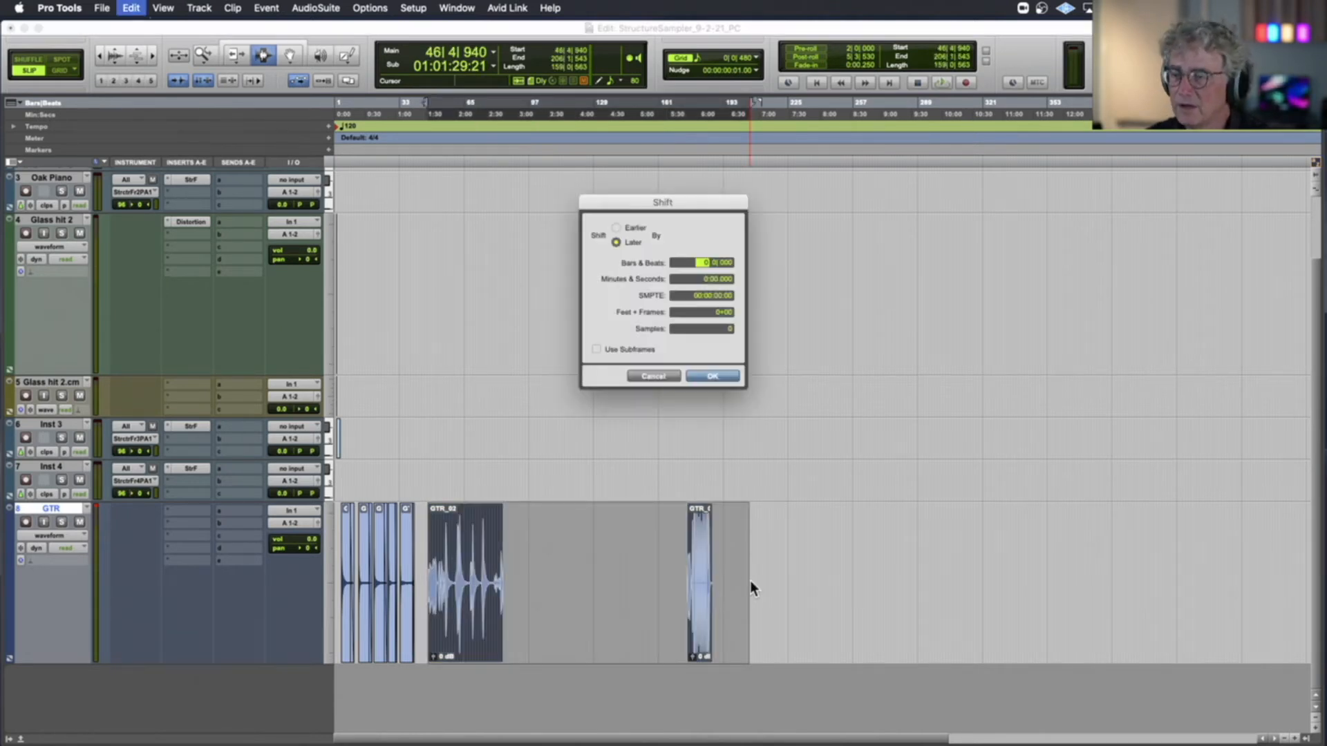
type("60")
key("Return")
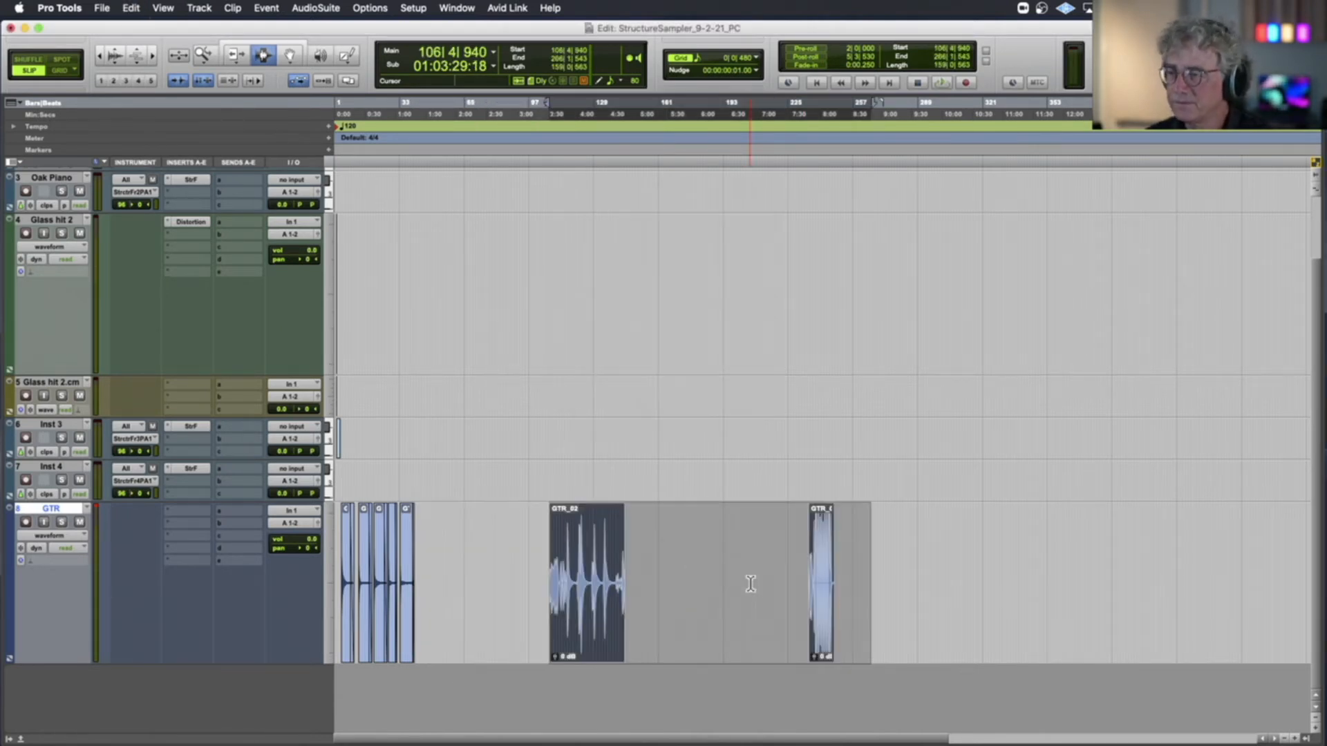
Spread the five faded guitar note clips much farther apart with the Grabber, placing the last at 70|1|187
key("t")
key("t")
key("t")
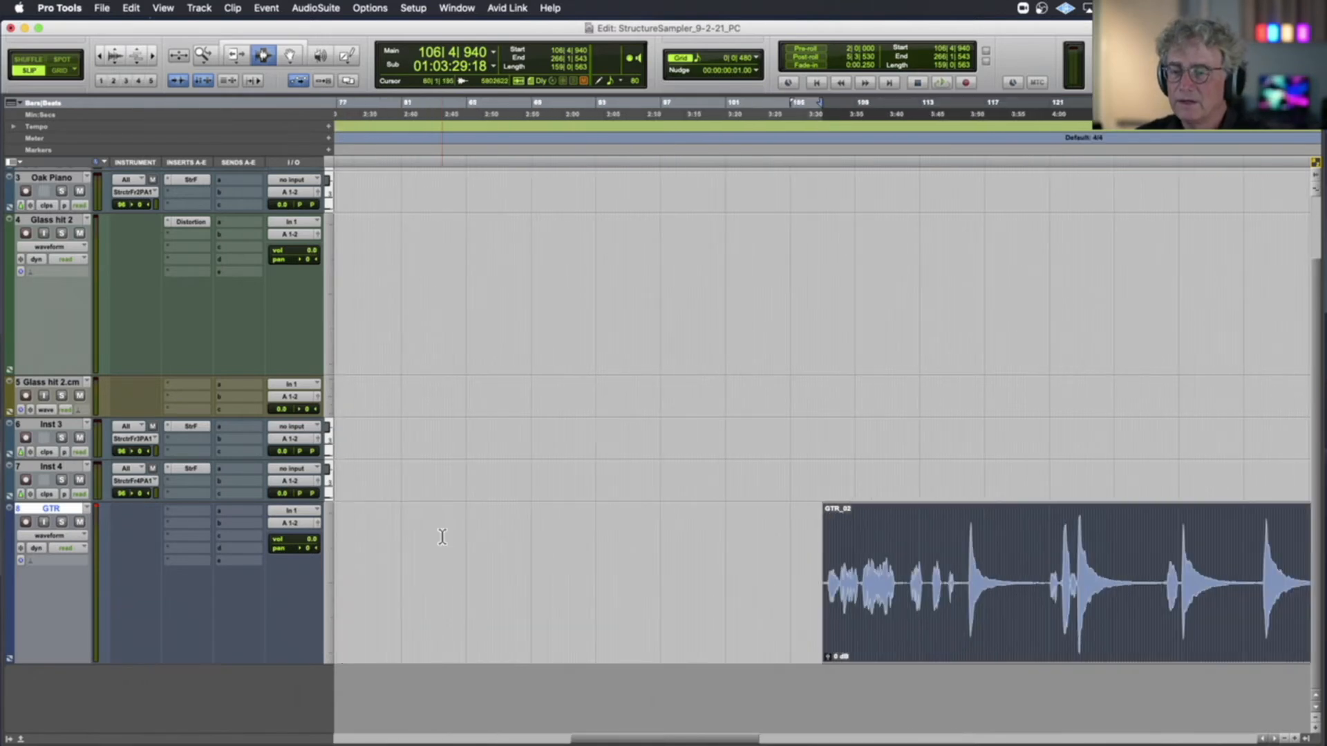
scroll(448, 461, "left", 10)
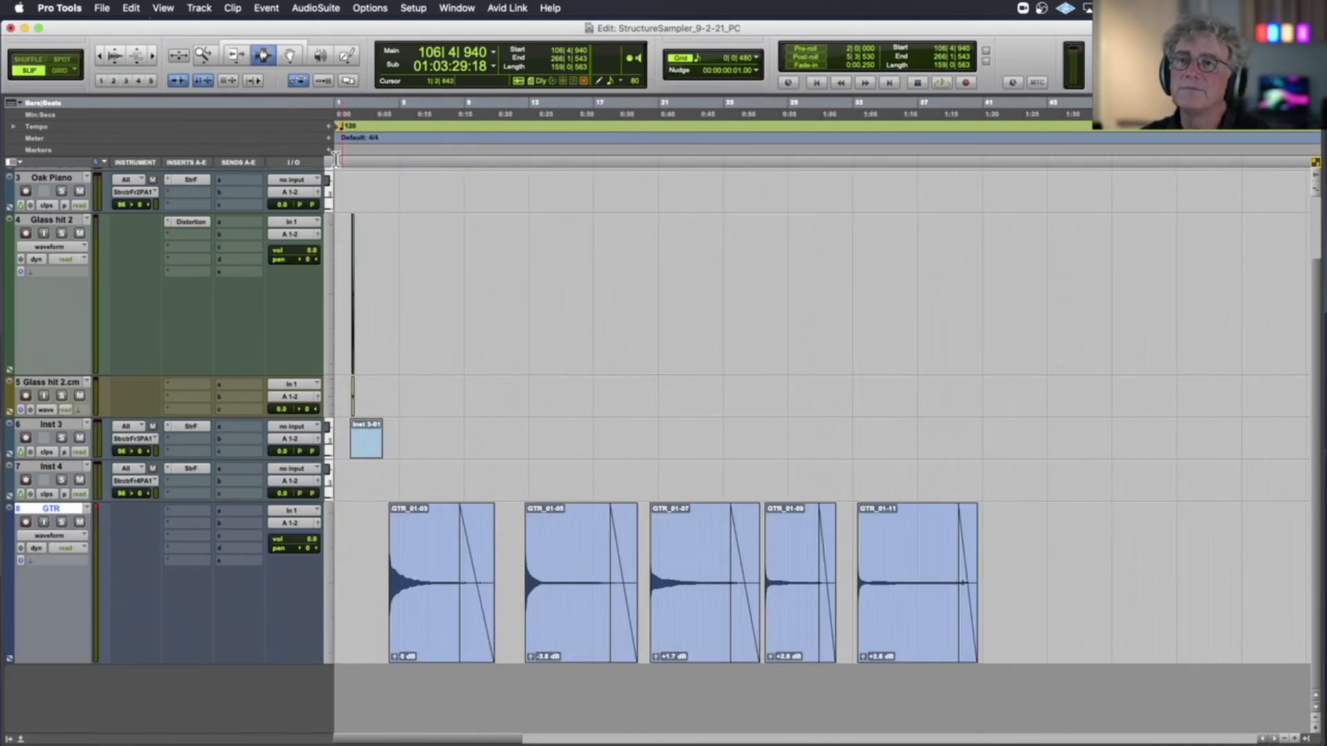
key("F8")
left_click_drag(942, 579, 1229, 572)
key("e")
key("e")
key("r")
key("r")
left_click_drag(554, 553, 630, 556)
left_click_drag(450, 557, 537, 557)
left_click(426, 553)
mouse_move(427, 553)
left_mouse_down()
mouse_move(489, 549)
mouse_move(394, 551)
mouse_move(429, 551)
left_mouse_up()
left_click_drag(533, 548, 624, 549)
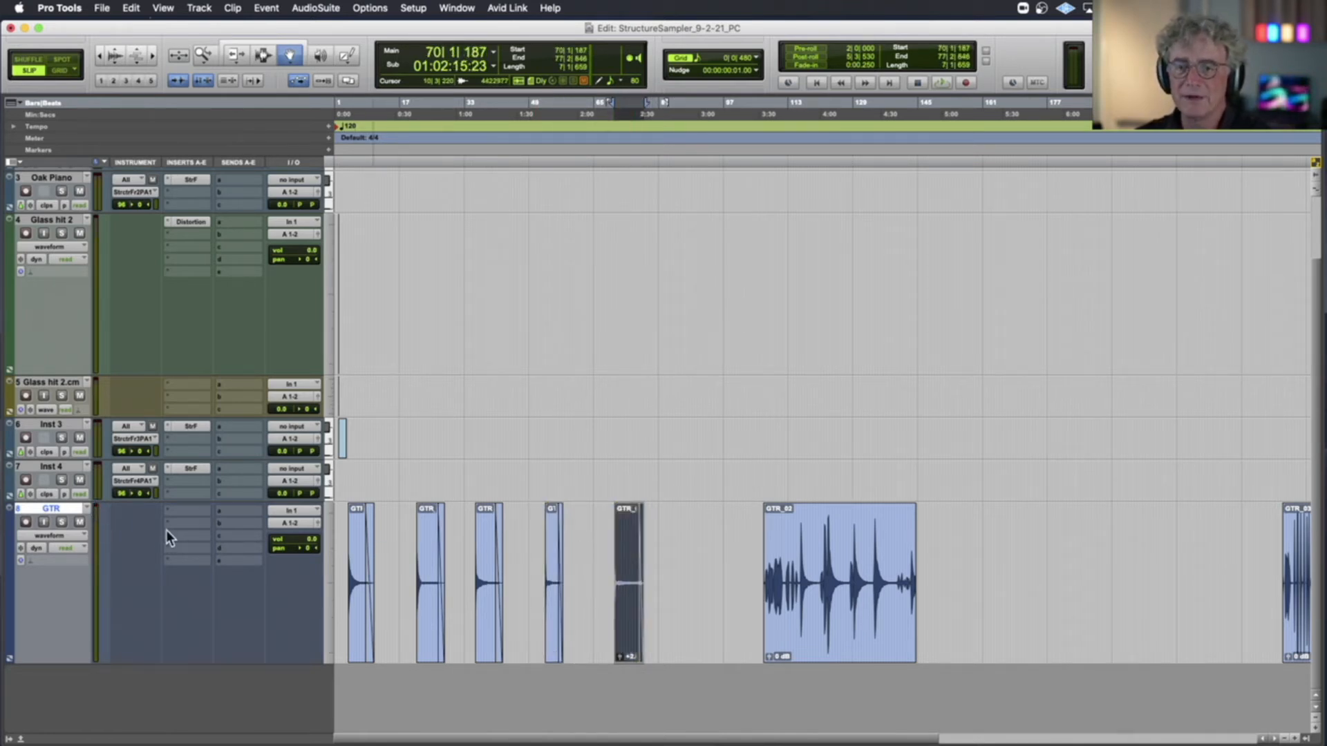
Insert the Avid D-Verb (mono/stereo) plug-in in the first insert slot of the GTR track
left_click(194, 512)
mouse_move(194, 512)
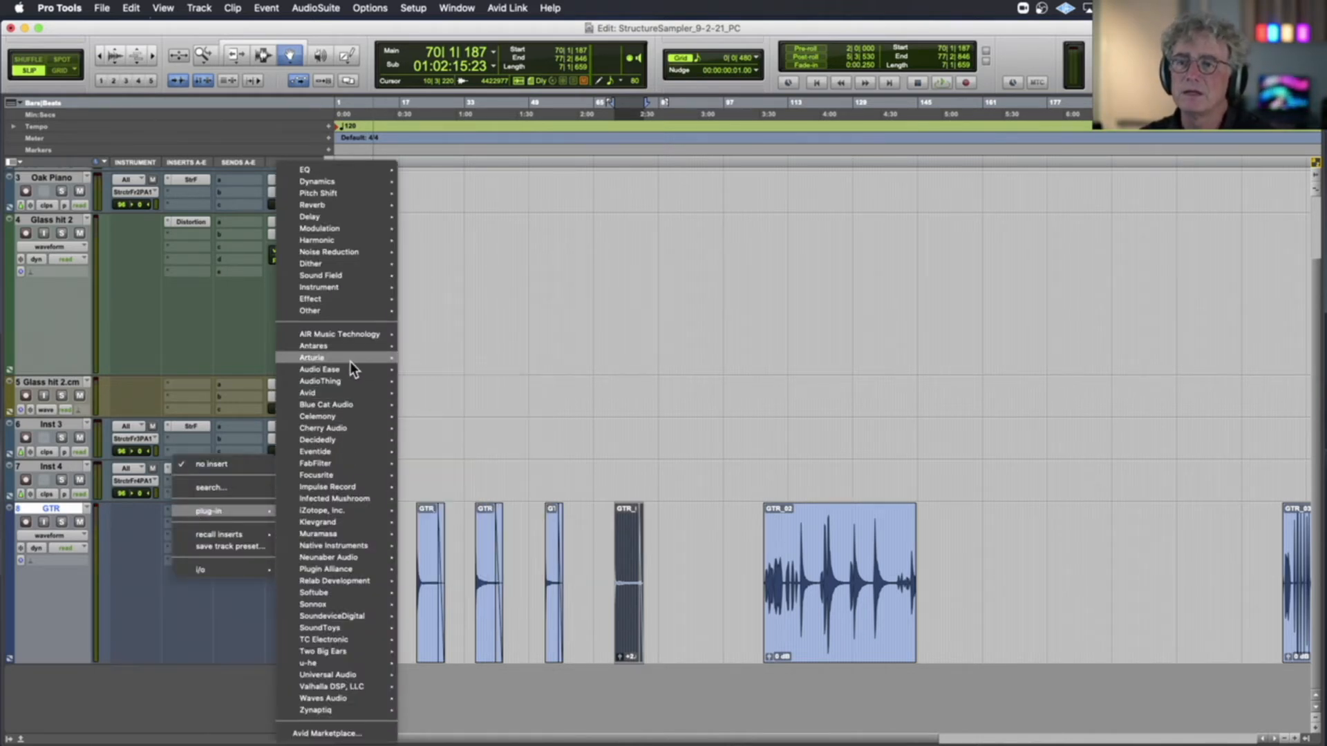
mouse_move(349, 361)
mouse_move(347, 392)
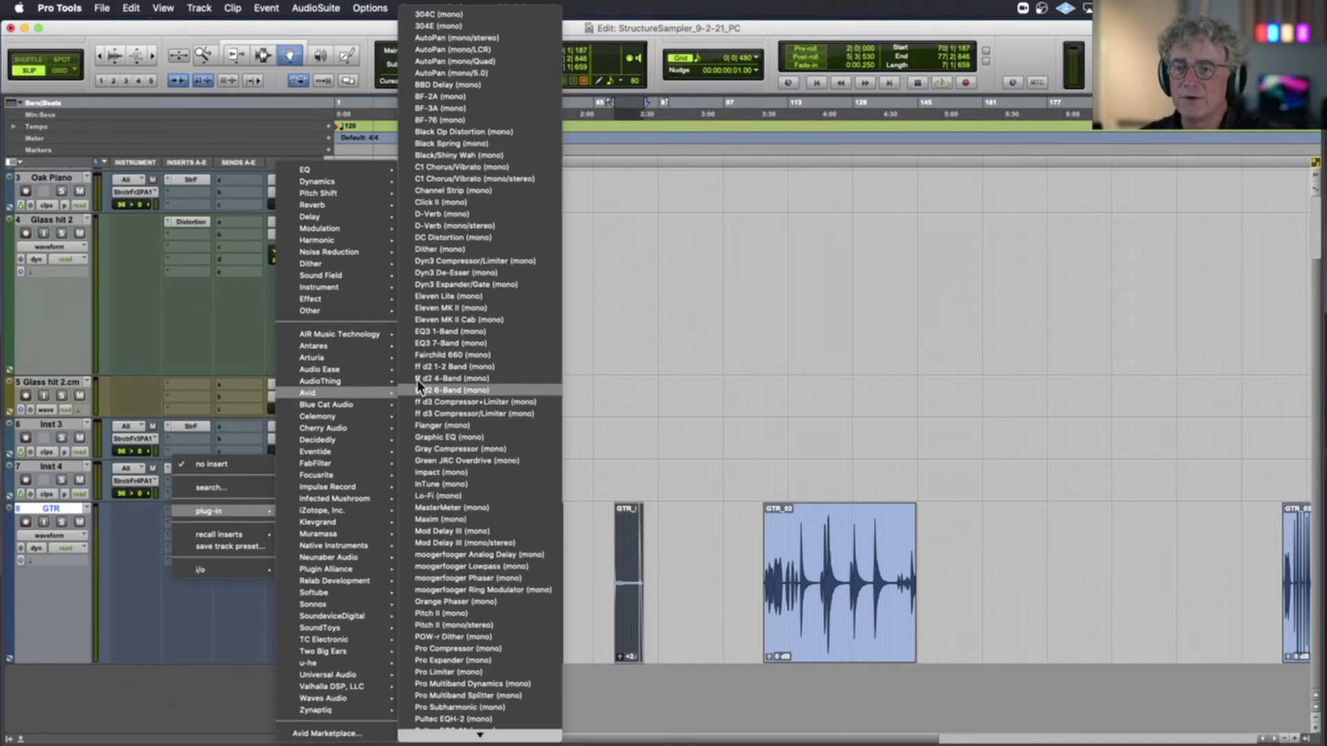
left_click(451, 226)
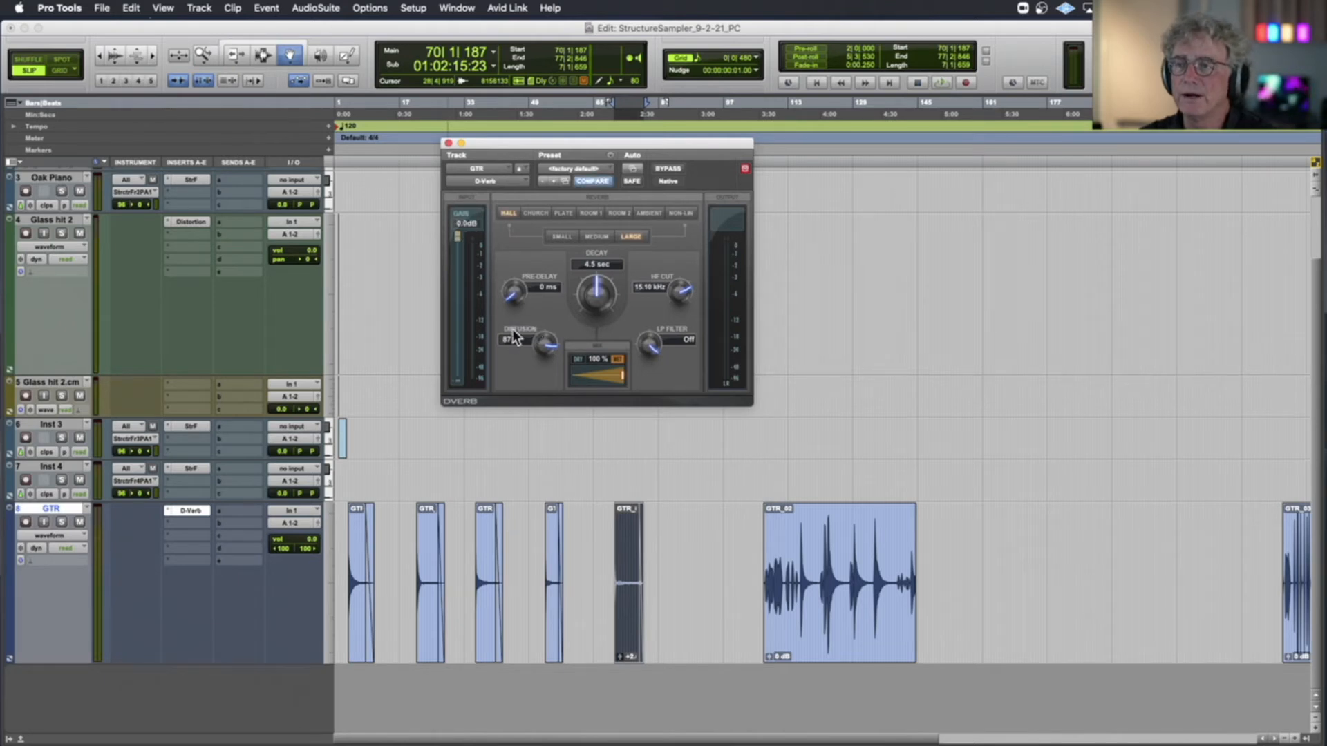
Compare D-Verb's Hall sizes, choose Small and set the decay to 1.7 sec
left_click_drag(593, 142, 580, 269)
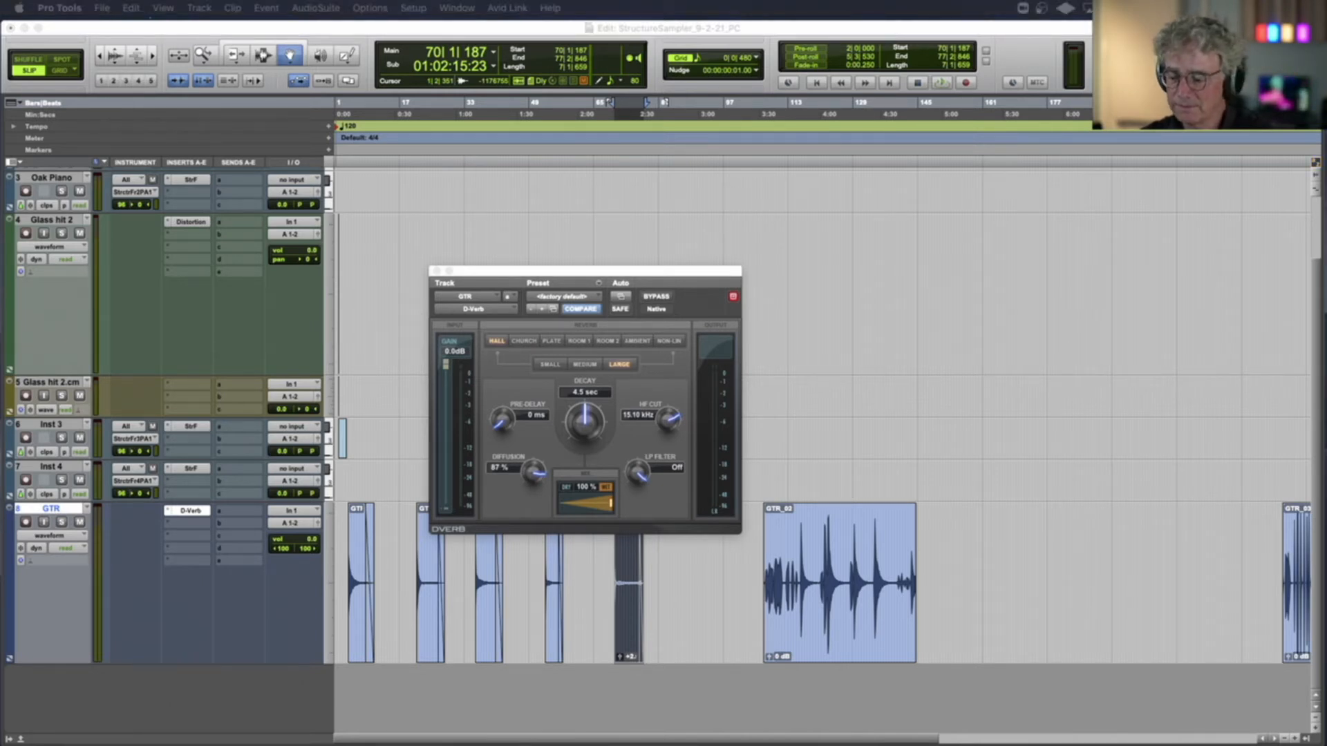
left_click_drag(495, 267, 453, 191)
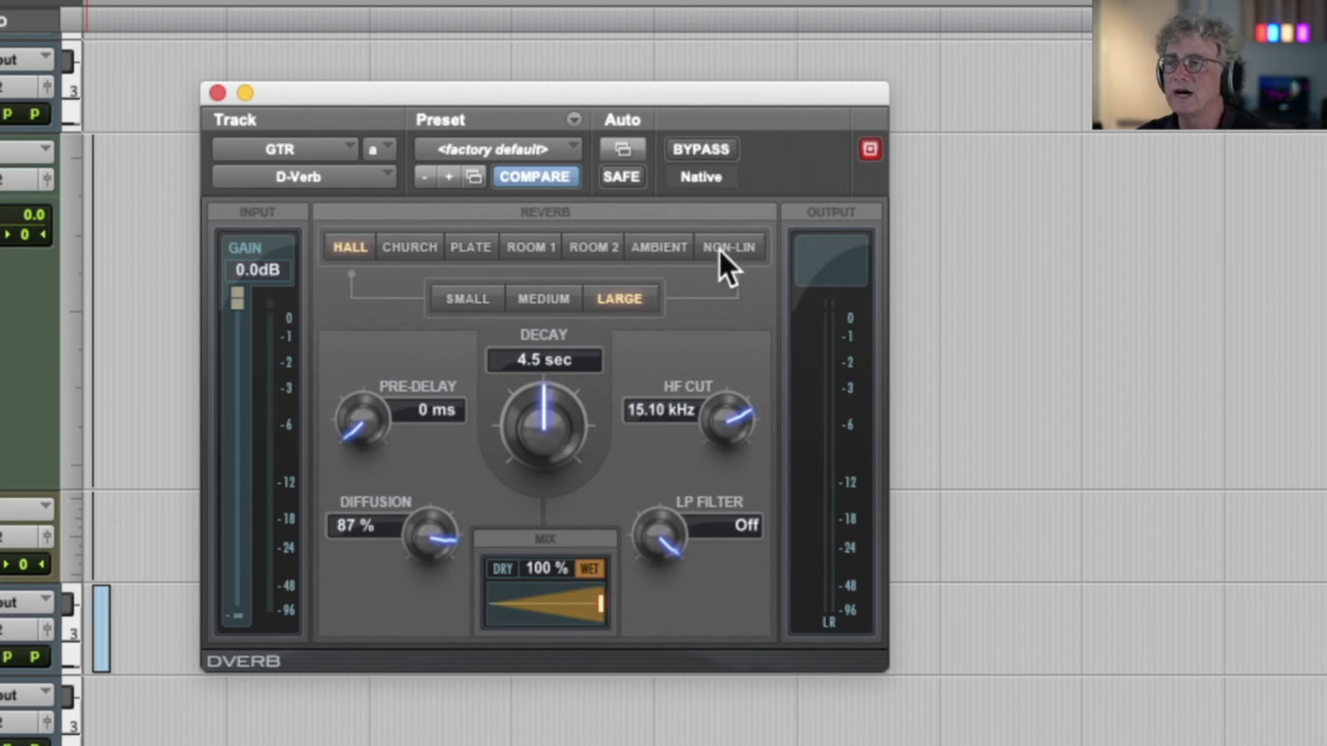
left_click(474, 301)
left_click(535, 301)
left_click(604, 299)
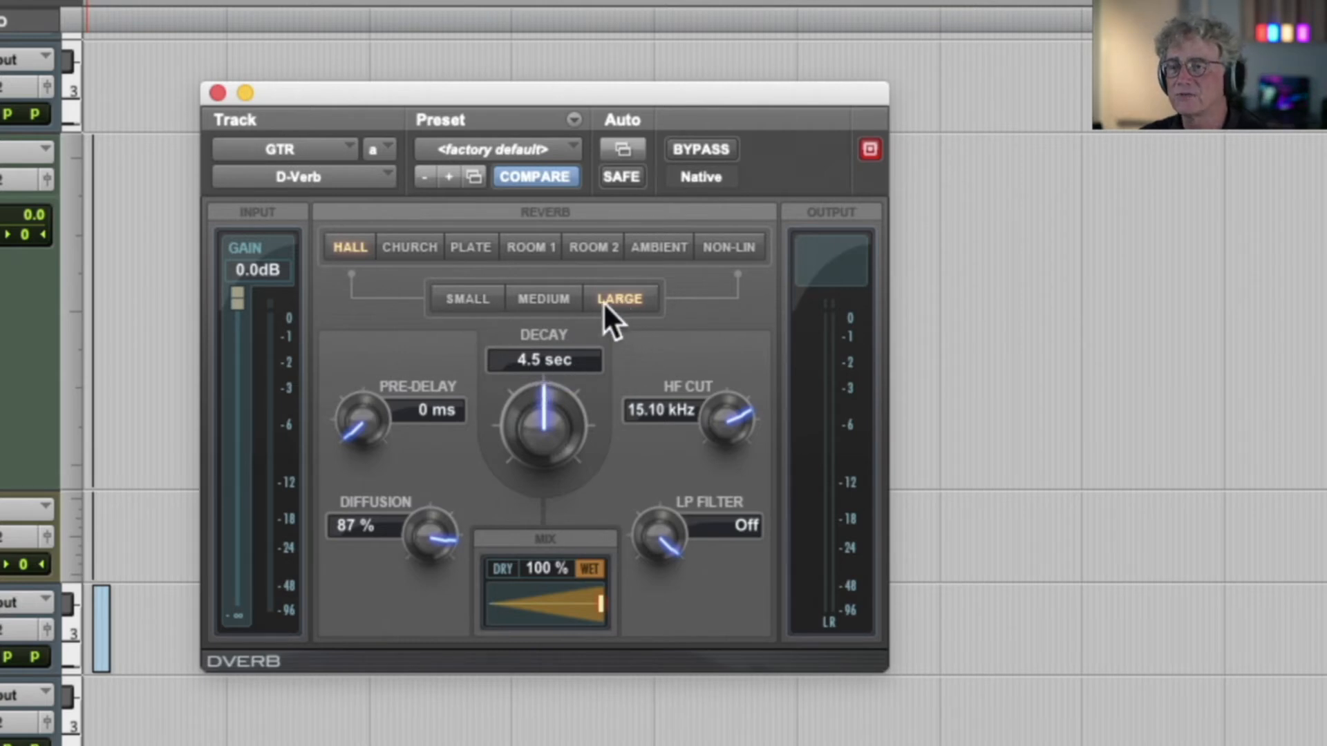
left_click(470, 303)
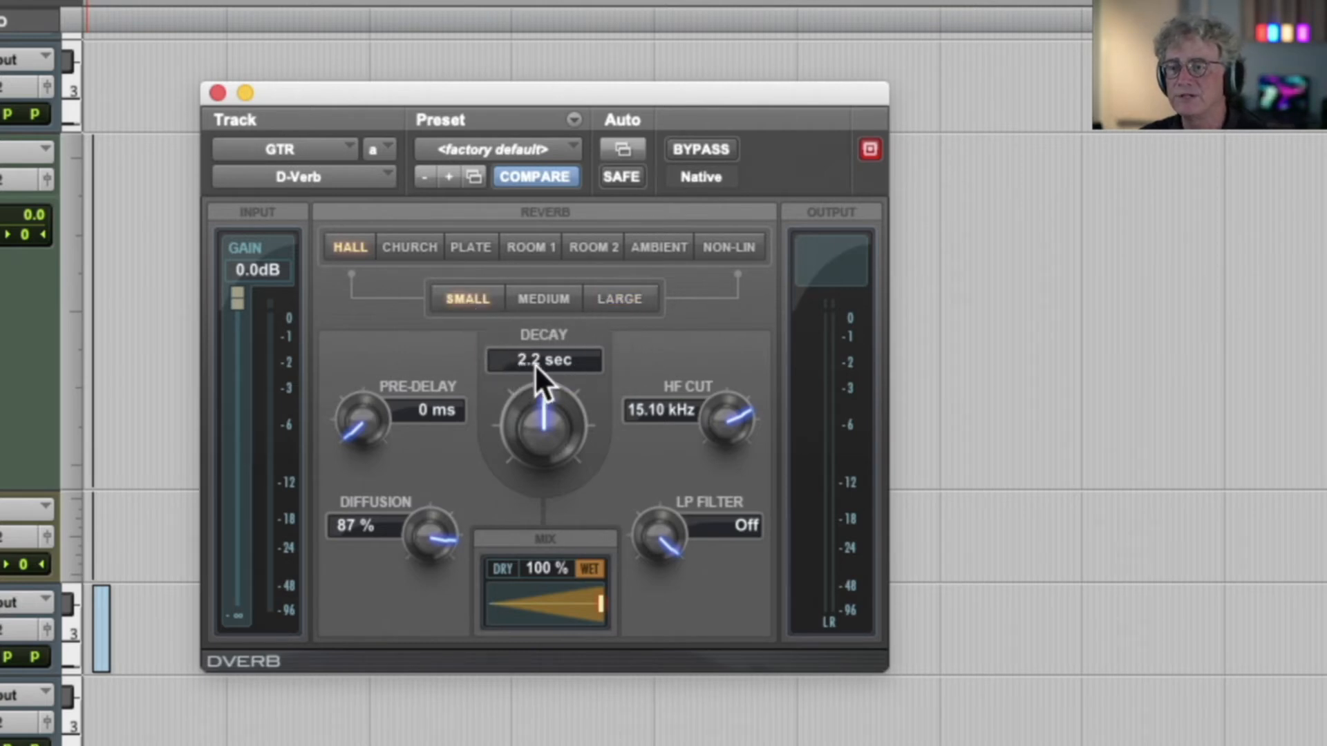
left_click(542, 299)
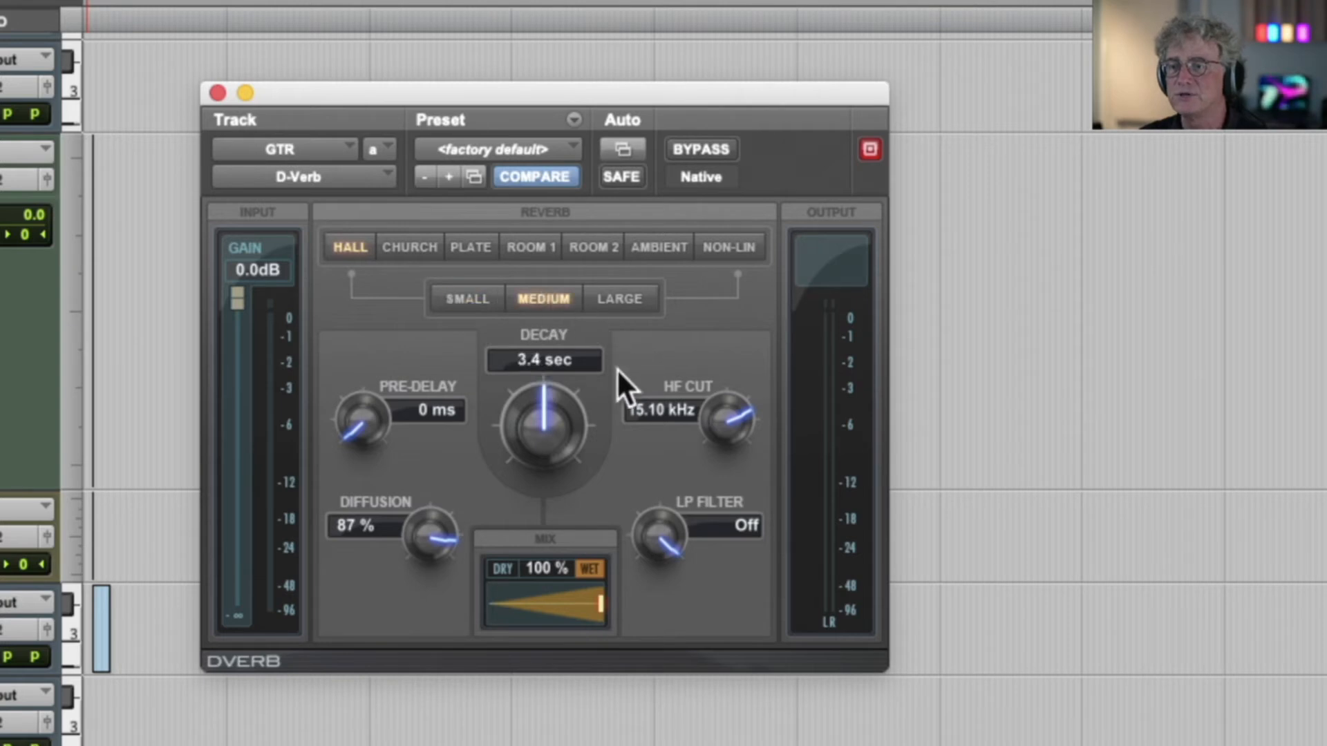
left_click(464, 301)
left_click_drag(520, 402, 479, 492)
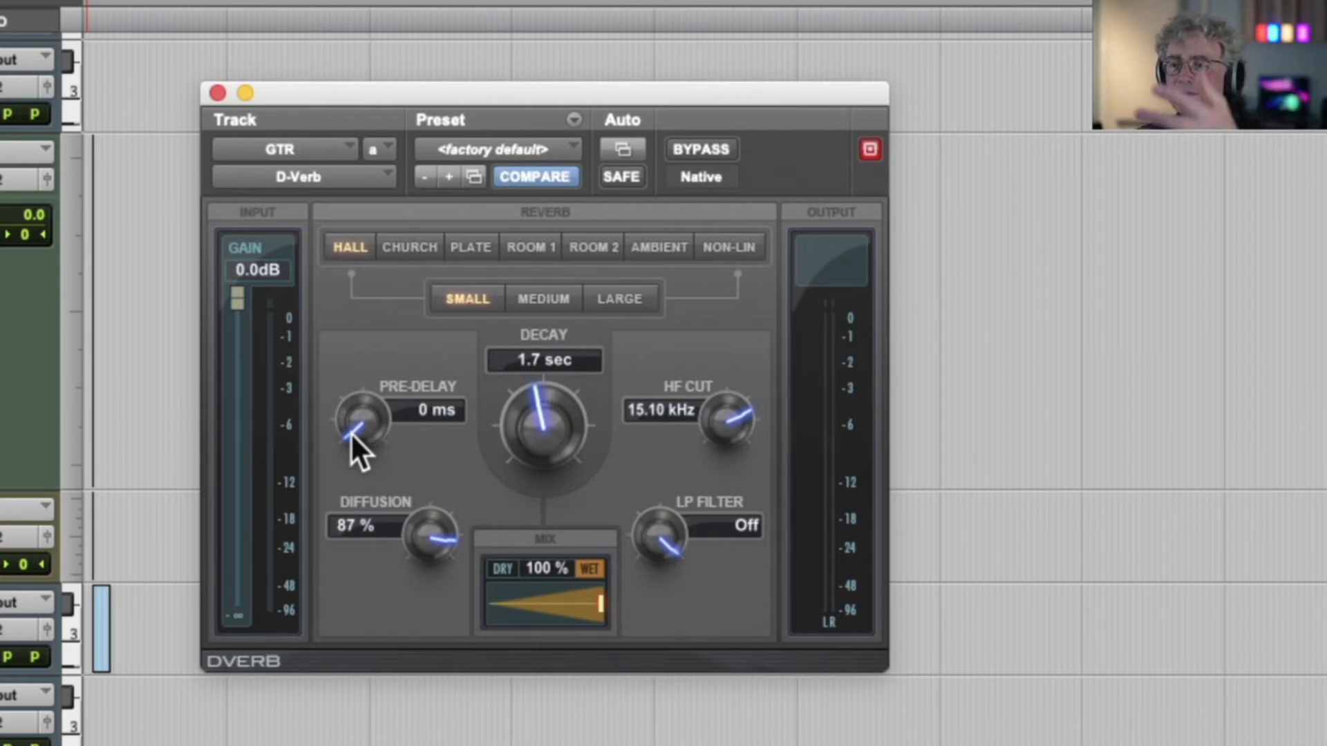
Lower D-Verb's HF Cut to 13.27 kHz and switch the reverb algorithm to Plate
left_click_drag(351, 432, 327, 449)
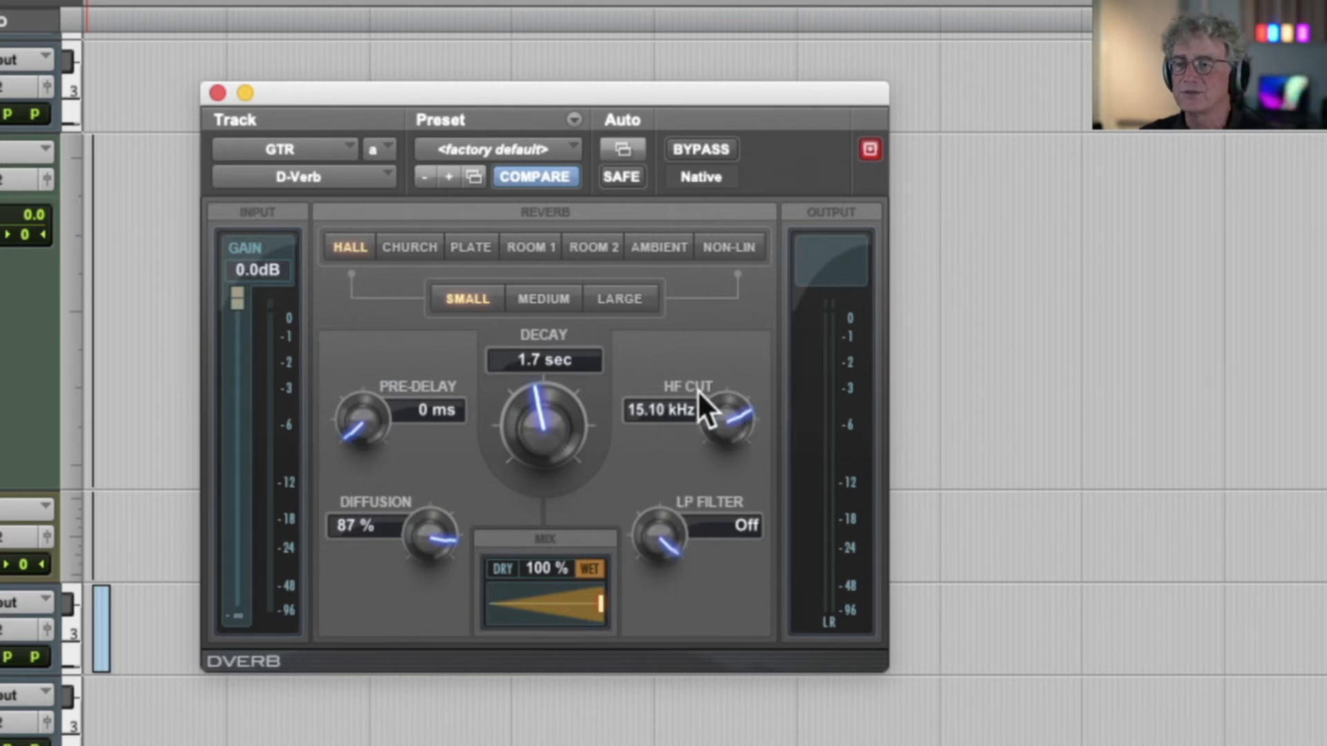
left_click_drag(715, 405, 669, 497)
left_click_drag(659, 533, 661, 492)
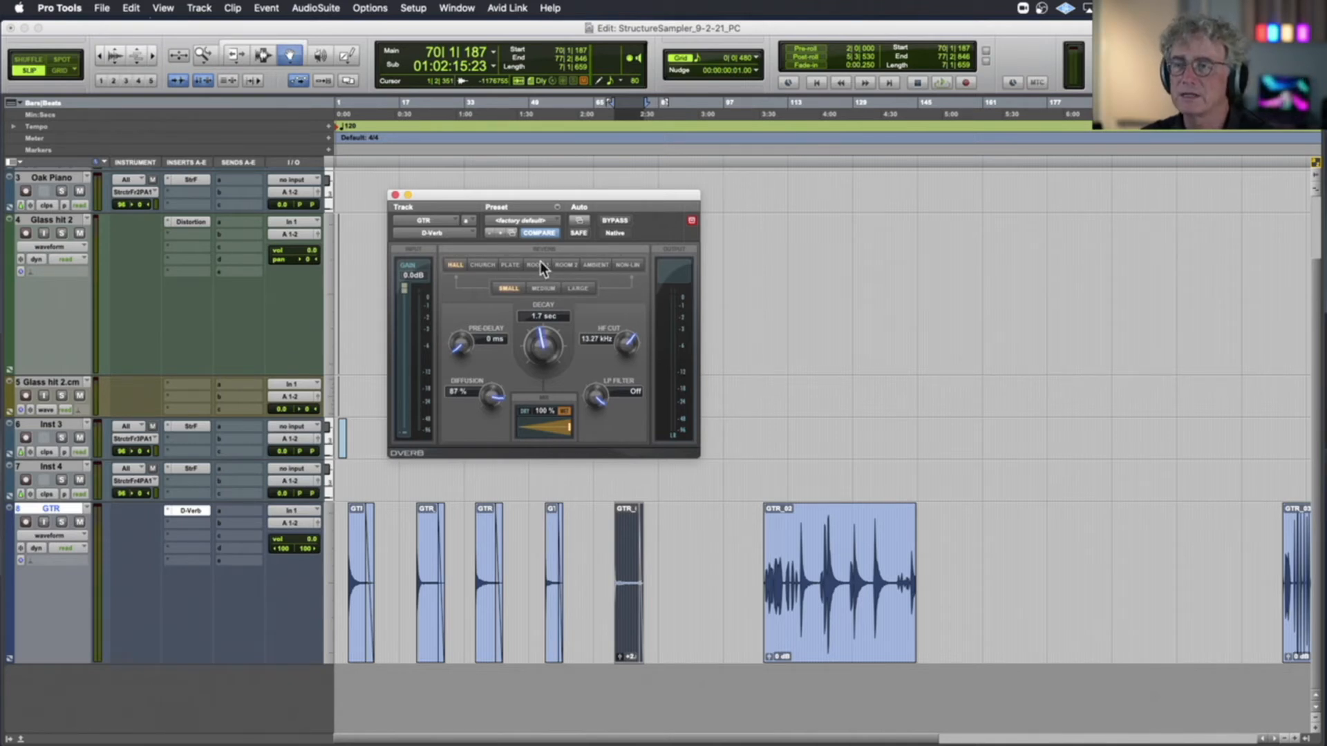
left_click(508, 265)
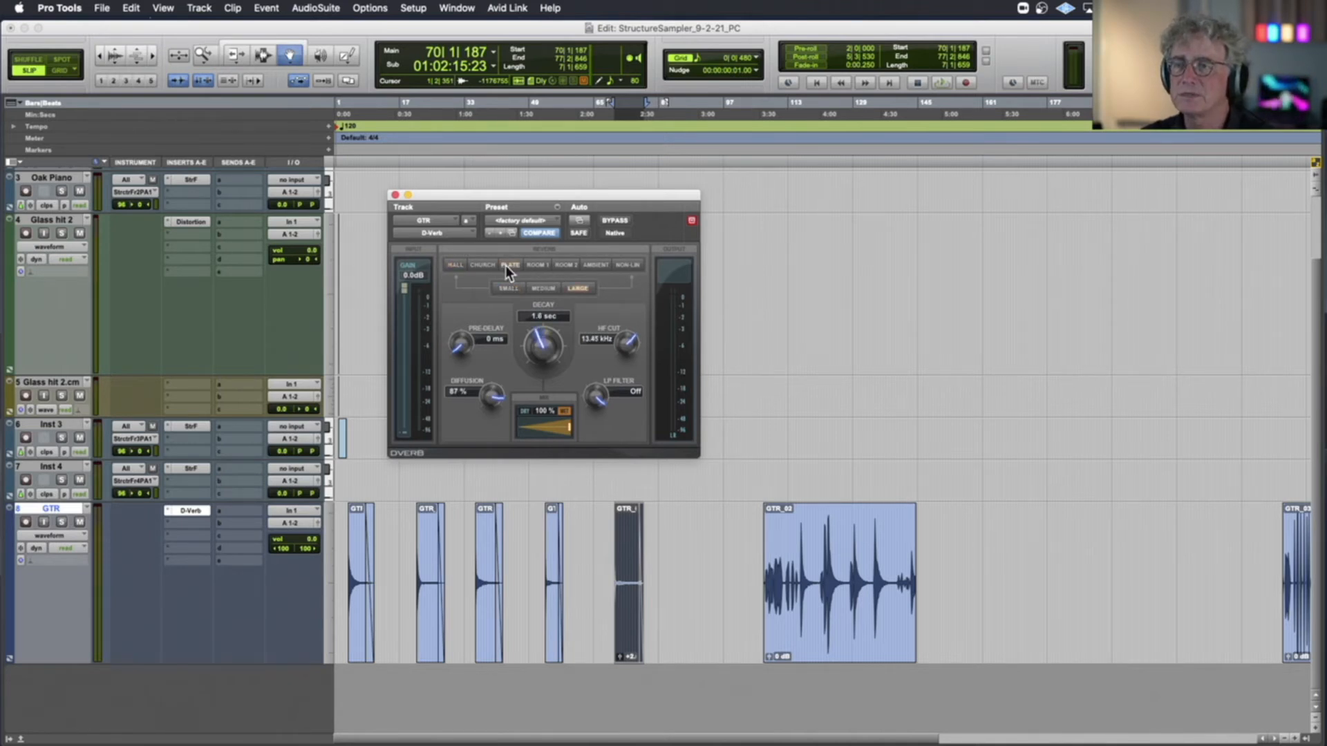
Load D-Verb's Vocal Plate preset and raise its input gain to 0.0 dB
left_click(524, 223)
mouse_move(554, 12)
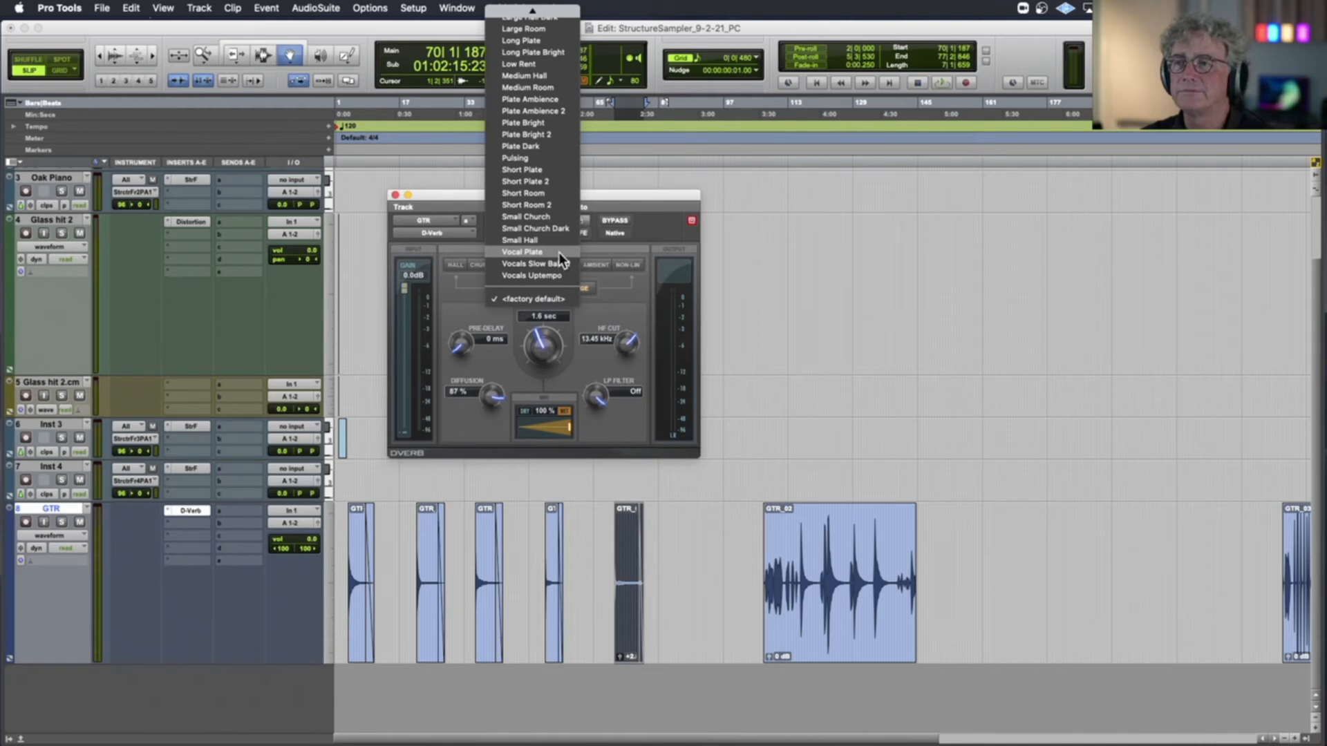
left_click(559, 252)
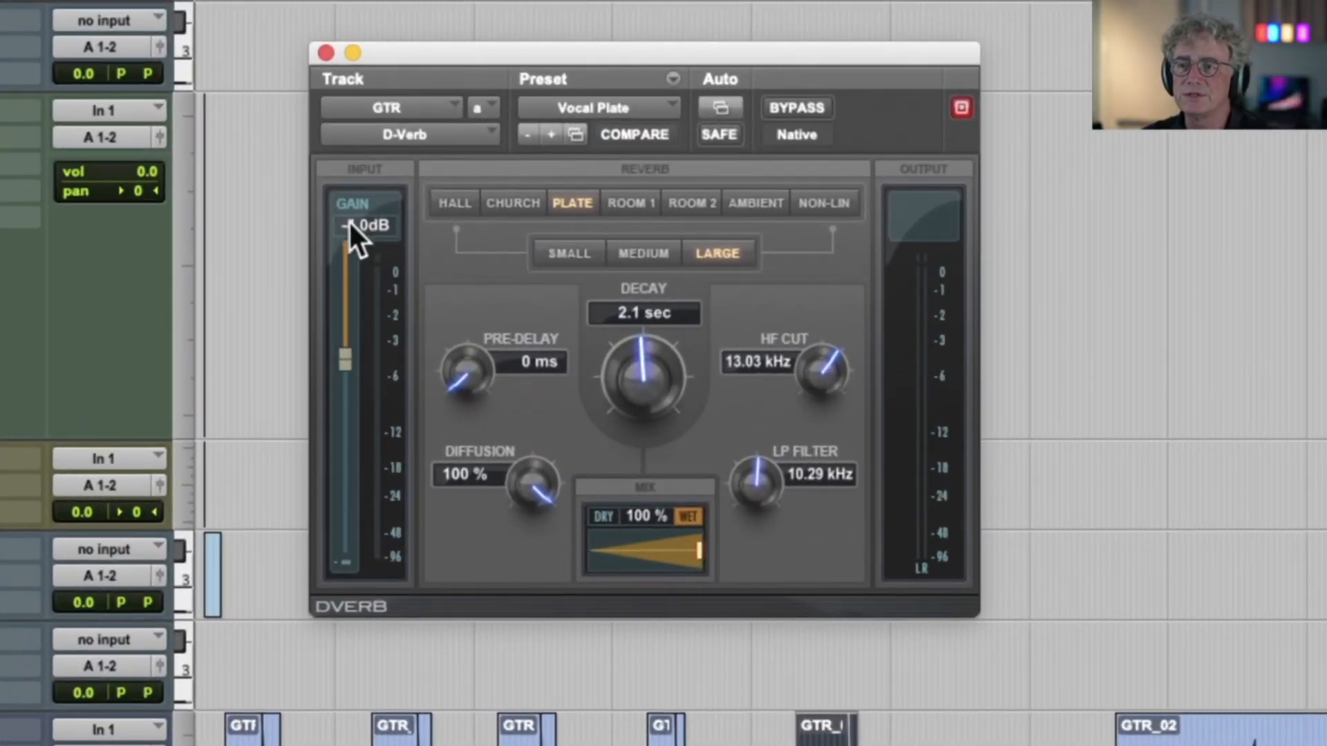
left_click_drag(346, 359, 350, 236)
Set D-Verb's wet/dry mix to 70 % while auditioning the last separated guitar note clip
left_click_drag(688, 548, 680, 551)
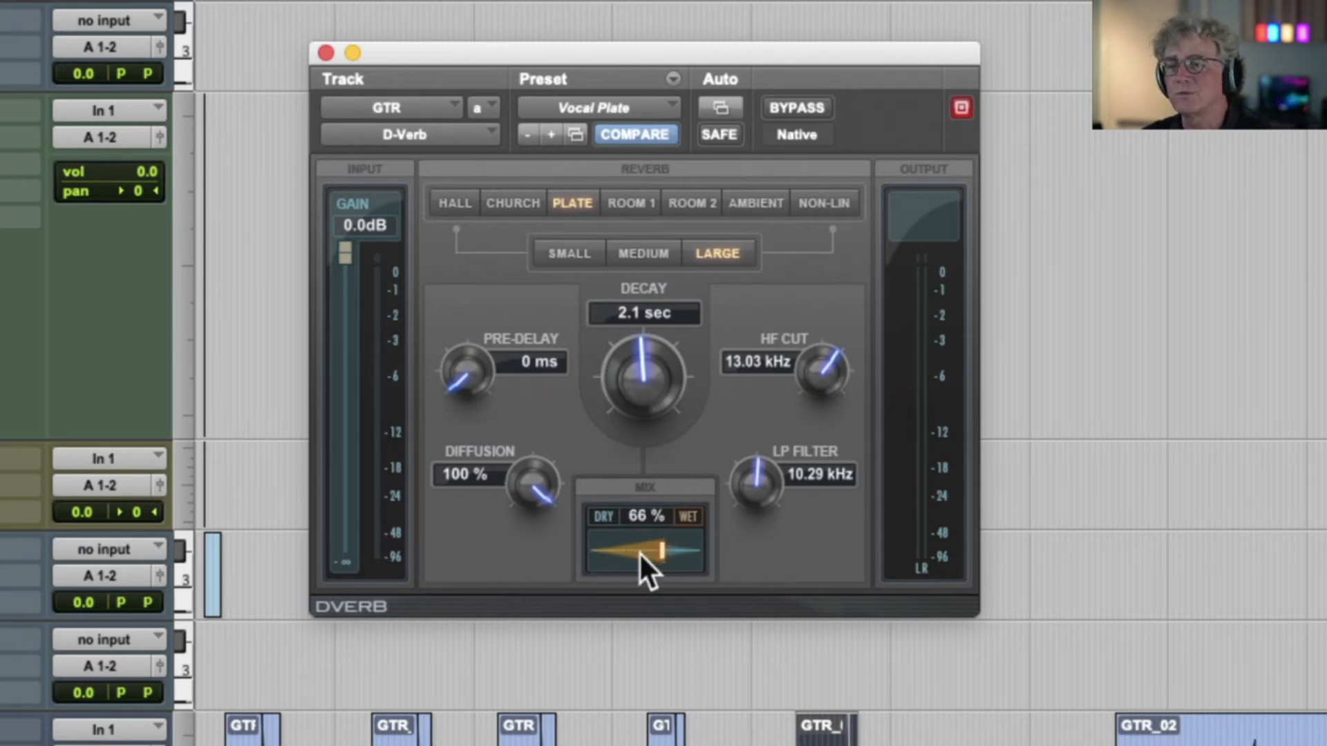
key("space")
left_click(795, 665)
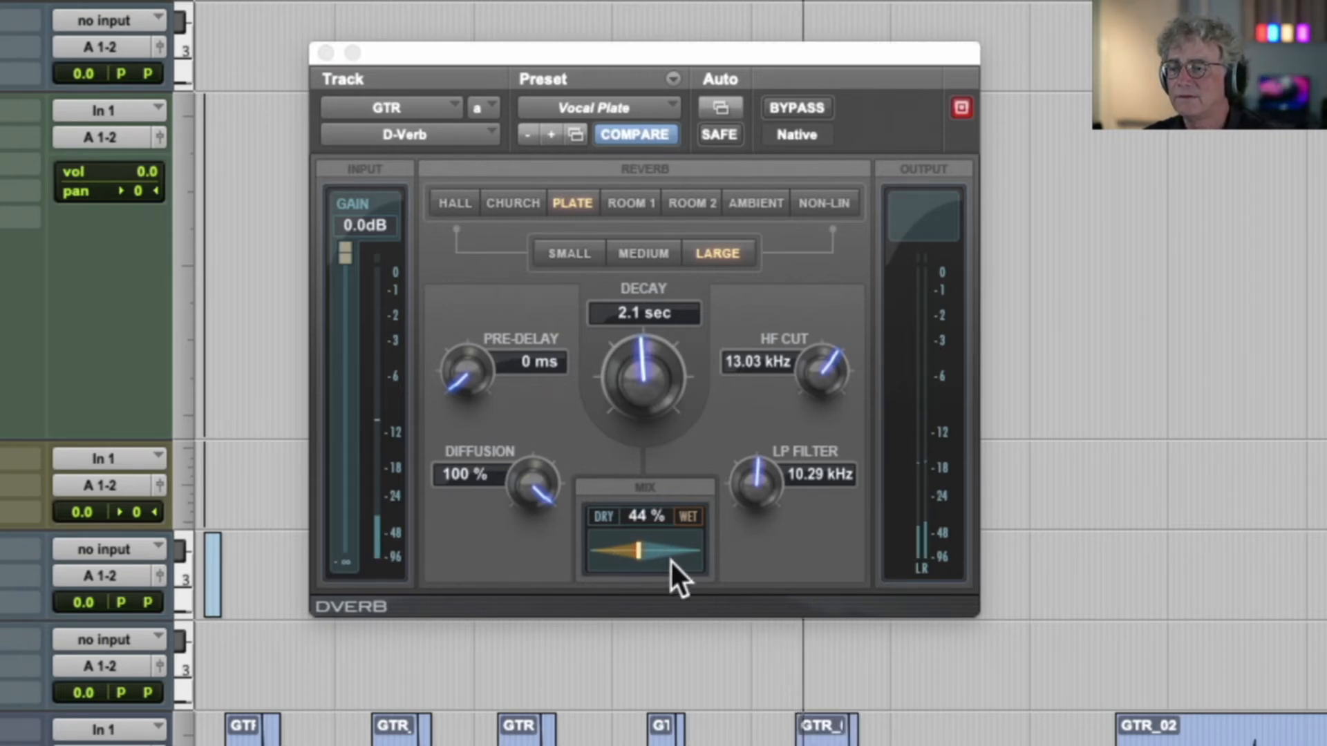
left_click_drag(639, 550, 667, 548)
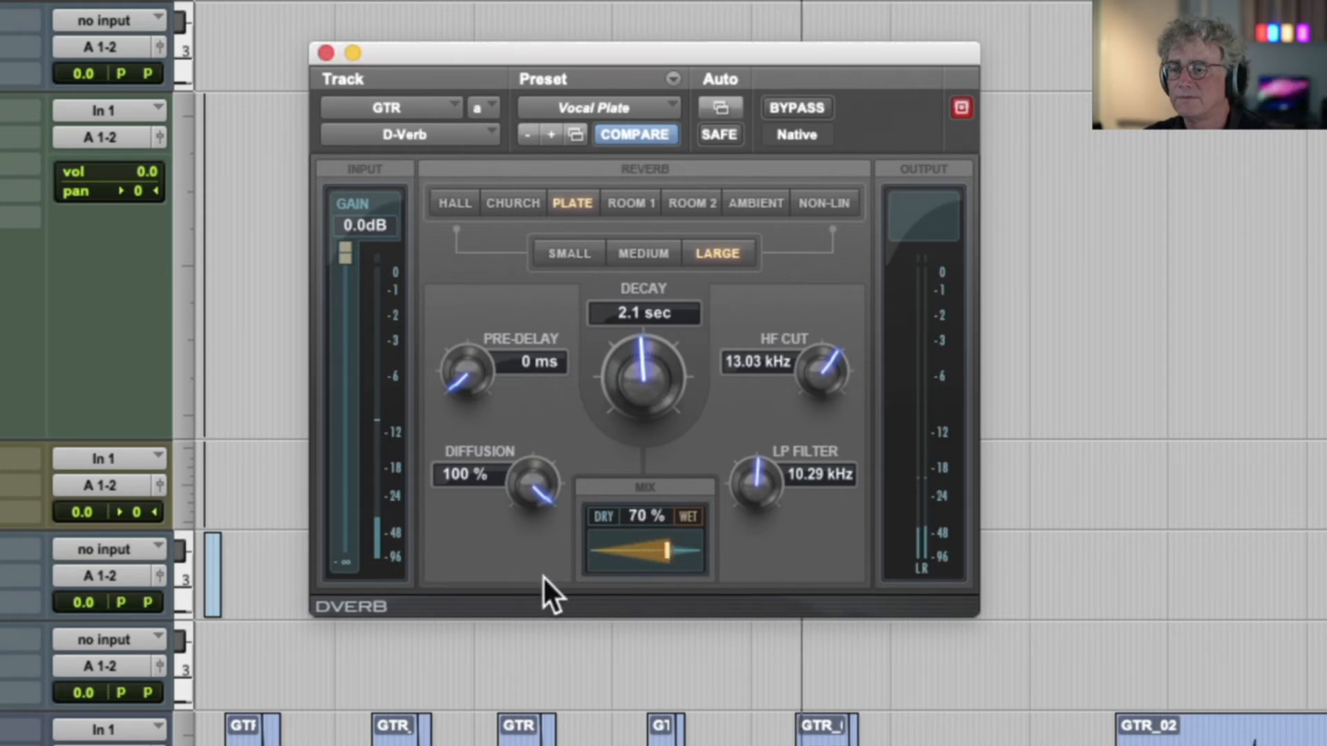
Audition the first guitar note clip, set D-Verb's decay to 2.8 sec and close the plug-in window
left_click(244, 725)
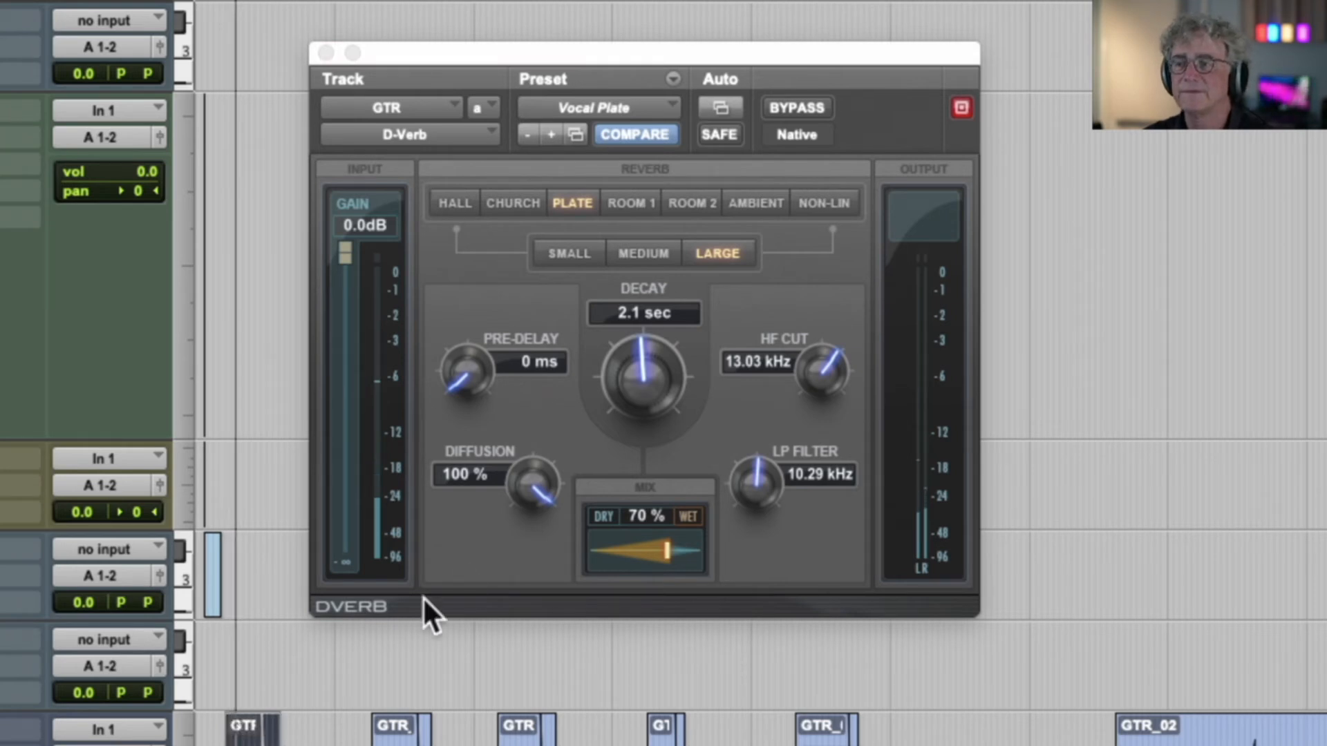
left_click_drag(619, 384, 625, 359)
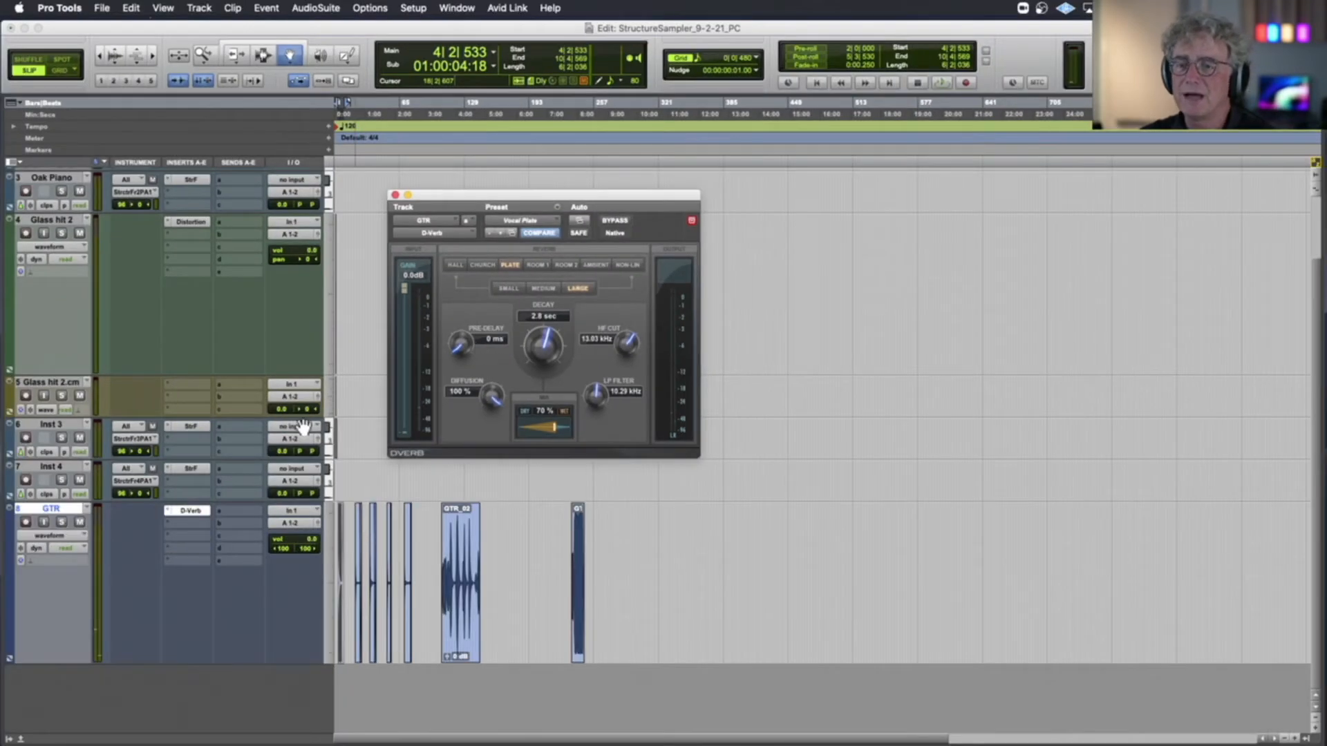
left_click(395, 195)
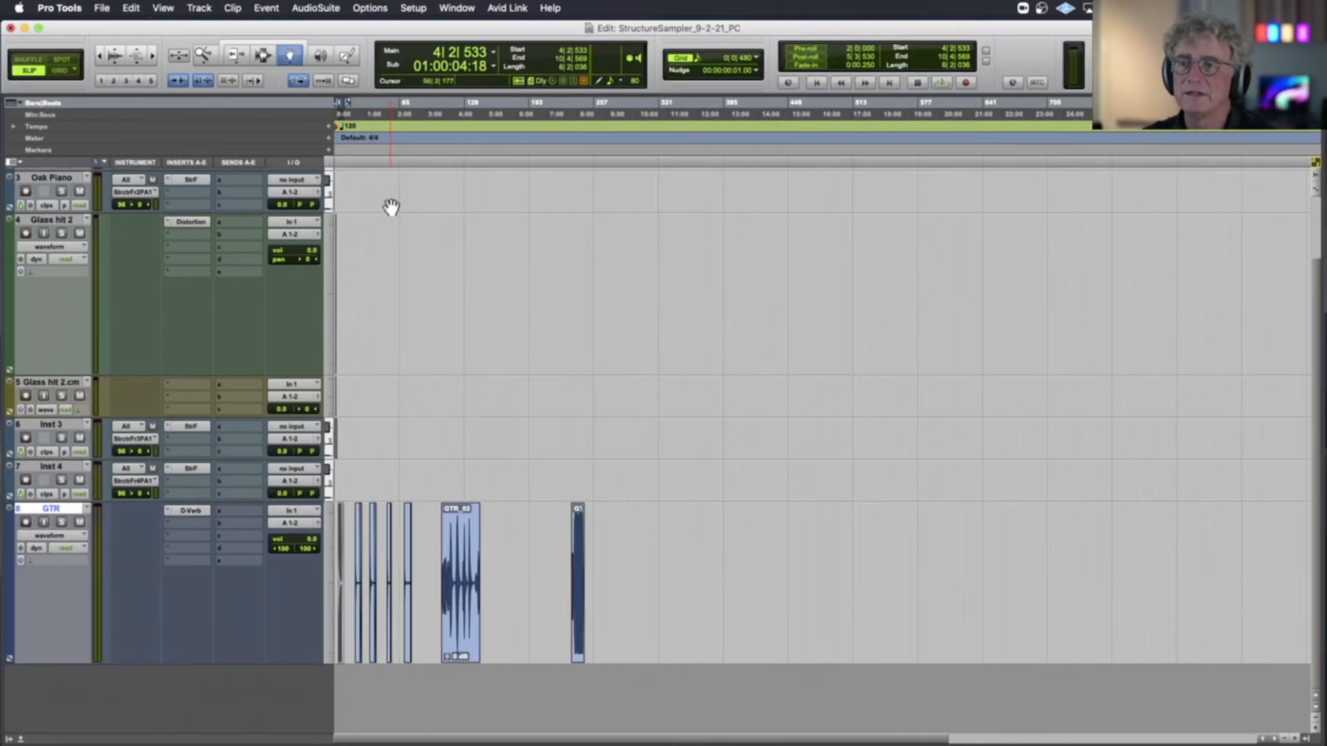
Insert the AIR Filter Gate (stereo) plug-in in the second insert slot of the GTR track
left_click(181, 521)
mouse_move(181, 522)
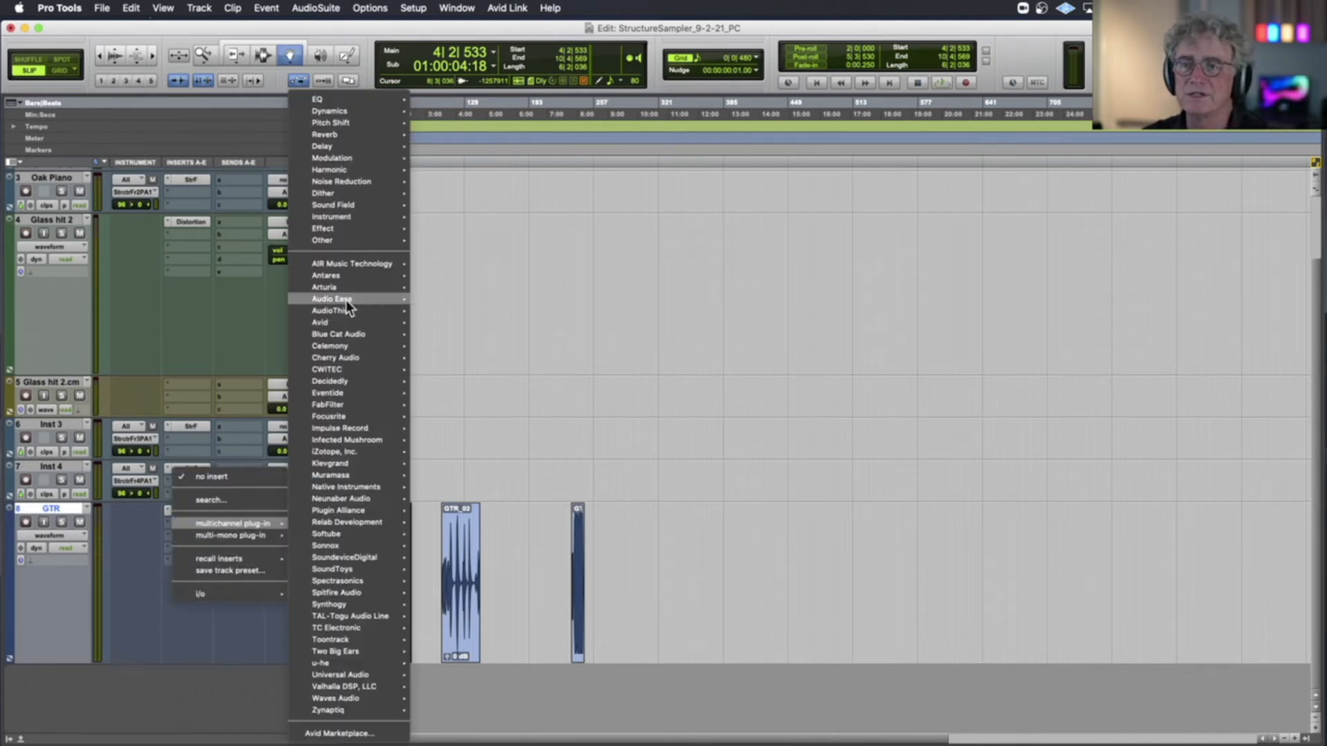
mouse_move(348, 268)
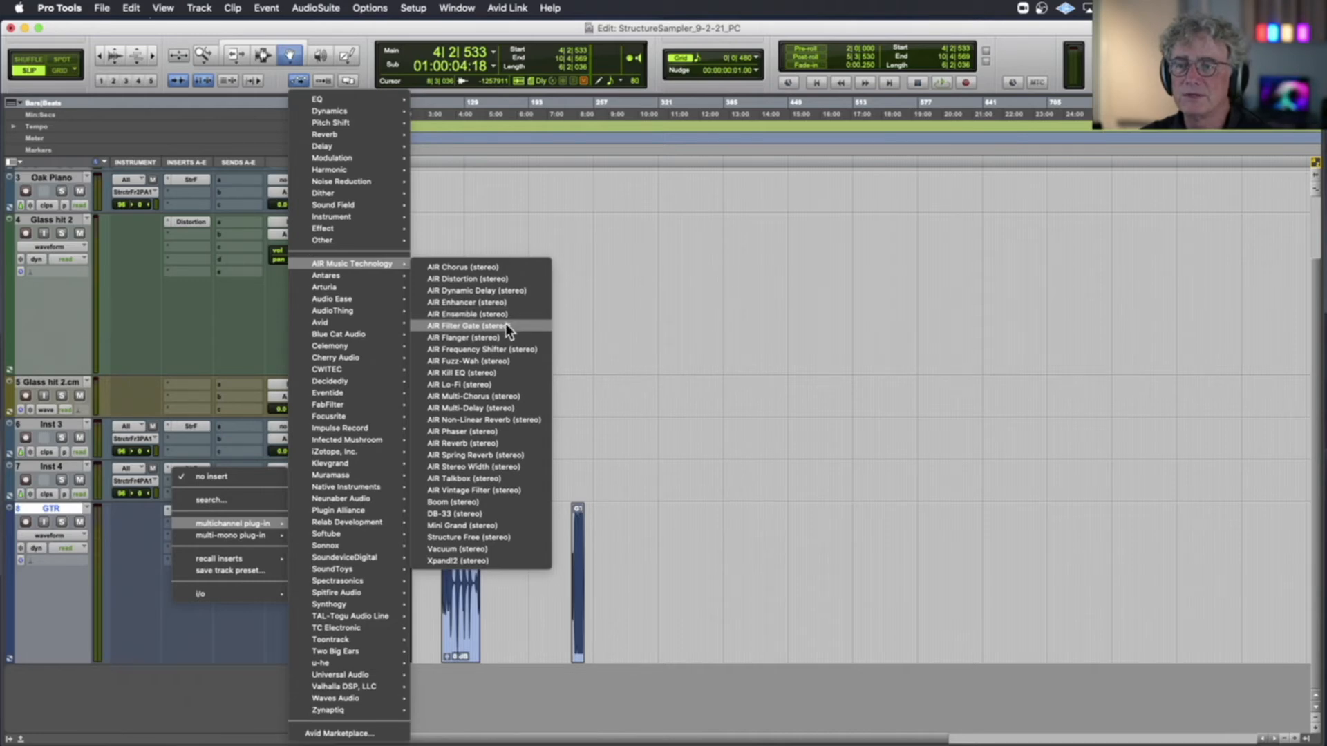
key("Escape")
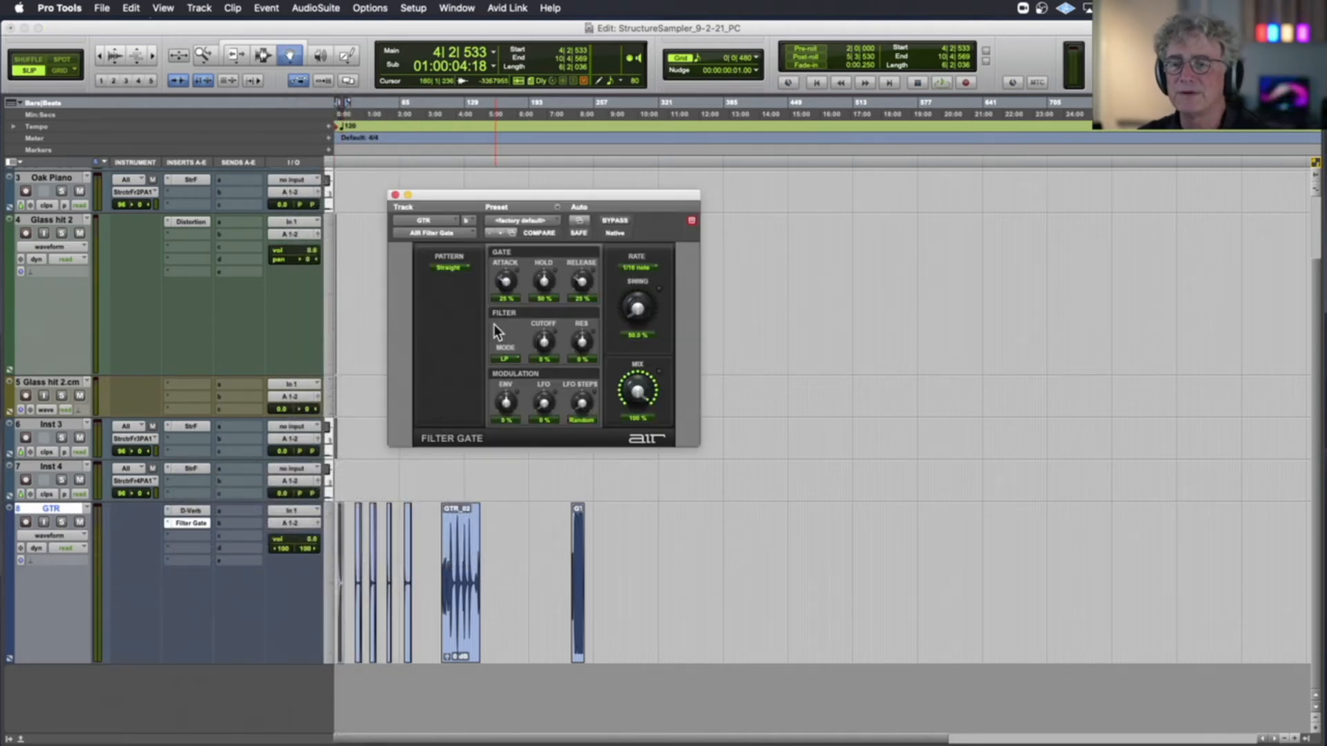
Load Filter Gate's 24 Rhythmic Pattern preset and audition the first guitar note clip with it
left_click(523, 221)
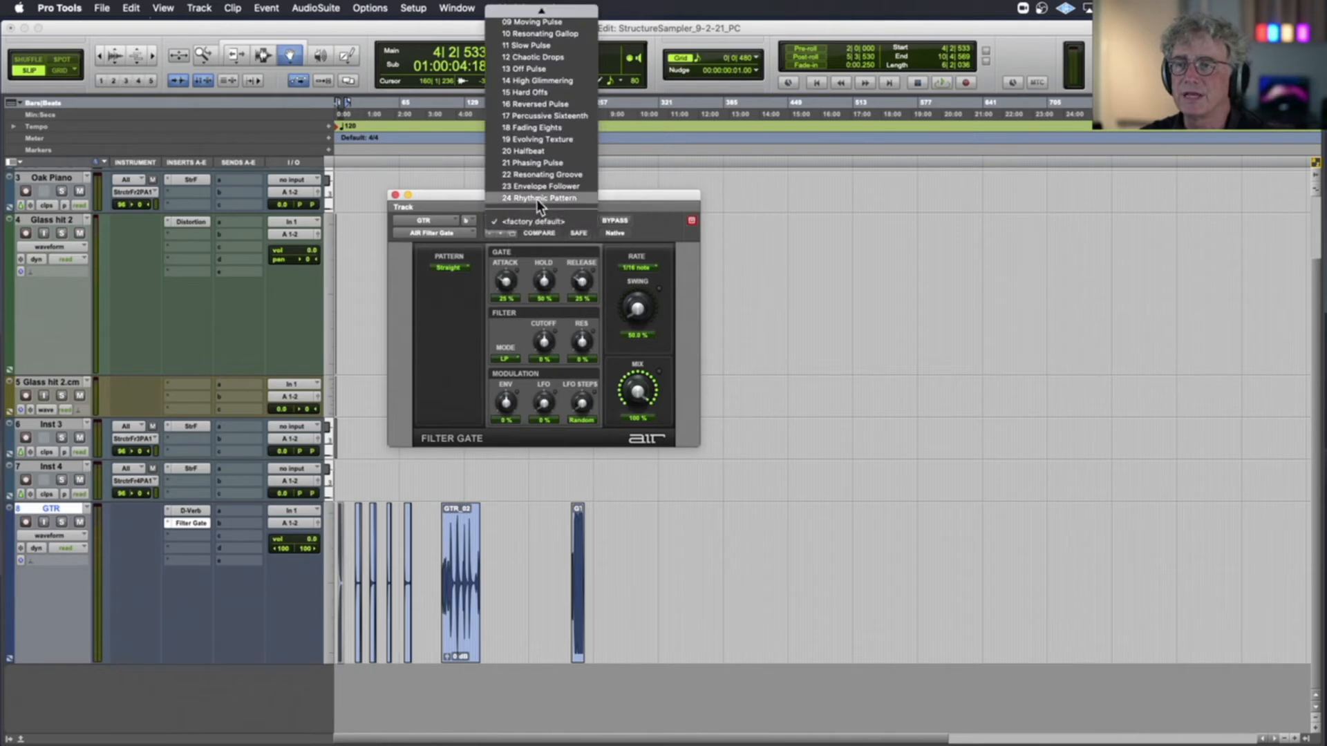
left_click(536, 199)
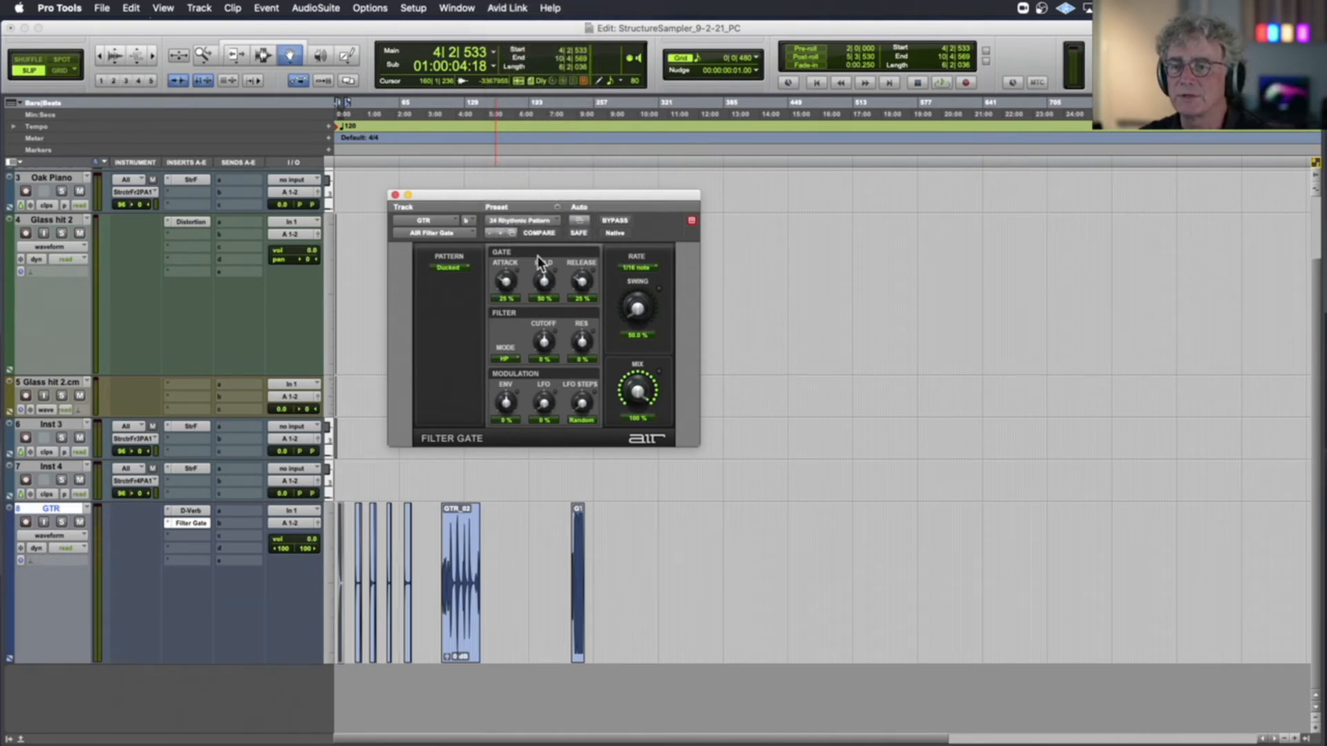
key("space")
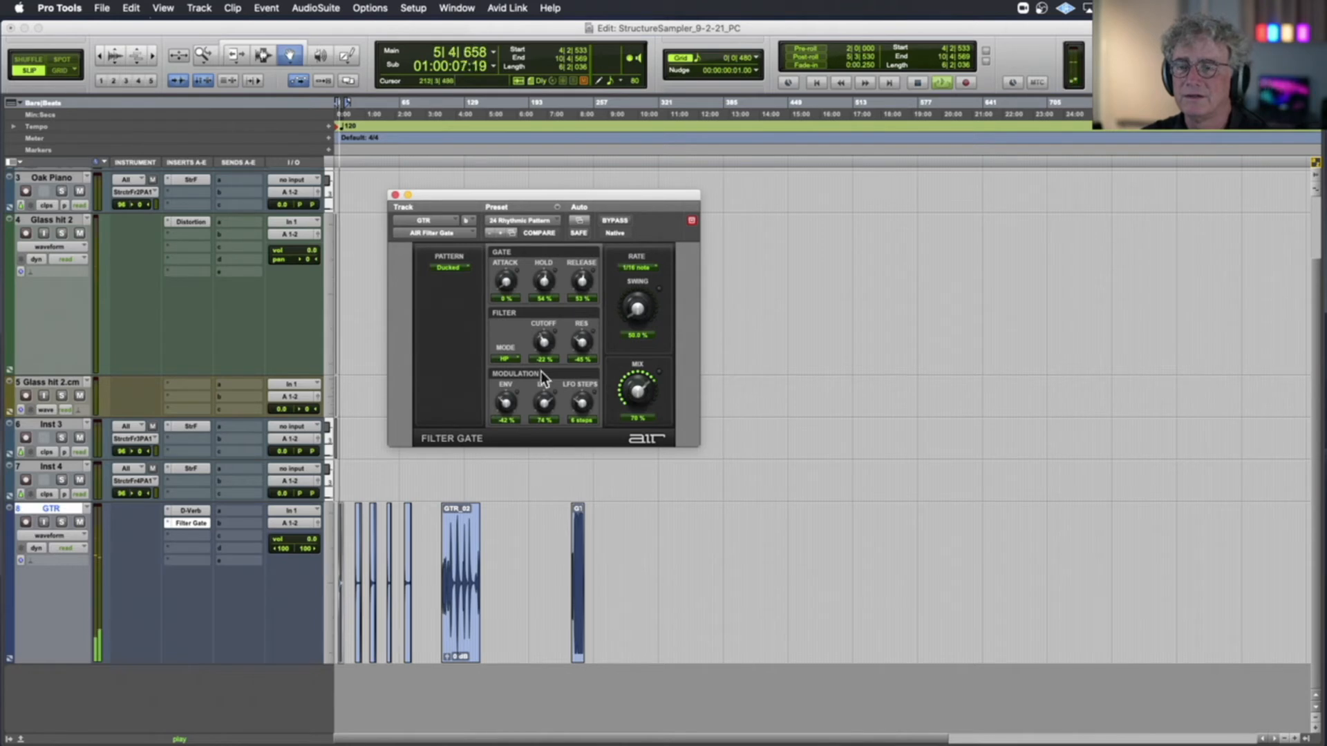
key("space")
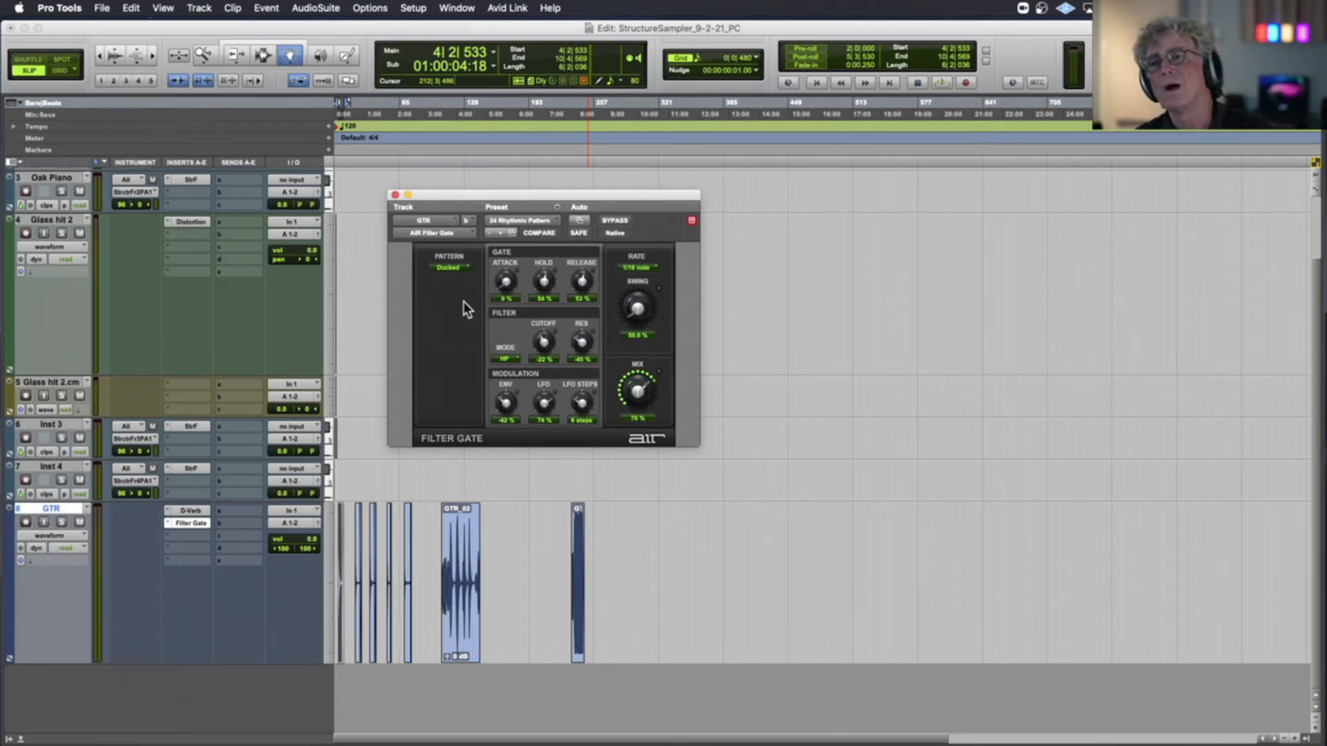
Replace Filter Gate on the GTR track with the AIR Ensemble (stereo) plug-in
scroll(187, 513, "up", 2)
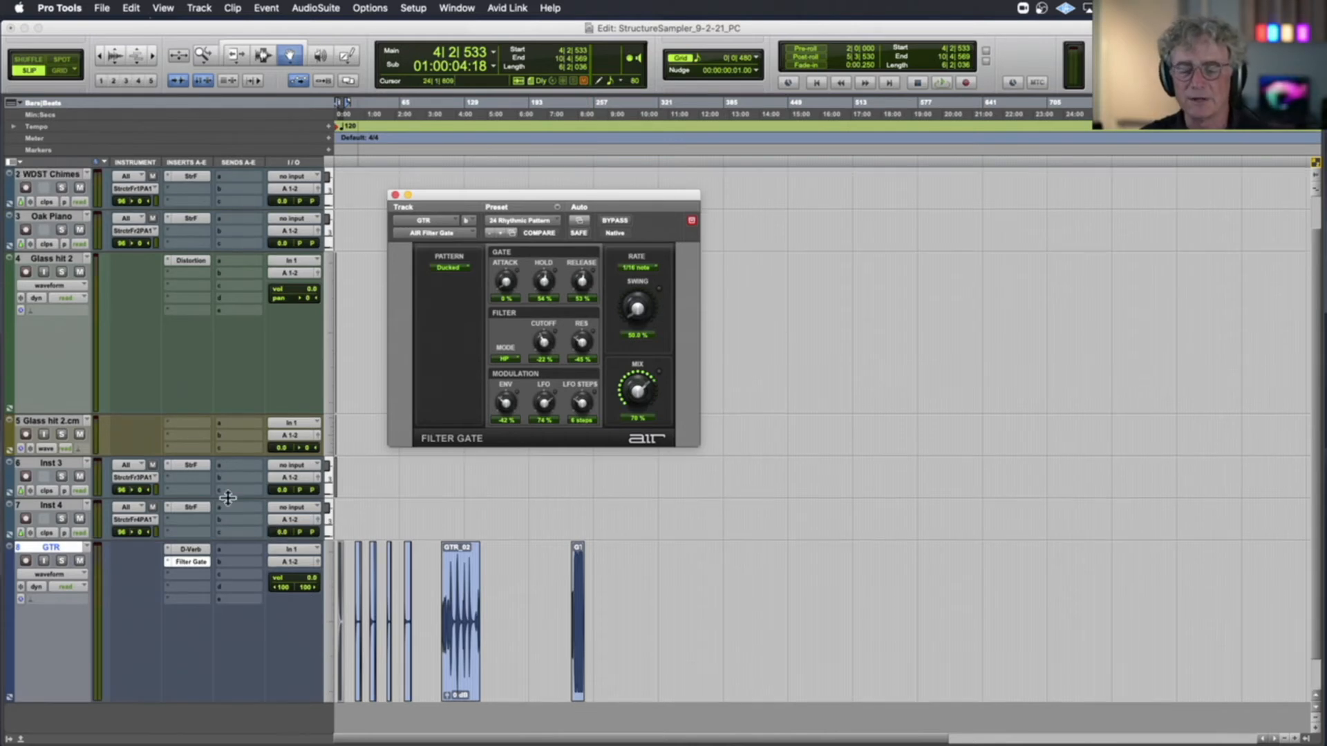
scroll(228, 506, "down", 2)
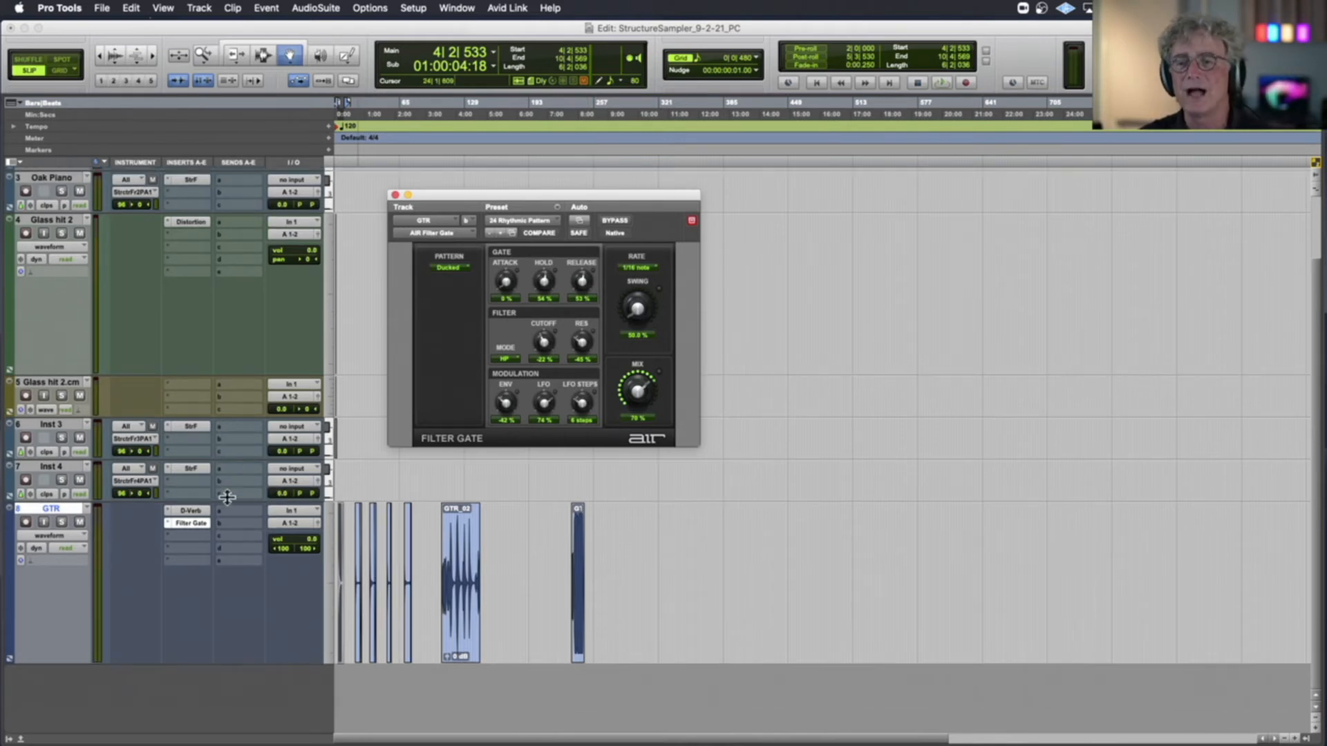
left_click(168, 522)
mouse_move(188, 528)
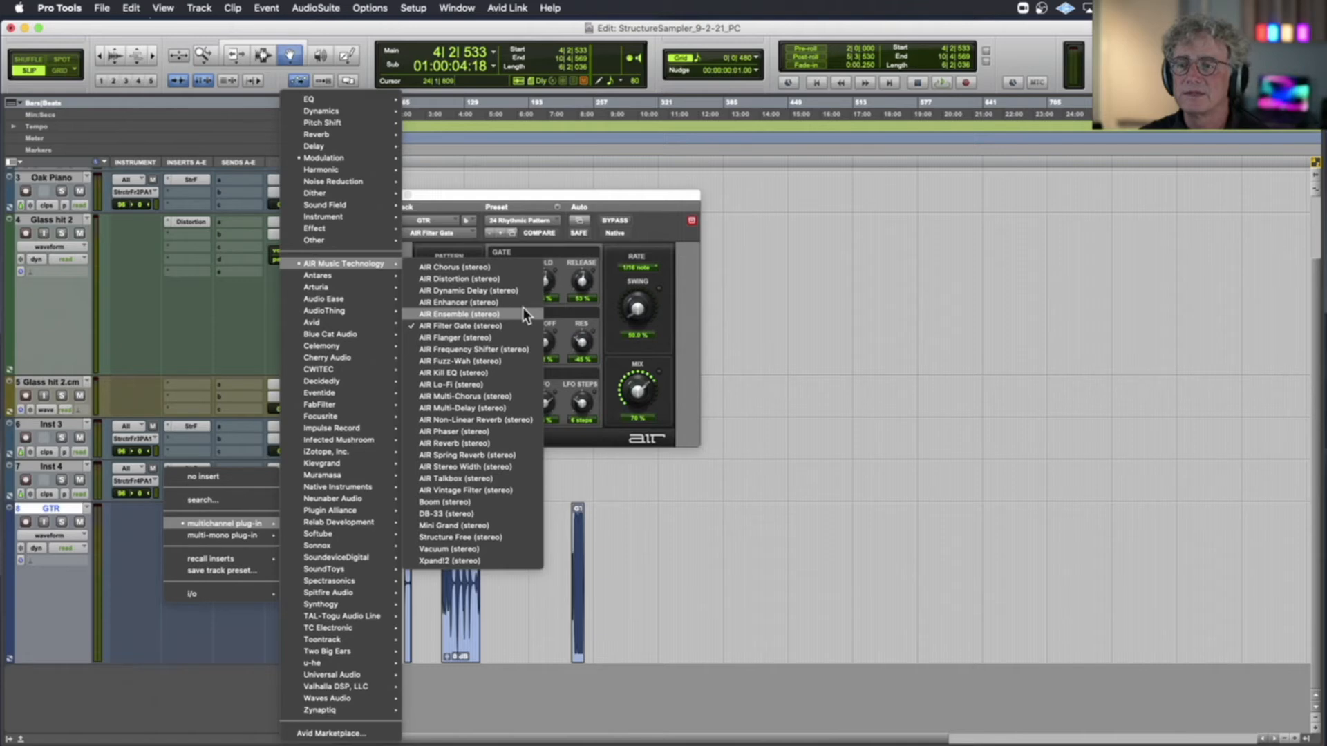
key("Escape")
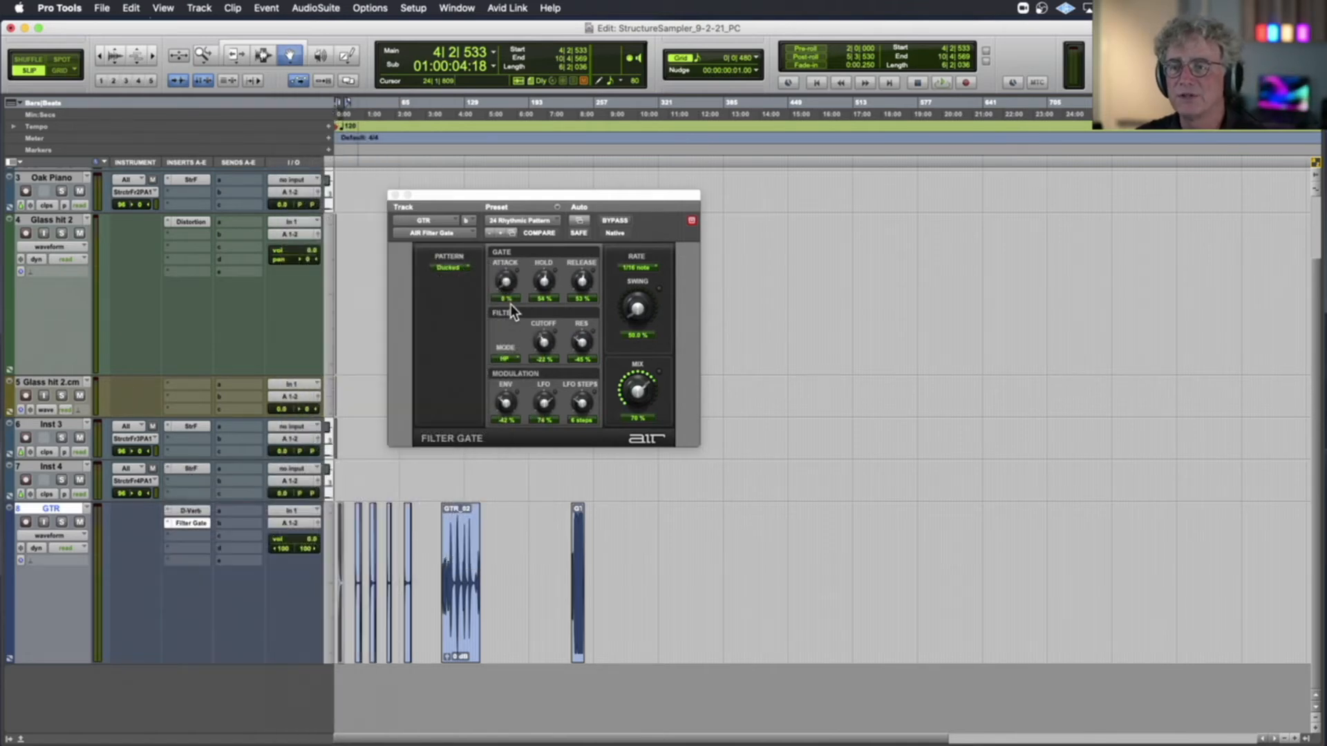
key("t")
key("t")
key("t")
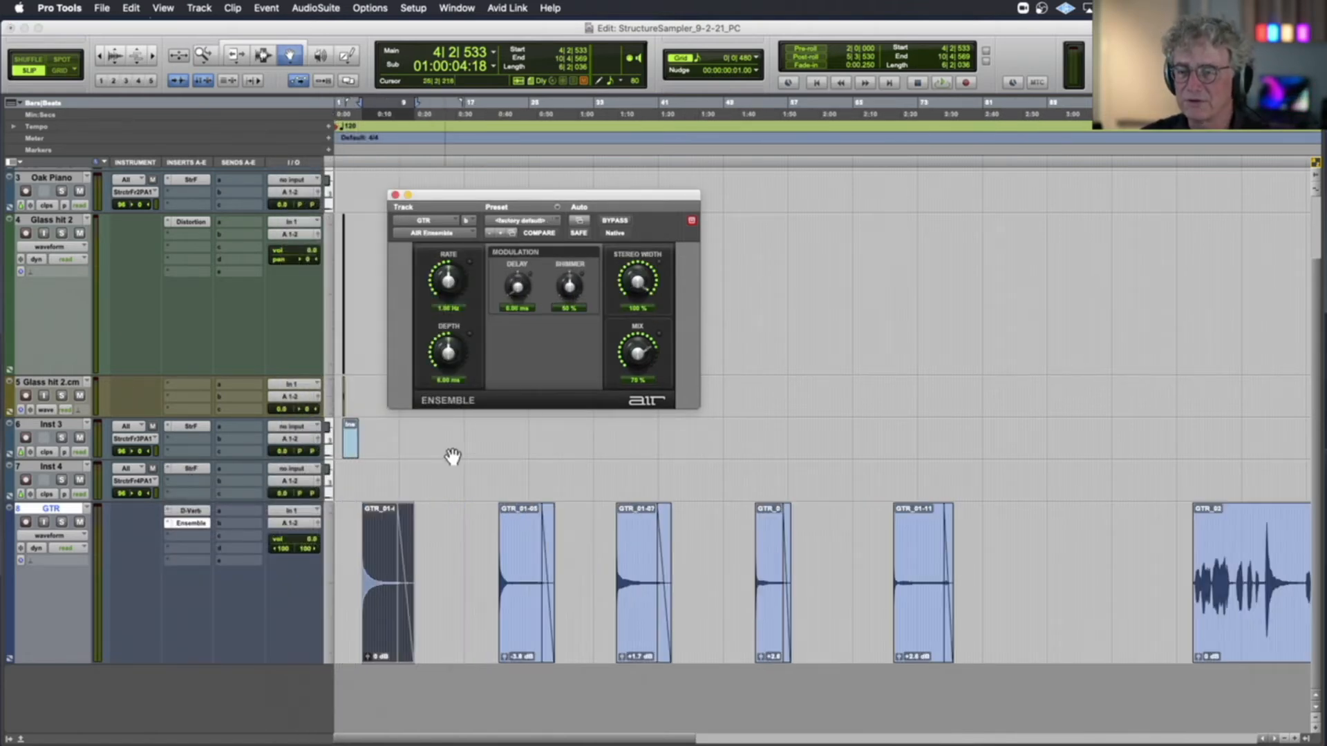
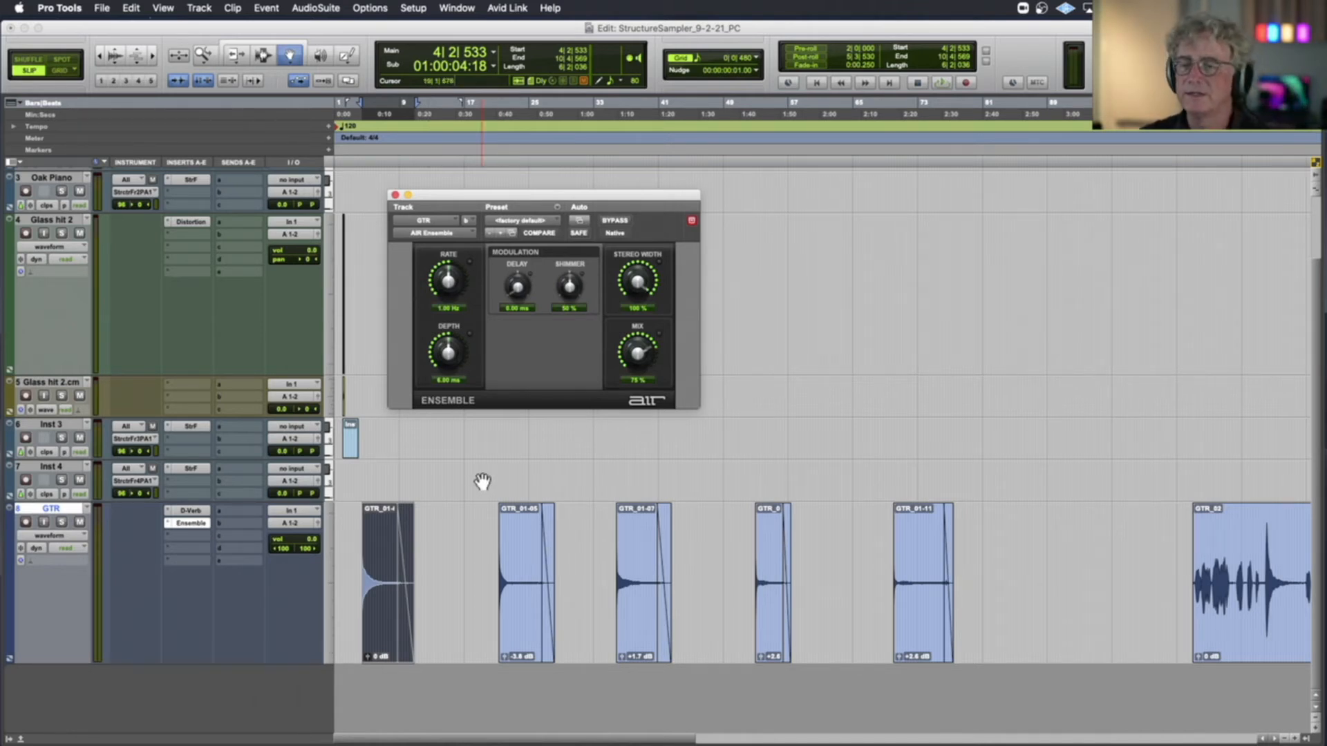
Load Ensemble's 02 Ultra Stereo preset and audition the first guitar note clip with it
key("space")
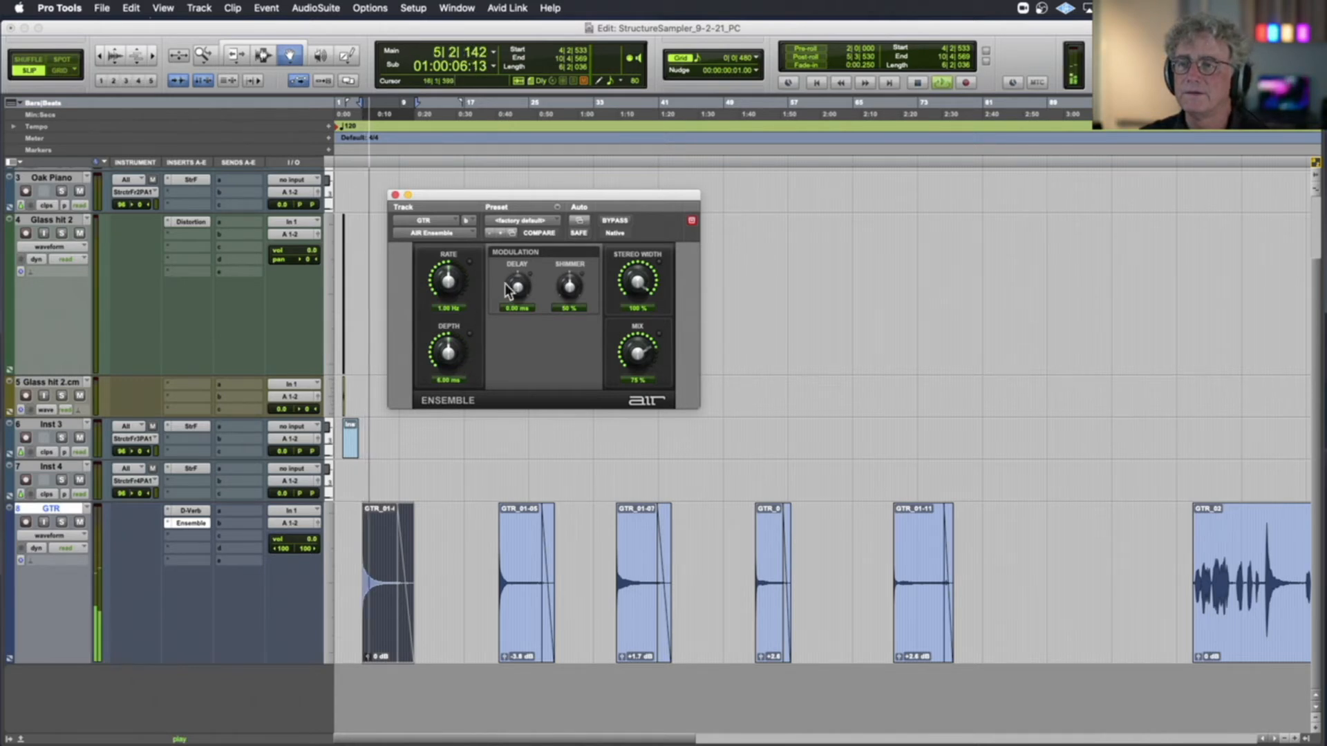
key("space")
left_click(526, 220)
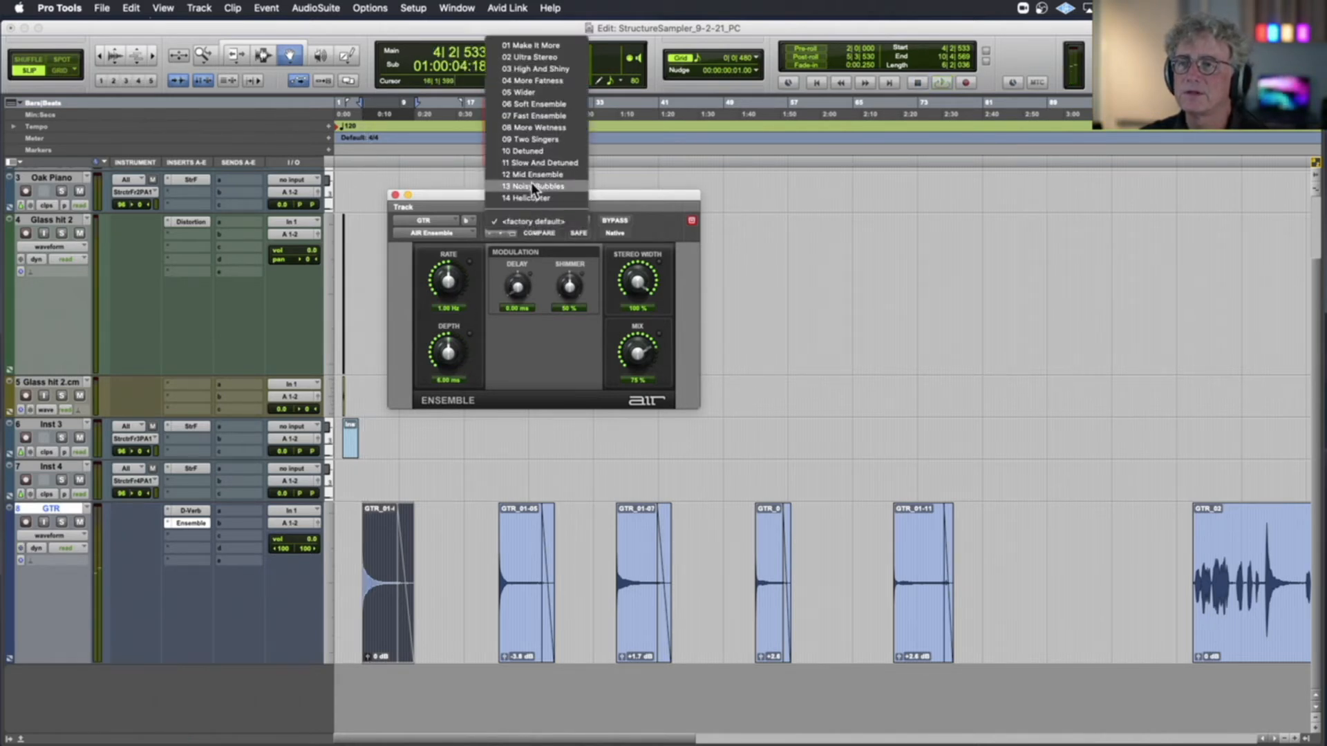
left_click(544, 163)
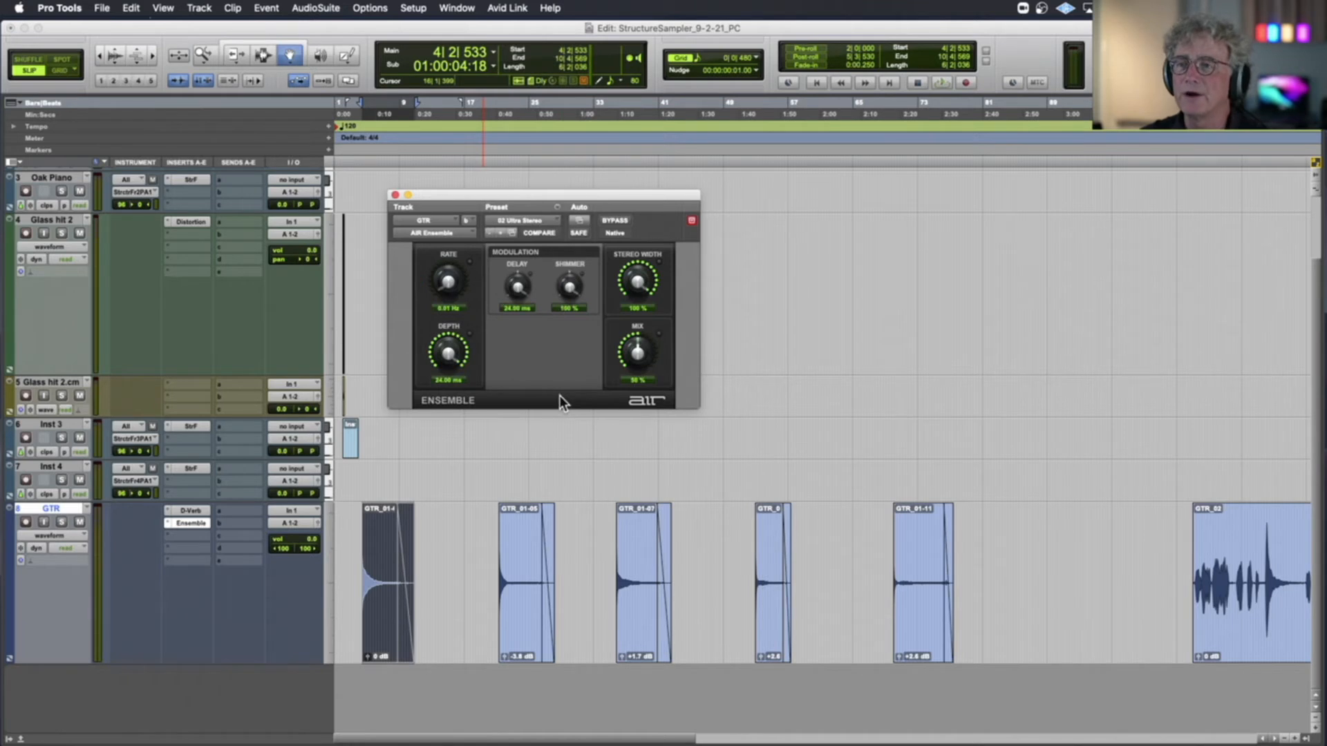
key("space")
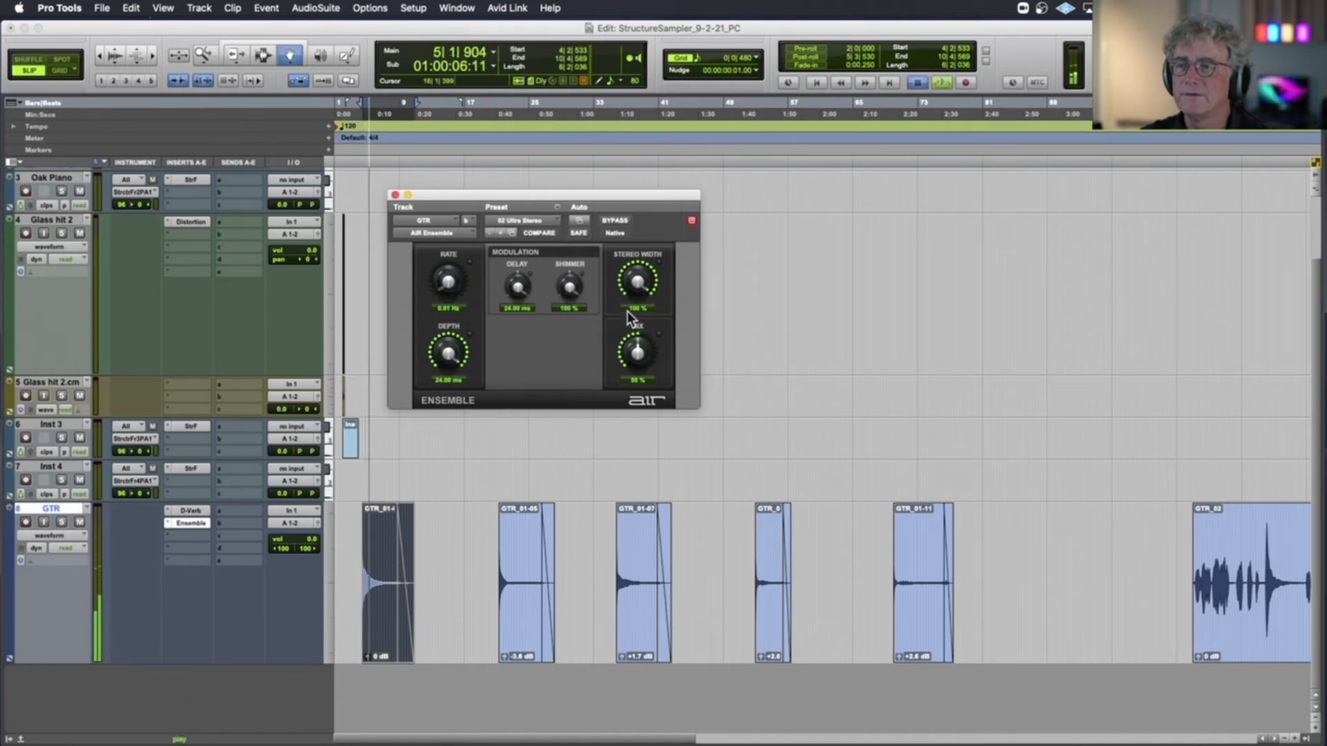
key("space")
Compare the first guitar note clip with Ensemble bypassed and active
left_click(611, 220)
key("space")
left_click(612, 220)
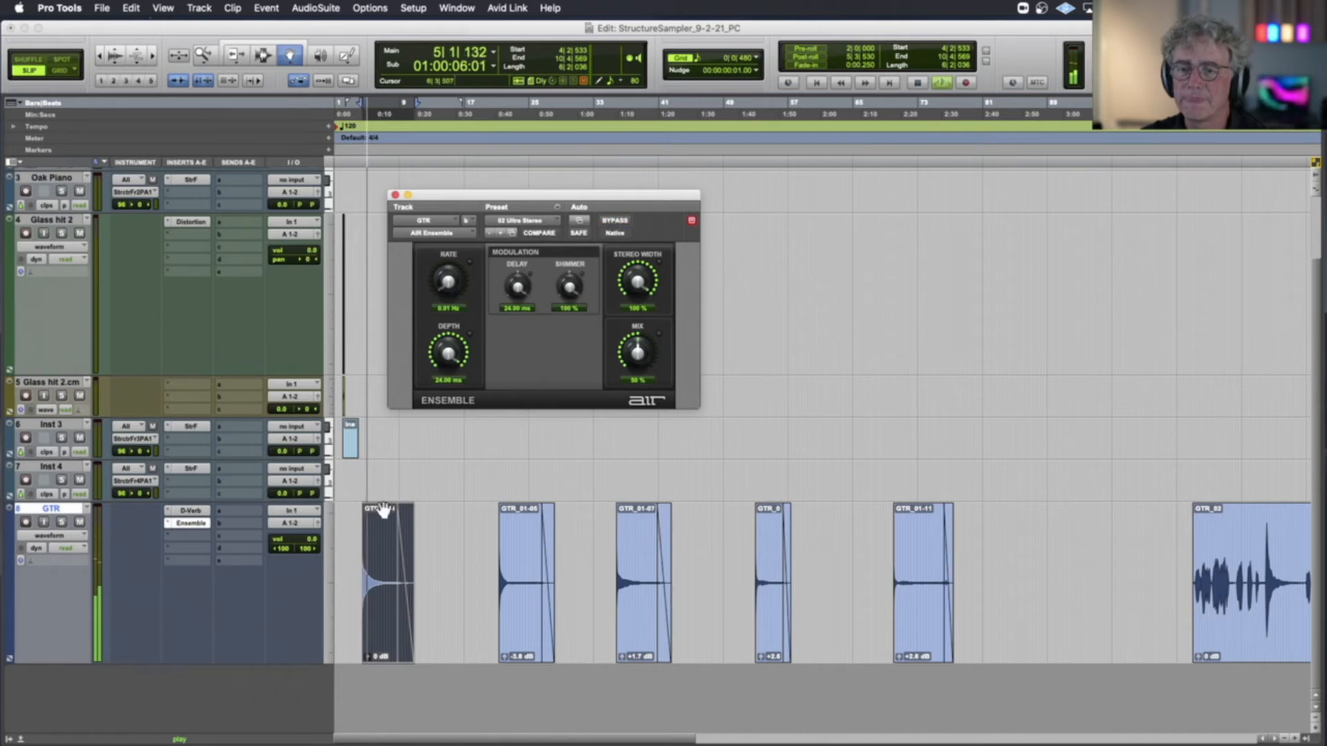
key("space")
Insert the Mod Delay III (stereo) plug-in in the third insert slot of the GTR track
left_click(184, 537)
mouse_move(184, 537)
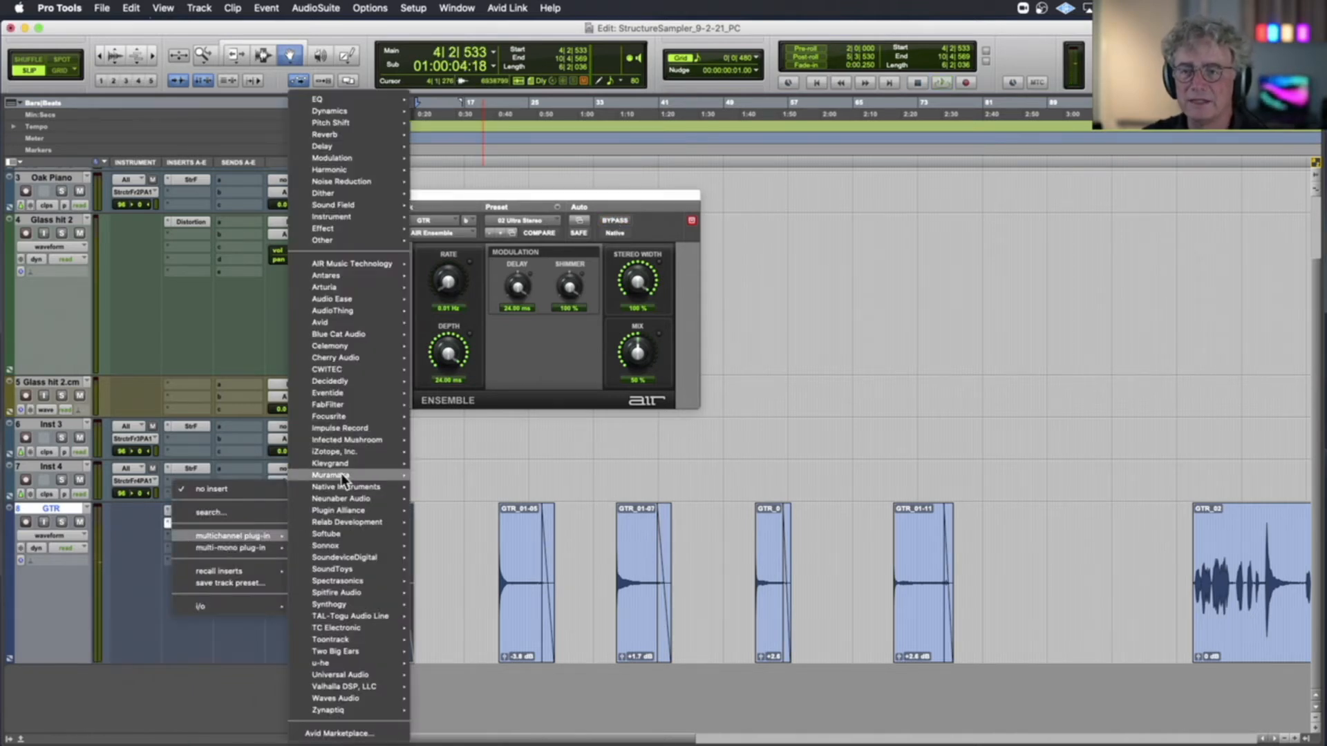
mouse_move(331, 145)
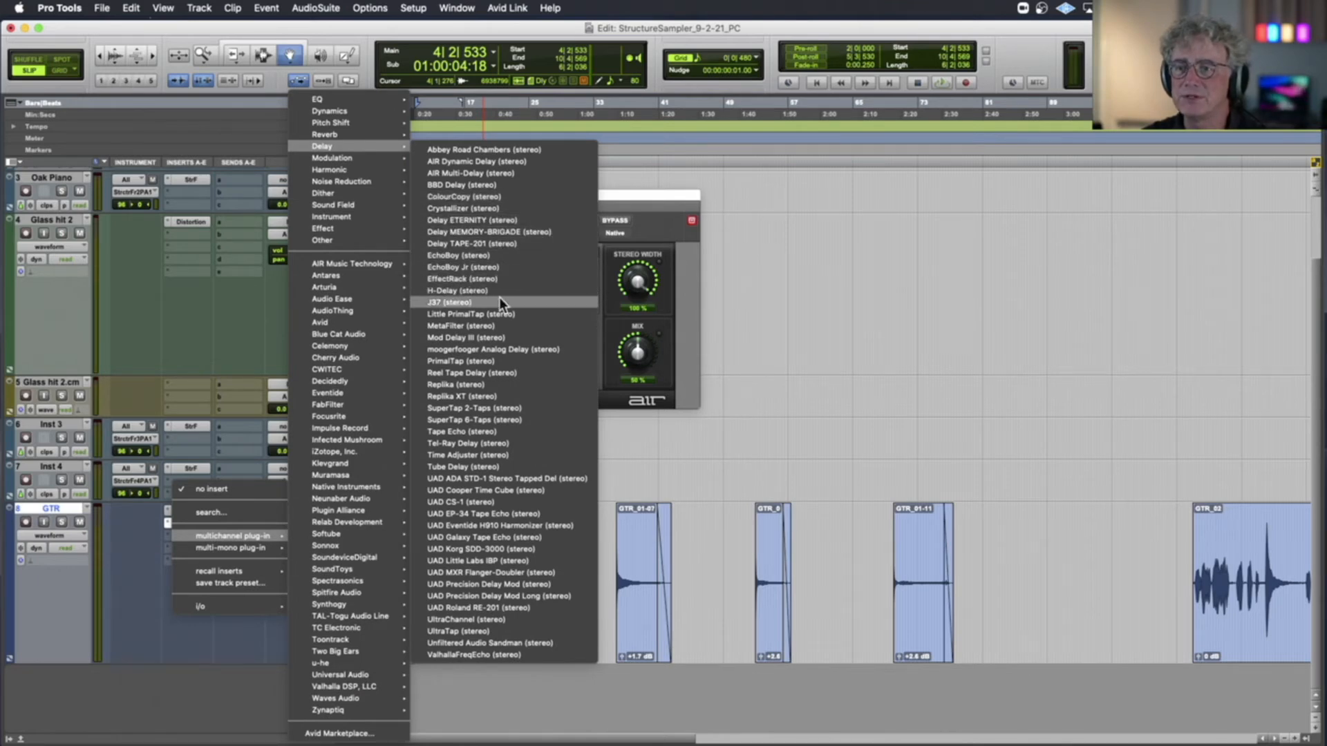
left_click(491, 338)
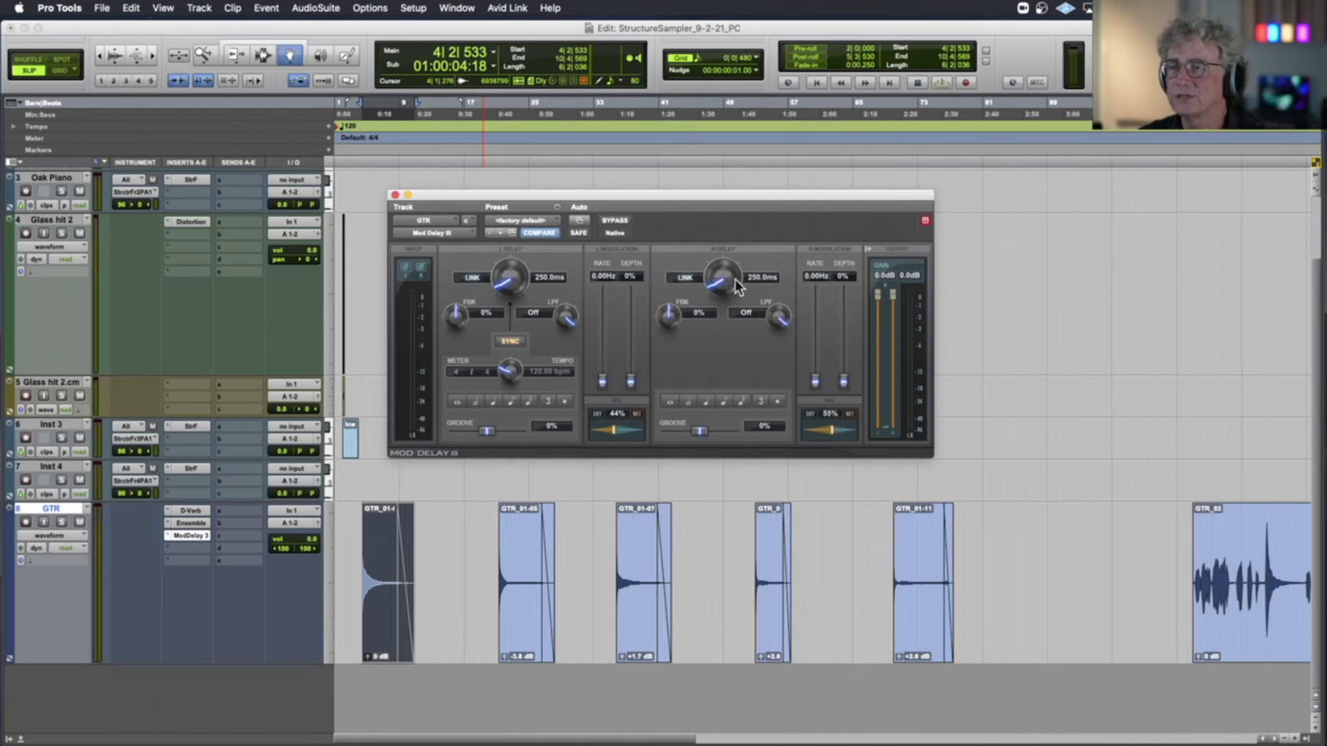
Try Mod Delay III delay times of 246 ms left and 167 ms right while auditioning the guitar note
left_click_drag(722, 293, 706, 347)
key("space")
left_click_drag(495, 280, 498, 297)
left_click_drag(712, 288, 719, 329)
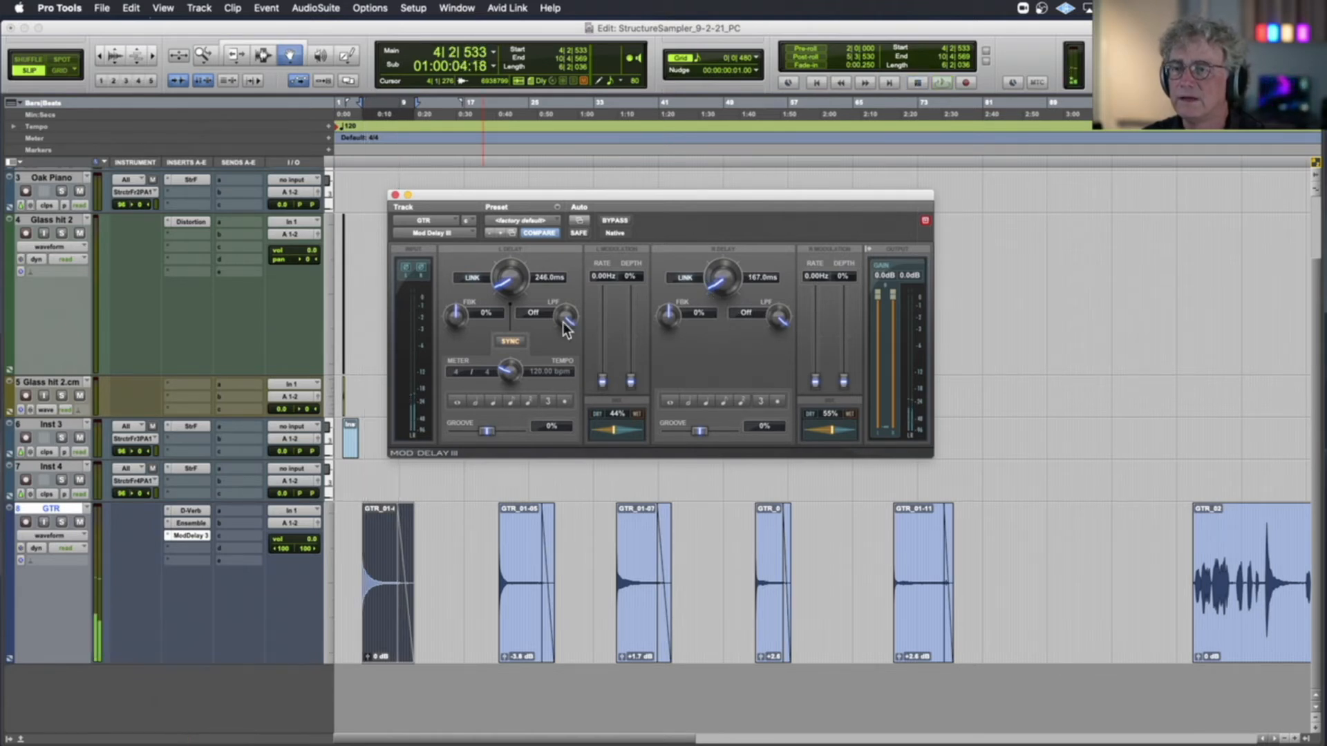
Set Mod Delay III's feedback to 58% left and 55% right and turn off its tempo sync
left_click_drag(450, 305, 455, 302)
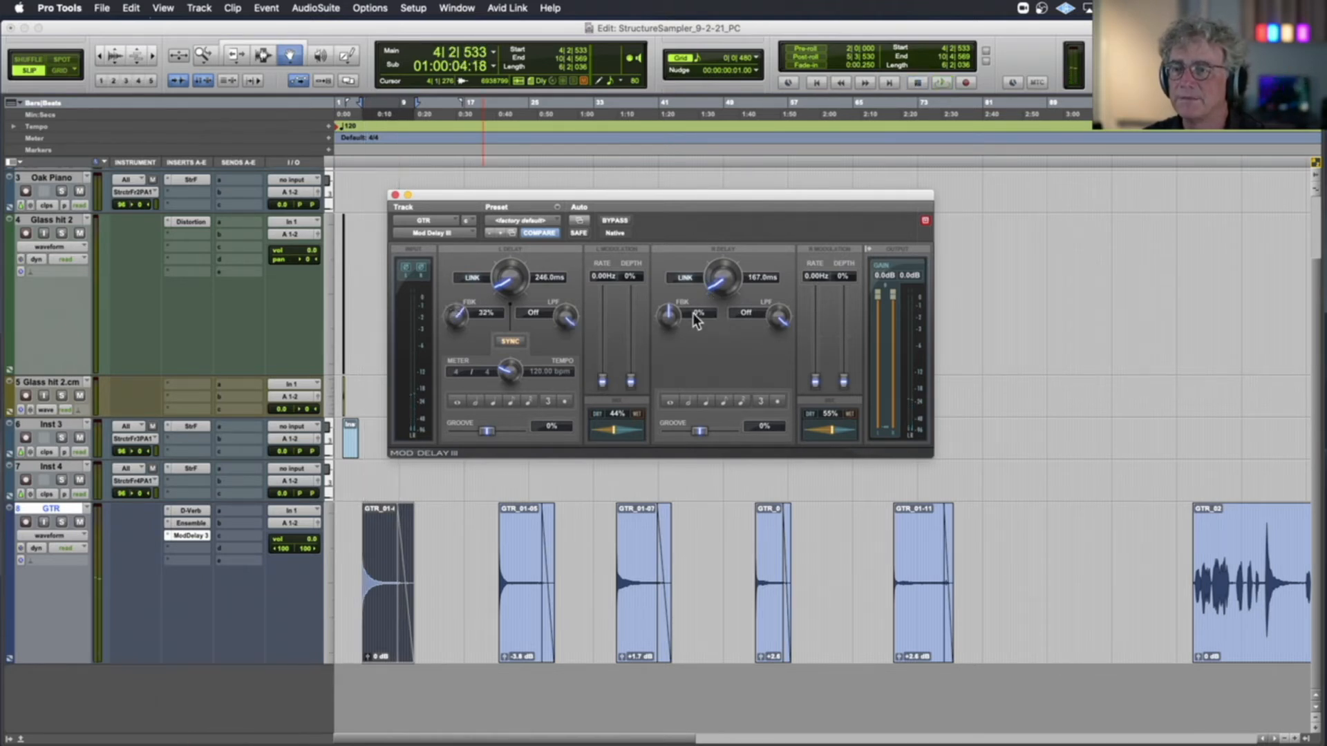
left_click_drag(662, 317, 664, 286)
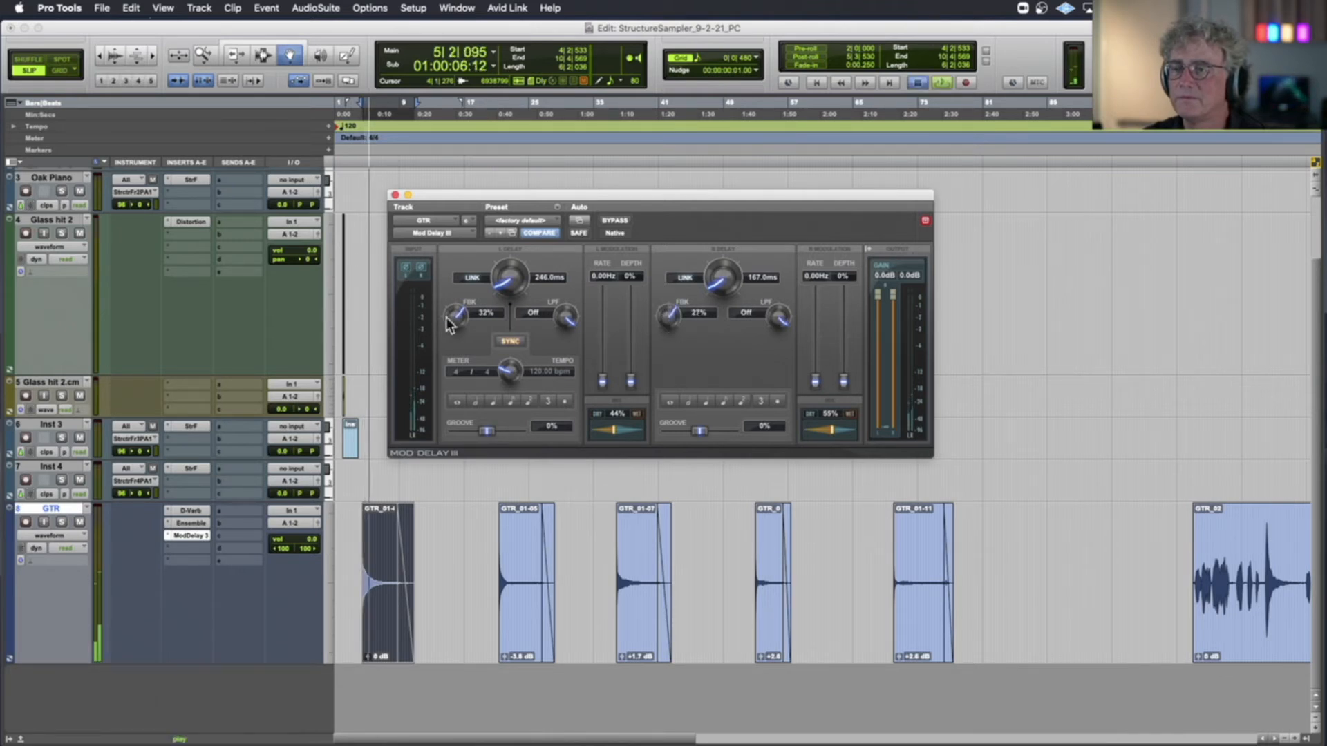
left_click(509, 341)
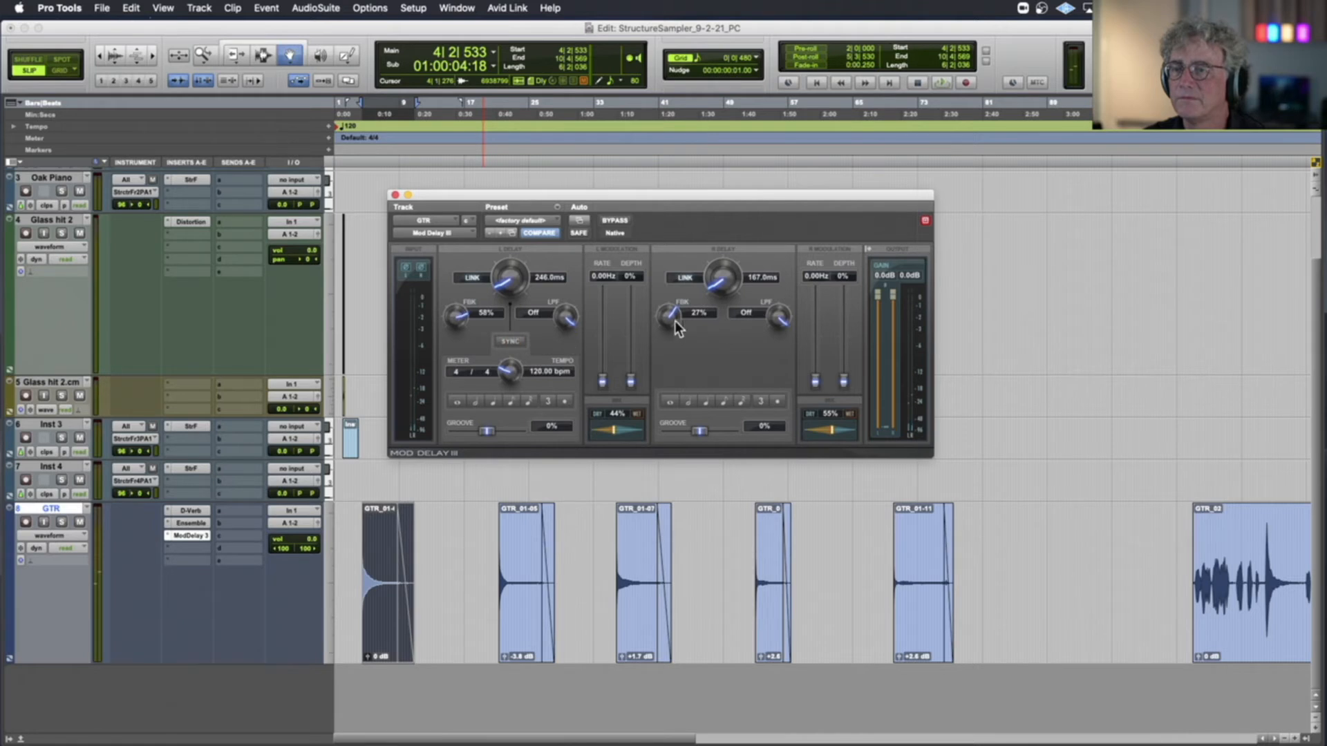
key("space")
left_click_drag(669, 318, 670, 296)
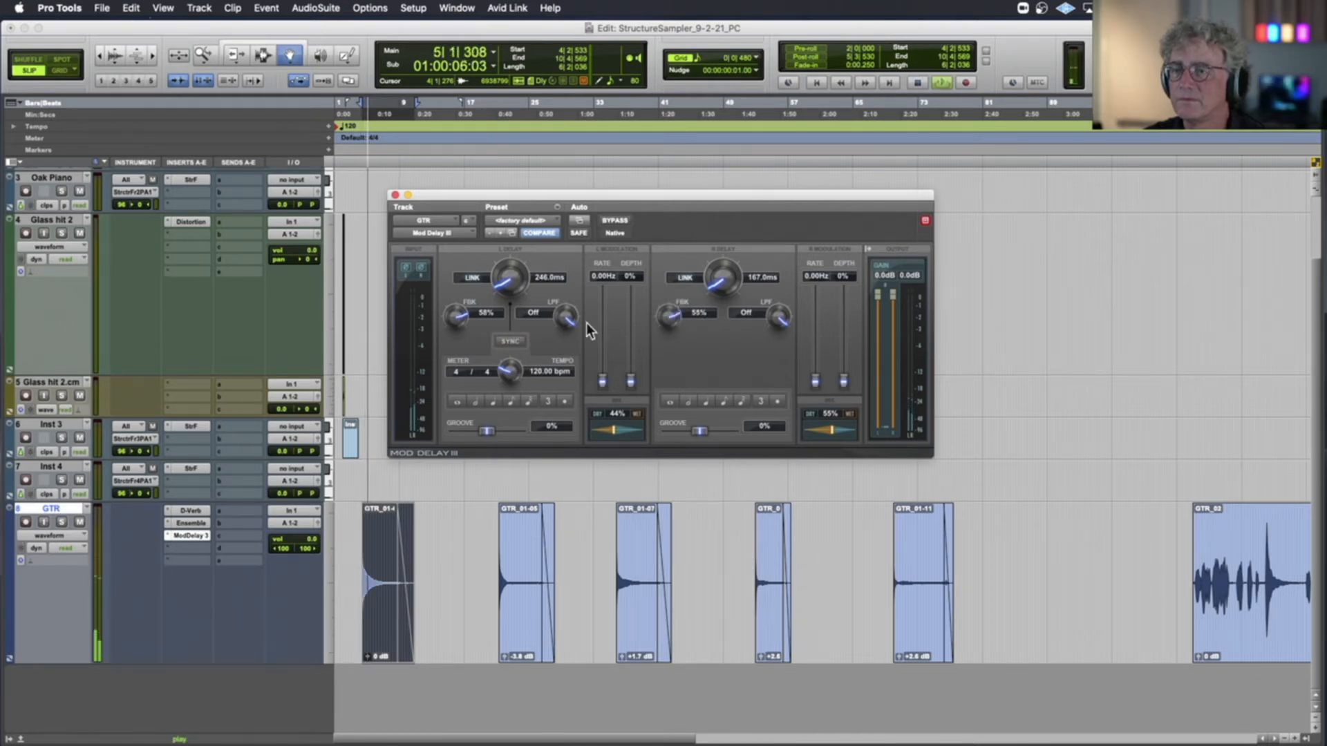
Set Mod Delay III's delay times to 565 ms left and 882 ms right and audition the guitar note
left_click_drag(503, 280, 504, 260)
key("space")
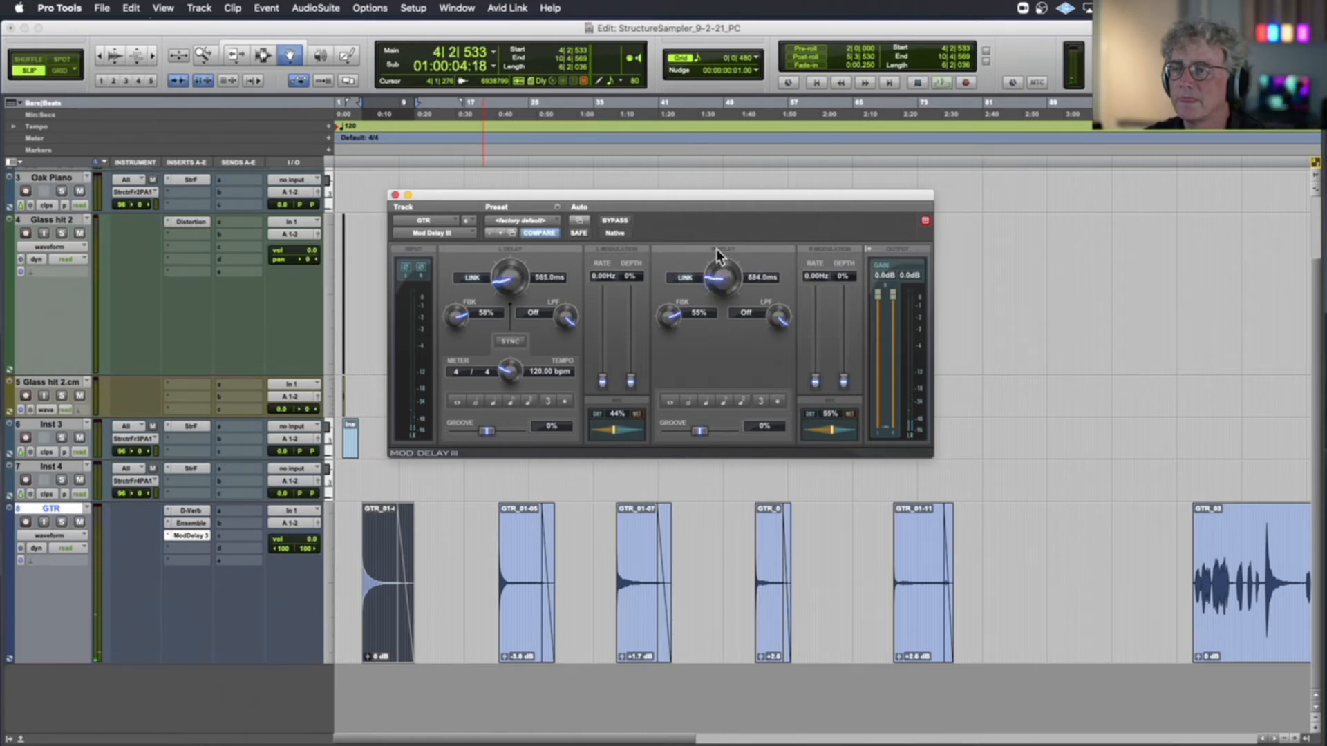
key("space")
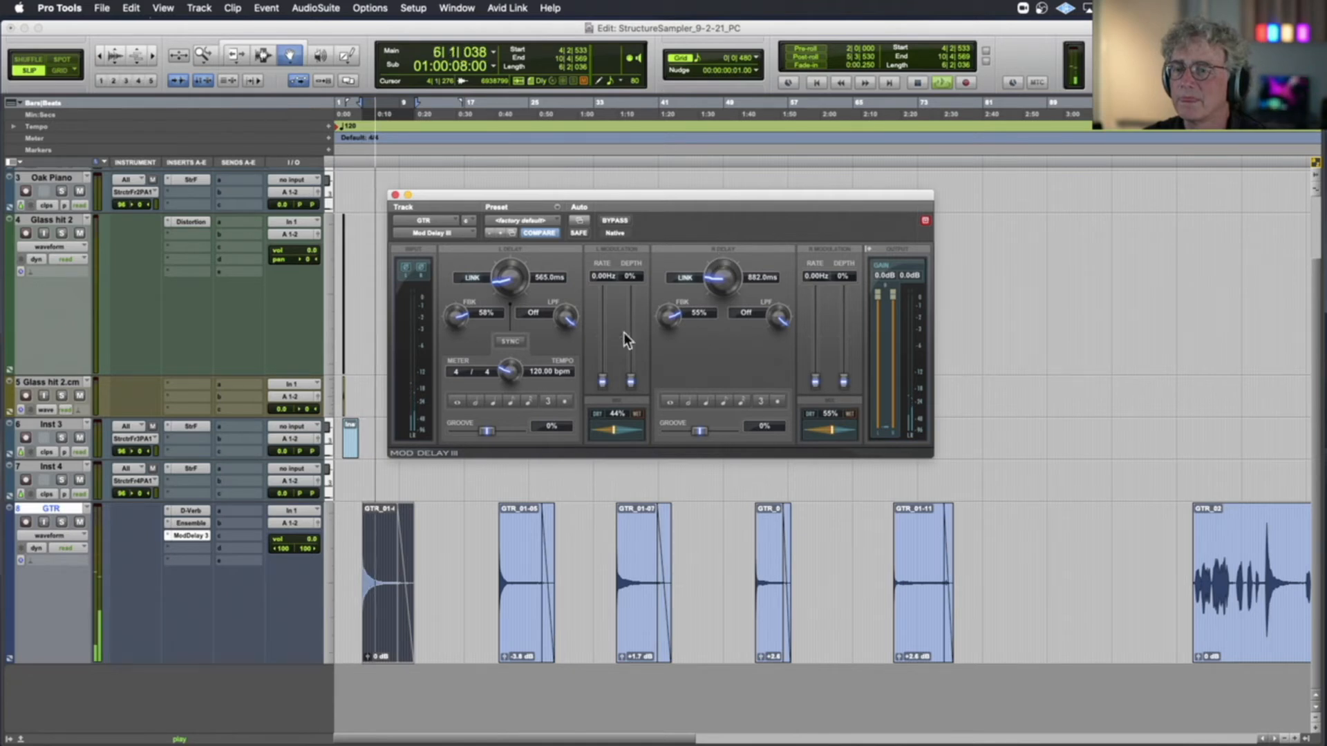
key("space")
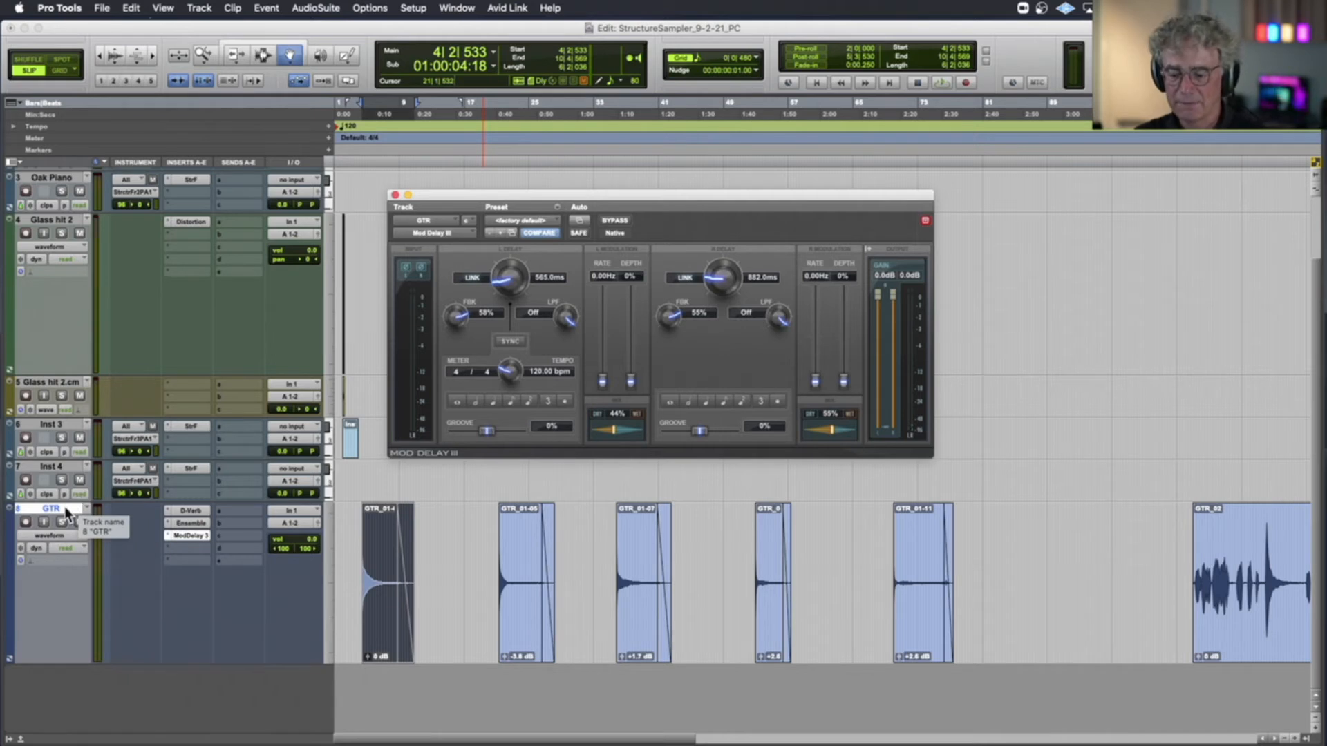
Create one new stereo audio track named GtrHarmonicsSD below the GTR track
key("super+shift+n")
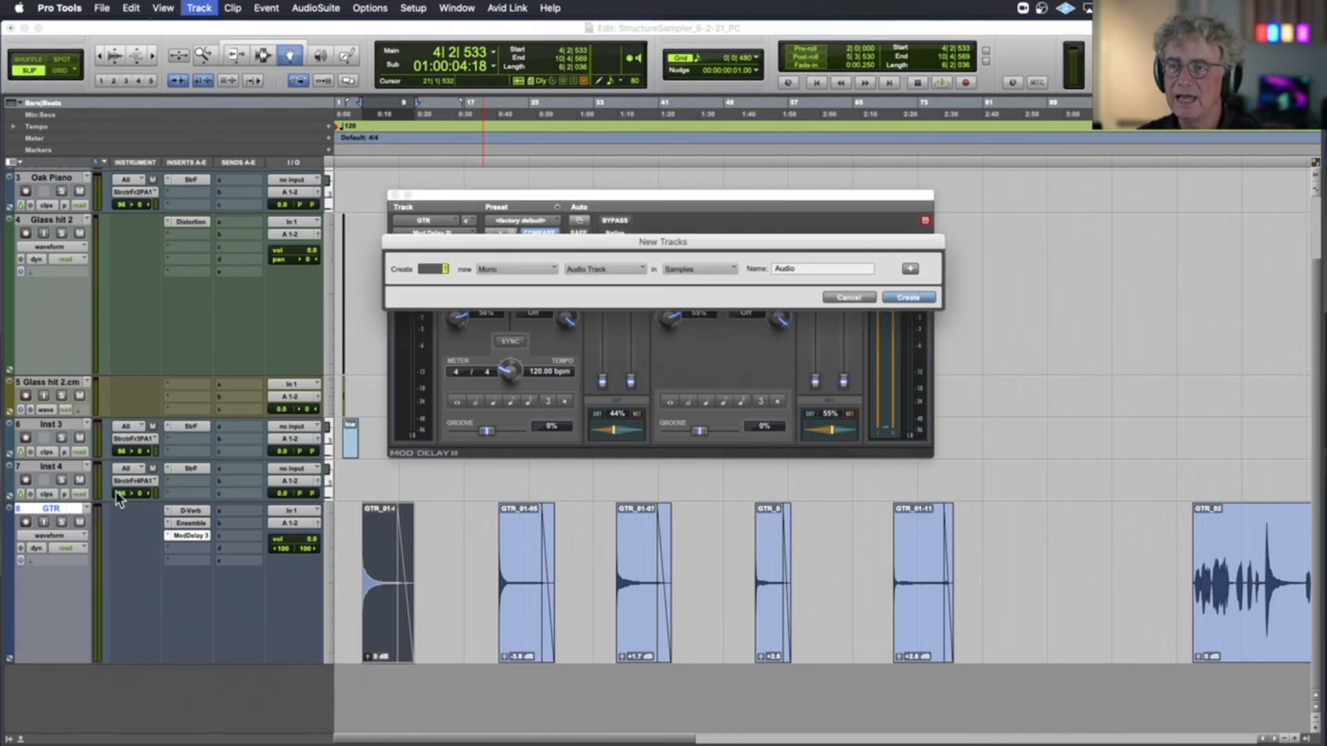
left_click(512, 271)
left_click(507, 281)
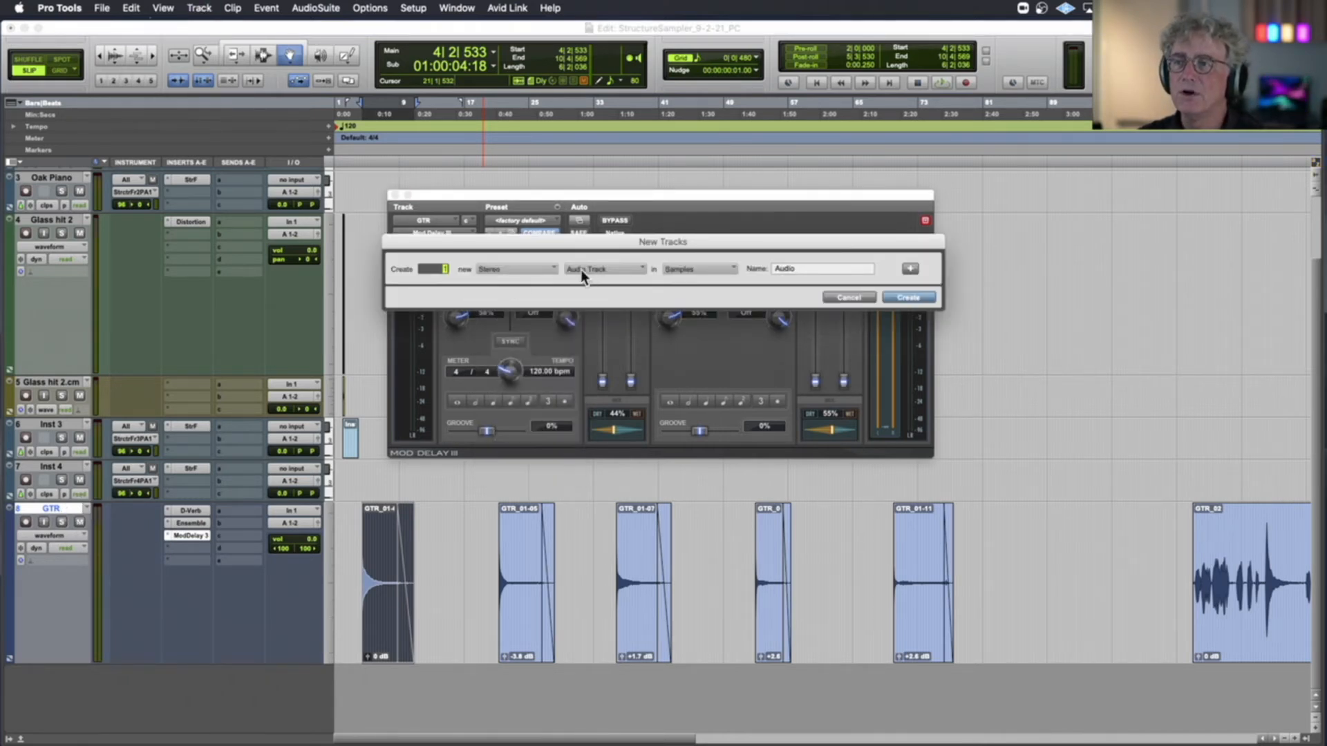
double_click(822, 269)
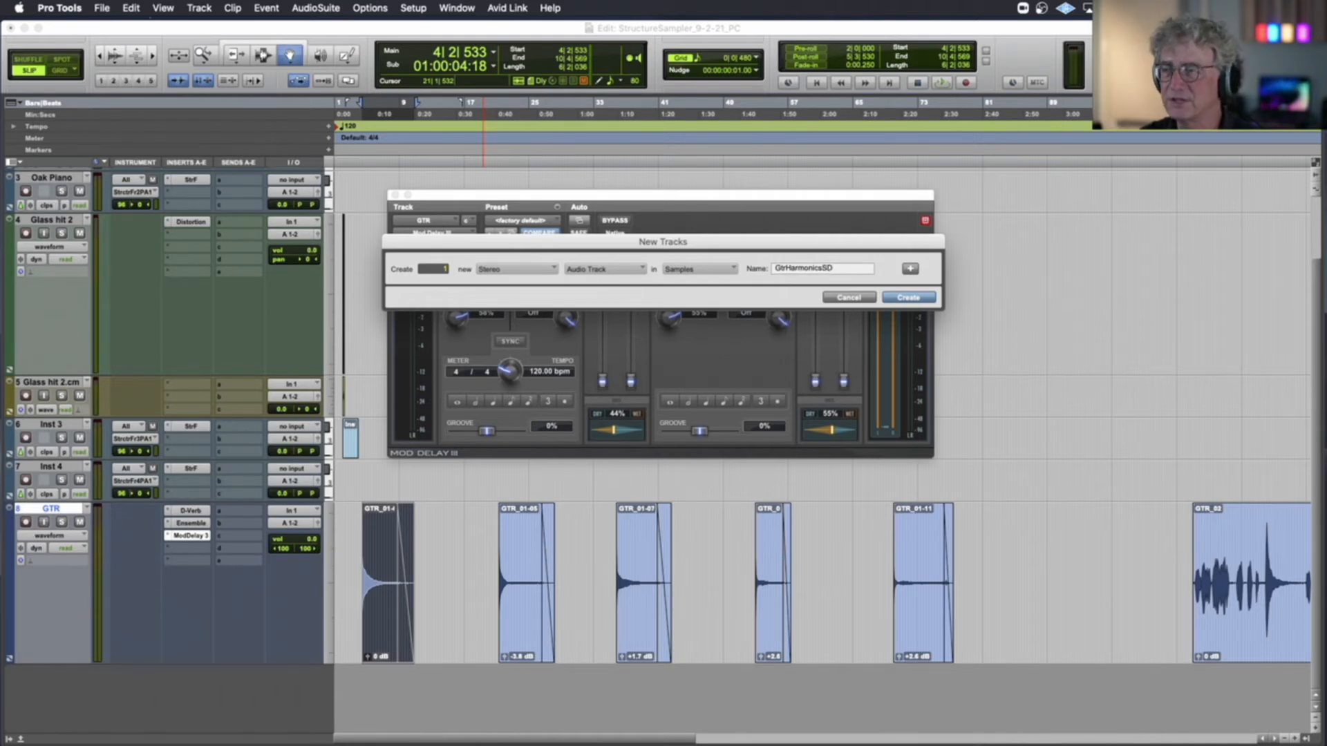
left_click(907, 298)
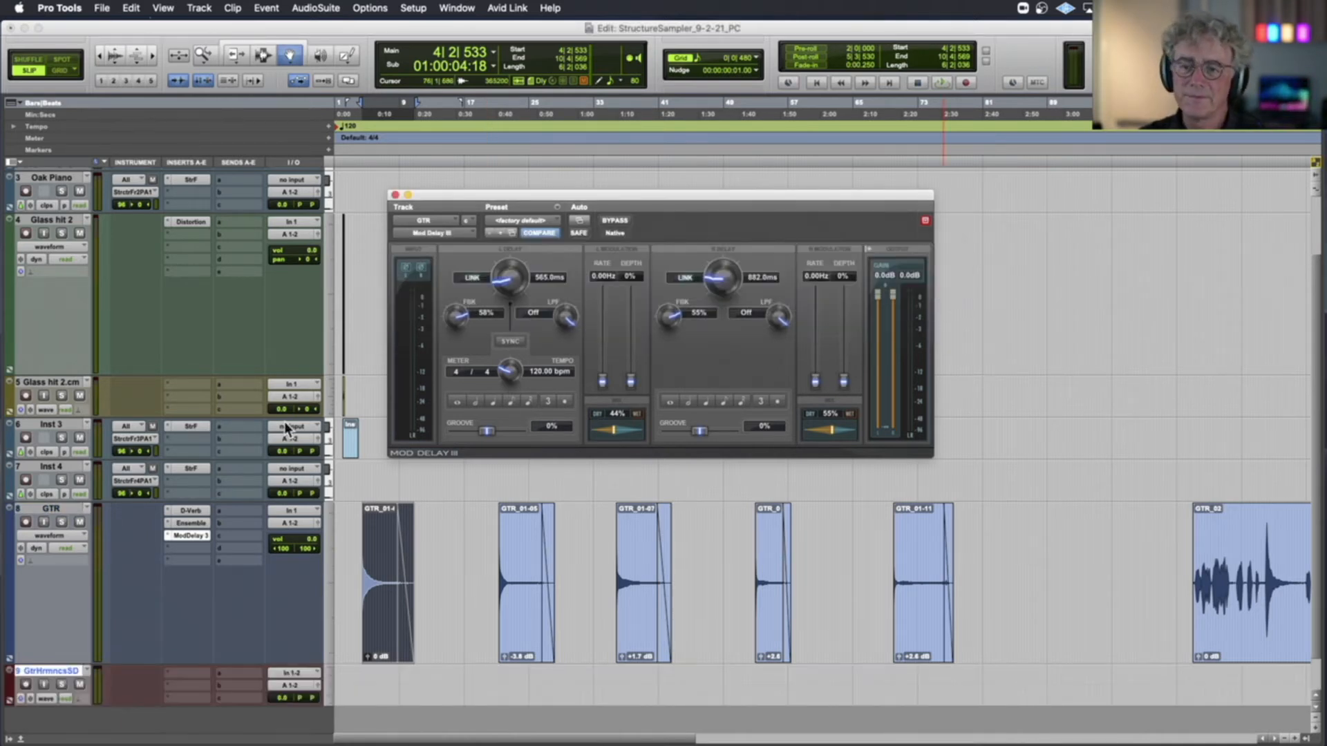
Close the Mod Delay III window and route the GTR track's output to Bus 1-2 (Stereo)
left_click_drag(398, 27, 446, 19)
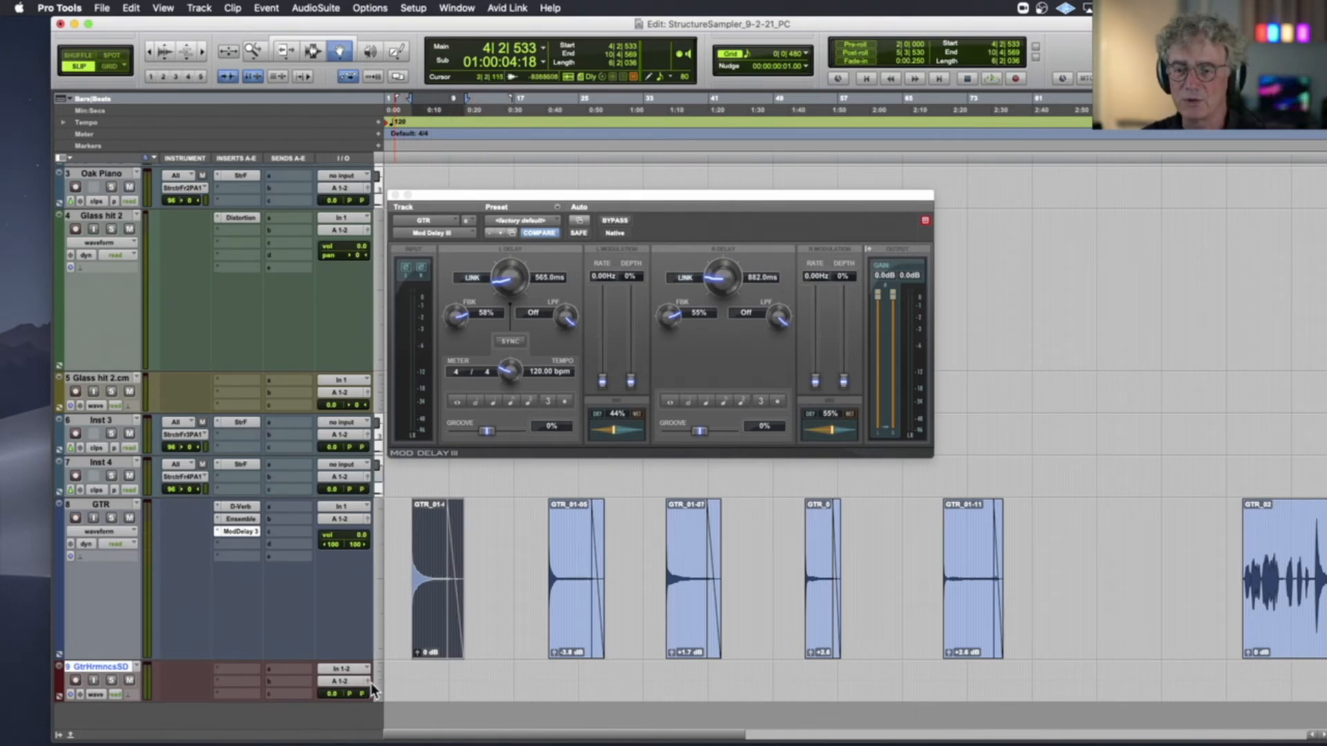
scroll(288, 582, "down", 2)
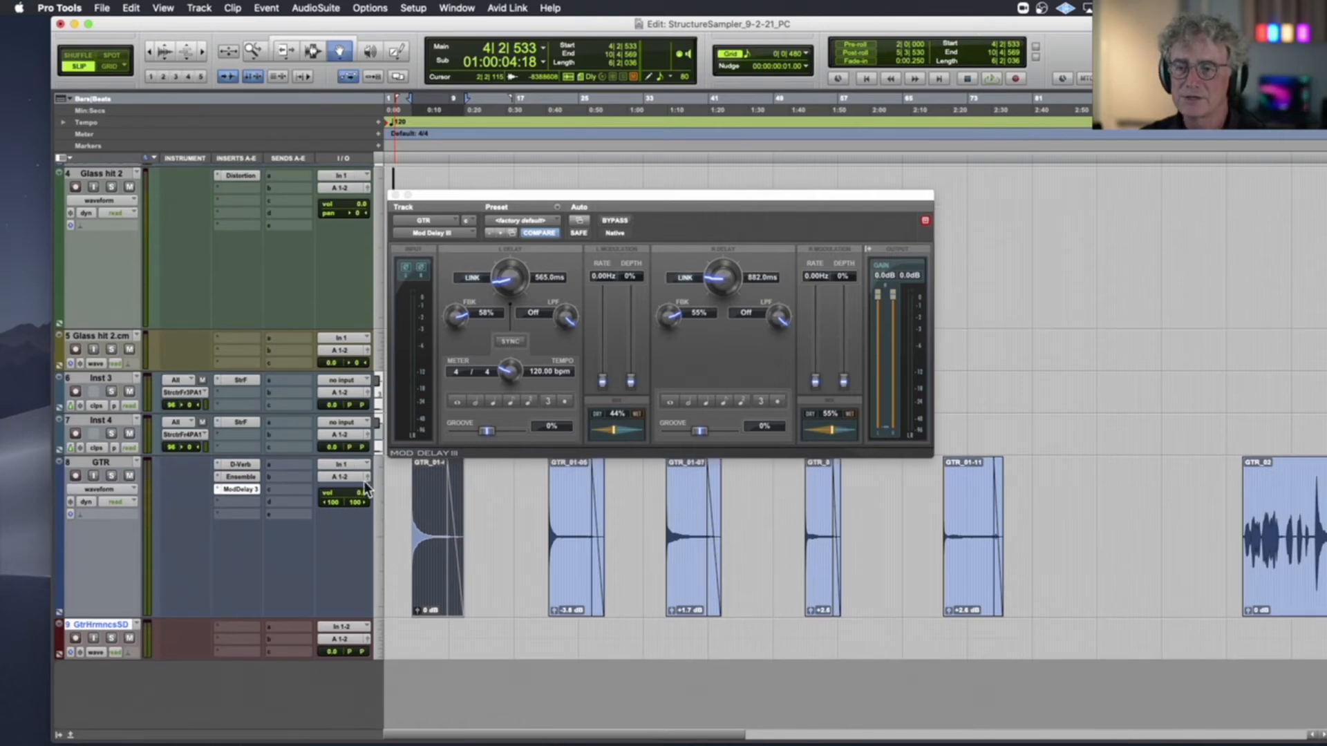
left_click(396, 196)
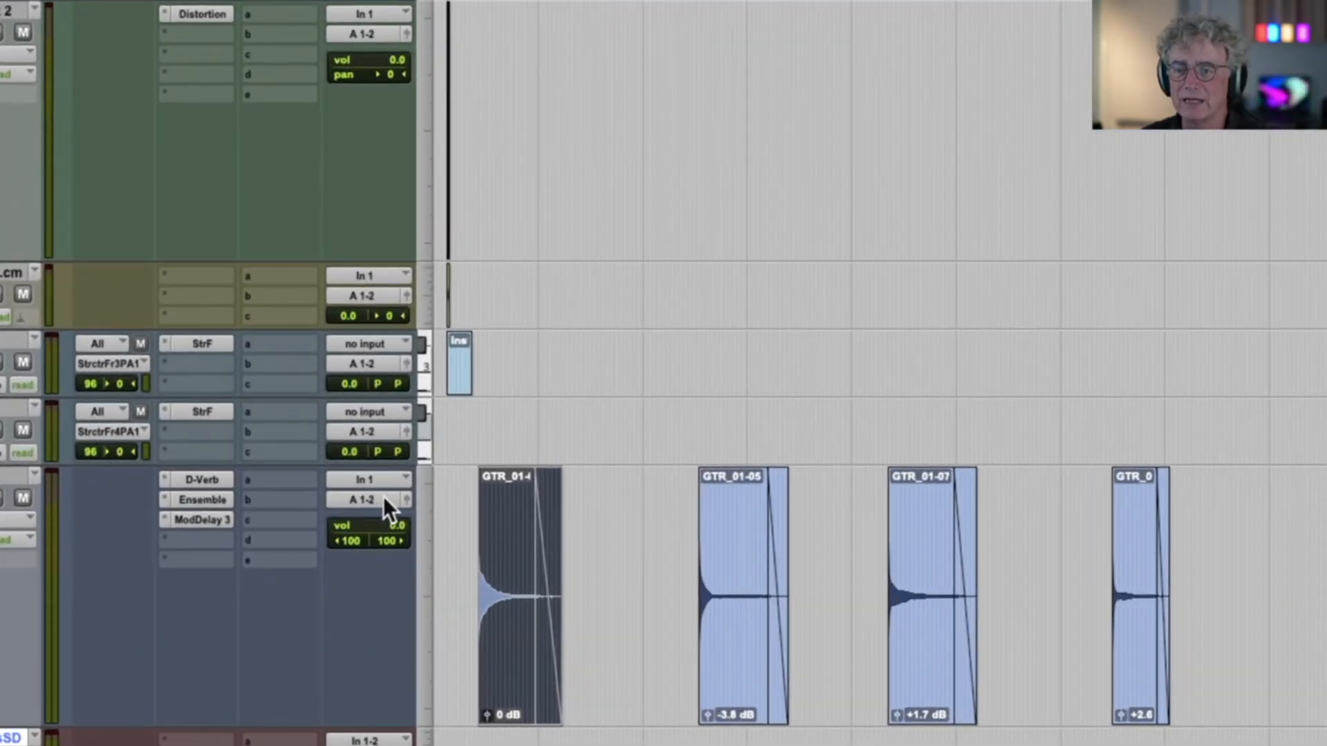
left_click(379, 498)
mouse_move(372, 519)
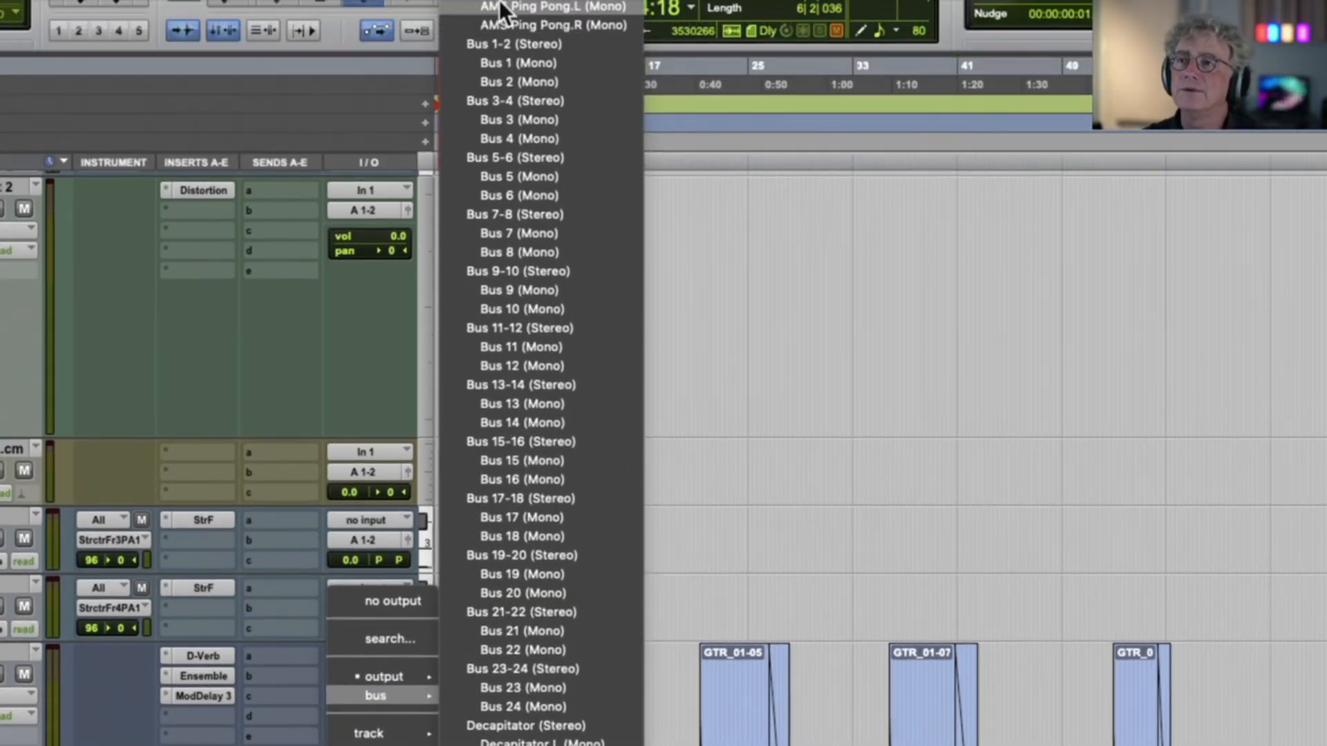
left_click(501, 45)
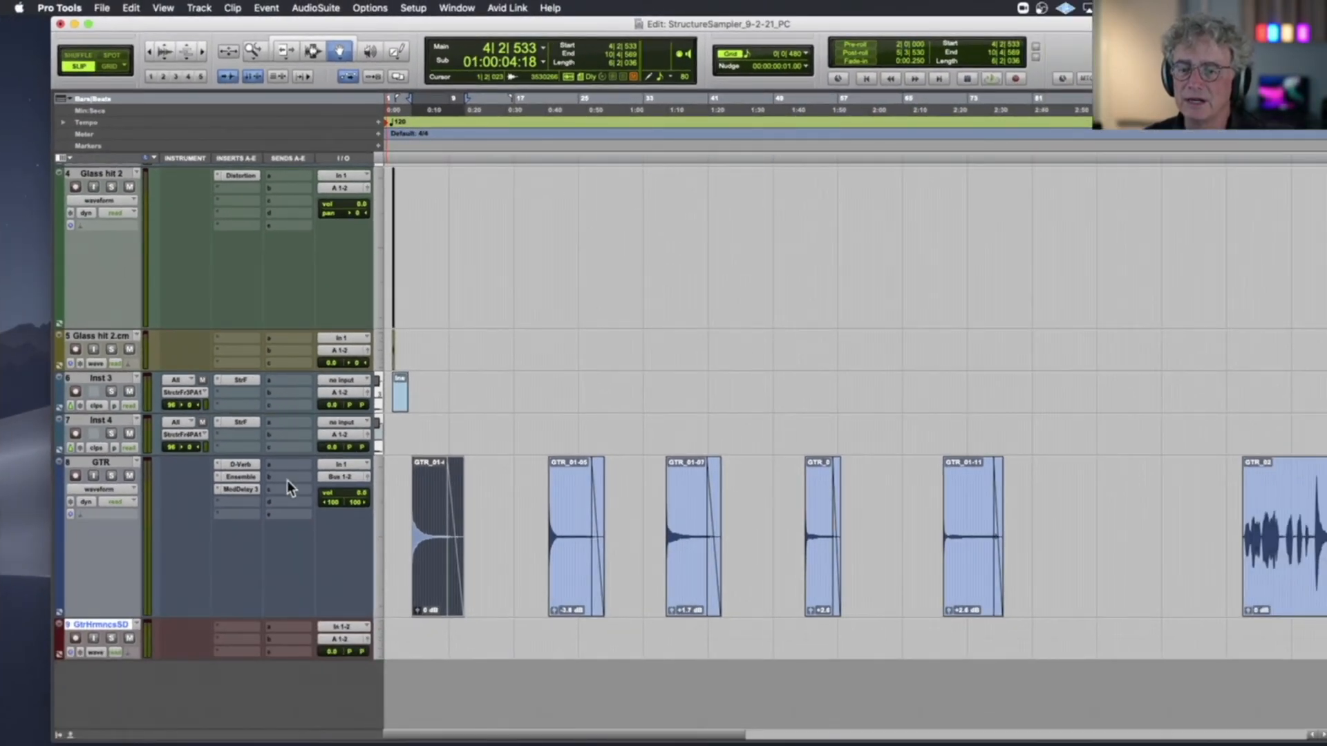
Set the input of the GtrHarmonicsSD track to Bus 1-2 (Stereo)
left_click(342, 626)
mouse_move(342, 637)
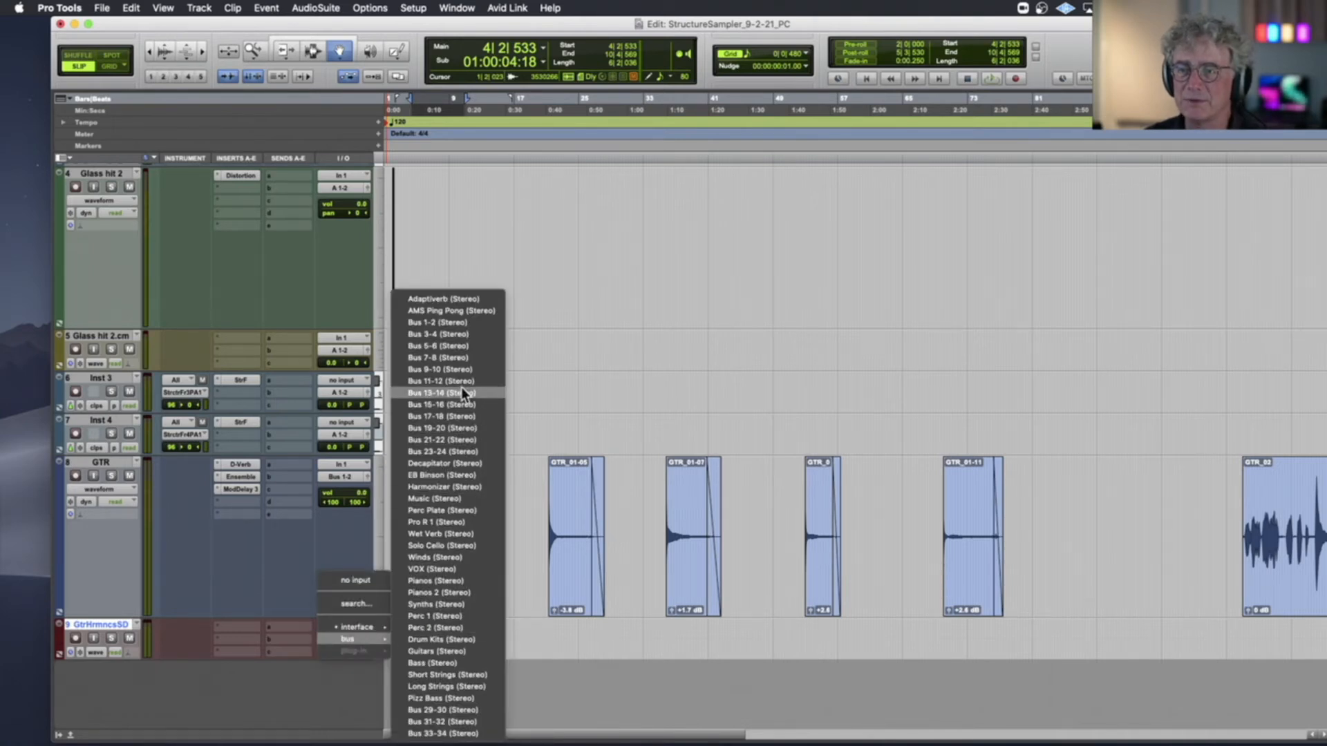
left_click(458, 322)
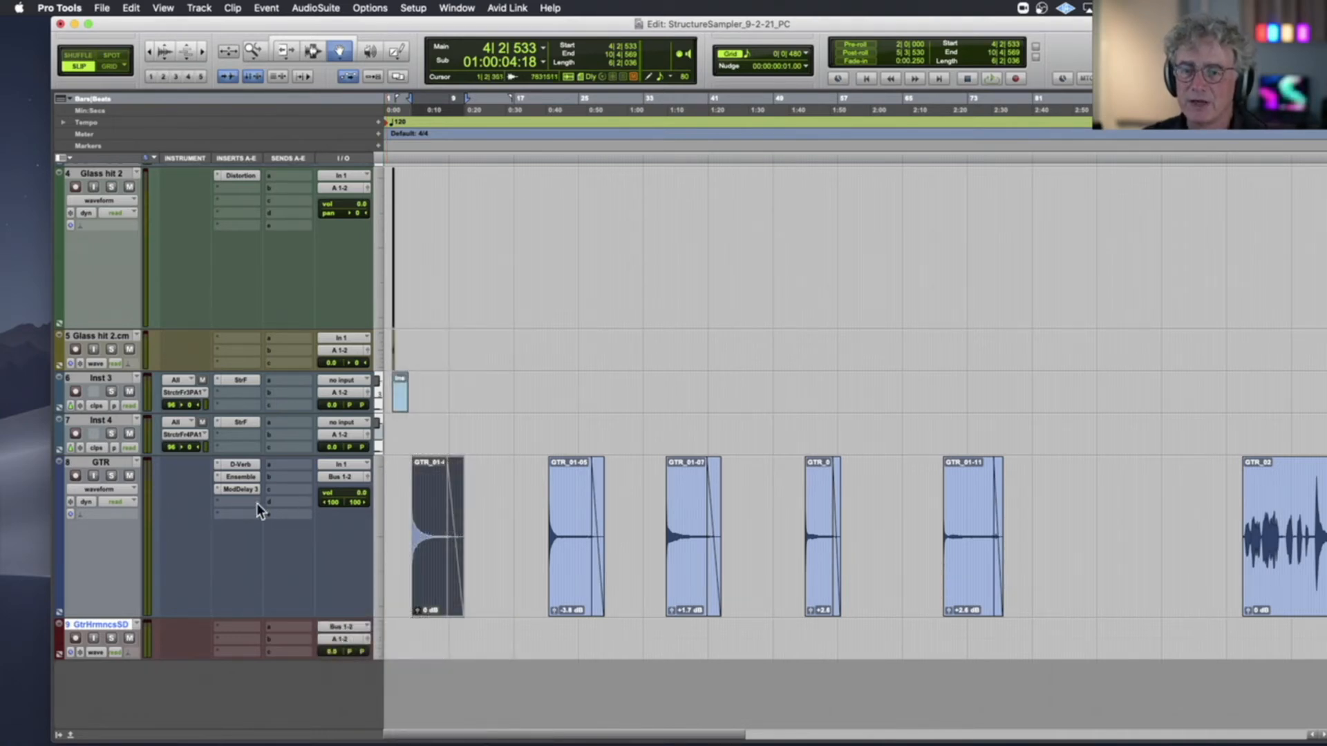
Resize the GTR and GtrHarmonicsSD tracks to similar tall heights so both fit in view
left_click_drag(116, 618, 128, 548)
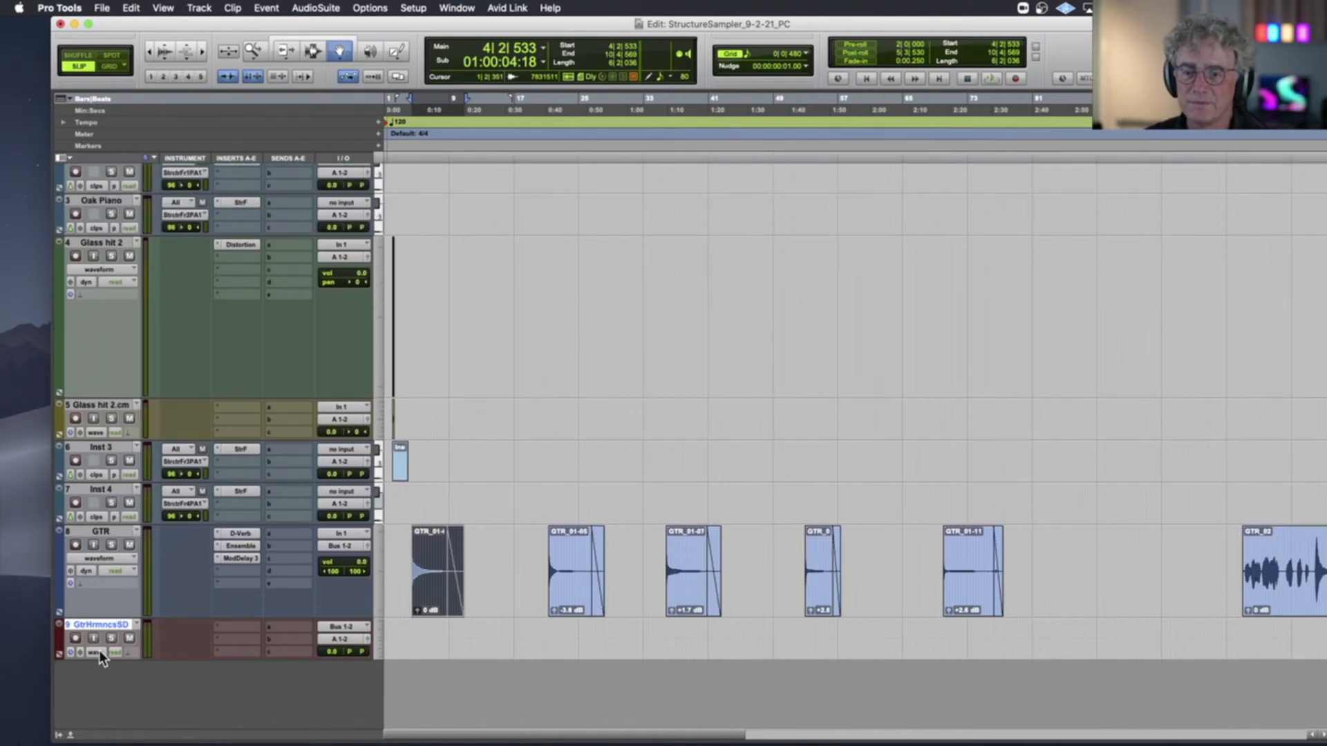
left_click_drag(104, 659, 104, 743)
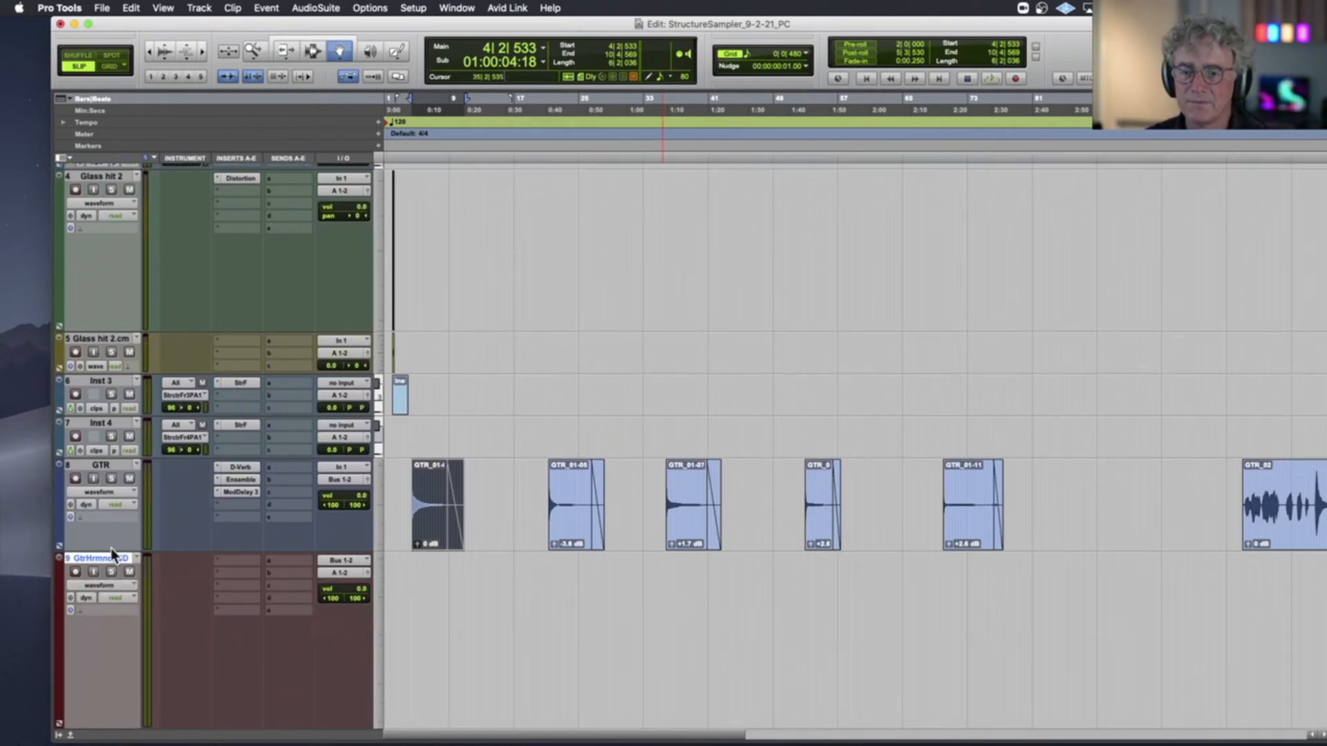
left_click_drag(109, 550, 111, 649)
scroll(125, 456, "down", 5)
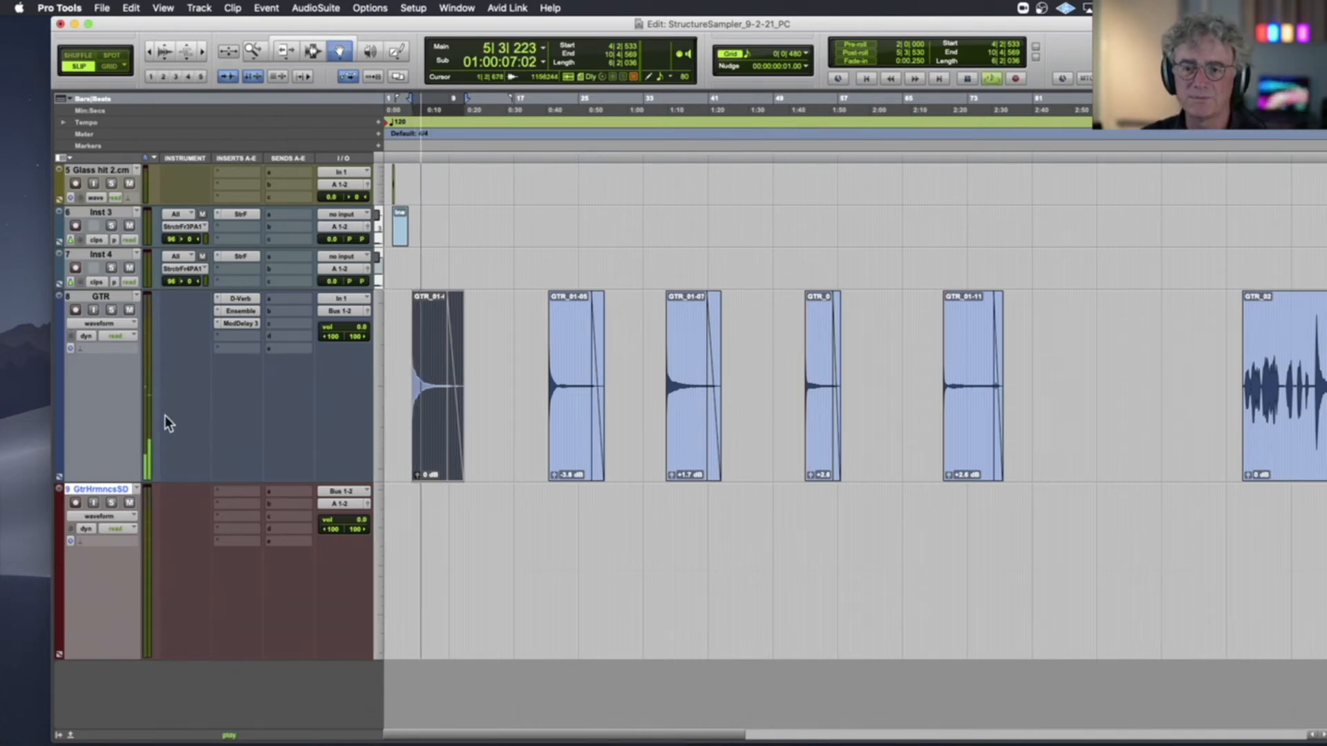
Record-enable the GtrHarmonicsSD track with input monitoring on and play the first guitar note clip through it
key("space")
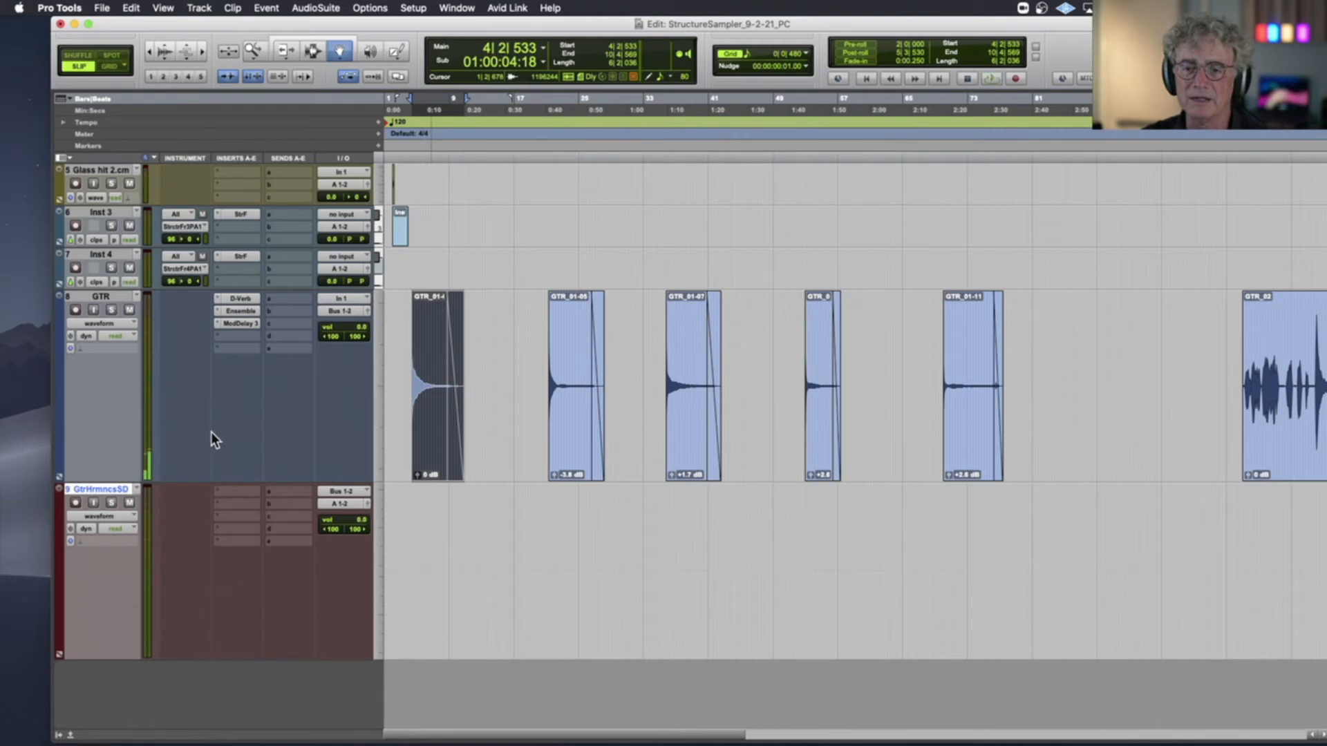
left_click(76, 503)
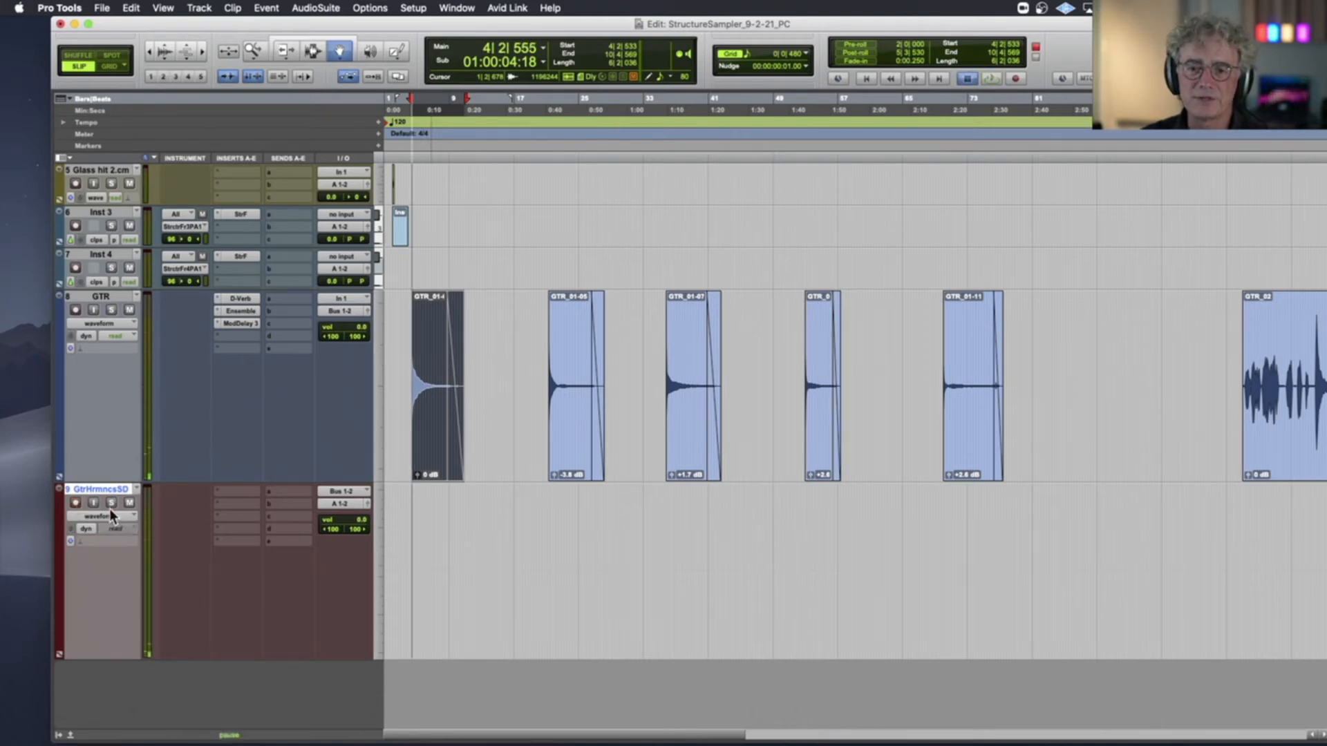
left_click(93, 503)
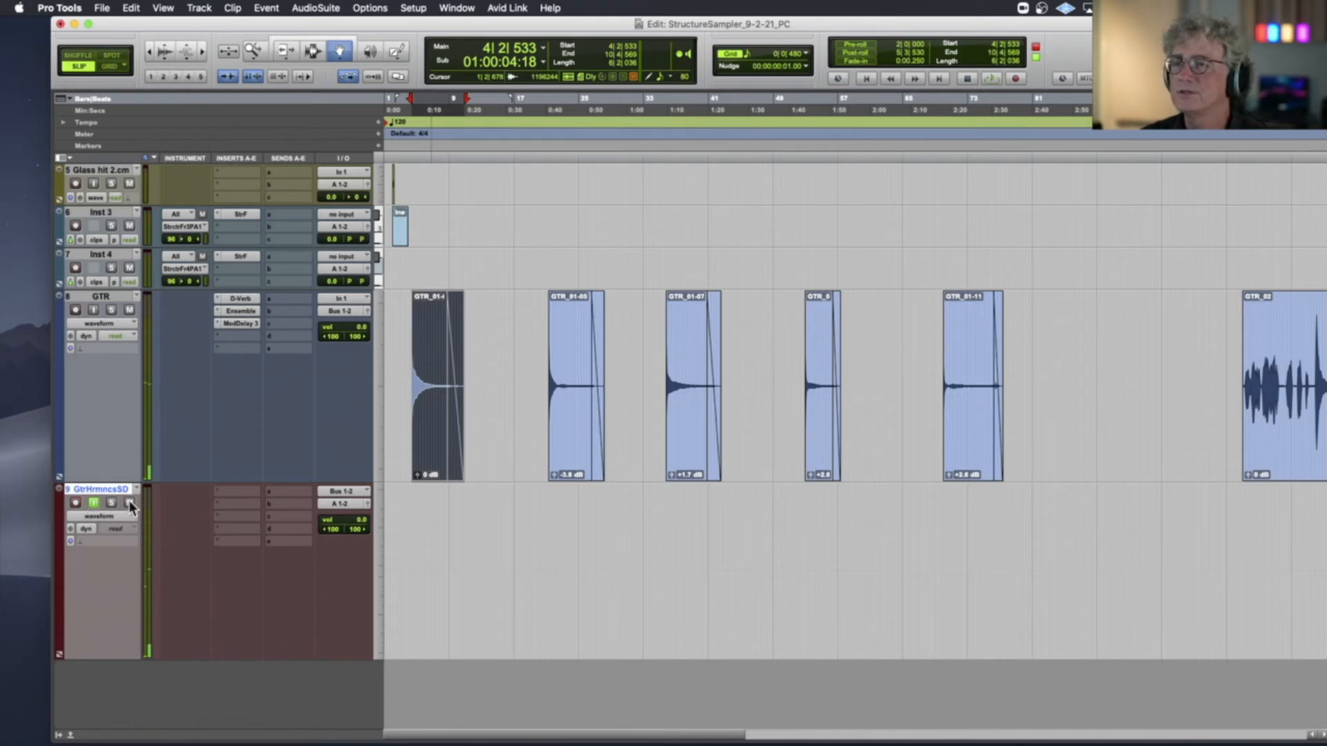
key("space")
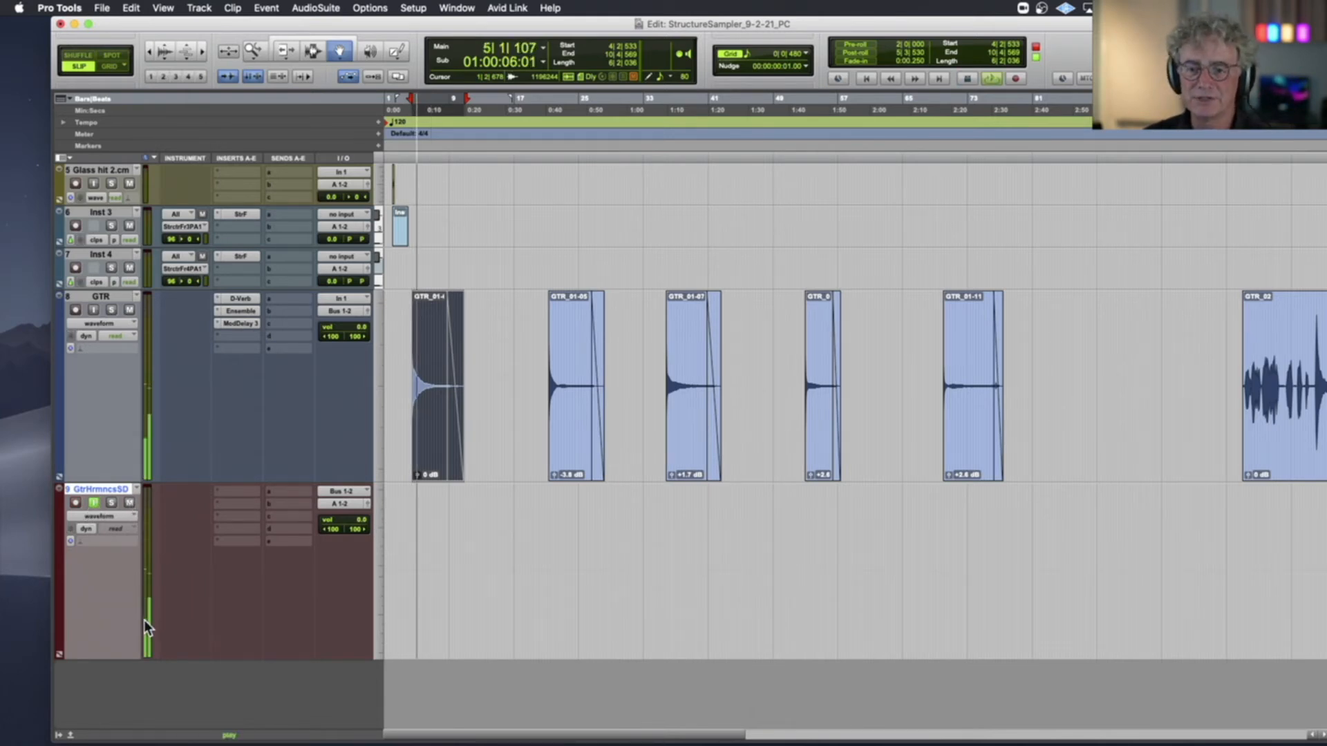
key("space")
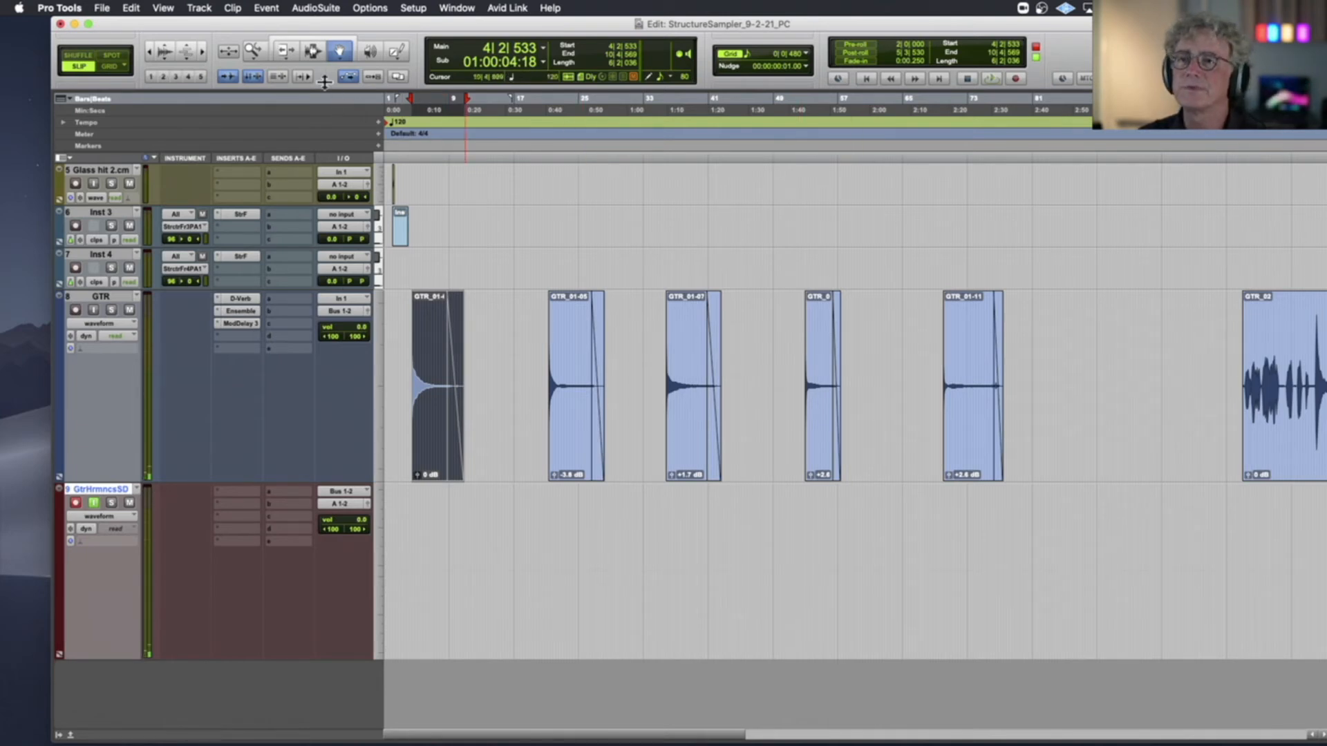
Extend the edit selection on the GTR track across all five note clips and record the first effected note onto GtrHarmonicsSD
left_click(321, 51)
left_click_drag(1038, 390, 1147, 395)
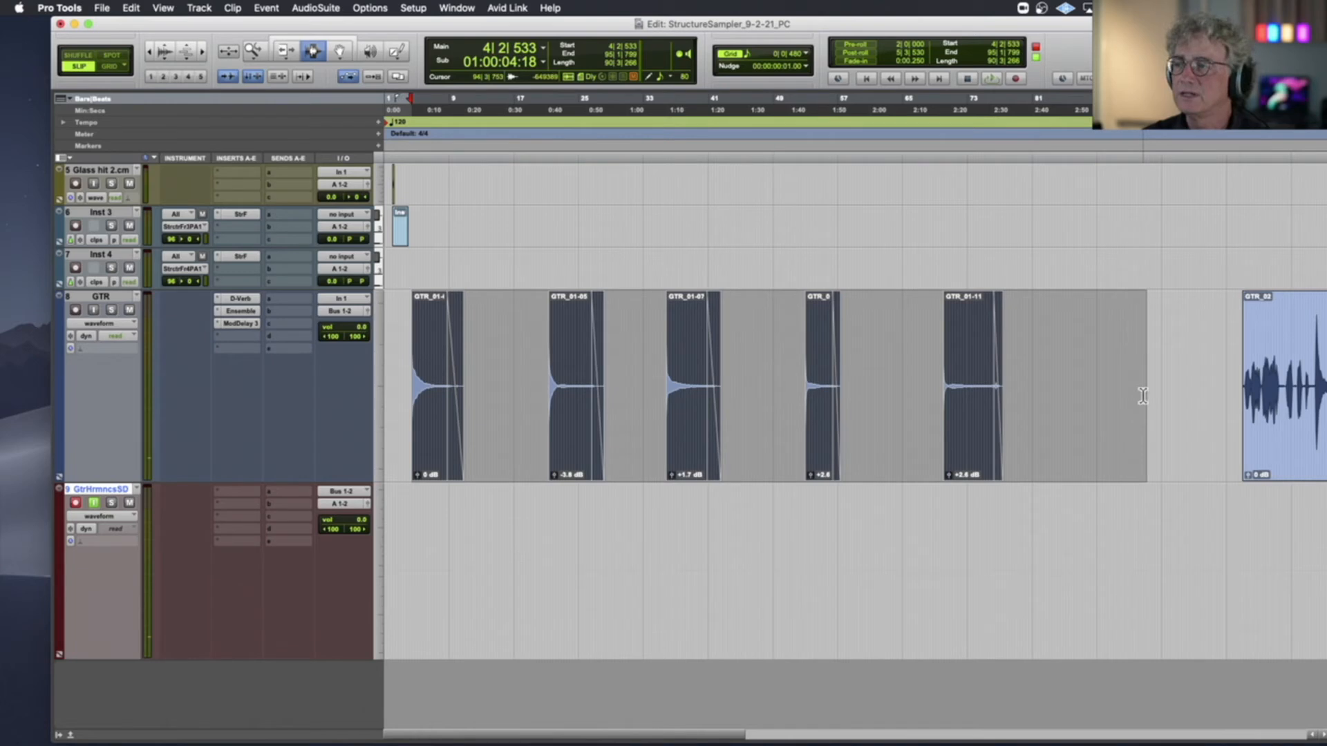
key("super+space")
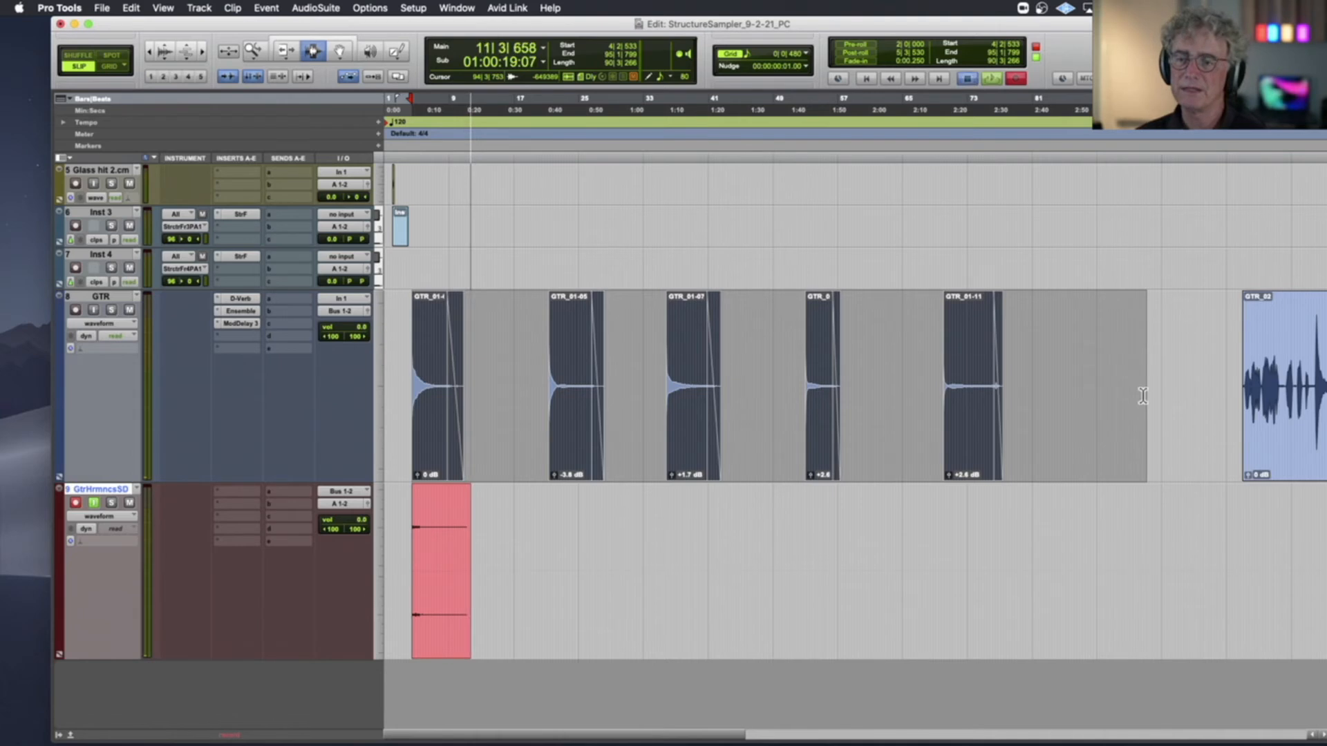
key("space")
Select the second GTR note clip plus extra space for its effect tail and record it onto GtrHarmonicsSD
double_click(573, 401)
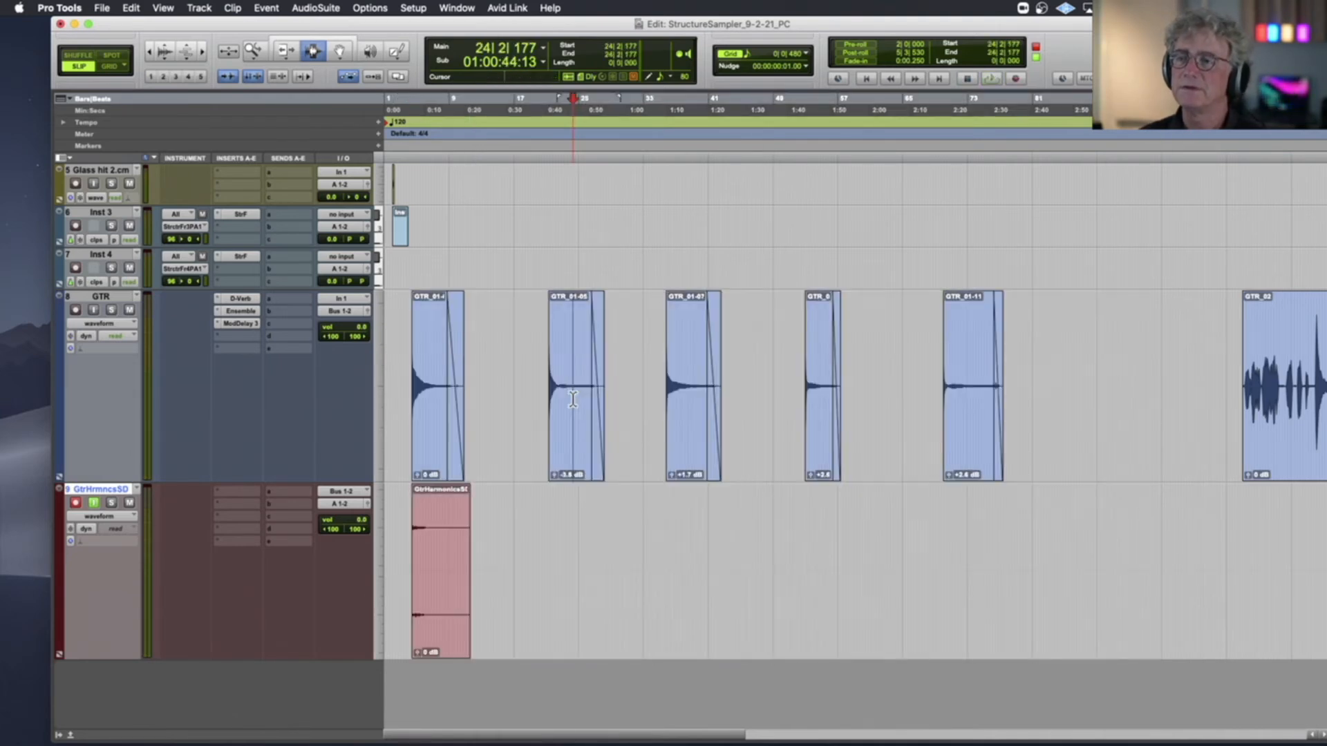
left_click_drag(623, 406, 646, 409)
key("super+space")
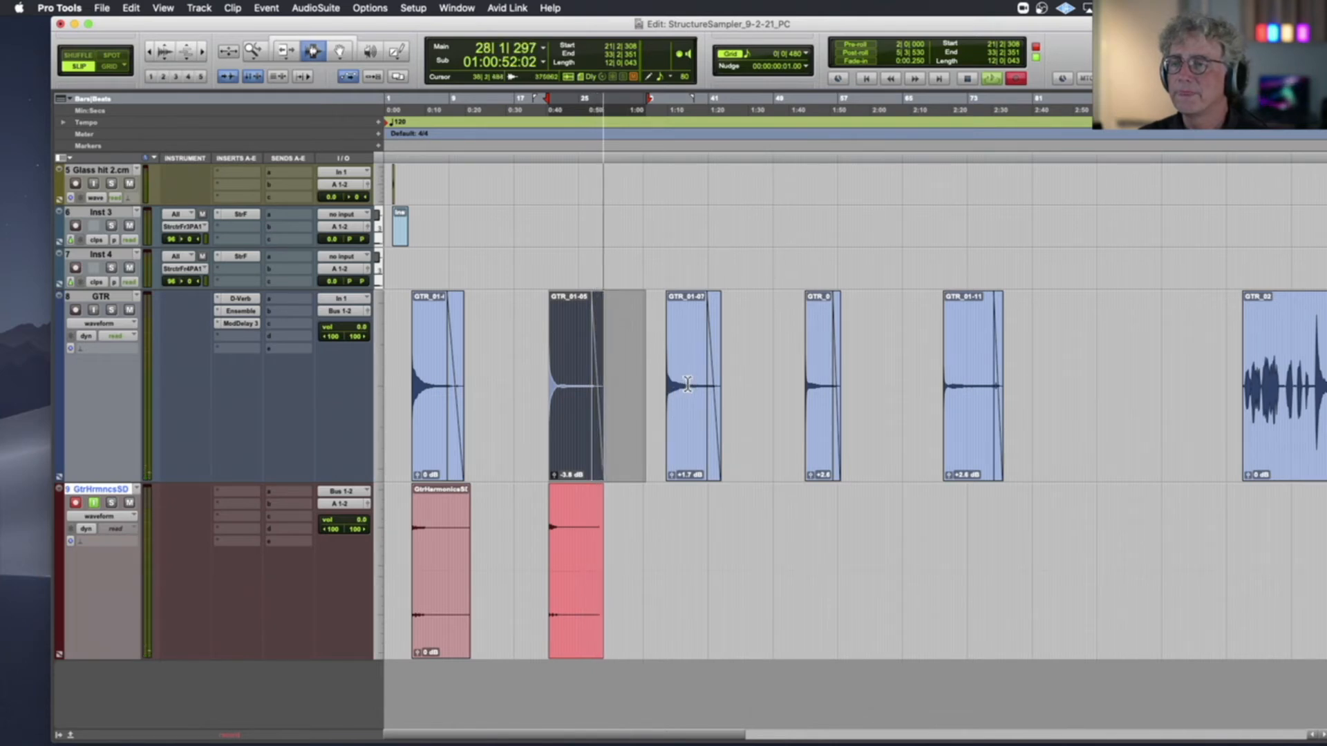
scroll(686, 386, "right", 1)
key("space")
Select the third GTR note clip with room for its tail and record it onto GtrHarmonicsSD
double_click(672, 383)
left_click(735, 382, "shift")
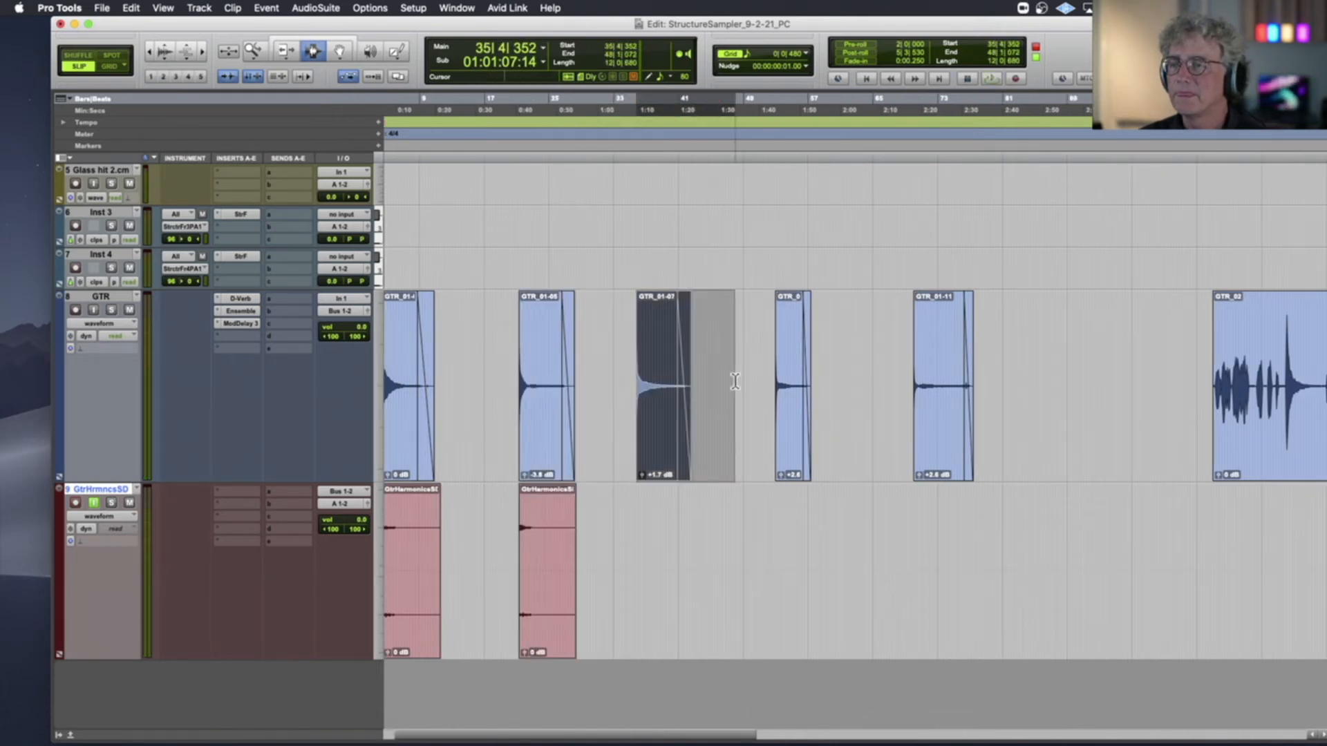
key("super+space")
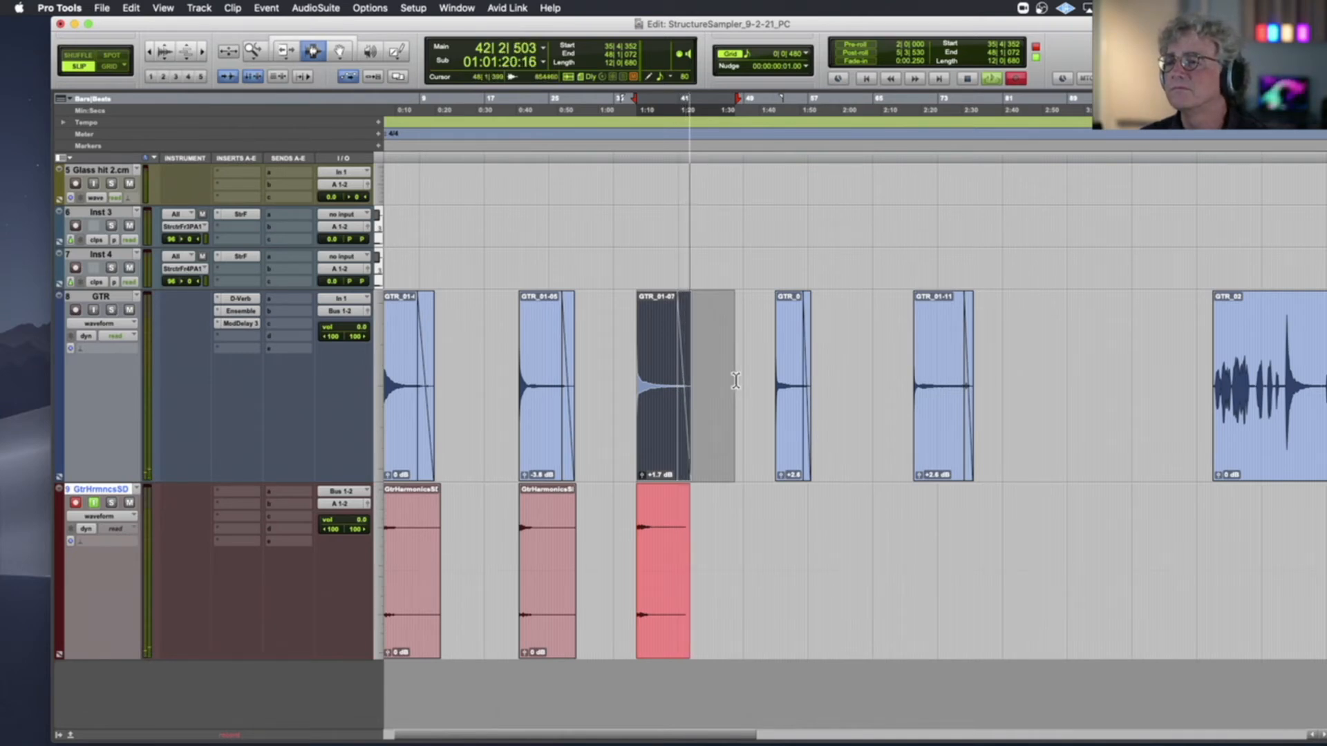
key("space")
Select the fourth GTR note clip plus a little space after it and record it onto GtrHarmonicsSD
left_click_drag(773, 361, 839, 366)
key("super+space")
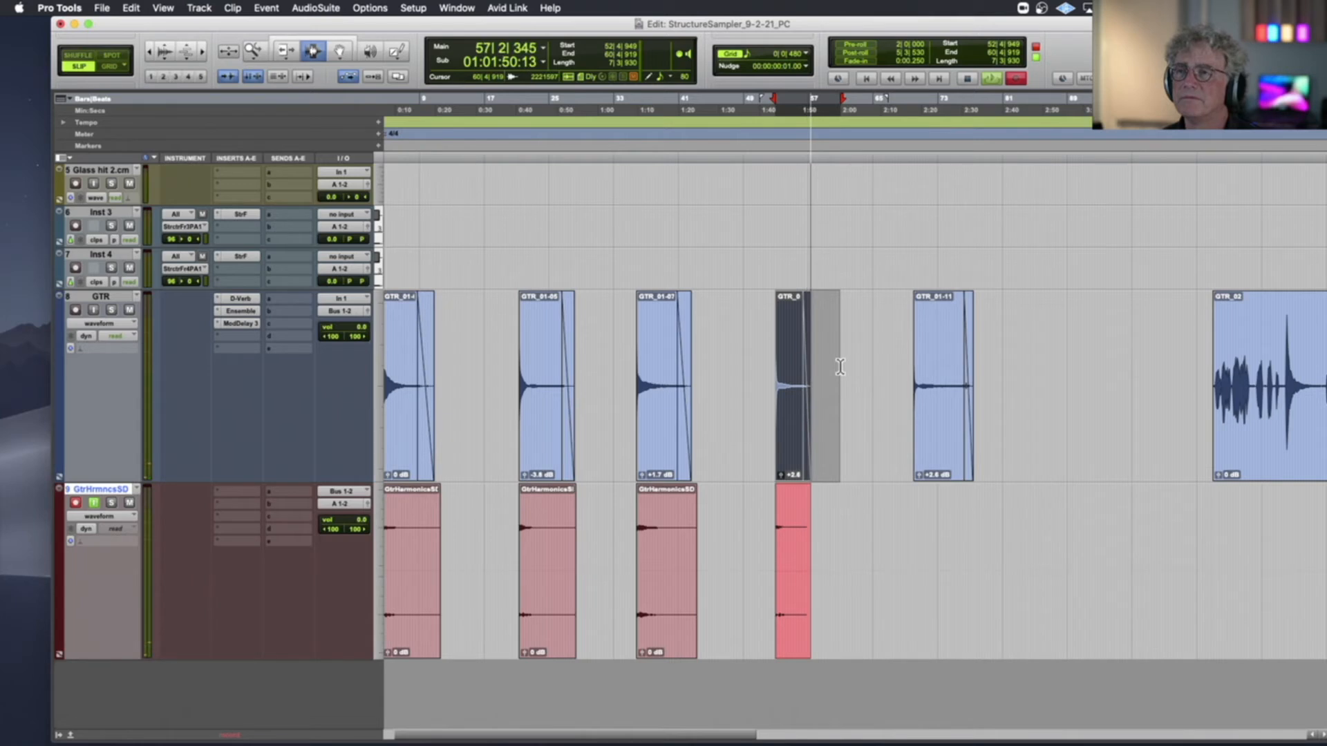
key("space")
Select the fifth GTR note clip with a short extension and record it onto GtrHarmonicsSD
left_click(933, 353)
double_click(934, 353)
left_click(992, 363, "shift")
key("super+space")
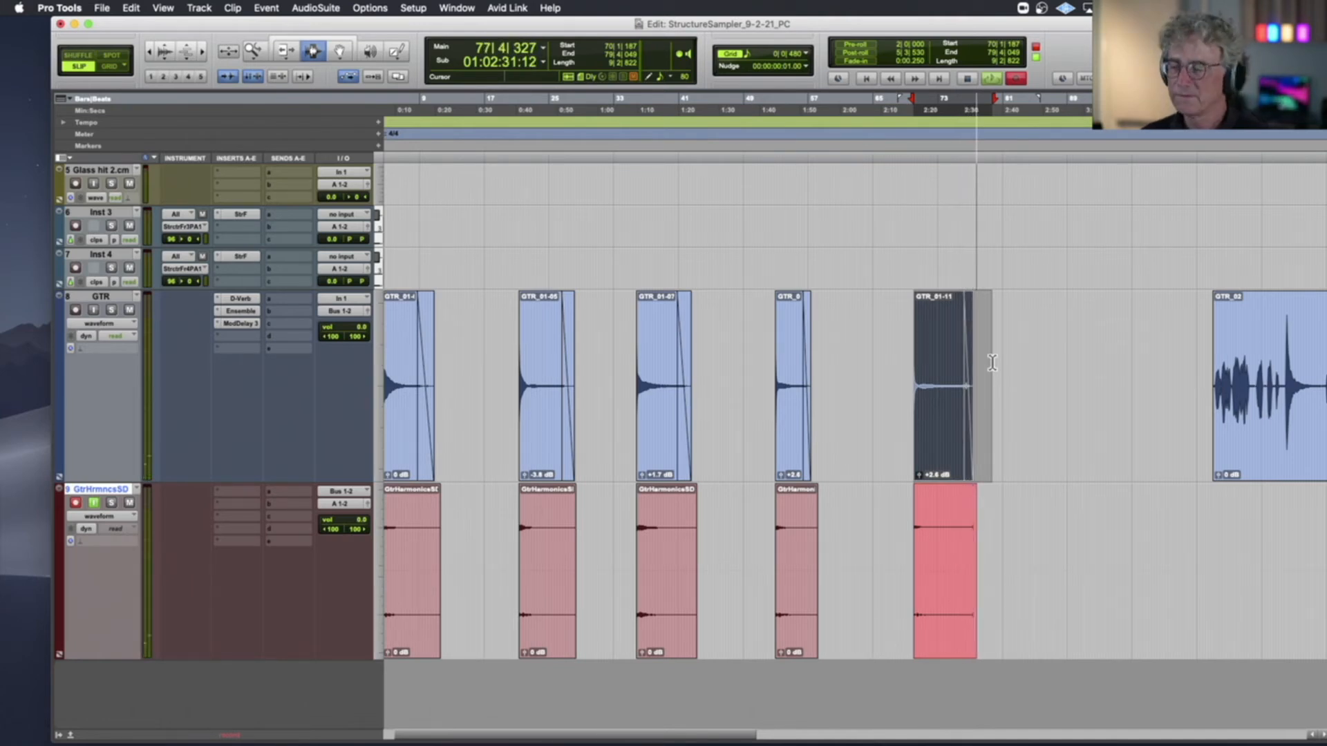
key("space")
Disarm recording on the GtrHarmonicsSD track and audition its first recorded clip with the Grabber tool
scroll(628, 506, "left", 2)
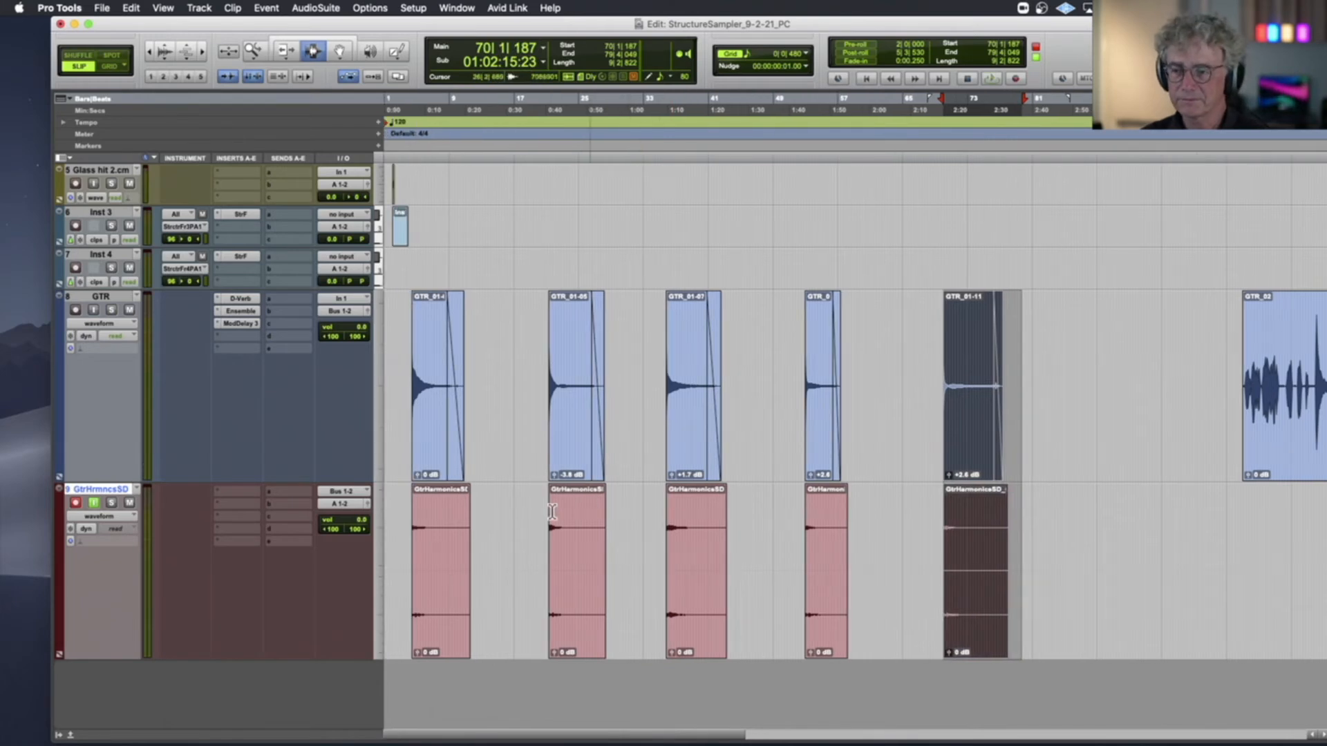
left_click(76, 502)
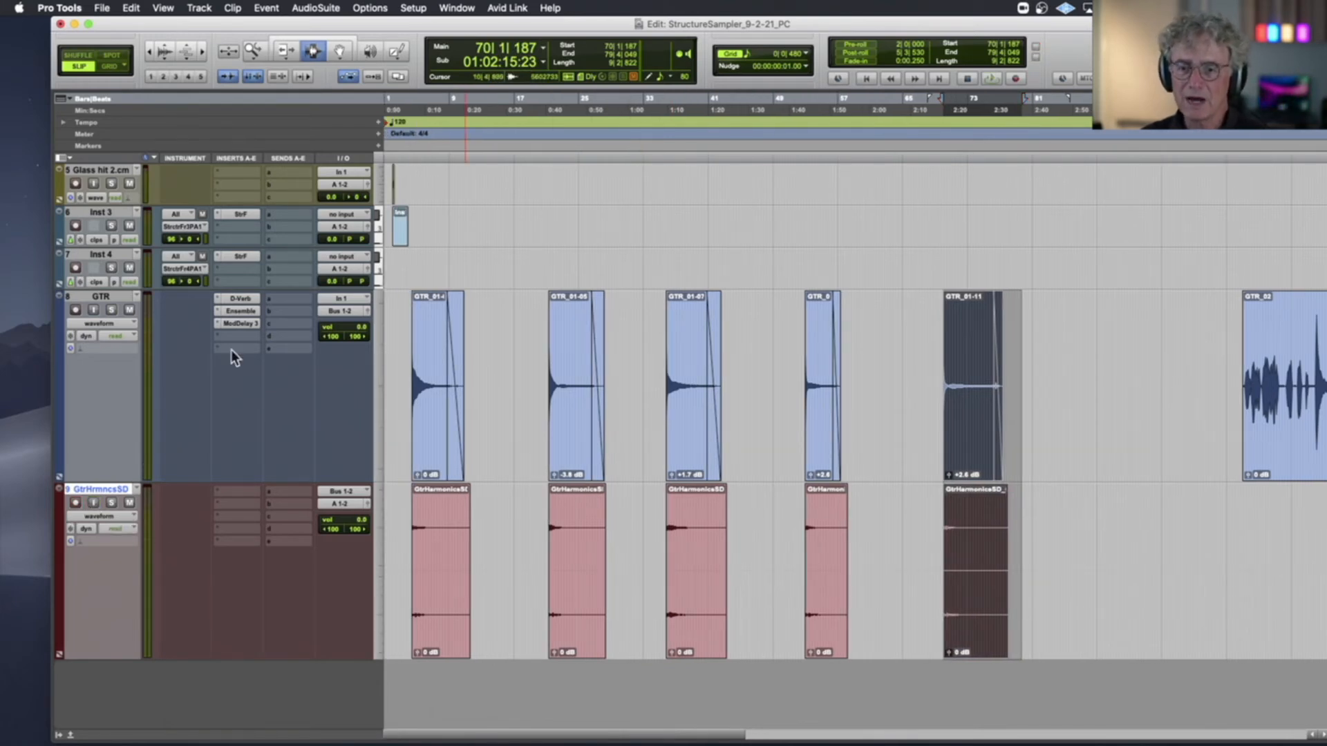
left_click(337, 52)
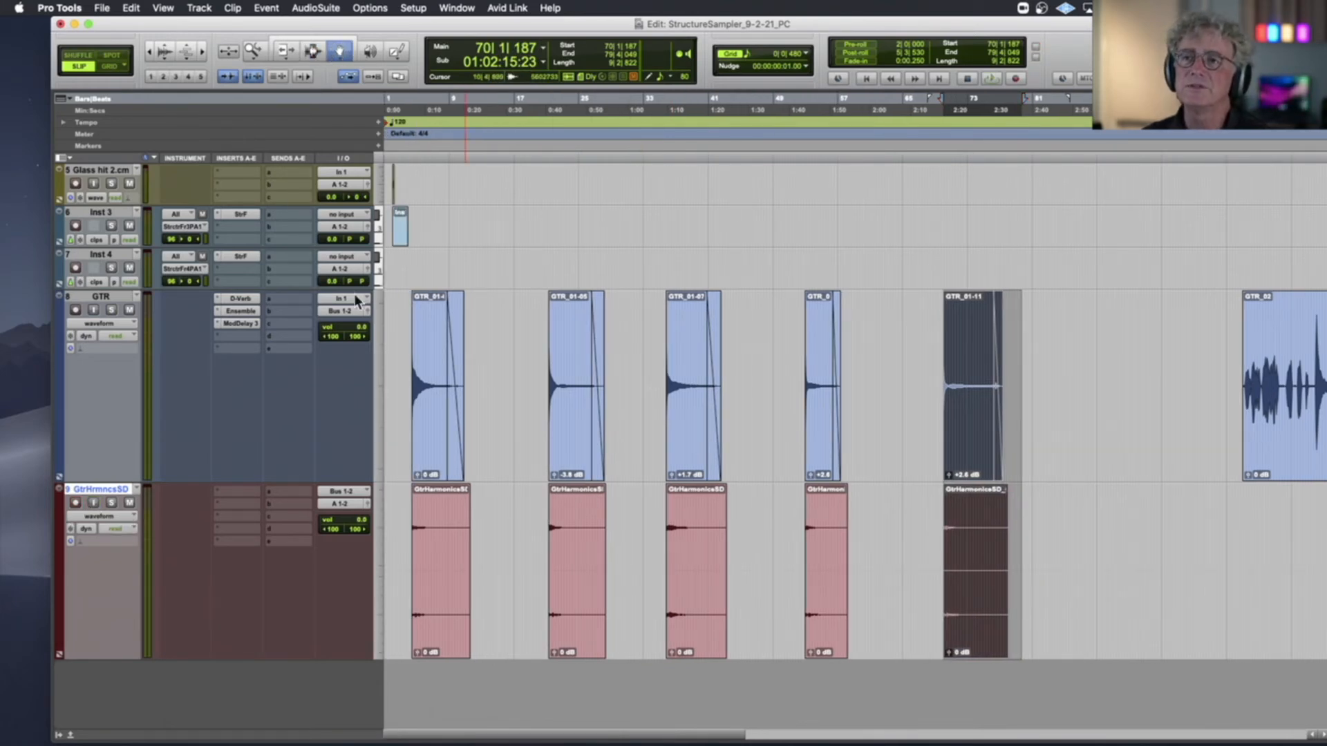
left_click(438, 576)
key("space")
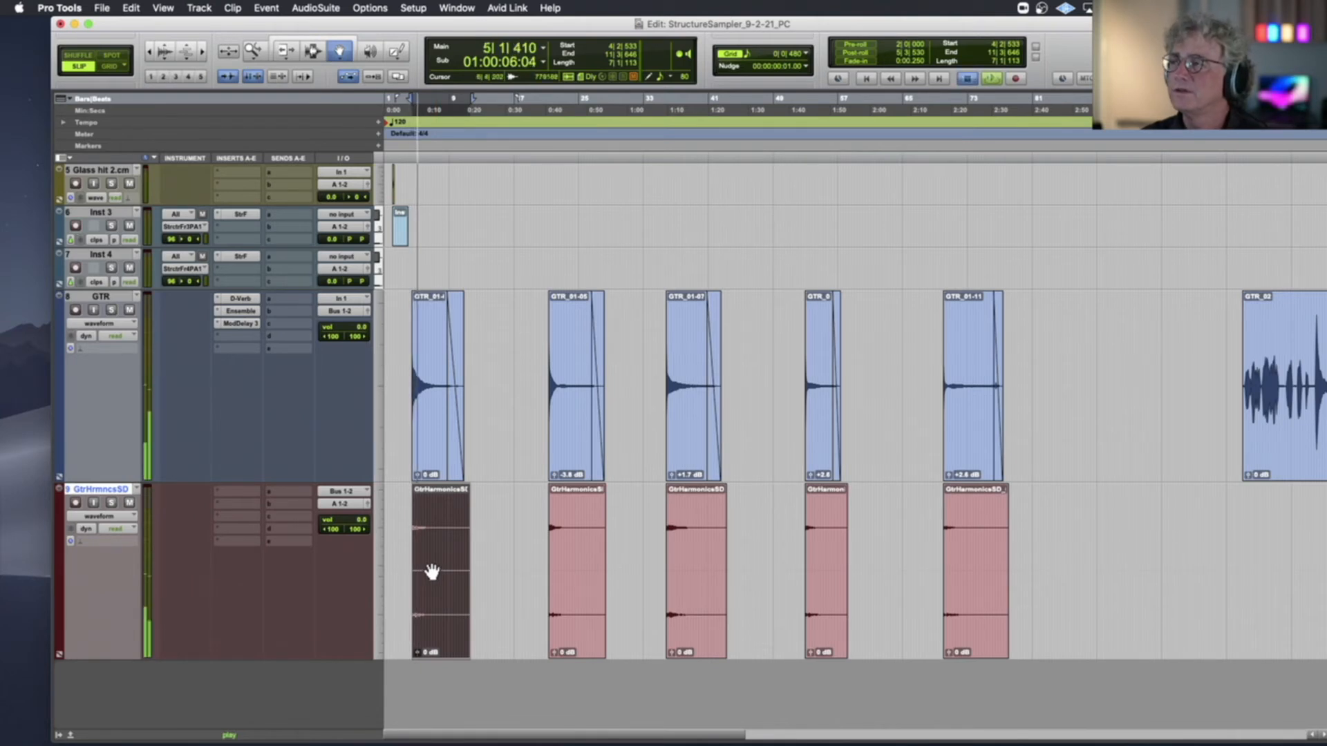
key("space")
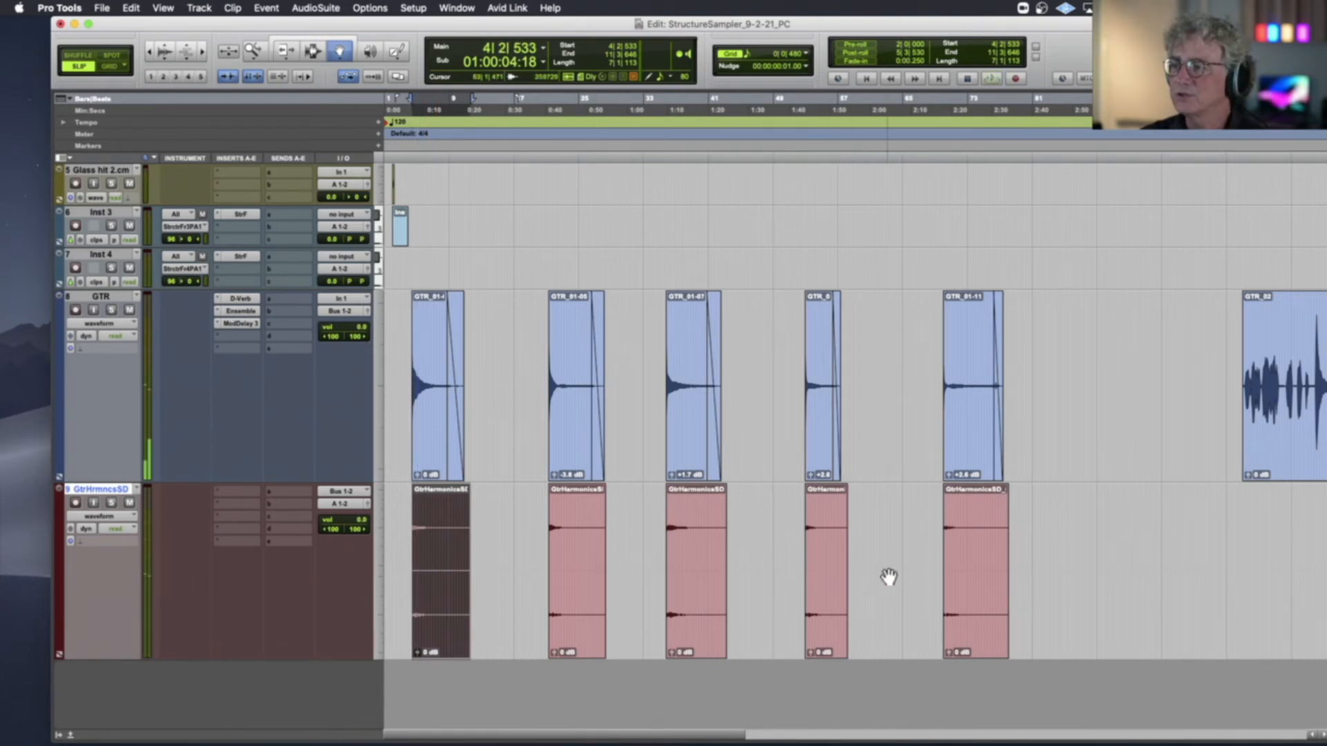
Select all five recorded clips on GtrHarmonicsSD from first to last and enlarge the track heights
left_click(970, 565, "shift")
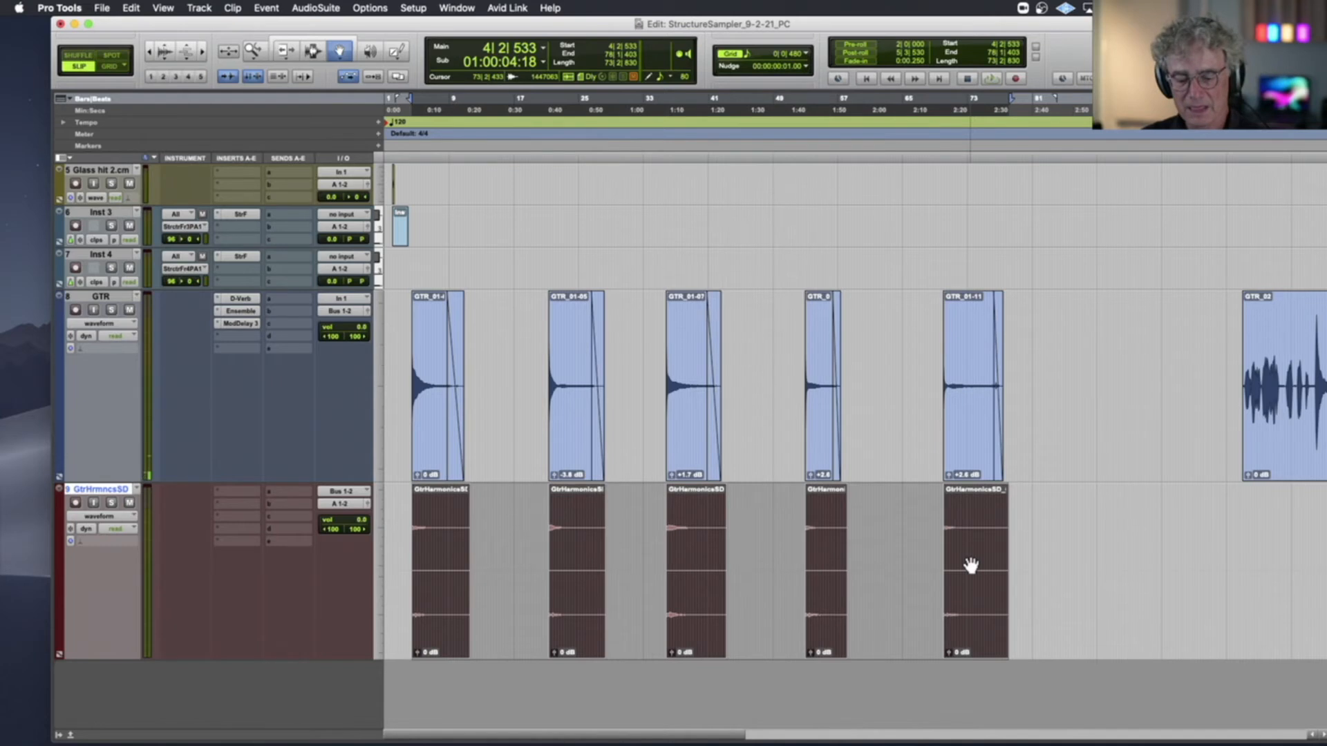
left_click(1030, 555)
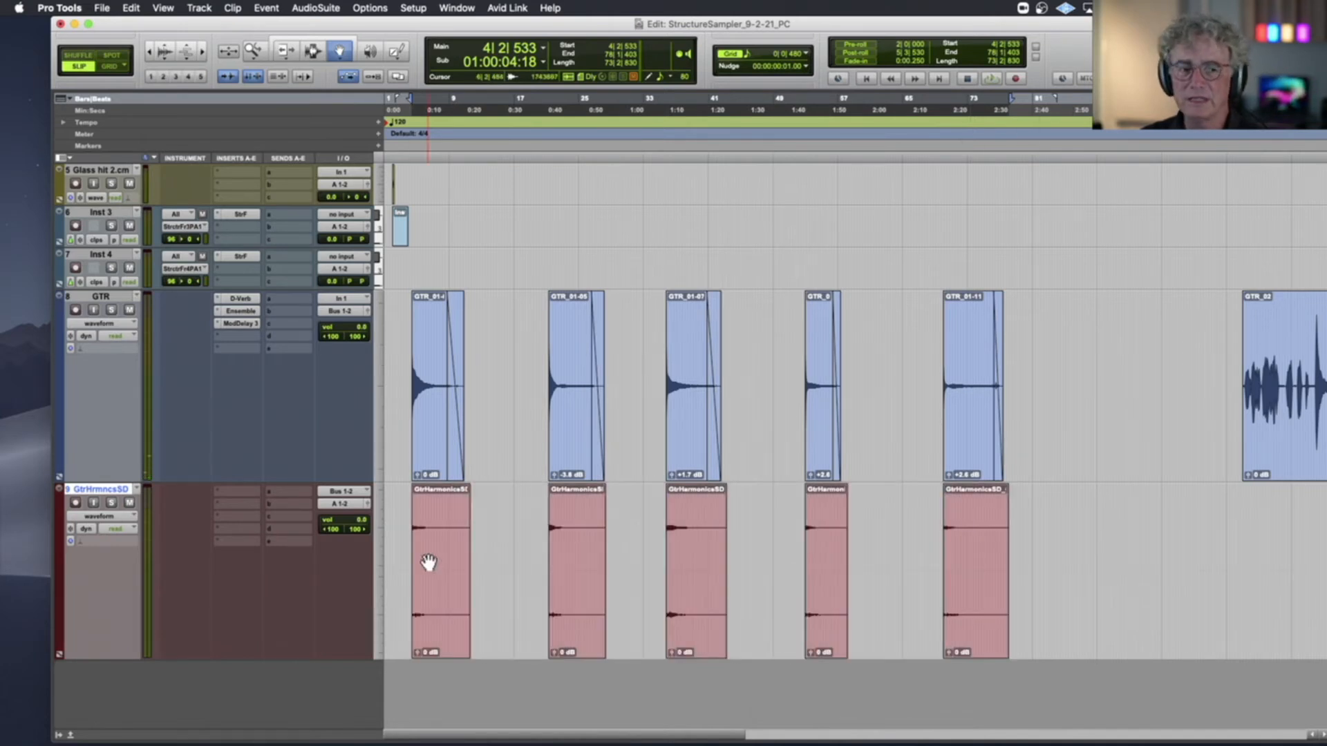
left_click(428, 561, "shift")
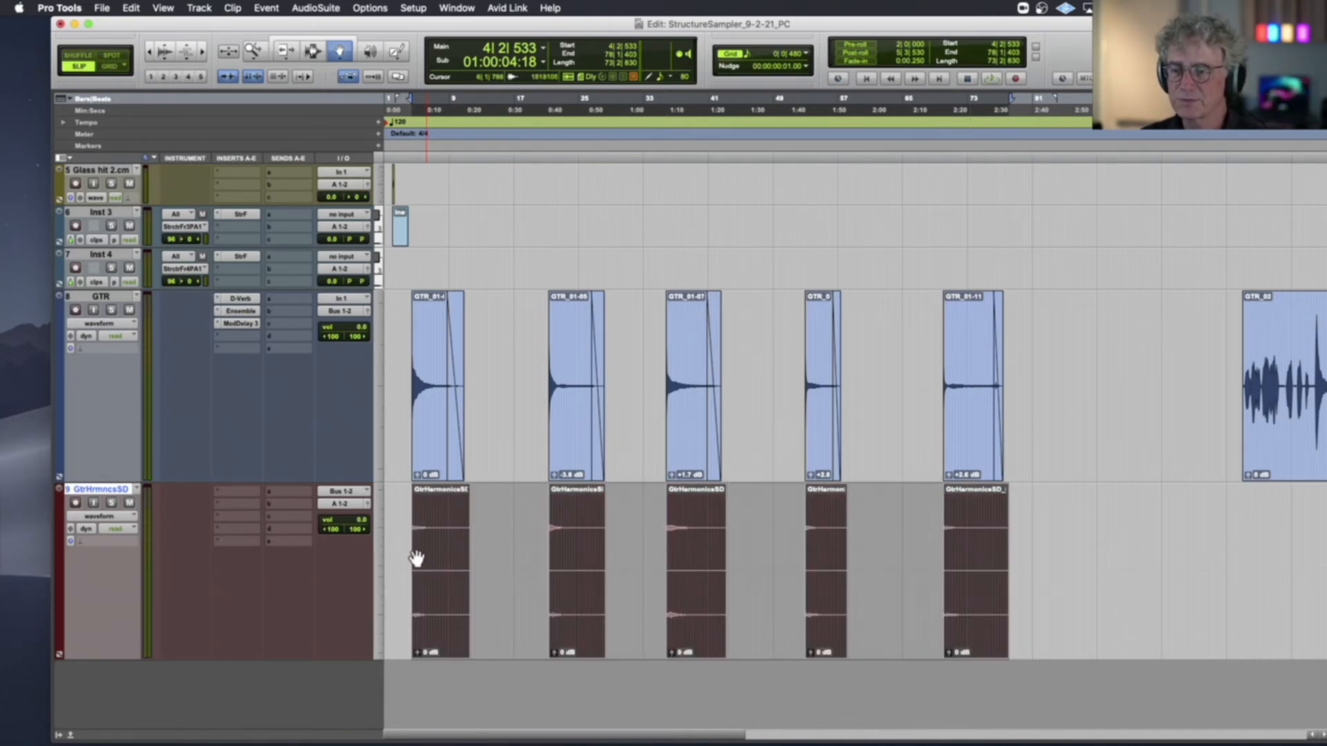
left_click(388, 549)
left_click(423, 546)
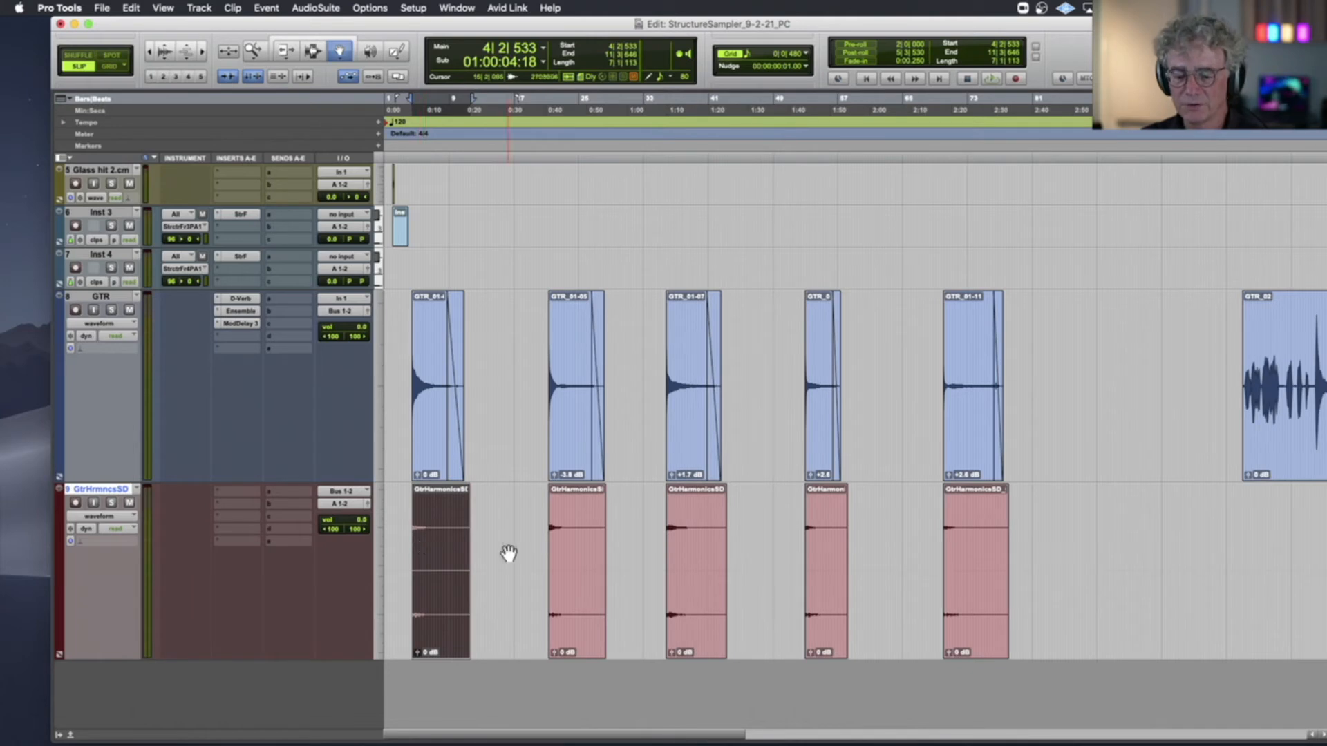
left_click(969, 558, "shift")
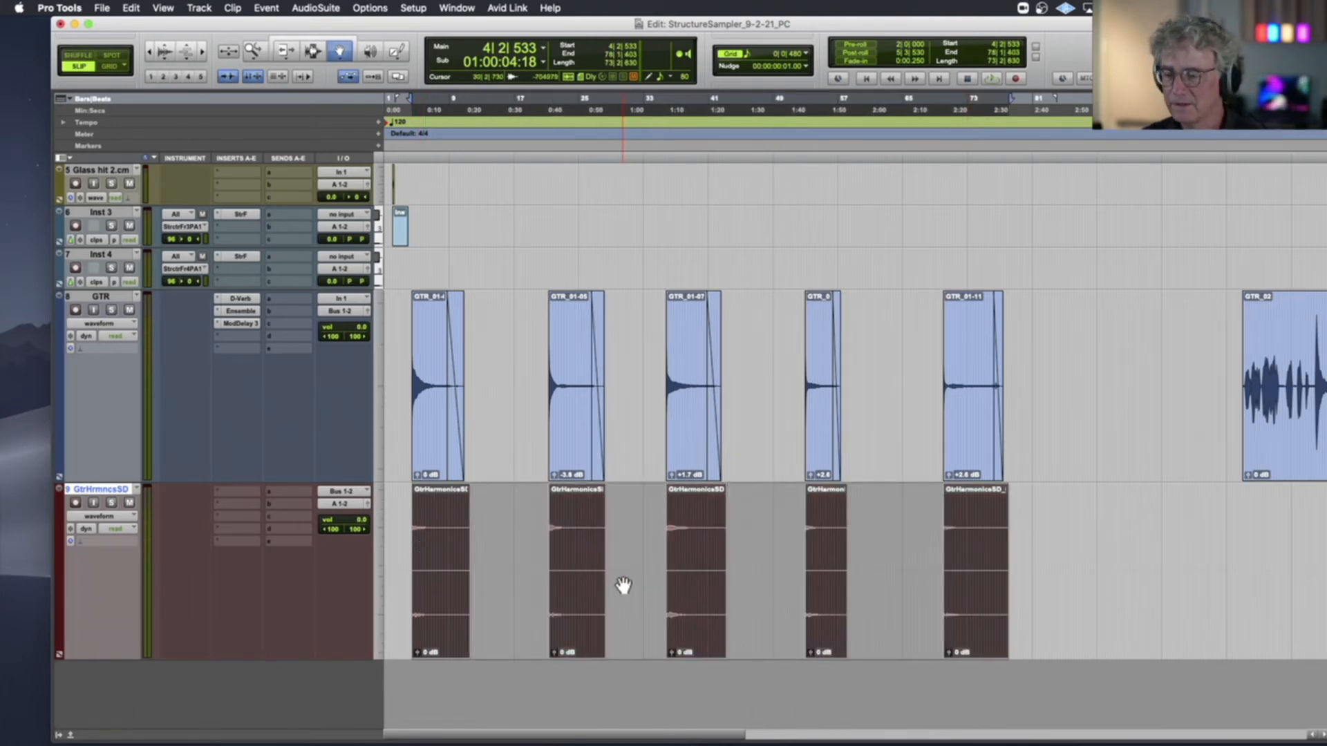
key("ctrl+alt+Up")
scroll(623, 585, "down", 5)
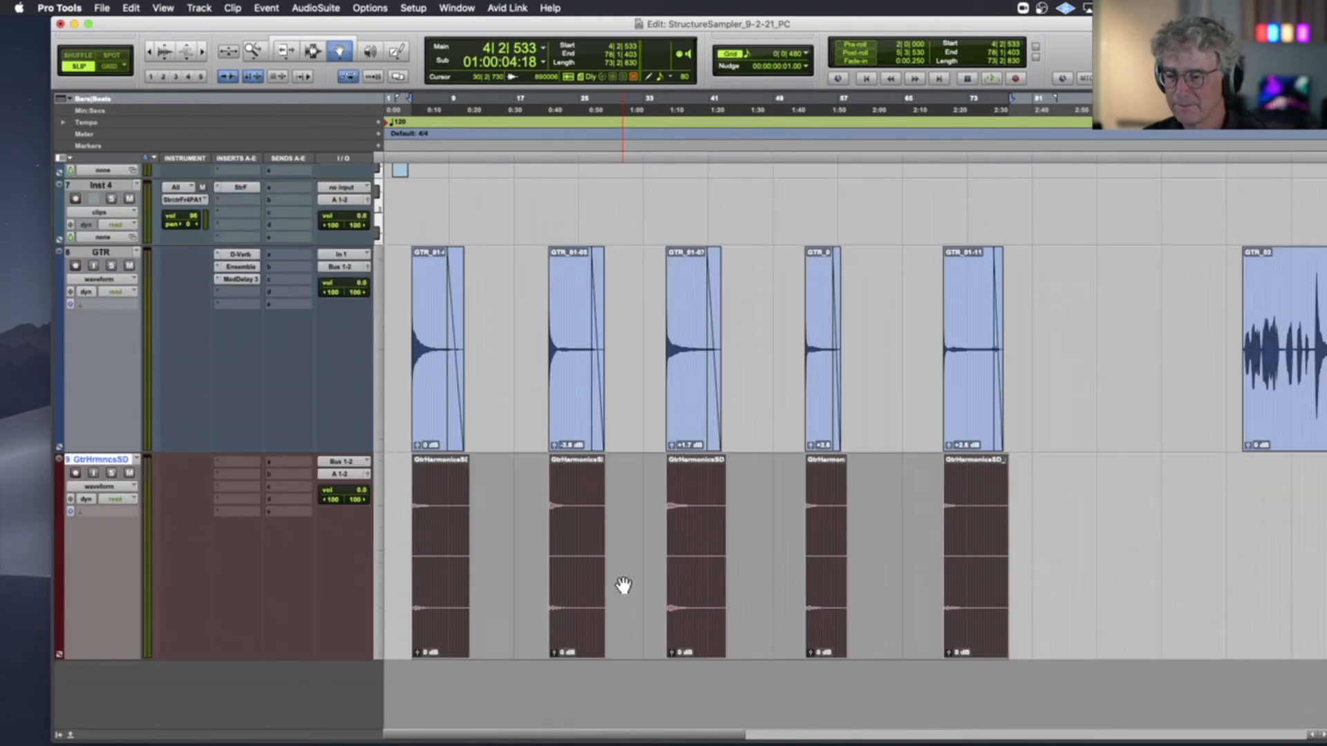
Try raising and lowering the clip gain of the five recorded clips and clear the gain changes
key("ctrl+shift+Down")
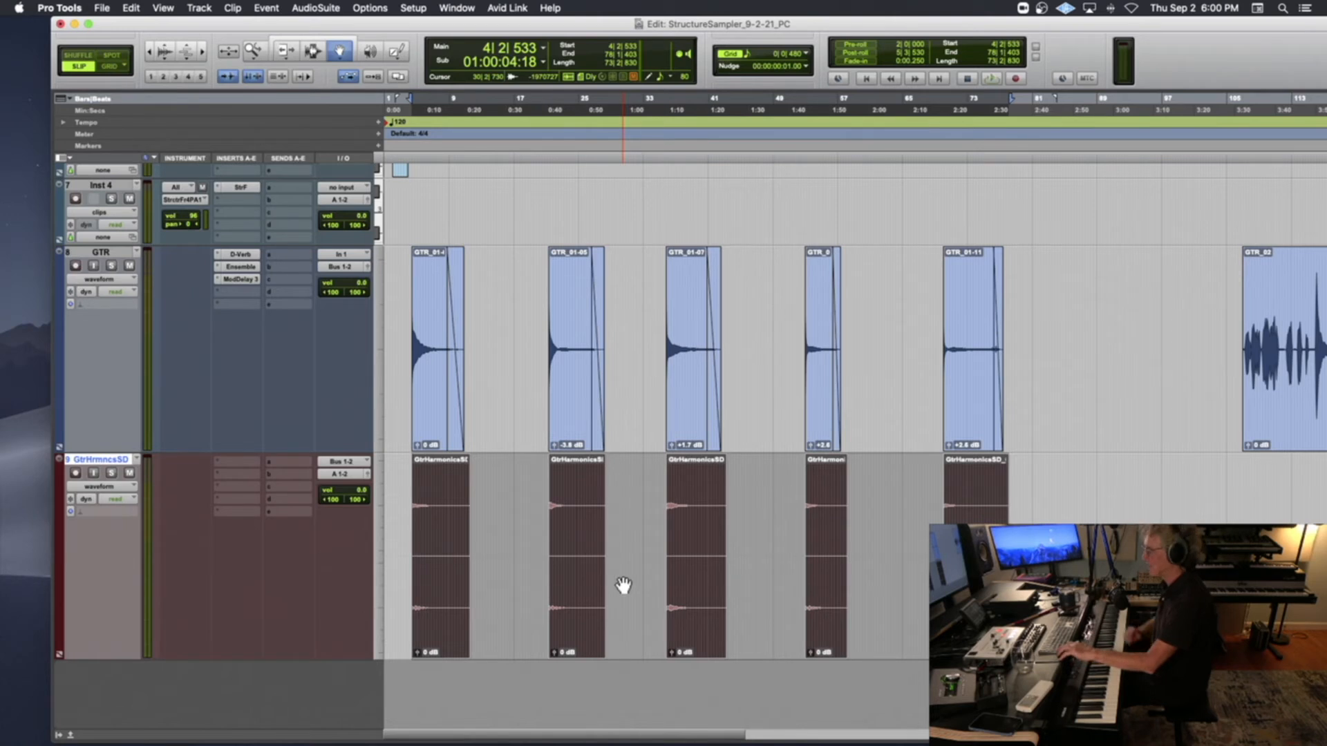
scroll(623, 584, "up", 5)
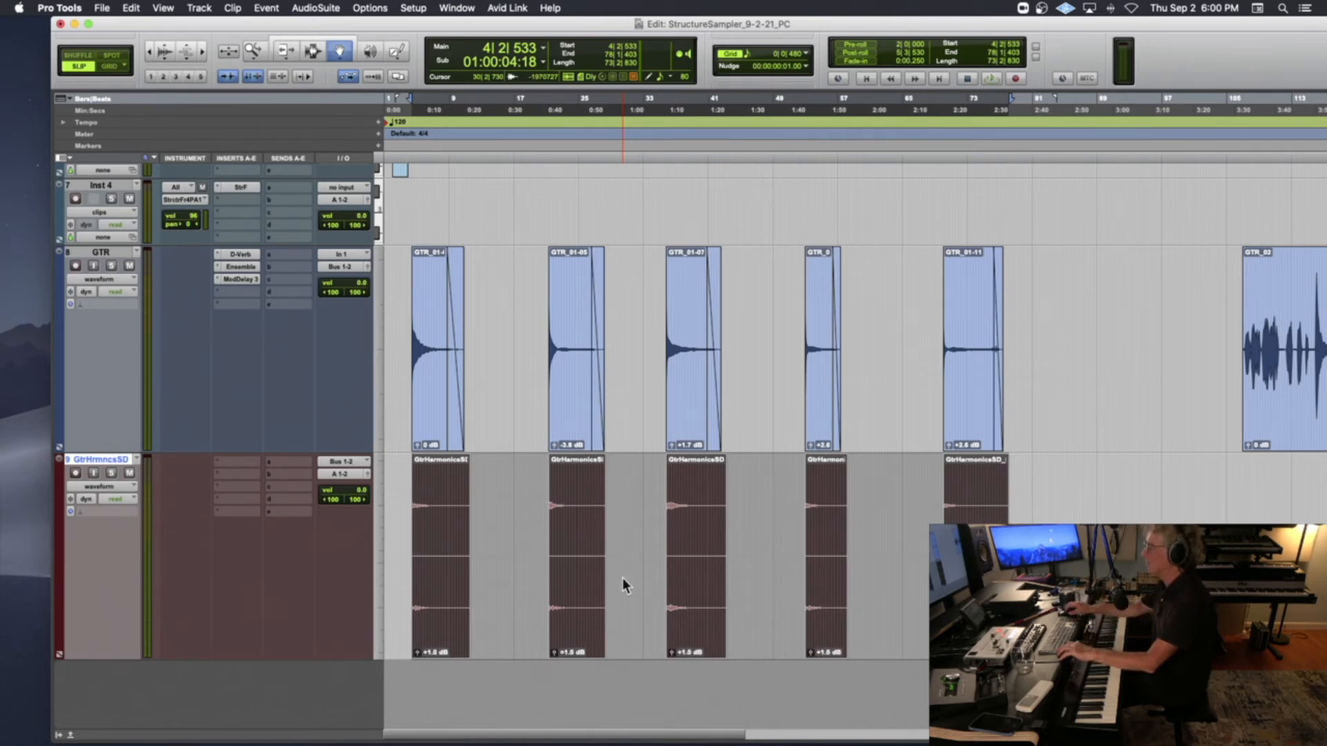
scroll(623, 584, "up", 2)
scroll(622, 578, "down", 12)
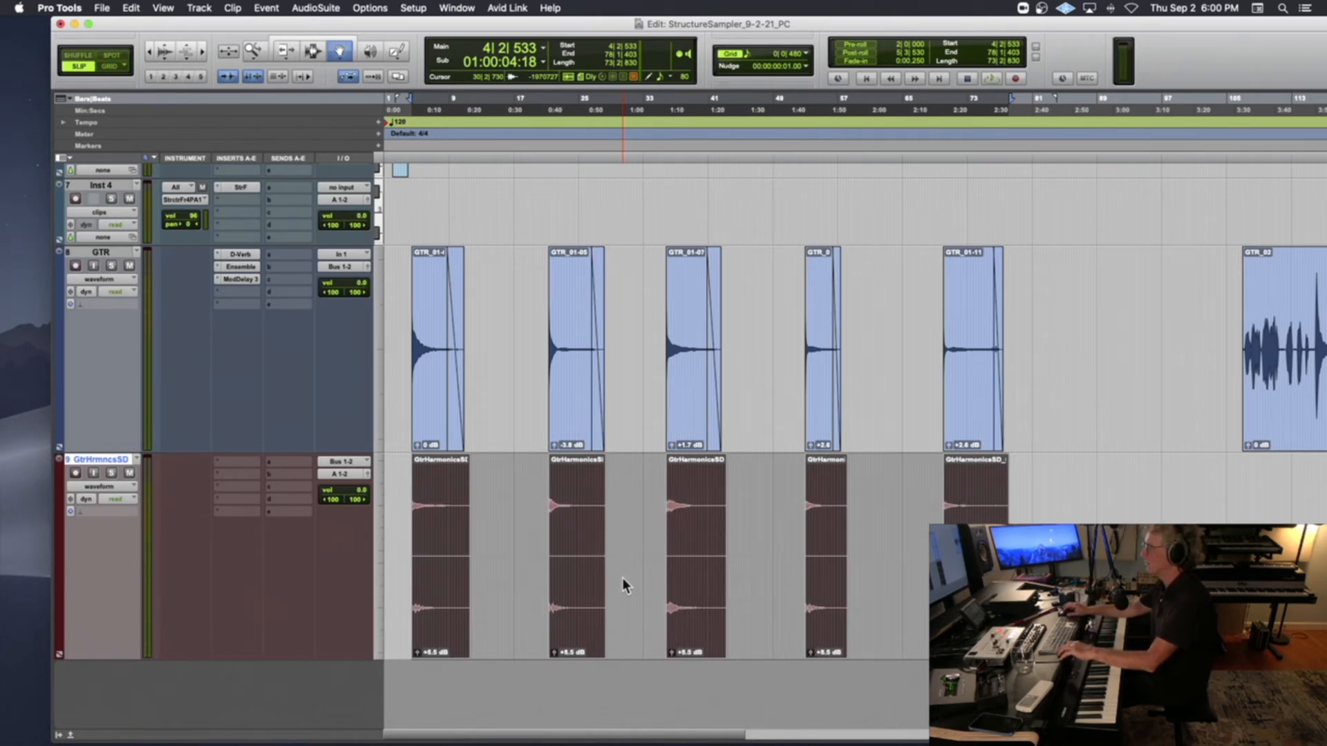
scroll(622, 578, "down", 3)
scroll(622, 584, "up", 3)
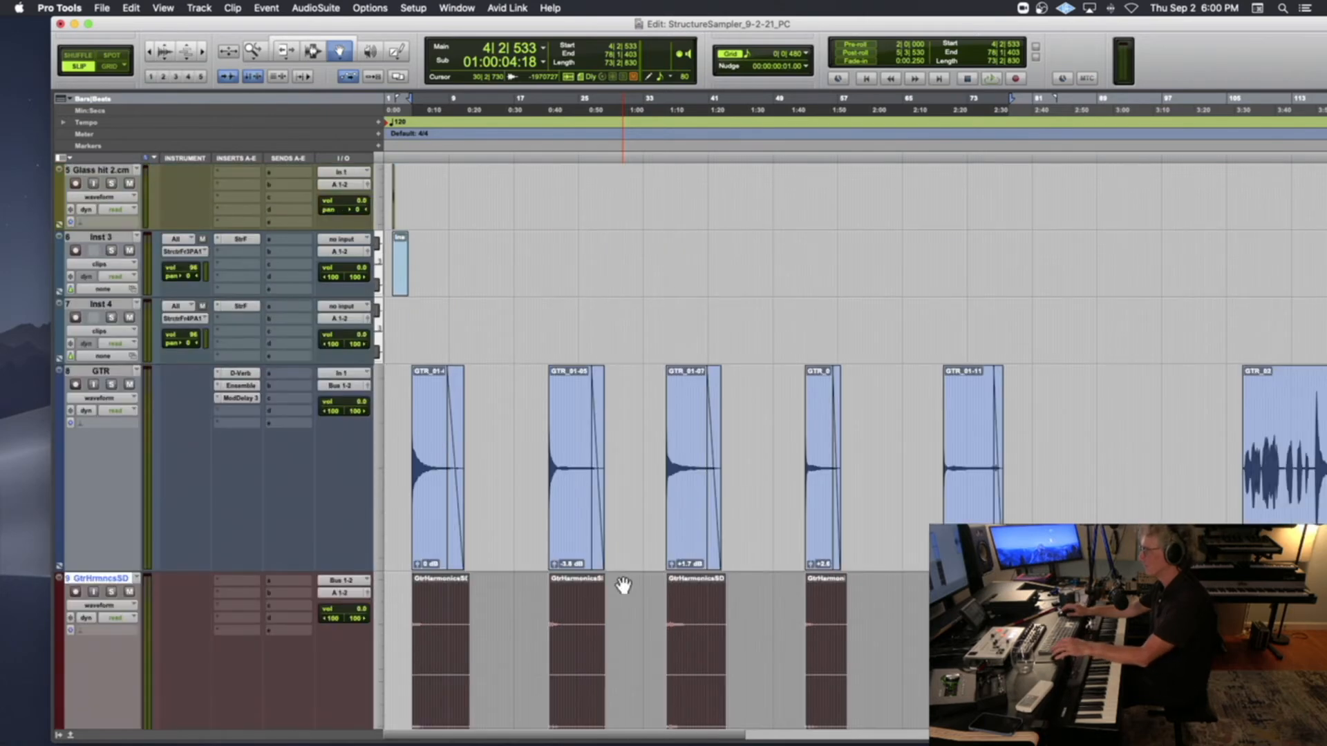
scroll(623, 585, "down", 3)
scroll(528, 592, "up", 3)
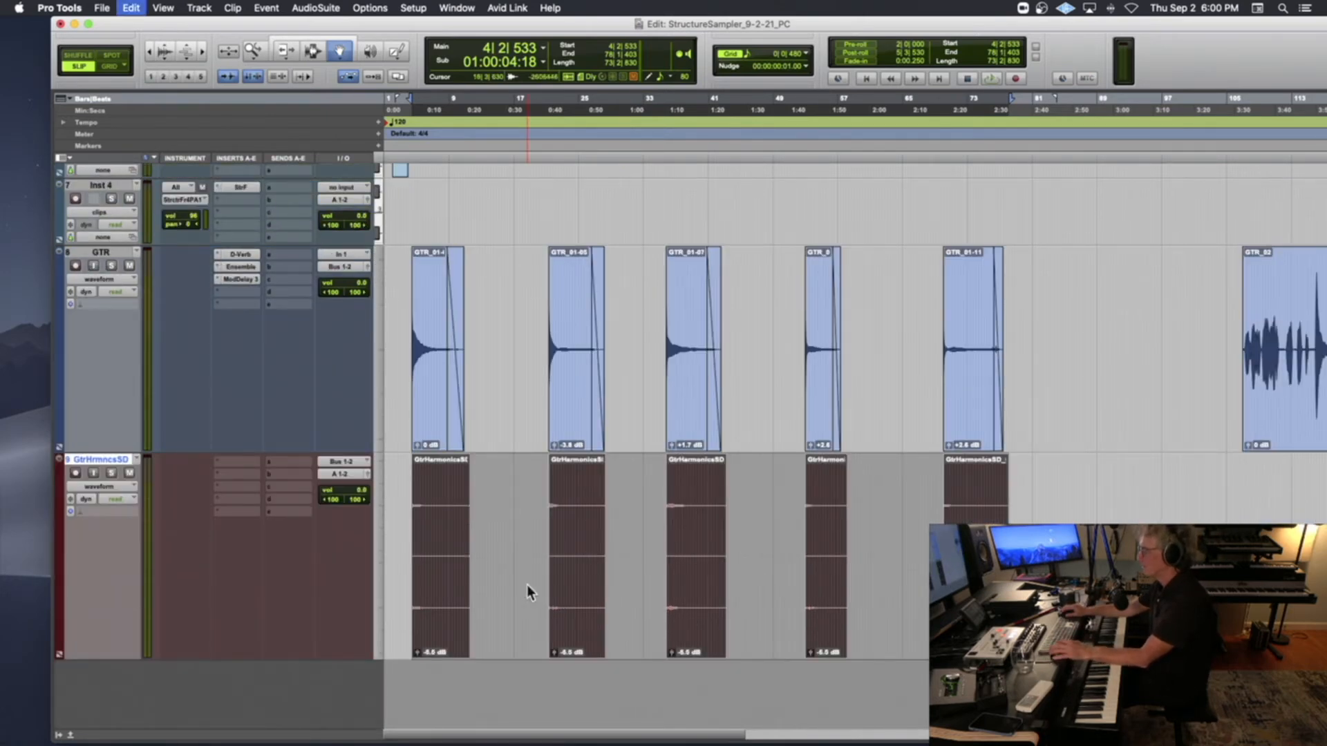
key("ctrl+shift+b")
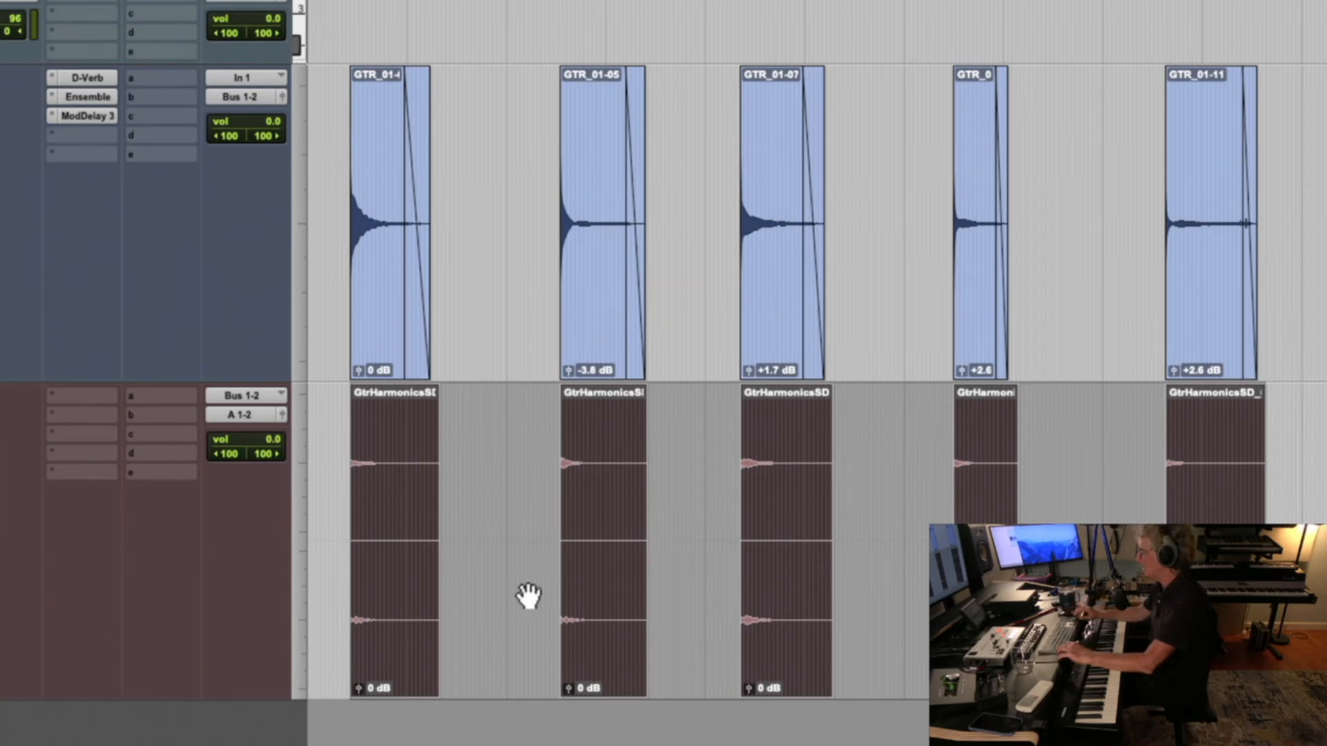
Raise the gain of the recorded clips to +6.5 dB and bring it back down to 0 dB
key("ctrl+shift+Up")
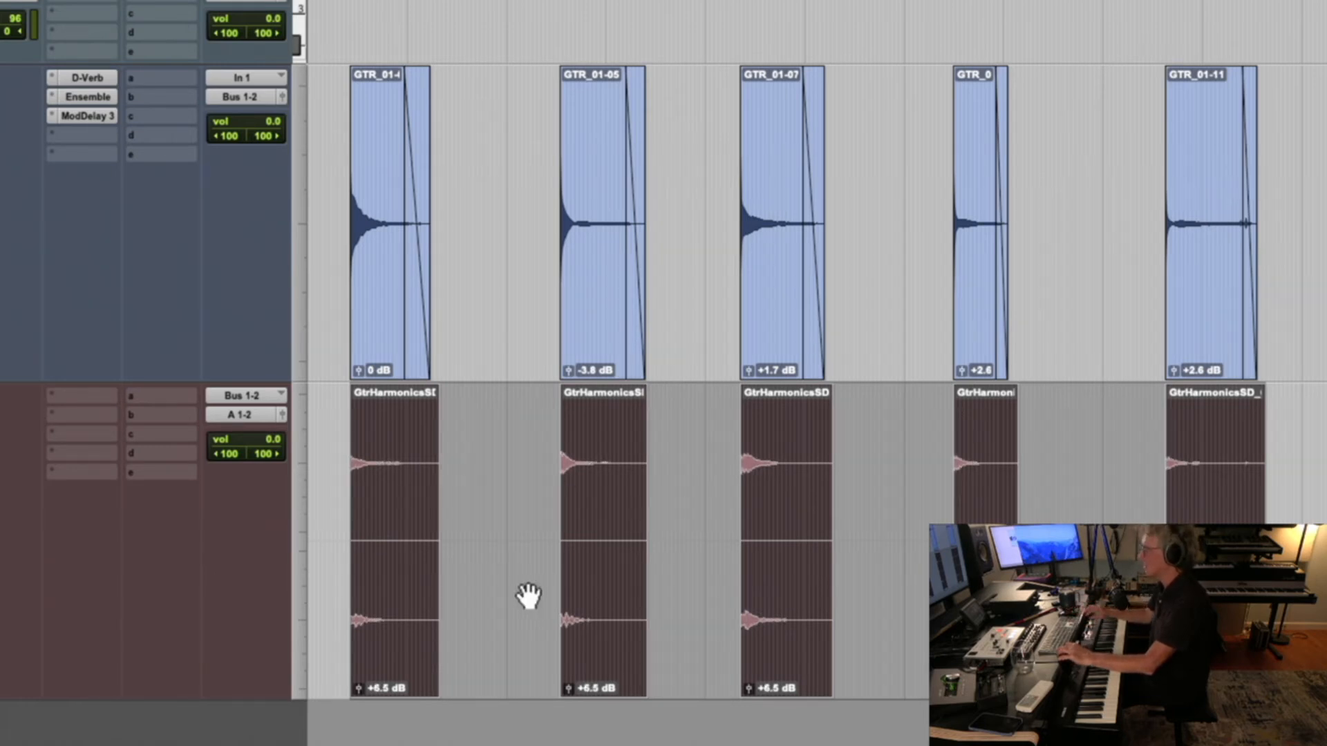
key("ctrl+shift+Down")
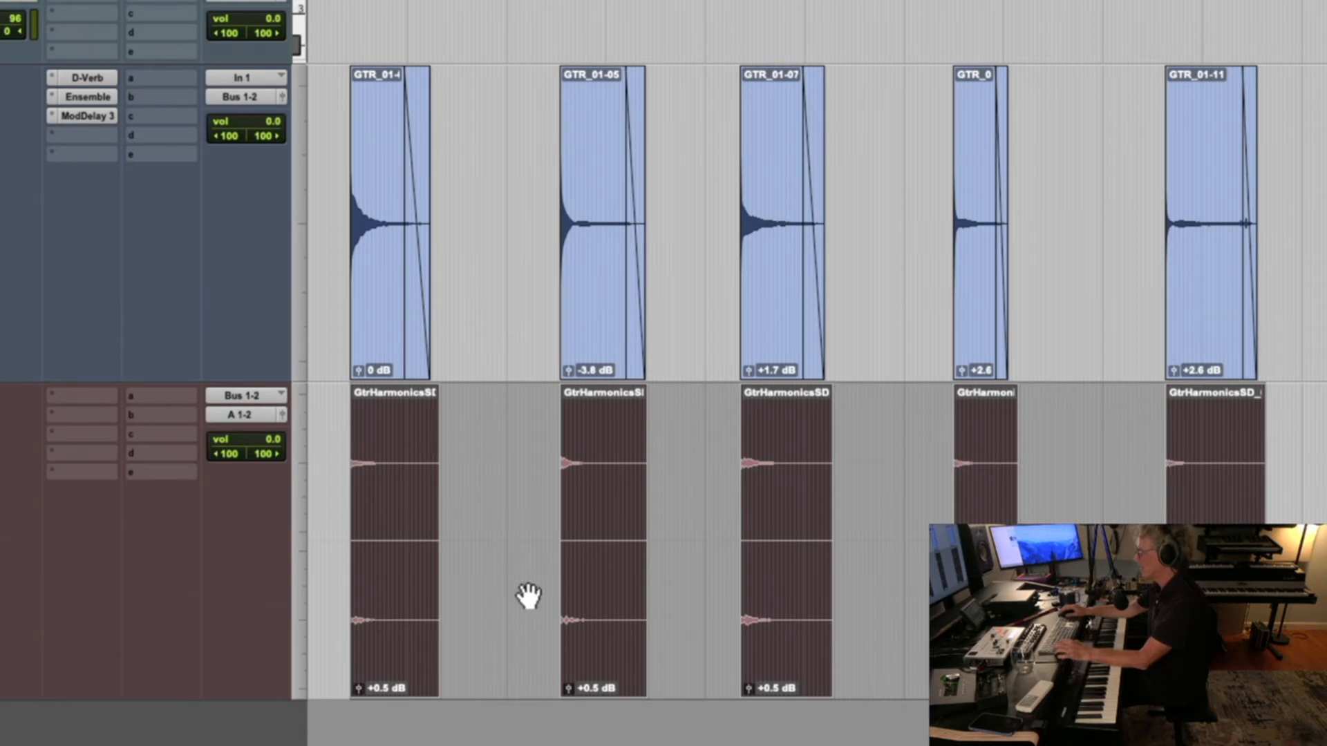
key("ctrl+shift+Up")
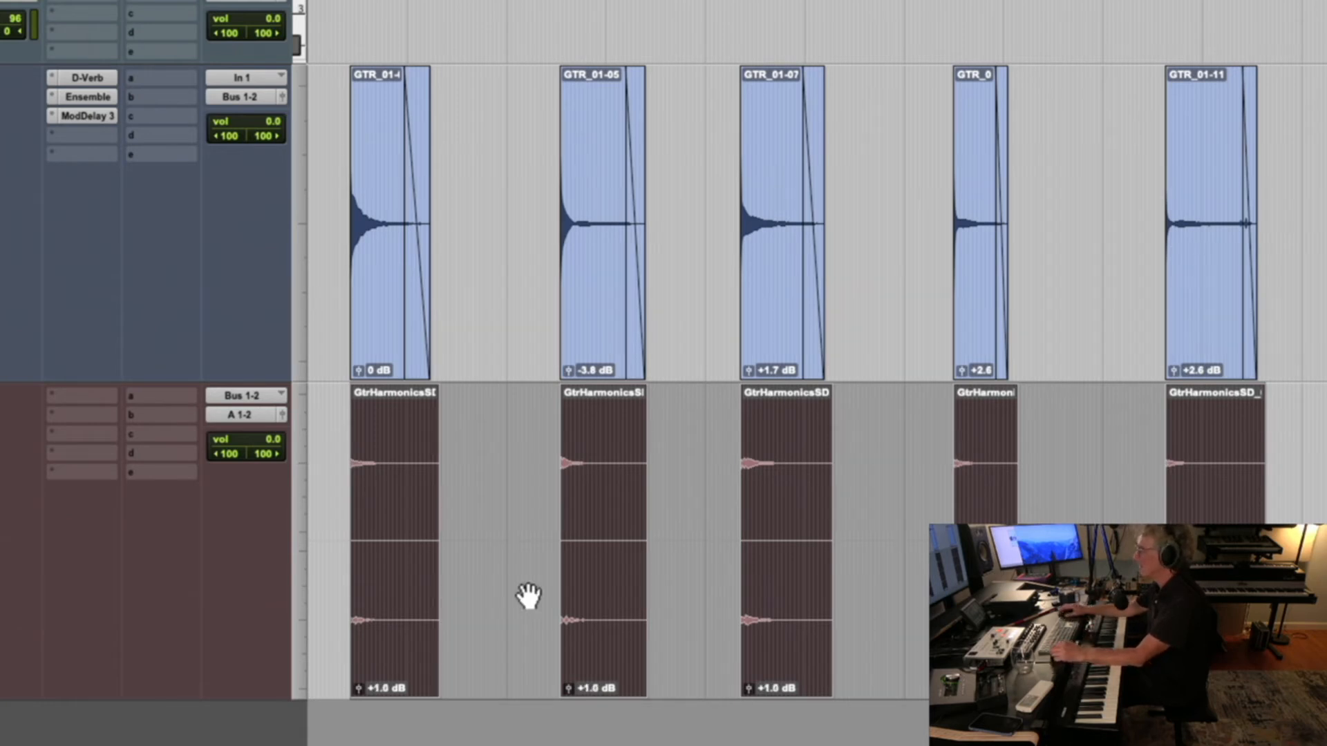
key("ctrl+shift+Down")
key("ctrl+shift+Down")
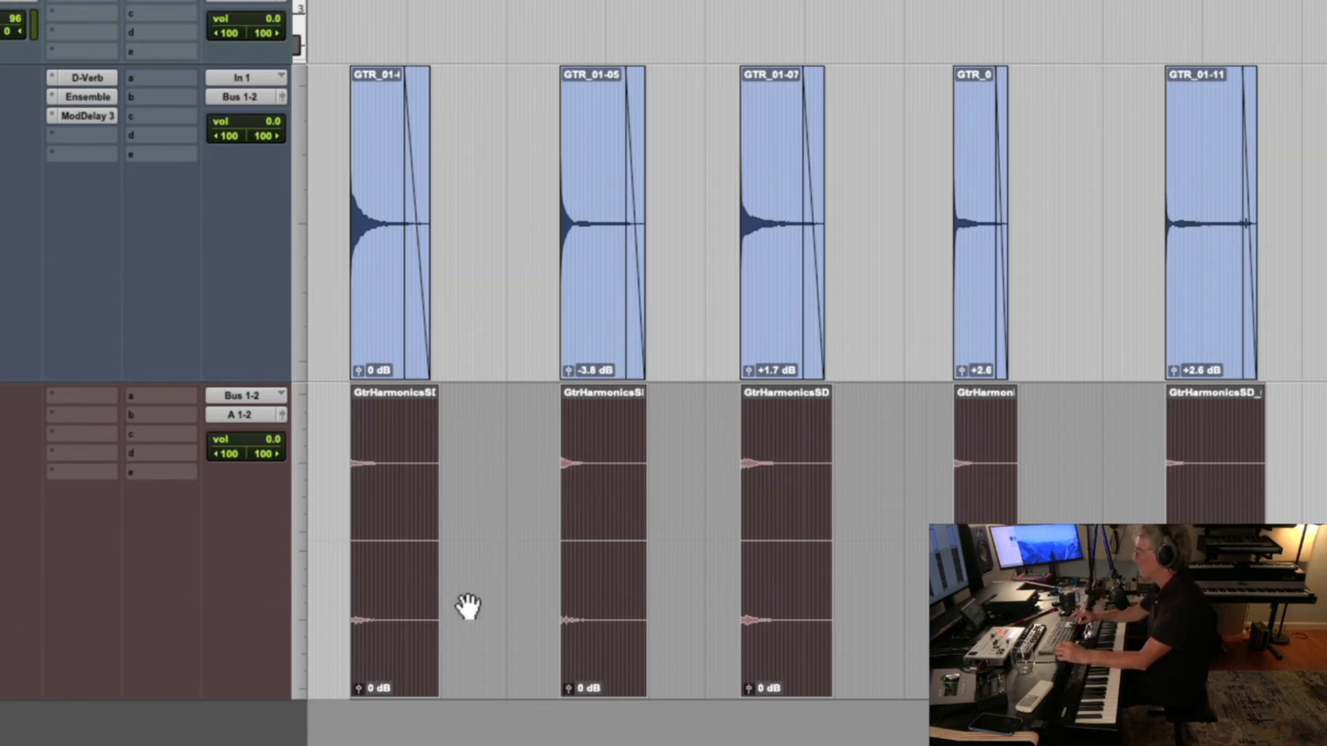
Reselect the recorded GtrHarmonicsSD clips from first to last and raise their clip gain to about +6 dB
left_click(330, 568)
left_click(365, 557)
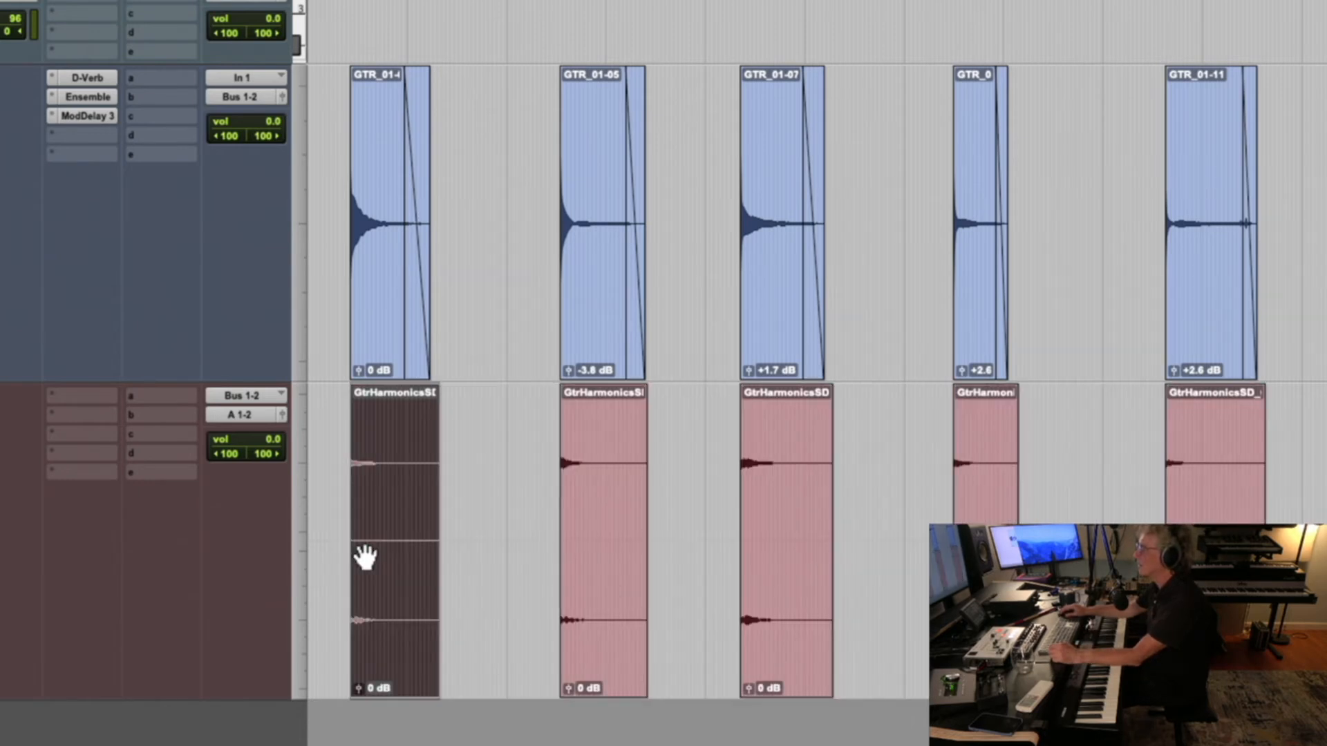
scroll(366, 557, "right", 3)
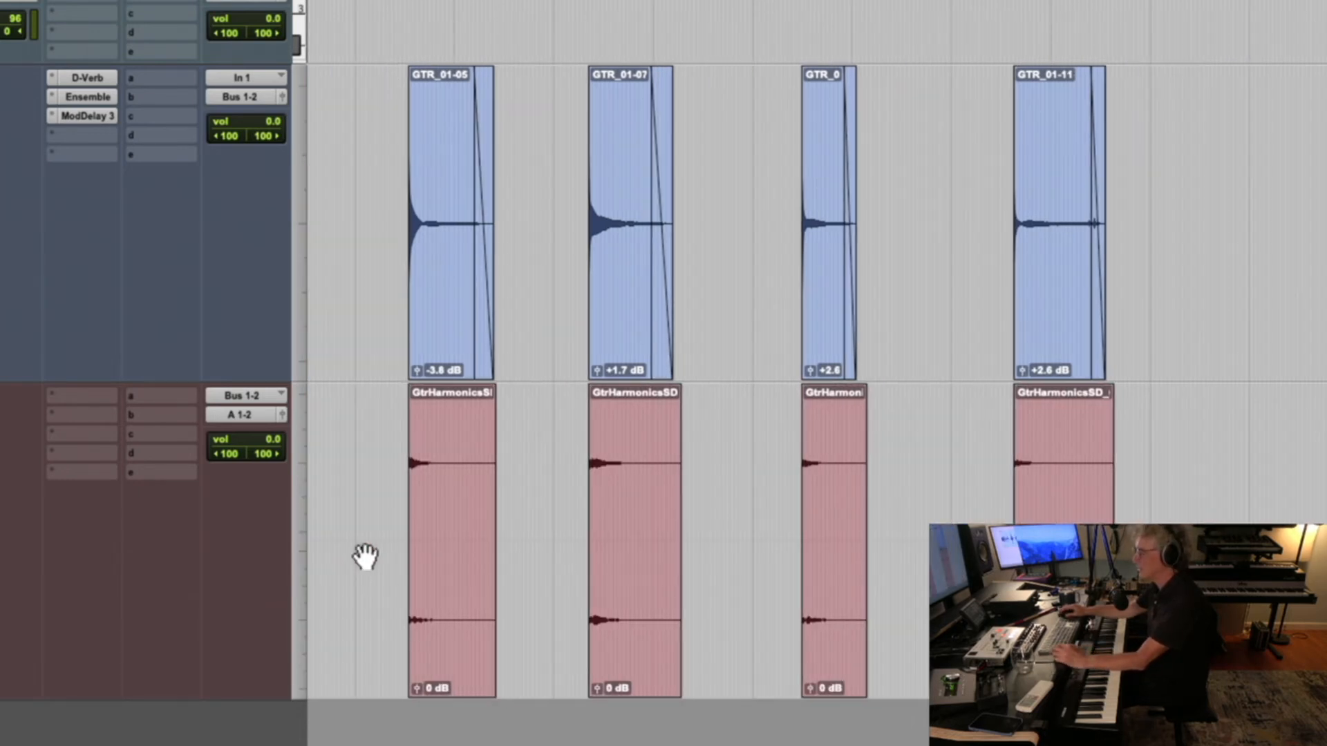
left_click(1064, 595, "shift")
scroll(842, 591, "left", 3)
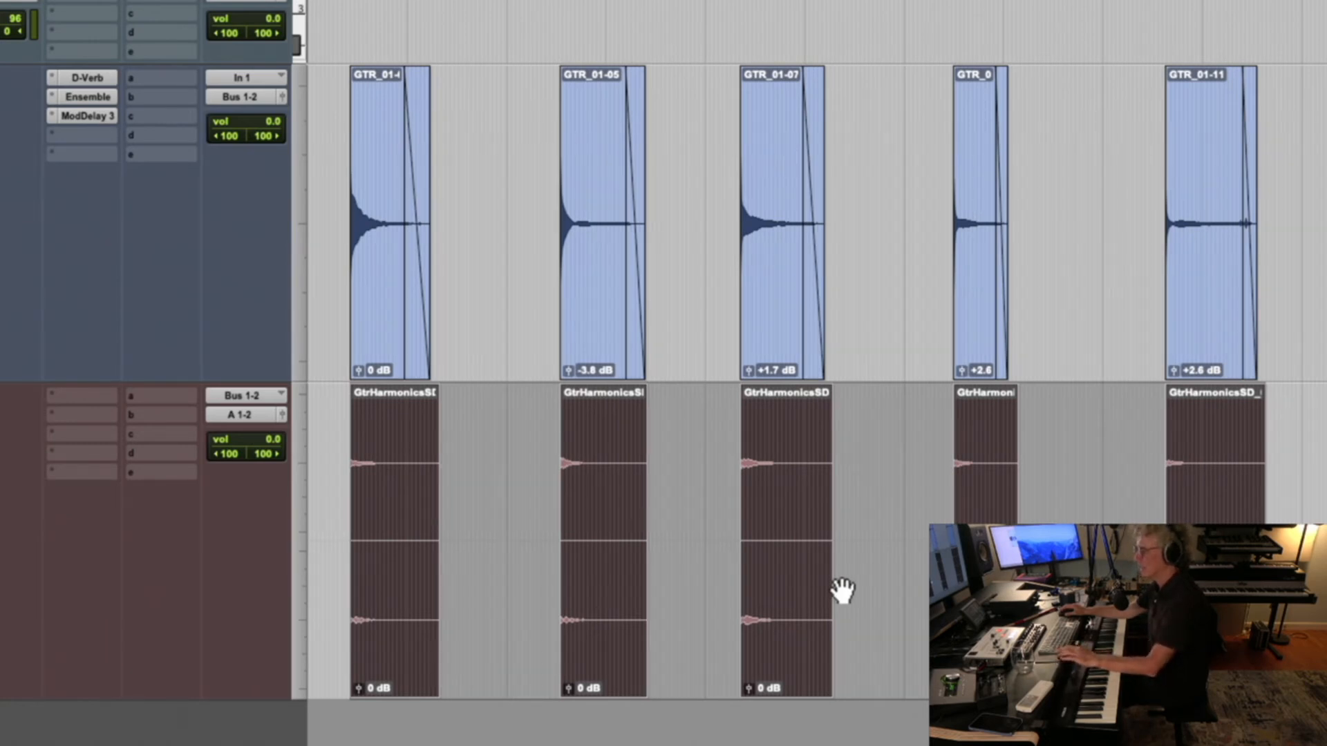
key("ctrl+shift+Up")
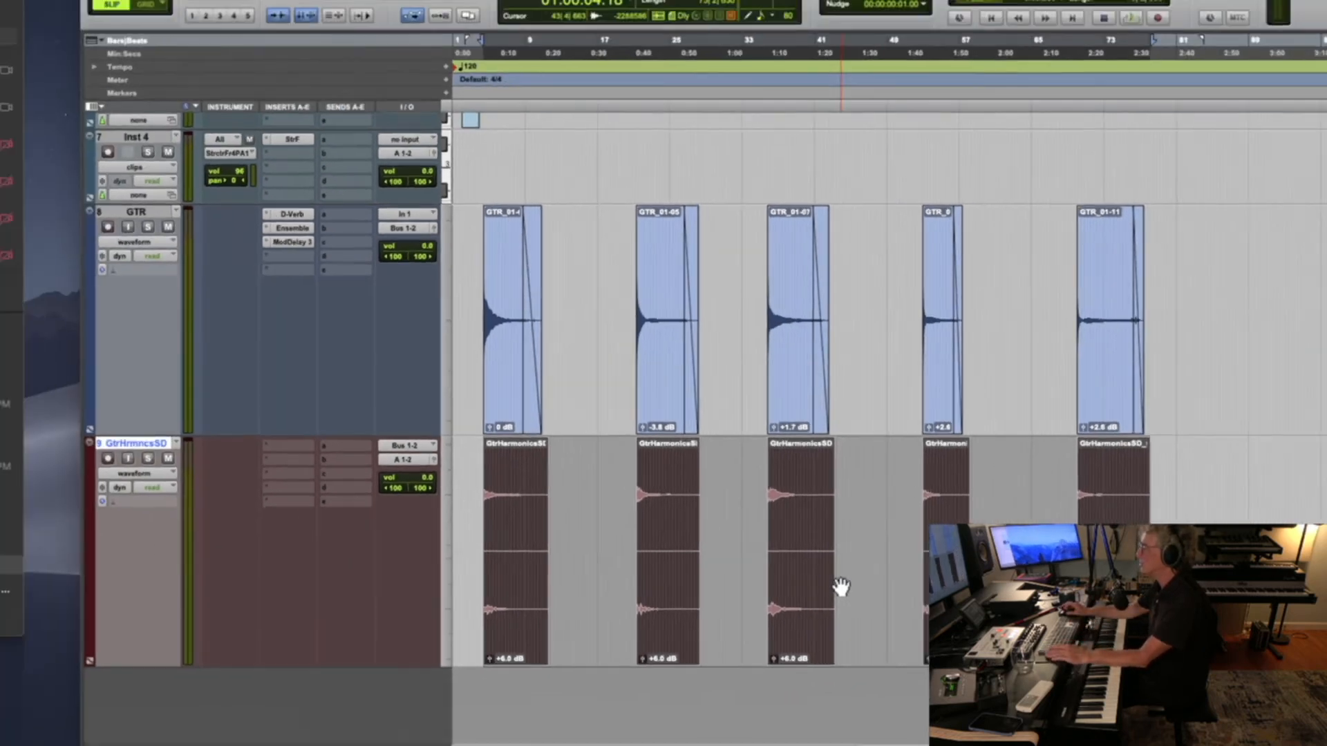
Play back the selected GtrHarmonicsSD clips to check their boosted level
key("space")
key("space")
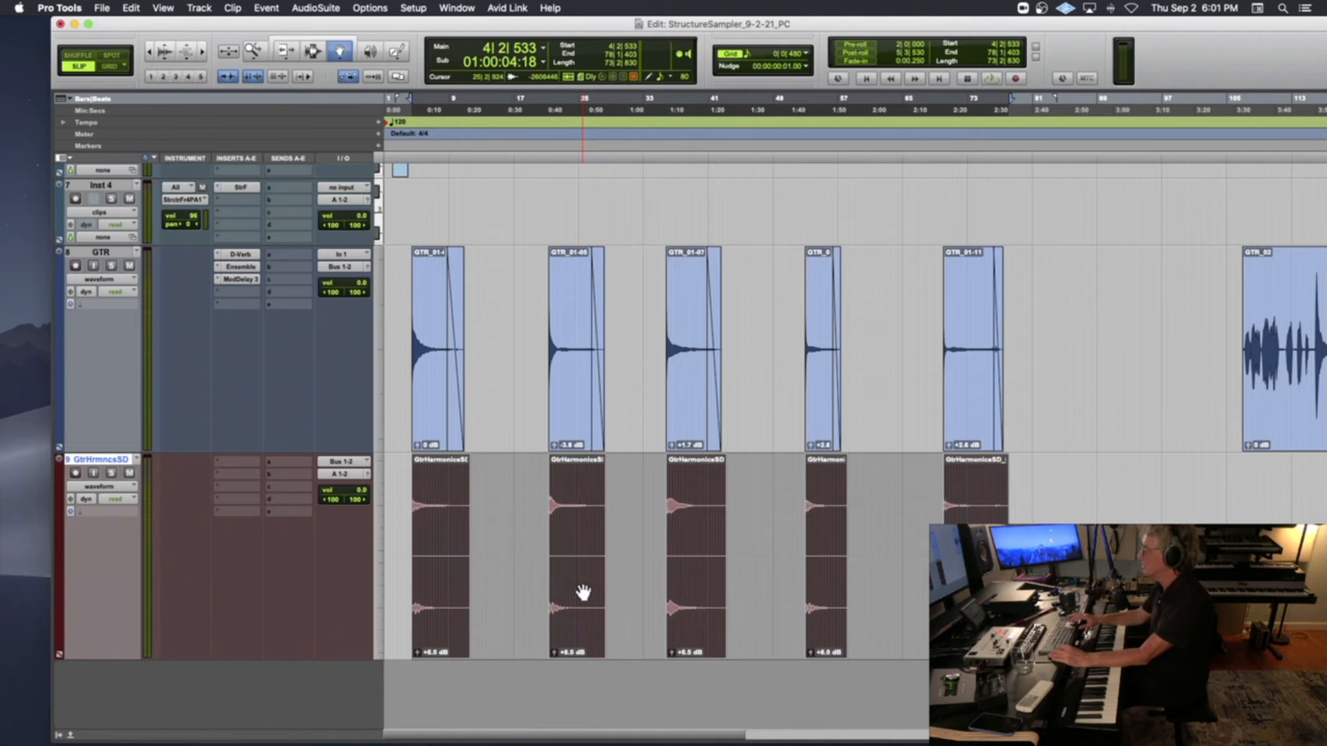
key("space")
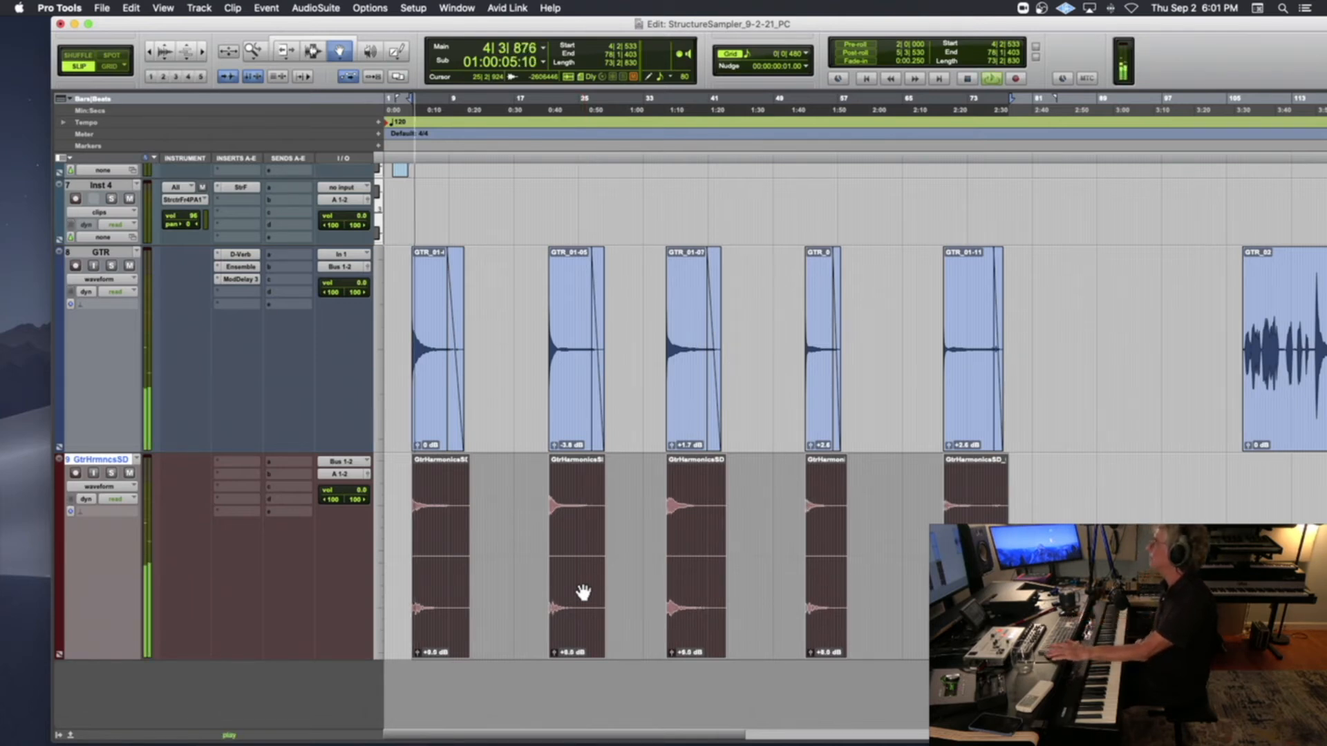
Stop playback, then rename the first clip on the GtrHrmncsSD track GtrHarmonicsSD_E2 and copy its full name
key("space")
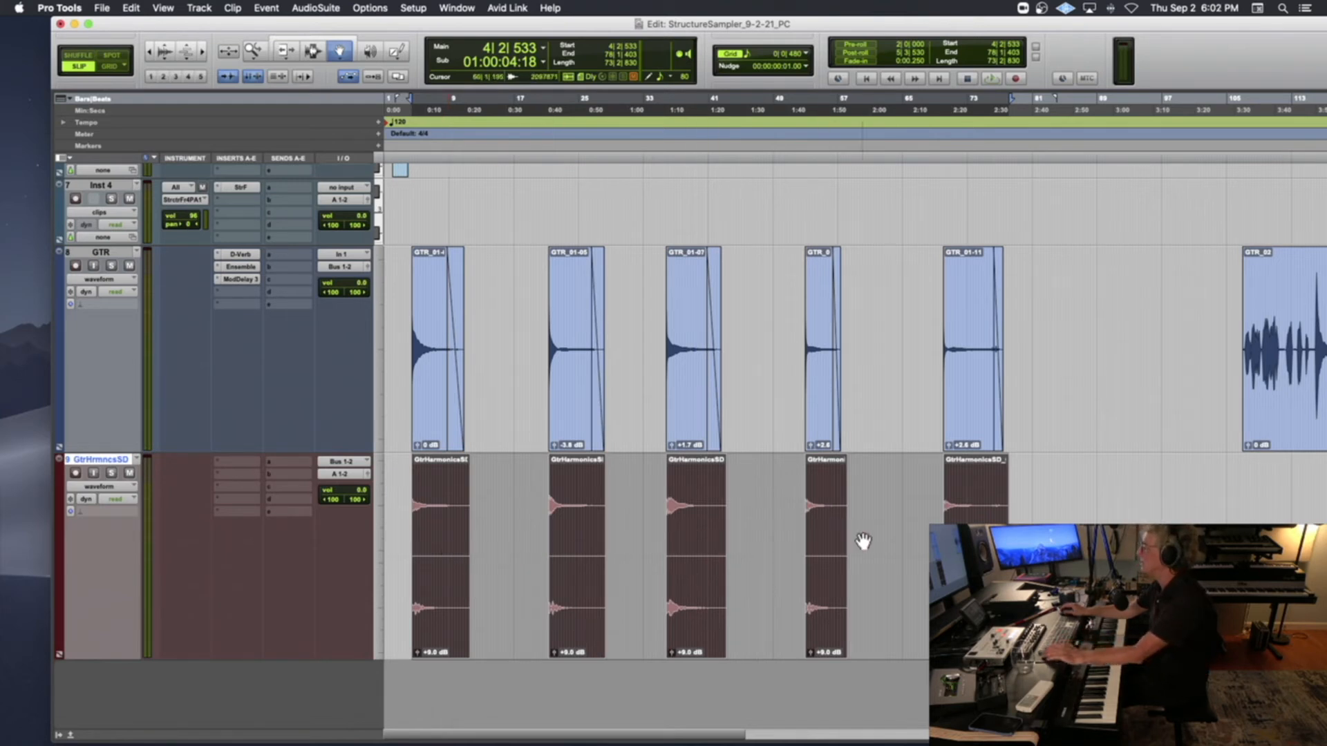
left_click(497, 526)
left_click(429, 526)
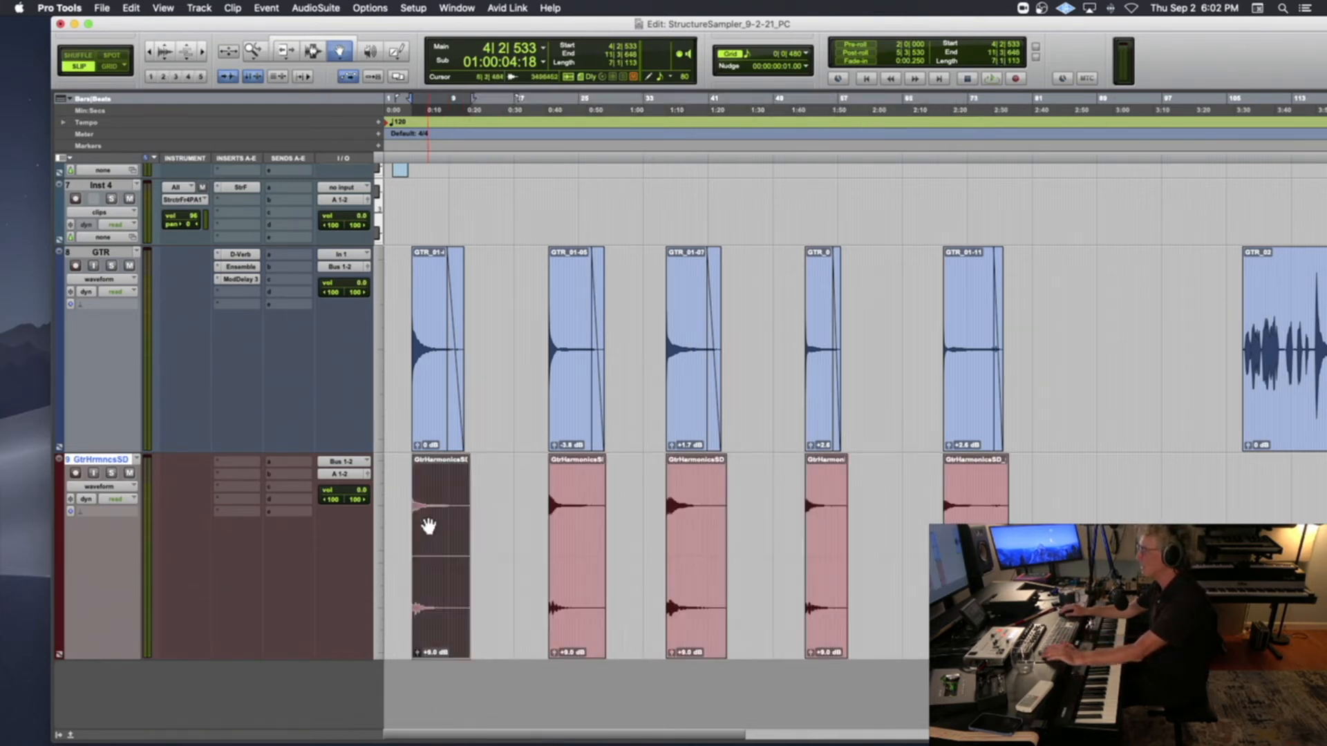
double_click(428, 527)
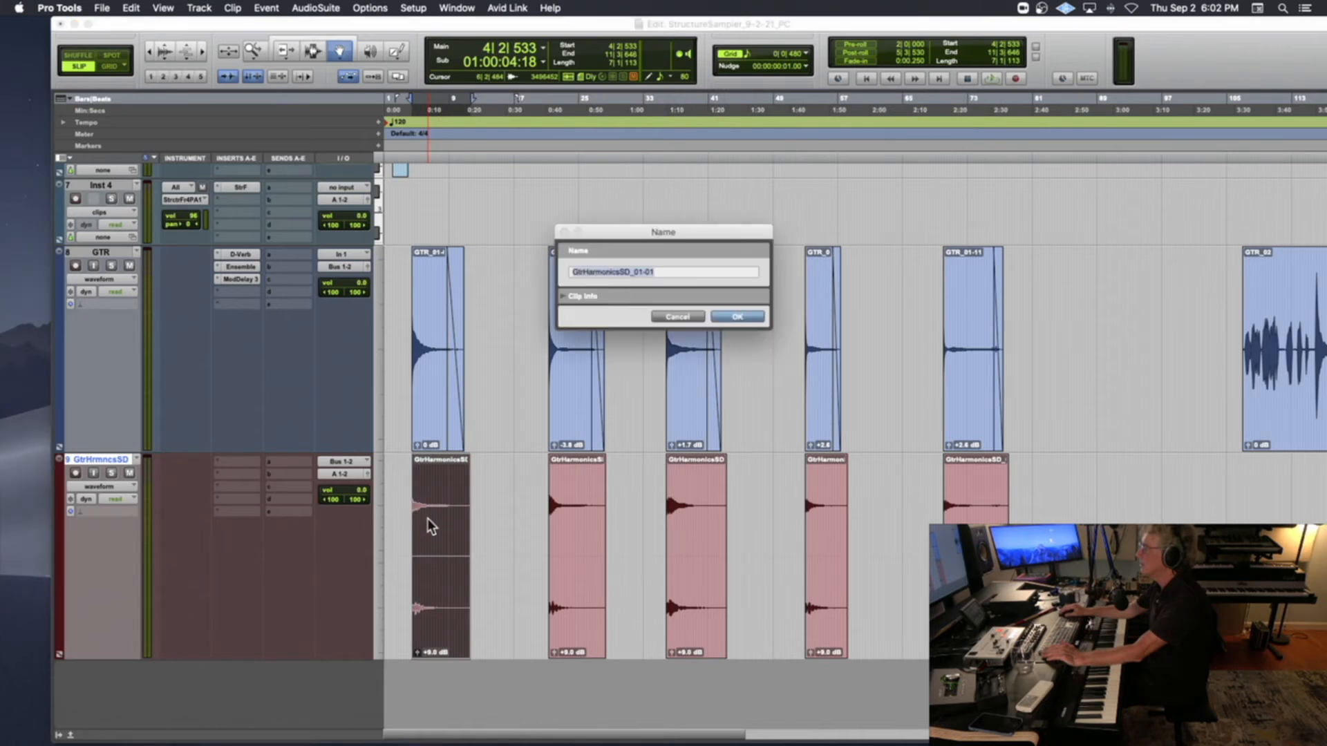
left_click(636, 272)
left_click_drag(636, 271, 670, 270)
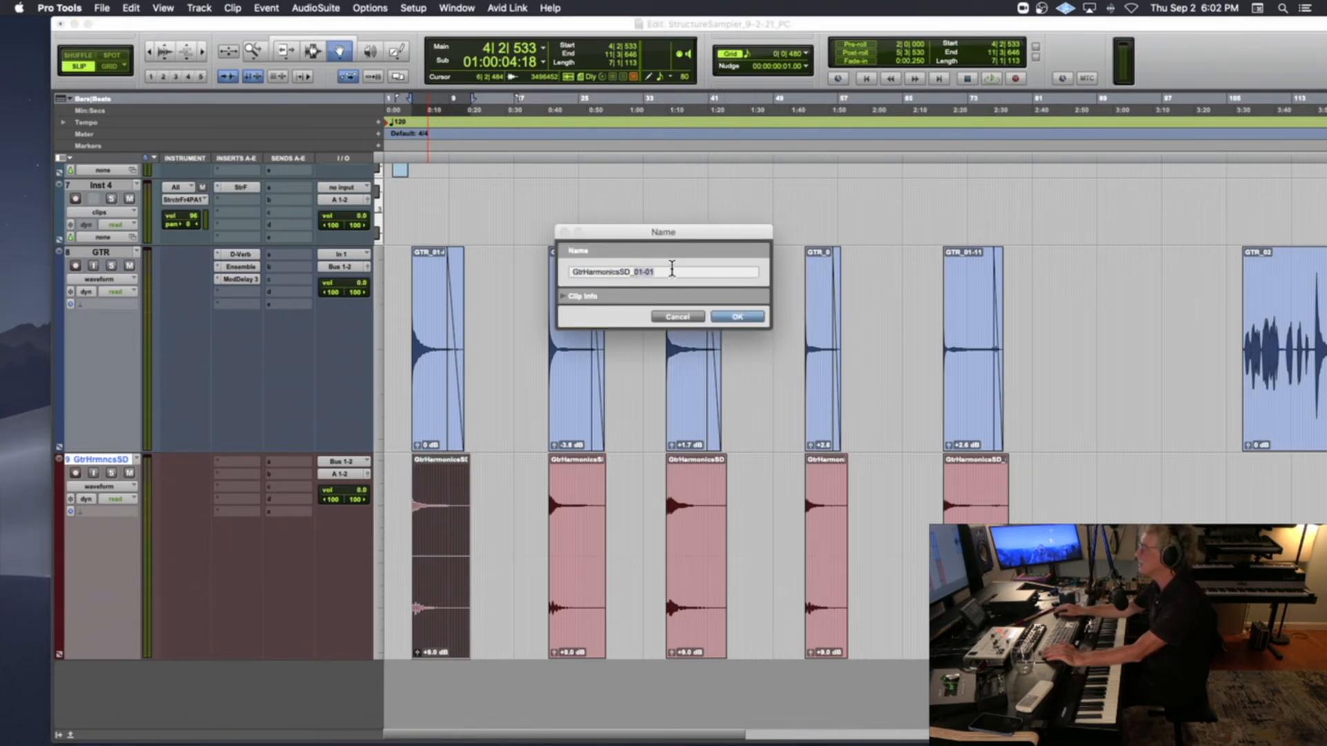
type("E2")
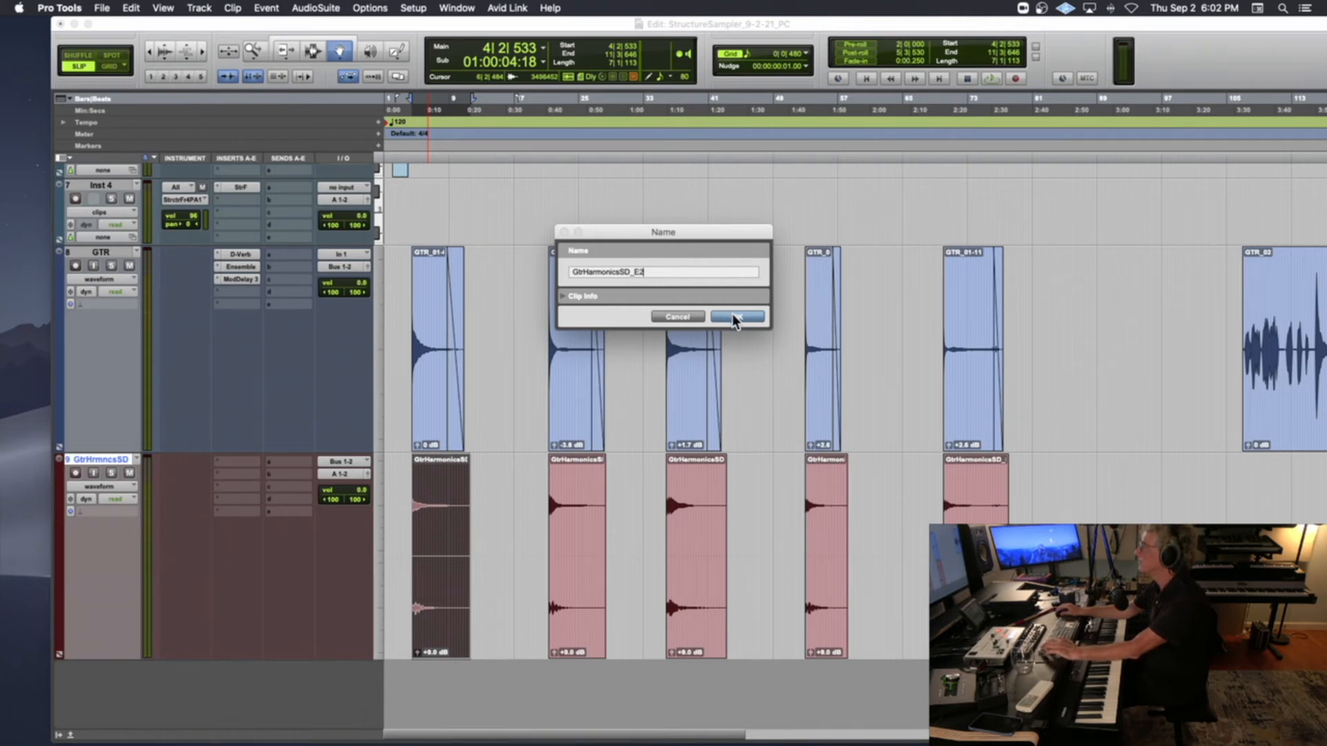
left_click_drag(665, 271, 539, 270)
key("super+c")
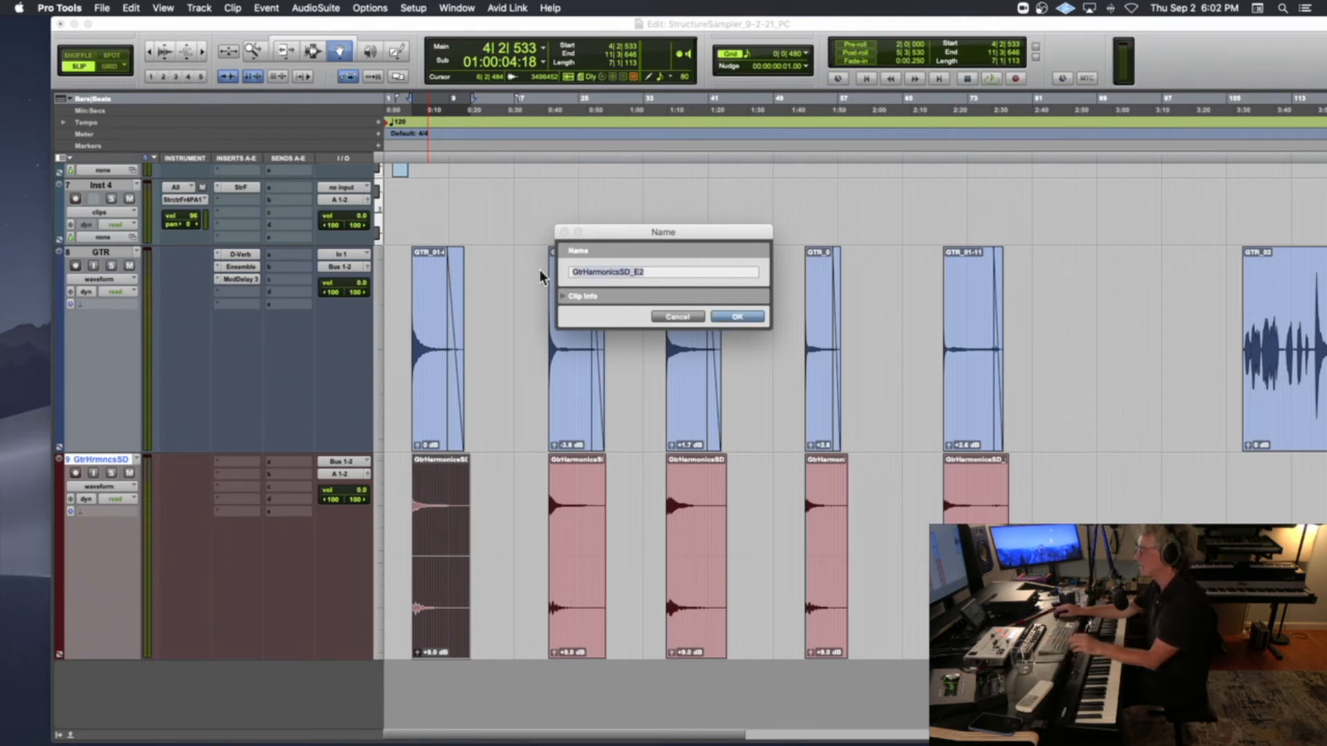
left_click(734, 316)
Rename the second clip on the GtrHrmncsSD track GtrHarmonicsSD_A2, reusing the copied name with its note changed
double_click(588, 517)
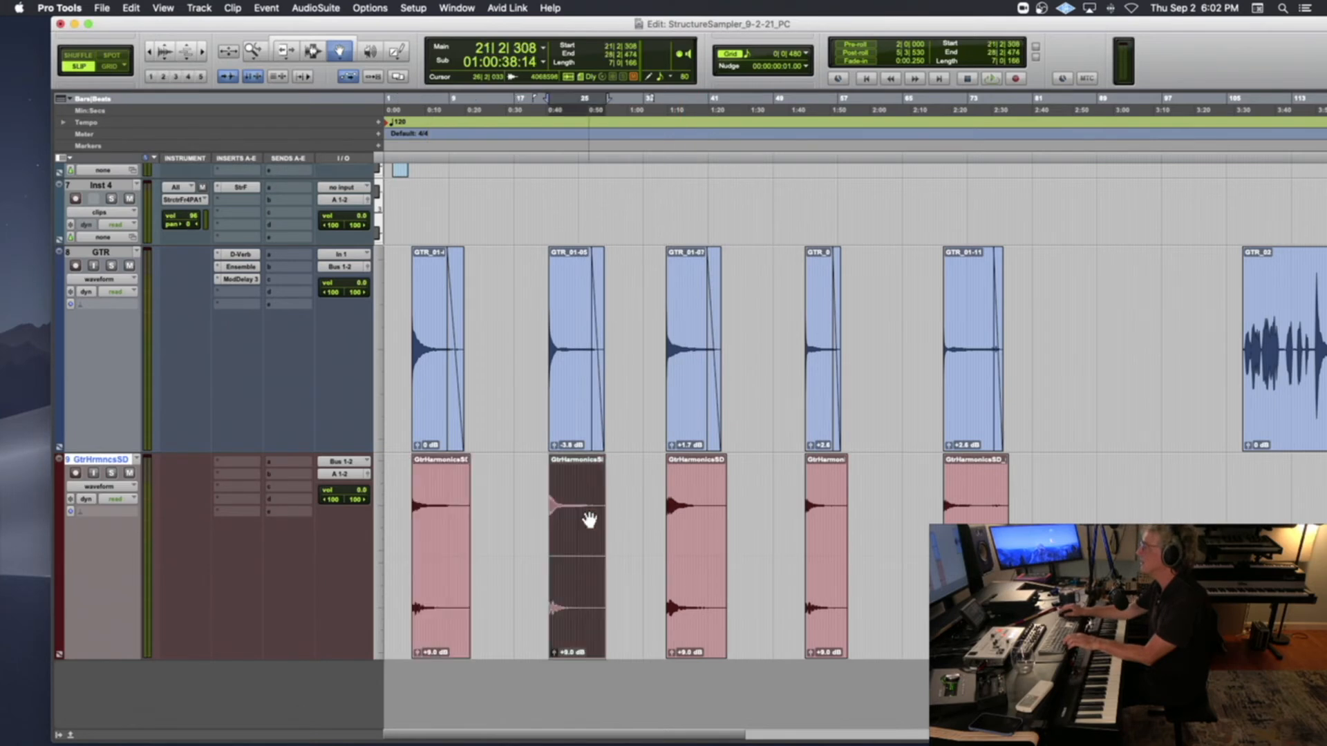
key("super+v")
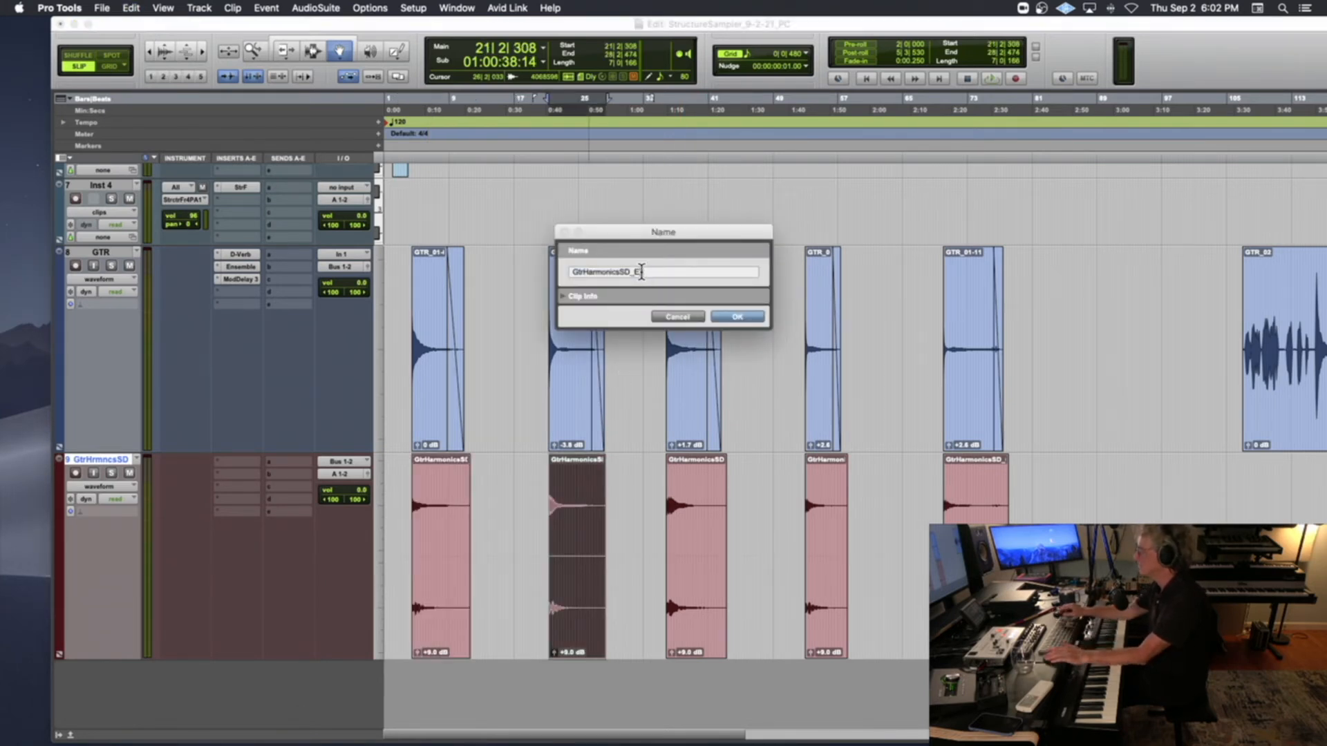
type("A")
key("BackSpace")
key("BackSpace")
type("A2")
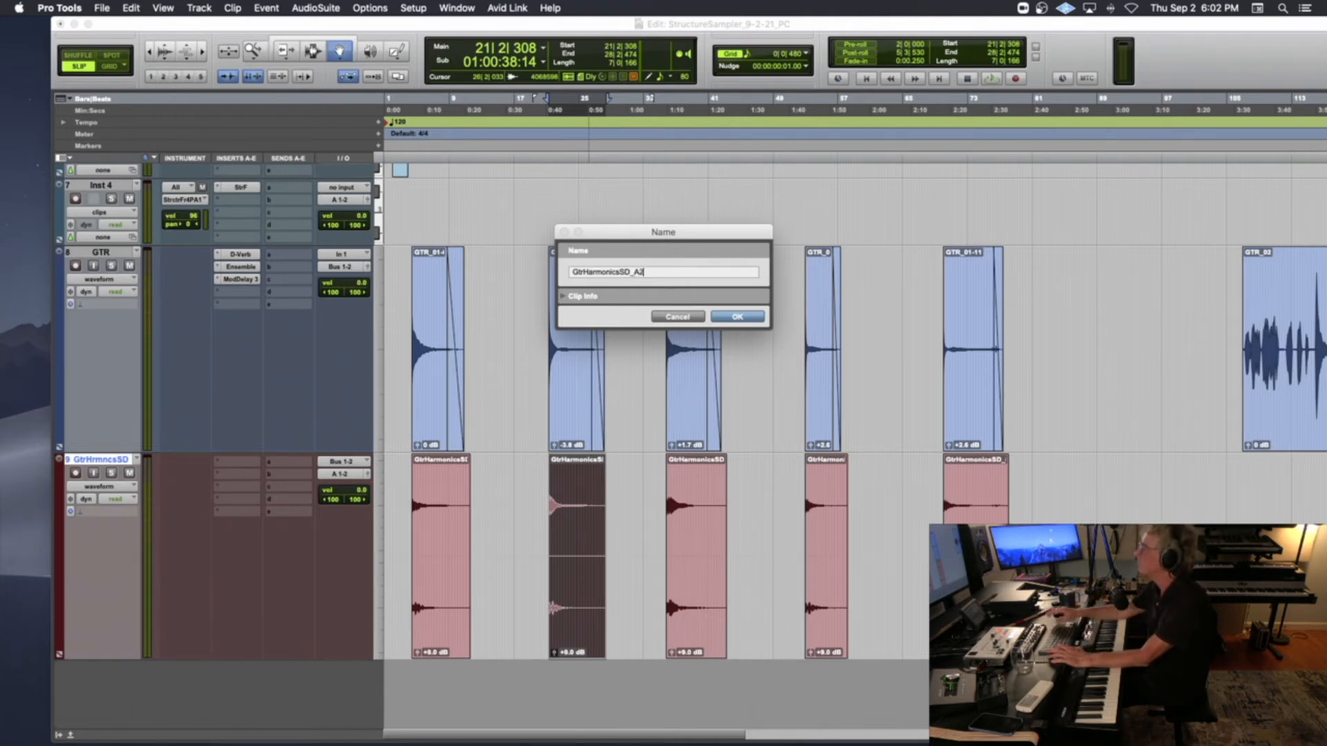
left_click(734, 316)
Rename the third clip on the GtrHrmncsSD track GtrHarmonicsSD_D3 using the copied base name
double_click(690, 532)
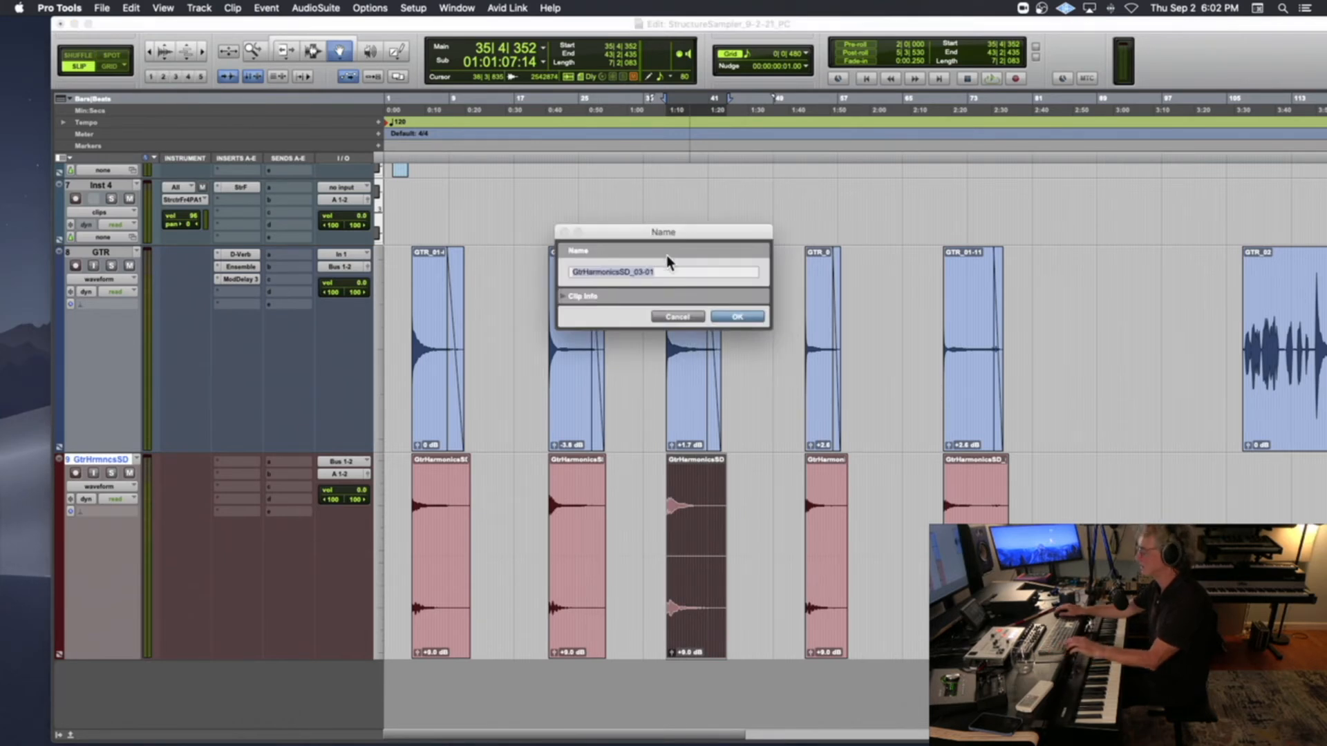
key("super+v")
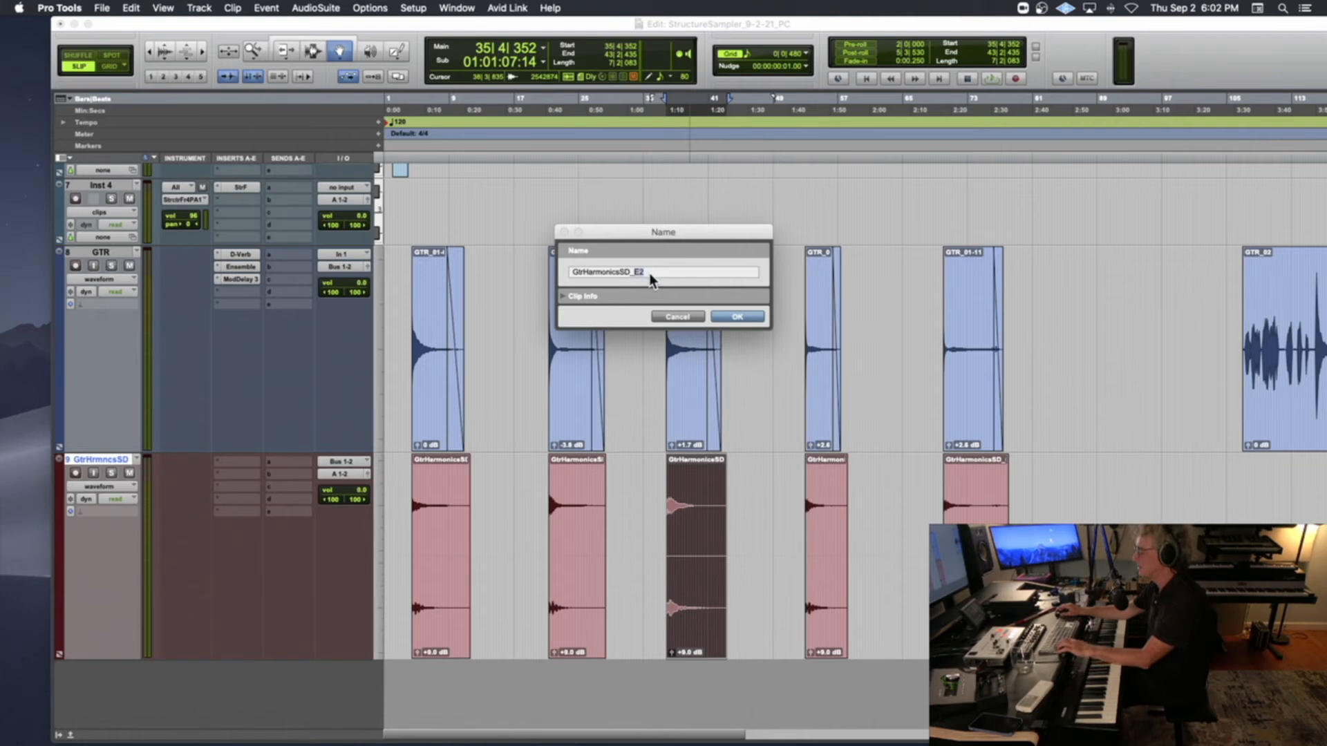
left_click(729, 314)
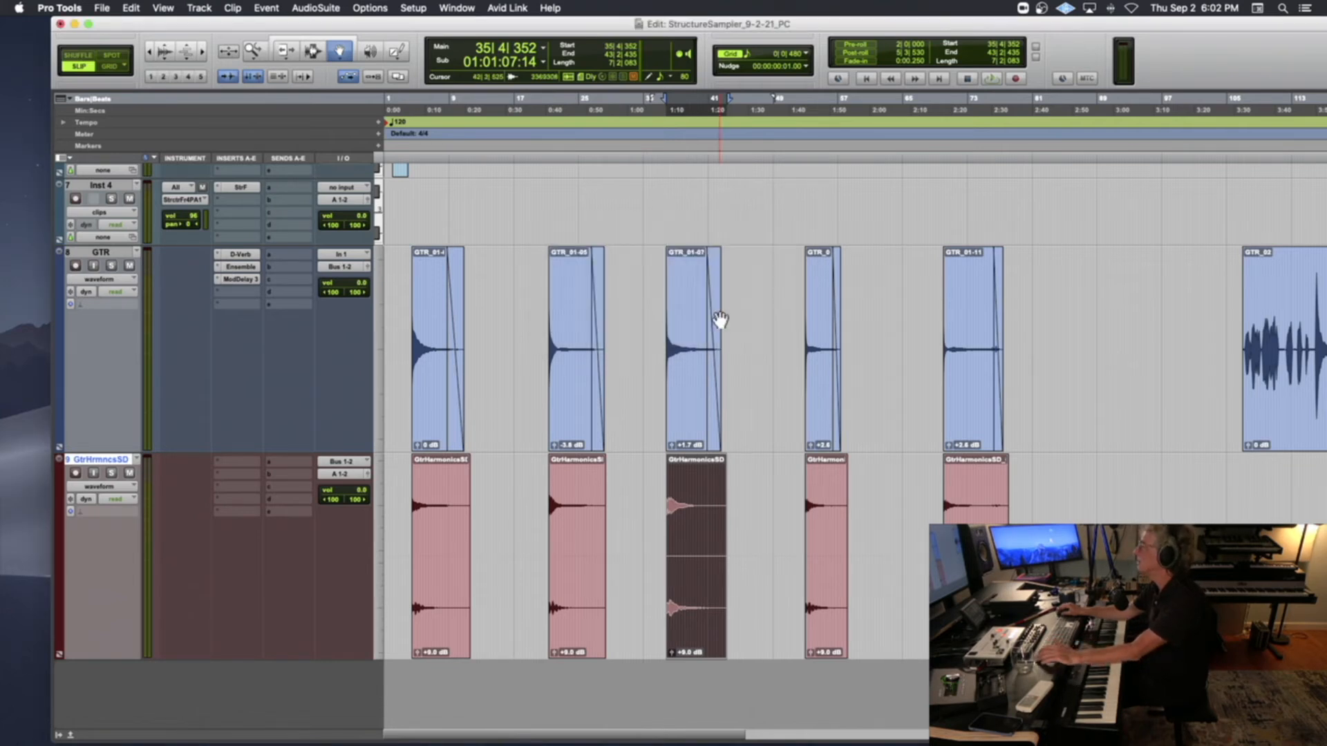
Rename the fourth clip on the GtrHrmncsSD track GtrHarmonicsSD_G3 using the copied base name
double_click(824, 497)
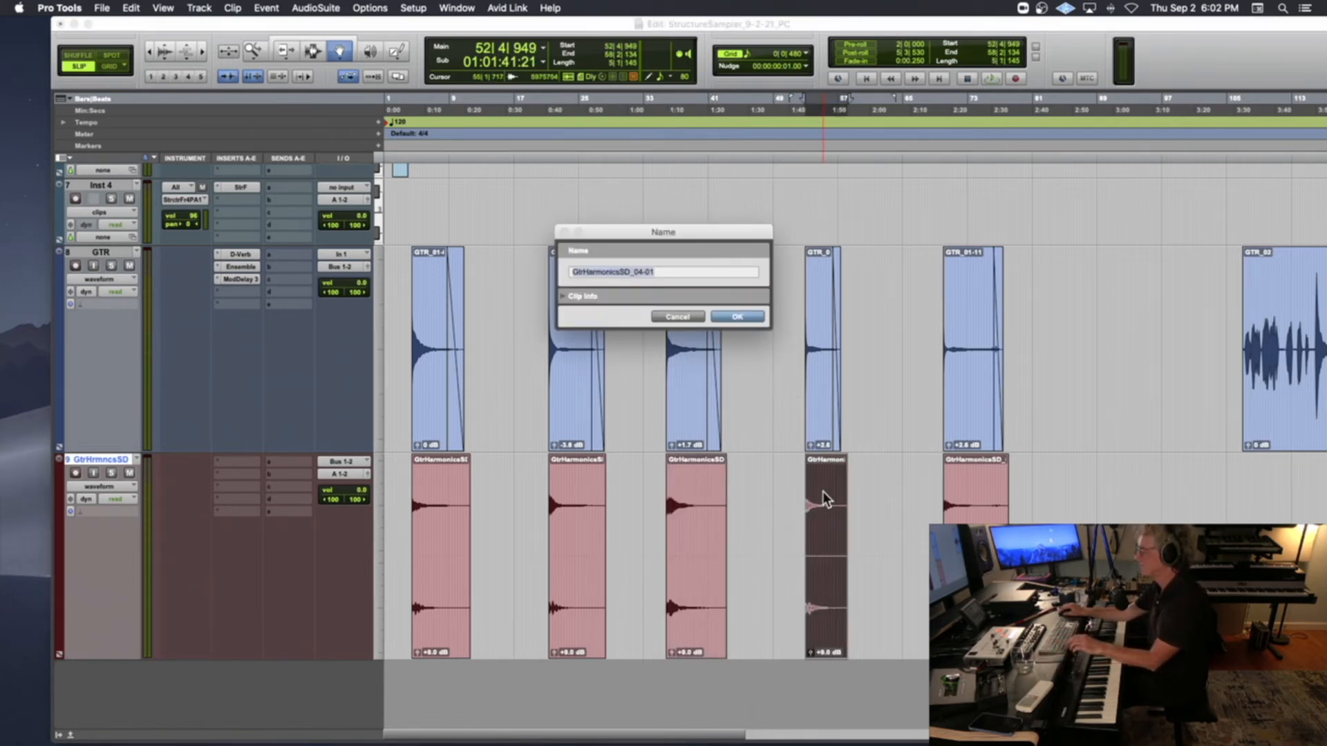
key("super+v")
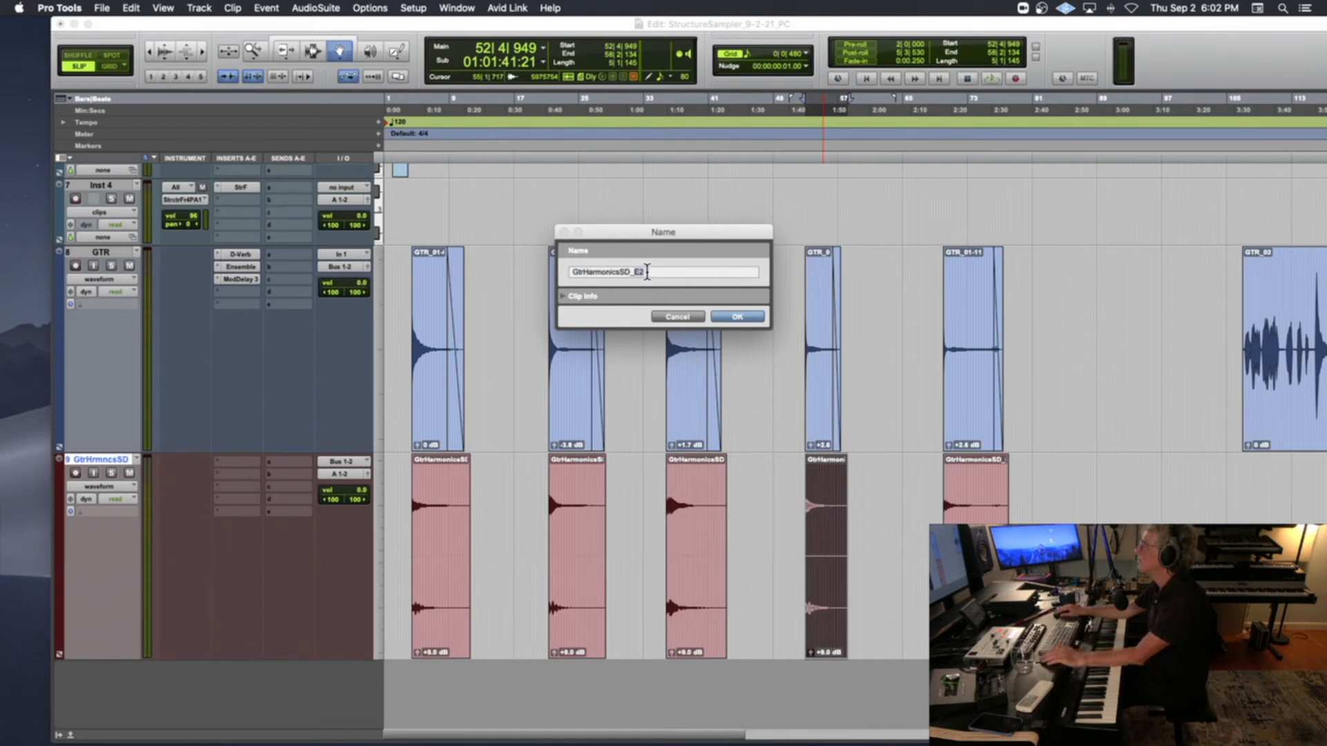
key("BackSpace")
key("BackSpace")
type("G3")
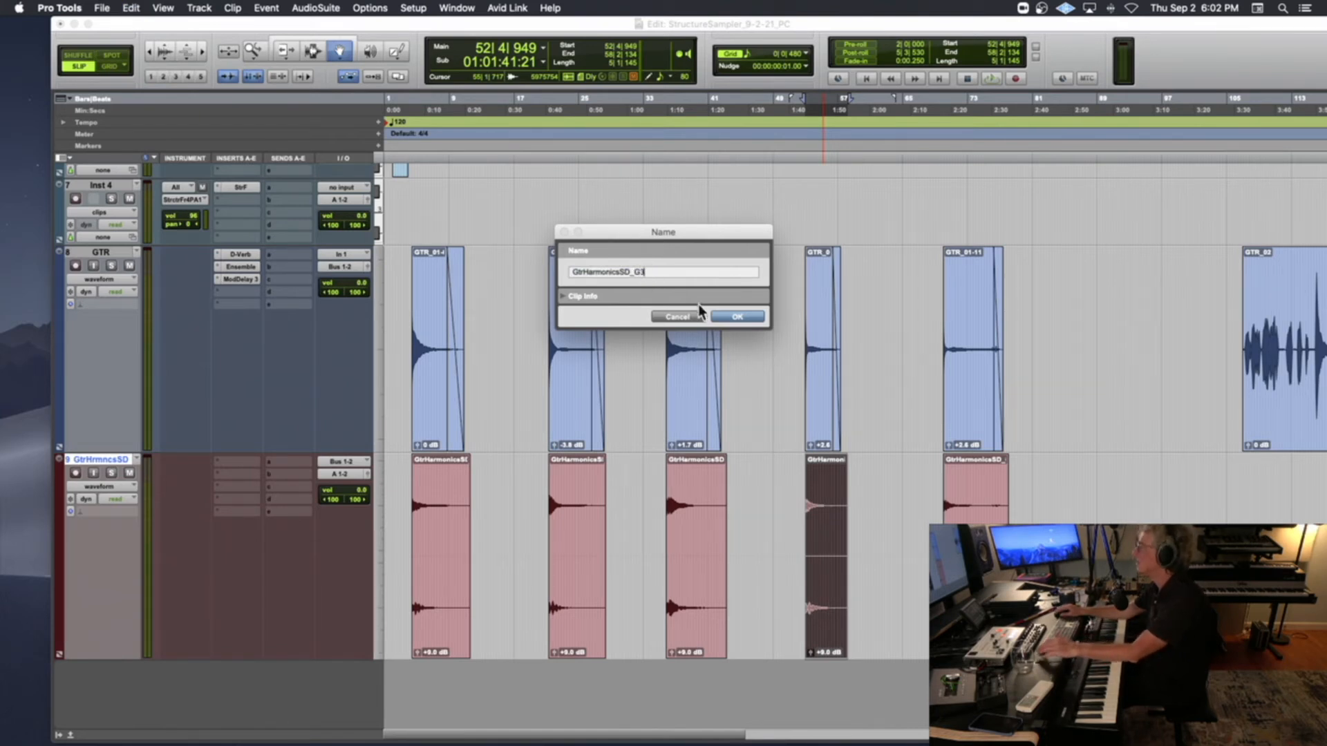
left_click(736, 317)
Rename the fifth clip on the GtrHrmncsSD track GtrHarmonicsSD_B3 using the copied base name
key("ctrl+Tab")
key("super+shift+r")
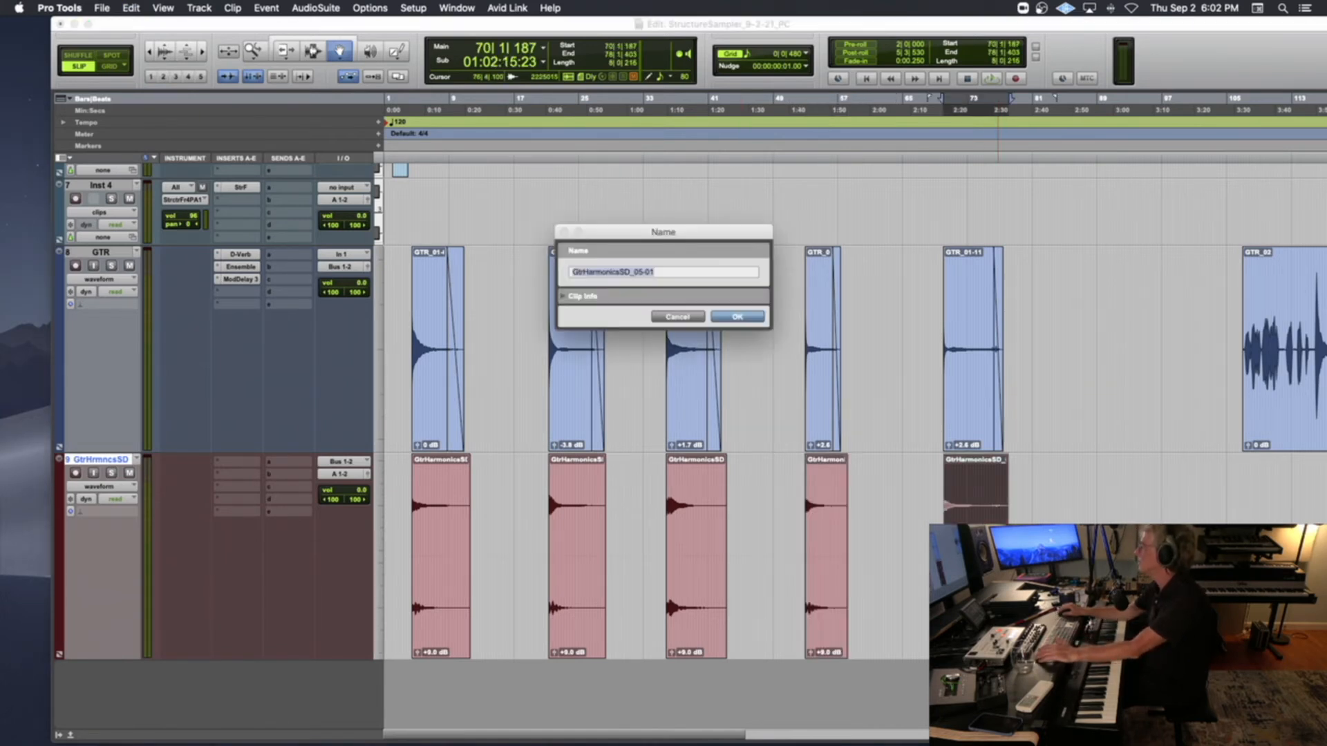
key("super+v")
key("BackSpace")
key("BackSpace")
type("B")
key("Return")
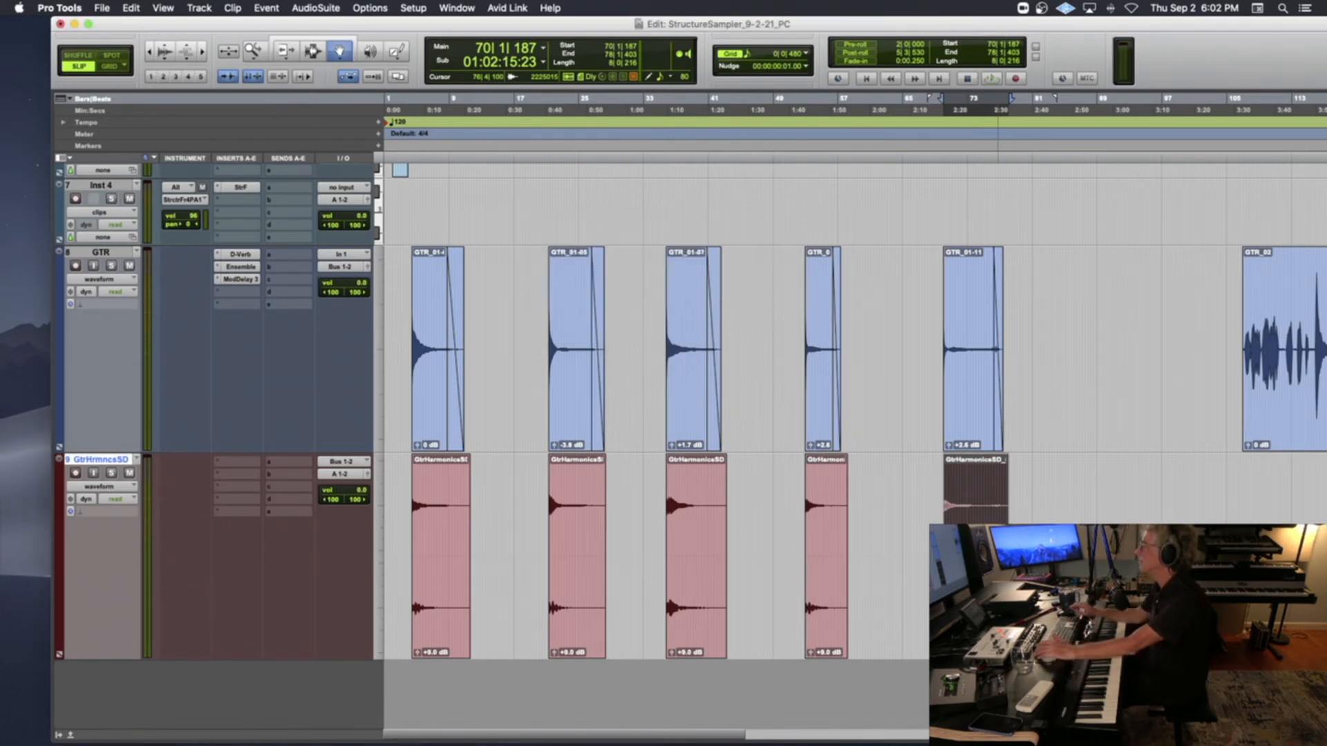
Select all five renamed GtrHarmonicsSD clips and export them as interleaved 24-bit, 48 kHz WAV files to the current Glass Hit folder
left_click(443, 527, "shift")
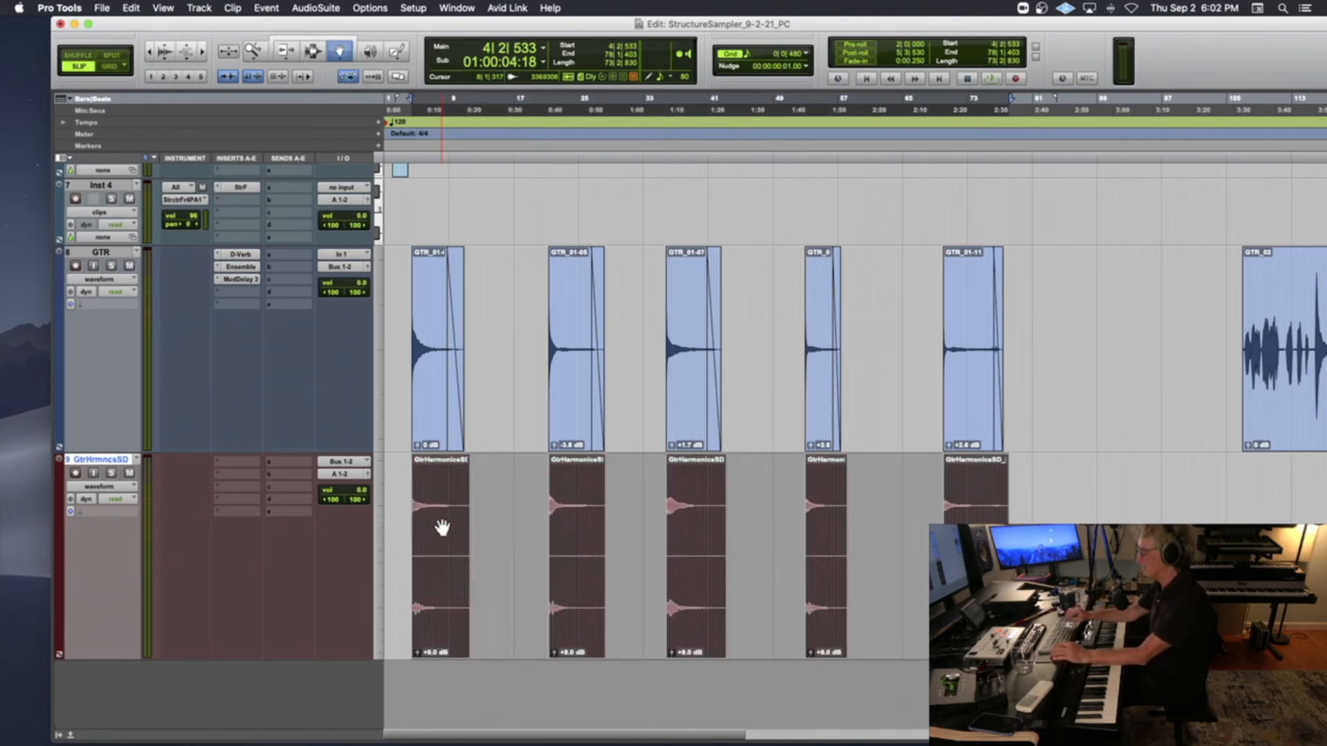
key("super+shift+k")
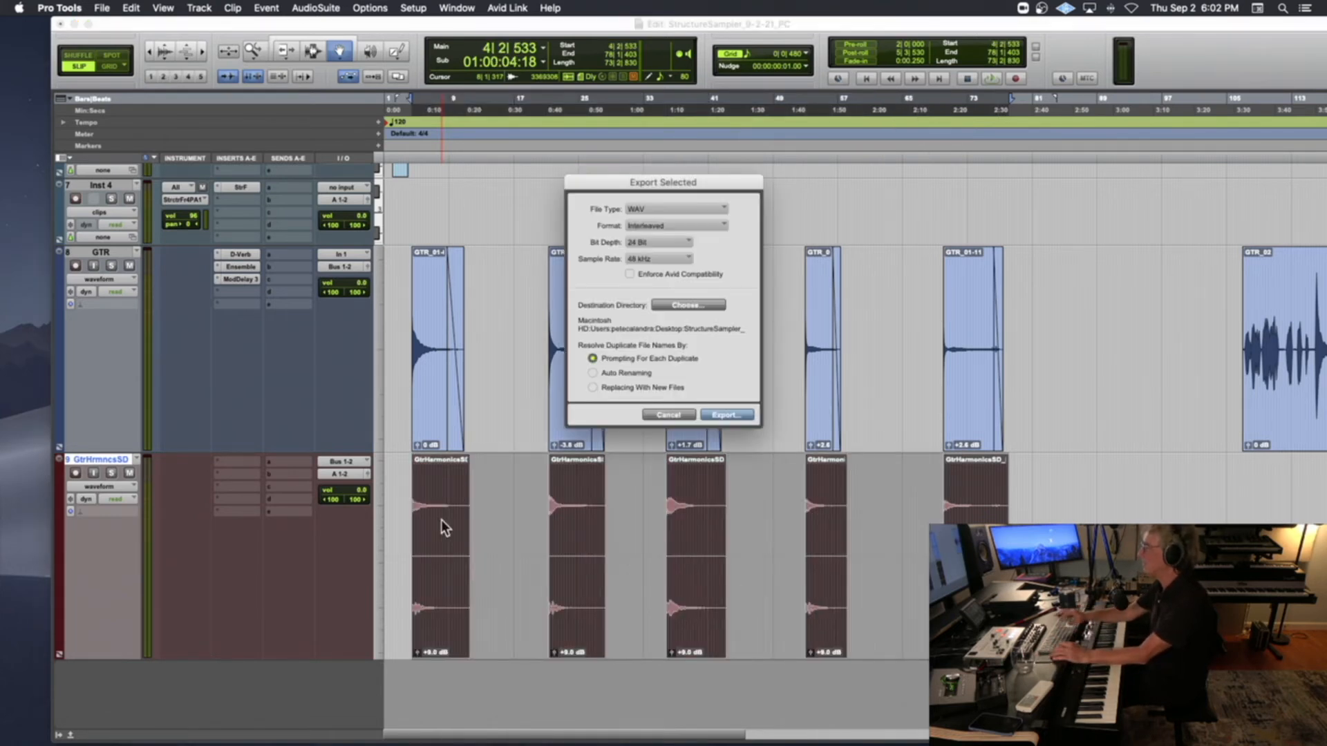
left_click(730, 419)
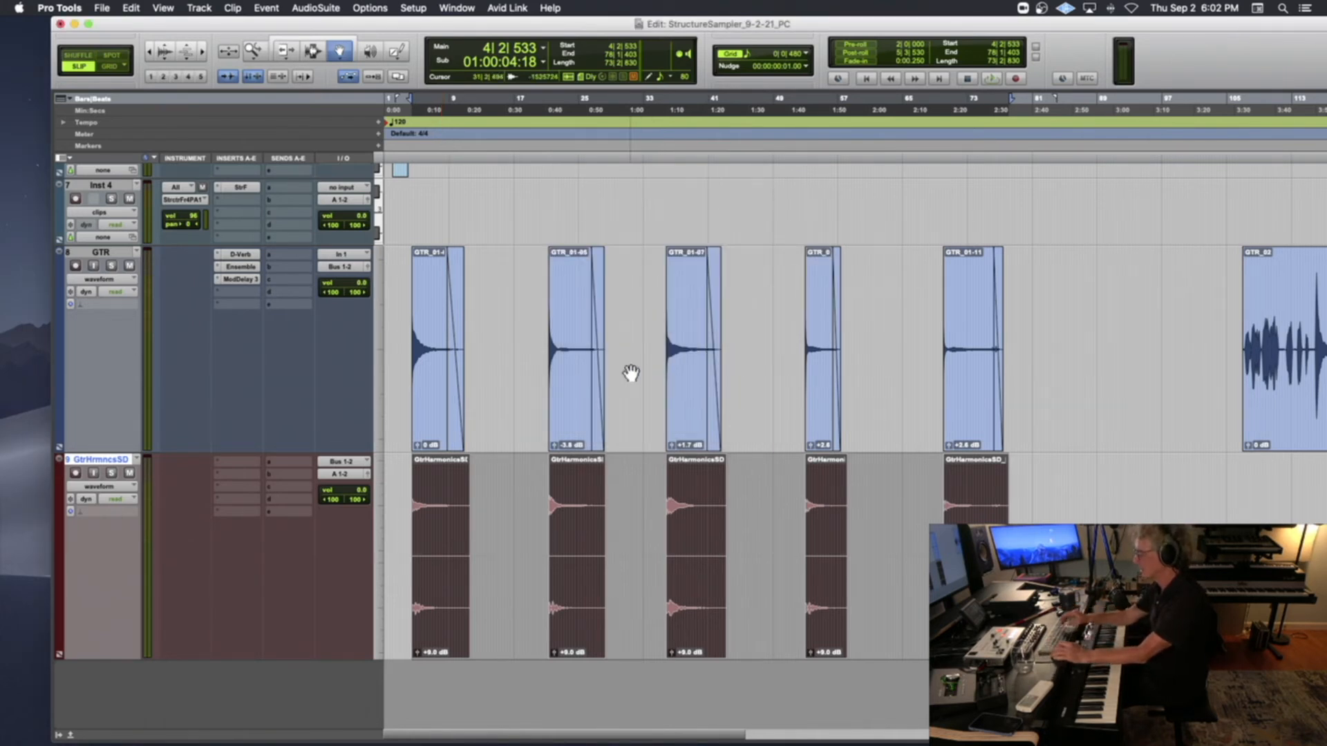
Export the five selected clips again as WAV files into a new GtrHarmonicsSD folder created inside EditedSamples
key("super+shift+k")
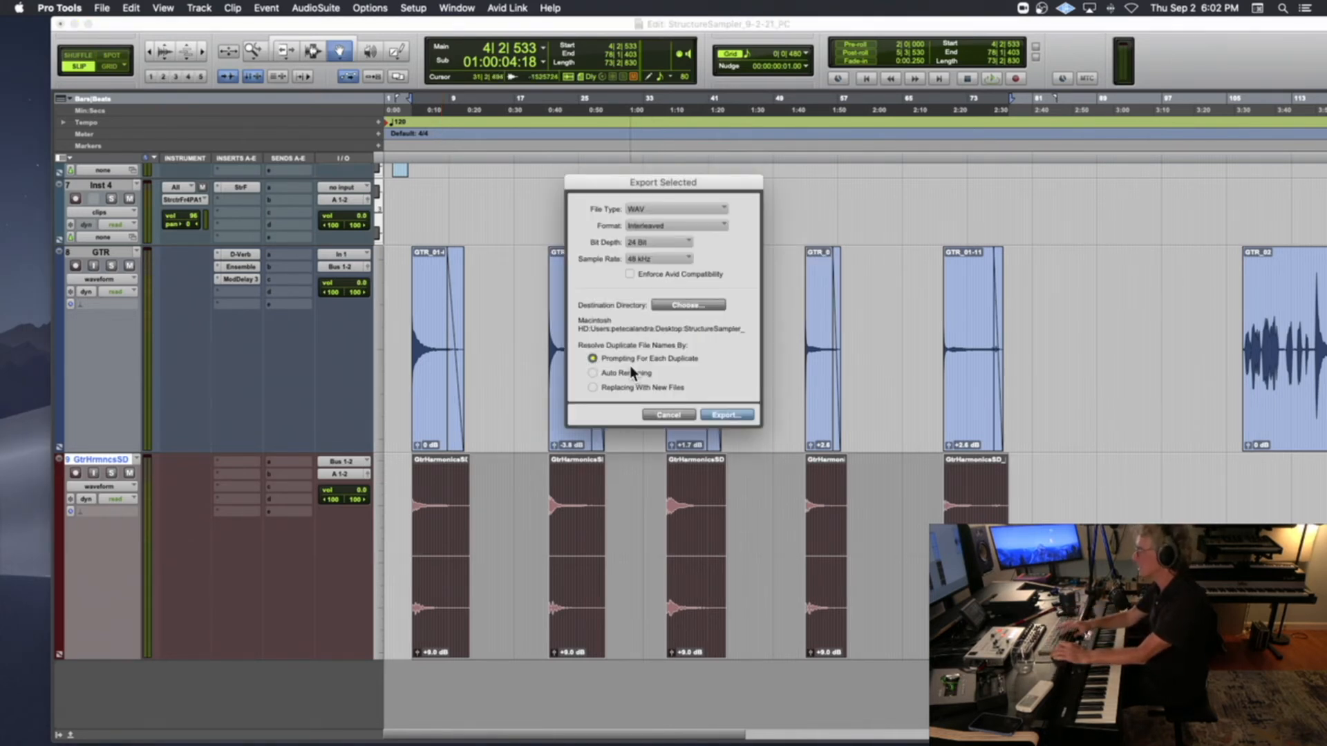
left_click(681, 305)
left_click(674, 133)
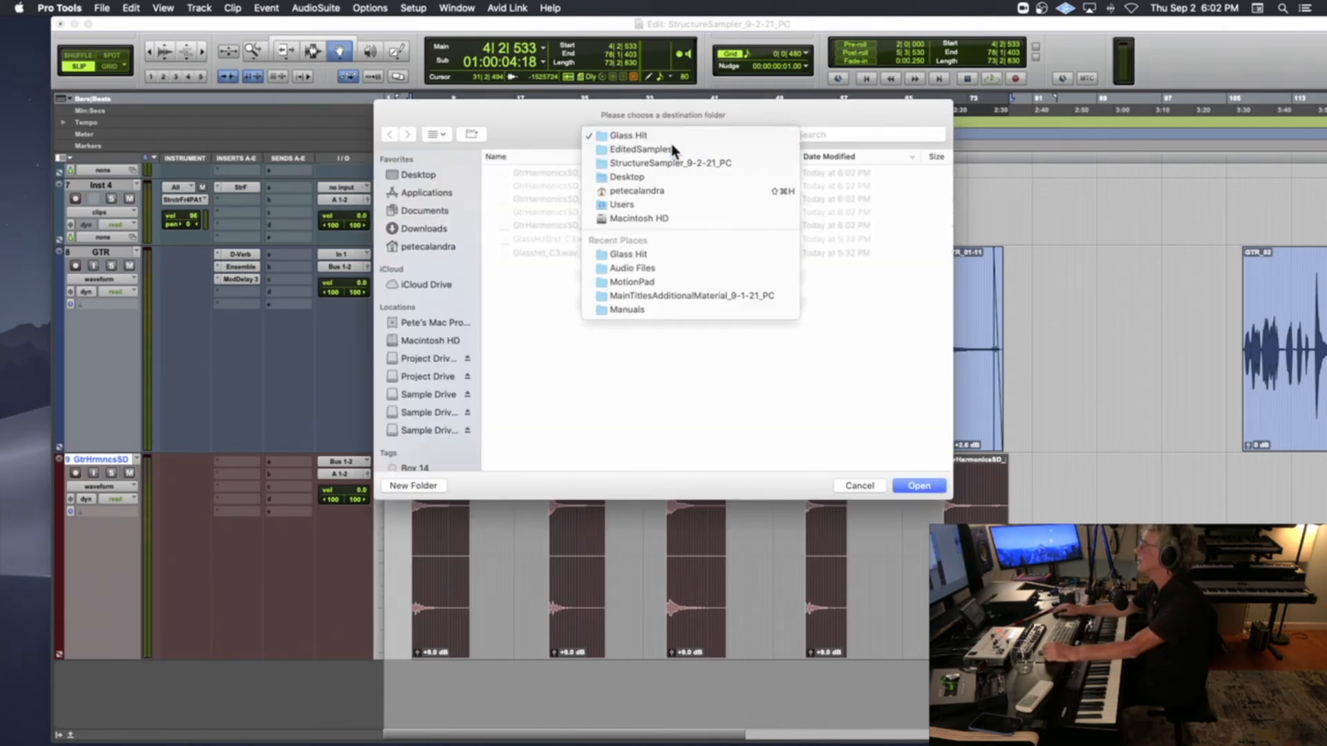
left_click(671, 143)
left_click(407, 486)
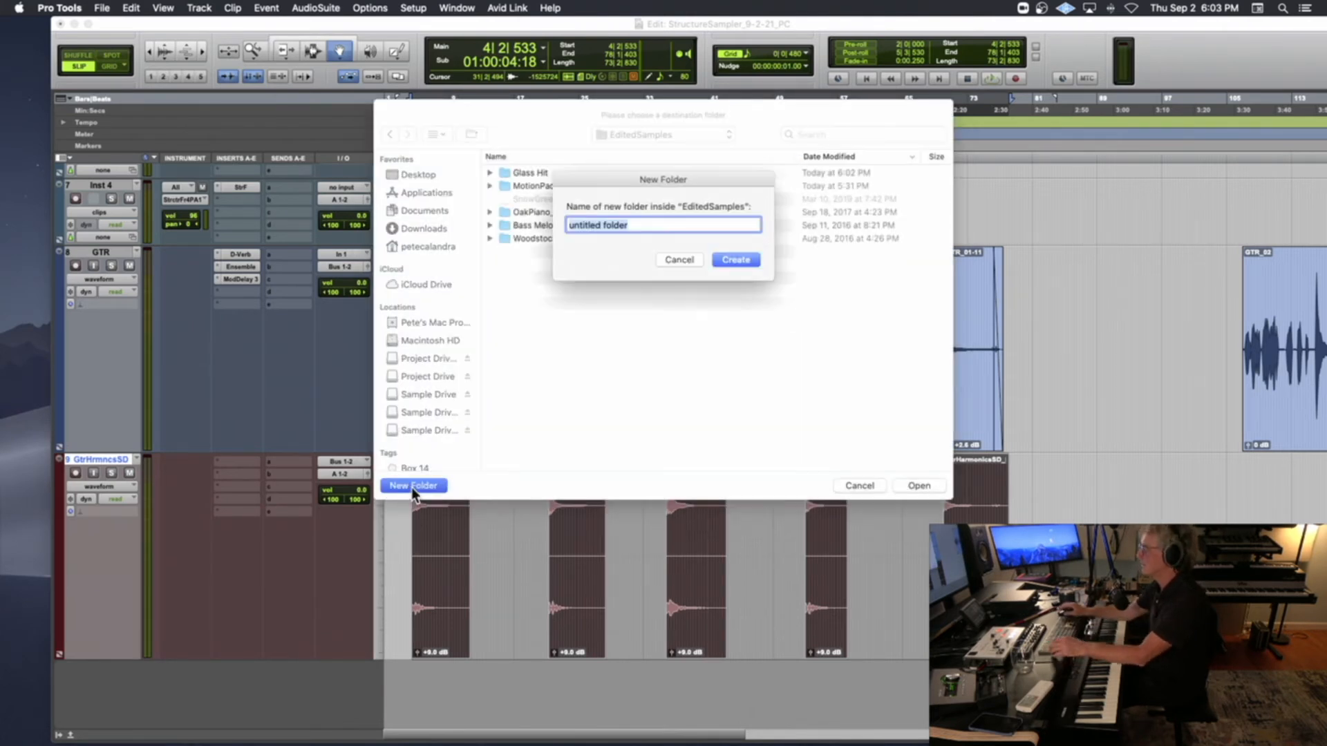
type("GtrHArmoni")
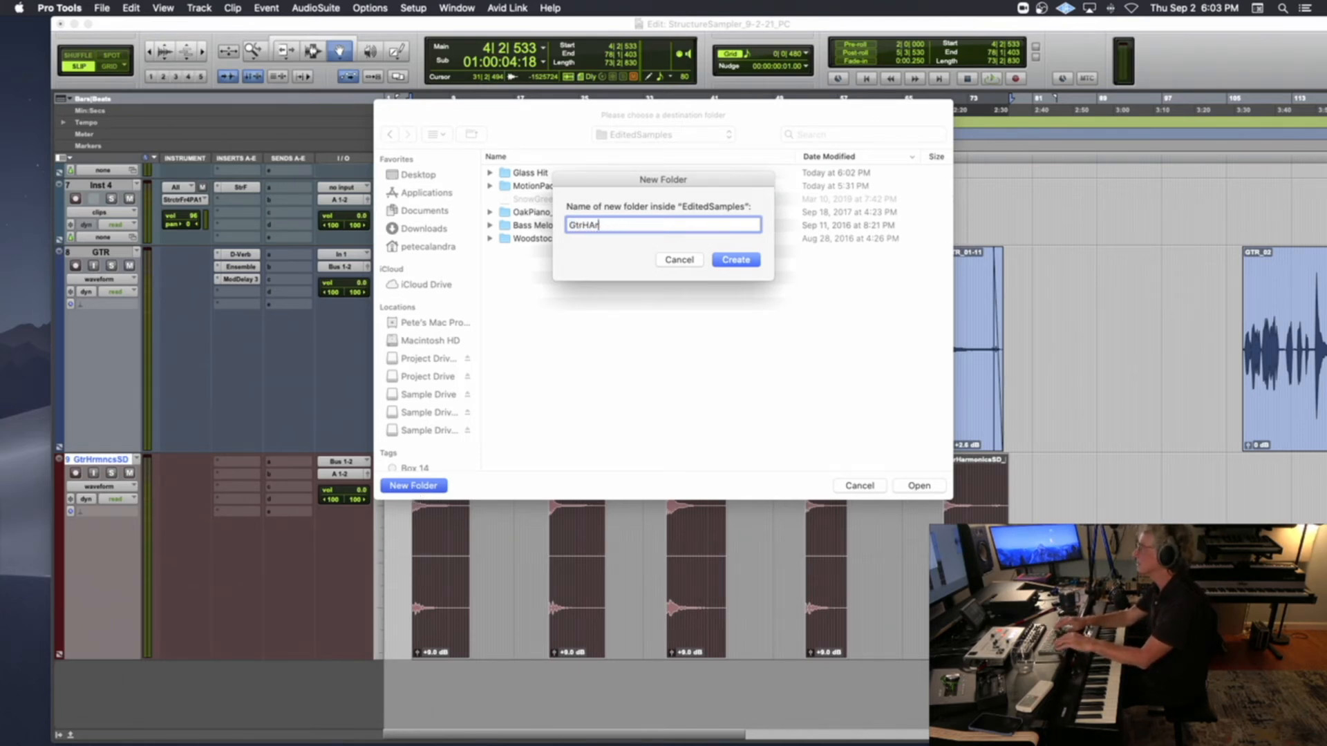
type("armon")
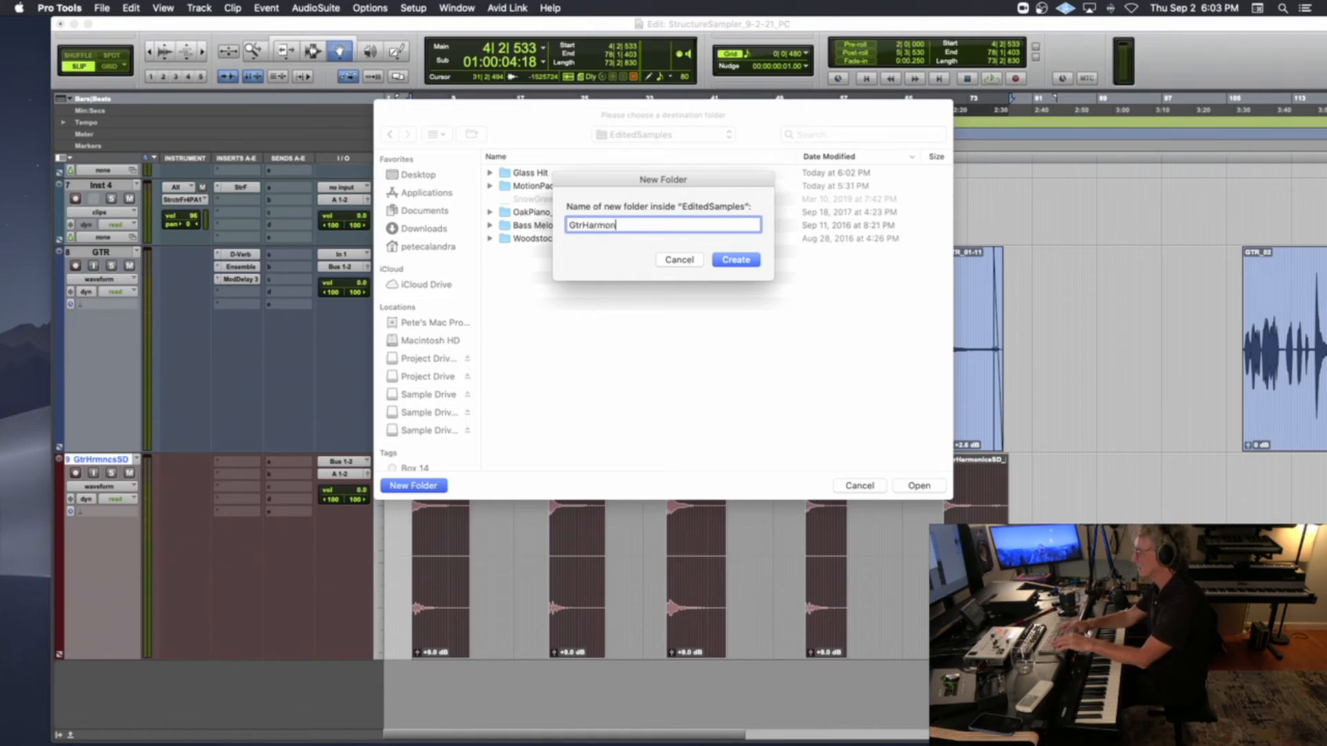
type("icsSD")
key("Return")
key("Return")
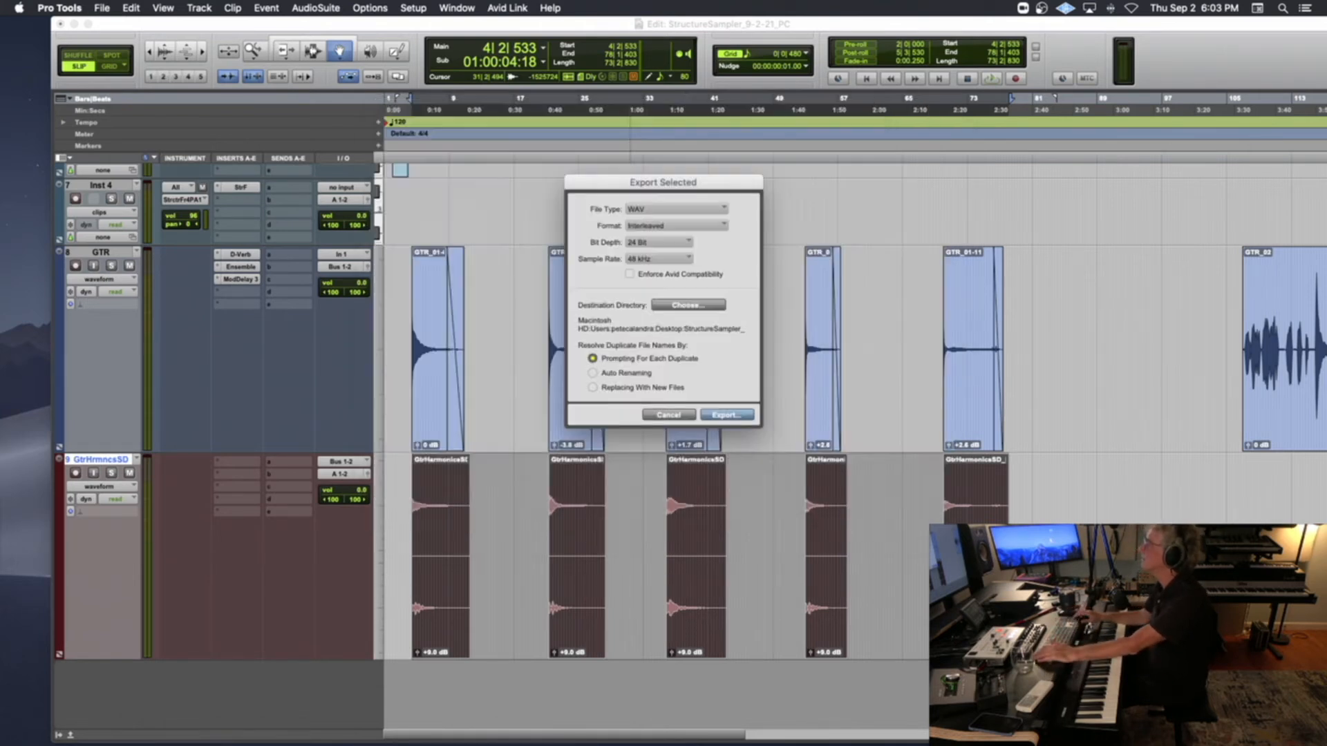
key("Return")
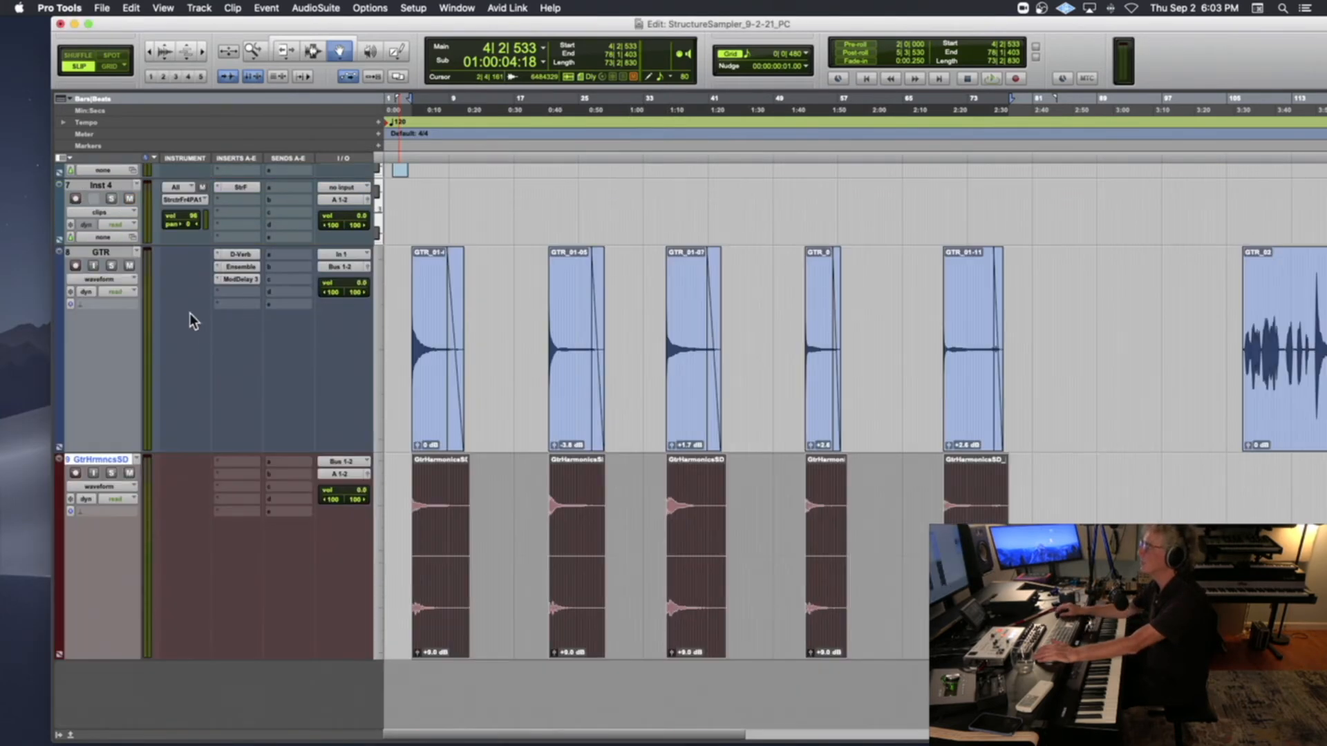
Open the Structure Free plug-in inserted on the Inst 3 track
scroll(205, 457, "up", 5)
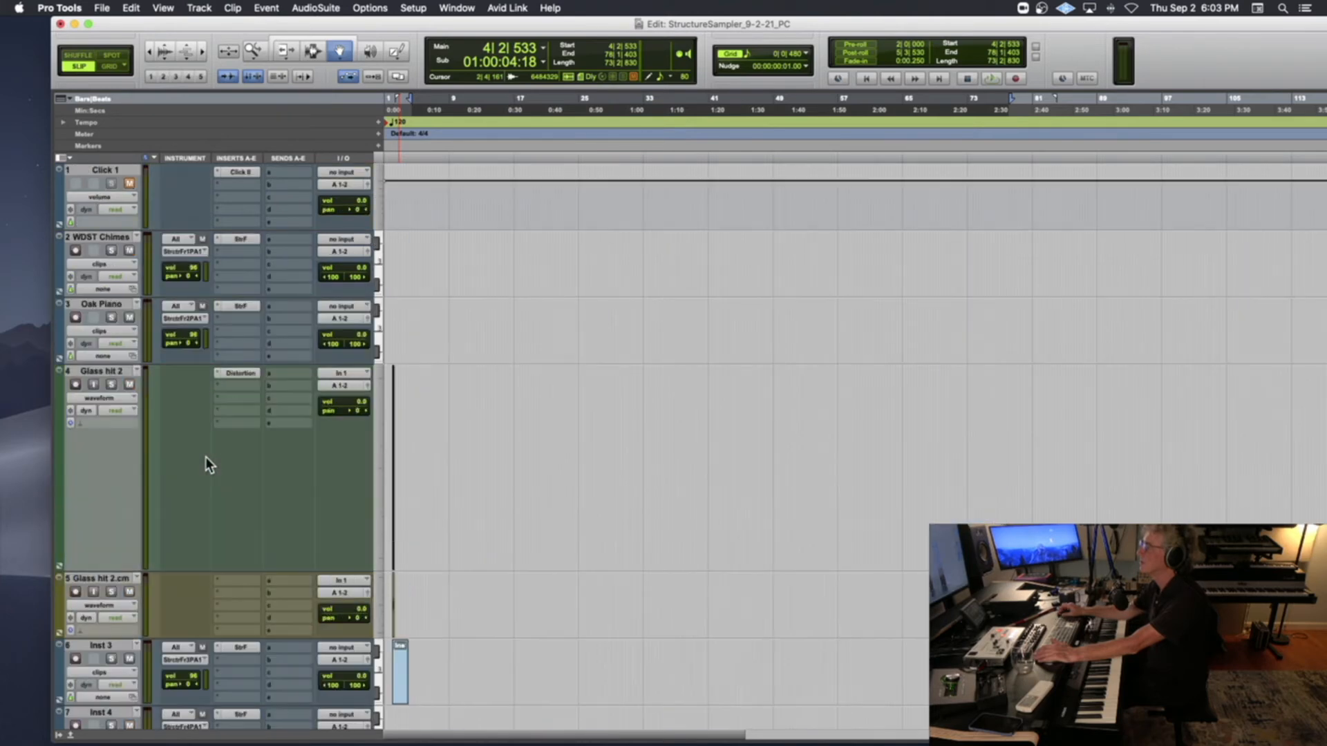
scroll(206, 458, "down", 3)
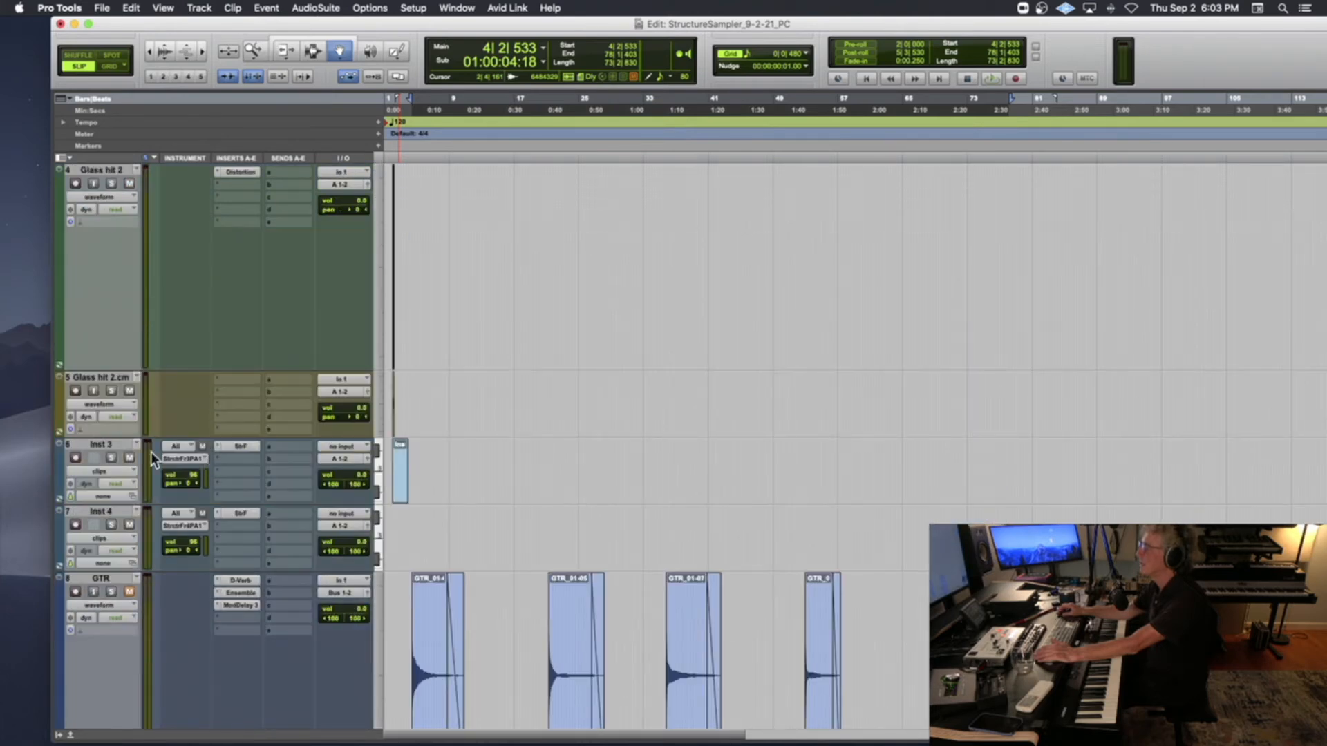
left_click(238, 446)
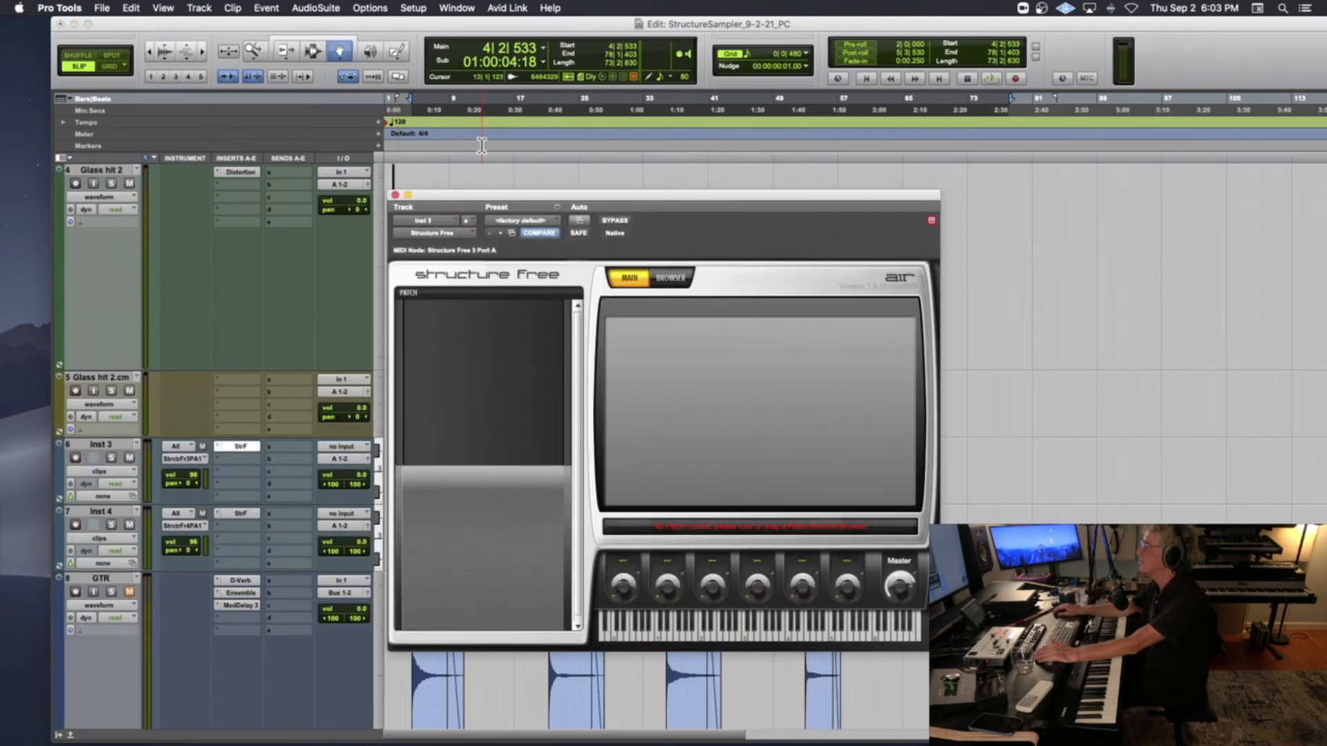
Switch to Finder, select all five WAV files in the EditedSamples GtrHarmonicsSD folder and drop them into Structure Free's empty patch list
mouse_move(74, 736)
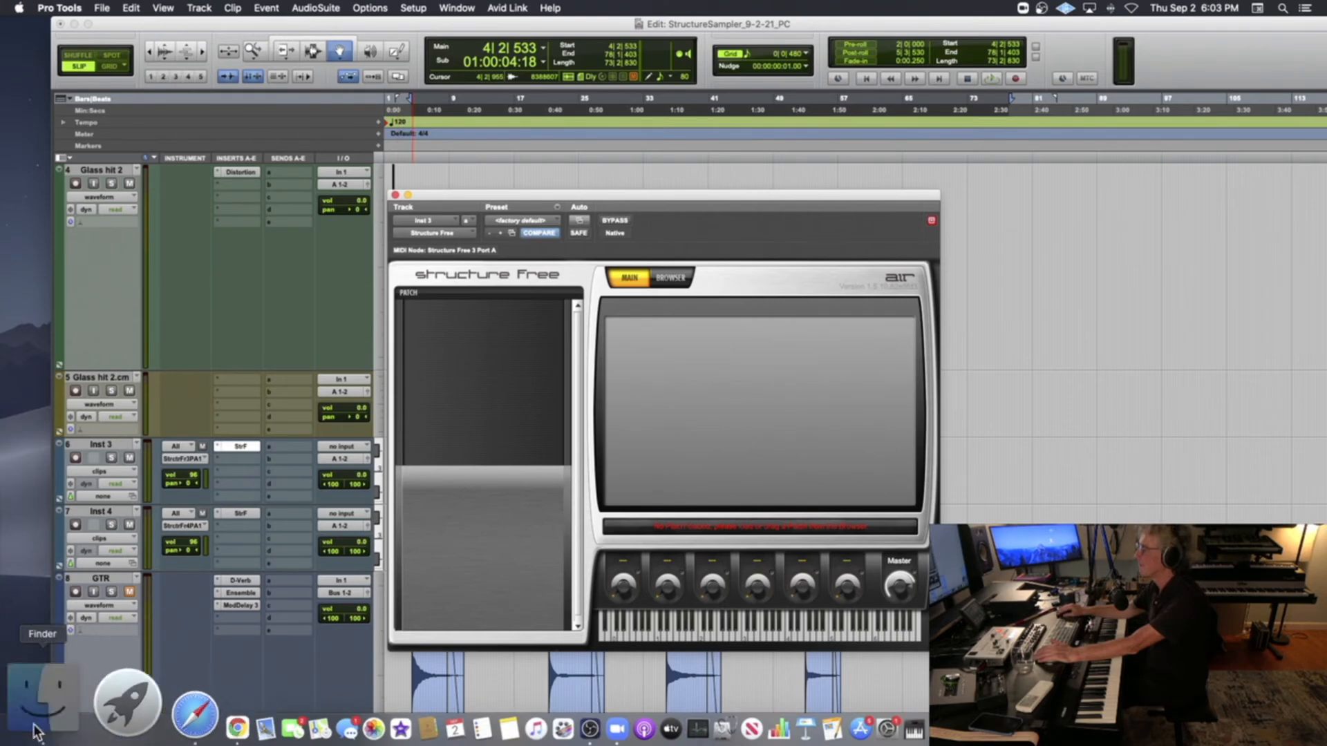
left_click(37, 730)
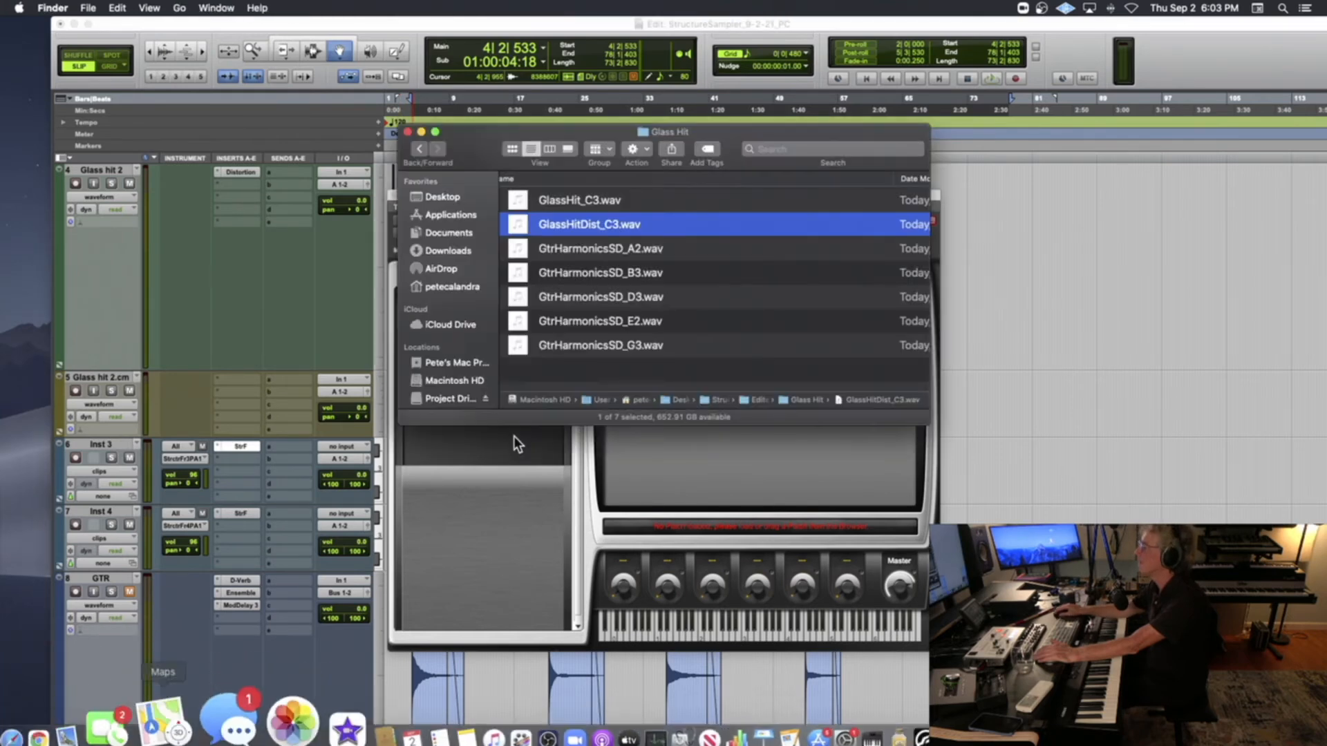
left_click(418, 148)
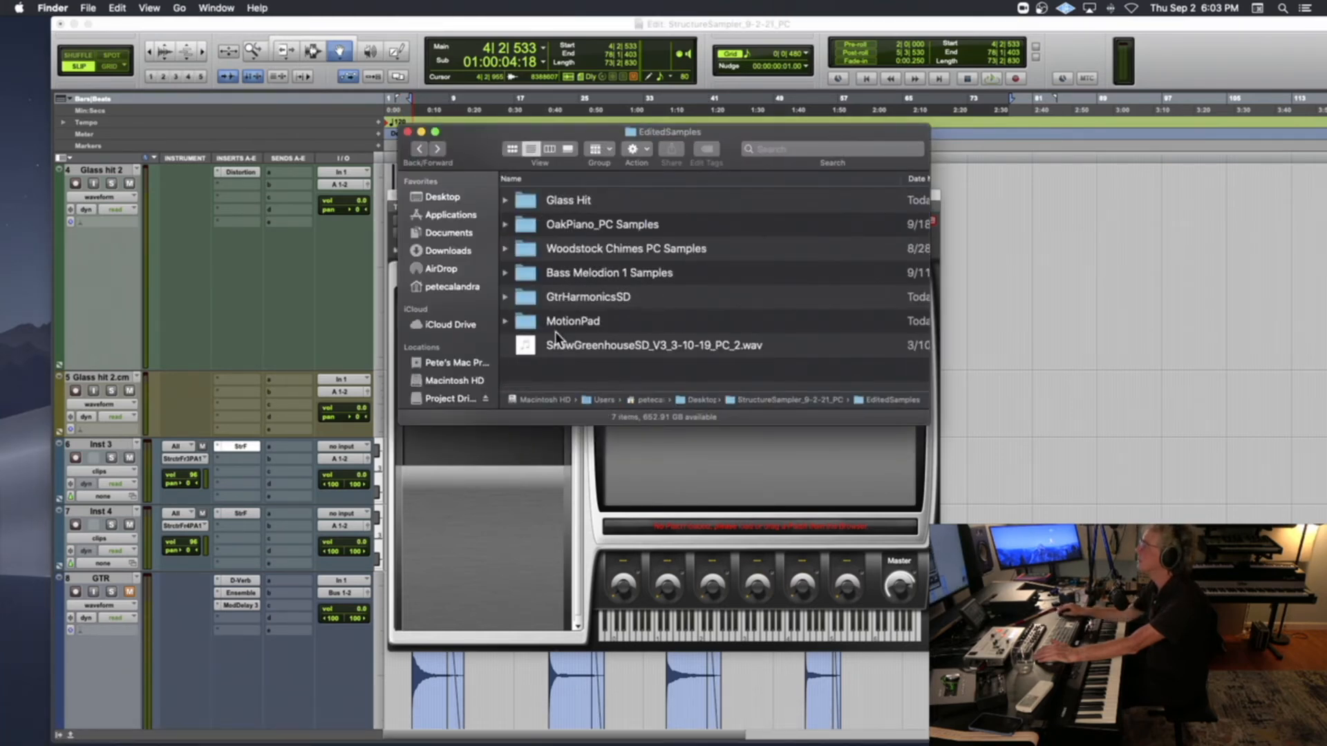
double_click(558, 296)
left_click(558, 202)
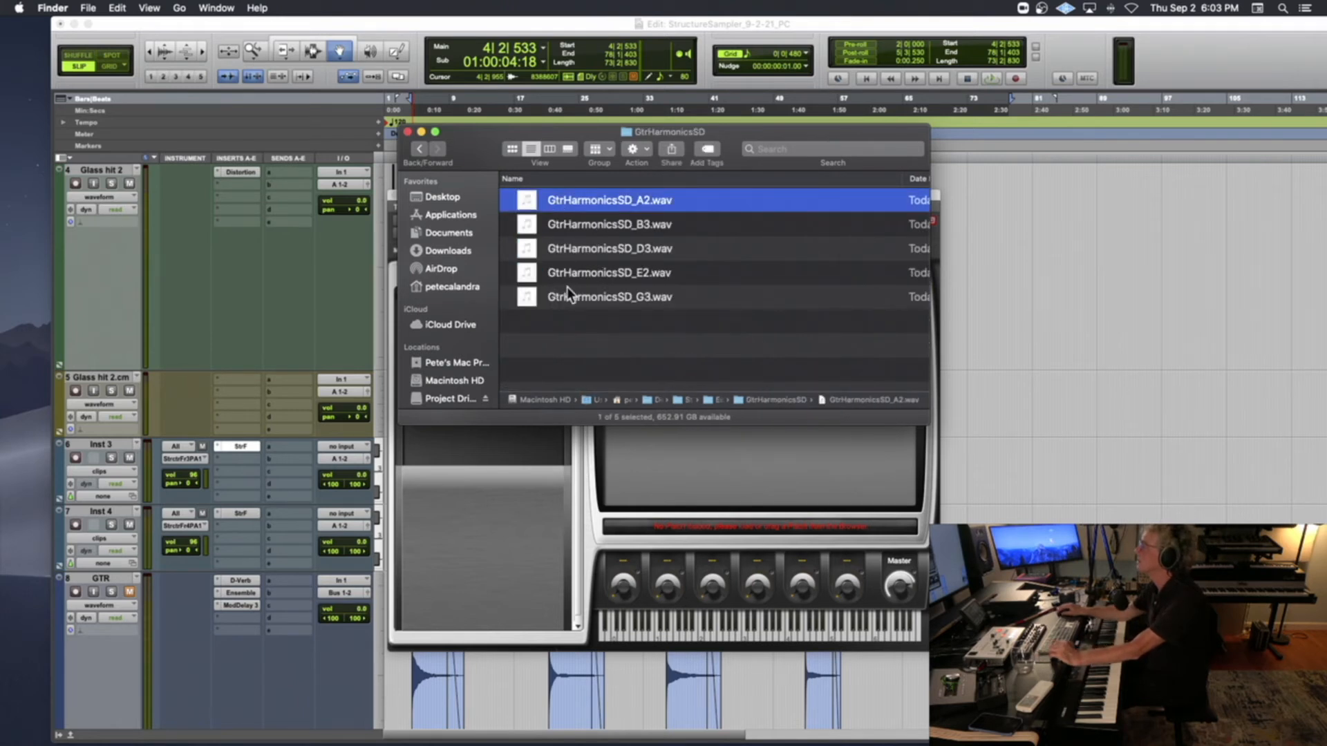
left_click(564, 294, "shift")
left_click_drag(841, 228, 508, 308)
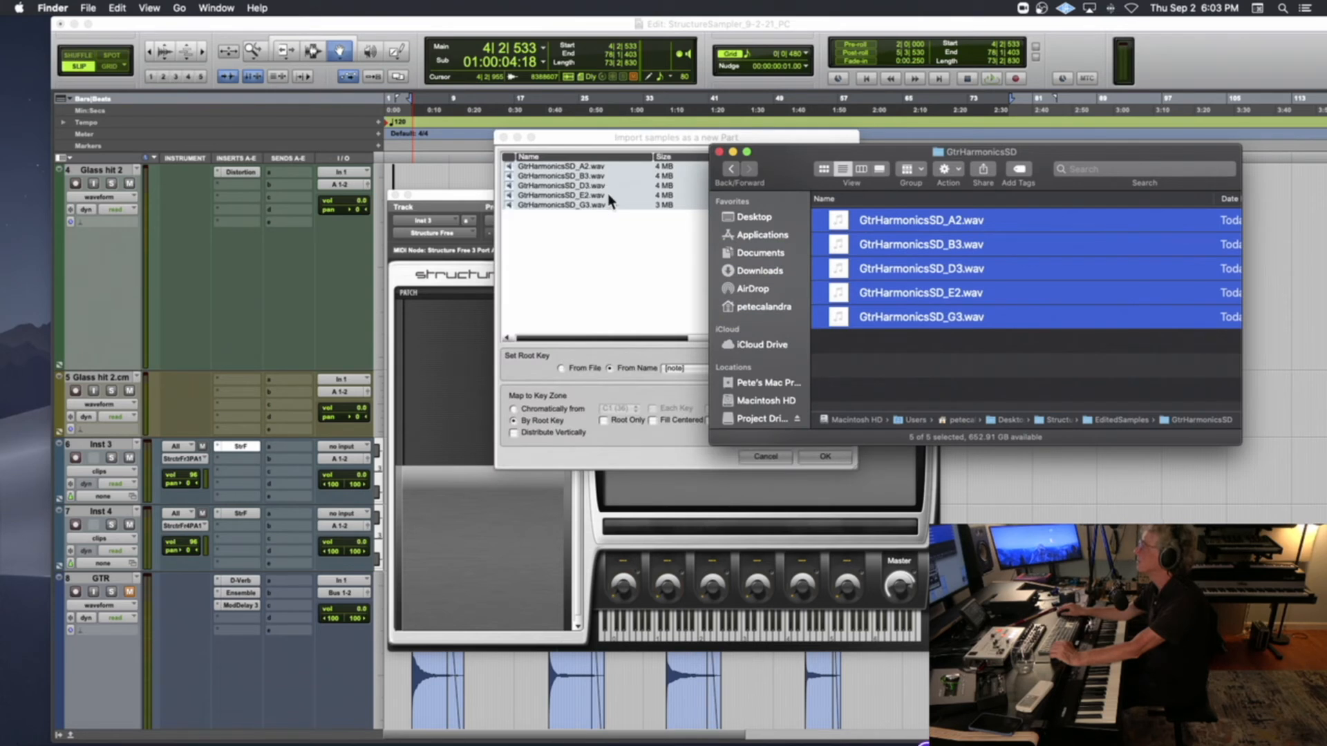
Import the dropped samples as a new part, taking root keys from the prefix[note] name pattern and mapping by root key with Fill Down
left_click(719, 152)
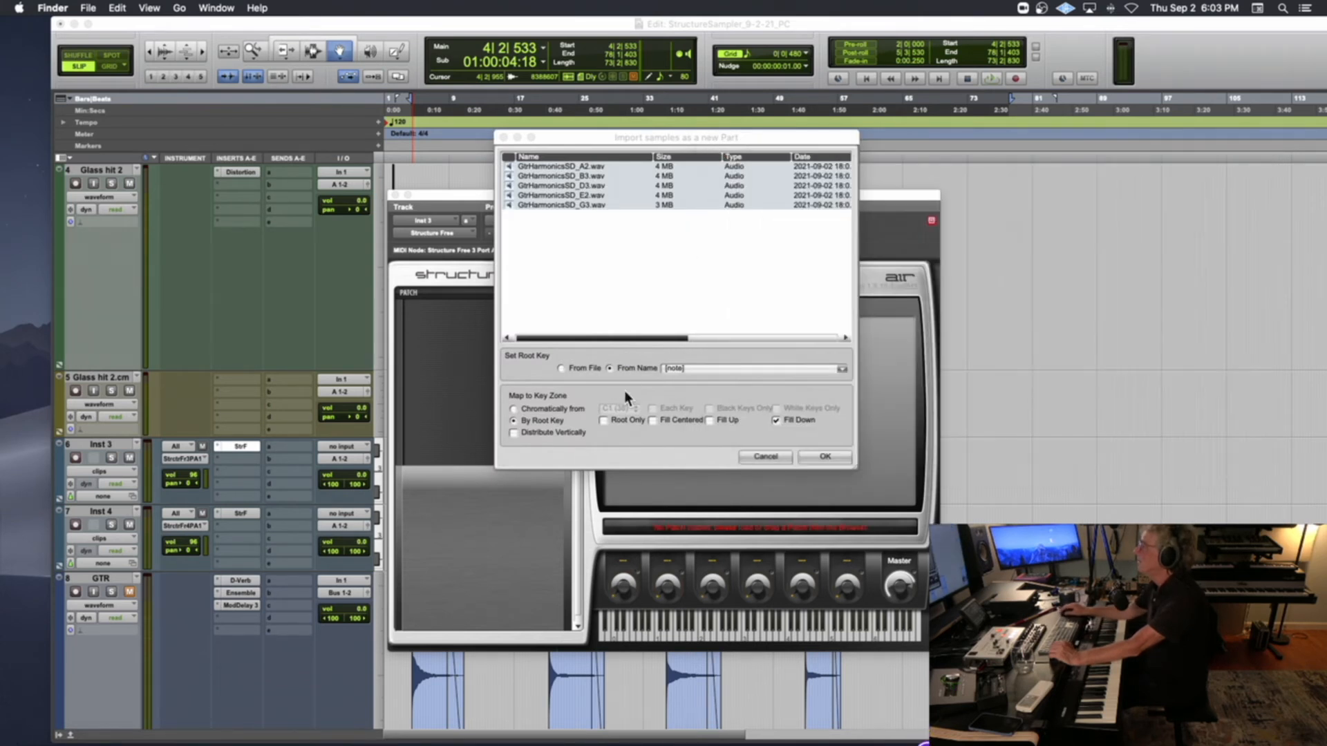
left_click(672, 369)
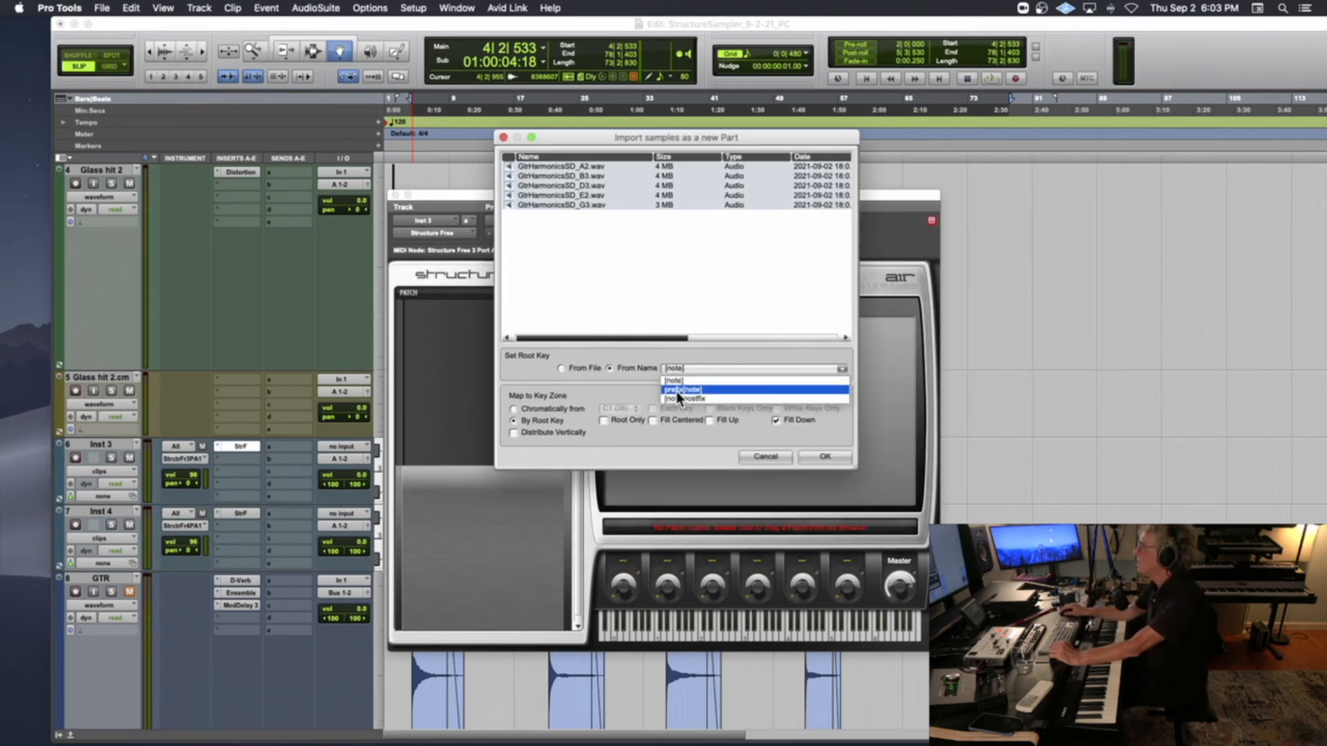
left_click(676, 392)
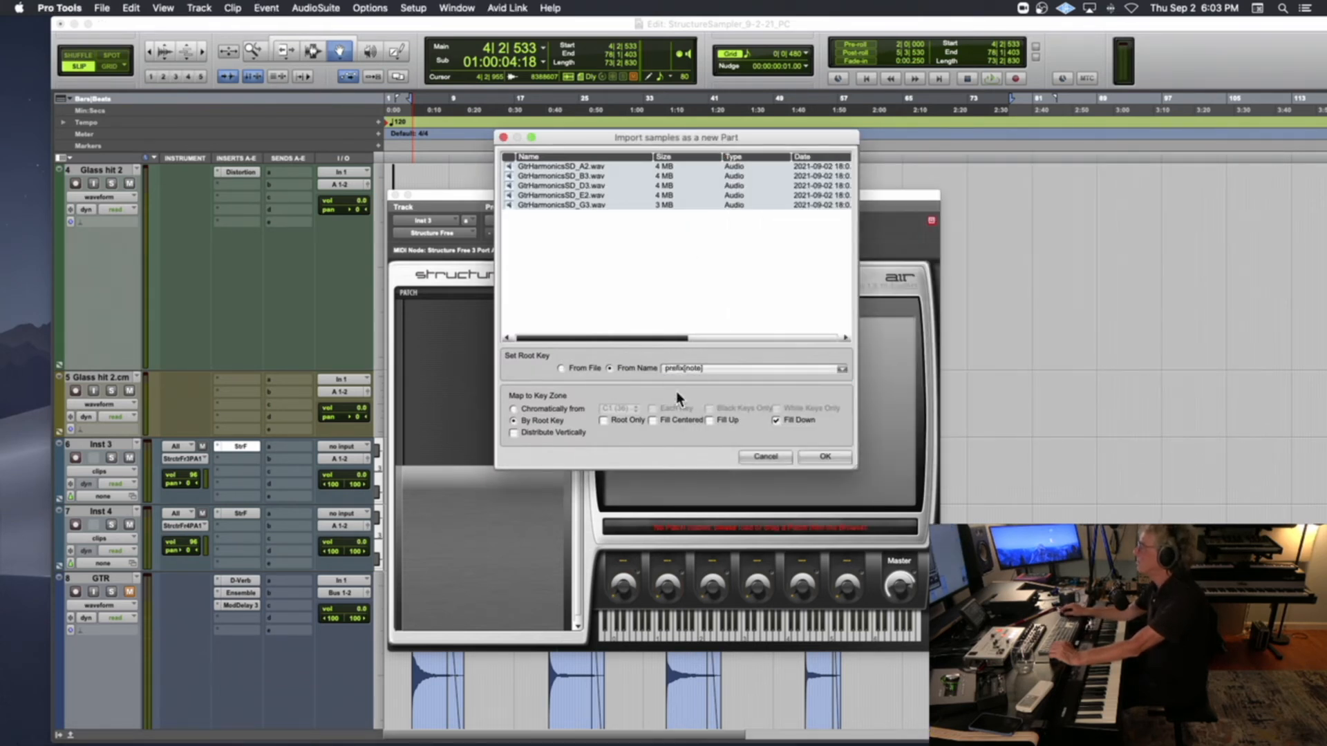
left_click(775, 420)
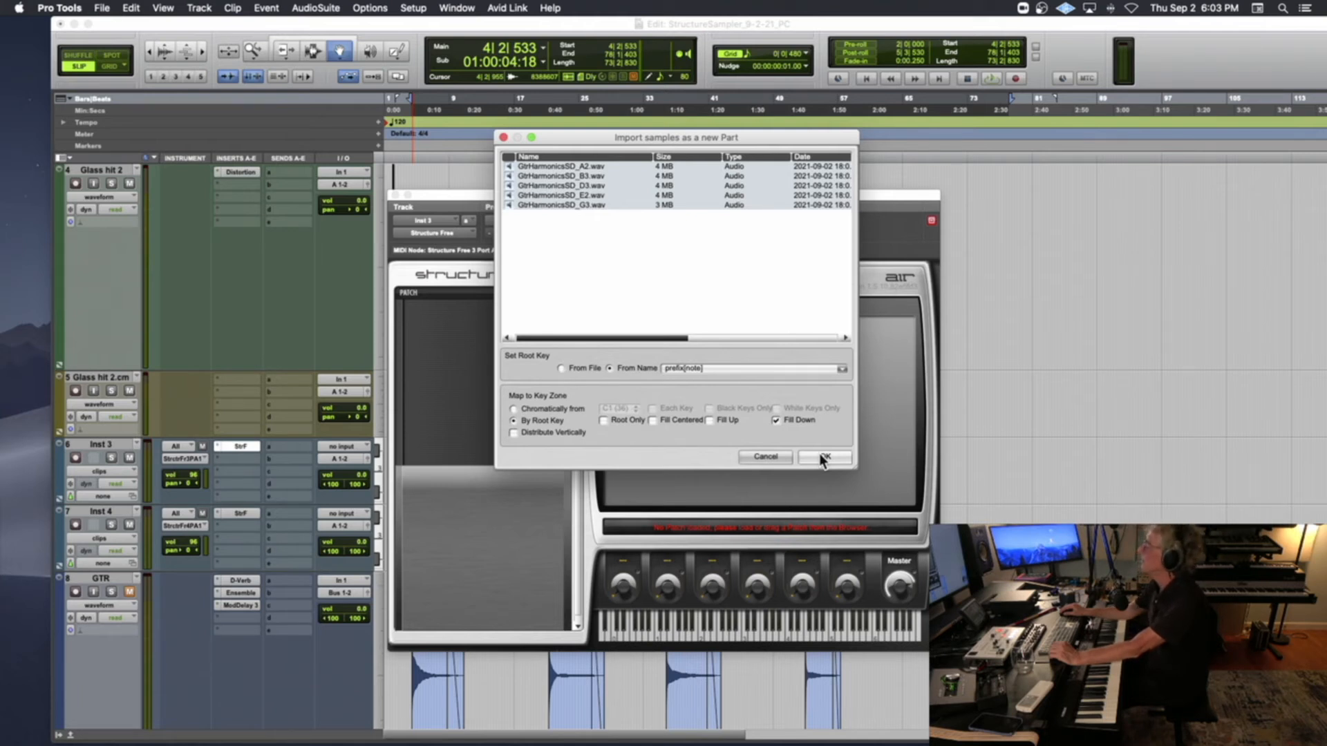
left_click(822, 457)
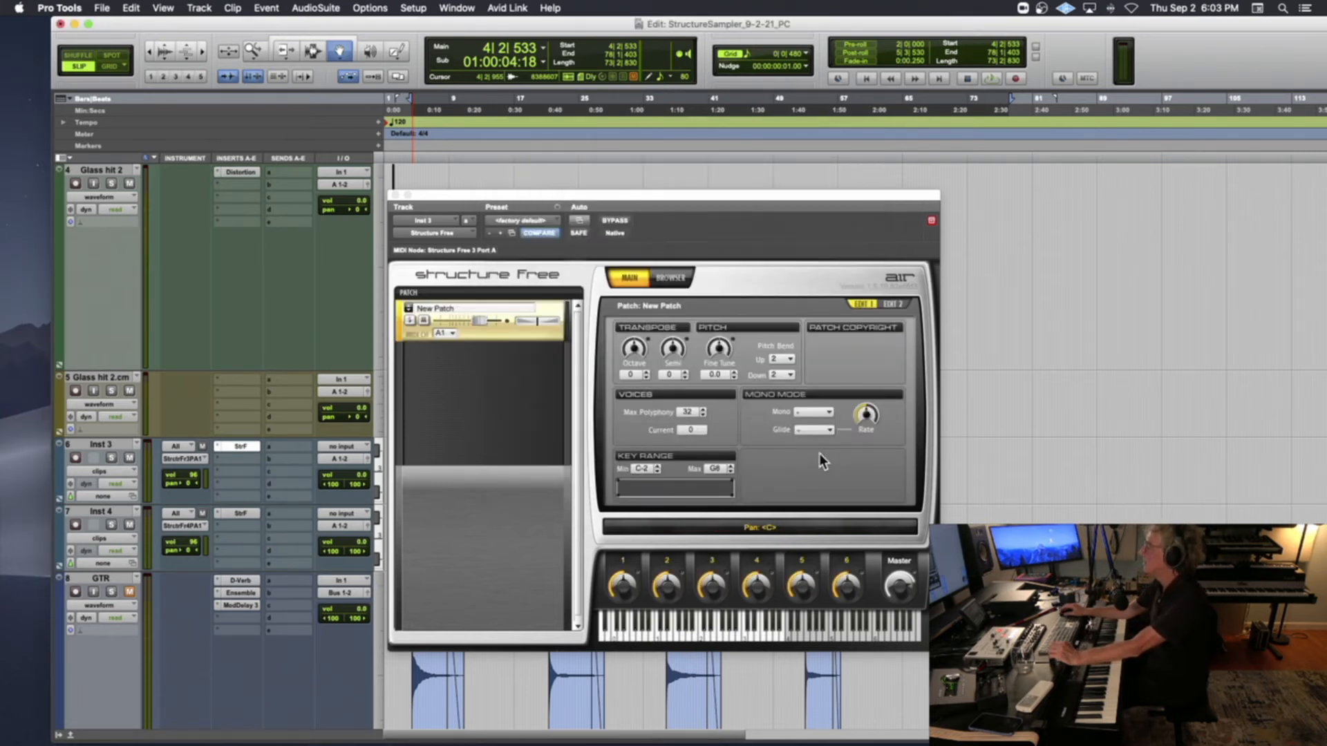
Record-enable the Inst 3 track and set Structure Free's master volume to +11.0 dB
left_click(74, 457)
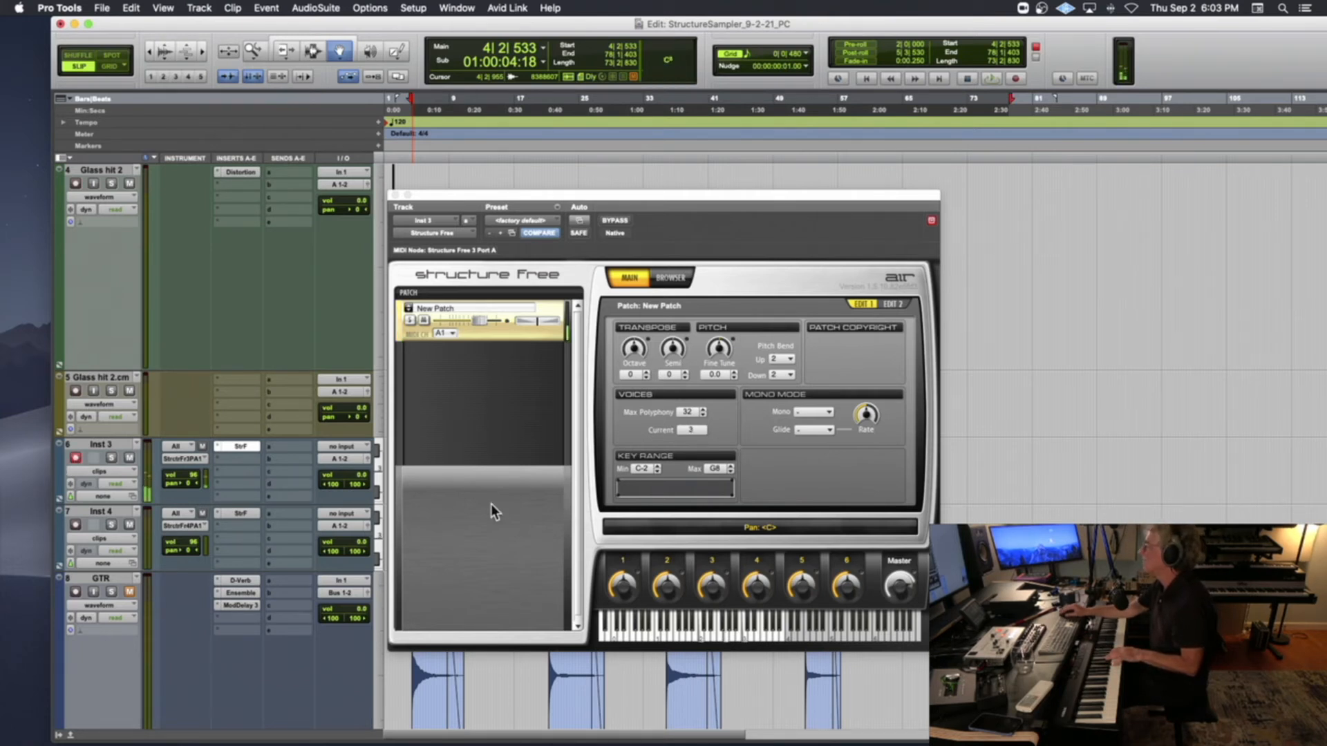
left_click_drag(901, 593, 899, 575)
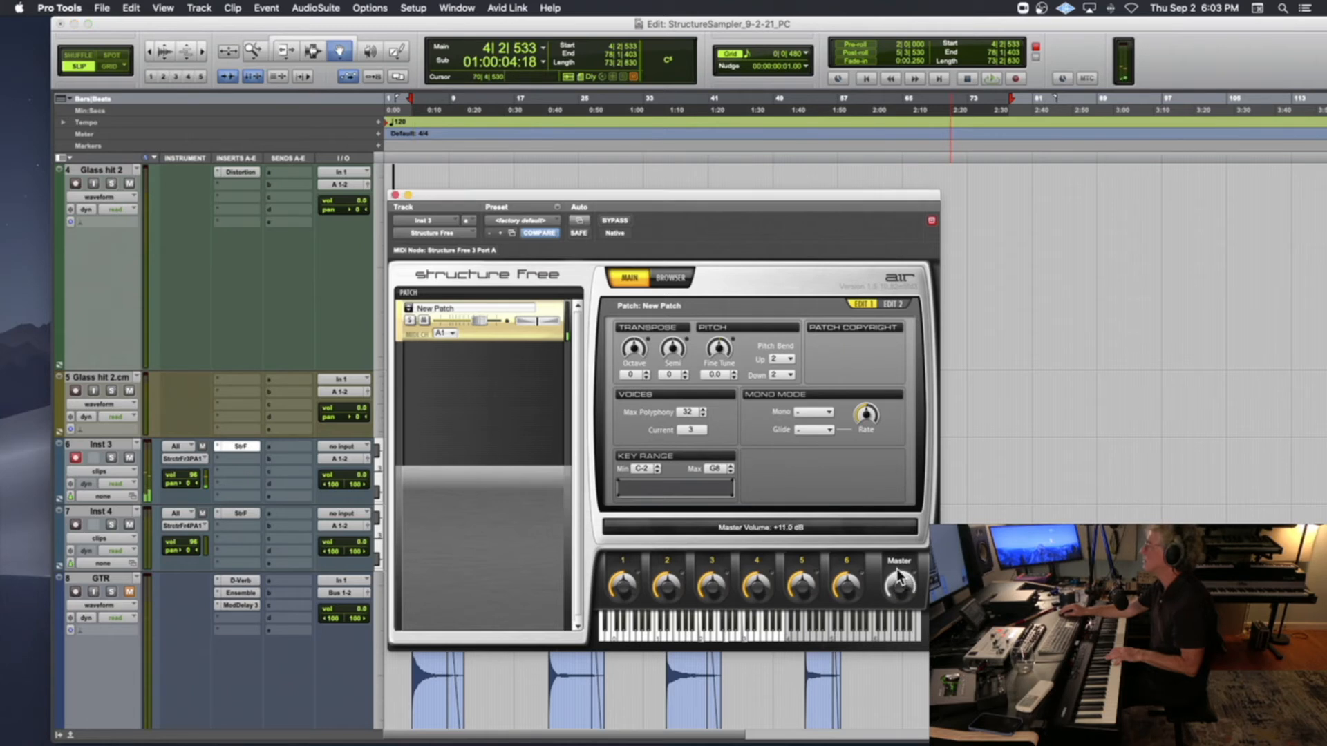
Set the patch's amp envelope release to +76 % and raise its attack beyond +49 %
left_click(671, 278)
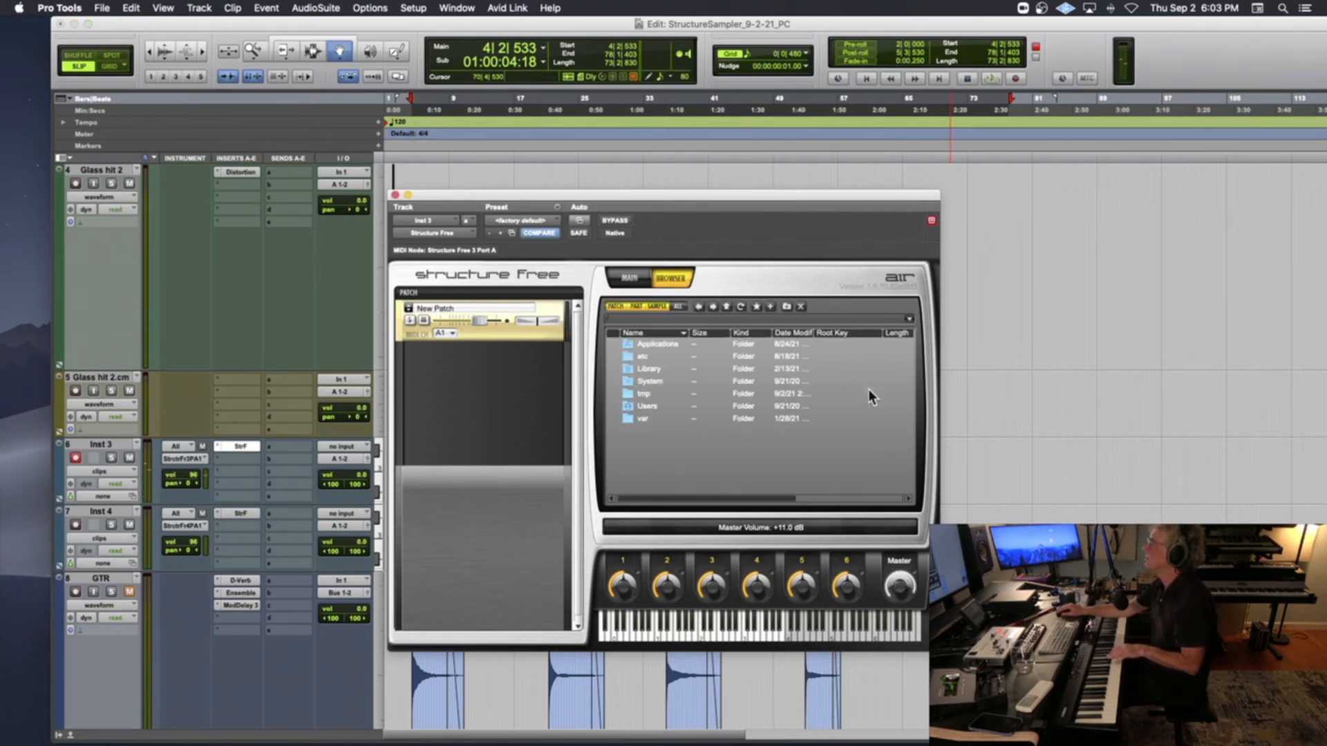
left_click(621, 276)
left_click(892, 305)
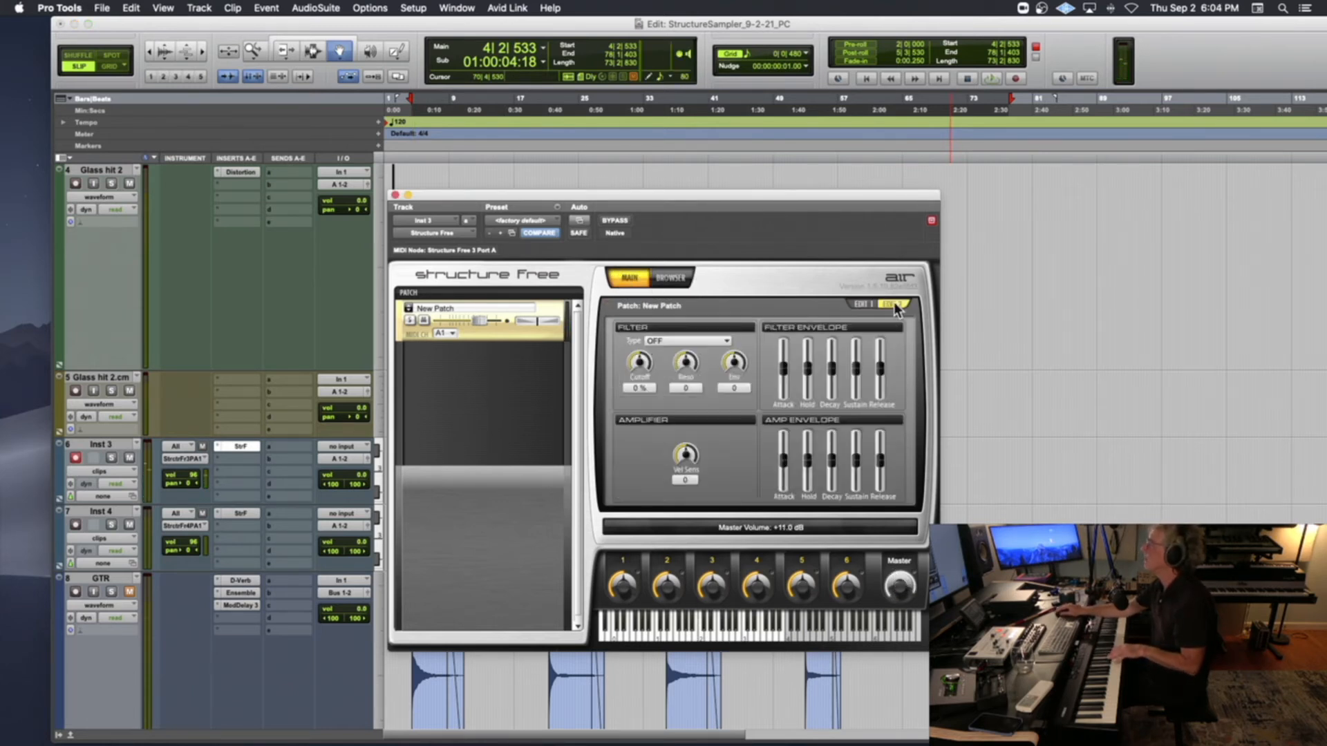
left_click_drag(879, 459, 879, 442)
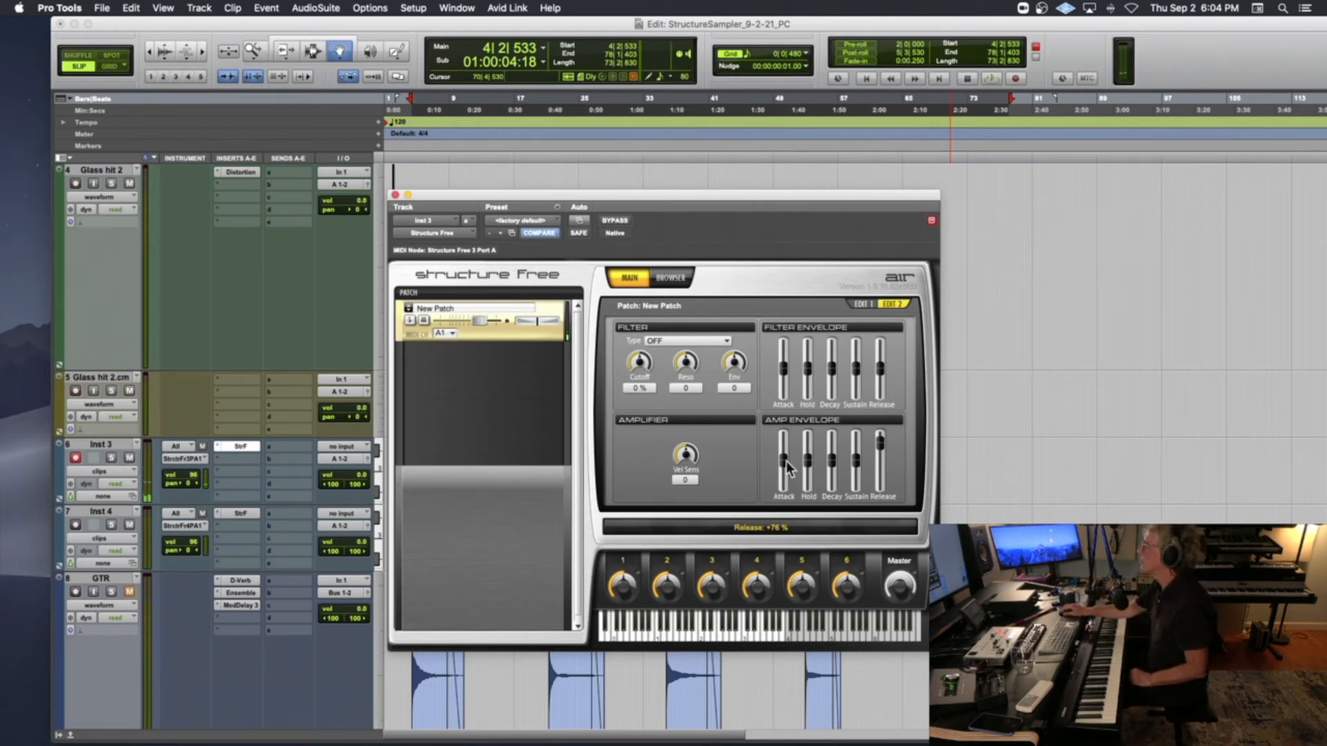
left_click_drag(784, 460, 784, 457)
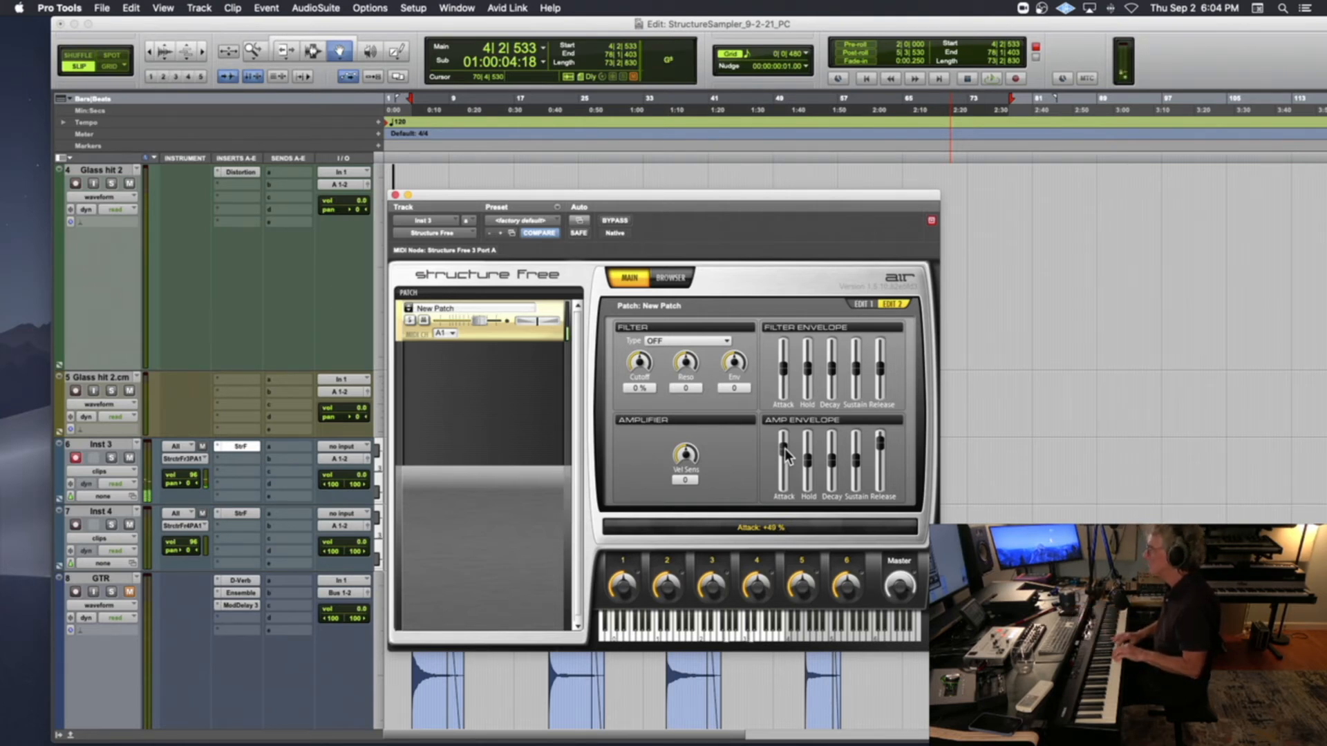
left_click_drag(785, 449, 785, 443)
Set the patch's amplifier velocity sensitivity to +72 and the master volume to +12.0 dB
left_click_drag(685, 454, 712, 402)
left_click_drag(899, 591, 898, 570)
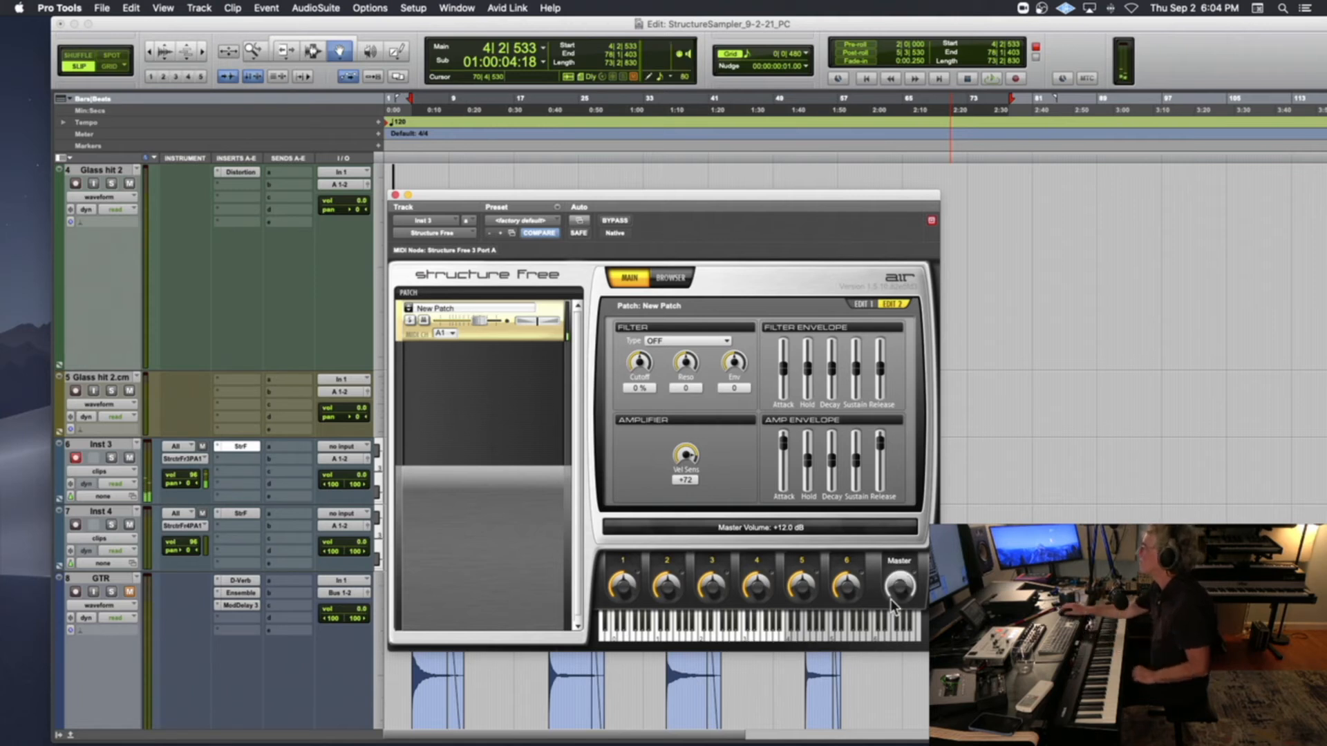
Fine-tune the amp envelope's attack to +41 %
left_click_drag(779, 445, 780, 448)
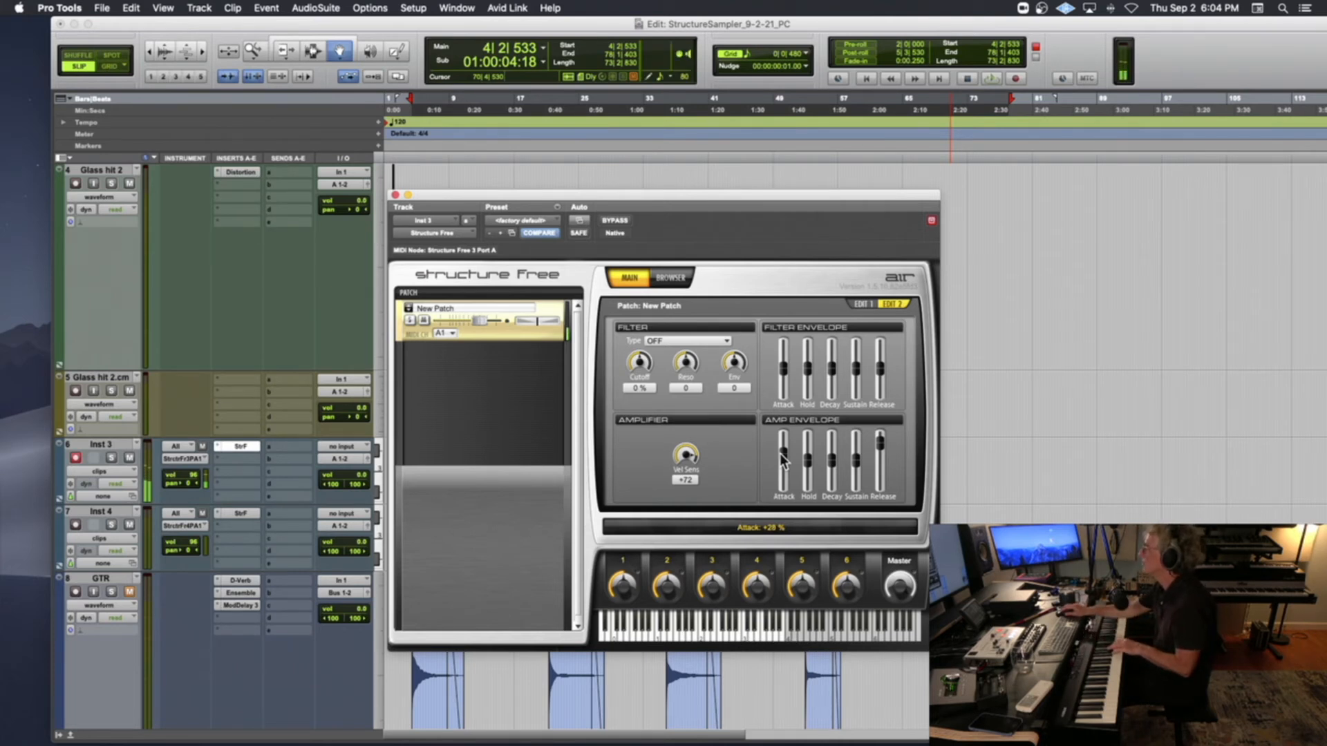
left_click_drag(781, 449, 781, 448)
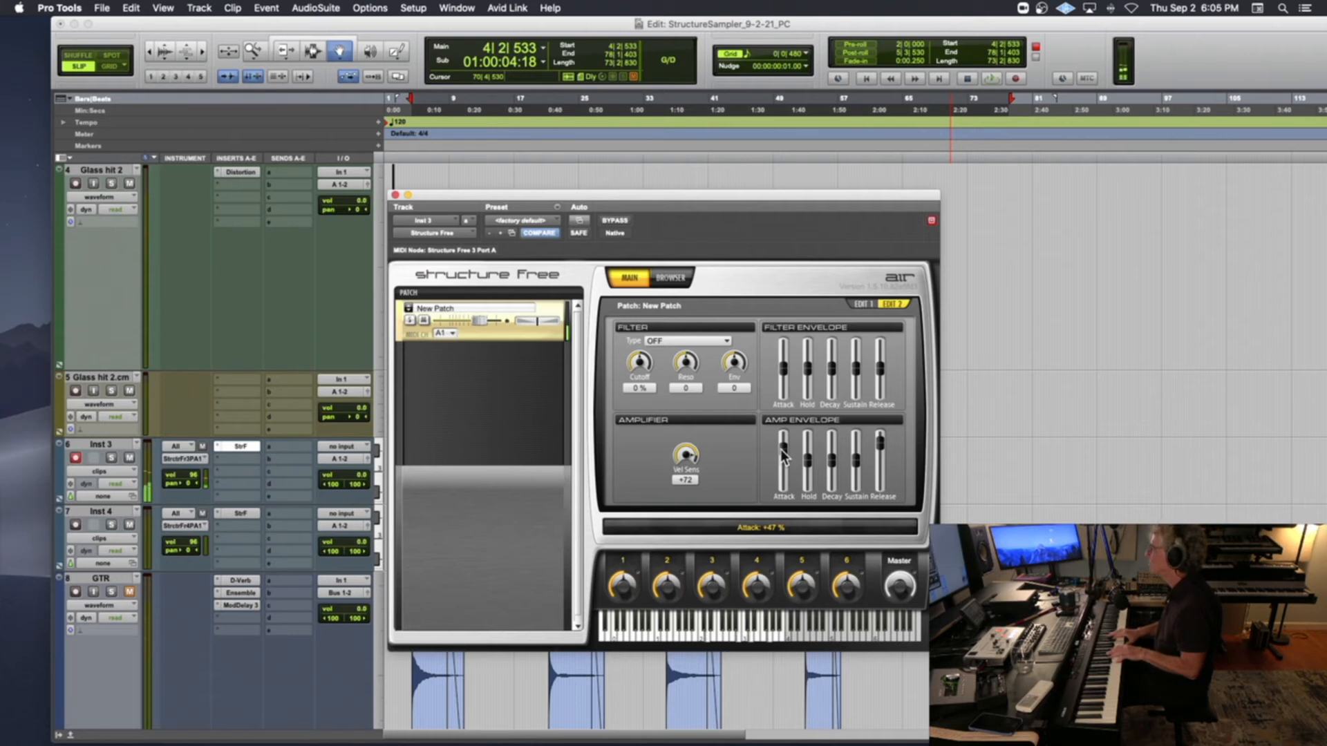
left_click_drag(782, 450, 782, 453)
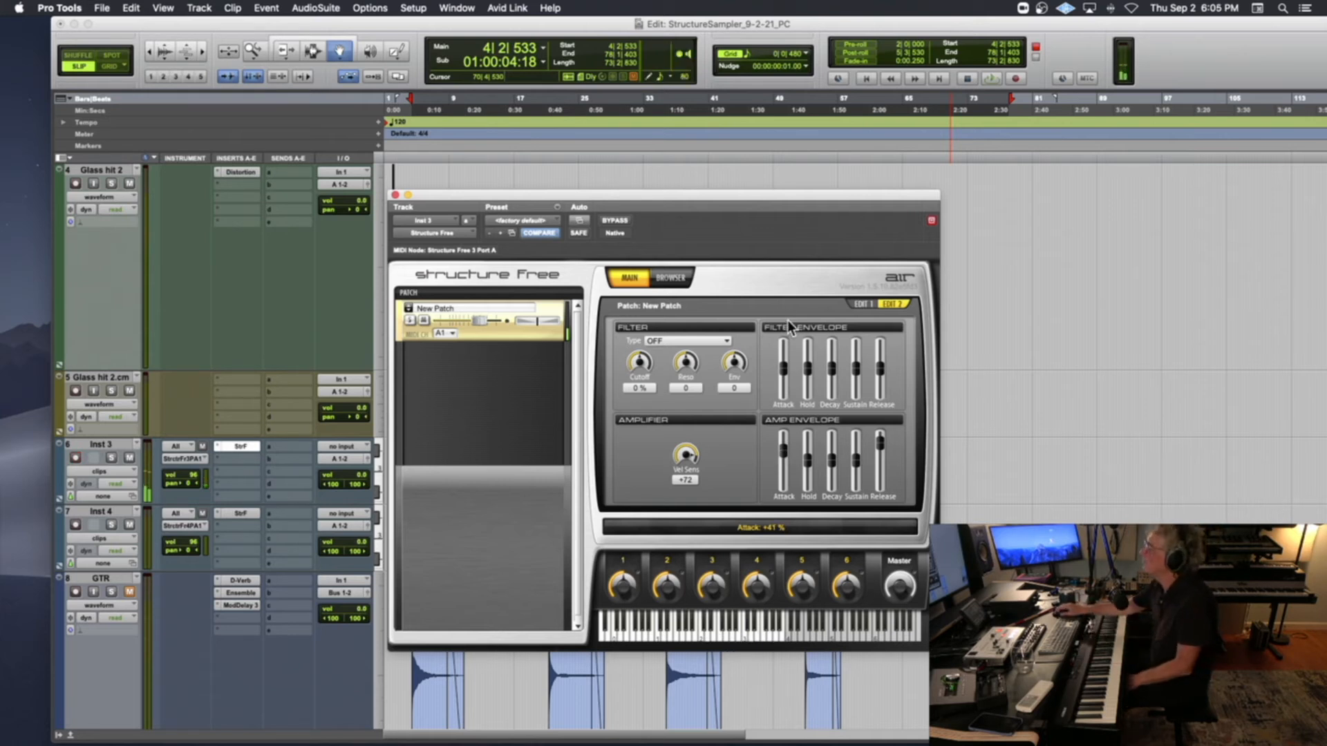
Apply an LP24 filter to the patch with cutoff at -43 % and resonance at +76
left_click(679, 342)
left_click(680, 359)
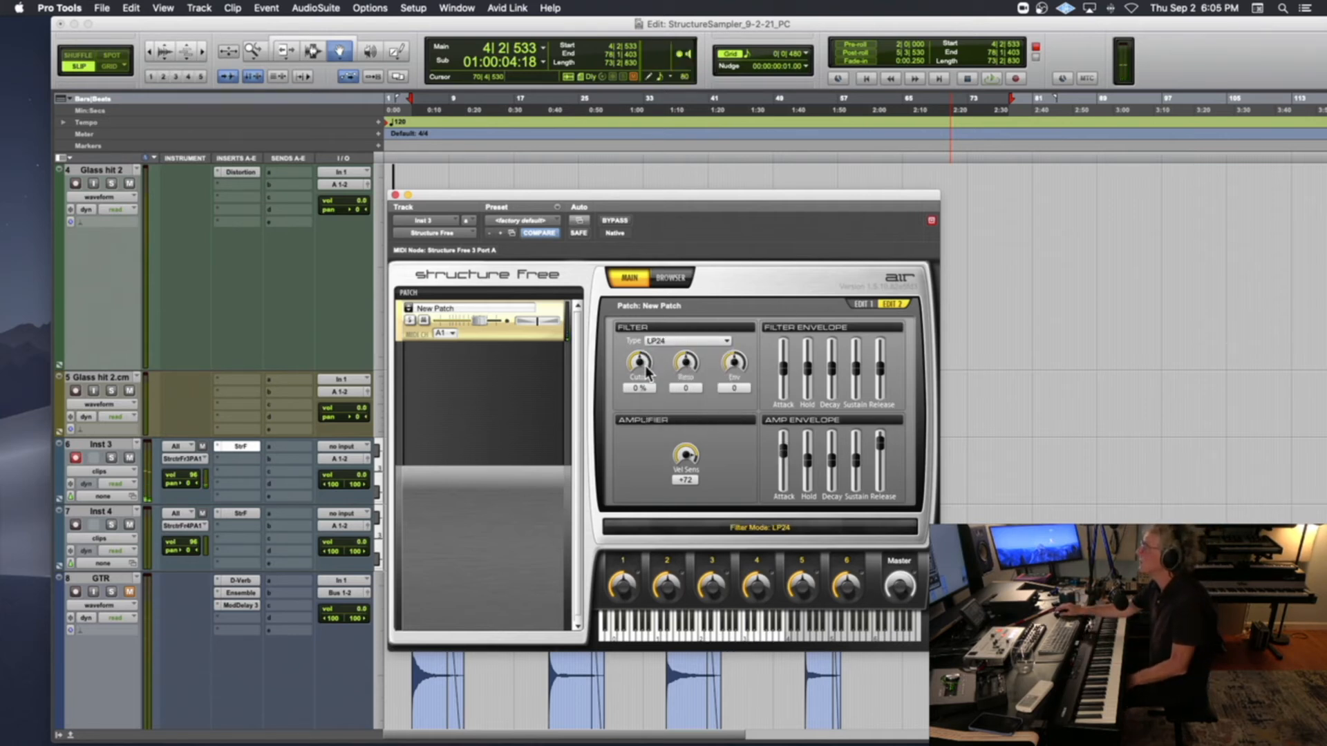
left_click_drag(633, 367, 693, 328)
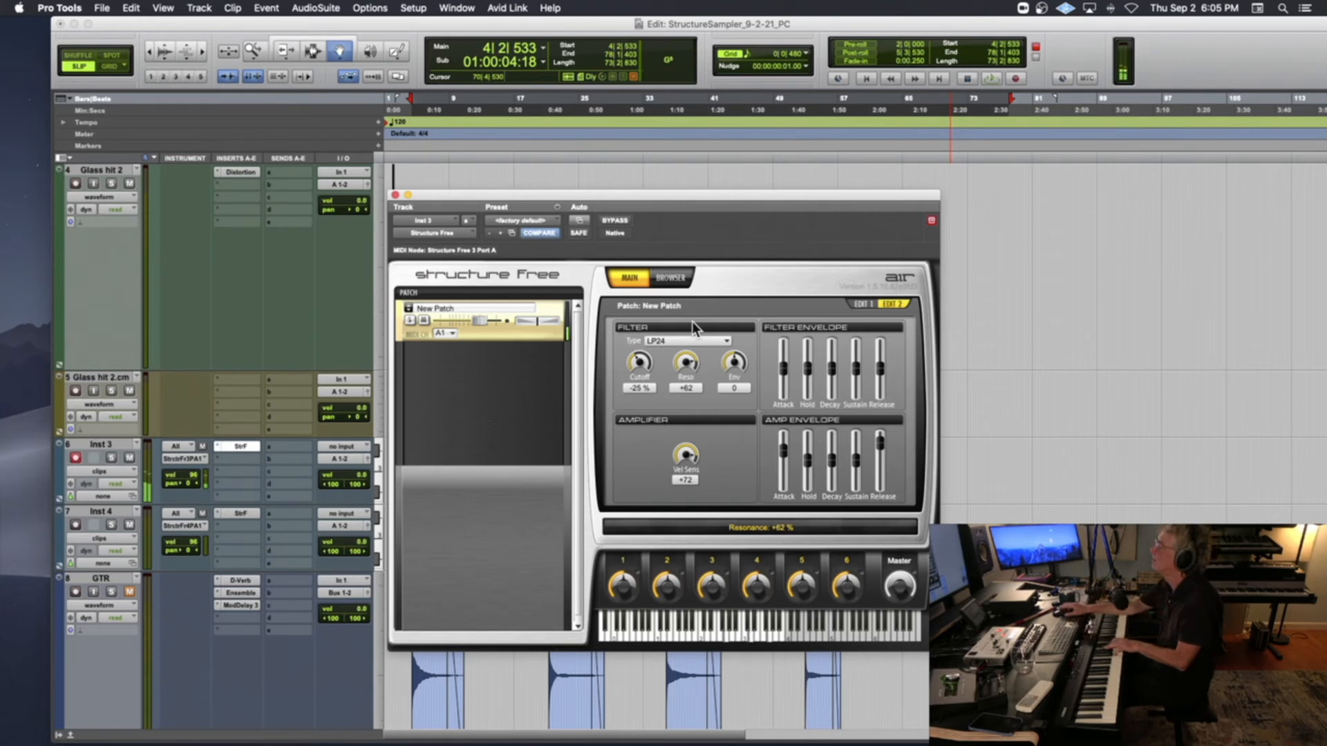
left_click_drag(687, 361, 631, 377)
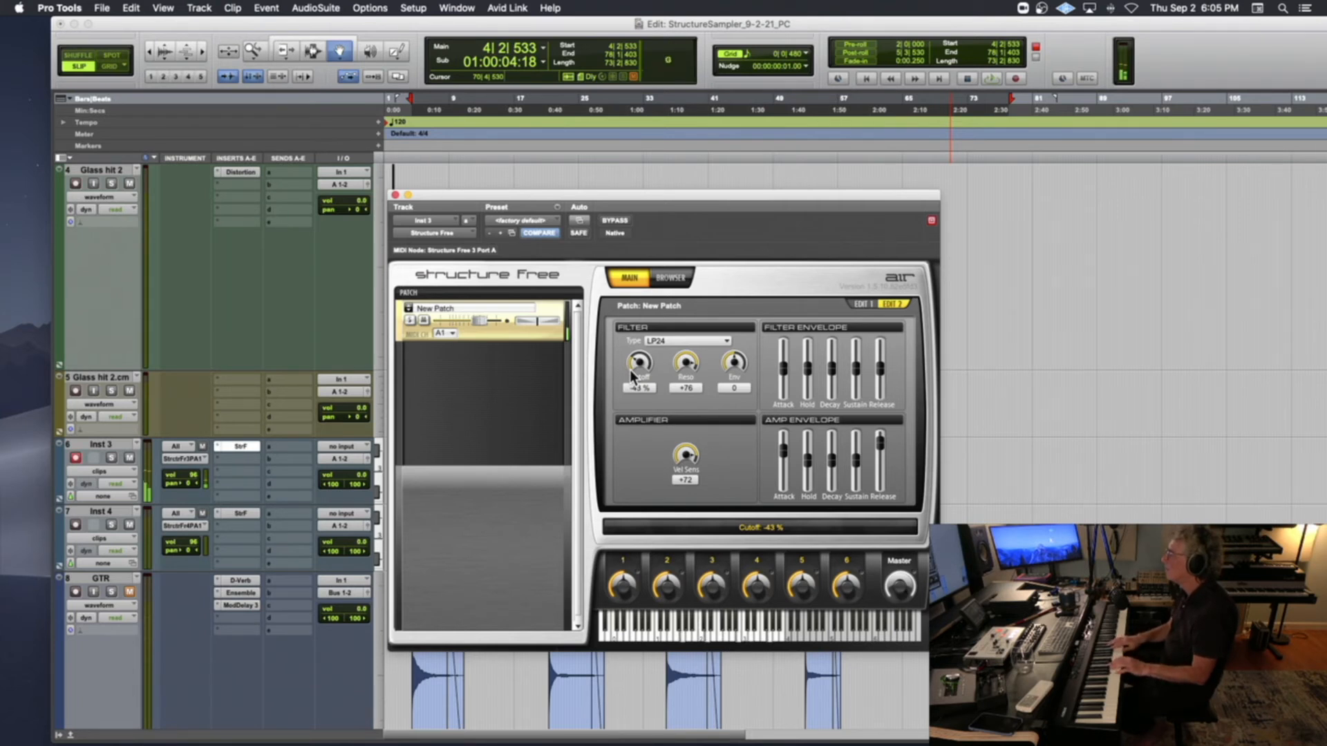
Rename the patch as GTR SD and close the Structure Free plug-in window
double_click(468, 306)
type("GT")
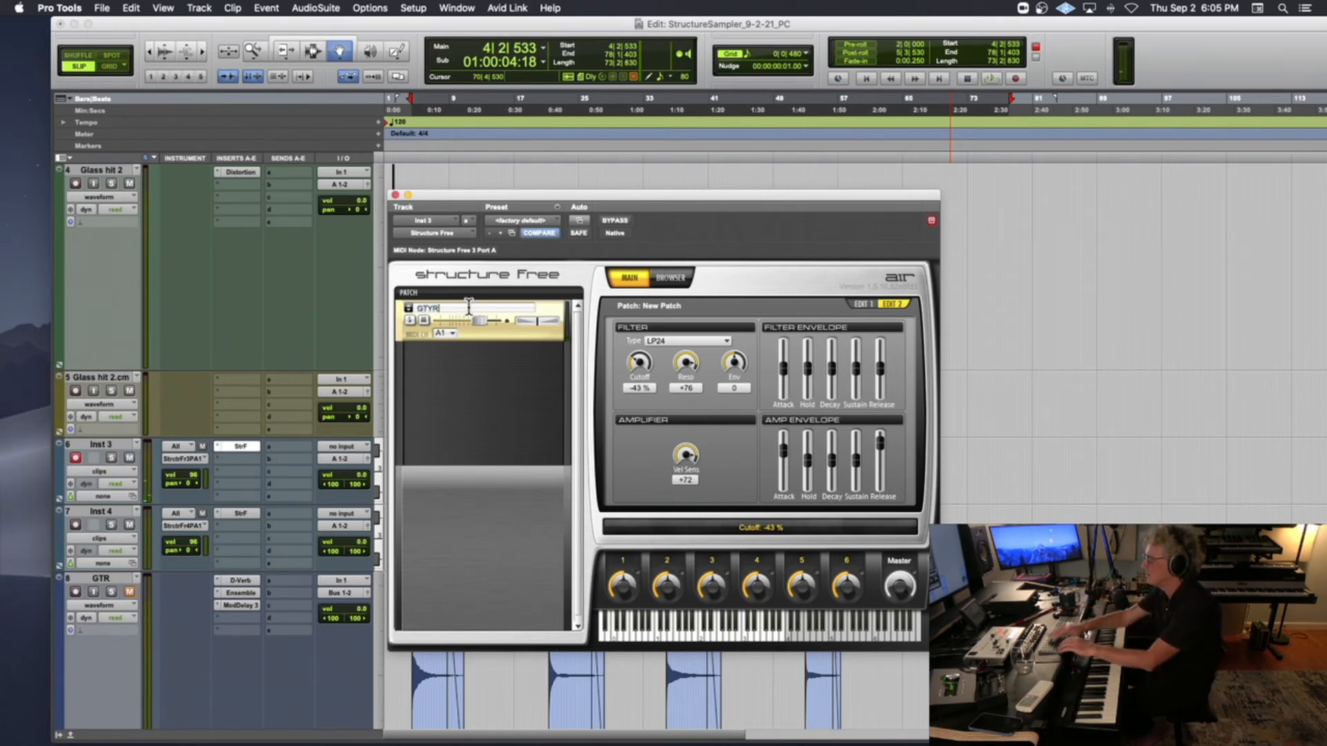
type("R SD")
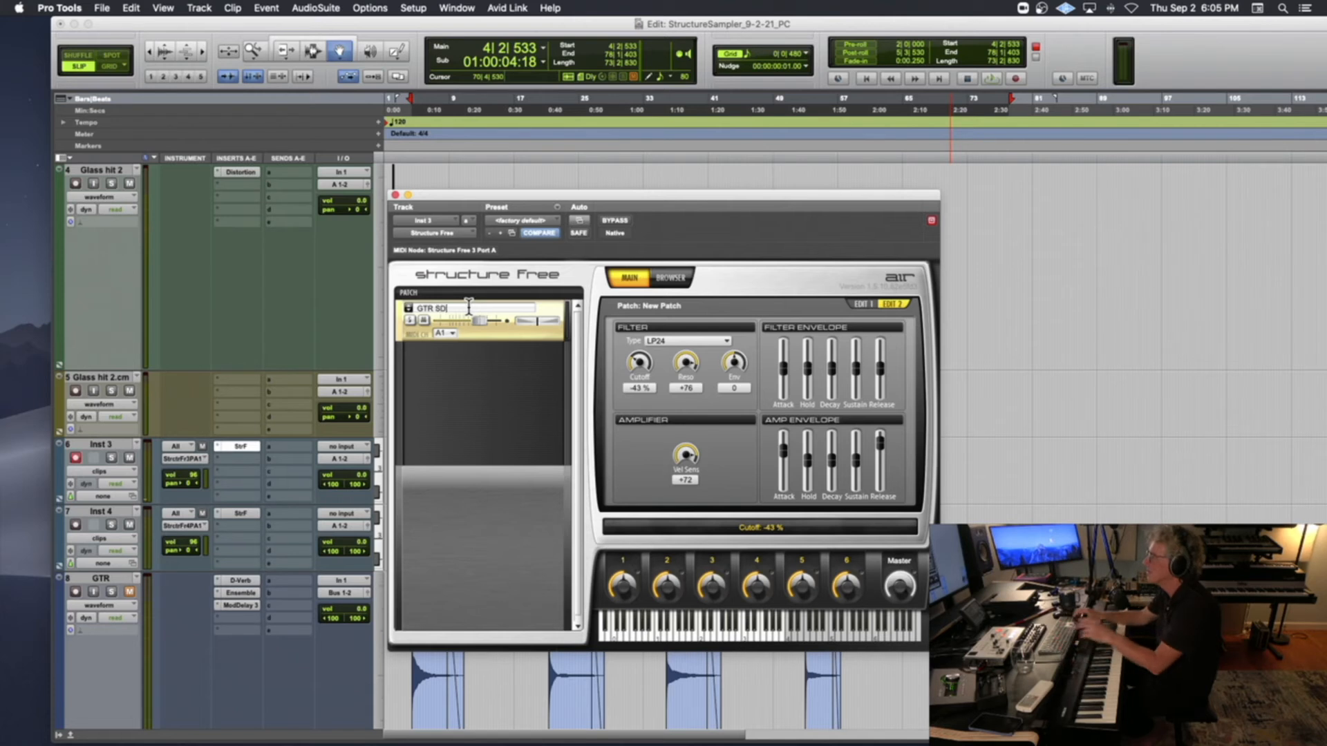
key("Return")
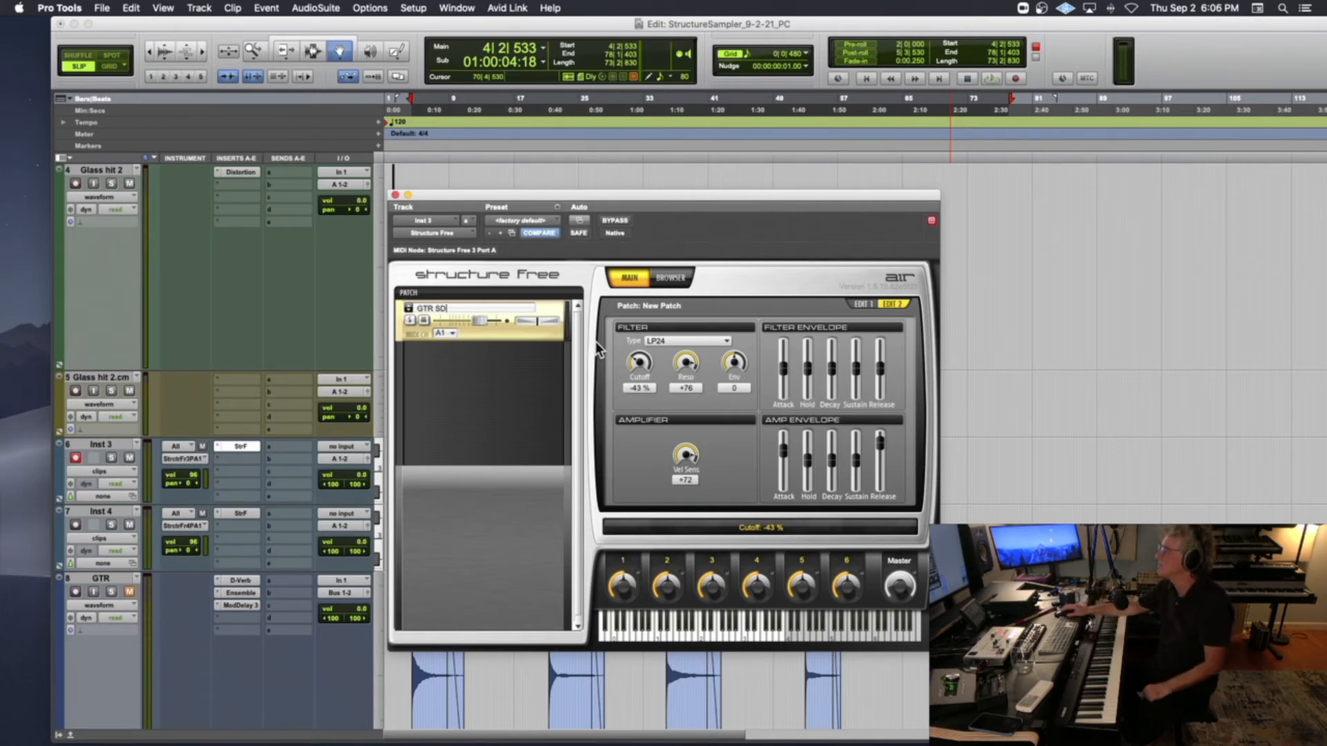
left_click(395, 195)
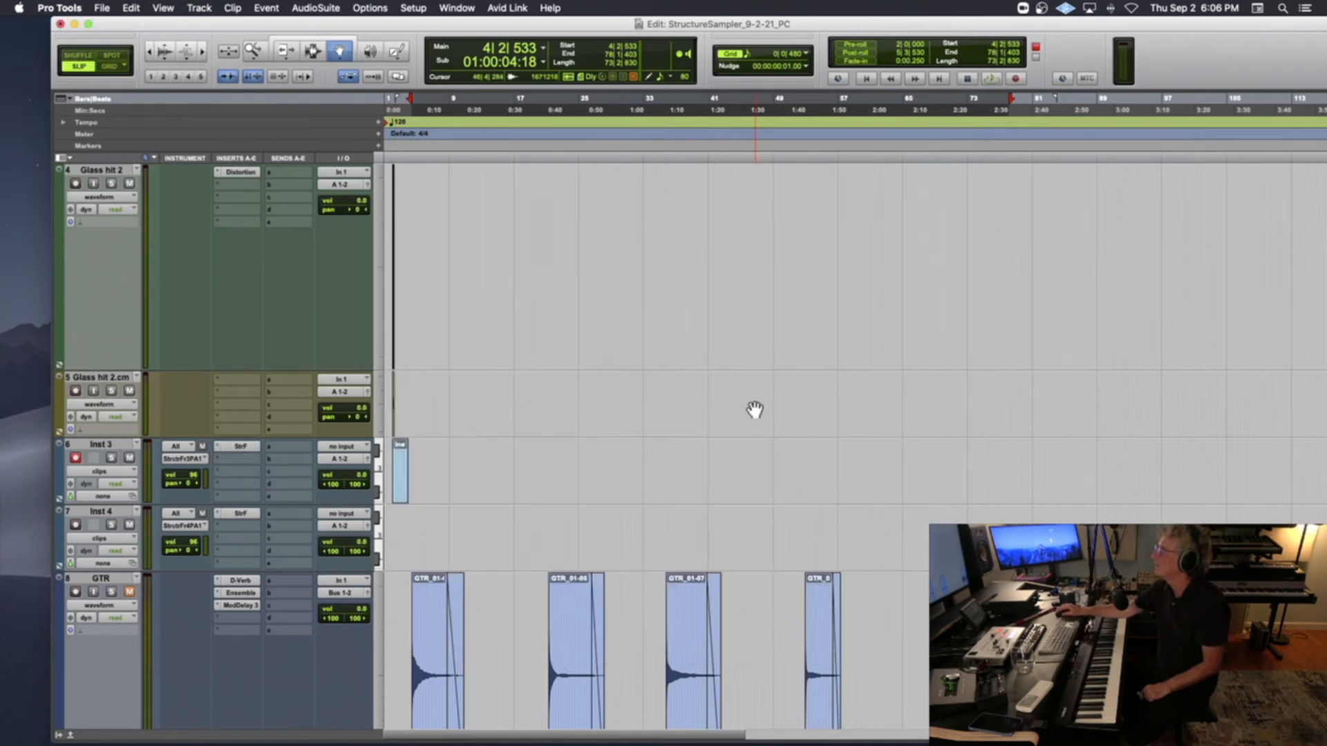
Split the GTR_02 clip exactly at the guitar attack near bar 129 and delete all the audio before it
scroll(758, 411, "right", 5)
scroll(760, 412, "down", 5)
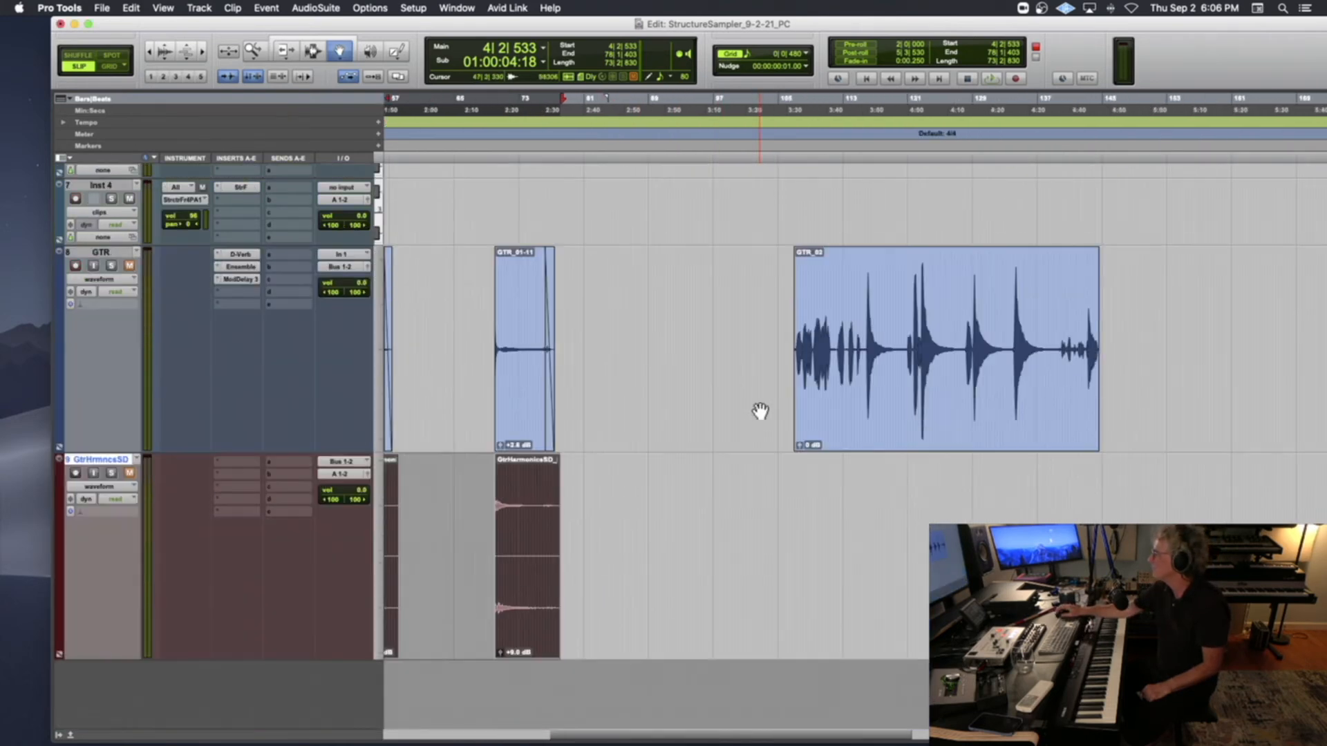
scroll(760, 411, "right", 10)
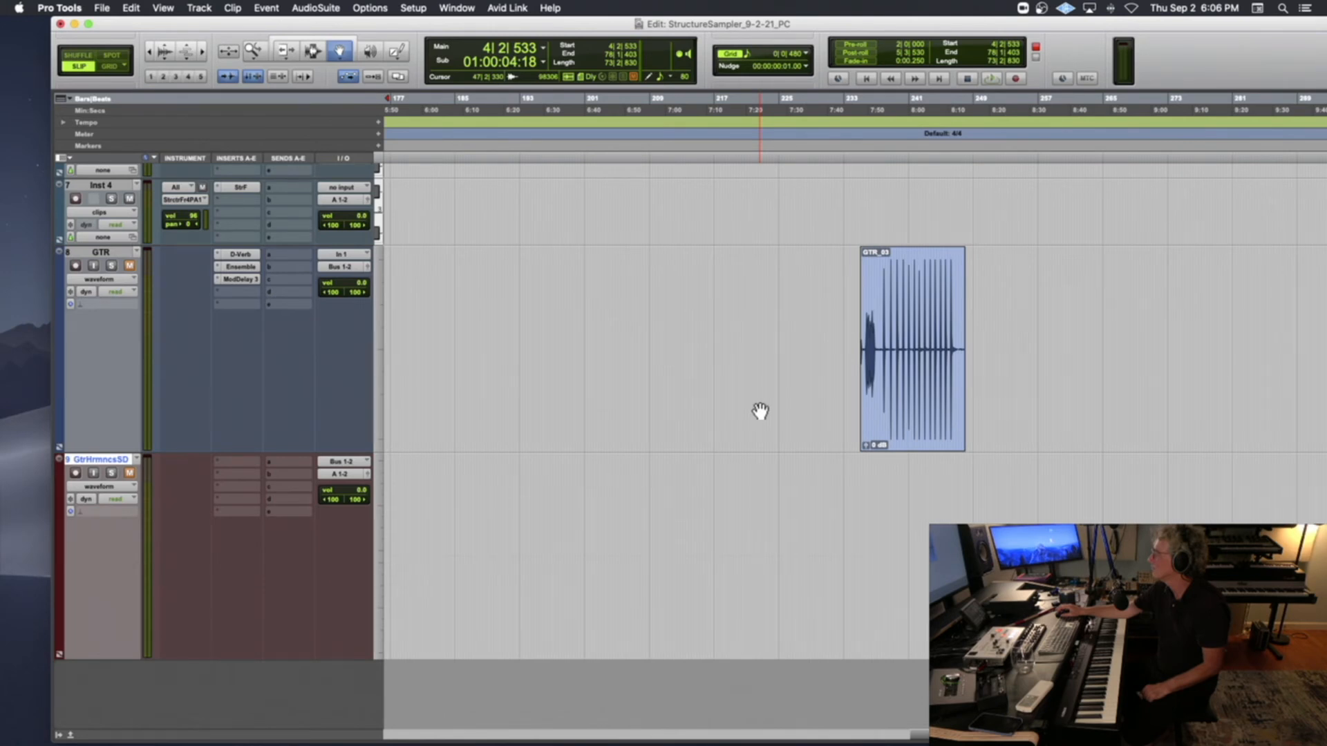
scroll(760, 411, "left", 10)
scroll(752, 409, "right", 1)
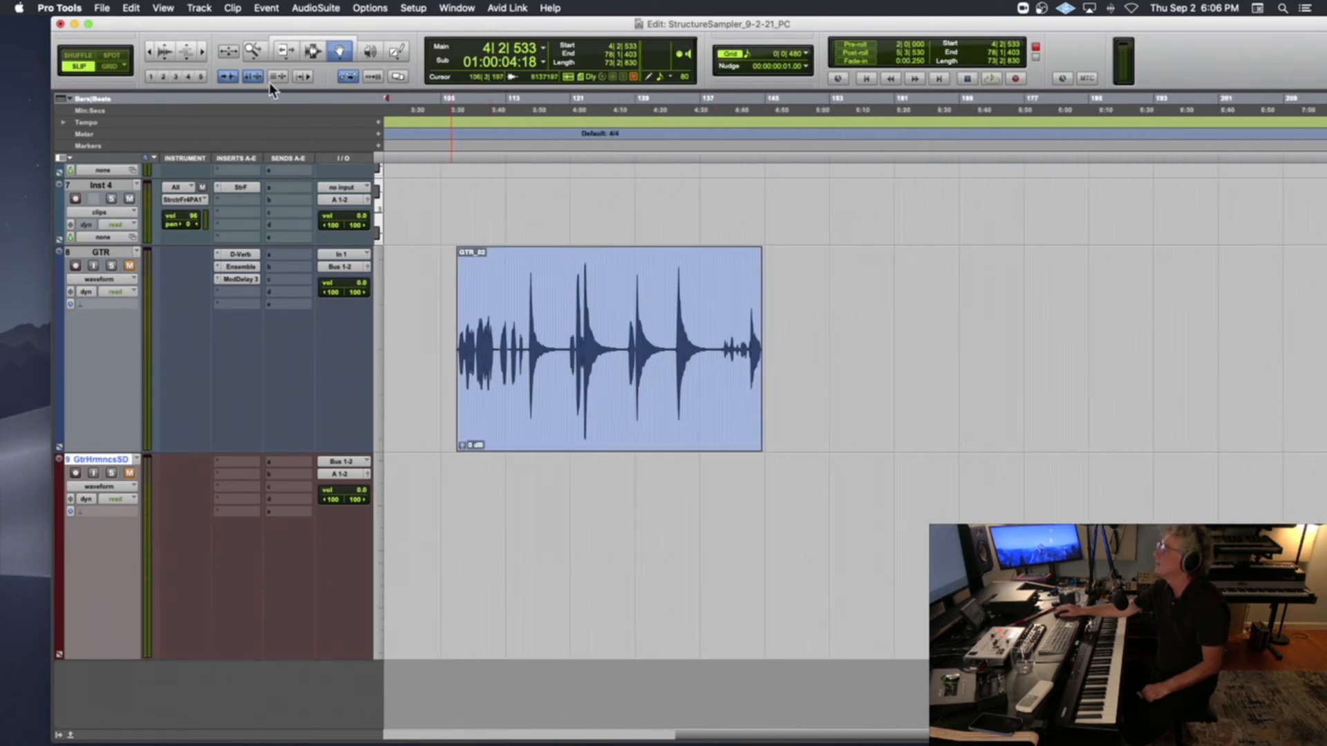
left_click(312, 52)
left_click(637, 357)
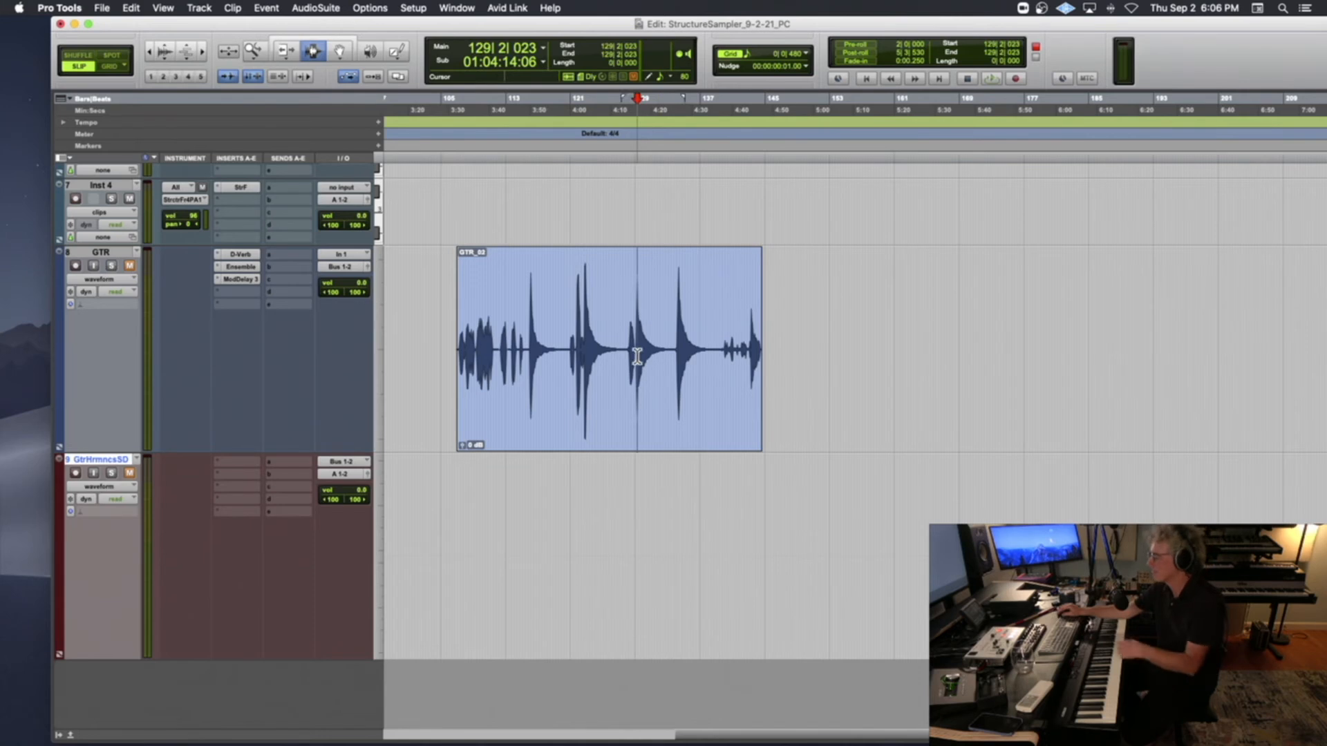
key("super+bracketright")
key("super+bracketright")
key("super+bracketright")
key("super+bracketright")
left_click(858, 358)
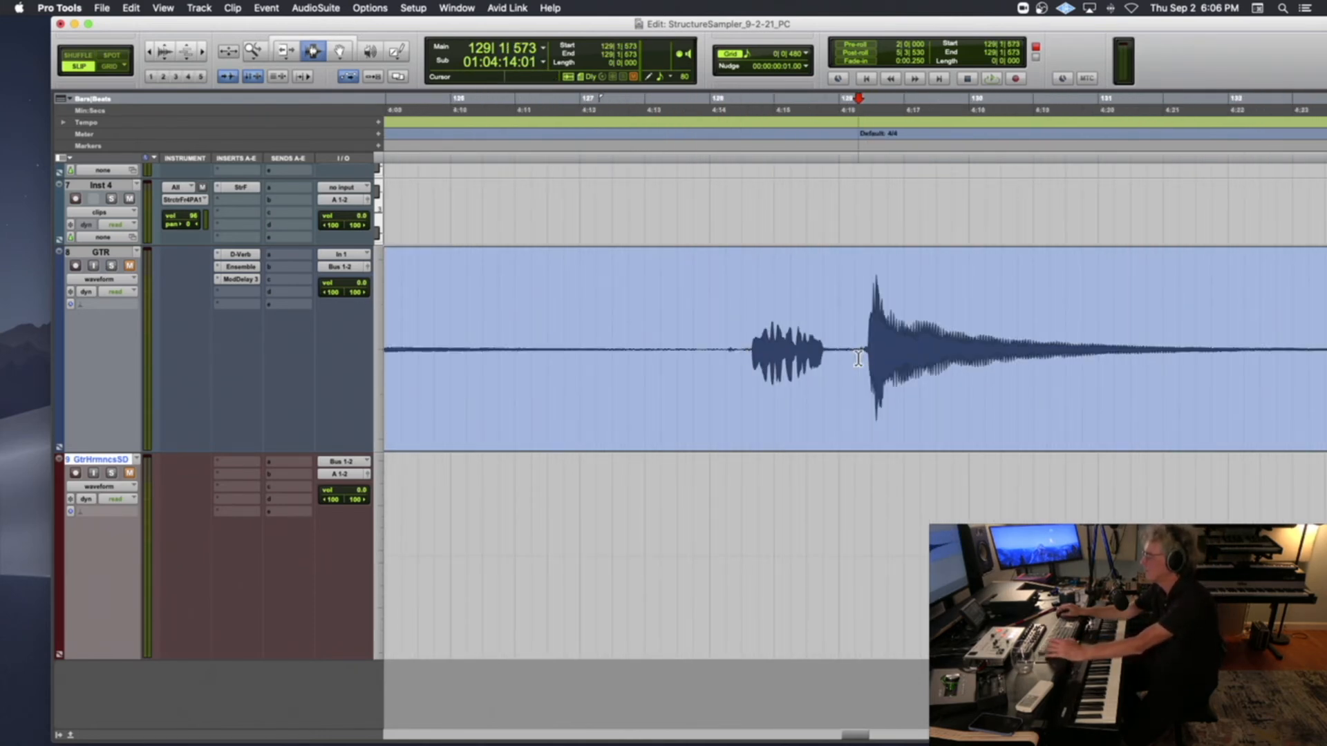
key("Tab")
key("super+e")
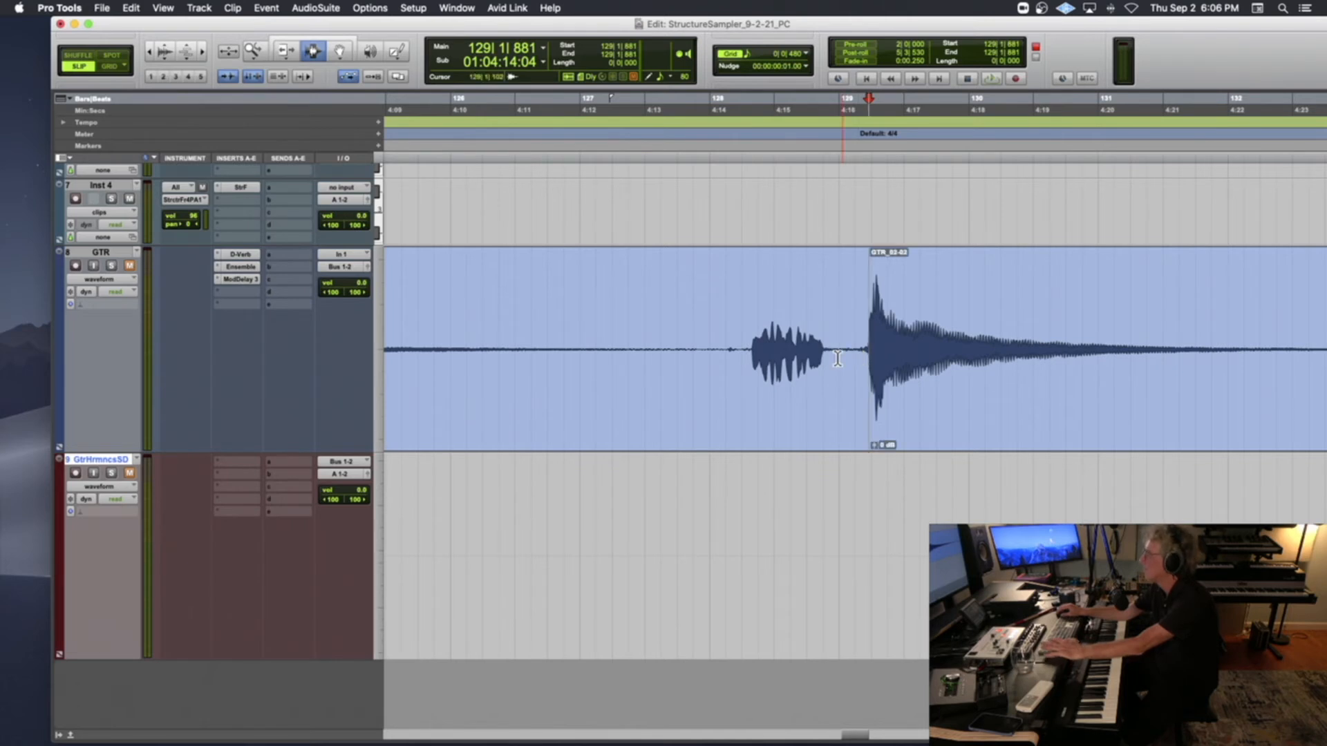
double_click(837, 359)
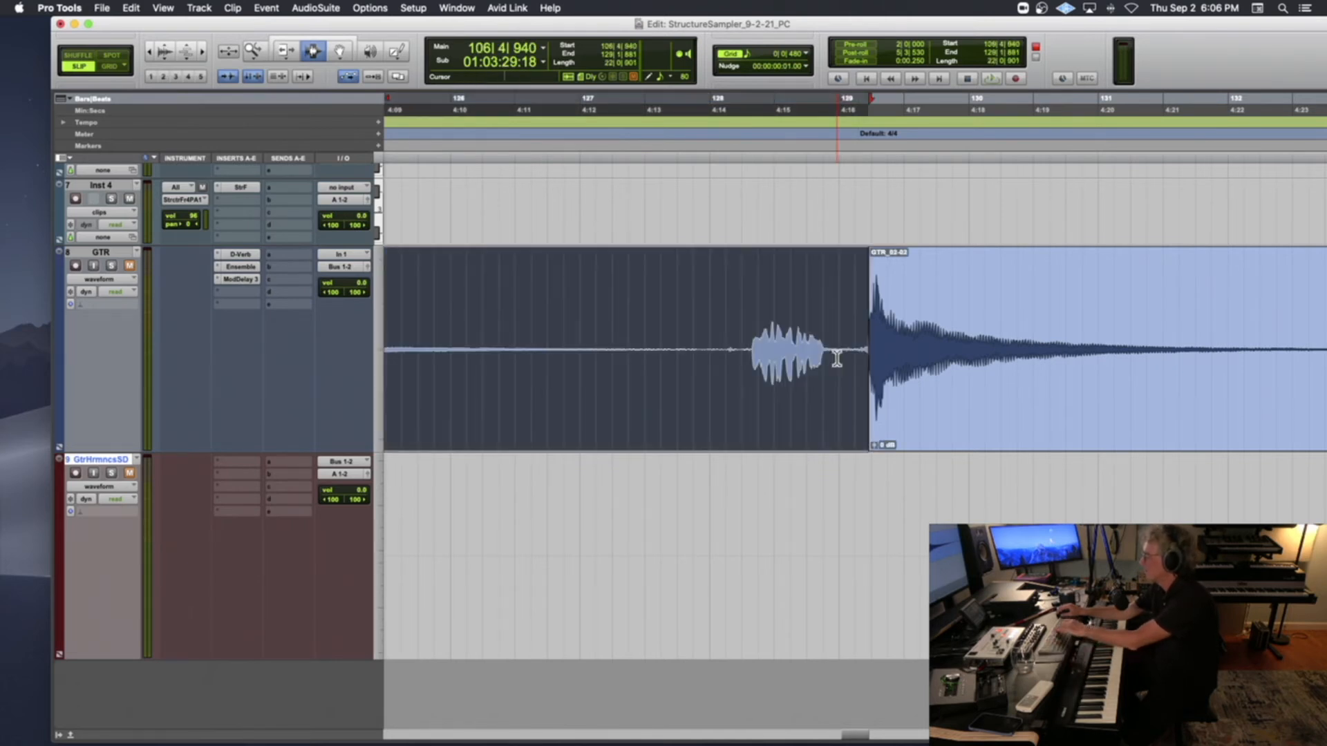
key("Delete")
Split the remaining guitar clip at the attack of the next hit, near bar 134
key("super+bracketleft")
key("super+bracketleft")
key("super+bracketleft")
left_click(941, 346)
key("Tab")
key("super+e")
Delete the noisy end of the second guitar clip from about bar 139, beat 4 onward
left_click(1041, 349)
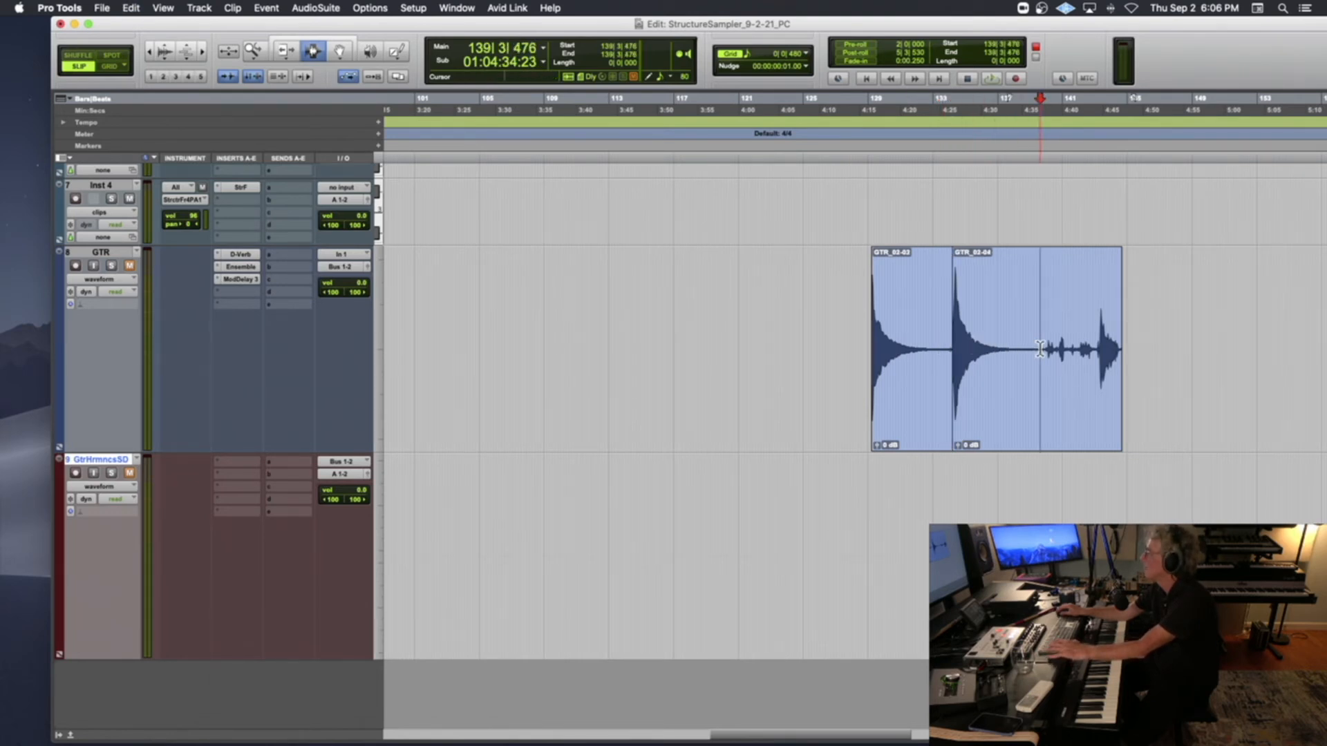
left_click_drag(1043, 349, 1149, 348)
key("Delete")
Rename the first guitar clip, starting at bar 129, as GtrStrumDown_G2 and copy that name for reuse
left_click(343, 52)
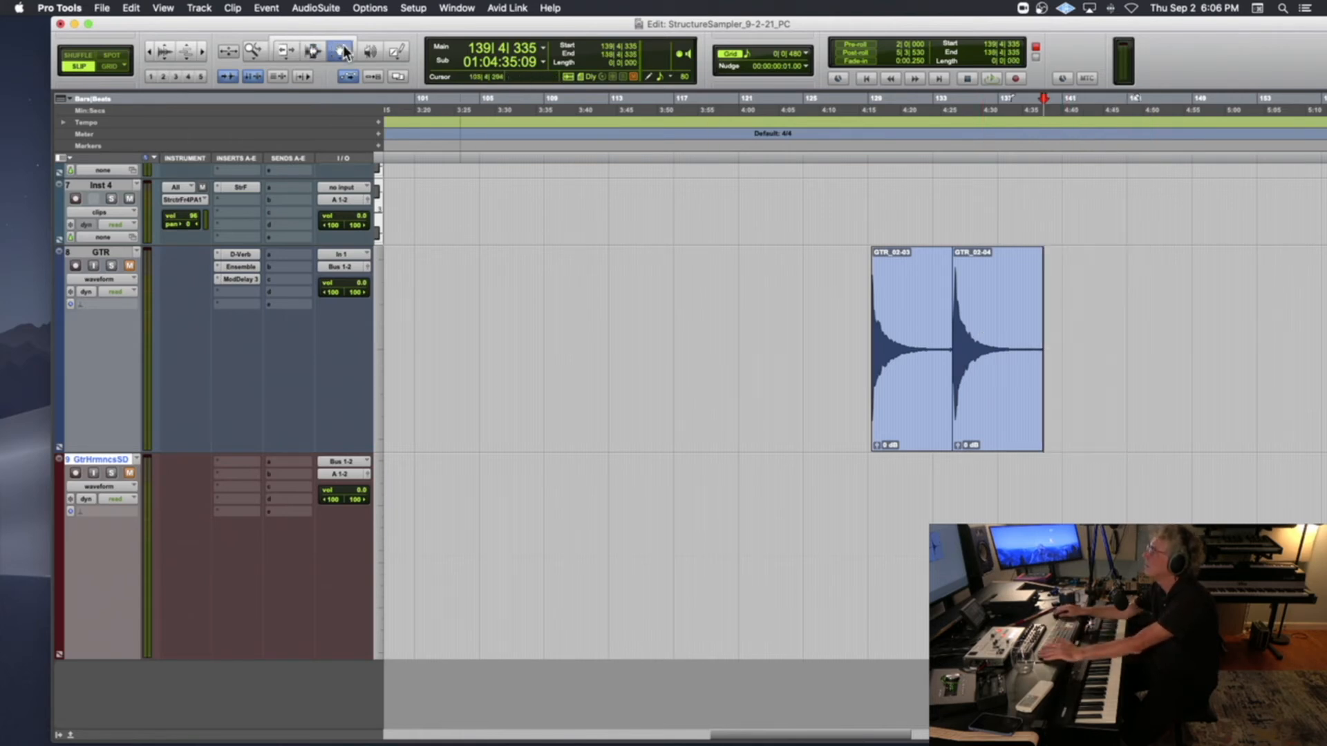
left_click(920, 319)
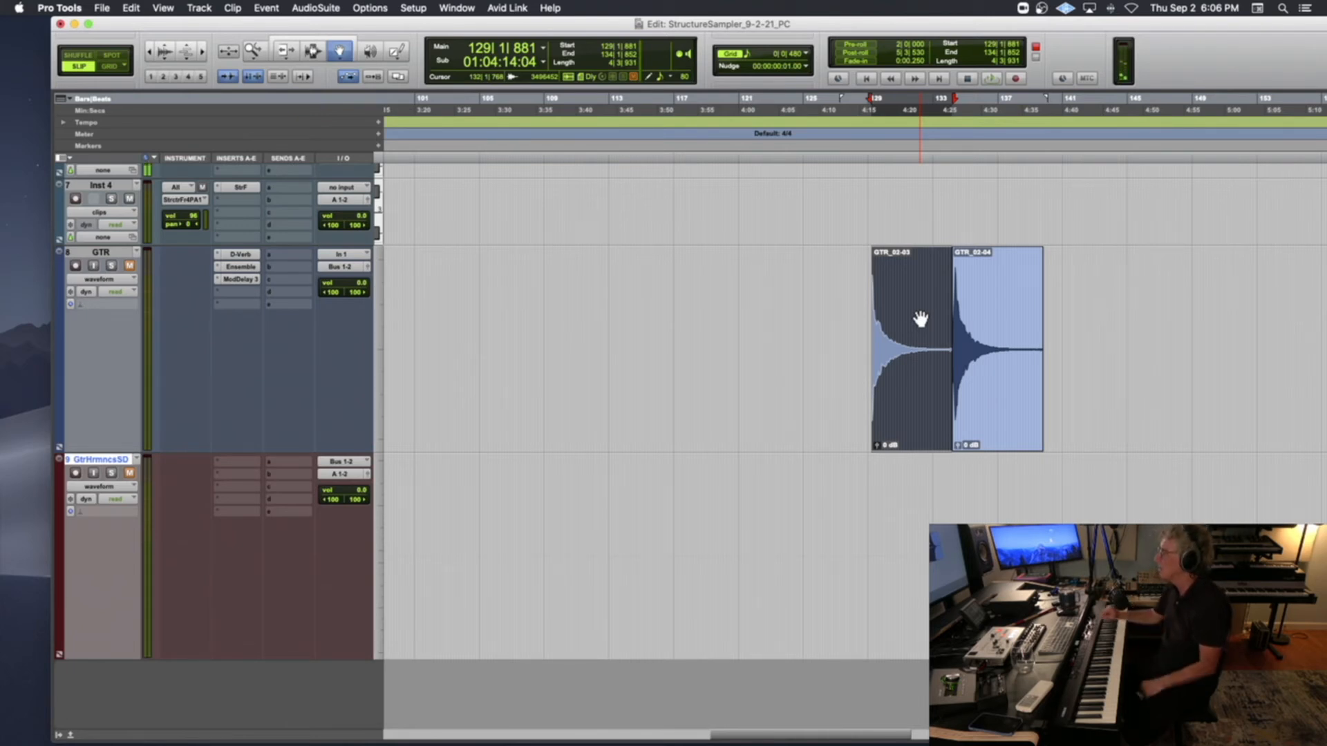
double_click(920, 317)
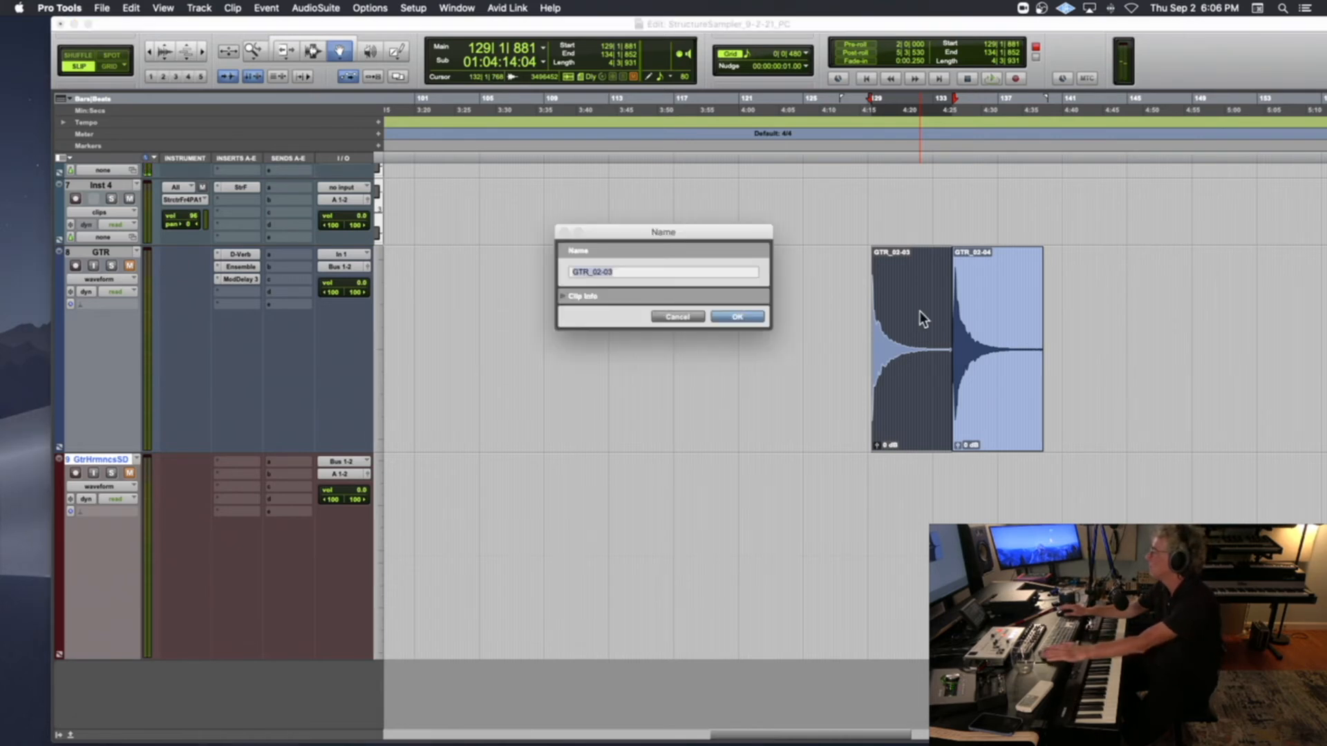
left_click(635, 273)
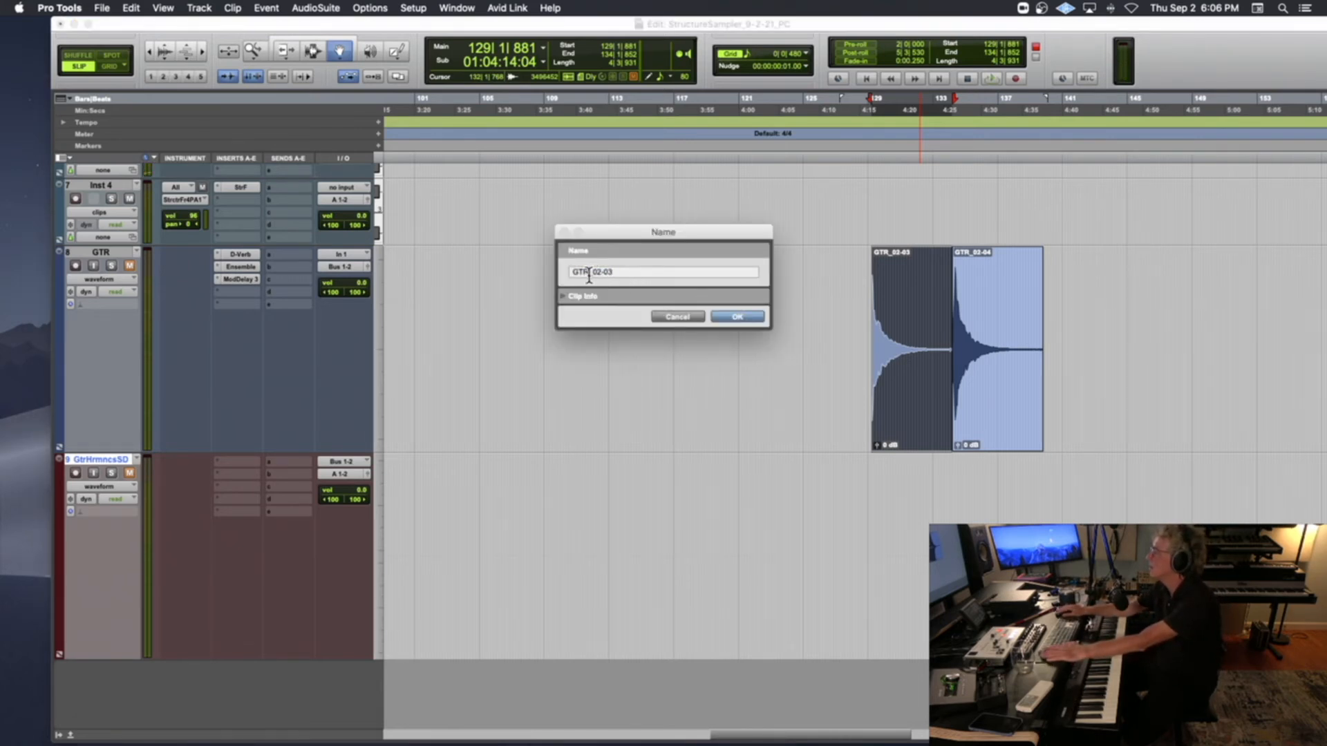
left_click_drag(588, 274, 636, 276)
key("BackSpace")
type("STRUM")
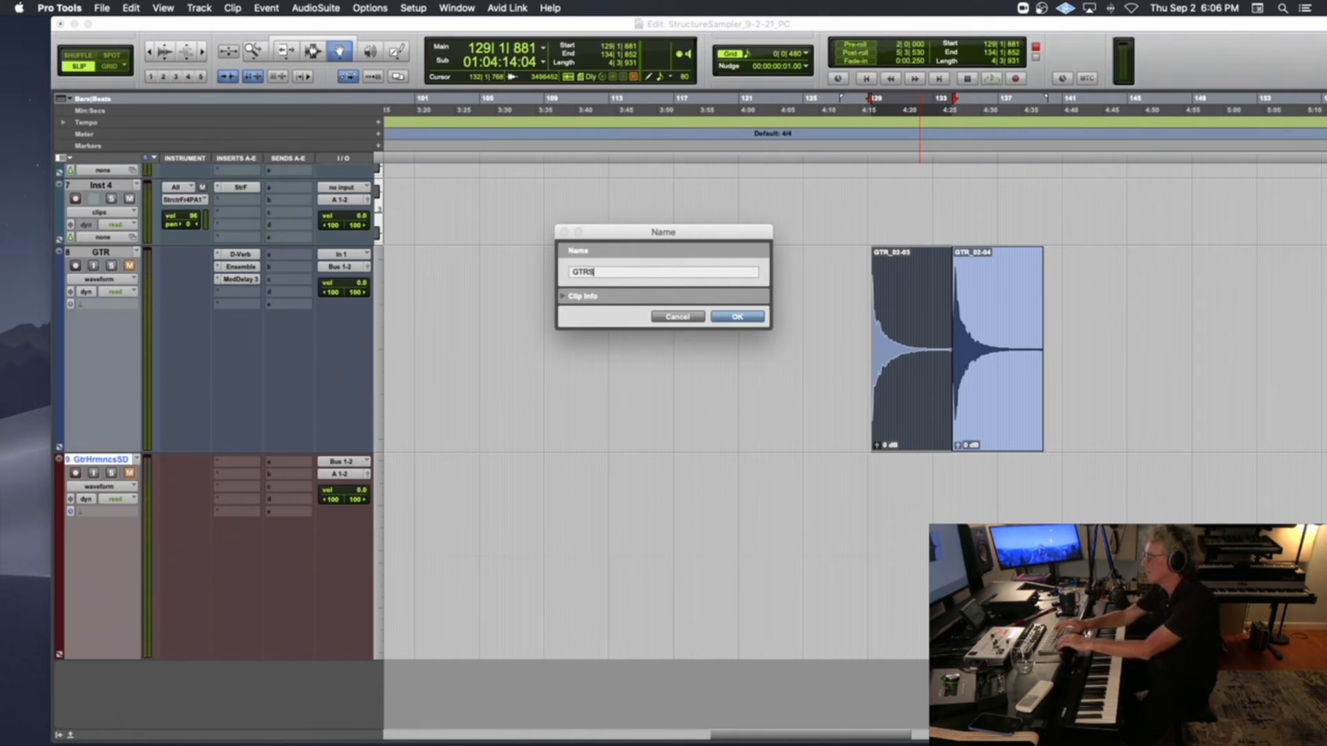
key("BackSpace")
key("BackSpace")
key("BackSpace")
key("BackSpace")
key("BackSpace")
key("BackSpace")
key("BackSpace")
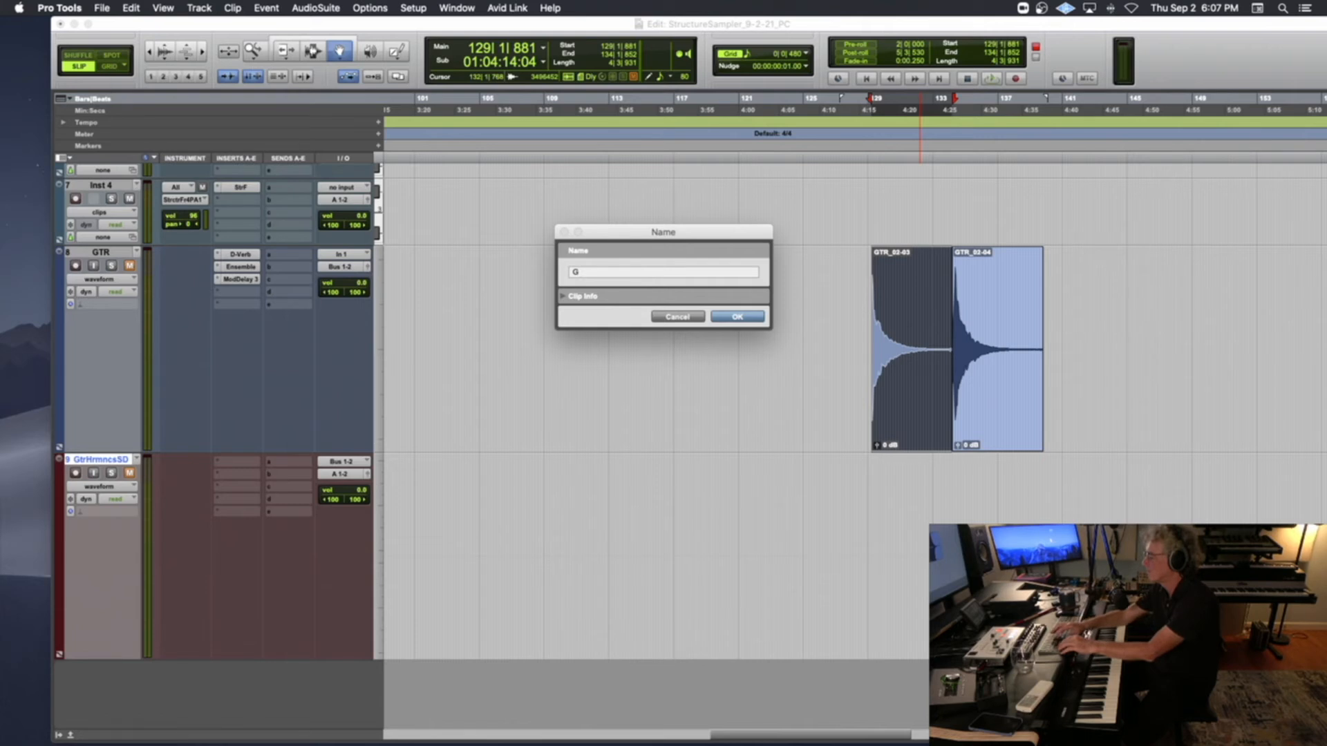
type("trStru")
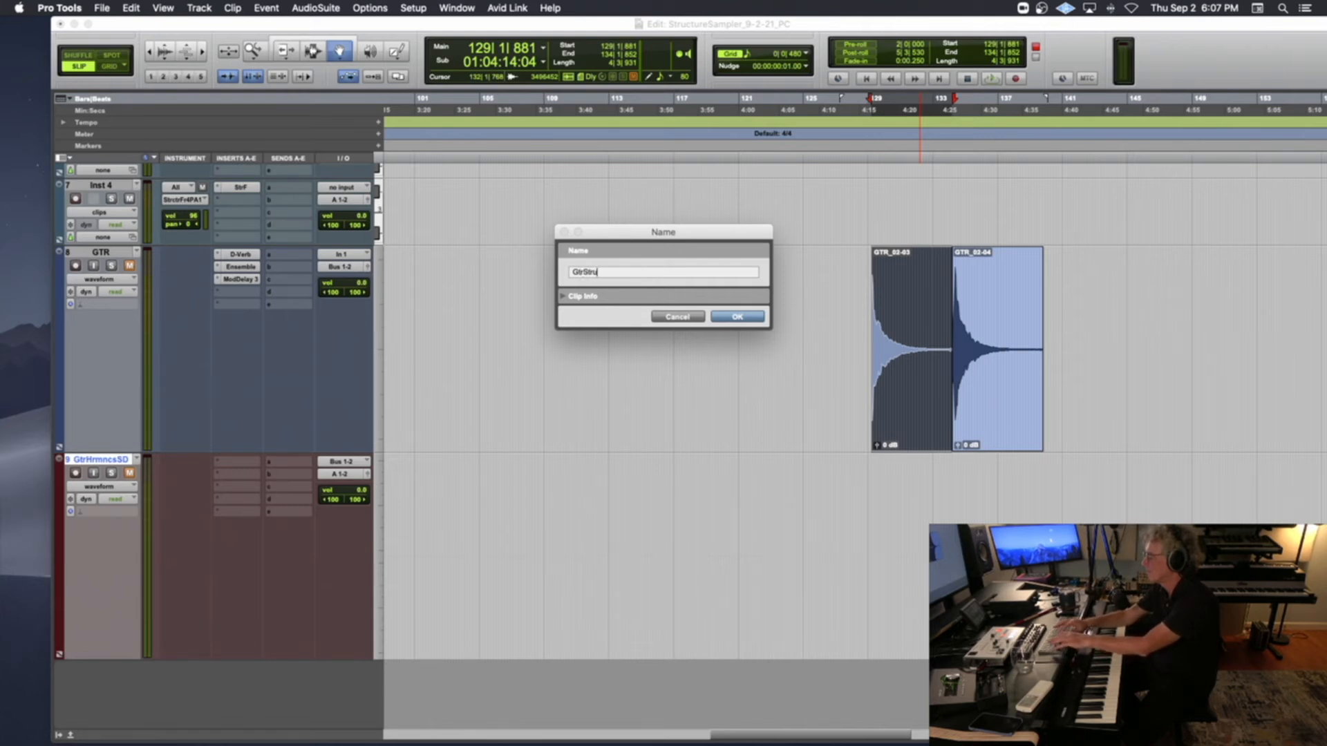
type("m_G2")
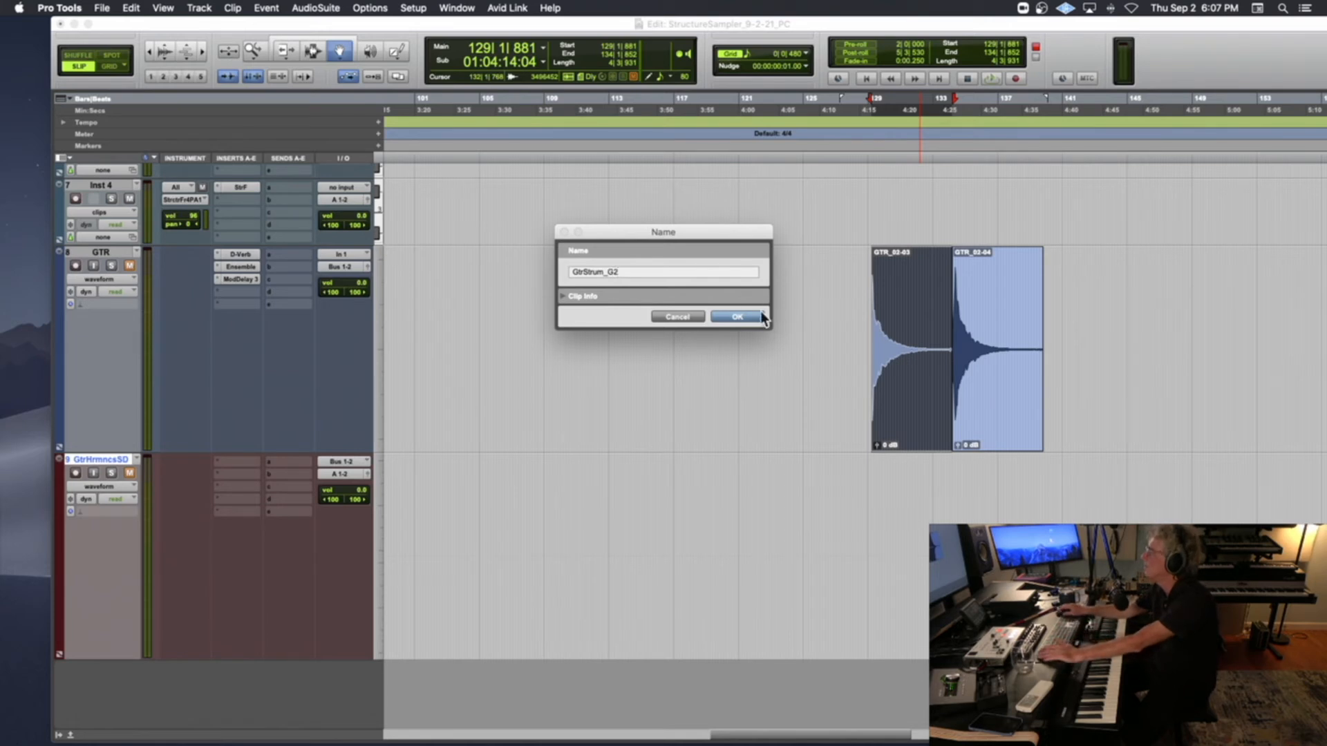
left_click(606, 272)
type("Down")
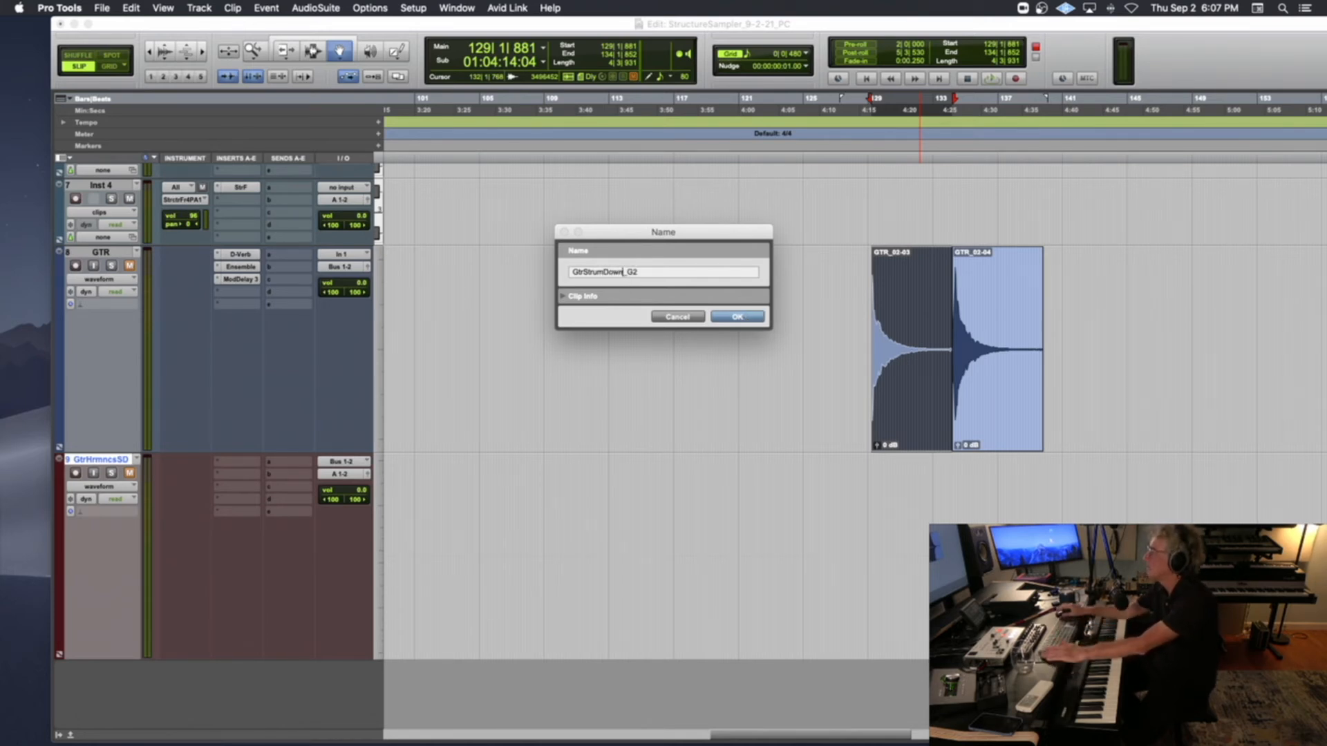
left_click_drag(655, 277, 539, 266)
key("super+c")
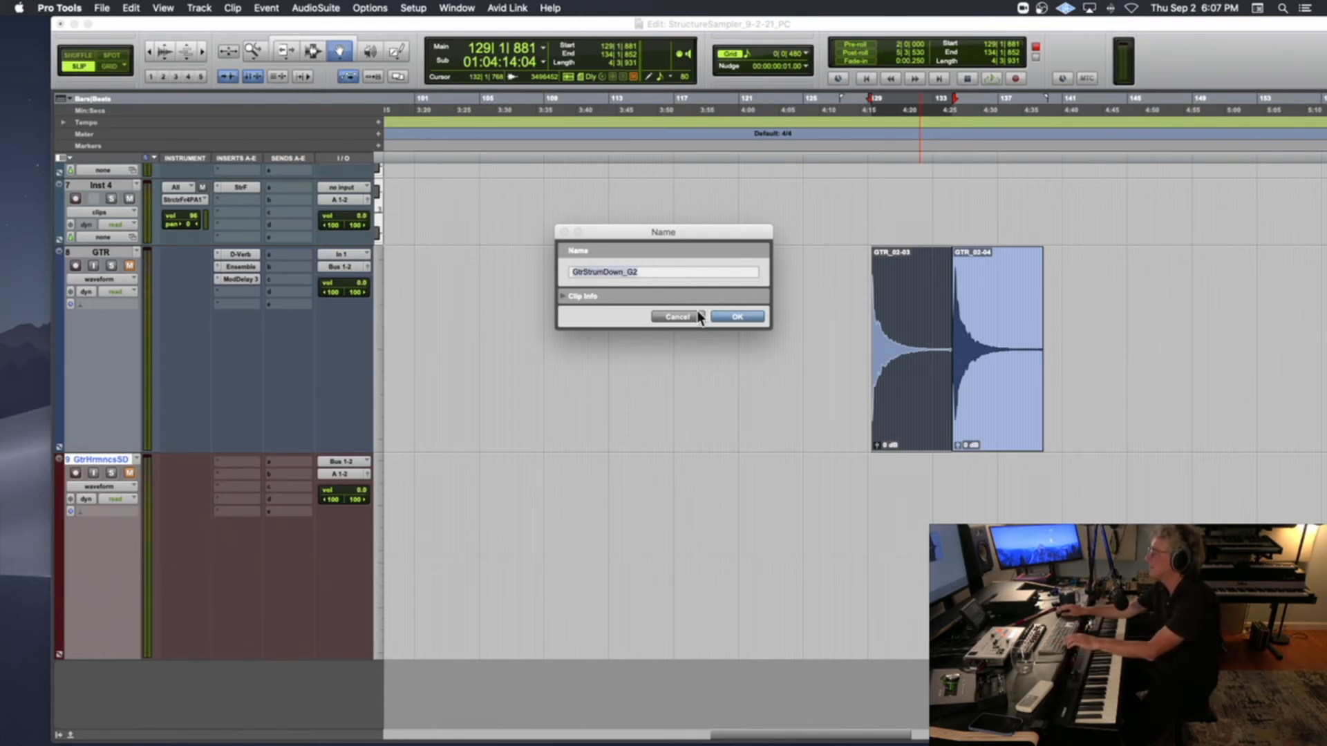
left_click(720, 315)
Rename the second guitar clip, starting at bar 134, as GtrStrumUp_G3 by pasting and editing the copied name
double_click(975, 332)
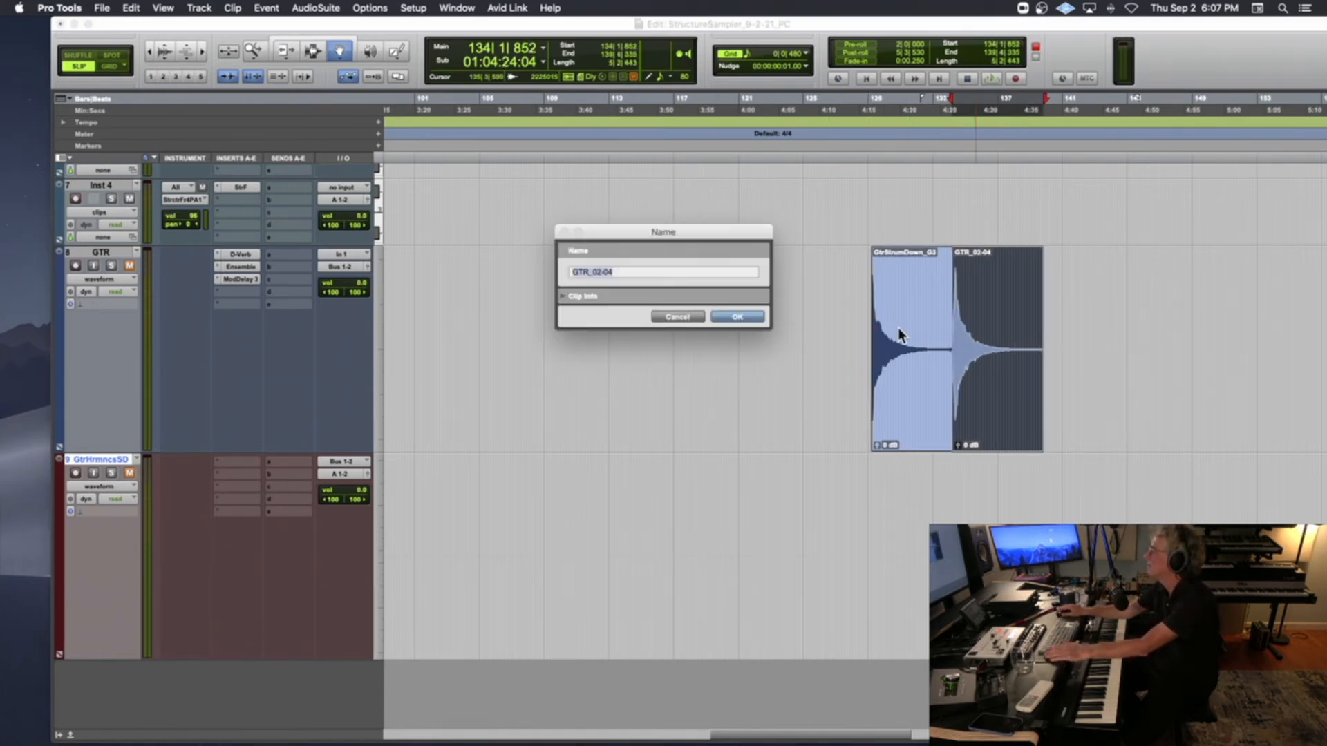
key("super+v")
left_click_drag(623, 271, 606, 271)
type("Up")
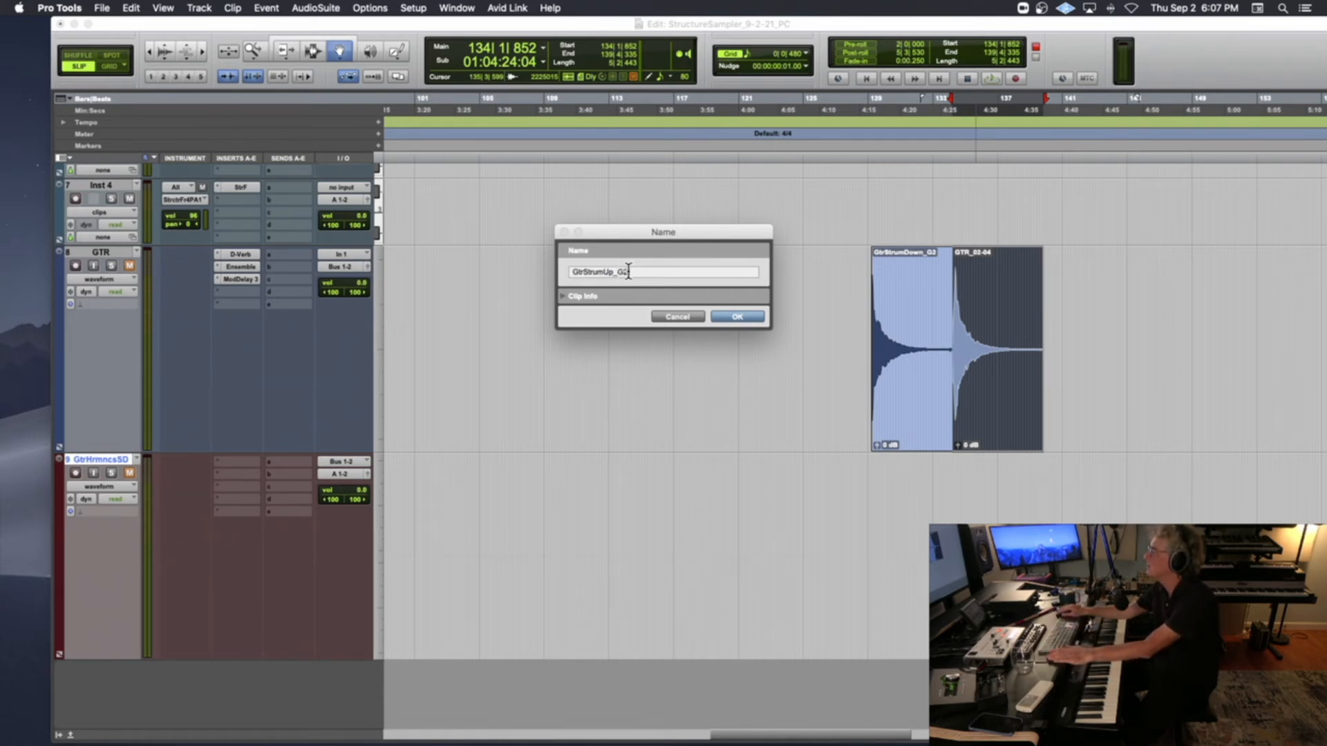
left_click(628, 271)
key("BackSpace")
type("3")
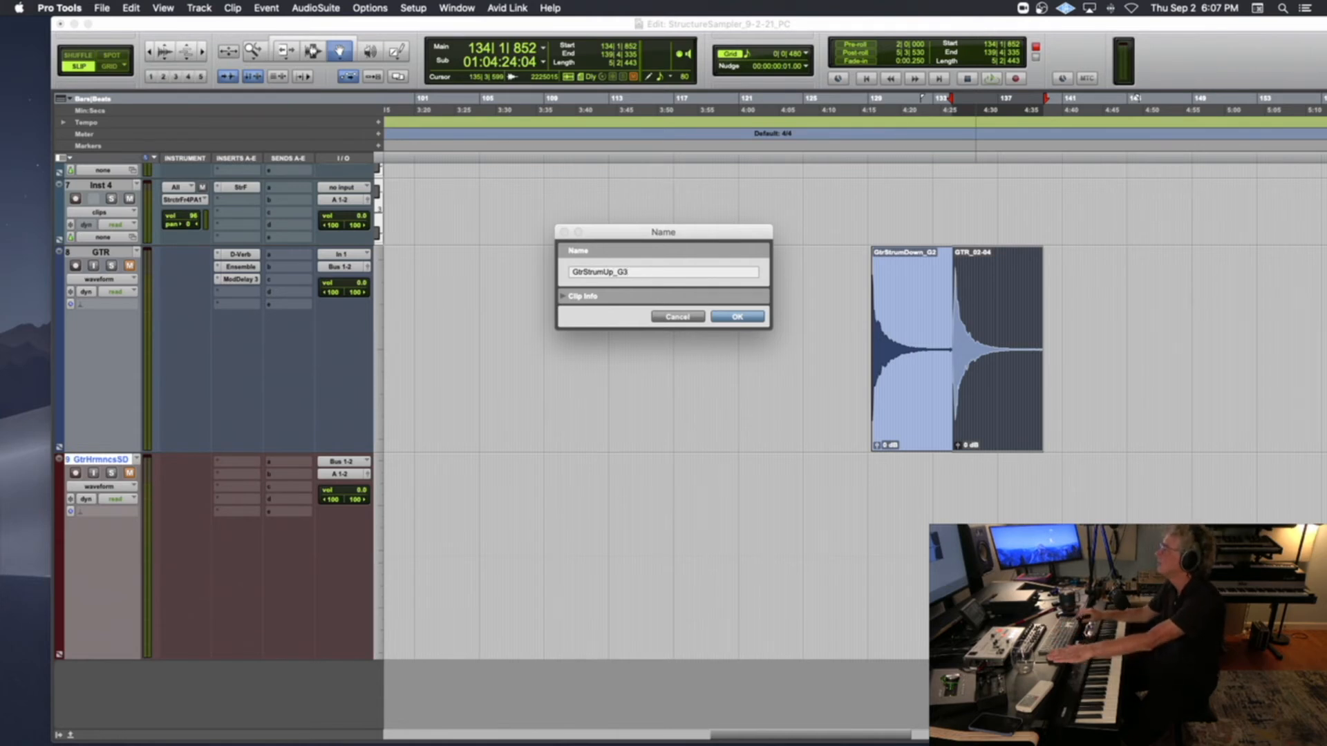
key("Return")
Export both strum clips as WAV files into a new folder named GtrStrum inside EditedSamples
left_click(910, 349, "shift")
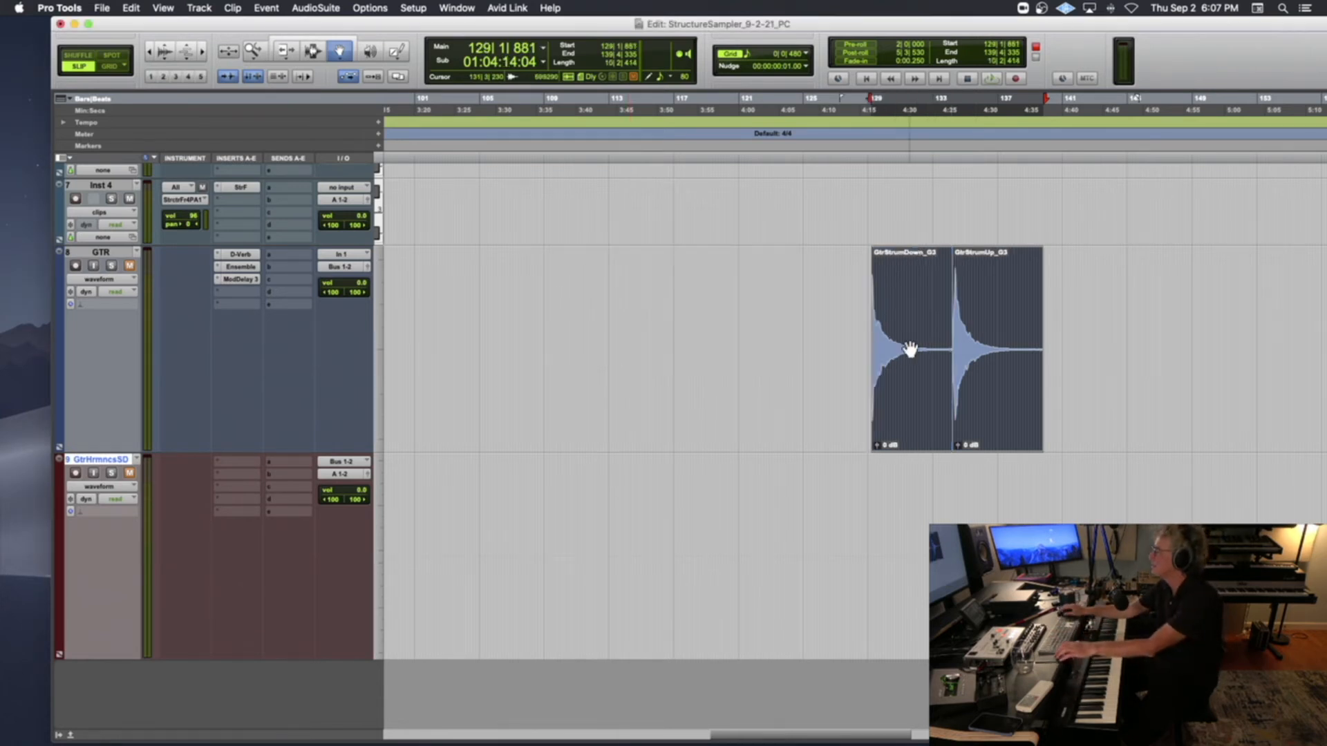
key("super+shift+k")
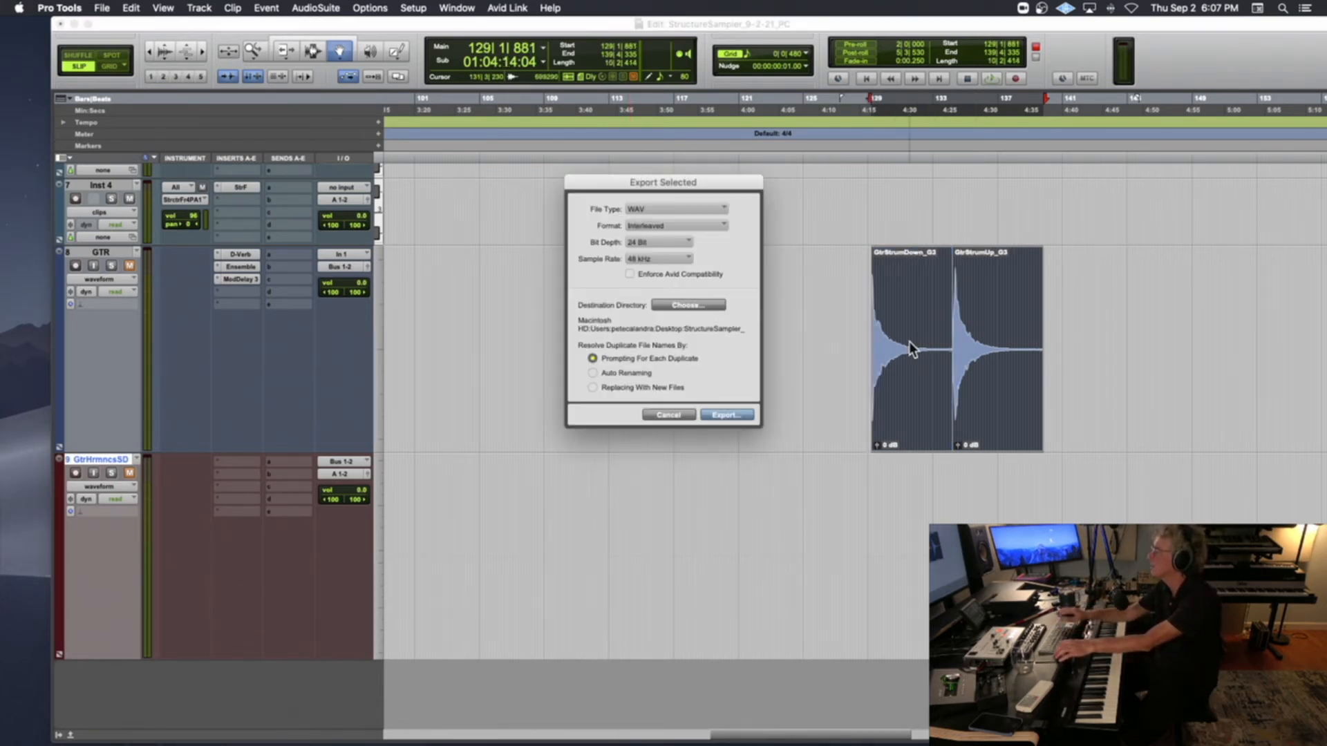
left_click(691, 305)
left_click(675, 137)
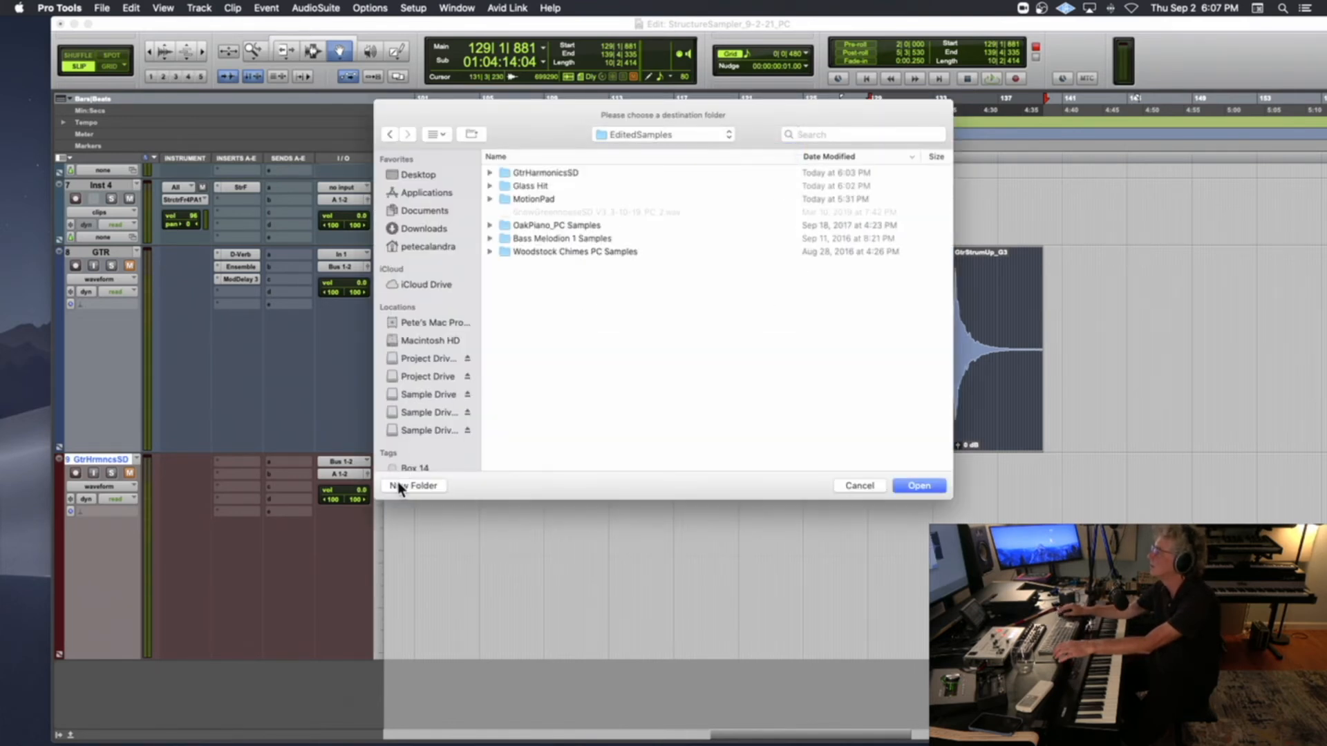
left_click(398, 483)
type("Gt")
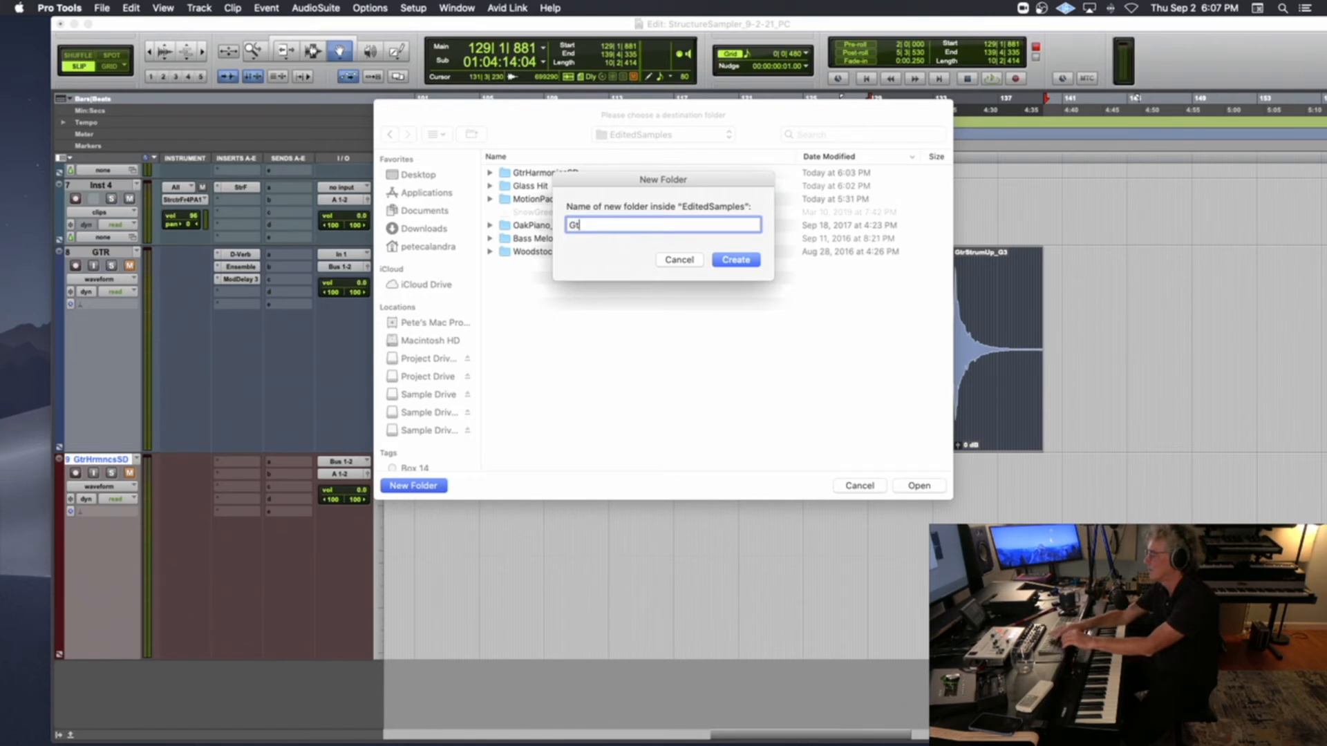
type("rStrum")
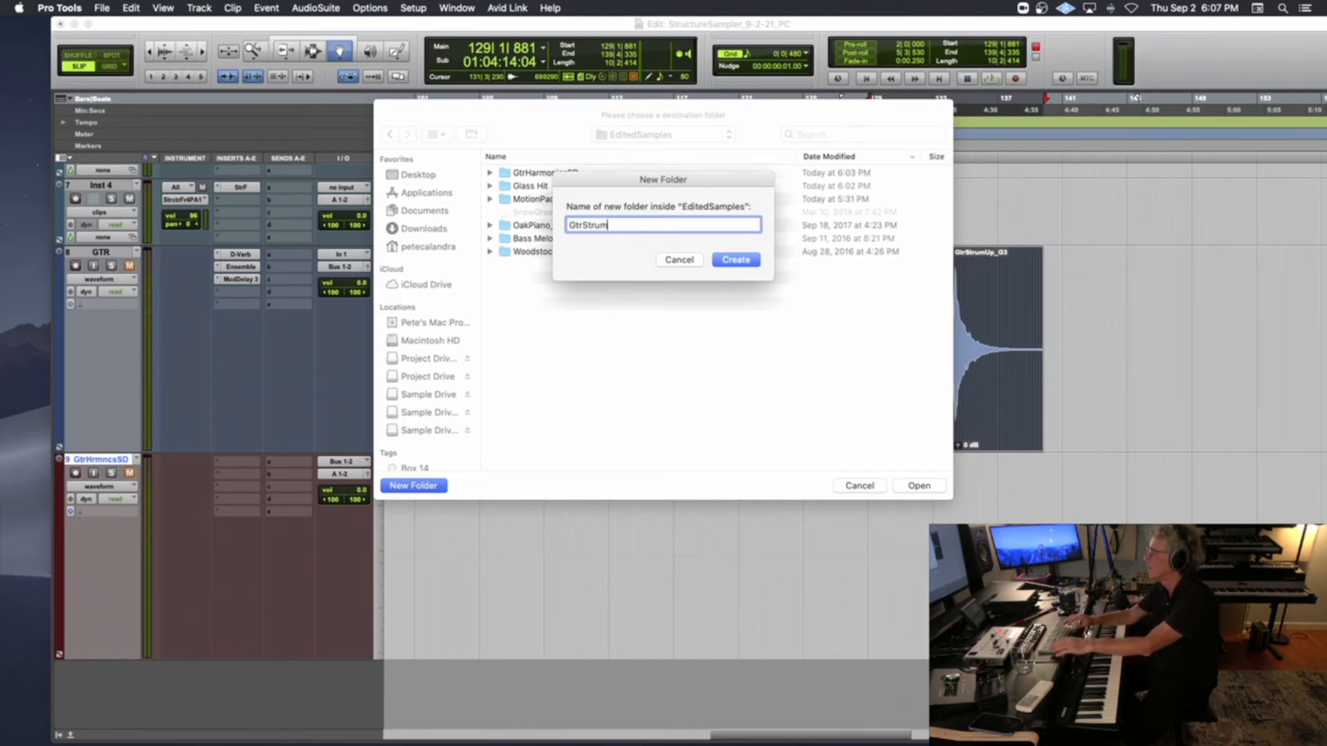
key("Return")
key("Return")
key("Return")
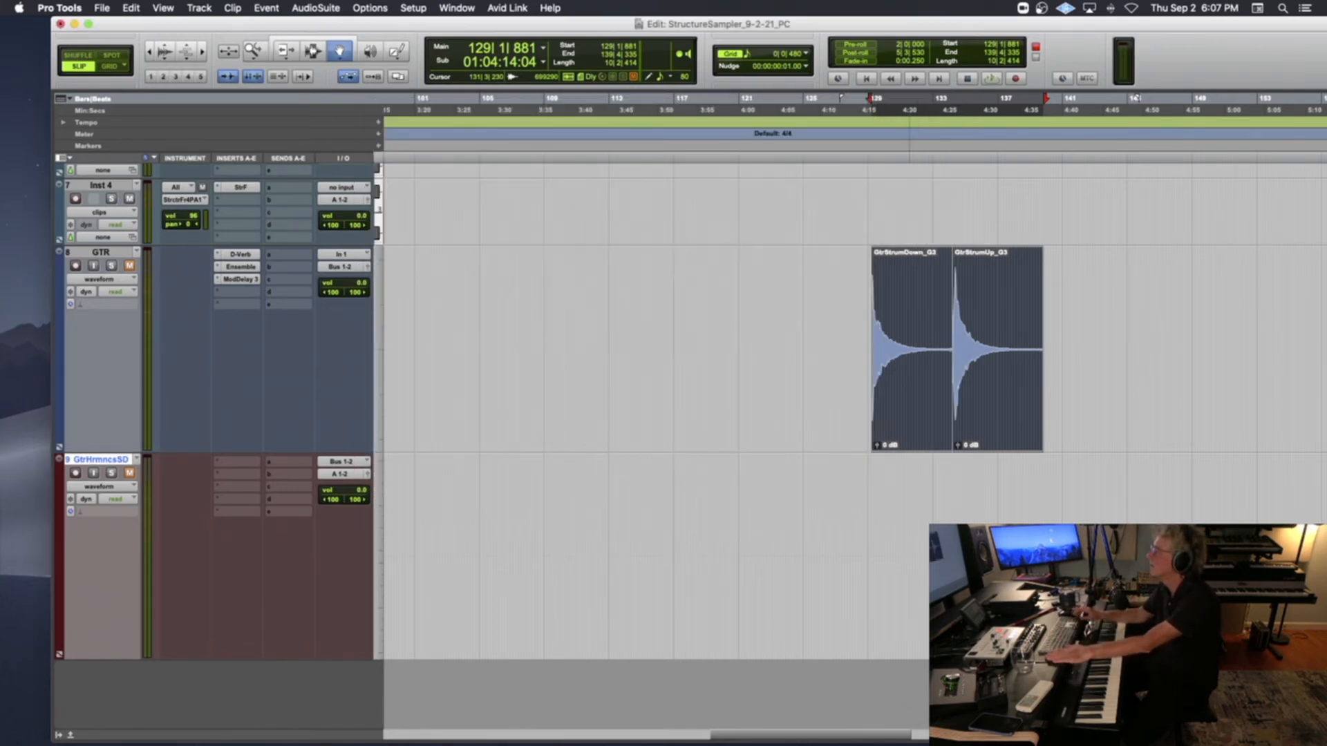
Disarm recording on the Inst 3 track and rename the track as Gtr SD
scroll(217, 414, "up", 5)
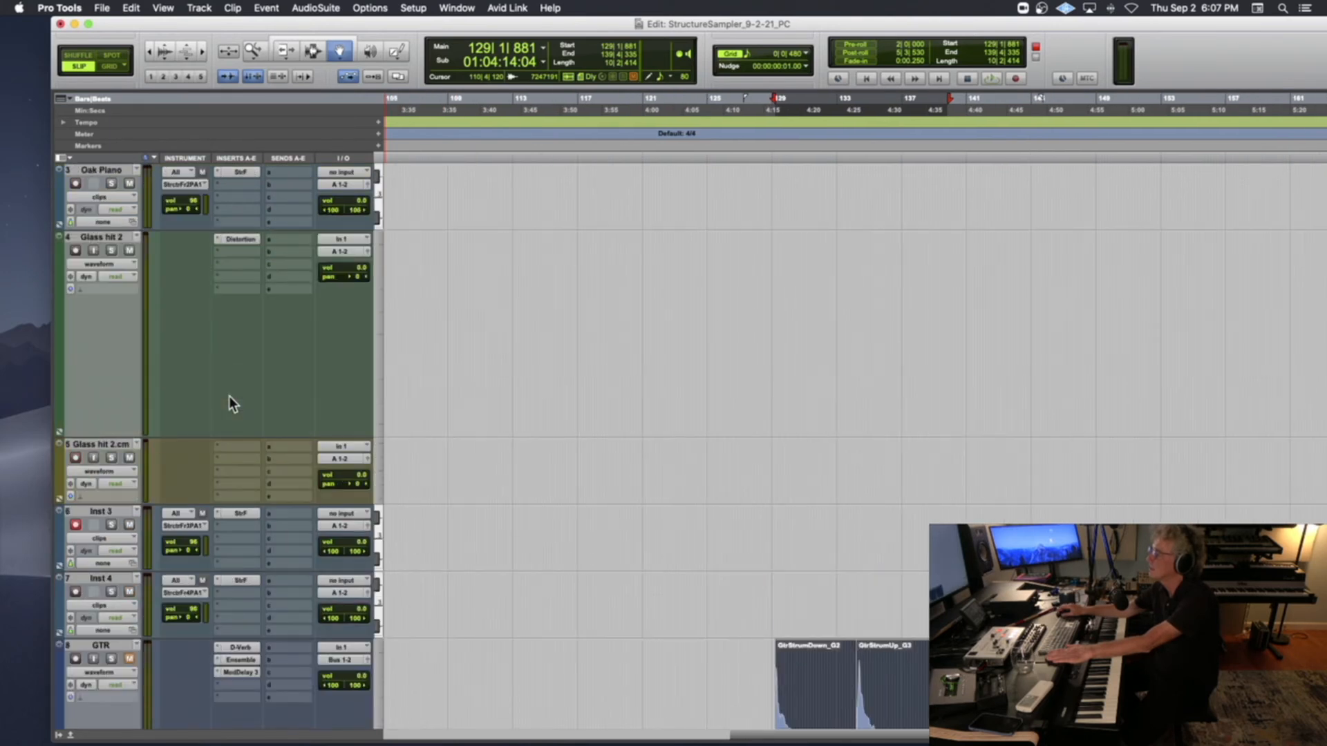
scroll(230, 397, "down", 2)
left_click(75, 458)
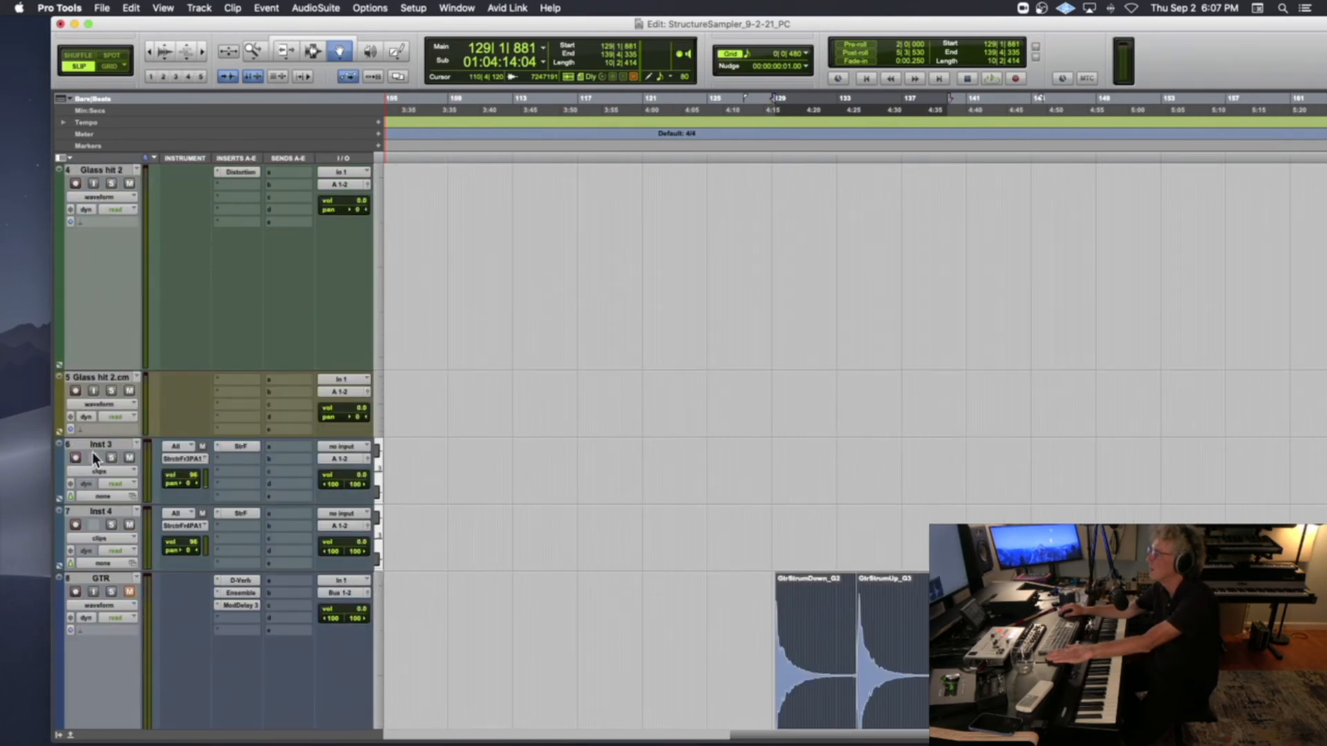
double_click(105, 442)
type("Gtr SD")
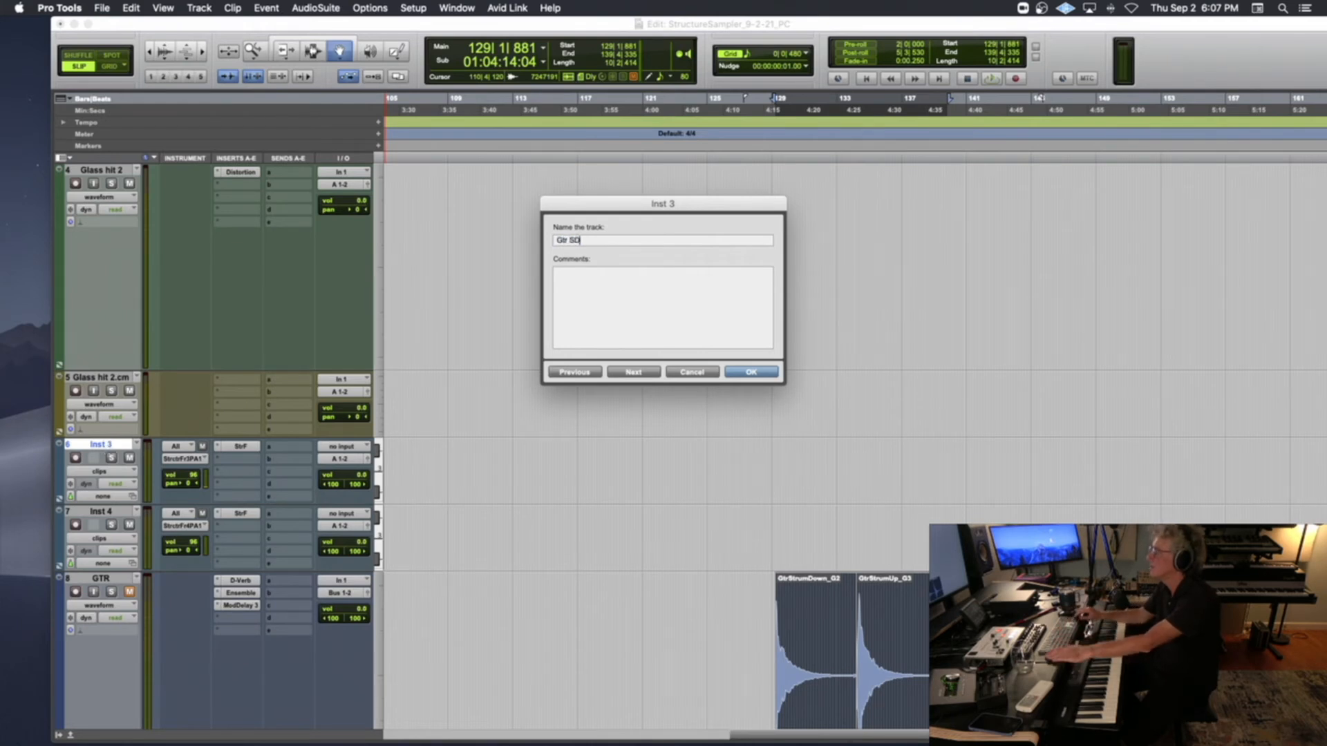
key("Return")
Open Structure Free on the Inst 4 track and browse in Finder to the GtrStrum folder in the session's EditedSamples folder
left_click(114, 512)
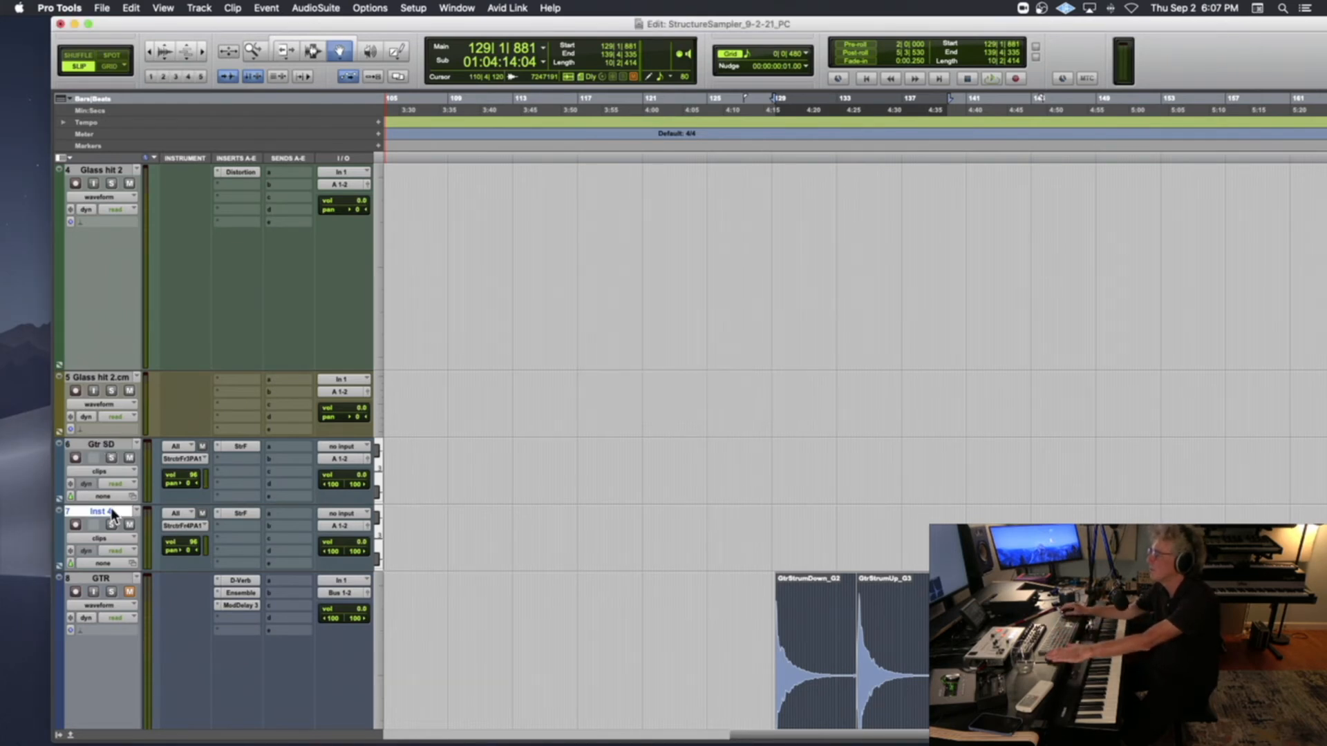
left_click(240, 513)
mouse_move(99, 743)
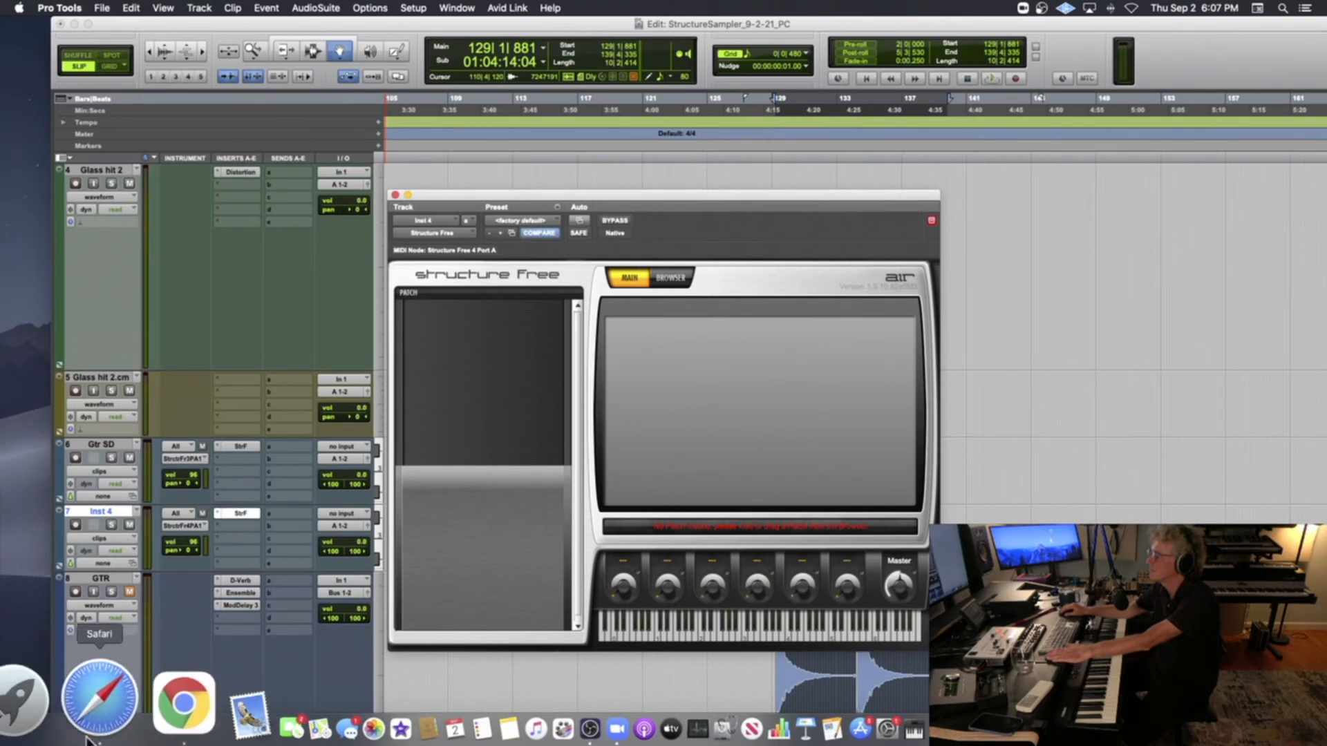
left_click(32, 738)
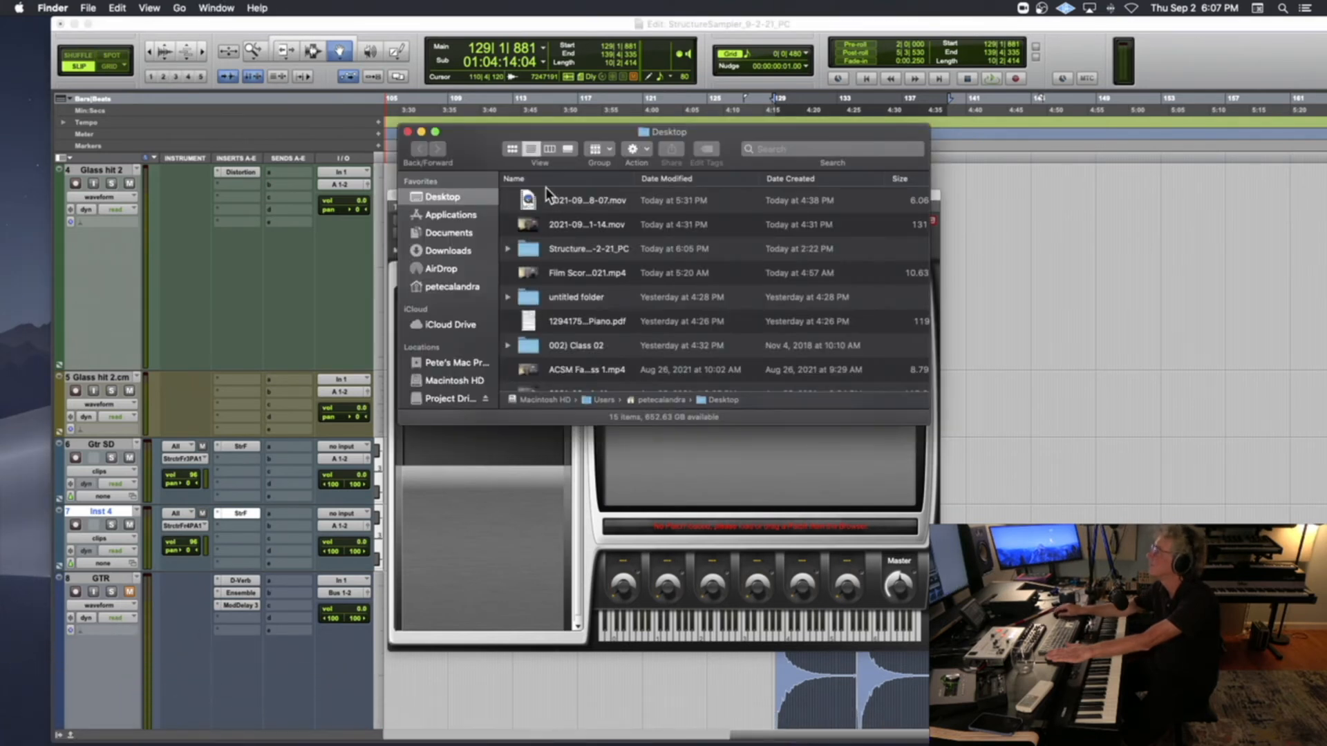
double_click(553, 251)
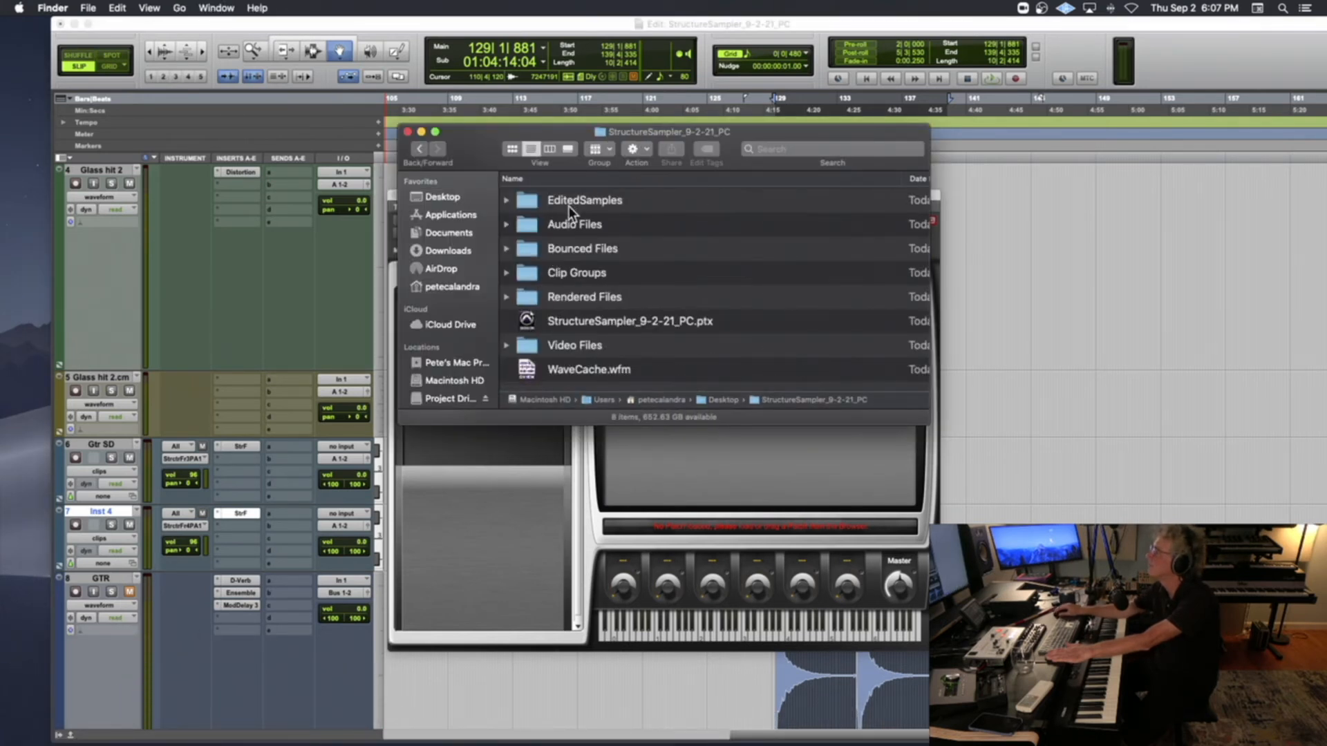
double_click(575, 201)
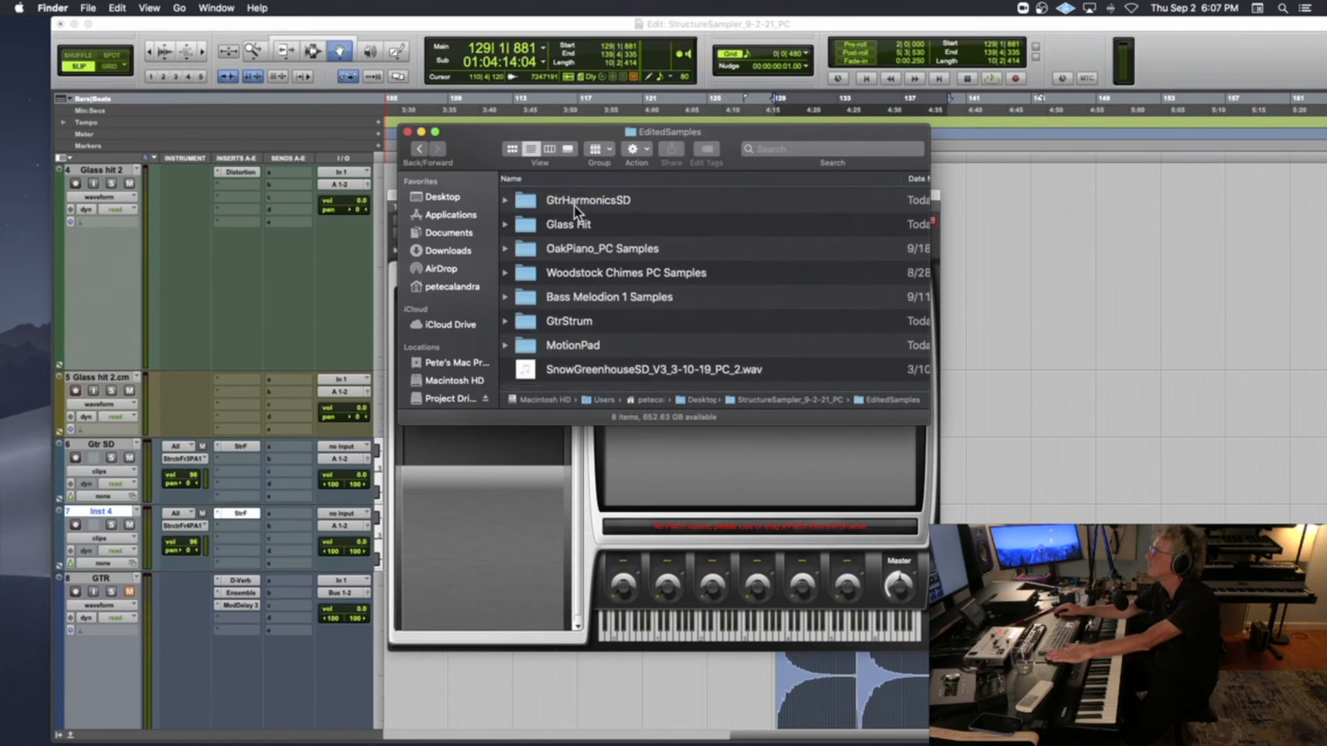
left_click(573, 206)
double_click(577, 322)
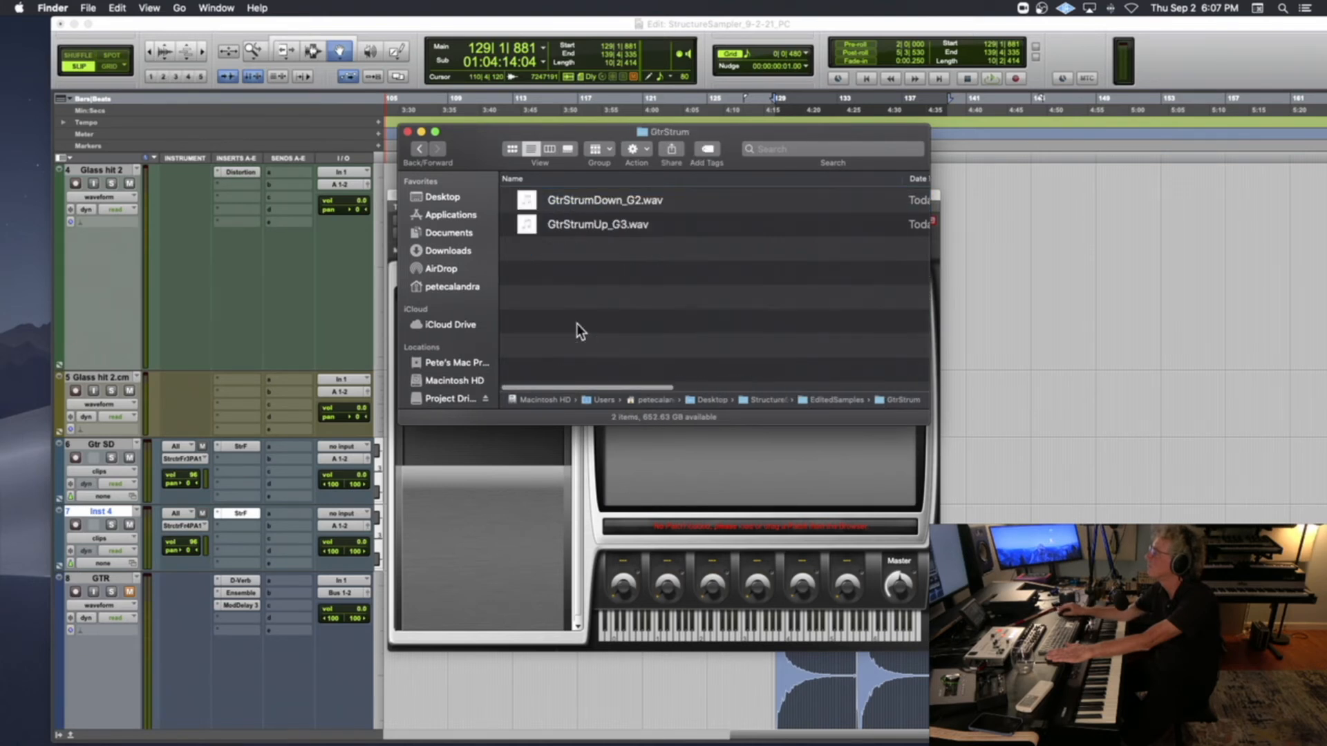
Bring GtrStrumDown_G2.wav and GtrStrumUp_G3.wav together into Structure Free's empty patch list for import as a new part
left_click(557, 204)
right_click(546, 225)
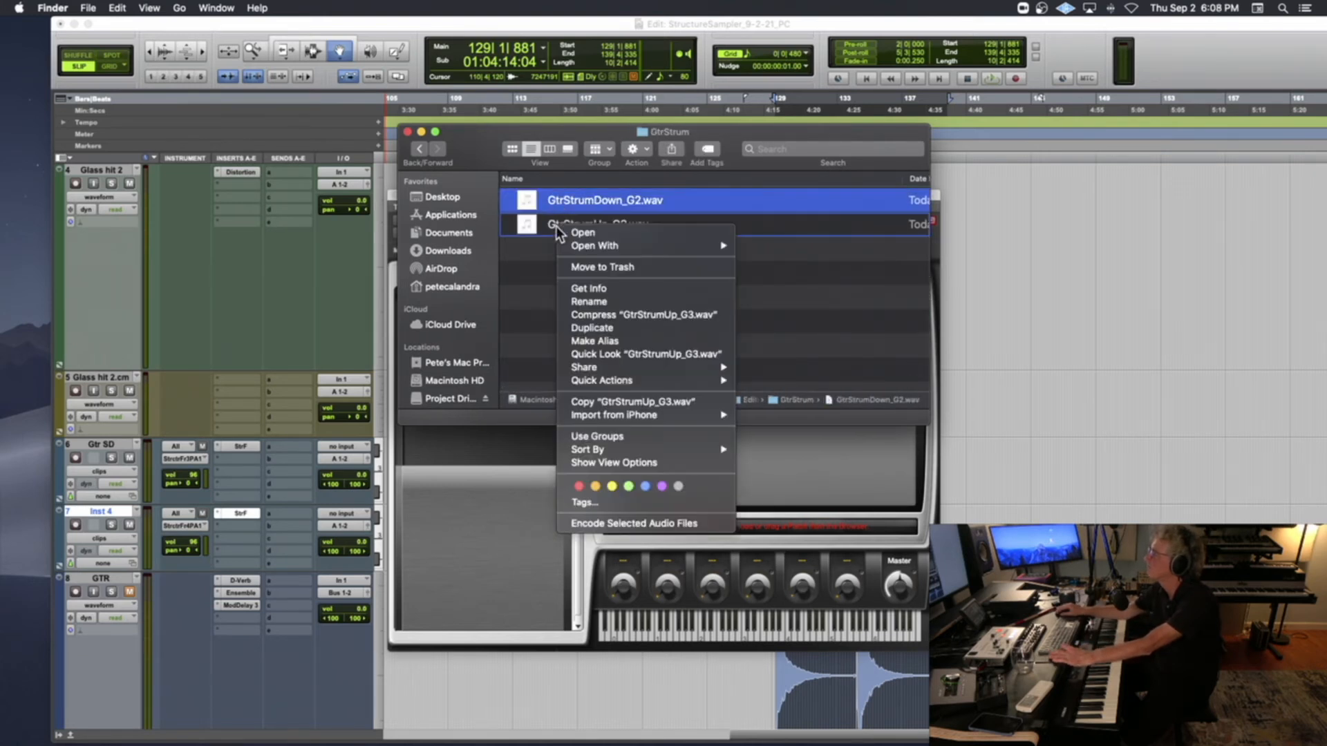
left_click(546, 226)
left_click(535, 222, "shift")
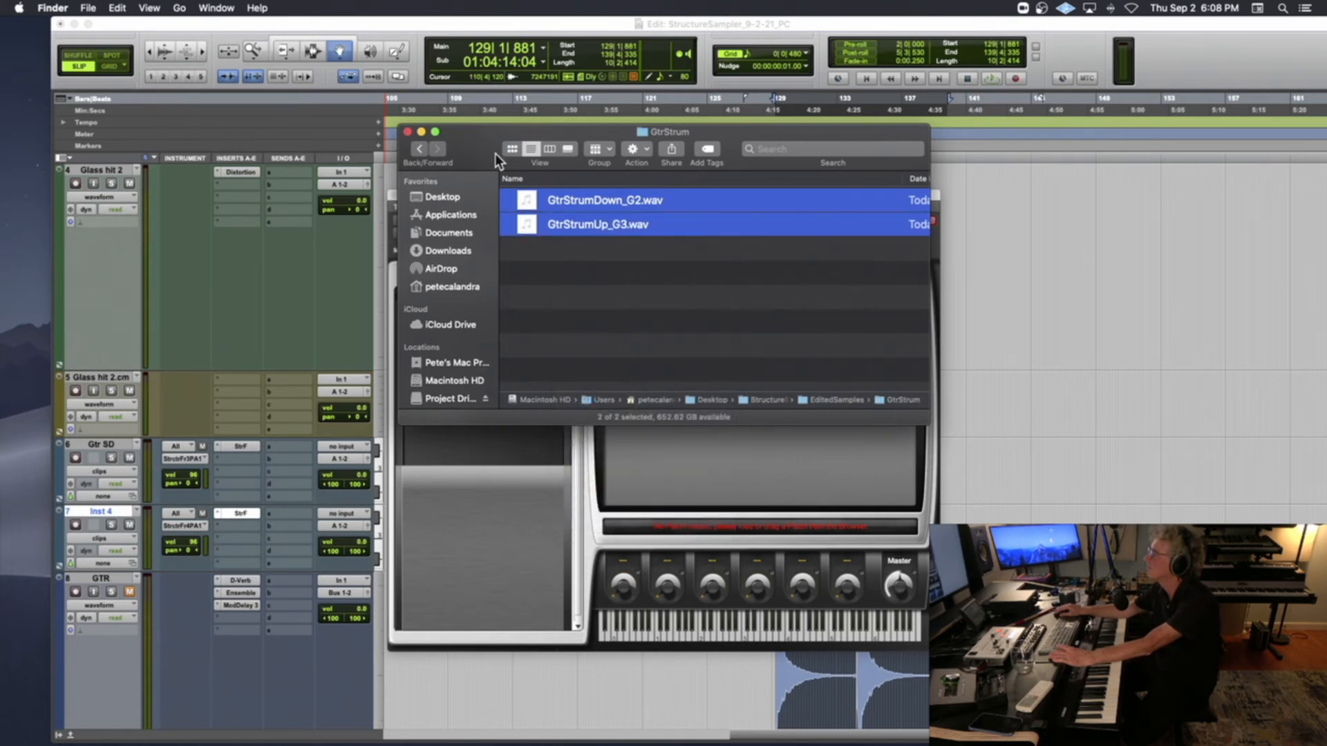
left_click_drag(447, 156, 680, 177)
left_click_drag(766, 222, 480, 333)
left_click(571, 308)
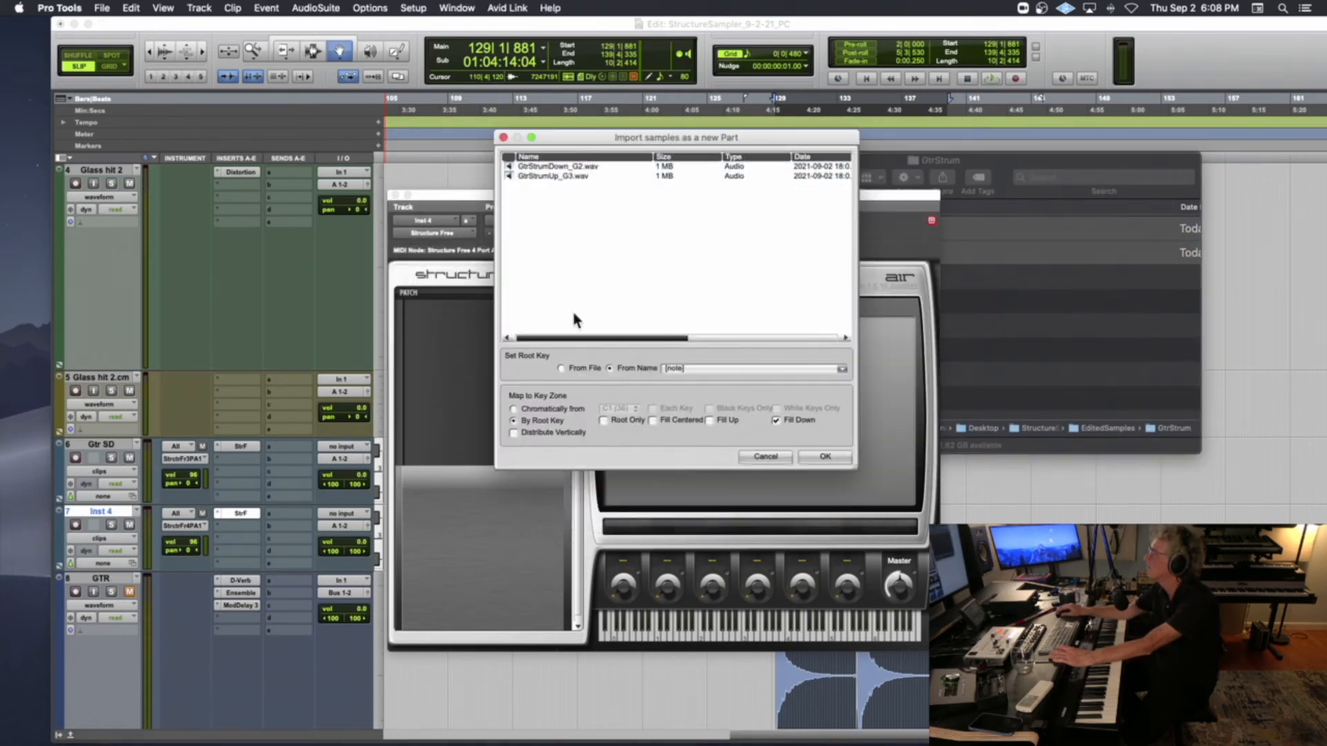
Import the samples with root keys read from the name pattern prefix[note], and record-arm the Inst 4 track
left_click(682, 371)
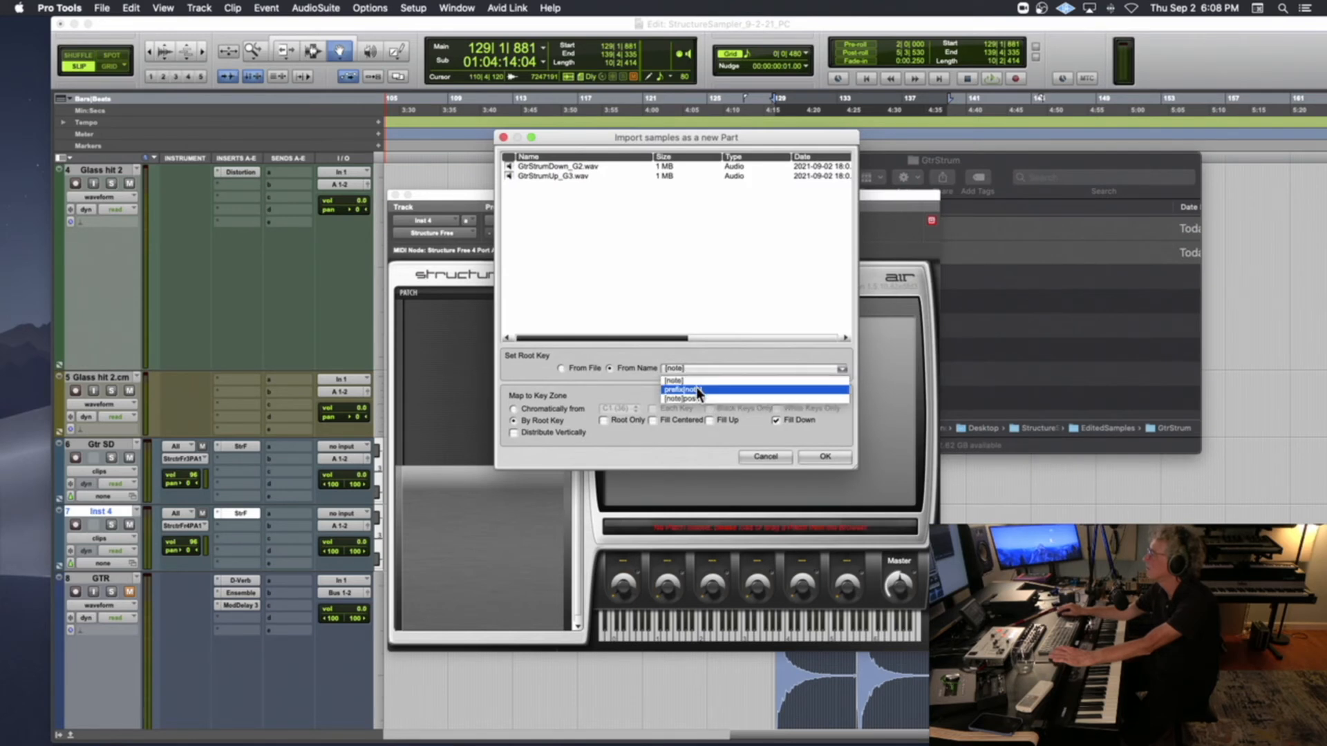
left_click(695, 388)
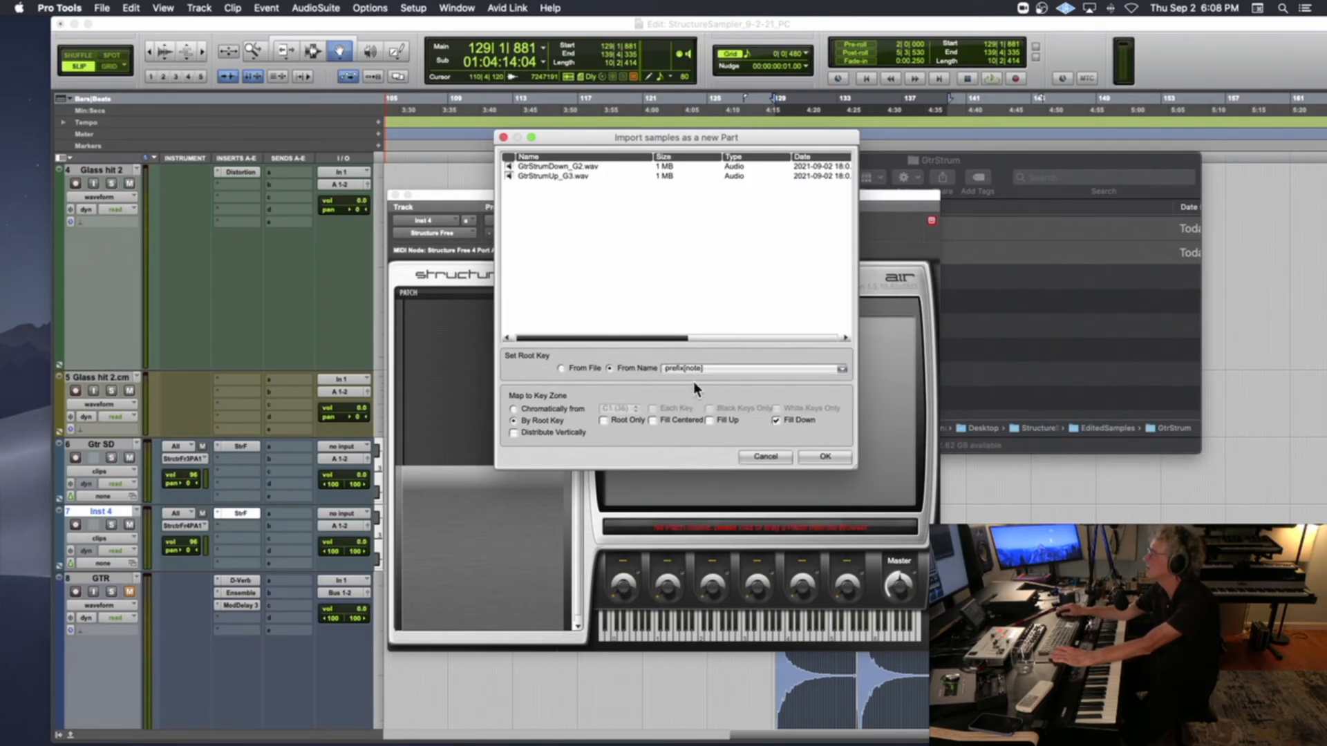
left_click(826, 456)
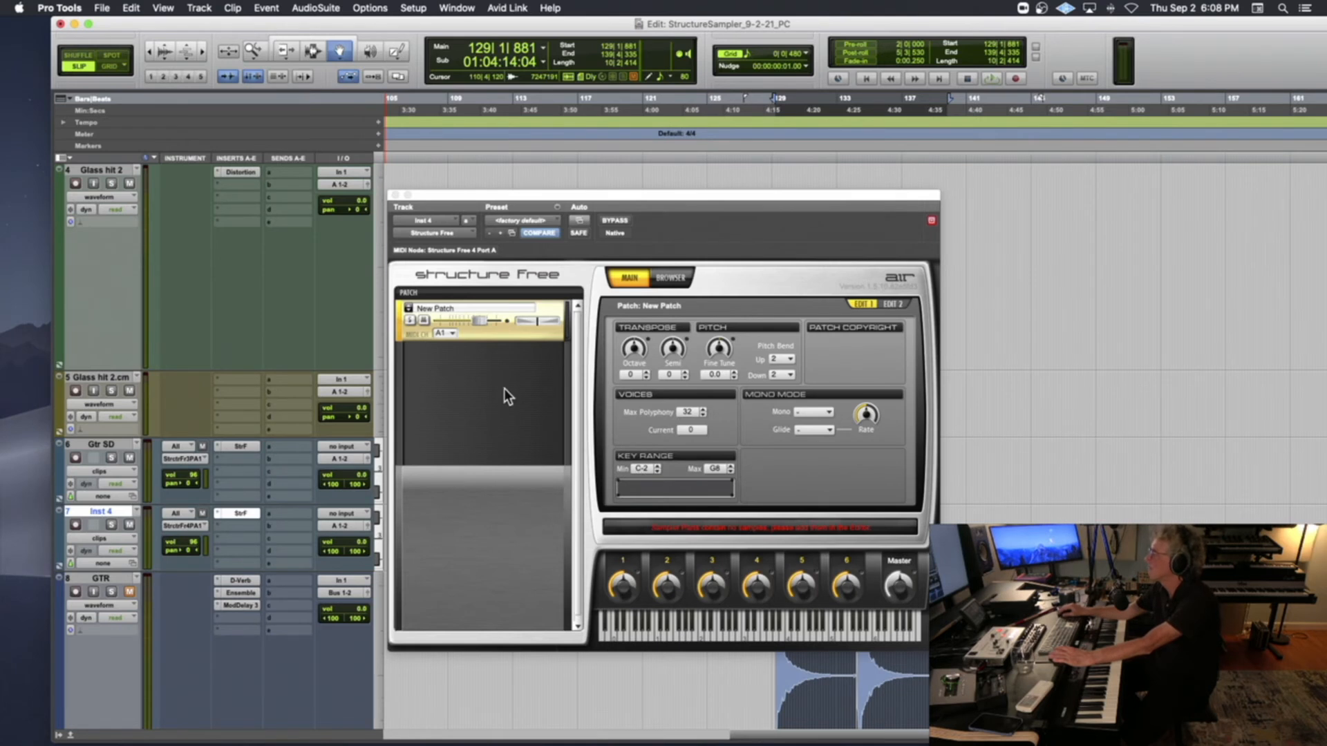
left_click(73, 521)
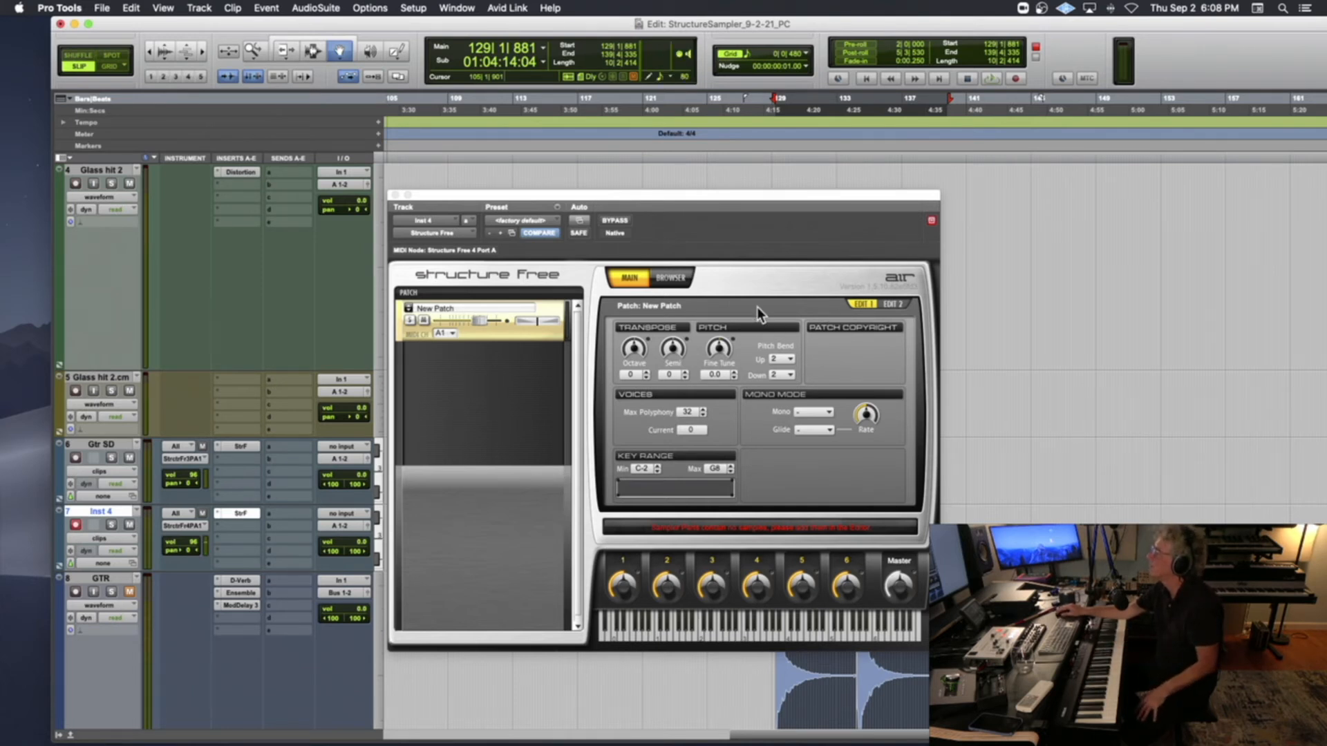
Remove the existing patch from Structure Free and bring GtrStrumDown_G2.wav and GtrStrumUp_G3.wav from Finder into the empty patch list again
right_click(521, 331)
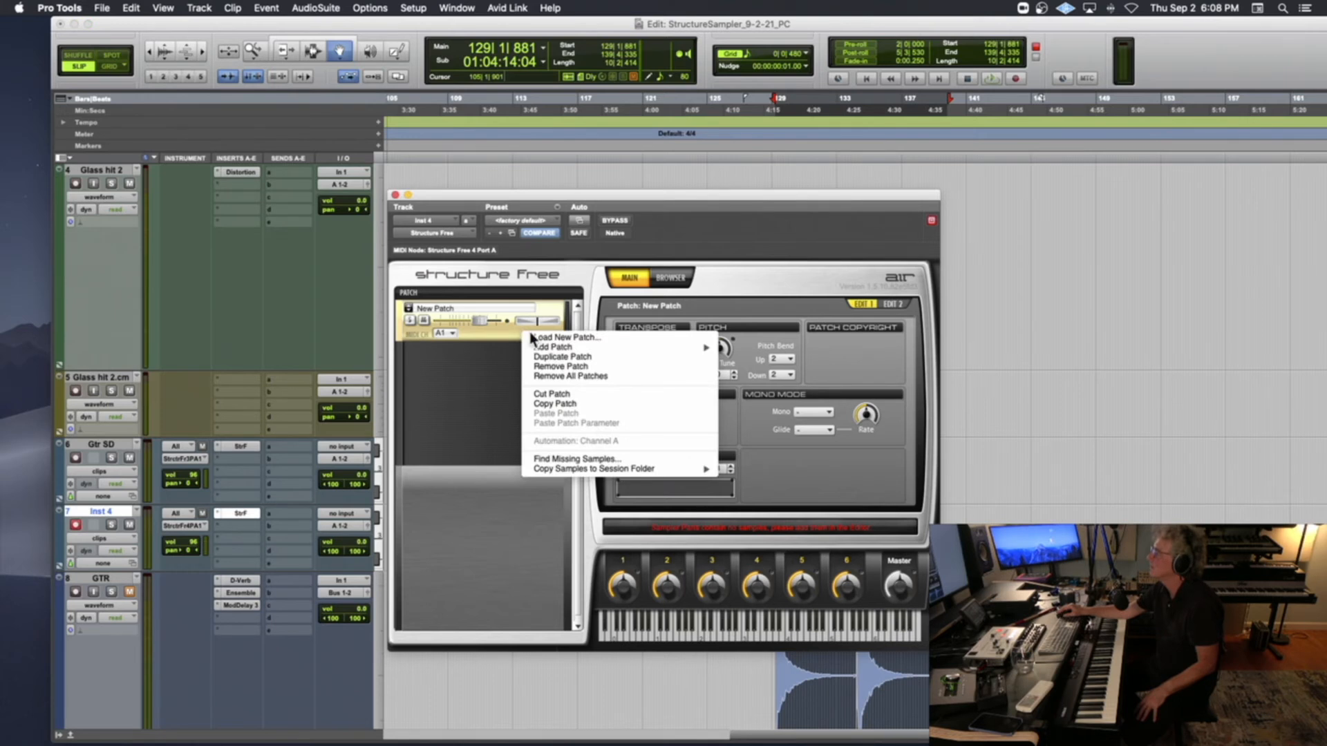
left_click(553, 366)
mouse_move(63, 726)
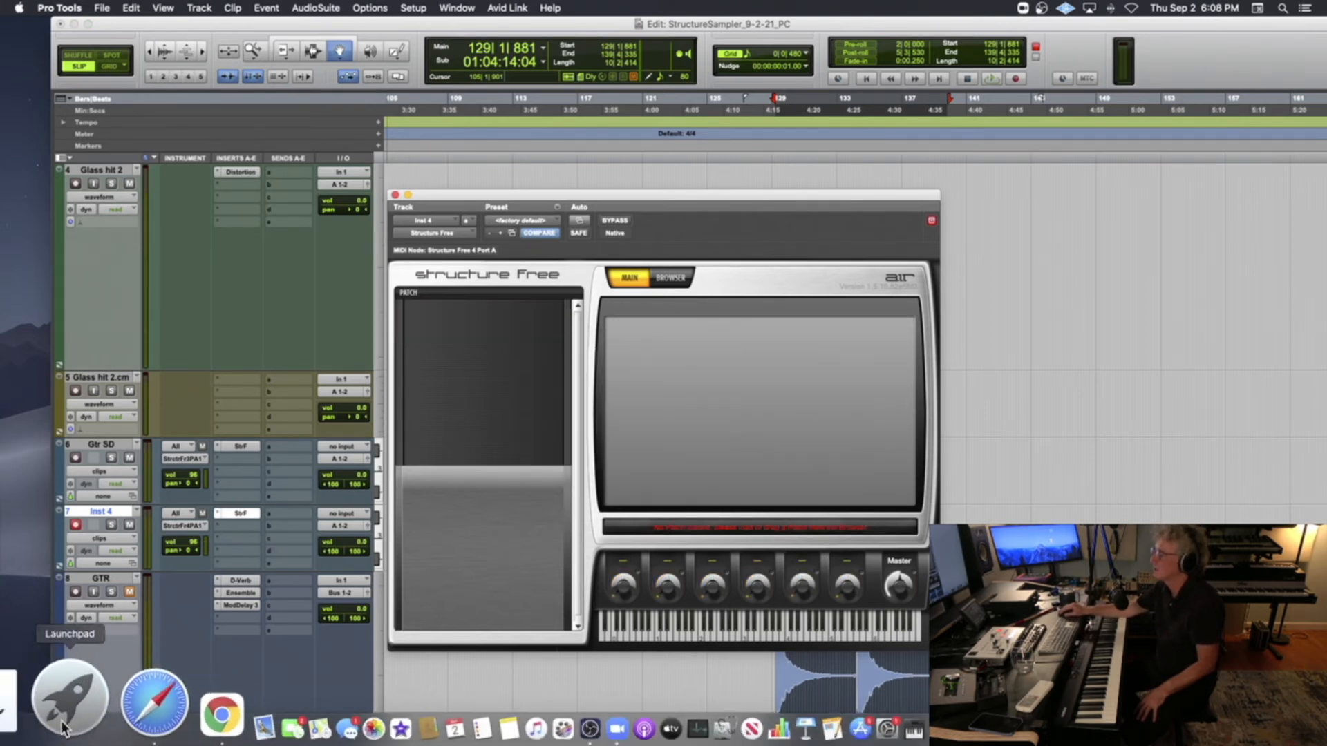
left_click(10, 712)
left_click_drag(794, 230, 463, 345)
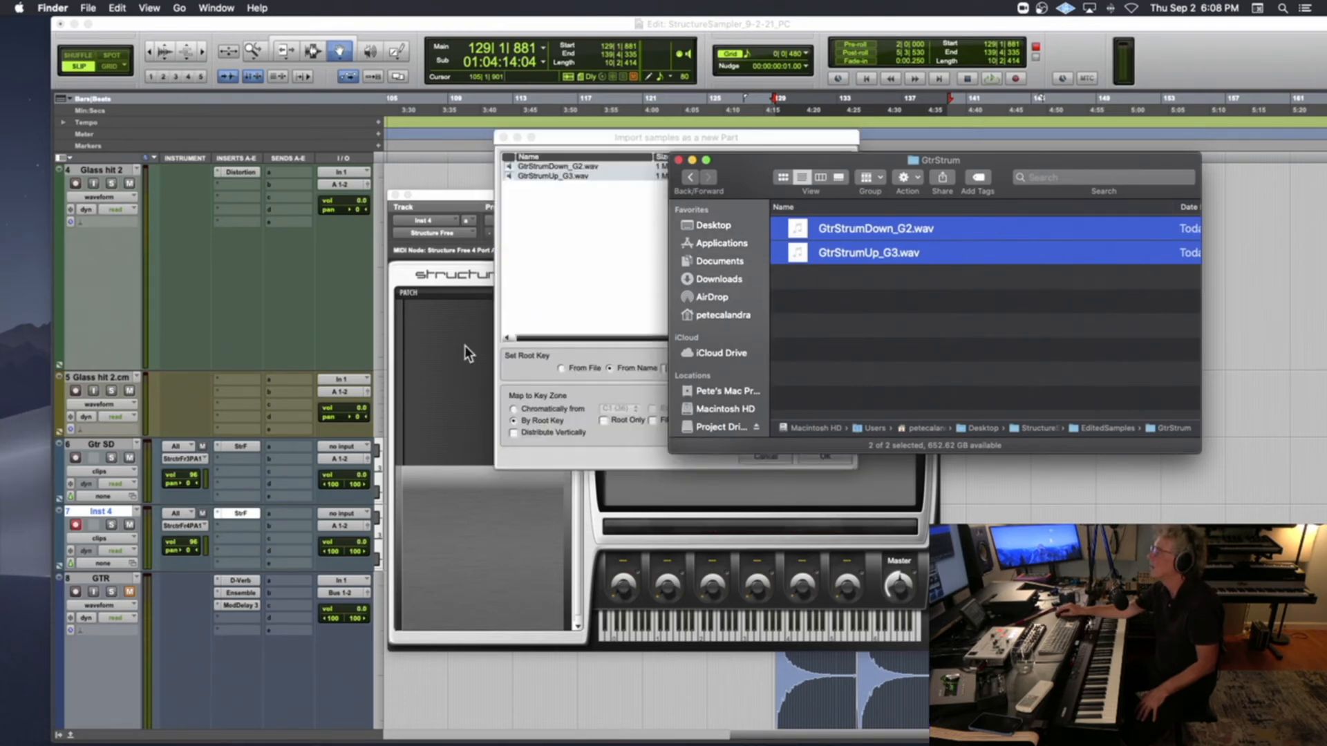
scroll(292, 345, "up", 5)
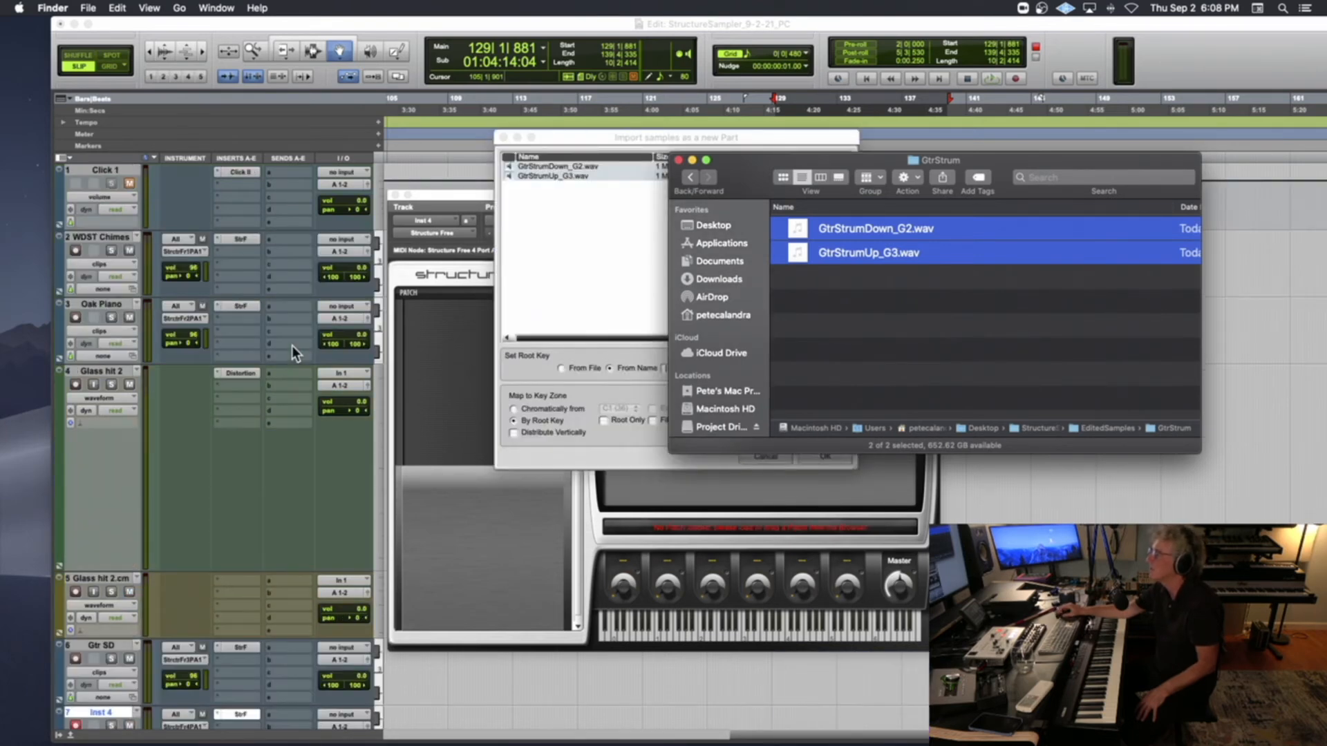
scroll(292, 345, "down", 10)
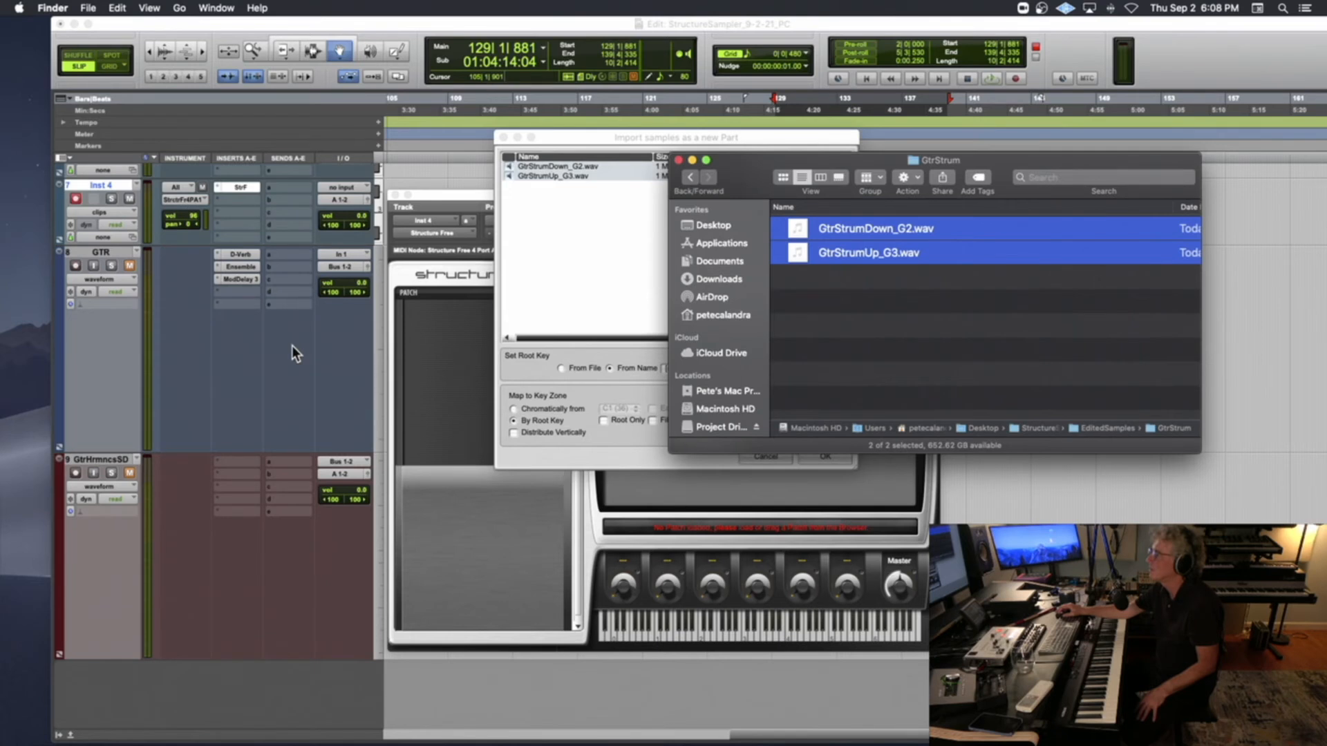
scroll(291, 345, "up", 2)
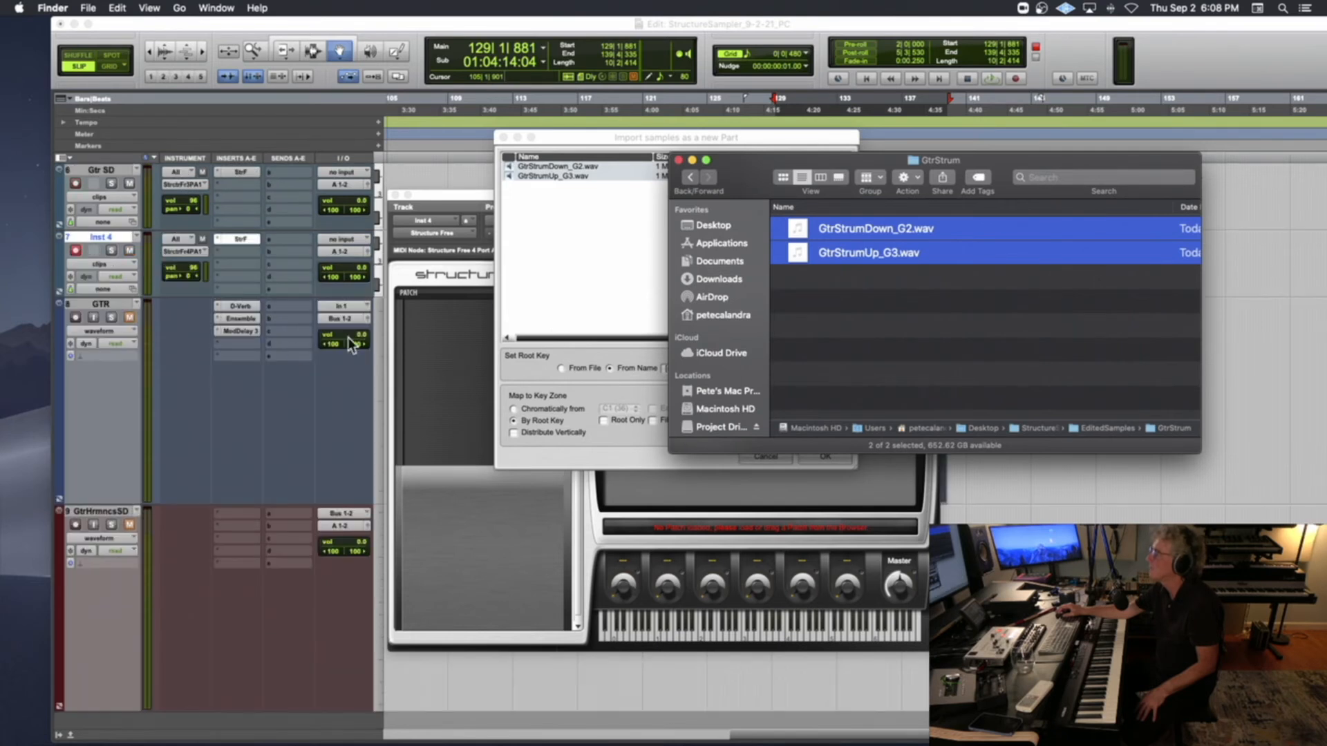
left_click(678, 161)
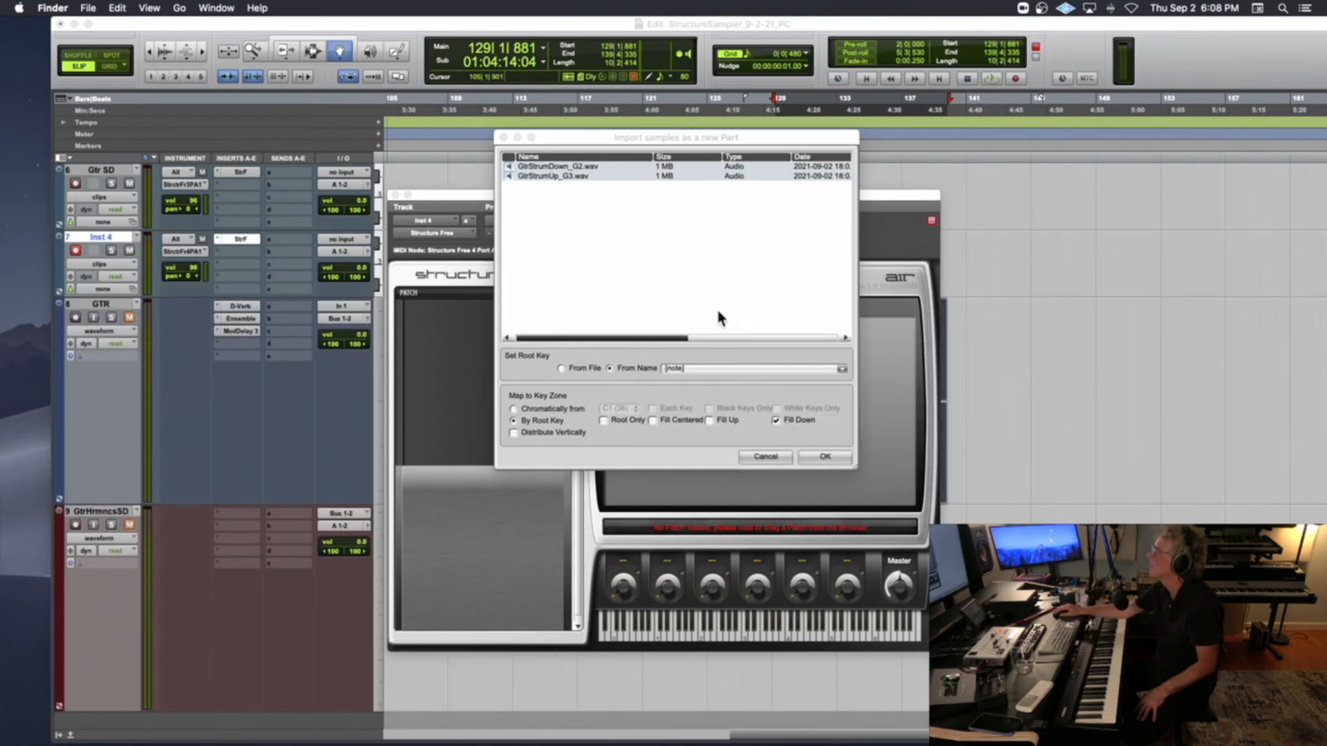
Import the two strum samples as a new part with root keys taken from the name pattern prefix[note]
left_click(671, 366)
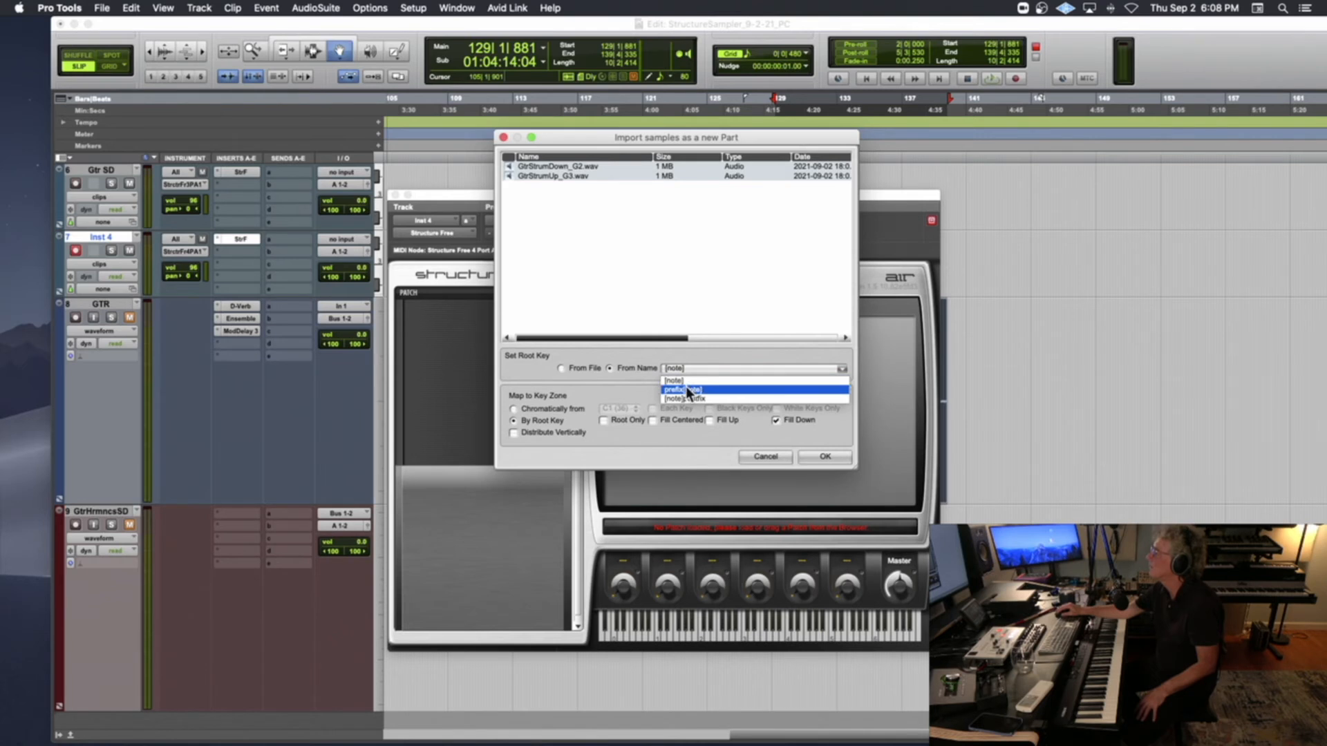
left_click(686, 389)
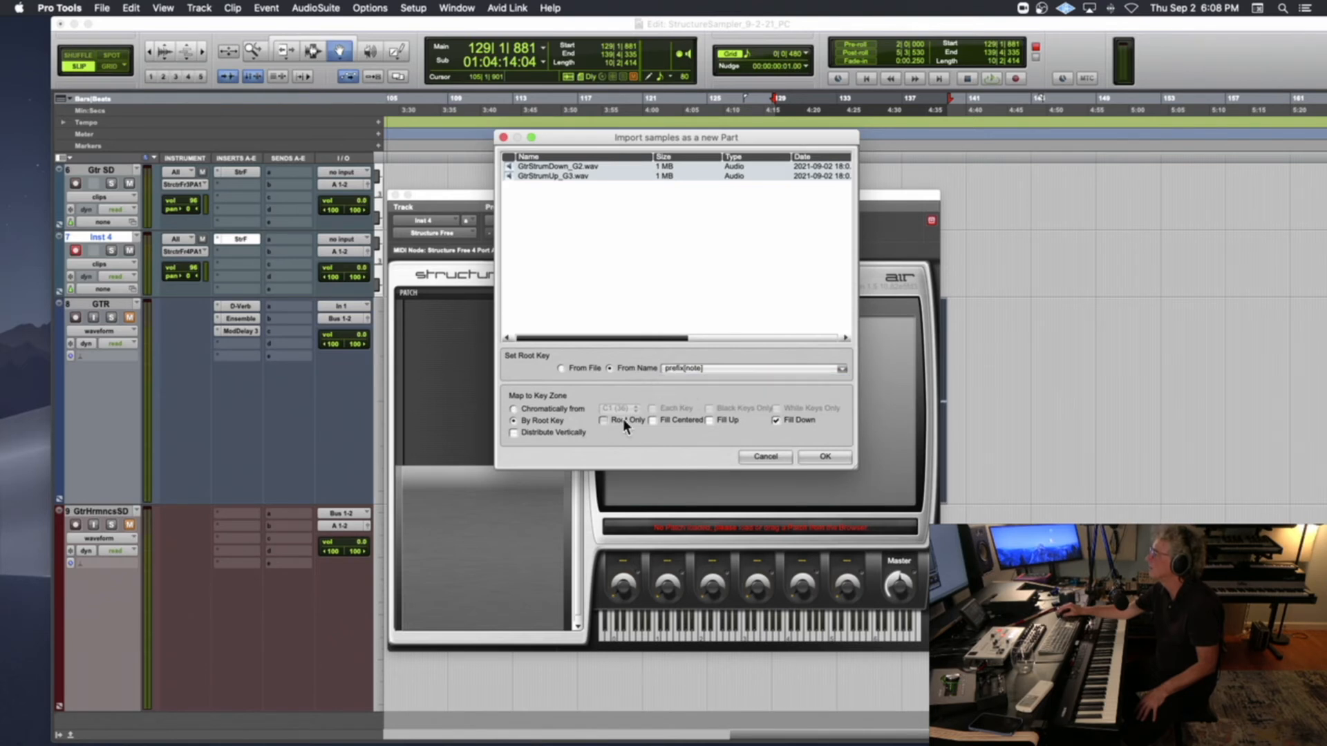
left_click(828, 456)
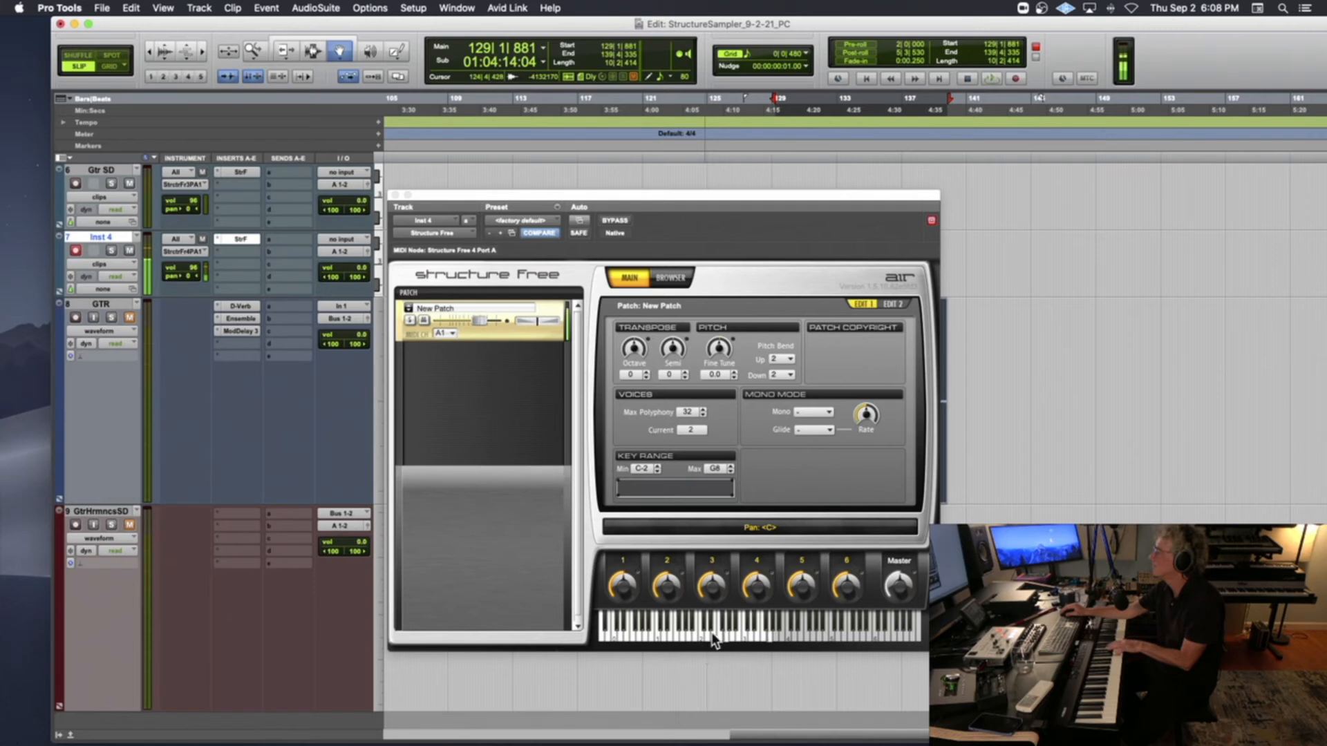
Raise the strum patch's amp envelope release to maximum and set its attack to -41 %, closing the plug-in window when done
left_click(893, 305)
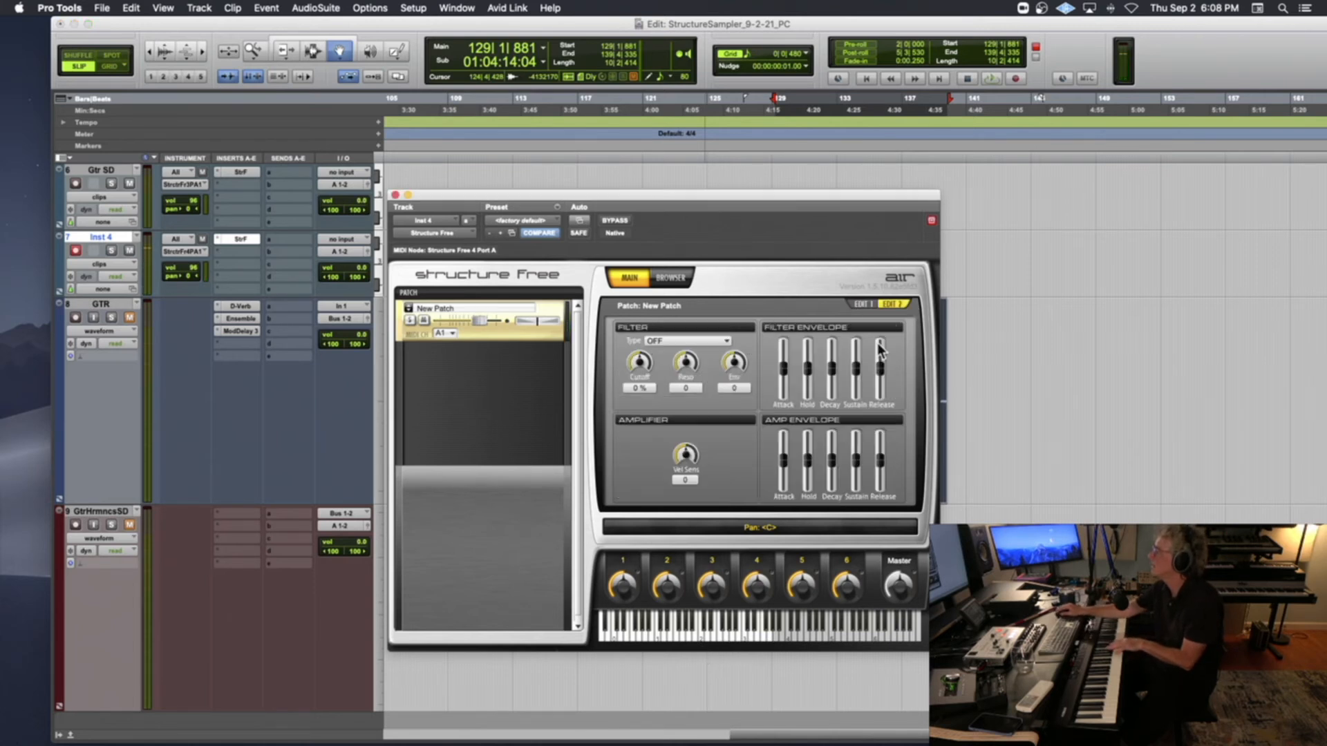
left_click_drag(783, 459, 787, 479)
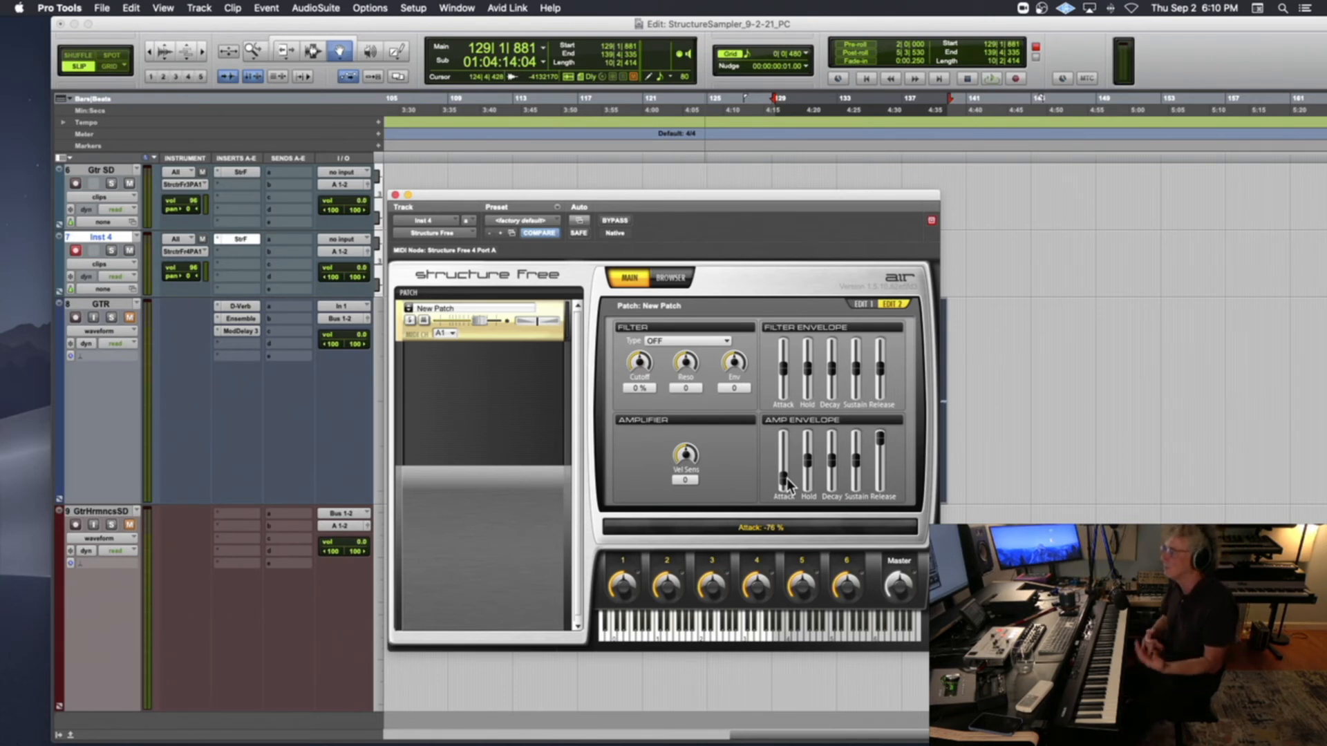
left_click_drag(788, 484, 787, 475)
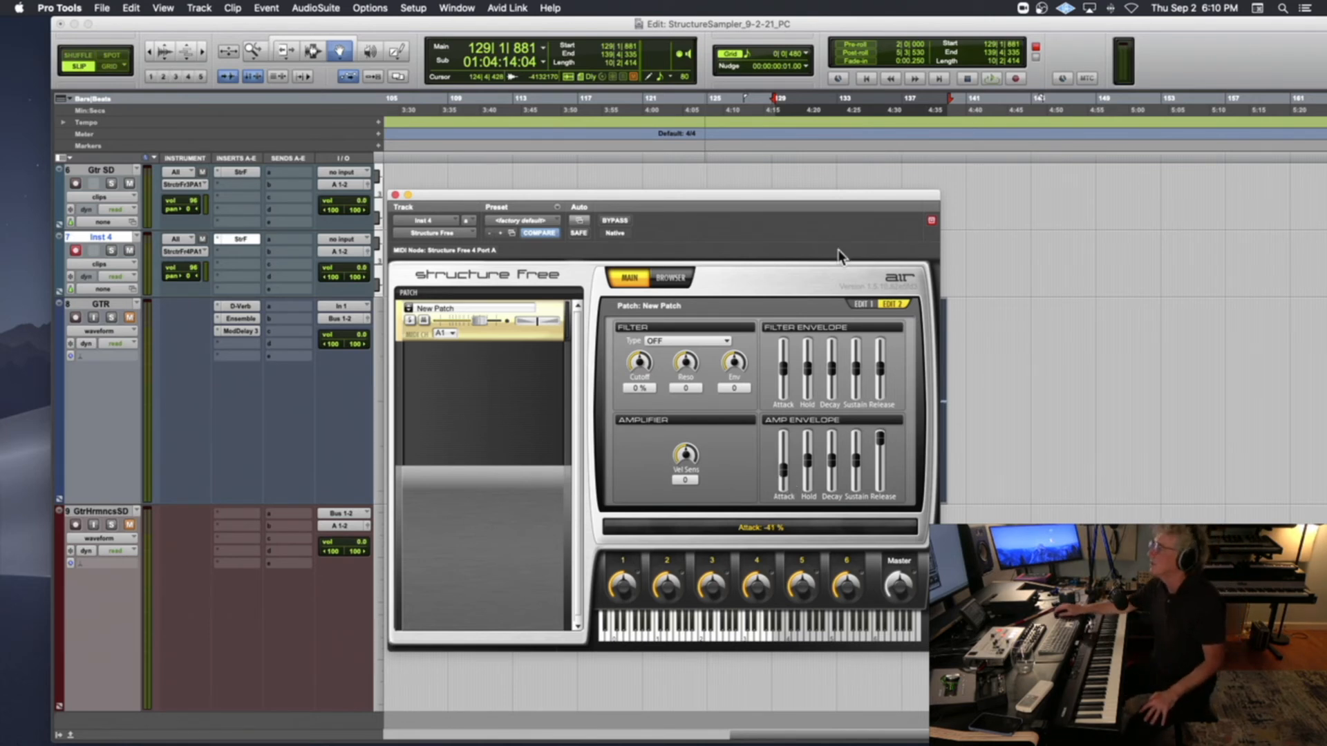
left_click(395, 194)
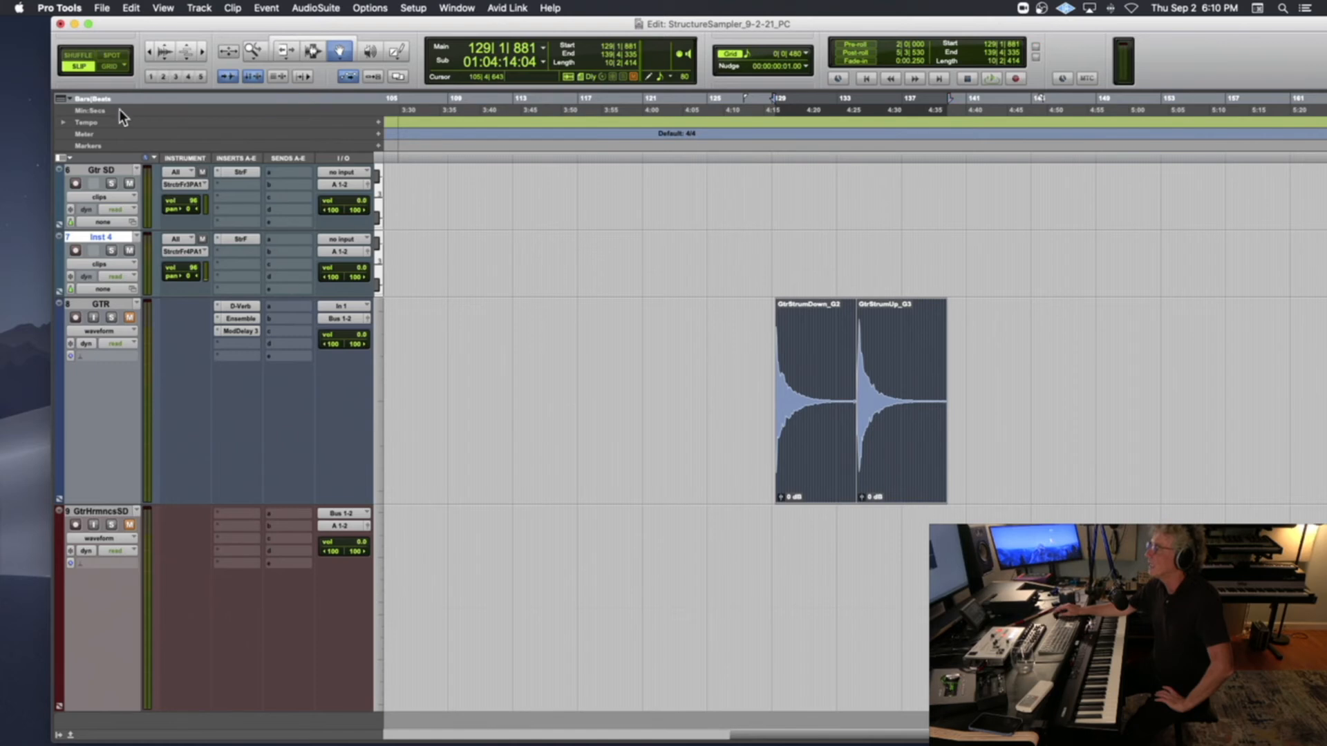
left_click_drag(139, 26, 109, 27)
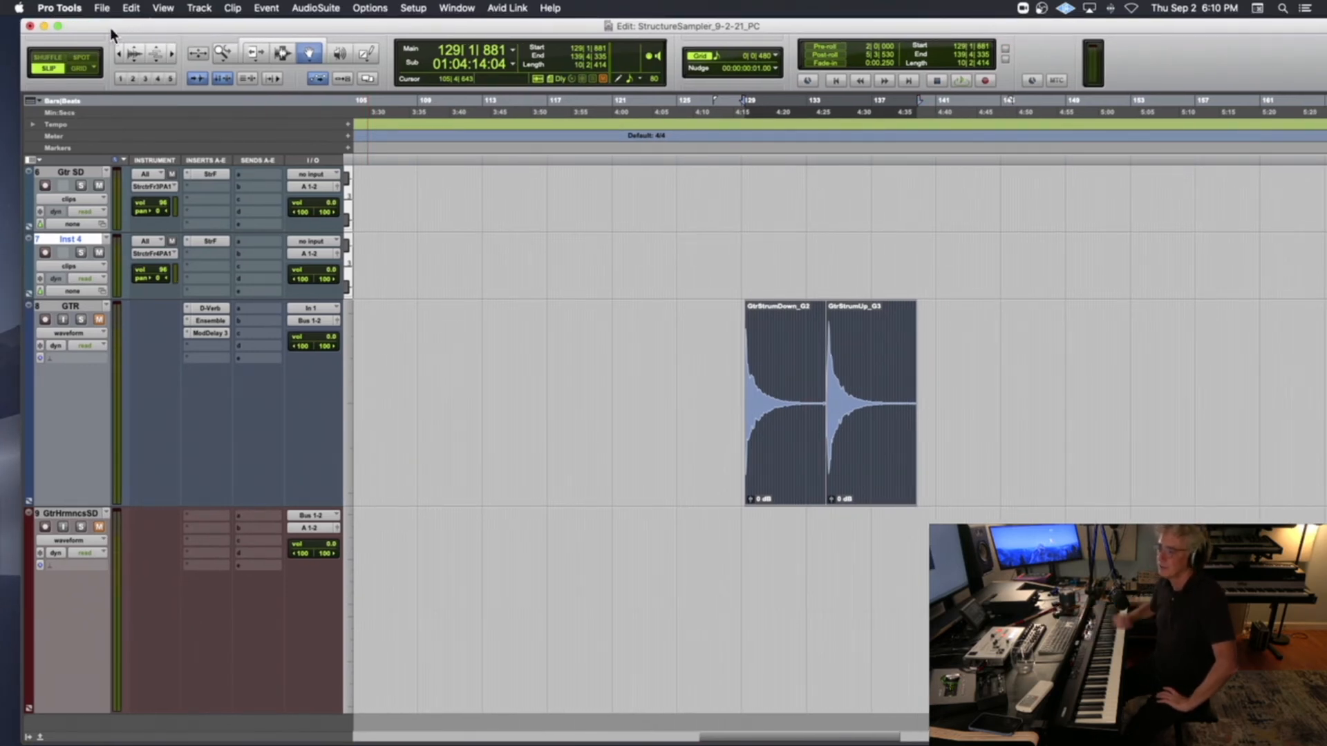
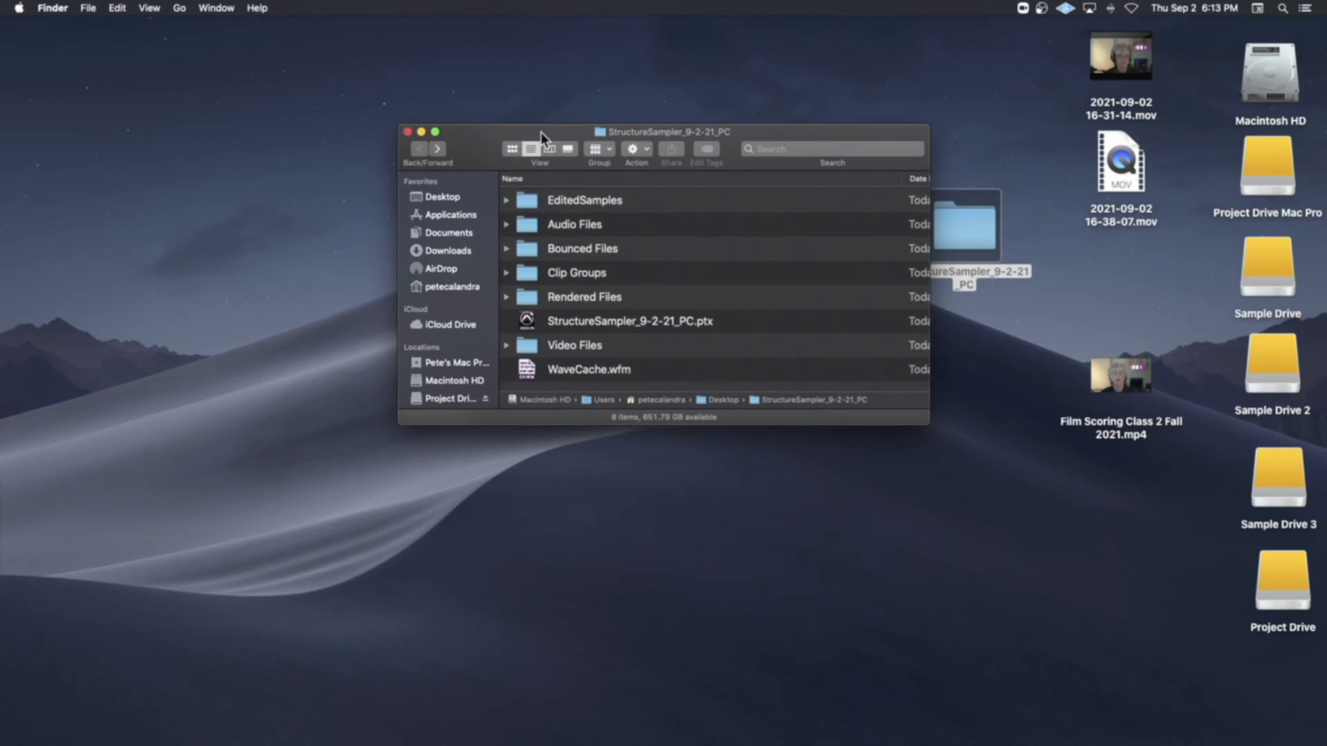
Close the StructureSampler_9-2-21_PC folder window, and move the Glass hit 2 and Glass hit 2.cm tracks below Gtr SD in Pro Tools
left_click(408, 131)
mouse_move(484, 736)
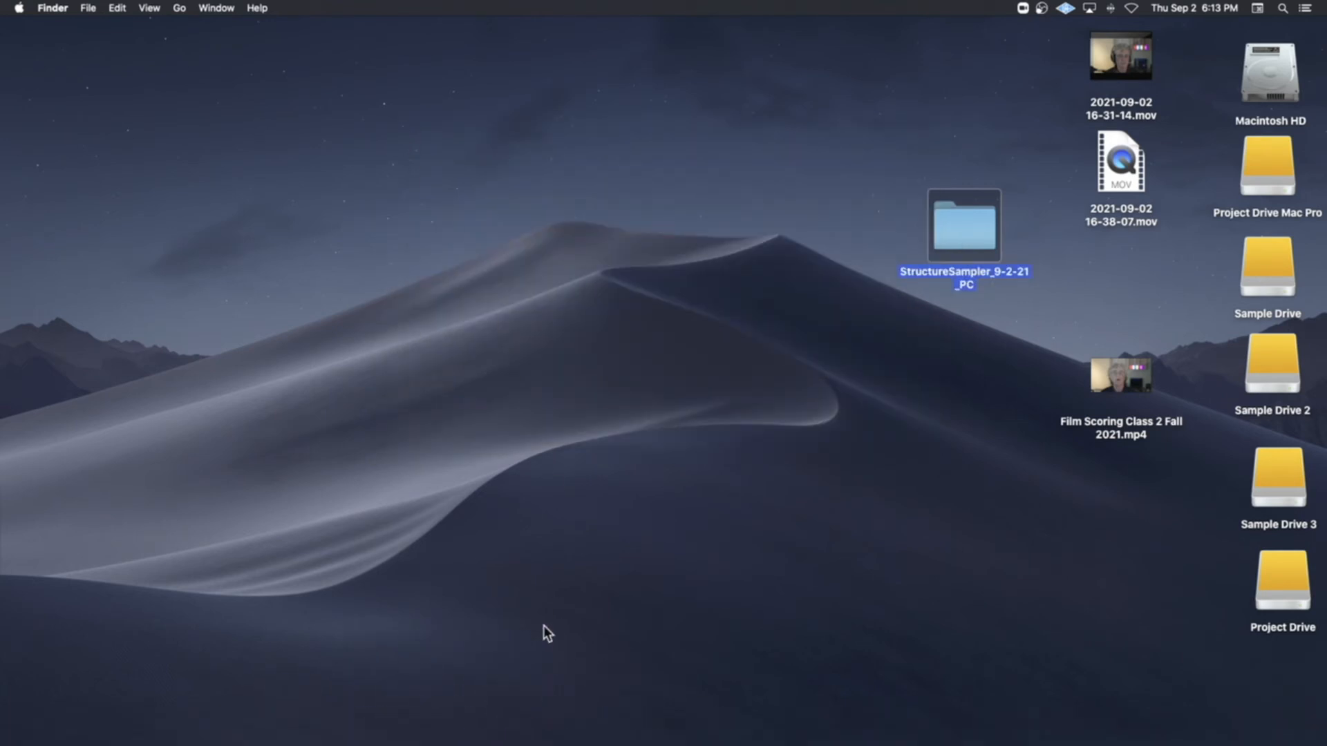
mouse_move(495, 700)
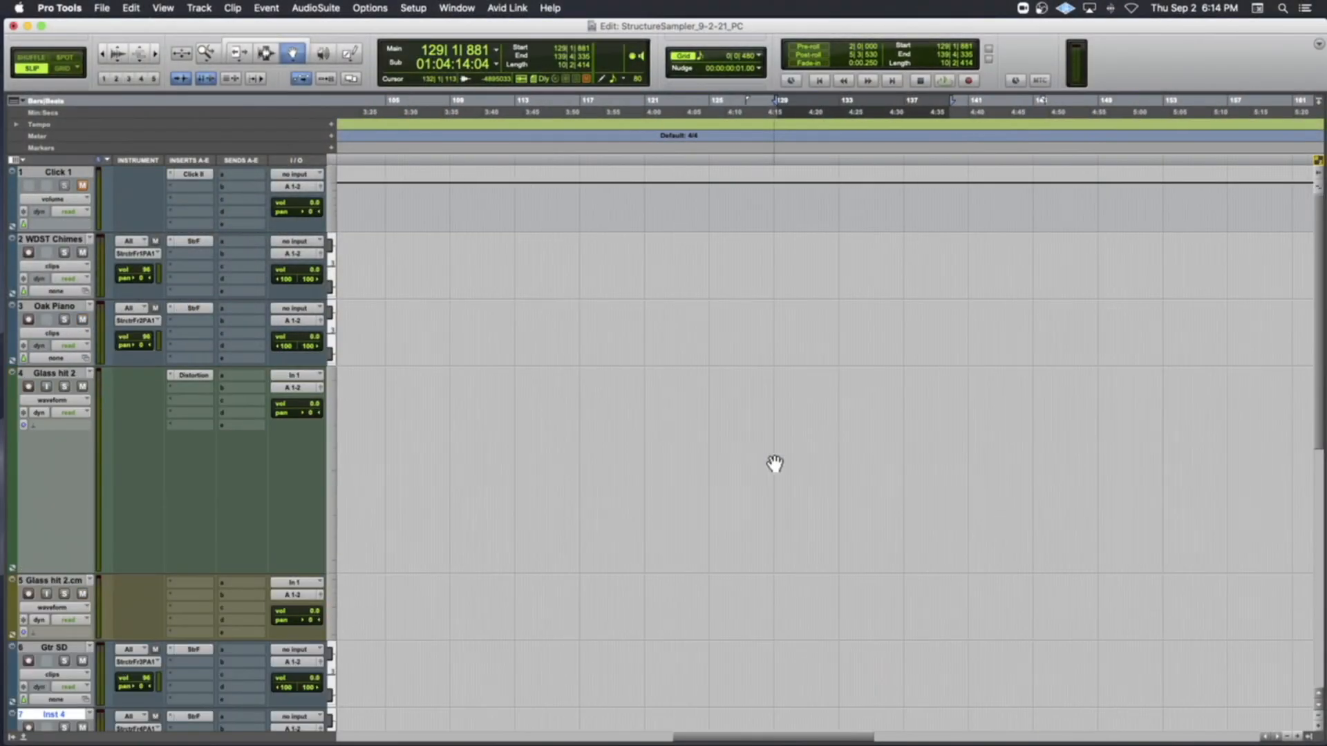
scroll(774, 464, "left", 15)
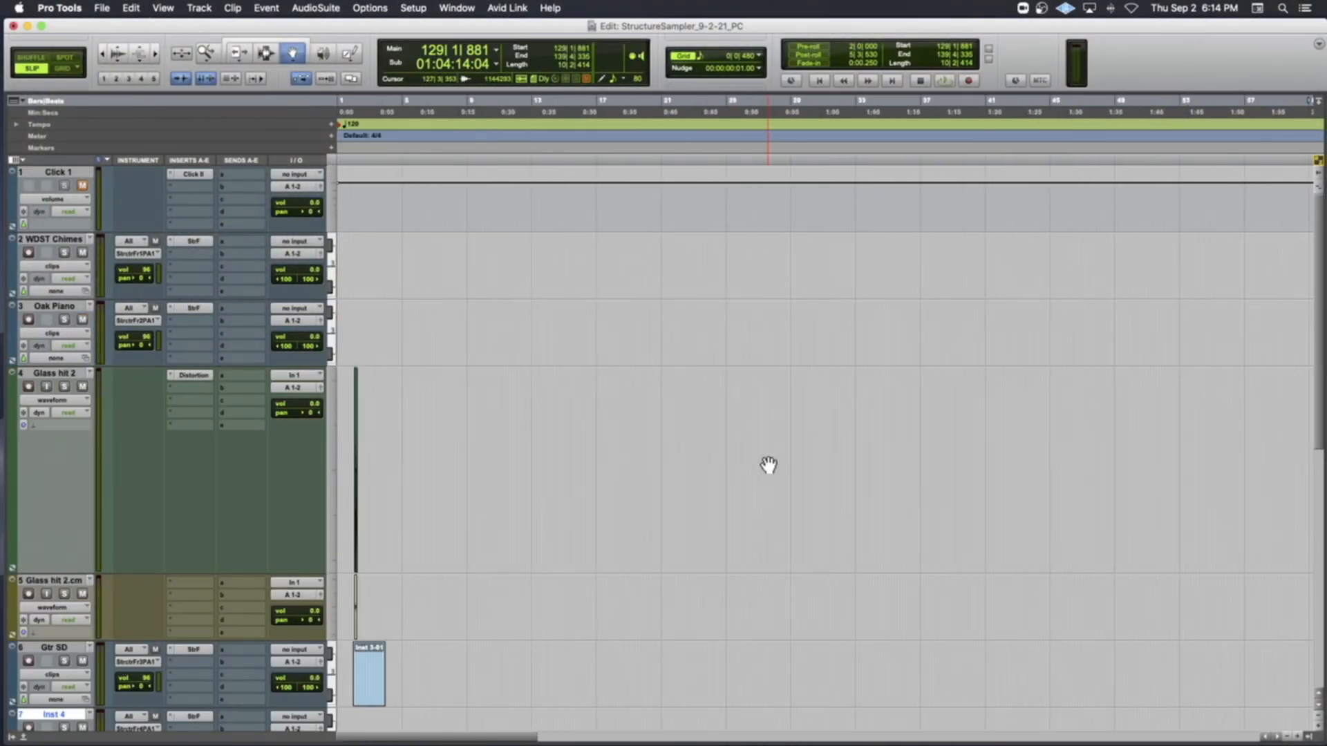
left_click_drag(77, 379, 76, 708)
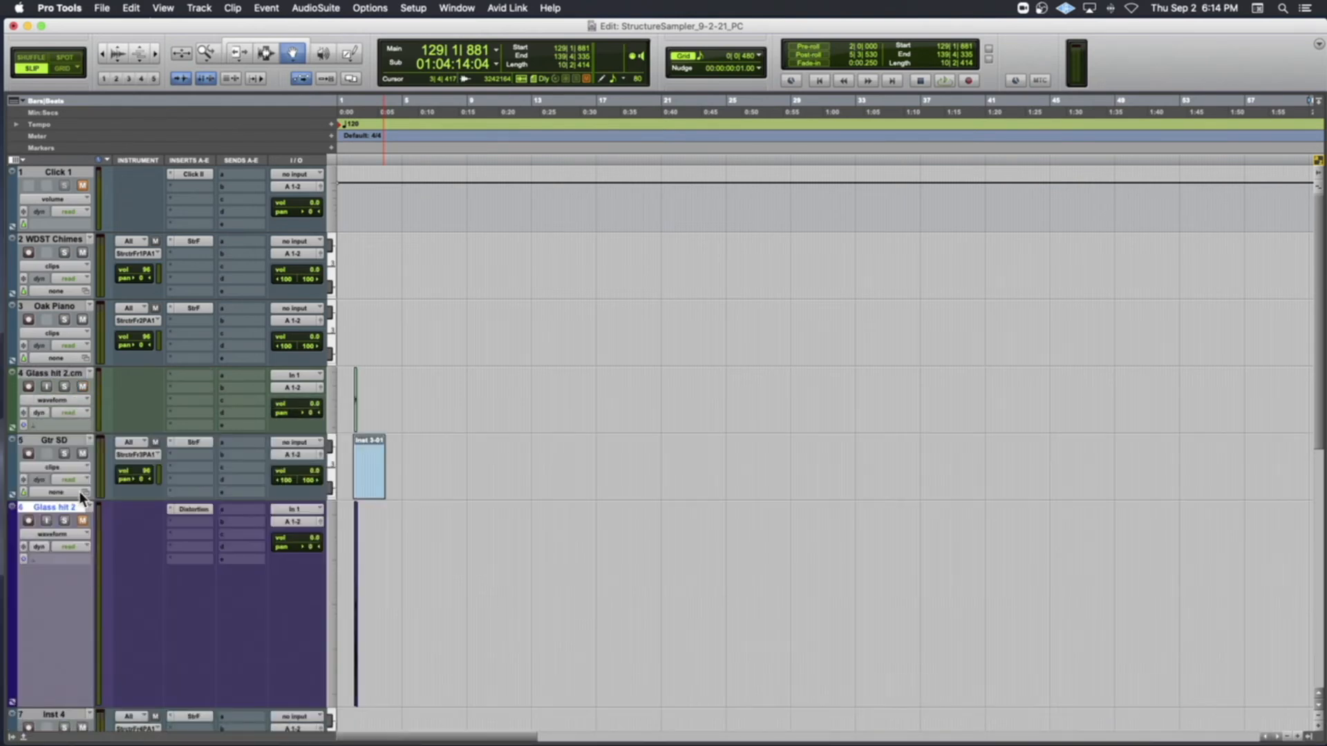
left_click_drag(62, 370, 81, 669)
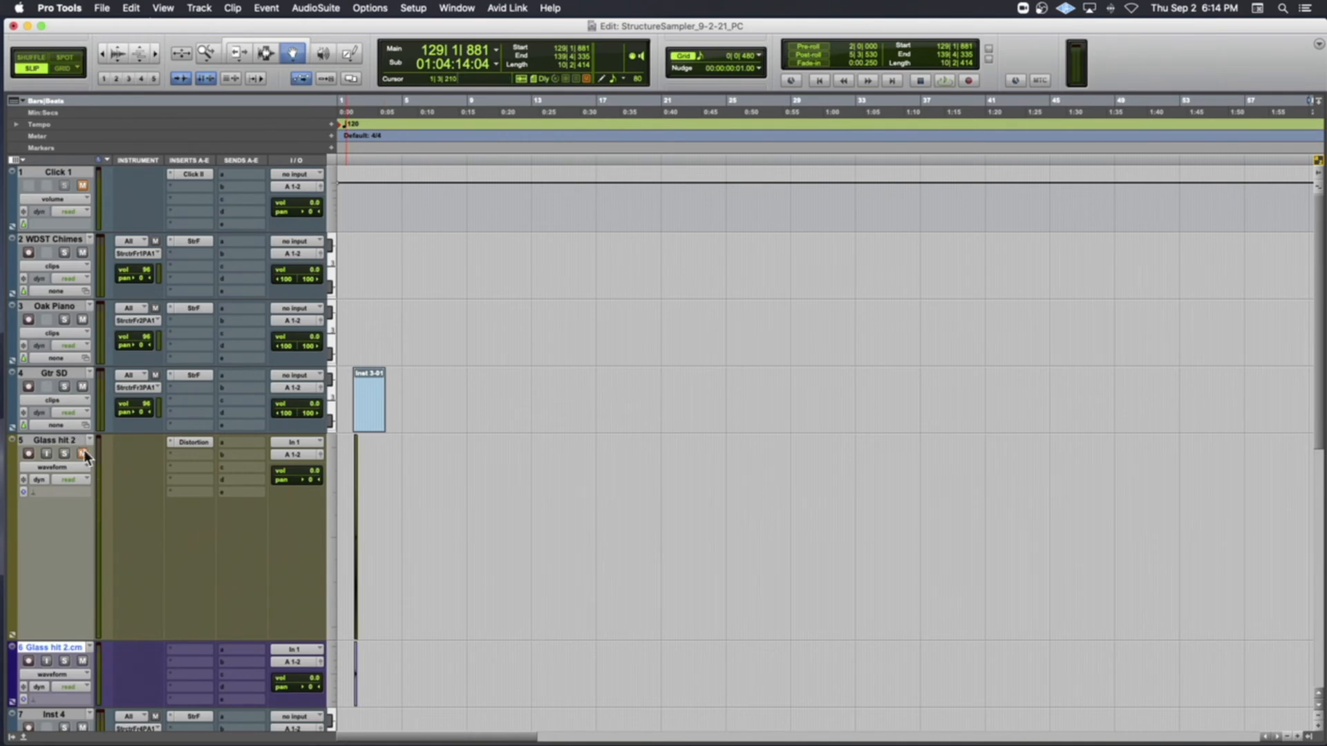
Record-arm the Gtr SD track and delete the existing MIDI clip near its start
scroll(105, 626, "down", 8)
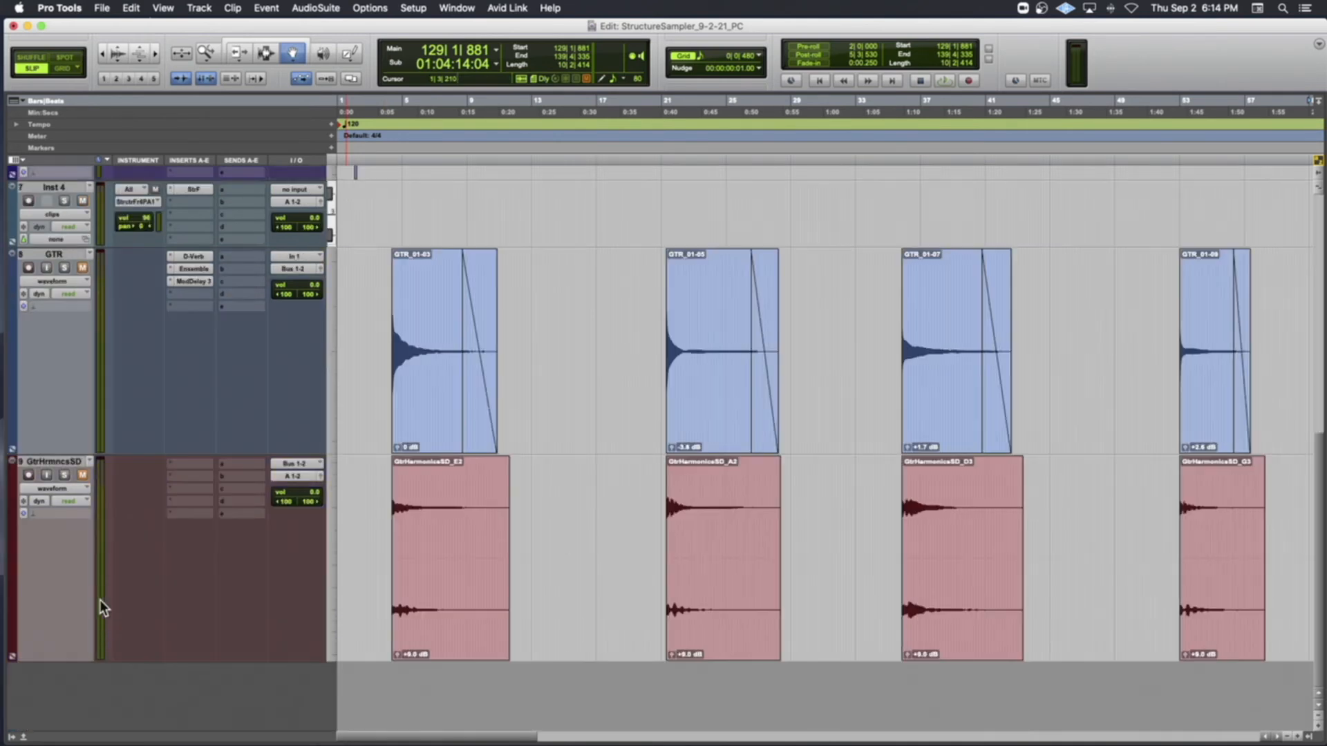
left_click(30, 201)
scroll(84, 213, "up", 8)
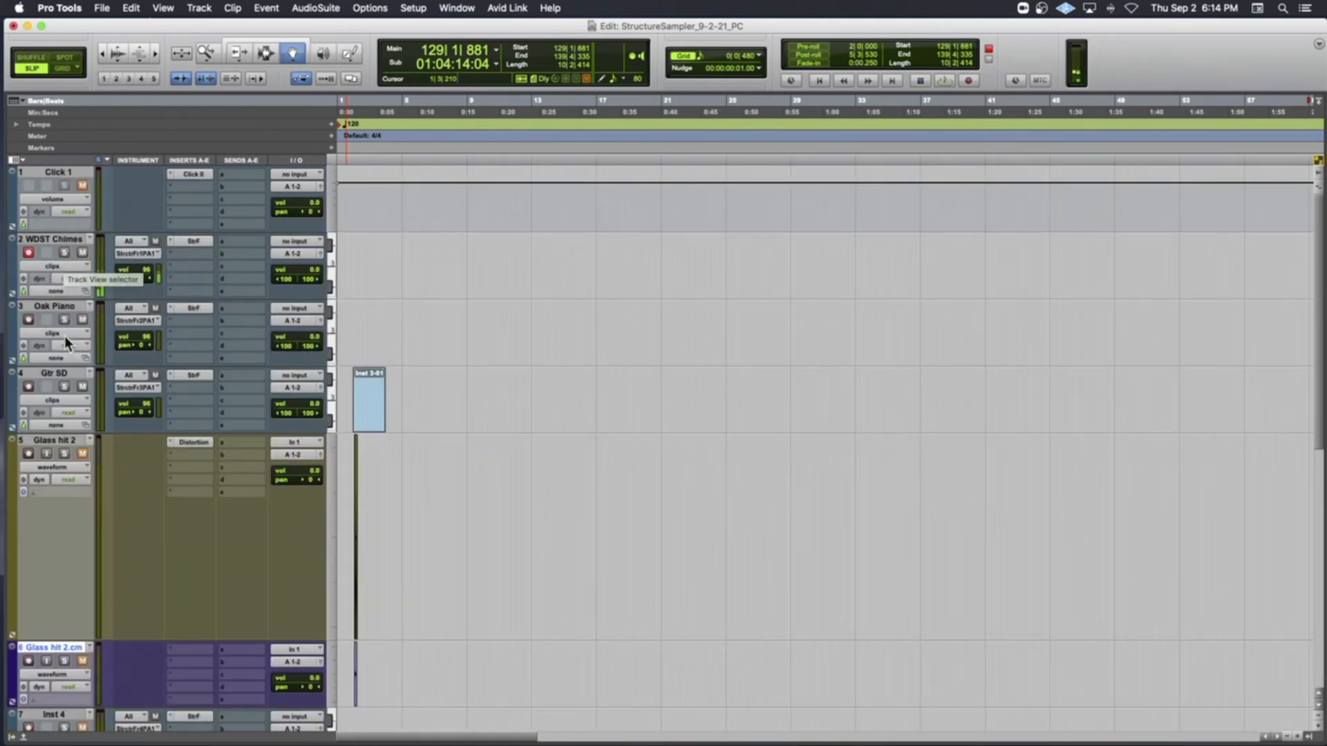
left_click(30, 384)
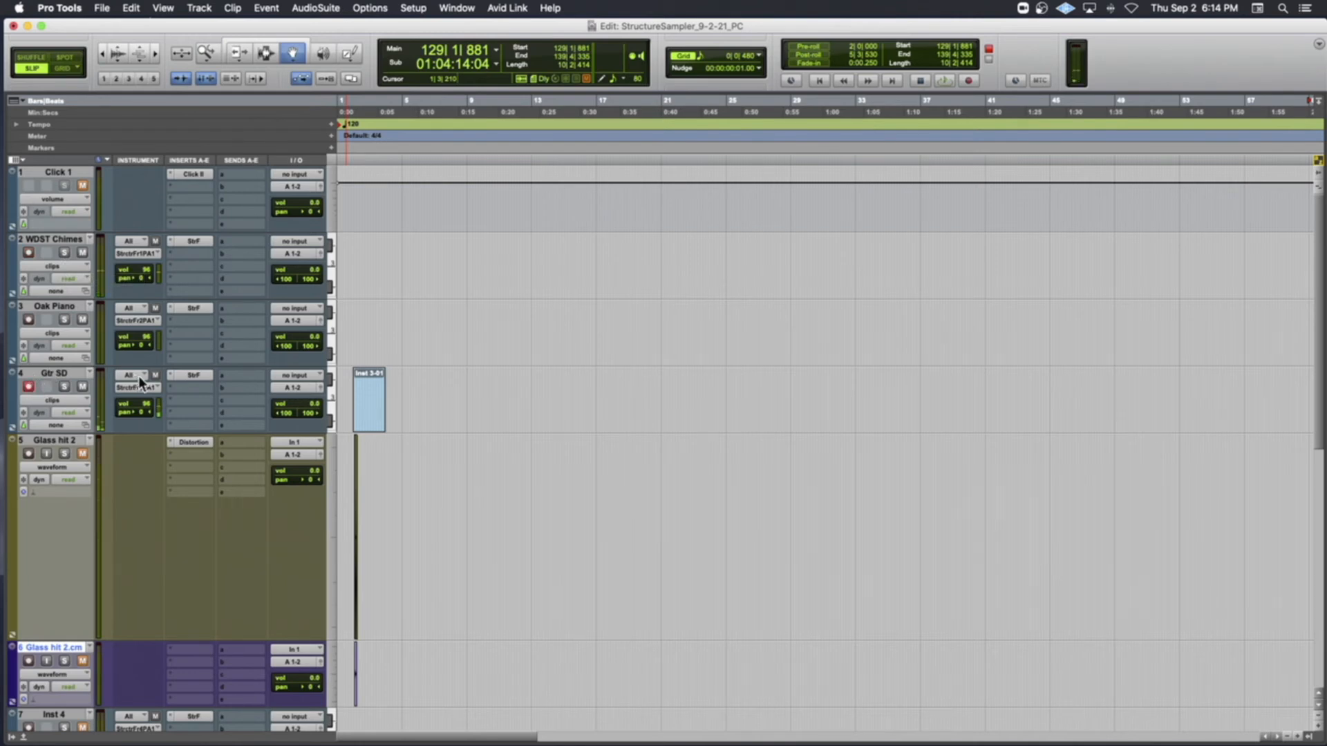
left_click(366, 399)
key("Delete")
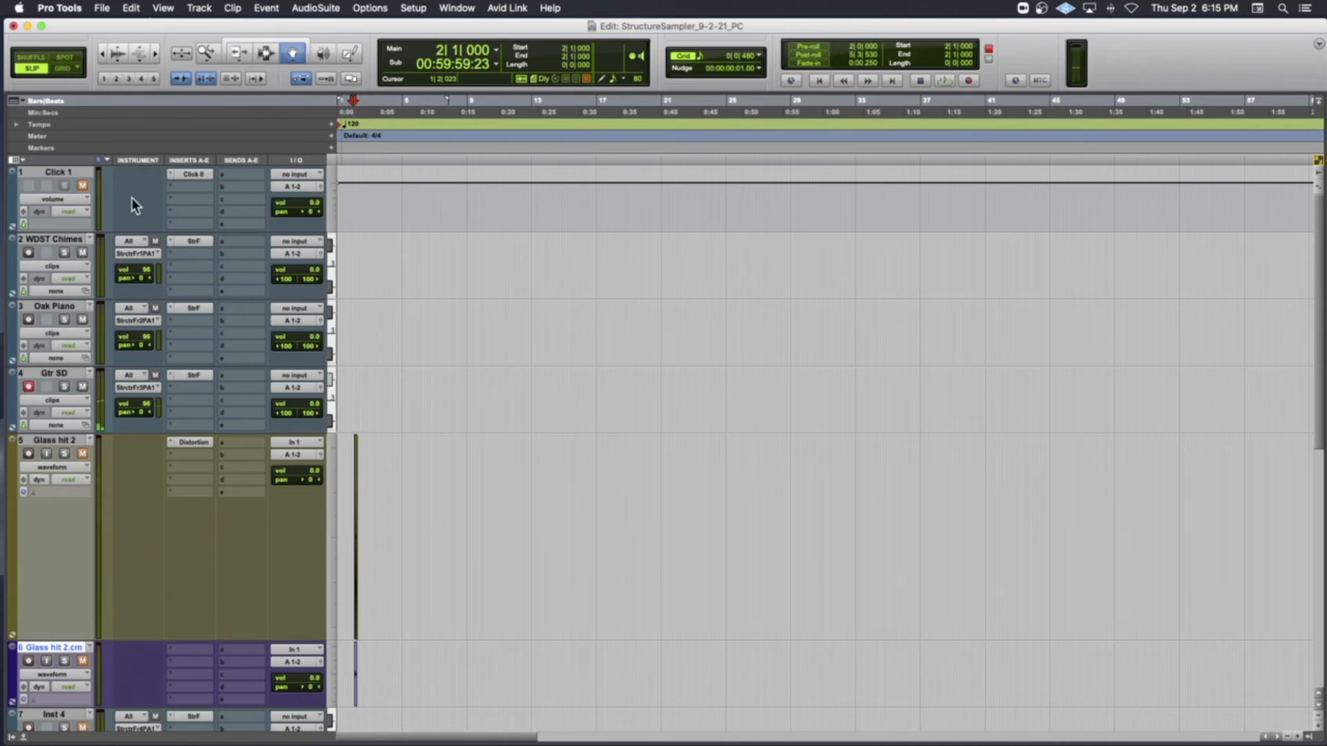
Unmute the click track and set the session tempo to 60 BPM from 1|1|000
left_click(83, 185)
left_click(1319, 46)
key("Return")
left_click(329, 124)
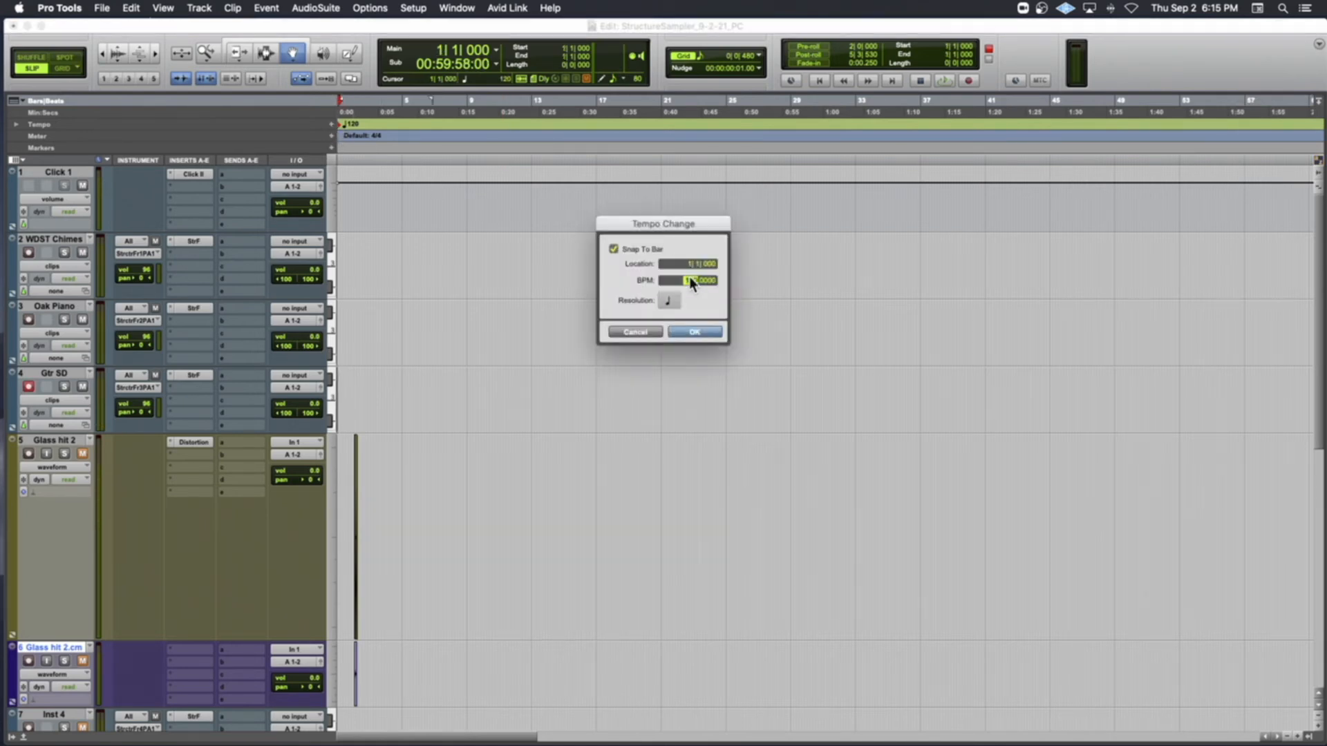
key("Return")
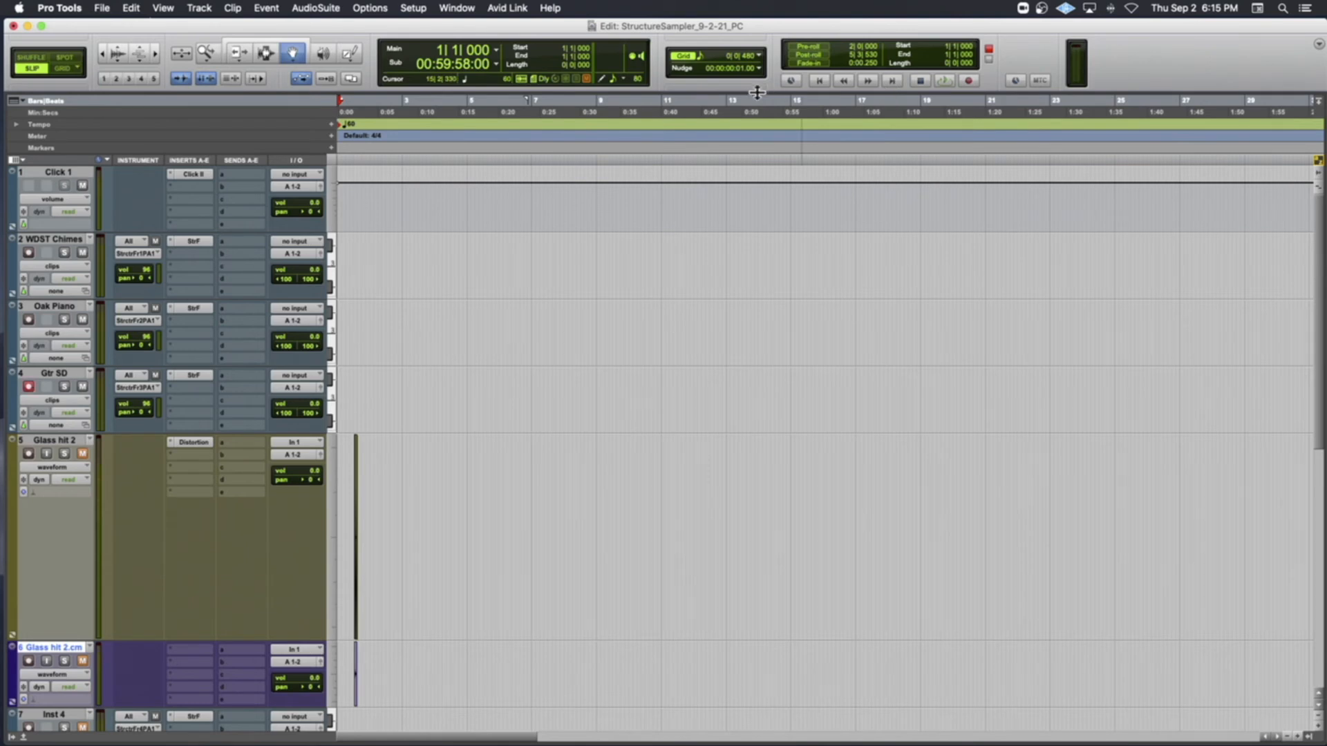
Show the MIDI controls in the Edit window and enable Count Off
left_click(1318, 44)
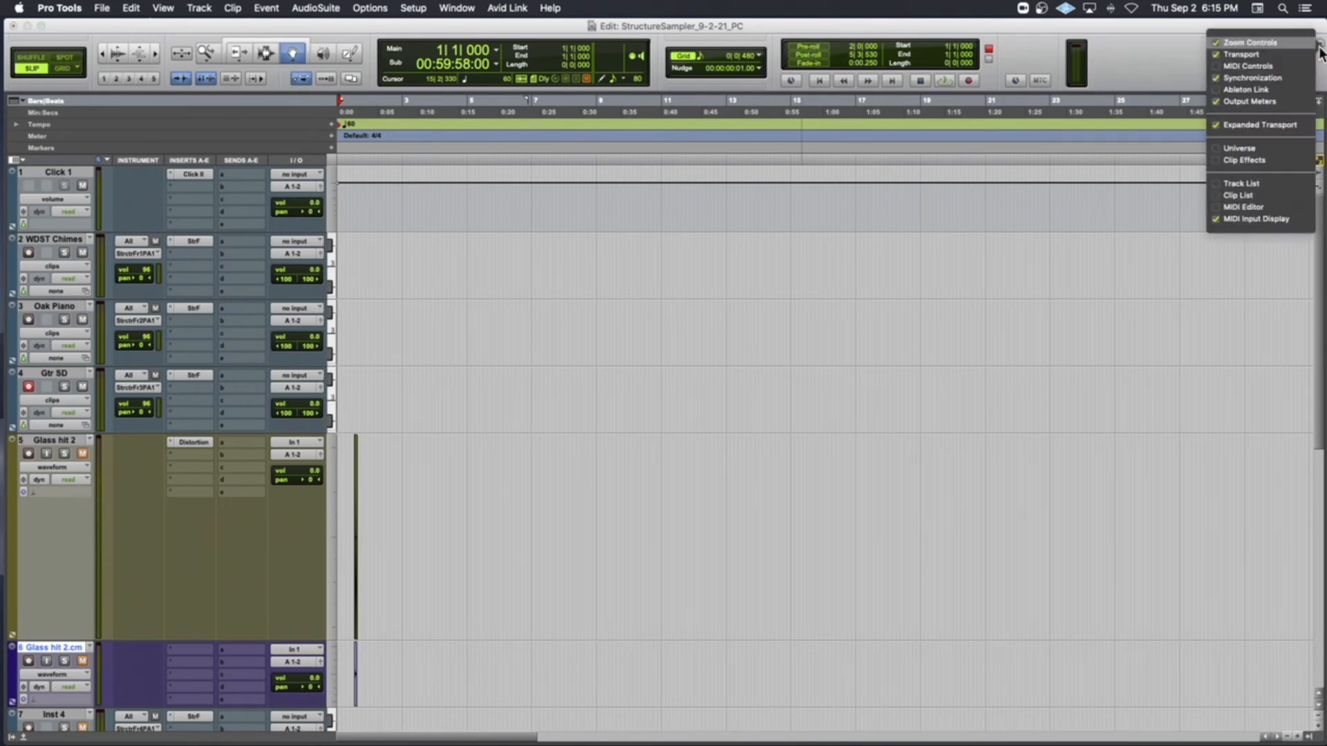
left_click(1216, 67)
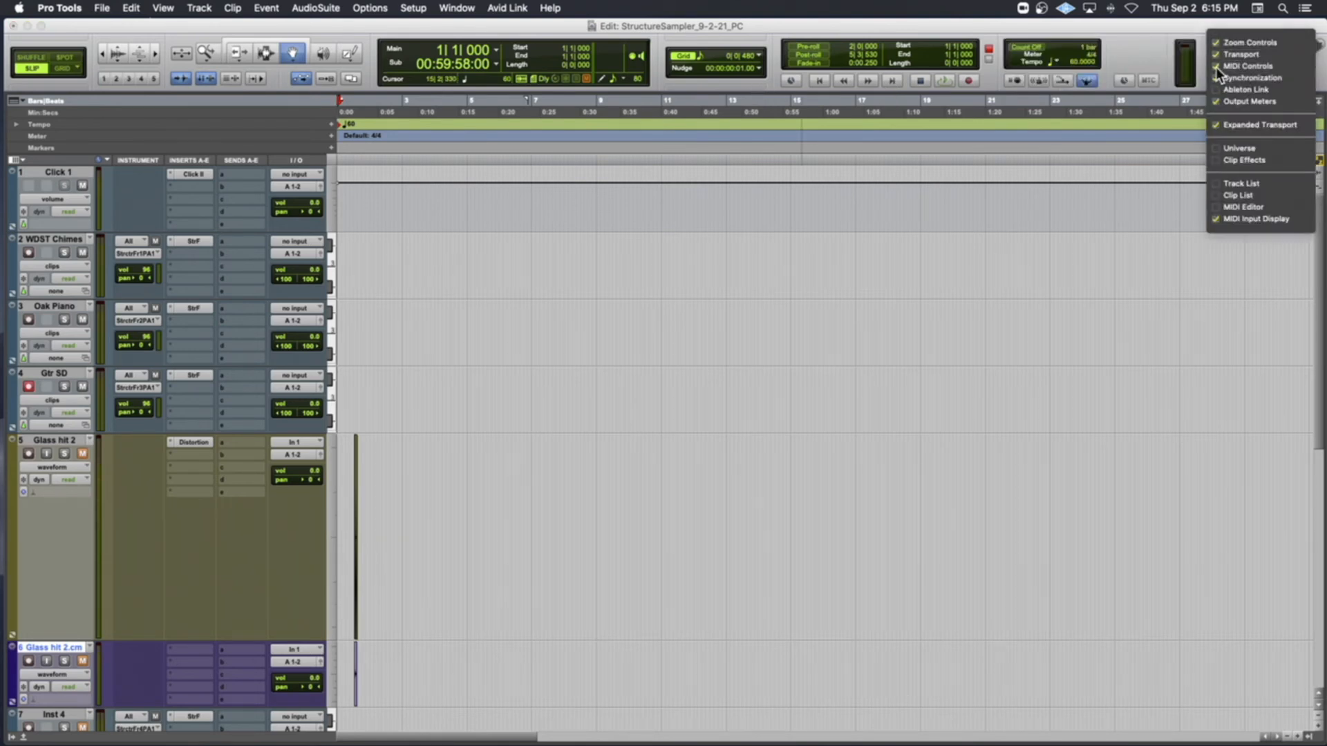
left_click(1027, 51)
left_click(1030, 48)
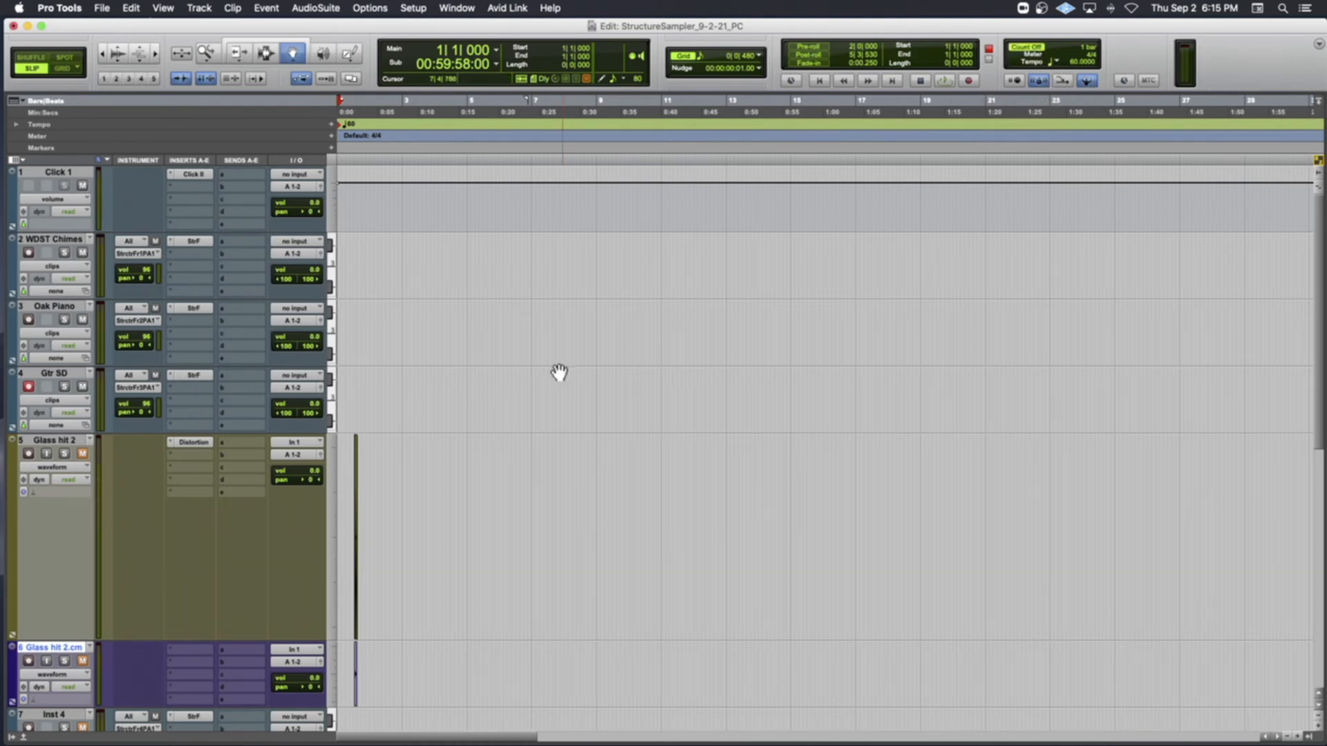
Record a MIDI part about six bars long on Gtr SD from bar 1, and color the track bright blue-violet
key("super+space")
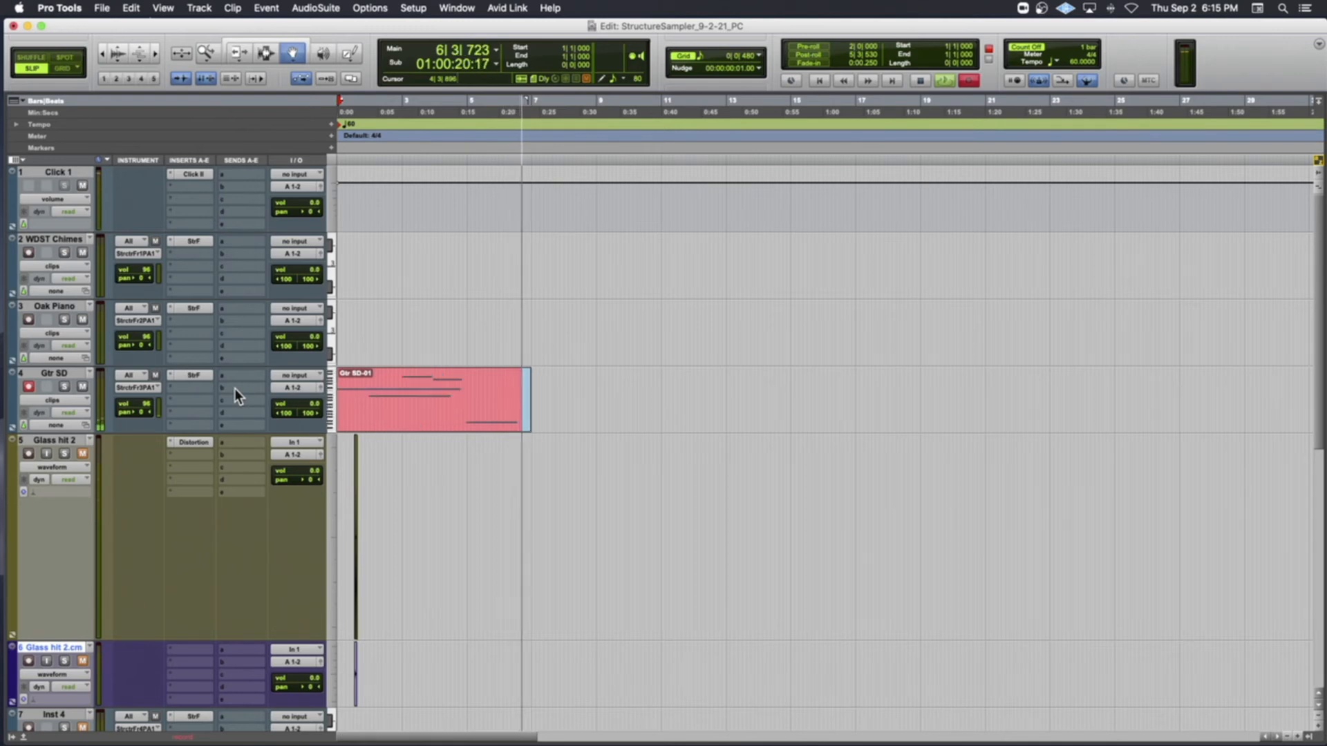
key("space")
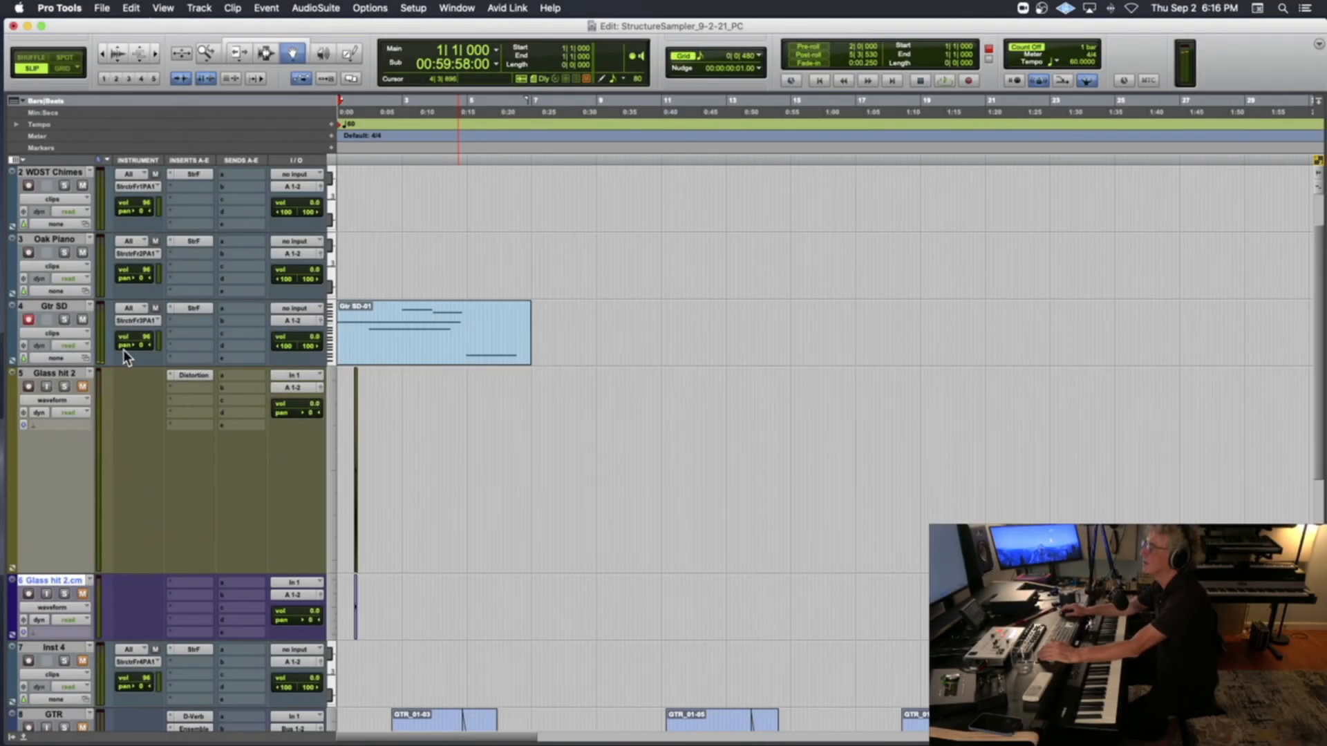
double_click(15, 324)
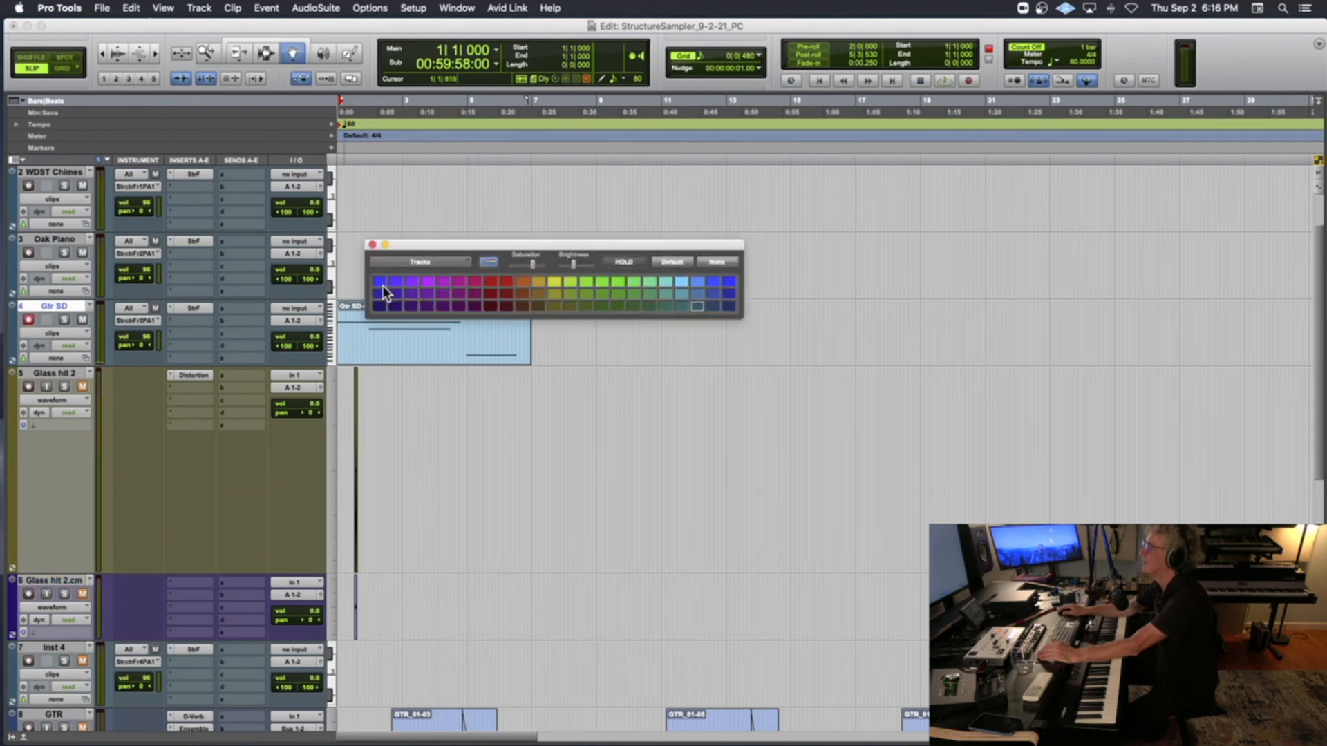
left_click(379, 283)
left_click(372, 245)
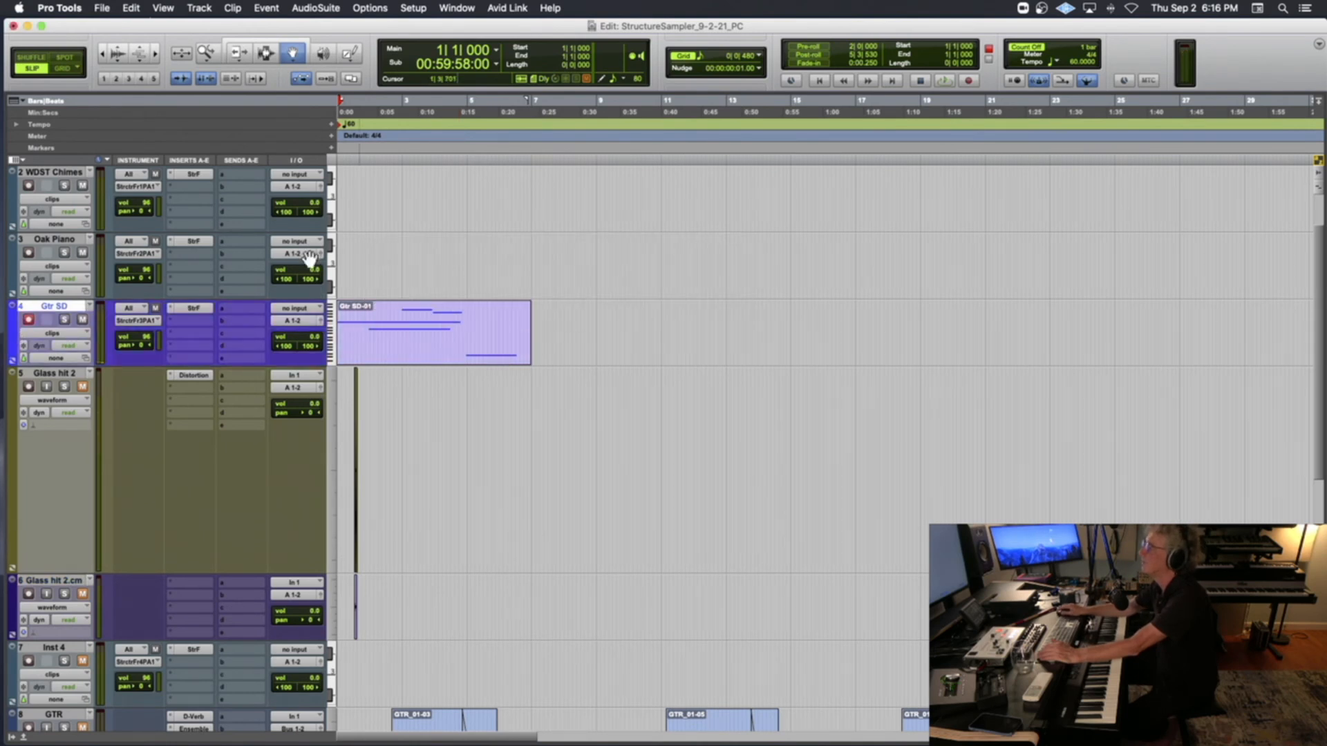
Record-arm WDST Chimes and set the filter type of its Structure Free patch to LP24
scroll(36, 251, "up", 1)
left_click(28, 253)
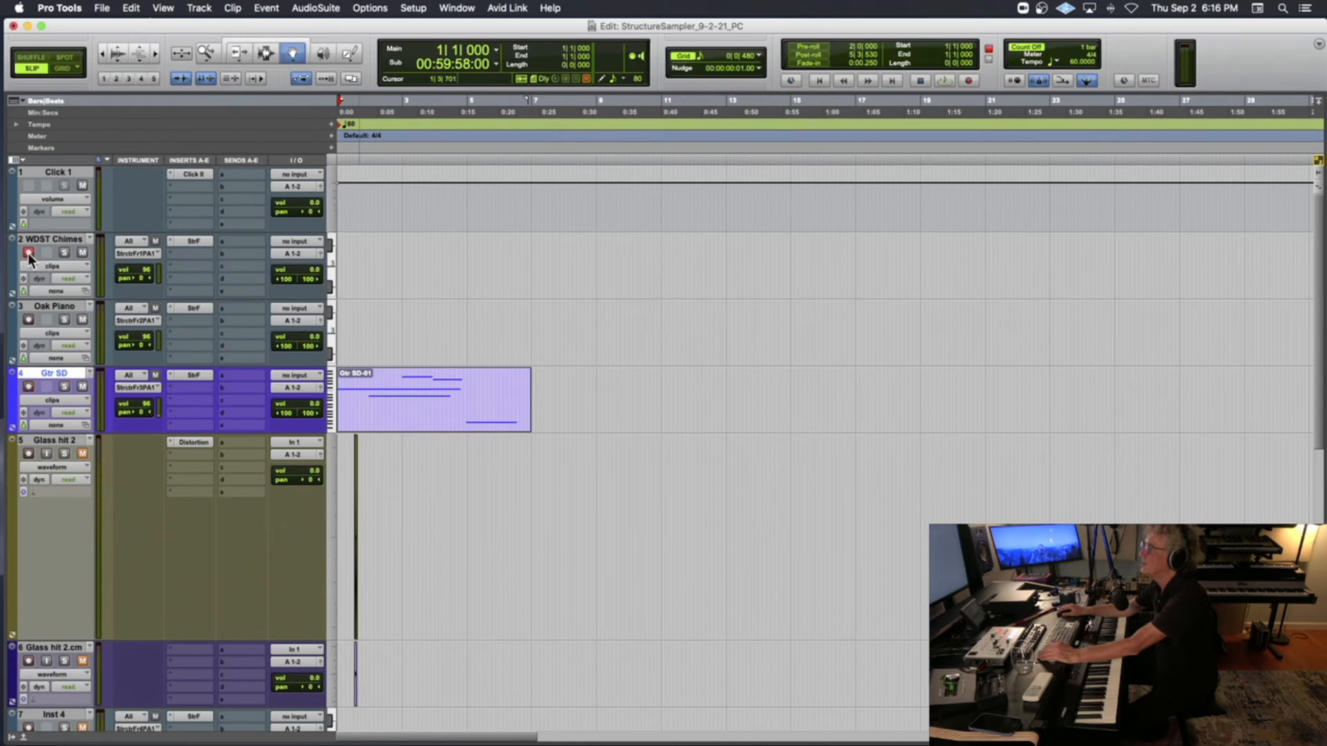
key("space")
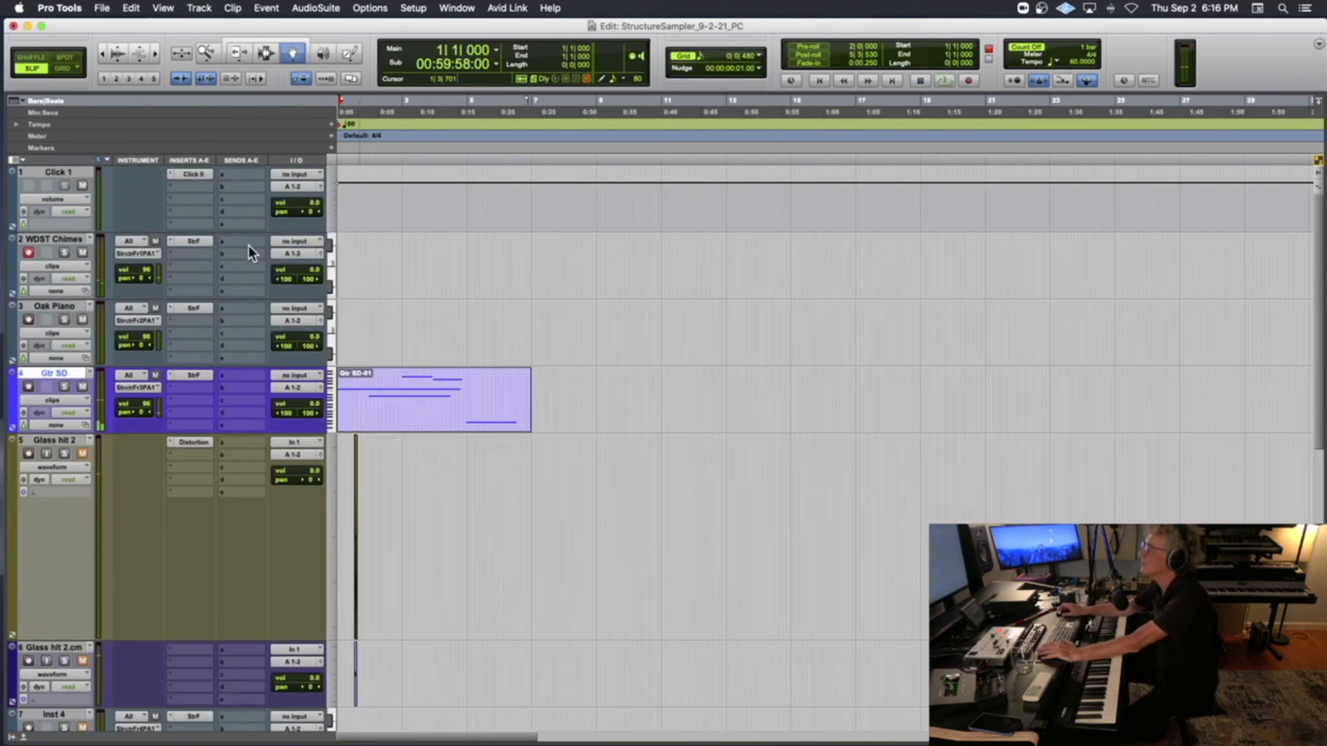
left_click(195, 241)
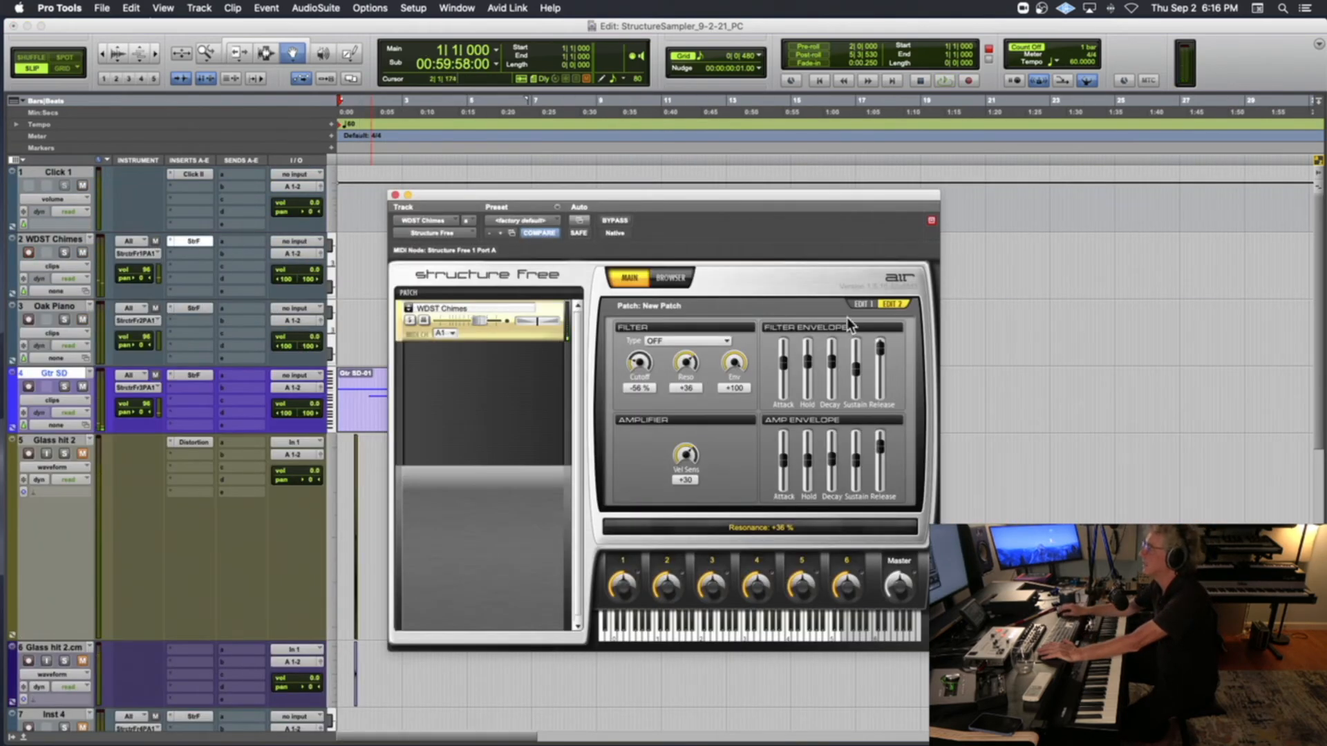
left_click(678, 340)
left_click(682, 369)
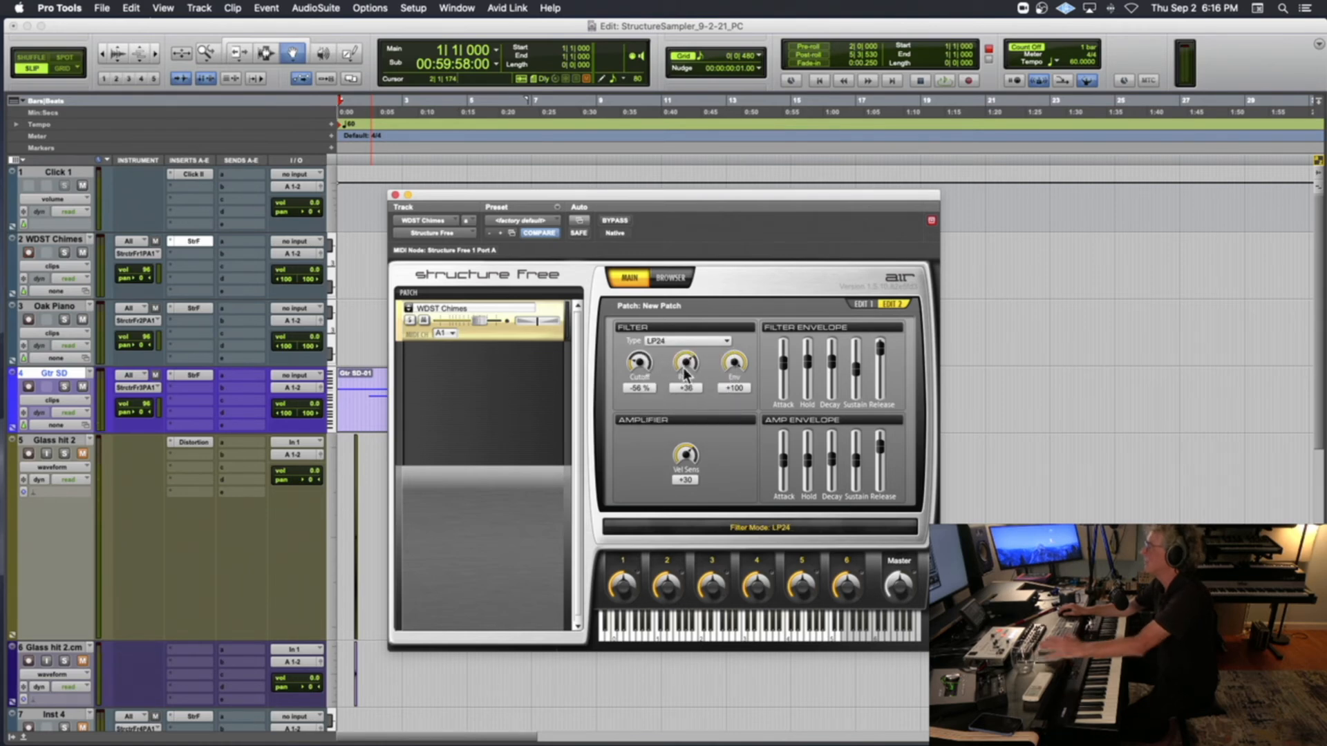
Set the chimes patch's resonance and filter envelope depth to -100 %, cutoff to -41 %, amp attack to +37 % and master volume to +12.0 dB
left_click_drag(686, 373, 645, 482)
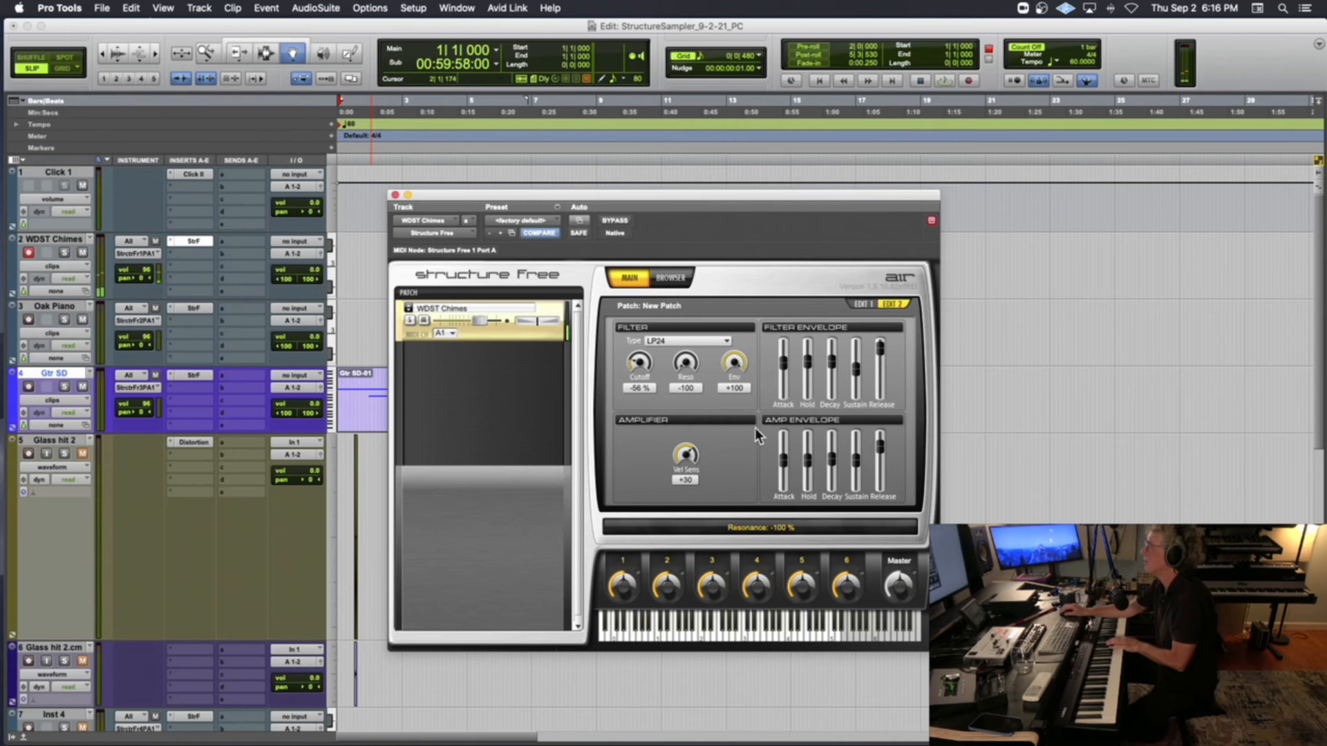
left_click_drag(782, 459, 782, 448)
left_click_drag(736, 366, 679, 524)
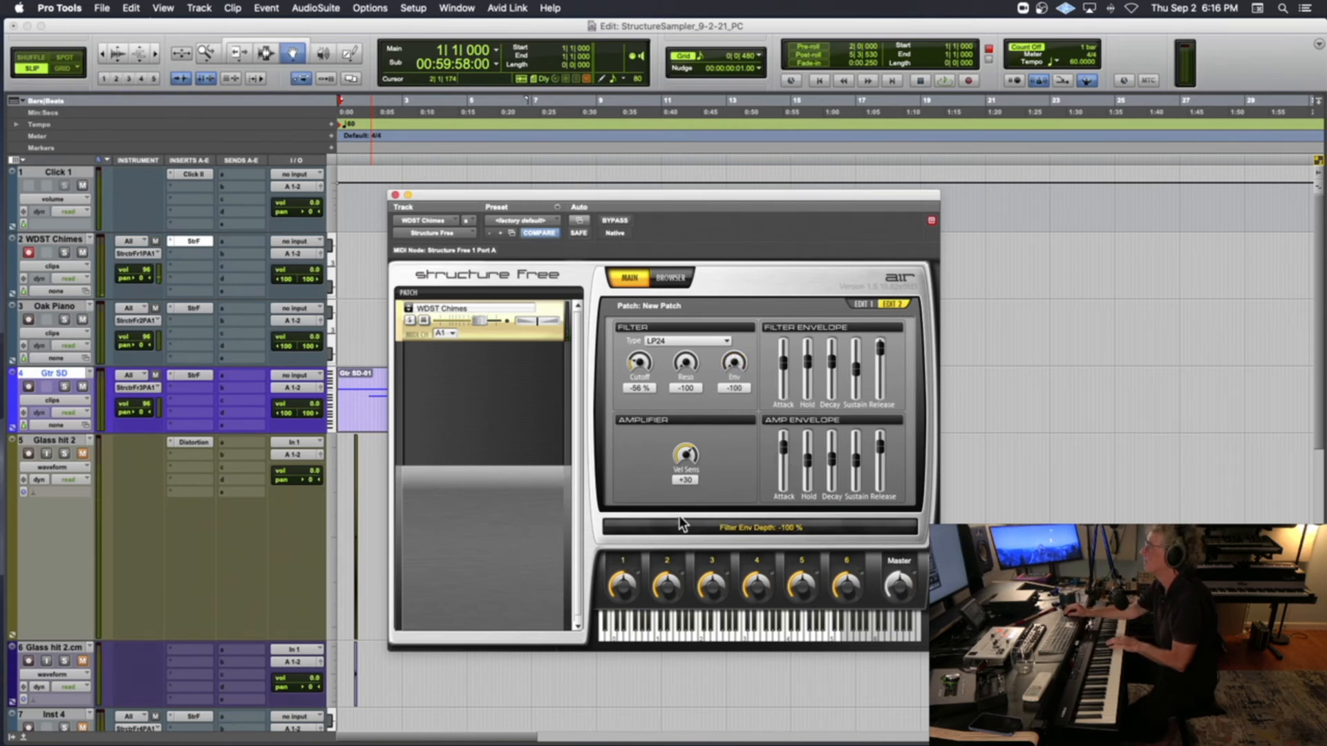
left_click_drag(783, 448, 784, 464)
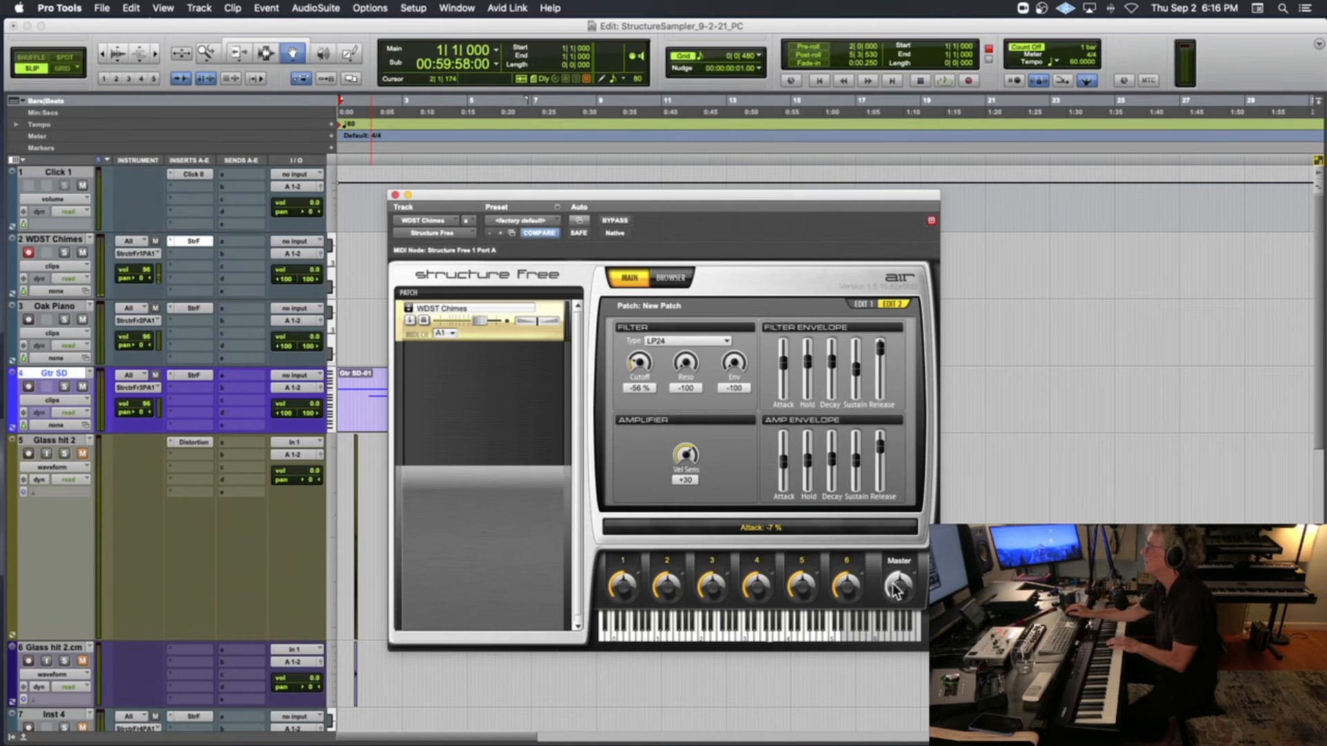
left_click_drag(893, 584, 894, 496)
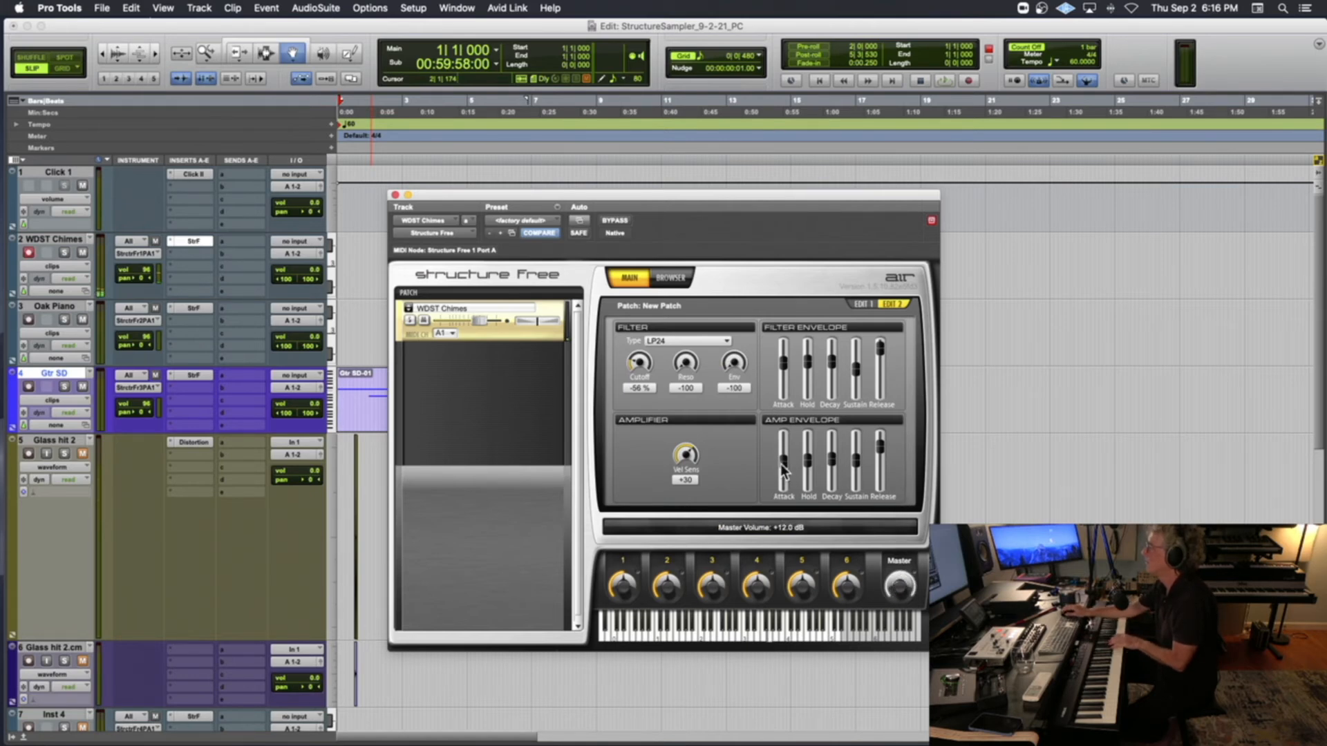
left_click_drag(637, 365, 635, 353)
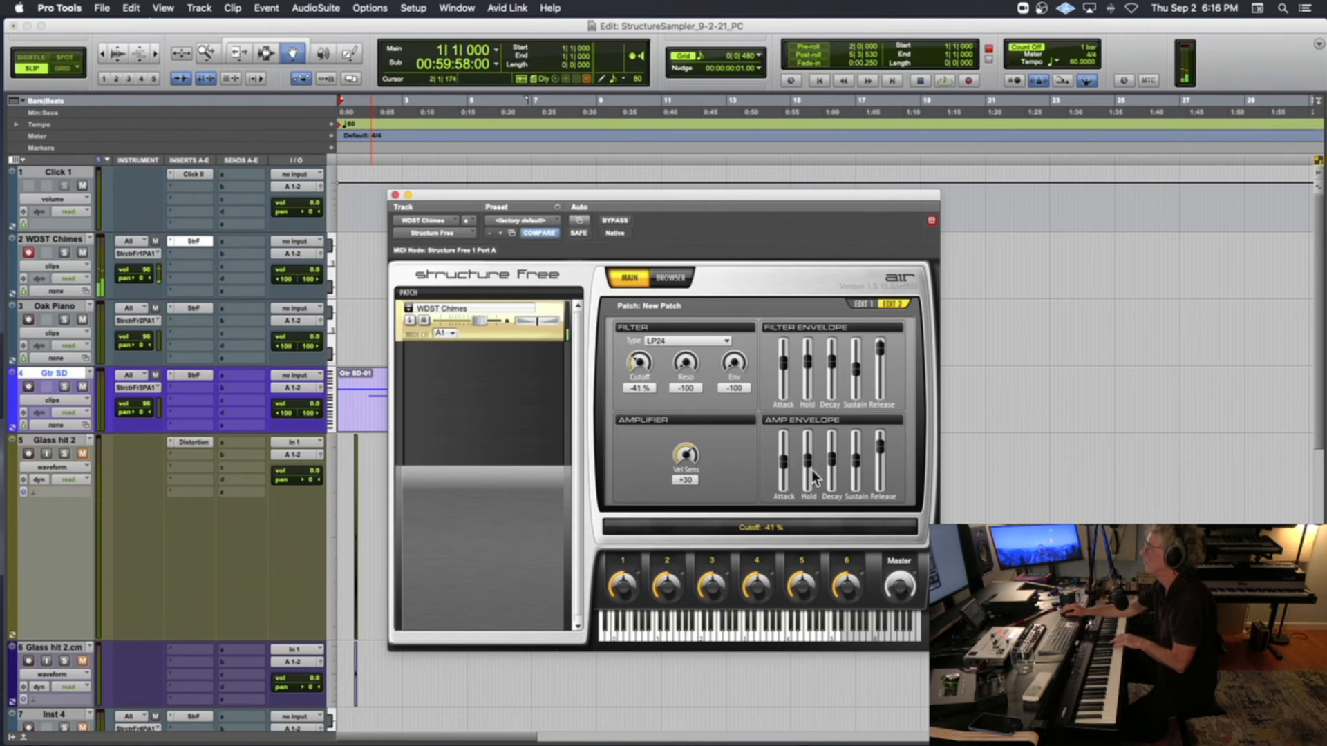
left_click_drag(784, 460, 783, 450)
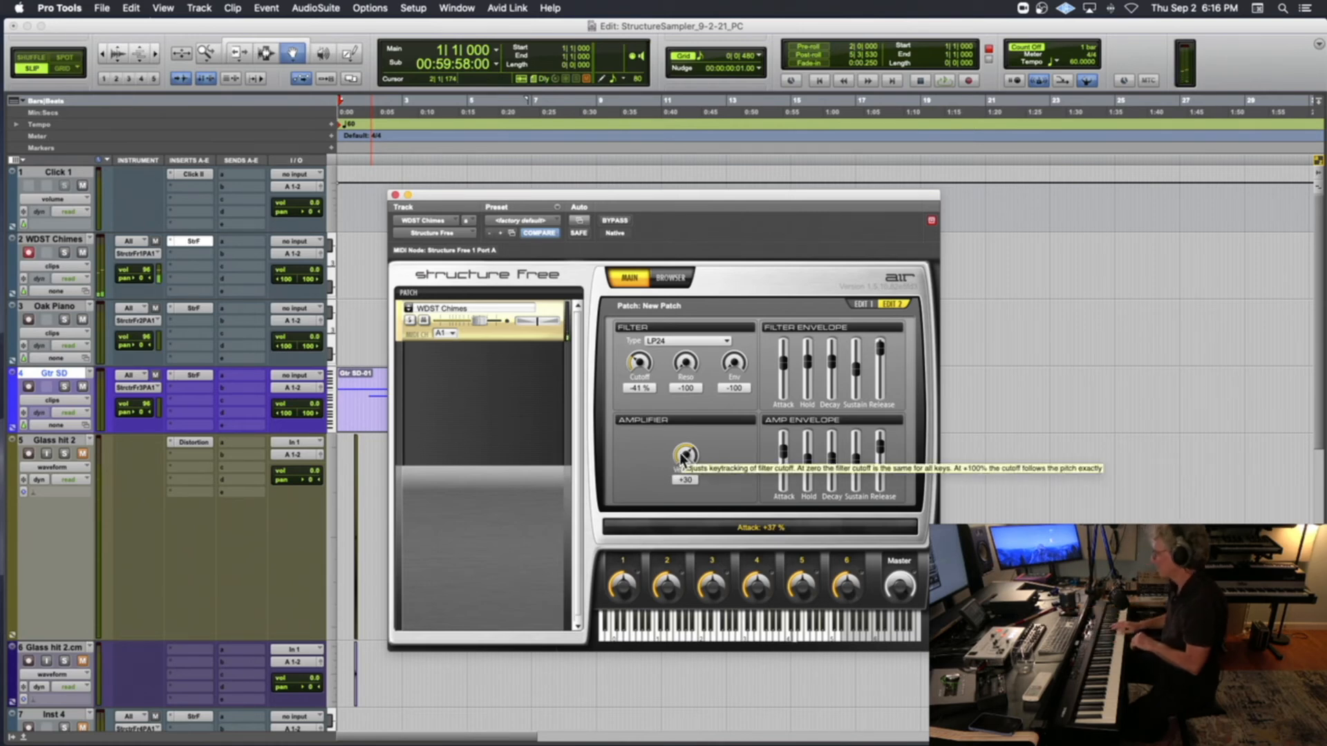
Record a MIDI part about ten bars long on WDST Chimes from bar 1, closing the plug-in window during the take
key("KP_3")
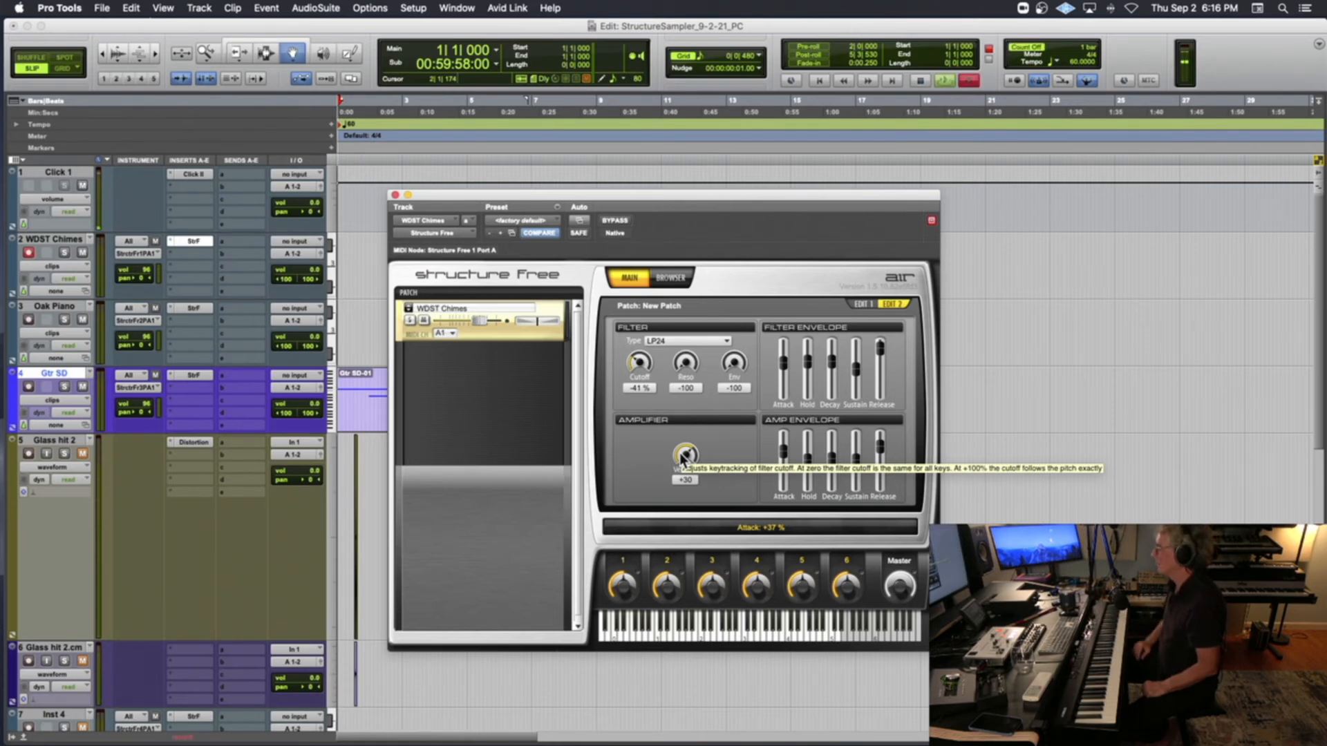
left_click(396, 194)
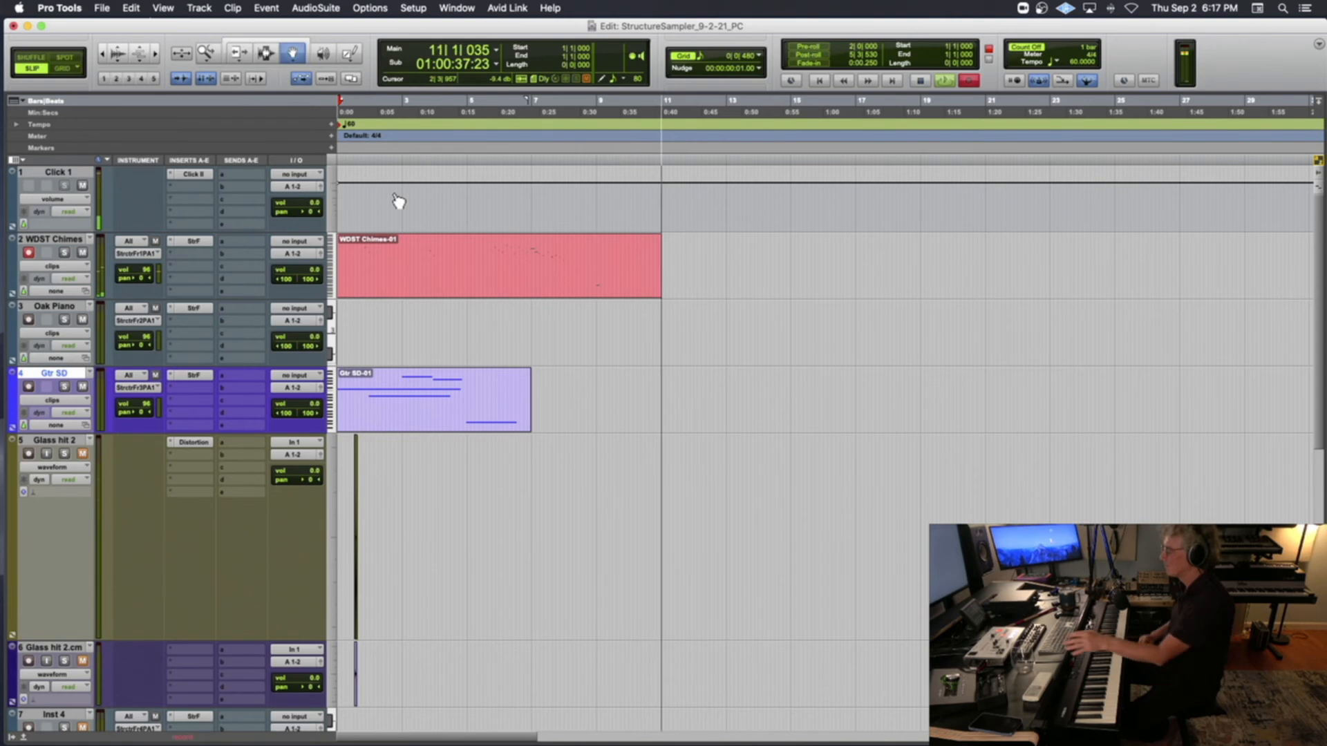
key("space")
Record-arm the Oak Piano track and insert a D-Verb reverb after its Structure Free plug-in
scroll(365, 261, "down", 2)
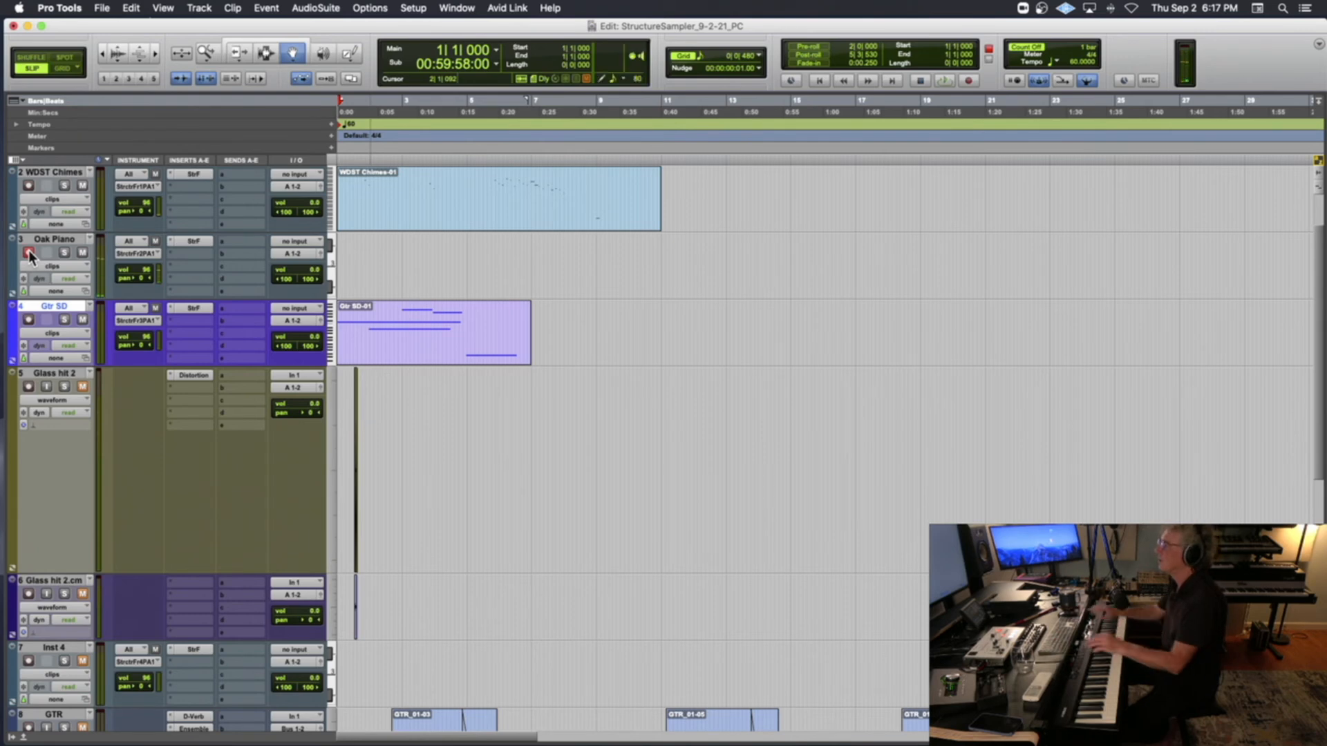
scroll(43, 251, "up", 2)
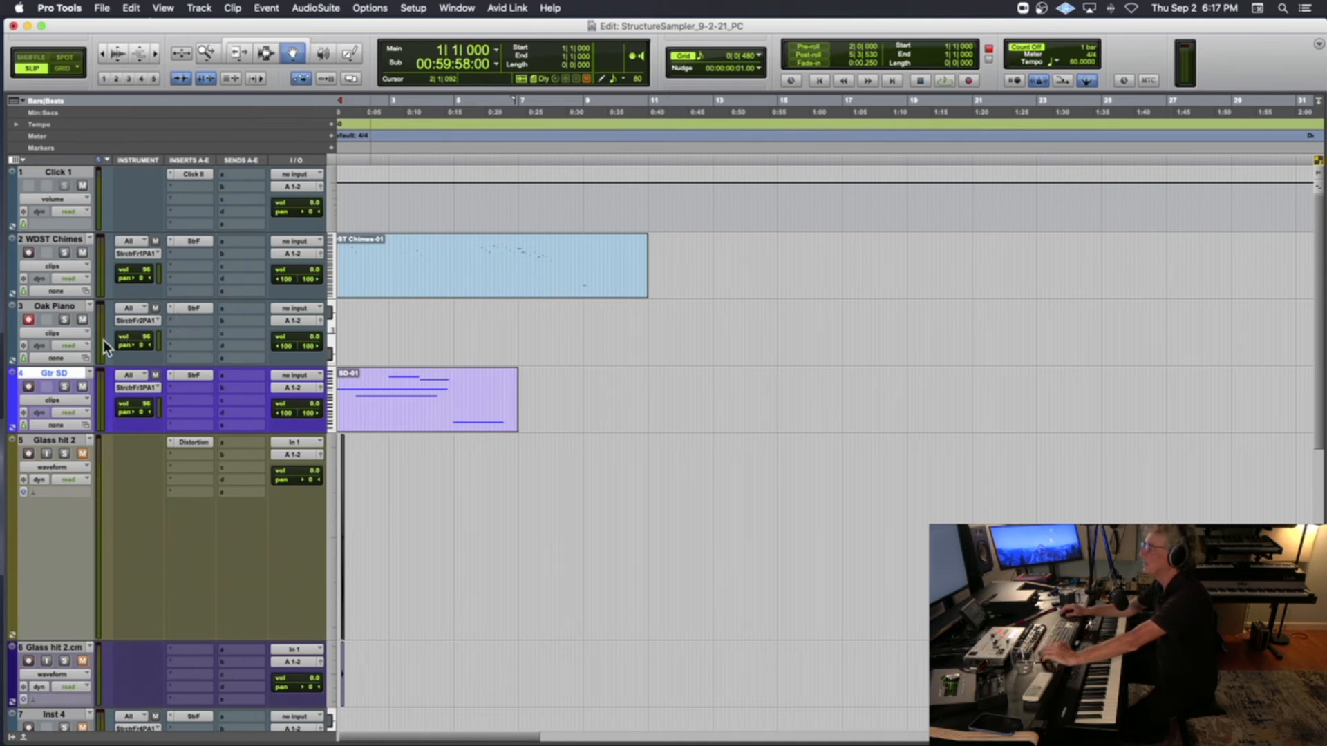
left_click(189, 324)
mouse_move(190, 324)
mouse_move(357, 145)
left_click(477, 141)
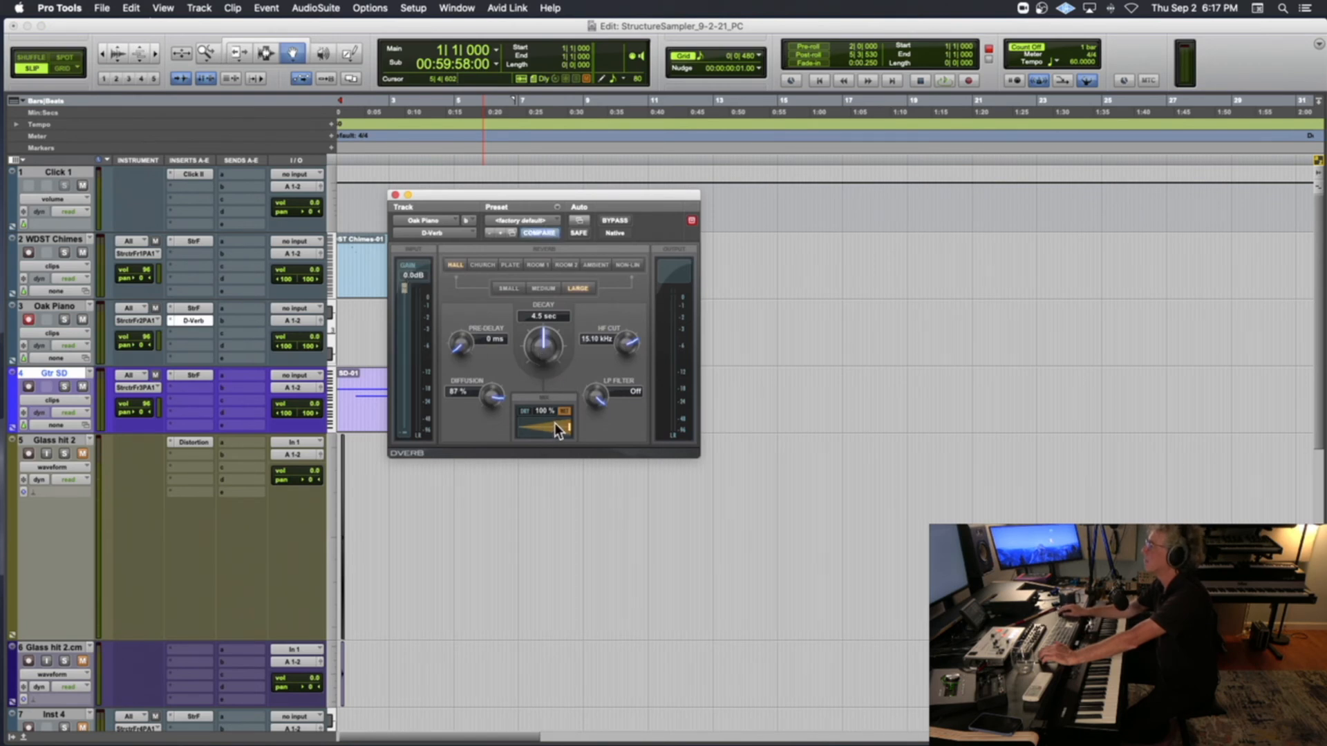
Set the Oak Piano reverb's mix to 64 % and load the Vocal Plate preset
left_click_drag(540, 428, 532, 430)
left_click(525, 219)
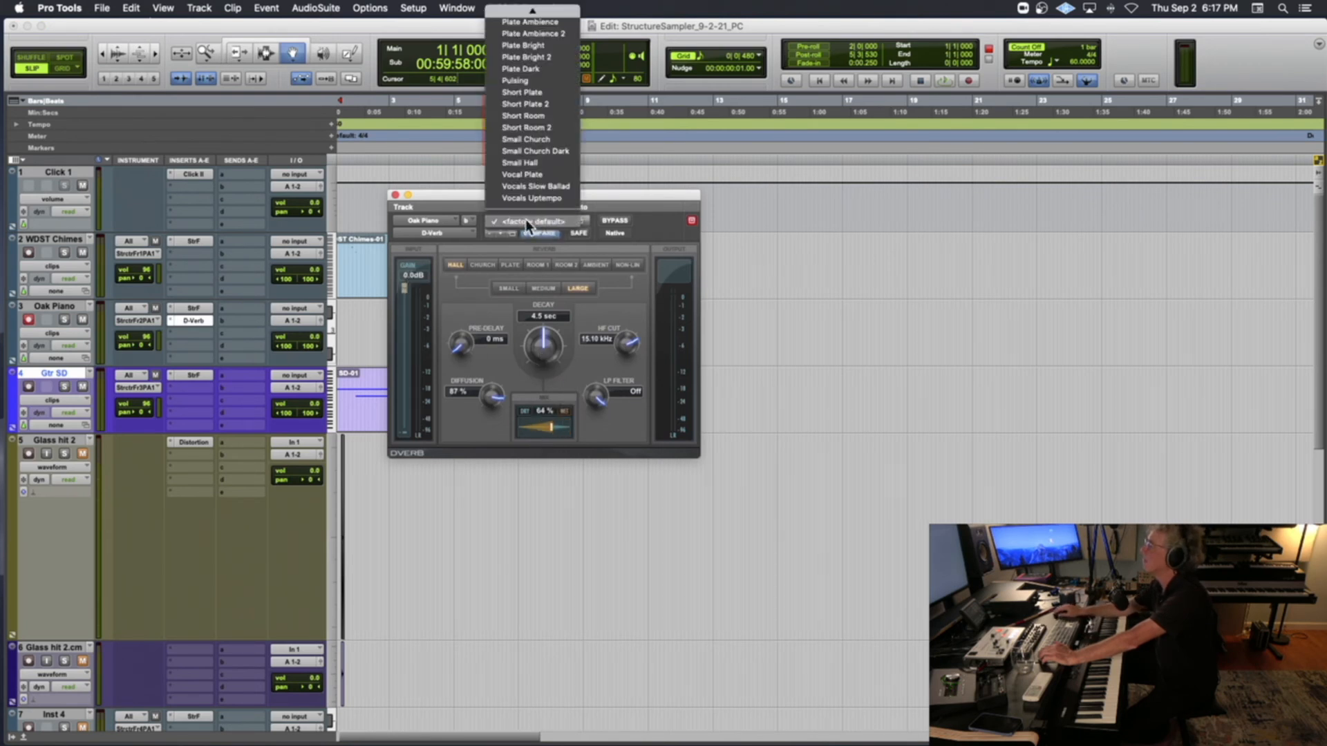
left_click(536, 172)
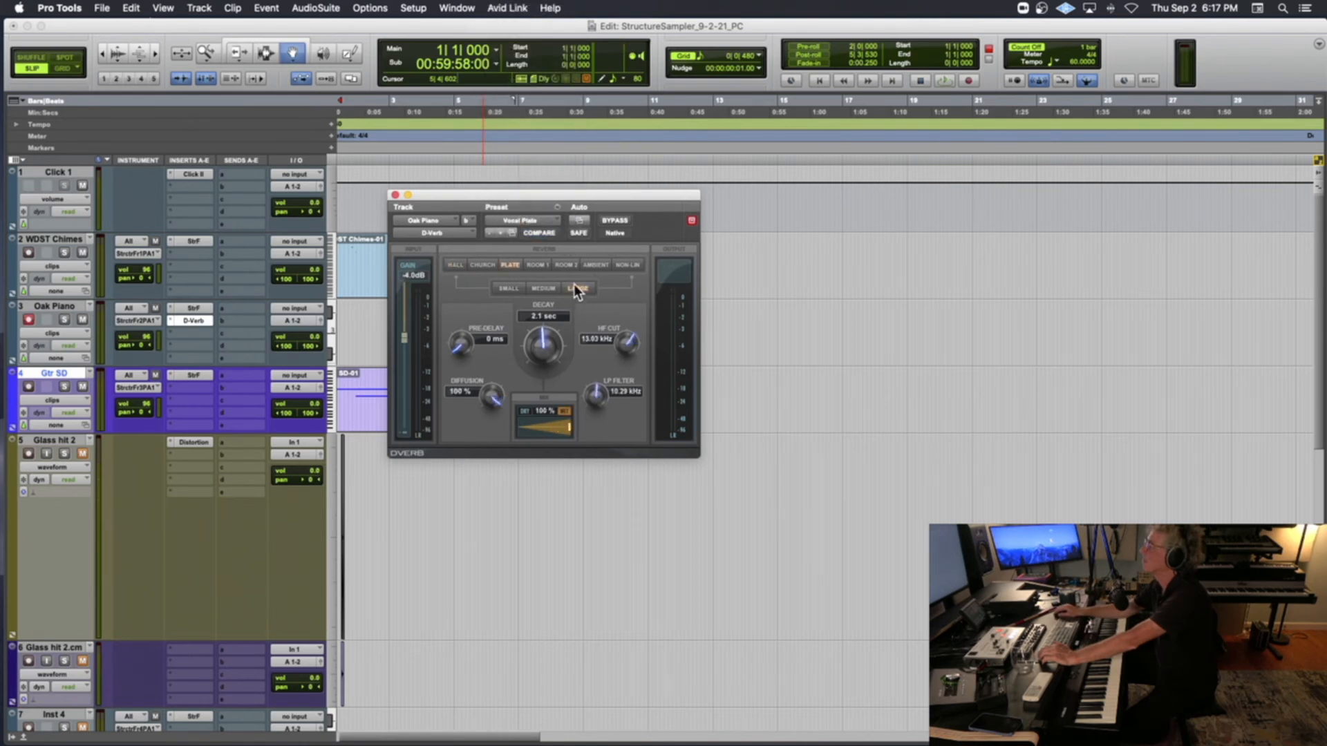
Set the Oak Piano reverb to the large size with 0.0 dB input gain, 4.6 sec decay and 85 % mix, and close its window
left_click_drag(408, 283, 408, 281)
left_click_drag(544, 346, 544, 343)
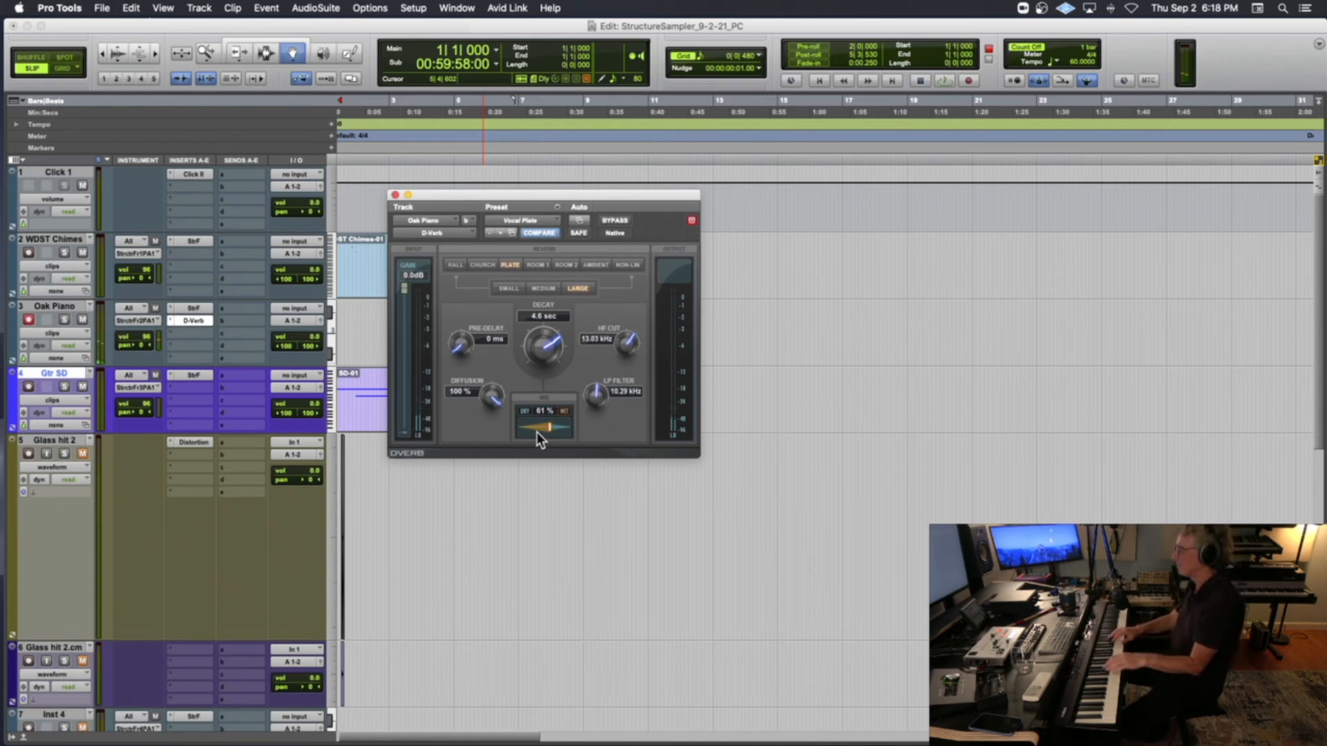
scroll(536, 432, "up", 10)
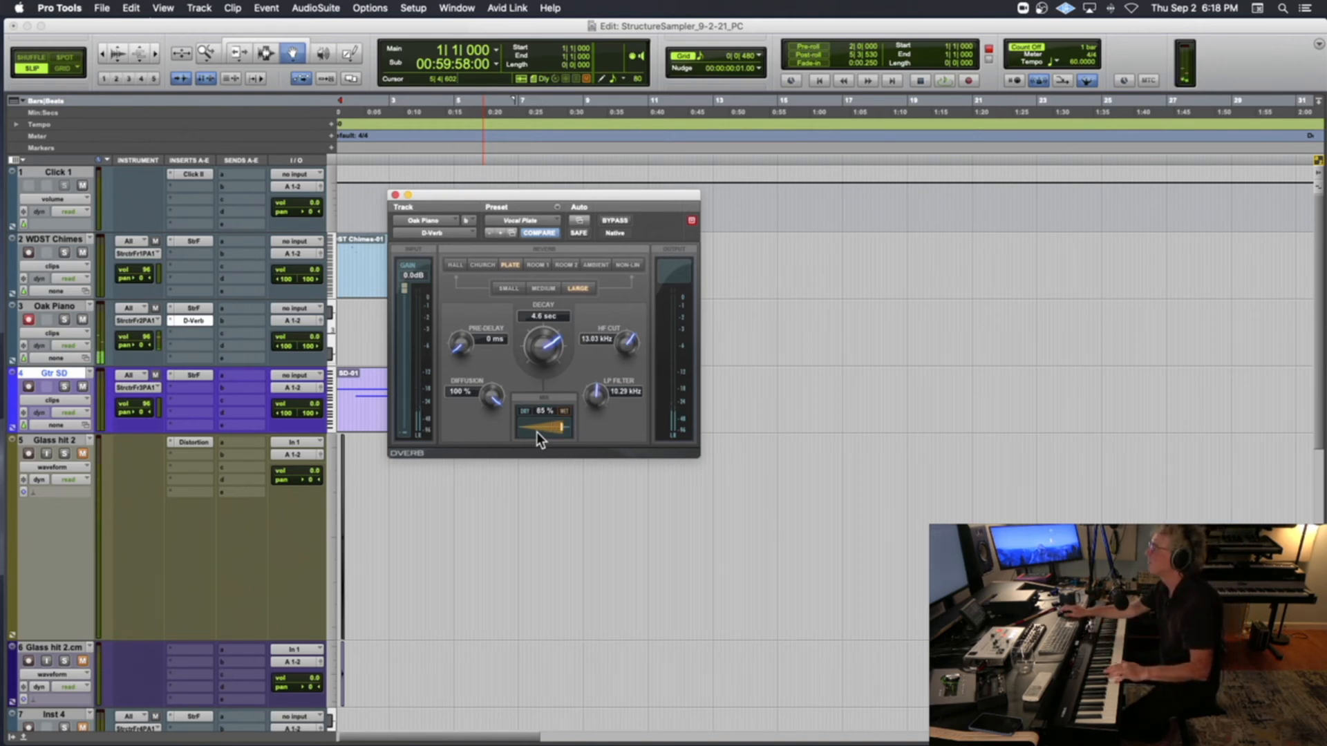
left_click(395, 196)
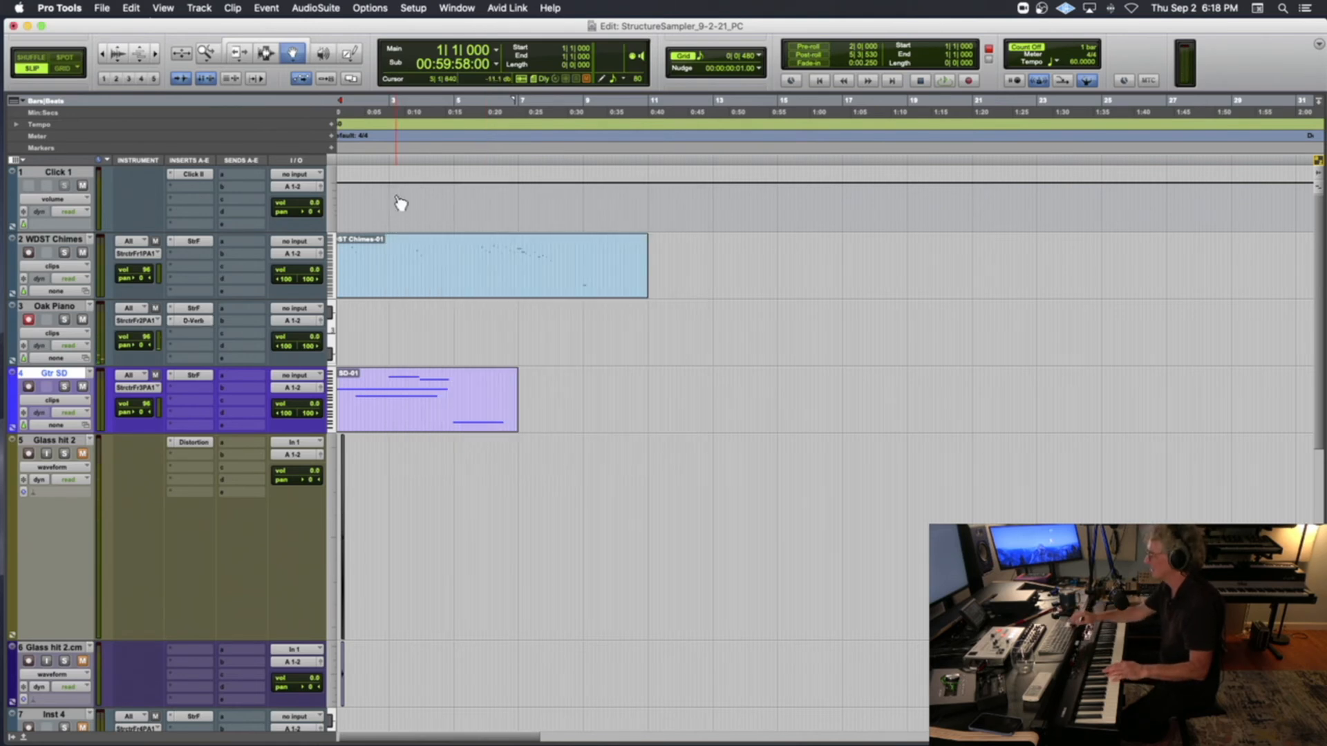
Record a MIDI part about seven bars long on the Oak Piano track from bar 1
scroll(401, 202, "left", 1)
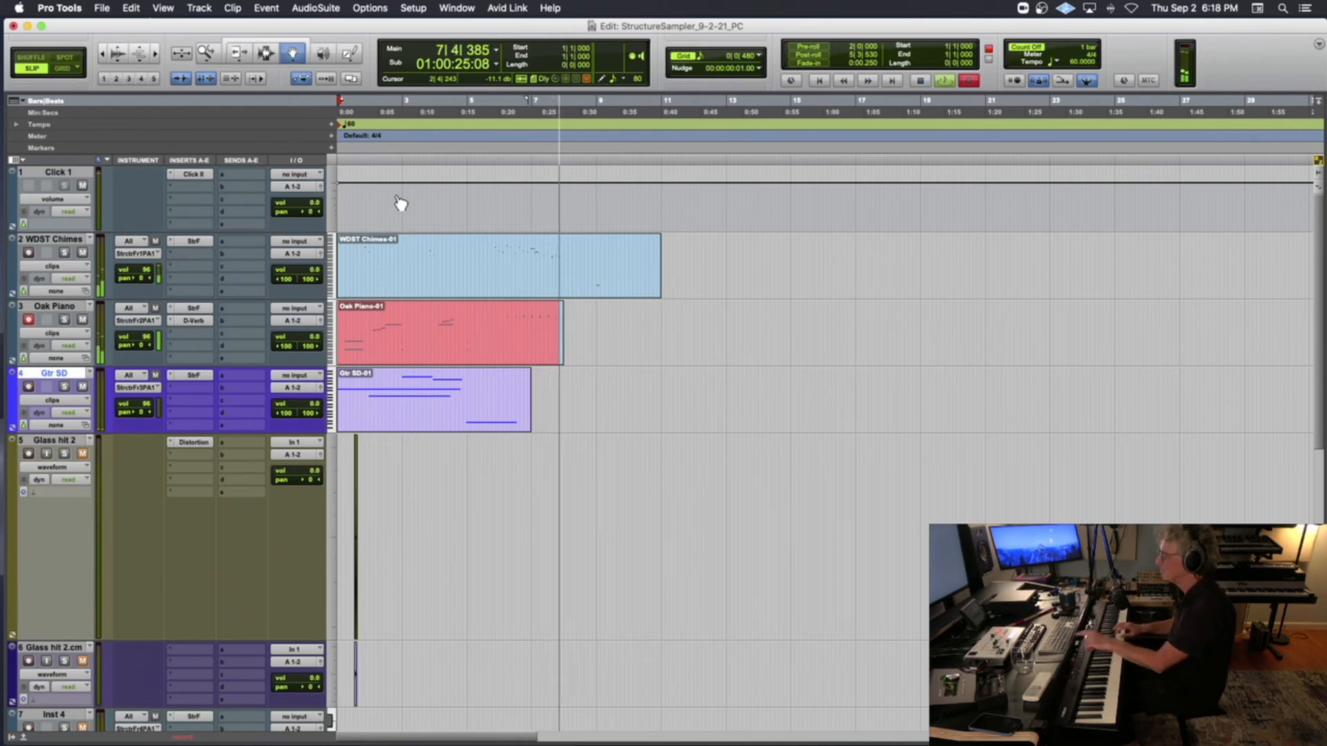
key("space")
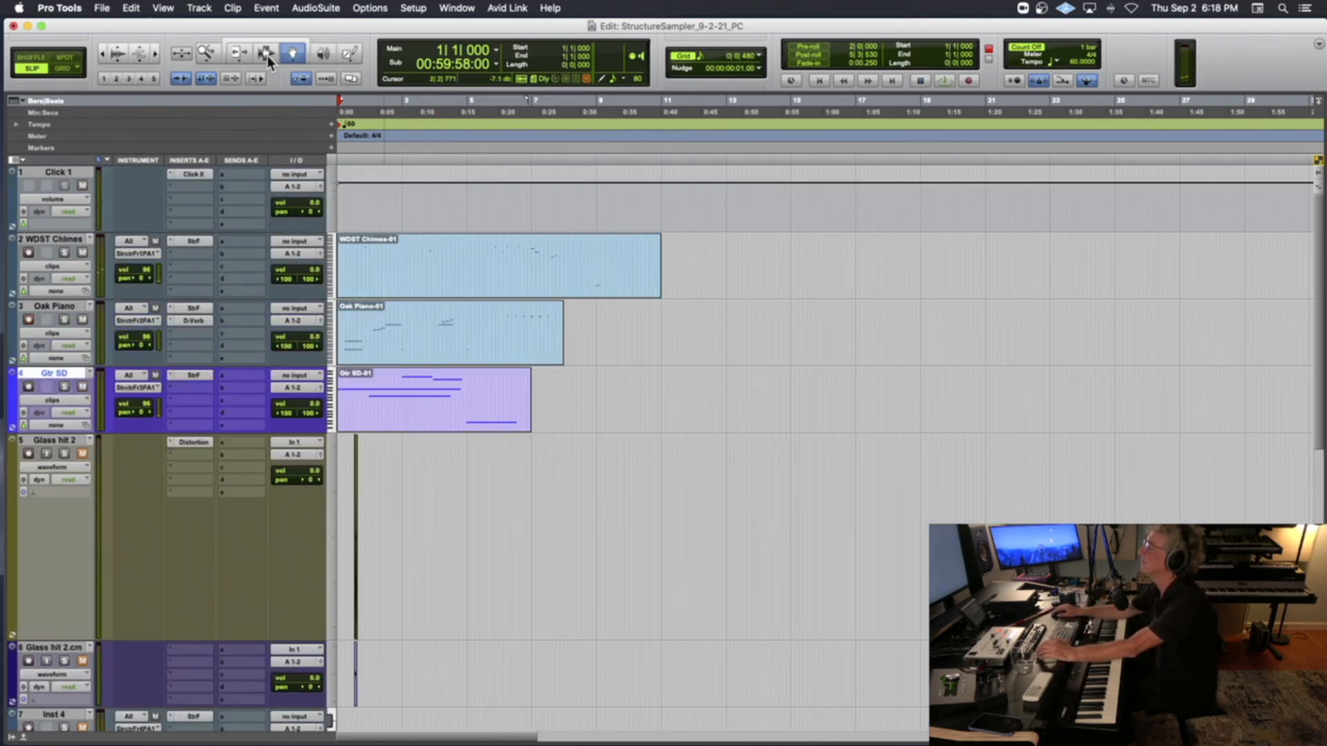
Delete the end of the Oak Piano clip from about bar 6 and record a new MIDI ending from 5|3|251 through bar 10
left_click(266, 57)
left_click_drag(504, 342, 618, 345)
key("Delete")
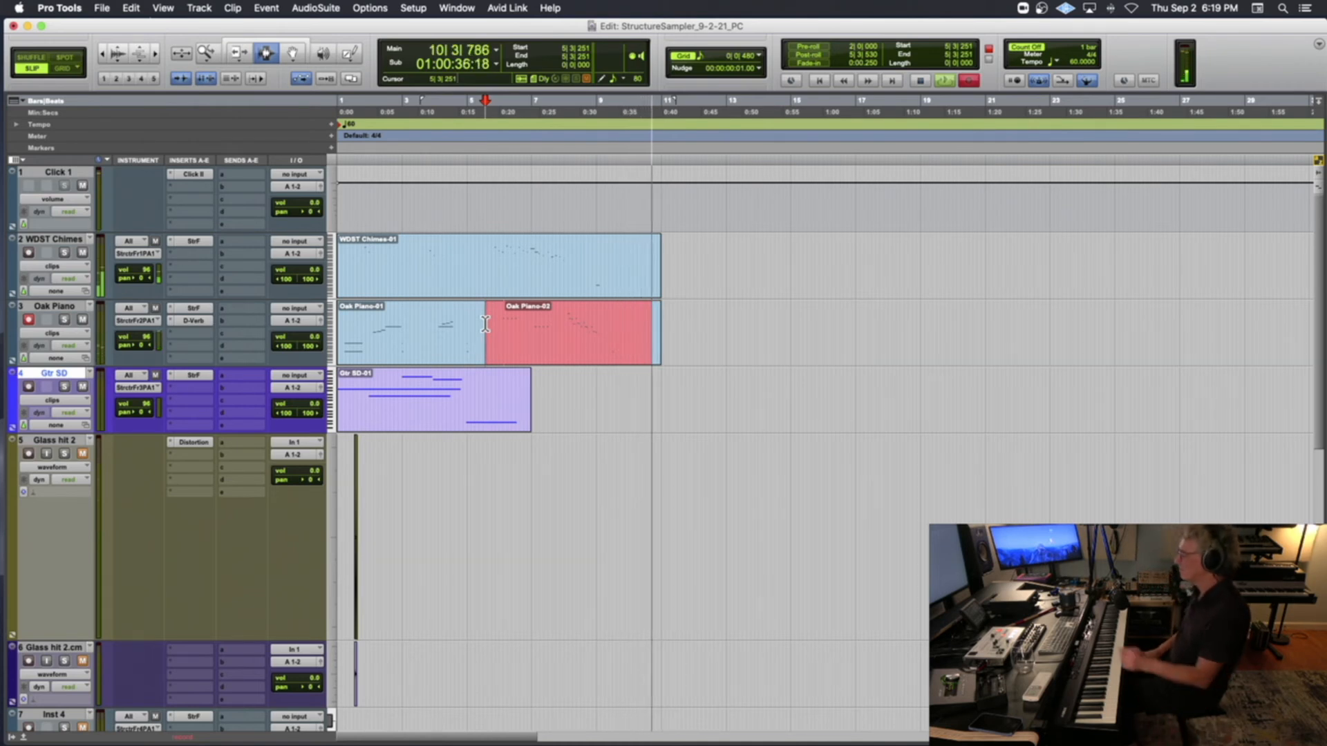
key("space")
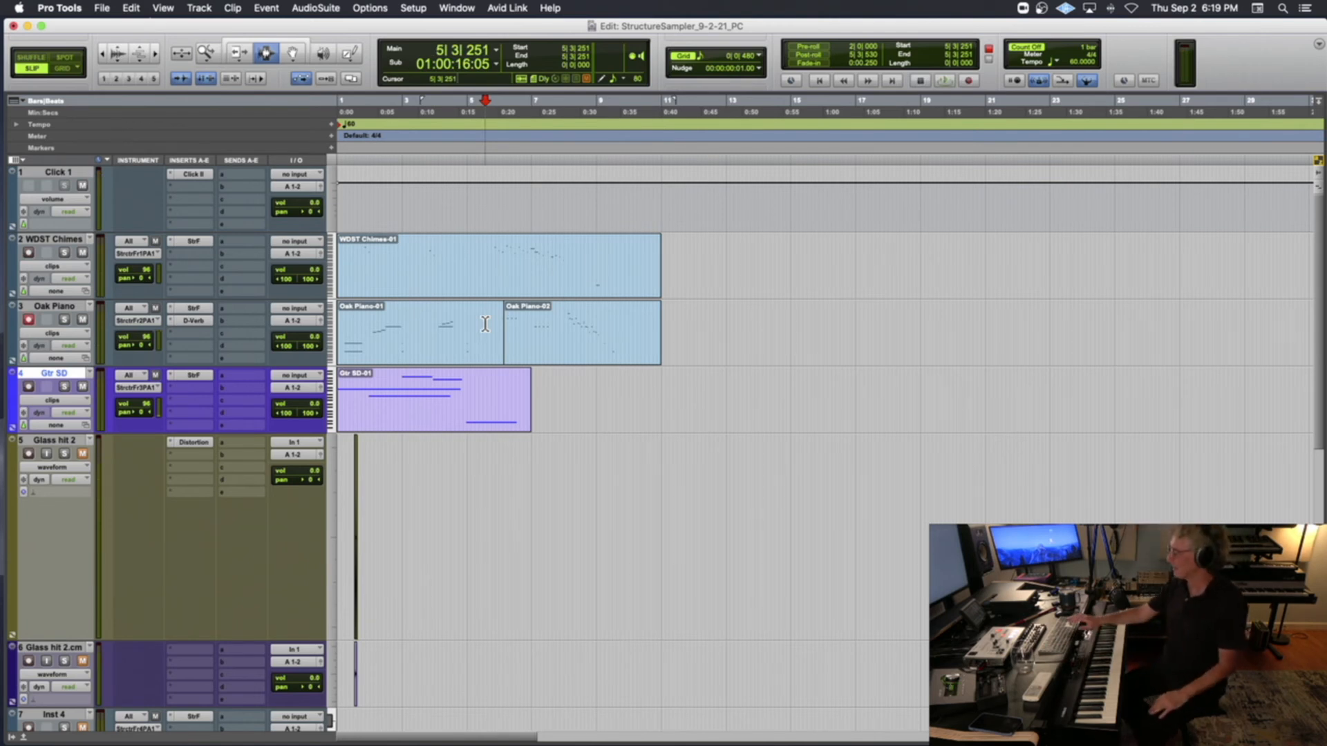
Colour the WDST Chimes track purple and the Oak Piano track light blue while playing the piece from bar 1
key("Return")
key("space")
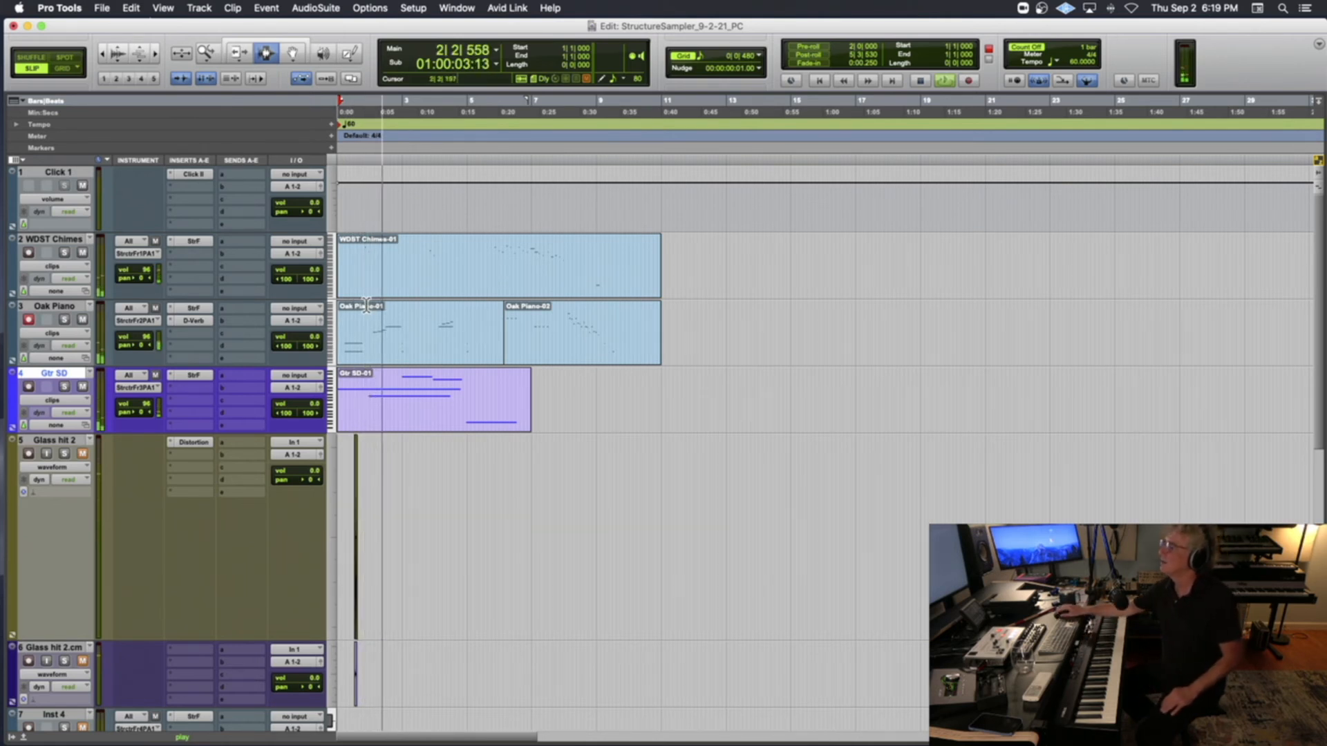
double_click(11, 263)
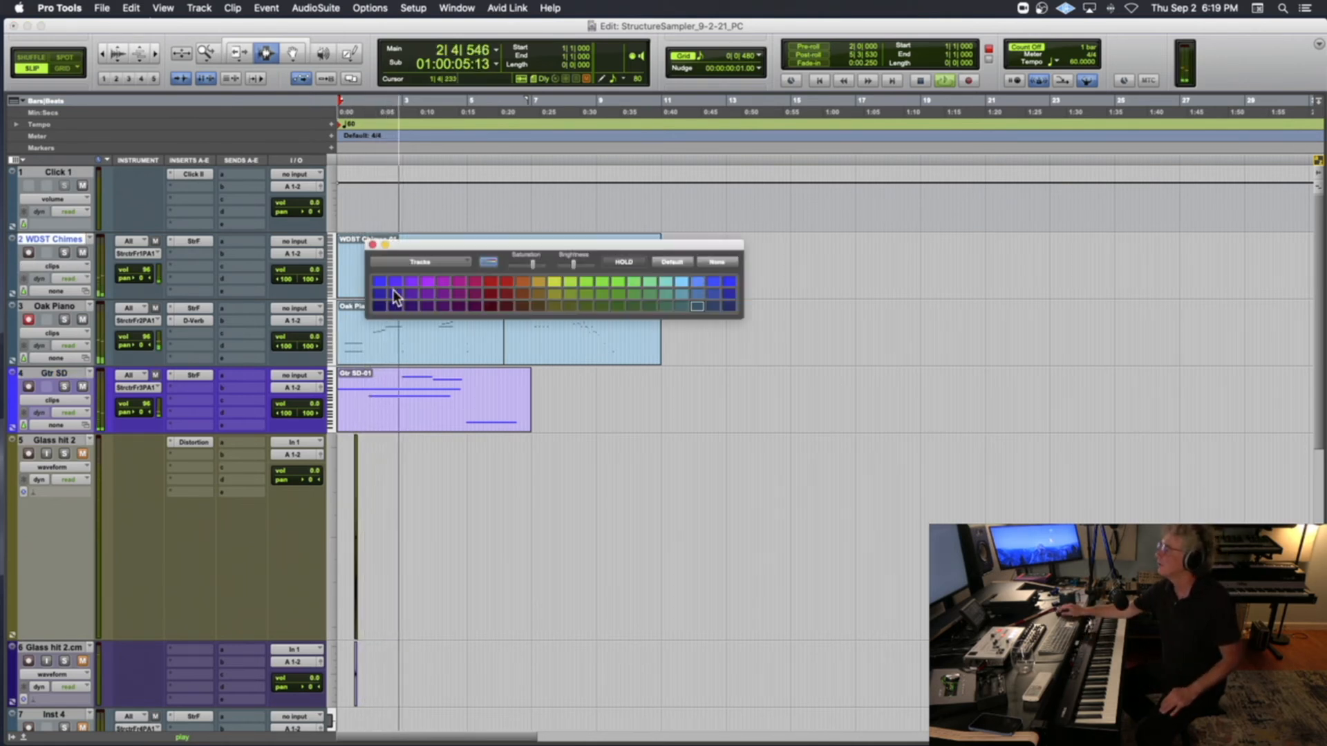
left_click(411, 282)
left_click(13, 332)
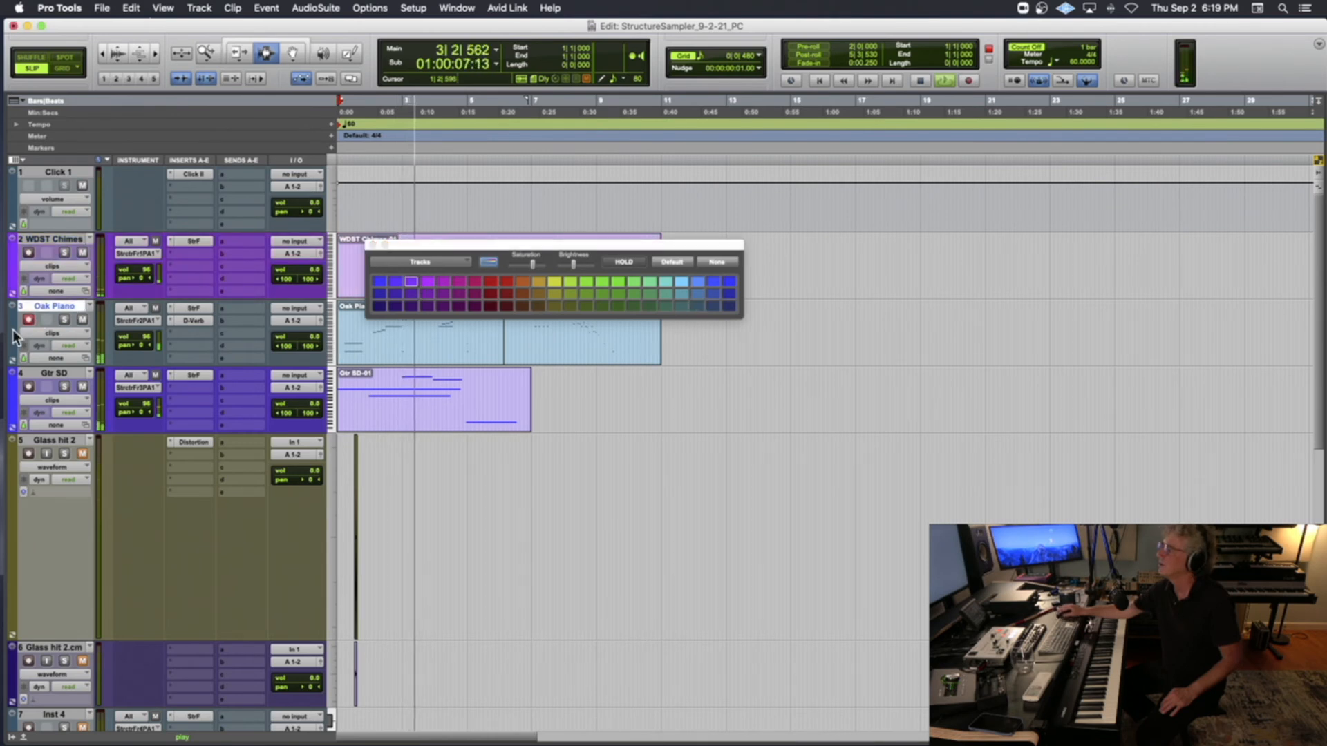
left_click(698, 281)
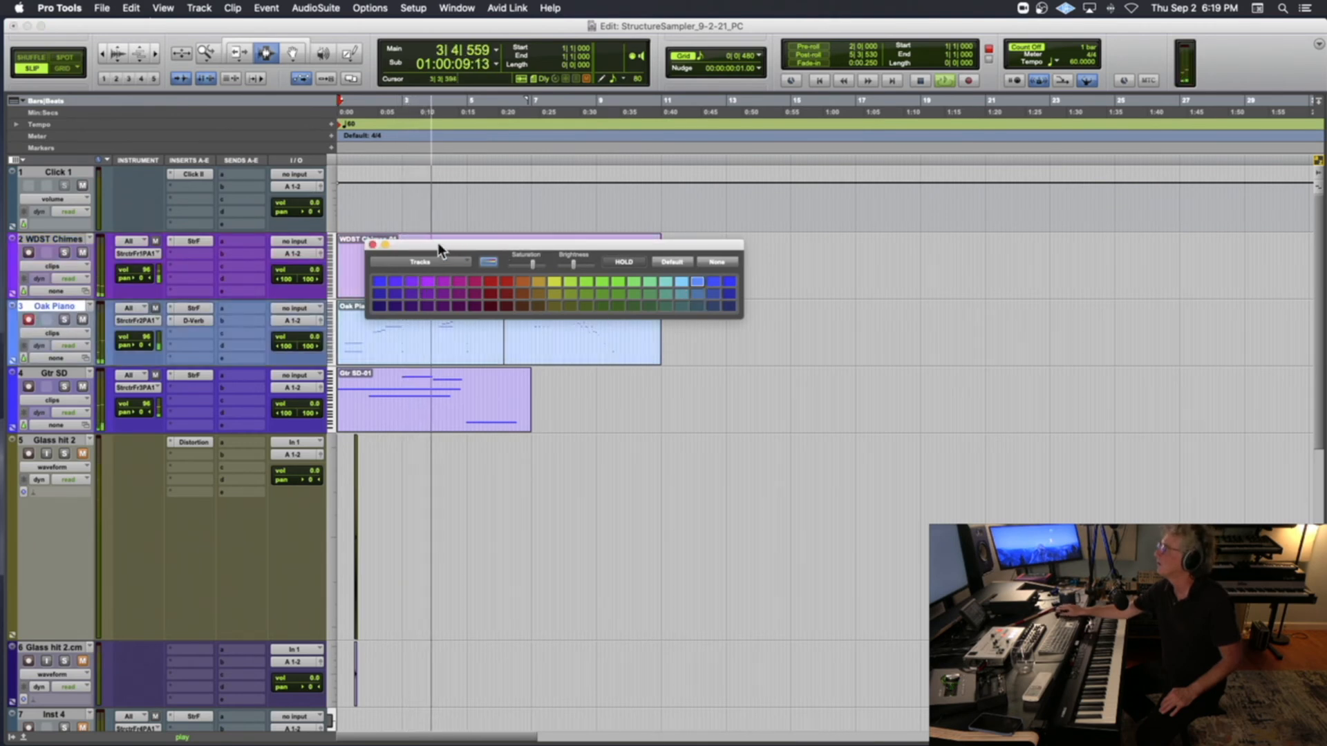
left_click(373, 244)
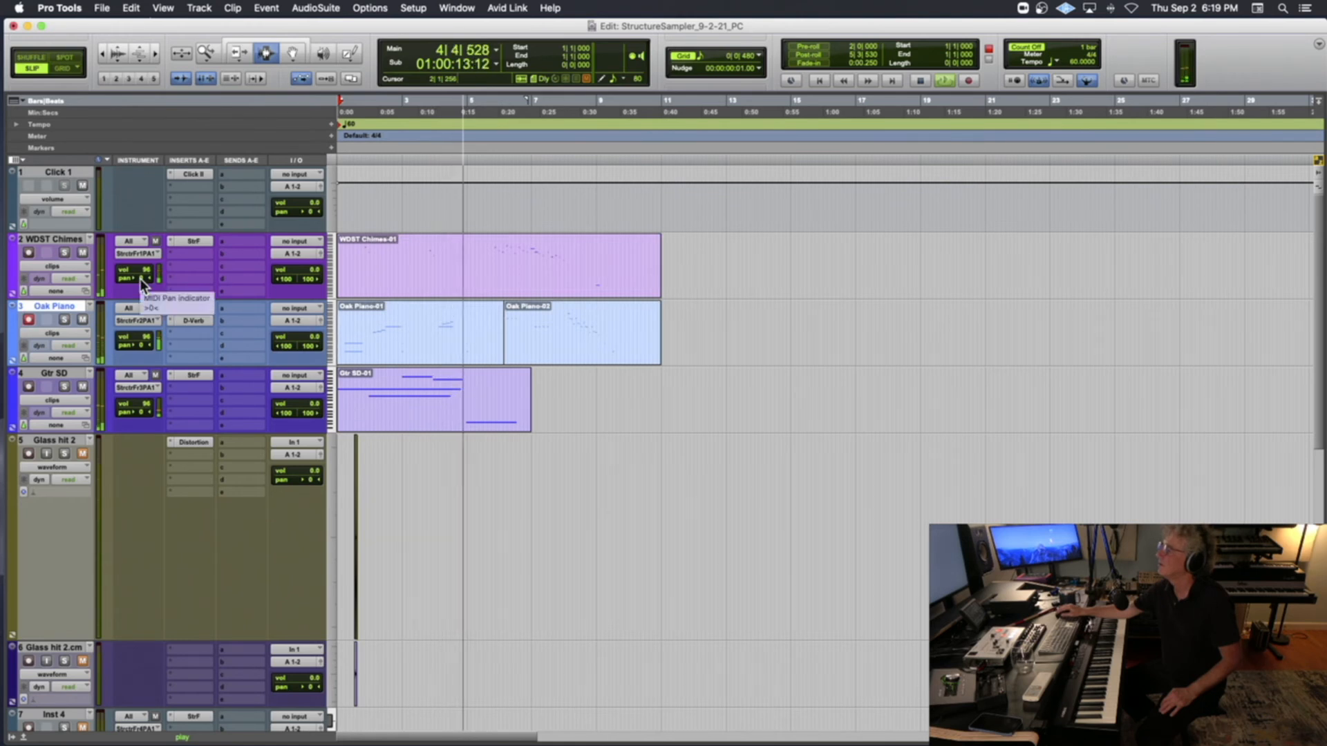
Record-arm the Gtr SD track and record more MIDI chords into its part from 6|3|753 to about the end of bar 12
left_click(27, 388)
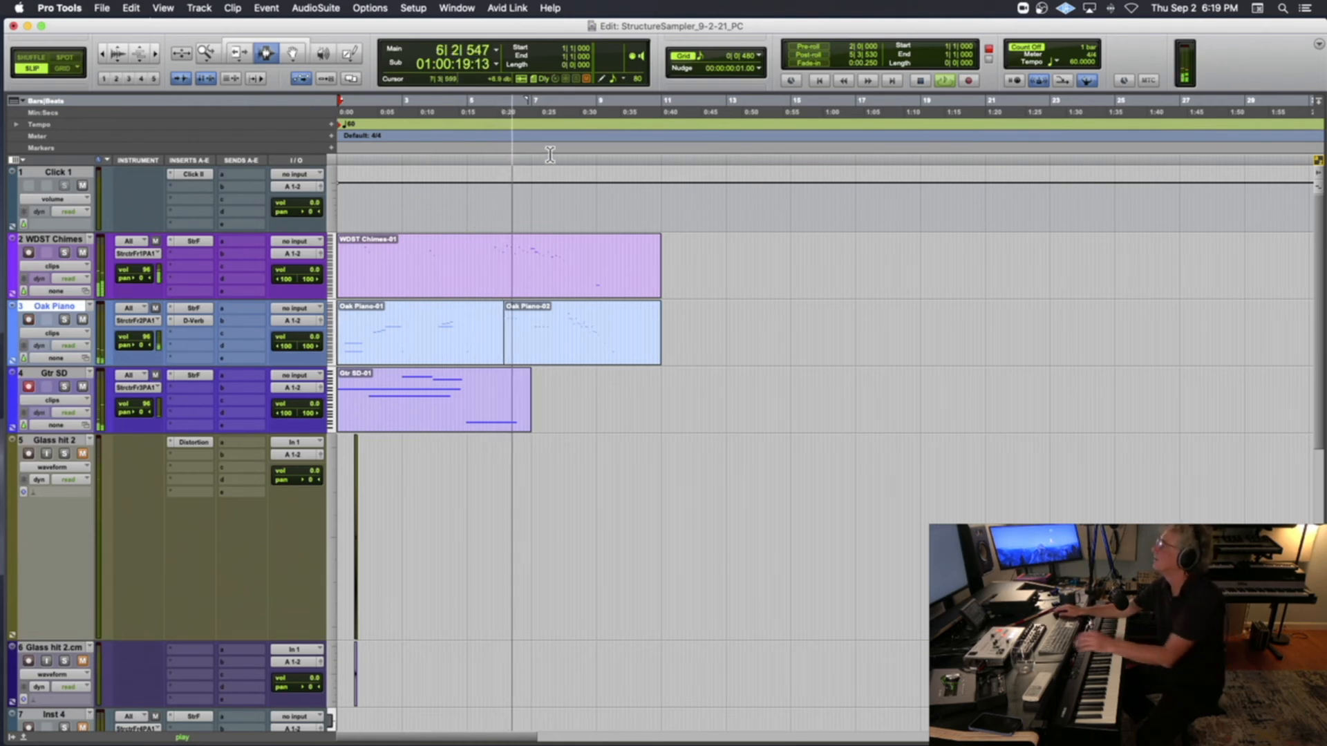
key("space")
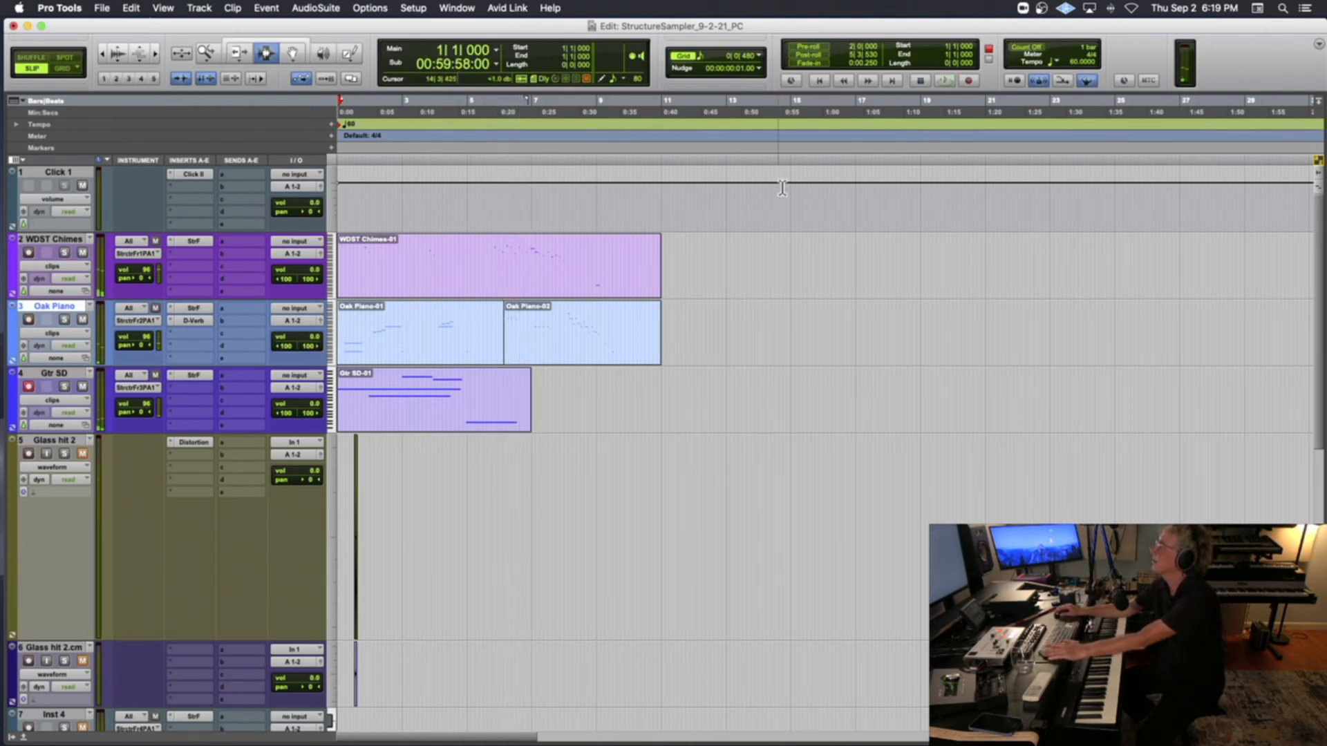
left_click(522, 161)
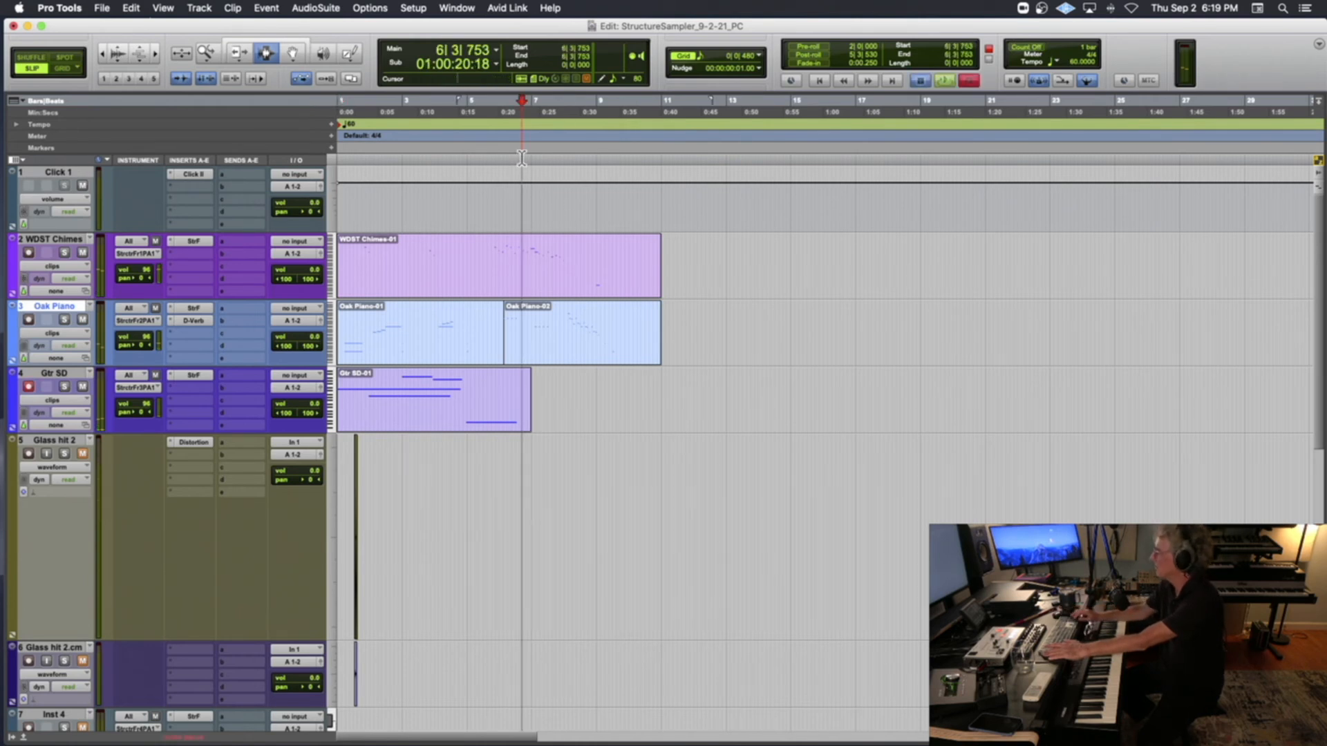
key("super+space")
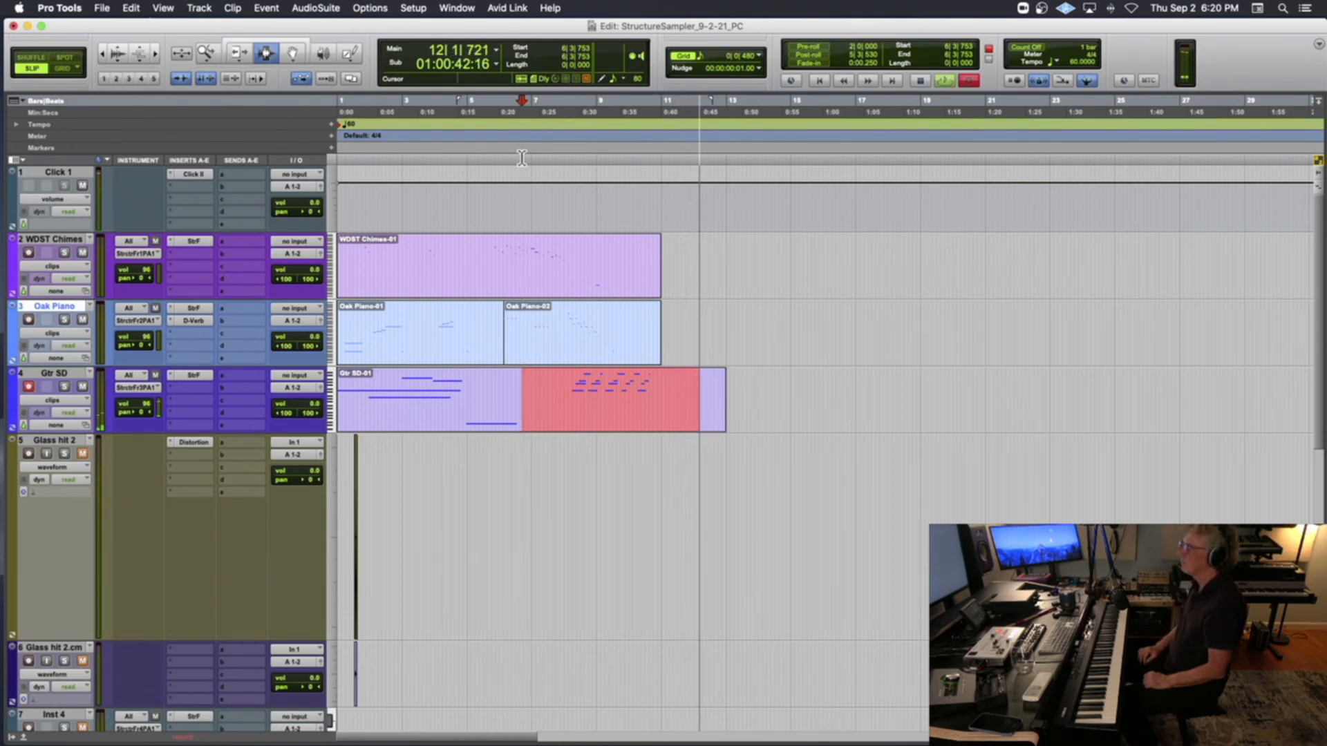
key("space")
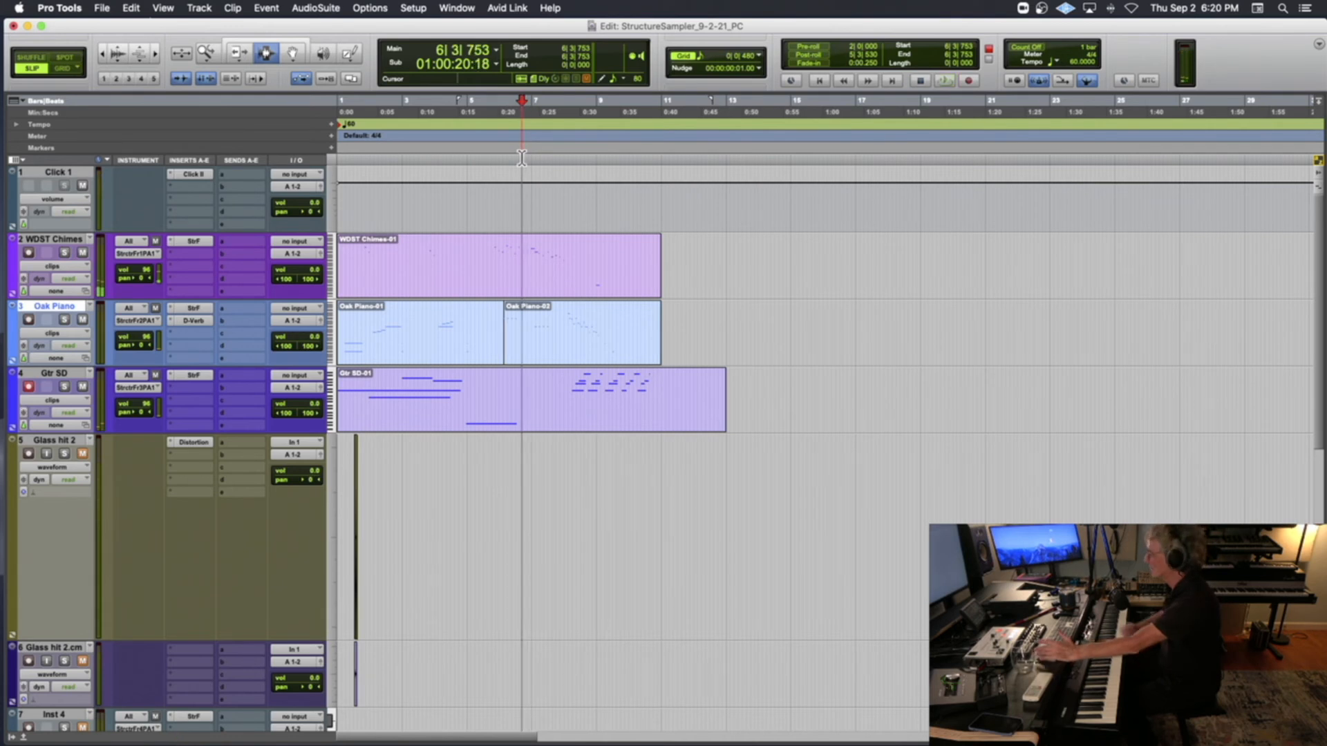
Play the layered chimes, piano and guitar parts from bar 1 to about bar 12 to check the result
key("space")
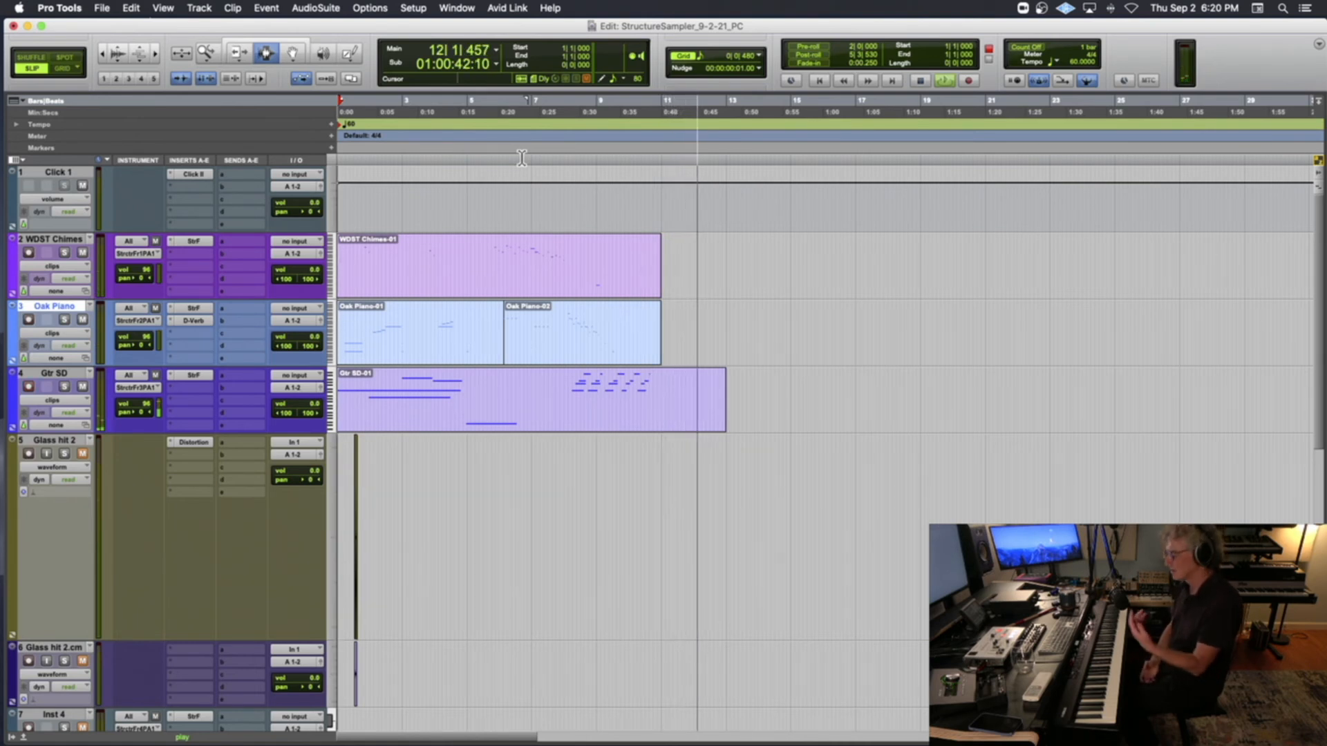
key("space")
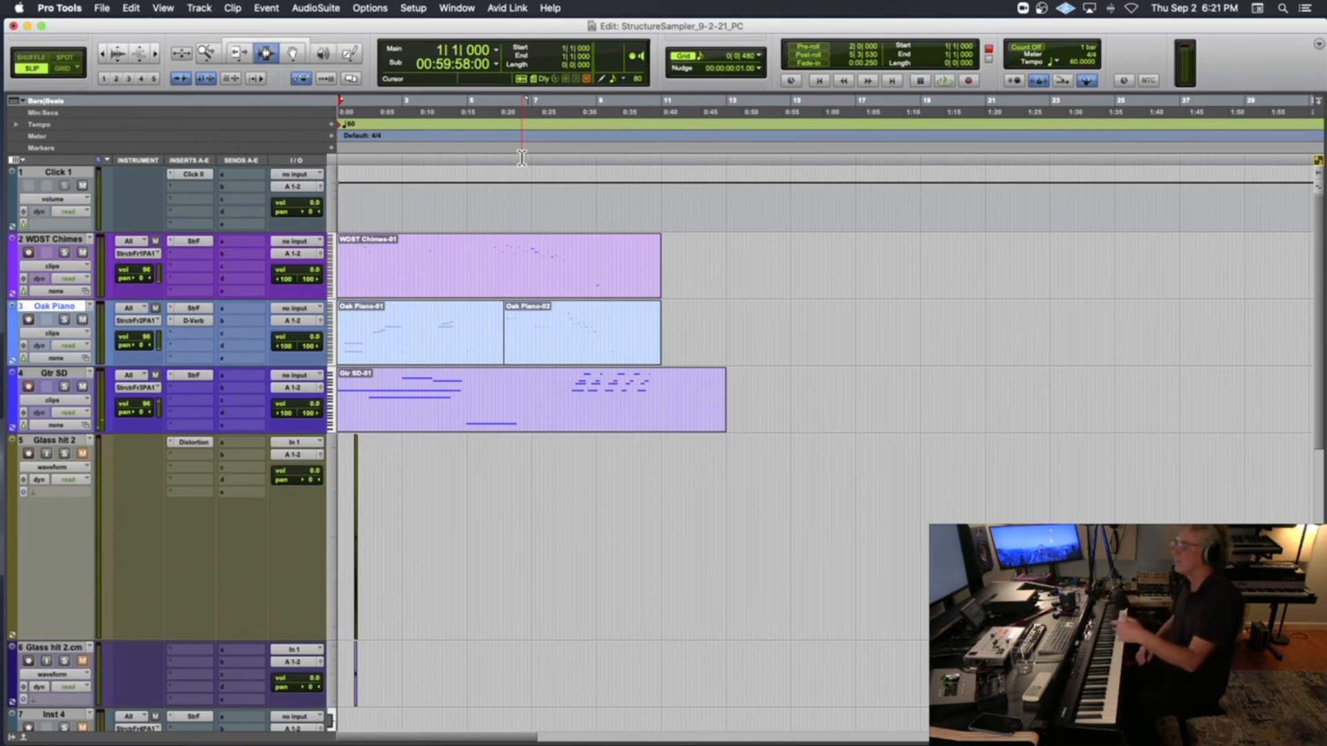
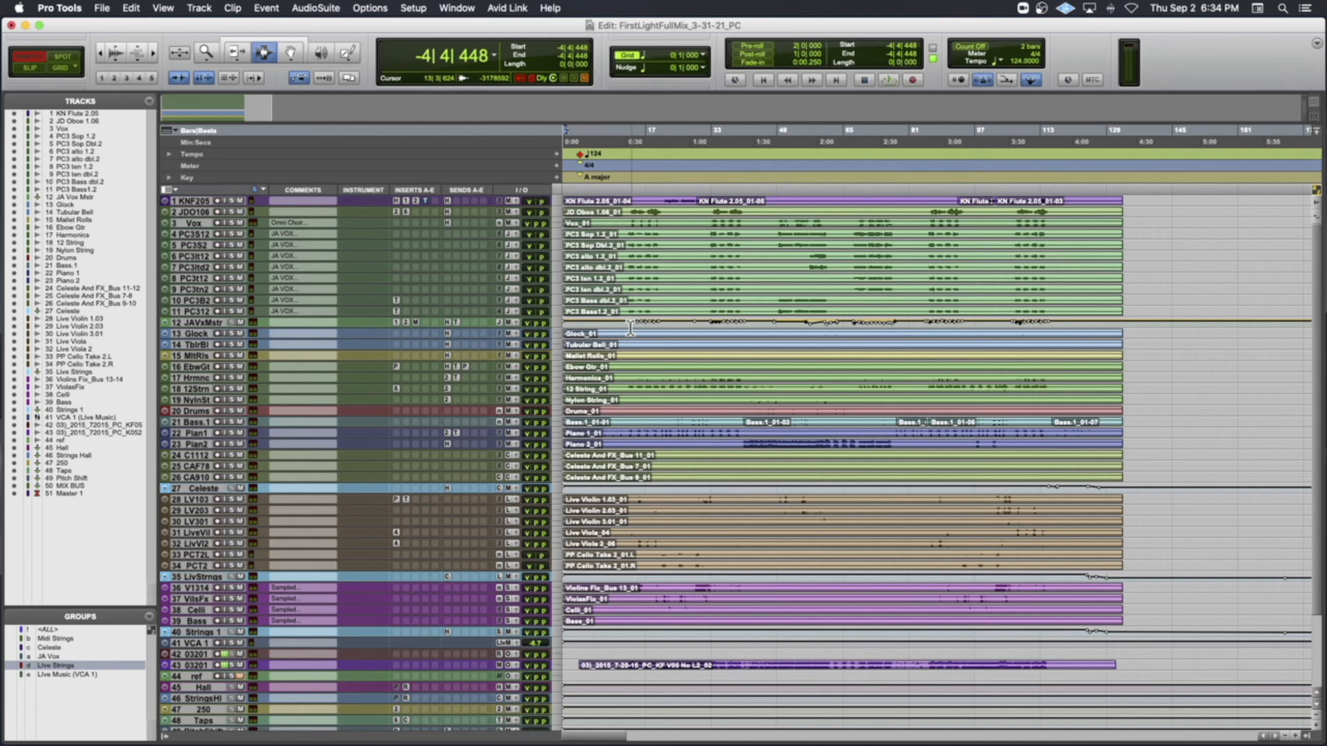
Play the FirstLightFullMix session from about bar 1 past bar 43, switching to Console while it plays, and stop playback
key("space")
key("t")
key("t")
key("t")
key("space")
left_click(701, 195)
key("space")
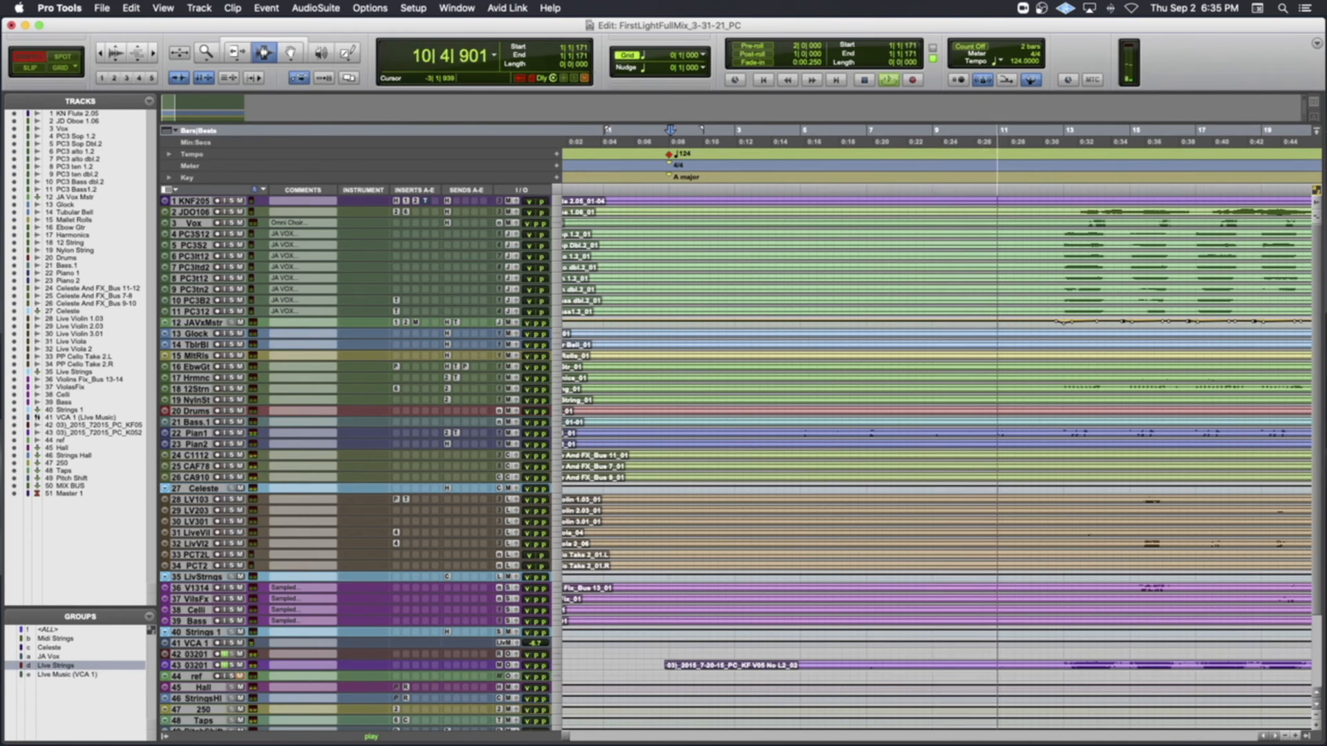
key("super+Tab")
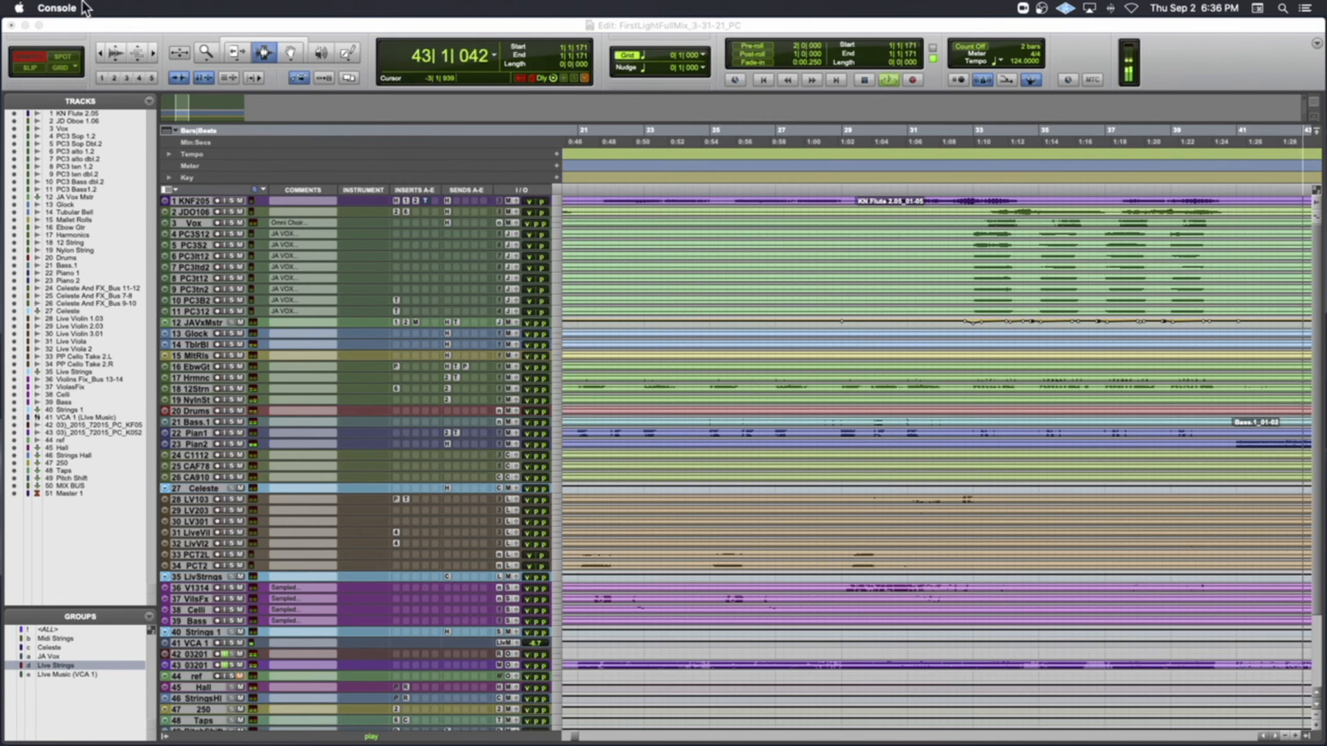
left_click(67, 64)
key("space")
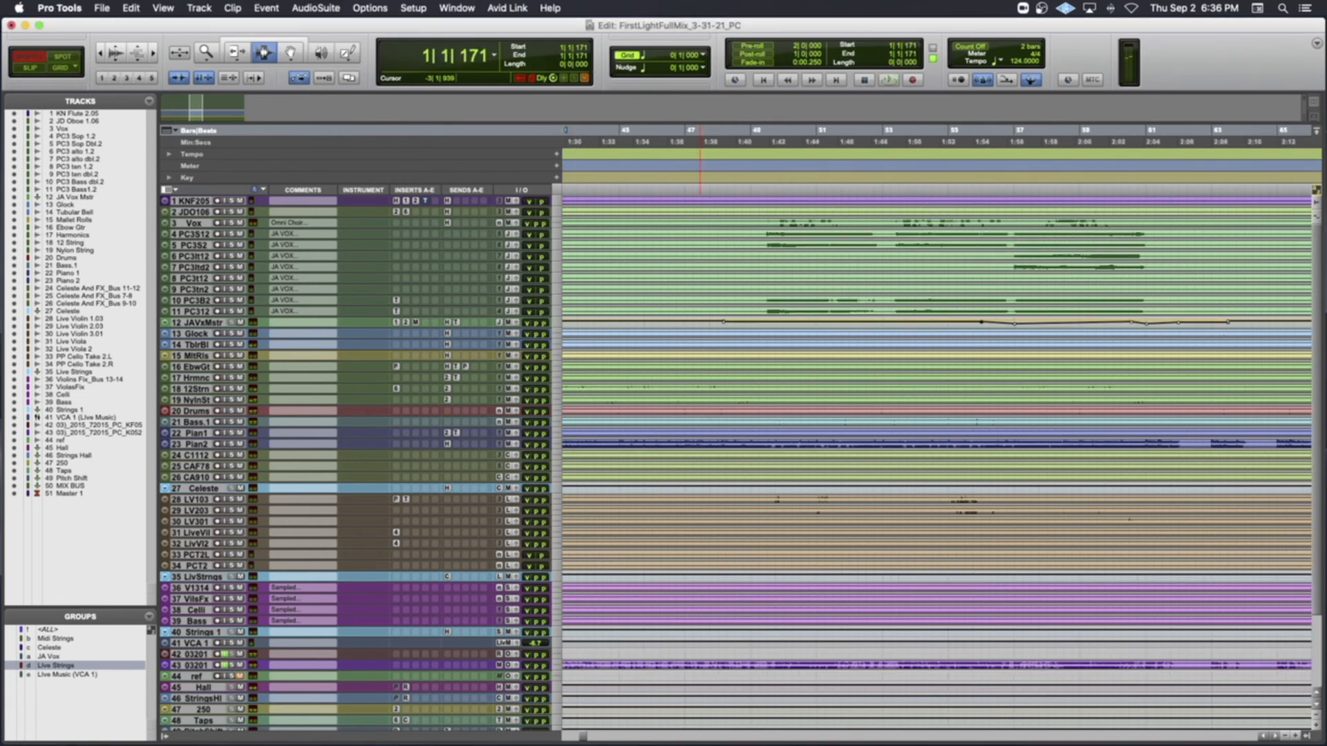
Examine the full track list and clip layout of the mix, from KN Flute at the start down to Master 1
key("super+Tab")
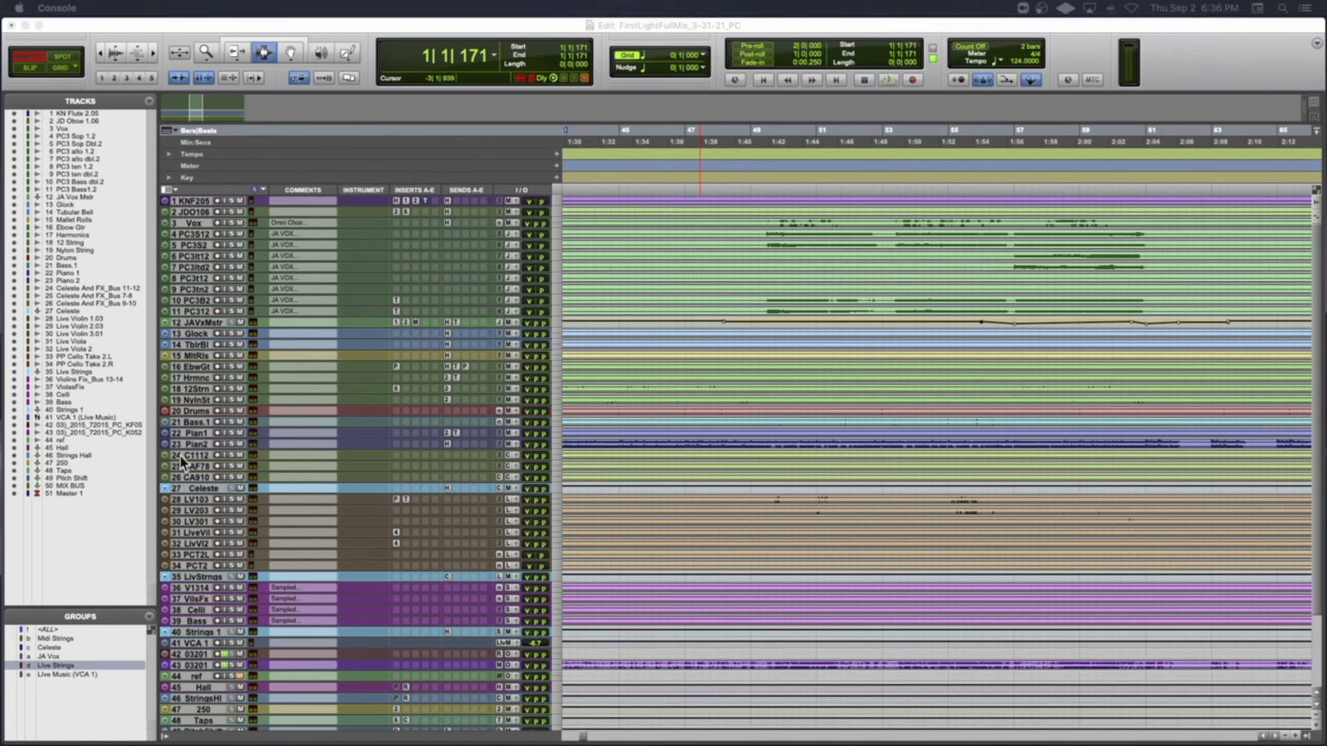
scroll(600, 442, "down", 5)
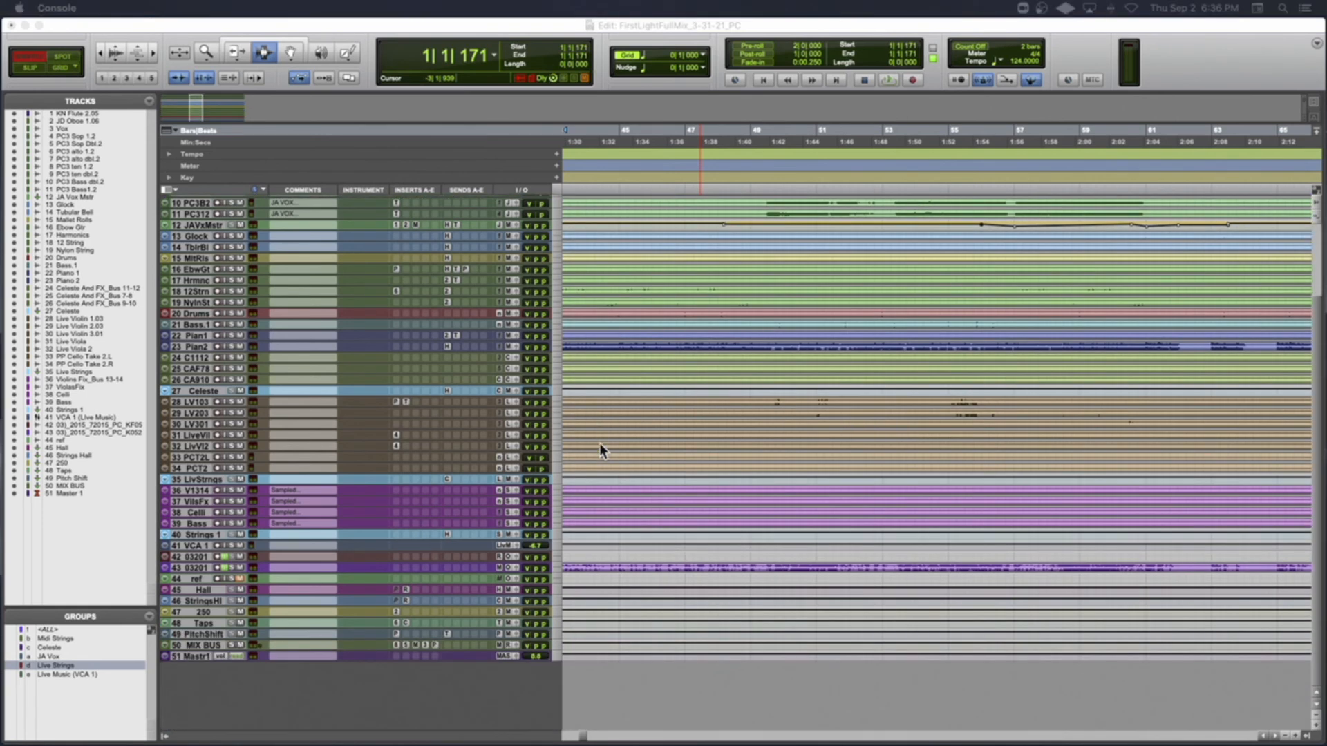
scroll(599, 443, "left", 10)
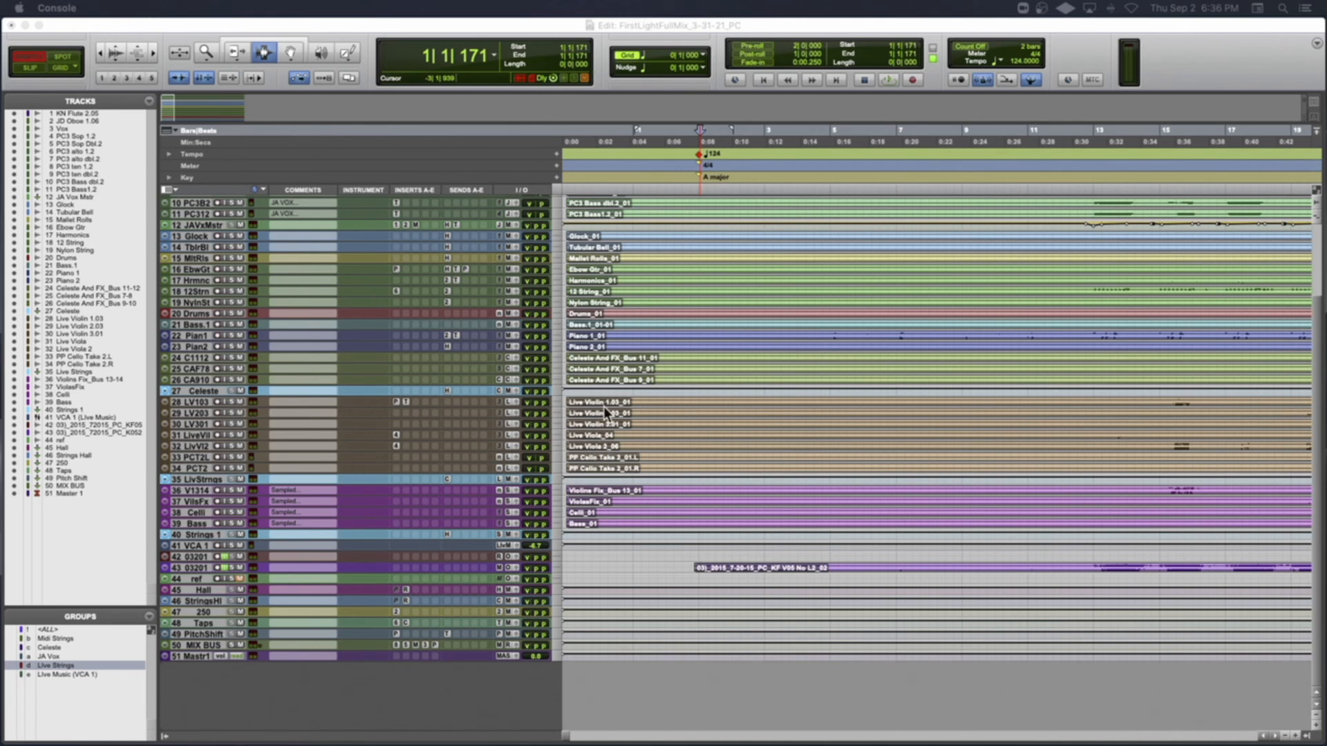
left_click(664, 158)
key("r")
key("r")
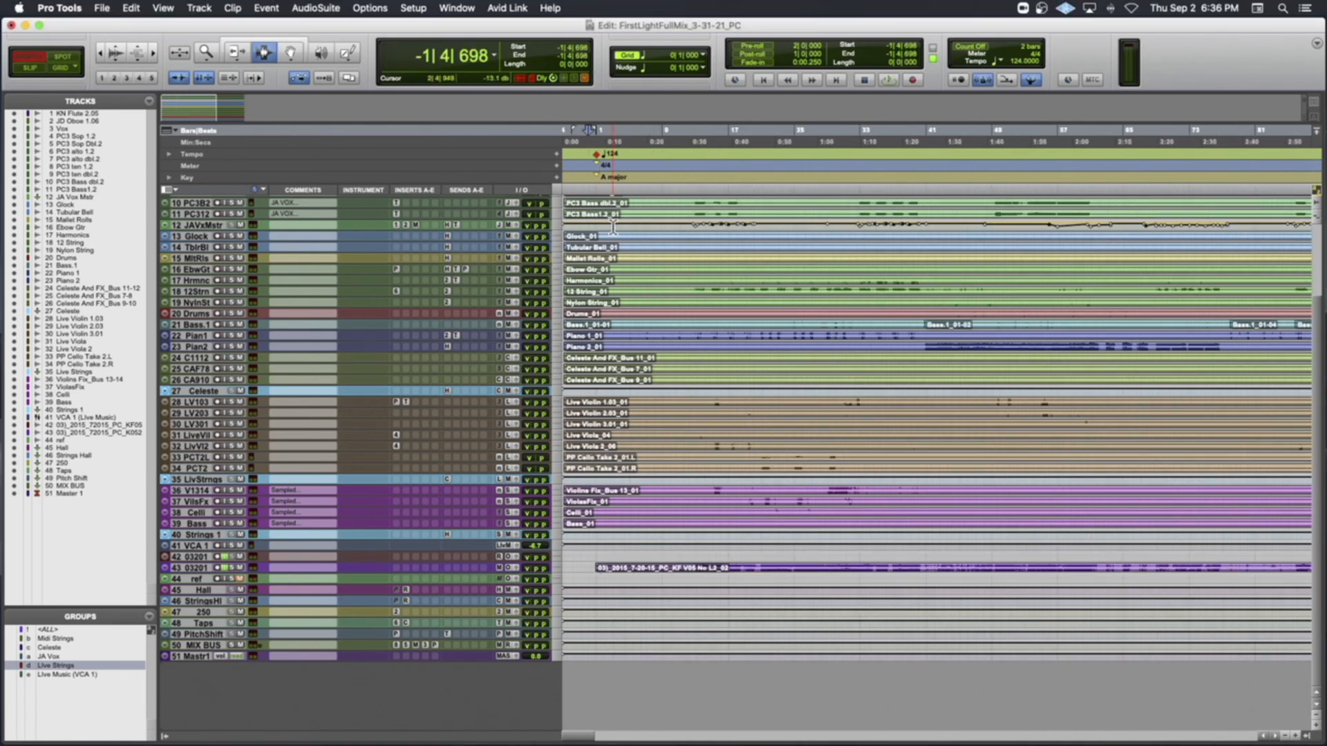
left_click(587, 200)
scroll(611, 250, "up", 5)
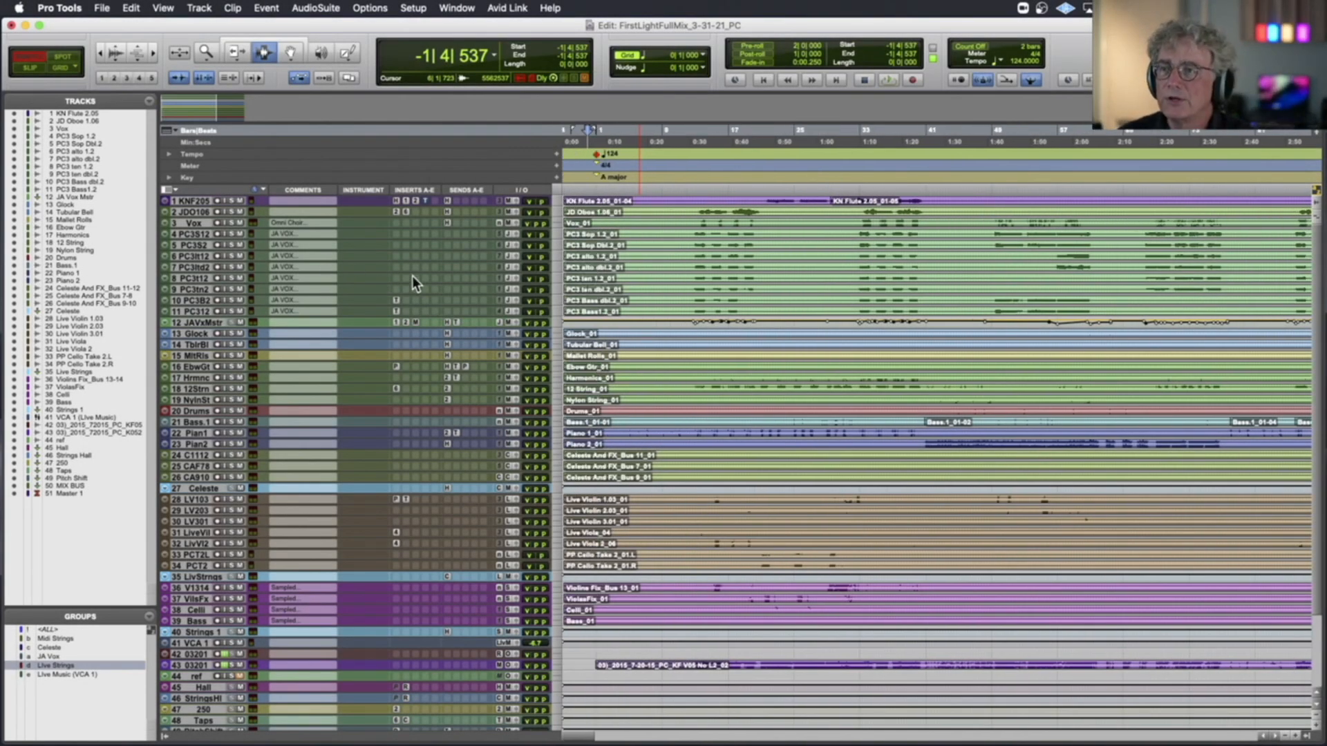
scroll(412, 276, "down", 3)
scroll(412, 276, "up", 3)
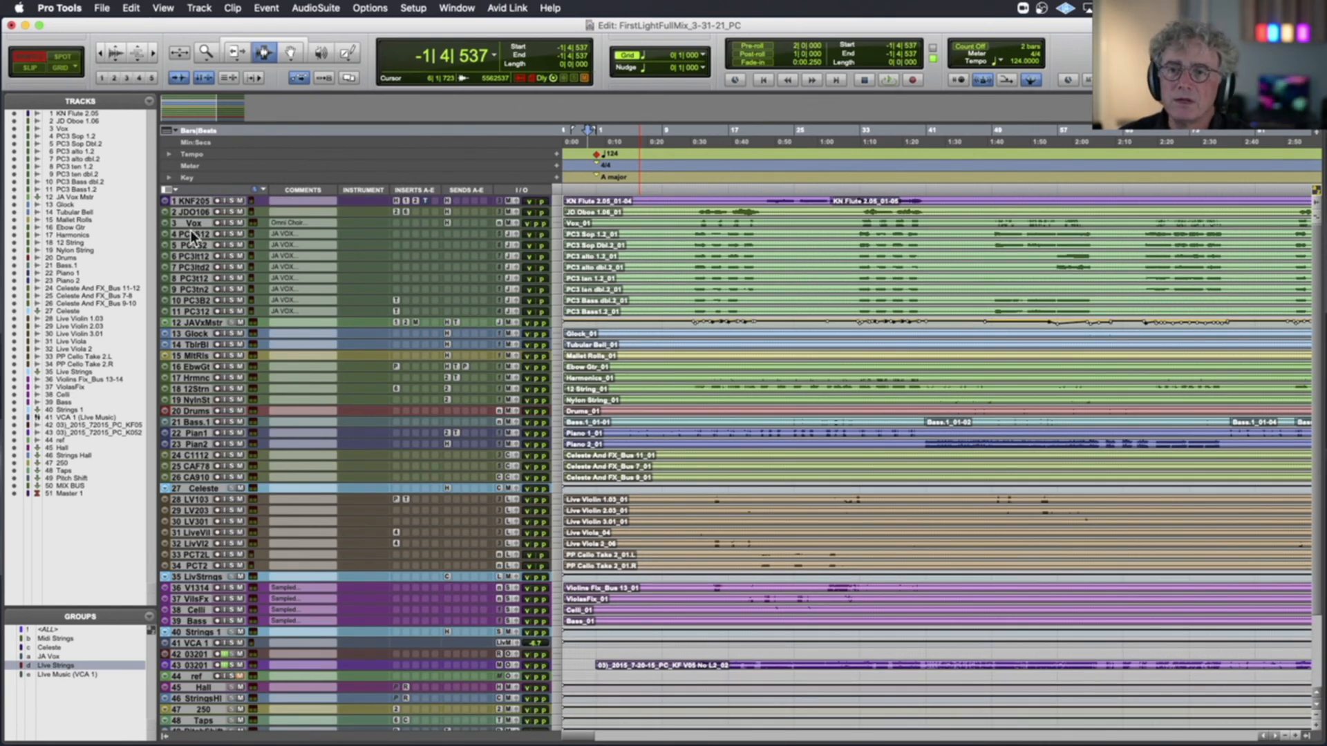
Compare horizontal zoom presets 1 through 5 on the timeline and settle on preset 3
key("1")
key("2")
key("3")
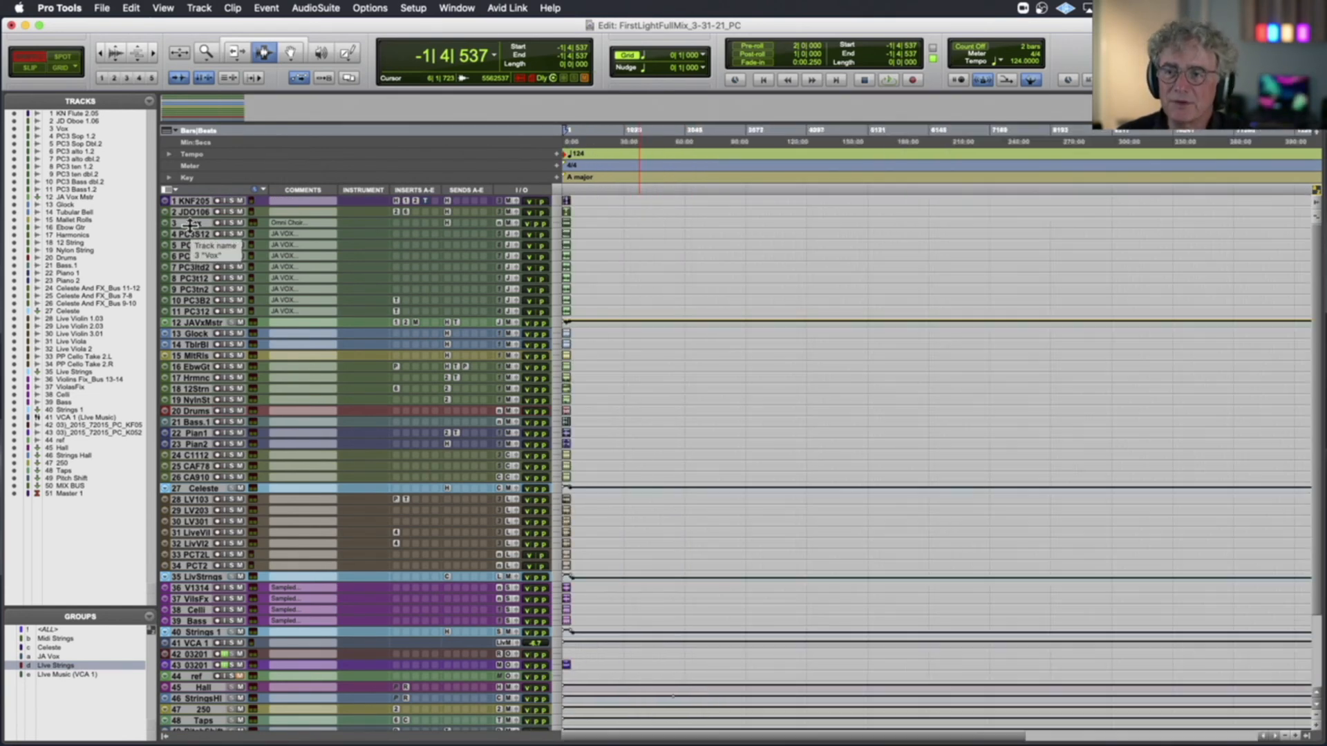
key("4")
key("5")
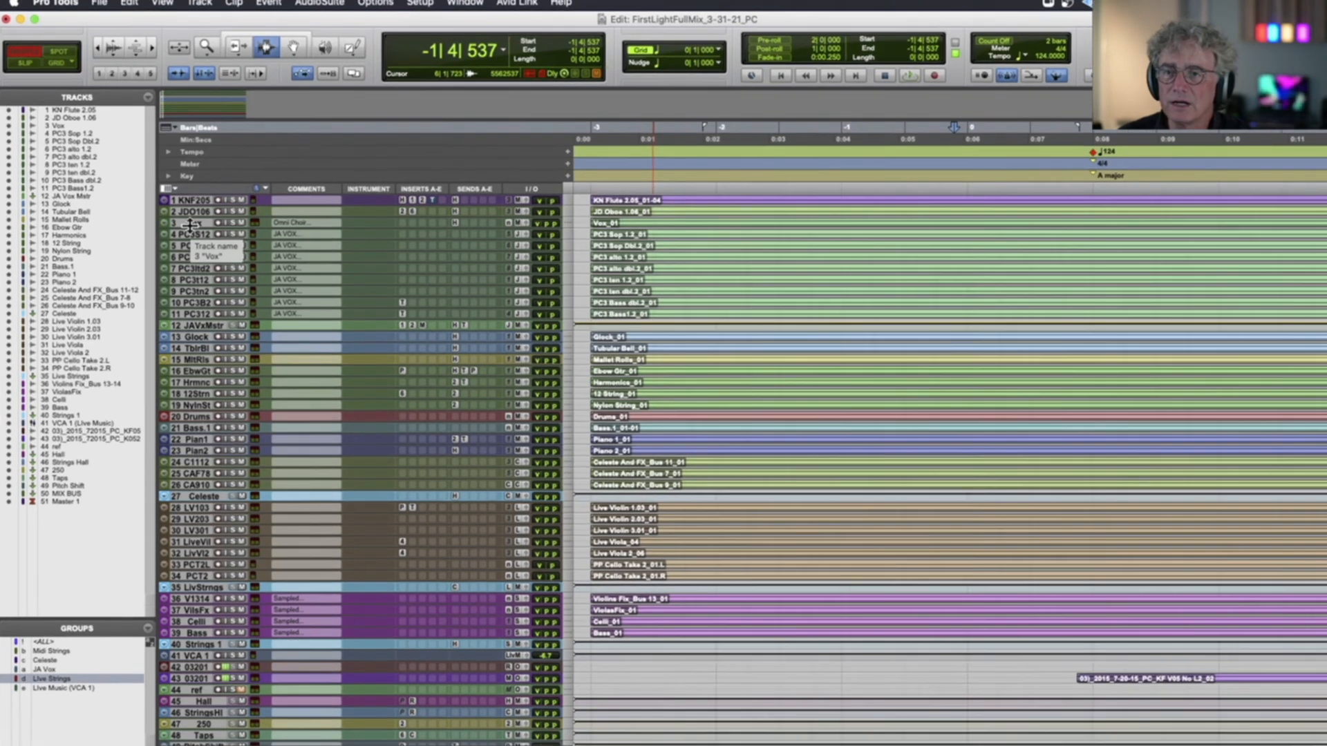
key("2")
key("1")
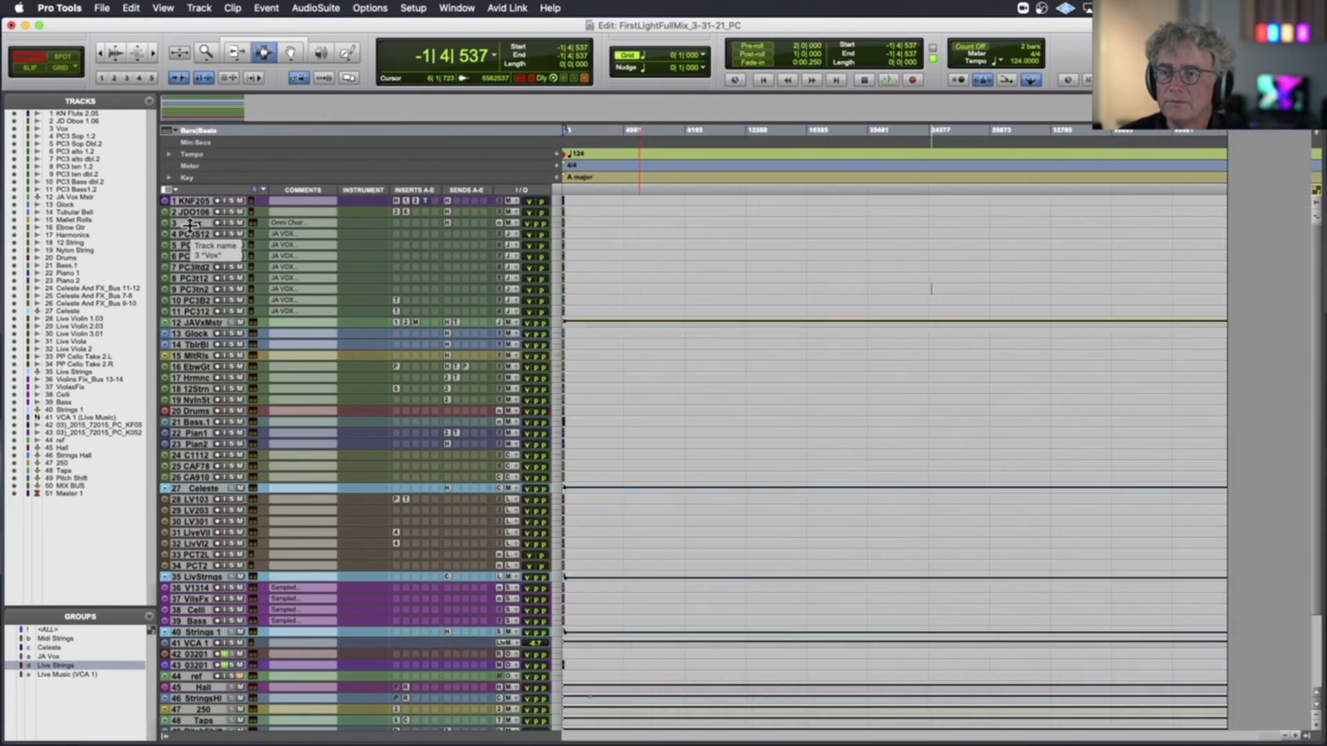
key("2")
key("3")
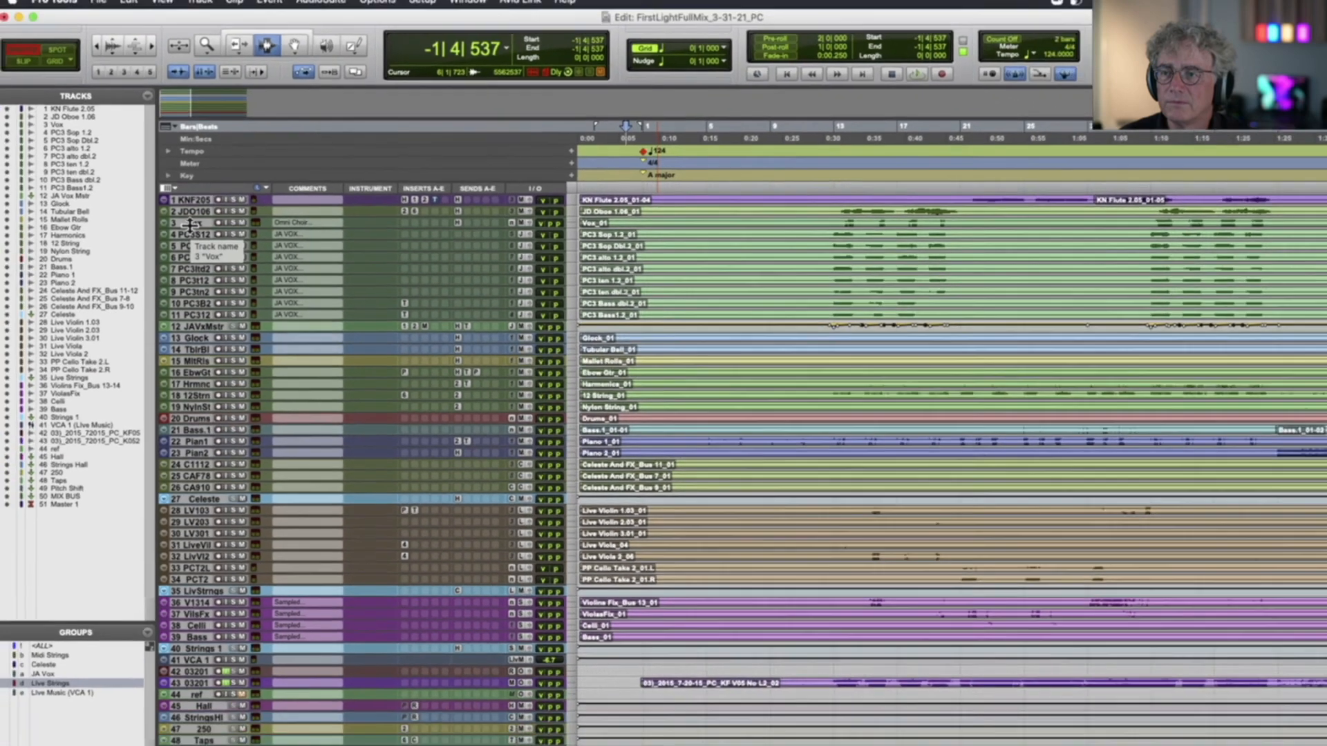
Enlarge the waveform display of the clips and recall zoom presets 4, 5, 2 and 3 on the timeline
scroll(521, 309, "down", 1)
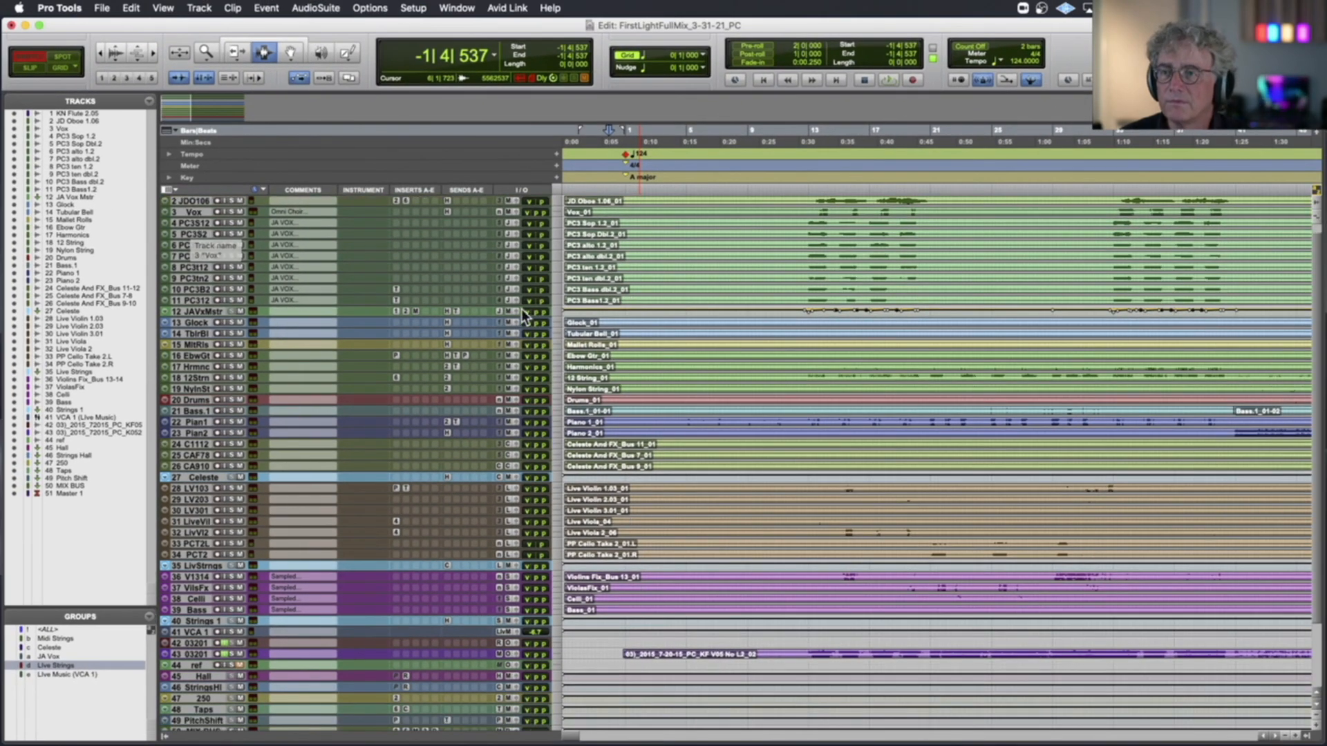
key("4")
key("5")
key("4")
key("2")
key("3")
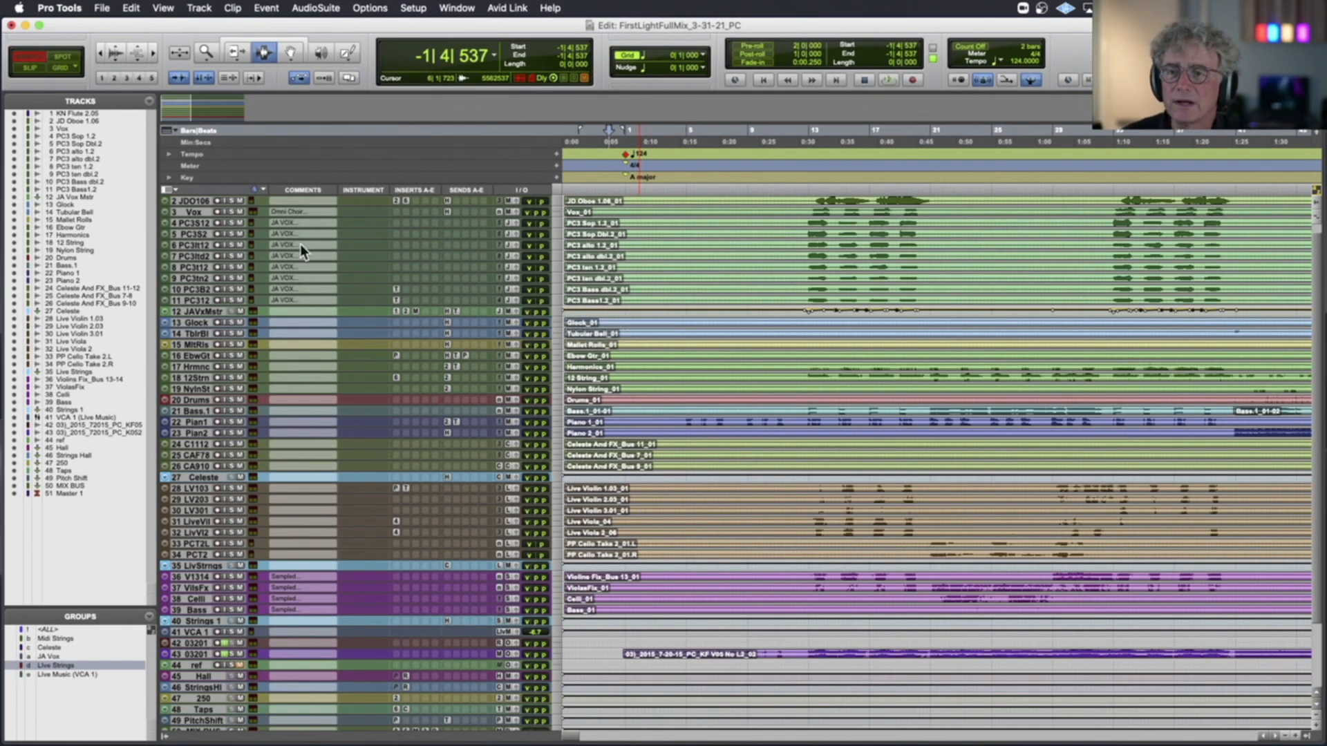
Activate the <ALL> group and enlarge the height of all tracks so their full controls, inserts and sends show
left_click(15, 631)
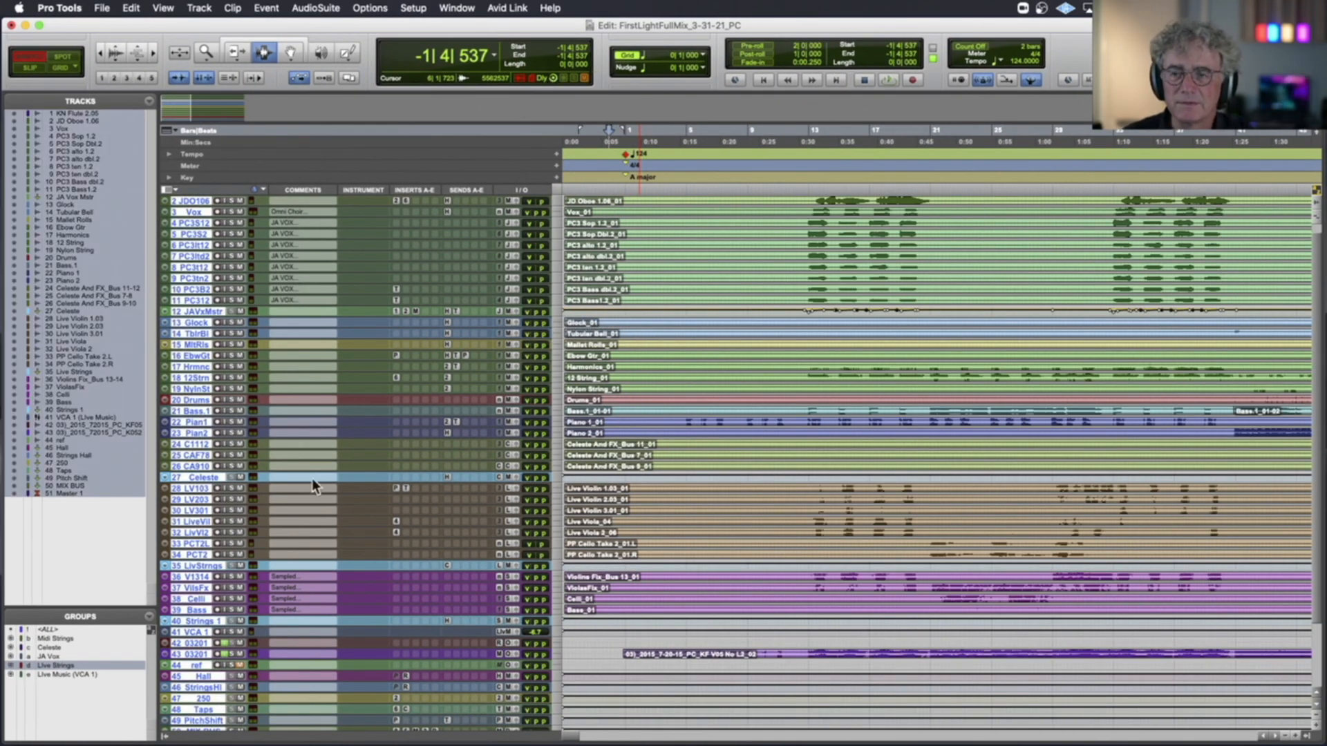
left_click(558, 200)
left_click(561, 249)
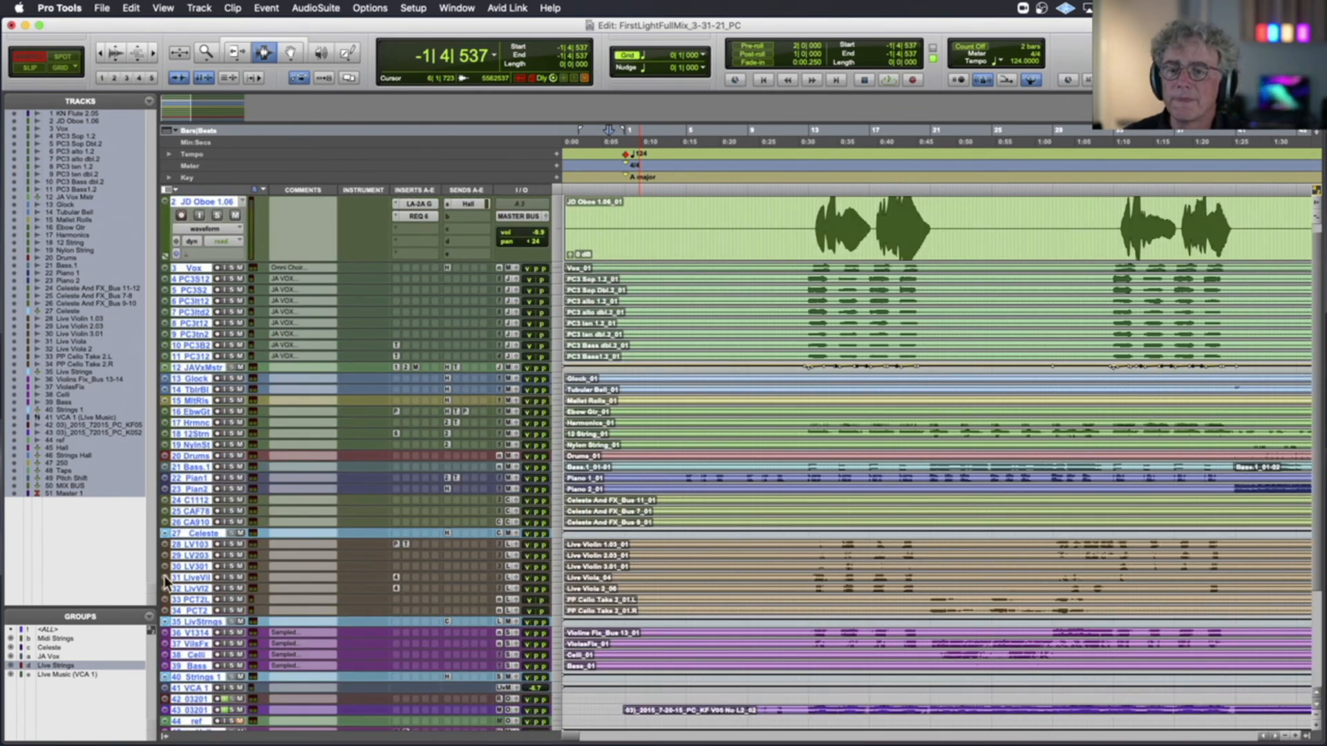
left_click(57, 628)
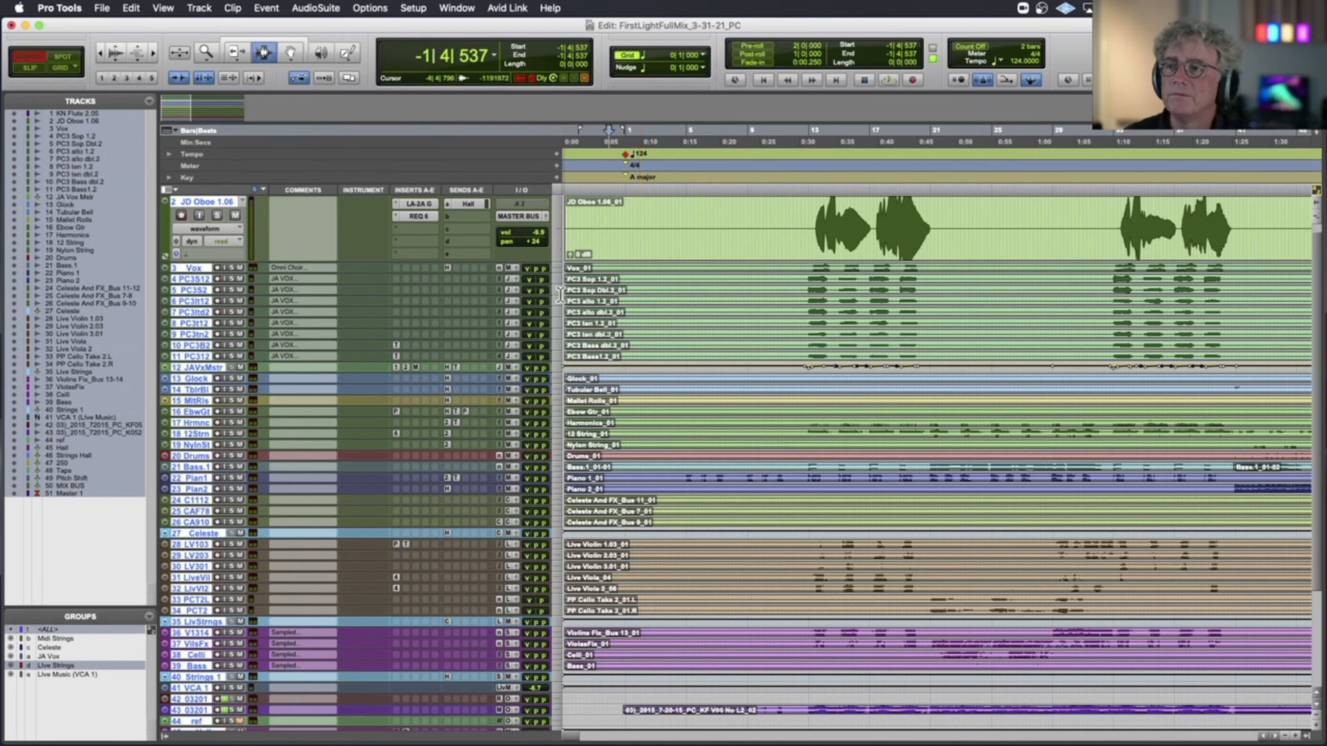
left_click(557, 267)
left_click(555, 325)
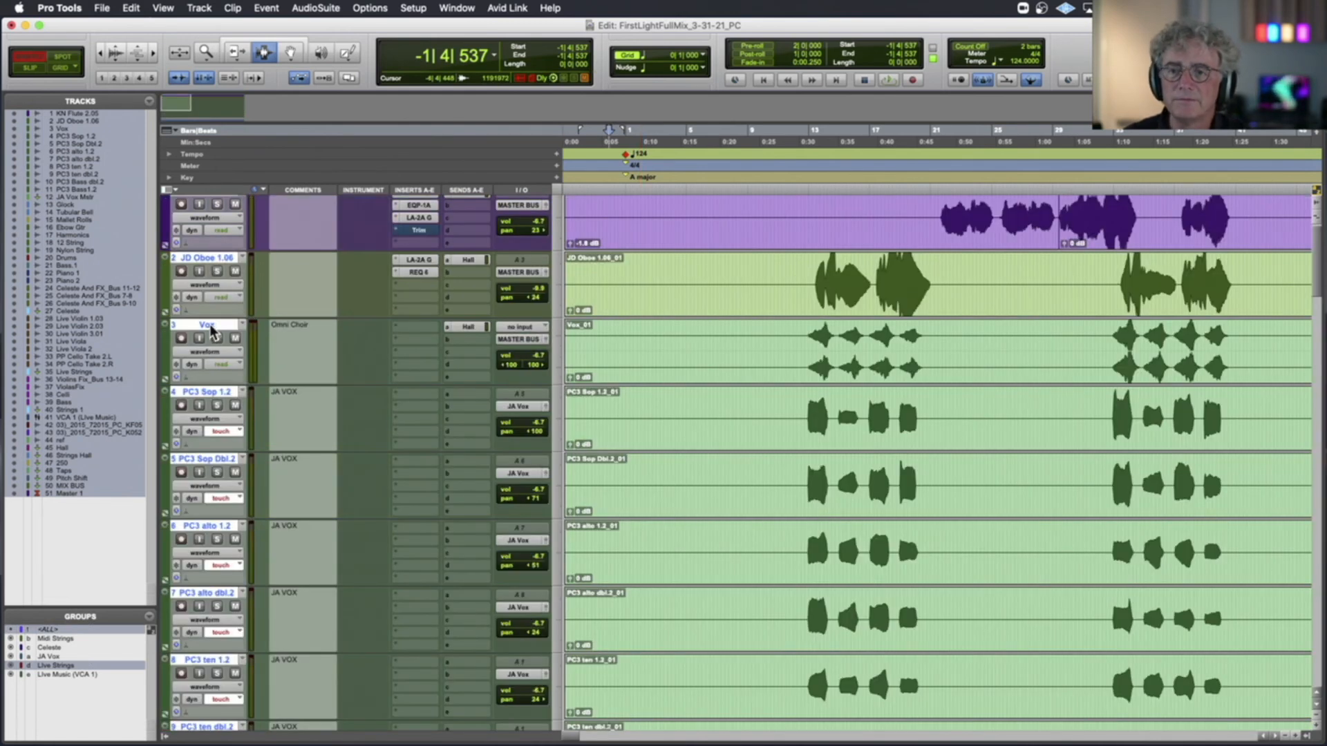
Deactivate the <ALL> and Live Strings groups and clear the track selection
left_click(209, 327, "alt")
left_click(55, 630)
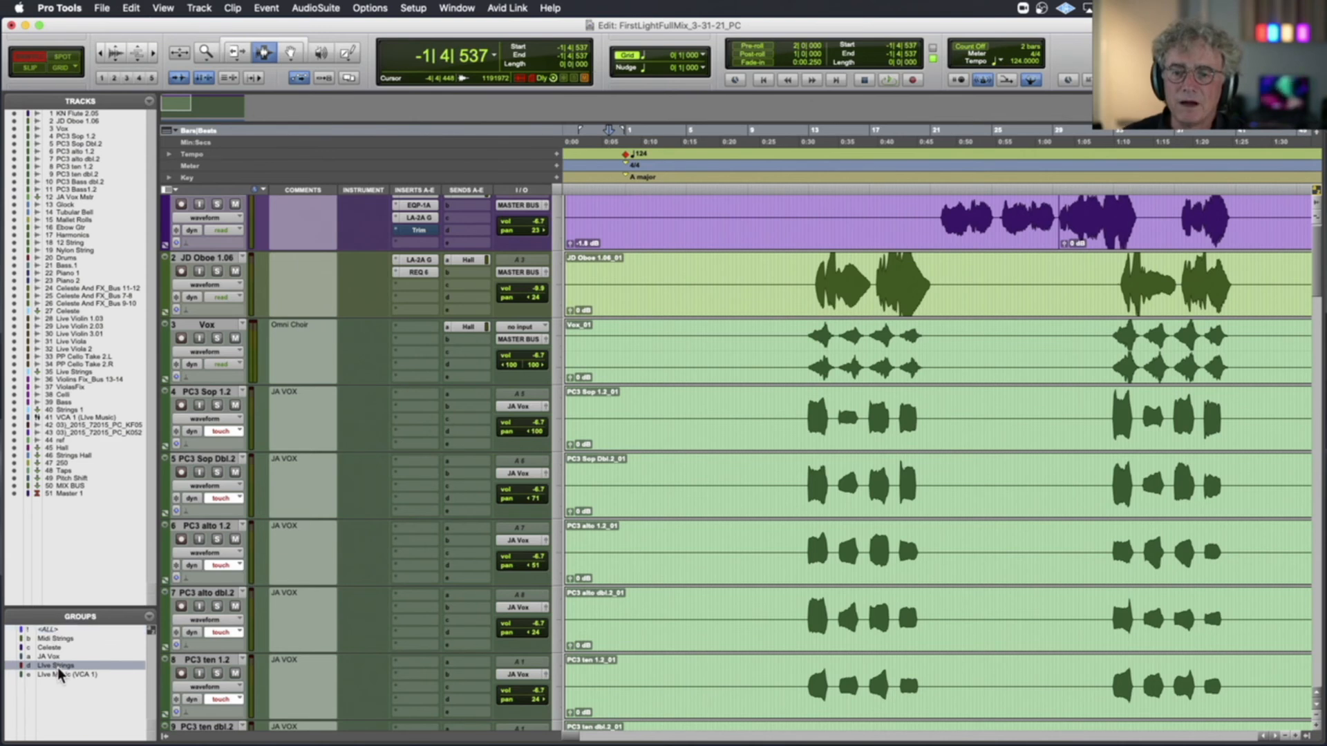
left_click(58, 666)
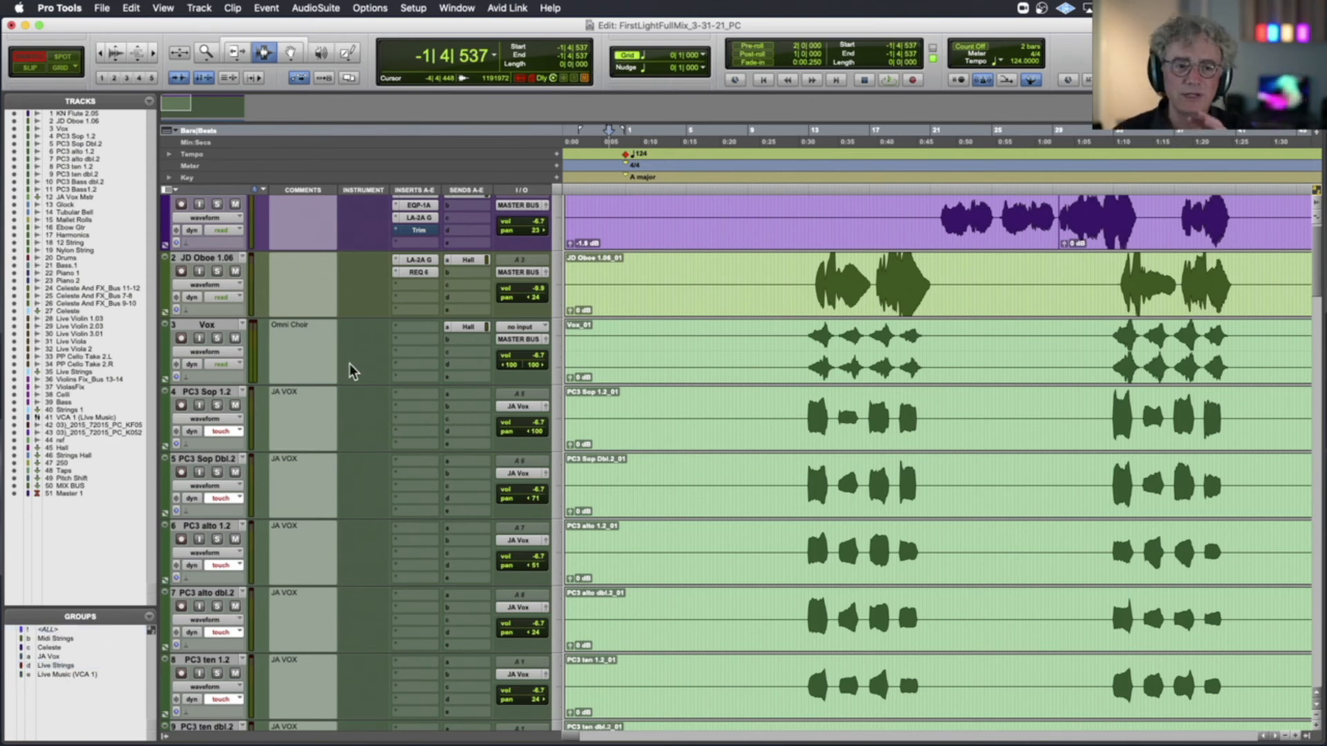
Solo the KN Flute 2.05 track and play it from about bar 20|4
scroll(353, 371, "up", 1)
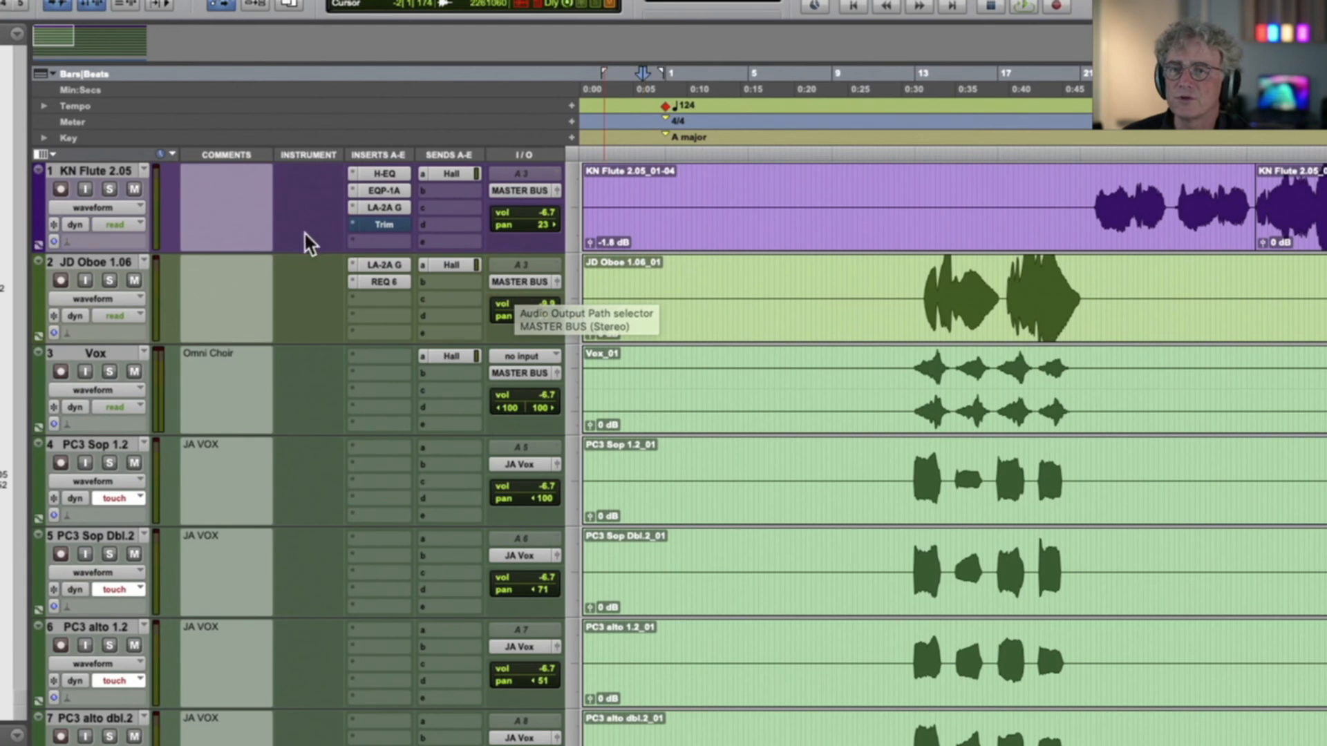
left_click(110, 189)
left_click(1083, 211)
key("space")
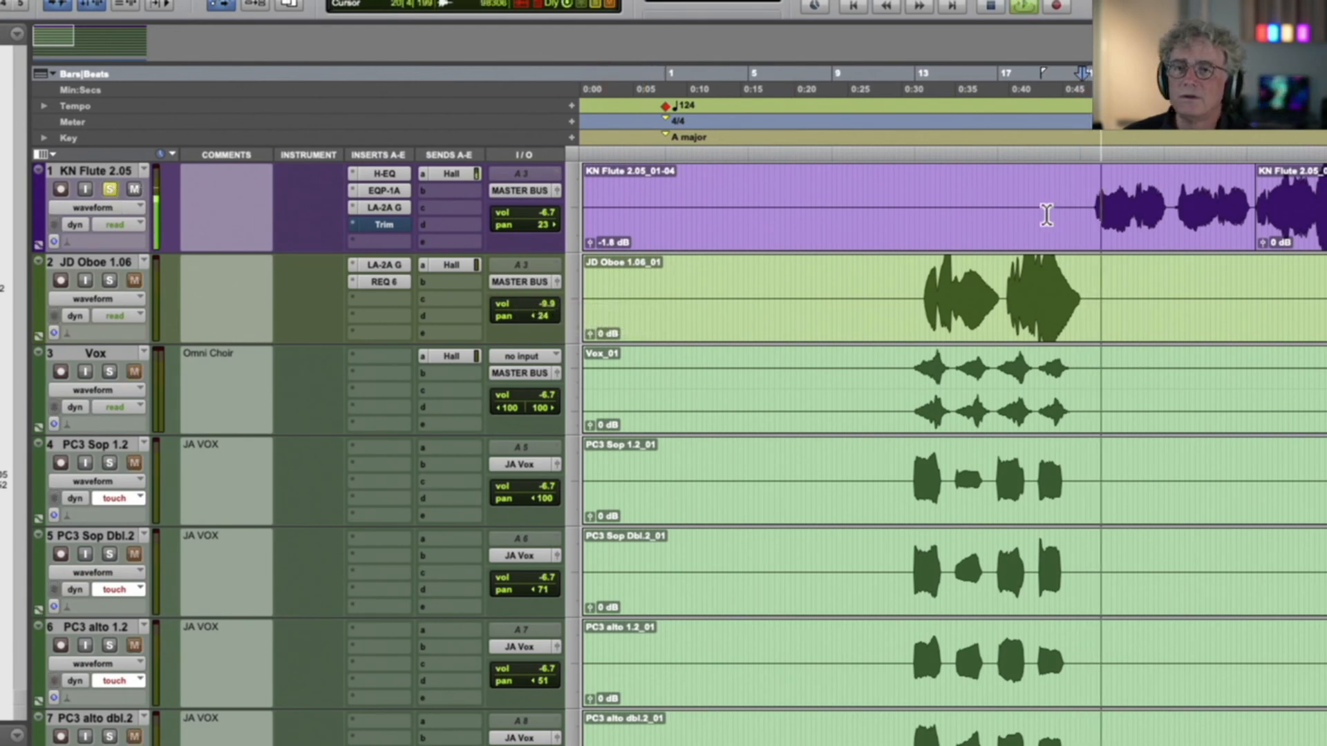
Solo-safe the purple reference mix track 43 and play from about bar 20|4 to test the soloed flute
scroll(175, 254, "down", 20)
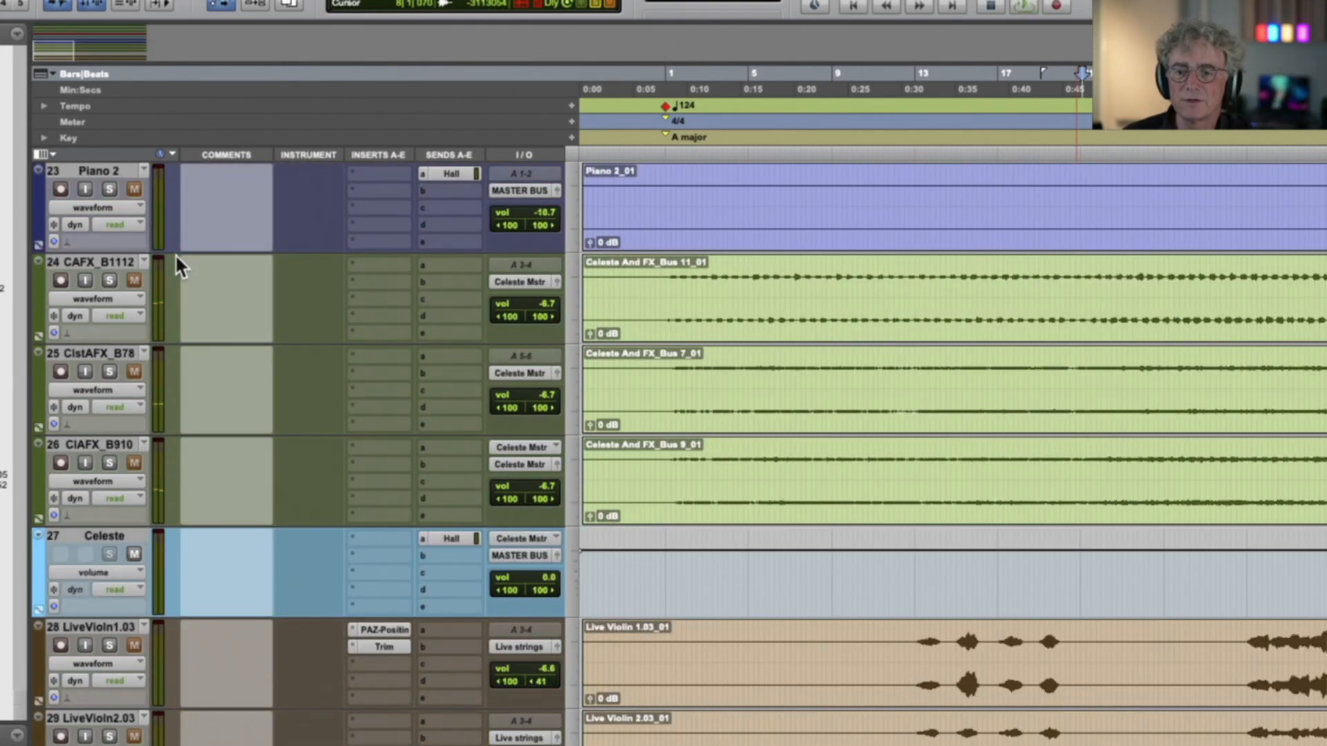
scroll(175, 255, "up", 4)
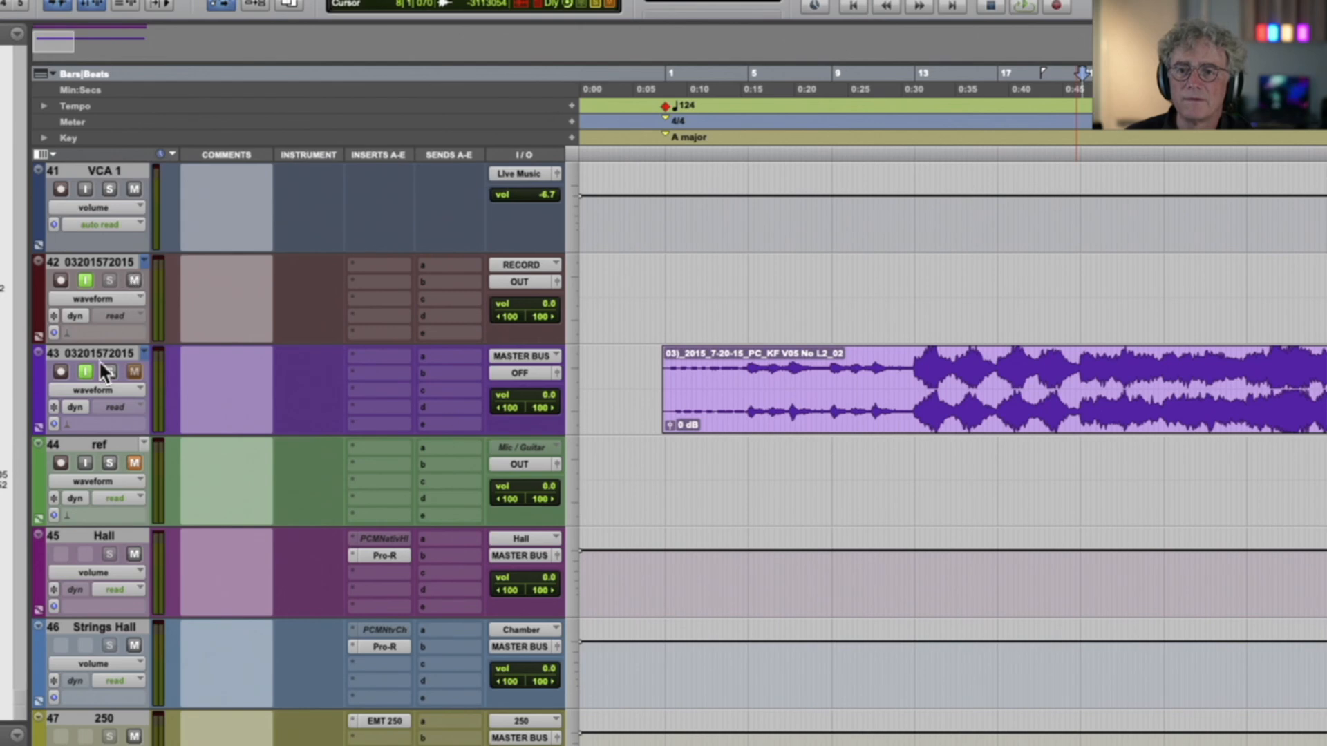
left_click(108, 371, "super")
key("space")
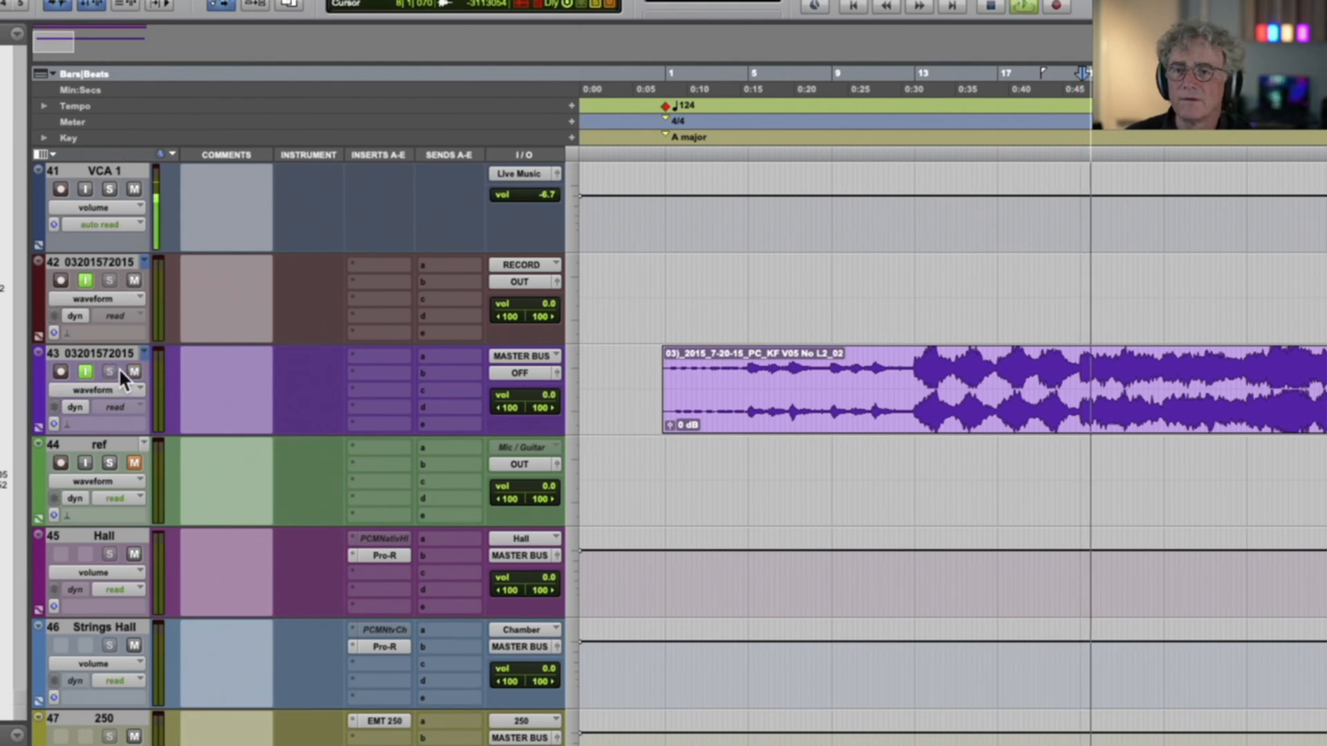
scroll(118, 367, "up", 2)
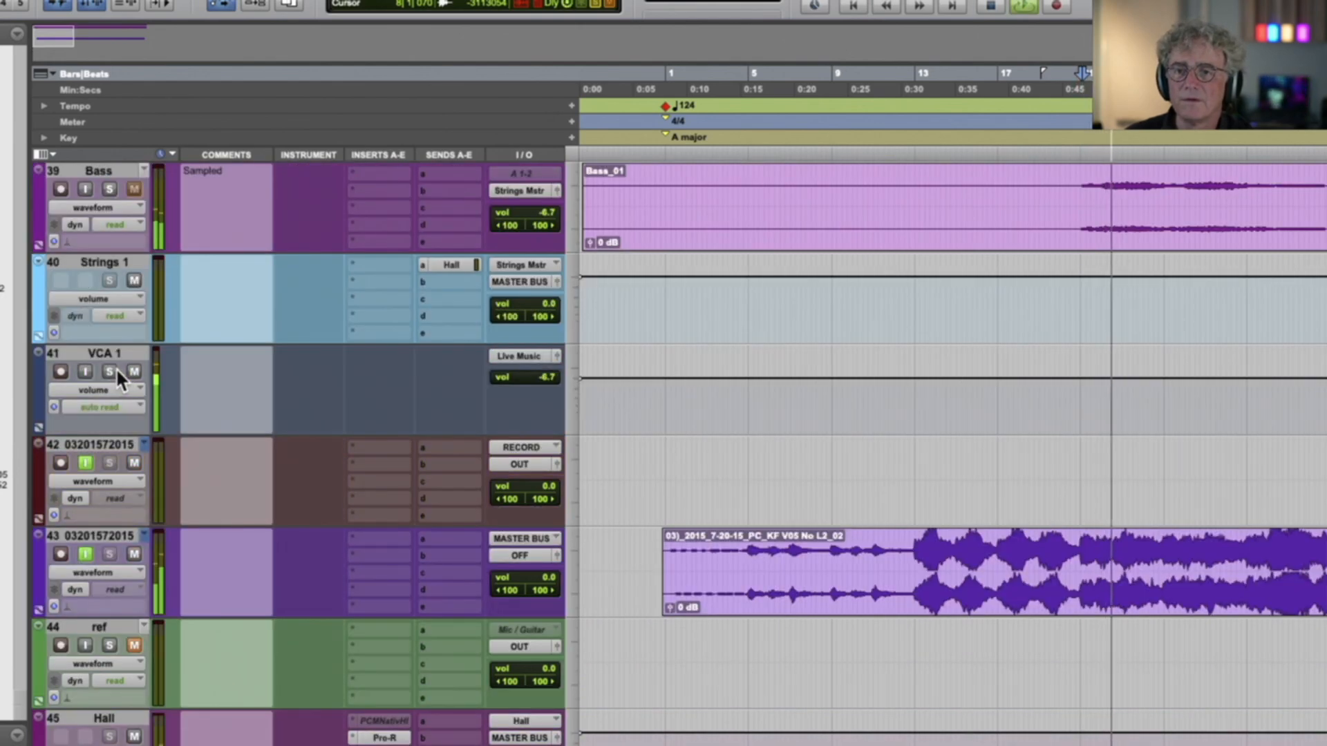
key("space")
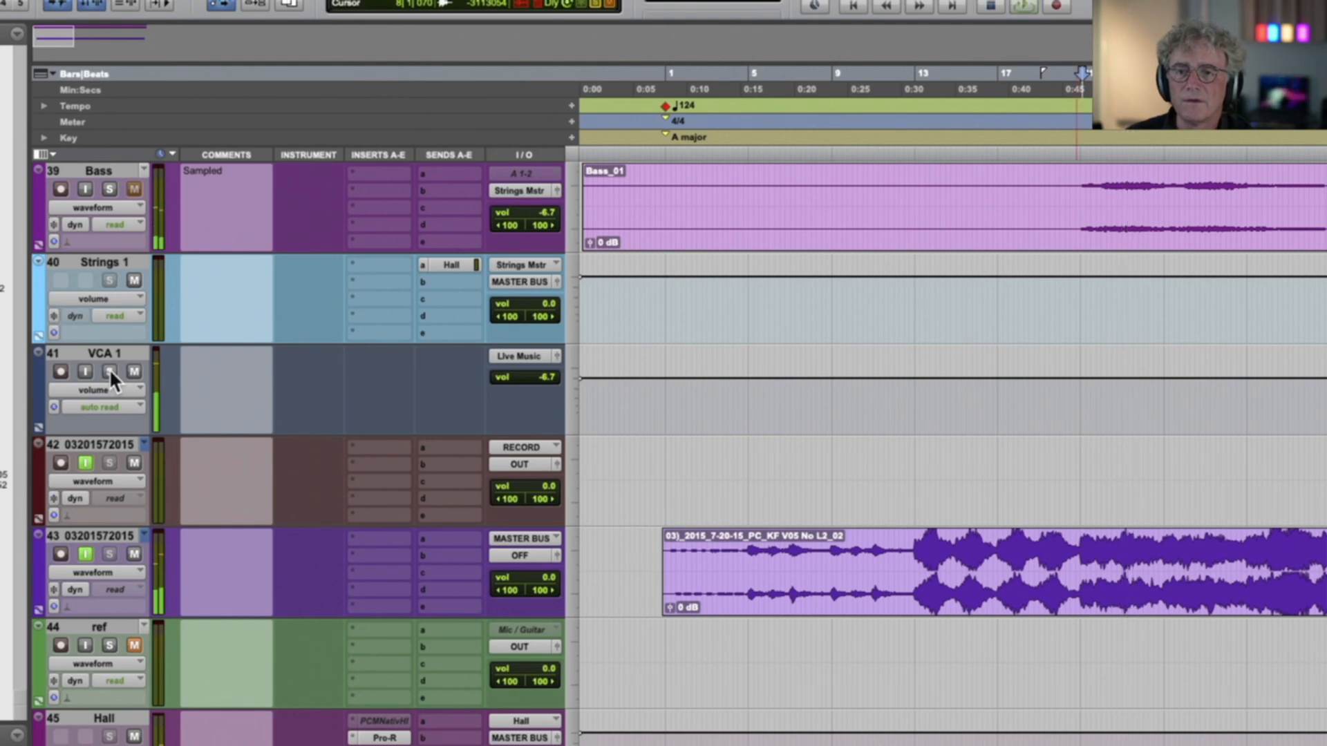
Check the MIX BUS track, replay the soloed KN Flute 2.05 from about bar 20|4, and clear its solo
scroll(119, 373, "down", 3)
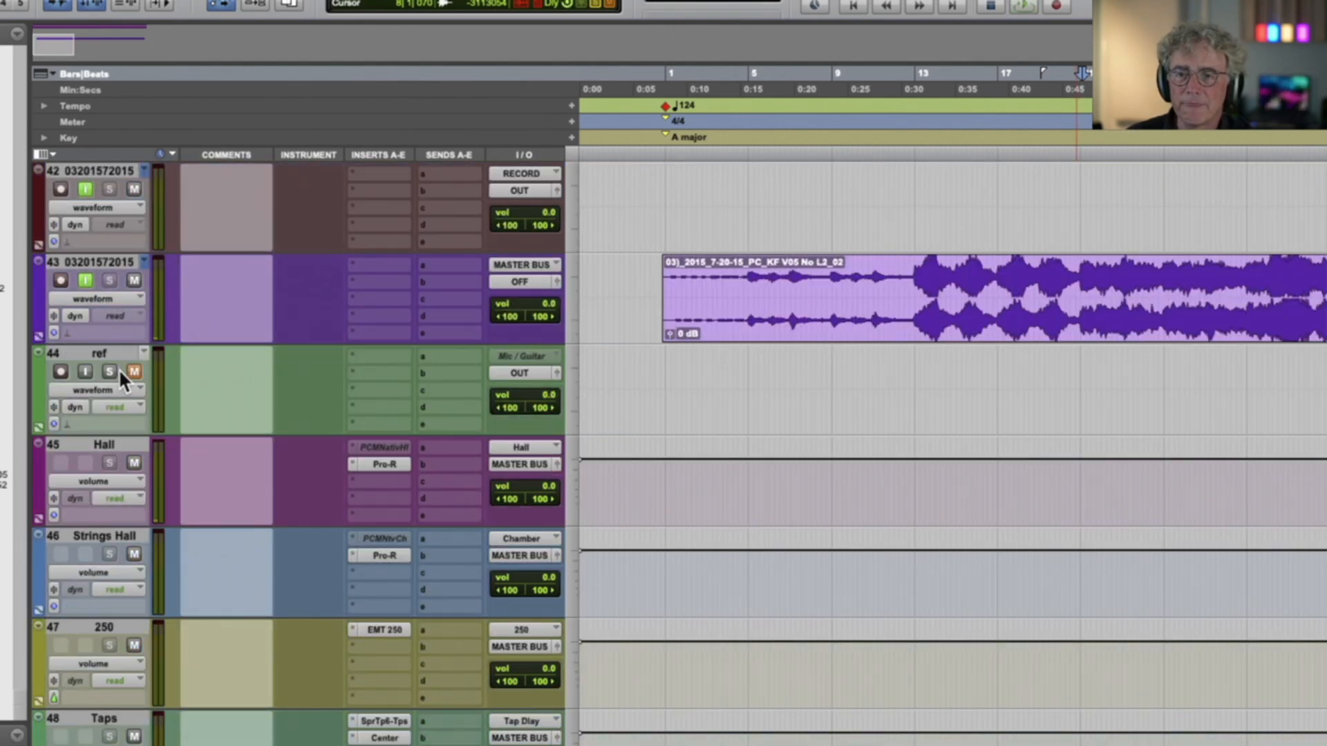
scroll(119, 374, "down", 3)
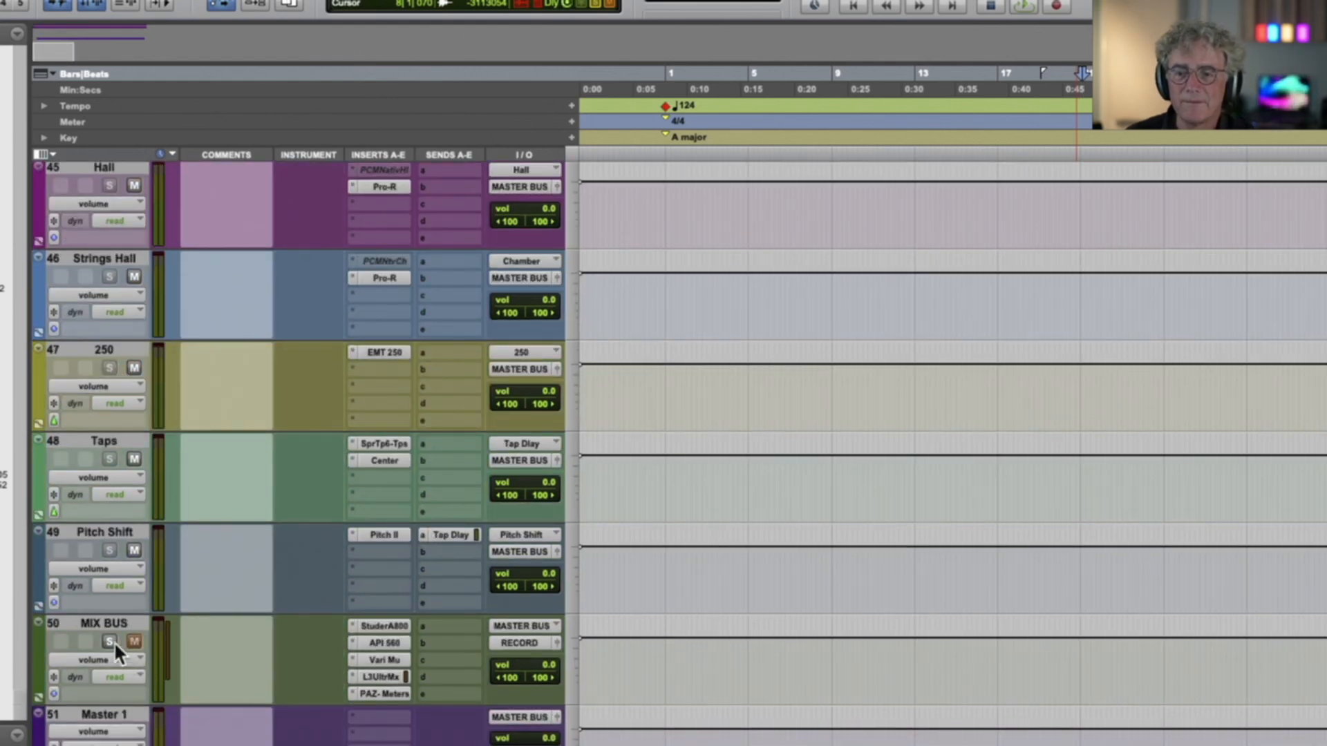
key("space")
scroll(189, 483, "up", 15)
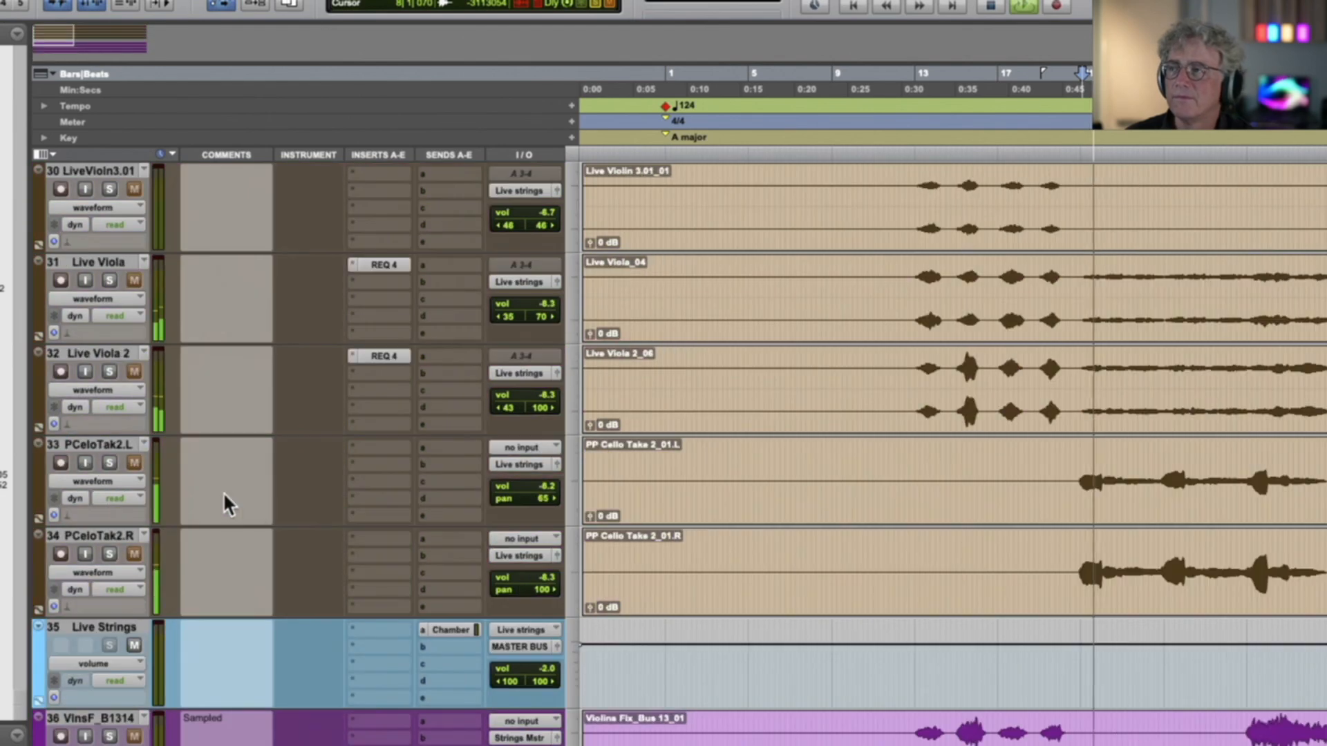
scroll(253, 494, "up", 20)
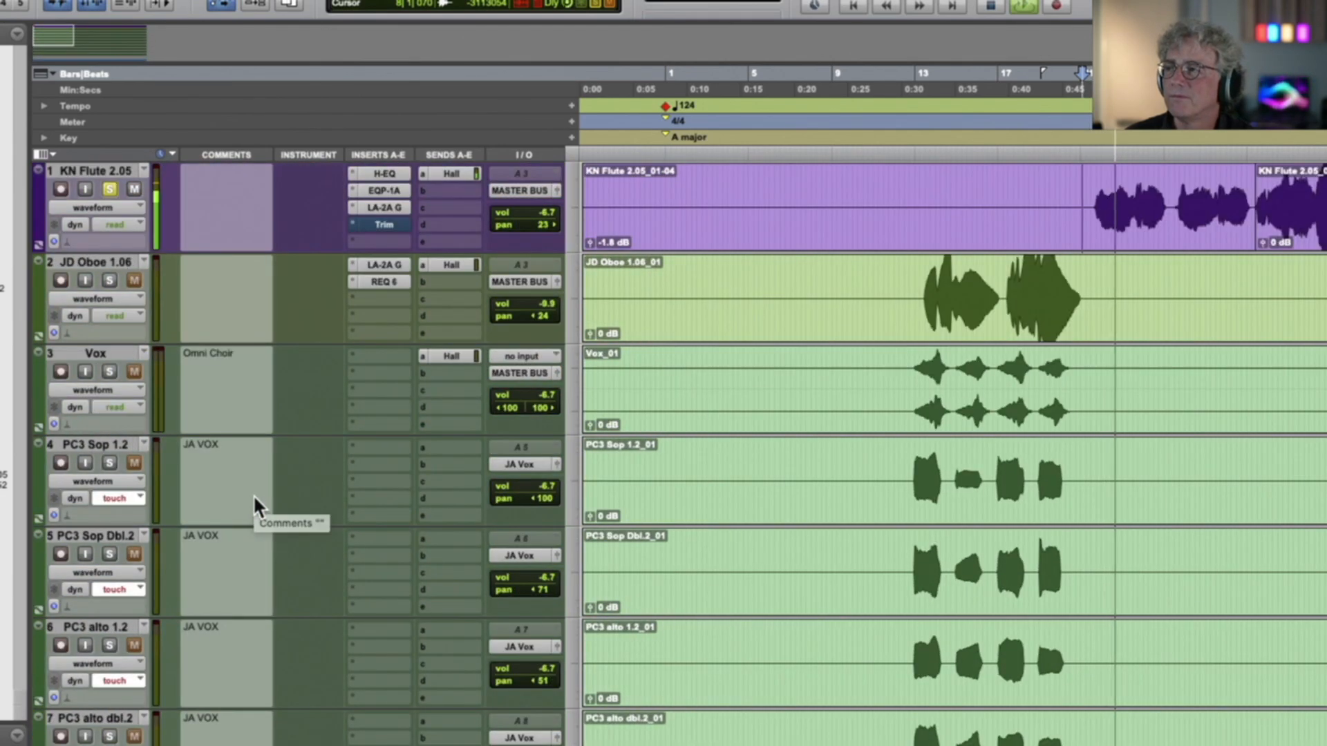
key("r")
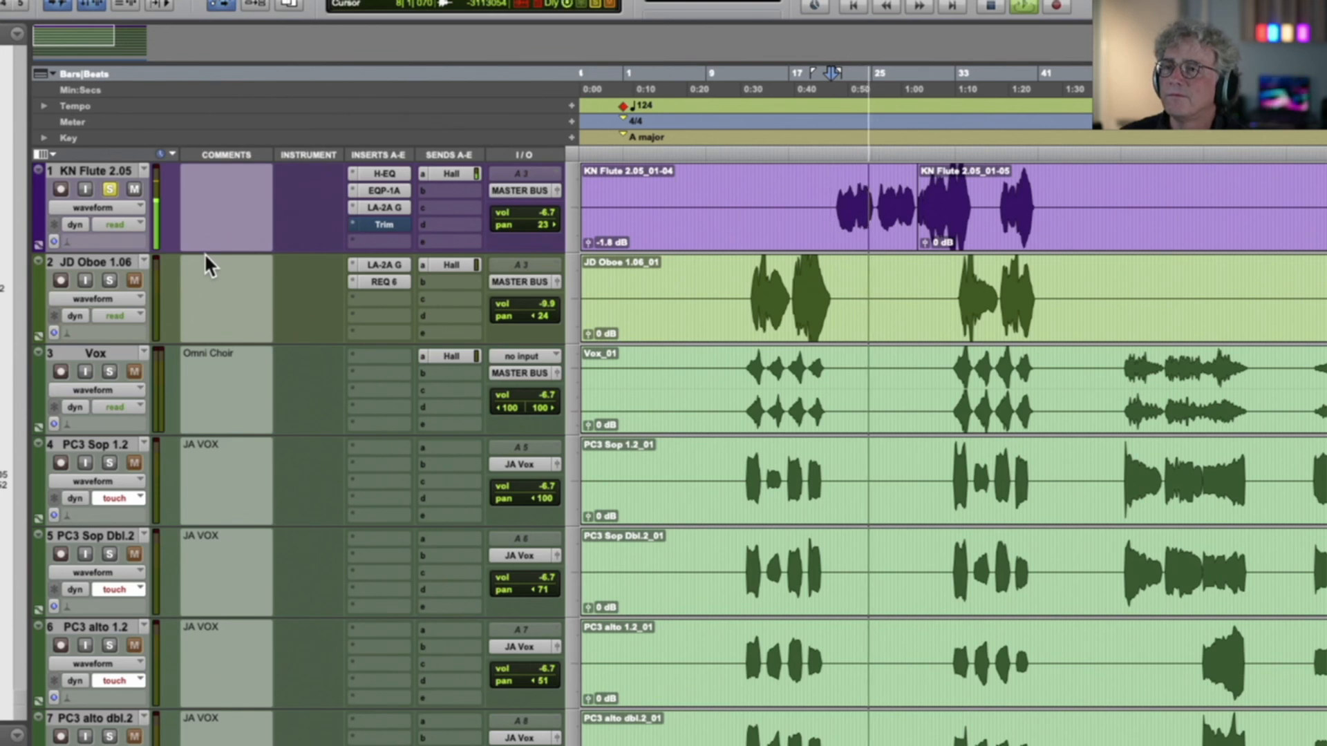
left_click(109, 188)
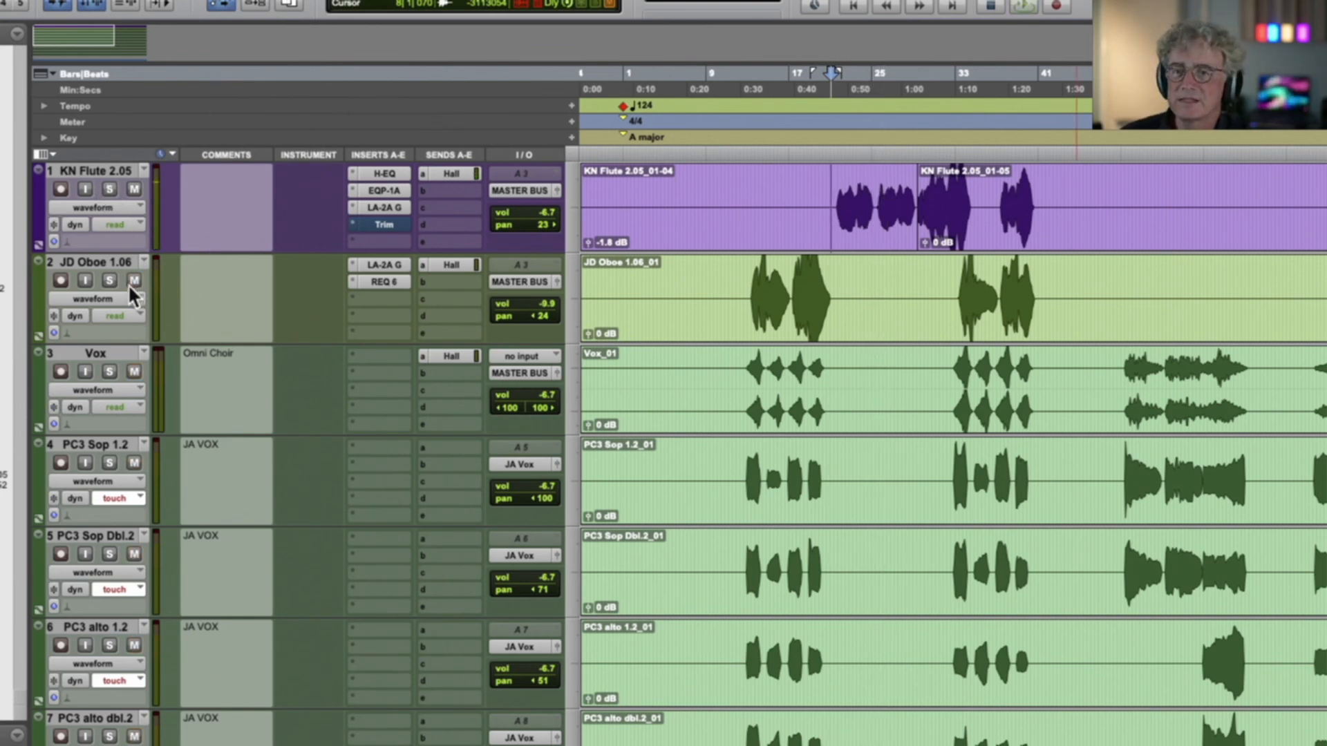
Solo the JD Oboe 1.06 track, play it from about bar 13, and clear its solo
key("super+bracketright")
key("super+bracketright")
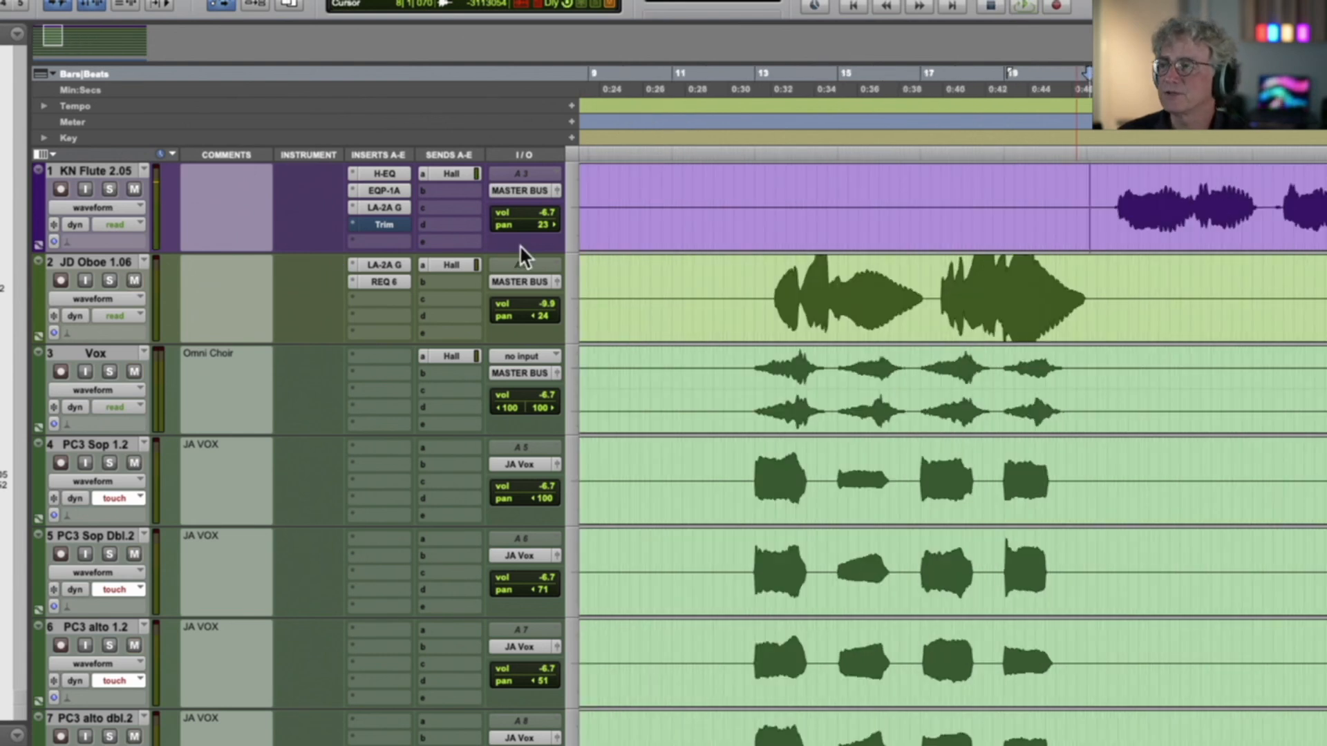
left_click(1102, 218)
left_click(1107, 215)
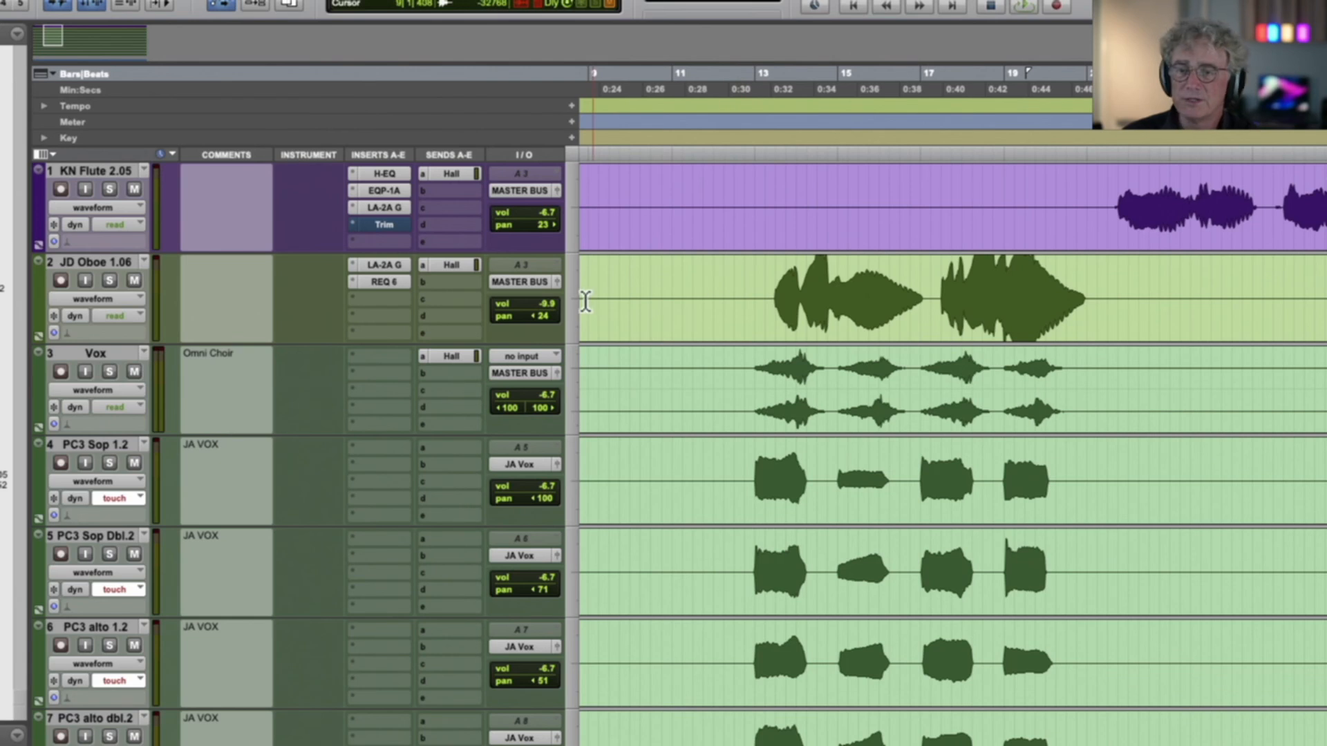
left_click(112, 277)
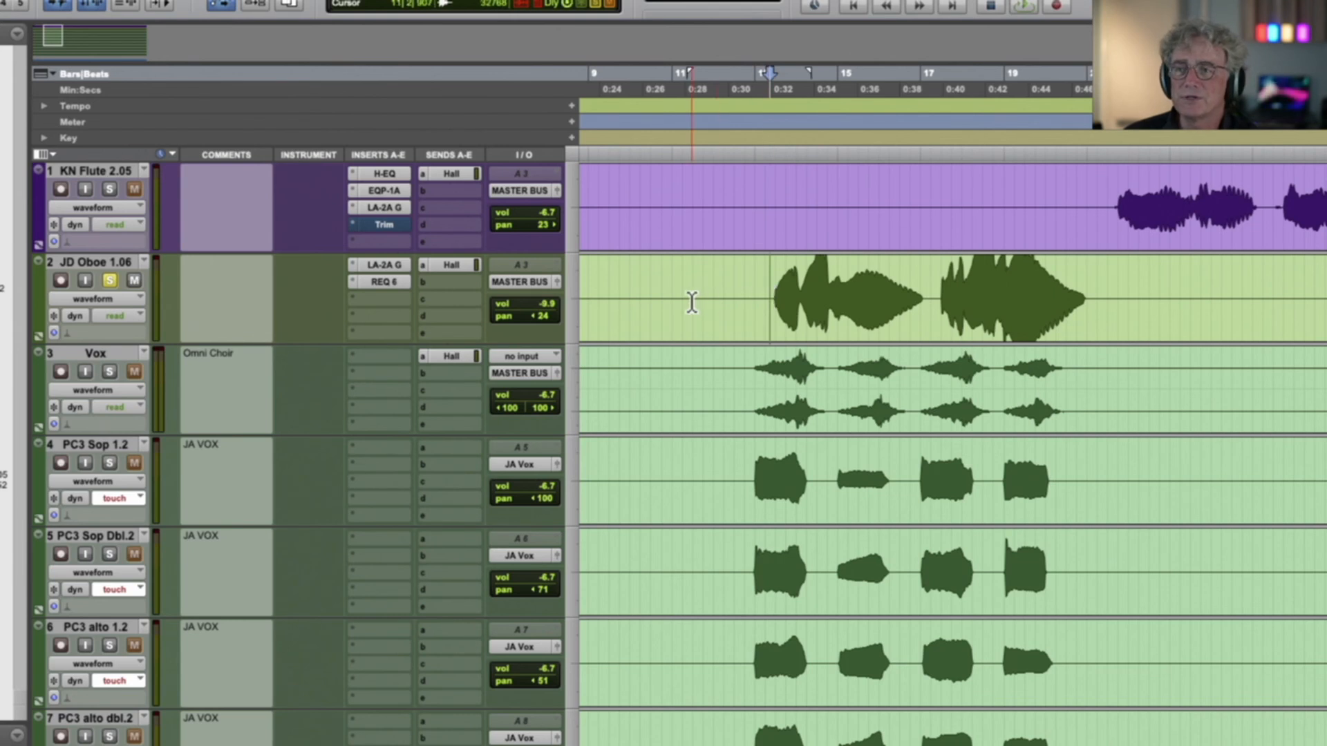
key("space")
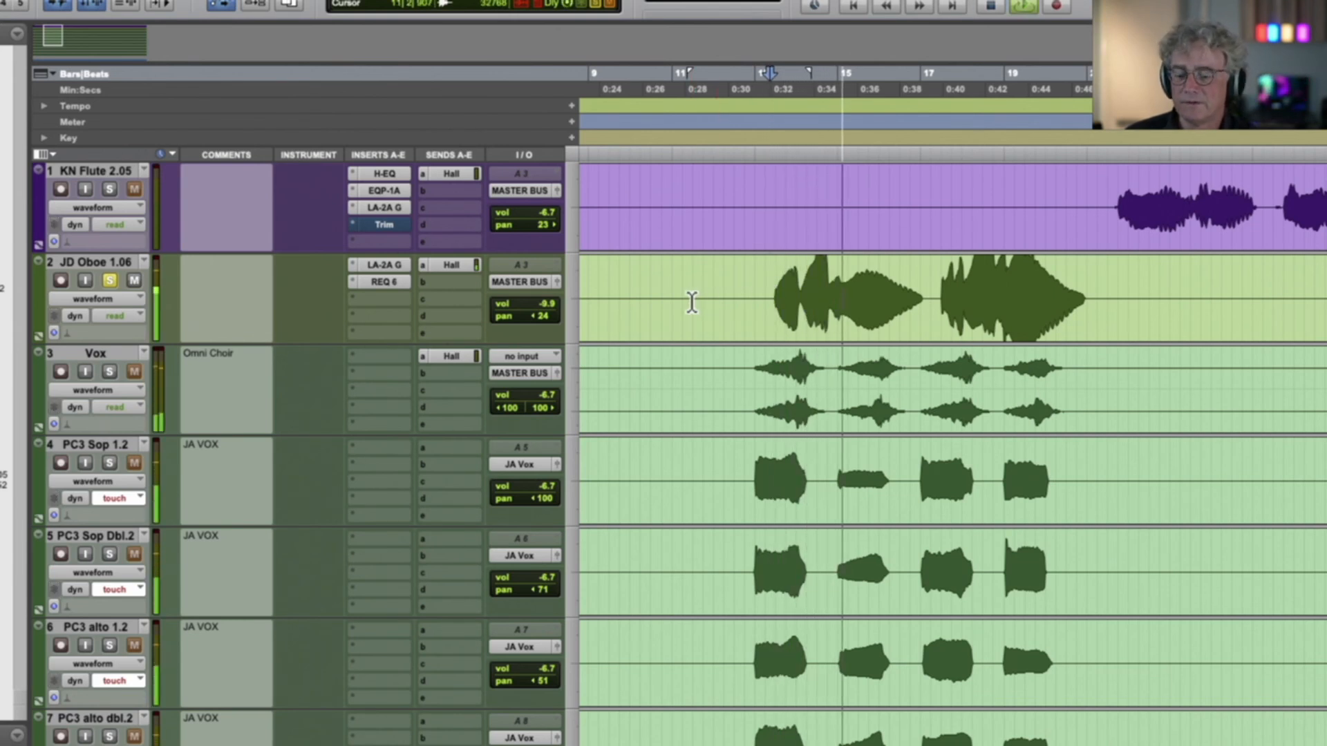
key("r")
key("r")
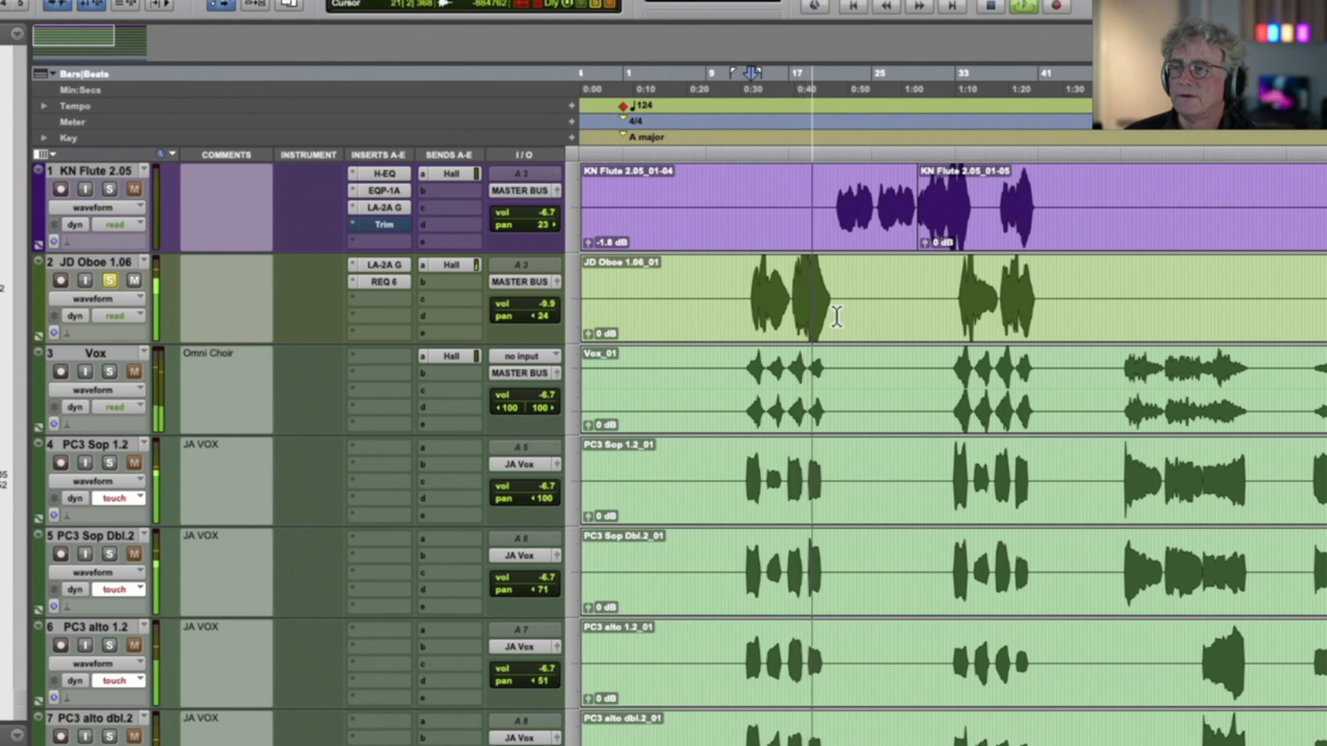
key("space")
left_click(110, 280)
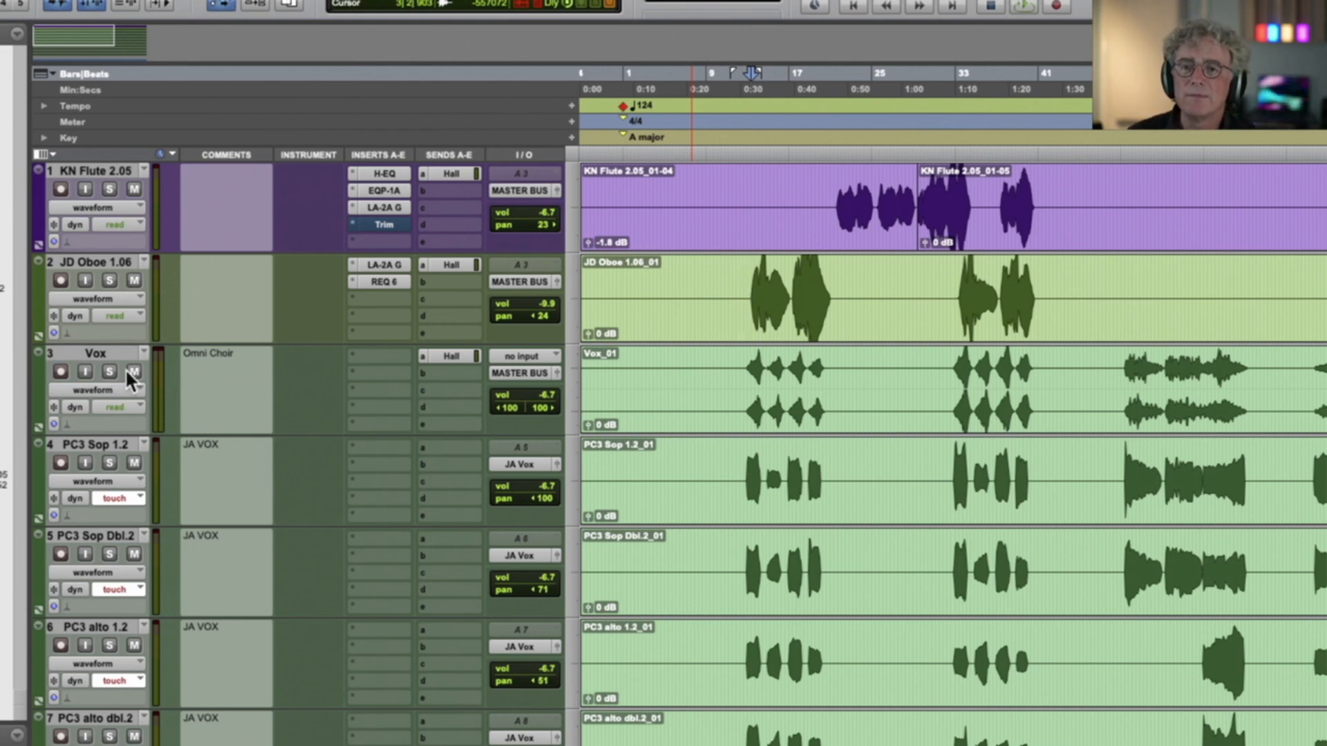
Solo the Vox track, play it from about bar 12, and clear its solo
scroll(126, 368, "down", 5)
scroll(126, 368, "up", 3)
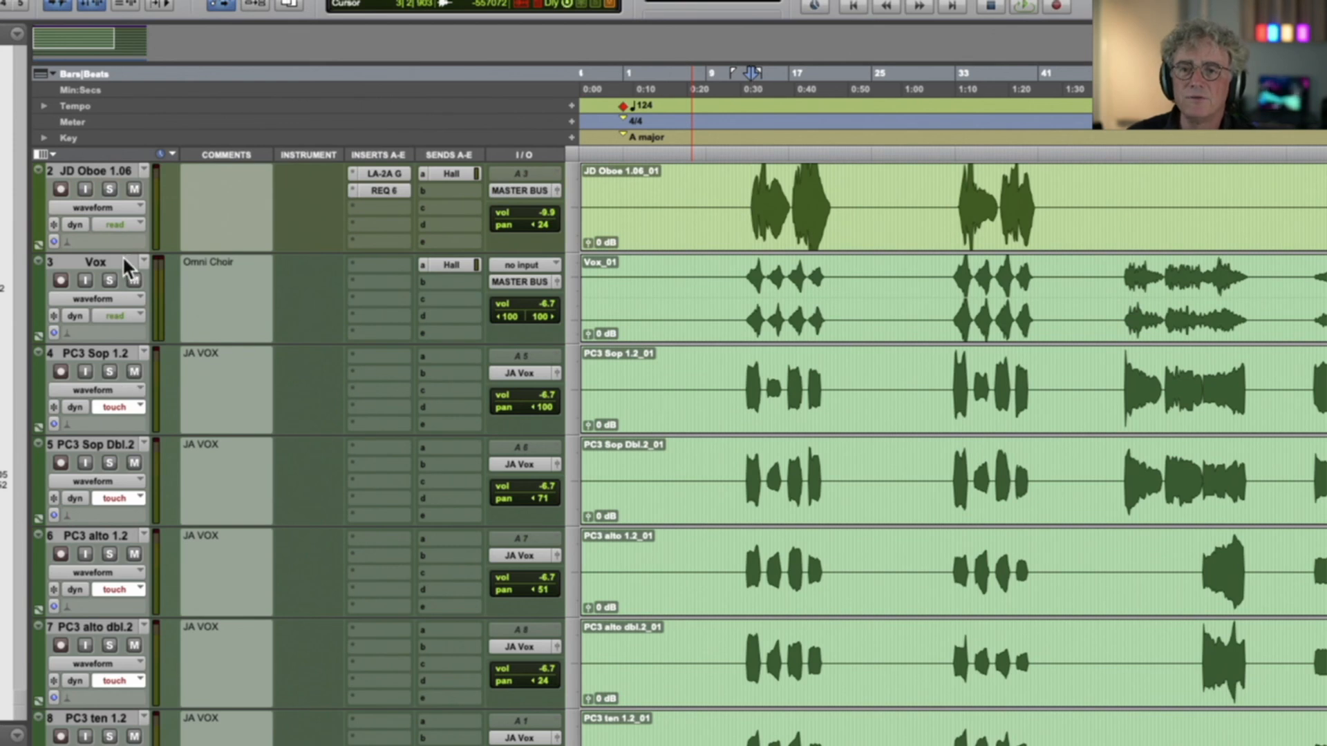
left_click(109, 280)
left_click(738, 294)
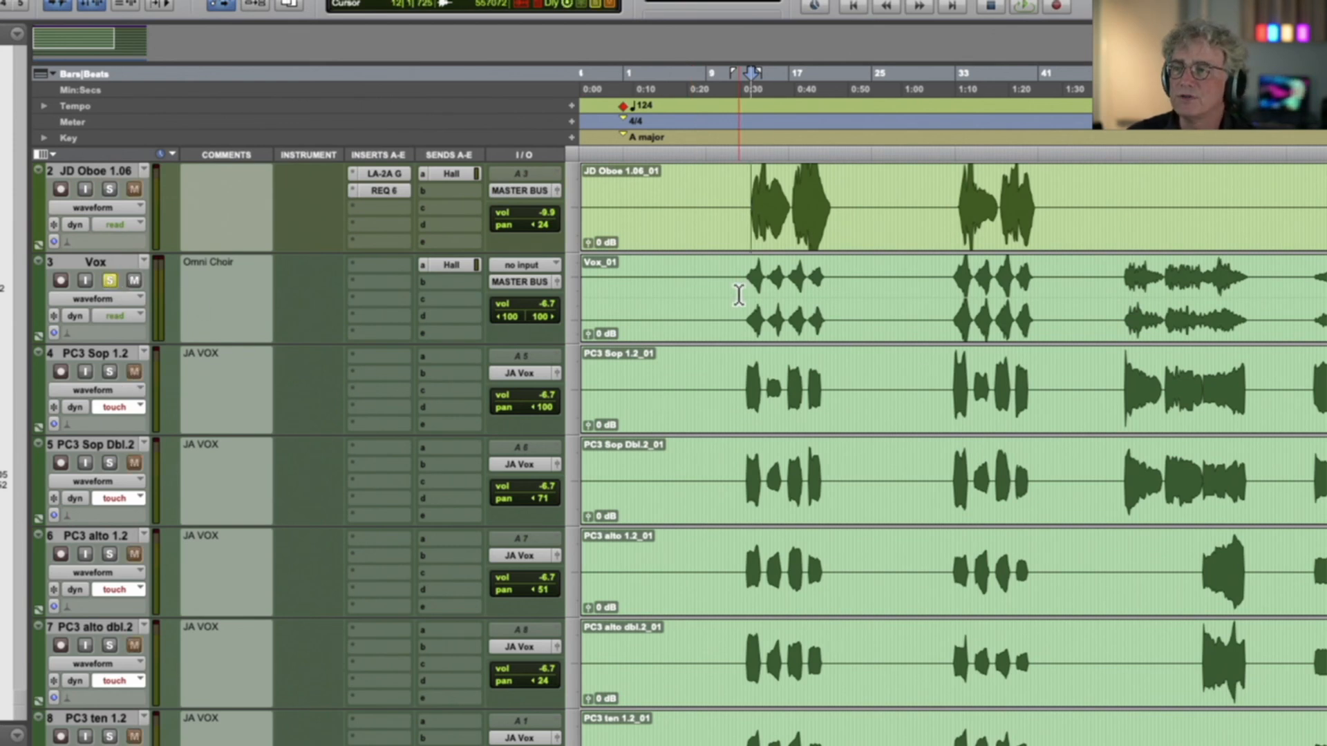
key("space")
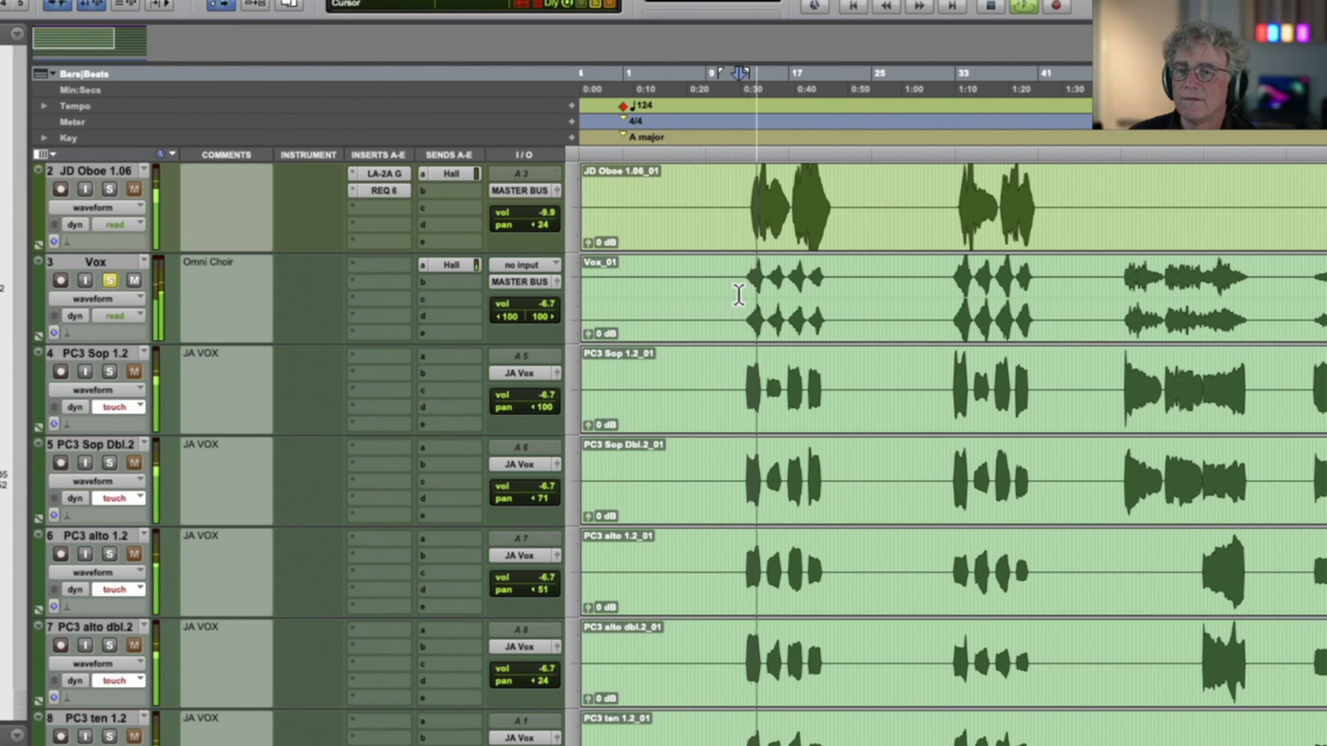
key("space")
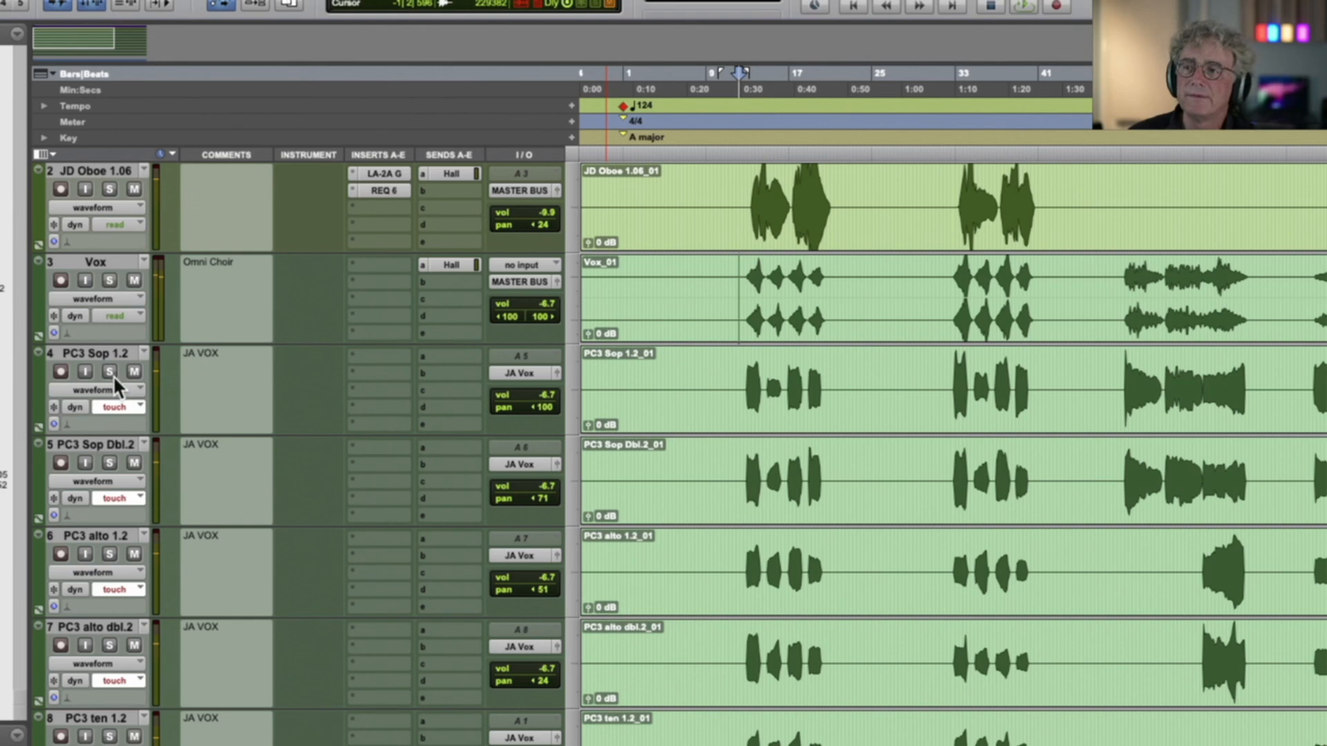
Solo PC3 choir tracks 7 to 11 and play them from about bar 13
scroll(113, 375, "down", 10)
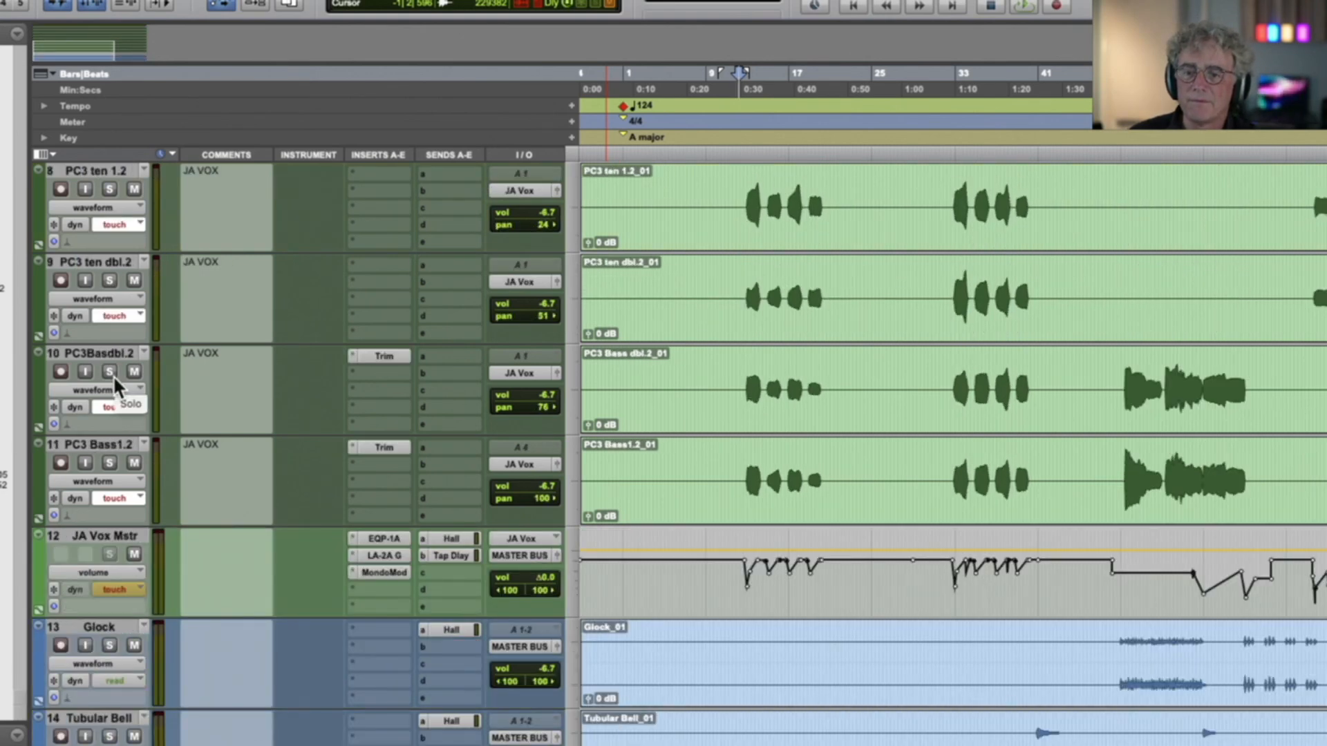
scroll(113, 375, "up", 2)
left_click(730, 208)
left_click_drag(729, 209, 681, 539)
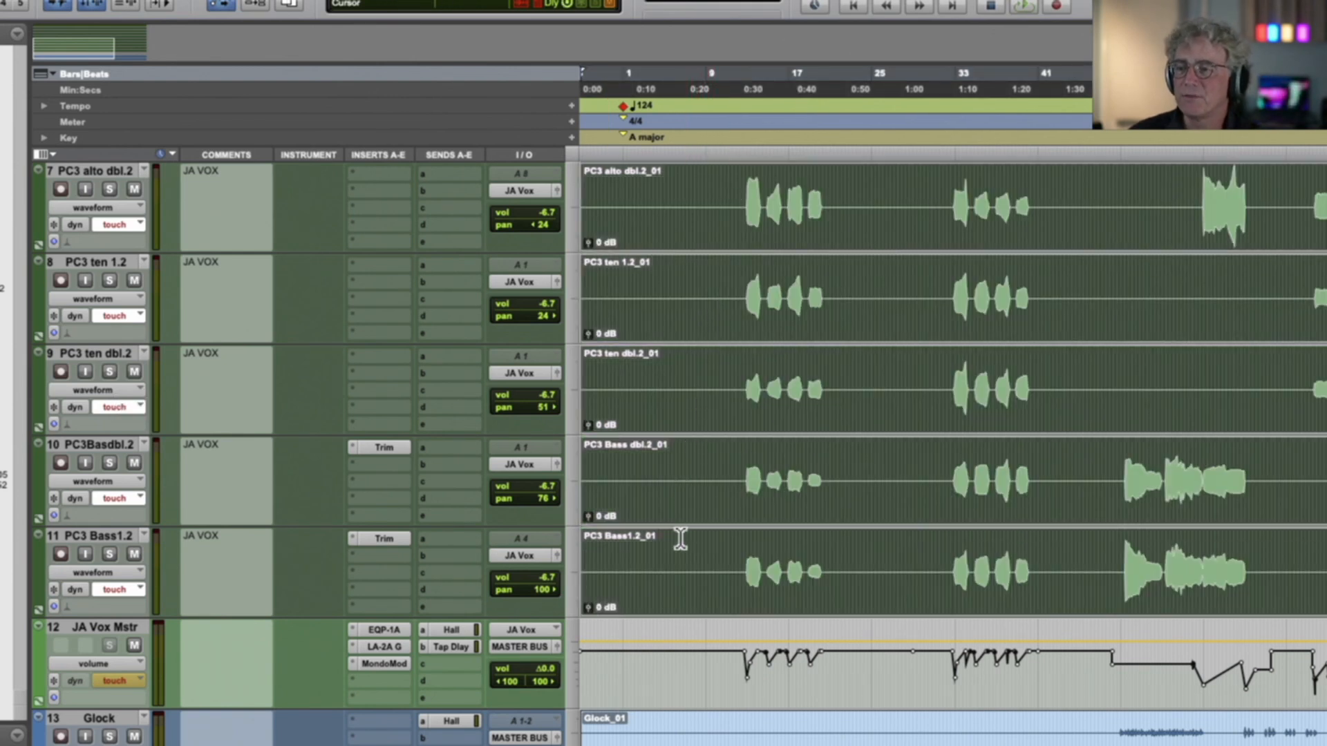
left_click(109, 551)
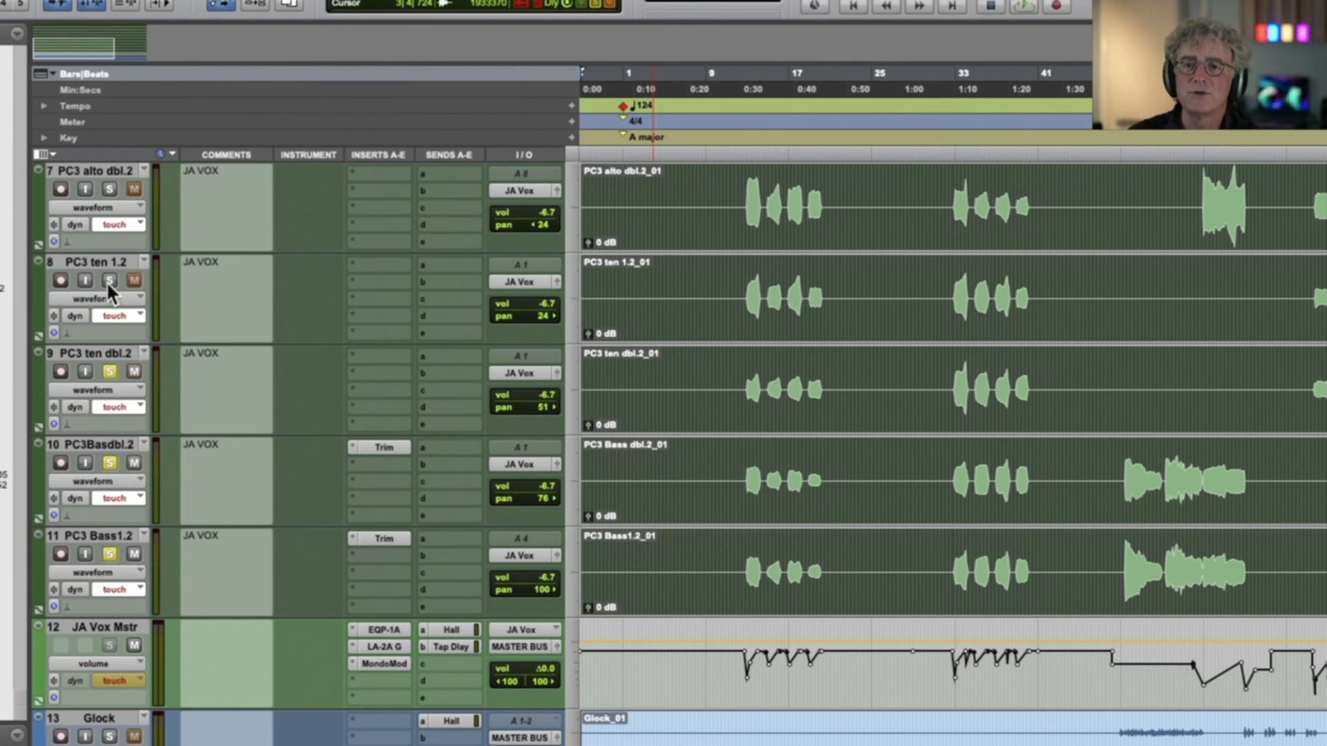
left_click(109, 182)
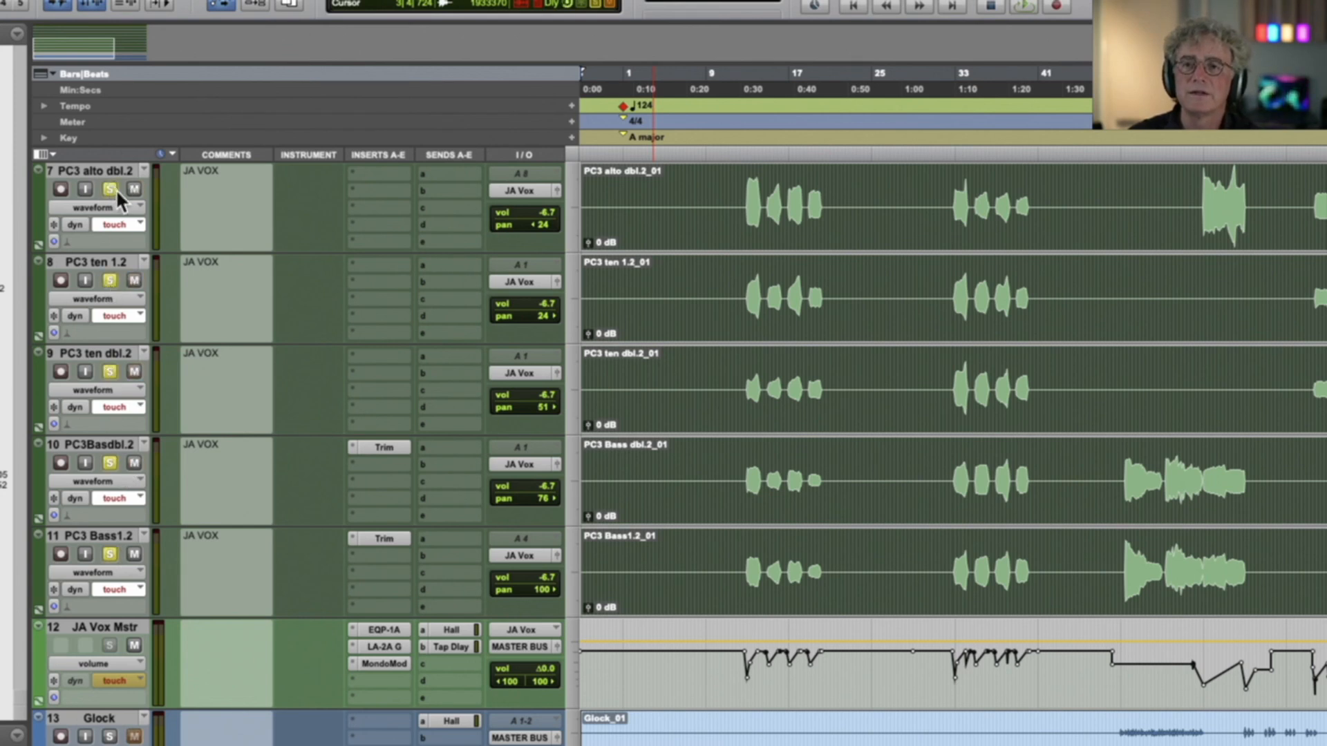
left_click(746, 230)
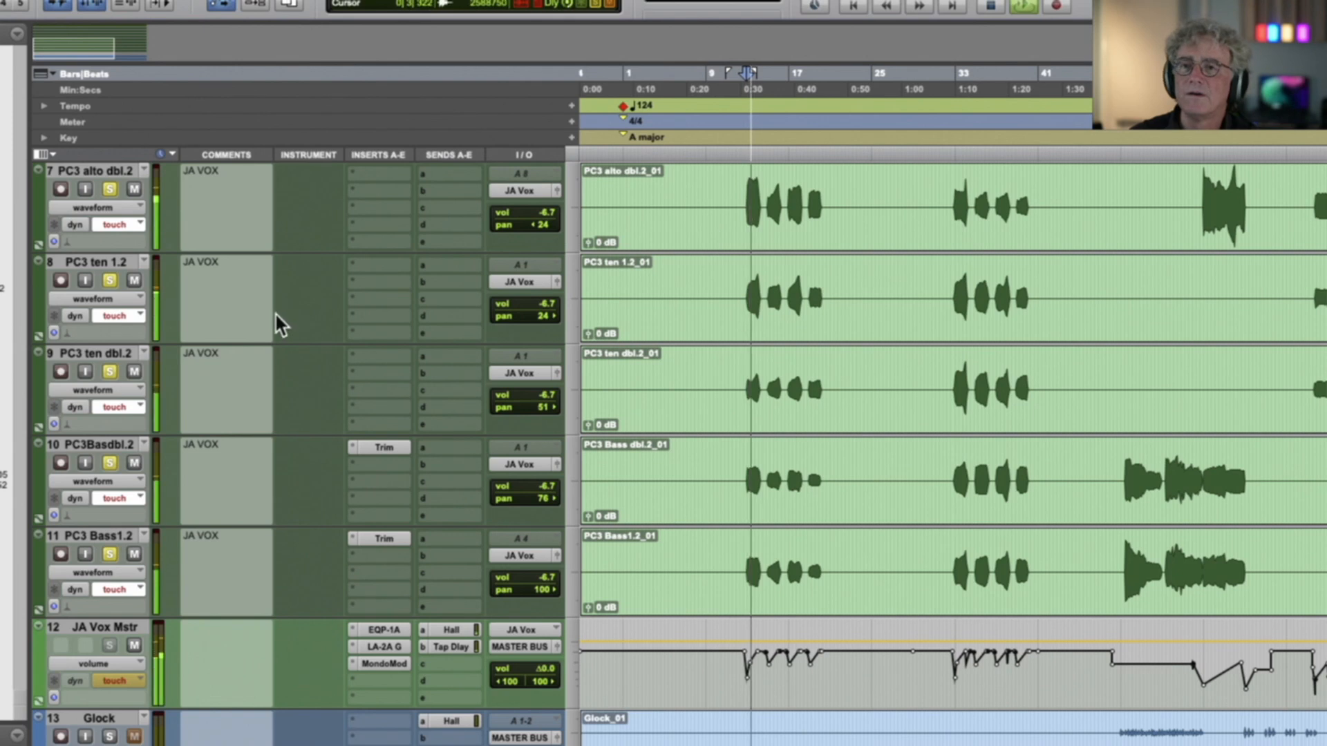
Add PC3 choir tracks 4 to 6 to the solo while playback continues
scroll(279, 317, "up", 1)
scroll(279, 317, "up", 1)
left_click(111, 279)
left_click(111, 188)
scroll(137, 208, "up", 2)
left_click(109, 281)
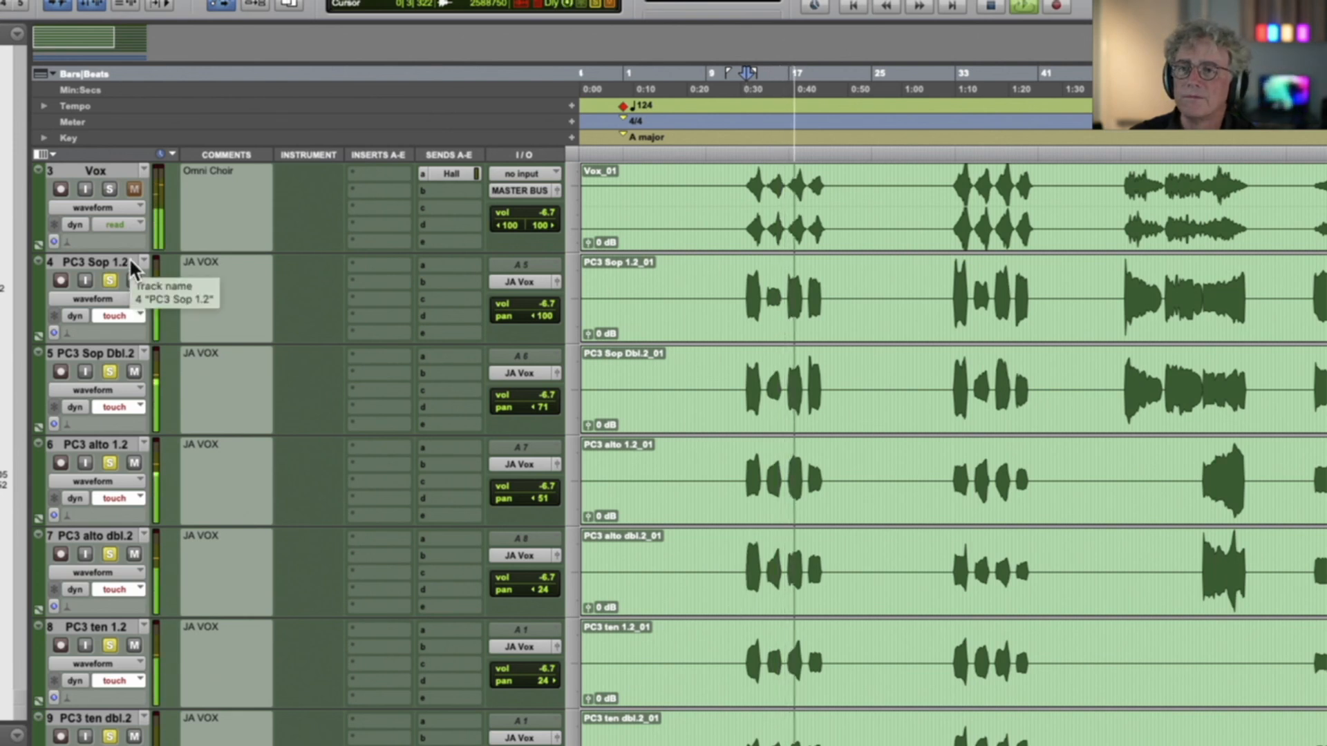
Add the Vox track to the soloed choir and replay the passage from about bar 13
left_click(109, 189)
key("space")
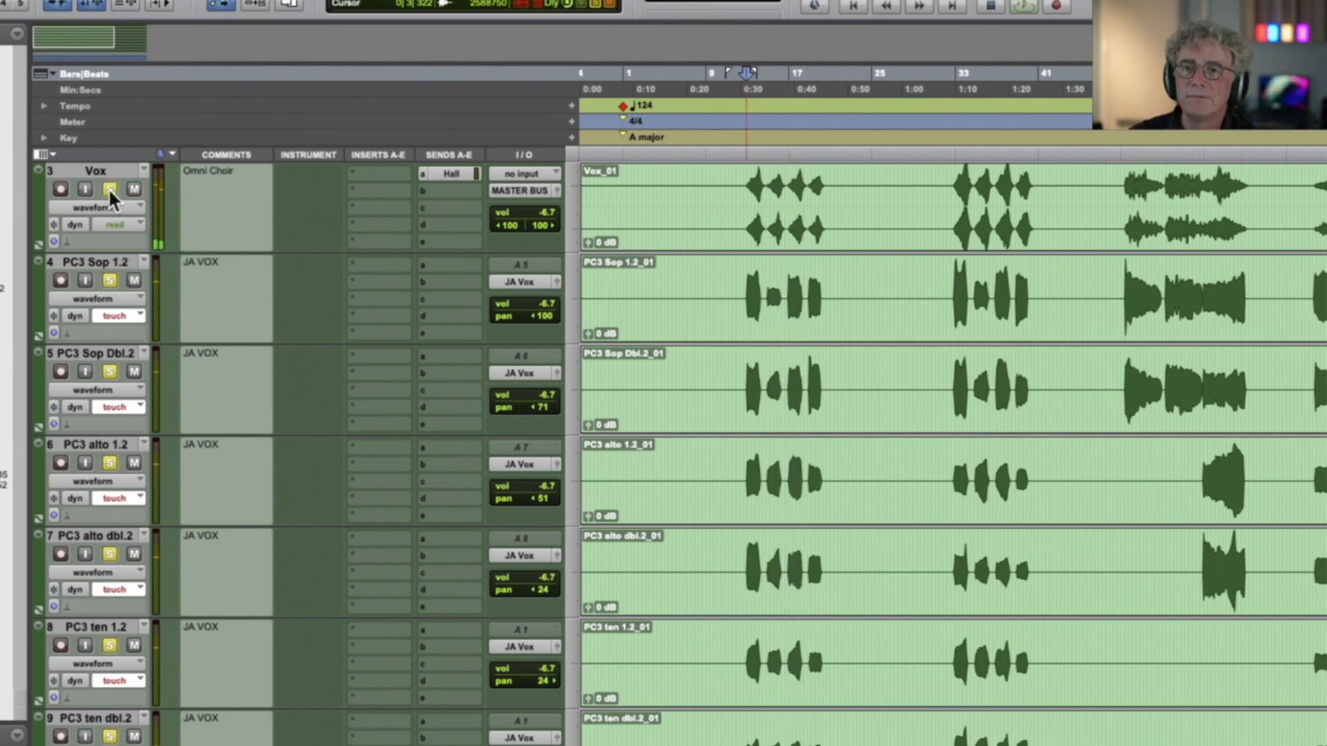
key("space")
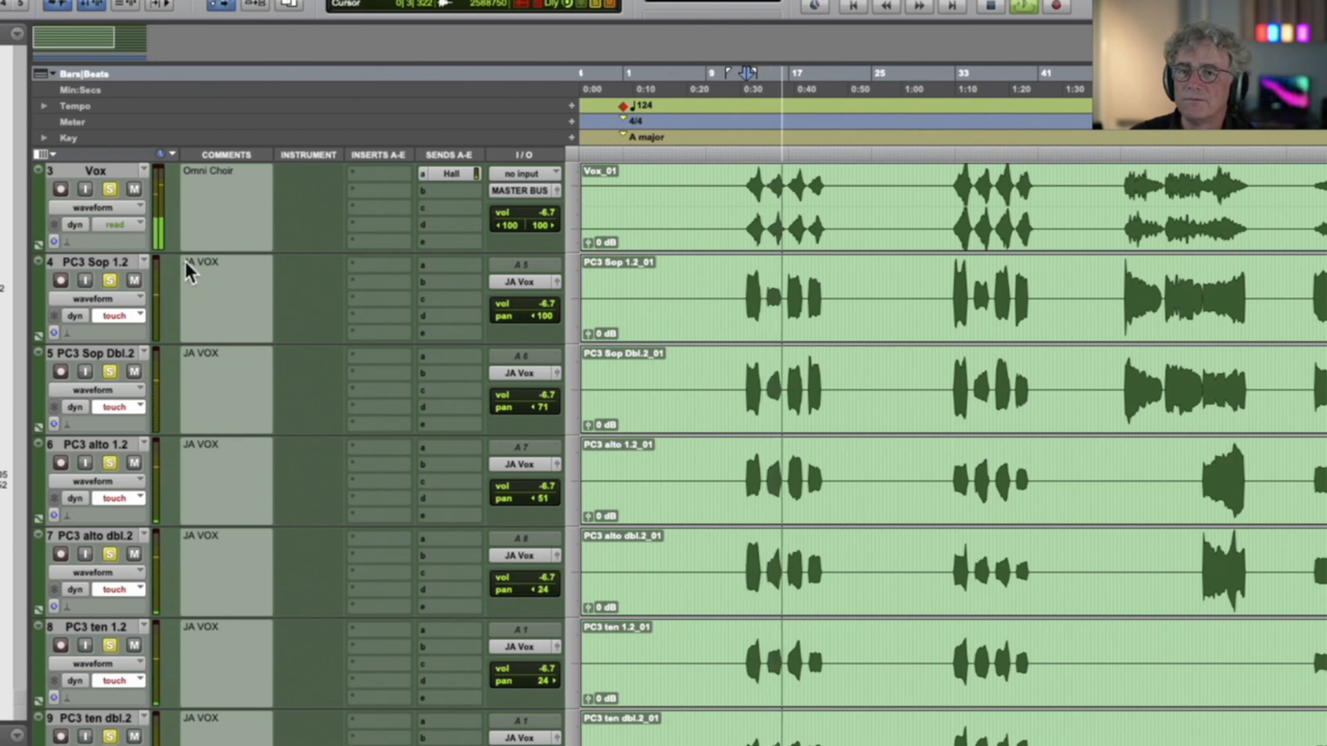
key("space")
Clear the choir solos, solo the Glock track, and play it from about bar 48
scroll(123, 280, "down", 10)
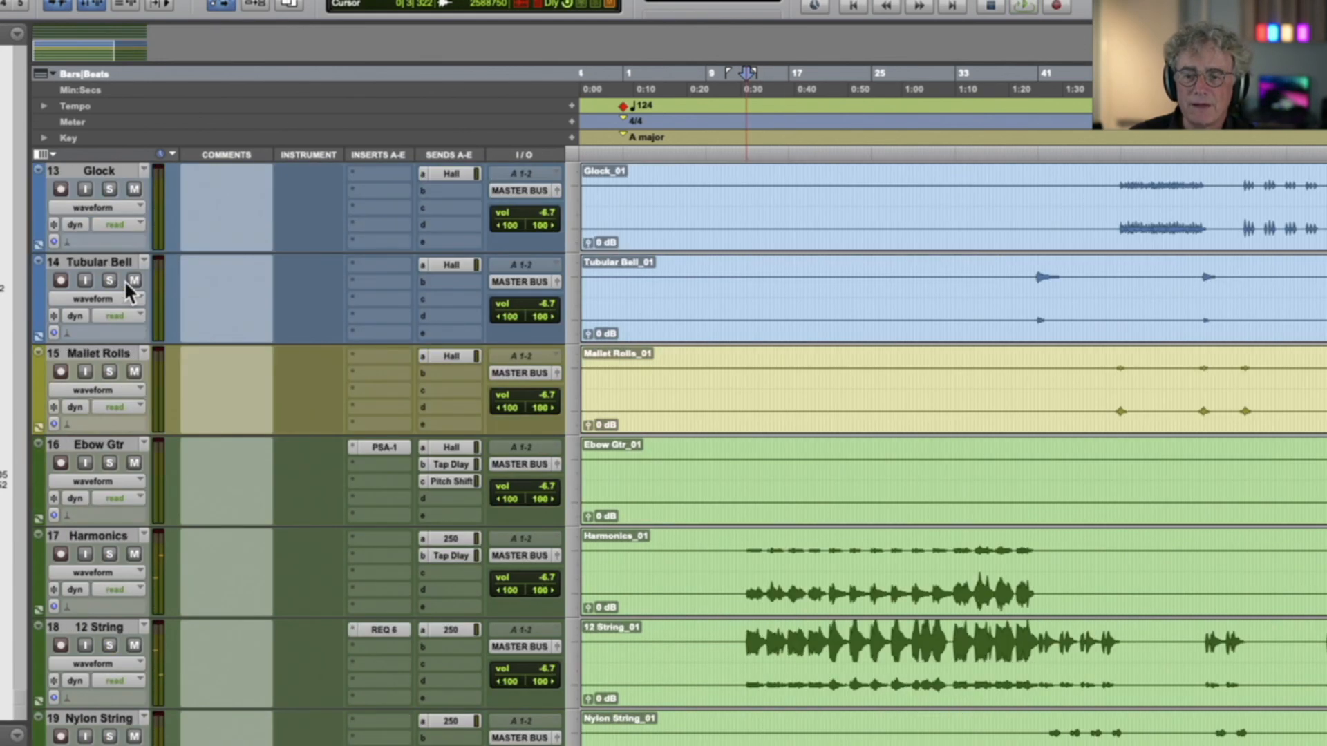
scroll(123, 280, "down", 2)
scroll(123, 280, "up", 2)
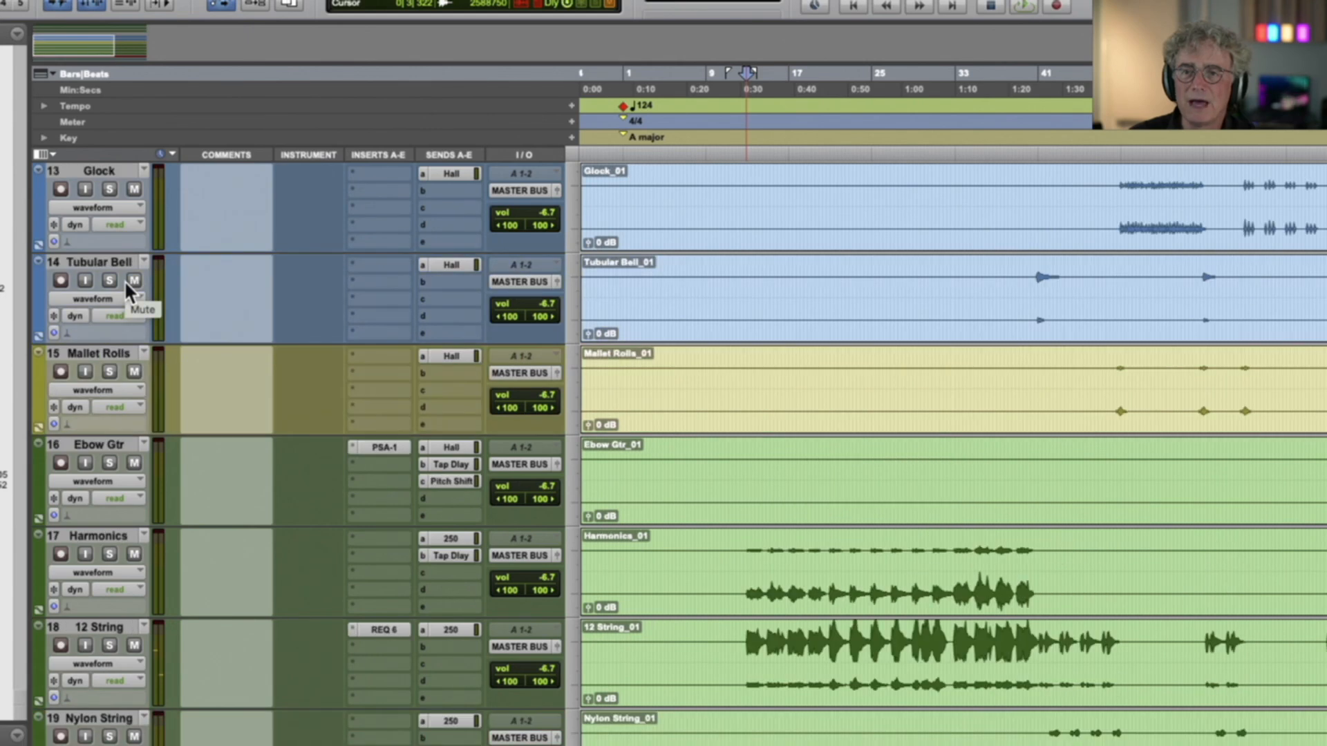
scroll(123, 280, "up", 1)
left_click(109, 279)
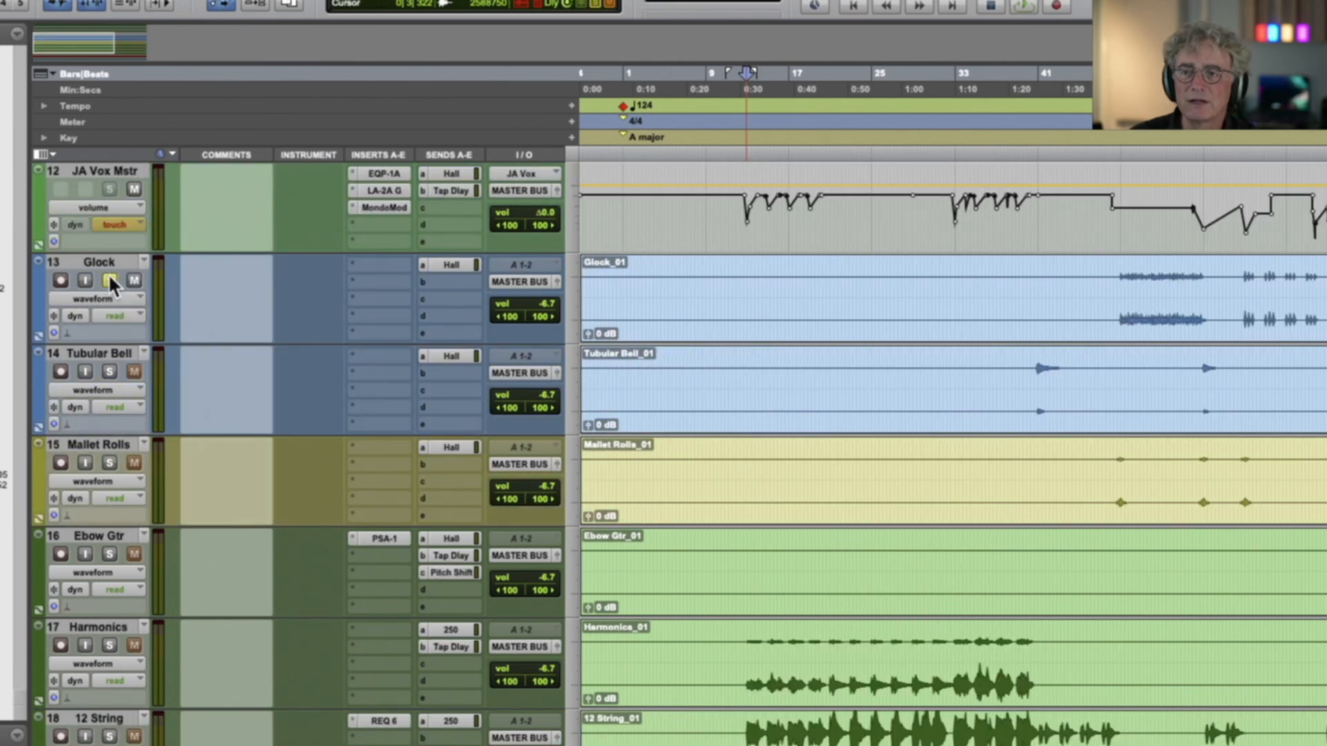
left_click(1111, 300)
key("space")
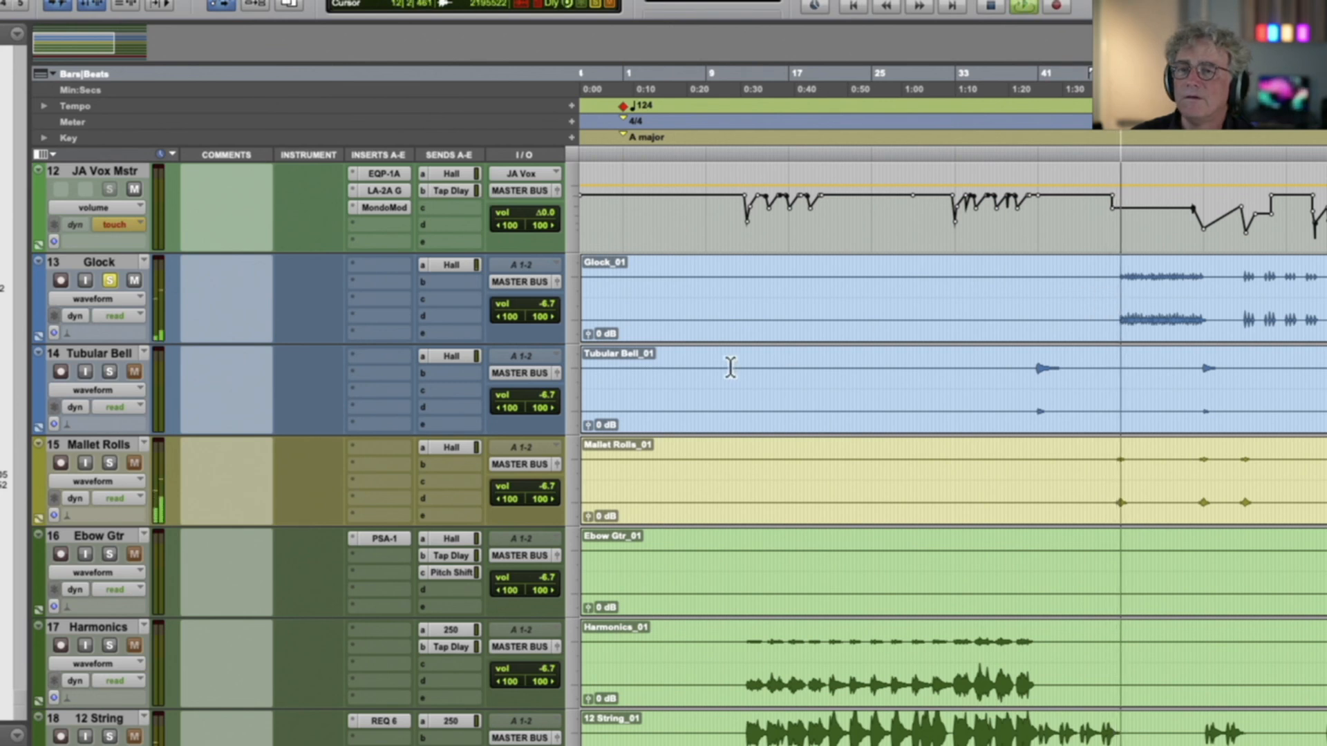
Add the Tubular Bell track to the solo and play from about bar 40
left_click(109, 372)
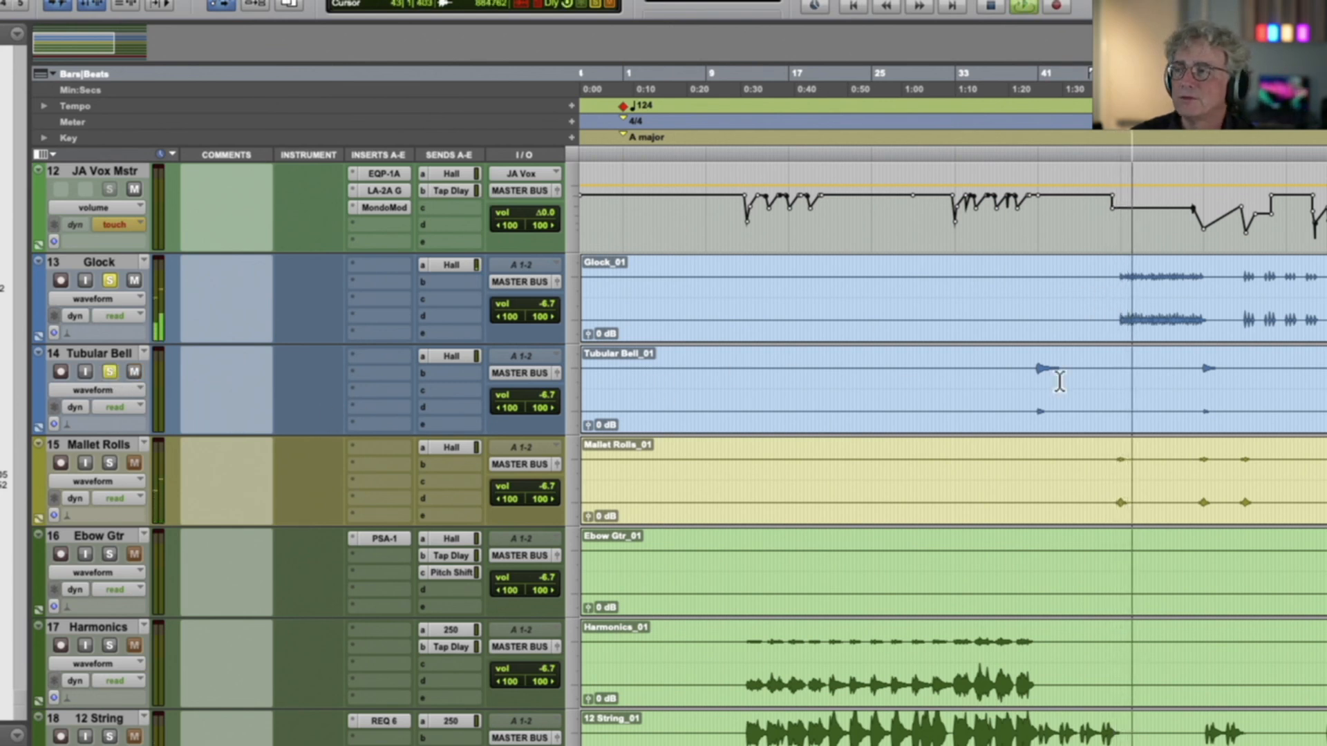
key("space")
left_click(1032, 383)
key("space")
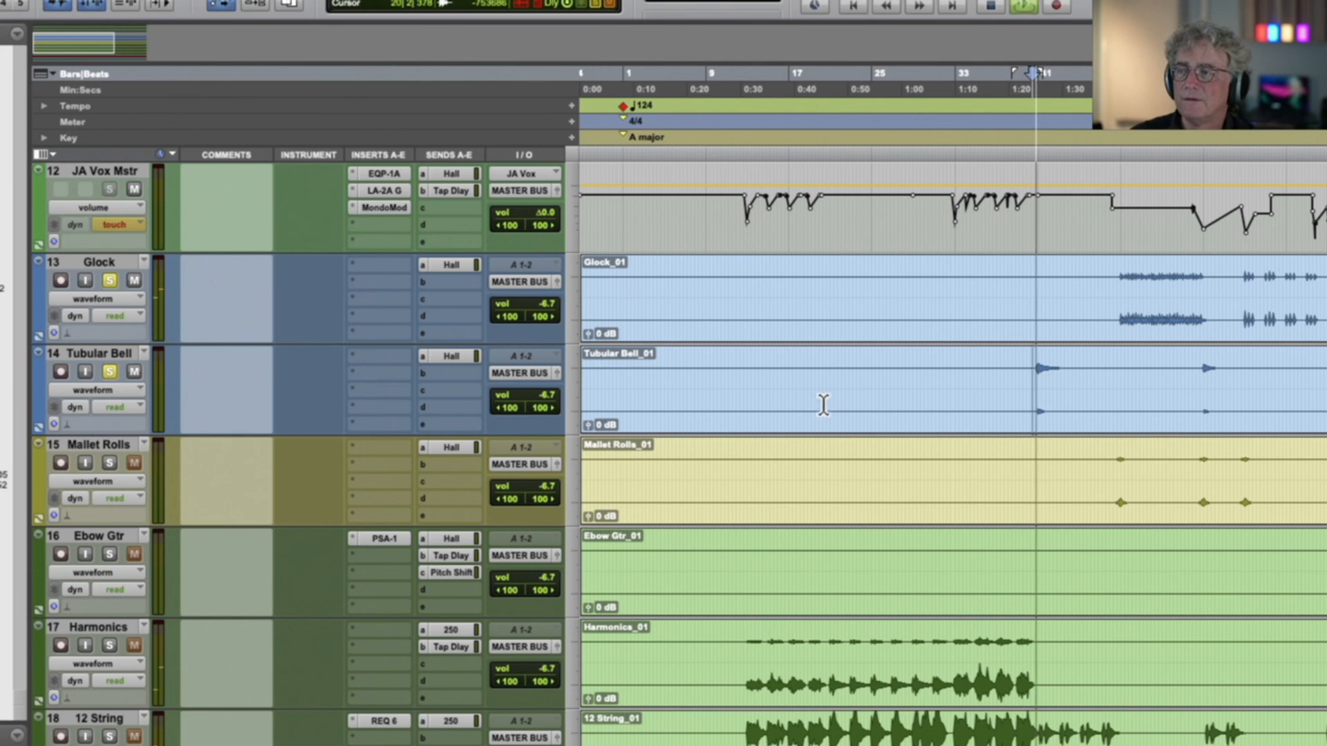
Add the Mallet Rolls track to the solo, play from about bar 48, and clear the percussion solos
key("space")
left_click(1096, 481)
key("space")
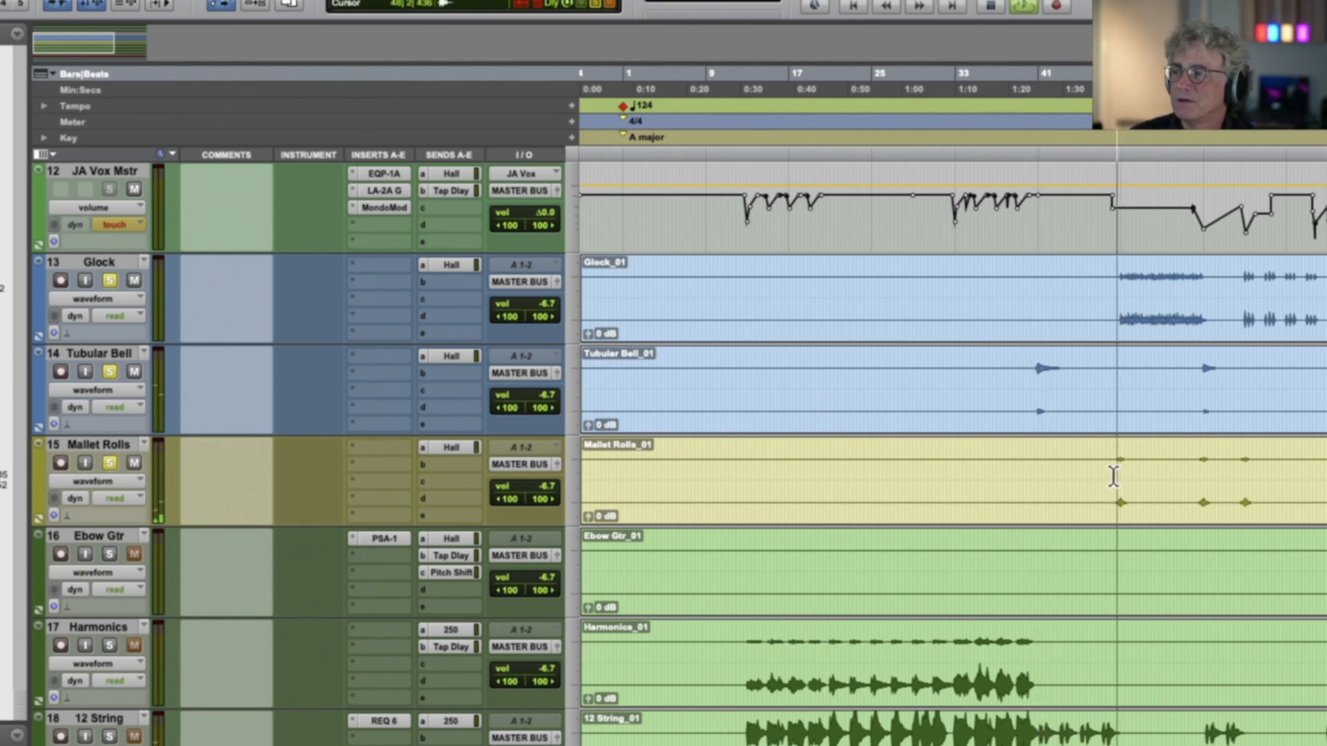
left_click(108, 457, "alt")
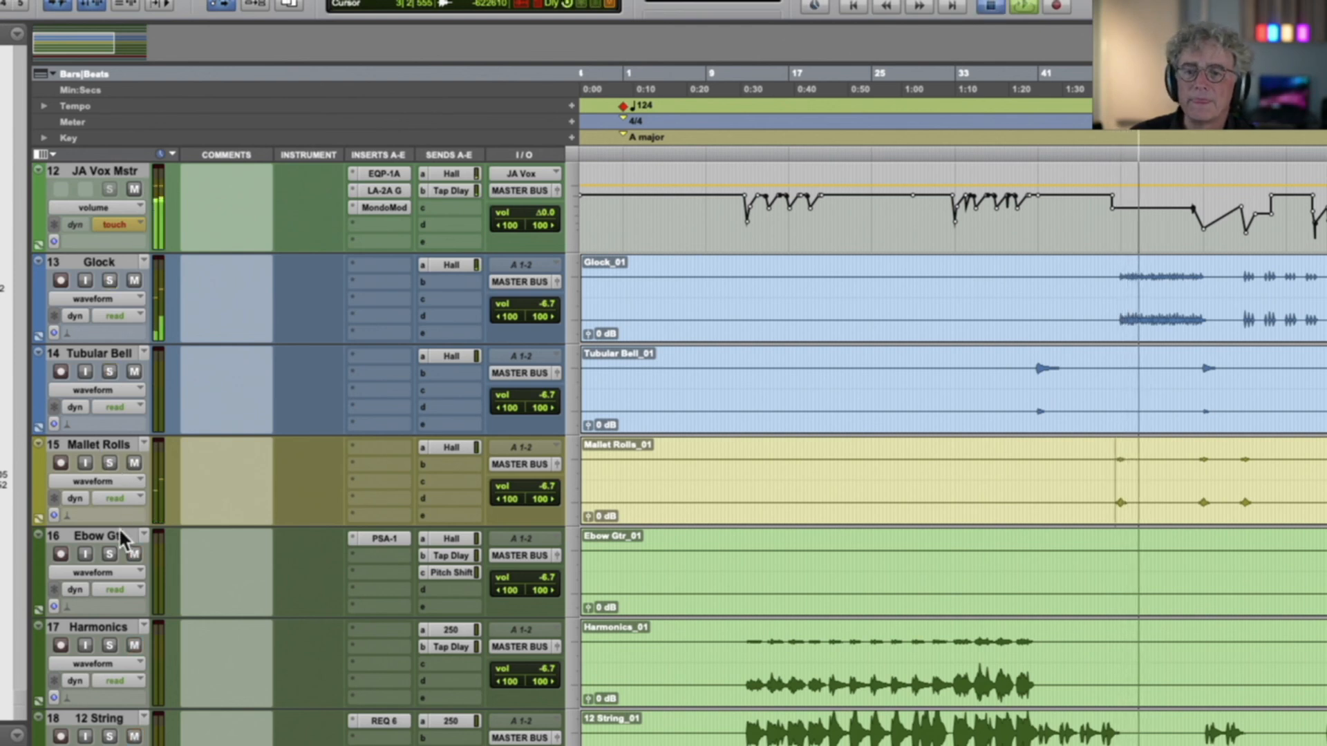
key("space")
Solo the Ebow Gtr track, play its first phrase from near bar 78, and clear its solo
key("r")
key("r")
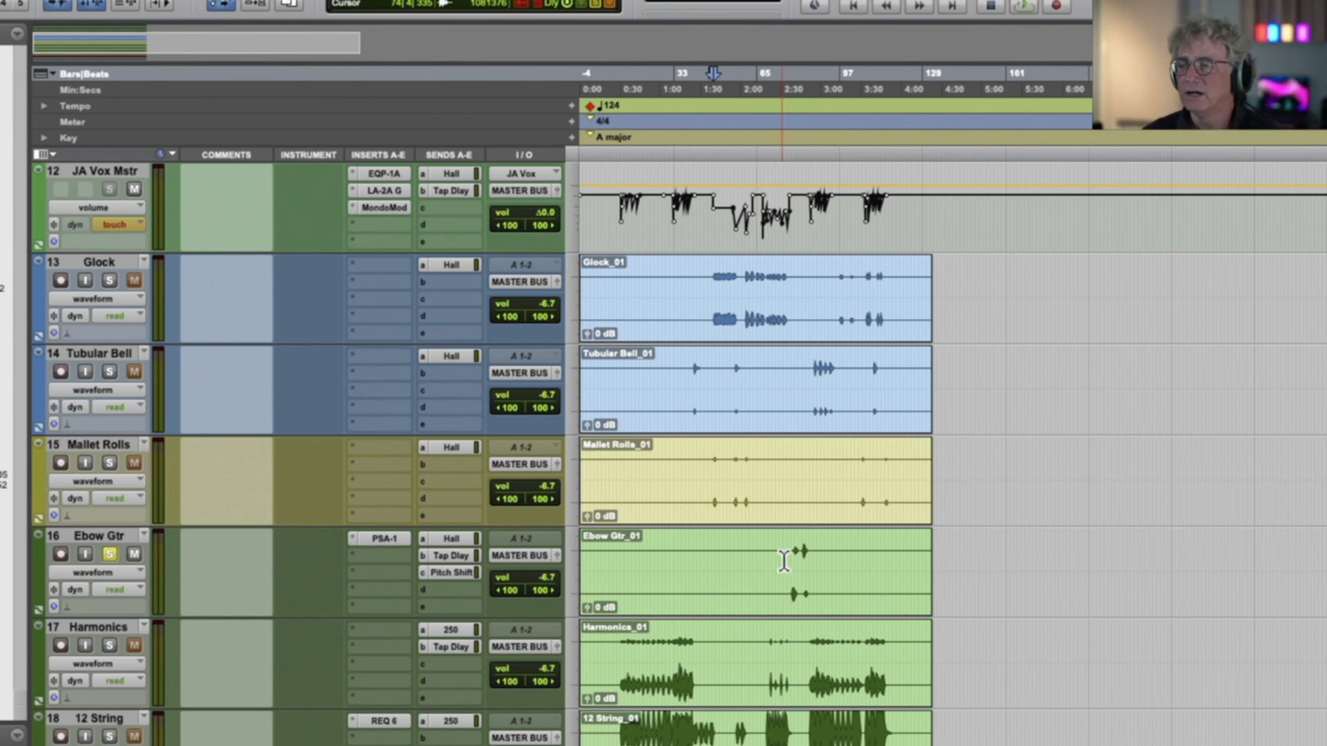
left_click(793, 566)
key("space")
key("t")
key("t")
key("t")
key("space")
left_click(1077, 575)
key("space")
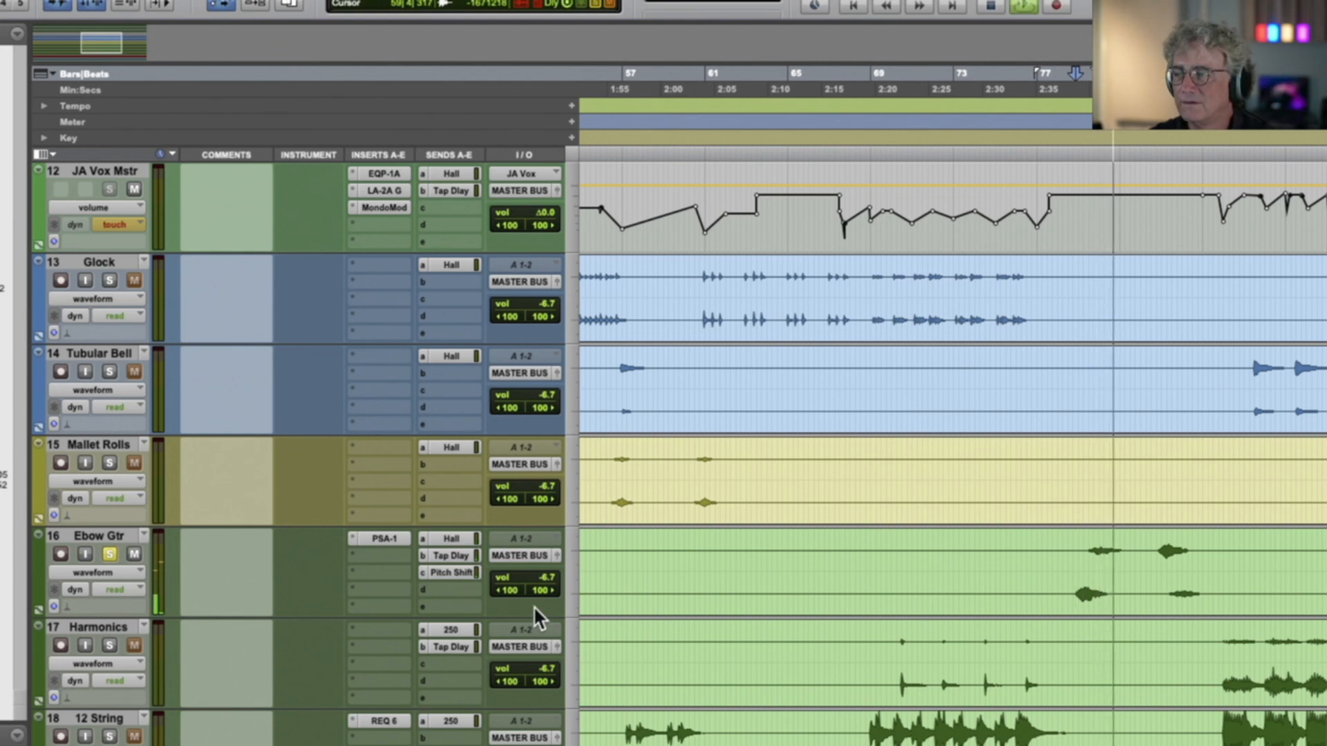
key("space")
left_click(110, 553)
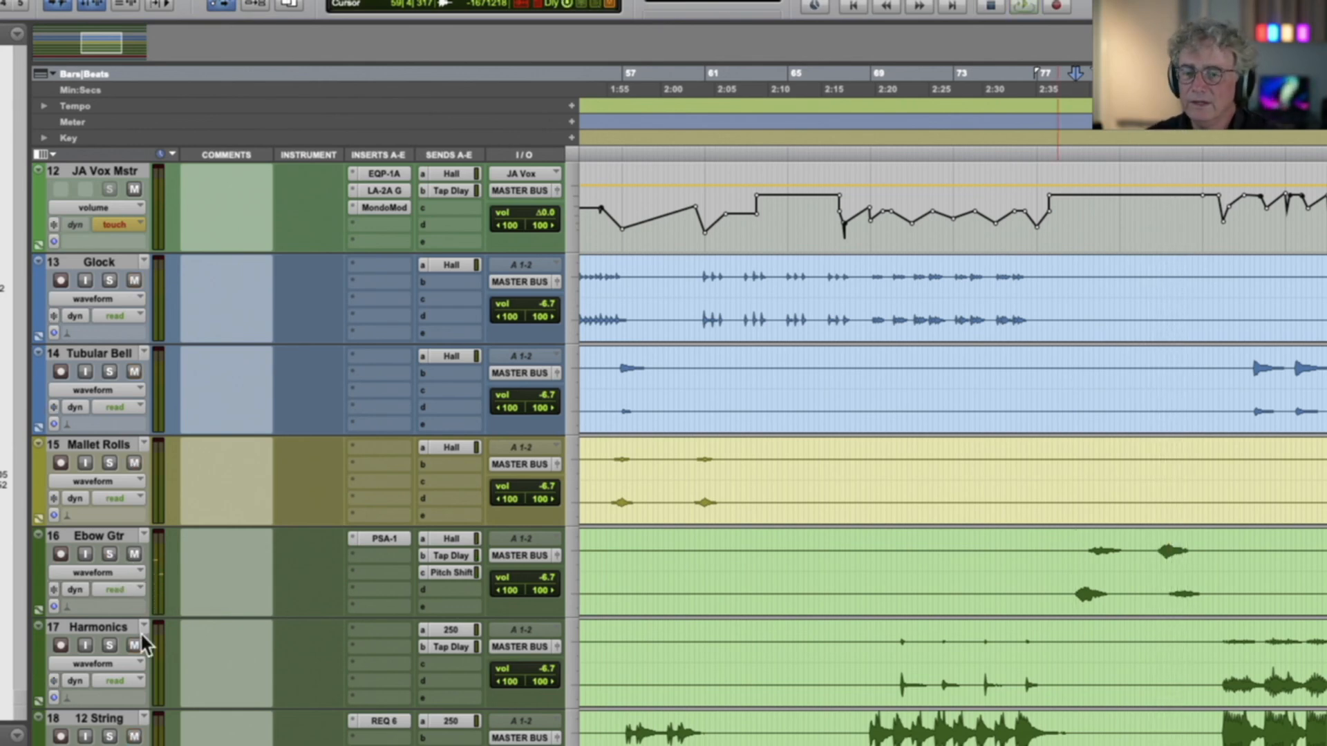
Solo the Harmonics, 12 String and Nylon String tracks and play them from about bar 12
scroll(139, 632, "down", 2)
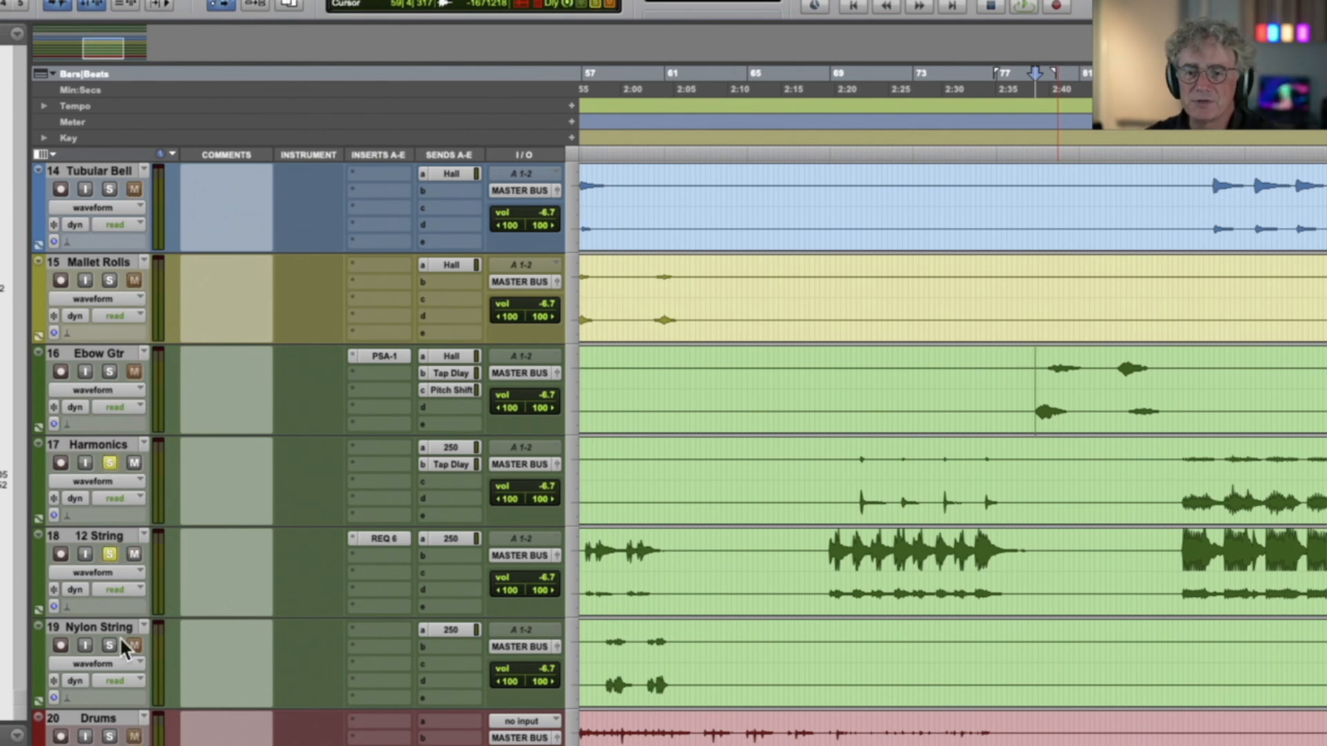
scroll(592, 585, "left", 7)
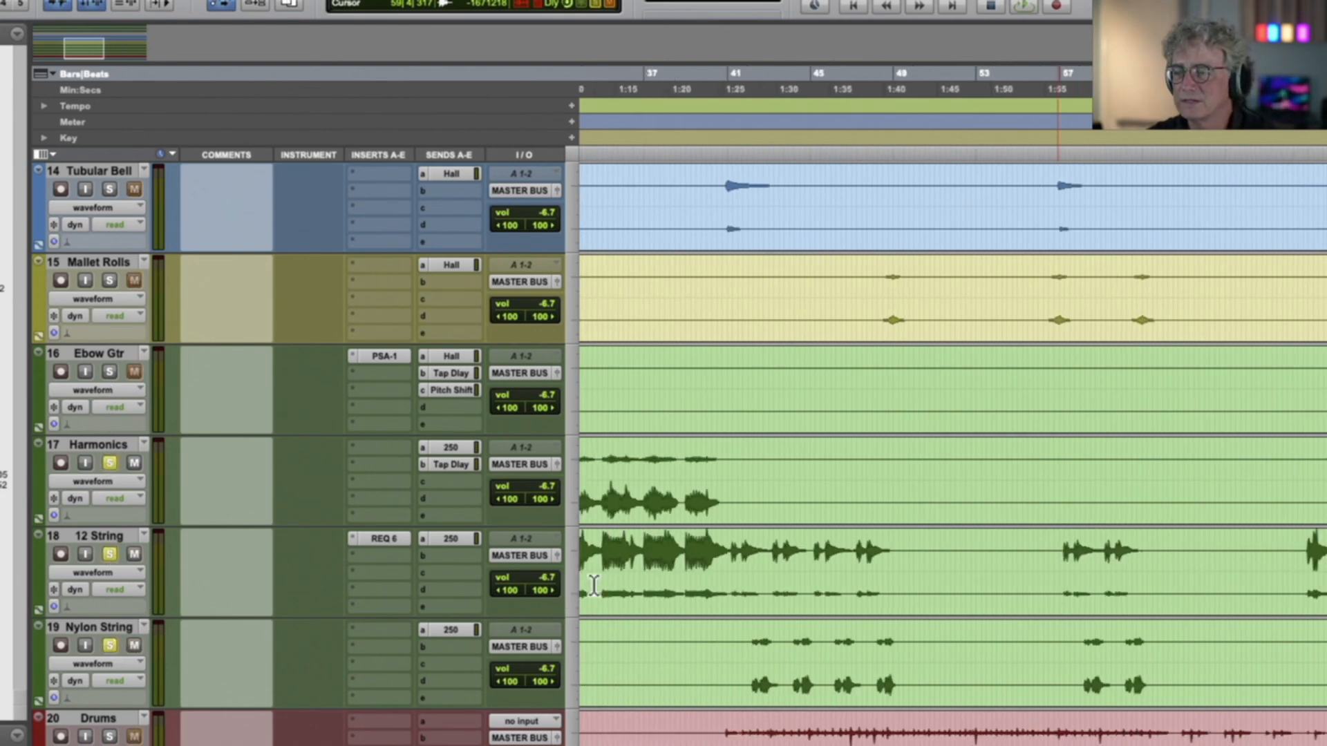
scroll(663, 583, "left", 6)
scroll(664, 582, "left", 5)
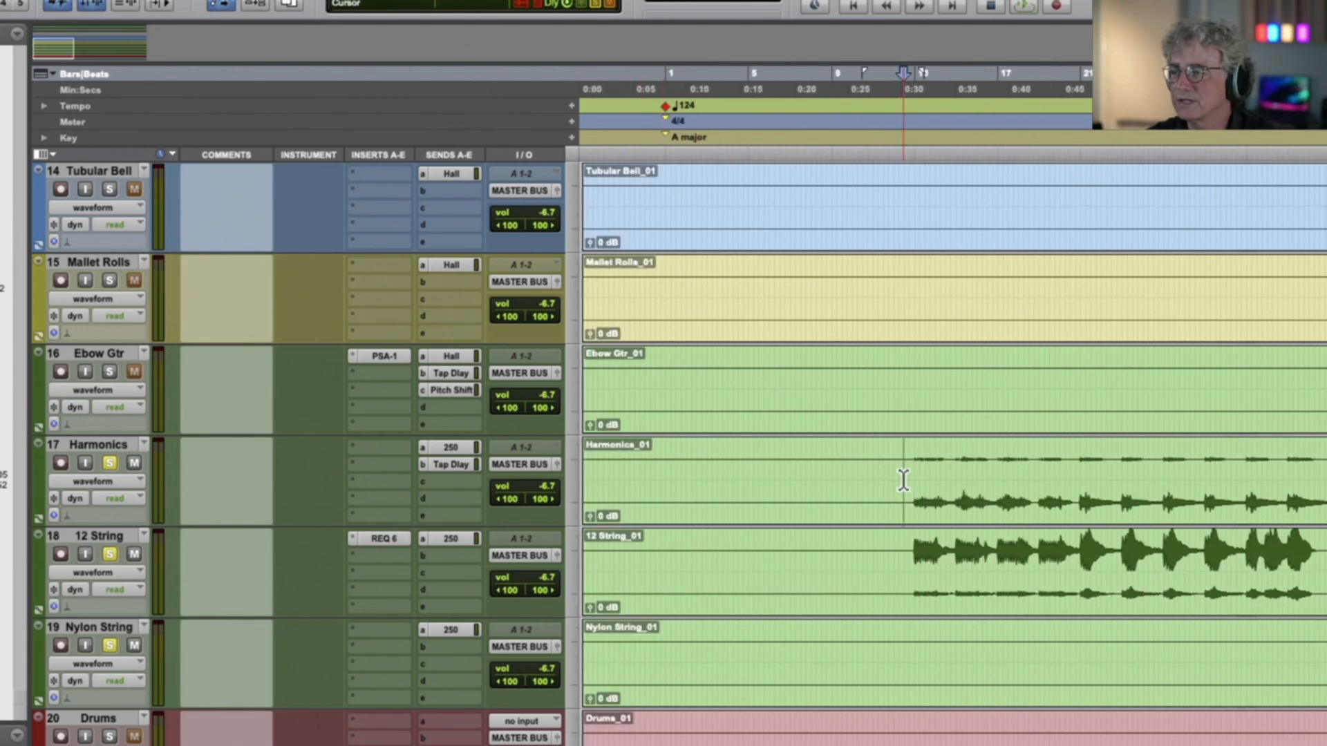
key("space")
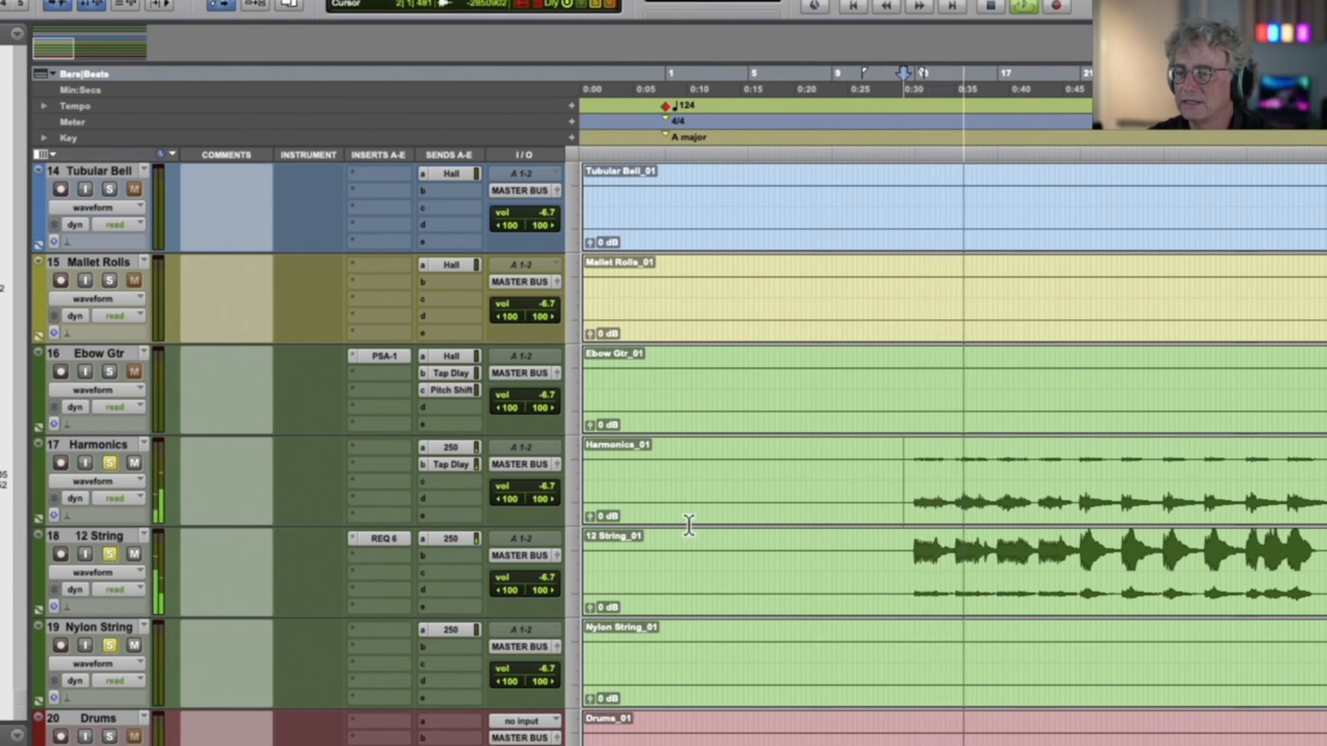
Solo the Bass.1 track instead of the guitars and play it from about bar 12
scroll(688, 525, "down", 5)
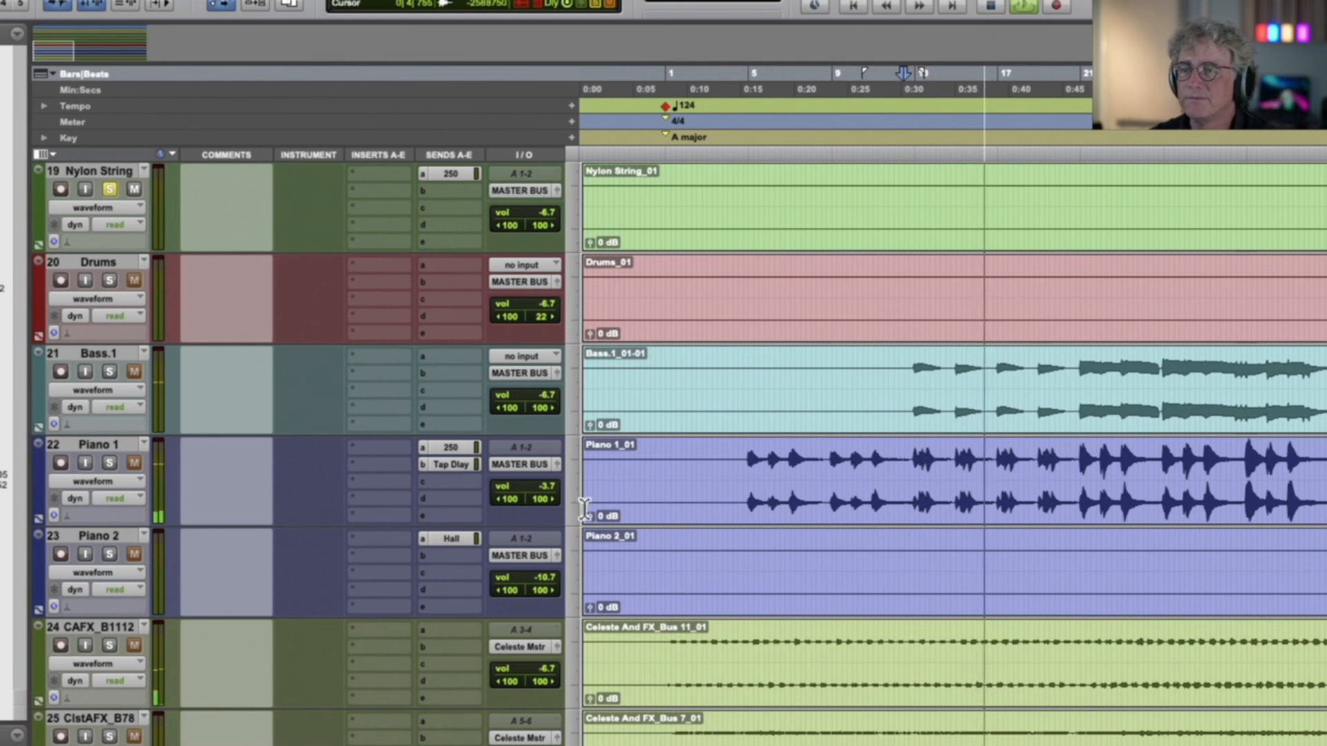
key("space")
left_click(110, 372)
left_click(917, 410)
key("space")
left_click(108, 189)
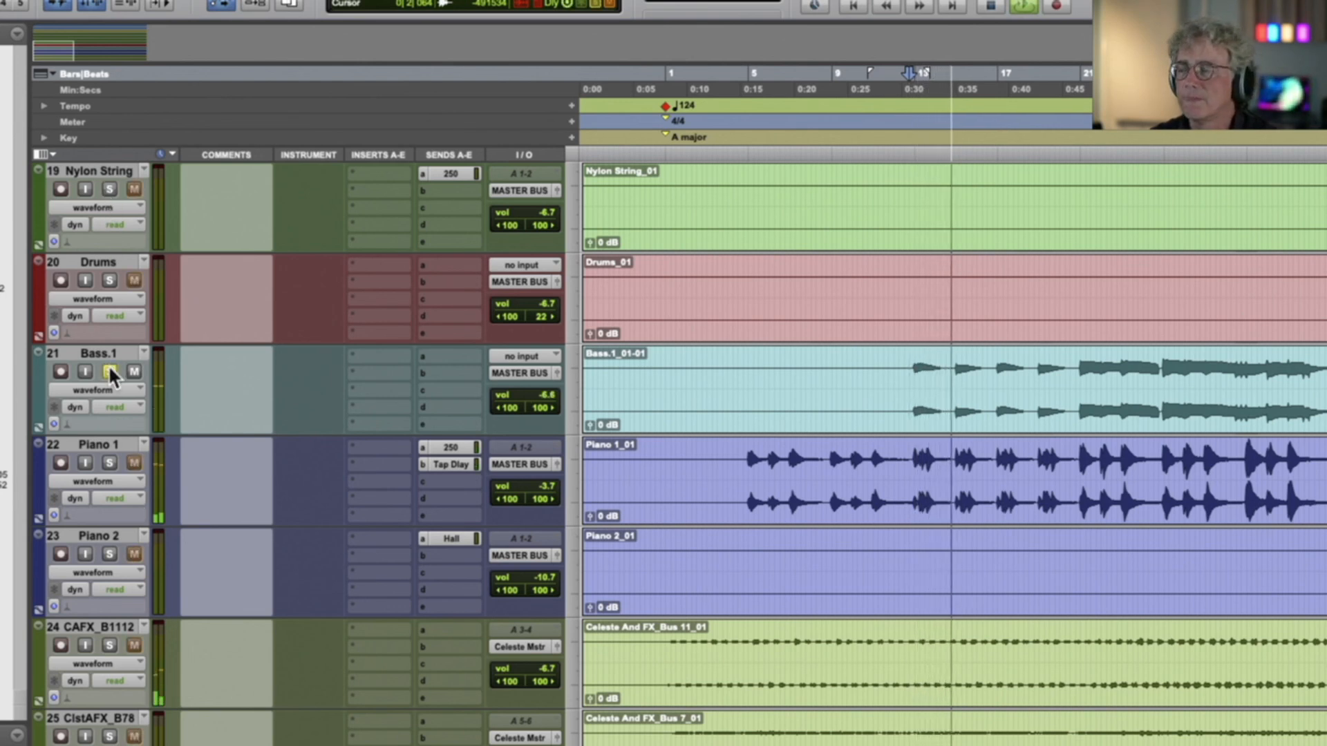
Play the soloed Bass.1 track from about bar 21 and clear its solo
left_click(1079, 368)
key("space")
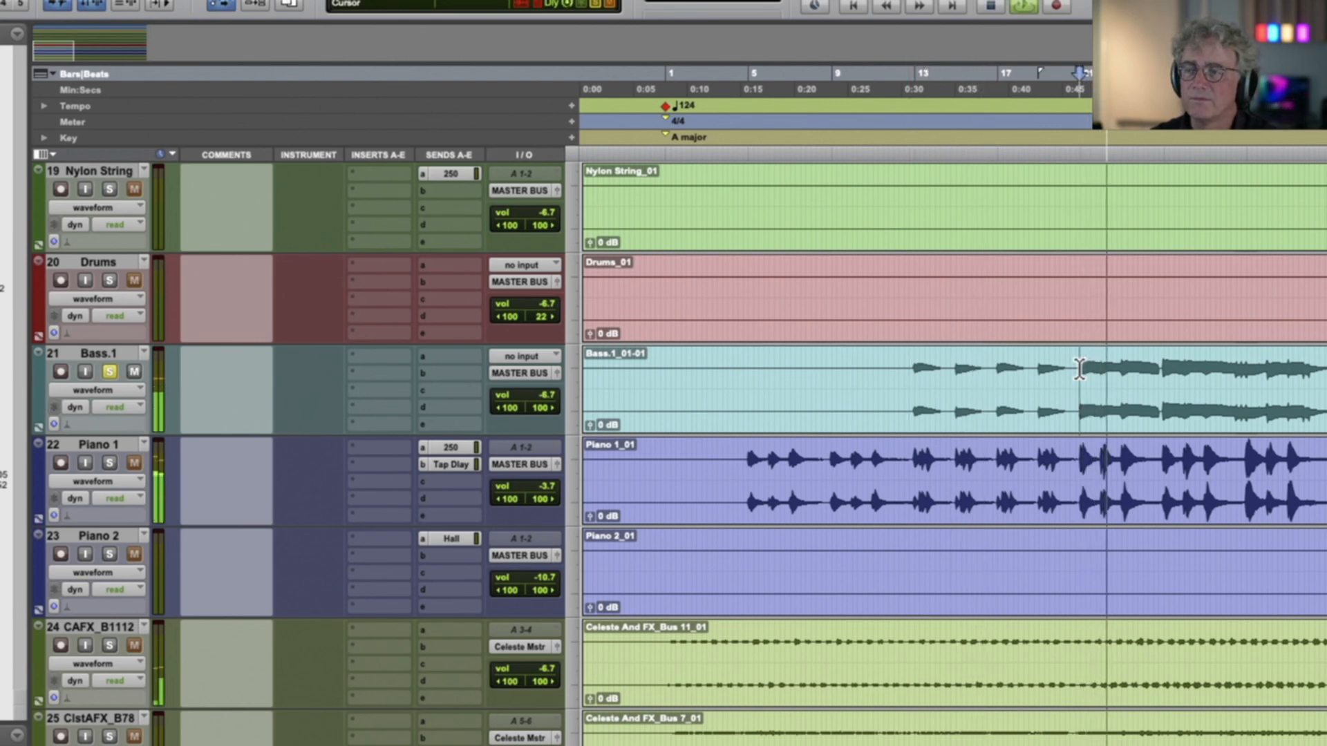
key("space")
left_click(111, 368)
Solo the Piano 1 and Piano 2 tracks and play them from about bar 5
left_click(109, 463)
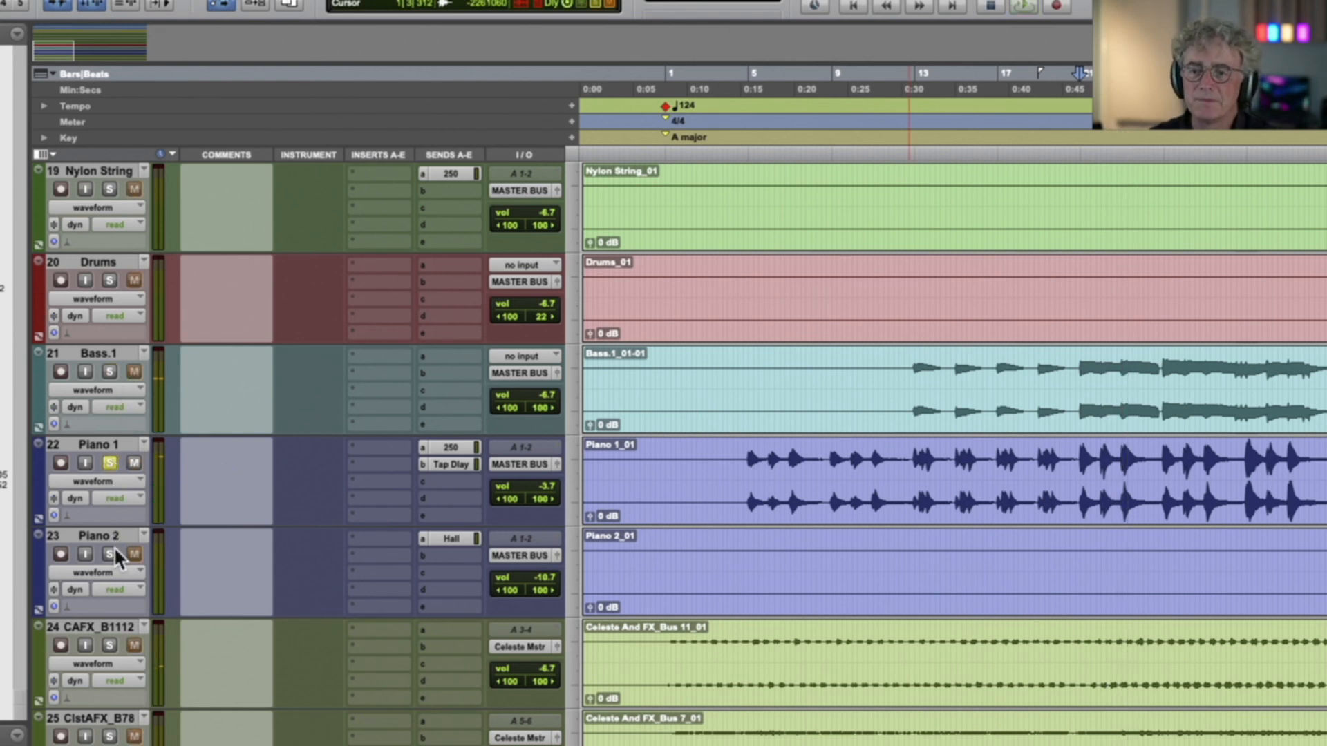
left_click(751, 487)
key("space")
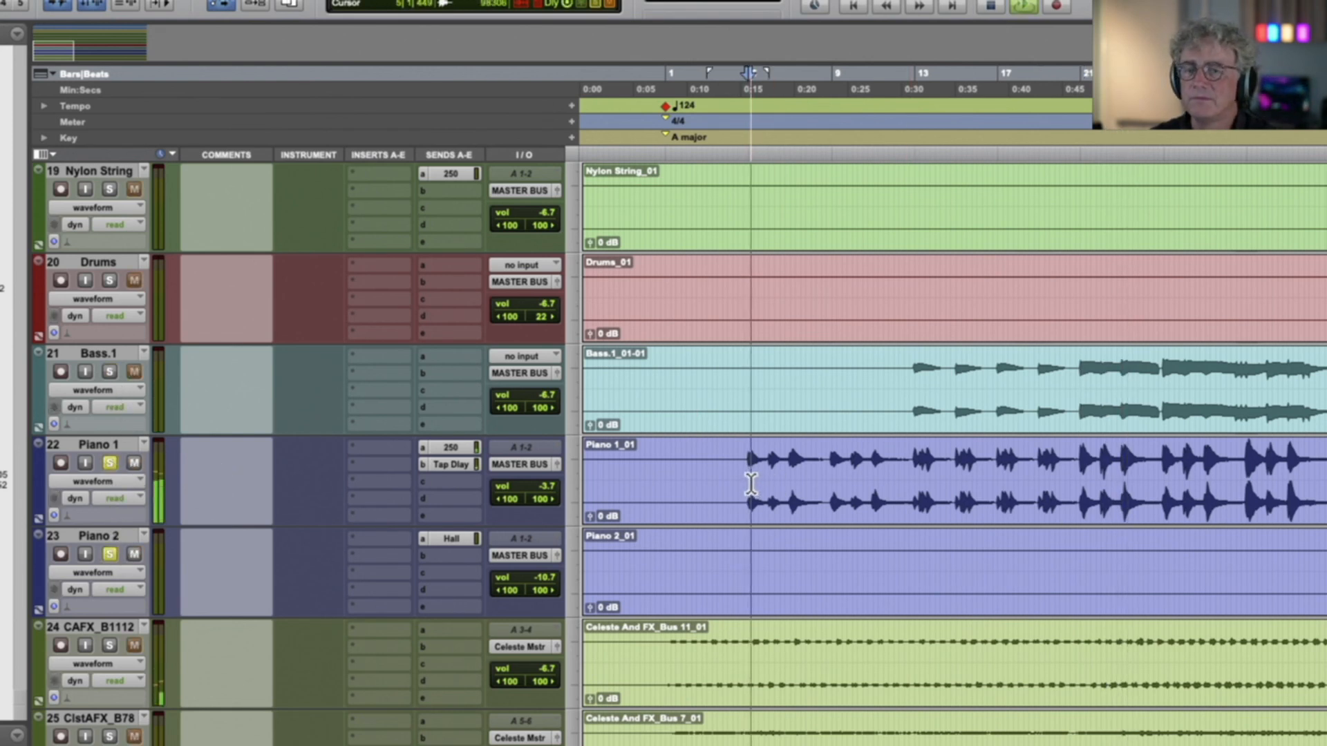
key("r")
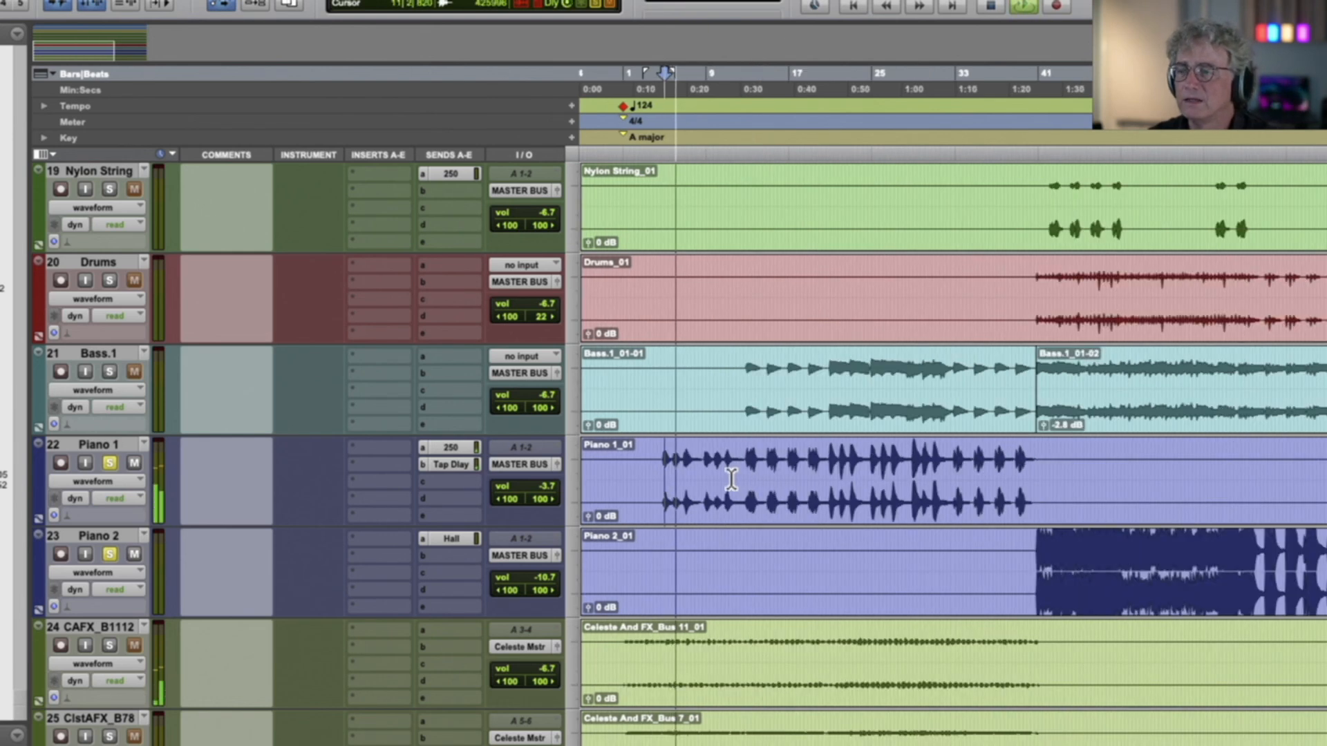
Clear the Piano 1 solo, play Piano 2 alone from just before its first notes near bar 41, and clear its solo
left_click(109, 463)
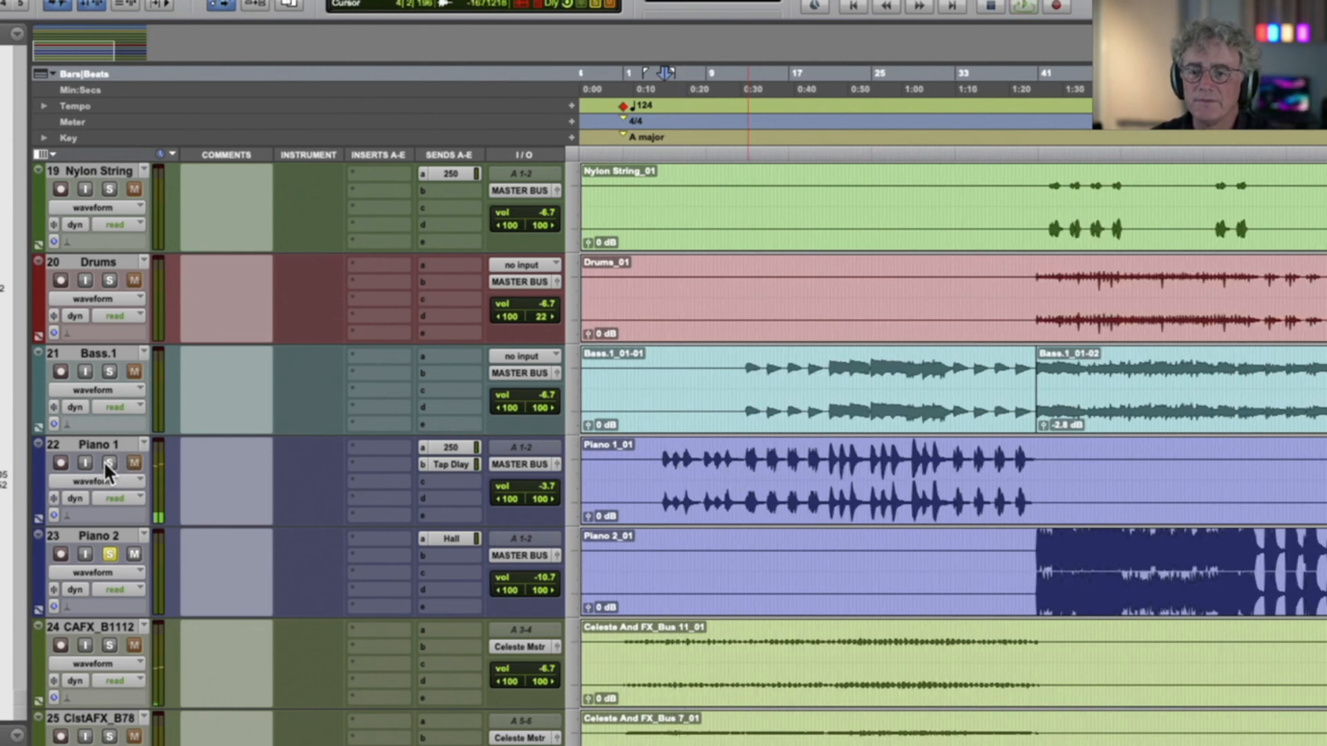
left_click(1023, 553)
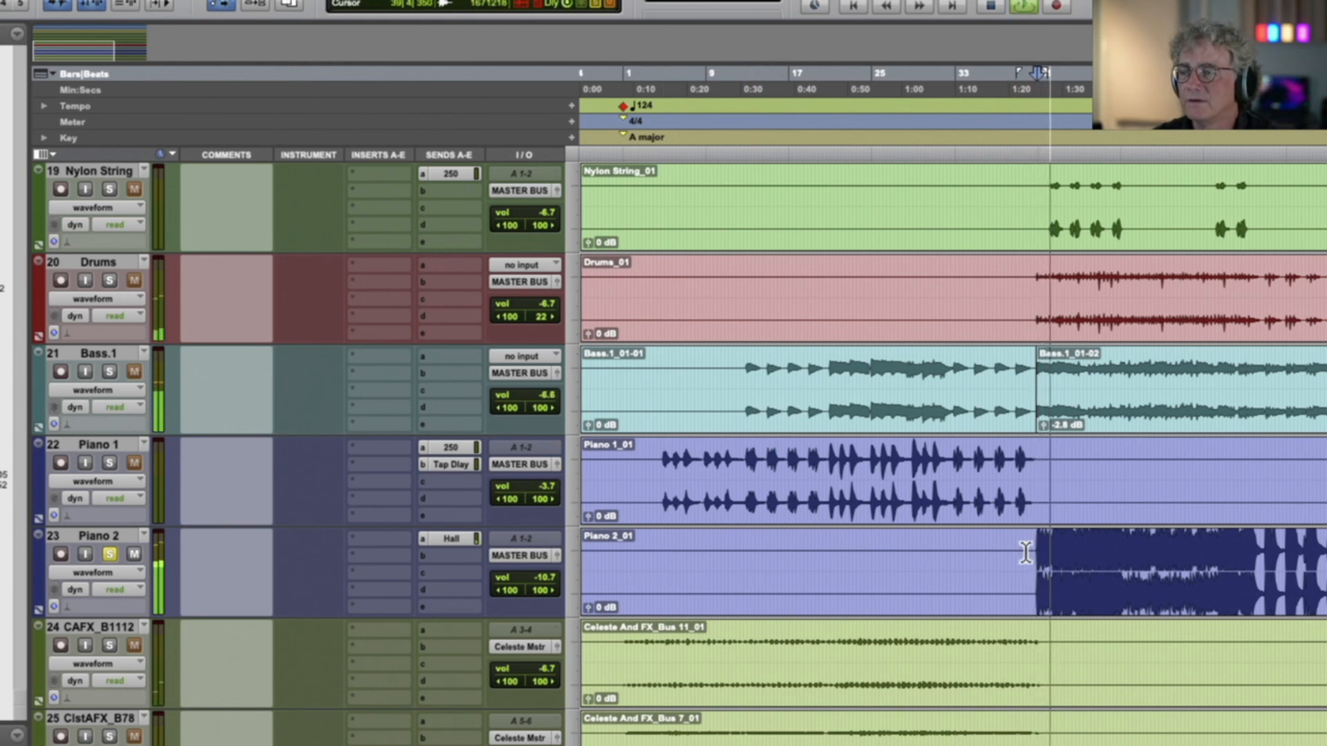
key("space")
left_click(109, 553)
Solo the three Celeste And FX tracks, CAFX_B1112, ClstAFX_B78 and ClAFX_B910, and play them from about the end of bar 2
left_click(109, 645)
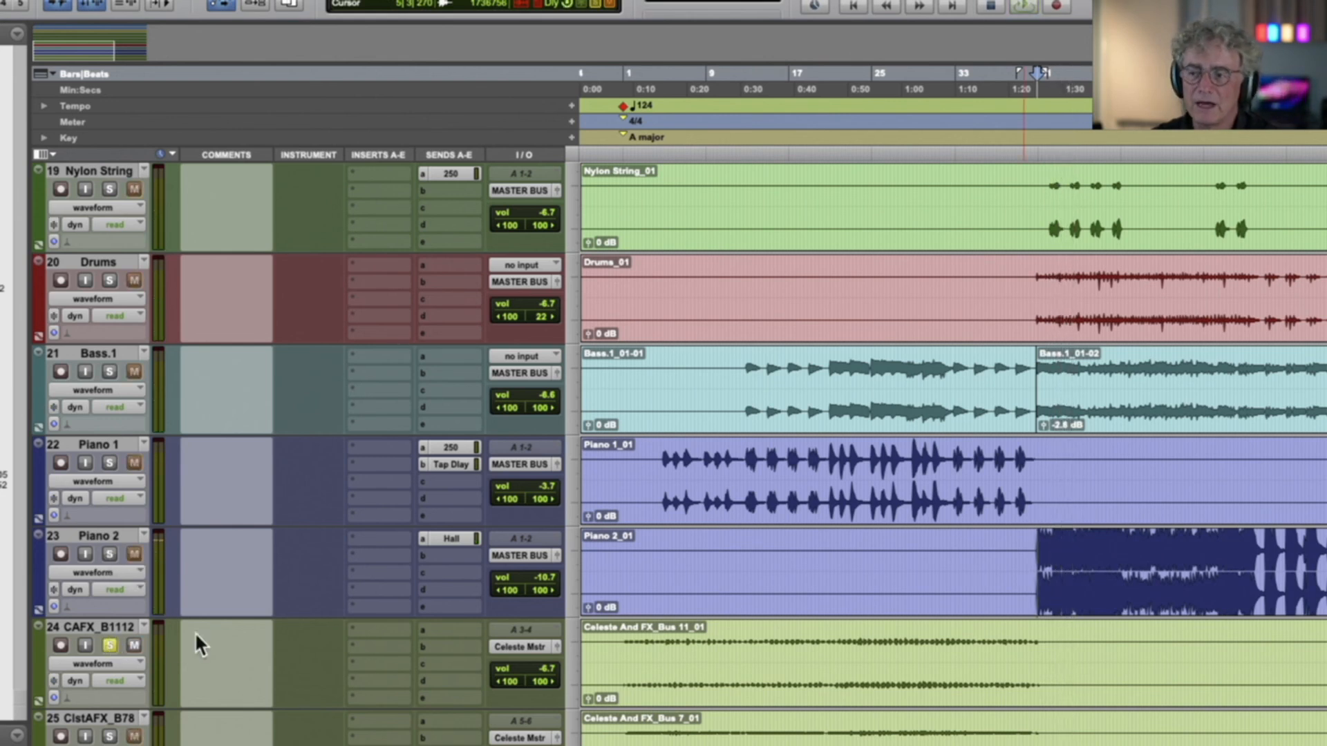
key("Return")
scroll(626, 646, "down", 3)
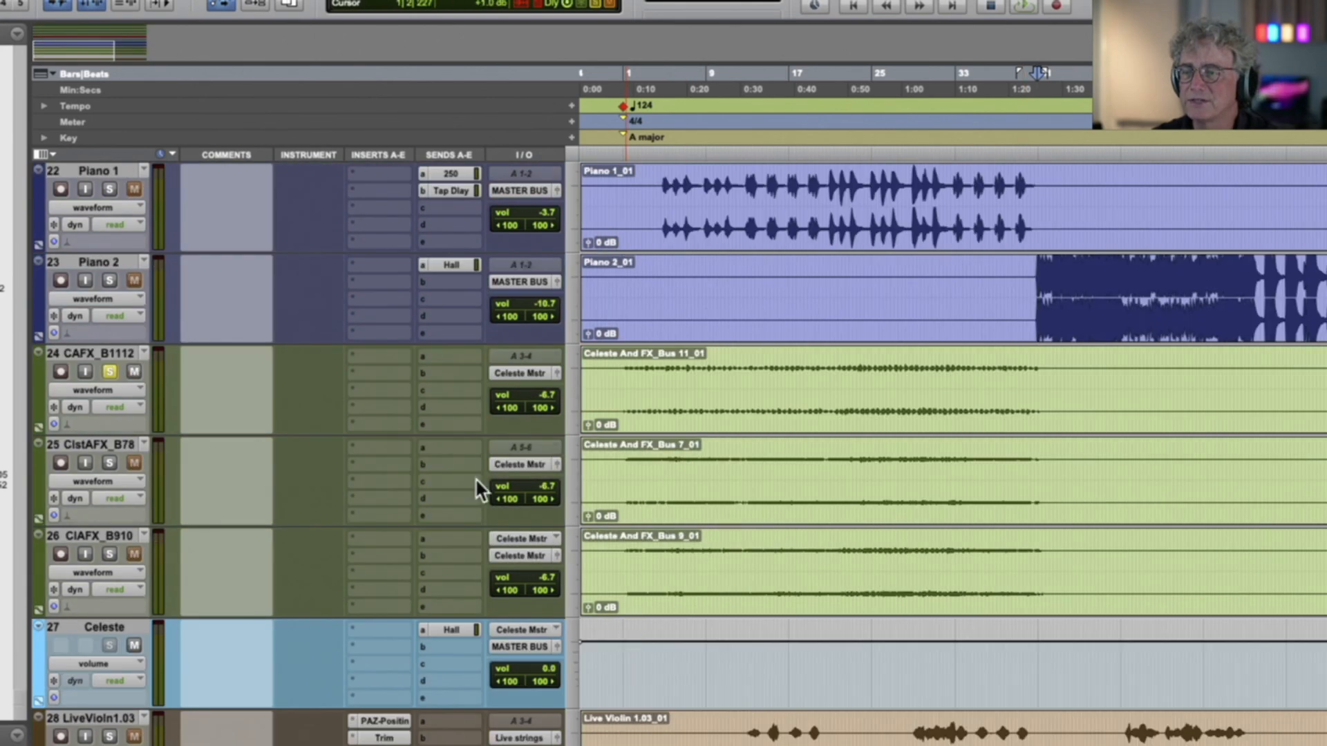
scroll(138, 392, "right", 1)
left_click(110, 458)
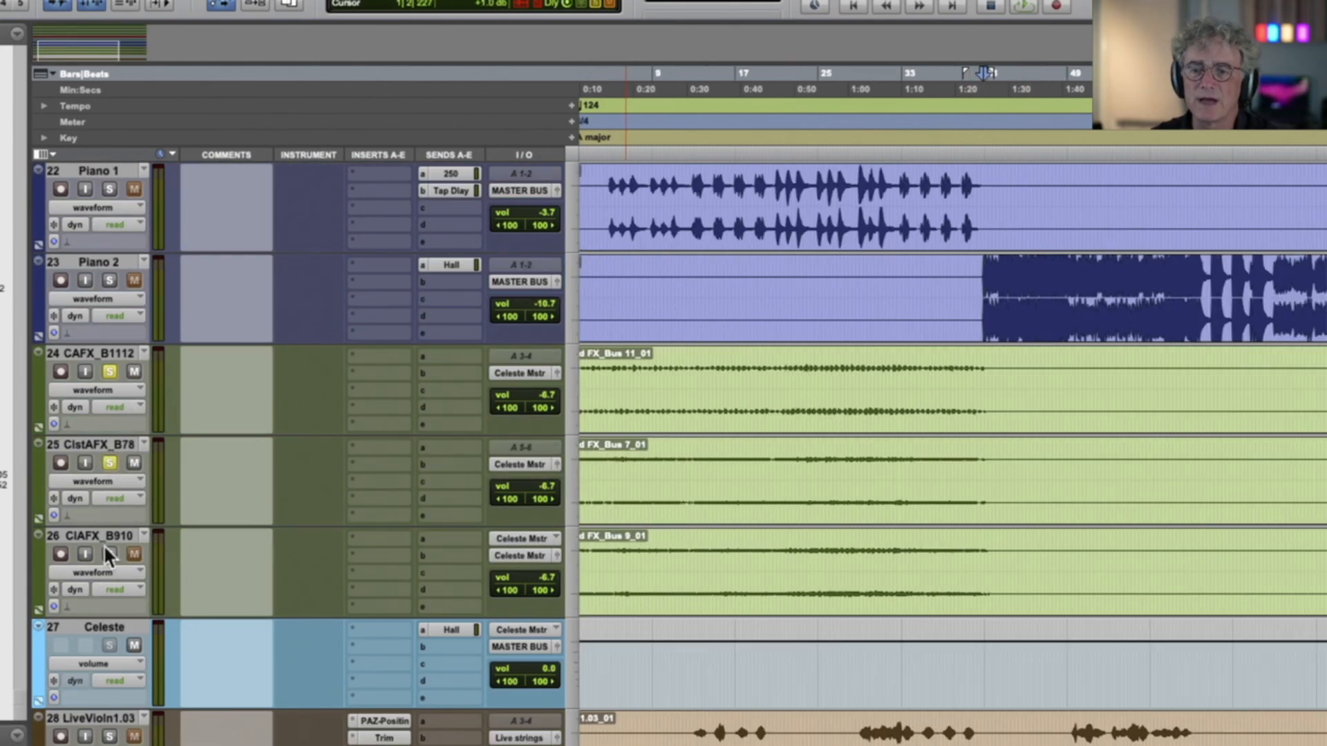
scroll(615, 410, "left", 1)
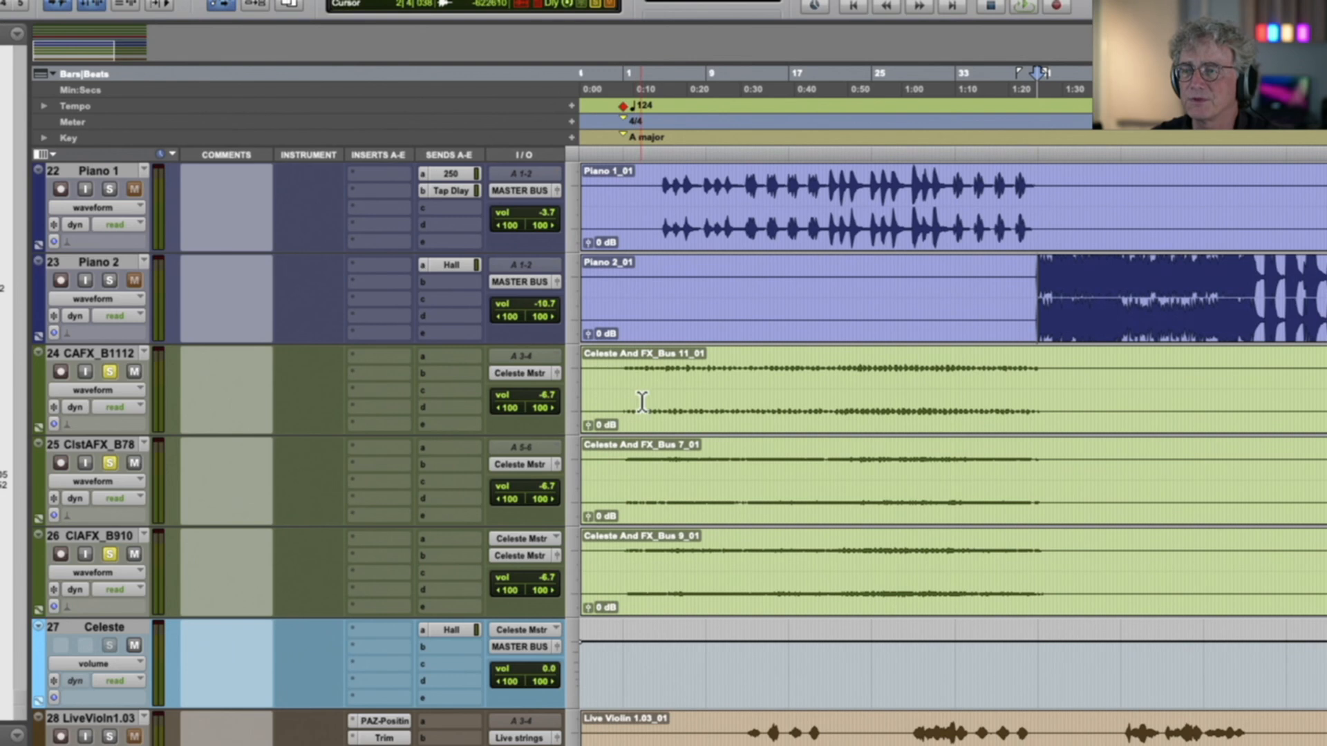
left_click(643, 401)
key("space")
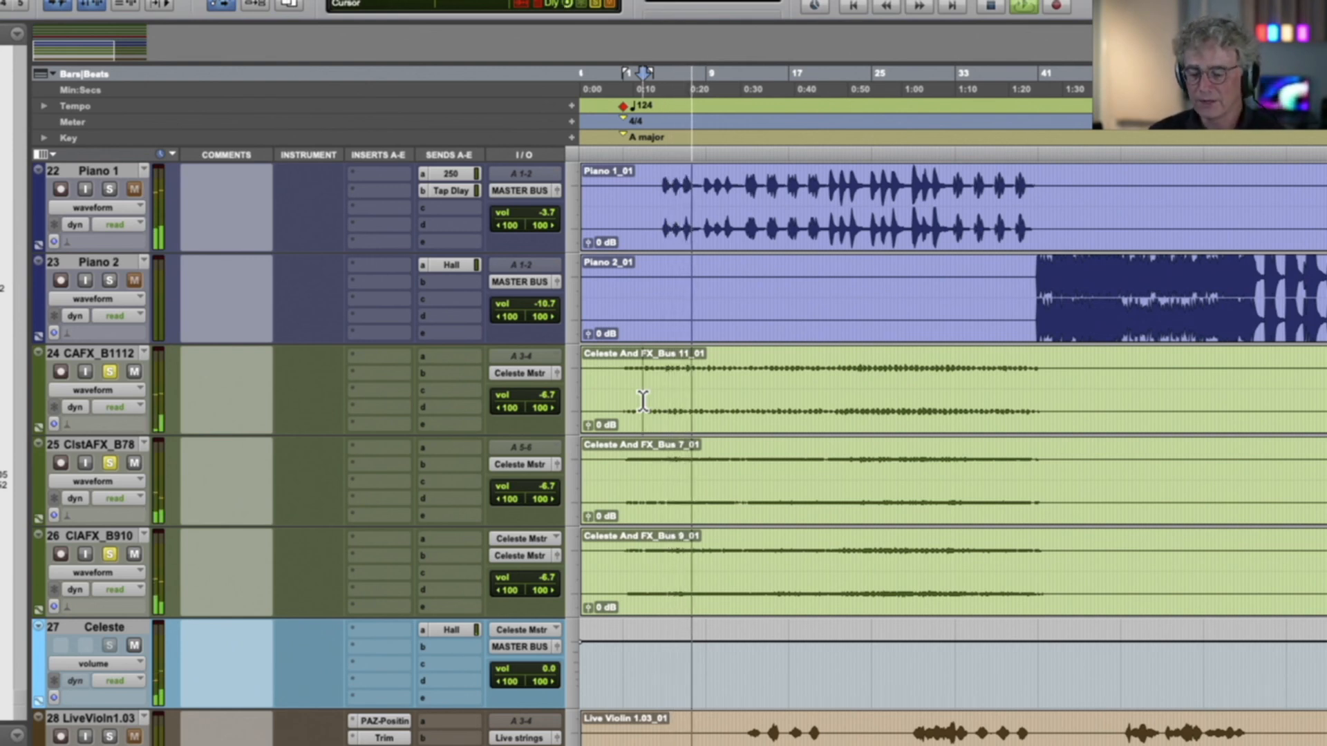
scroll(643, 401, "up", 15)
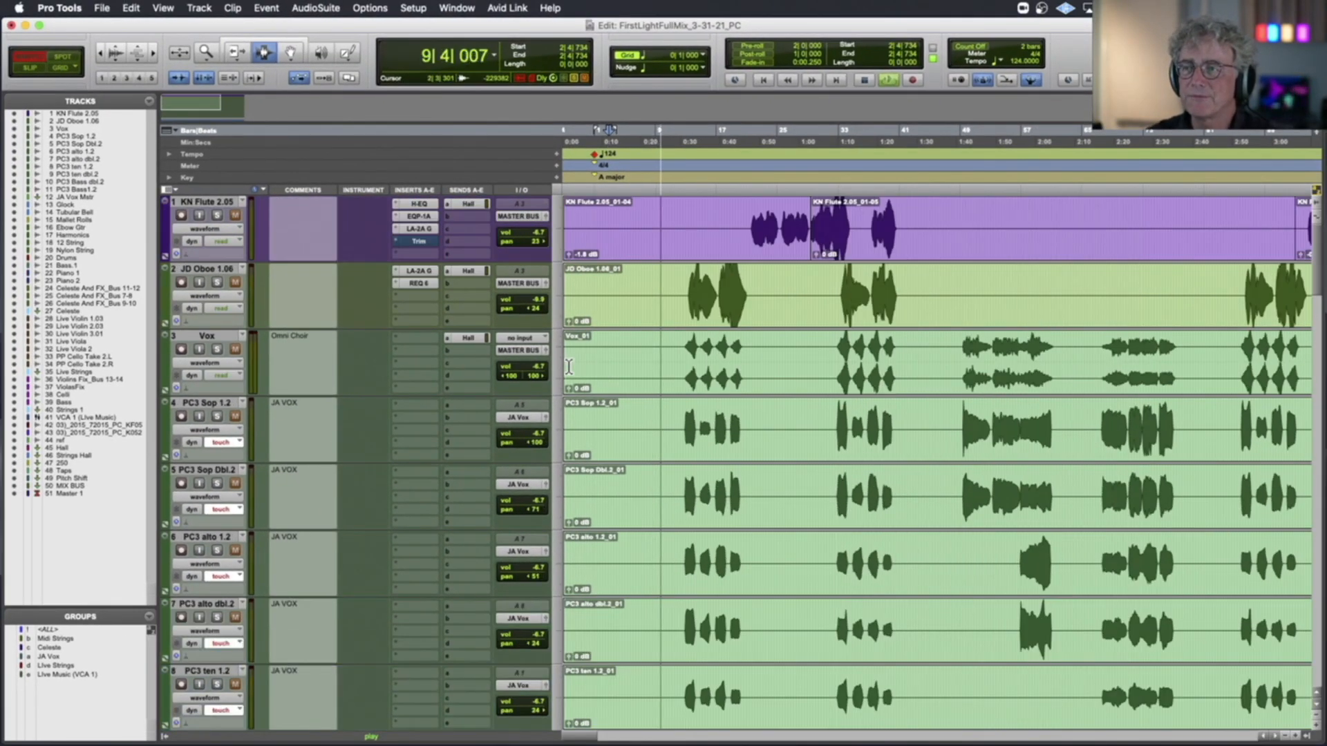
key("space")
Select the KN Flute 2.05 and JD Oboe 1.06 tracks and give both the flute's purple track colour
left_click(207, 269)
left_click(216, 201, "shift")
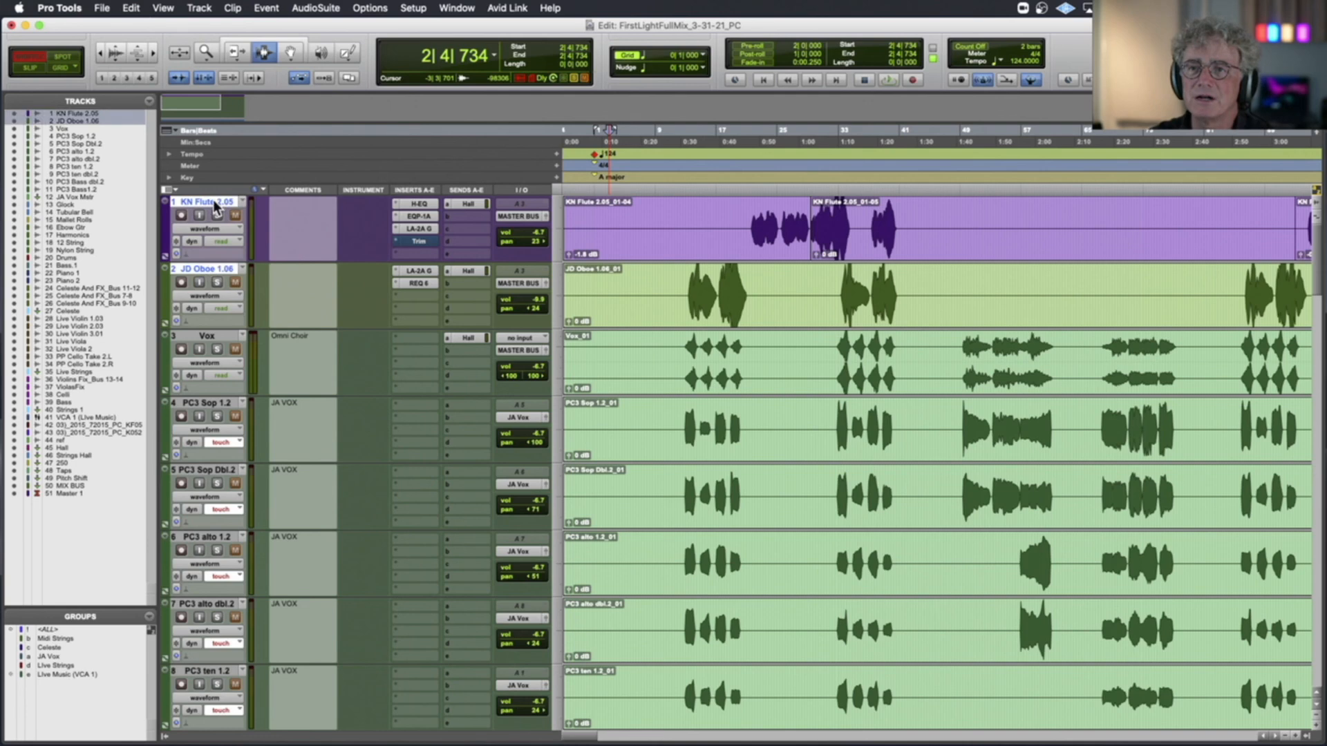
double_click(166, 287)
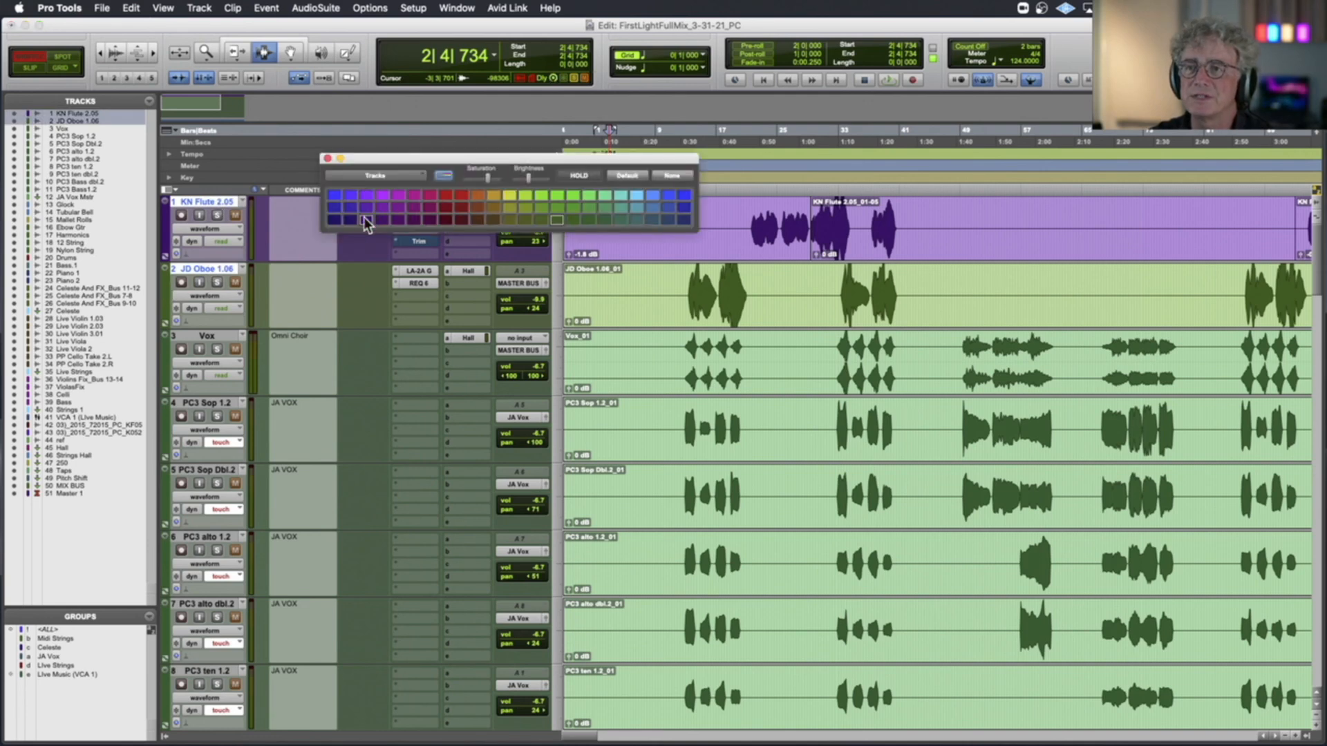
left_click(366, 220)
left_click(327, 158)
Look through the session's tracks from the vocals down to the live strings, comparing how the instrument families are colour-coded
scroll(397, 375, "down", 2)
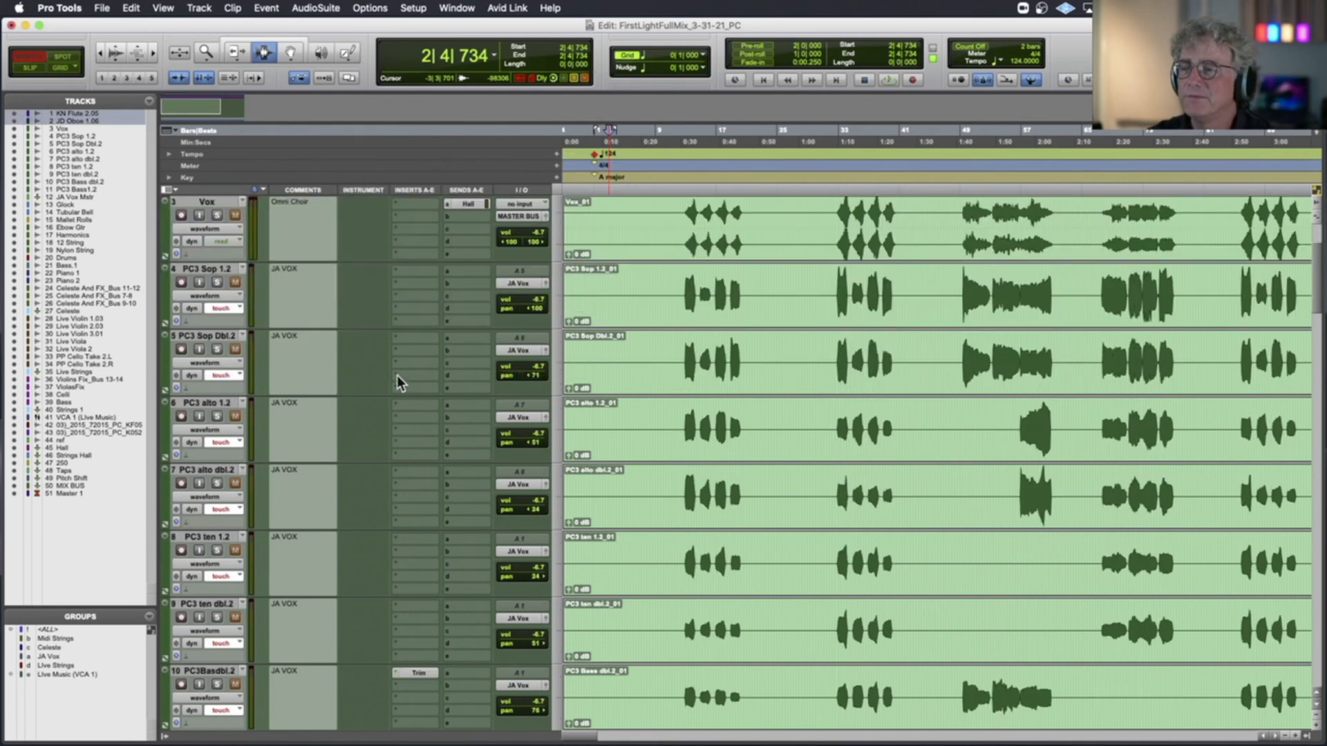
scroll(397, 375, "down", 9)
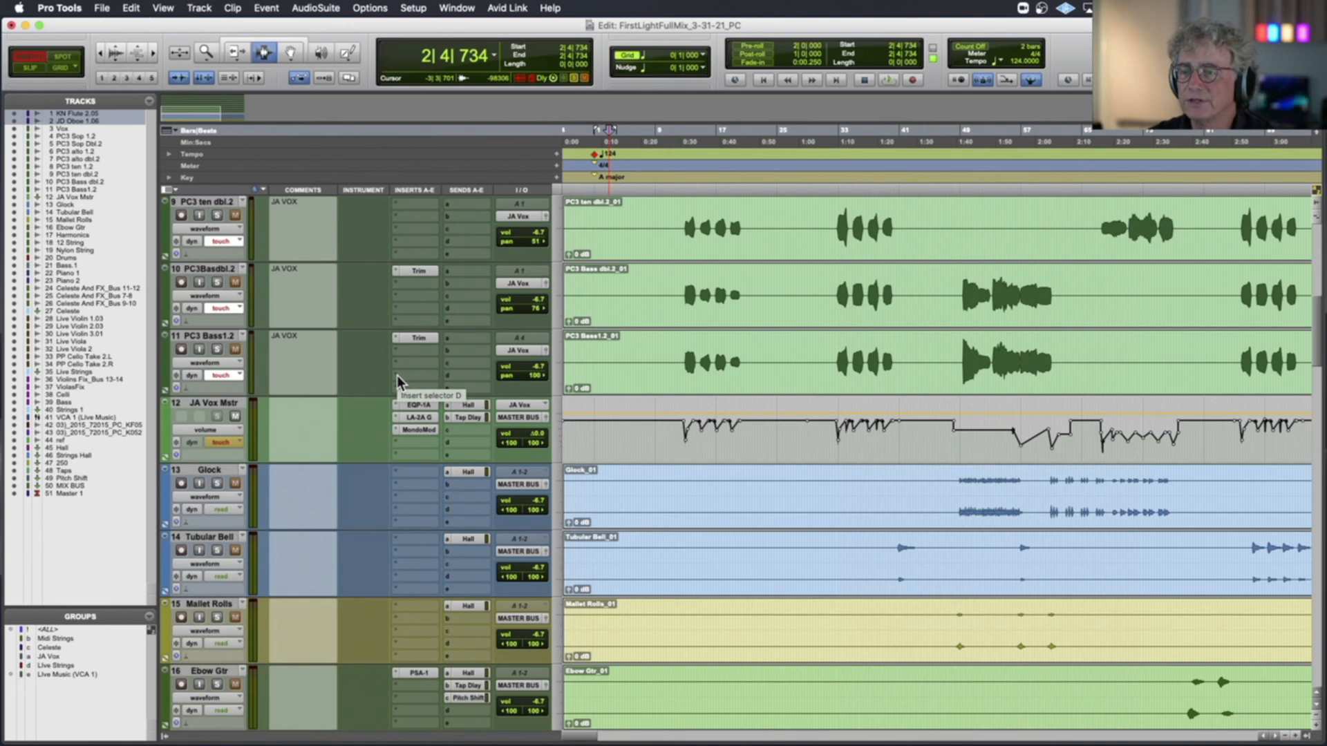
scroll(396, 375, "down", 5)
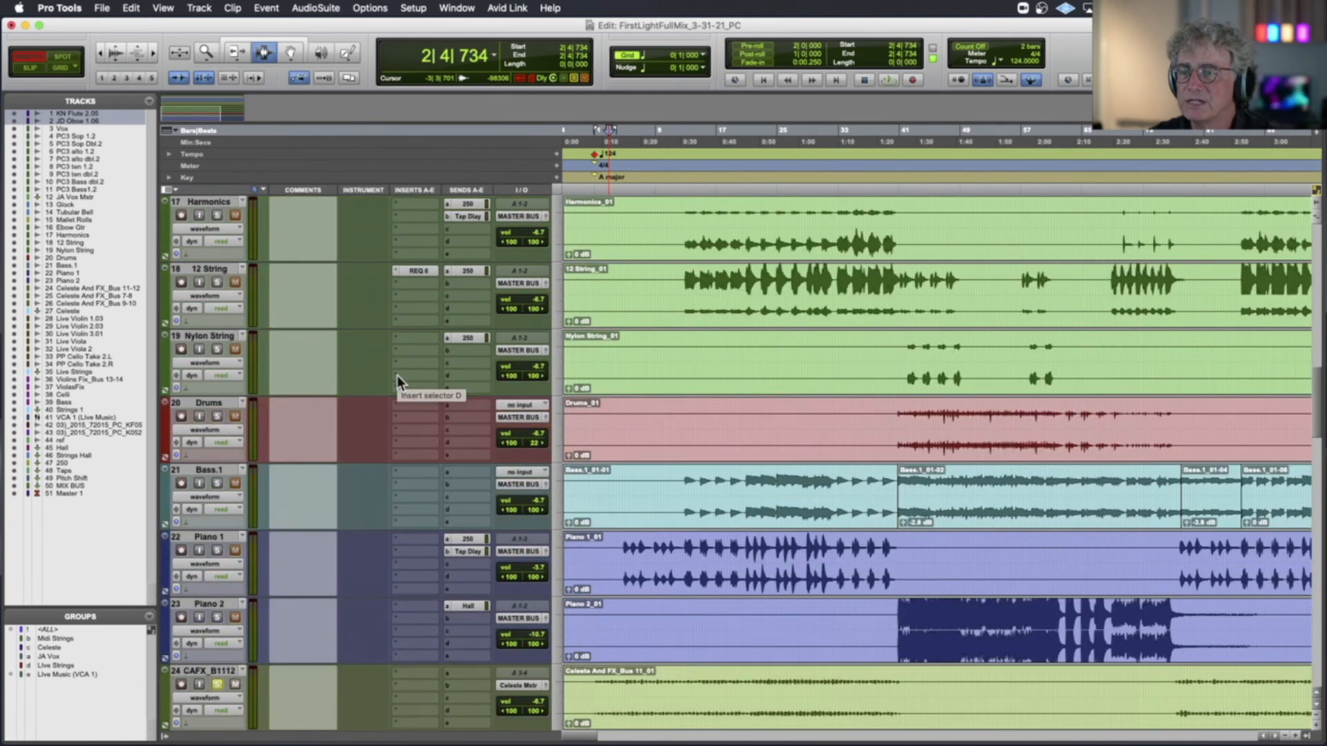
scroll(397, 376, "down", 1)
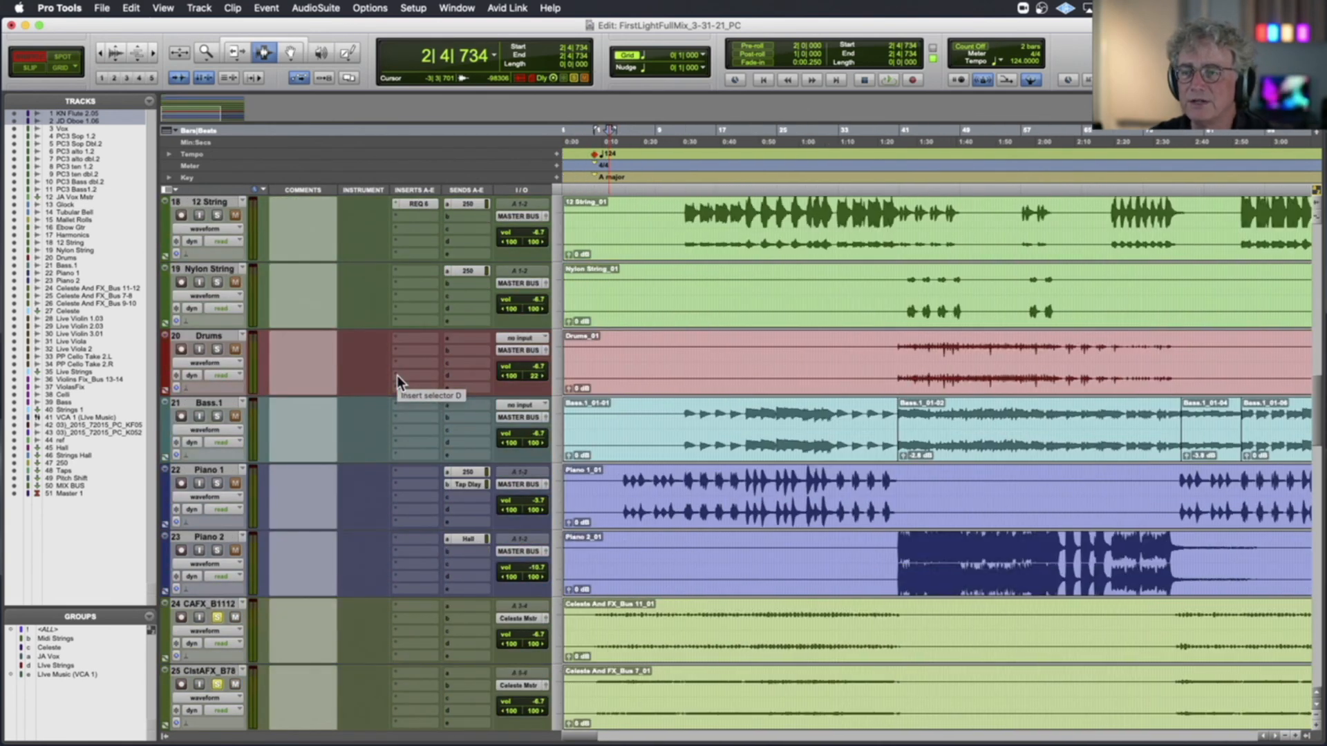
scroll(625, 440, "down", 5)
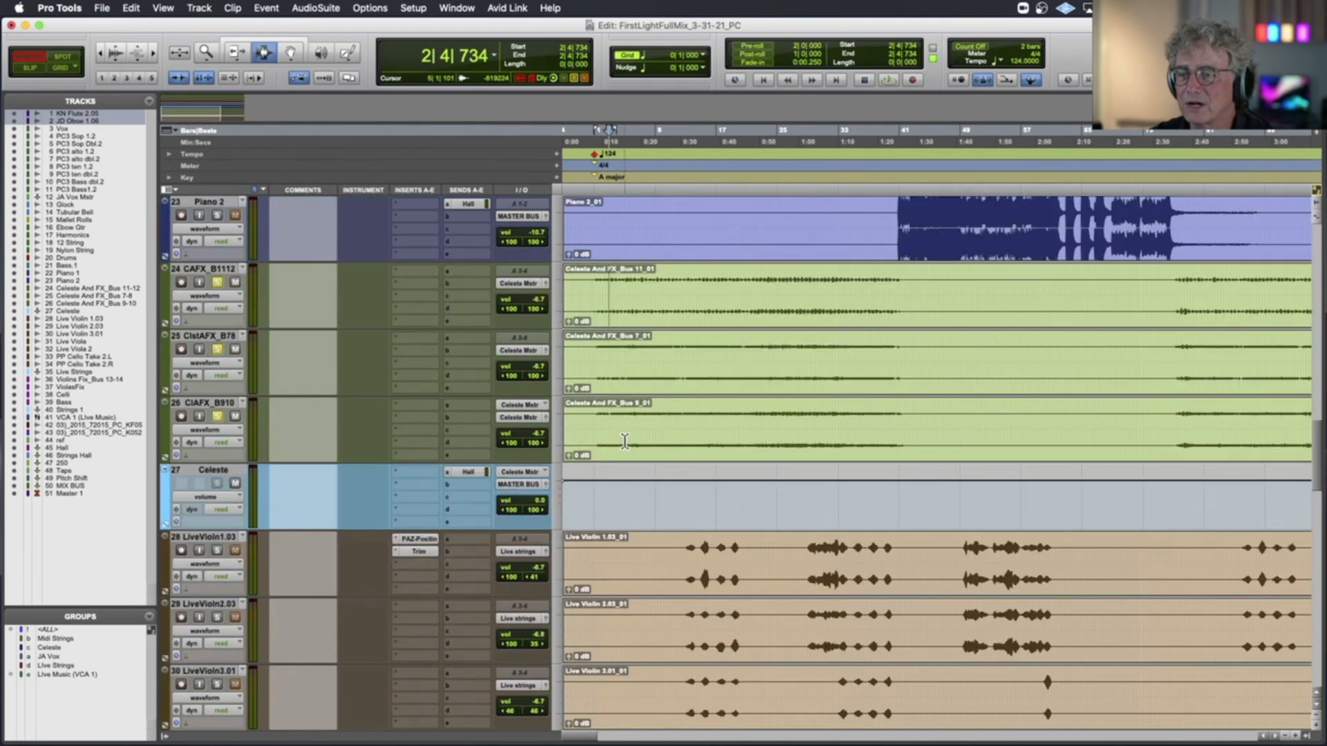
scroll(624, 440, "down", 3)
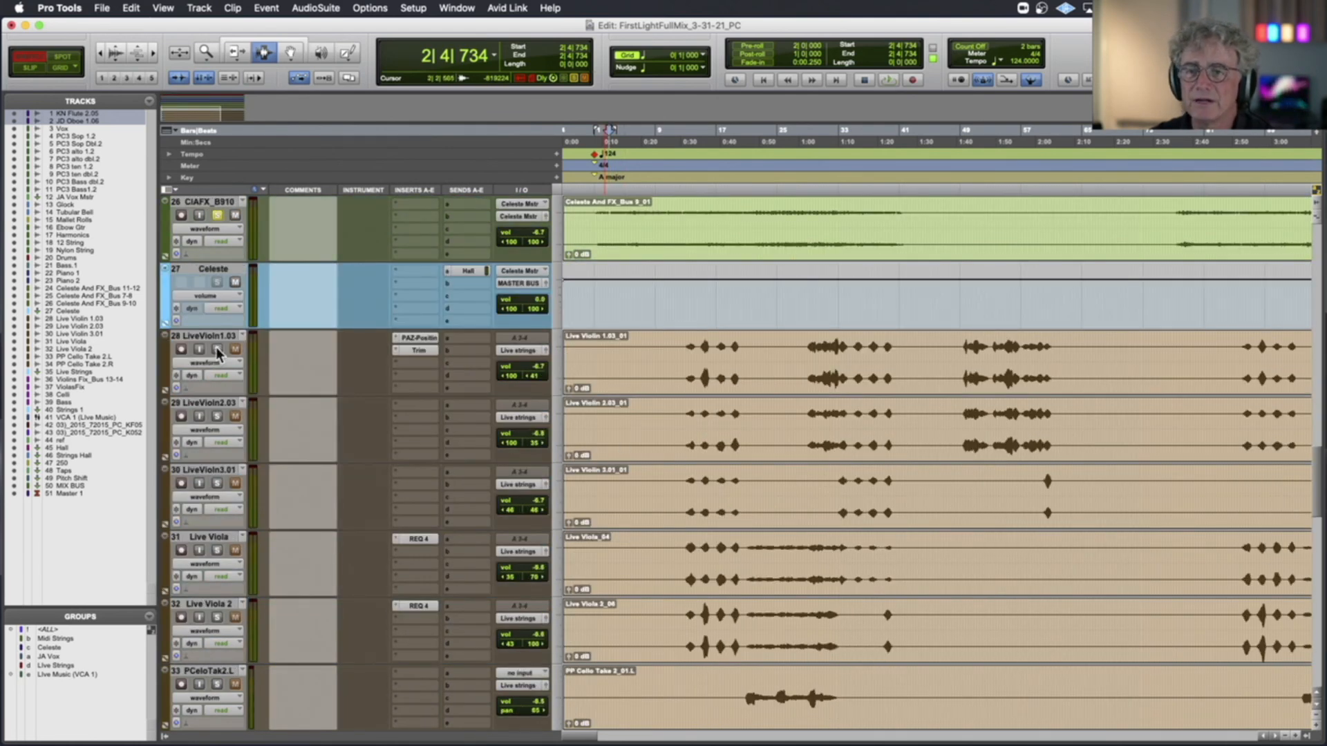
scroll(562, 428, "down", 2)
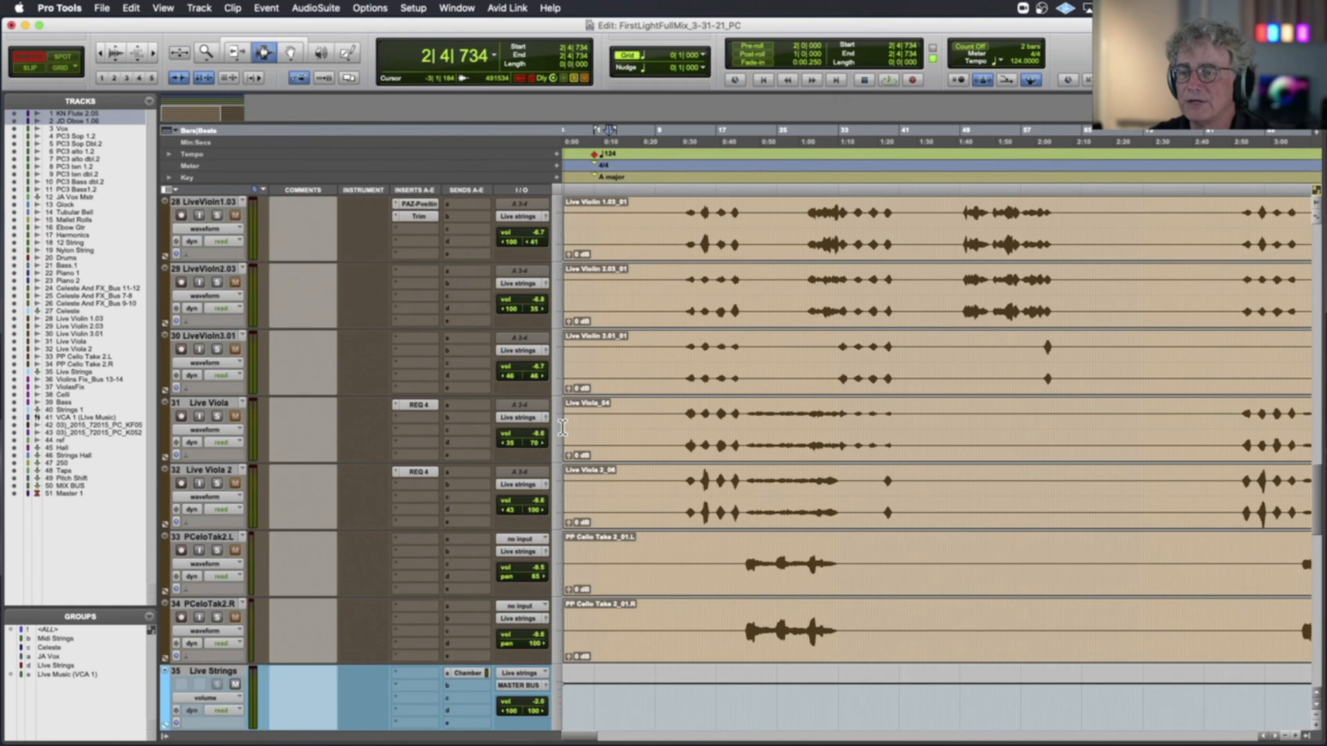
scroll(563, 427, "up", 1)
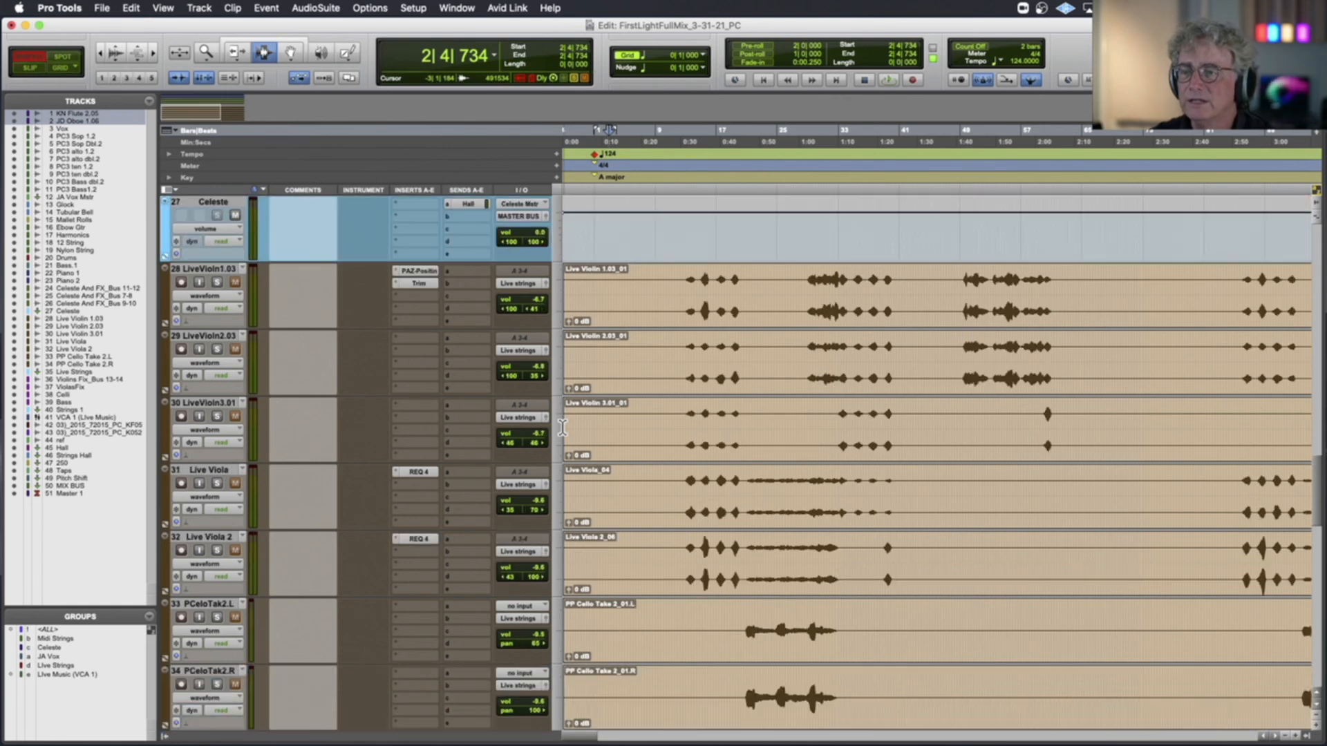
Add the three live violin, two live viola and two cello take tracks to the solo
left_click(217, 350)
left_click(217, 483)
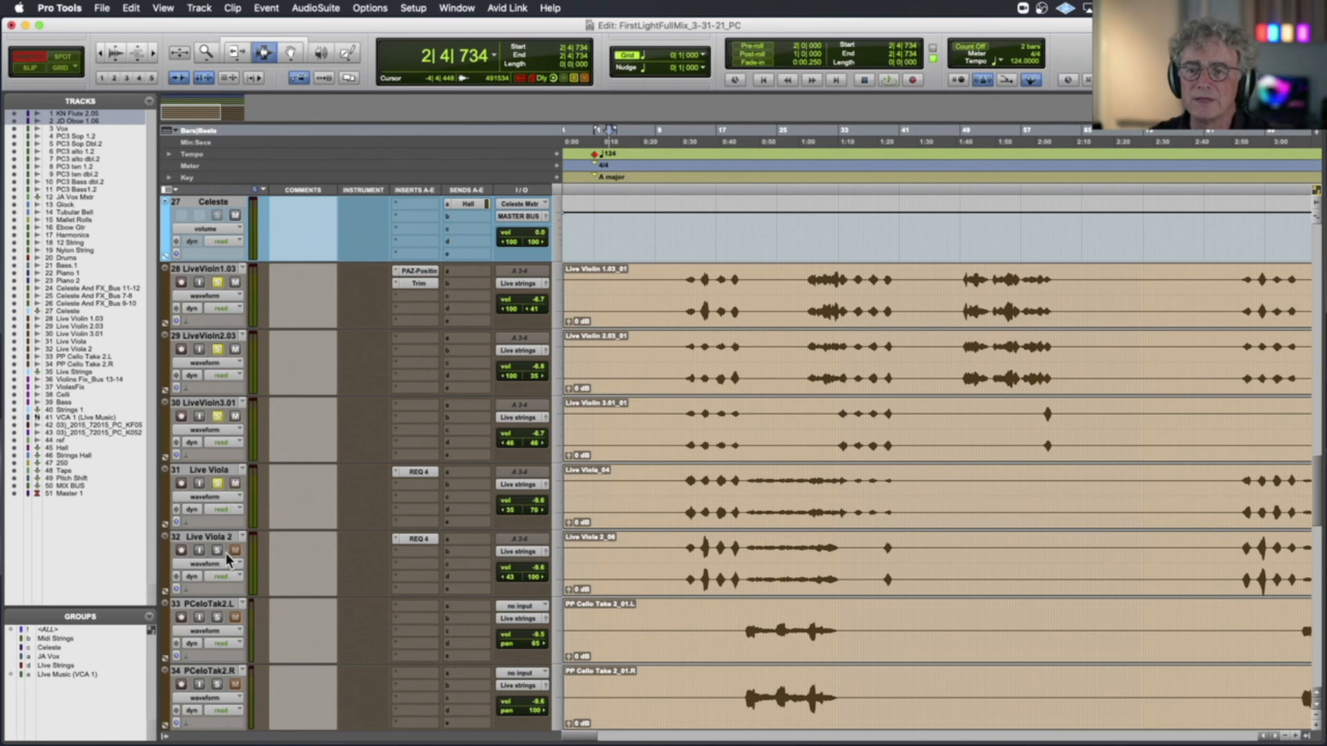
left_click(217, 618)
left_click(217, 685)
Play the soloed live strings from about bar 13 and check the right pan of the first live violin
scroll(254, 678, "down", 2)
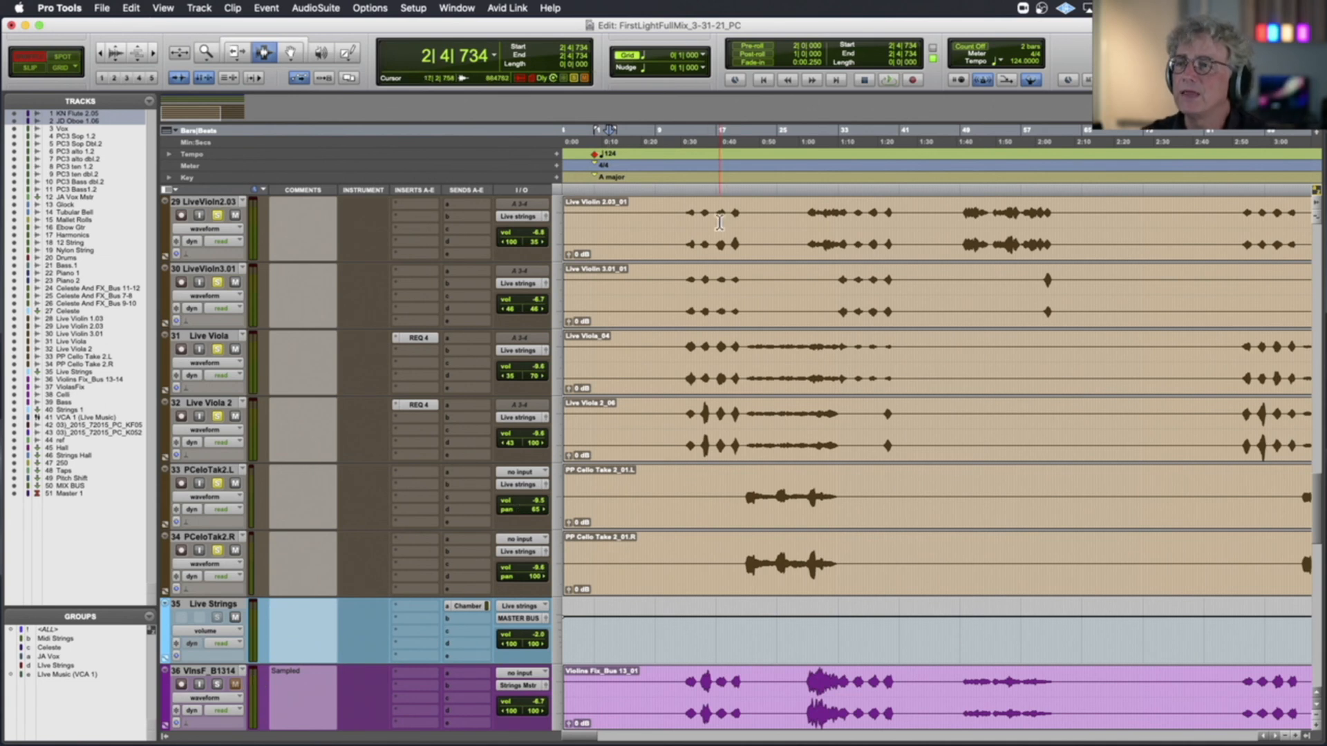
scroll(682, 230, "up", 2)
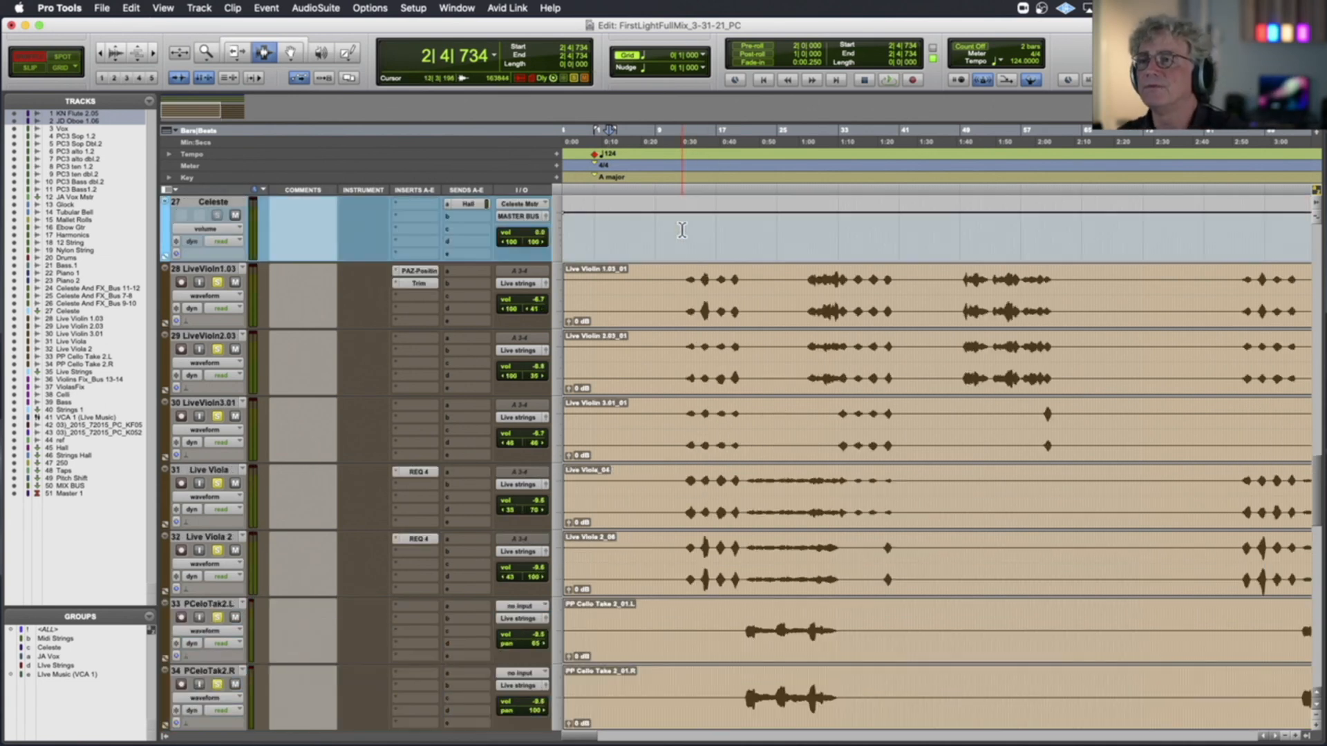
left_click(685, 296)
key("space")
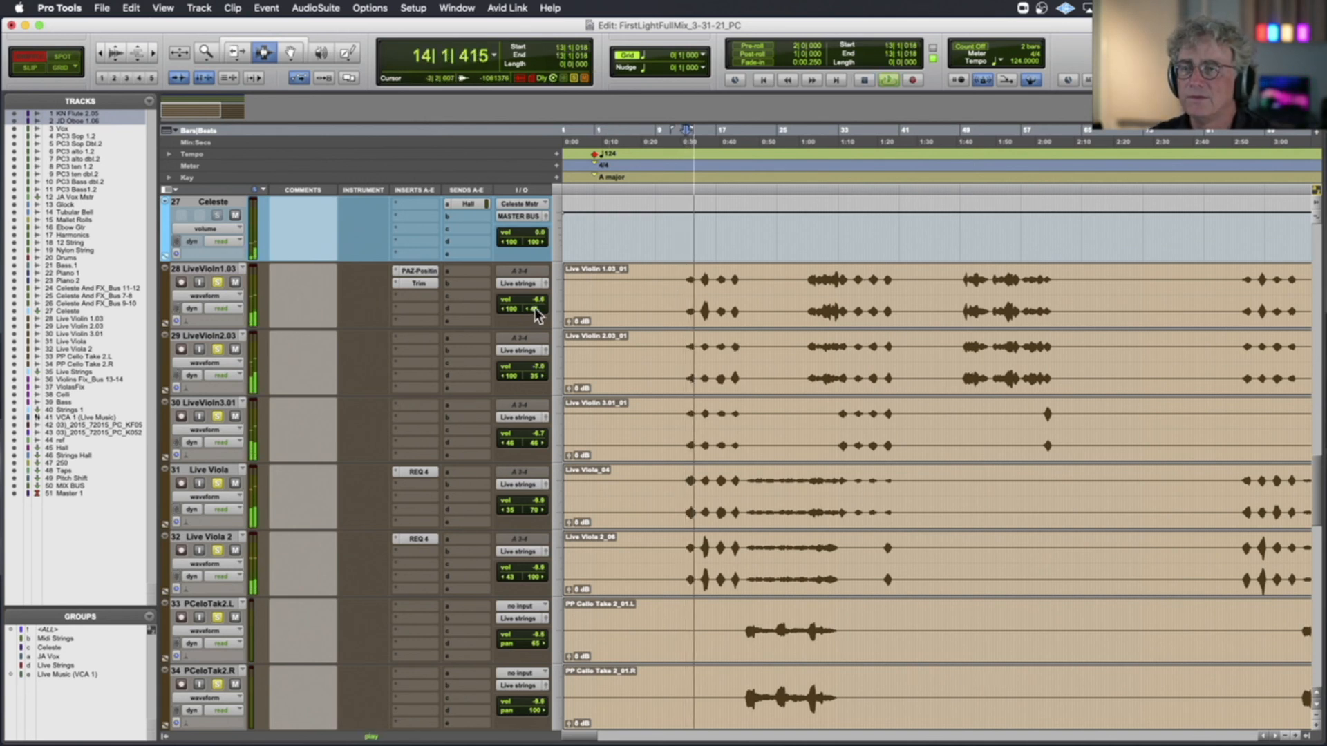
mouse_move(536, 311)
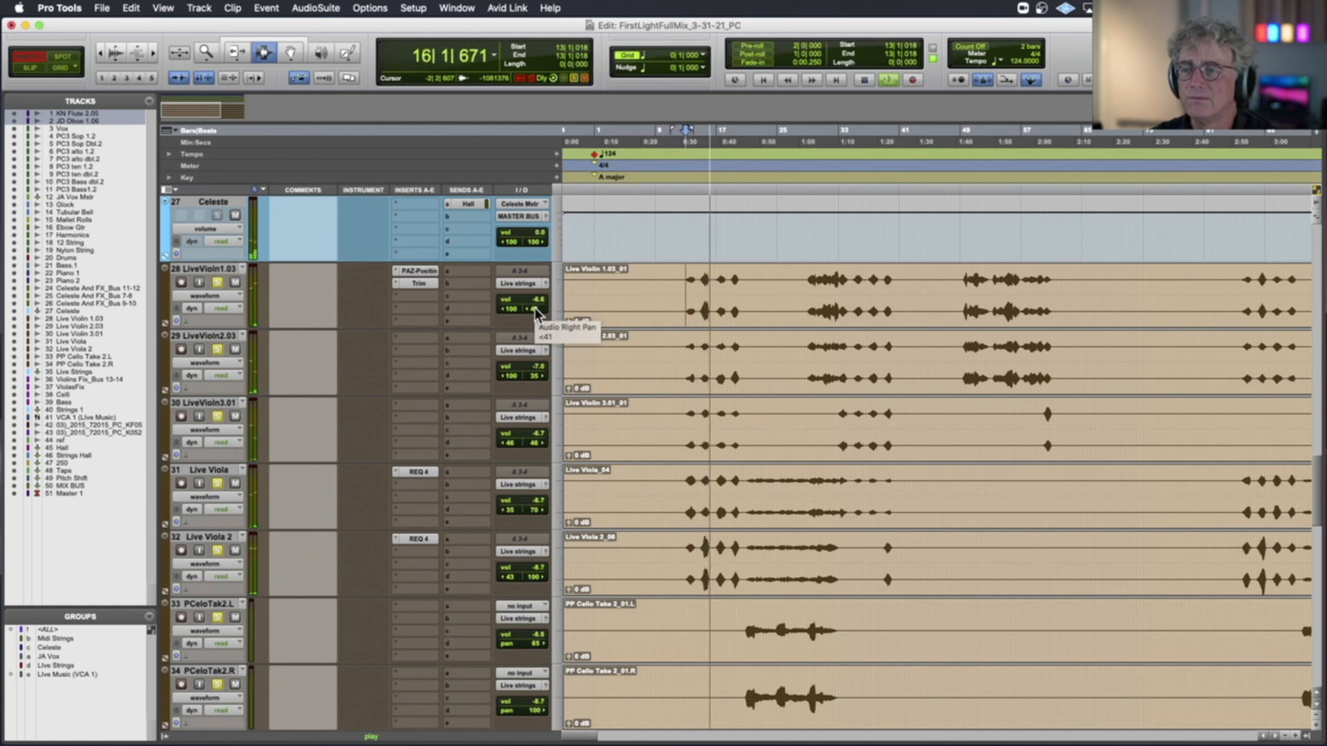
key("space")
Add the sampled VlnsF_B1314, ViolasFix, Celli and Bass tracks to the solo and play the combined strings from bar 13
scroll(535, 311, "down", 3)
scroll(533, 308, "down", 3)
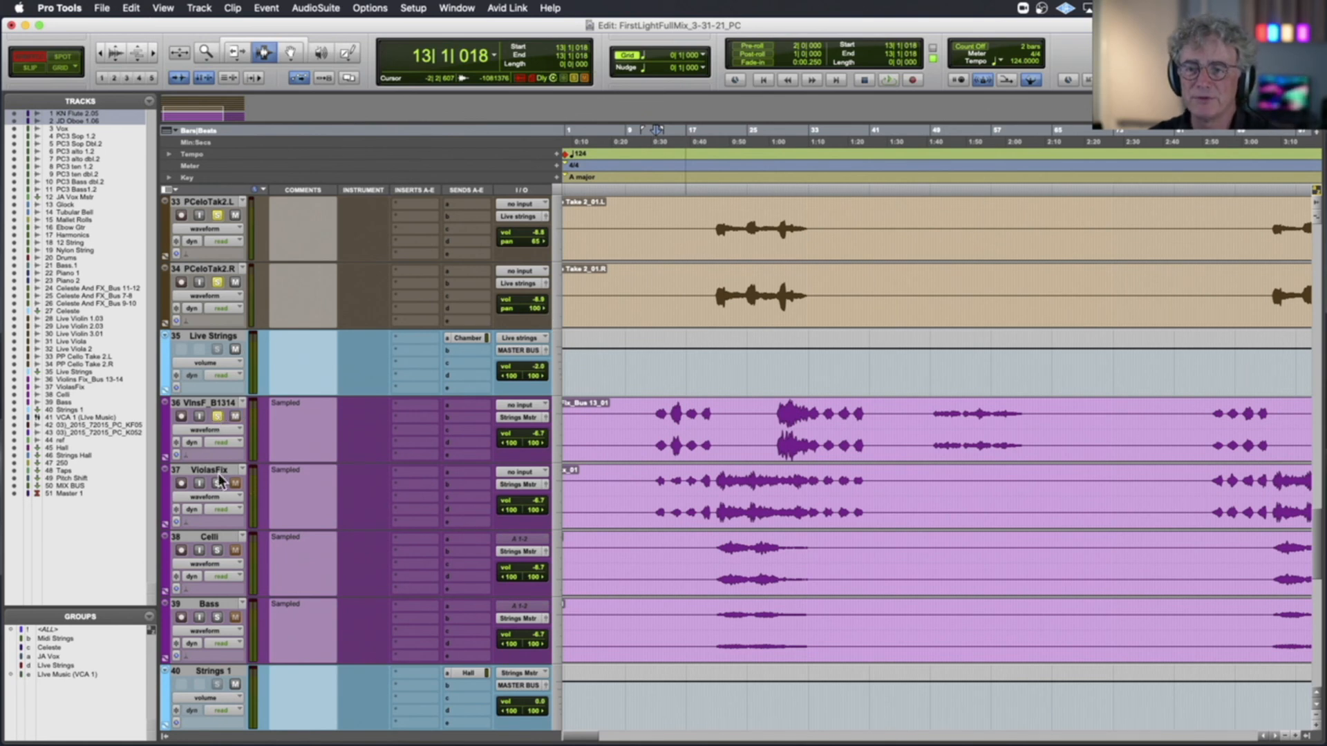
left_click(217, 484)
key("space")
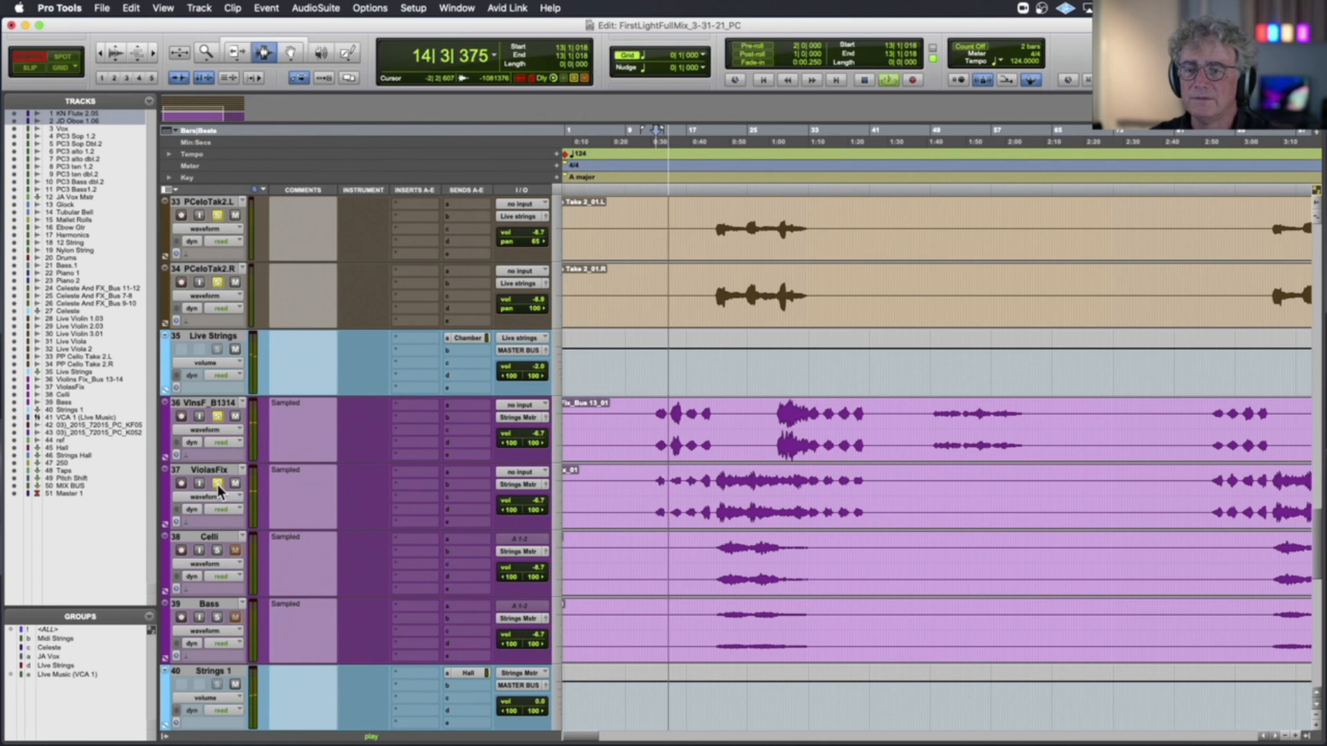
left_click(217, 550)
left_click(217, 617)
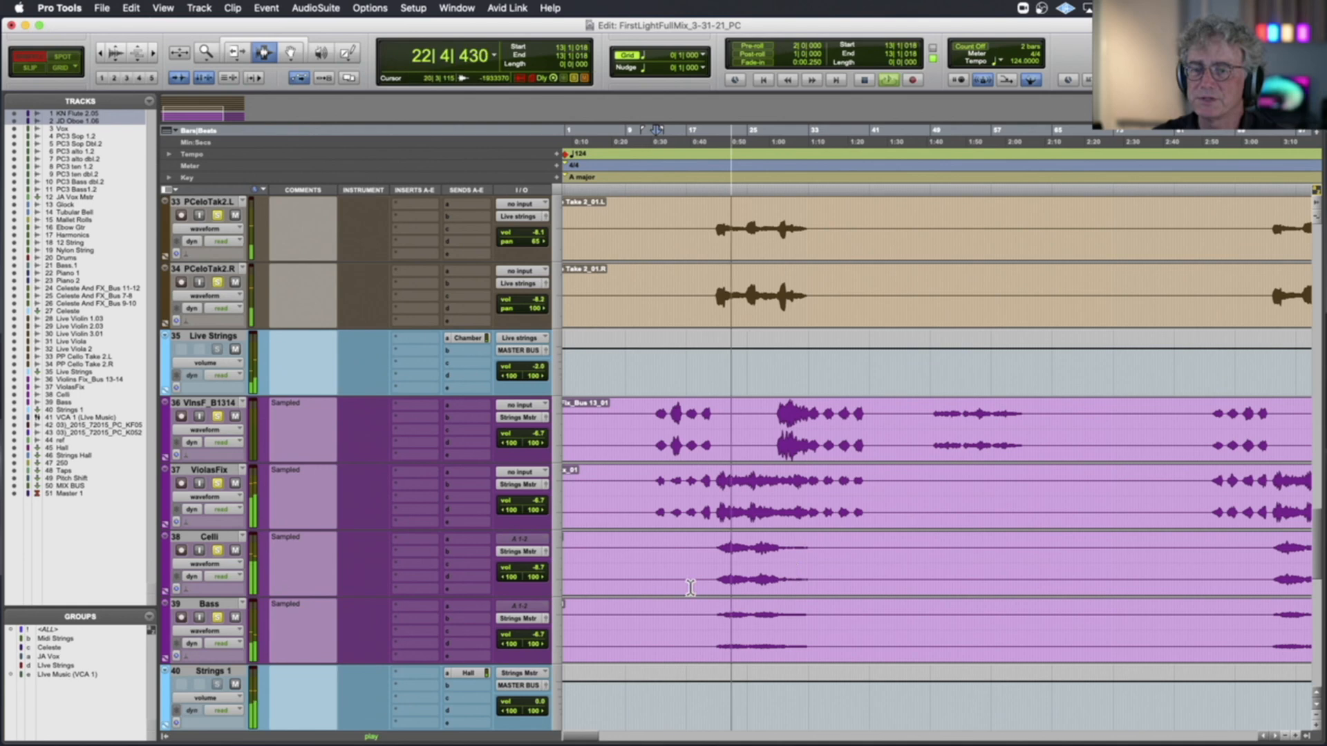
scroll(447, 579, "down", 10)
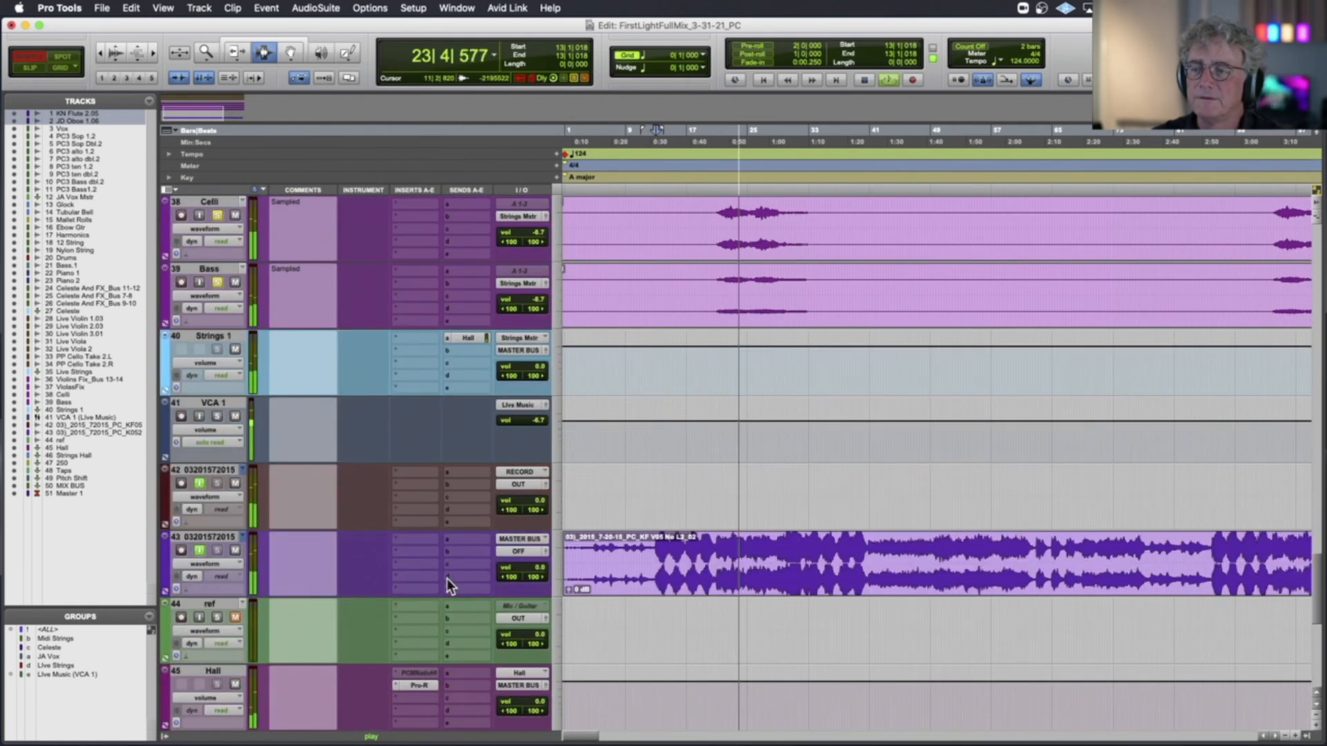
key("space")
Look over the effects returns, MIX BUS and Master 1 tracks and the vocal tracks around JA Vox Mstr
scroll(450, 579, "down", 10)
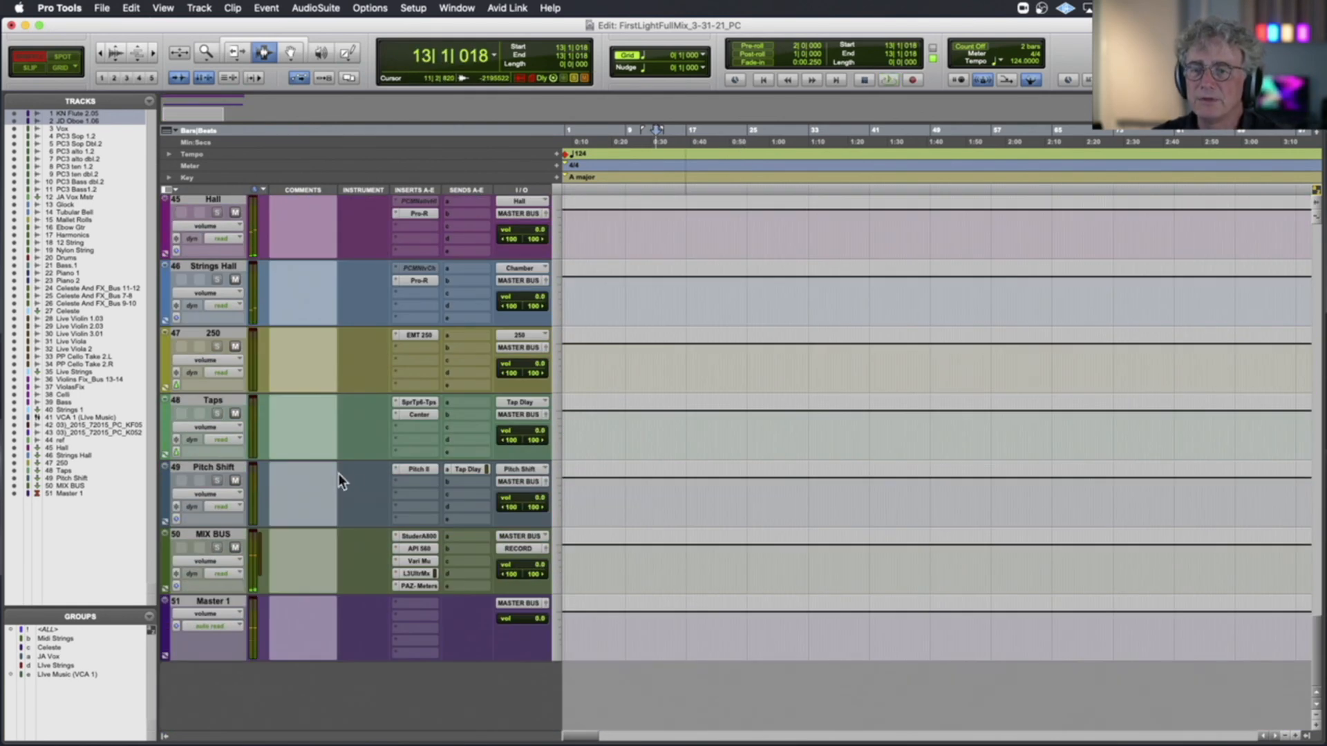
scroll(227, 558, "up", 20)
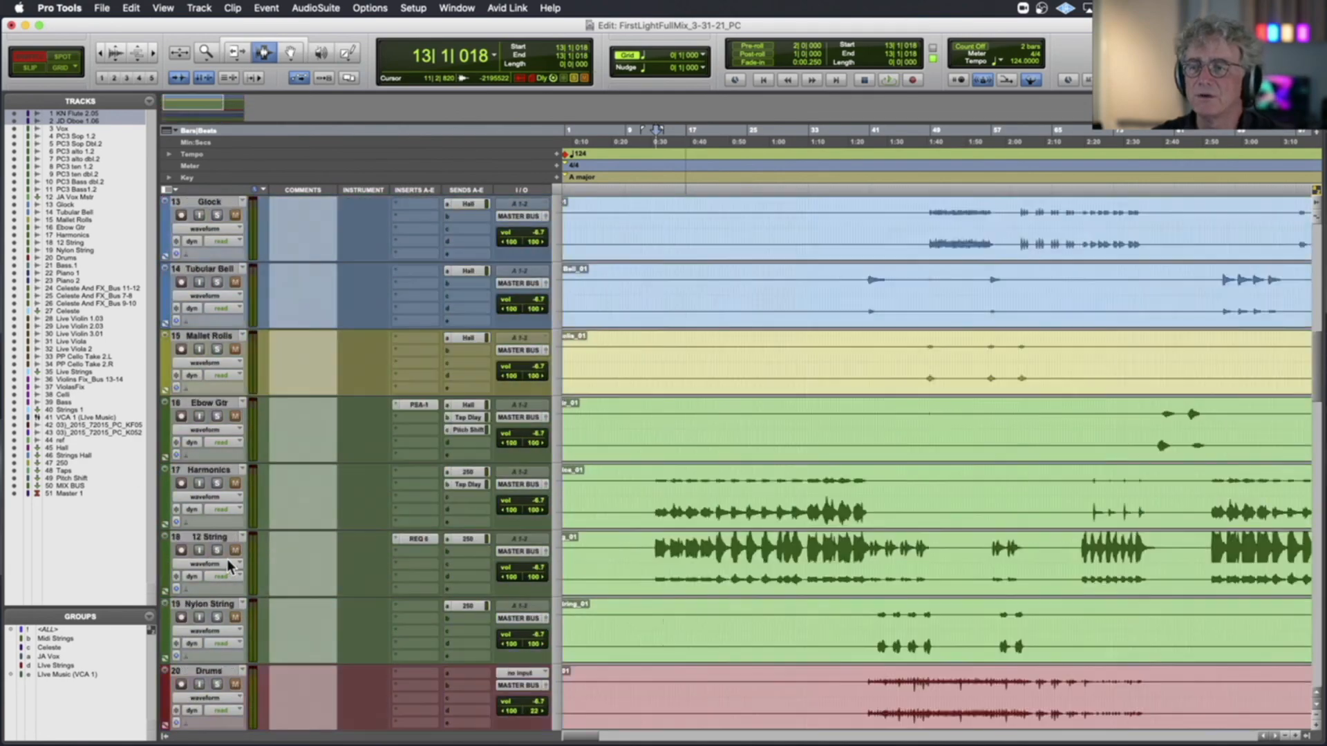
scroll(227, 558, "down", 15)
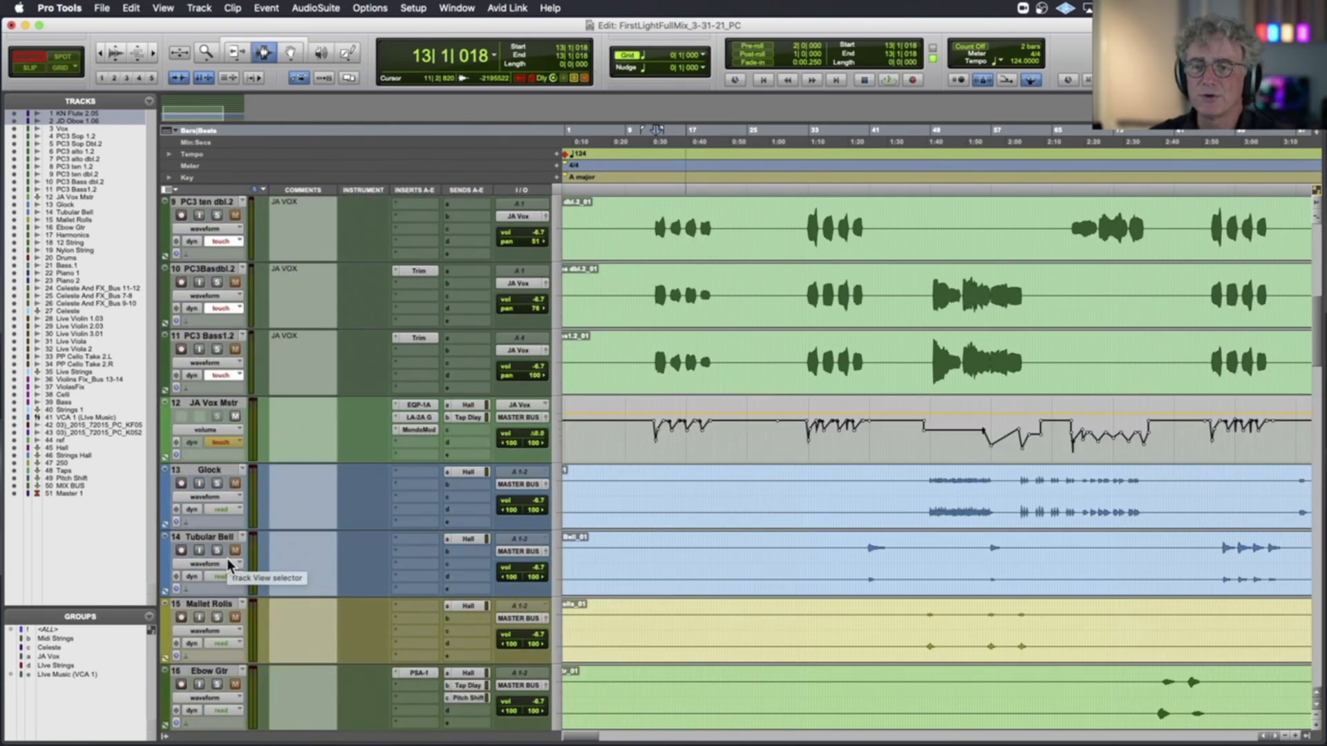
scroll(227, 558, "down", 6)
scroll(226, 558, "up", 8)
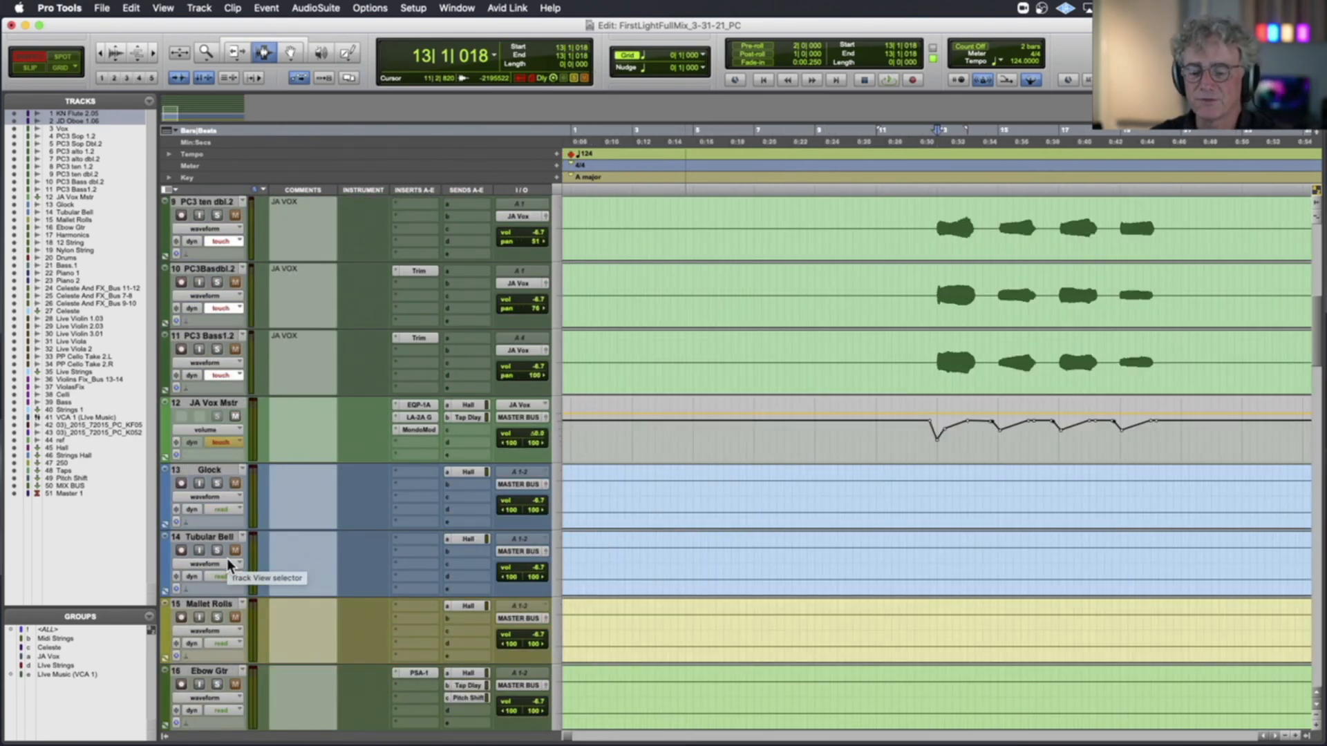
Shrink all tracks to a very small height and zoom the timeline out to show the whole arrangement from start to end
key("ctrl+alt+super+Down")
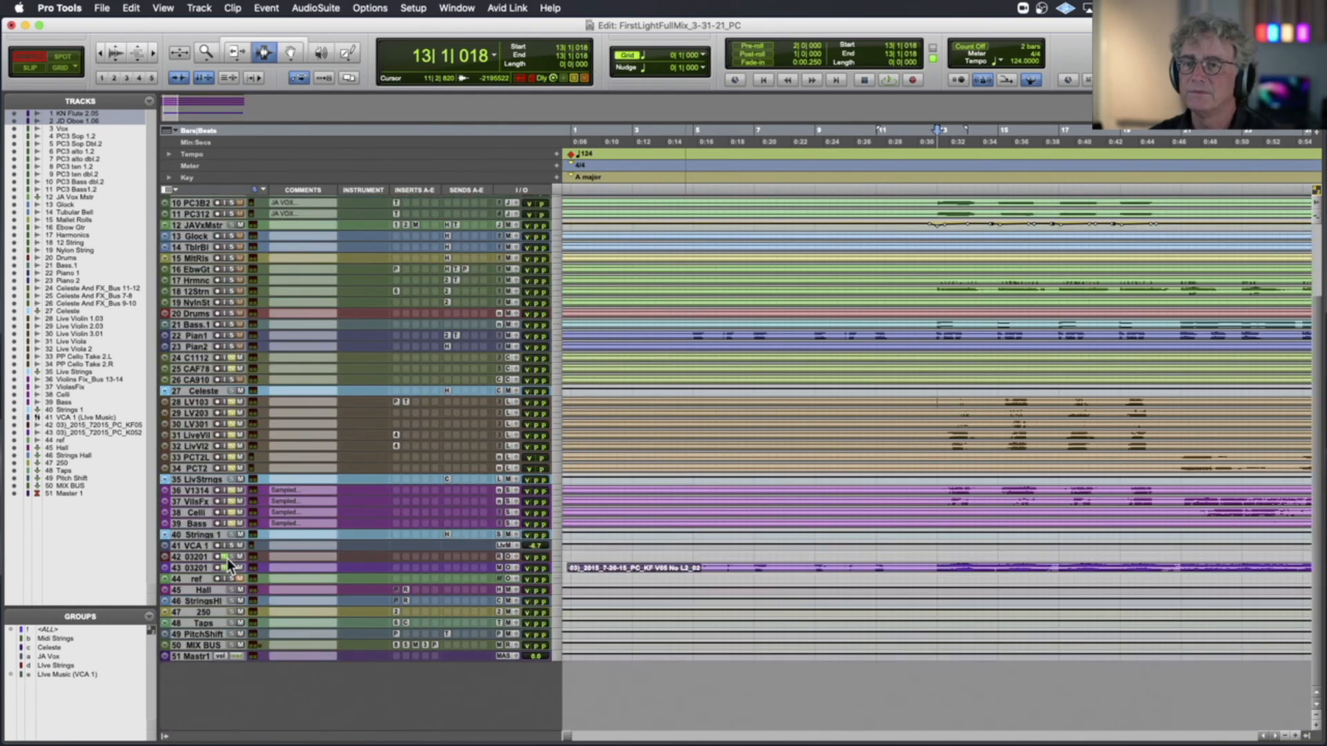
scroll(226, 558, "right", 5)
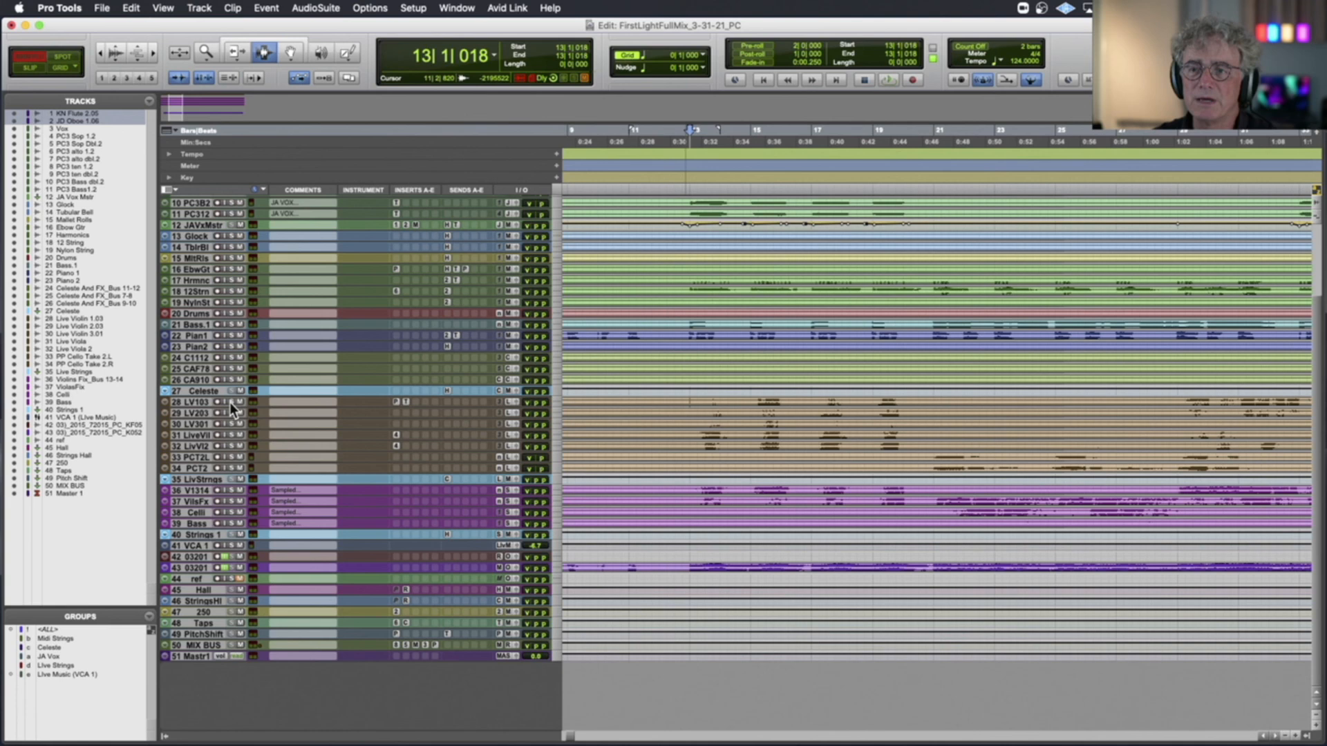
scroll(232, 404, "up", 3)
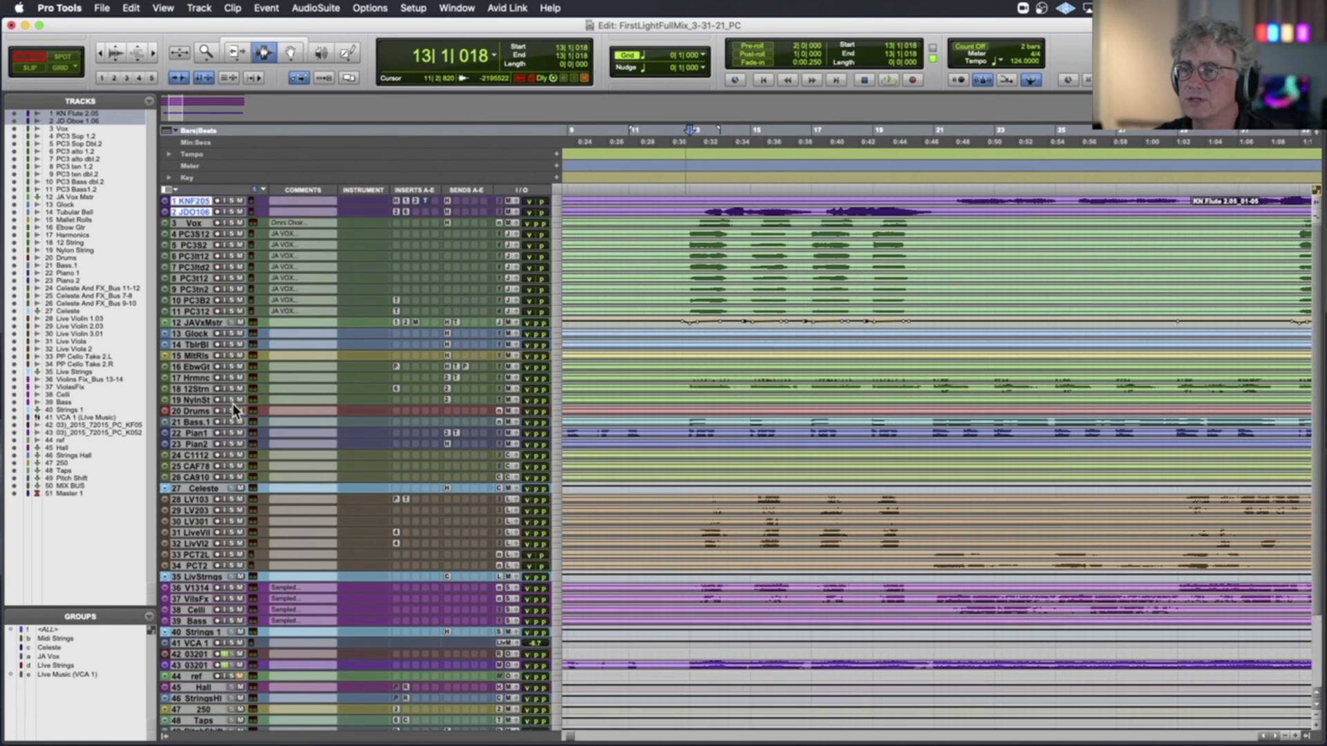
scroll(232, 404, "left", 3)
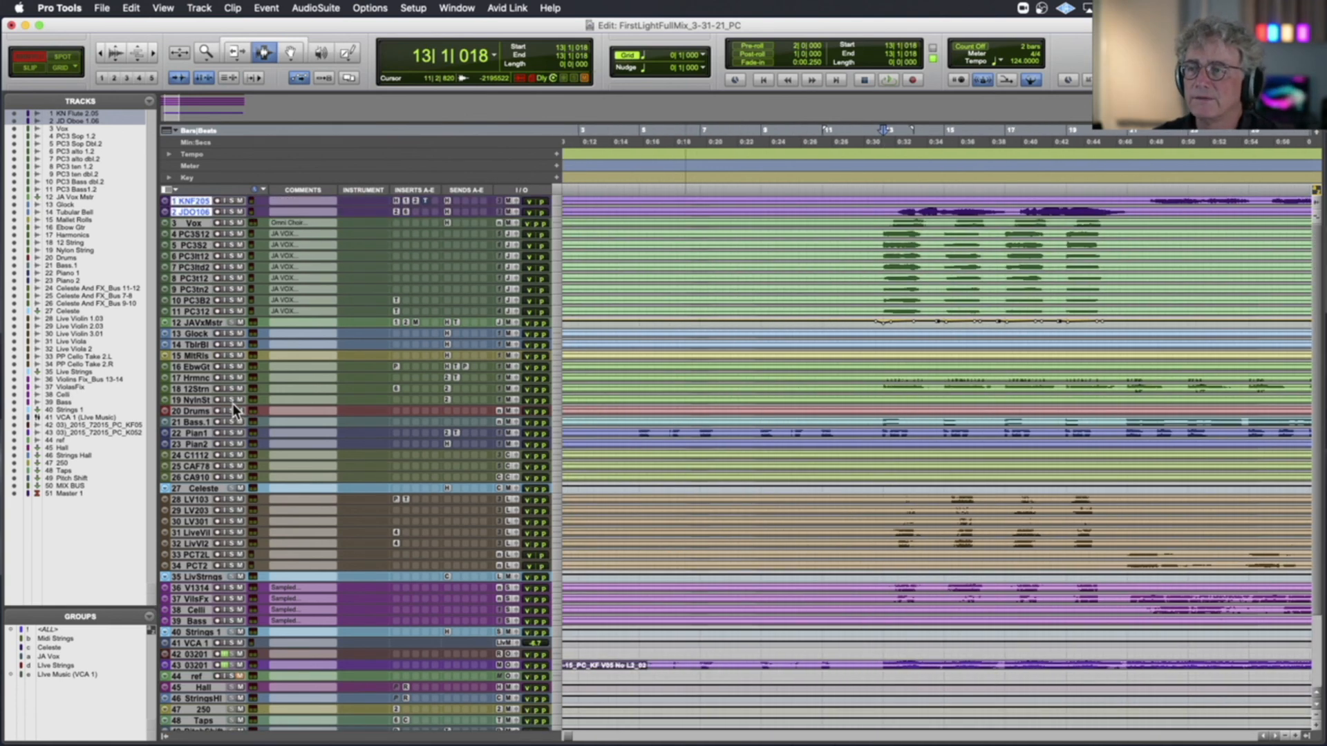
key("r")
key("r")
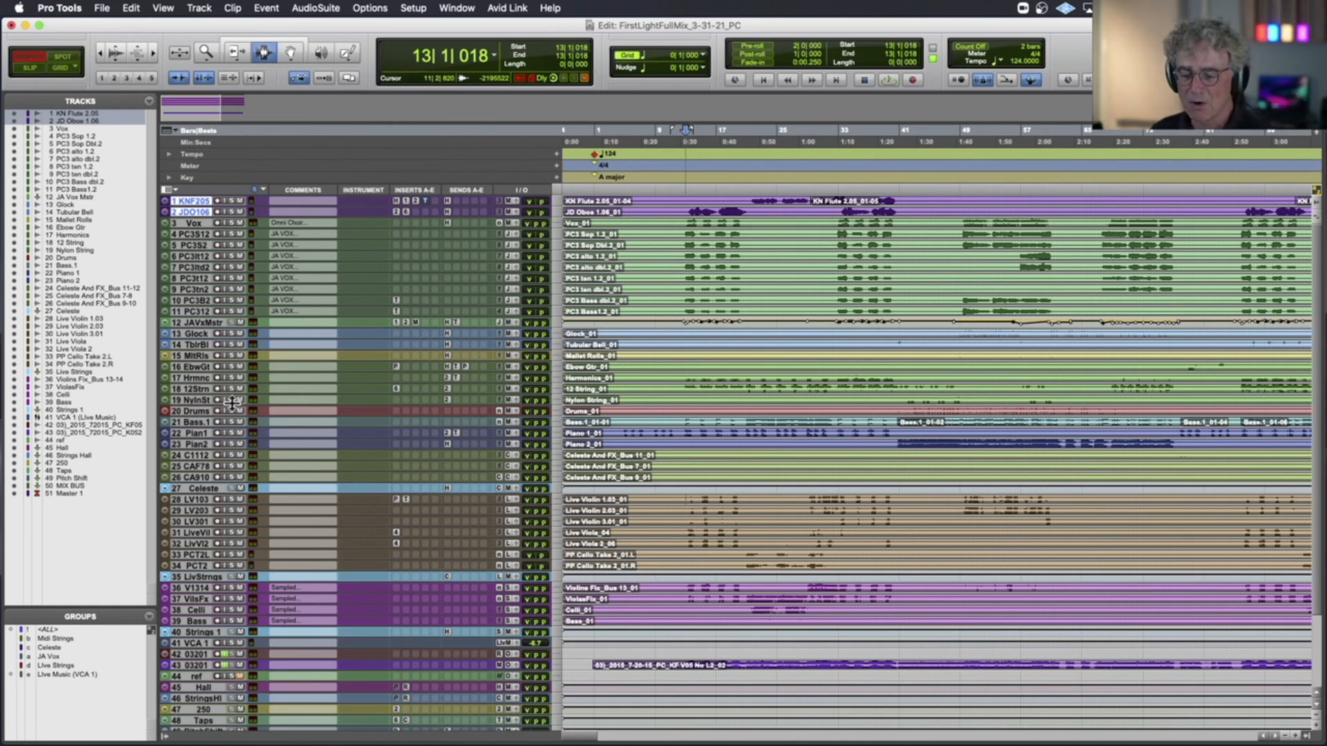
key("r")
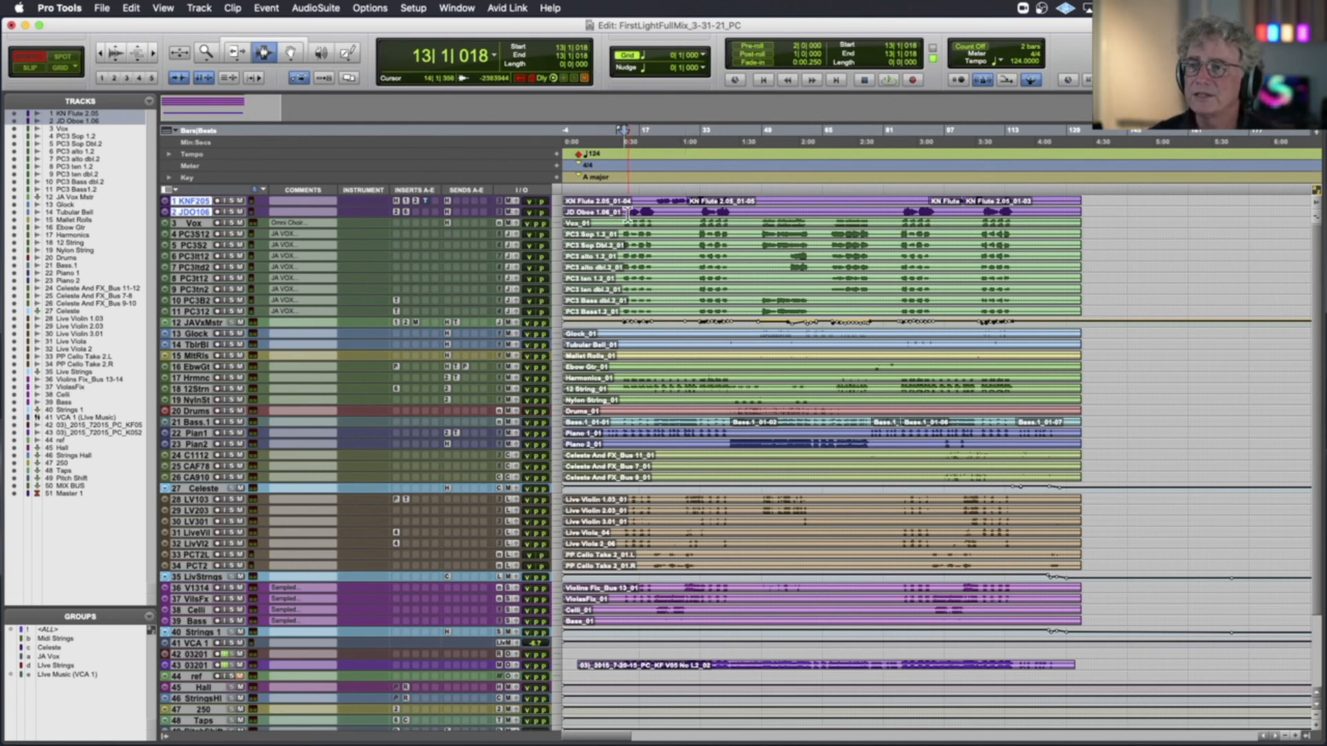
Place the playback position at the start of the song, just before bar 1, and show the tracks down to Master 1
left_click(574, 190)
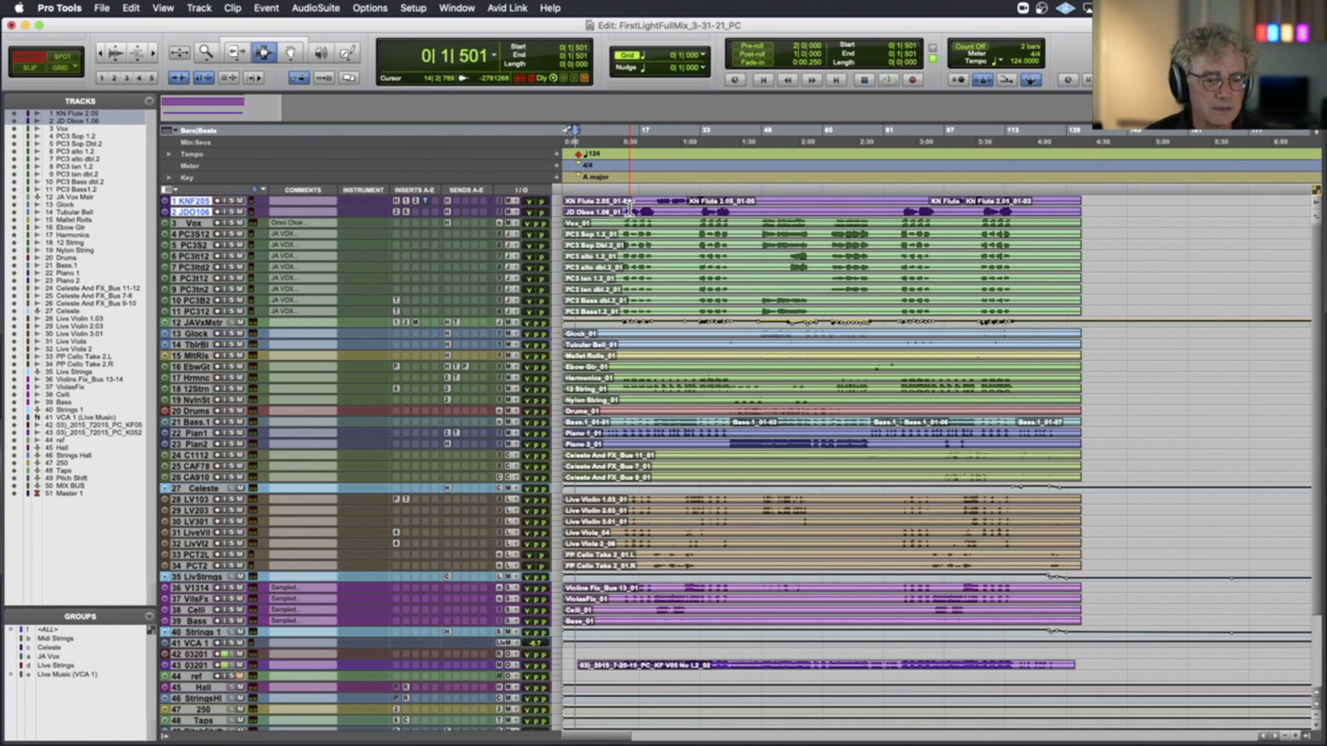
scroll(259, 460, "down", 5)
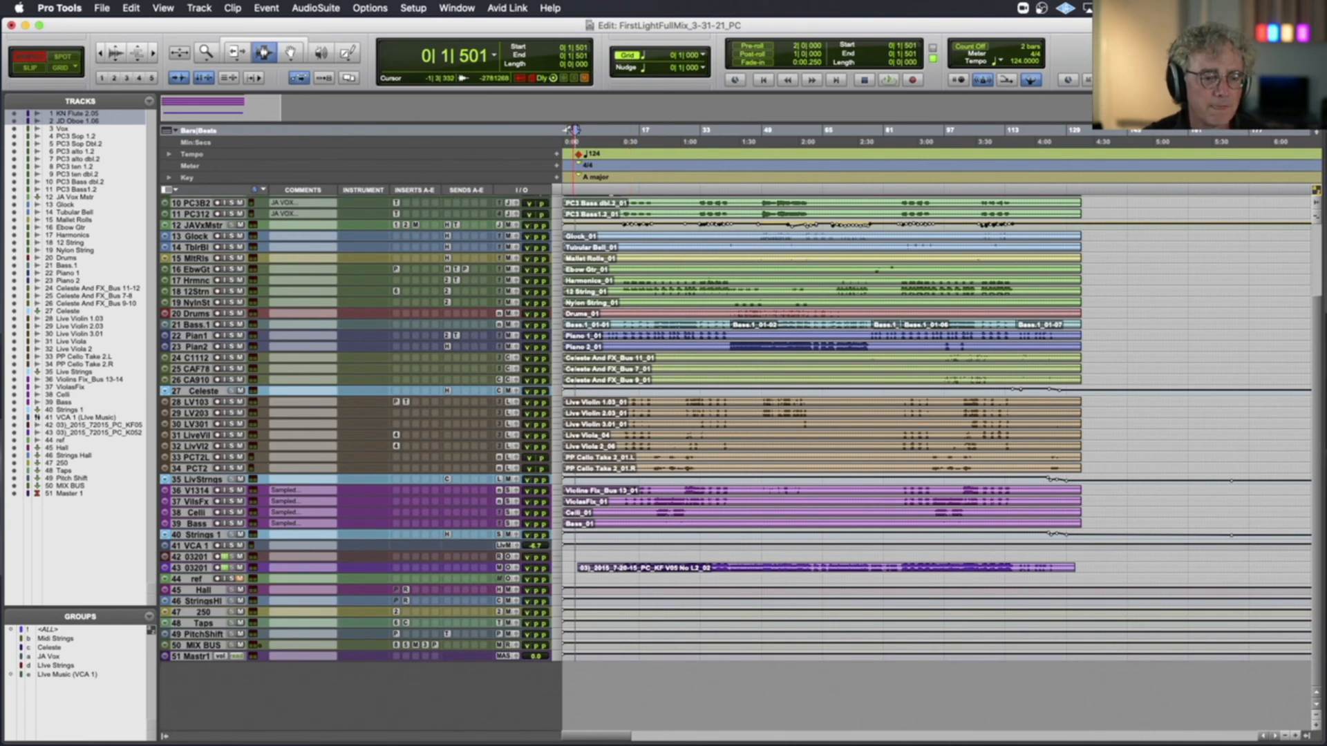